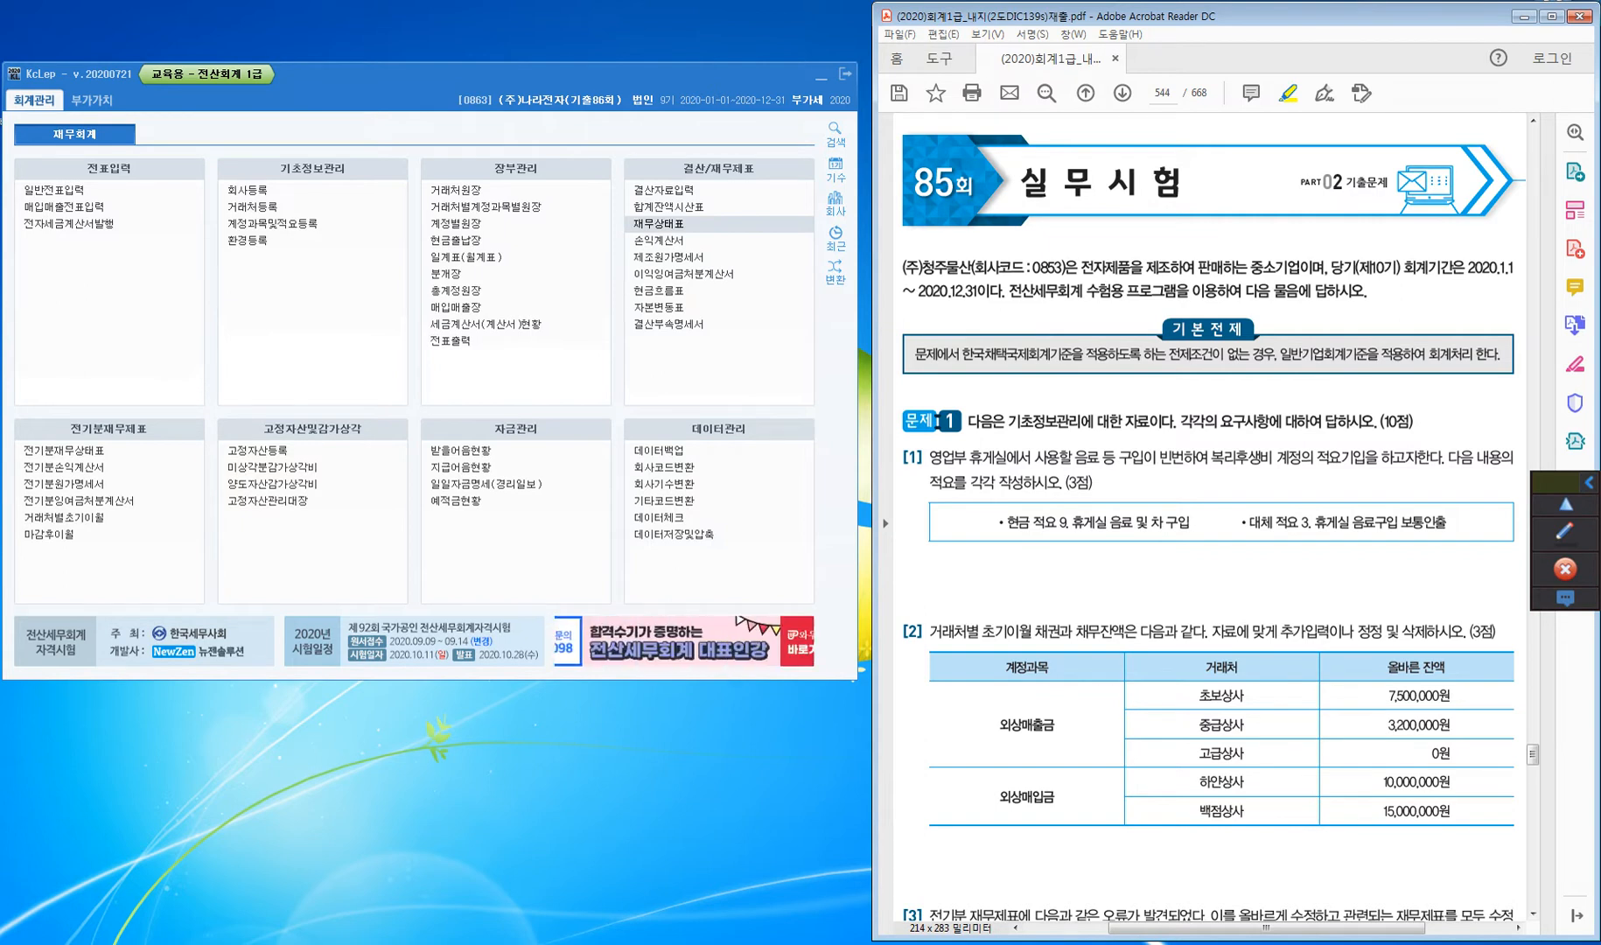
Highlight the company name and code in the exam PDF, then switch the accounting company to 0853 (주)청주물산
left_click_drag(902, 268, 1063, 268)
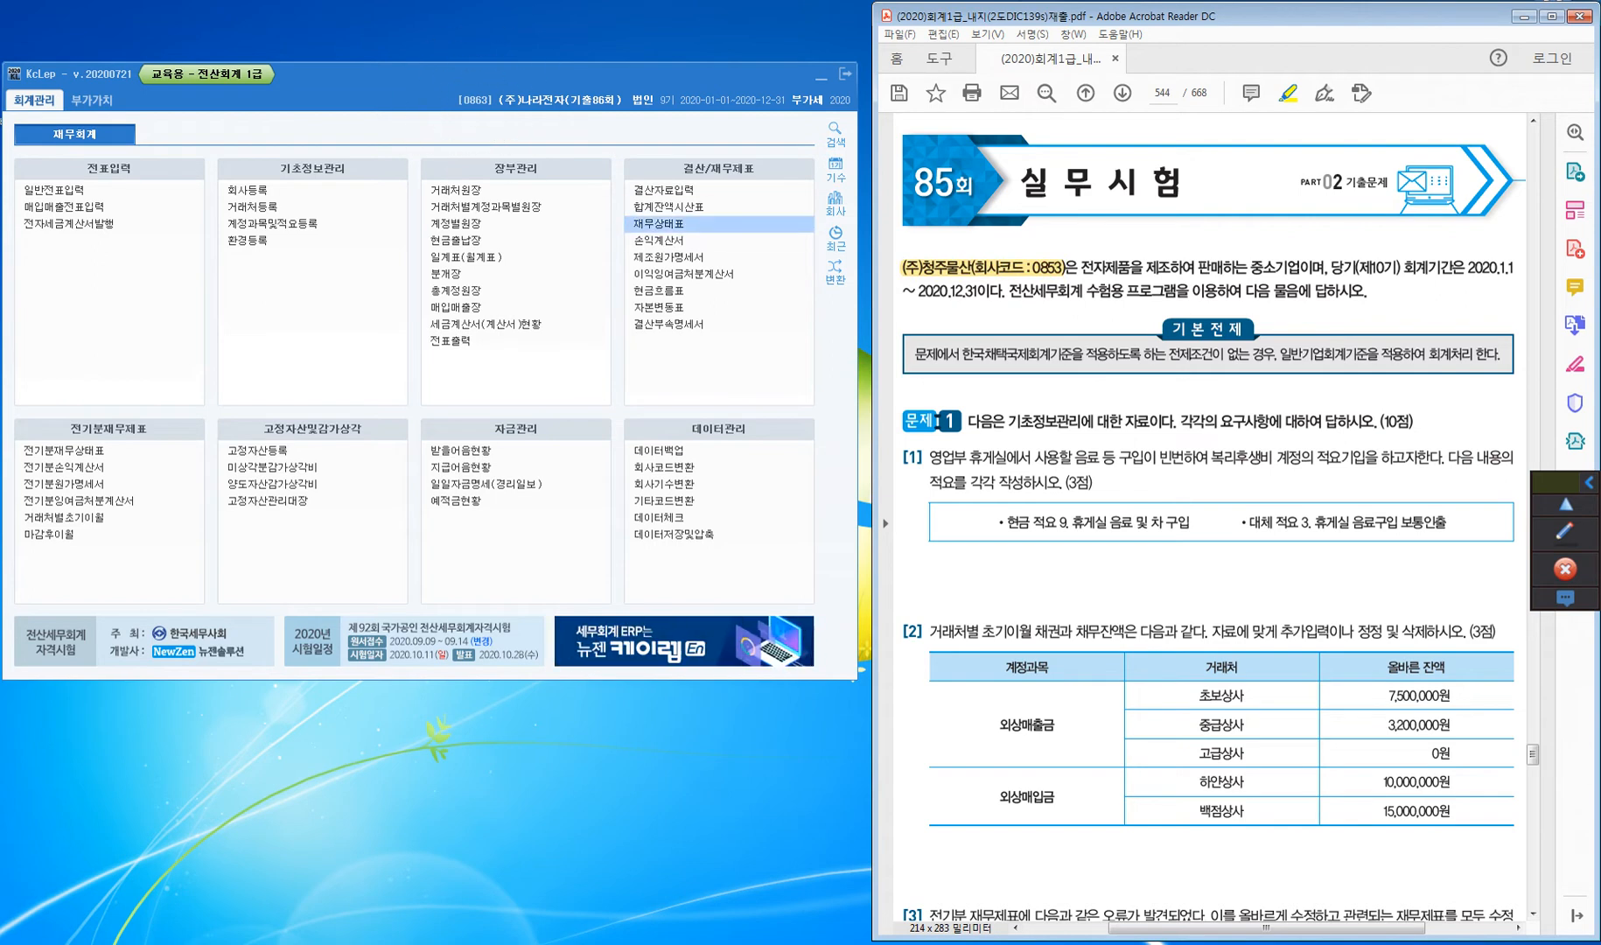
left_click(836, 203)
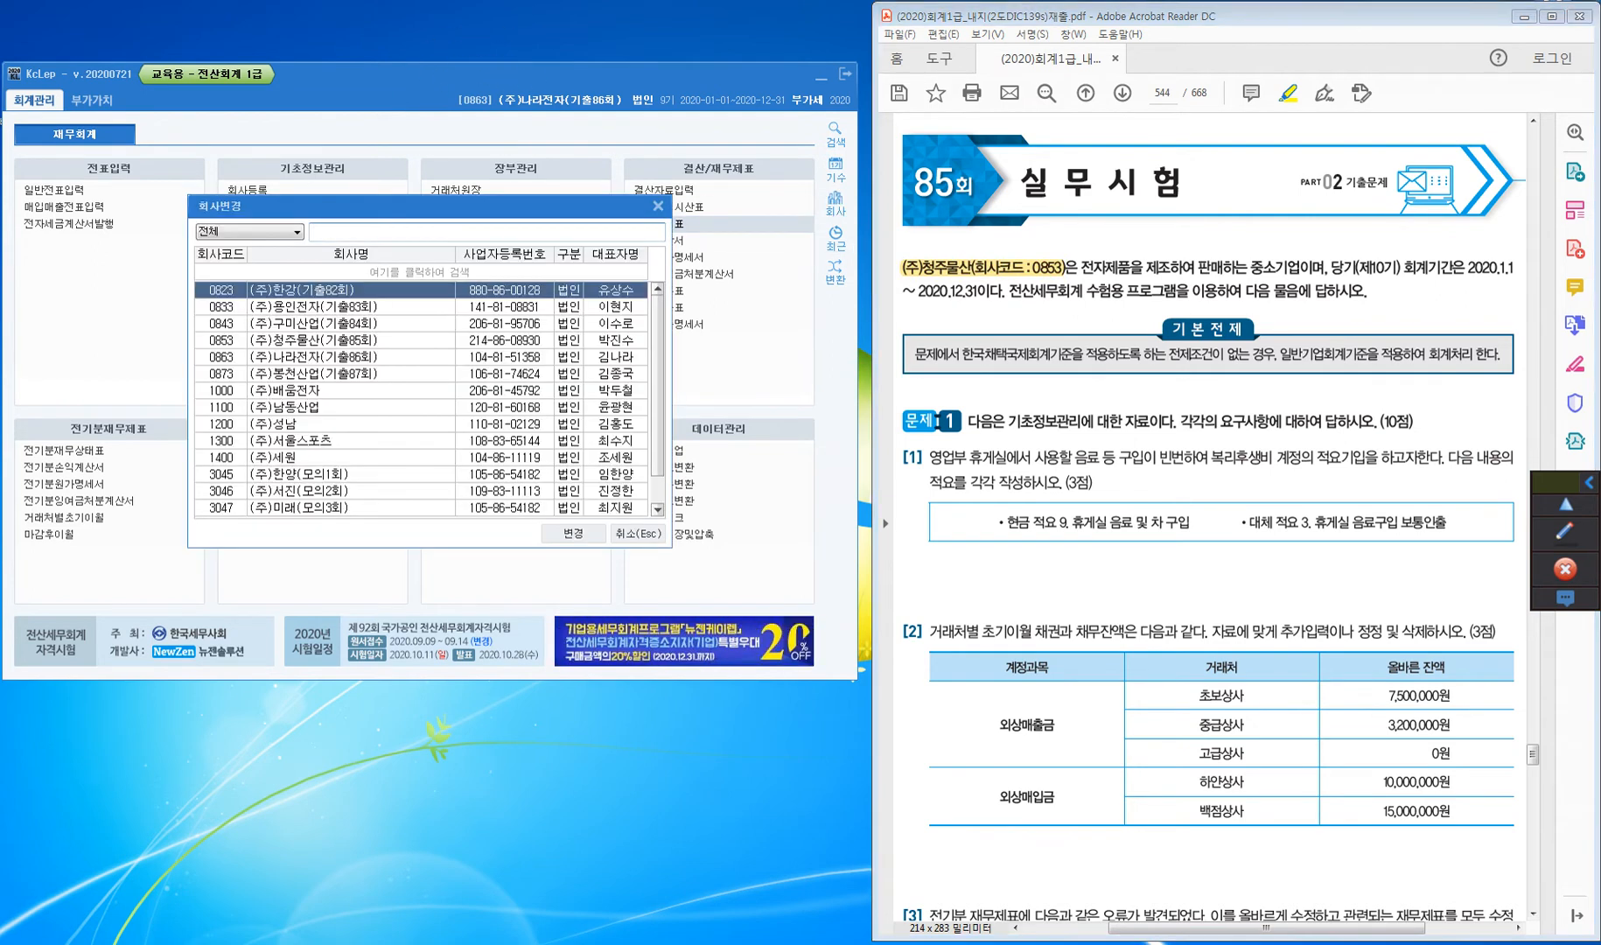
type("853")
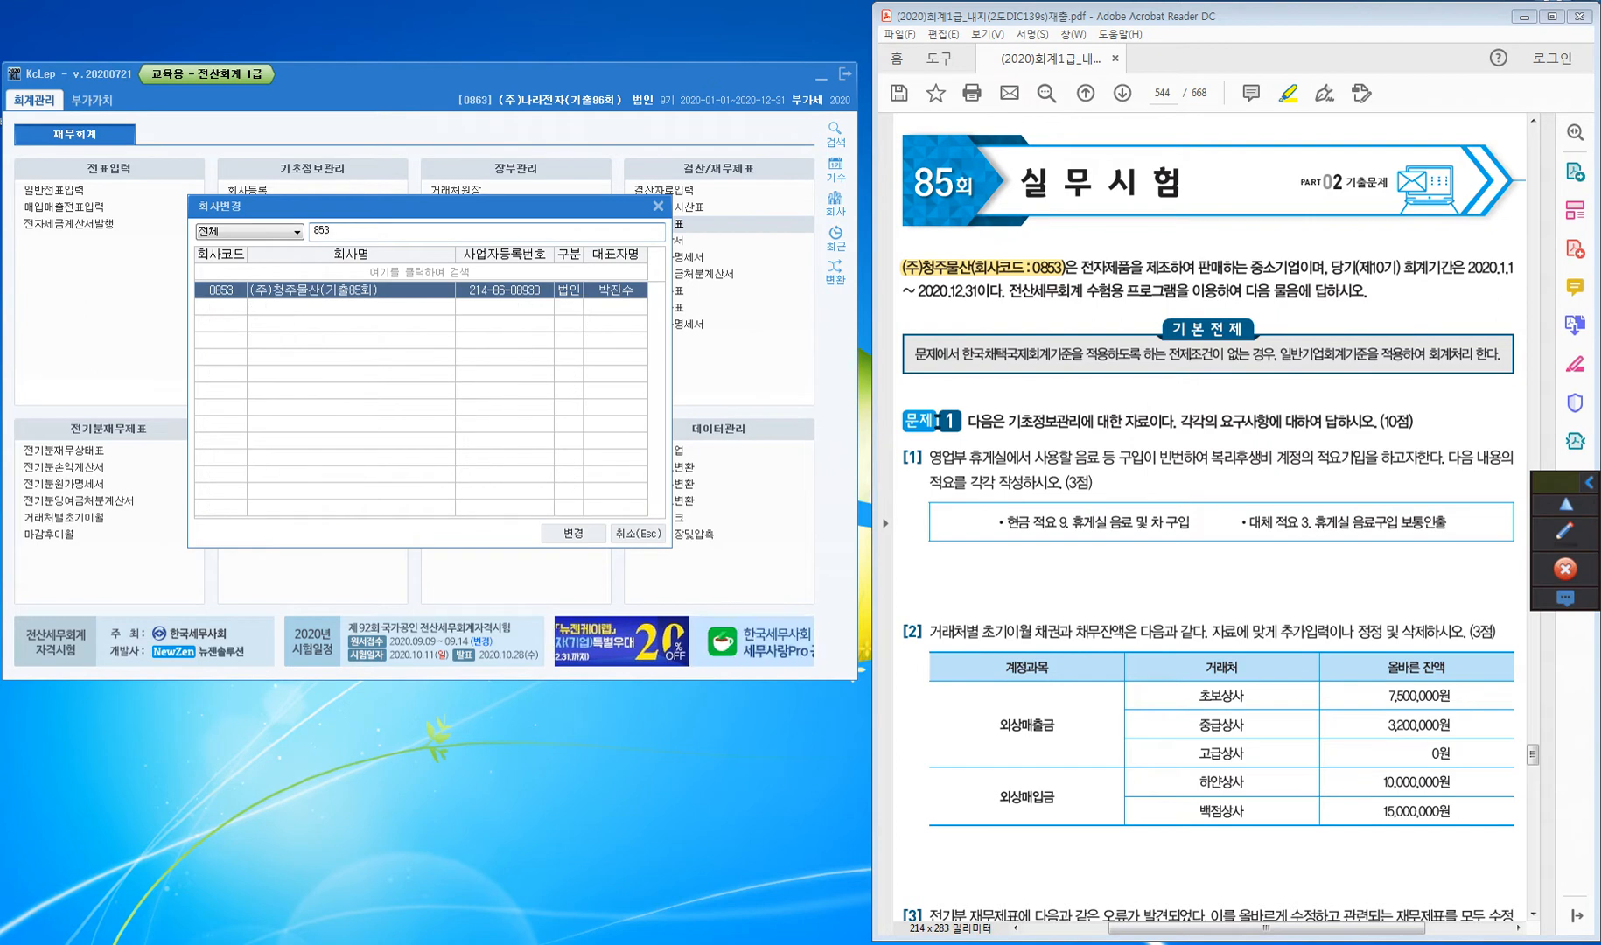
key("Return")
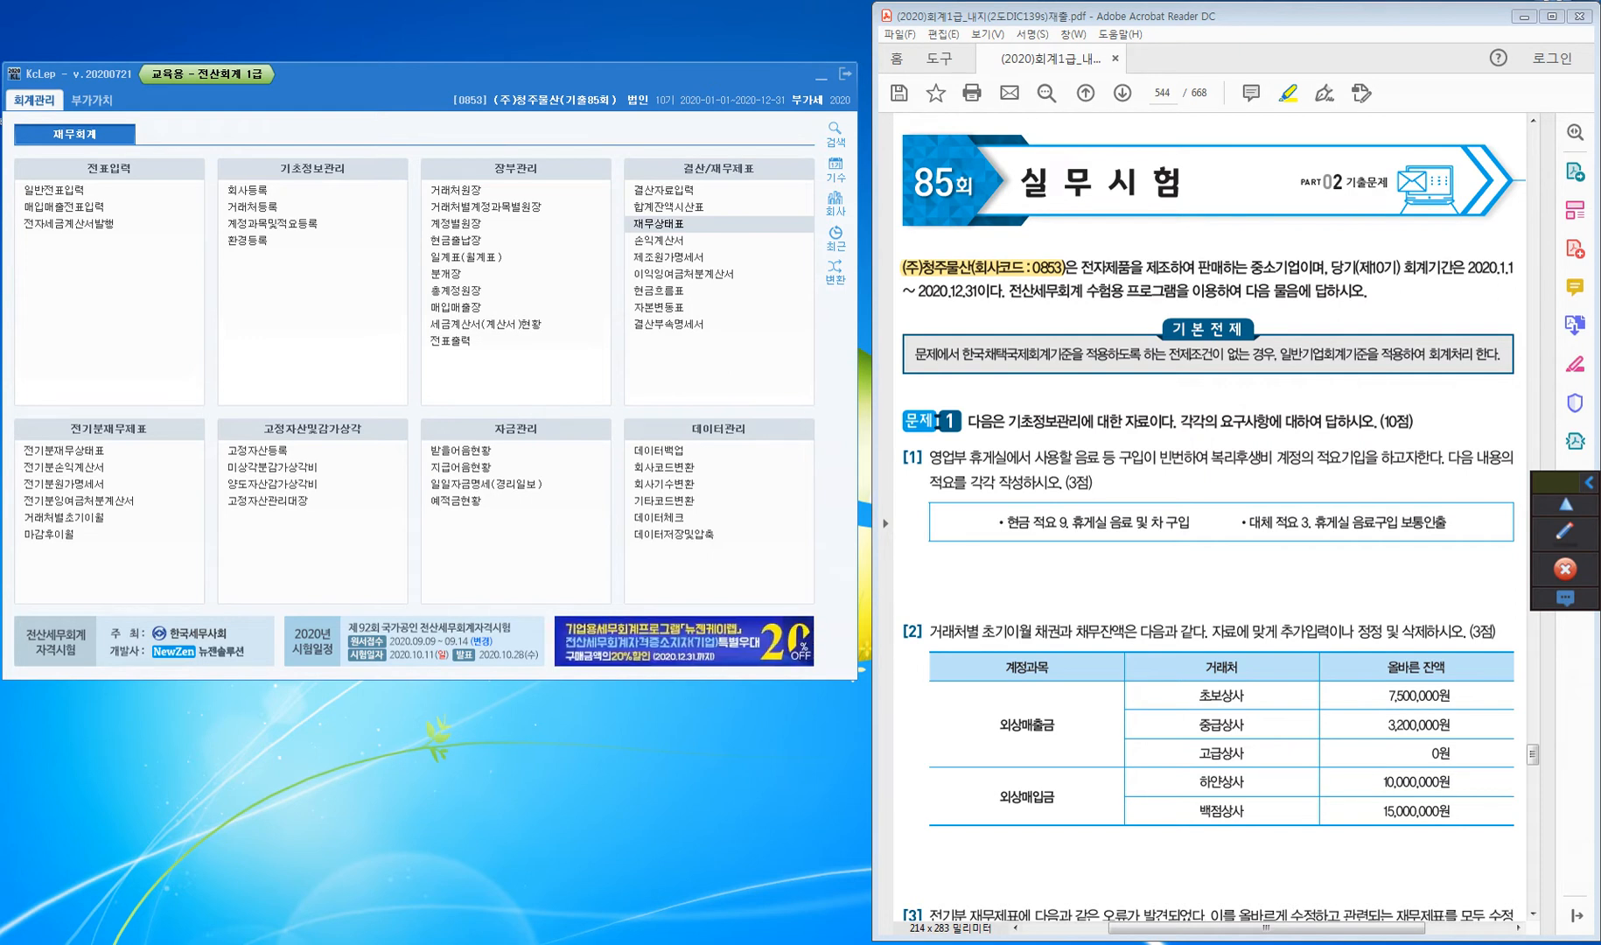
Highlight 복리후생비, 적요, 현금 and 대체 in question [1] of the exam PDF
scroll(1207, 516, "down", 3)
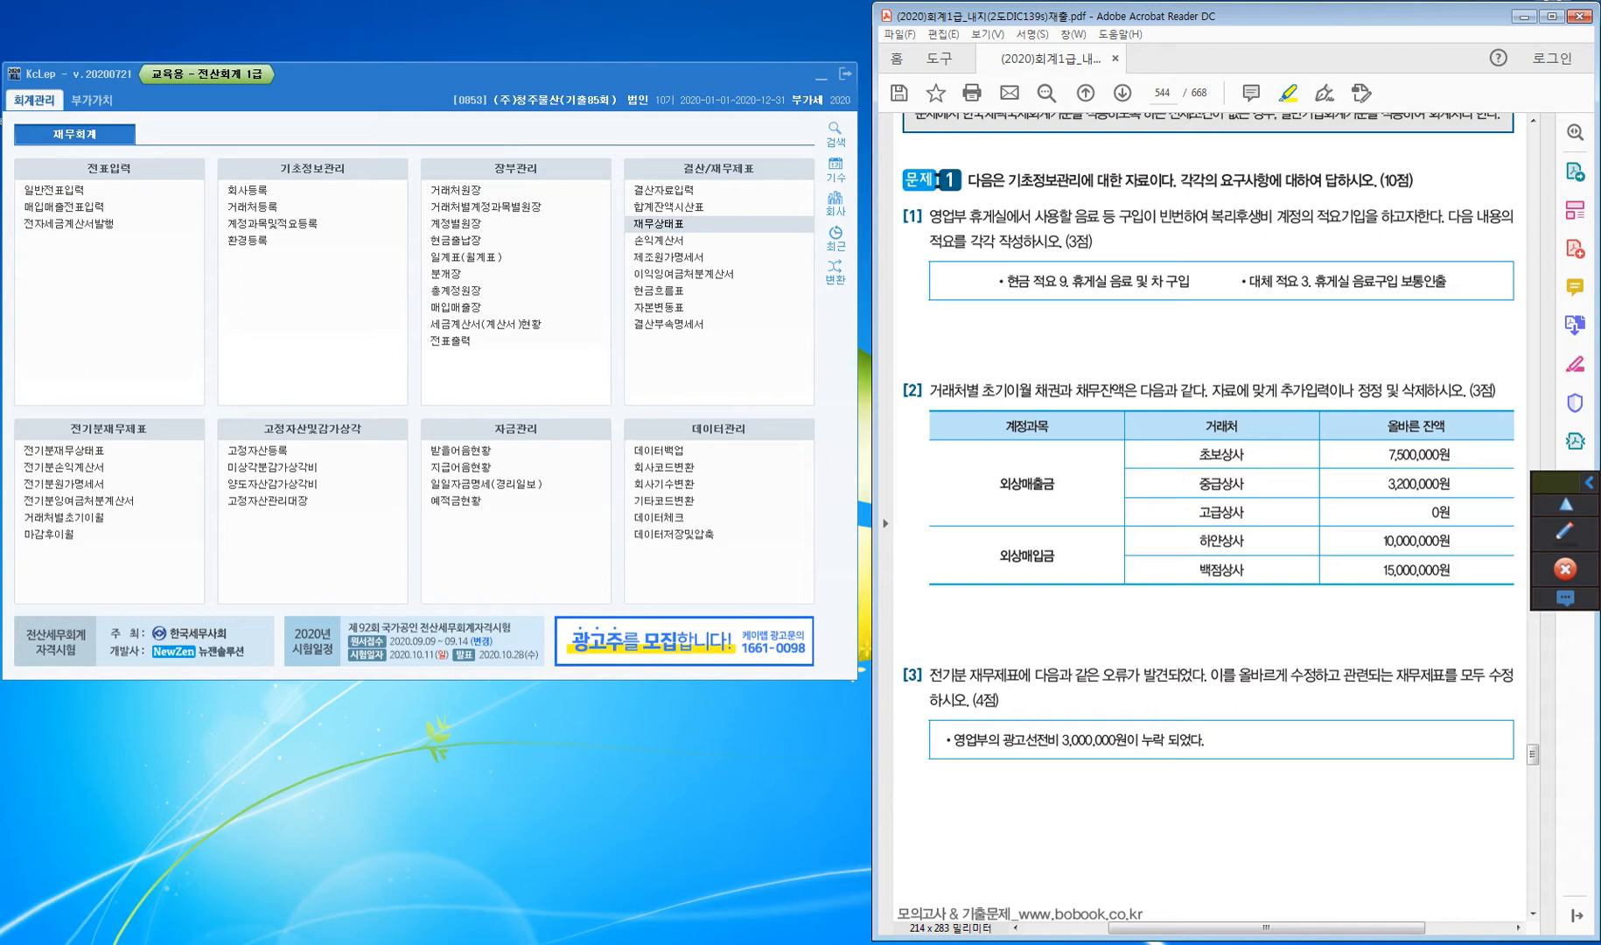
left_click_drag(1211, 216, 1343, 217)
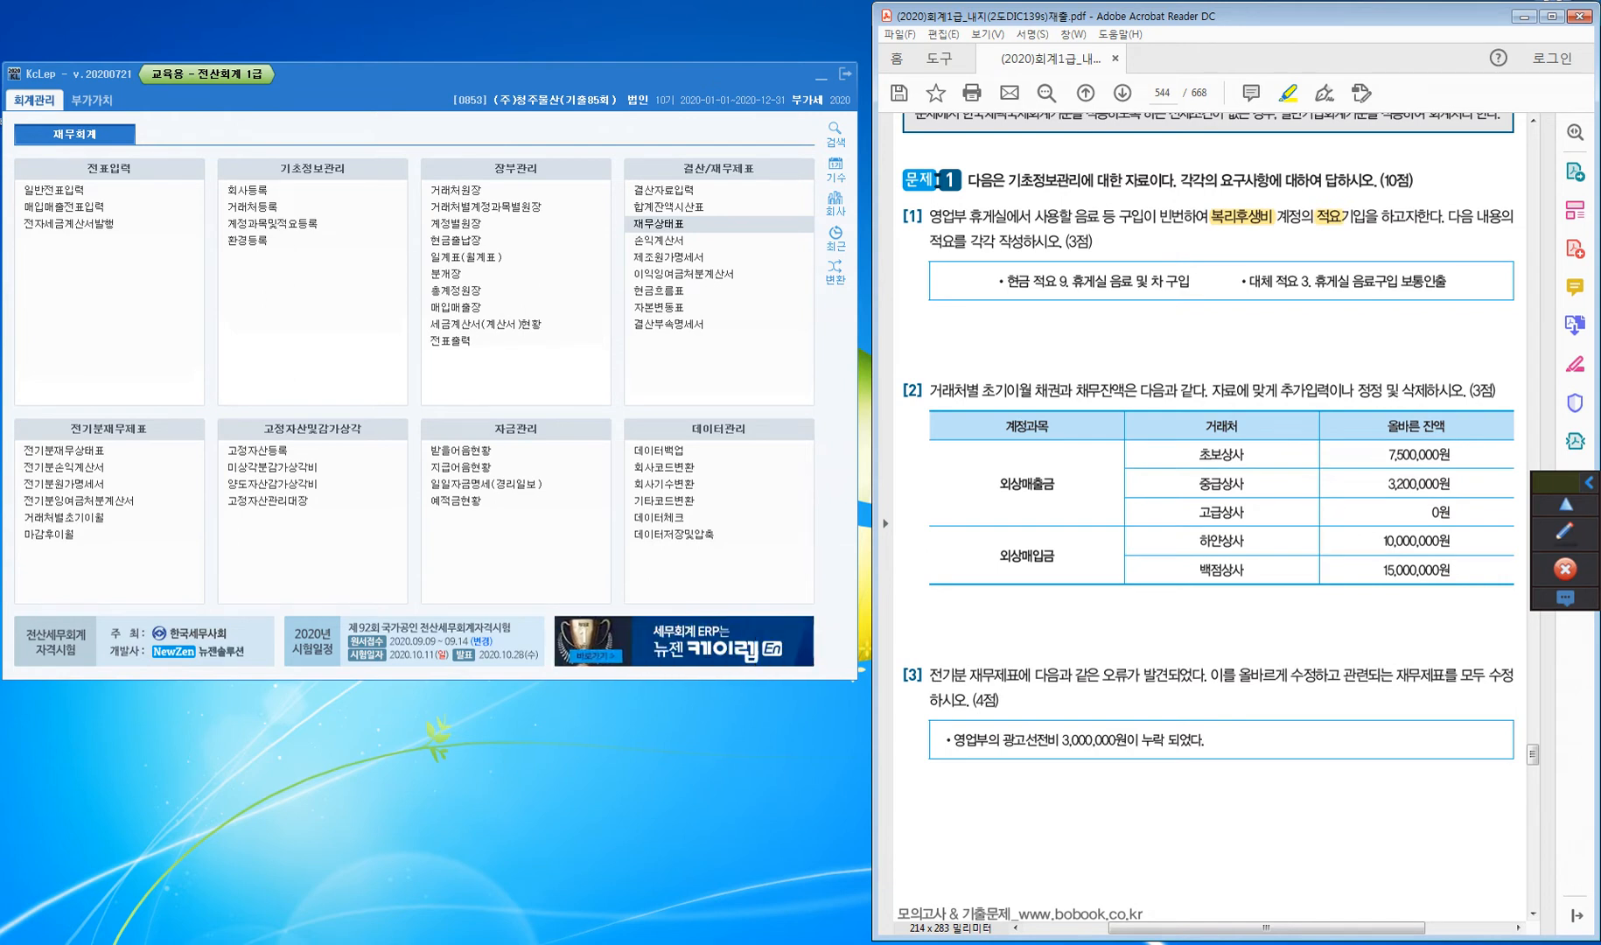
left_click_drag(1006, 281, 1030, 281)
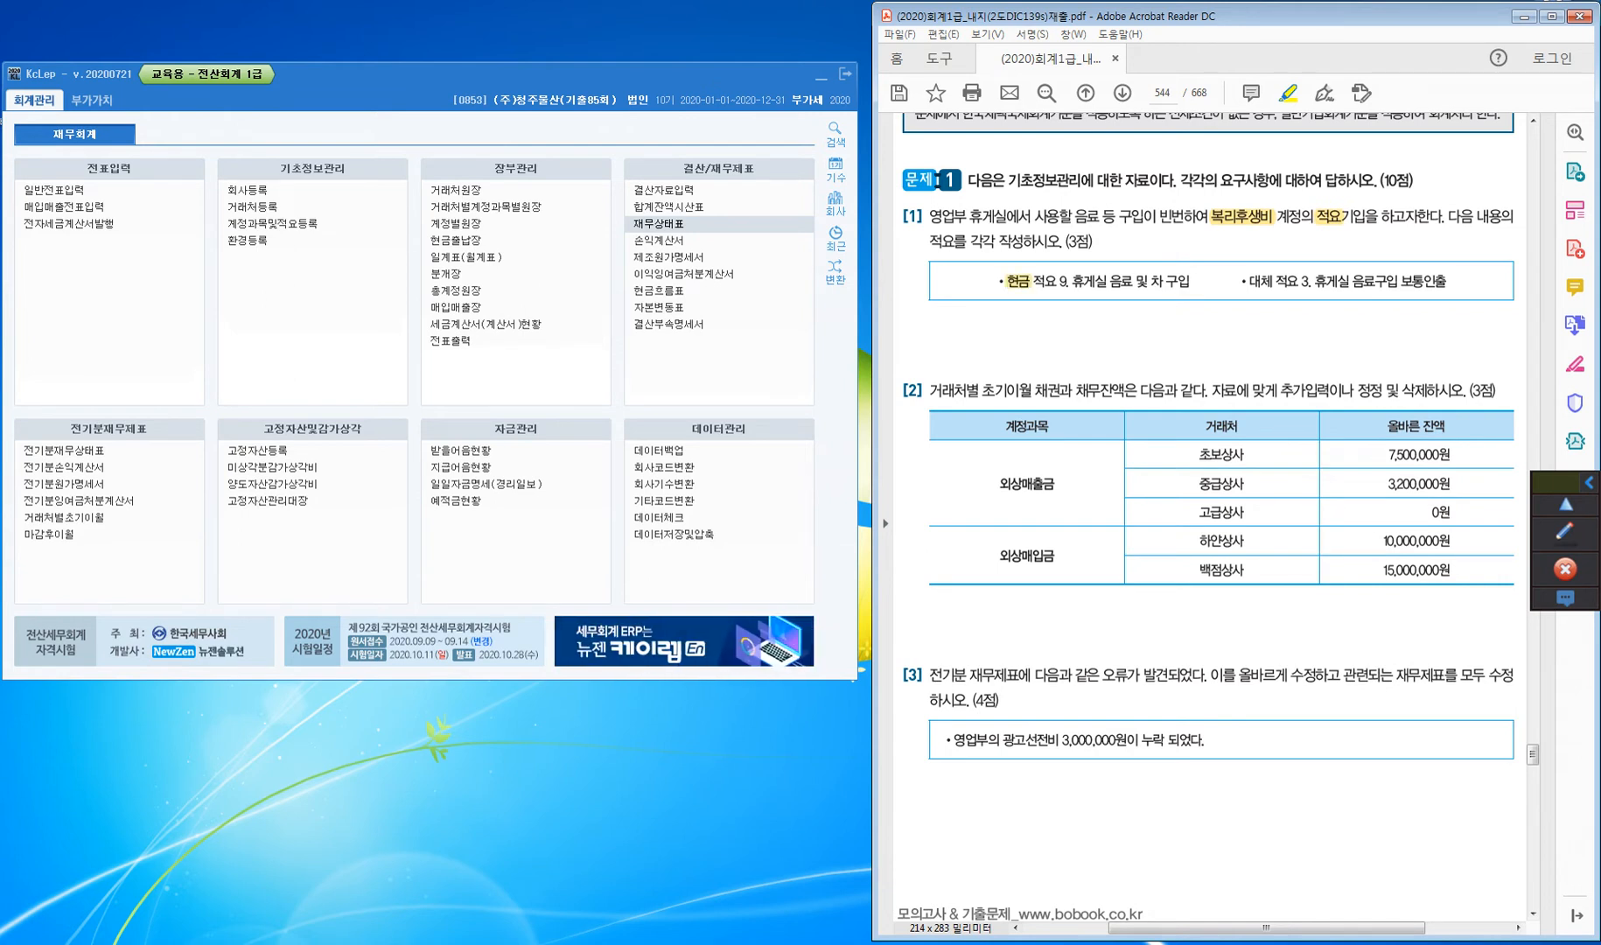
left_click_drag(1250, 280, 1273, 281)
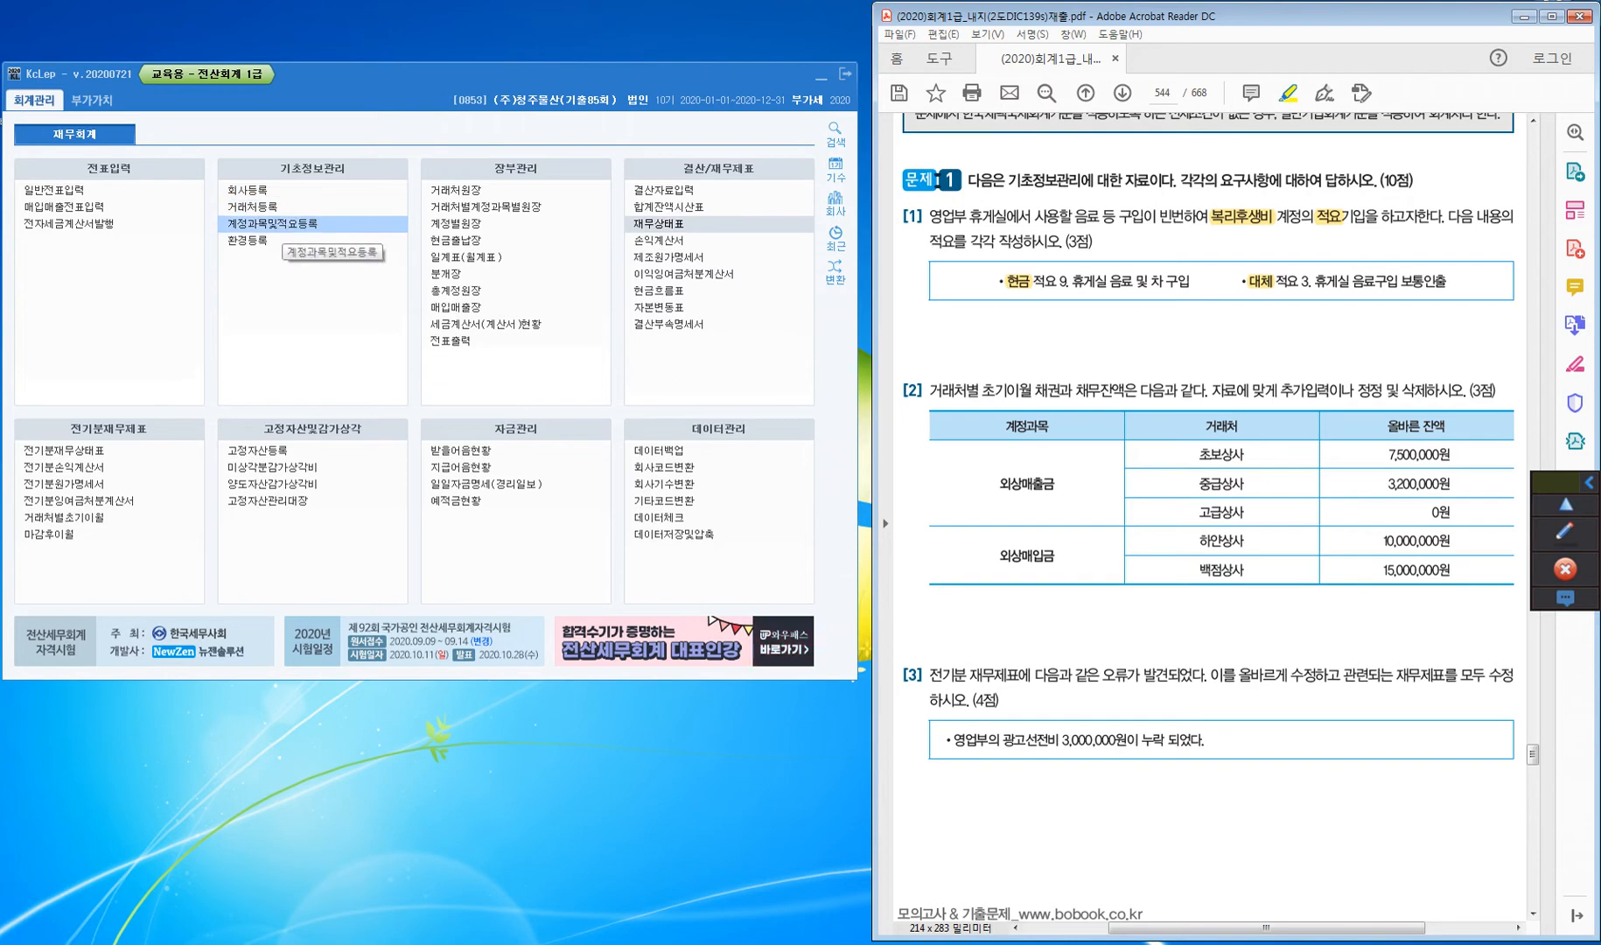
Open 계정과목및적요등록 in KcLep and highlight 영업부 in question [1] of the PDF
left_click(281, 225)
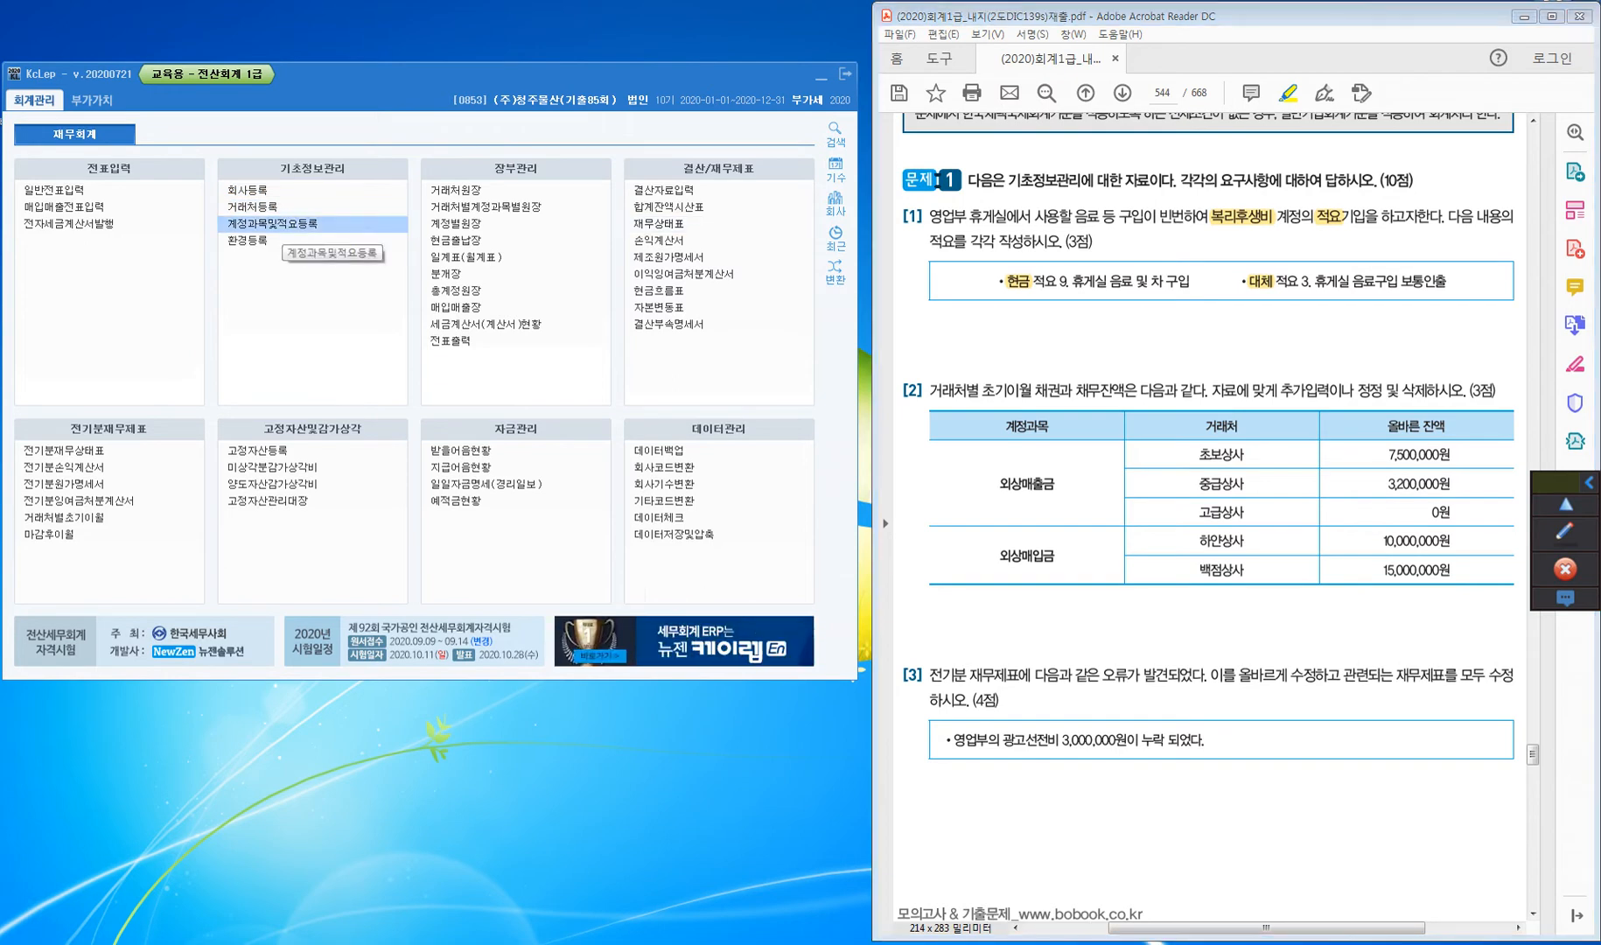
left_click(282, 226)
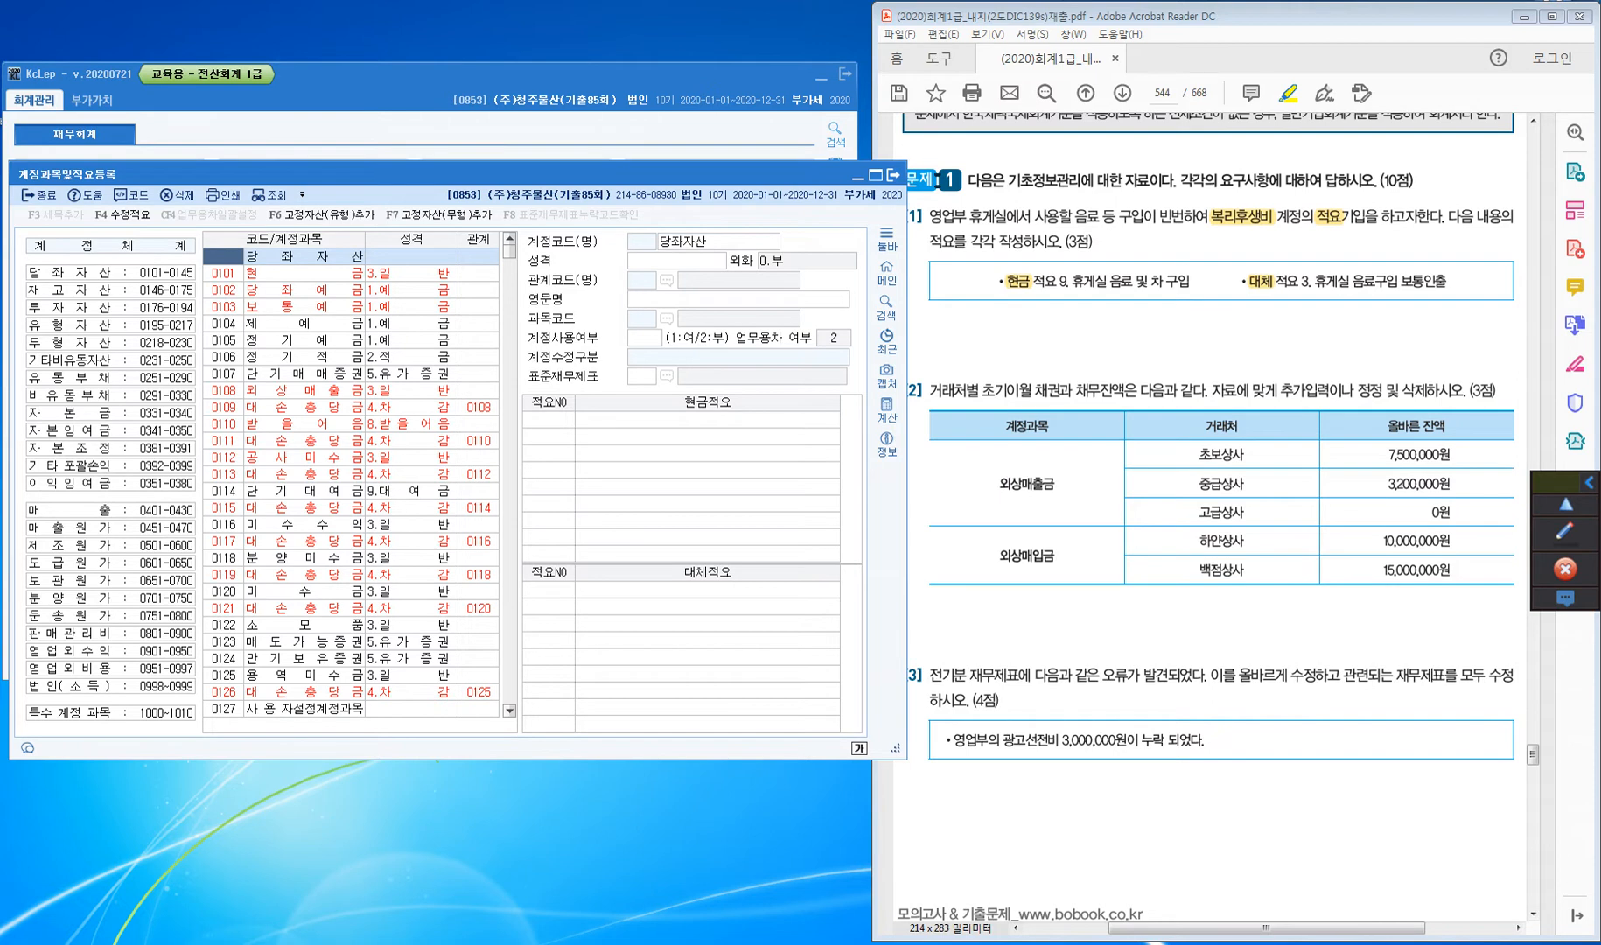
left_click_drag(930, 217, 968, 217)
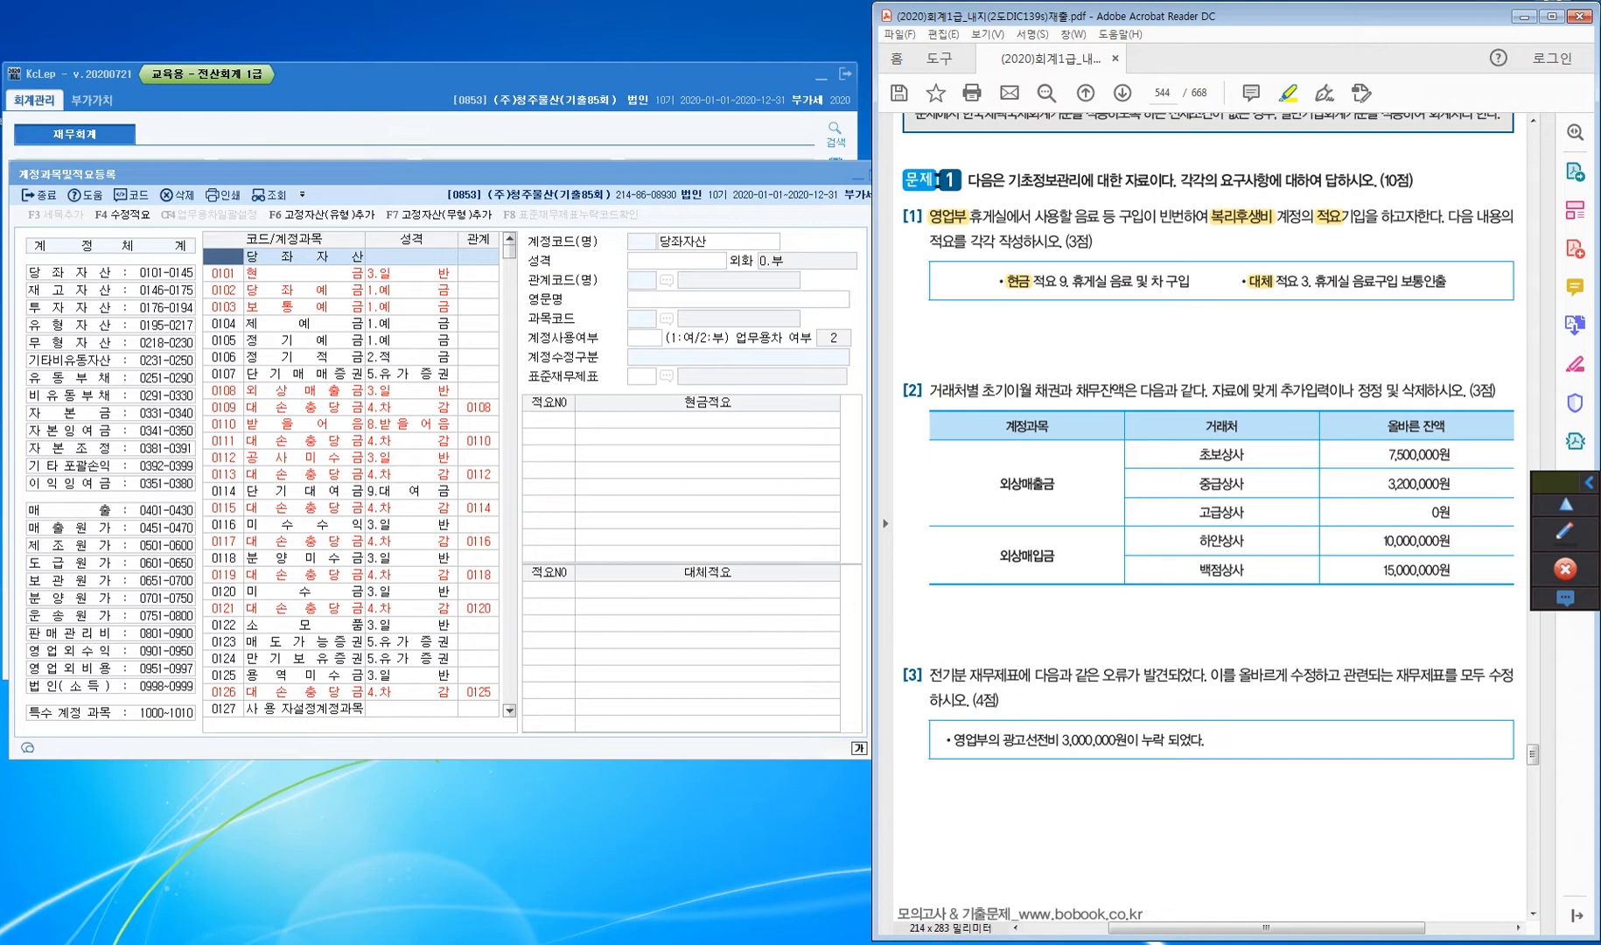
Select account 0811 복리후생비 within the 판매관리비 range (0801-0900) of the account list
left_click(224, 273)
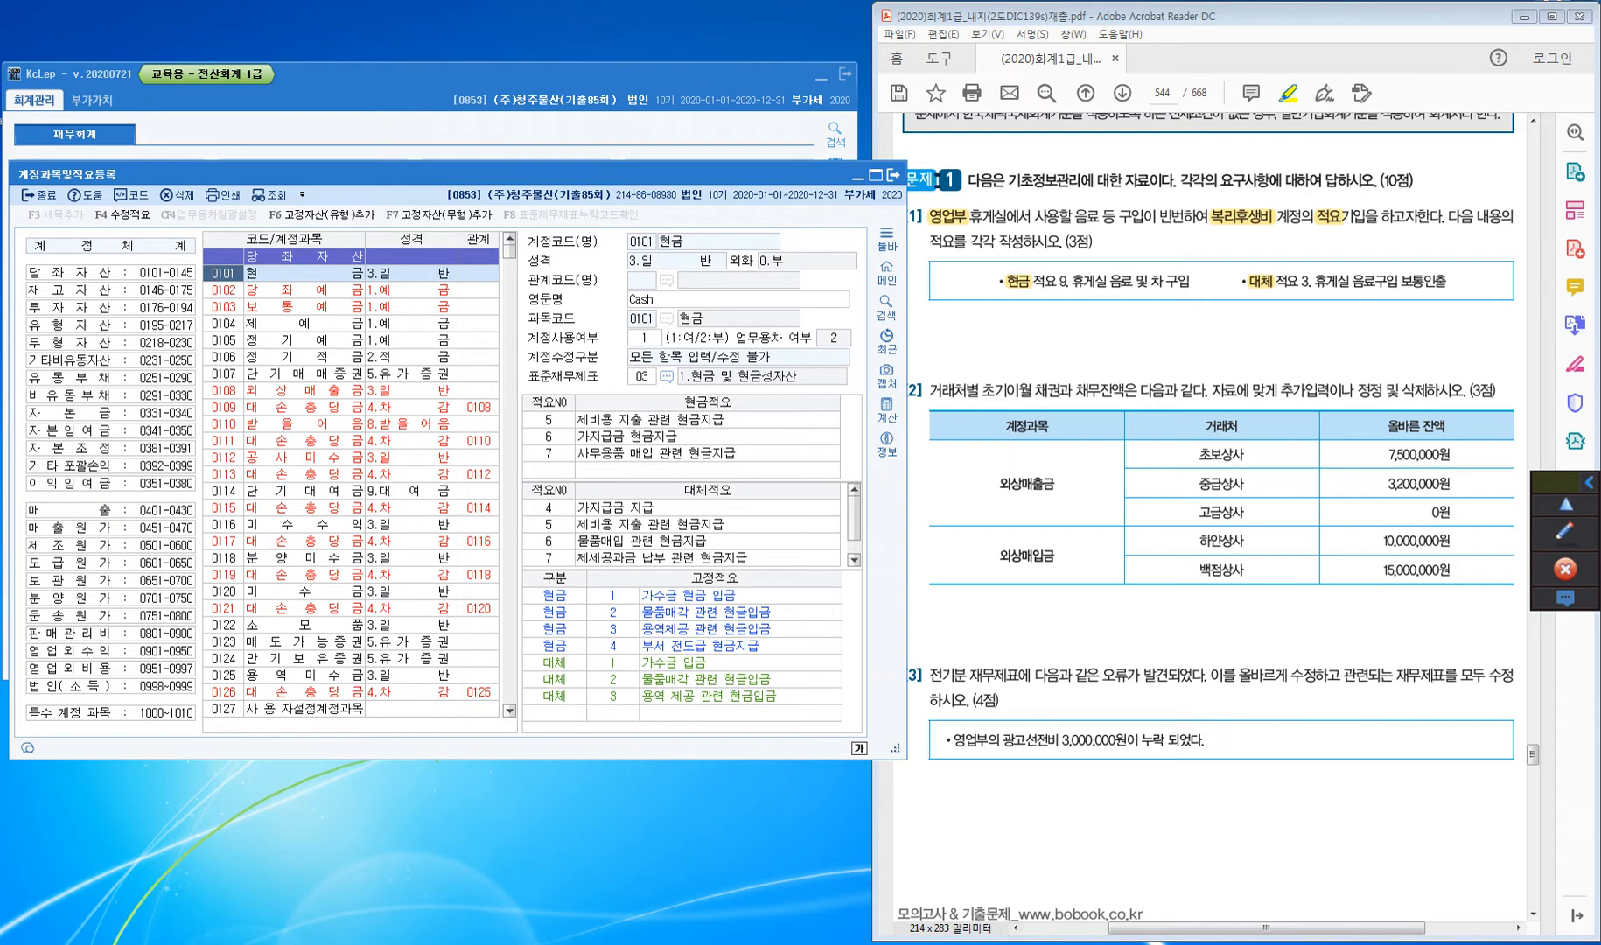
left_click(111, 633)
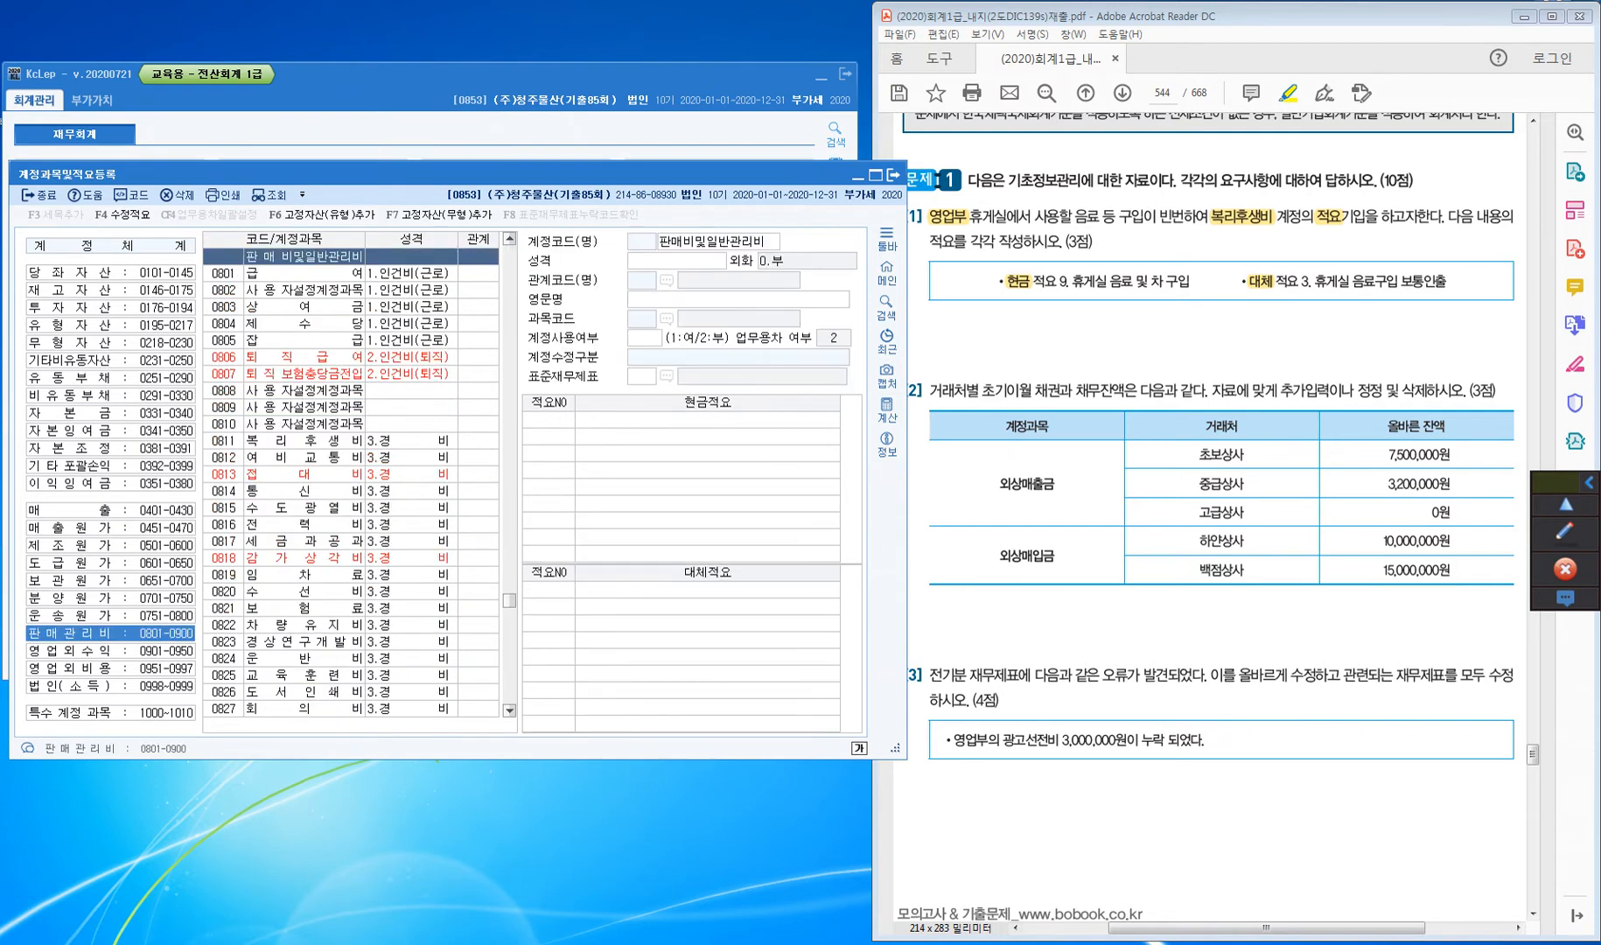
key("ctrl")
key("ctrl")
left_click(224, 441)
key("ctrl")
key("ctrl")
key("ctrl")
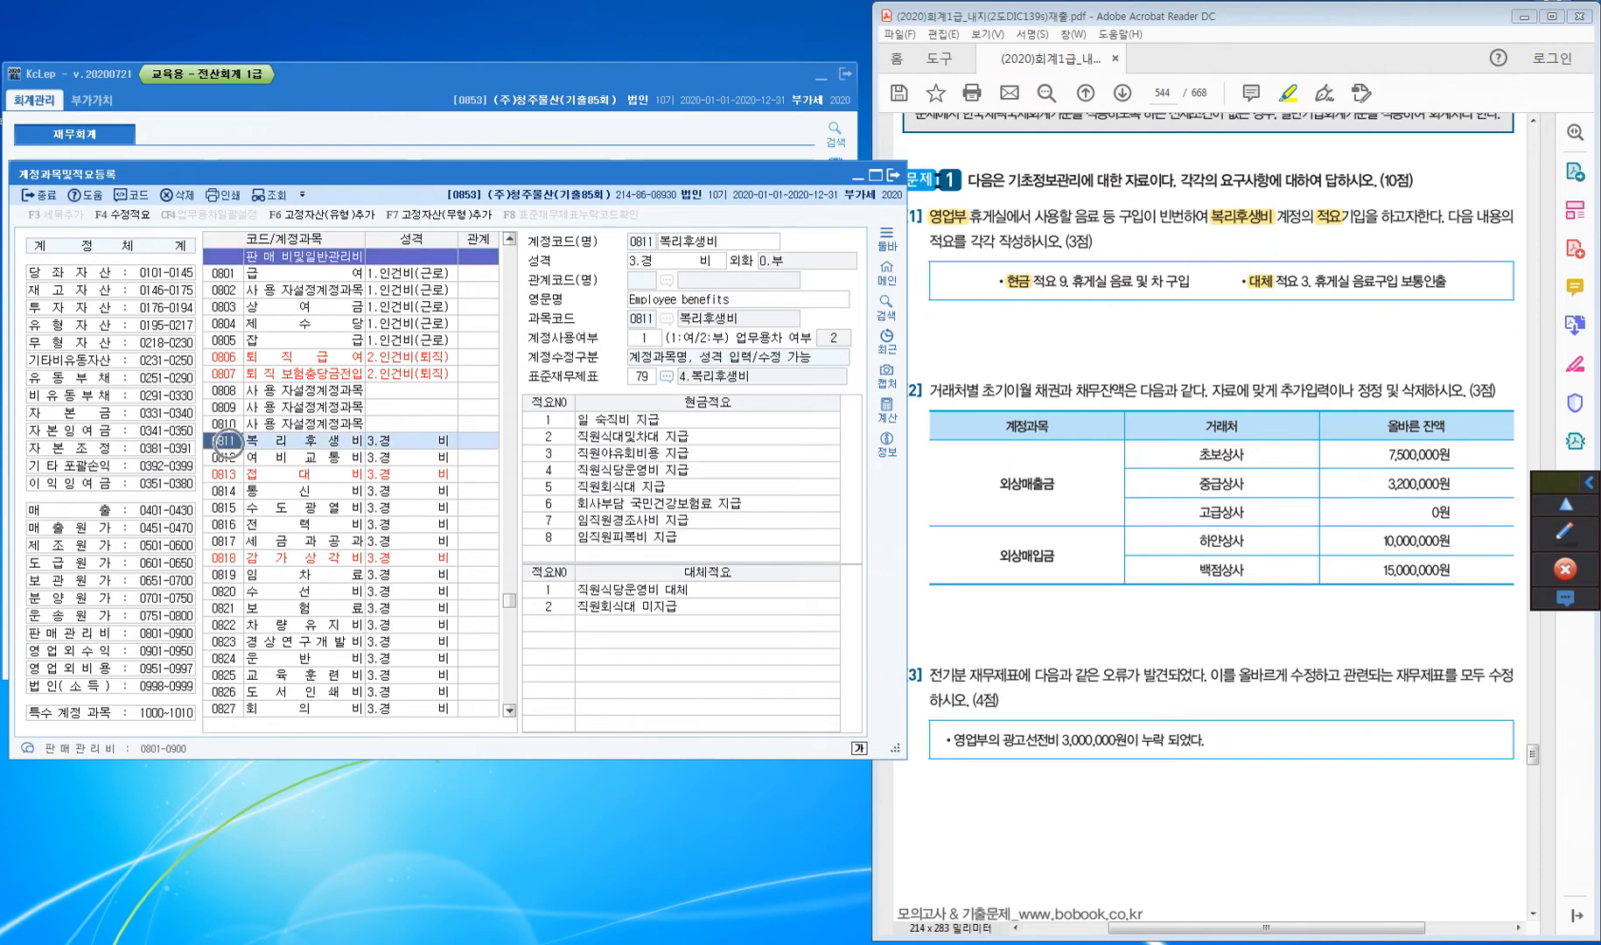
Add 현금적요 number 9 to 0811 복리후생비 with the text "휴게실 음료 및 차 구입"
key("ctrl")
left_click(549, 554)
key("ctrl")
type("9")
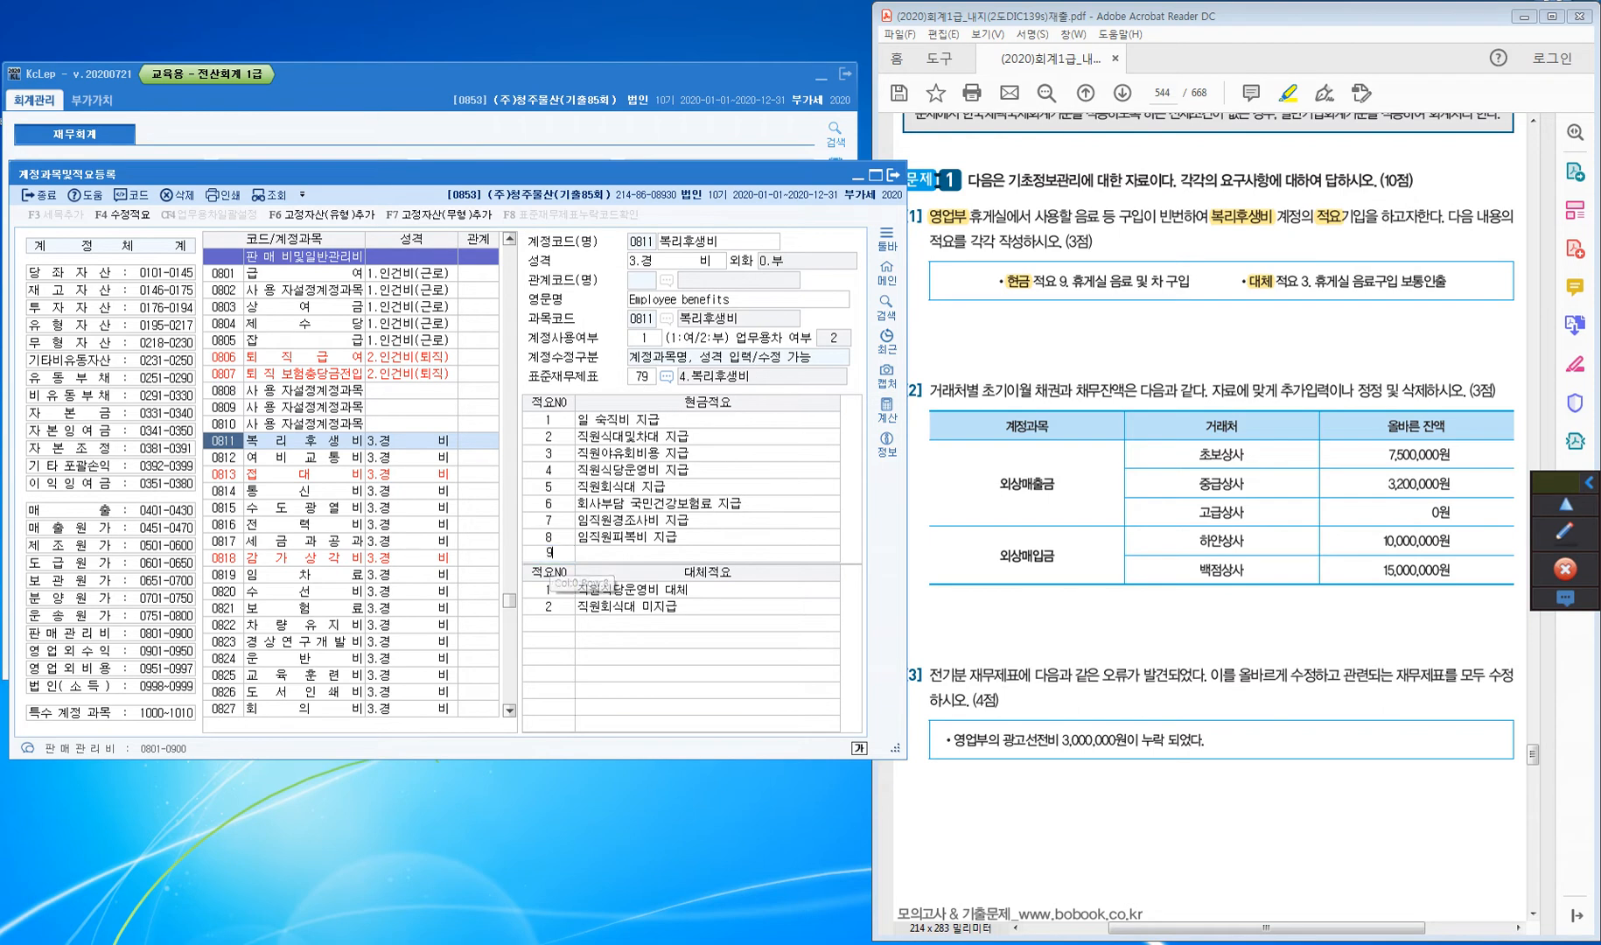
key("Return")
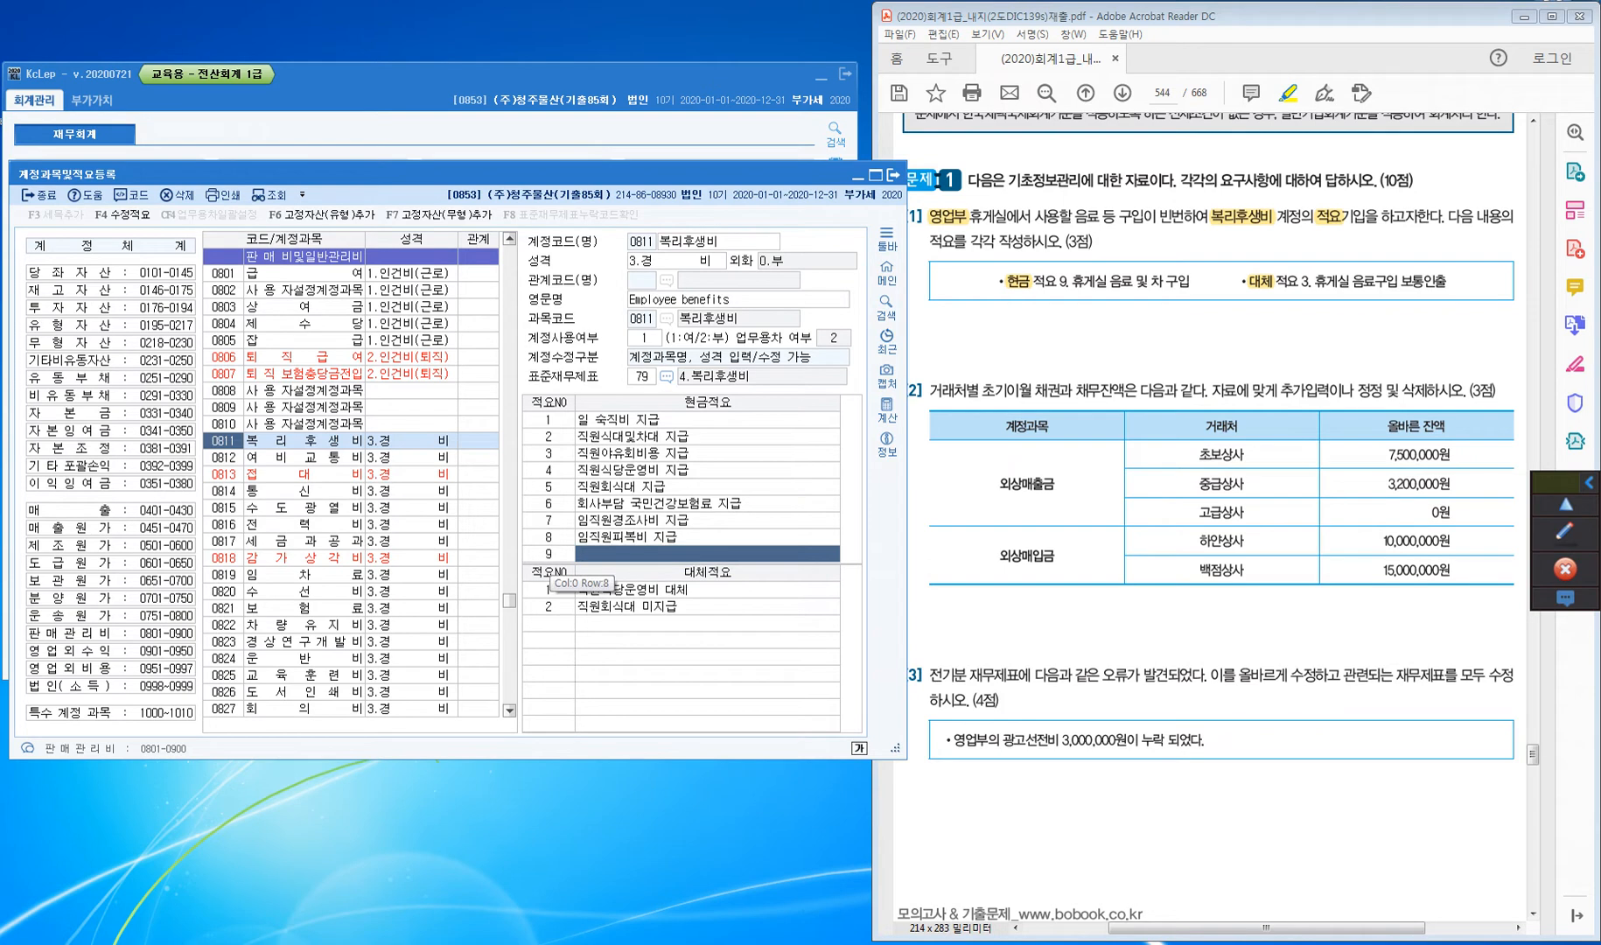
type("휴게실")
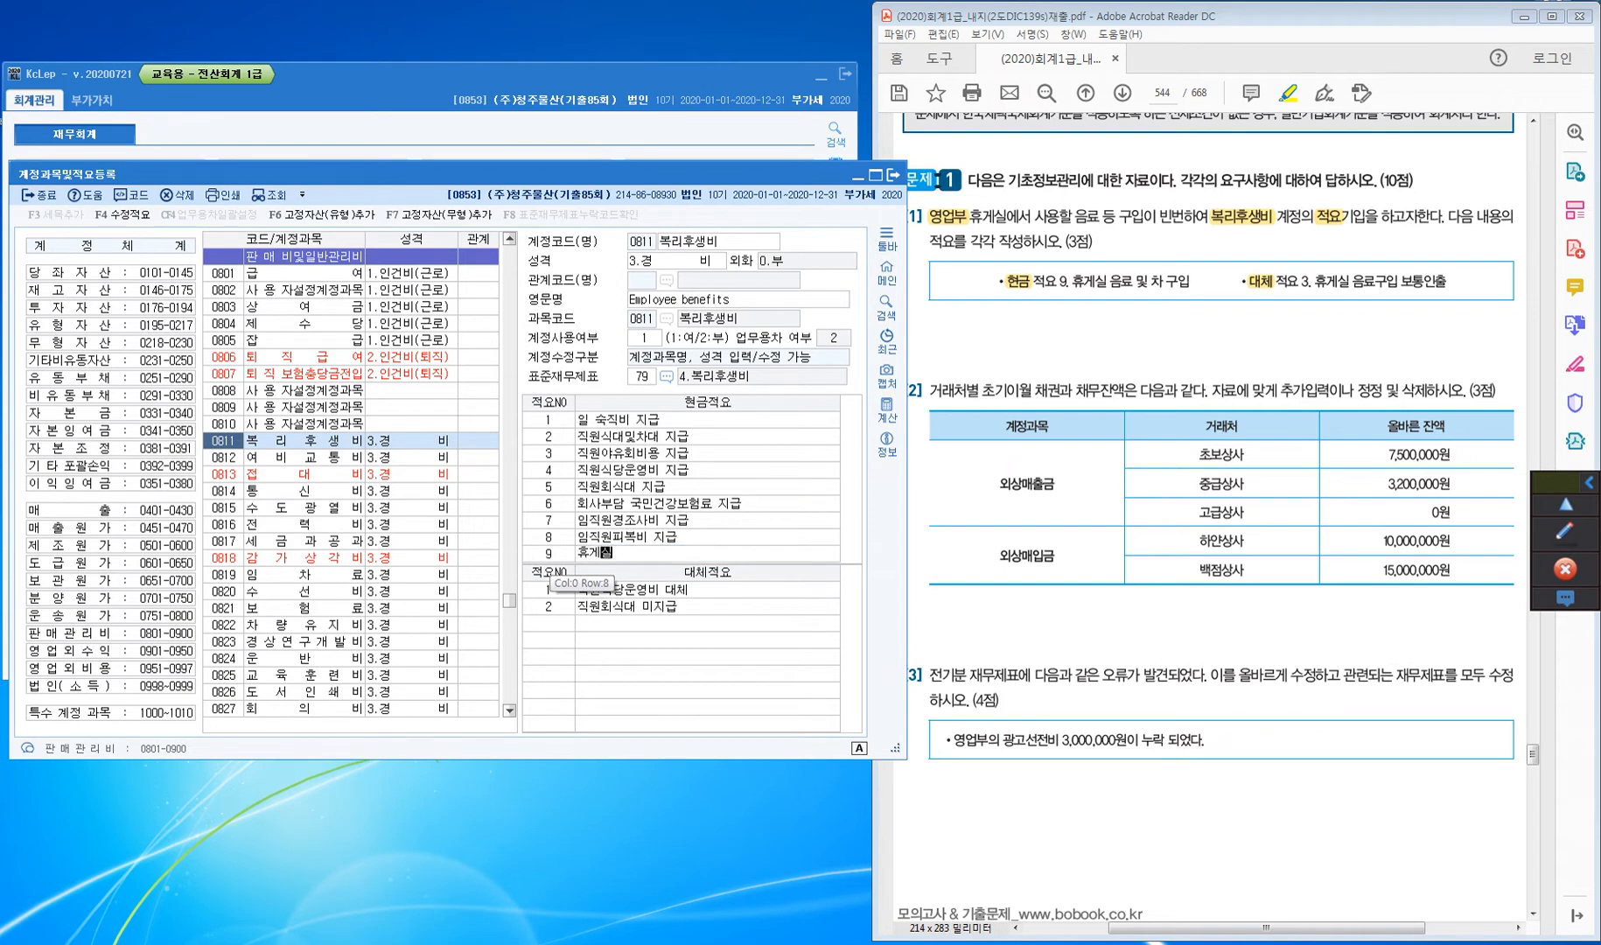
type(" 음료 및 차 구입")
key("Return")
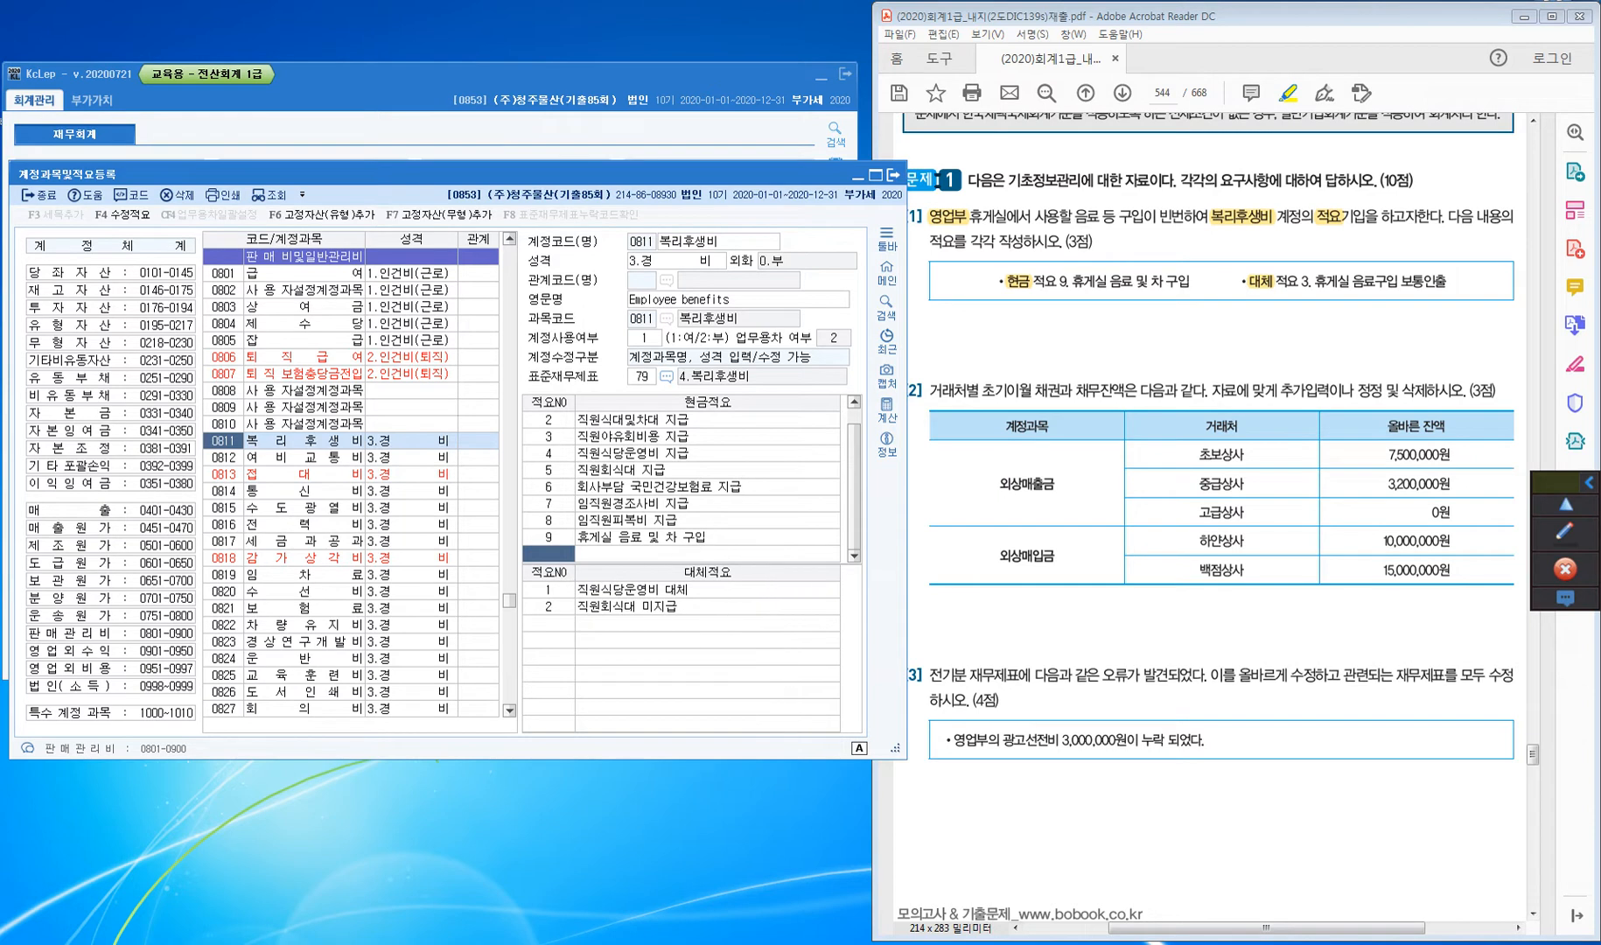
Add 대체적요 number 3 to 0811 복리후생비 for "휴게실 음료구입 보통인출"
left_click(548, 623)
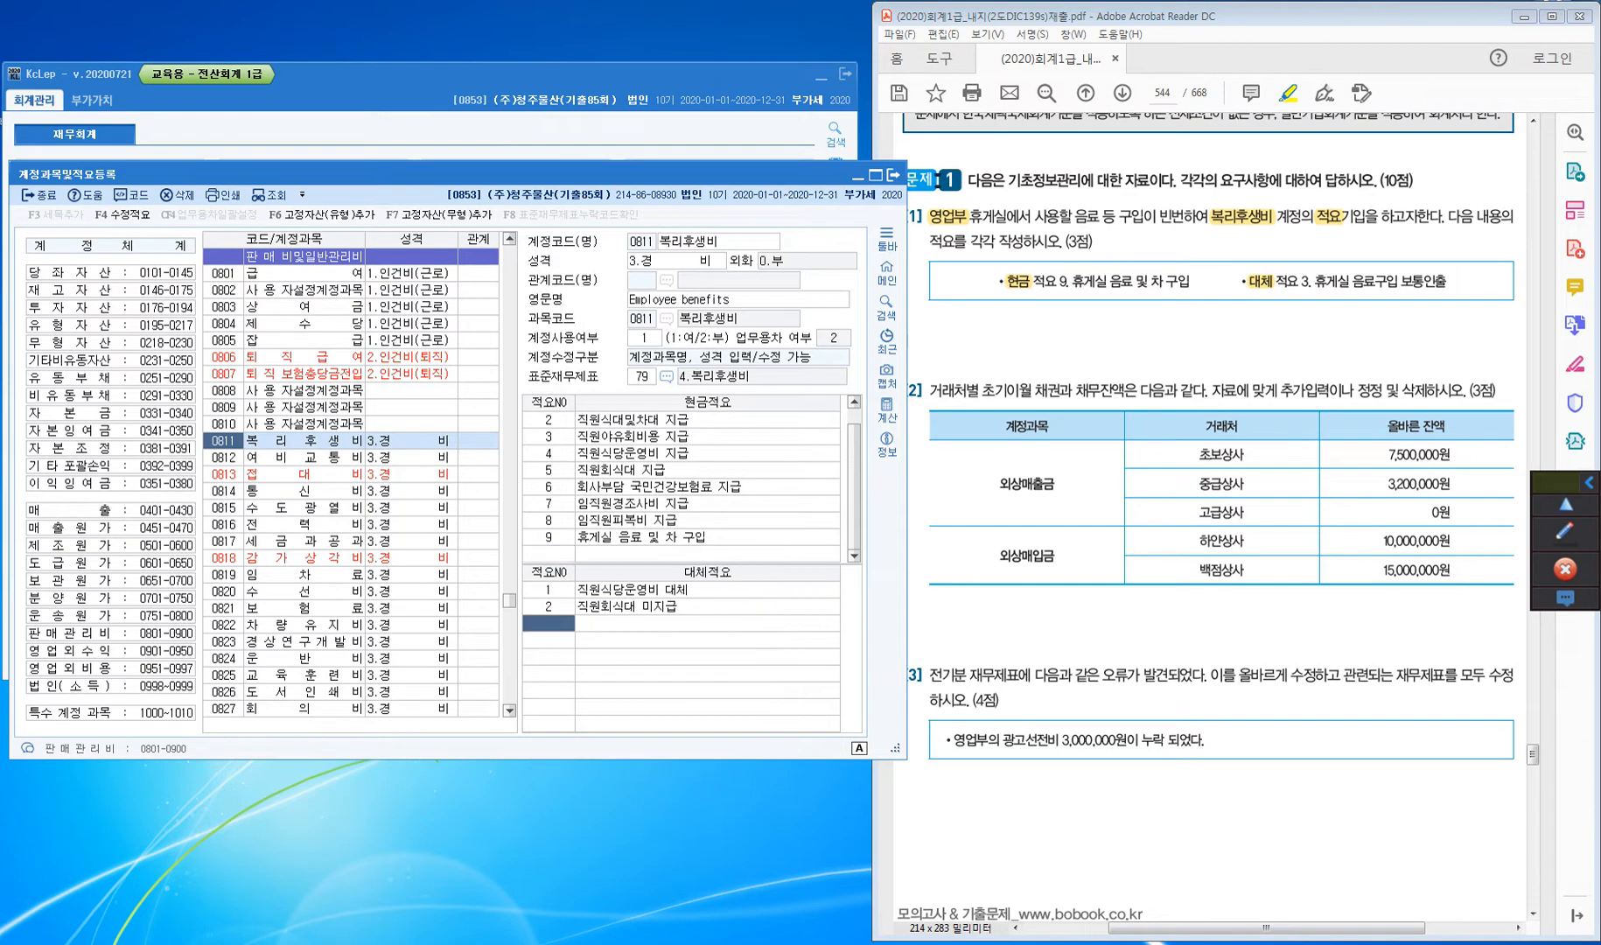
type("3")
key("Return")
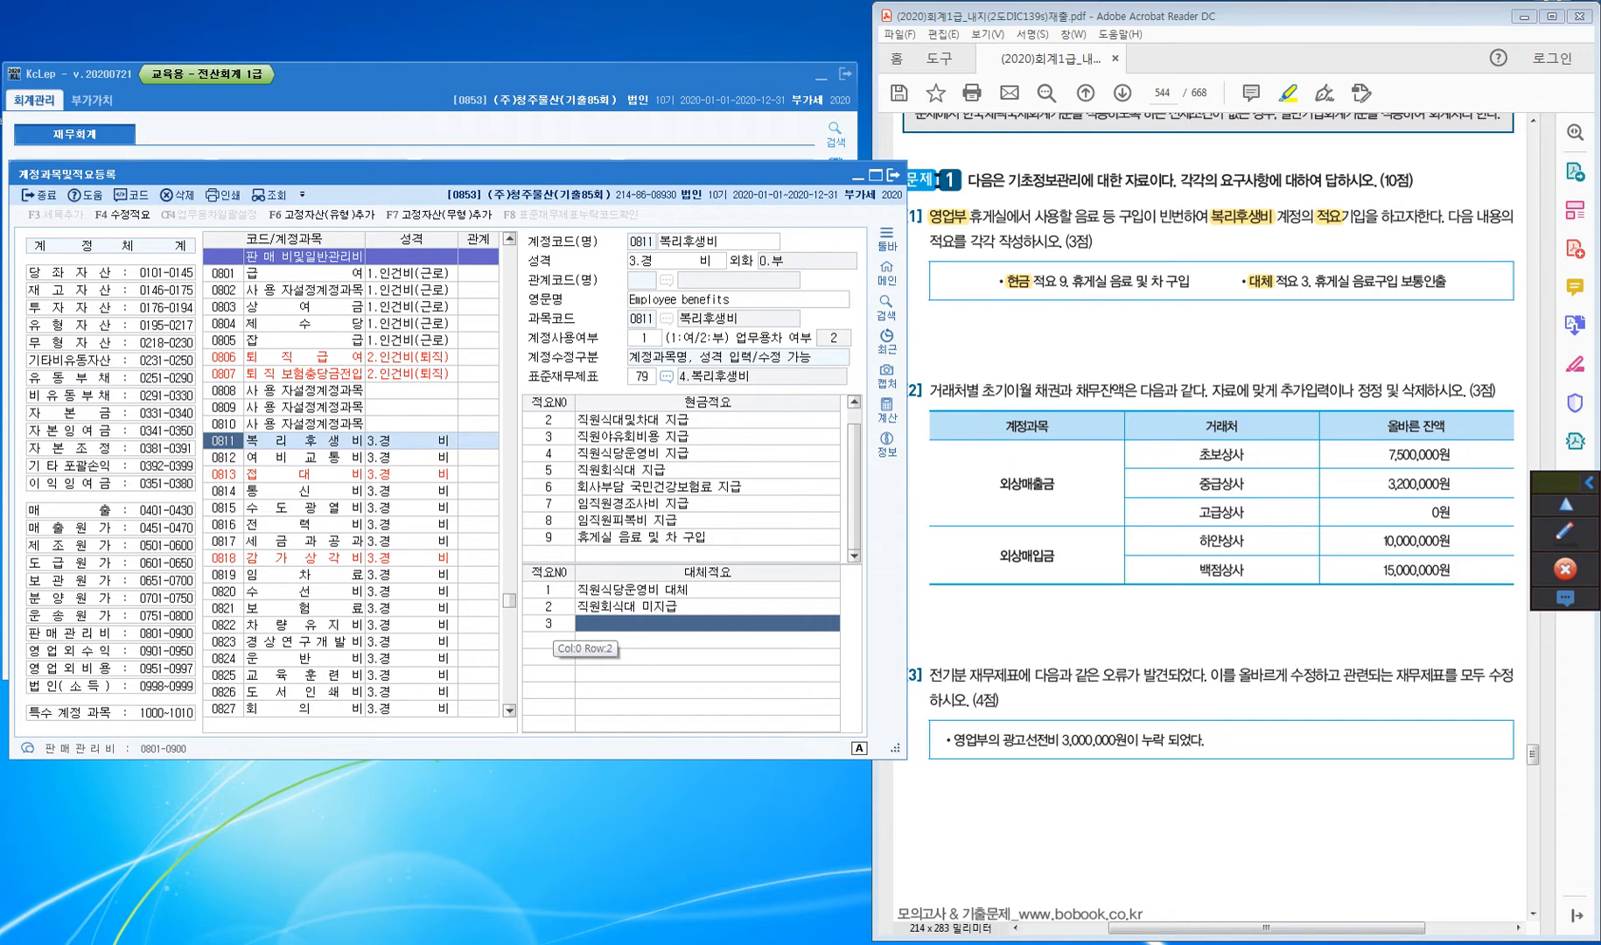
type("휴ㄱ")
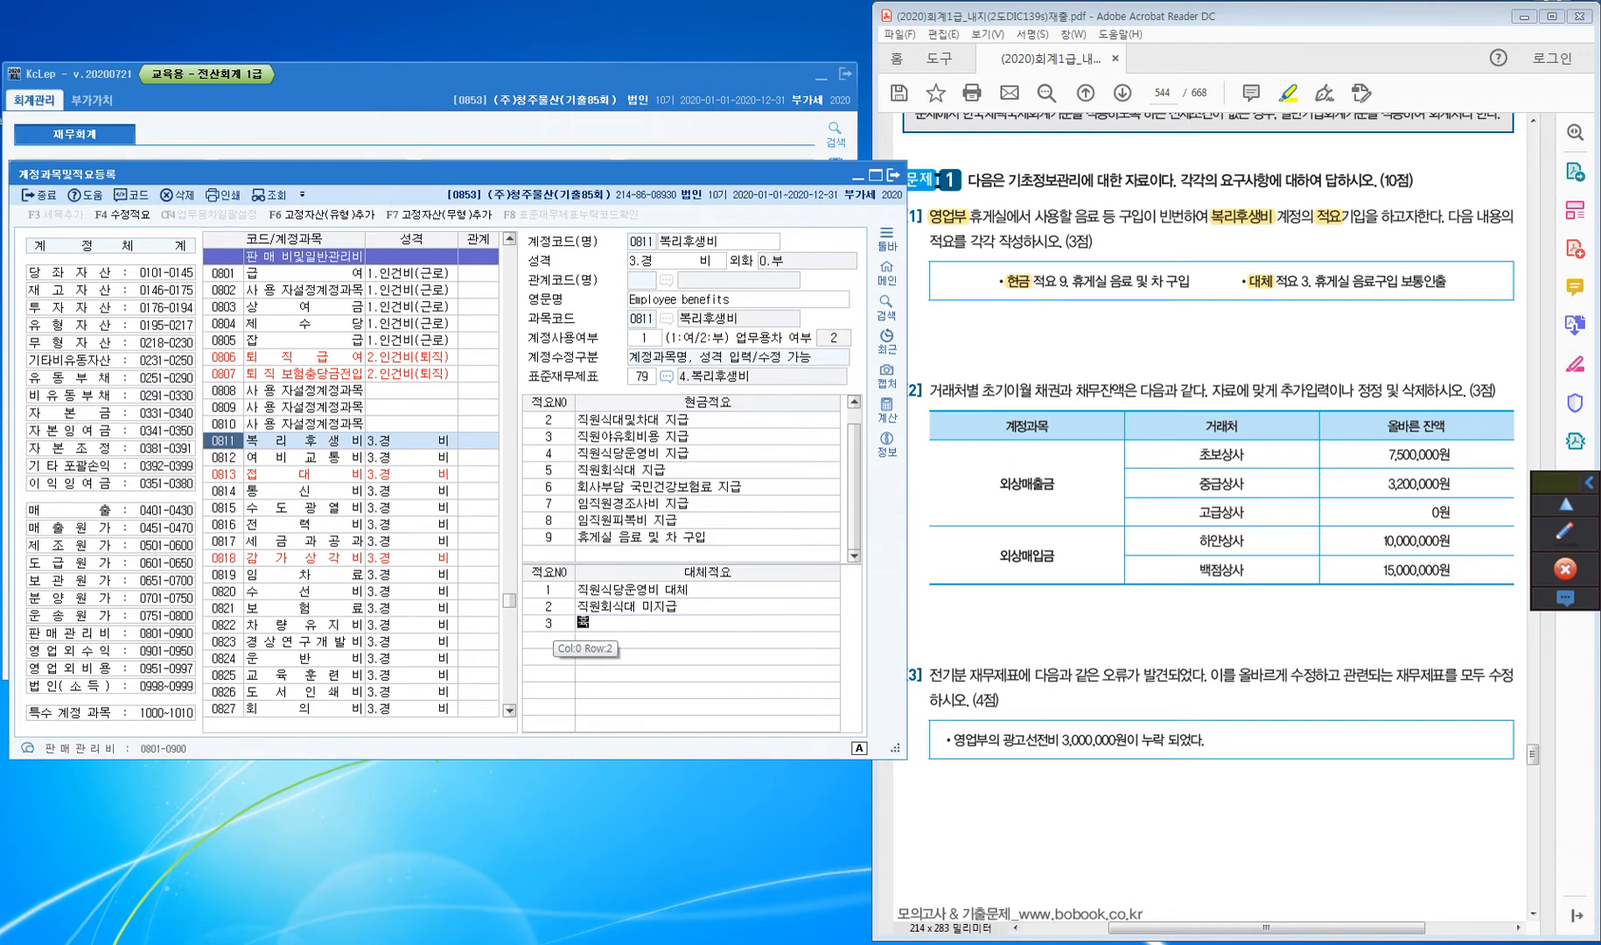
type("ㅔ실 음")
type("료구입 보통")
type("인출")
key("Return")
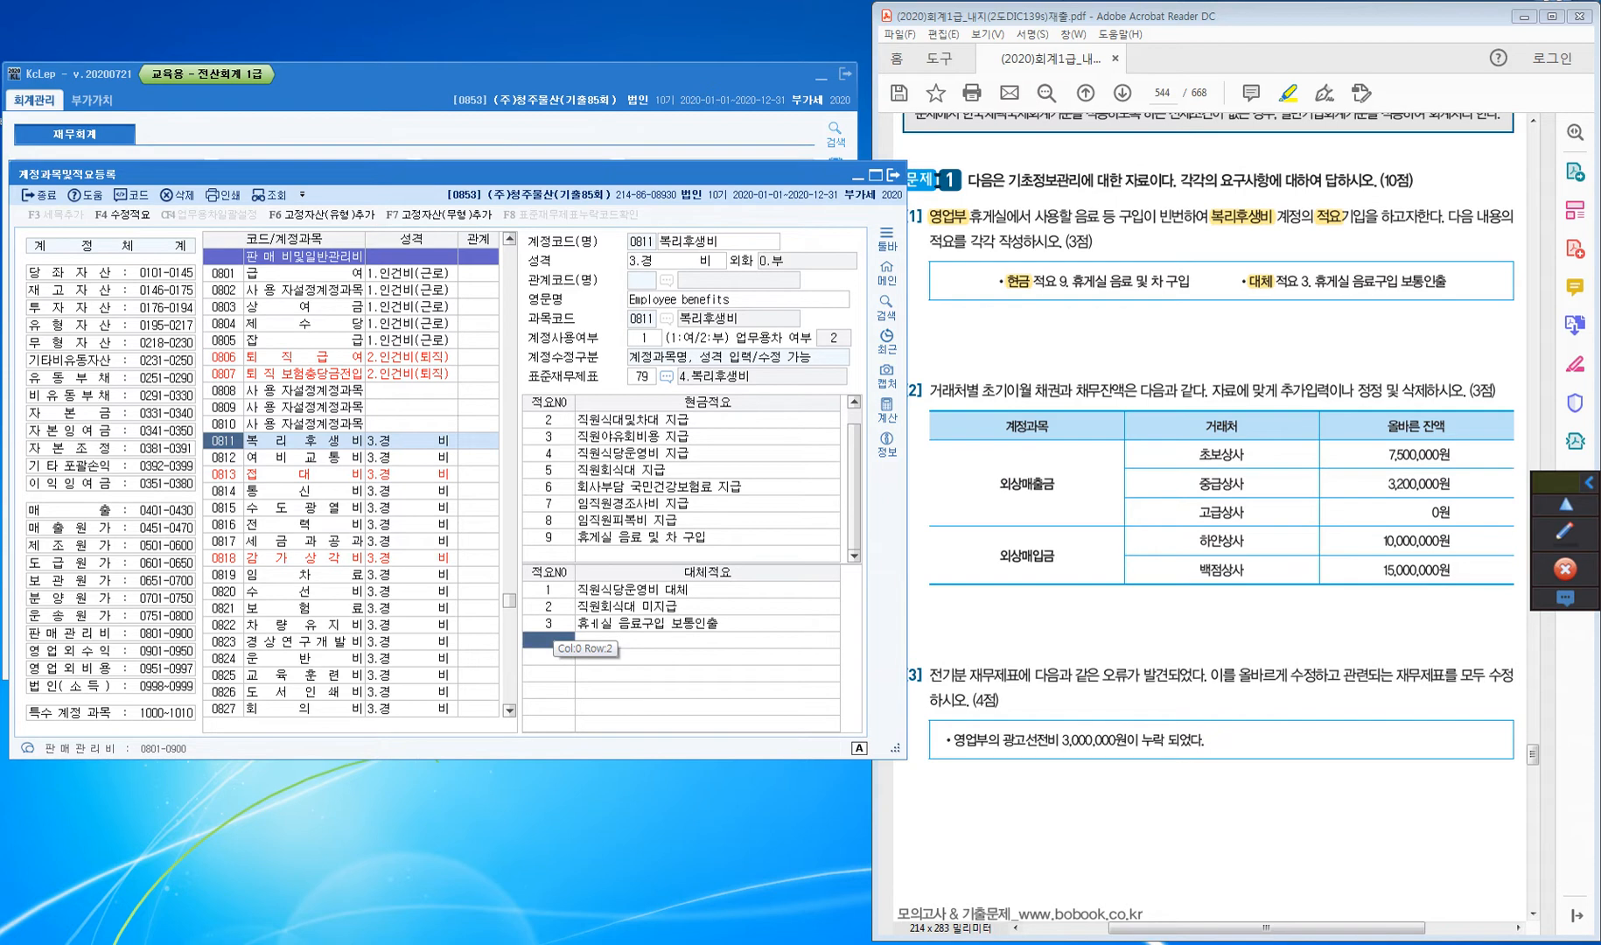
Correct the first word of 대체적요 3 to 휴게실 and close 계정과목및적요등록
left_click(620, 624)
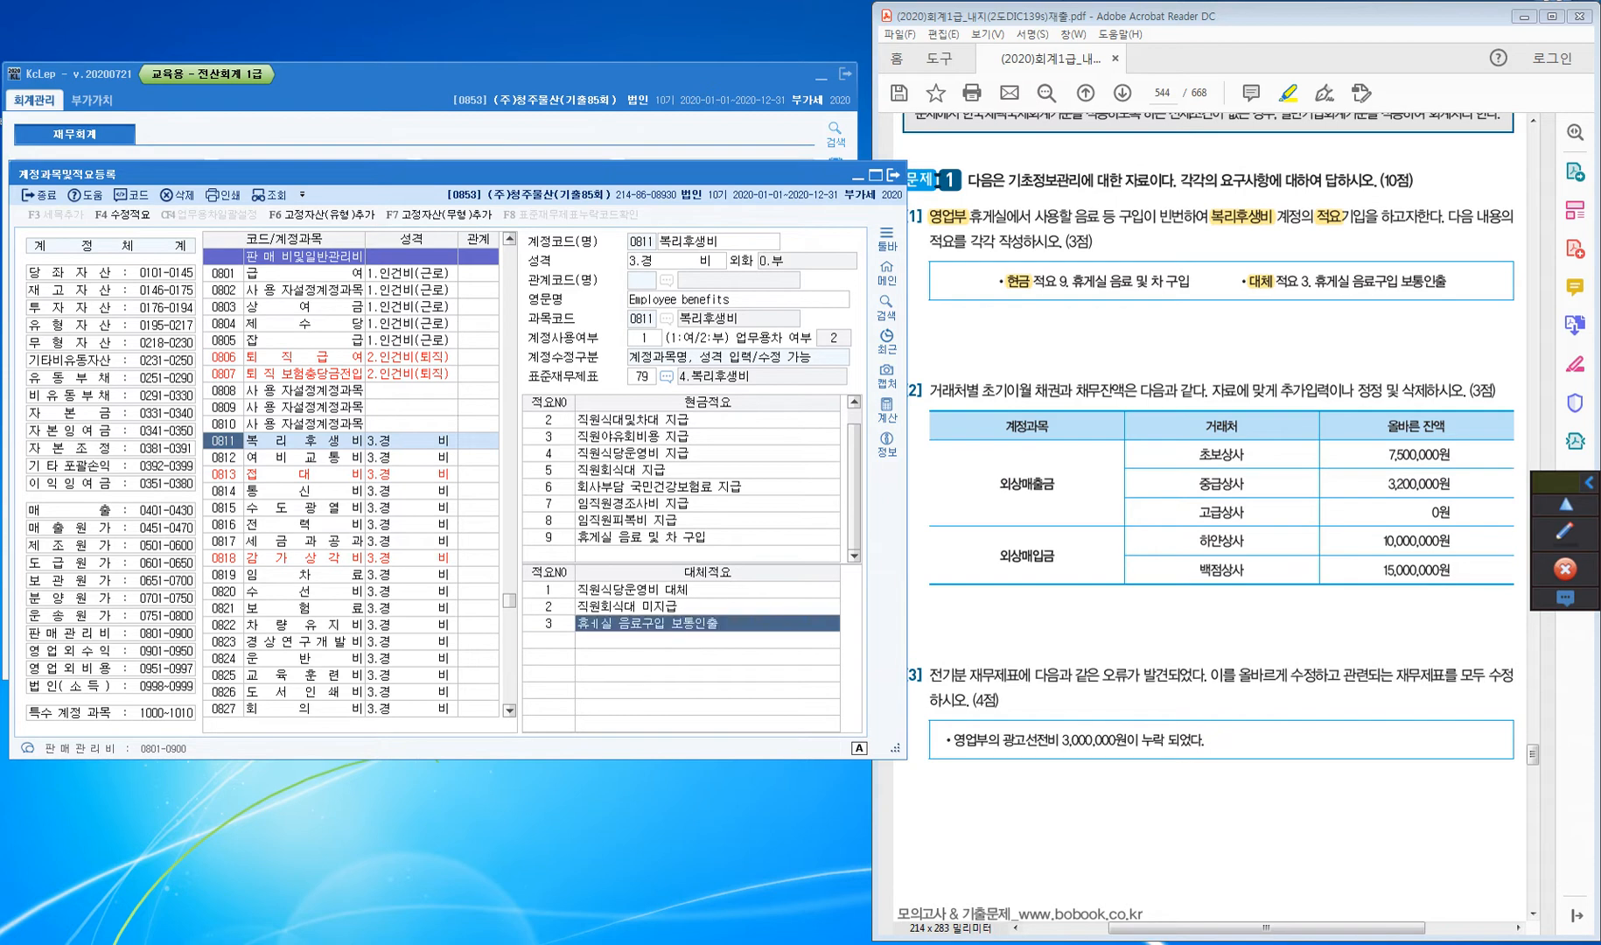
left_click(617, 622)
left_click(599, 622)
key("BackSpace")
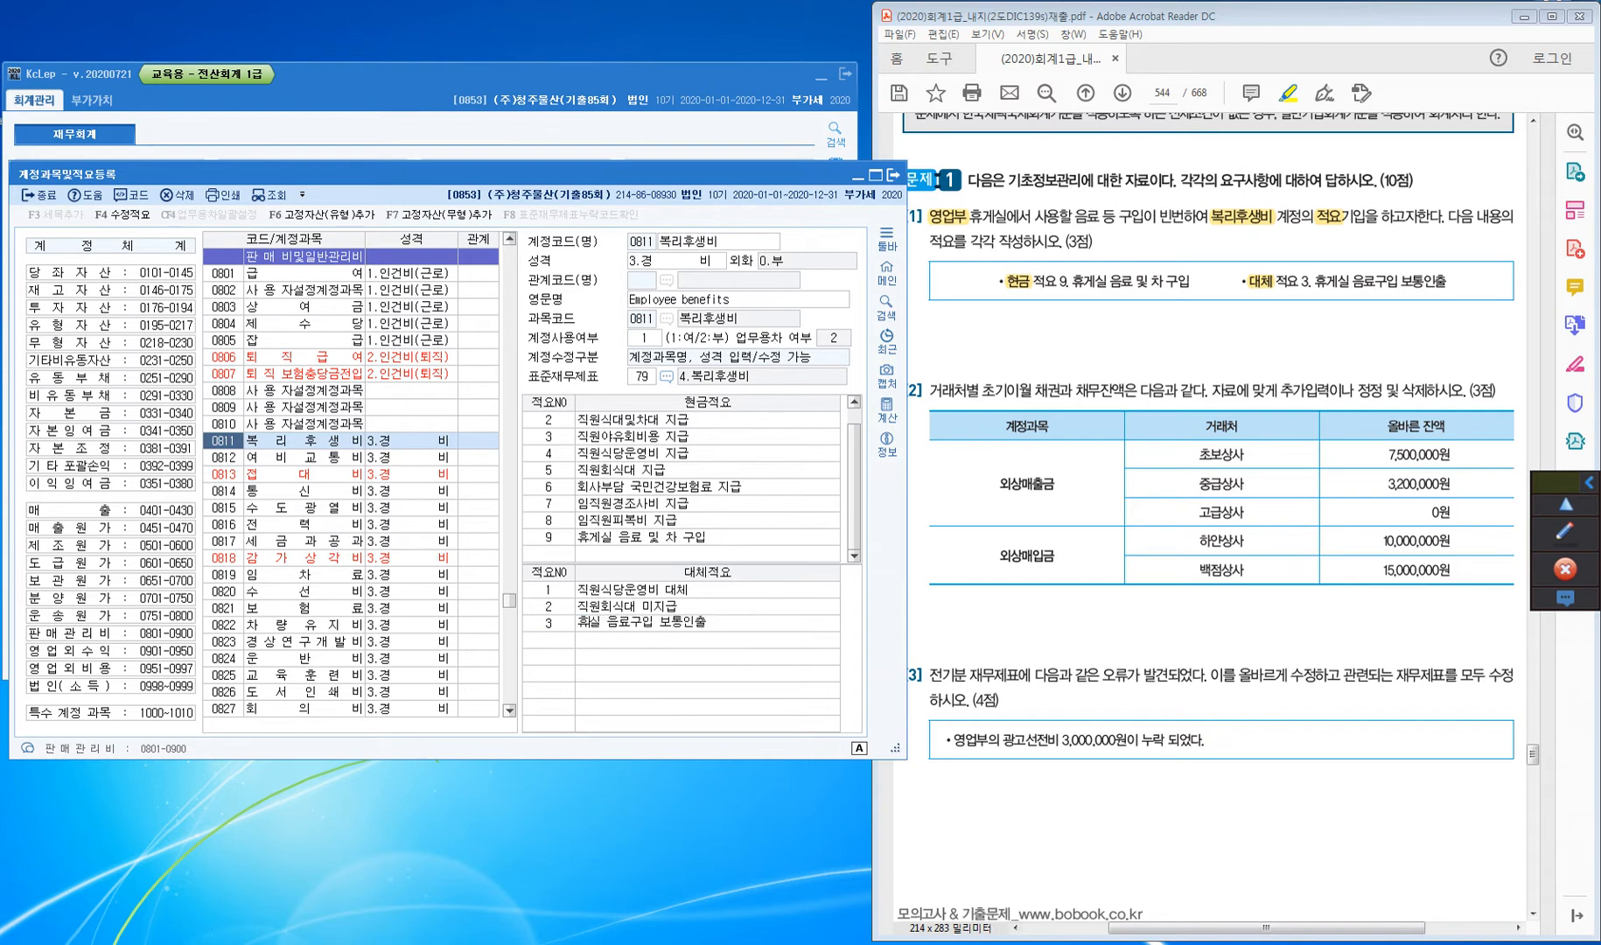
type("게")
key("Return")
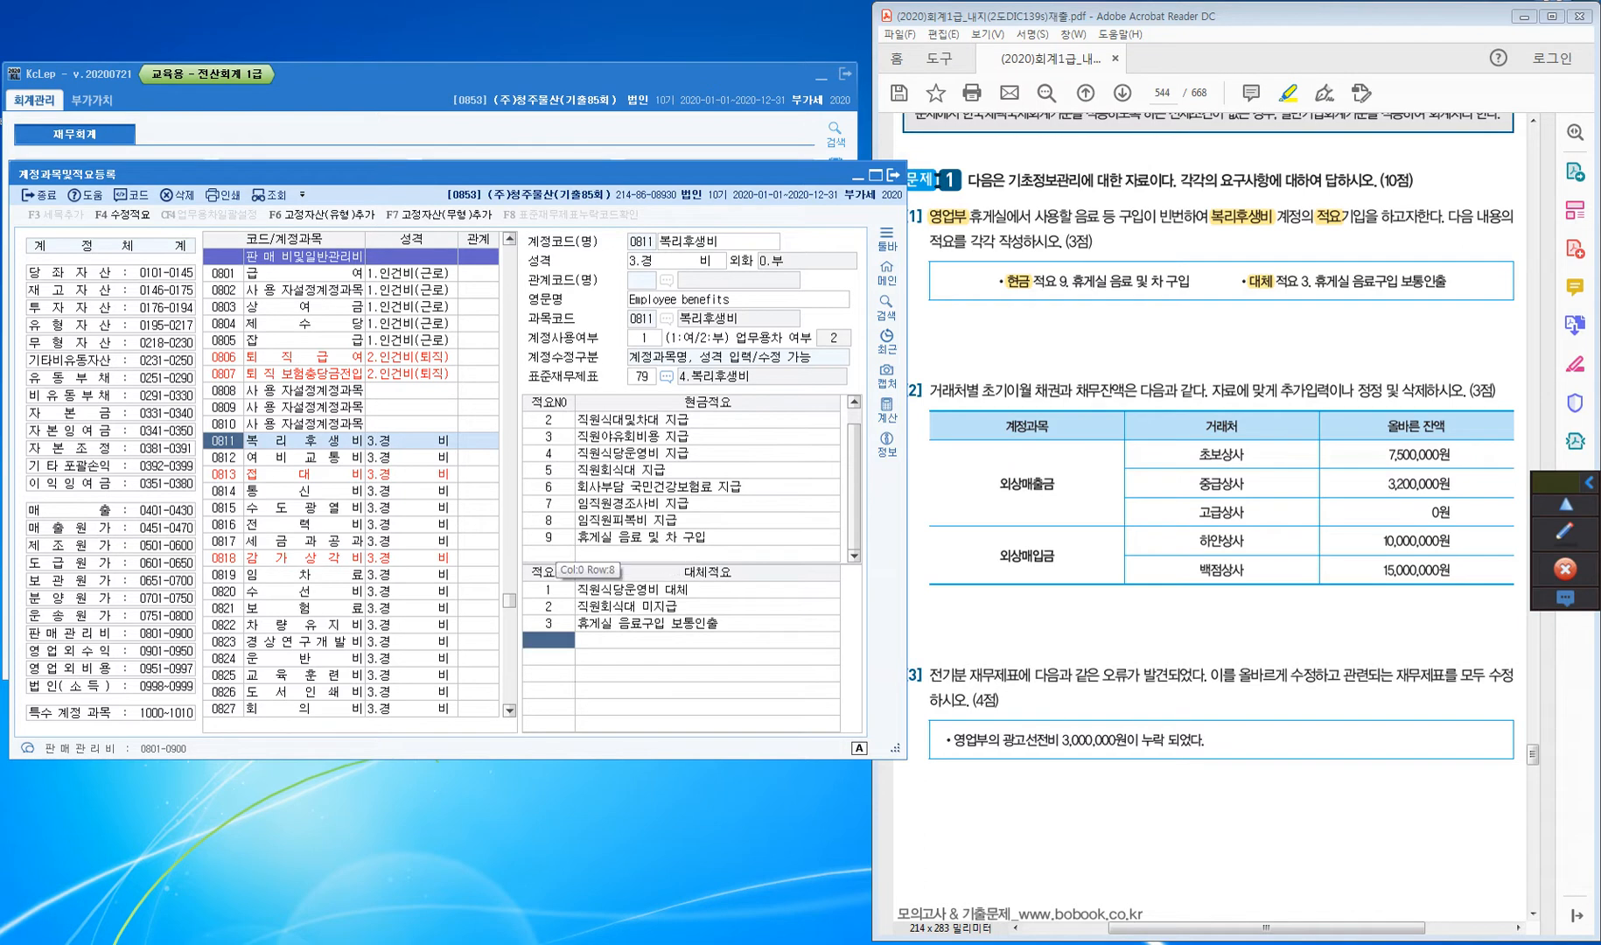
left_click(537, 625)
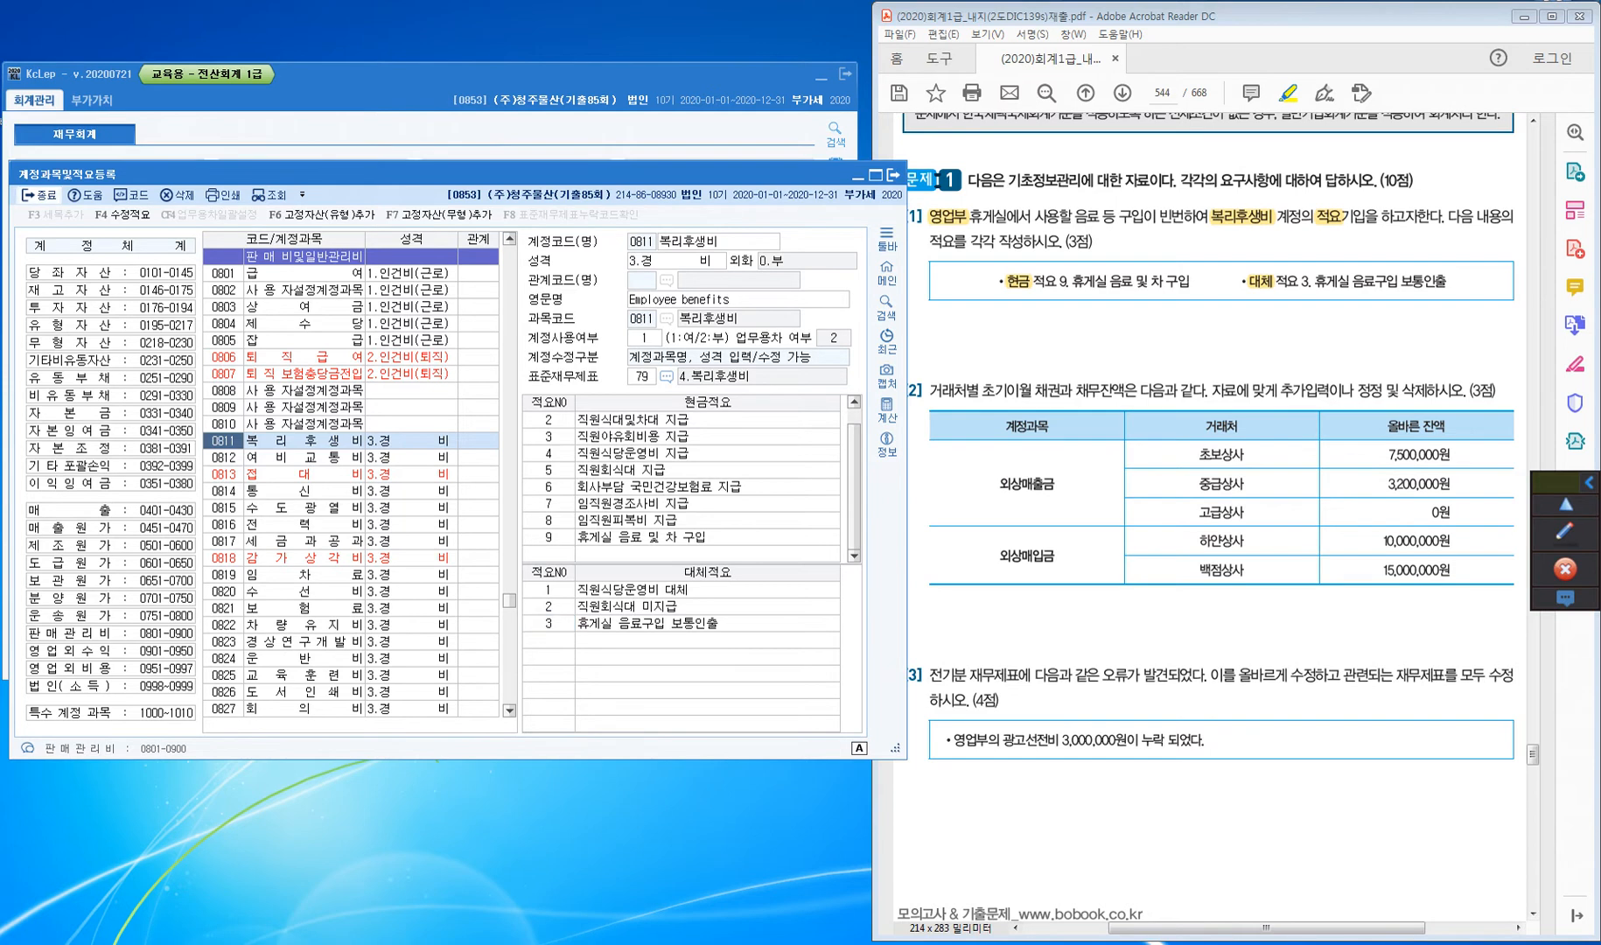
key("Escape")
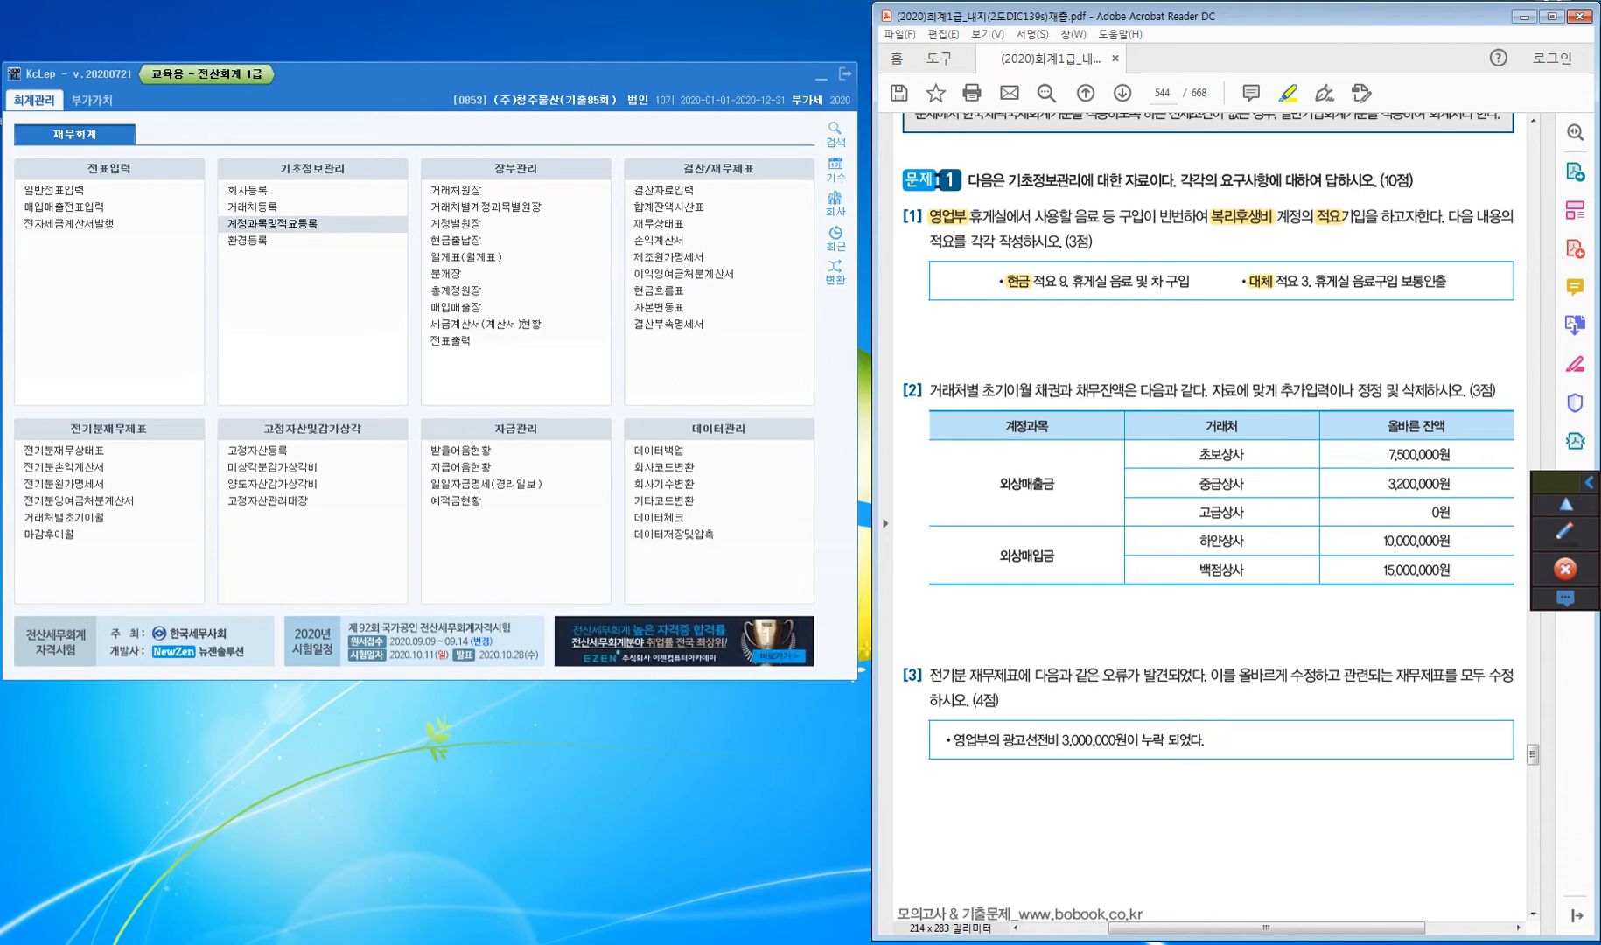
Highlight 거래처별 초기이월 in question [2] of the PDF and open 거래처별초기이월 in KcLep
left_click_drag(929, 391, 1033, 391)
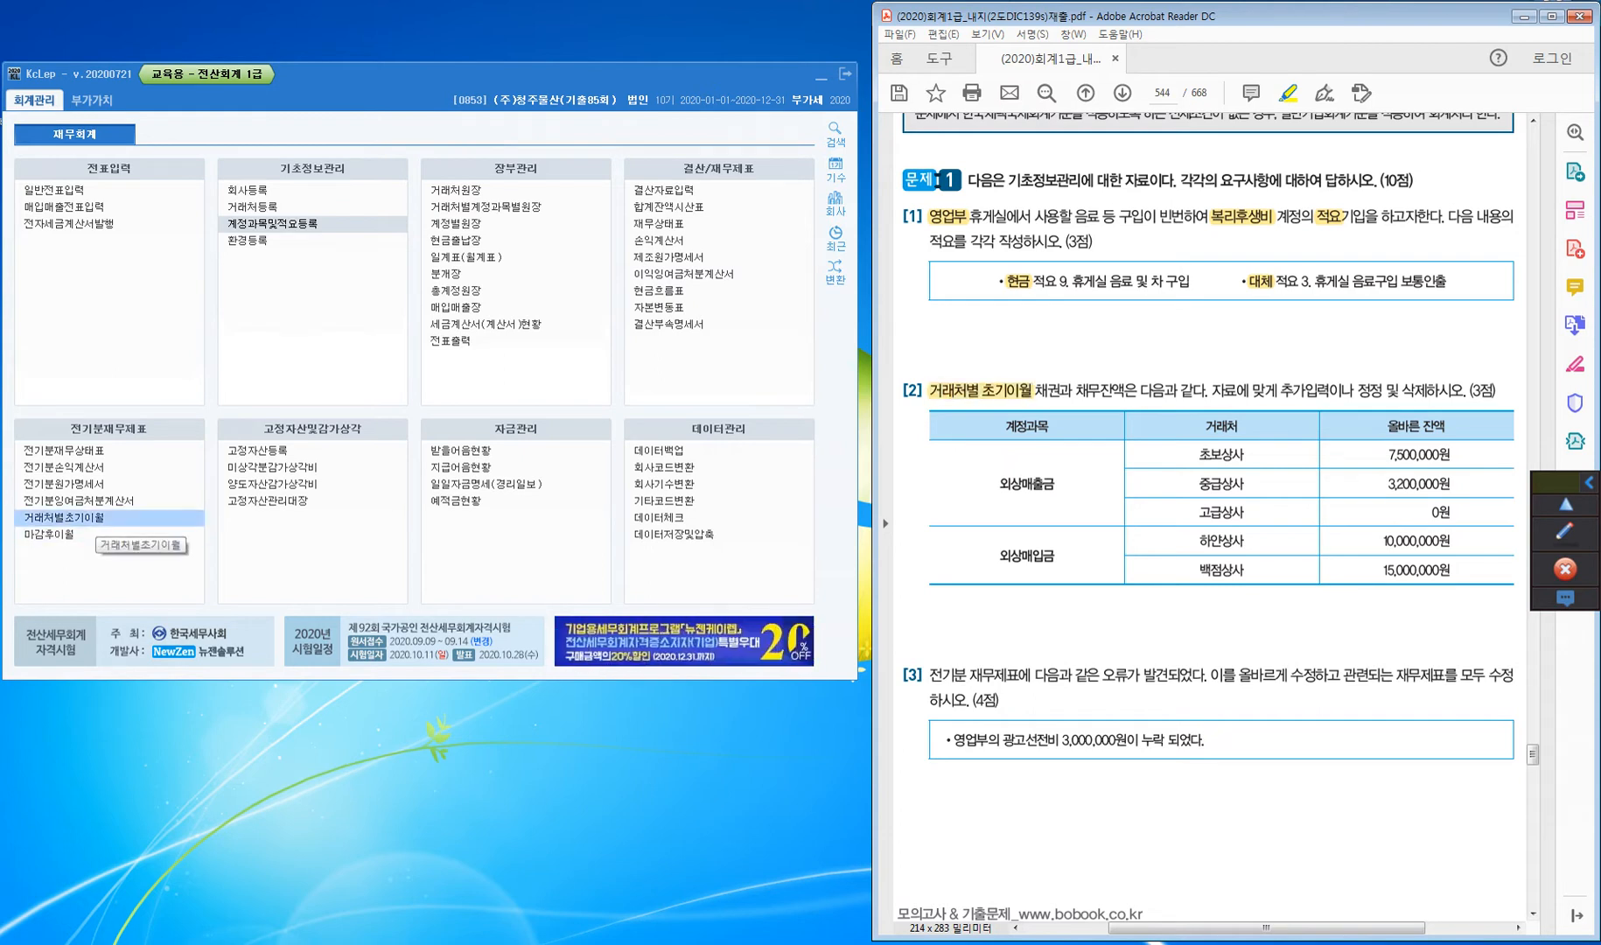
left_click(95, 519)
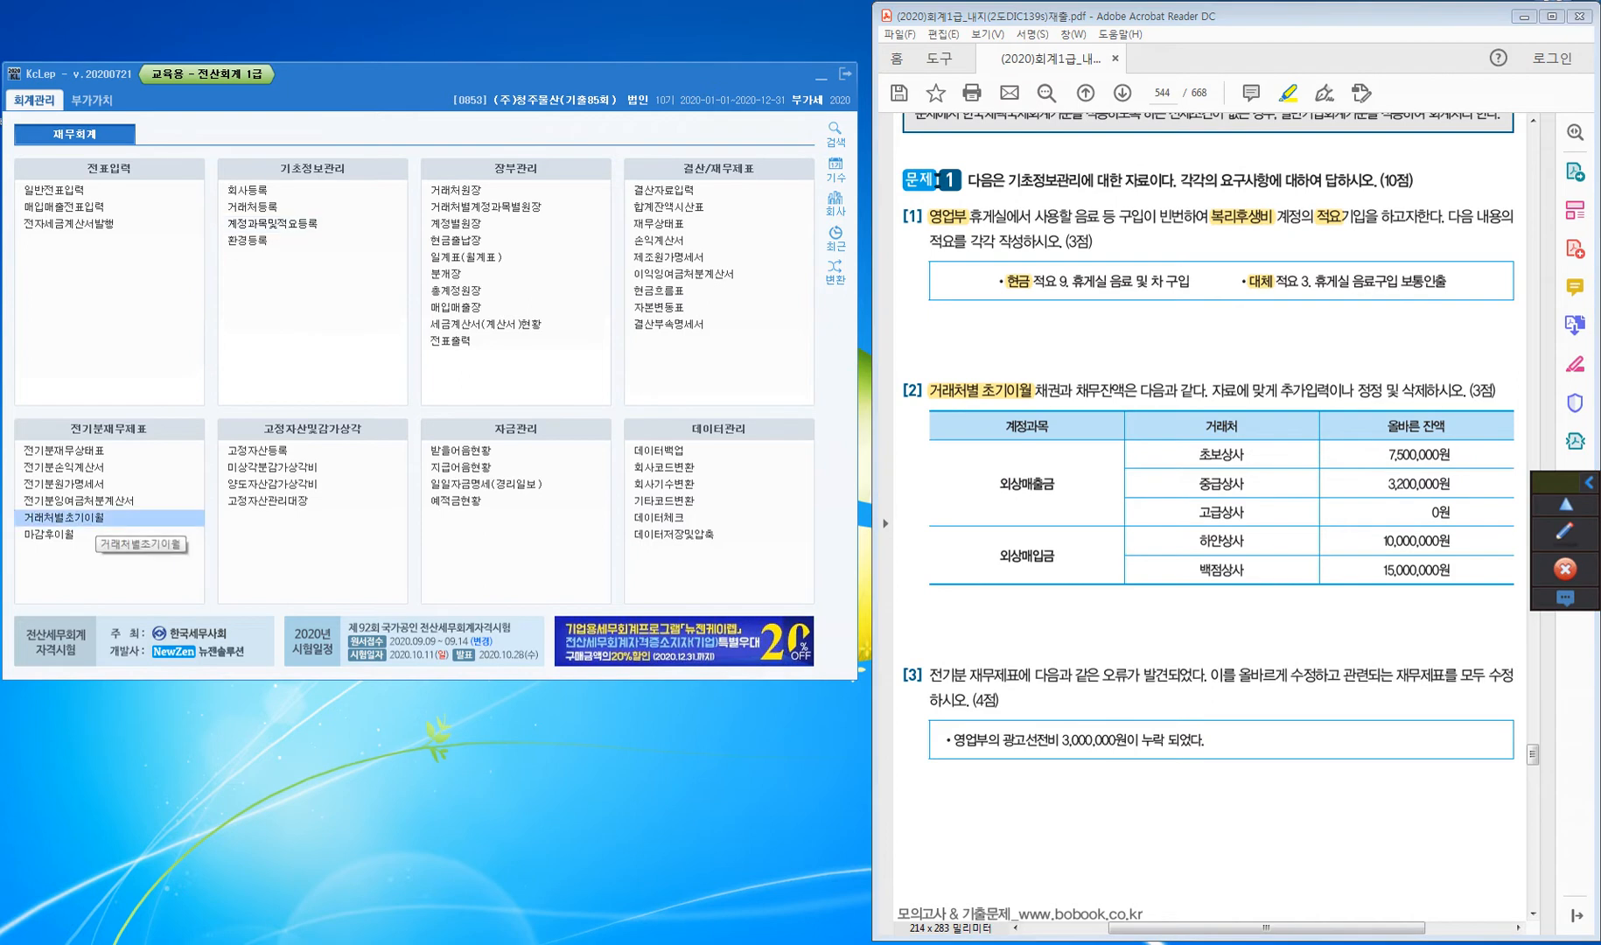
left_click(95, 519)
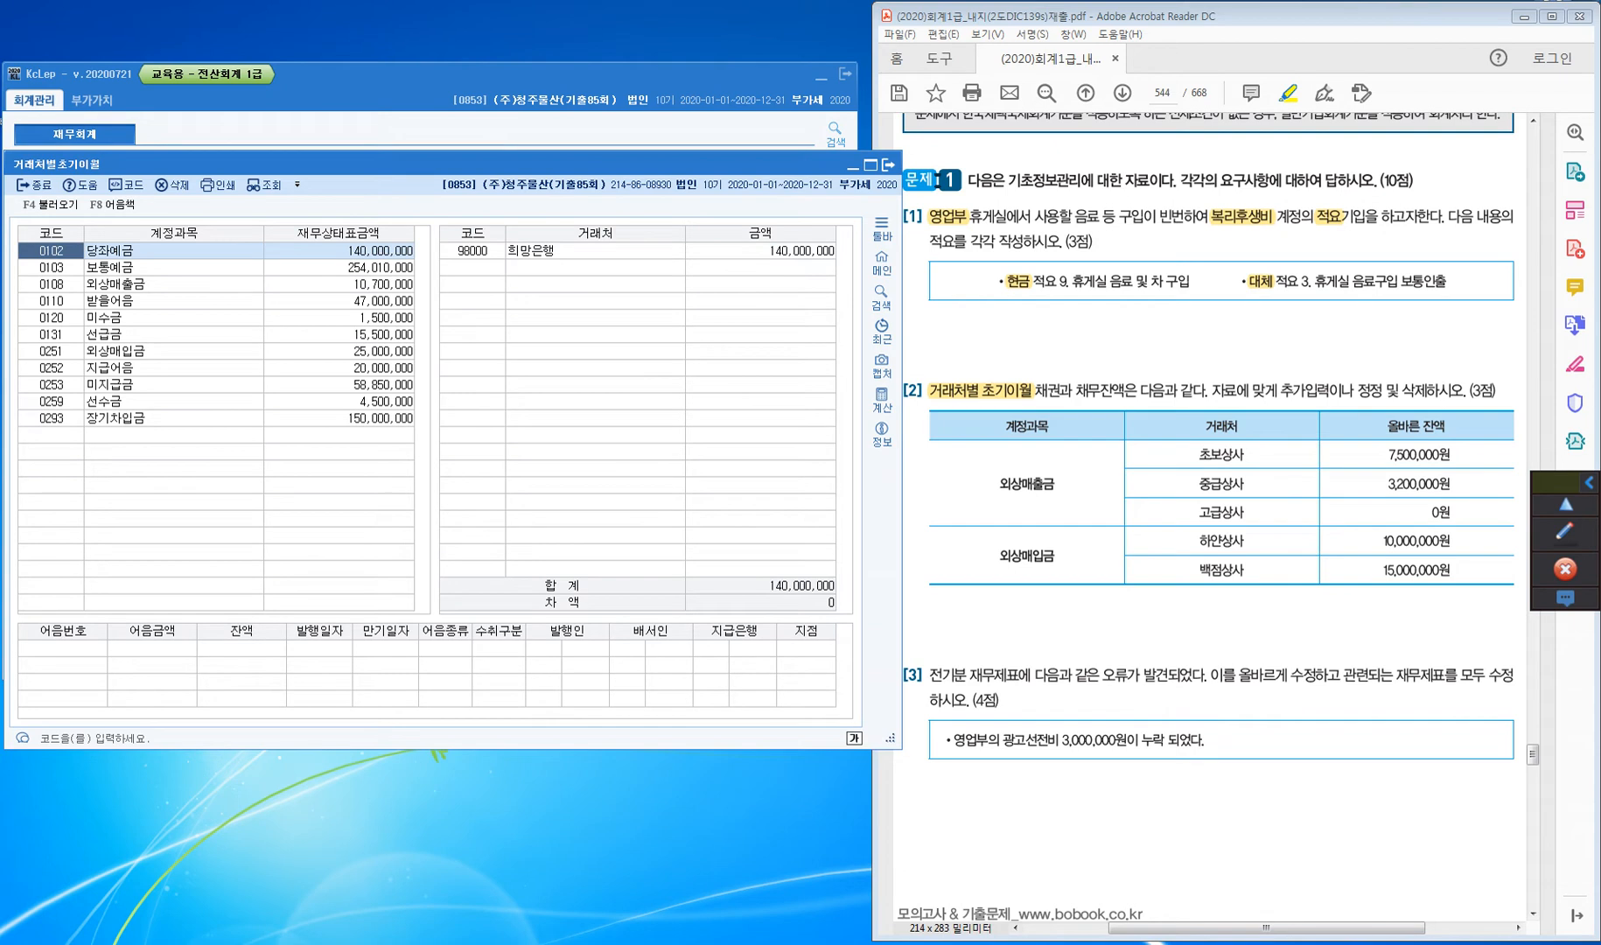
Set the opening balance of 중급상사 under 0108 외상매출금 to 3,200,000
left_click(53, 284)
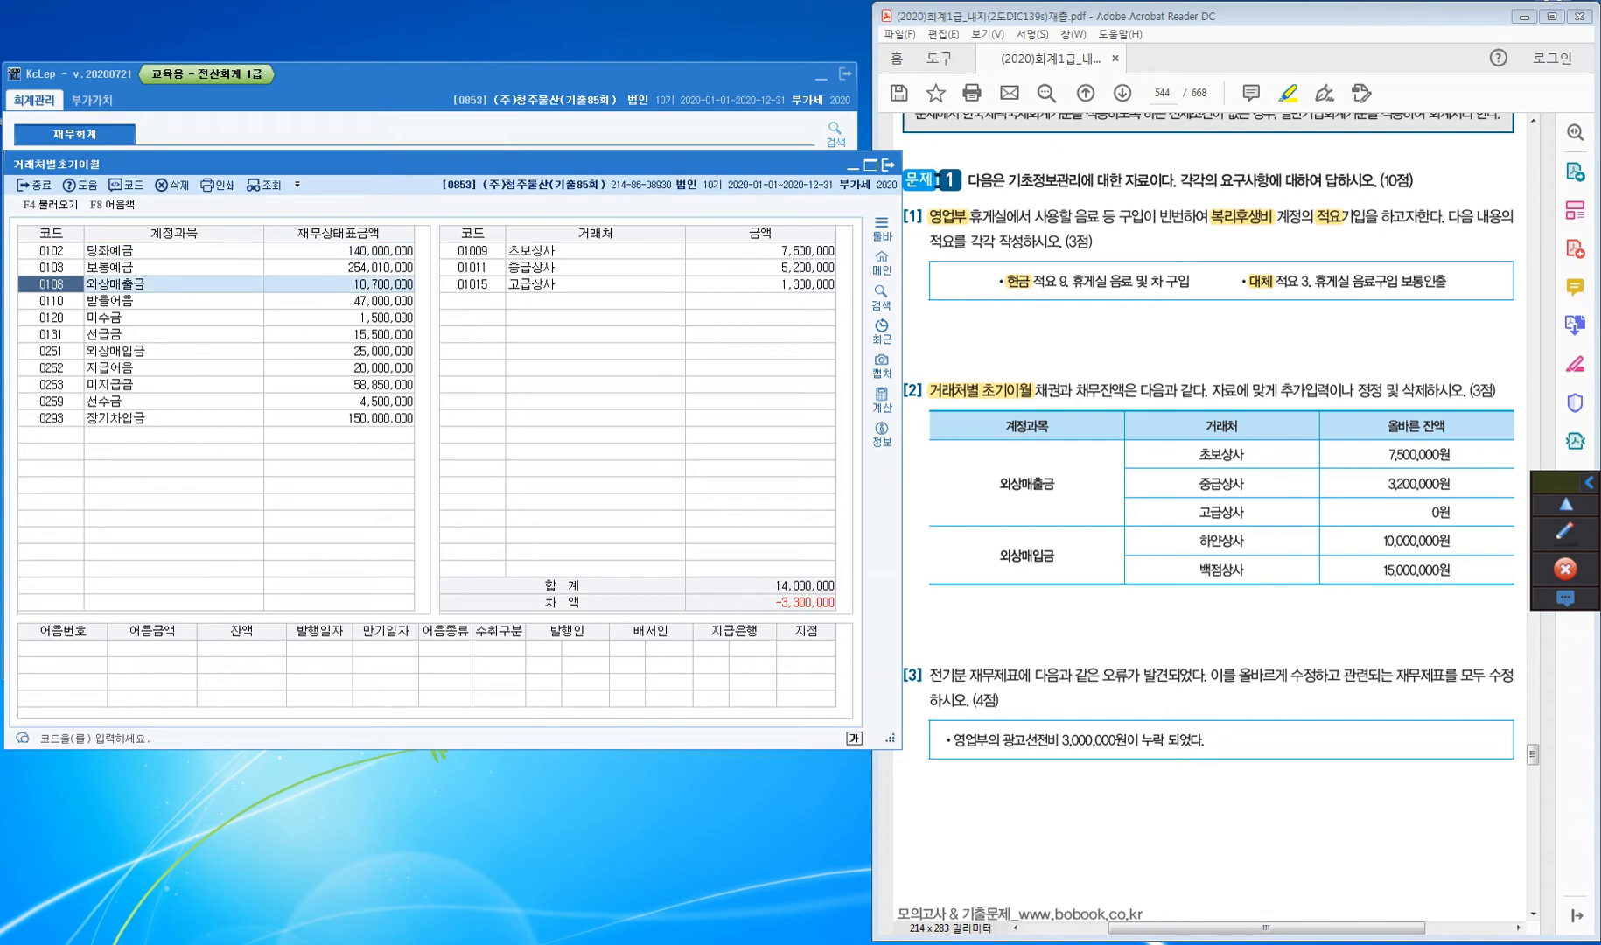
key("Tab")
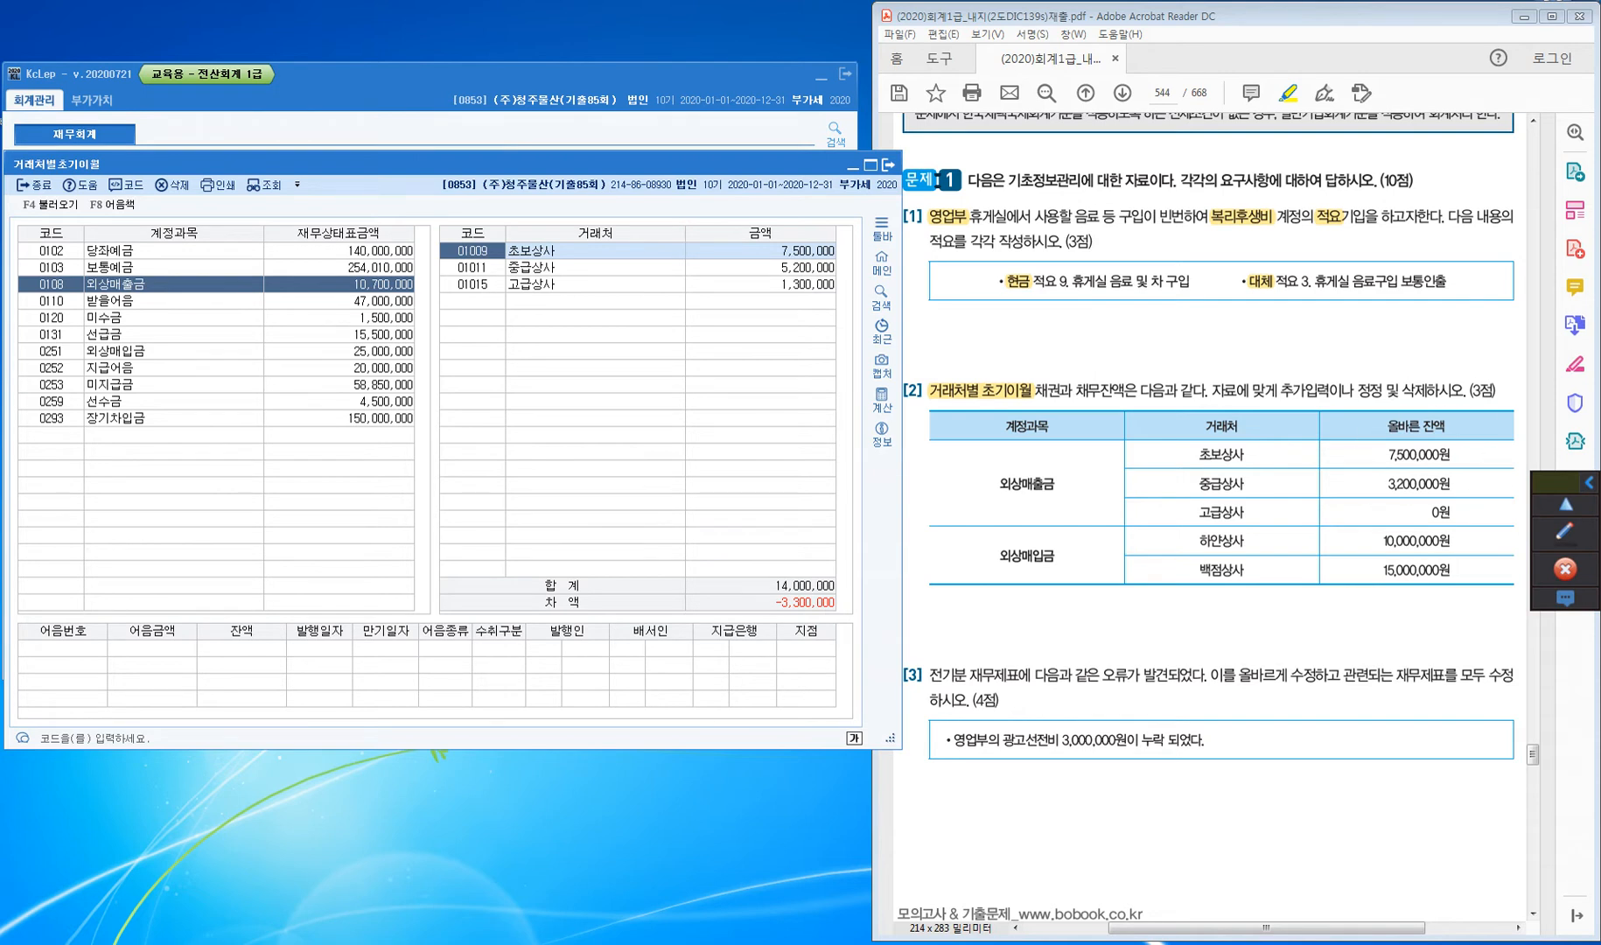
key("Down")
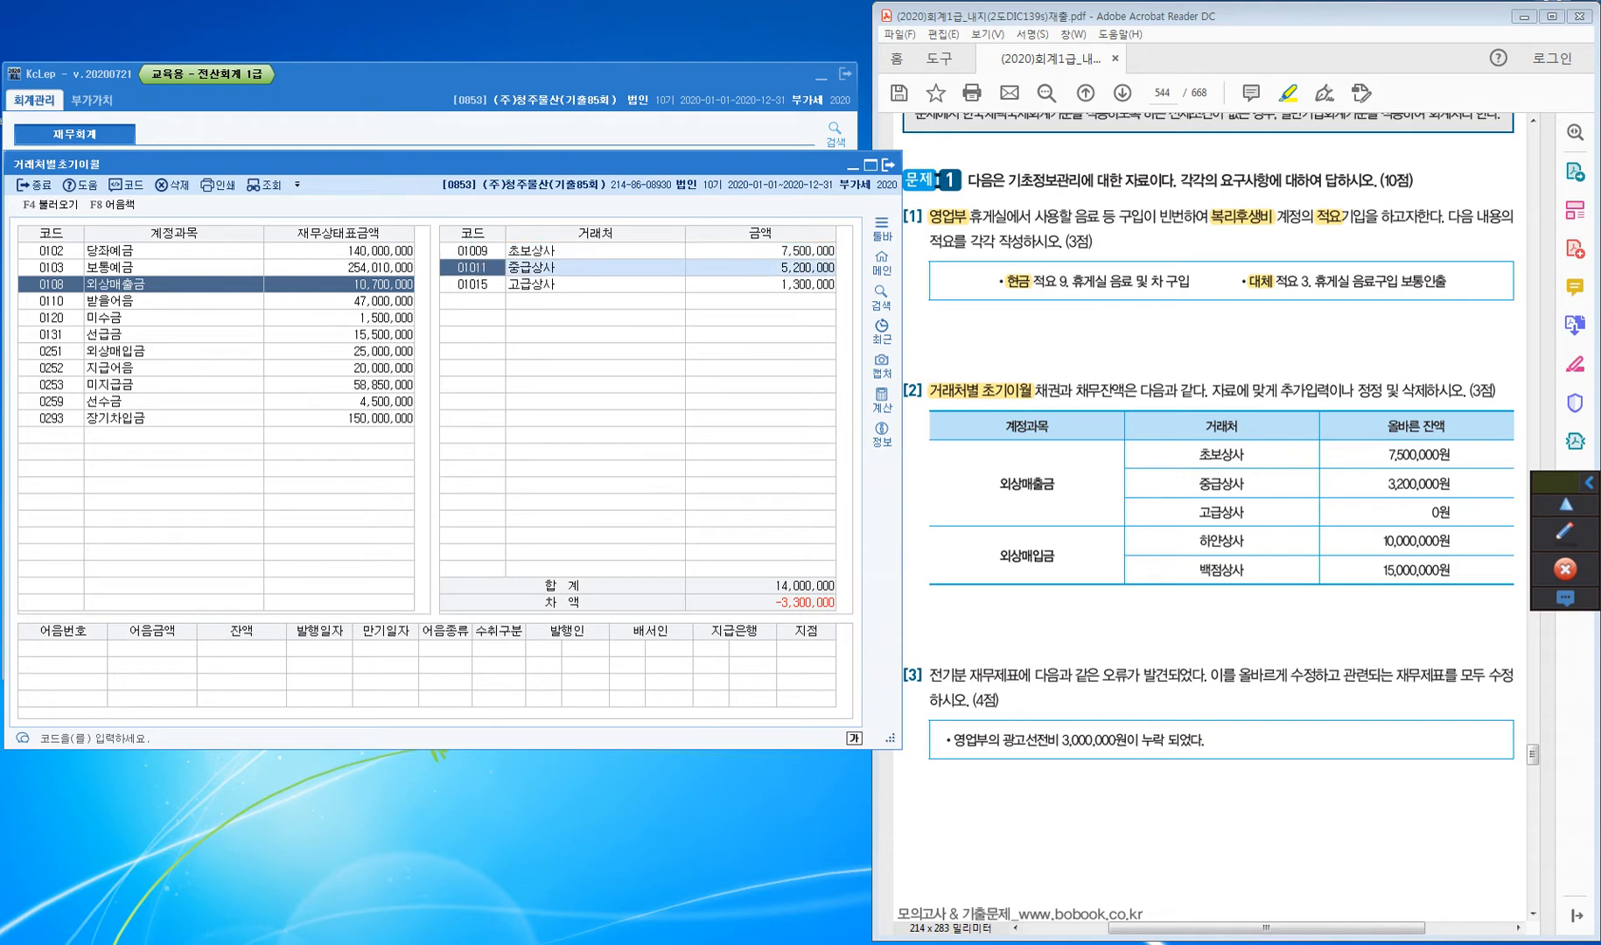
key("Return")
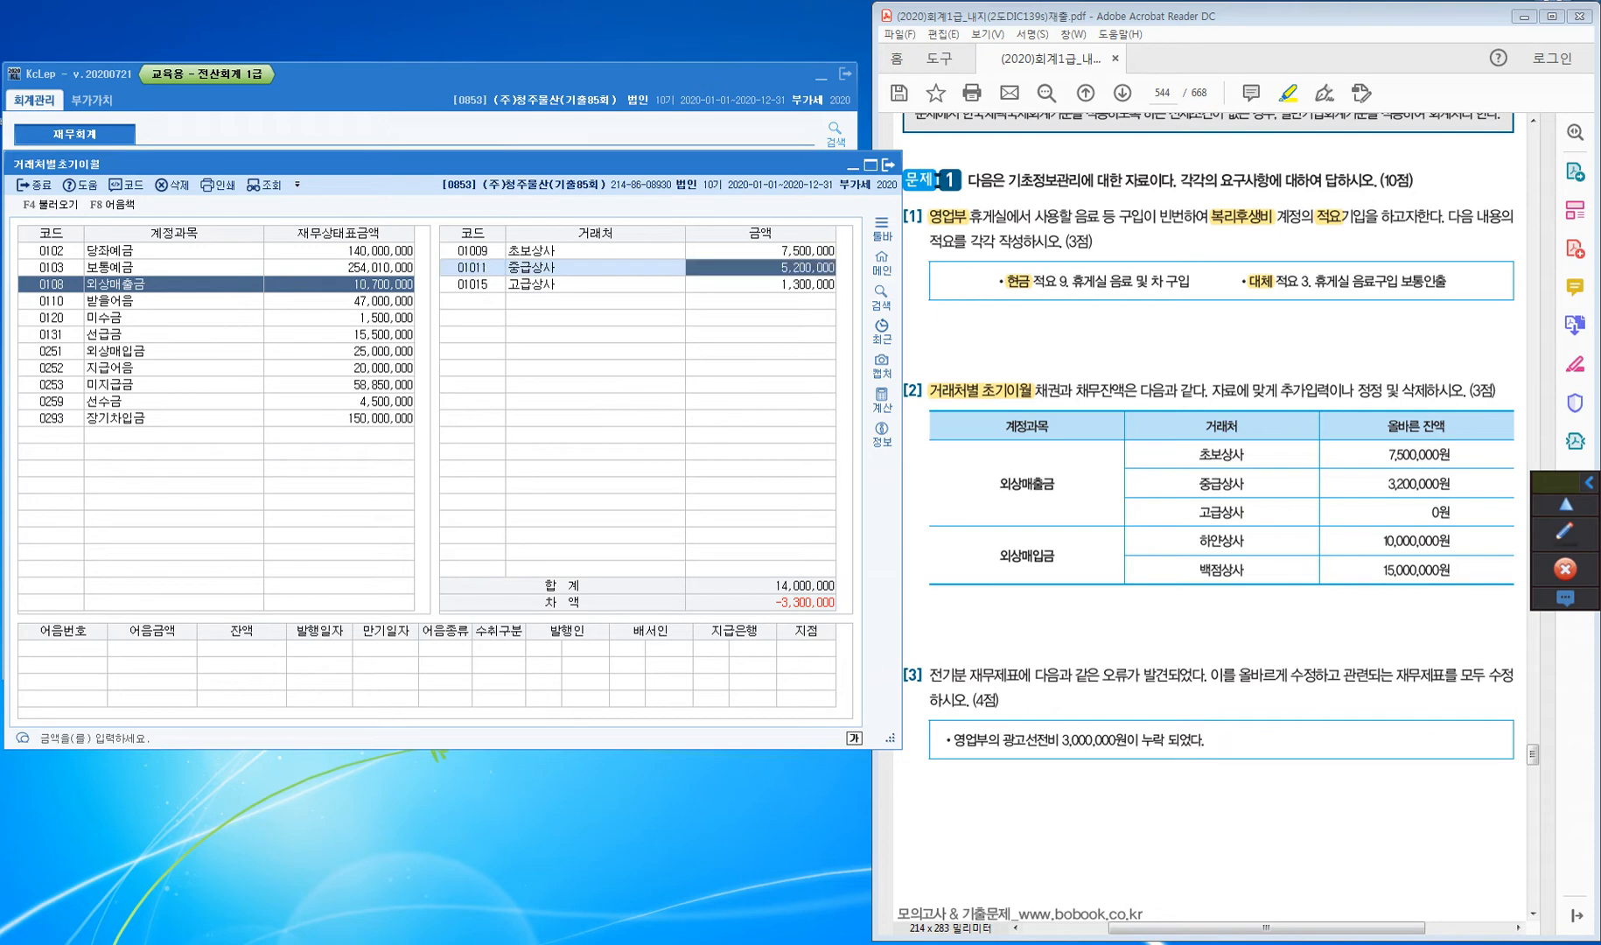
type("3200000")
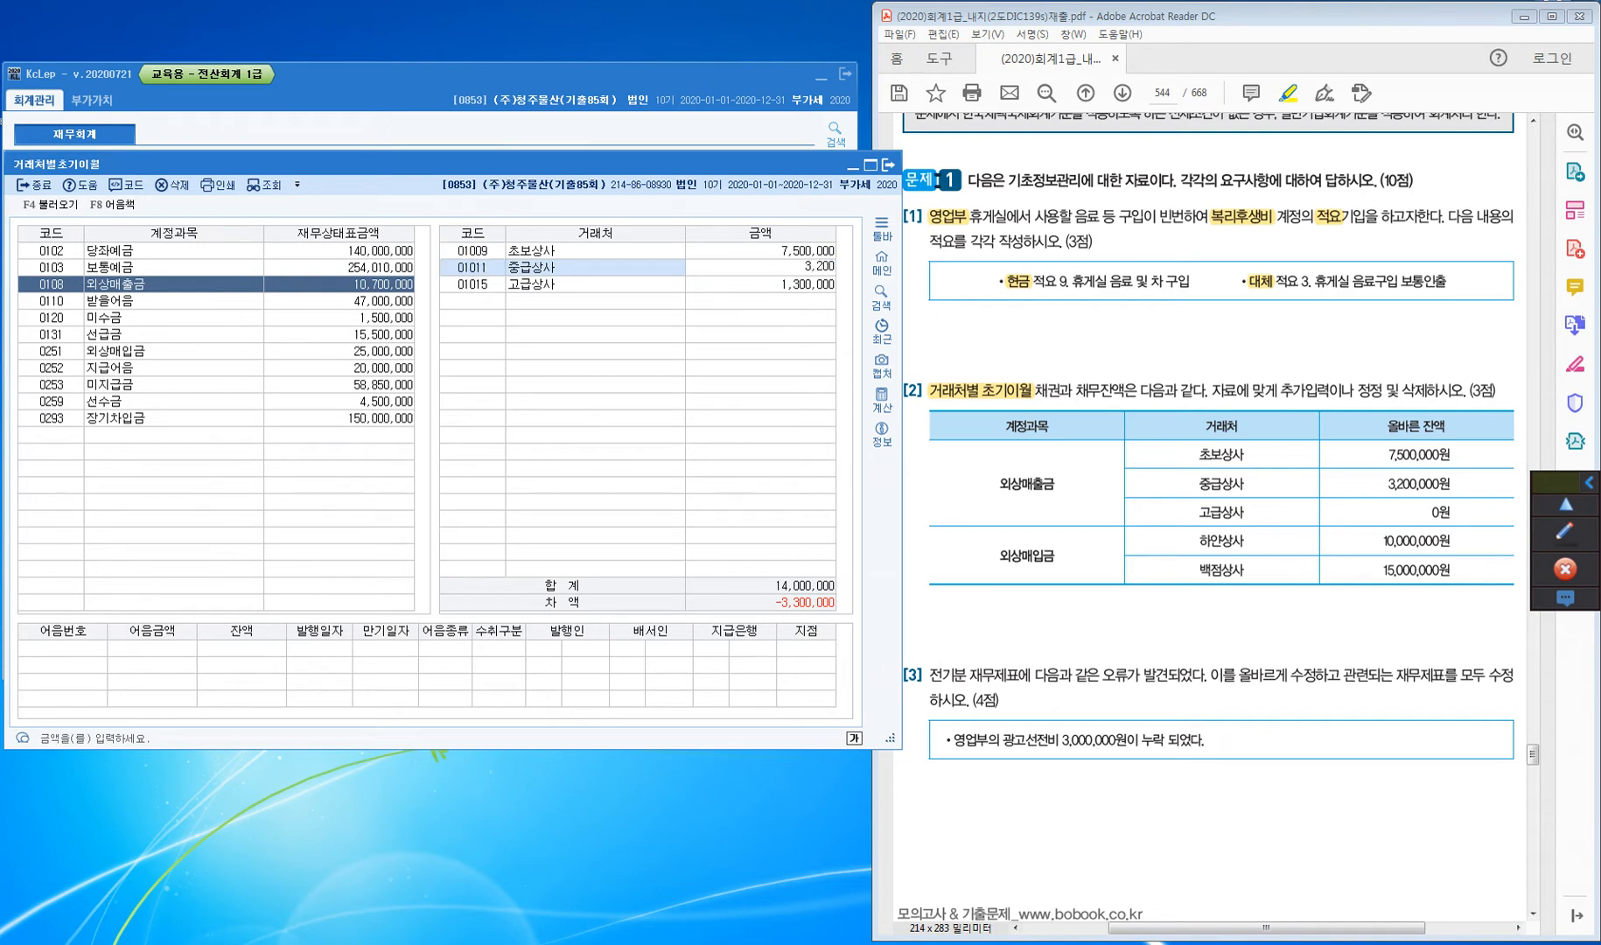
key("Return")
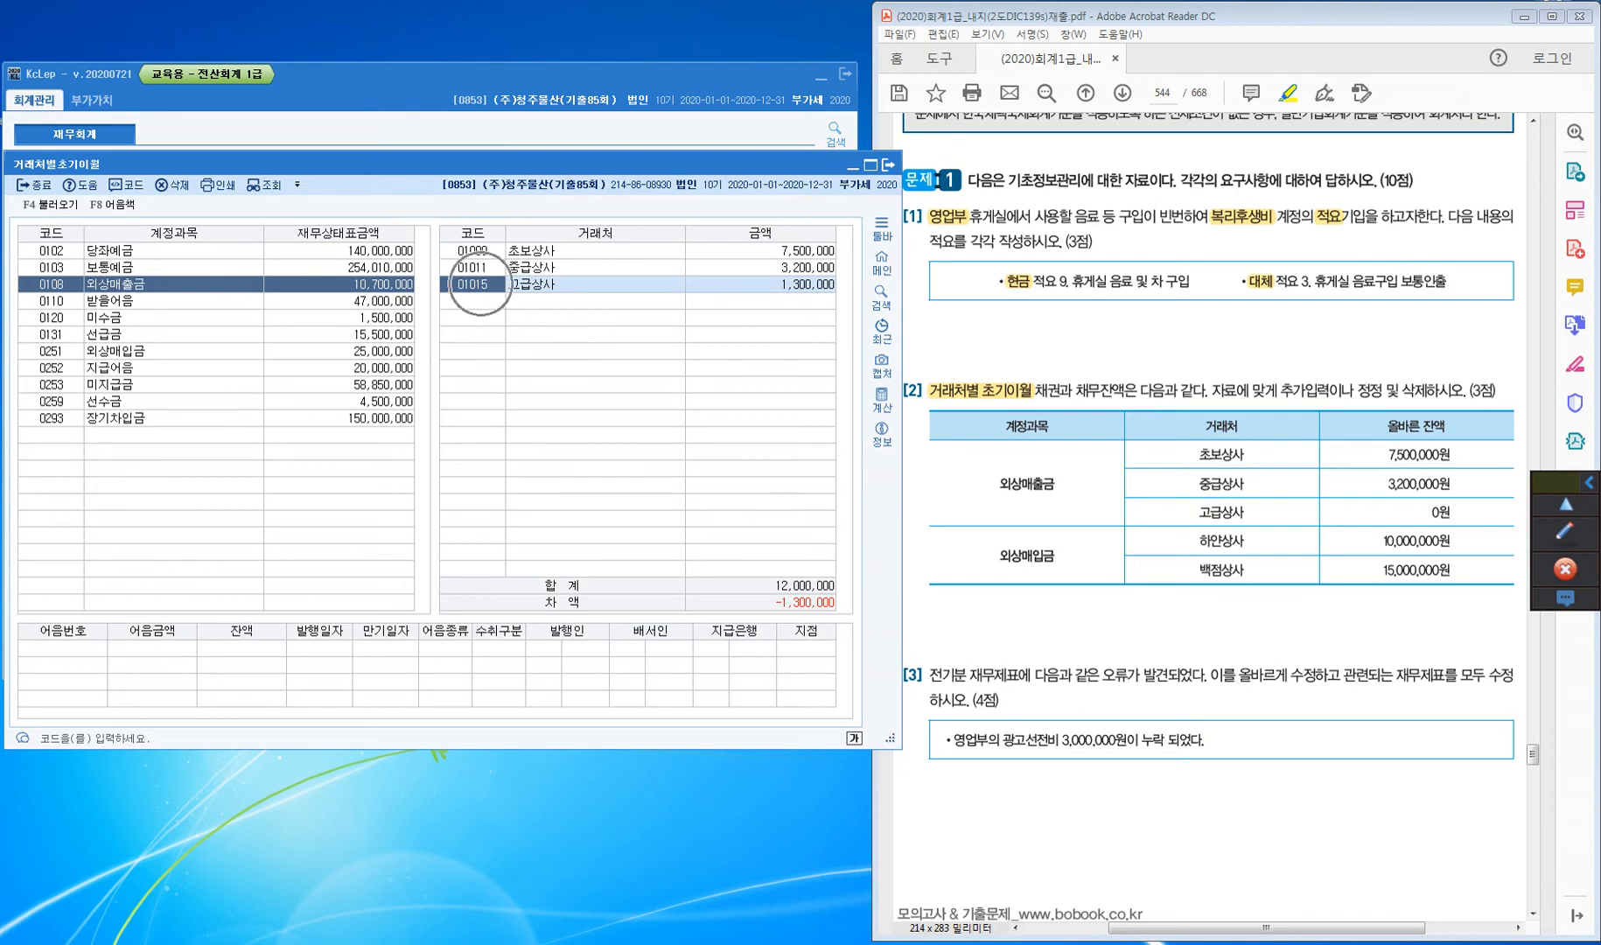
Set the 외상매출금 opening balance of 고급상사 to 0 and delete its row
key("Return")
type("0")
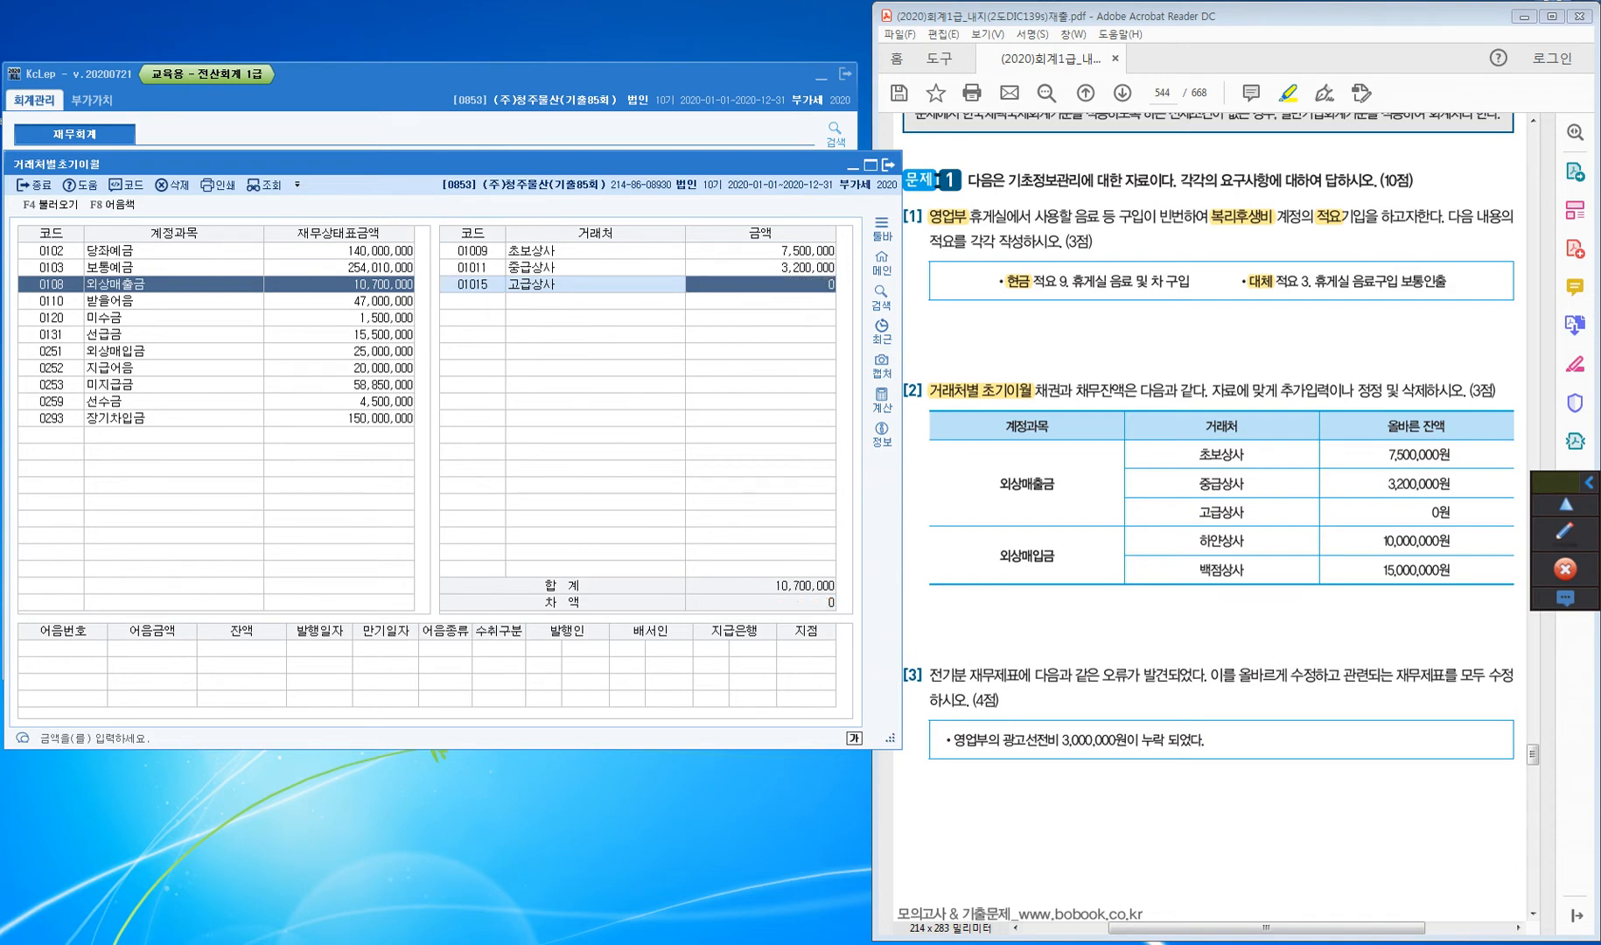
key("Return")
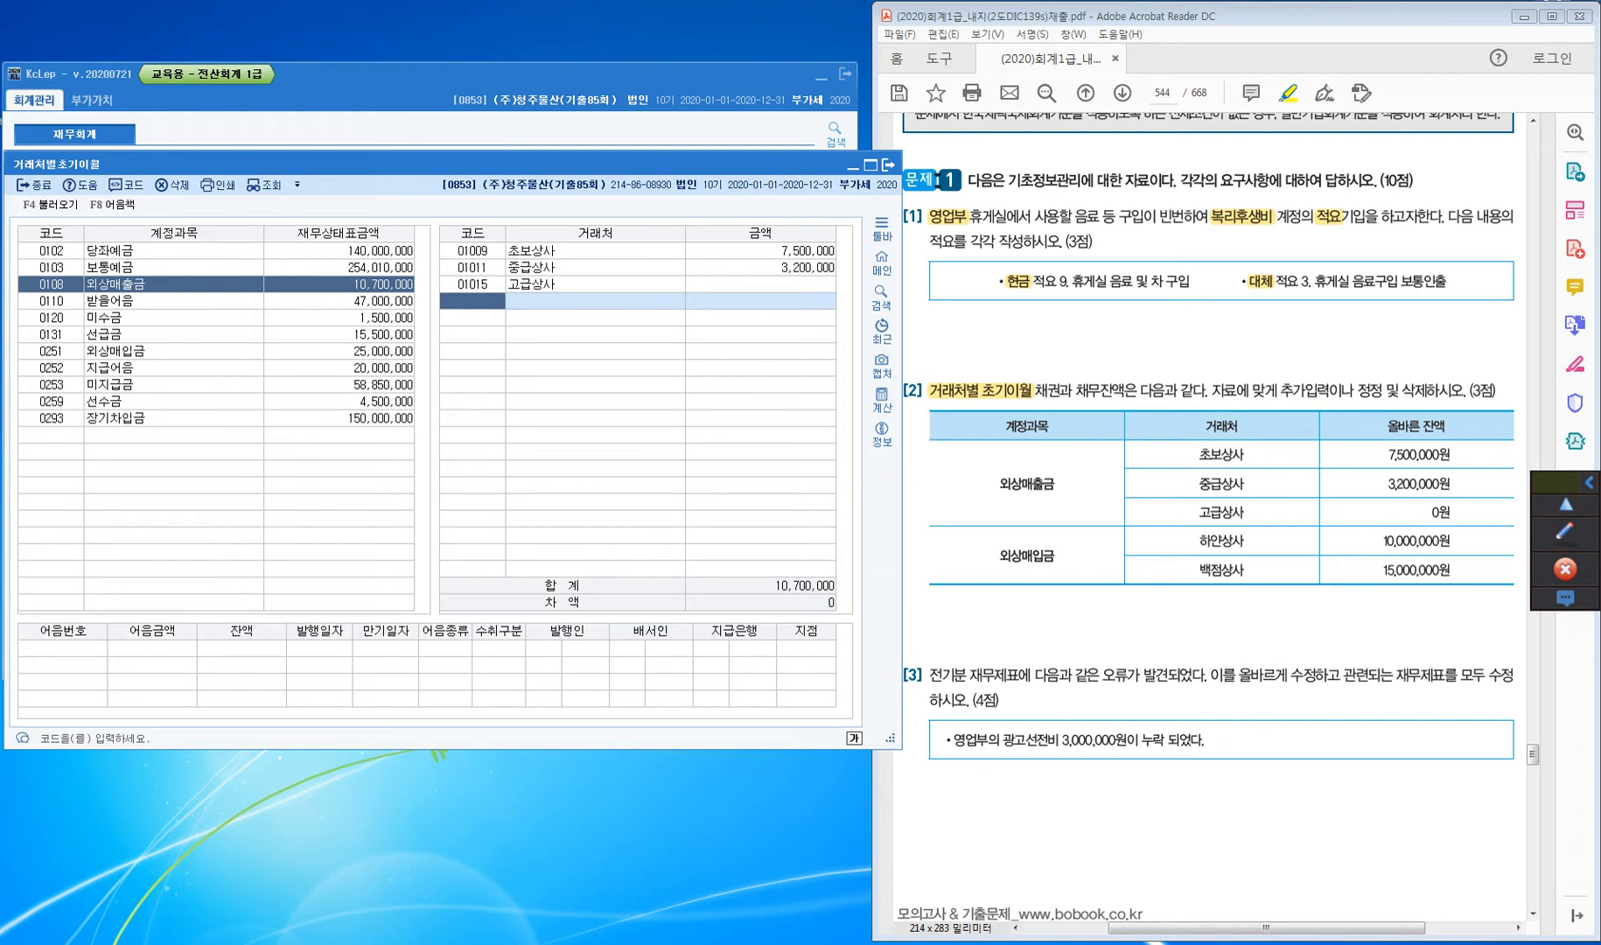
key("Up")
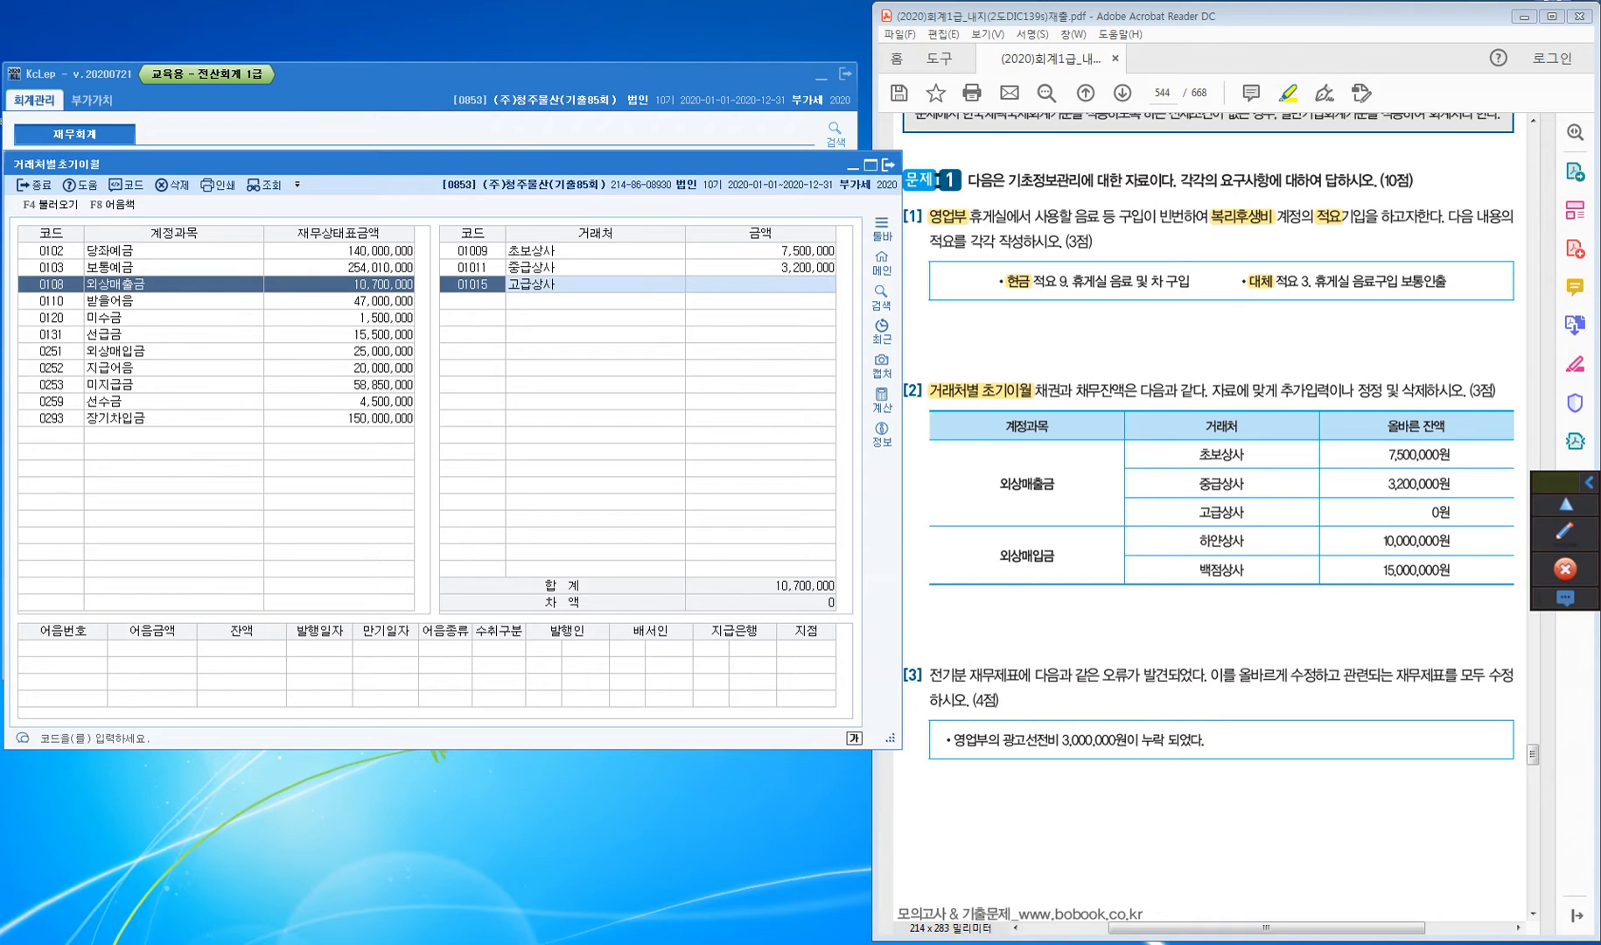
left_click(169, 185)
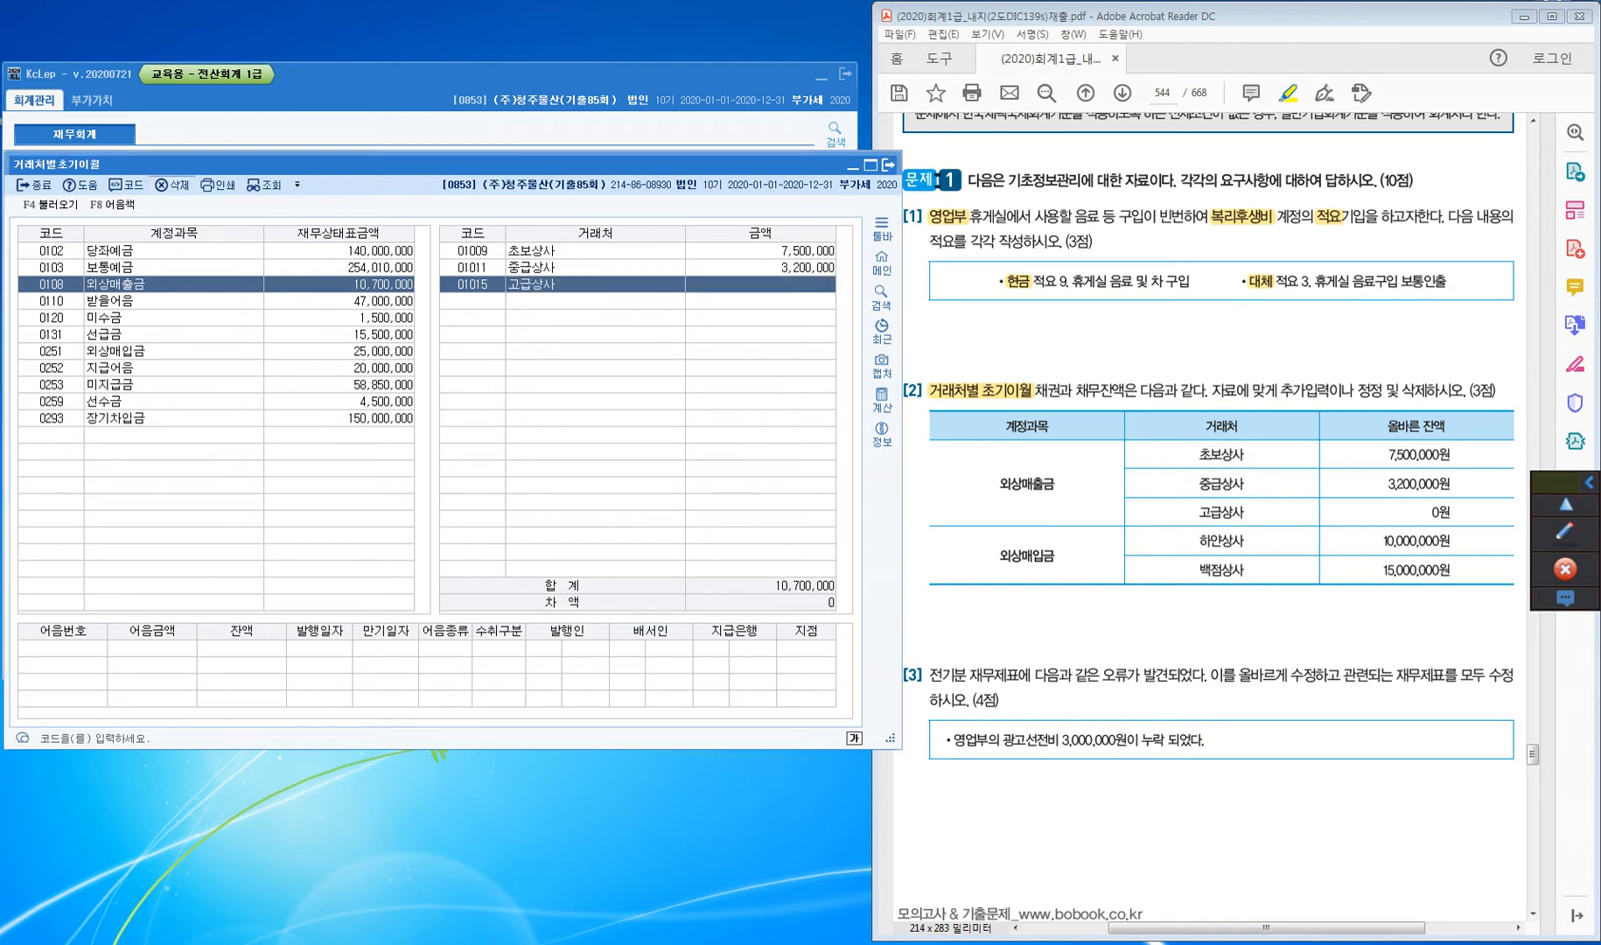
key("Left")
key("Return")
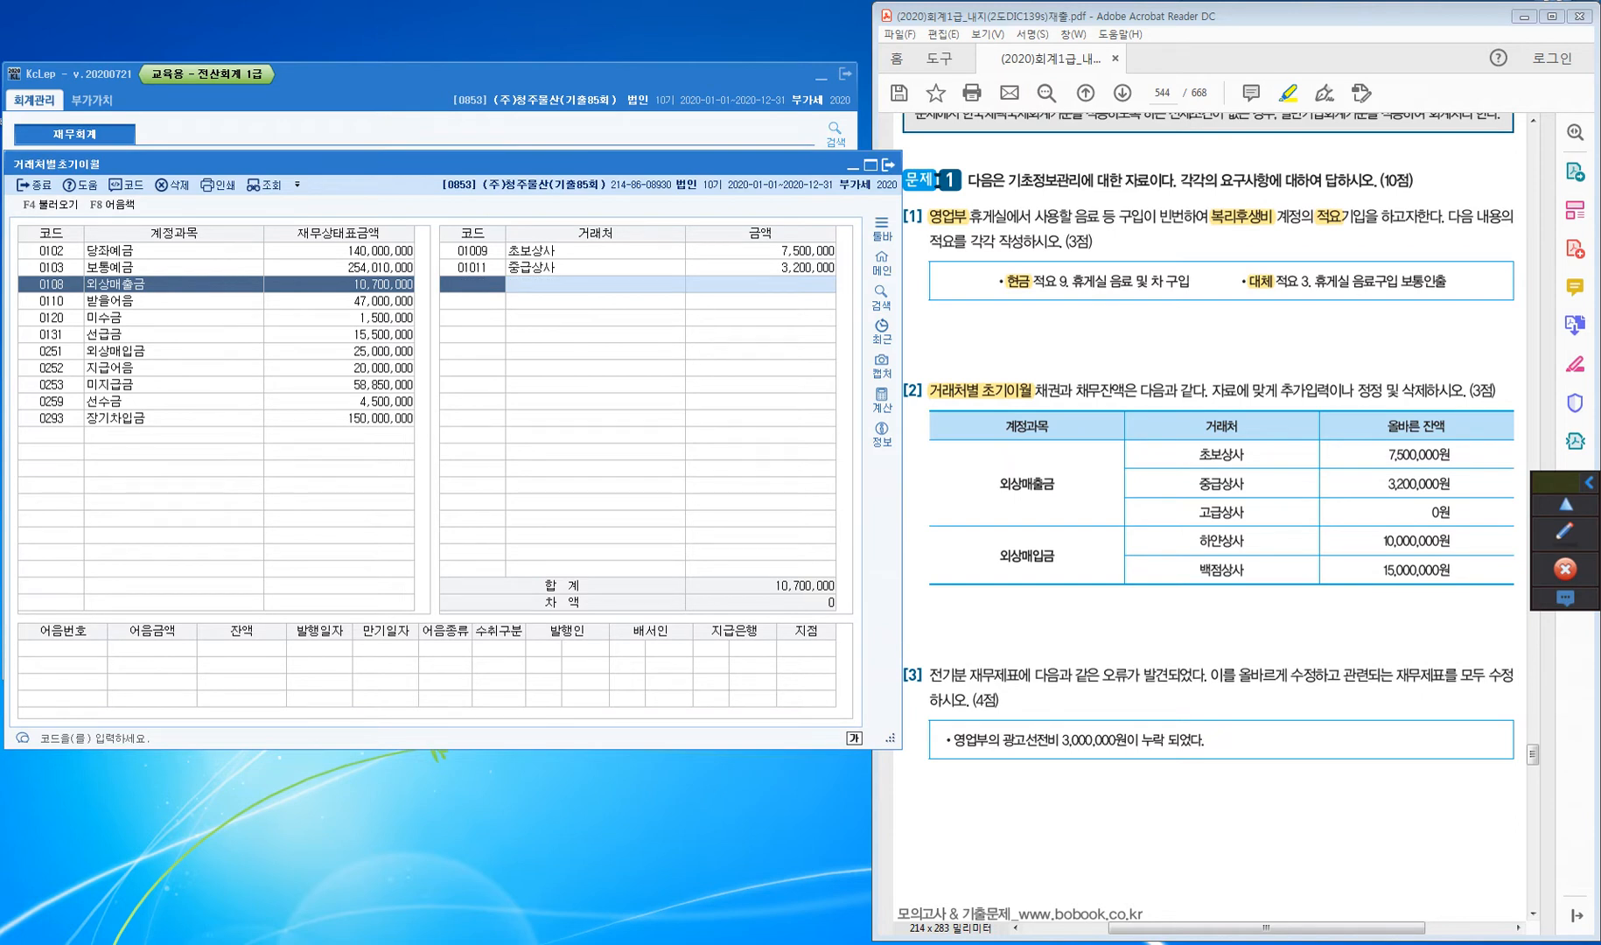
Set the opening balance of 하얀상사 under 0251 외상매입금 to 10,000,000 and close 거래처별초기이월
left_click(51, 351)
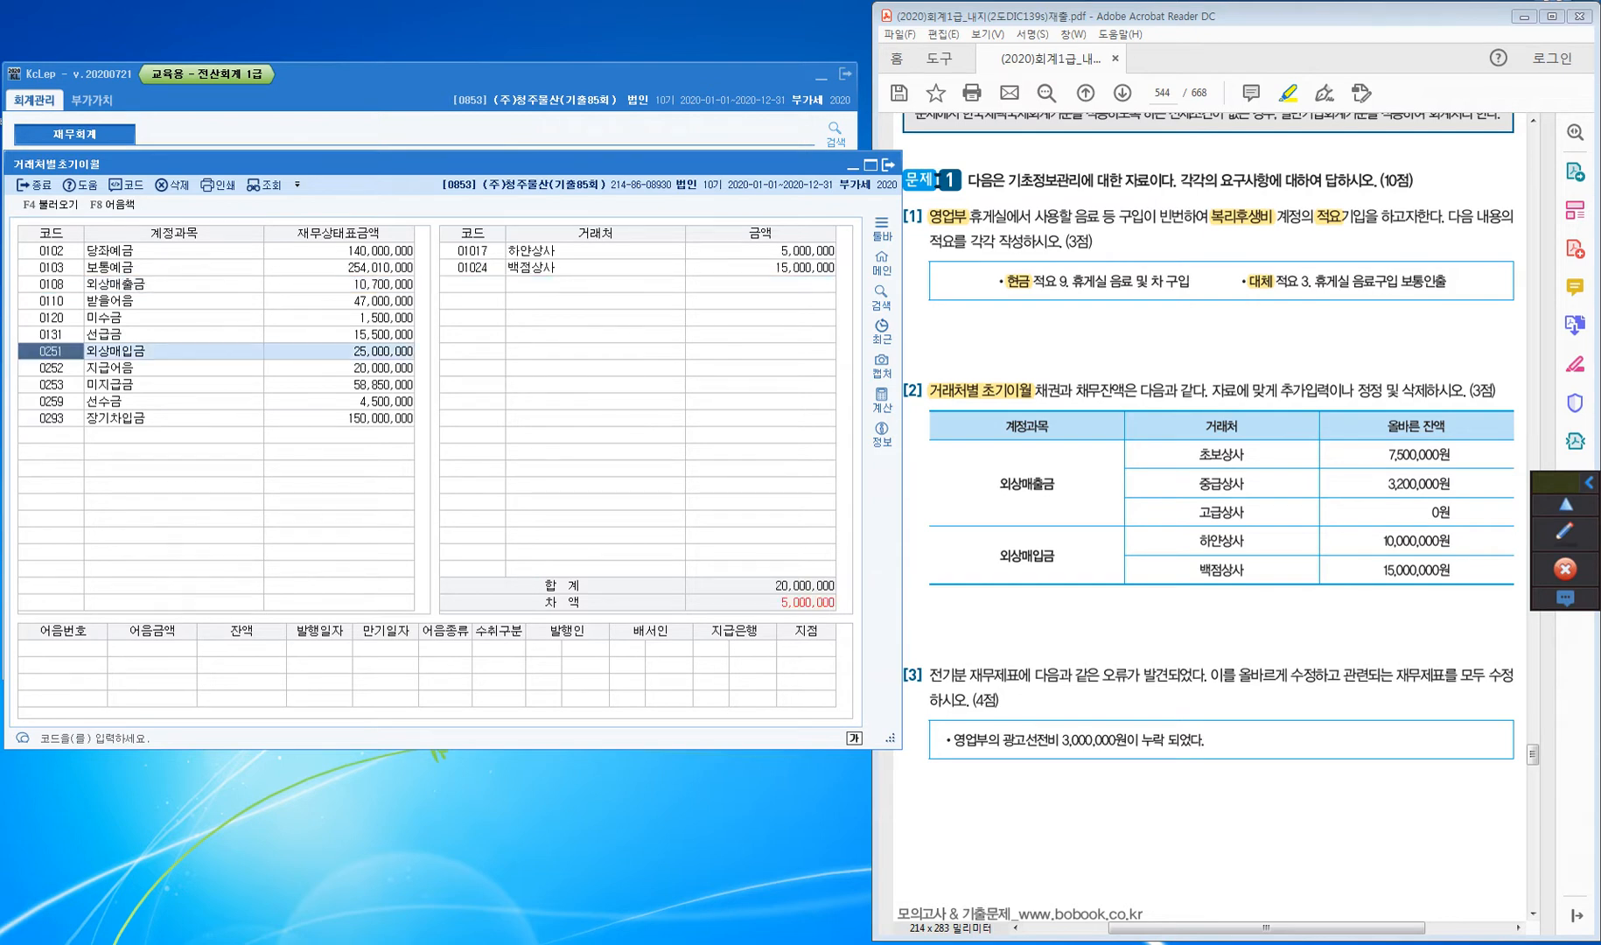
key("Tab")
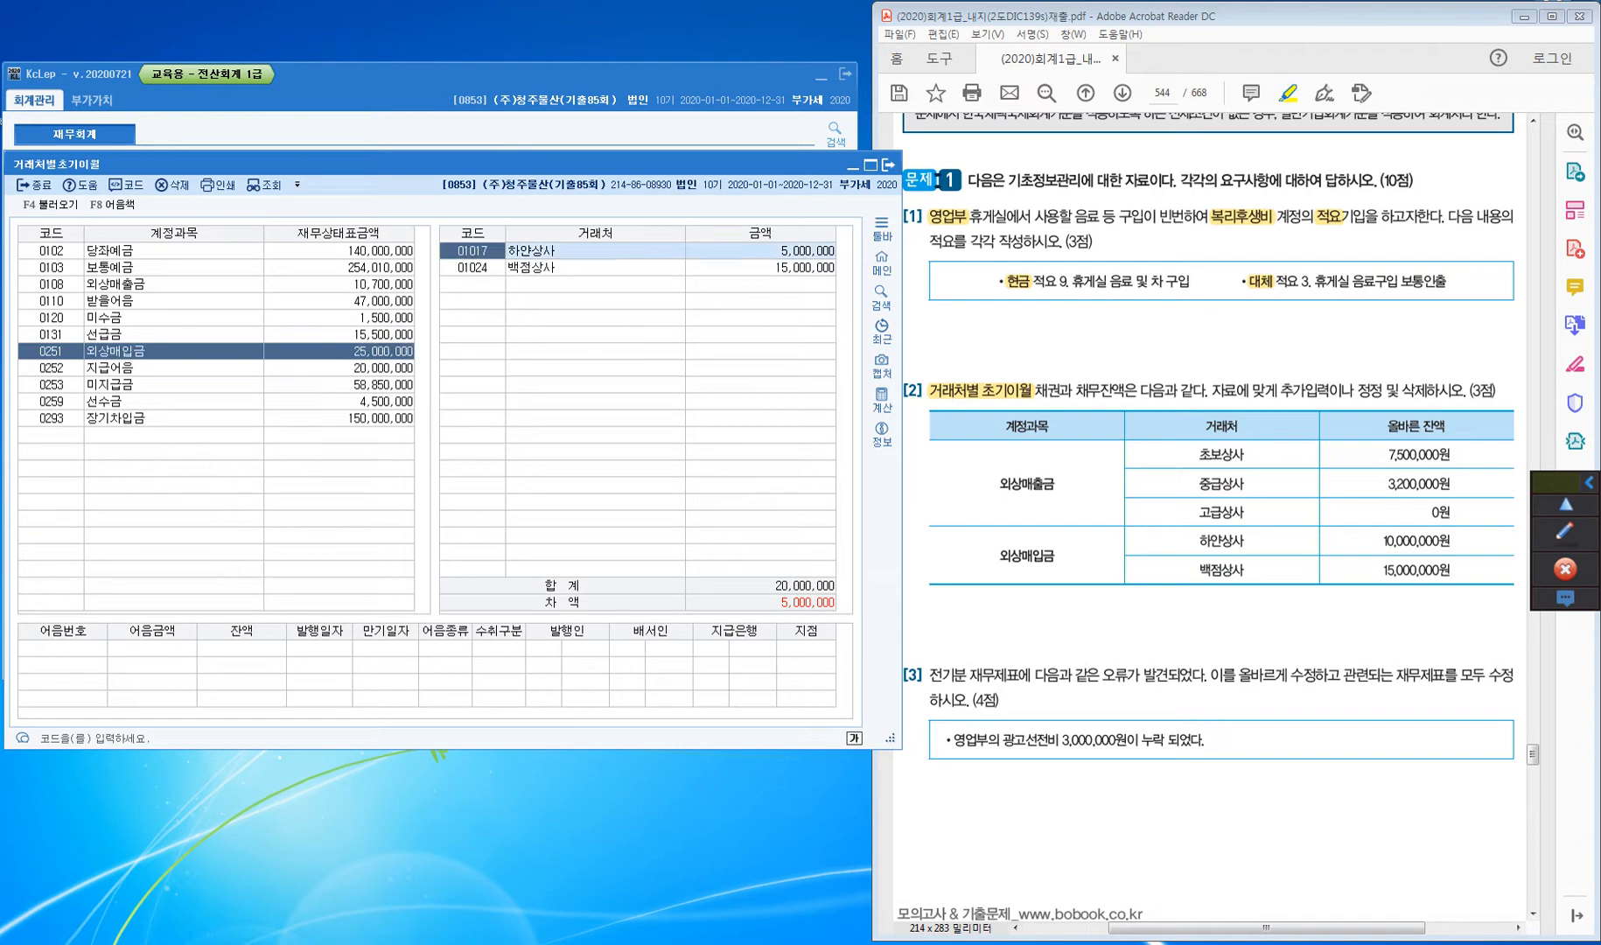
key("Return")
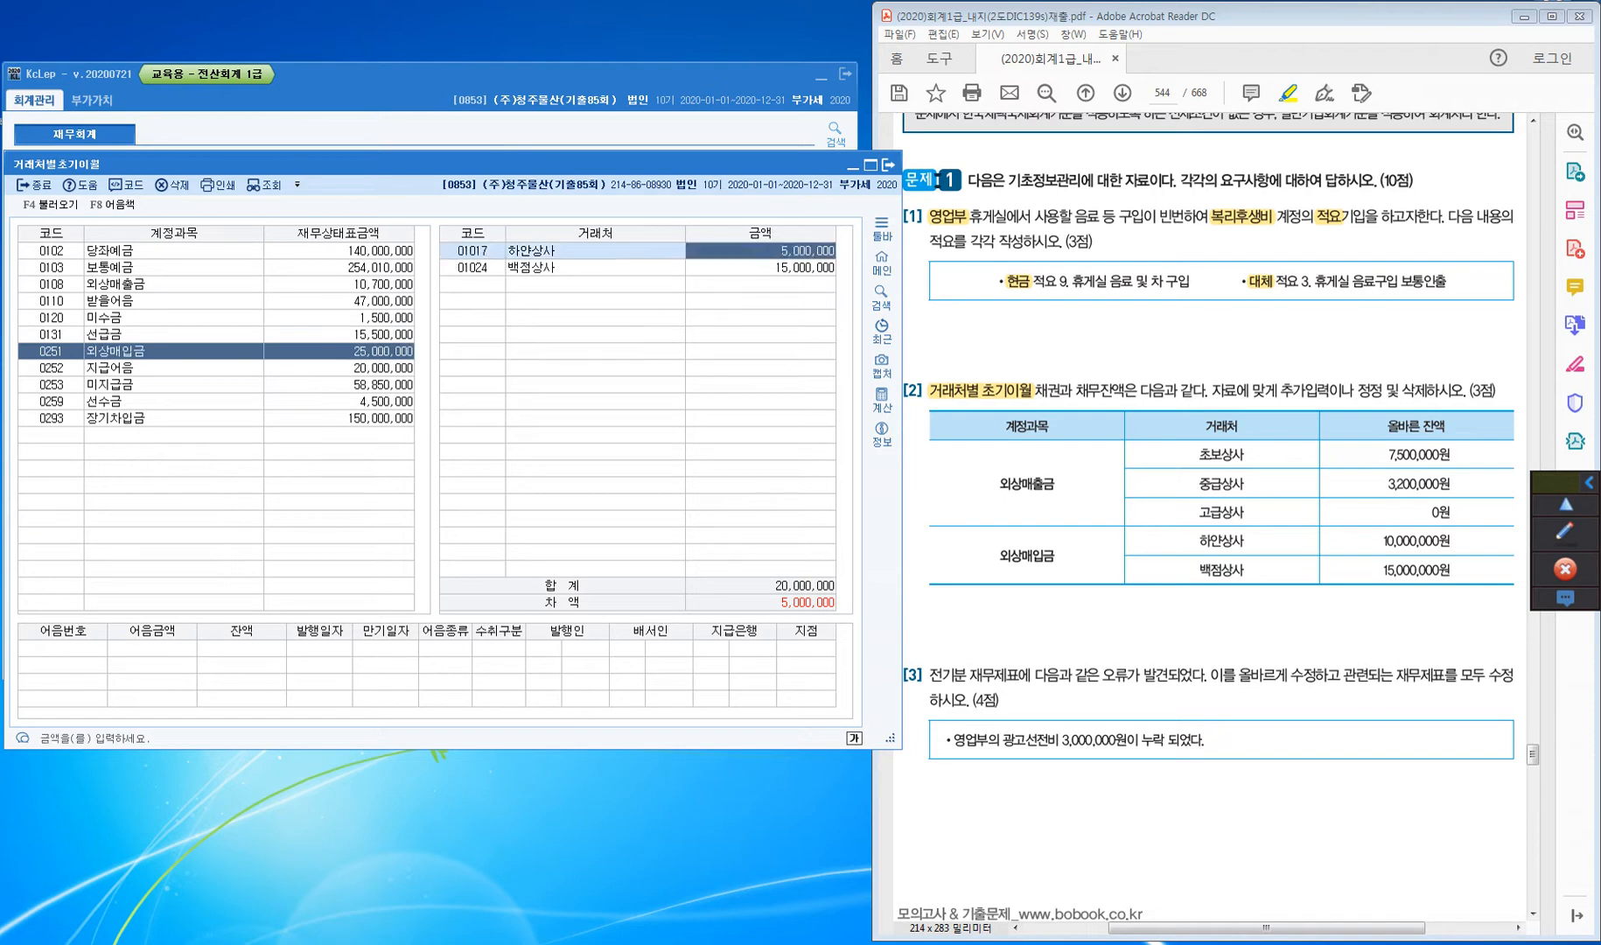
type("10000000")
key("Return")
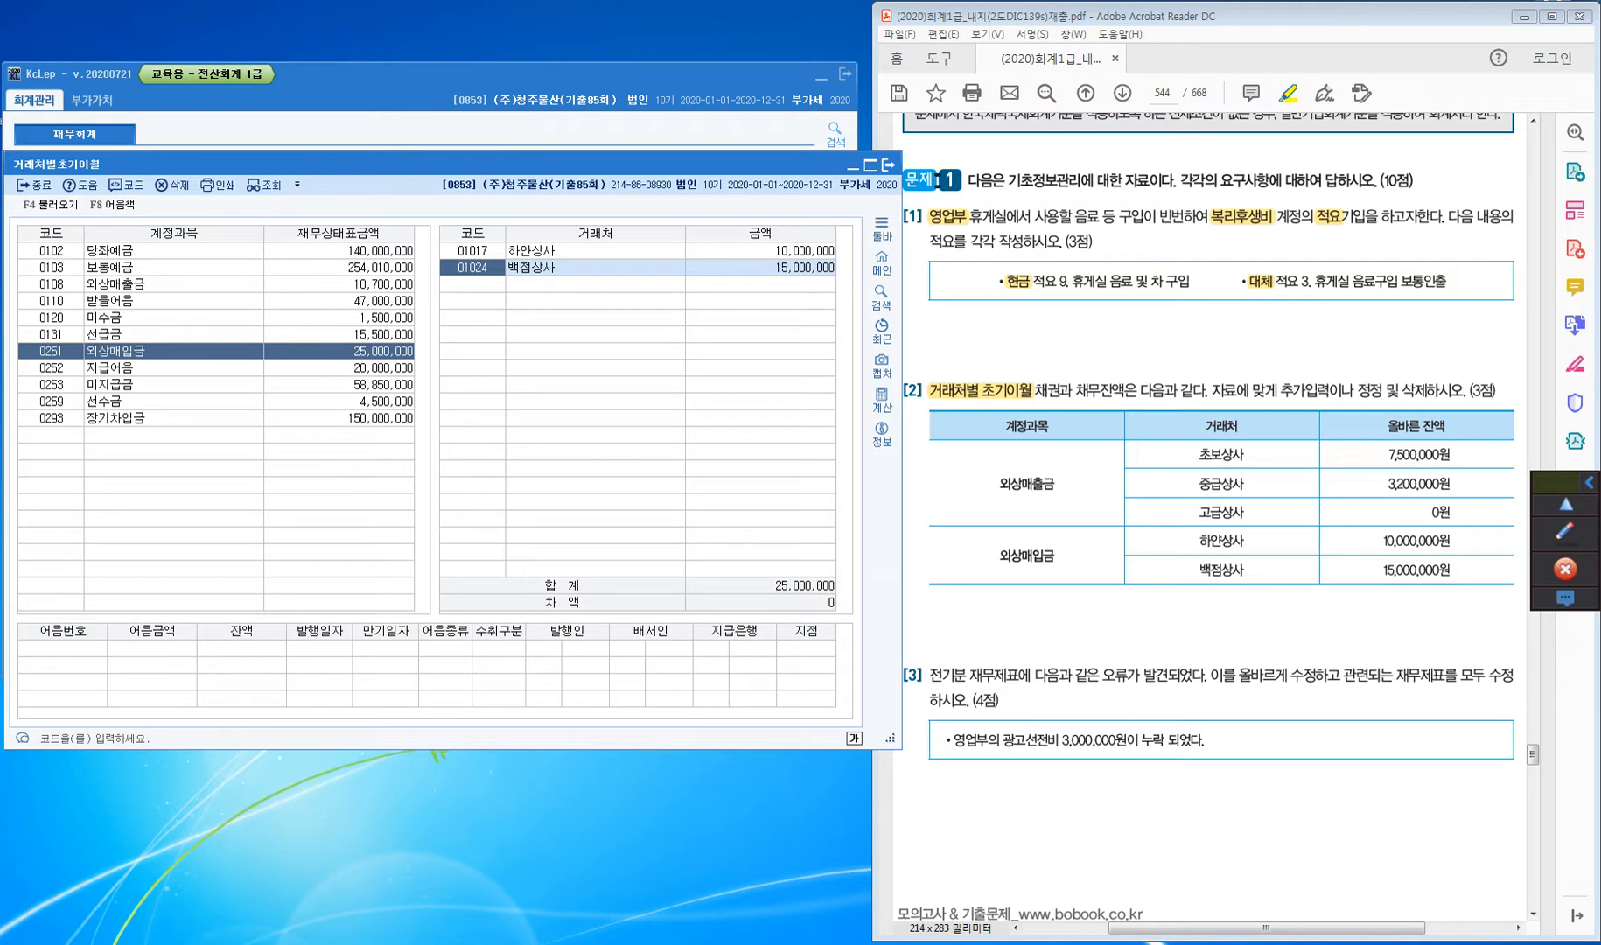
left_click(35, 185)
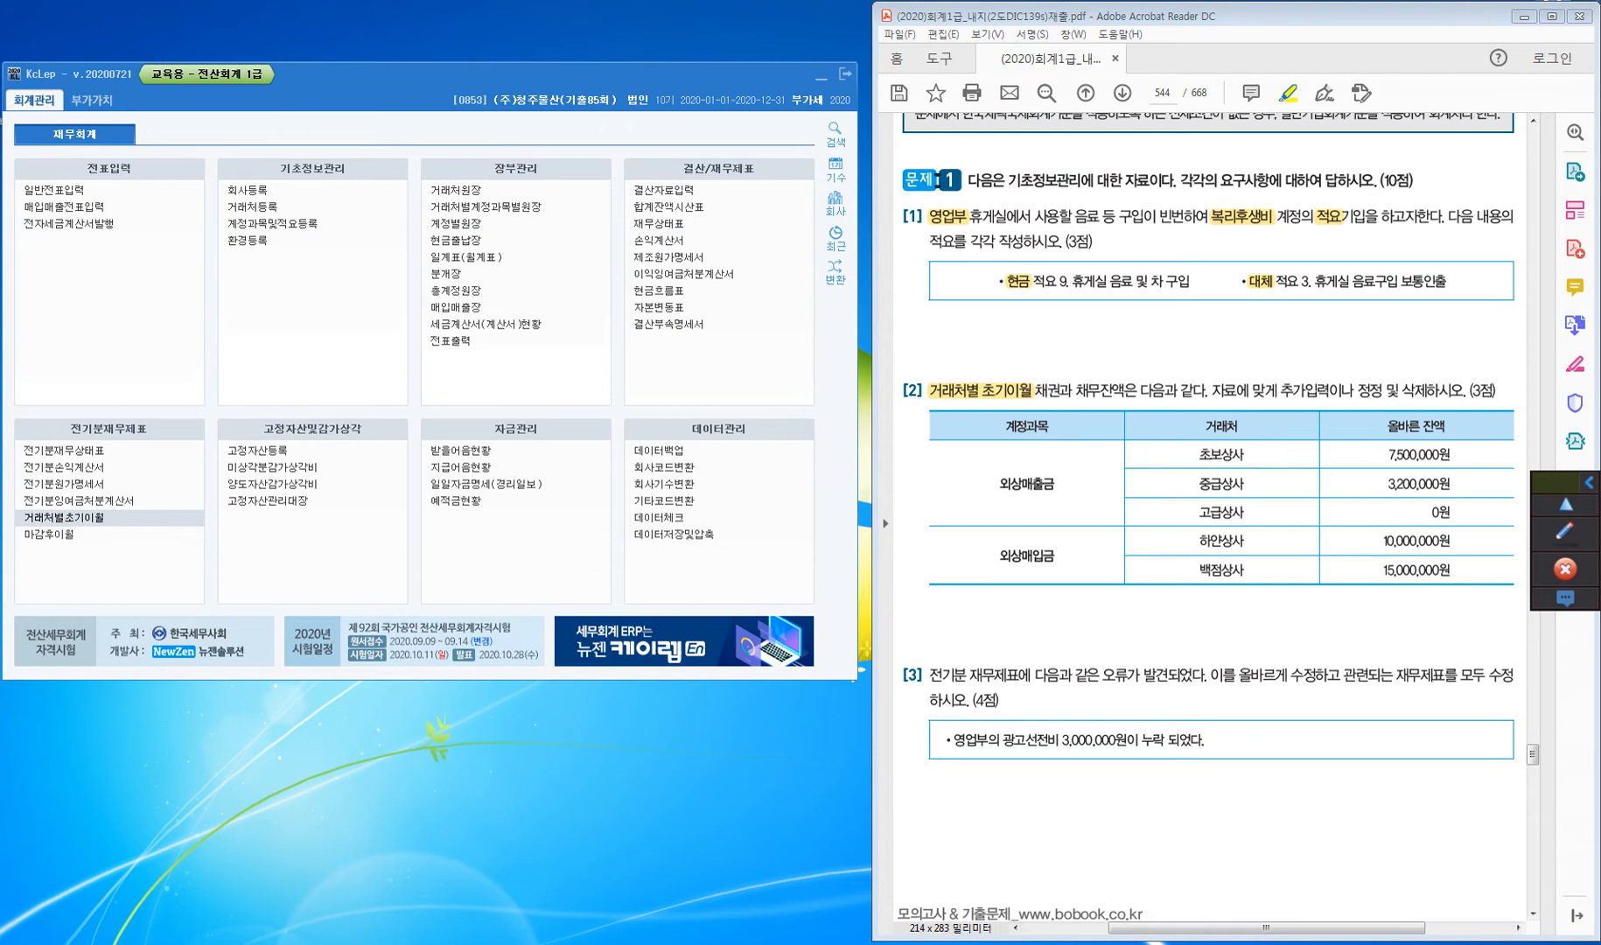
Highlight 전기분 재무제표에, 모두 and 영업부의 광고선전비 in question [3] of the PDF
scroll(1209, 516, "down", 10)
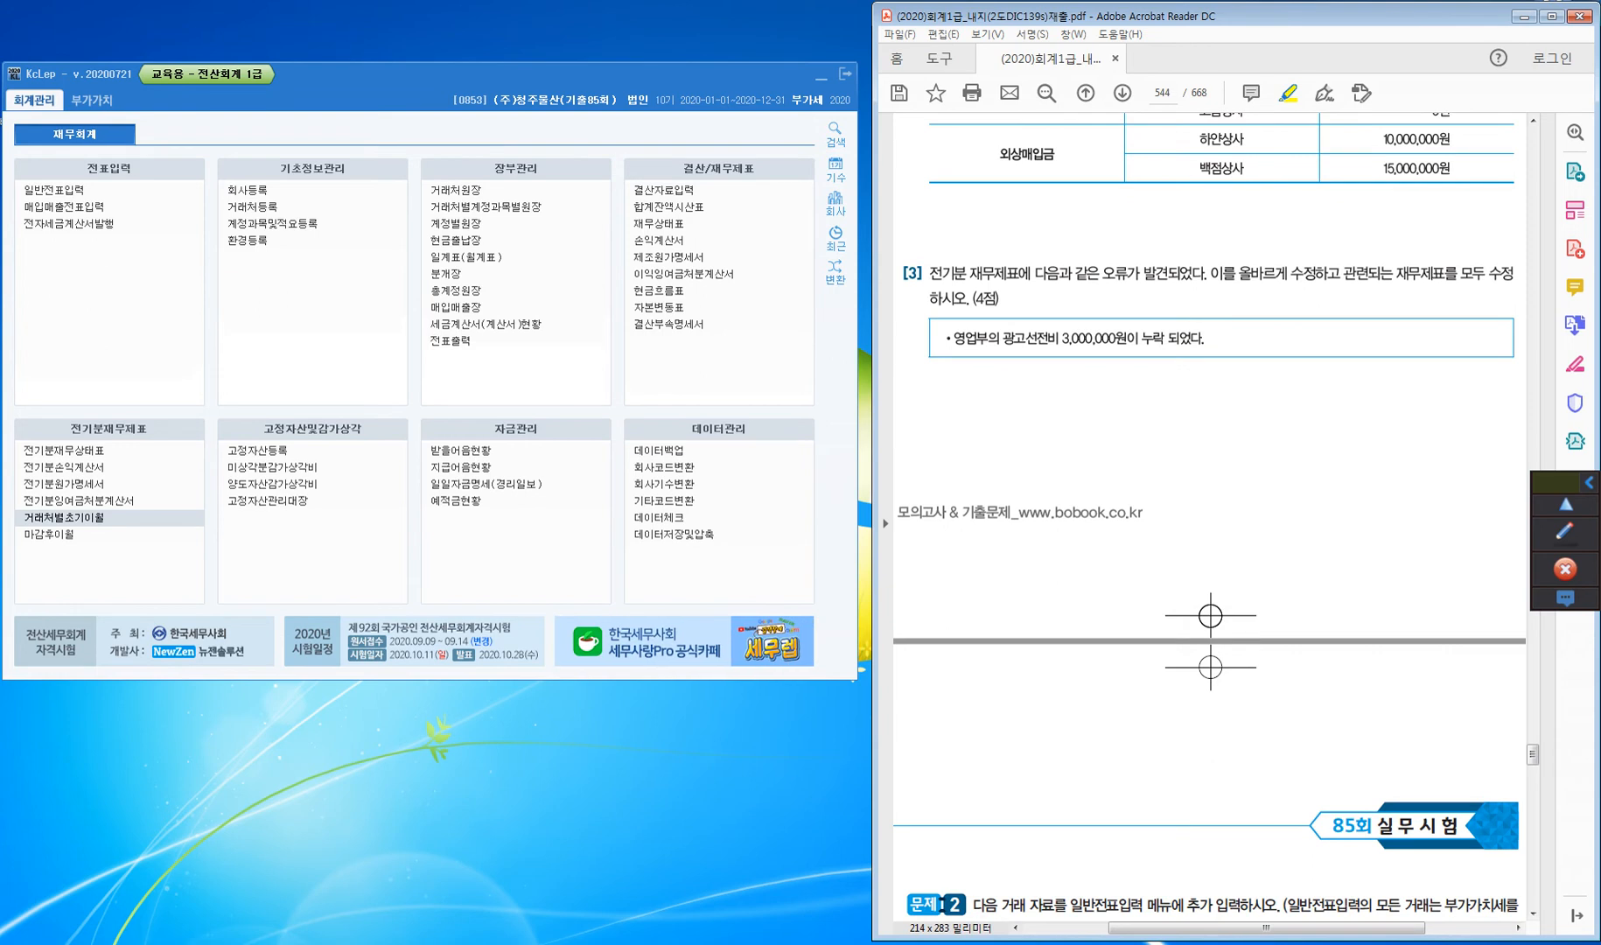
left_click_drag(929, 272, 1032, 273)
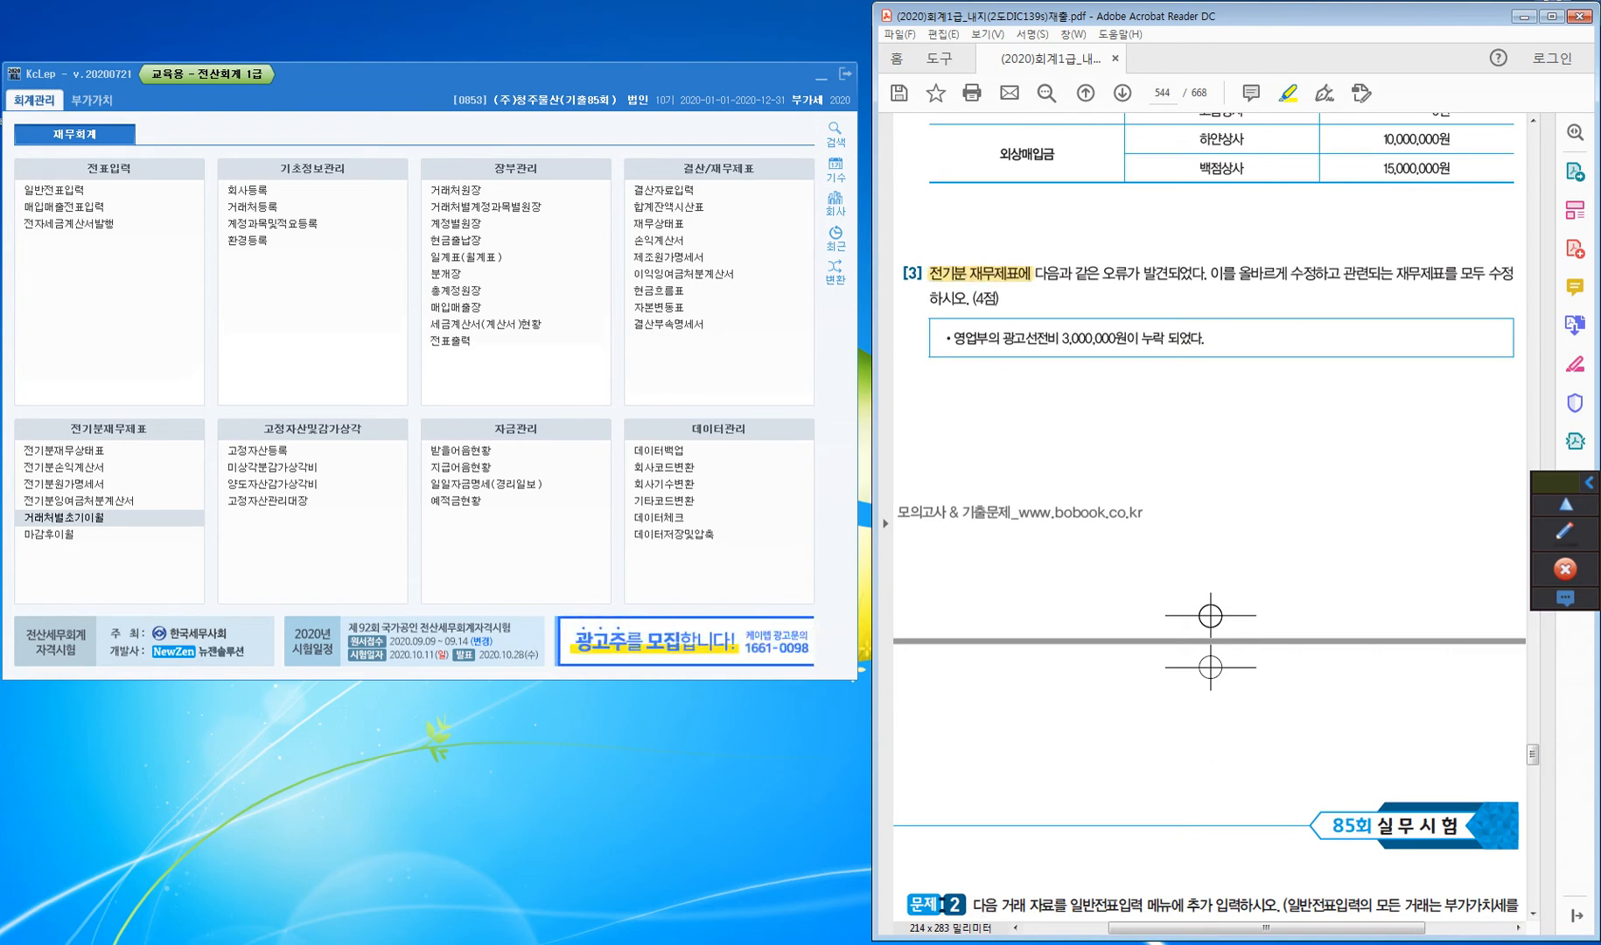
key("ctrl")
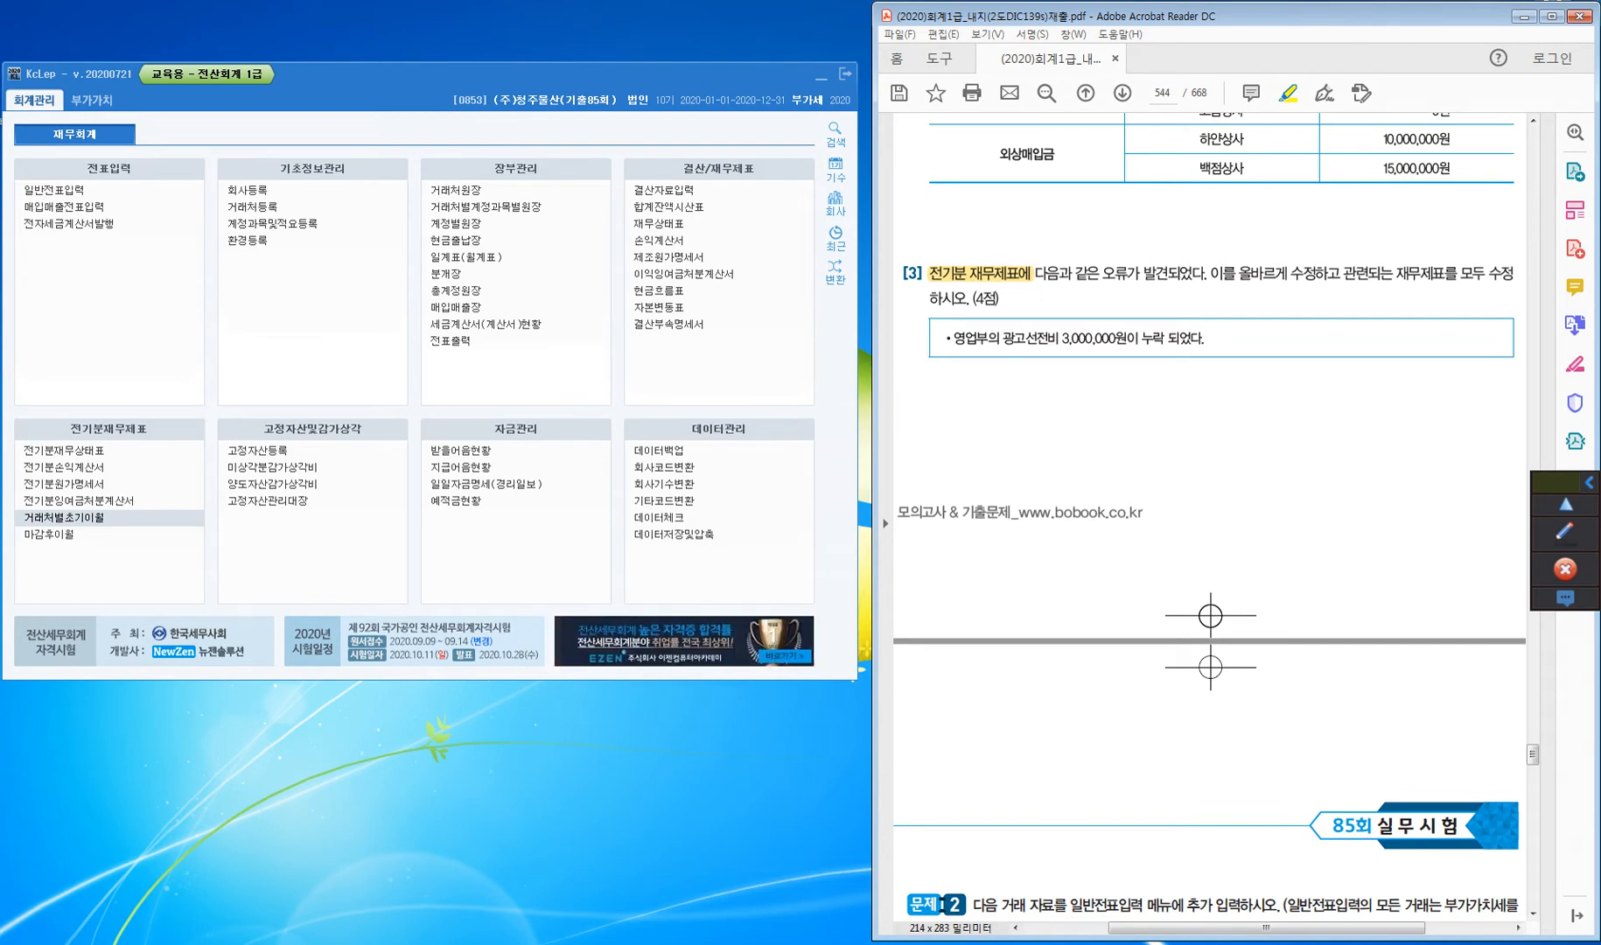
left_click_drag(1460, 274, 1488, 273)
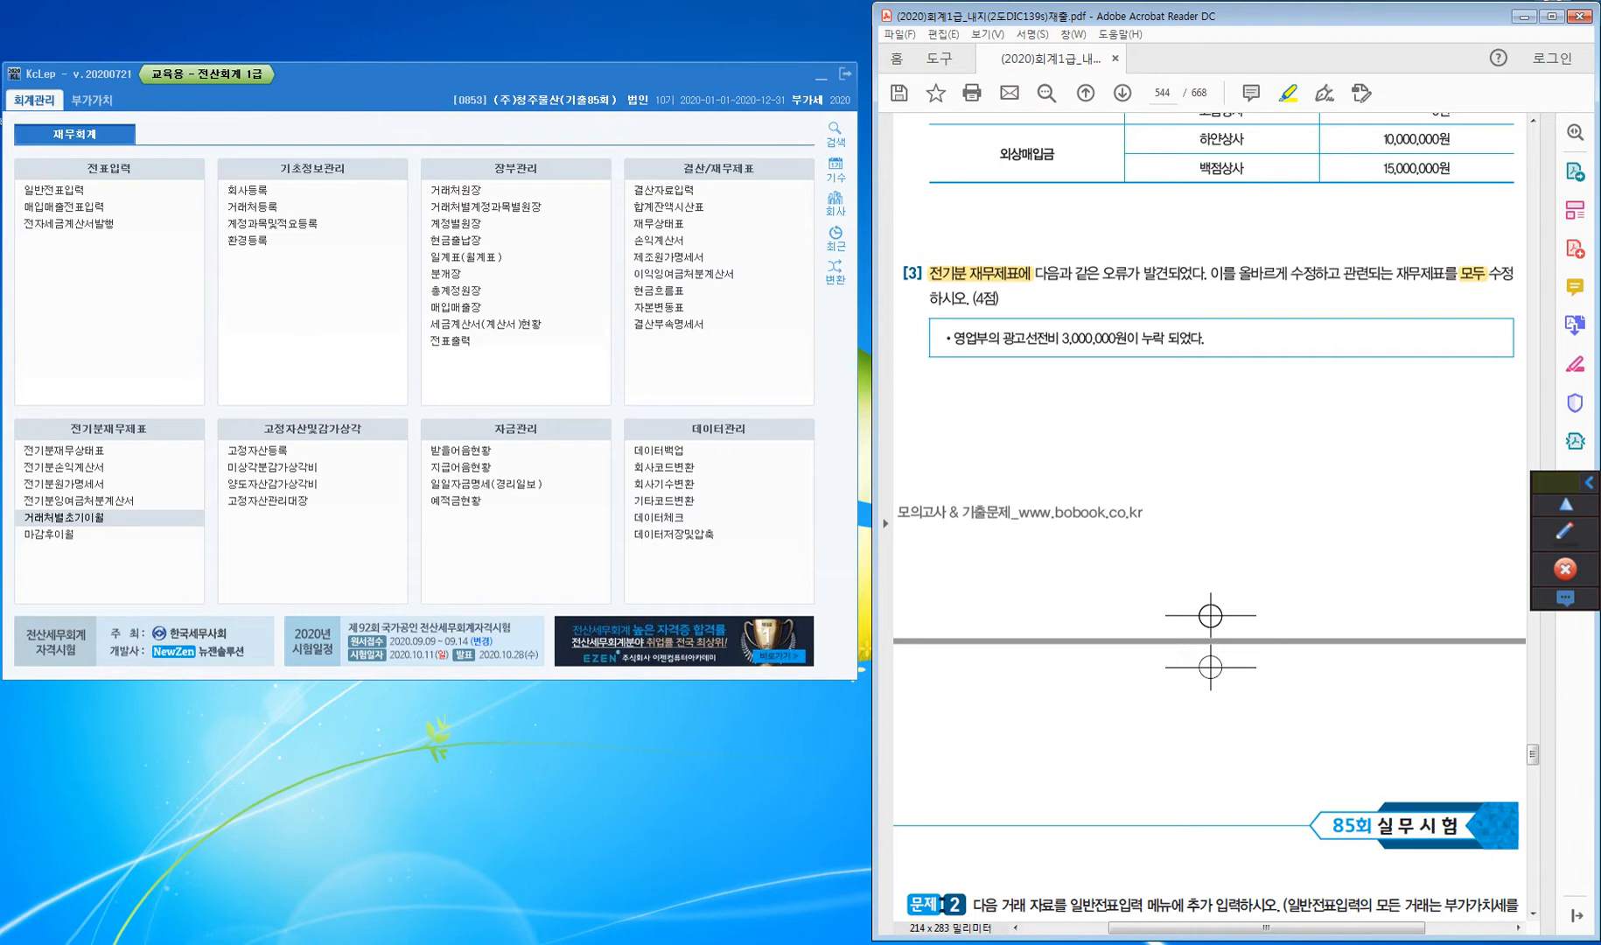
left_click_drag(943, 337, 1060, 338)
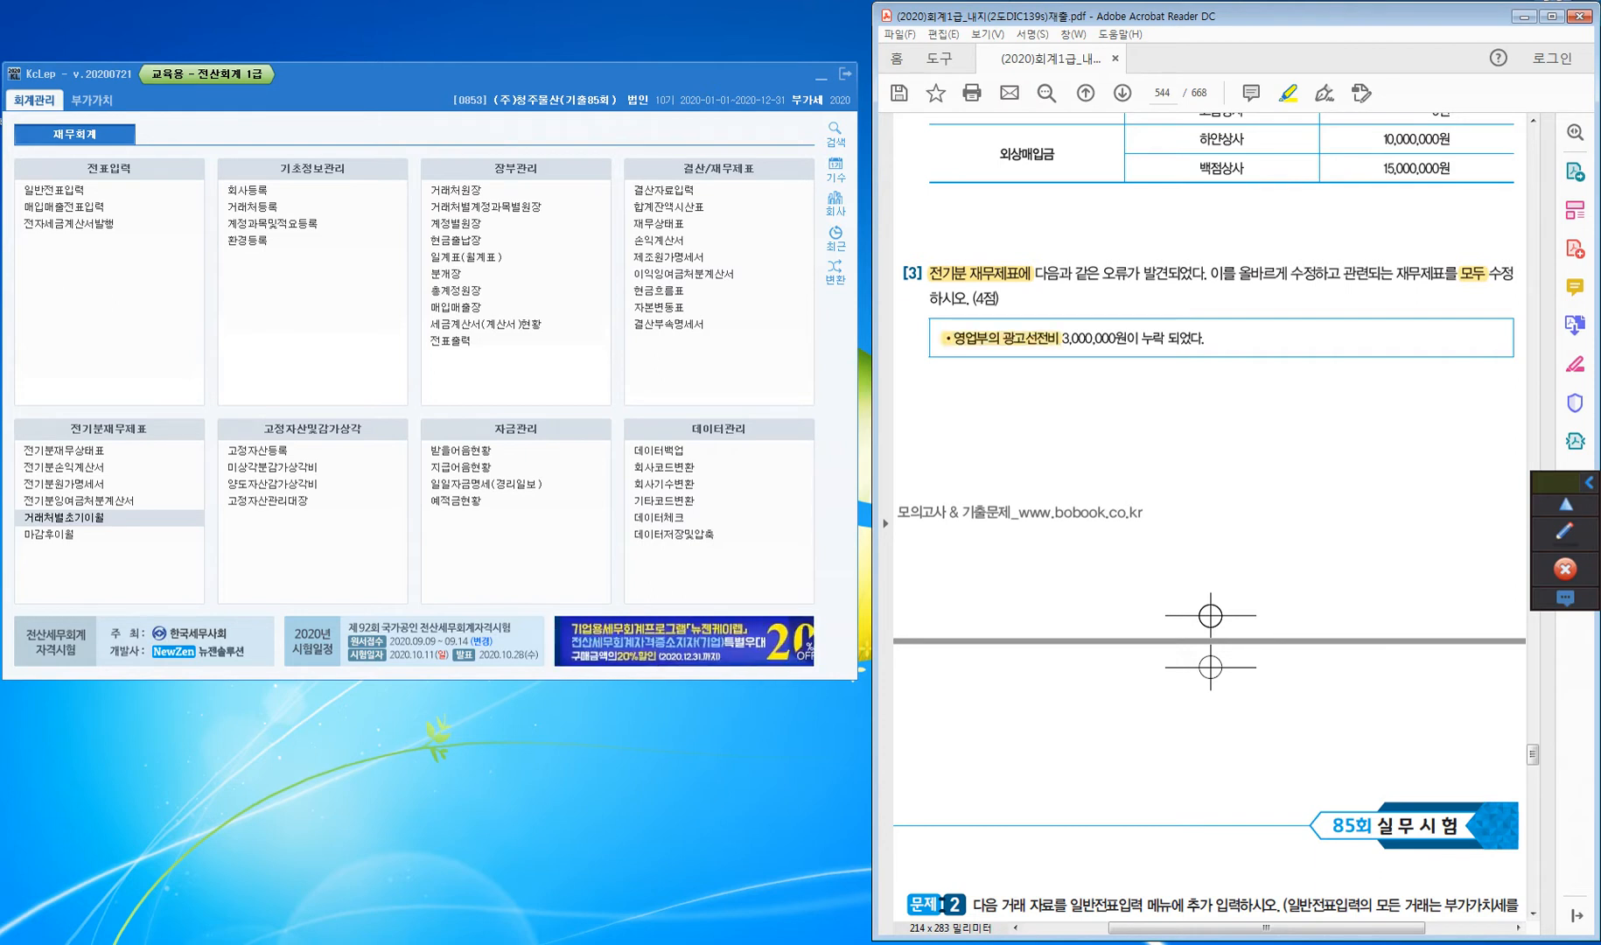
Handwrite 판관비 in red above 광고선전비 in question [3], with an arrow pointing to it
left_click(1565, 530)
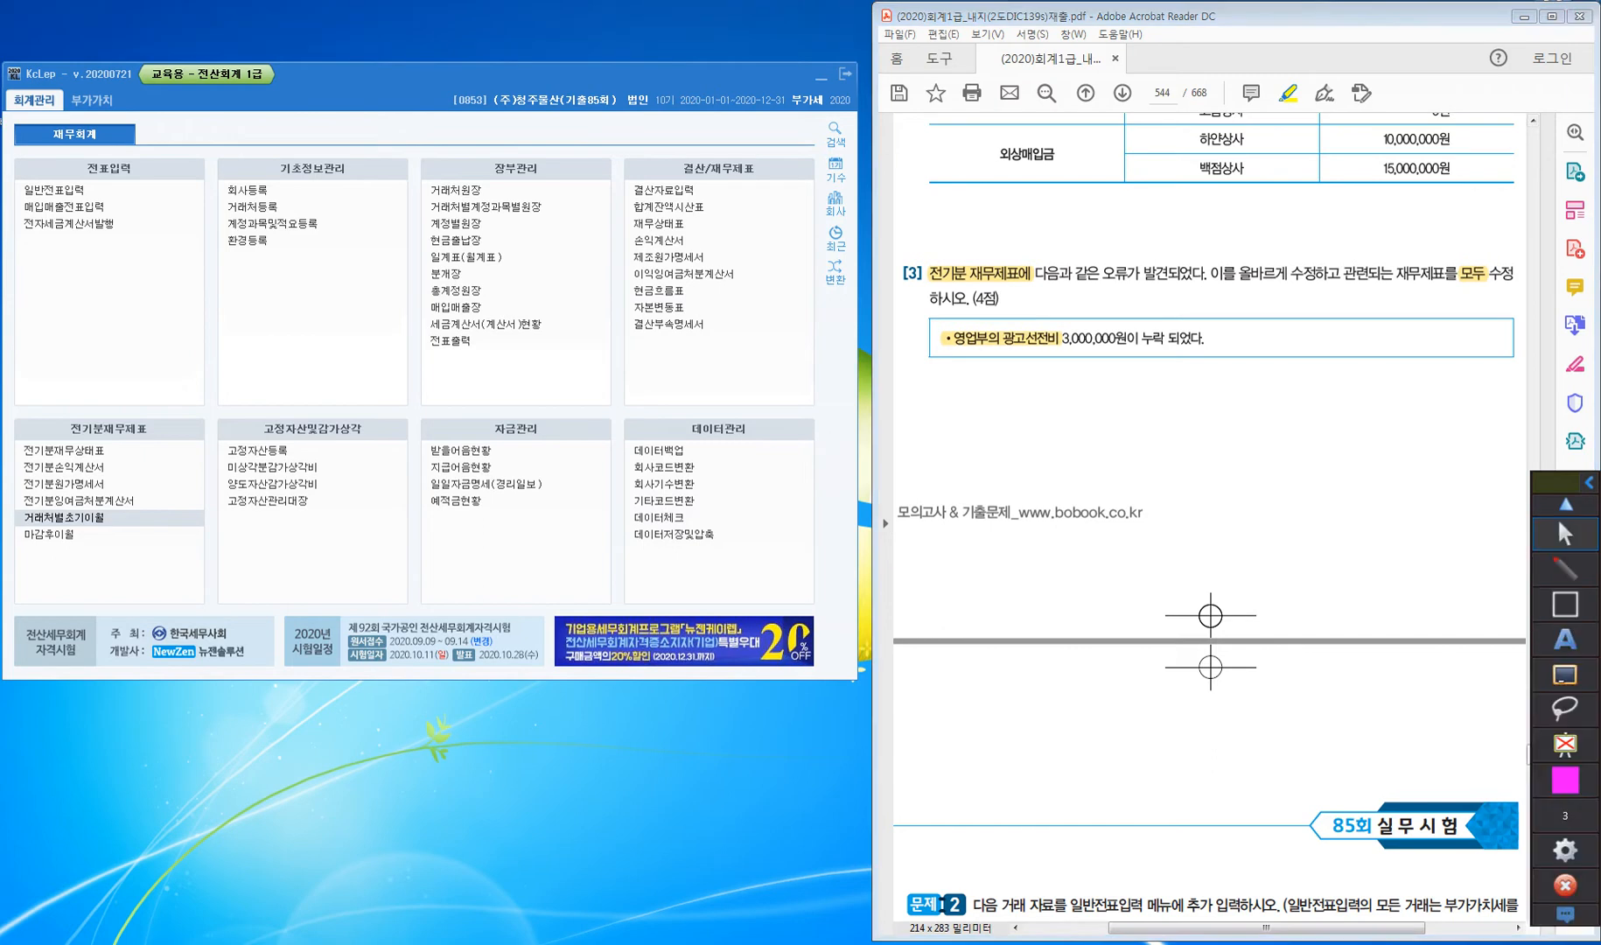
left_click(1564, 569)
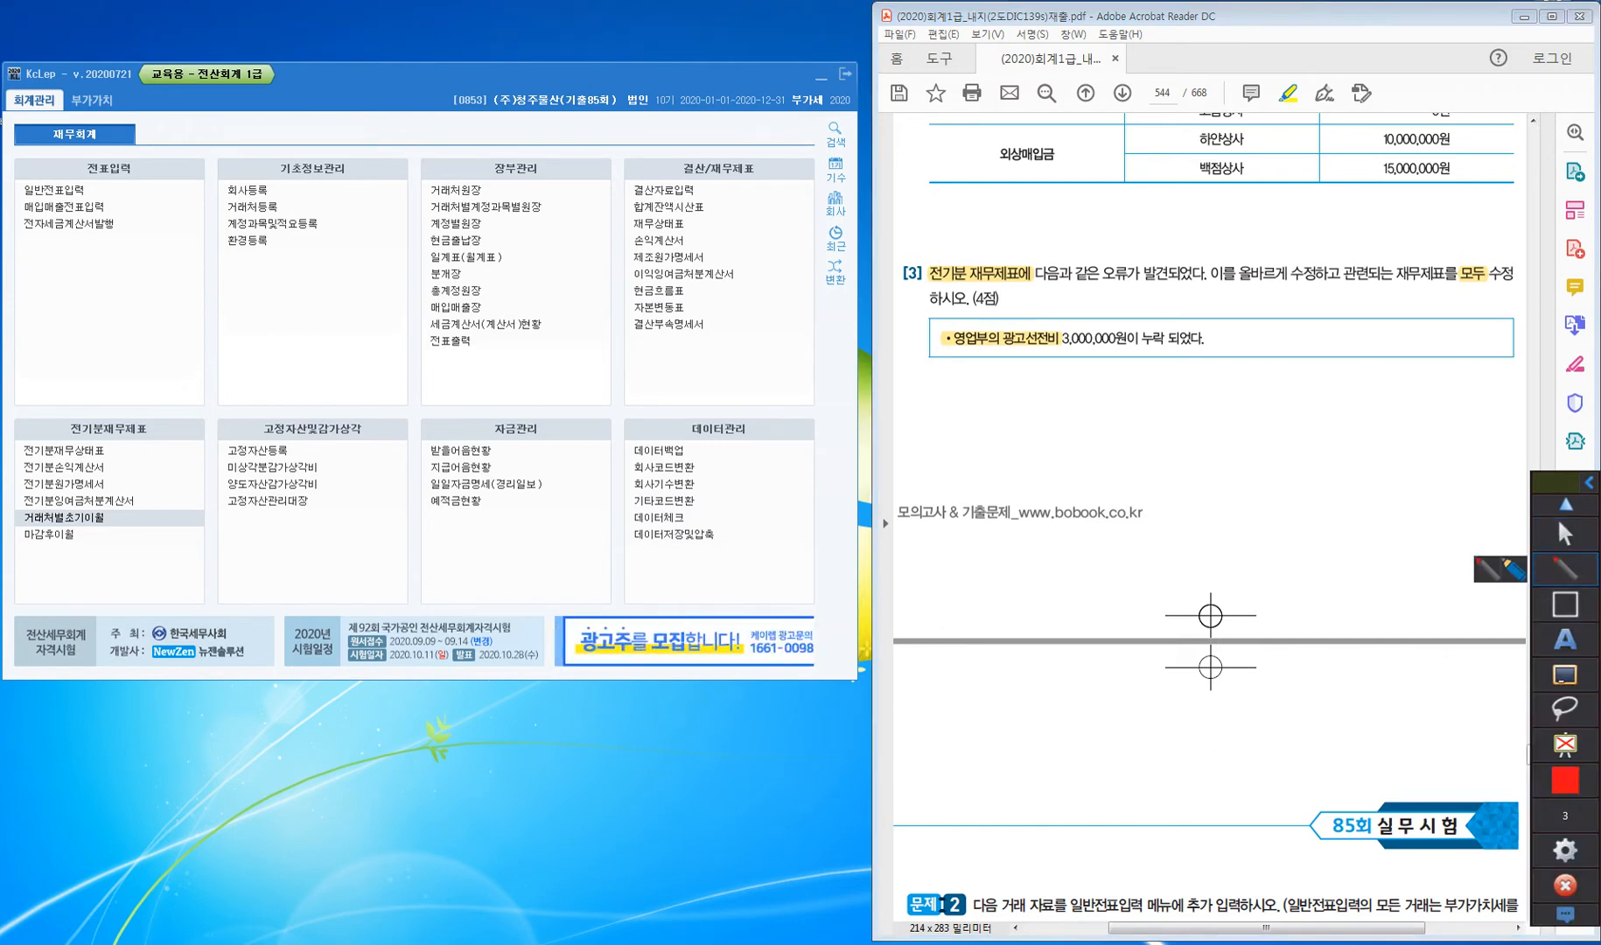
mouse_move(1058, 307)
left_mouse_down()
mouse_move(1036, 325)
mouse_move(1077, 301)
left_mouse_up()
left_click_drag(1069, 303, 1086, 318)
mouse_move(1075, 311)
left_mouse_down()
mouse_move(1088, 327)
mouse_move(1095, 314)
left_mouse_up()
left_click_drag(1091, 313, 1125, 329)
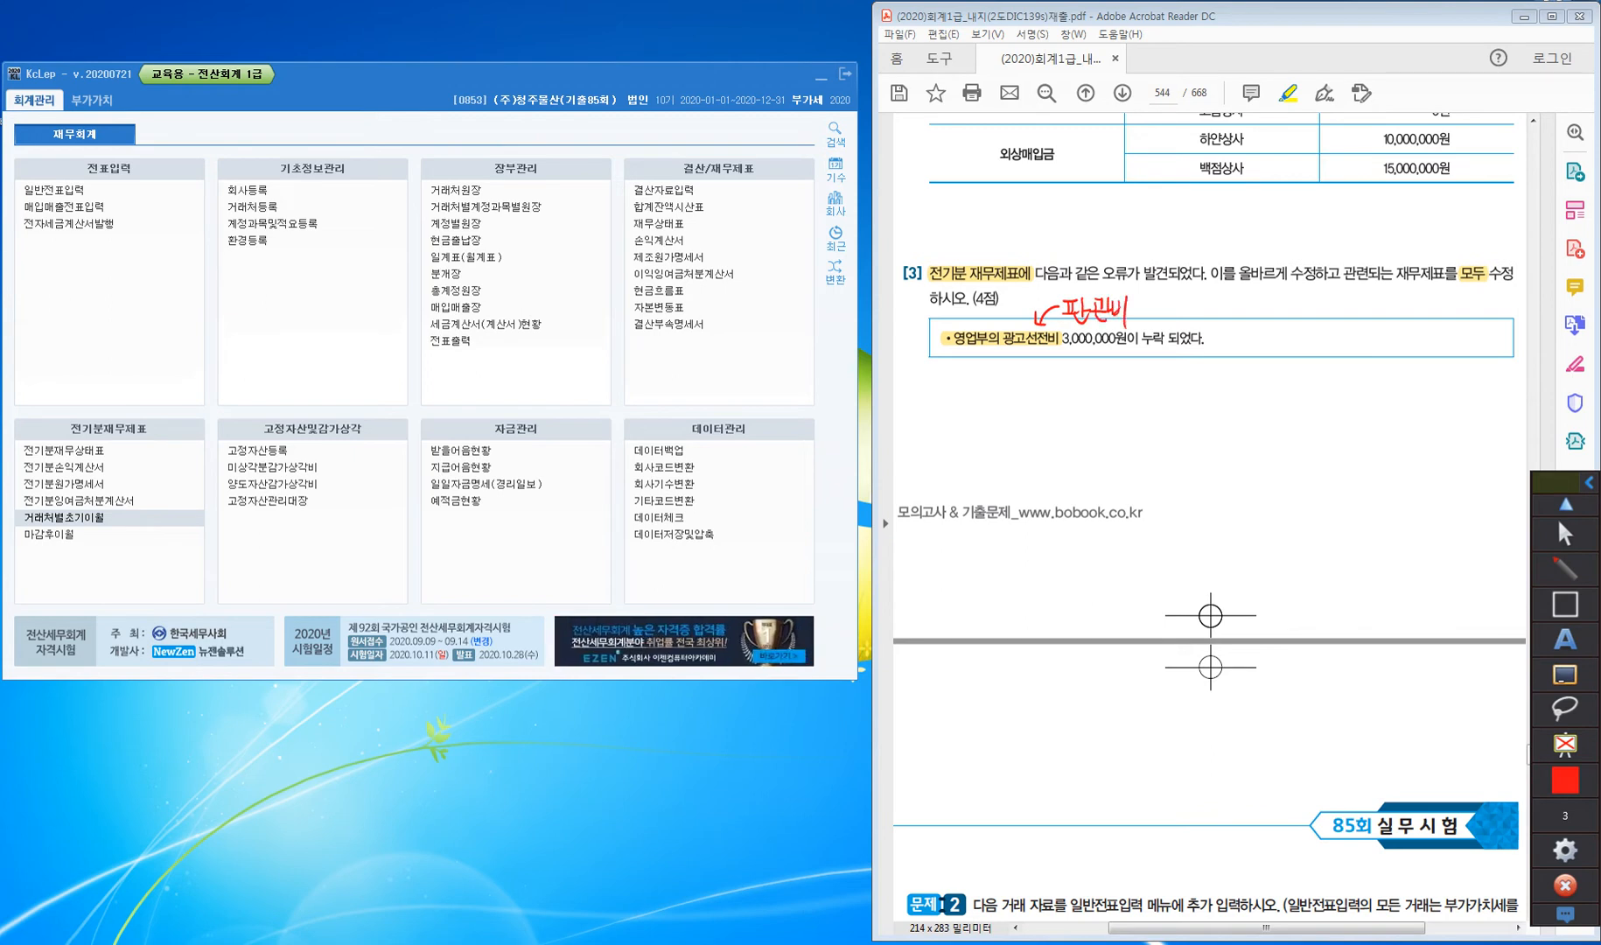
Handwrite the correction order 손 → 이 → 재(375) in red beside the 3,000,000원 omission note and leave drawing mode
mouse_move(1258, 315)
left_mouse_down()
mouse_move(1246, 334)
mouse_move(1273, 330)
mouse_move(1268, 348)
mouse_move(1322, 325)
mouse_move(1332, 344)
left_mouse_up()
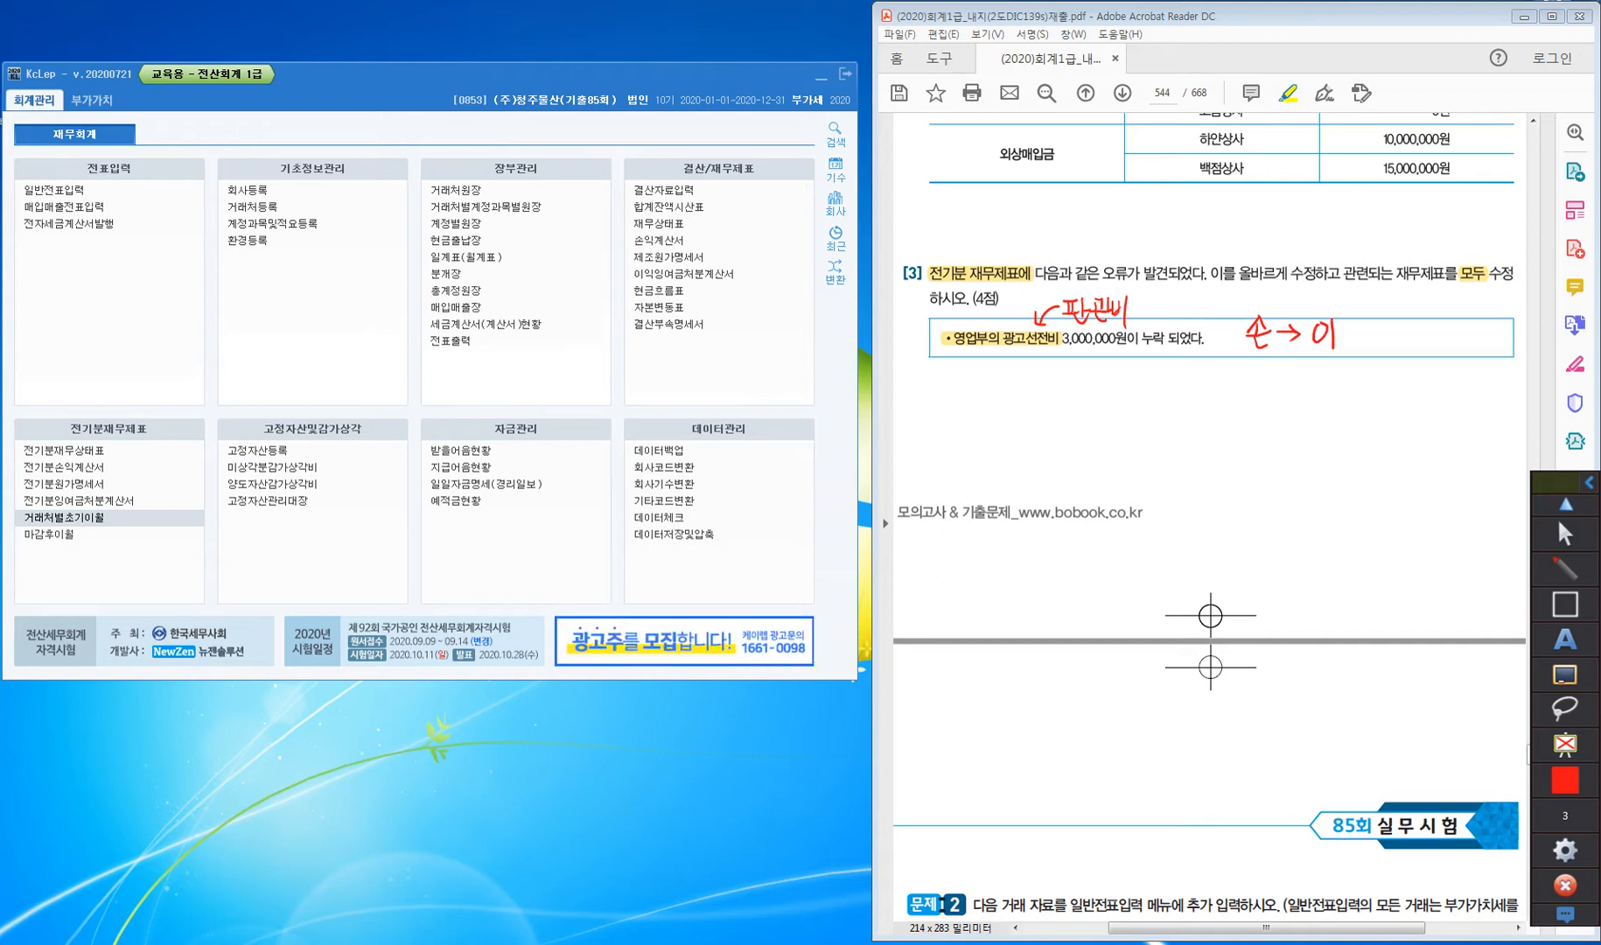
left_click_drag(1359, 332, 1406, 318)
mouse_move(1402, 323)
left_mouse_down()
mouse_move(1390, 340)
mouse_move(1449, 356)
left_mouse_up()
mouse_move(1455, 323)
left_mouse_down()
mouse_move(1457, 349)
mouse_move(1471, 336)
mouse_move(1463, 359)
left_mouse_up()
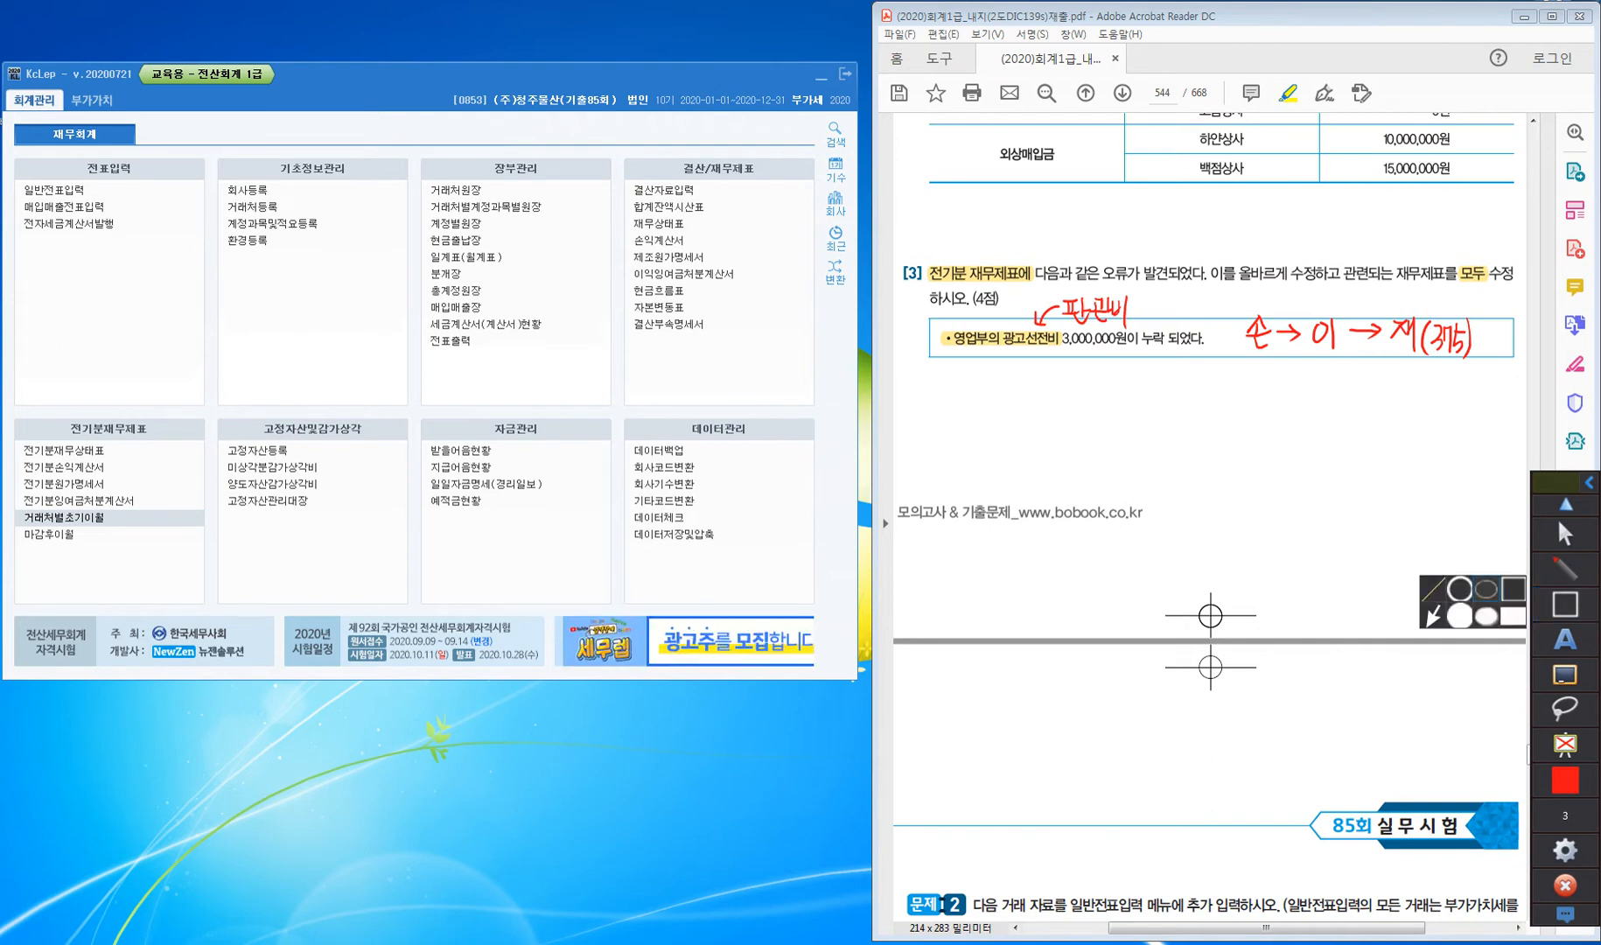
left_click(1566, 533)
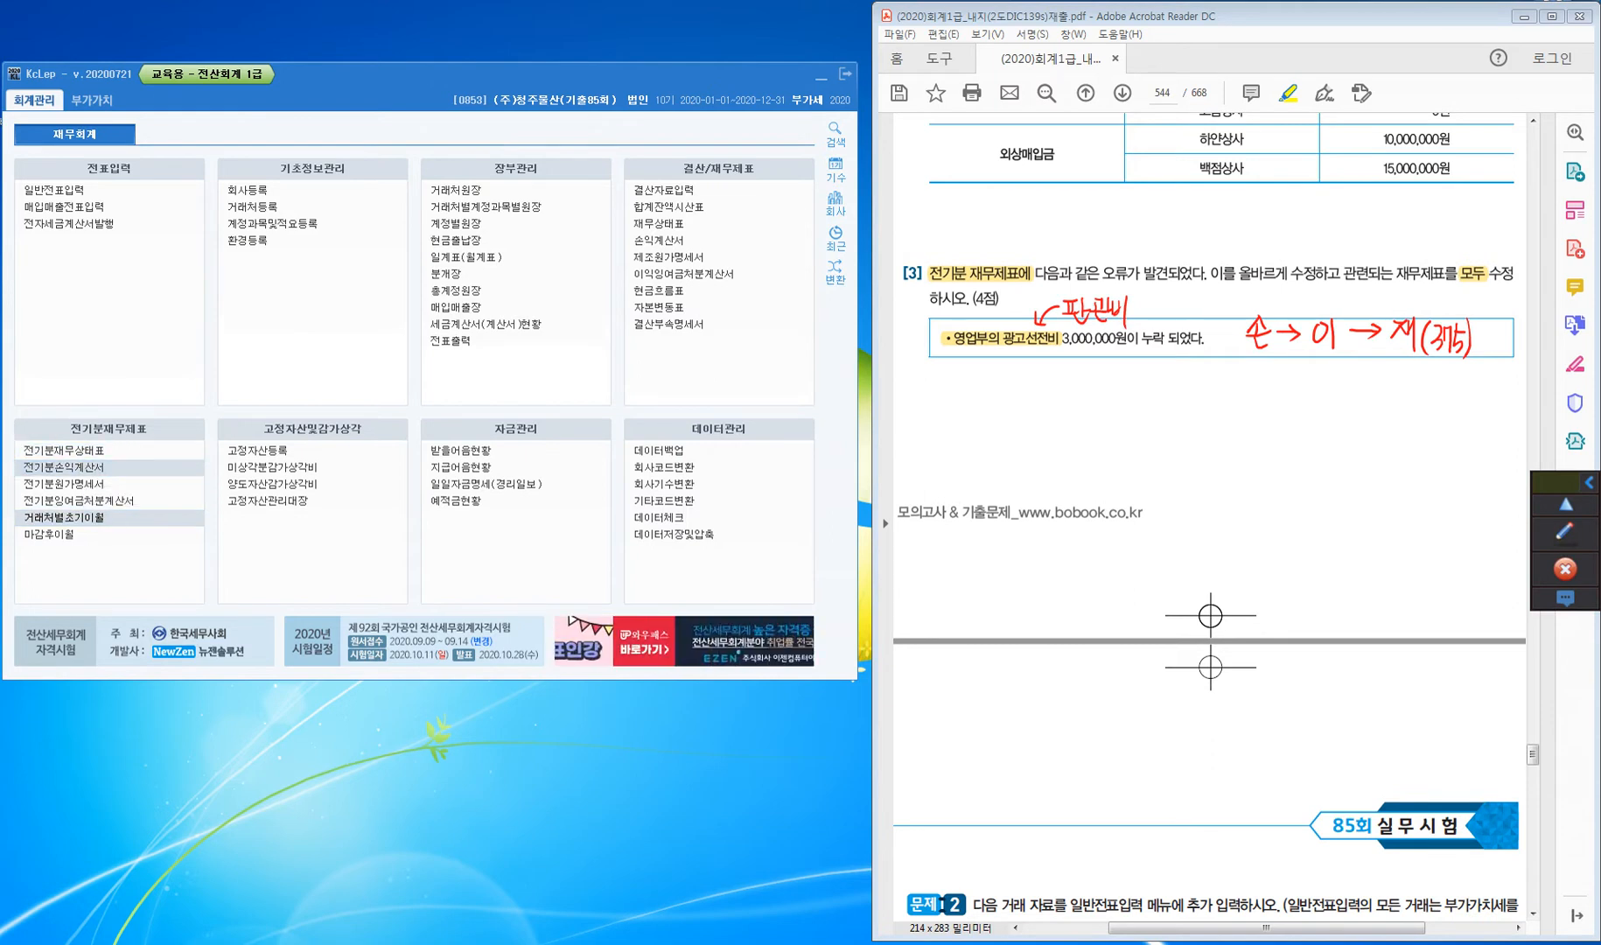
Open 전기분손익계산서 in KcLep and add account 0833 광고선전비 with an amount of 3,000,000
left_click(131, 469)
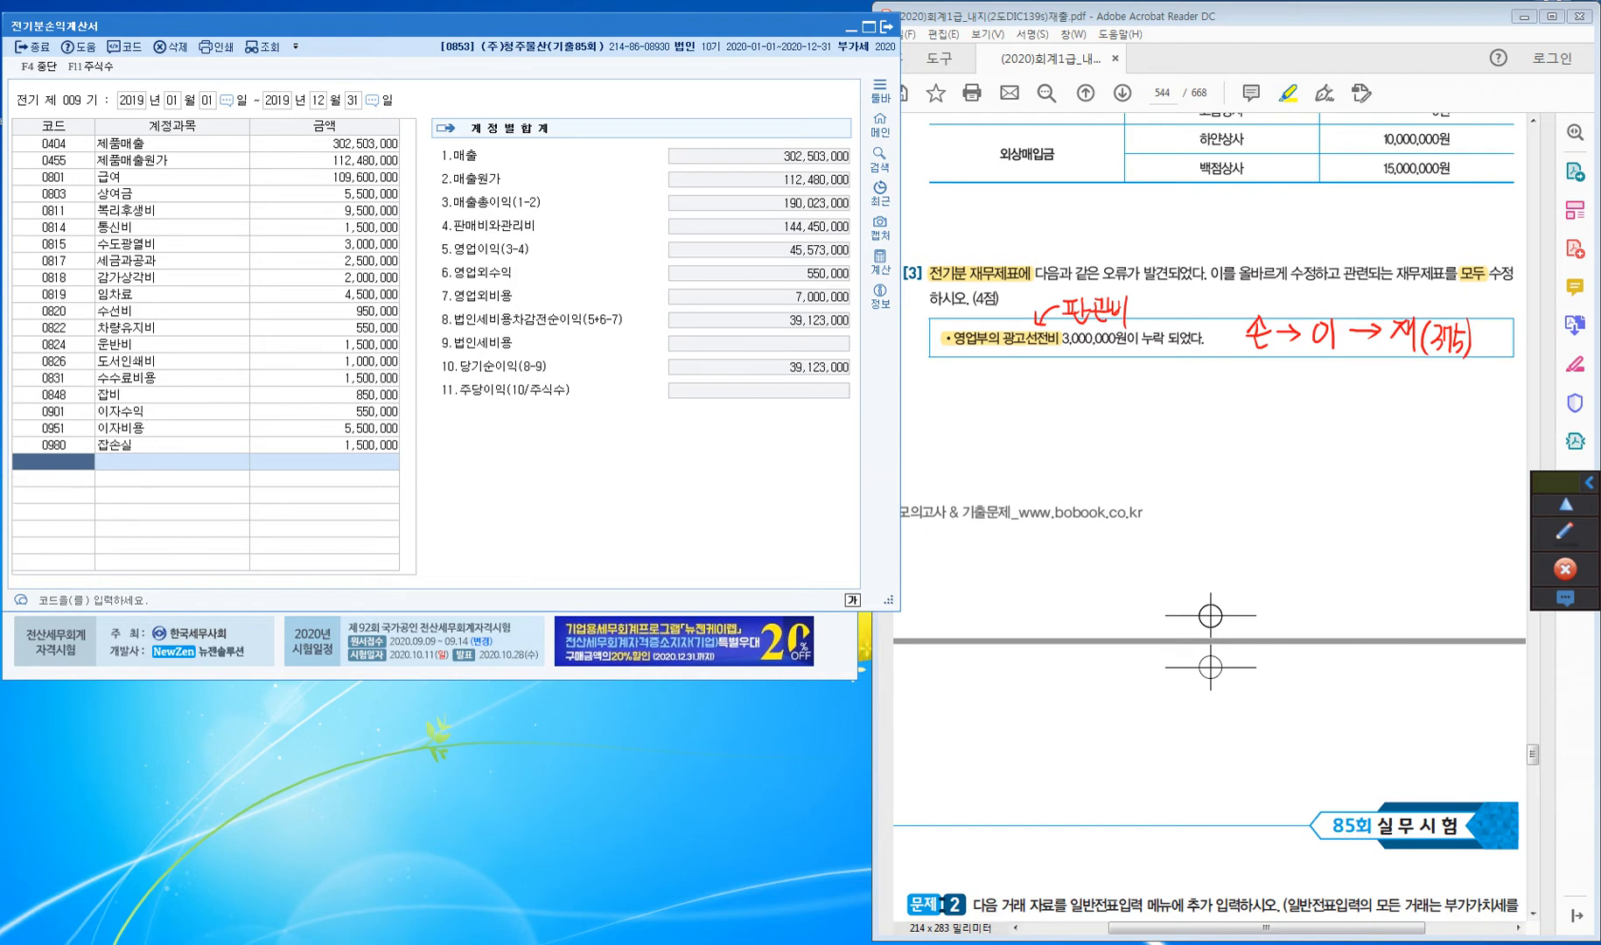
type("광고")
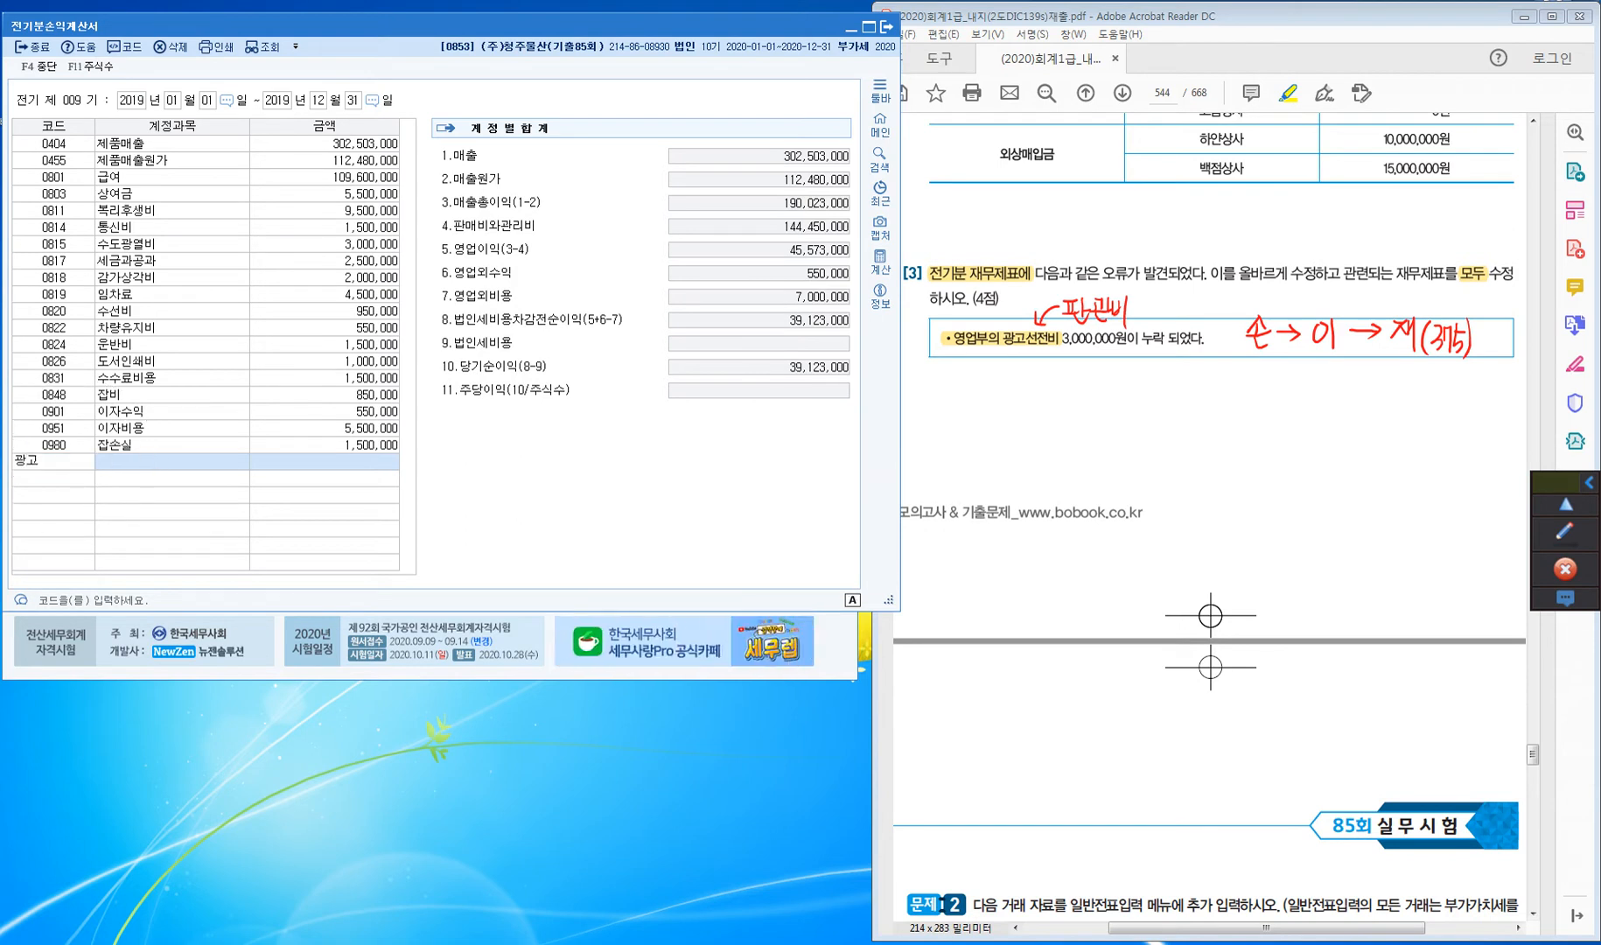
key("Return")
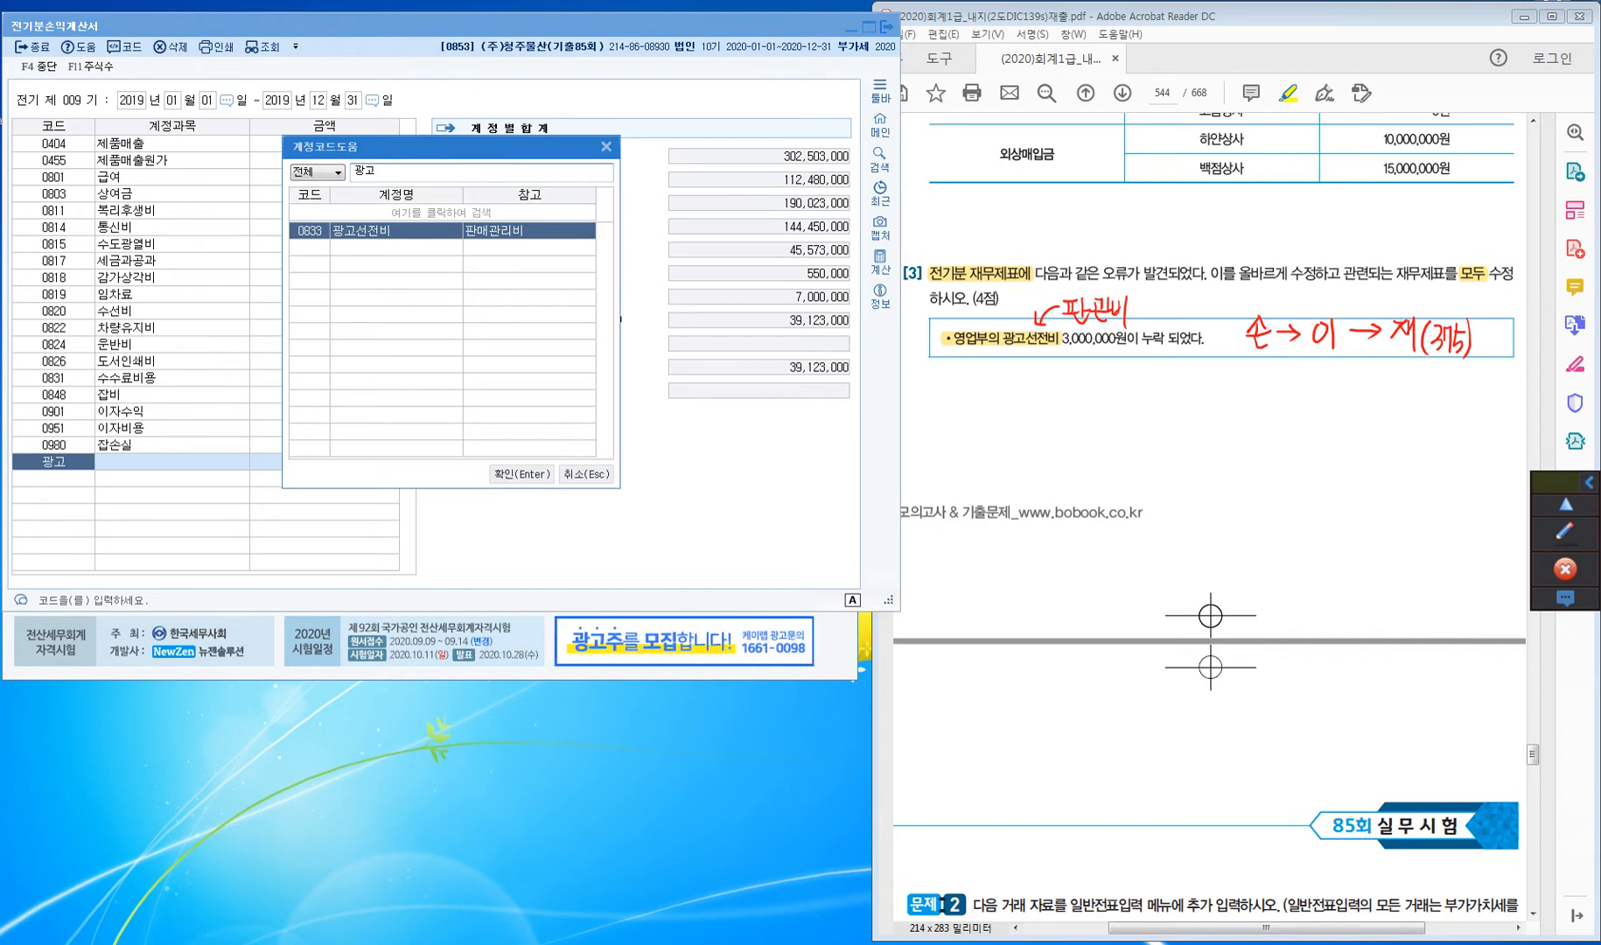
key("Return")
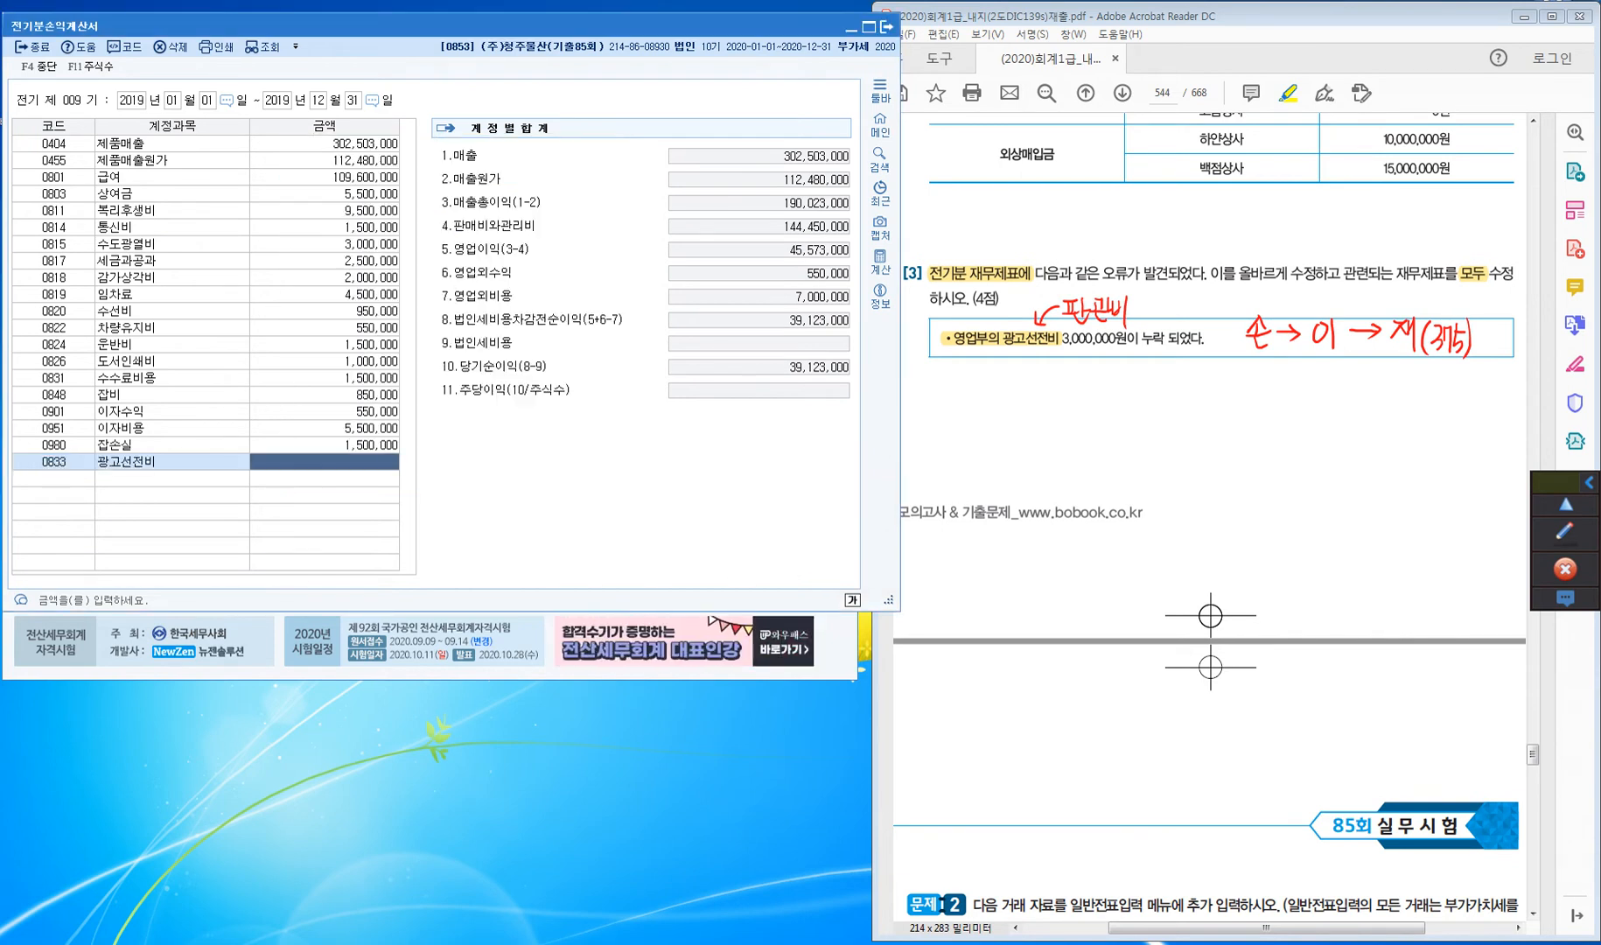
type("3000000")
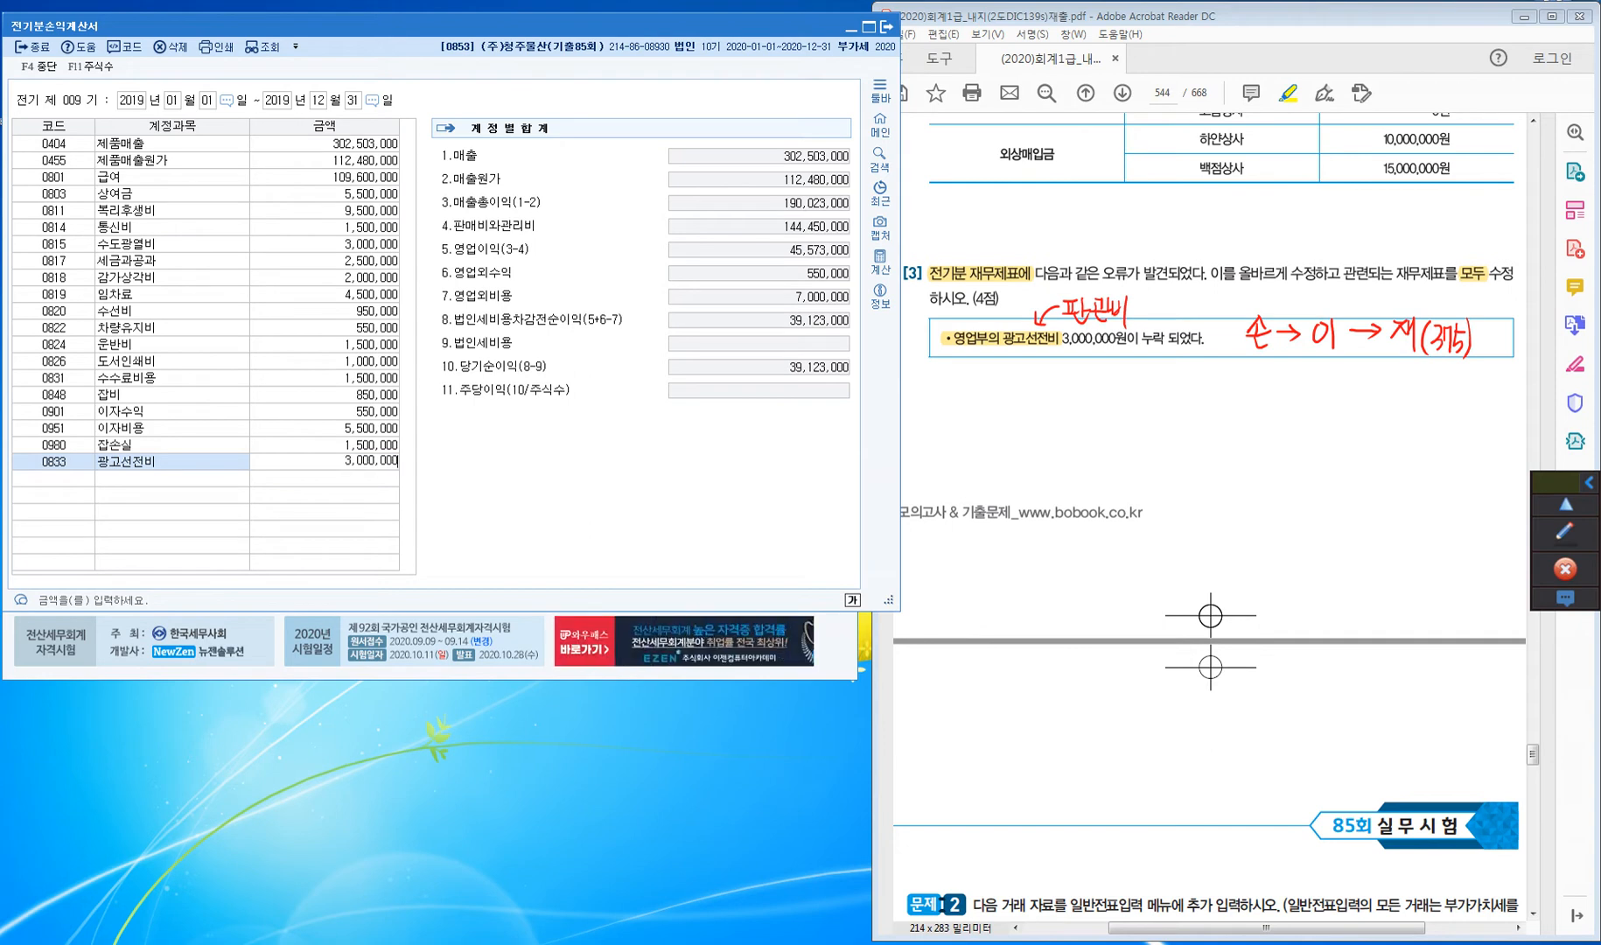
key("Return")
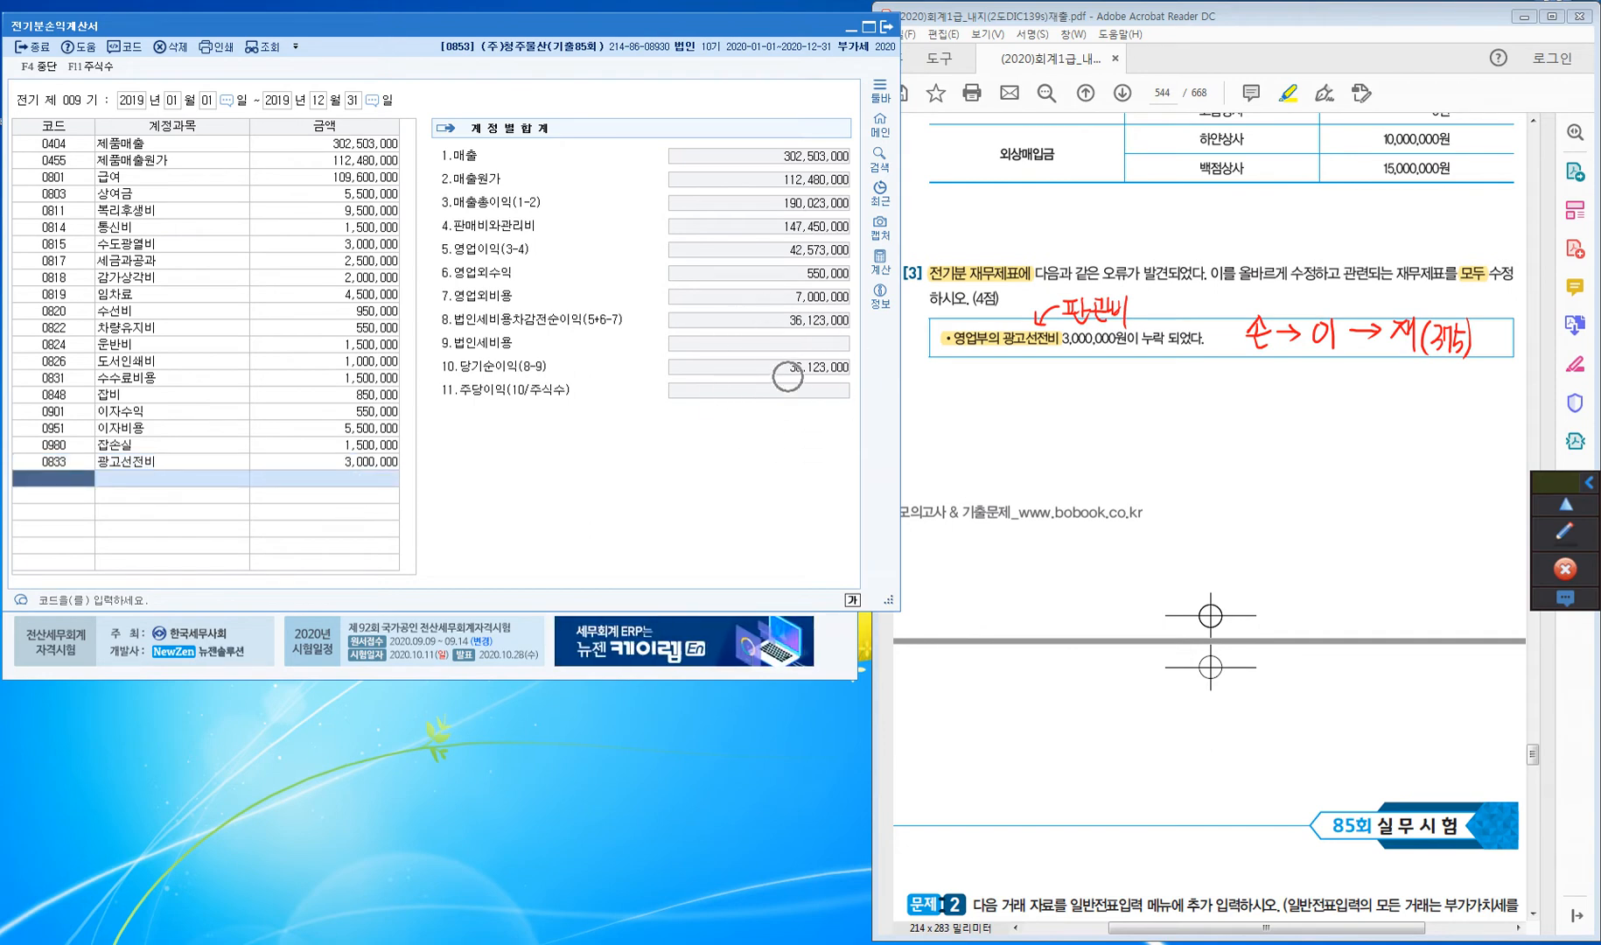
Handwrite the net income note 이익 36,123,000 in red below the box of question [3] in the PDF
left_click(1565, 532)
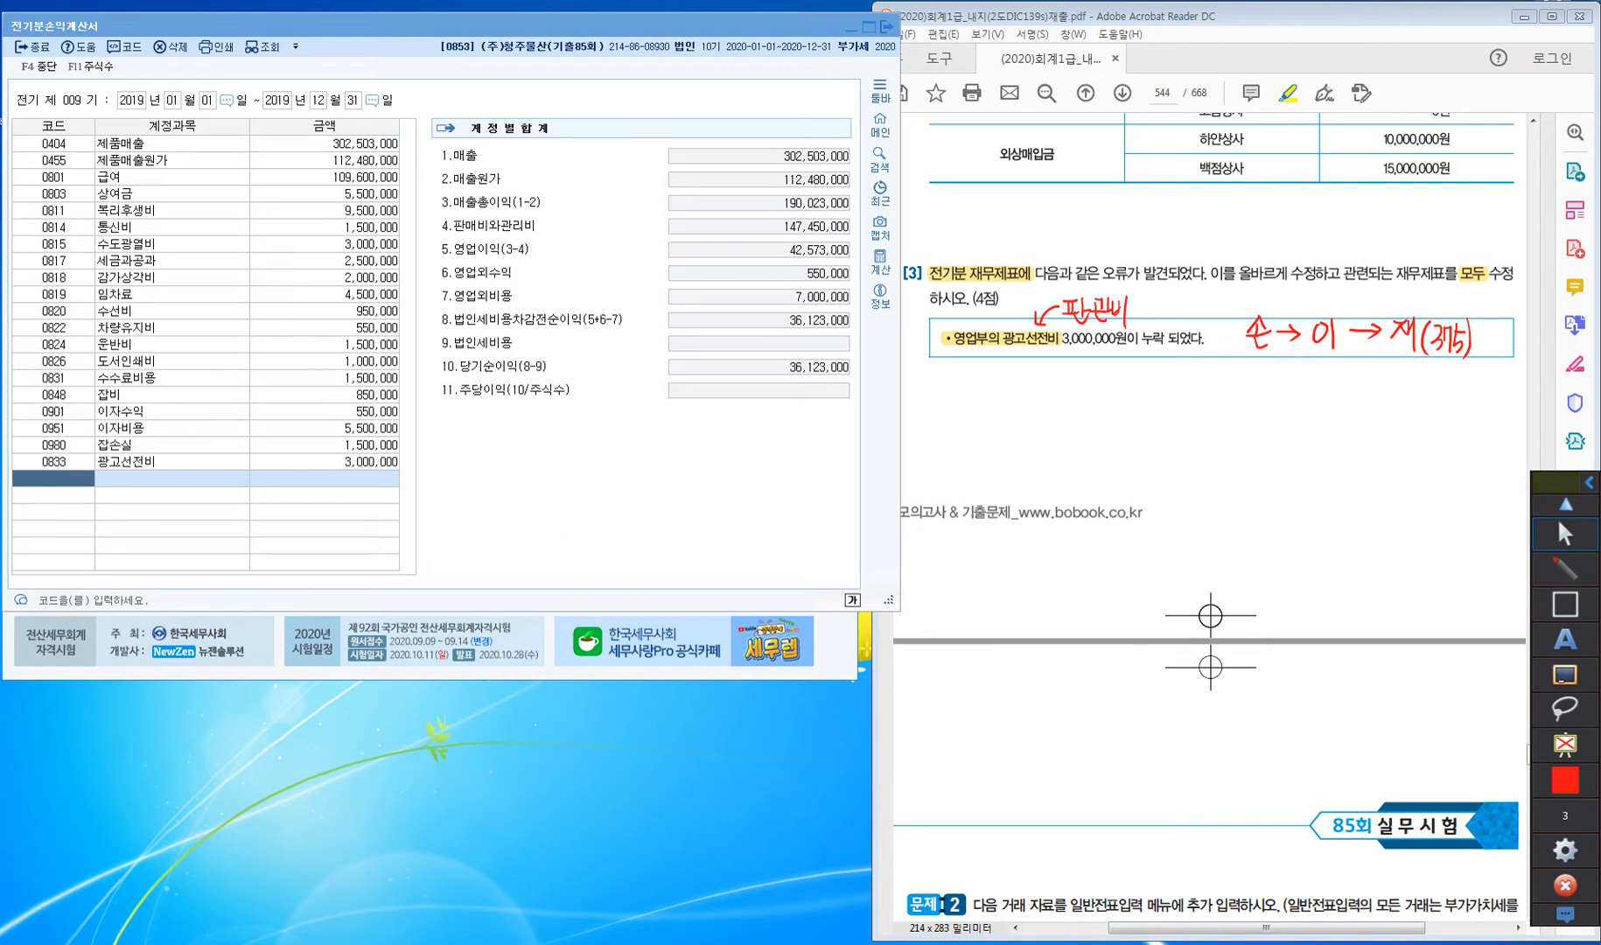
left_click_drag(949, 367, 950, 367)
mouse_move(961, 367)
left_mouse_down()
mouse_move(960, 386)
mouse_move(972, 368)
left_mouse_up()
mouse_move(980, 366)
left_mouse_down()
mouse_move(981, 389)
mouse_move(1042, 385)
left_mouse_up()
left_click_drag(1044, 369, 1089, 374)
left_click_drag(1093, 371, 1116, 375)
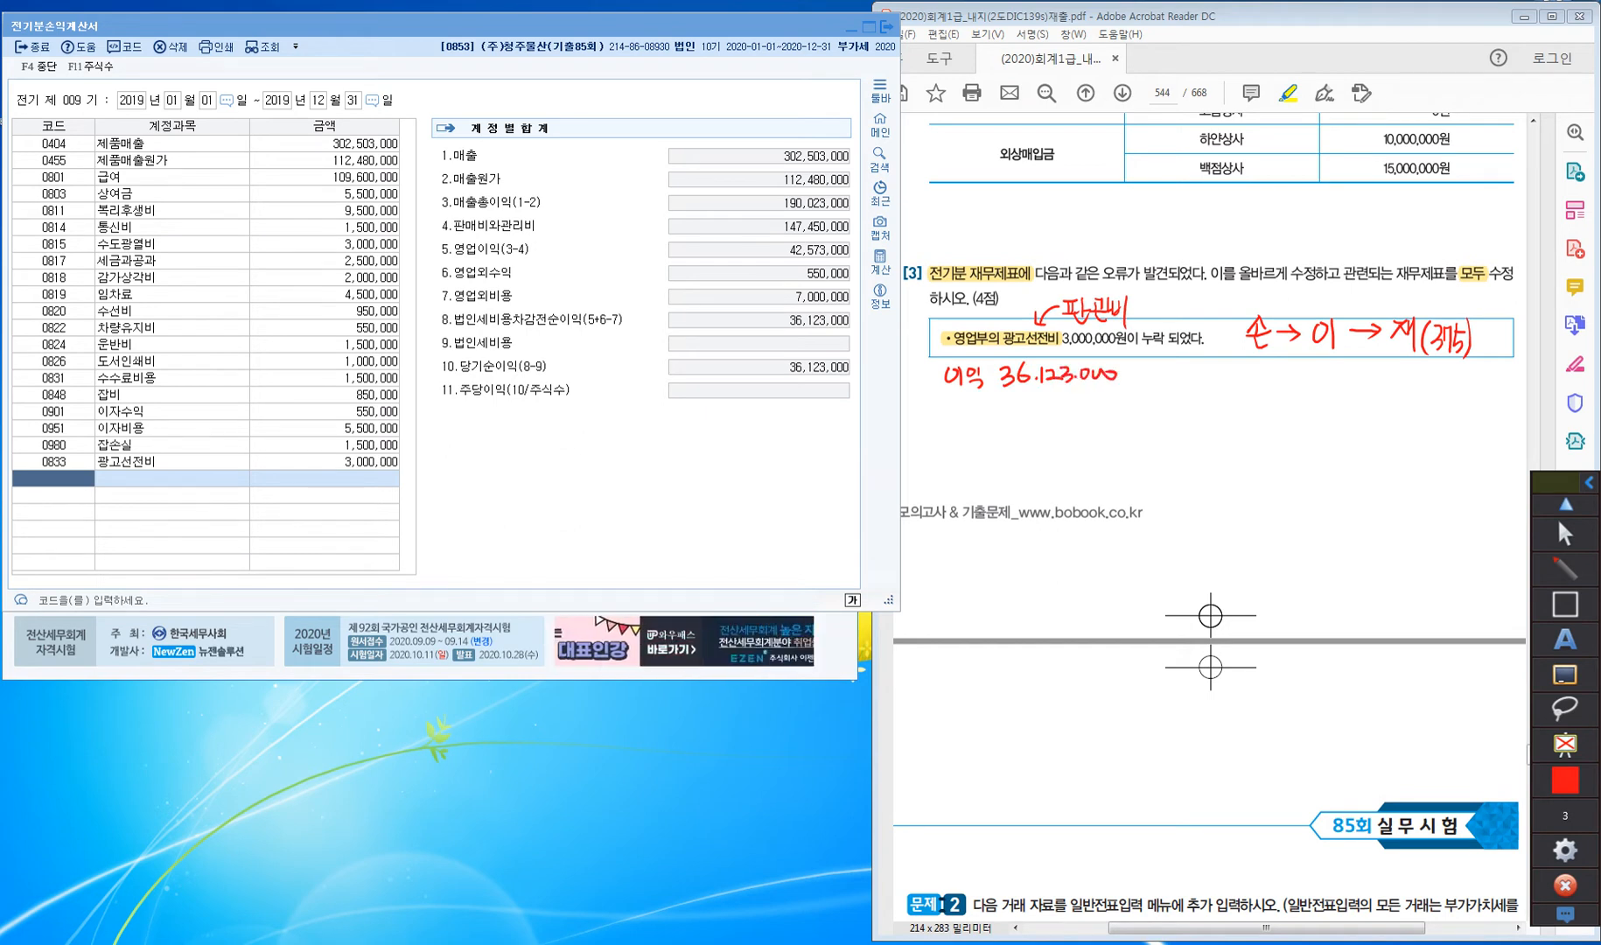
Leave drawing mode and load 당기순이익 from the prior-period income statement into 전기분잉여금처분계산서 in KcLep
left_click(1564, 675)
left_click(1565, 534)
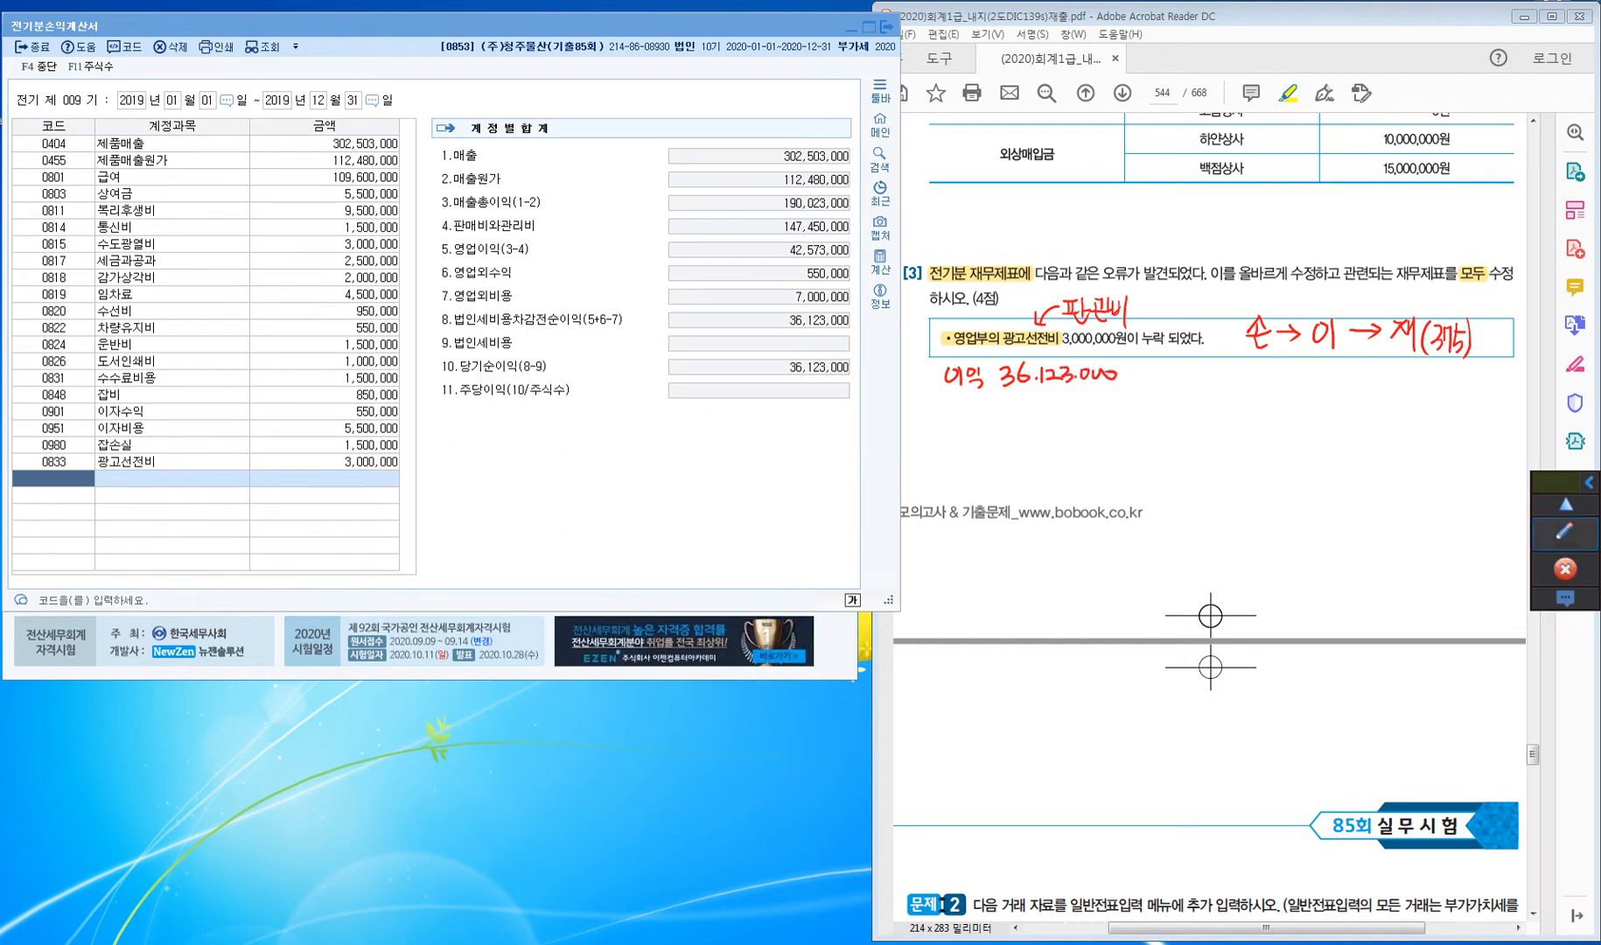
left_click(31, 46)
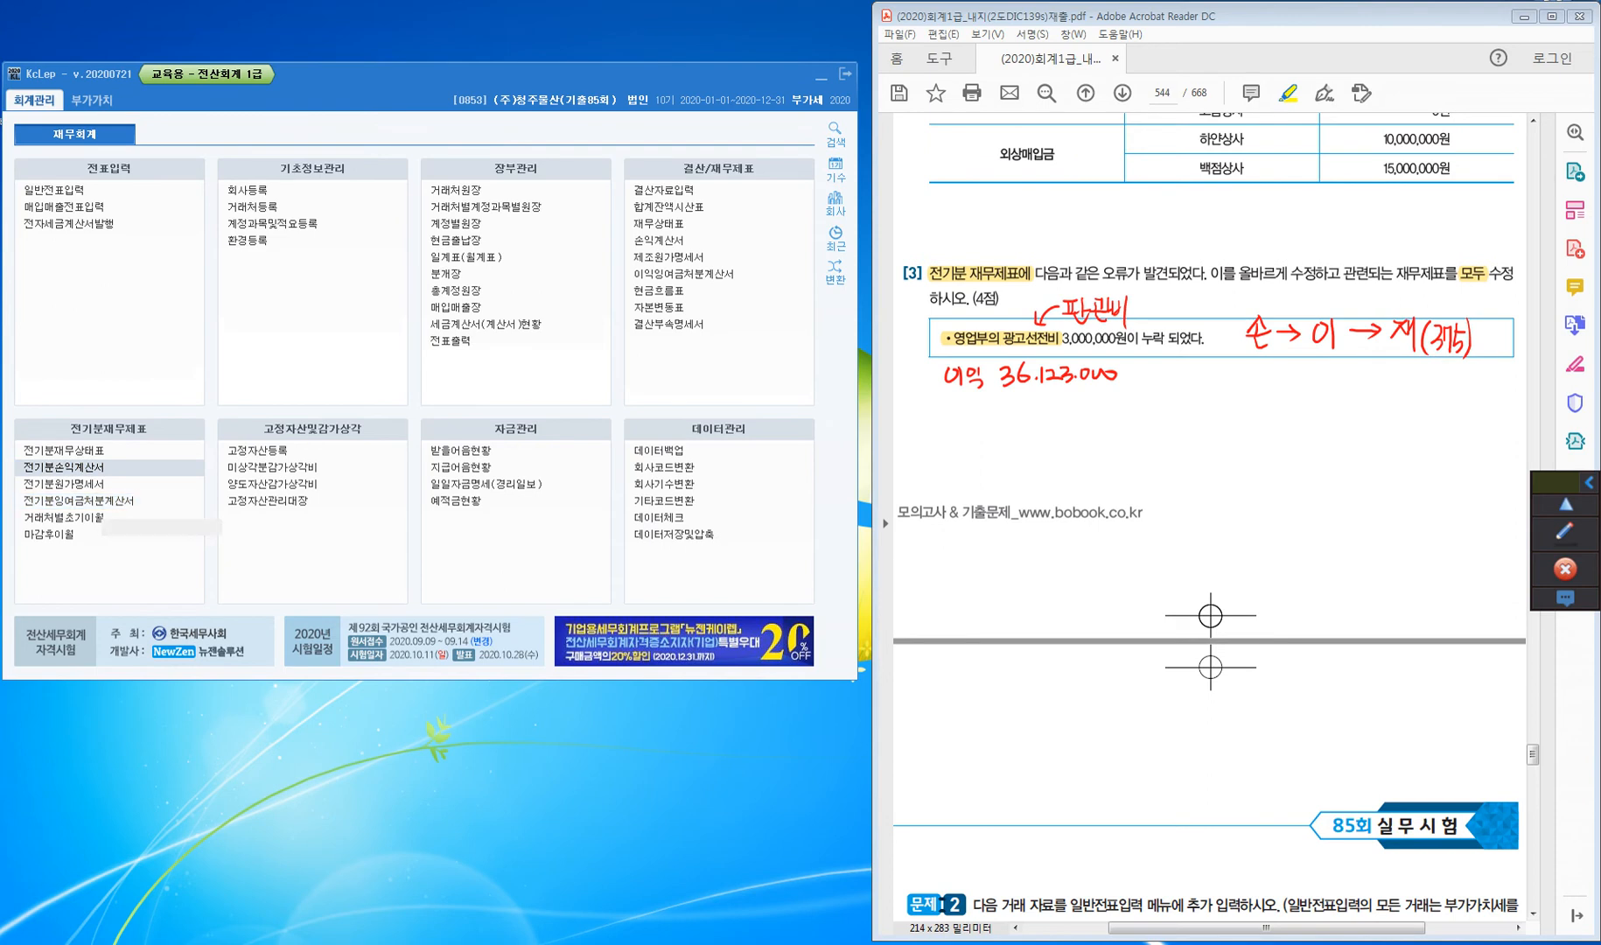
left_click(78, 500)
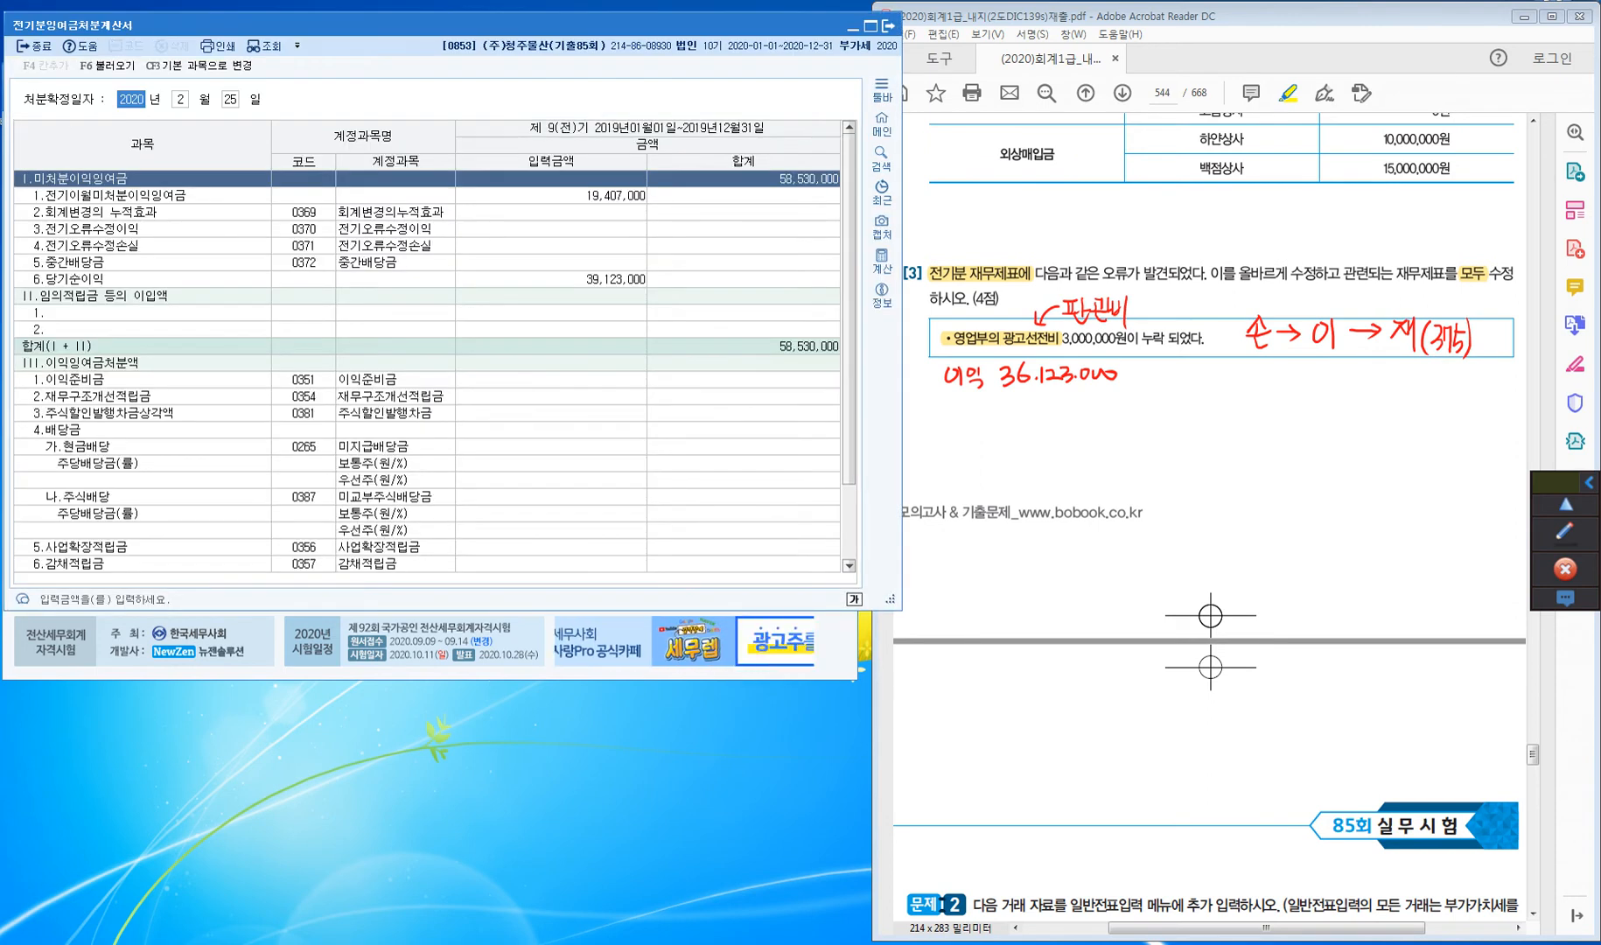
left_click(131, 279)
left_click(551, 279)
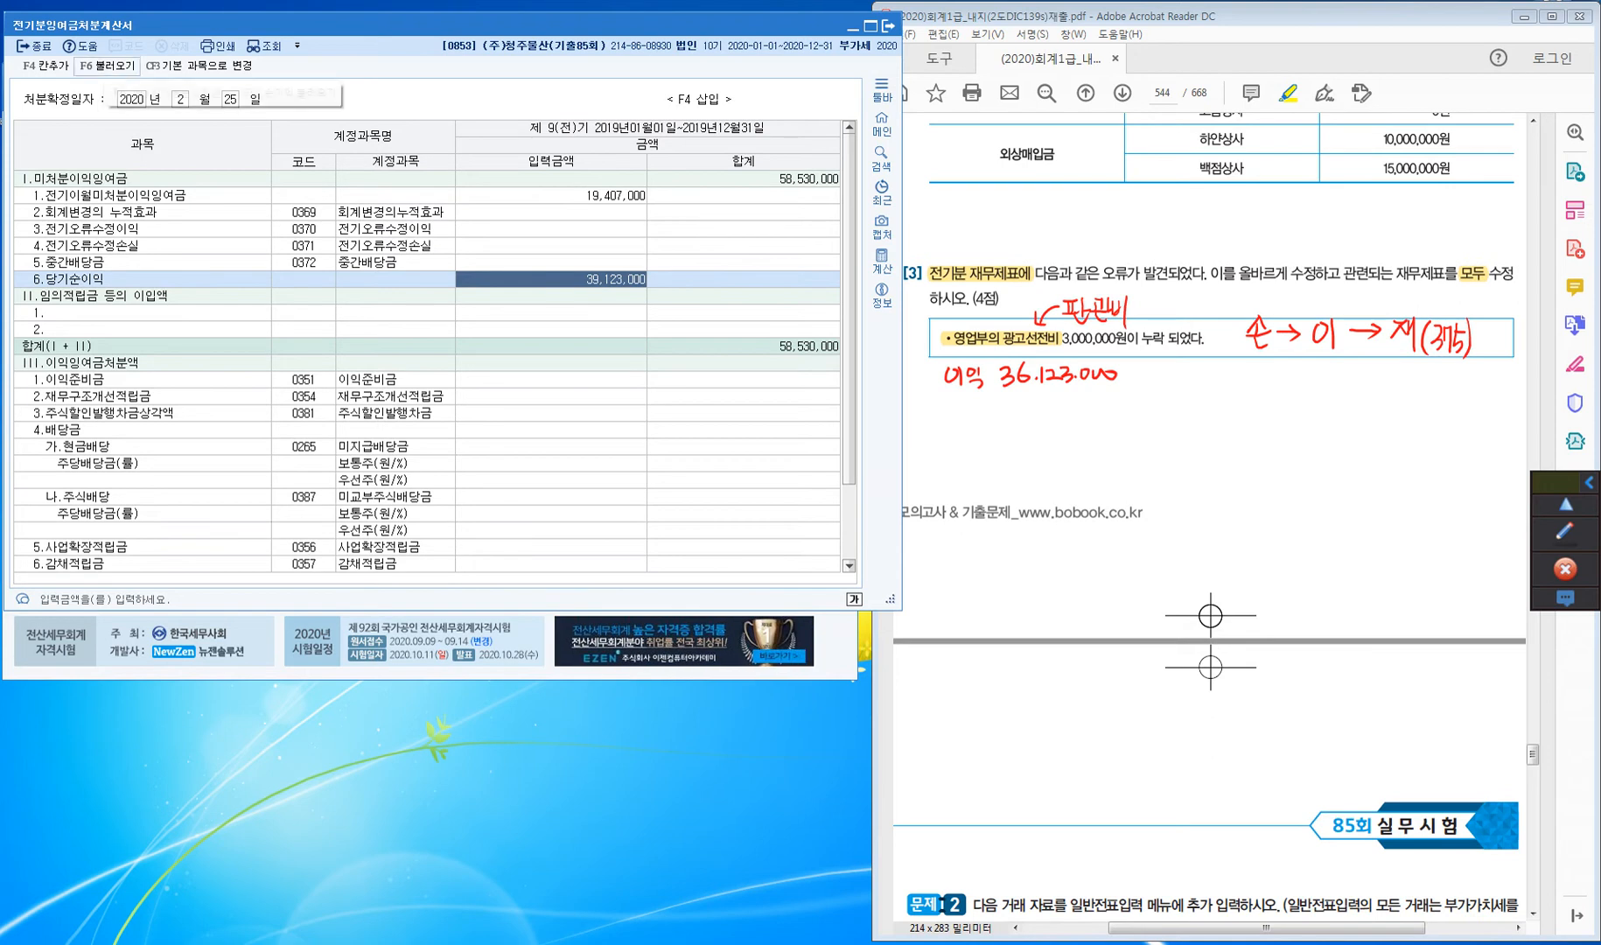
left_click(106, 66)
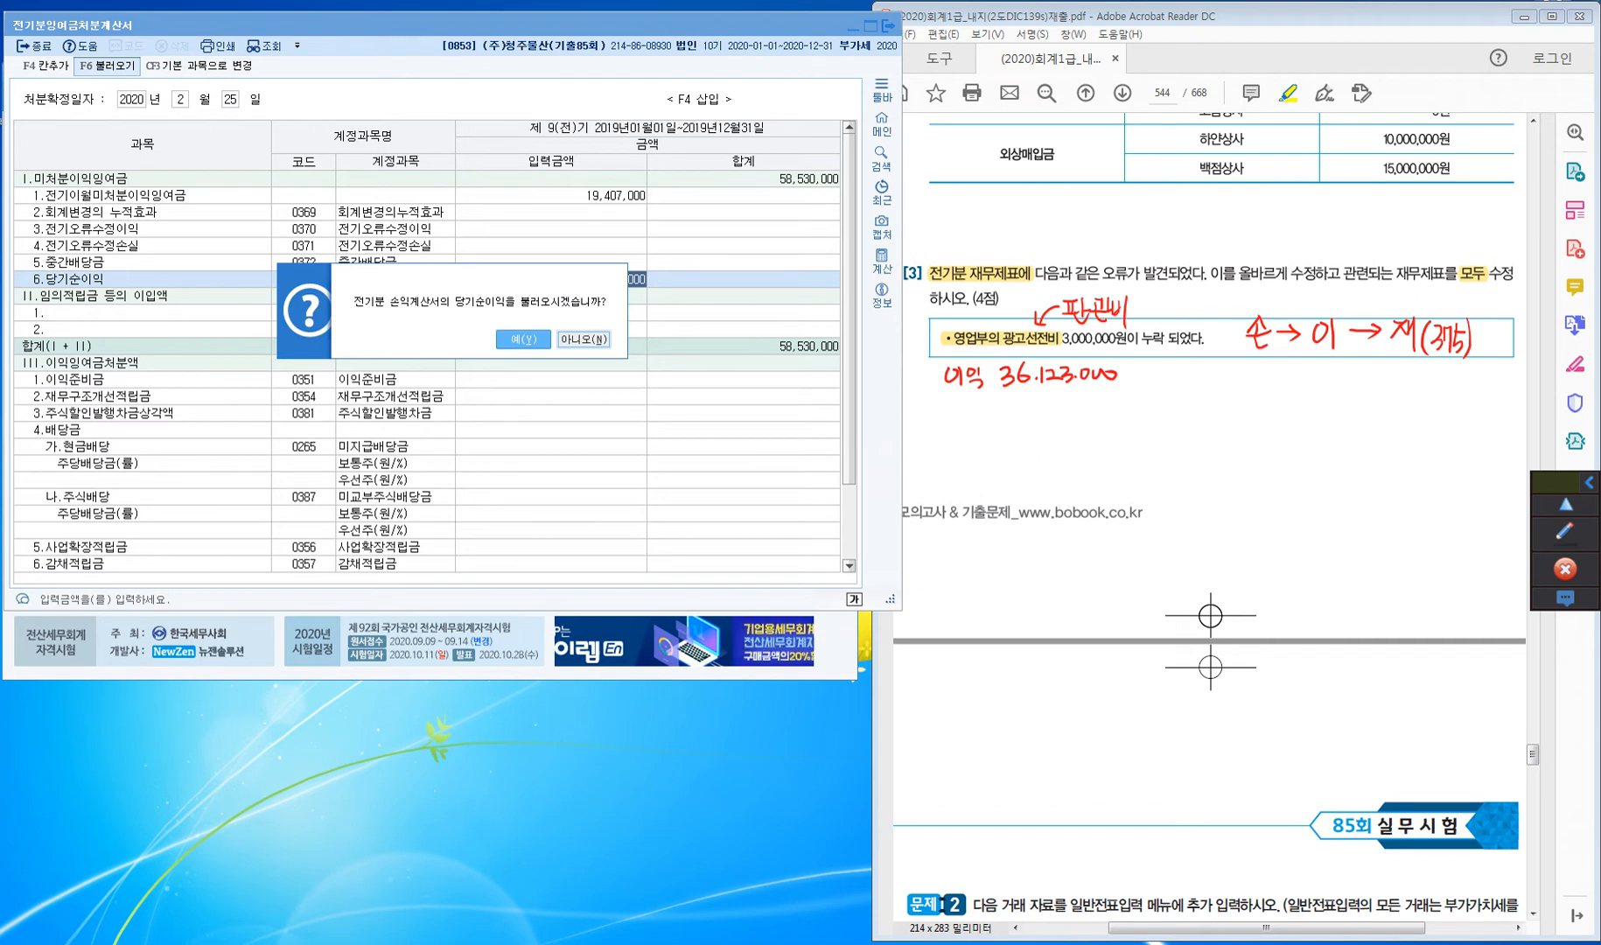
left_click(523, 339)
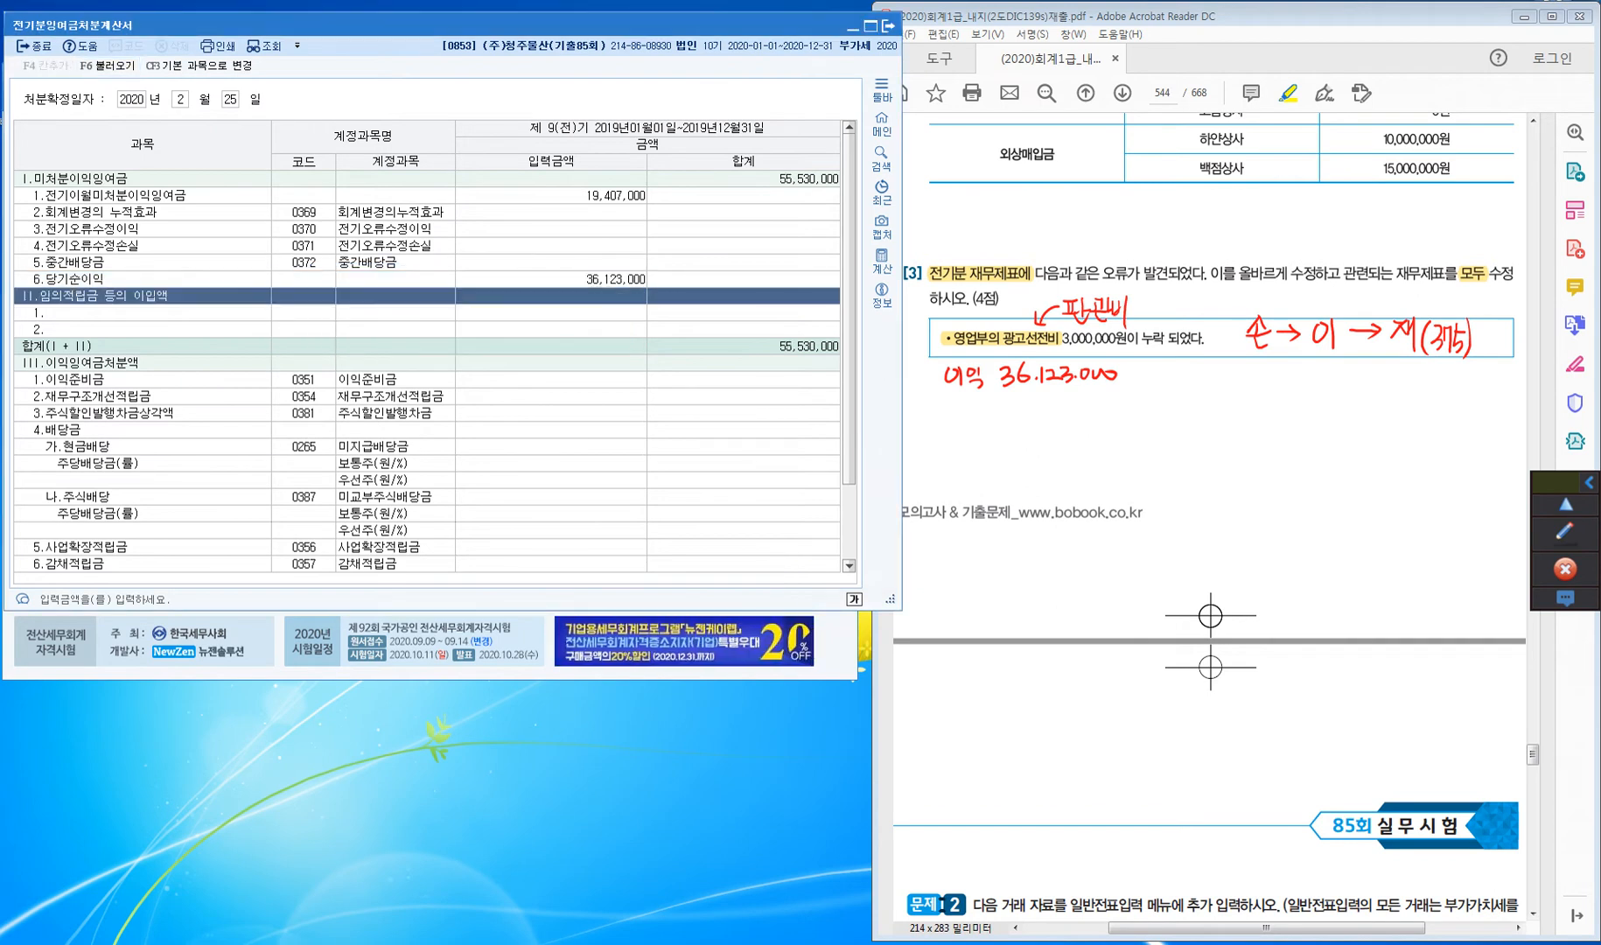
left_click(551, 280)
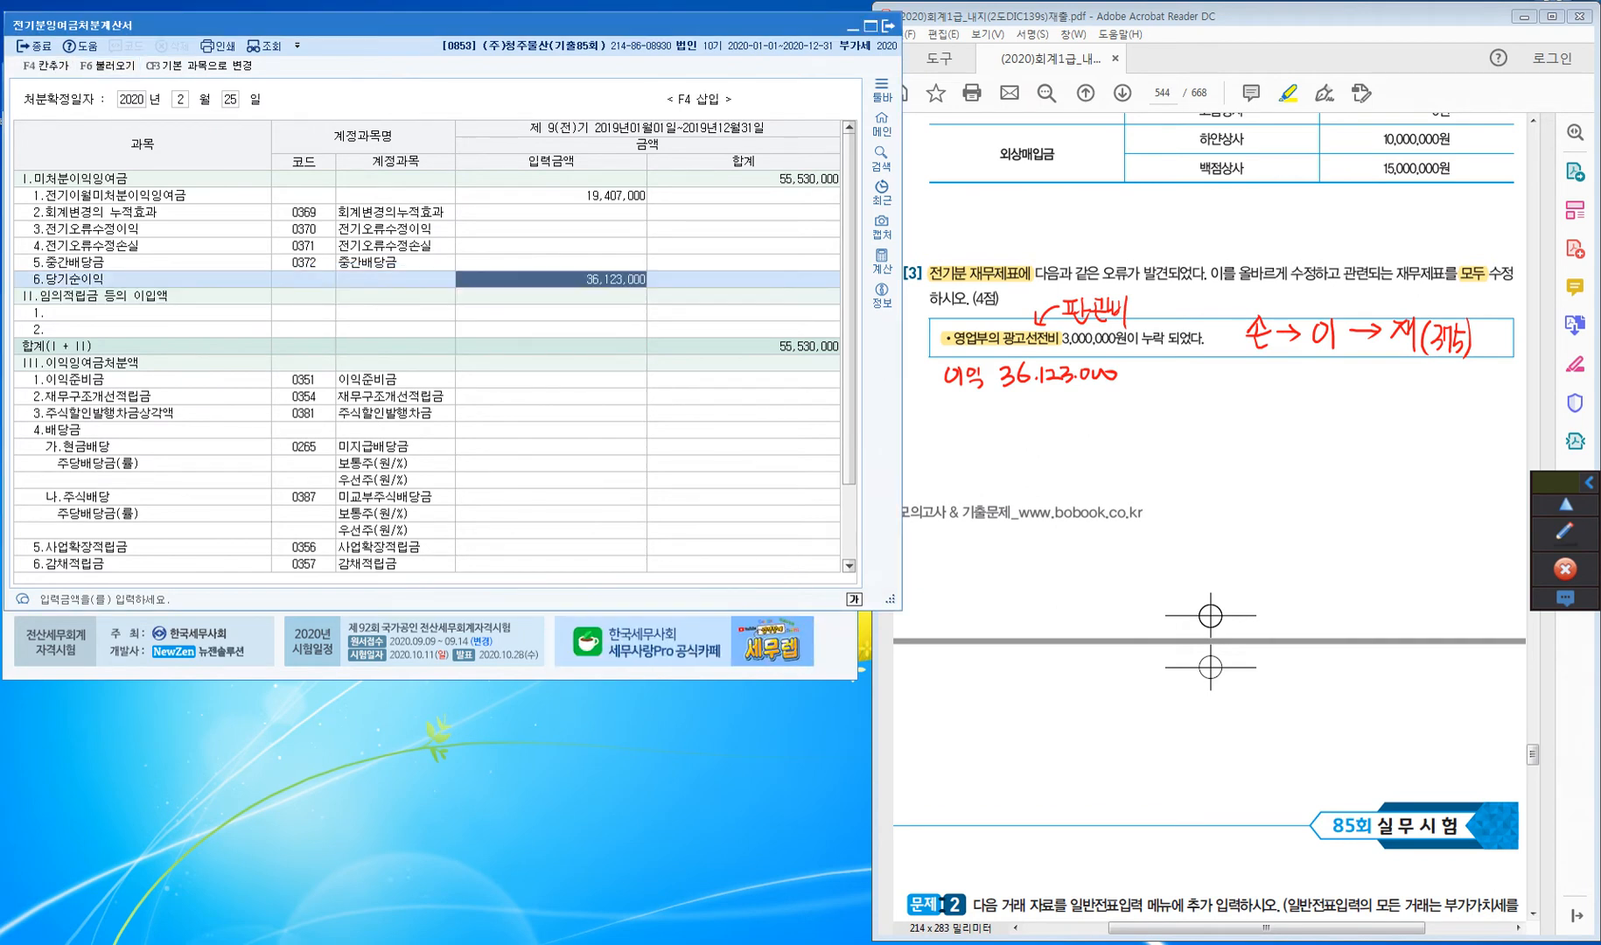
left_click(744, 178)
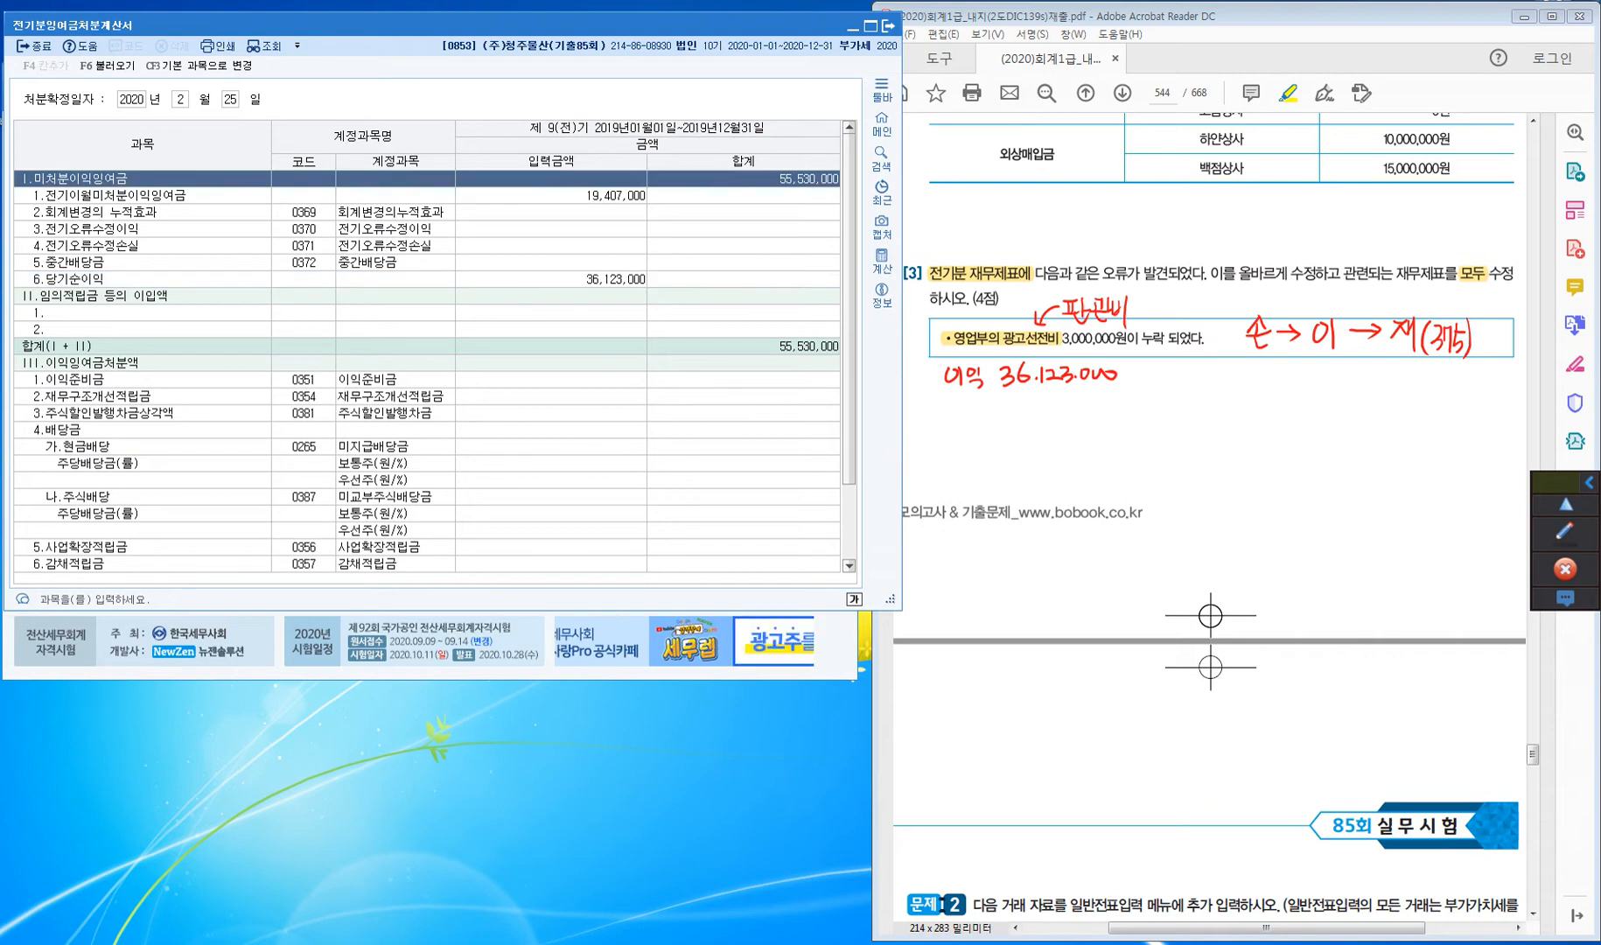
Handwrite 미처 55,530,000 in red below the 이익 note of question [3] and leave drawing mode
left_click(1565, 531)
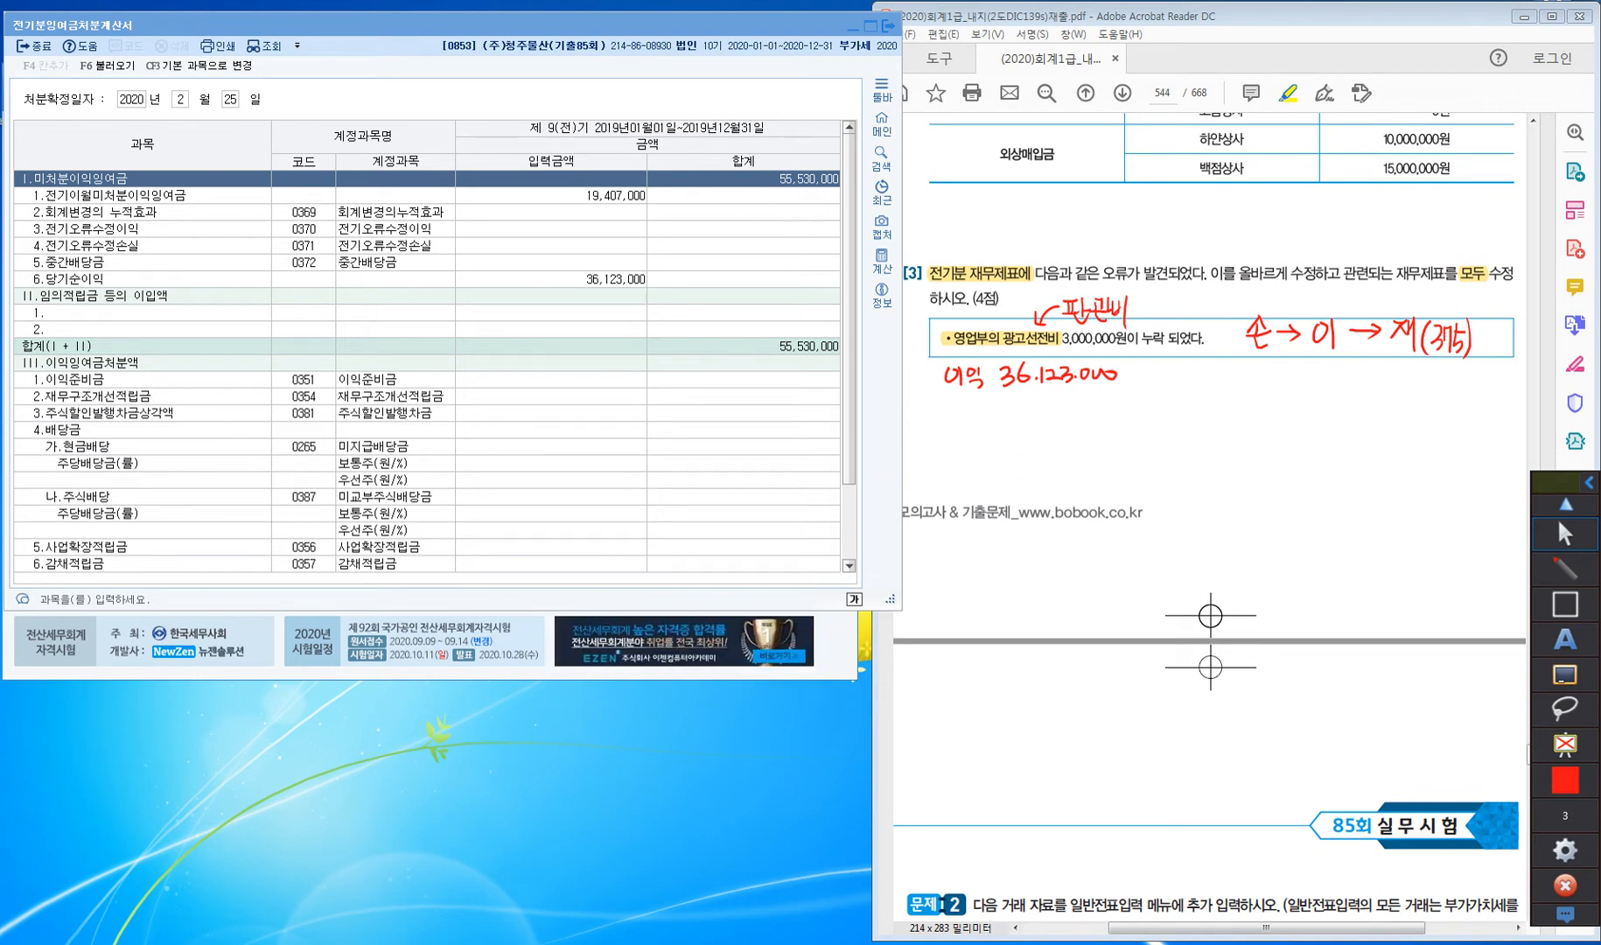
left_click(1564, 568)
left_click_drag(952, 402, 967, 418)
mouse_move(951, 404)
left_mouse_down()
mouse_move(970, 425)
mouse_move(1024, 413)
mouse_move(1012, 425)
left_mouse_up()
mouse_move(1014, 403)
left_mouse_down()
mouse_move(1034, 428)
mouse_move(1046, 401)
left_mouse_up()
left_click_drag(1049, 415, 1049, 421)
left_click_drag(1053, 404, 1069, 424)
left_click_drag(1082, 405, 1101, 407)
left_click_drag(1118, 406, 1128, 407)
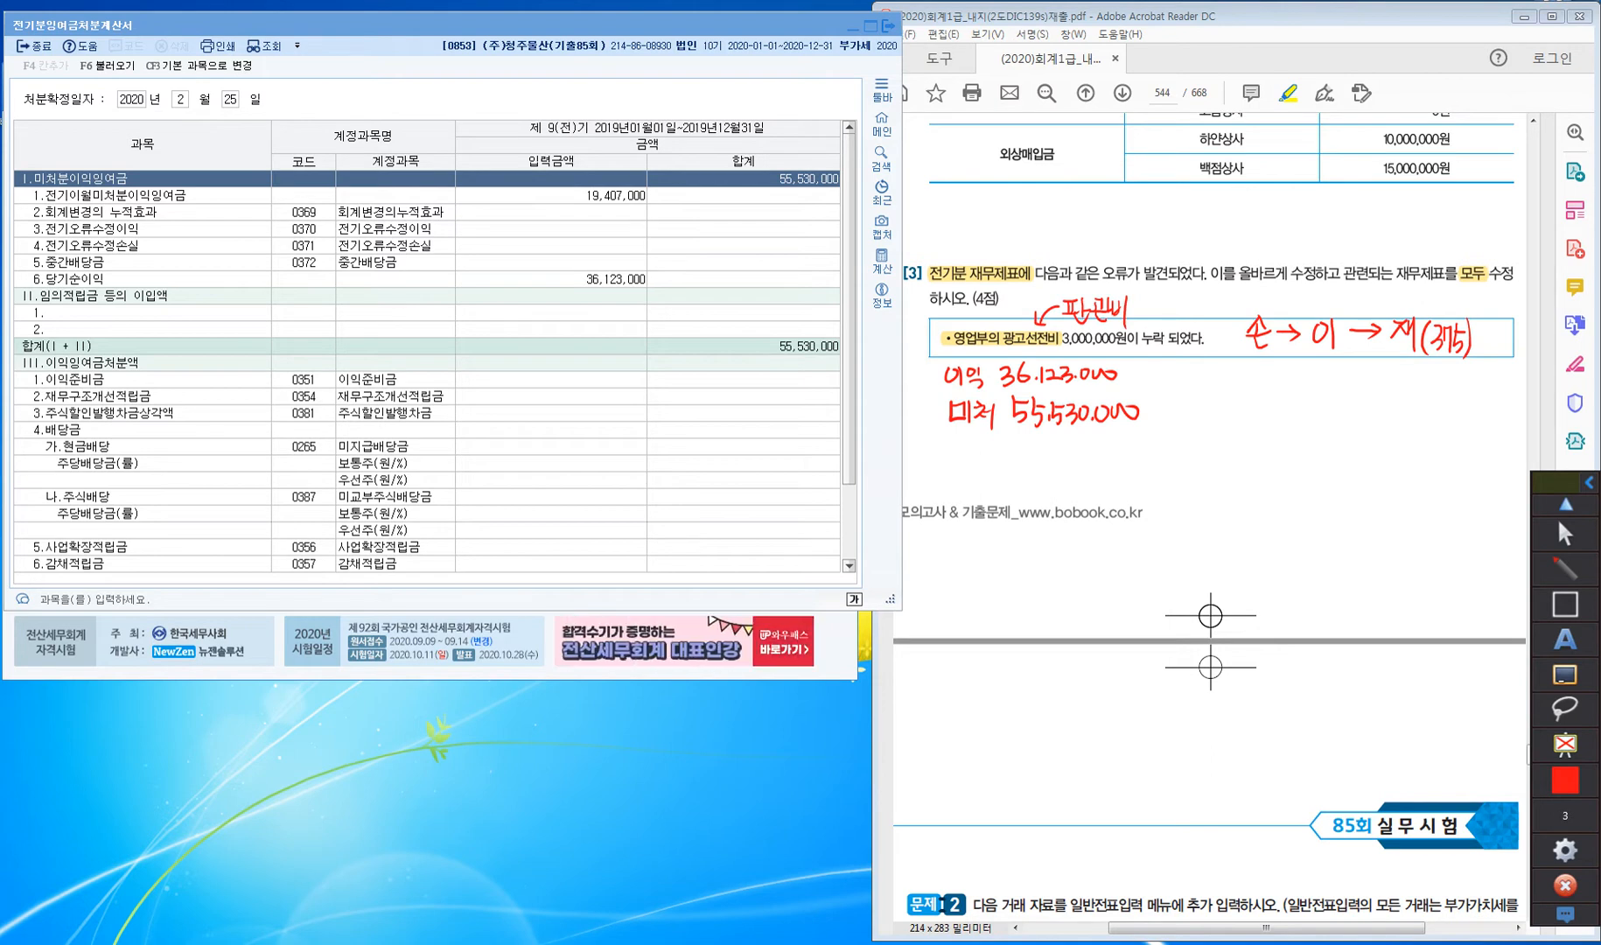
key("ctrl")
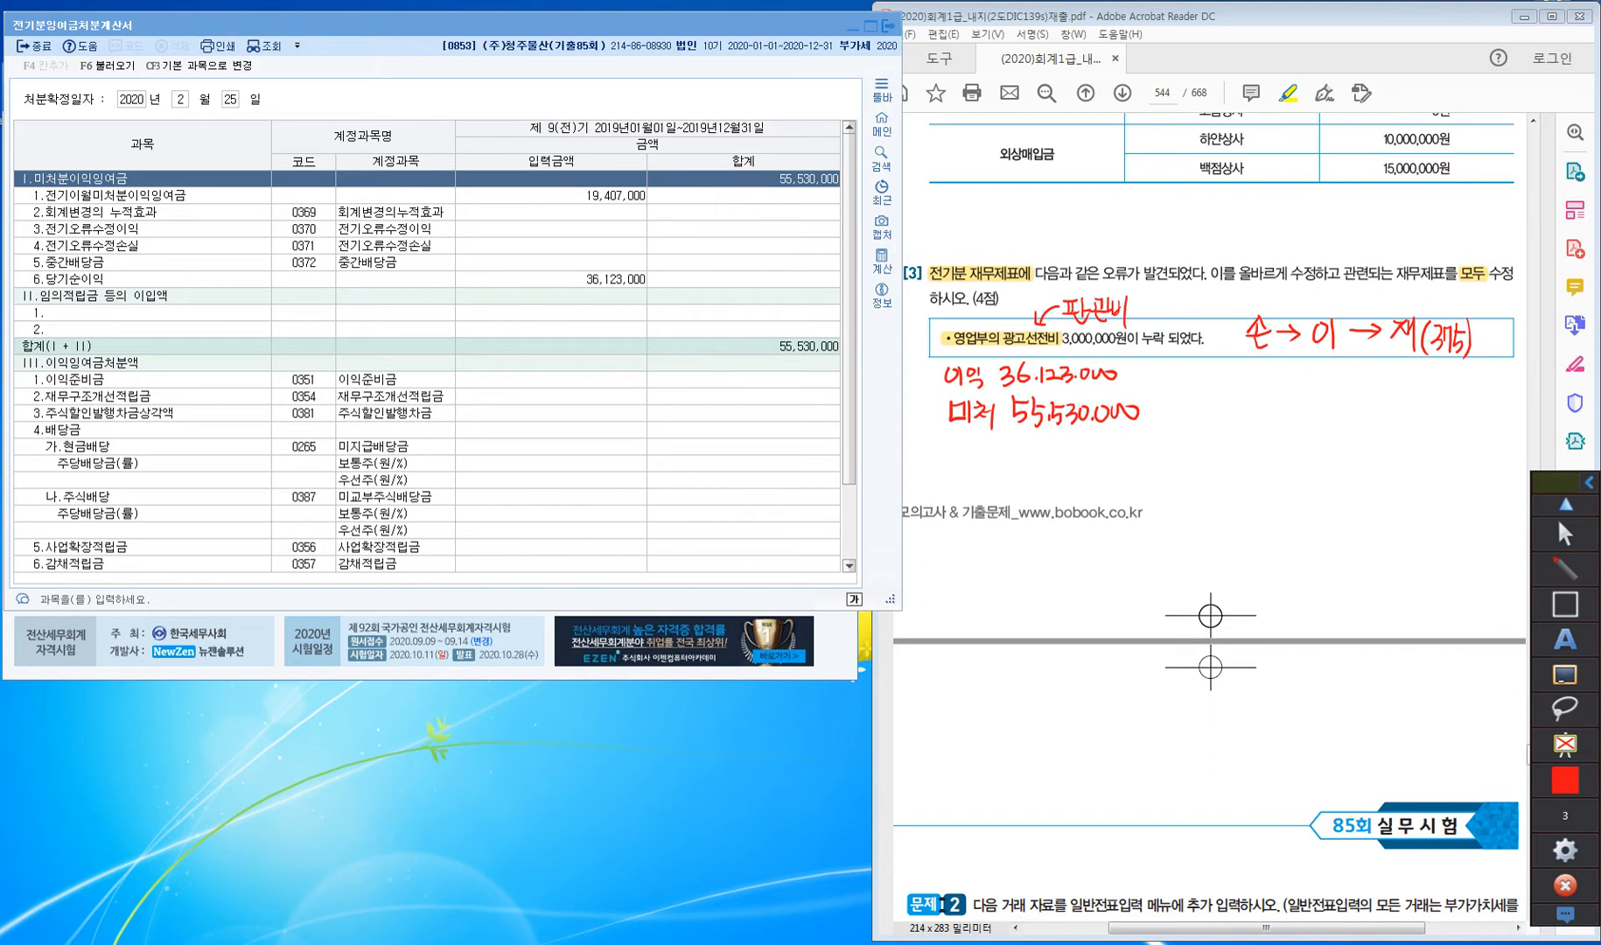
left_click(1565, 534)
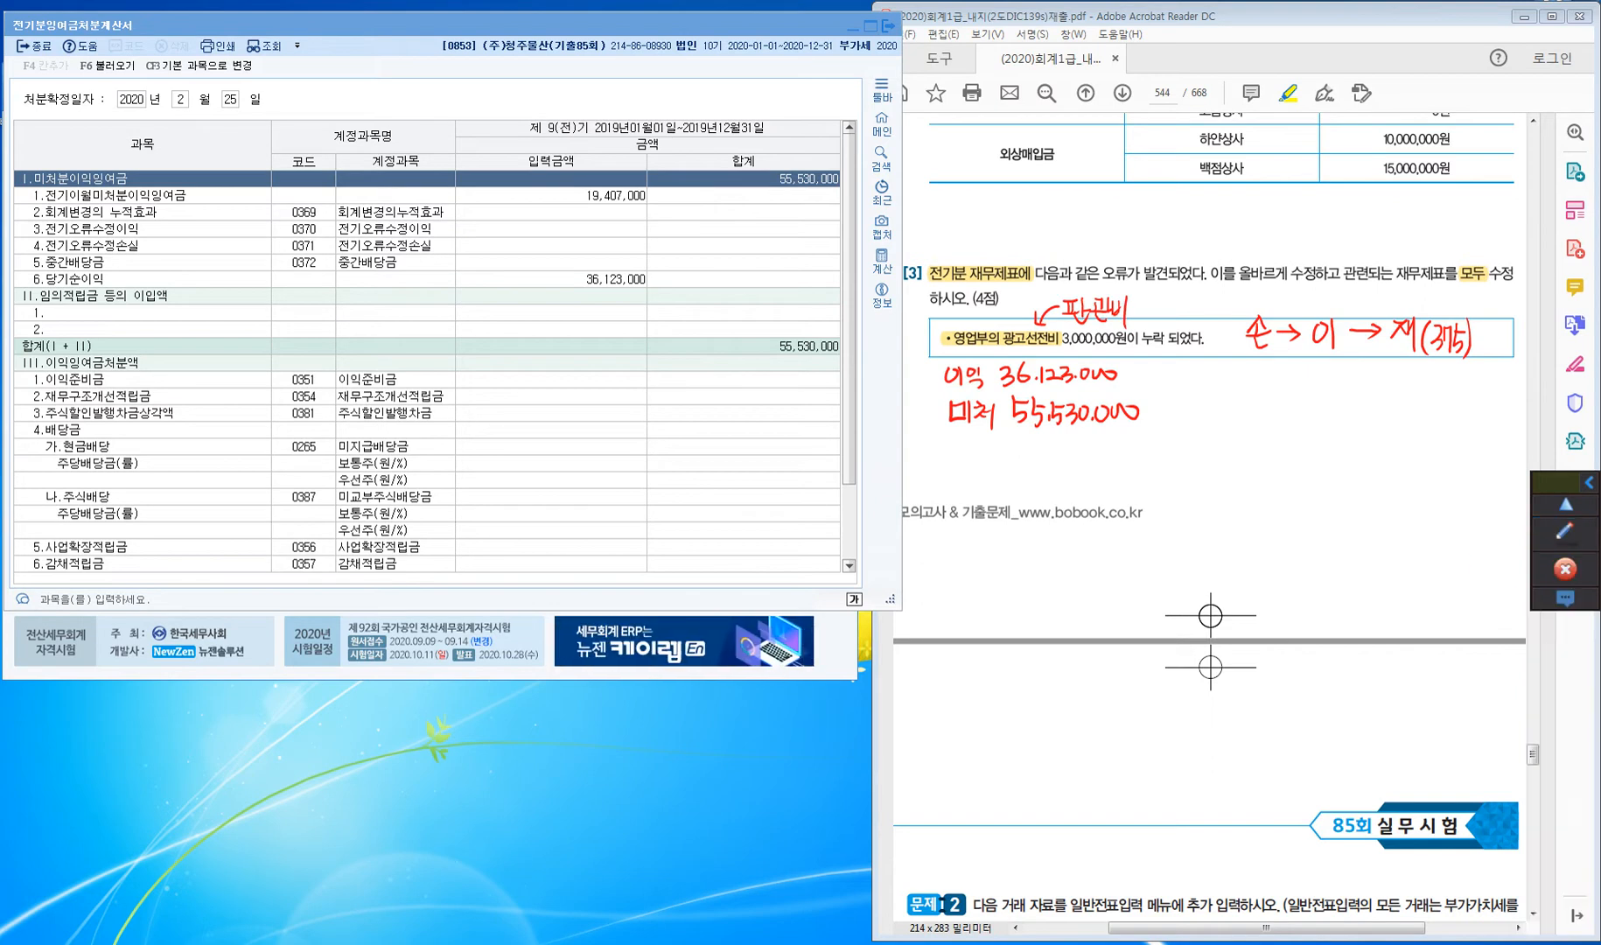
Set account 0375 이월이익잉여금 to 55,530,000 in 전기분재무상태표 and close the statement
left_click(33, 46)
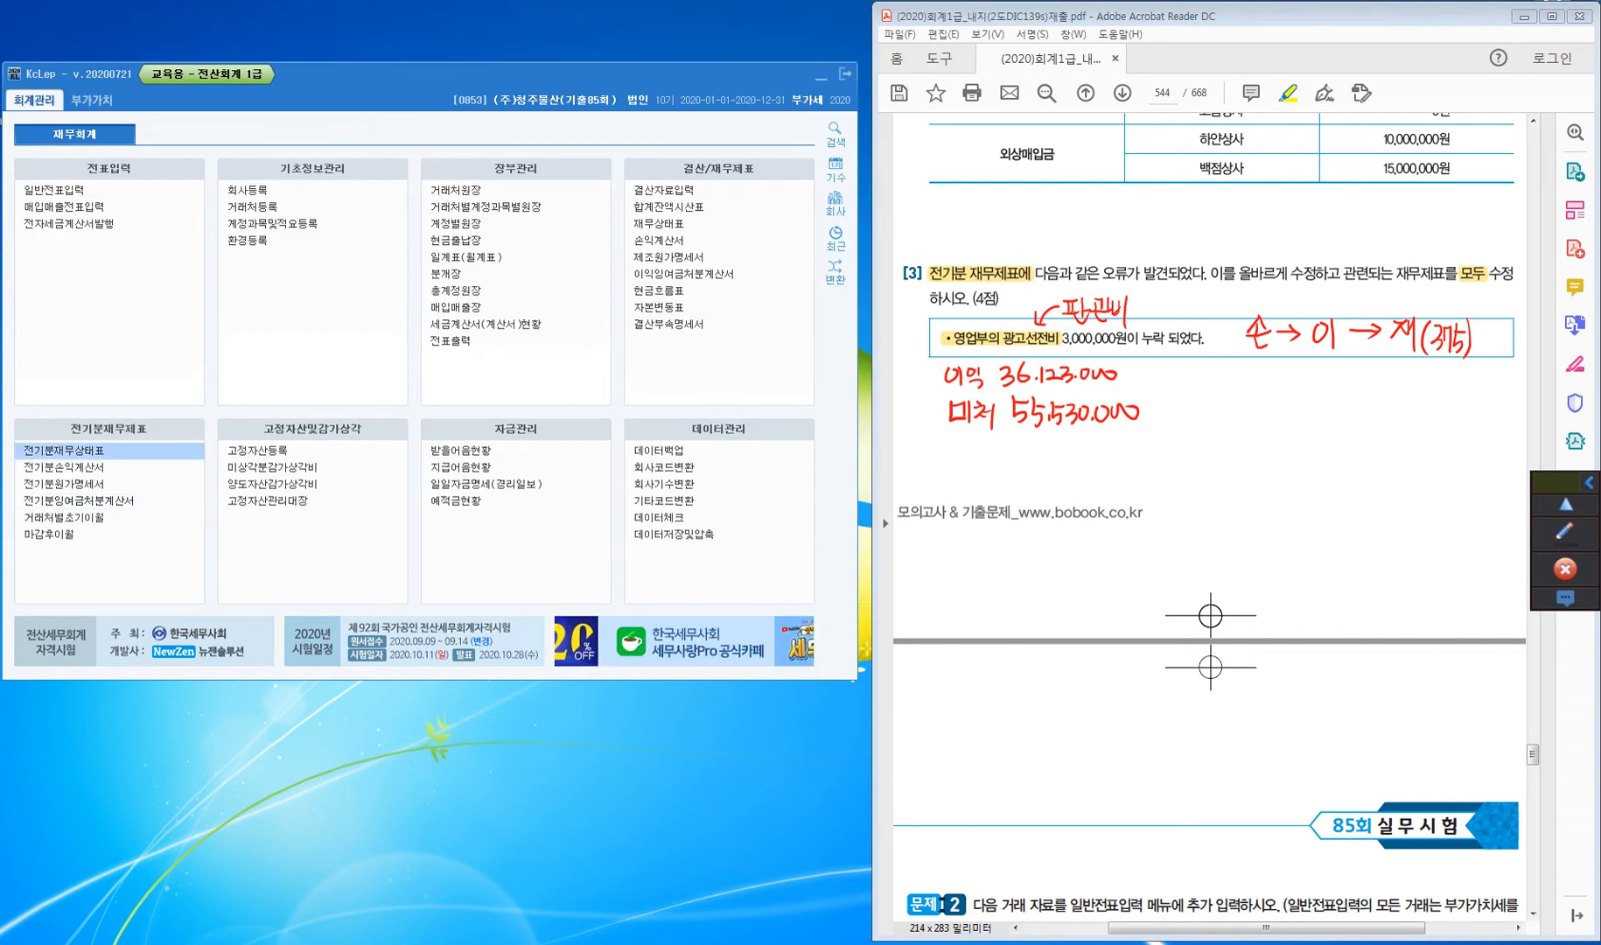
left_click(88, 453)
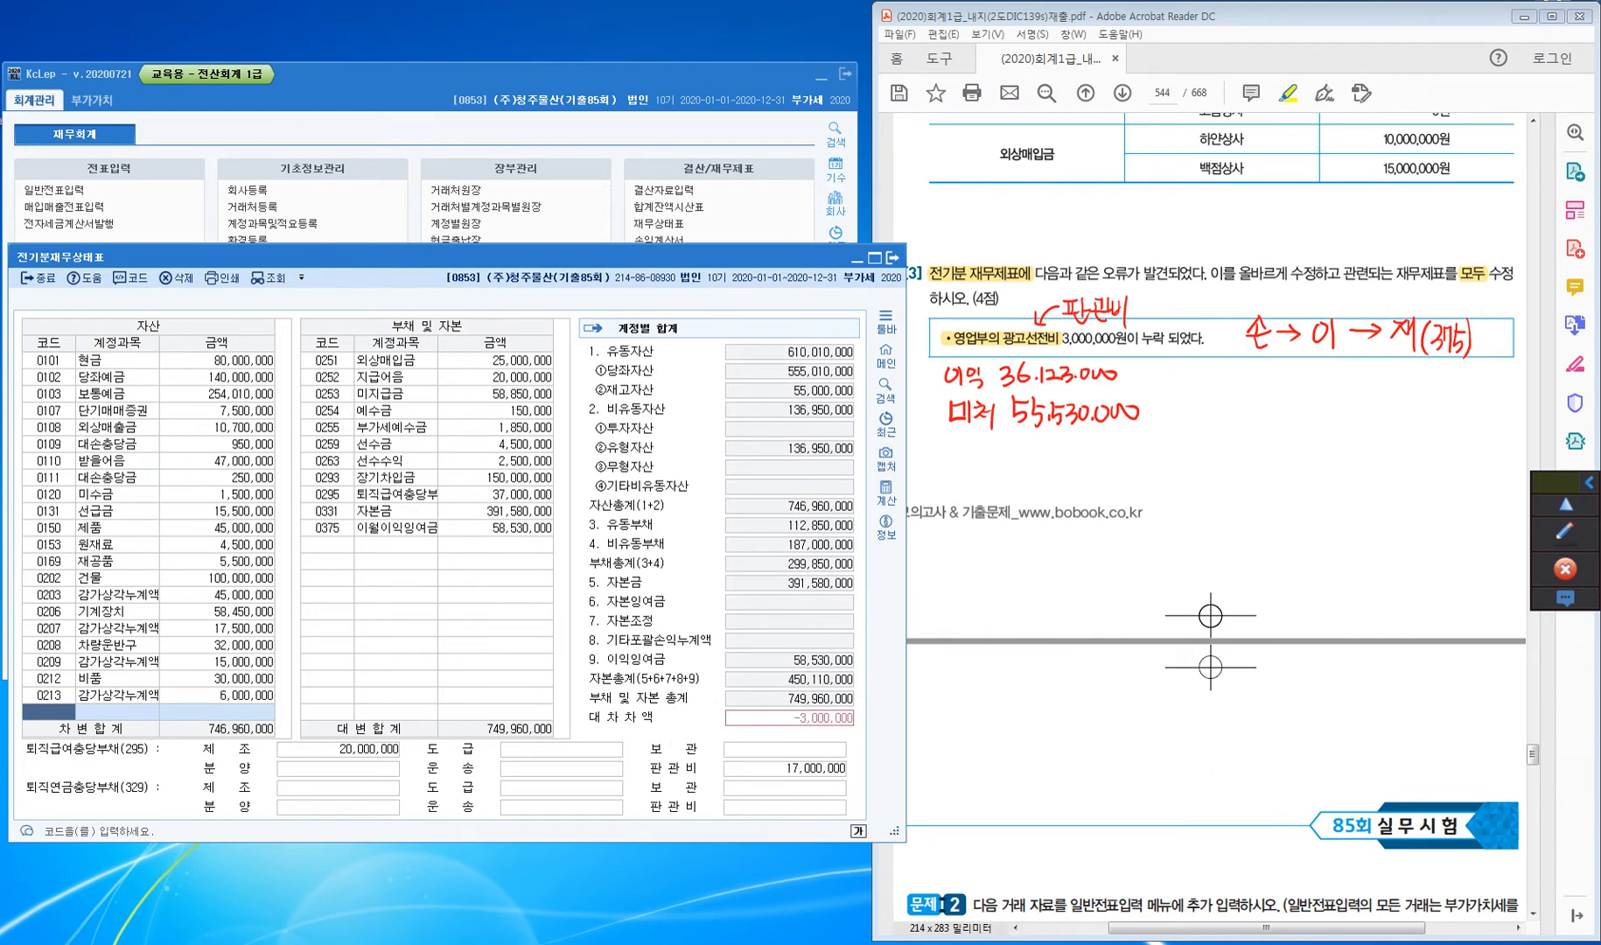
left_click(327, 528)
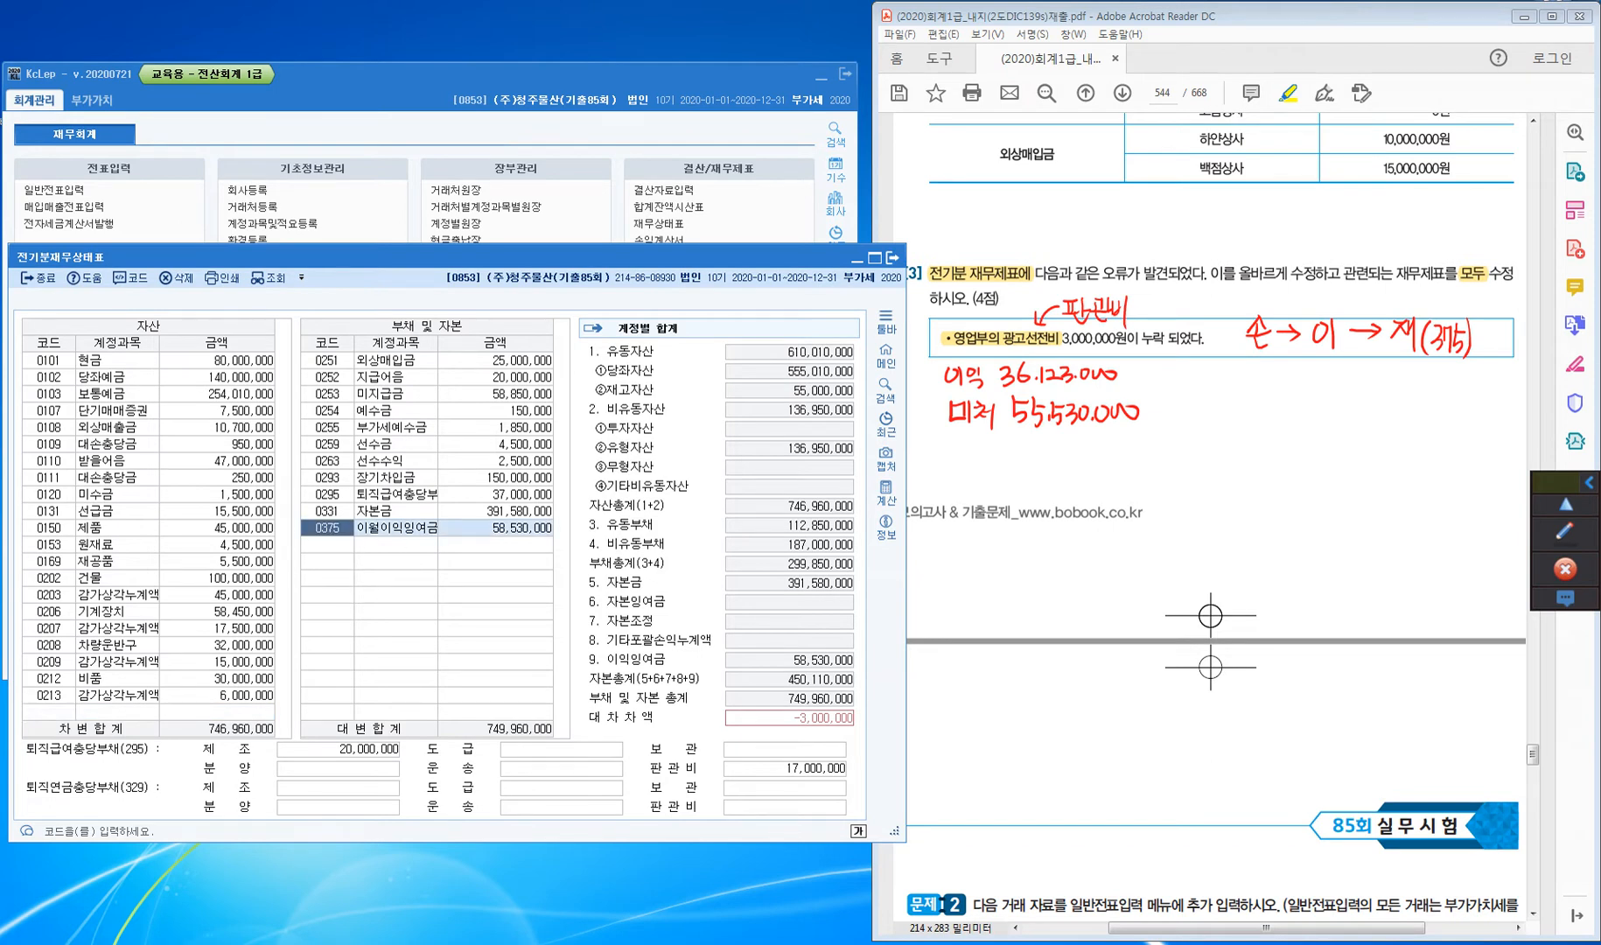
key("Down")
left_click(495, 527)
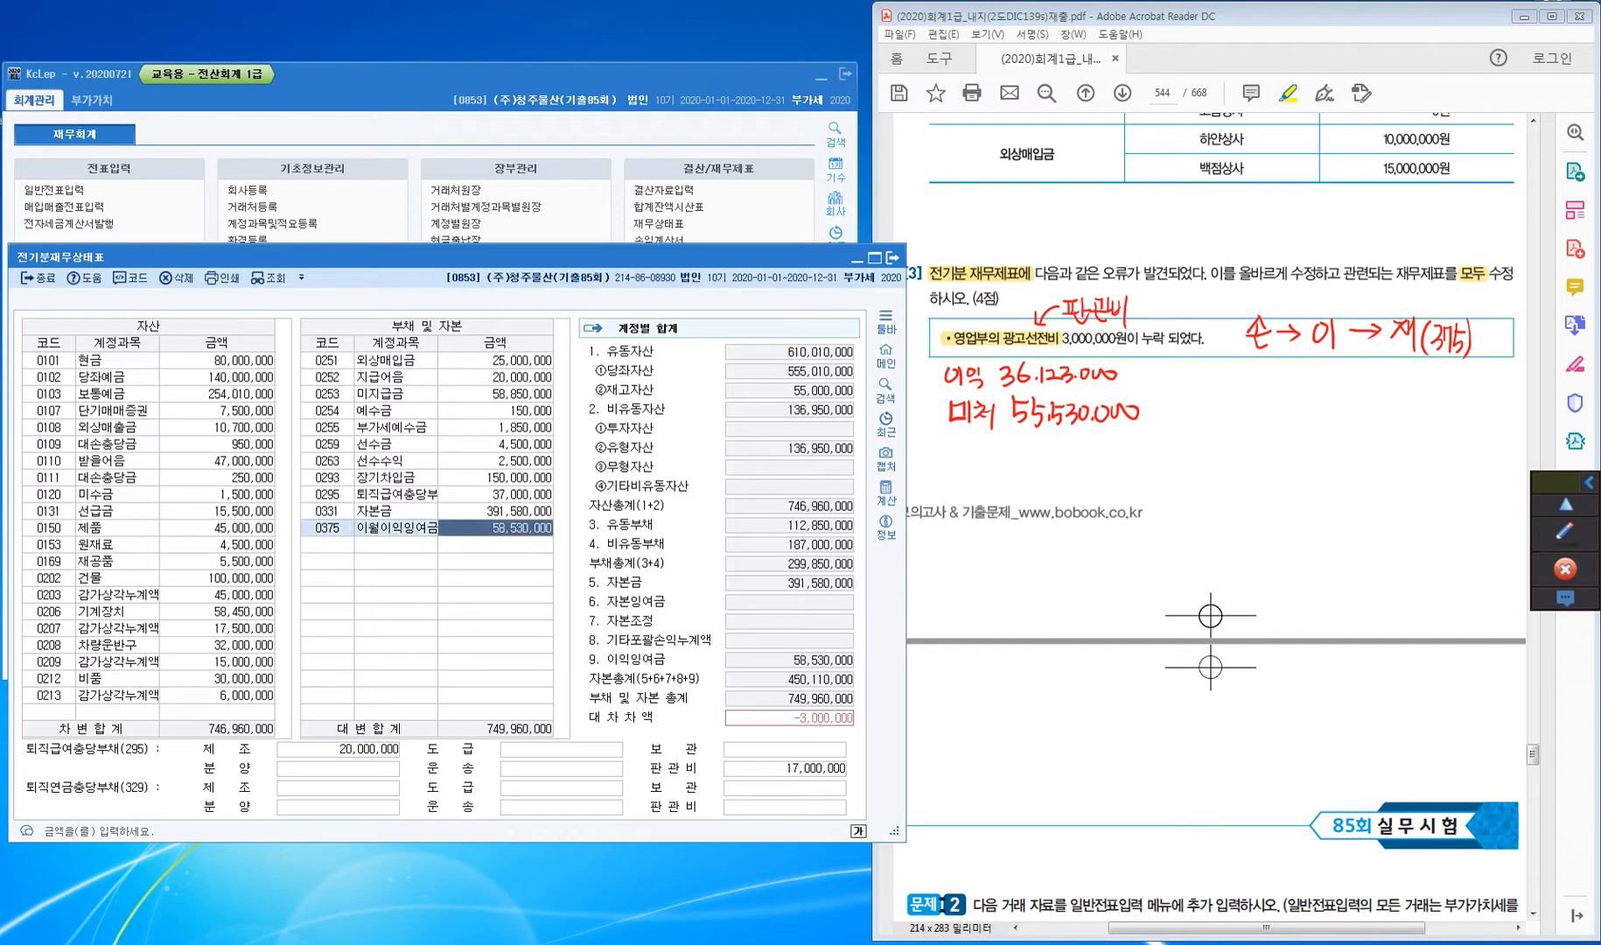
type("55,530,000")
key("Return")
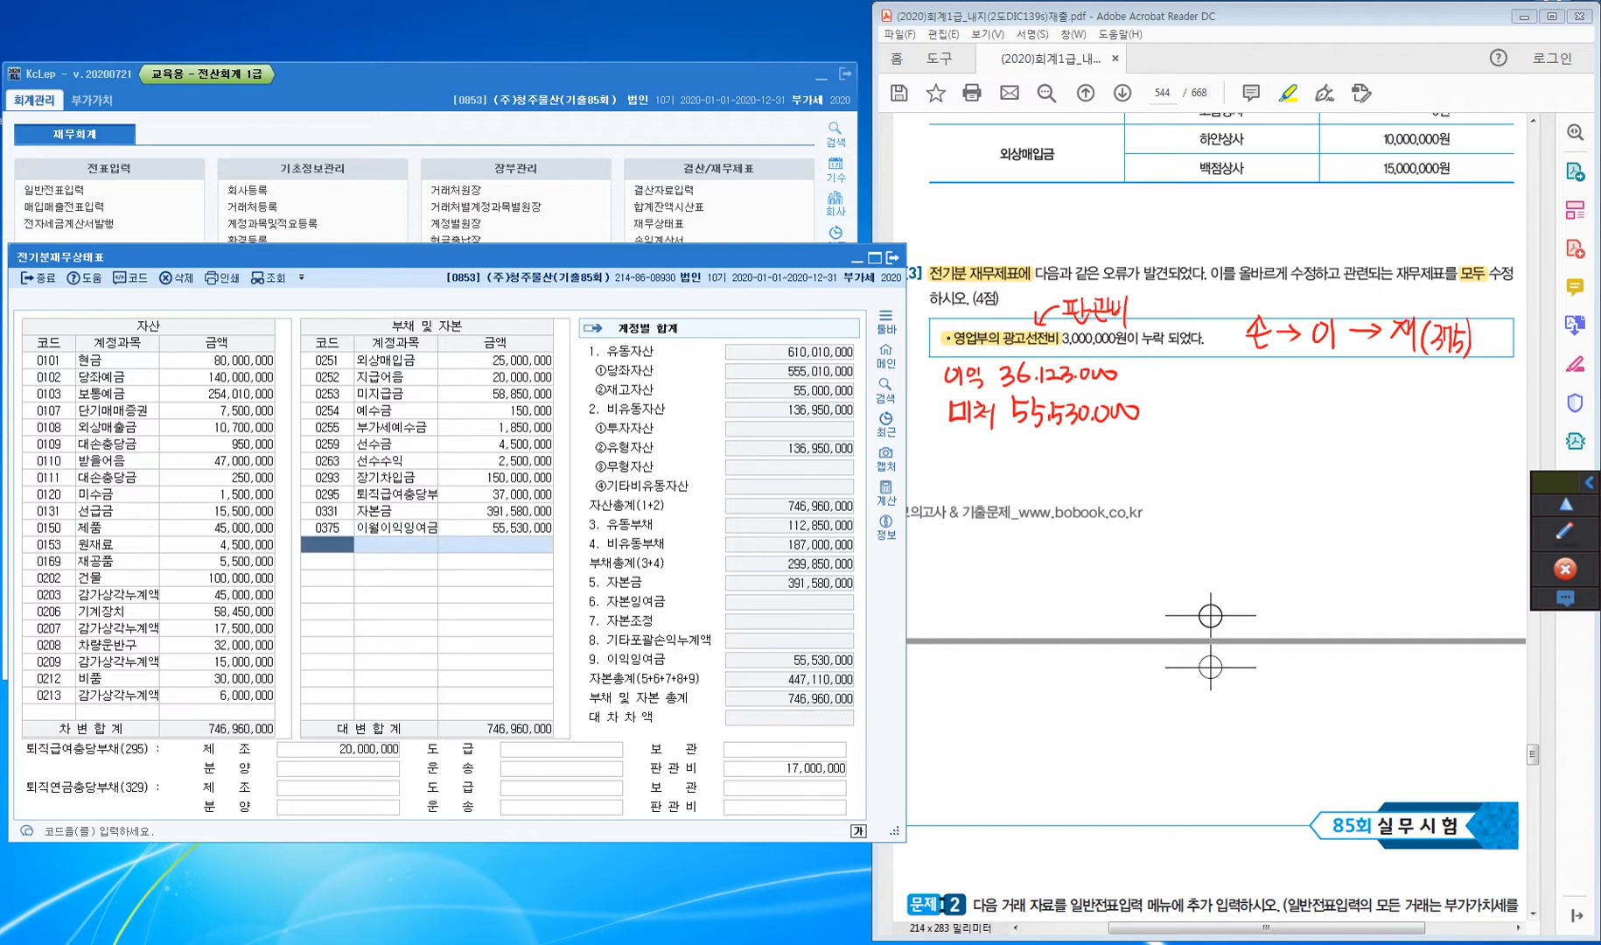
mouse_move(1037, 871)
left_click(39, 277)
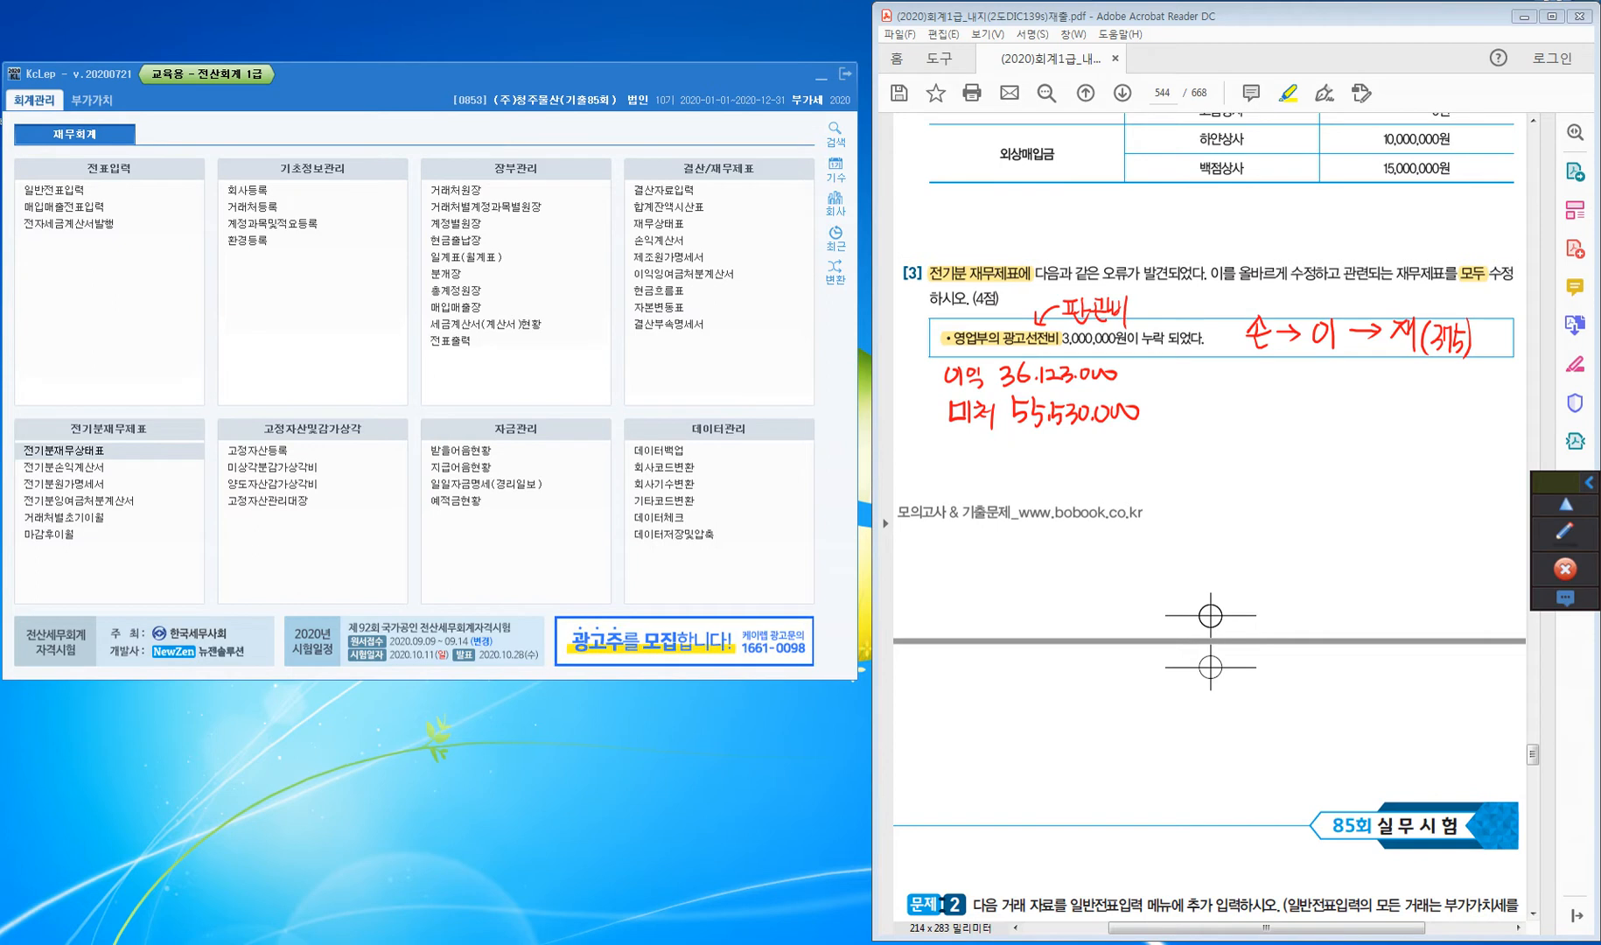
Erase all handwritten notes around question [3] and leave drawing mode
left_click(1565, 531)
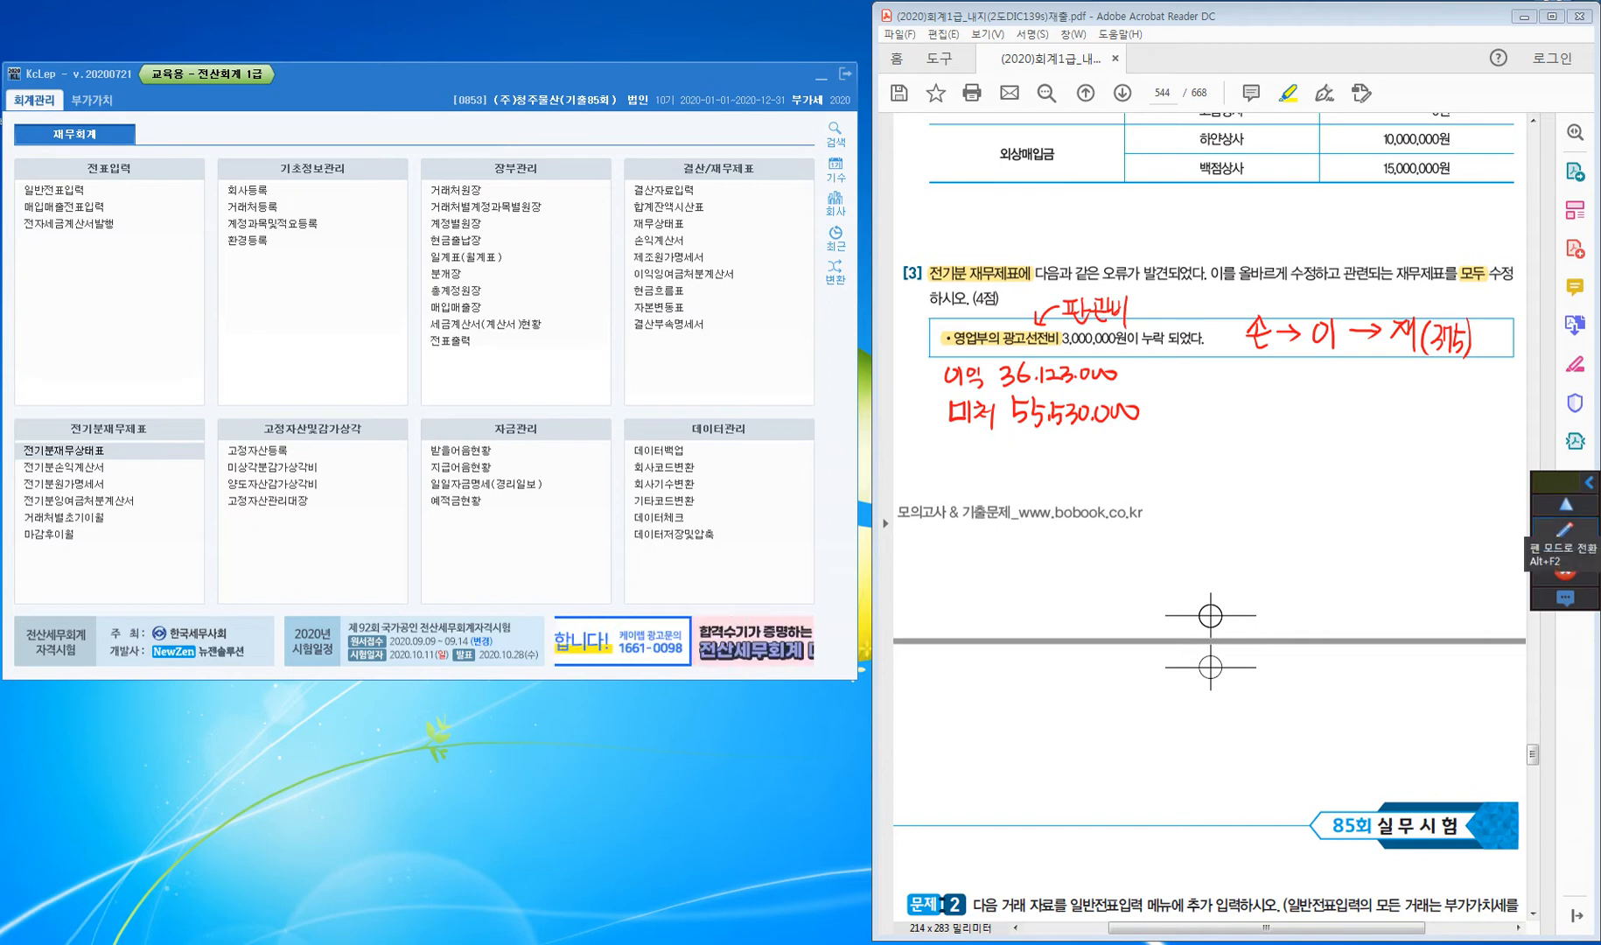
left_click(1565, 674)
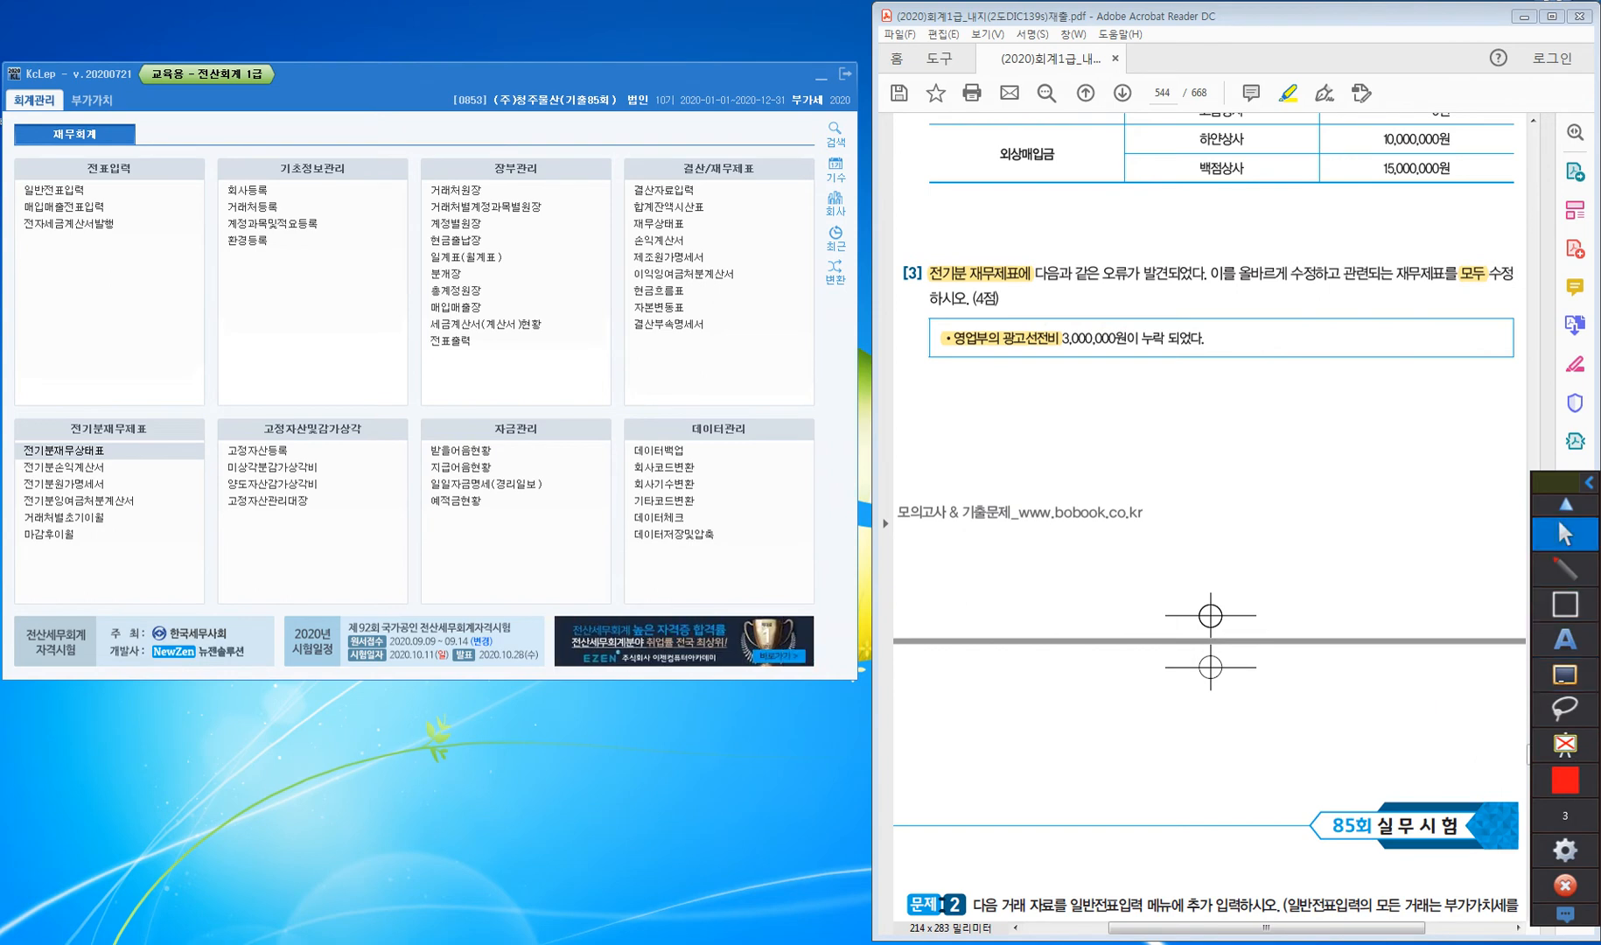
left_click(1566, 533)
Open 일반전표입력 for 문제 2 and set the voucher date to July 7
scroll(1208, 525, "down", 10)
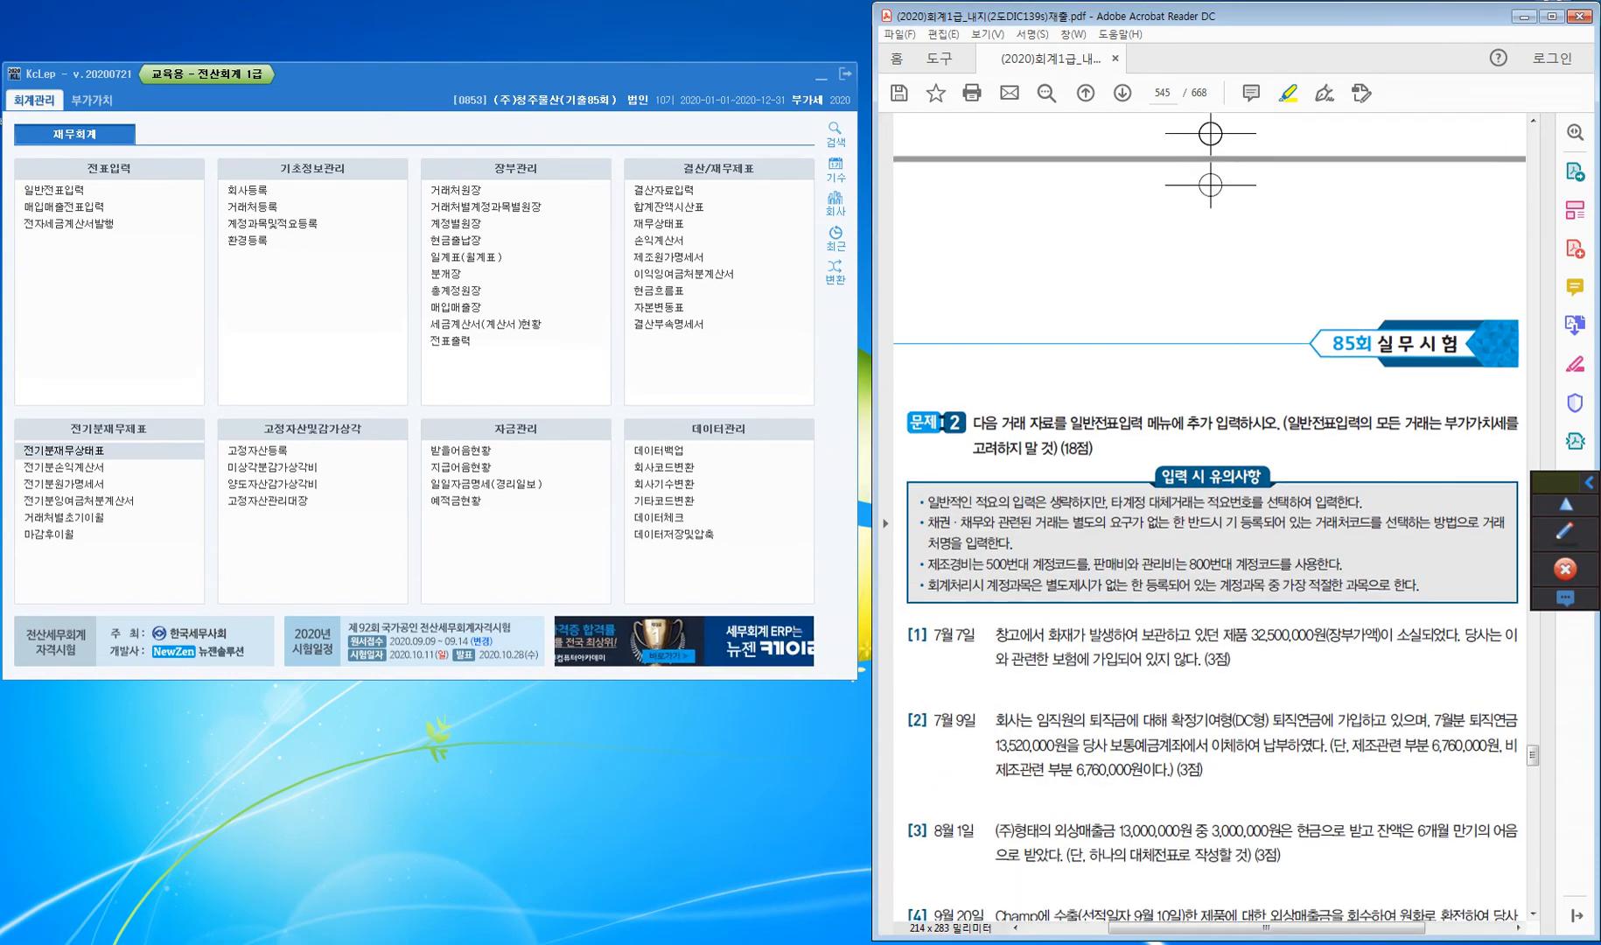
scroll(1212, 518, "down", 2)
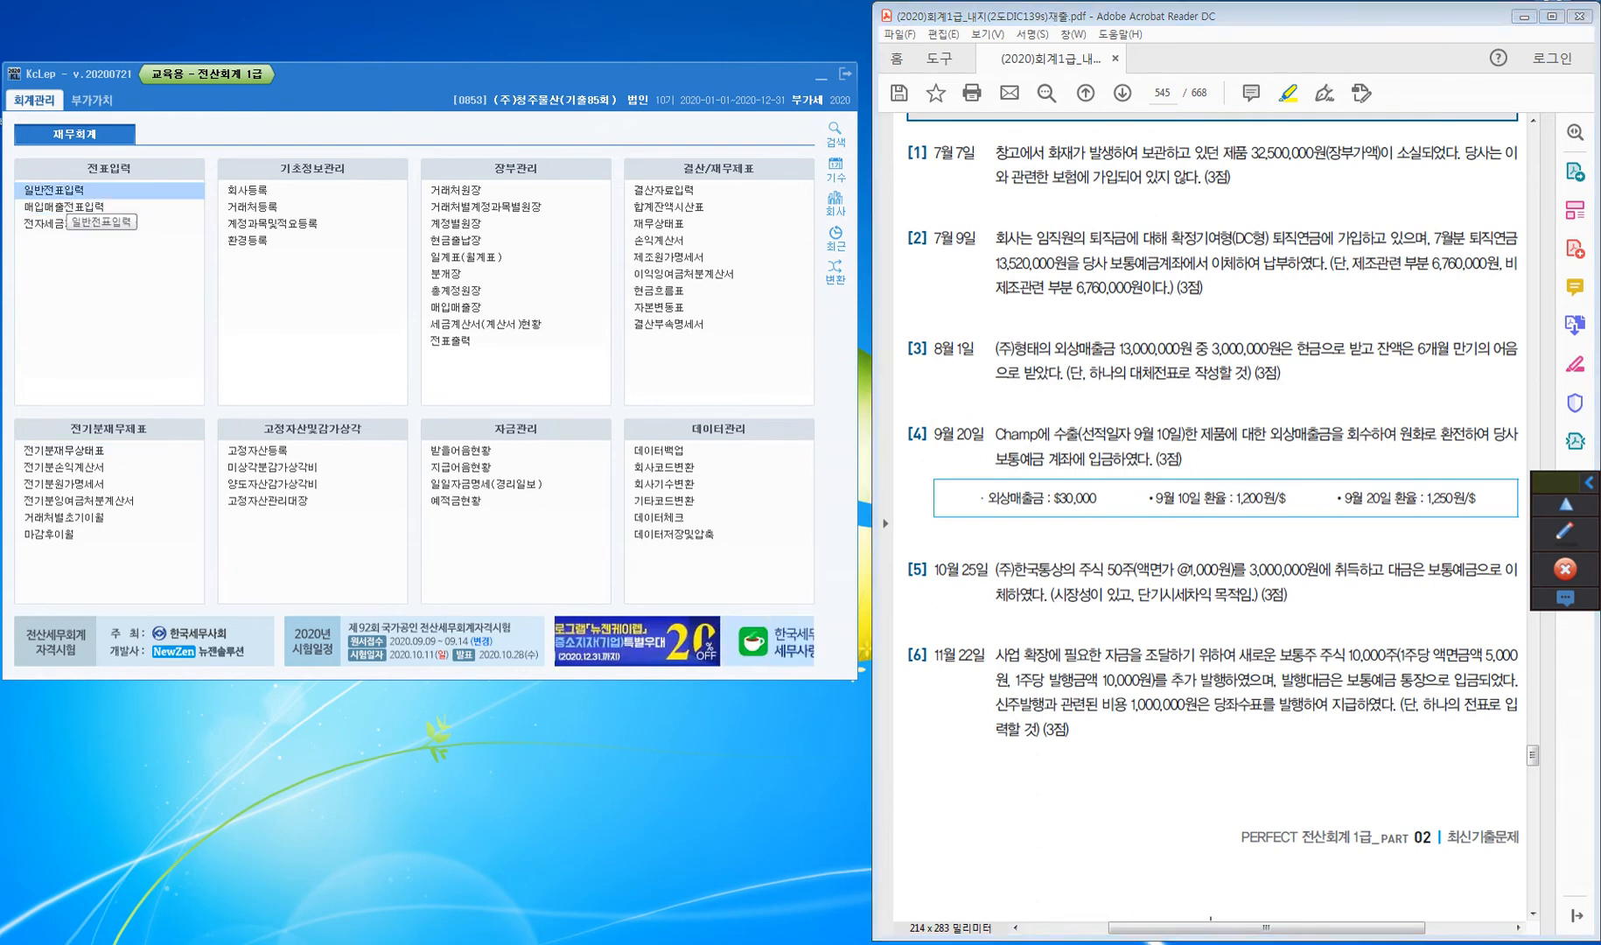
left_click(54, 190)
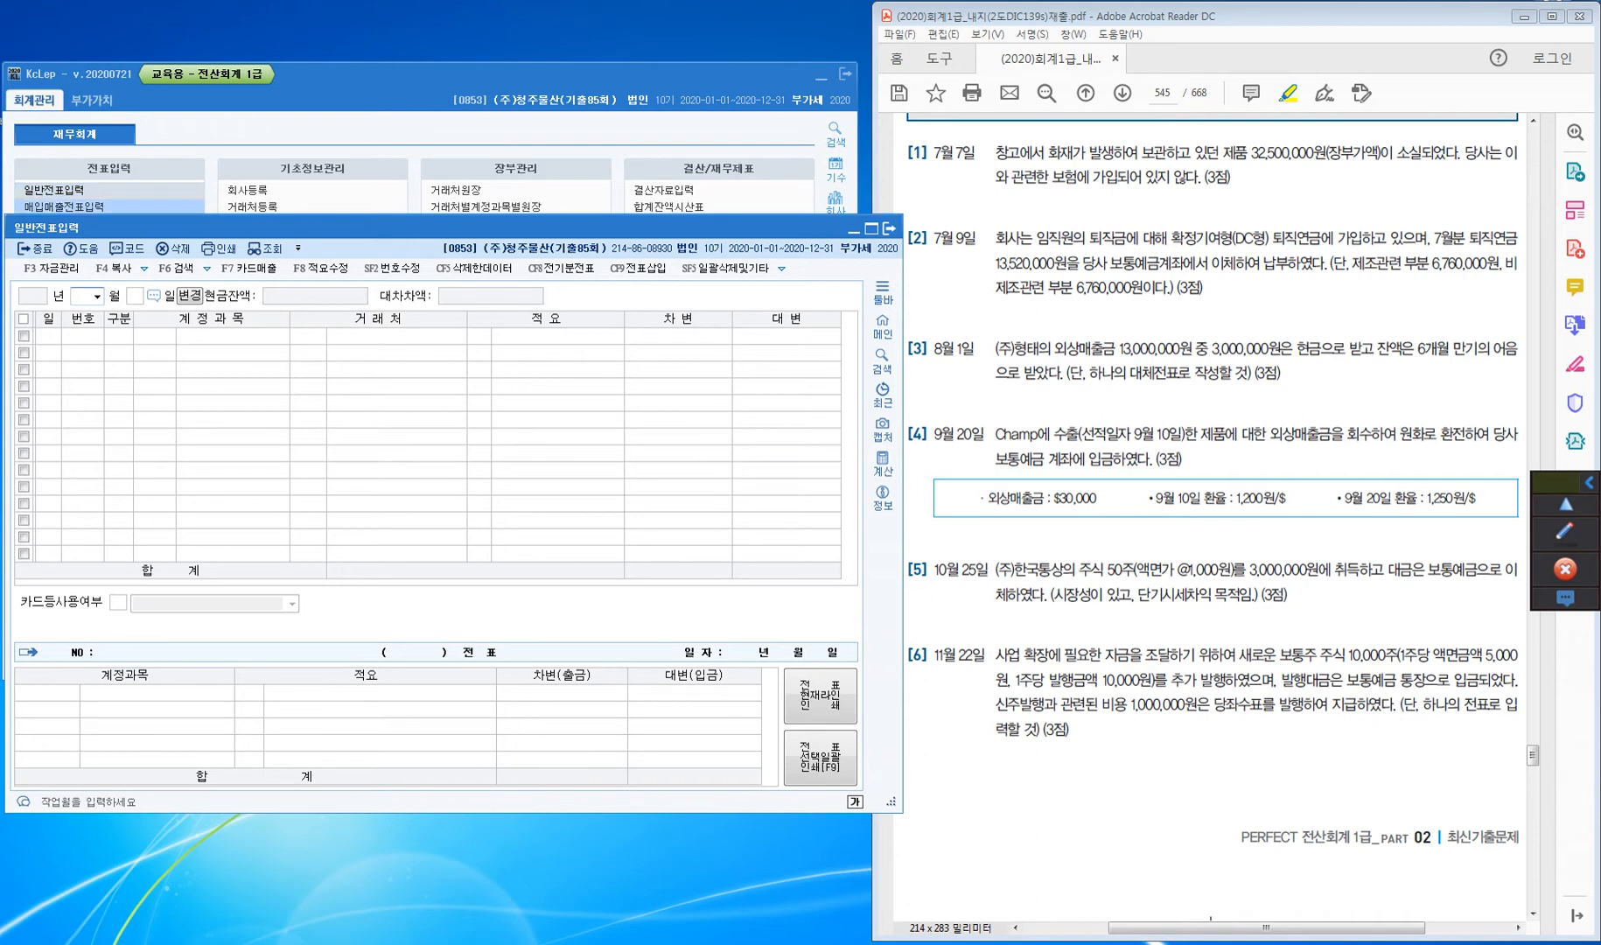
type("7")
key("Return")
type("7")
key("Return")
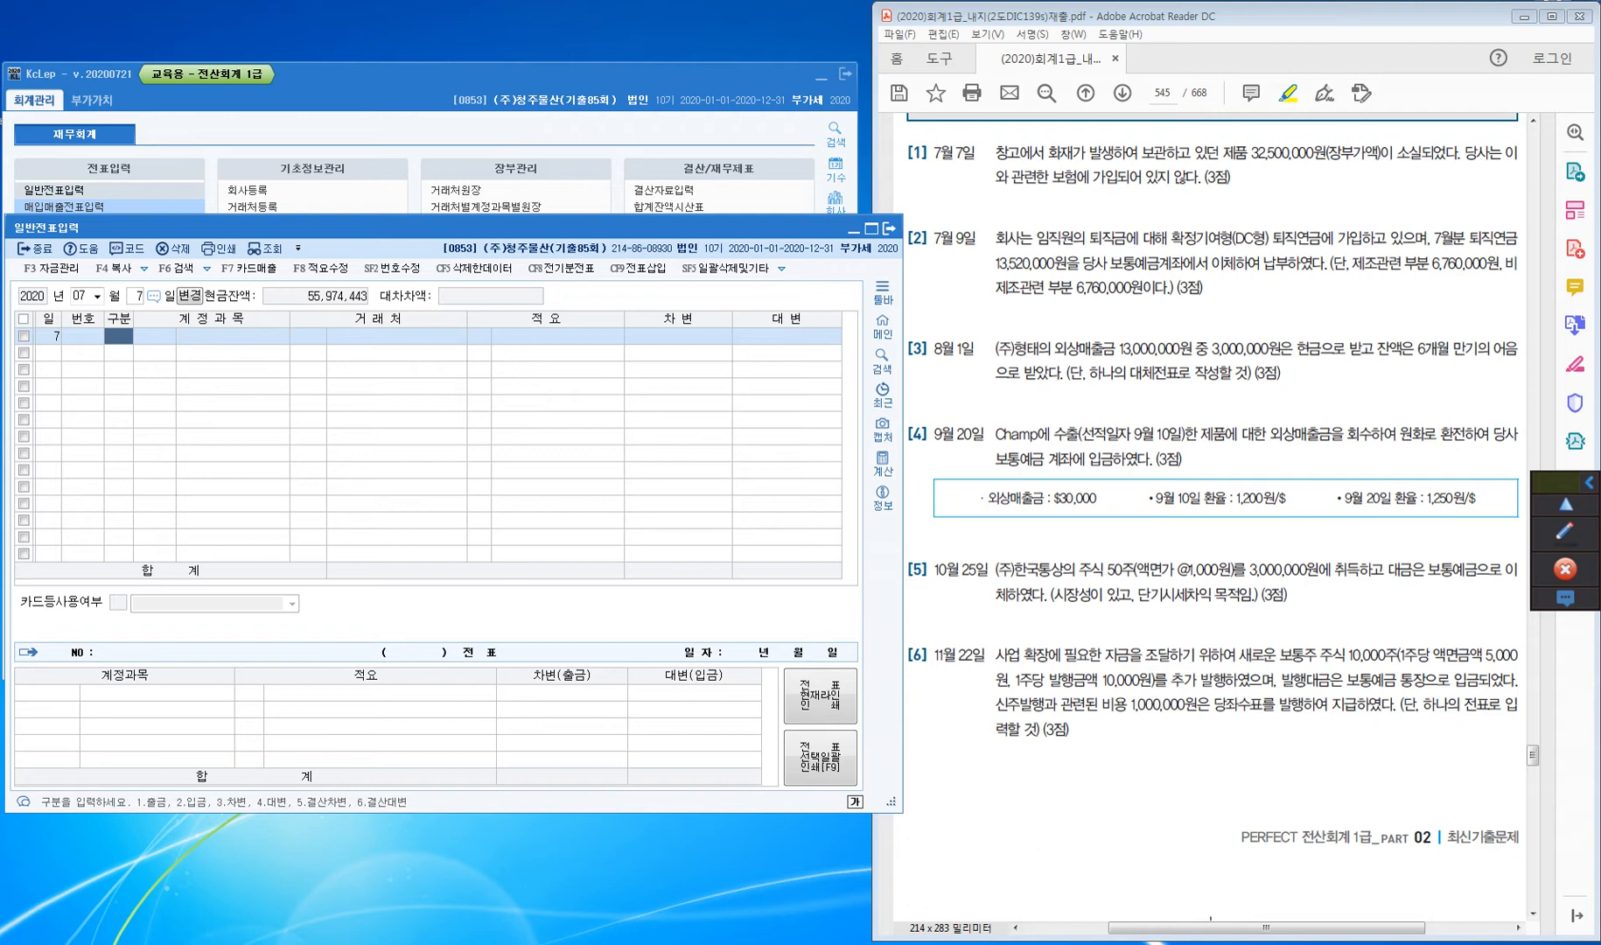
Highlight 제품 in question [1], draw a red arrow linking 화재 to it, and circle 소실
left_click_drag(1222, 152, 1249, 152)
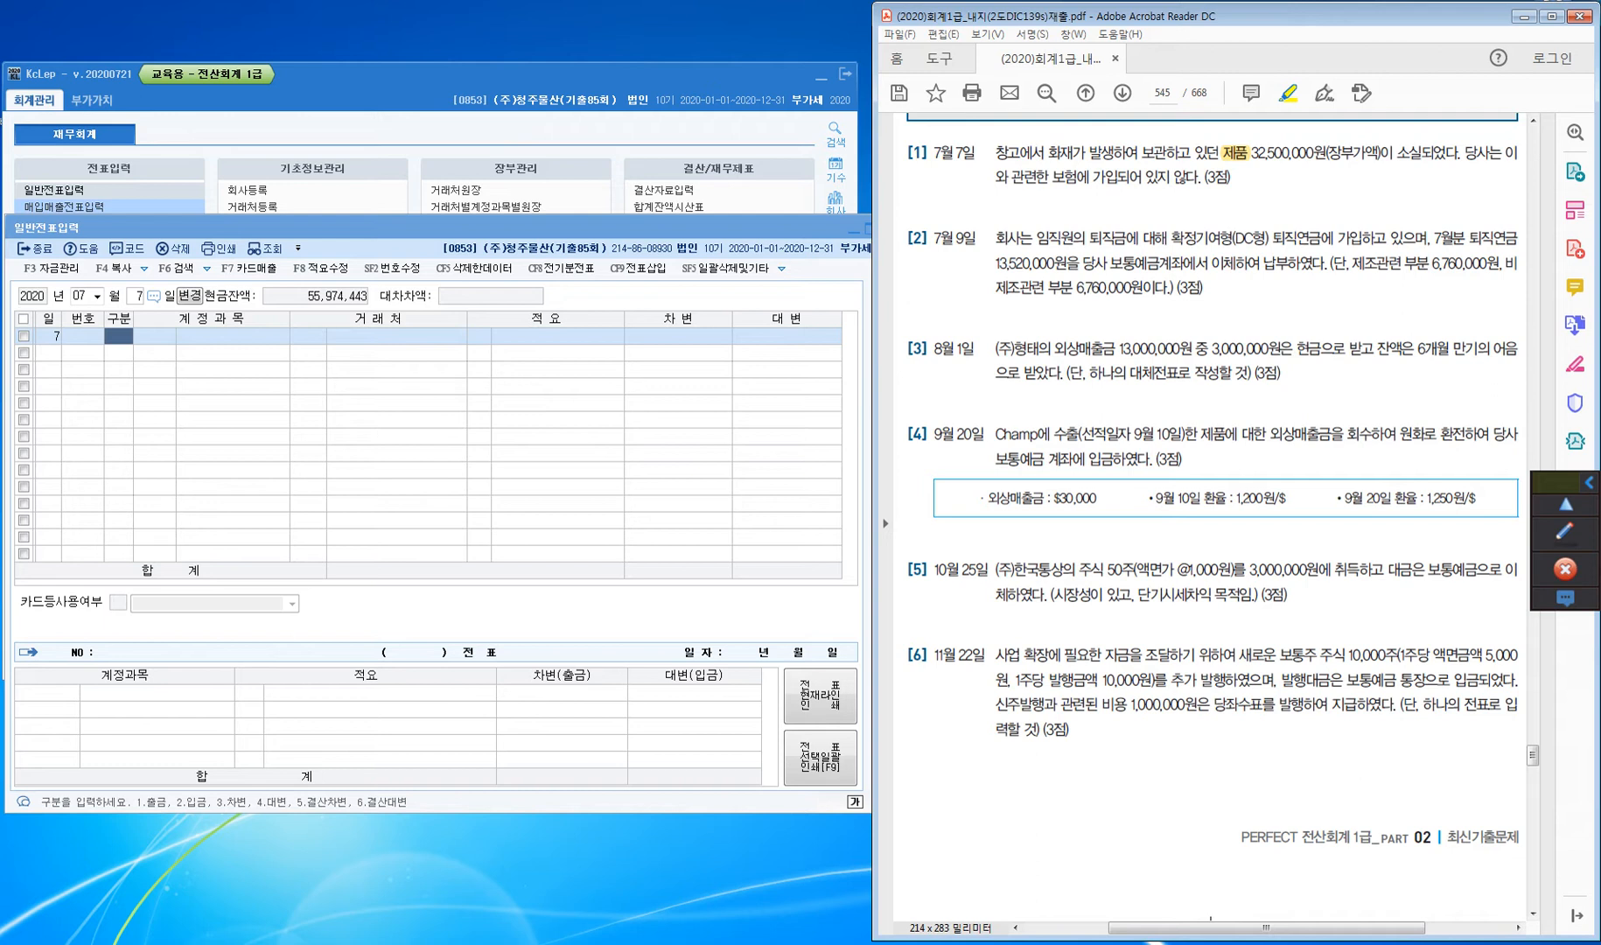
left_click(1564, 532)
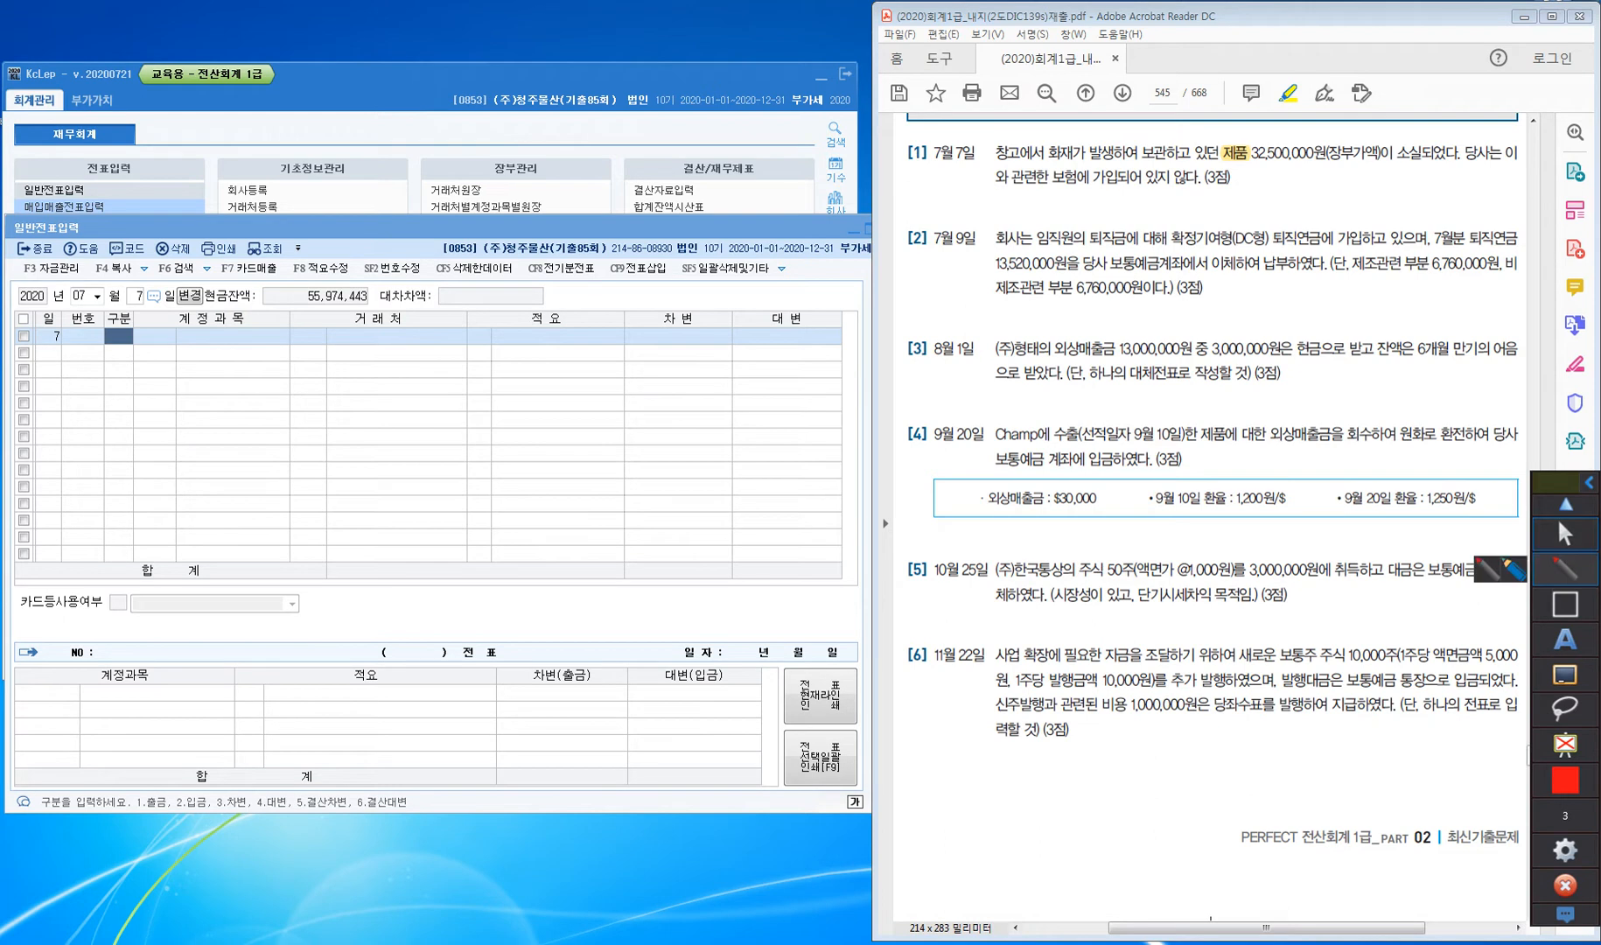
left_click(1565, 570)
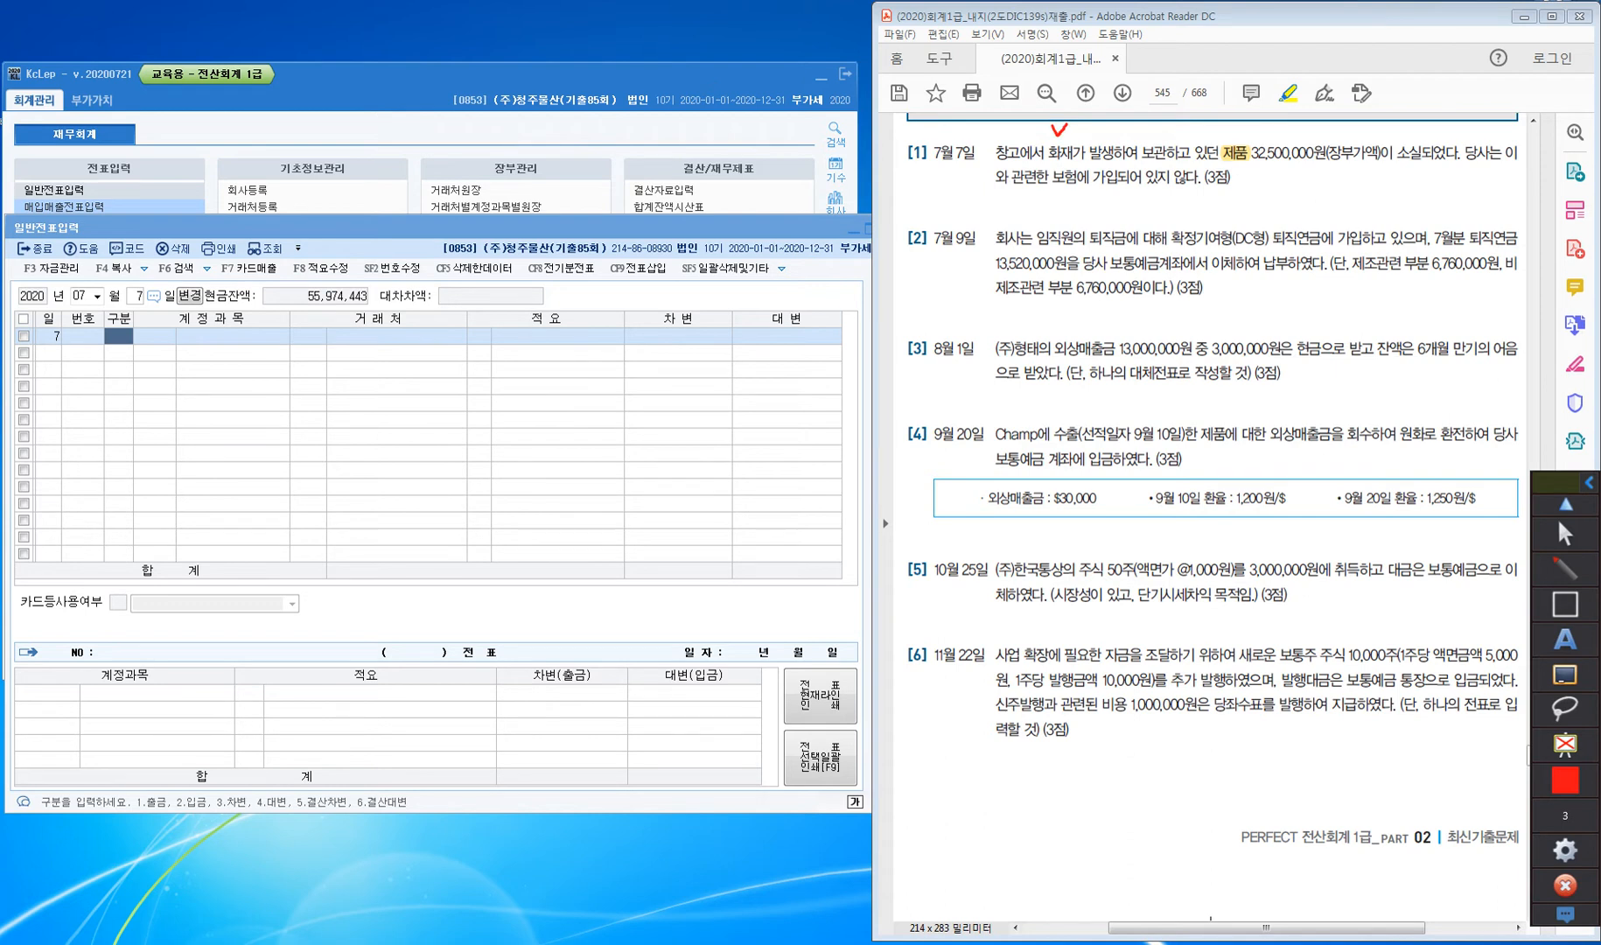
mouse_move(1068, 124)
left_mouse_down()
mouse_move(1231, 86)
mouse_move(1260, 118)
mouse_move(1248, 140)
mouse_move(1267, 133)
left_mouse_up()
mouse_move(1431, 151)
left_mouse_down()
mouse_move(1415, 167)
mouse_move(1389, 140)
mouse_move(1429, 150)
mouse_move(1414, 108)
left_mouse_up()
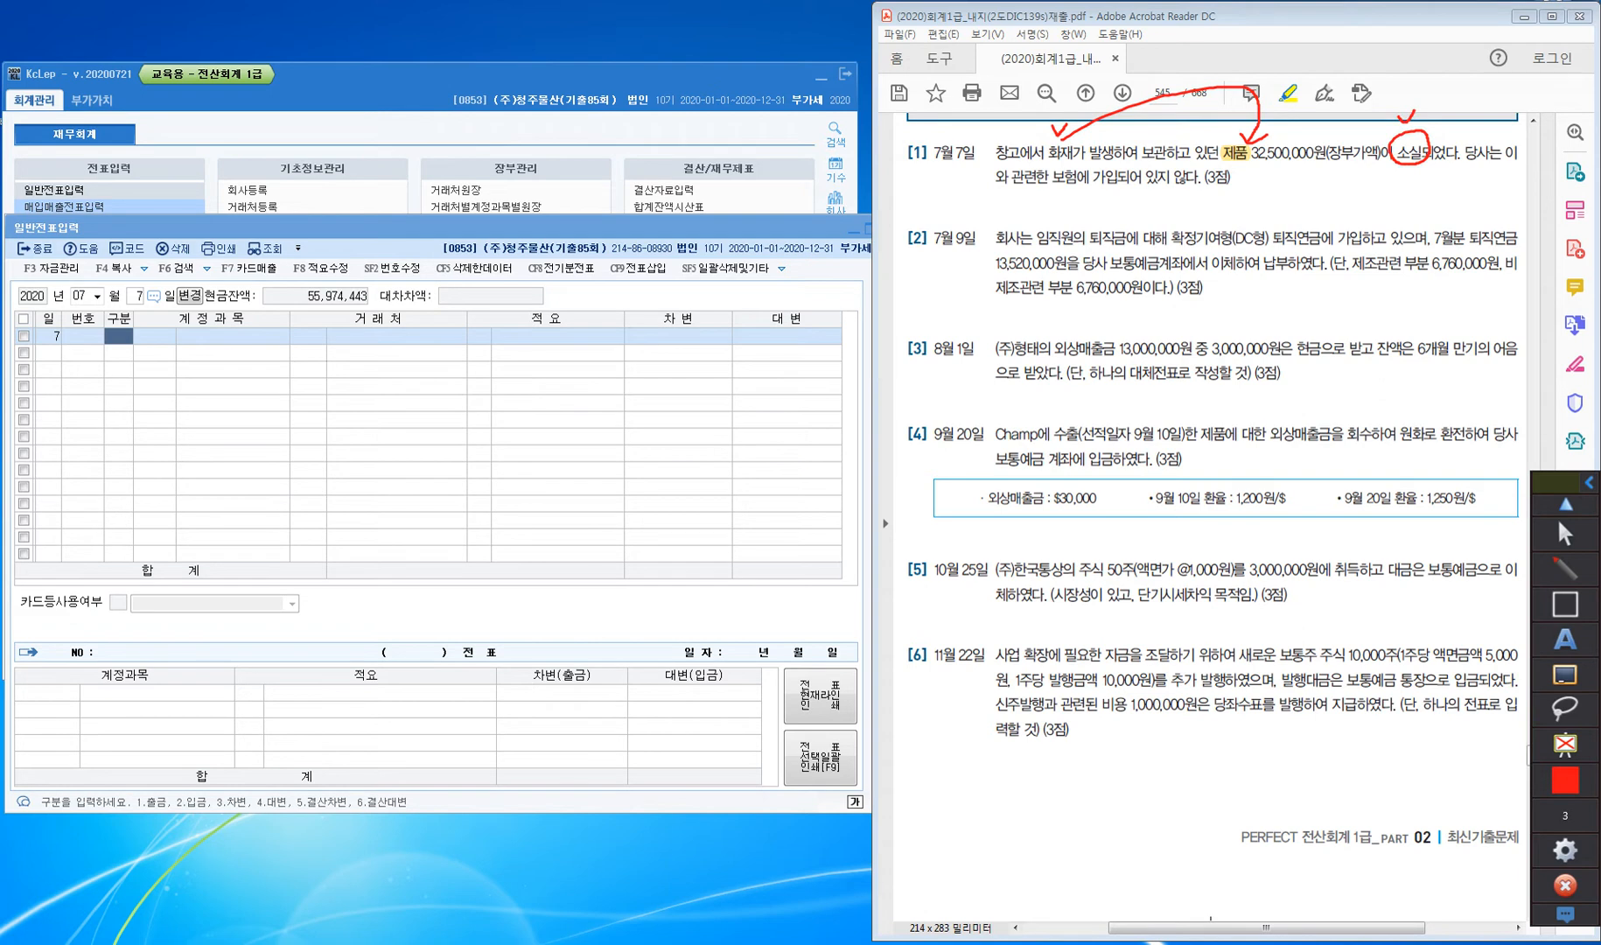
Handwrite the credit note (대) 제품 (원가) in red below 소실 in question [1]
mouse_move(1371, 184)
left_mouse_down()
mouse_move(1367, 203)
mouse_move(1392, 200)
left_mouse_up()
mouse_move(1400, 183)
left_mouse_down()
mouse_move(1400, 205)
mouse_move(1428, 194)
left_mouse_up()
left_click_drag(1427, 187, 1427, 202)
mouse_move(1434, 186)
left_mouse_down()
mouse_move(1434, 205)
mouse_move(1453, 195)
mouse_move(1439, 207)
left_mouse_up()
left_click_drag(1439, 198, 1478, 187)
left_click_drag(1458, 191, 1501, 199)
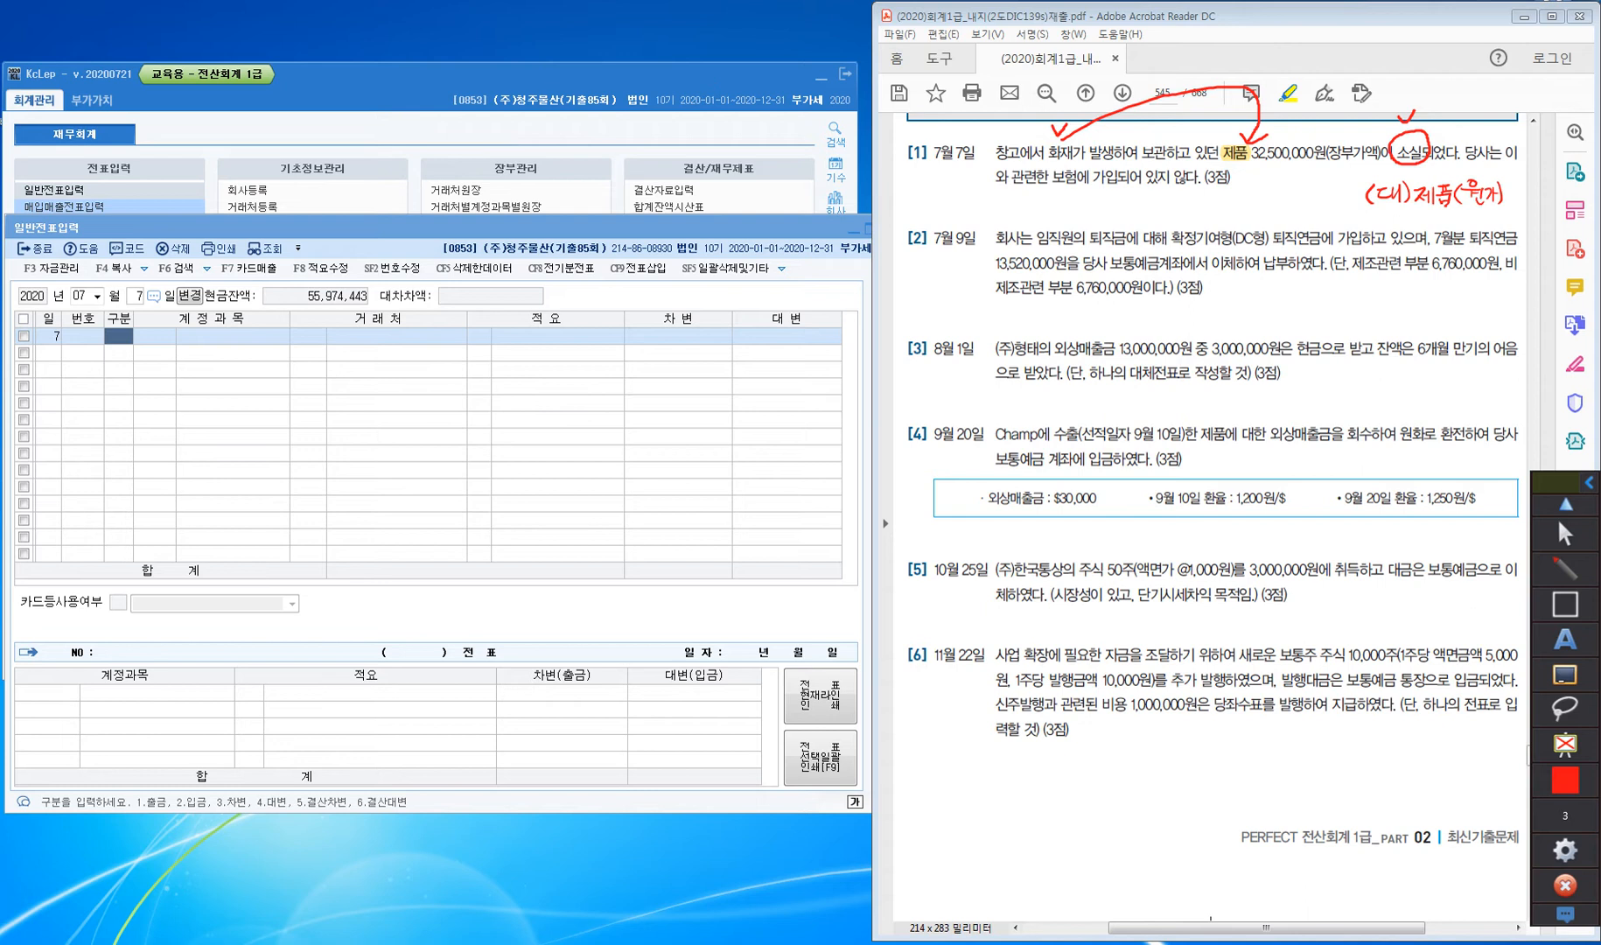
Handwrite "타계정" in blue beneath the (대) 제품 note of question [1]
mouse_move(1565, 781)
left_click(1454, 782)
left_click_drag(1417, 208, 1452, 217)
mouse_move(1455, 207)
left_mouse_down()
mouse_move(1454, 225)
mouse_move(1479, 223)
left_mouse_up()
left_click_drag(1473, 219, 1472, 220)
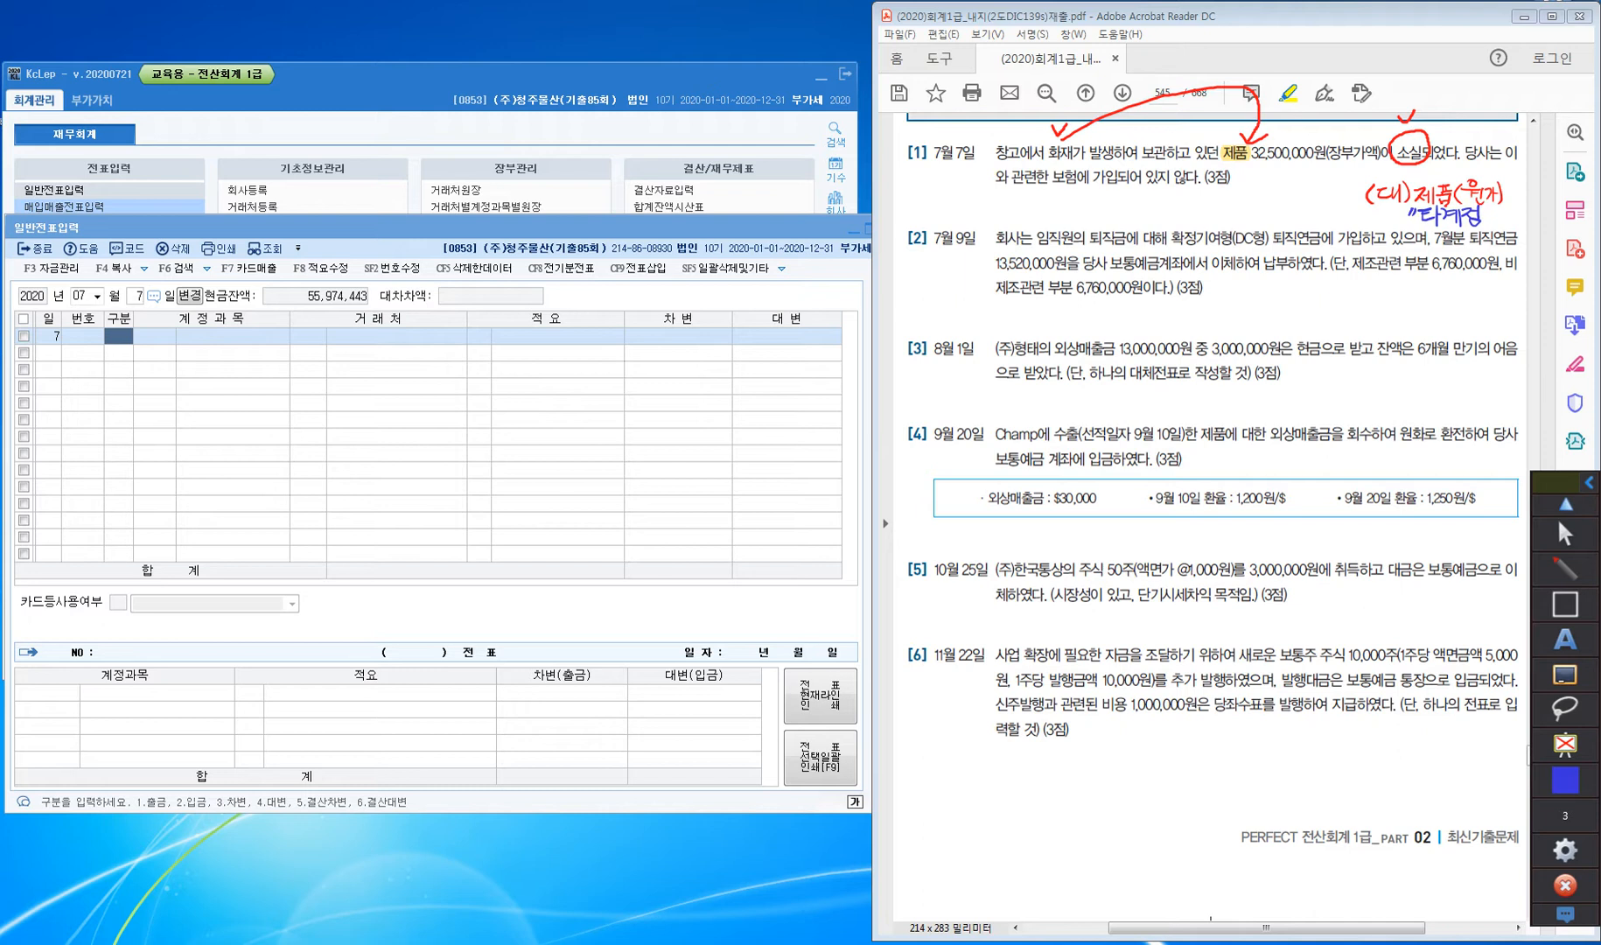
Handwrite the debit note (차) 재해손실 in red below question [1] and leave drawing mode
left_click(1565, 780)
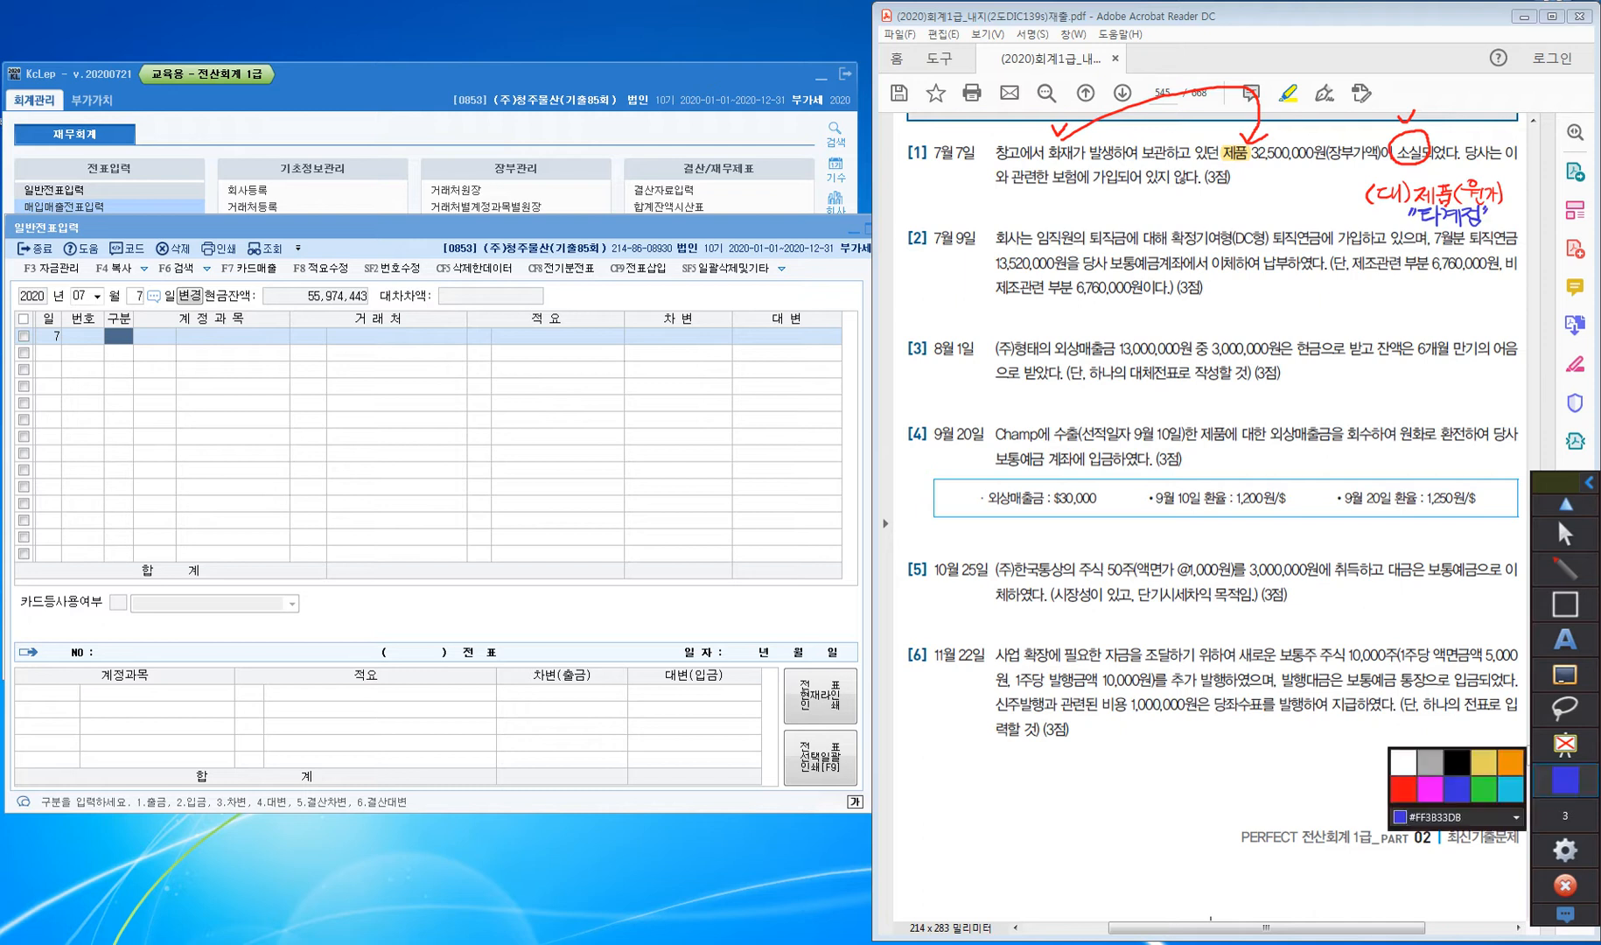
left_click(1403, 788)
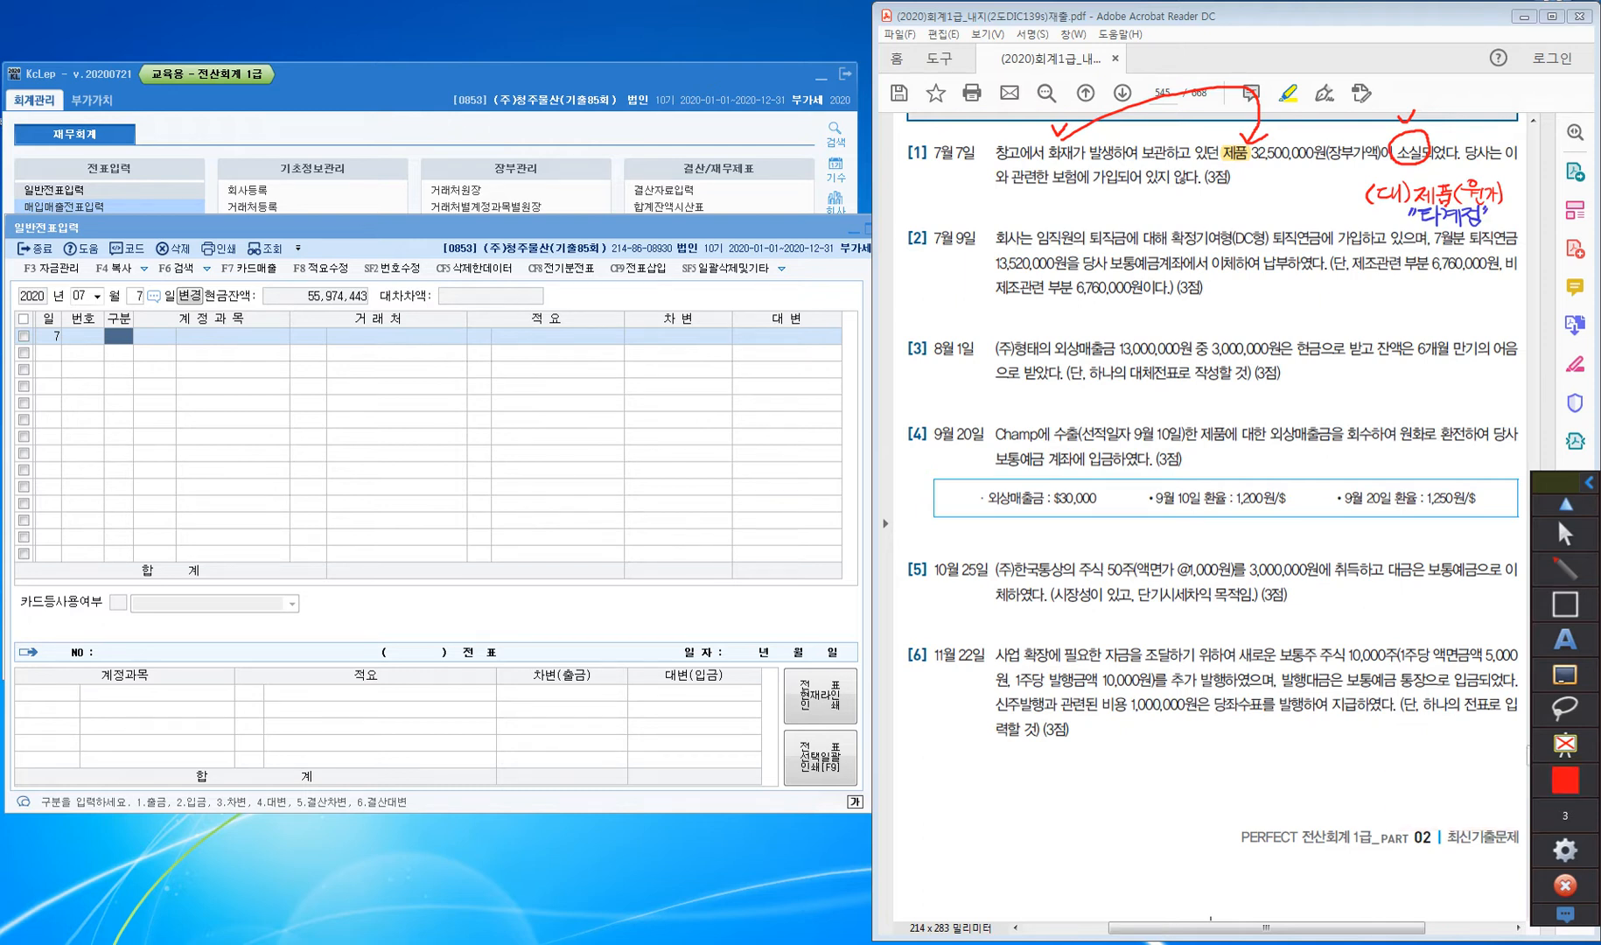
mouse_move(1136, 196)
left_mouse_down()
mouse_move(1129, 213)
mouse_move(1156, 220)
left_mouse_up()
left_click_drag(1180, 200, 1199, 222)
left_click_drag(1205, 198, 1210, 206)
left_click_drag(1214, 199, 1223, 212)
left_click_drag(1232, 204, 1240, 211)
left_click_drag(1230, 214, 1245, 208)
left_click_drag(1250, 202, 1254, 207)
left_click_drag(1258, 194, 1270, 218)
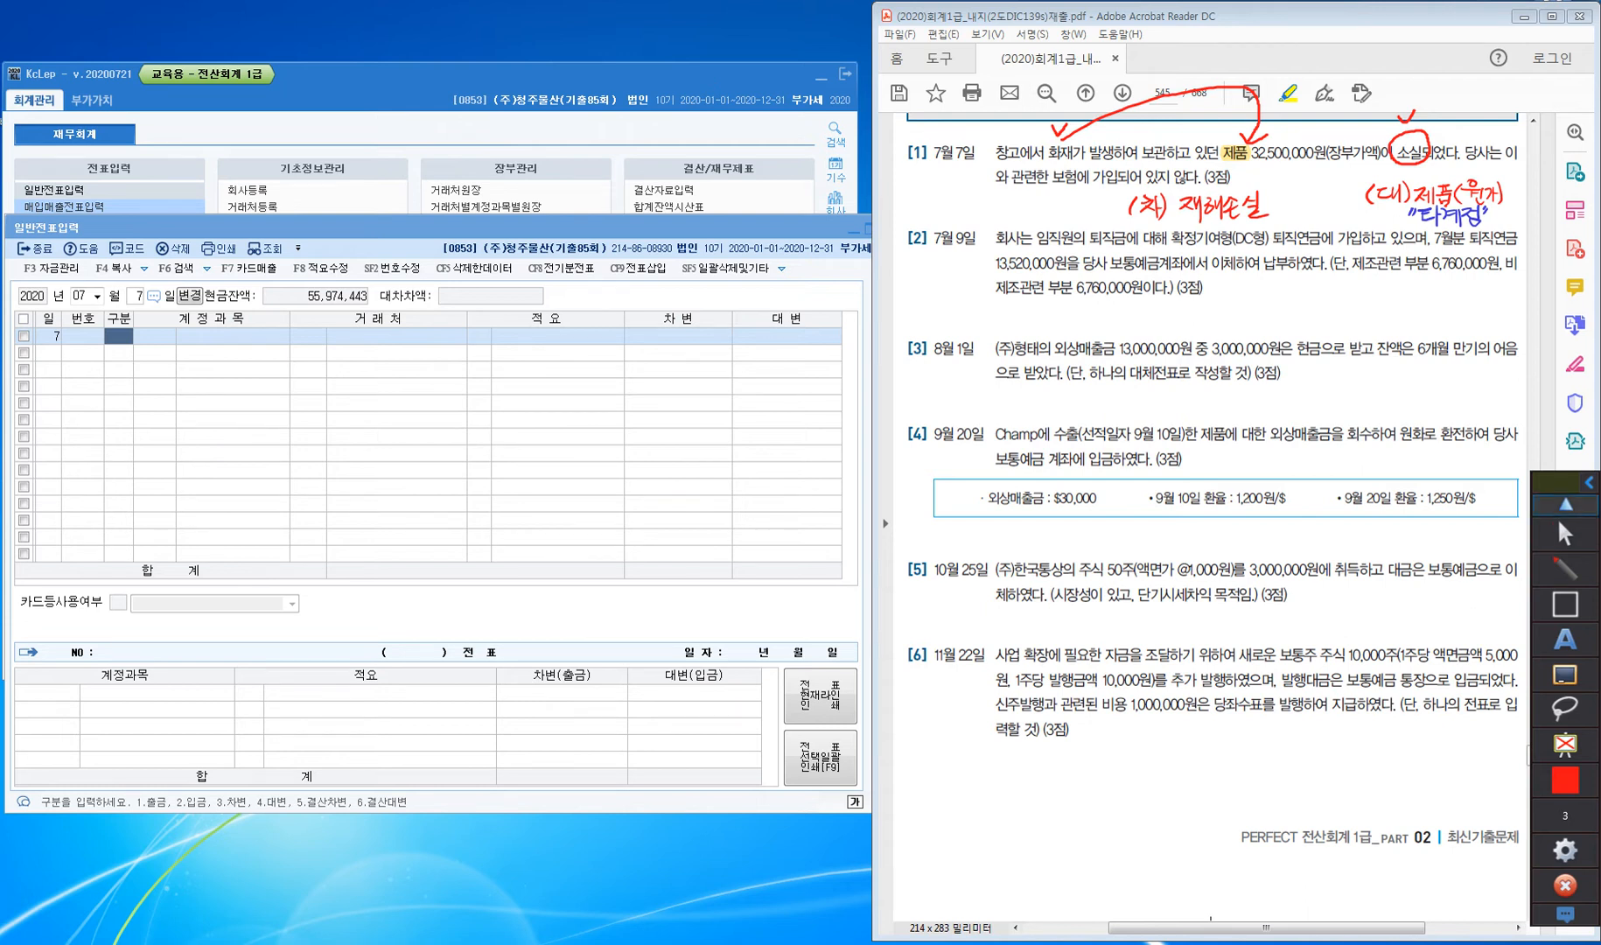
left_click(1565, 534)
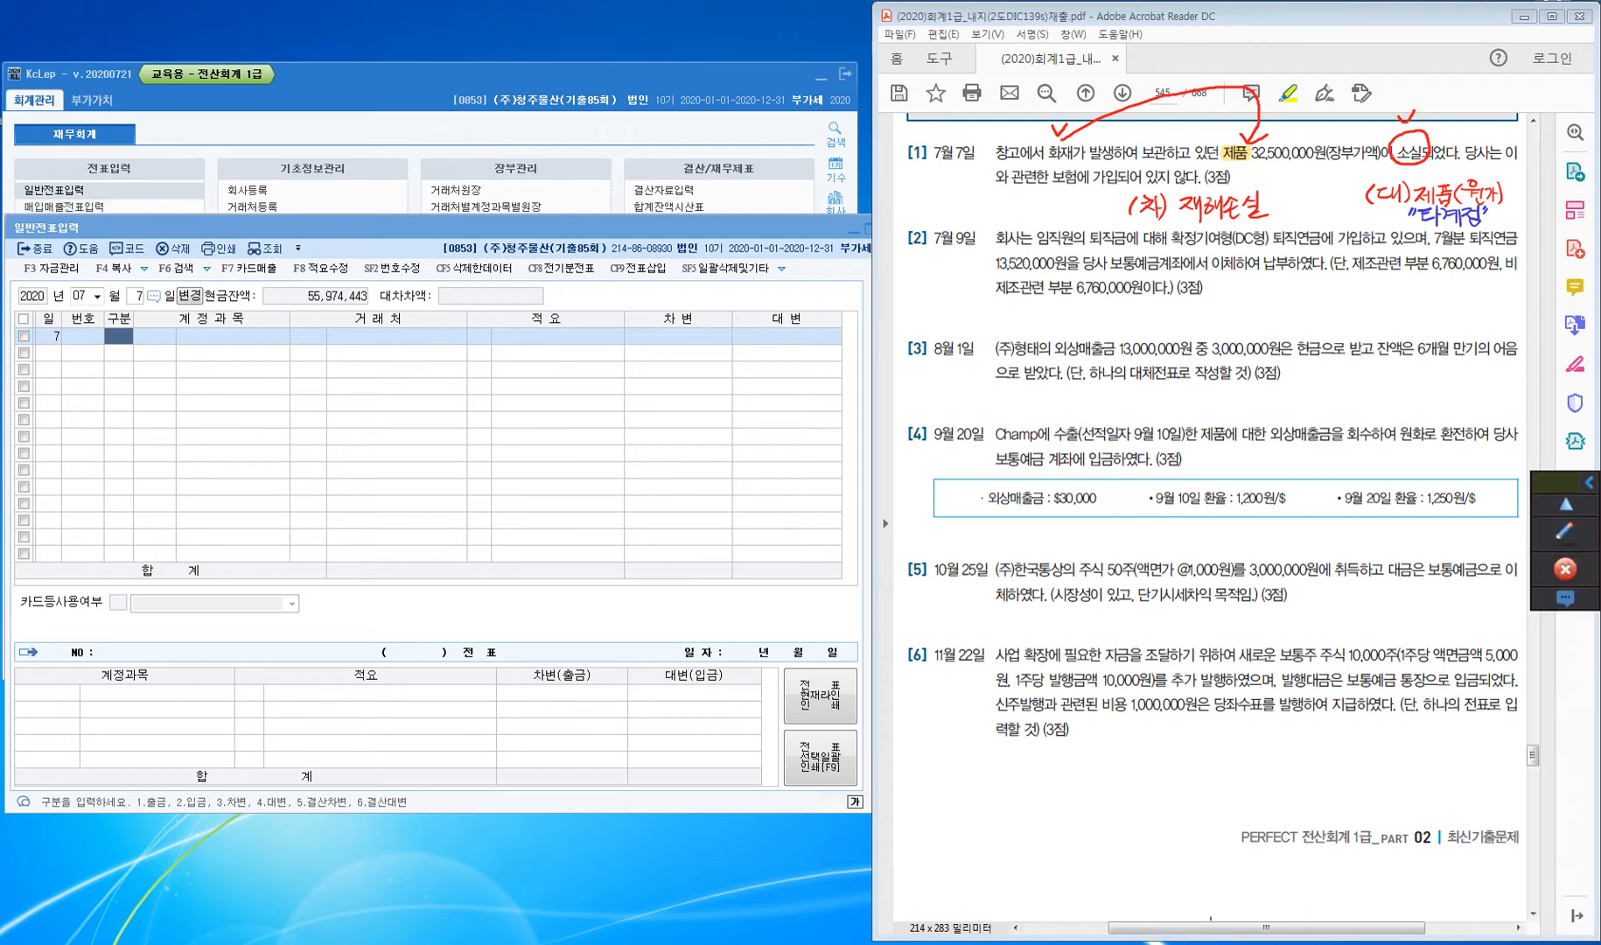
Enter the July 7 debit line for 재해손실 with an amount of 32,500,000
type("3")
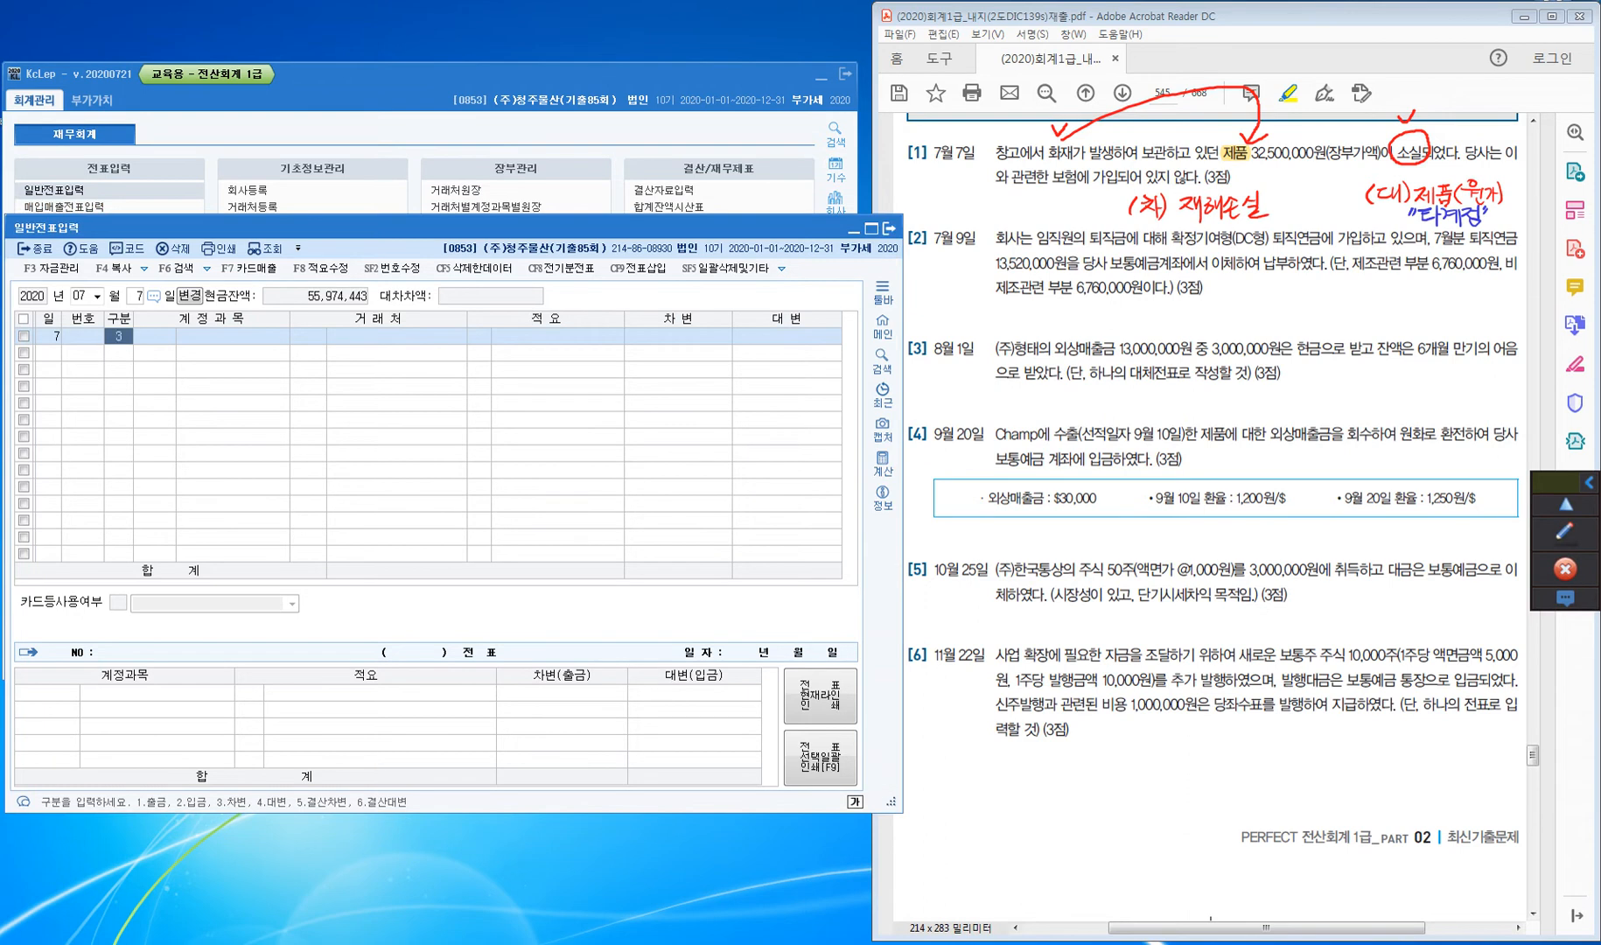
key("Return")
type("재해손")
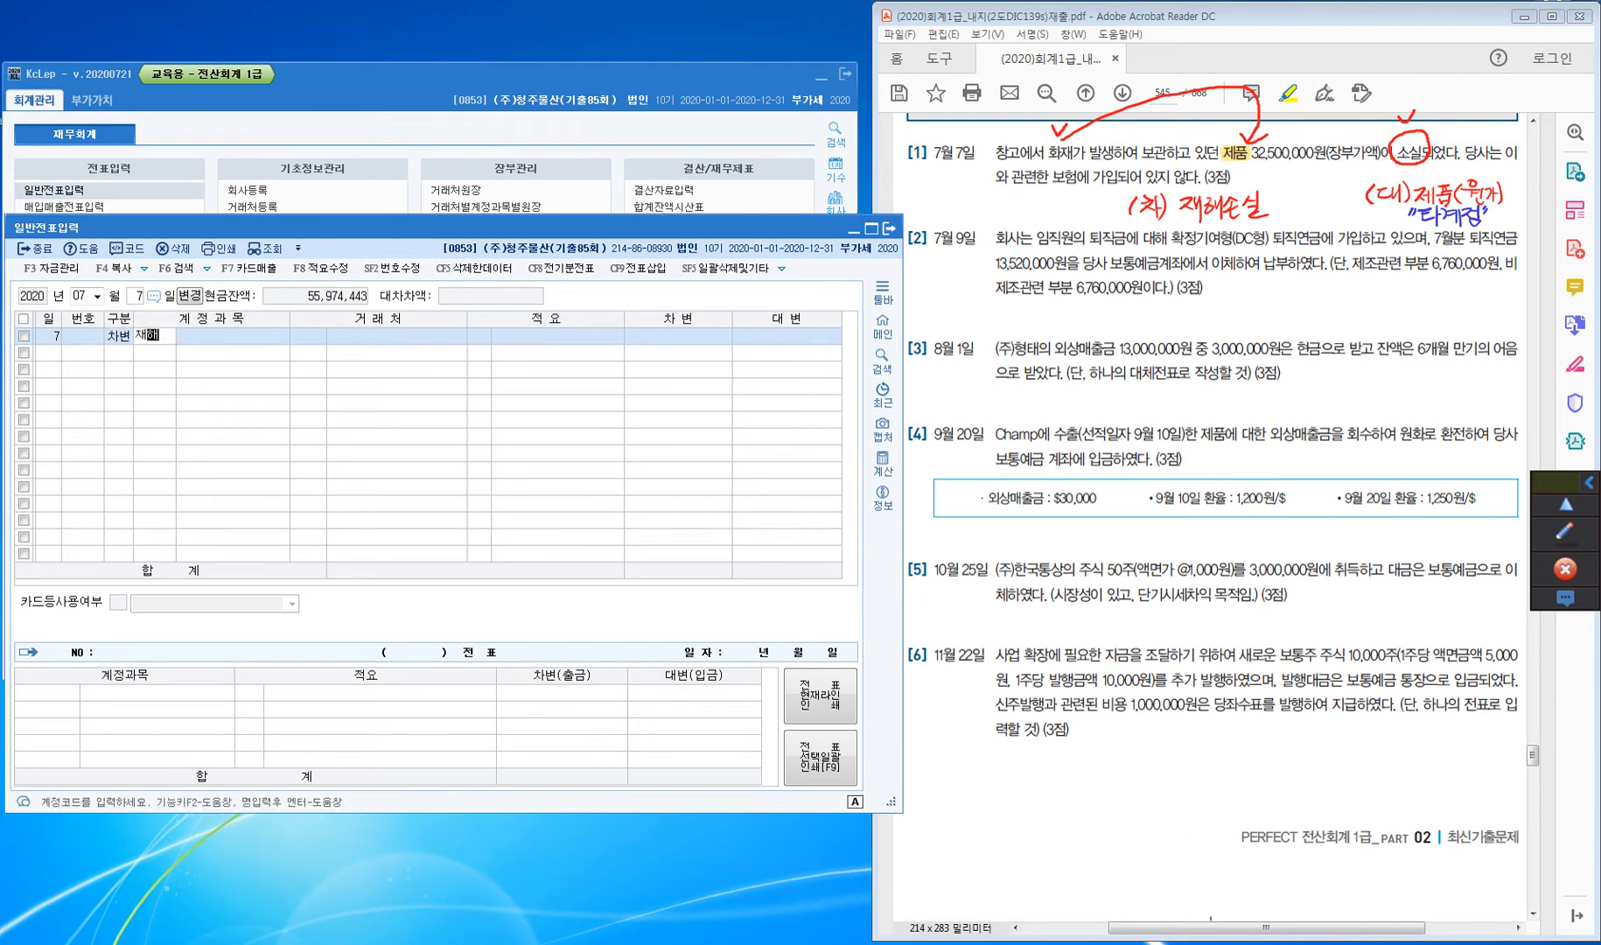
key("Return")
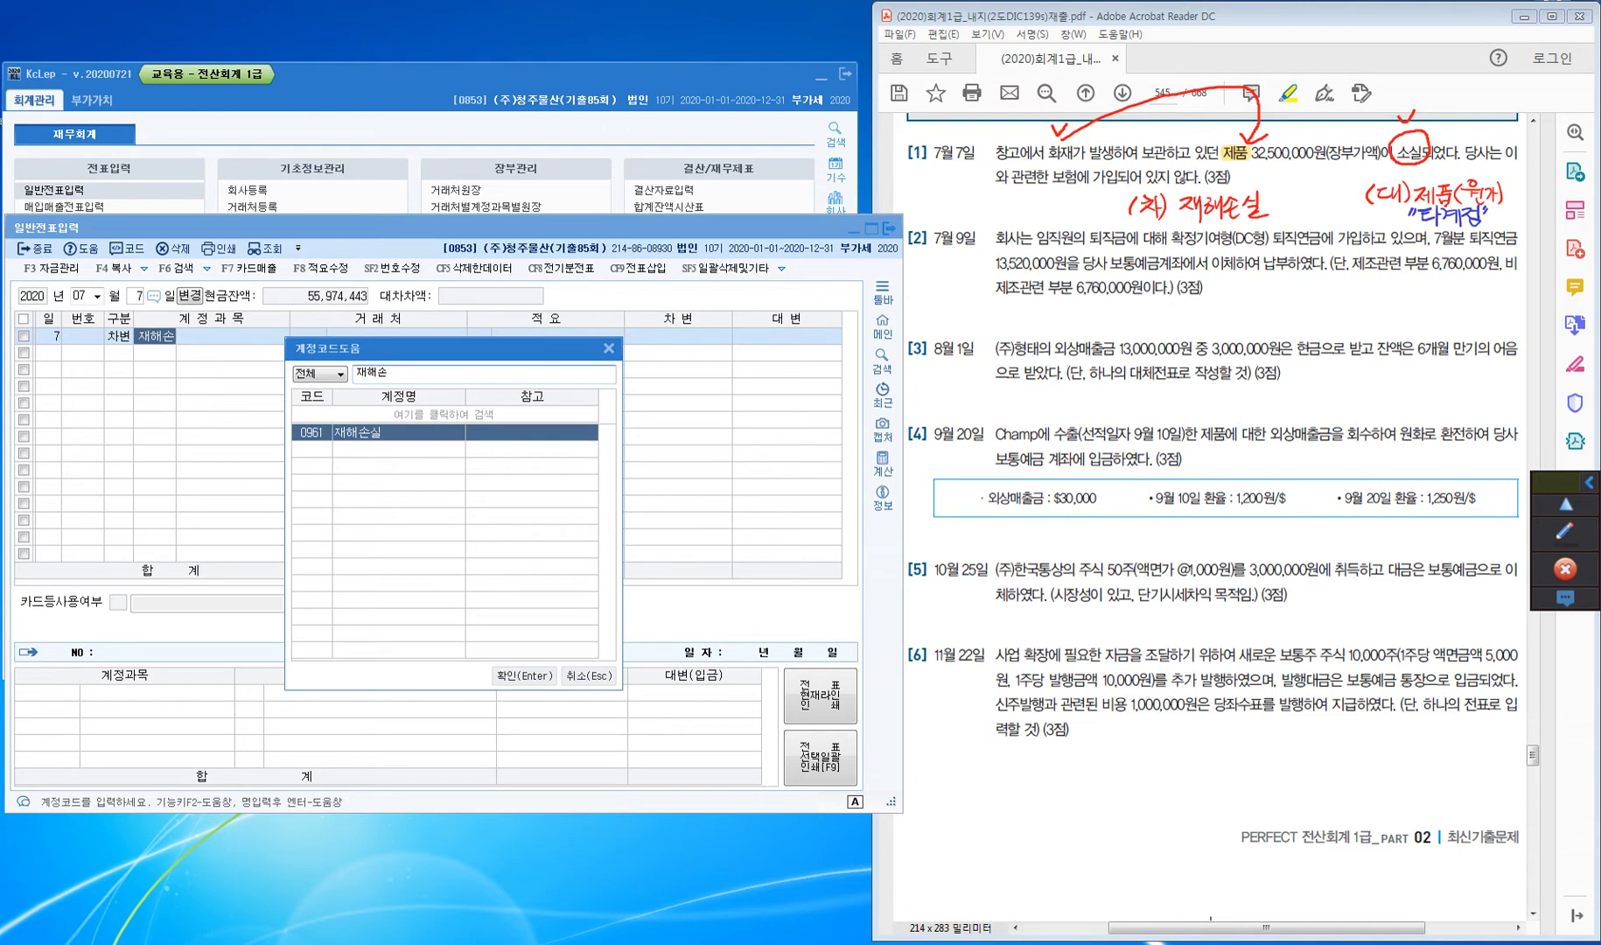
key("Return")
key("Return")
key("Return")
key("Return")
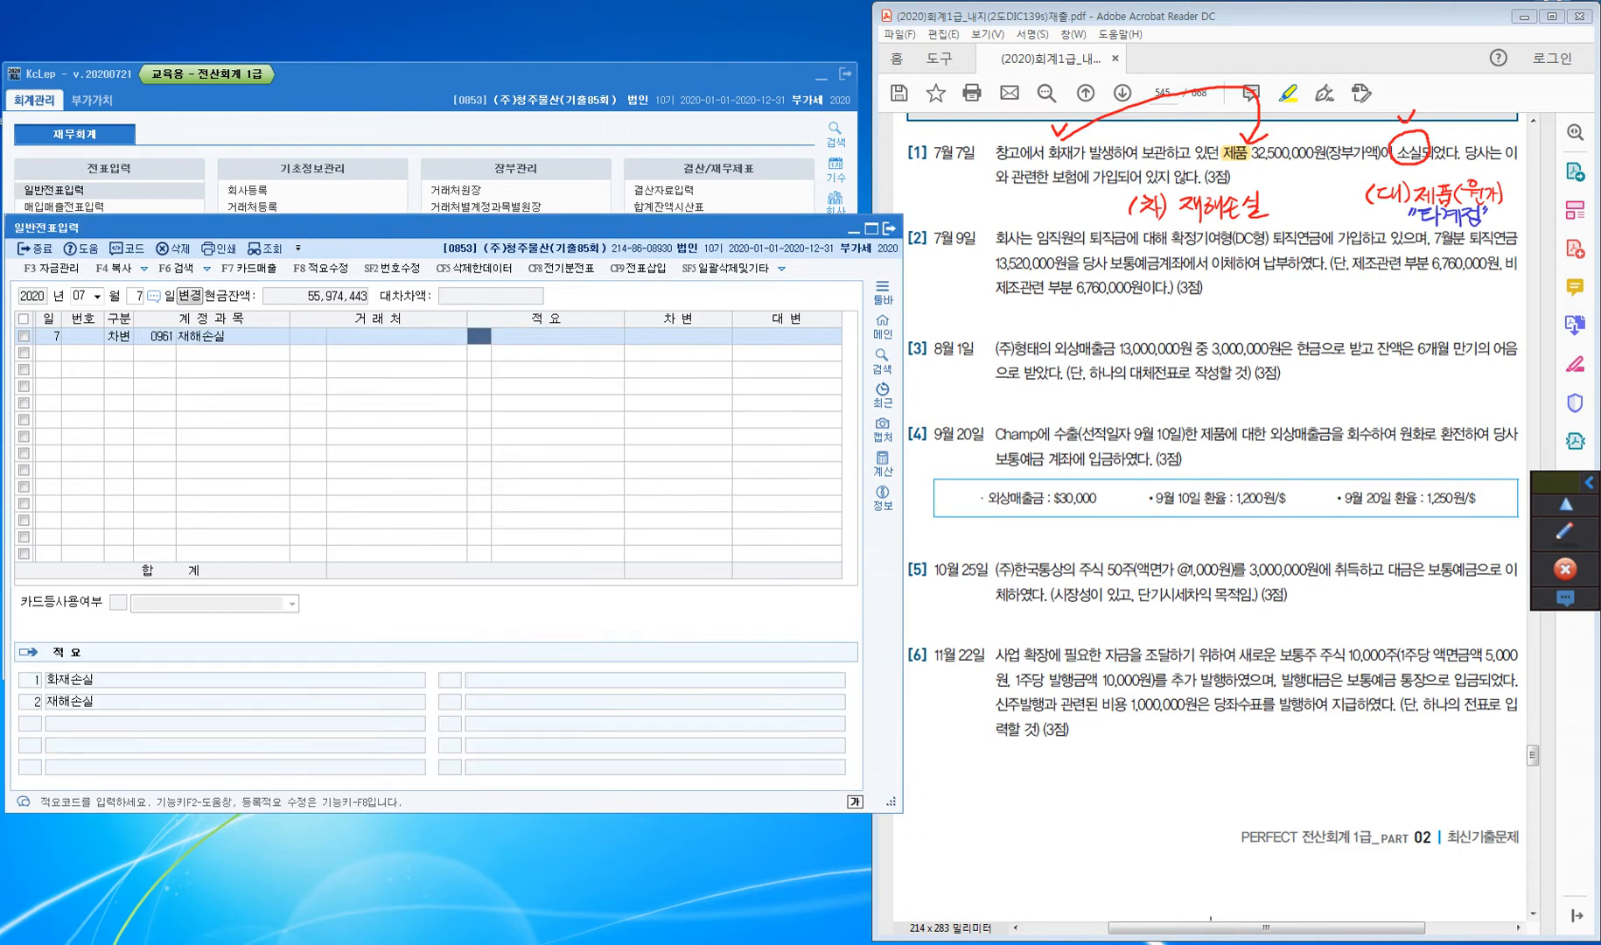
type("32500000")
key("Return")
Add the July 7 credit line for 제품 (0150) at 32,500,000 with 적요 8, 타계정으로 대체액
type("4")
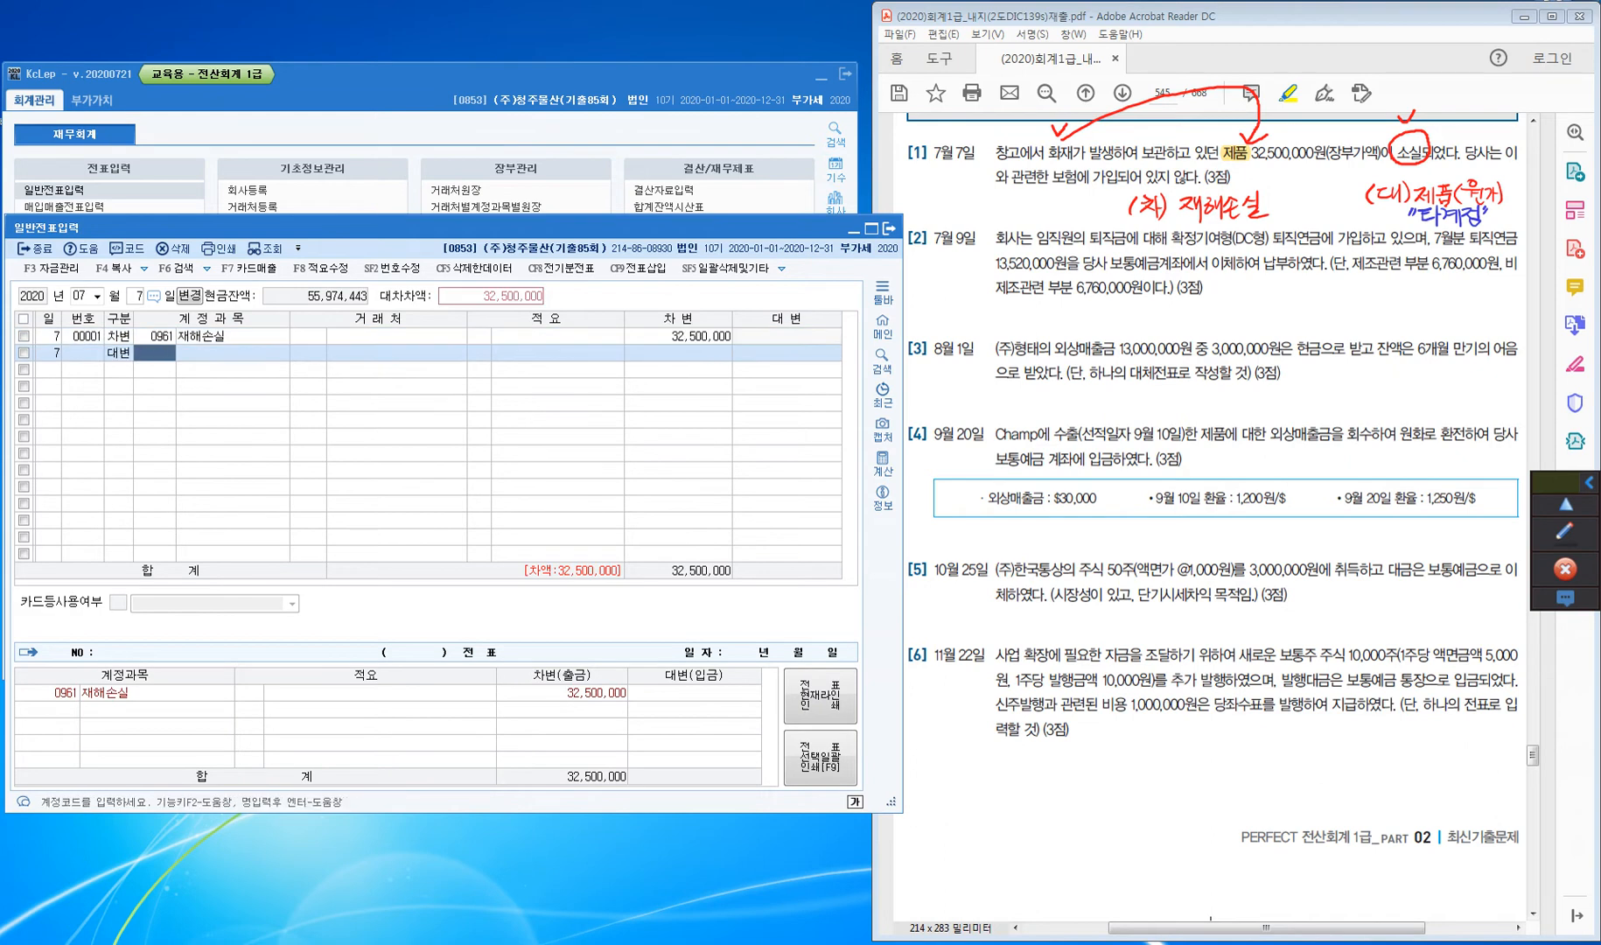
type("150")
key("Return")
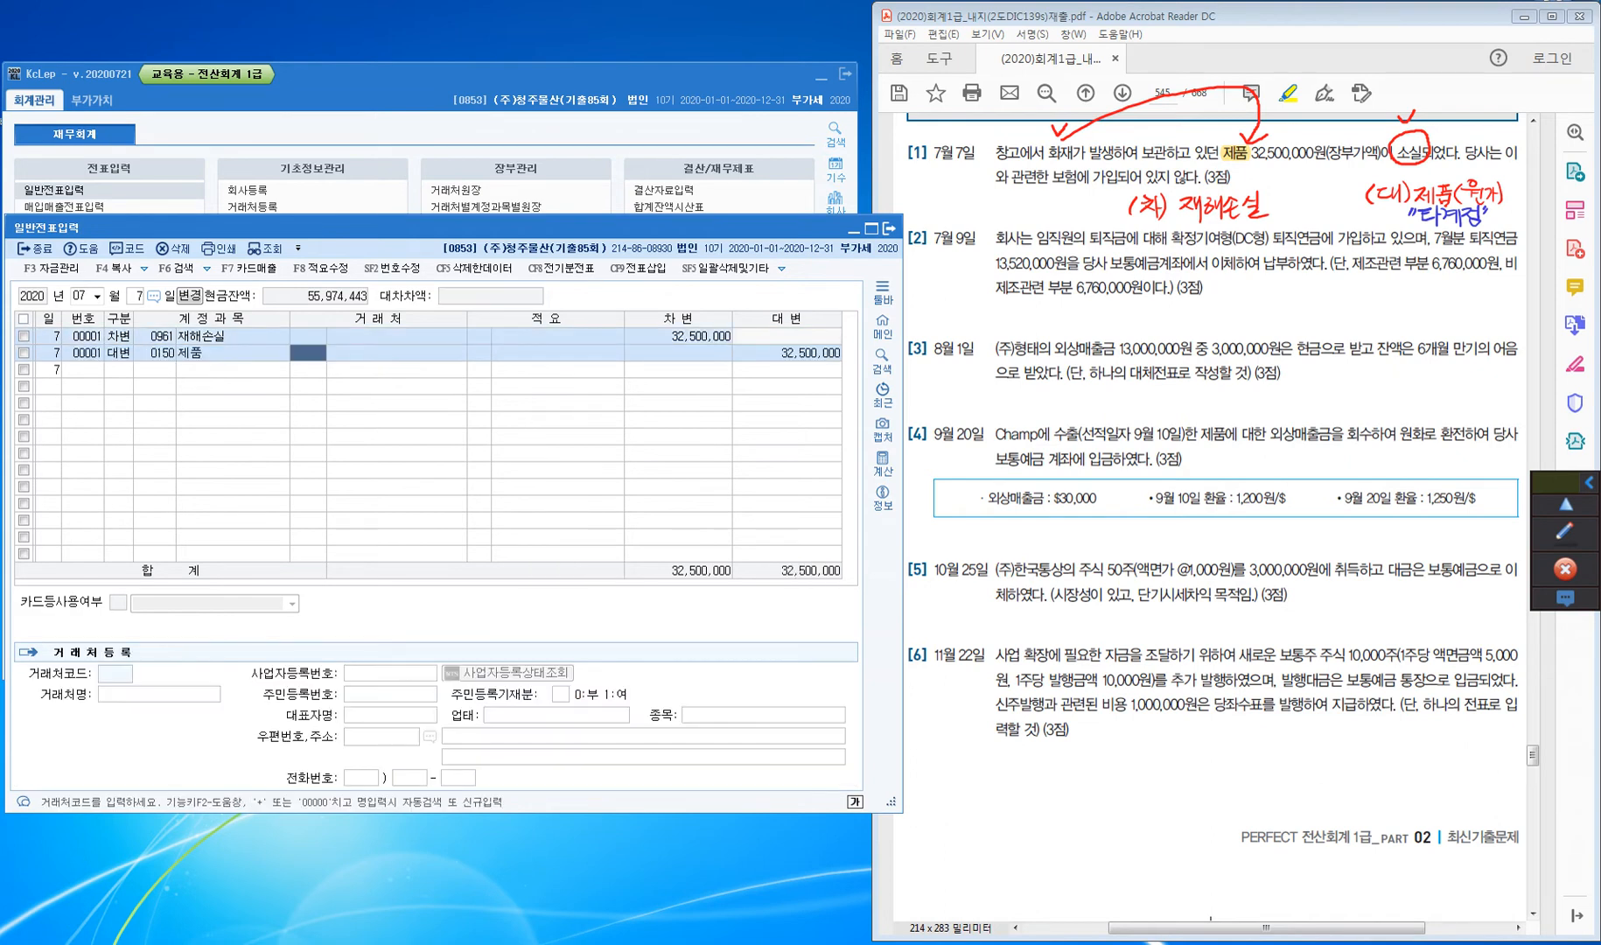
key("Return")
type("8")
key("Return")
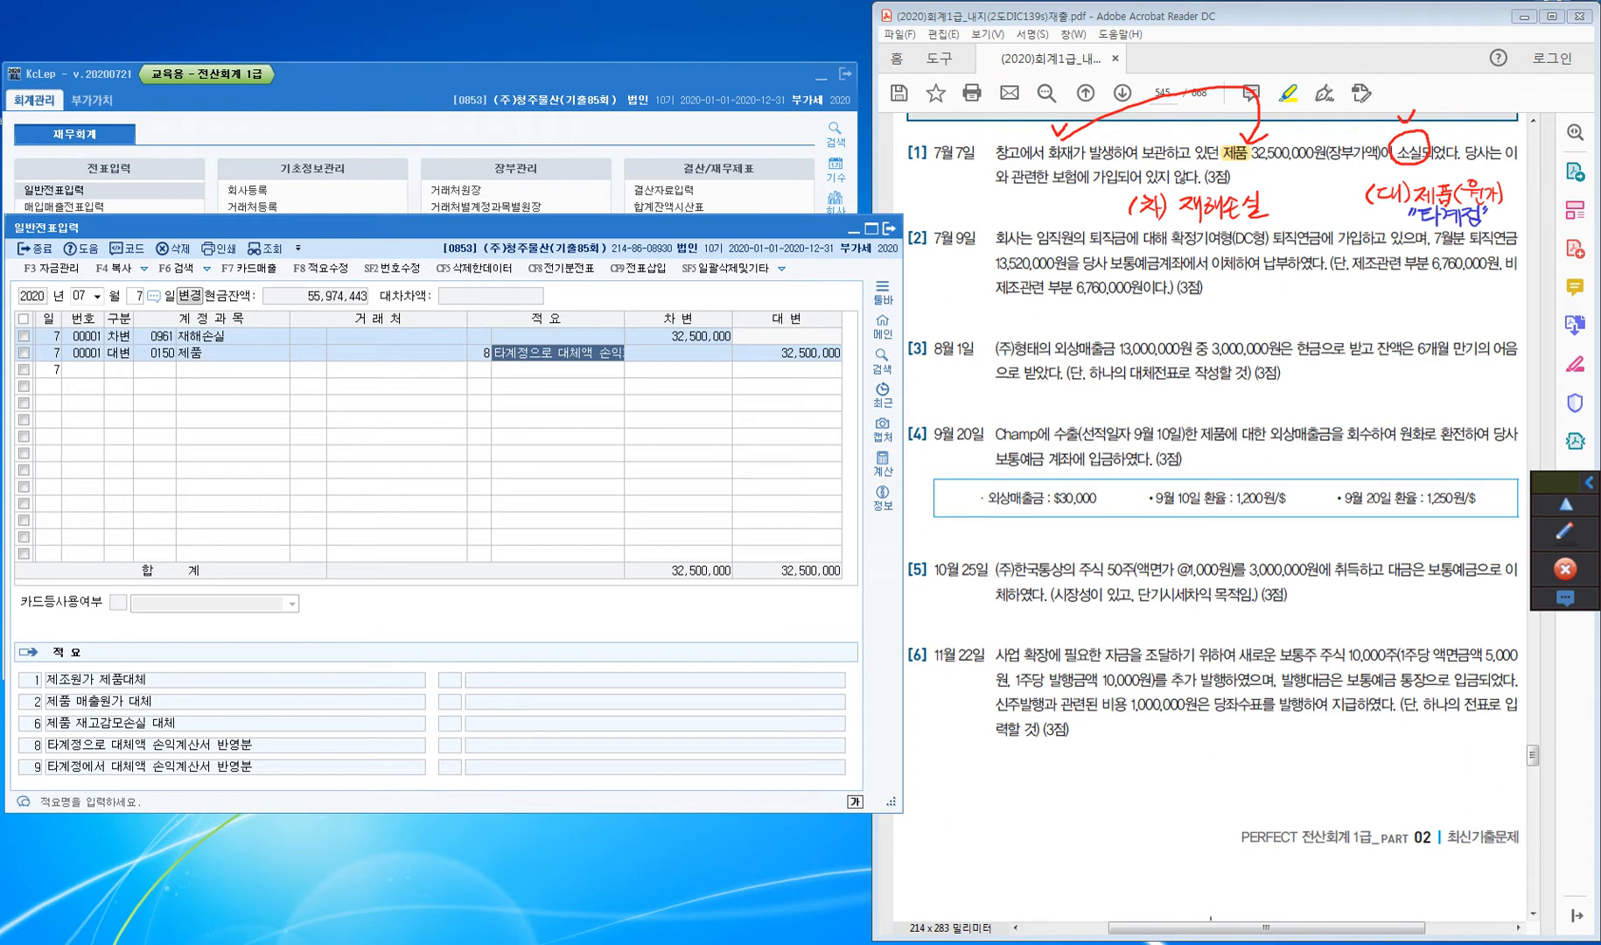
key("Return")
key("Return")
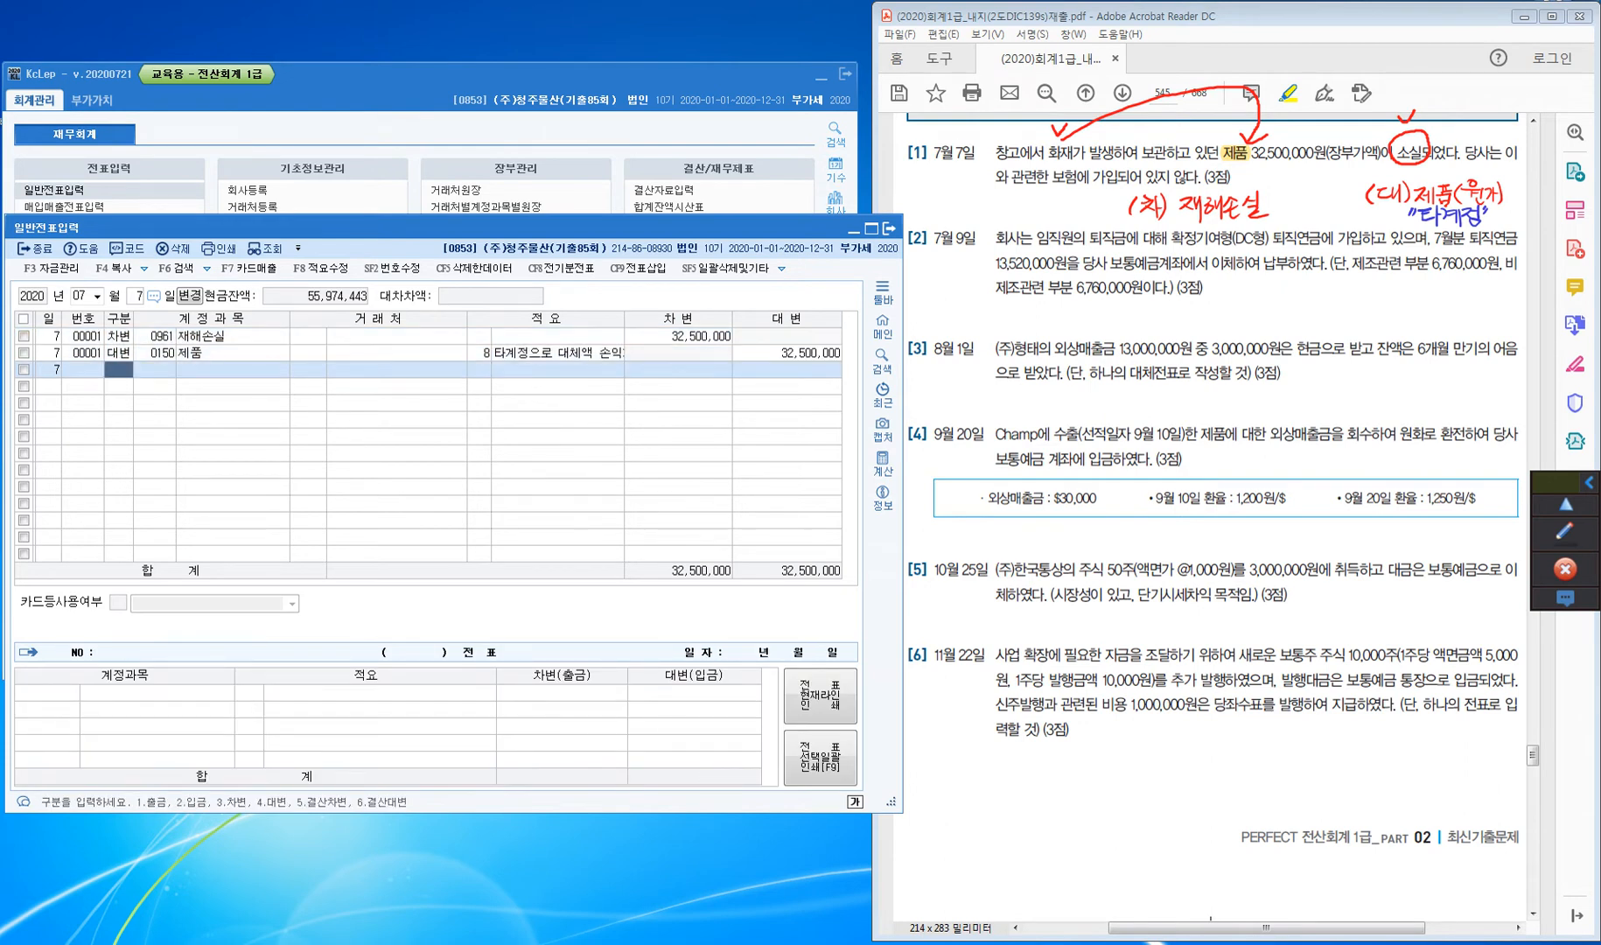
key("Up")
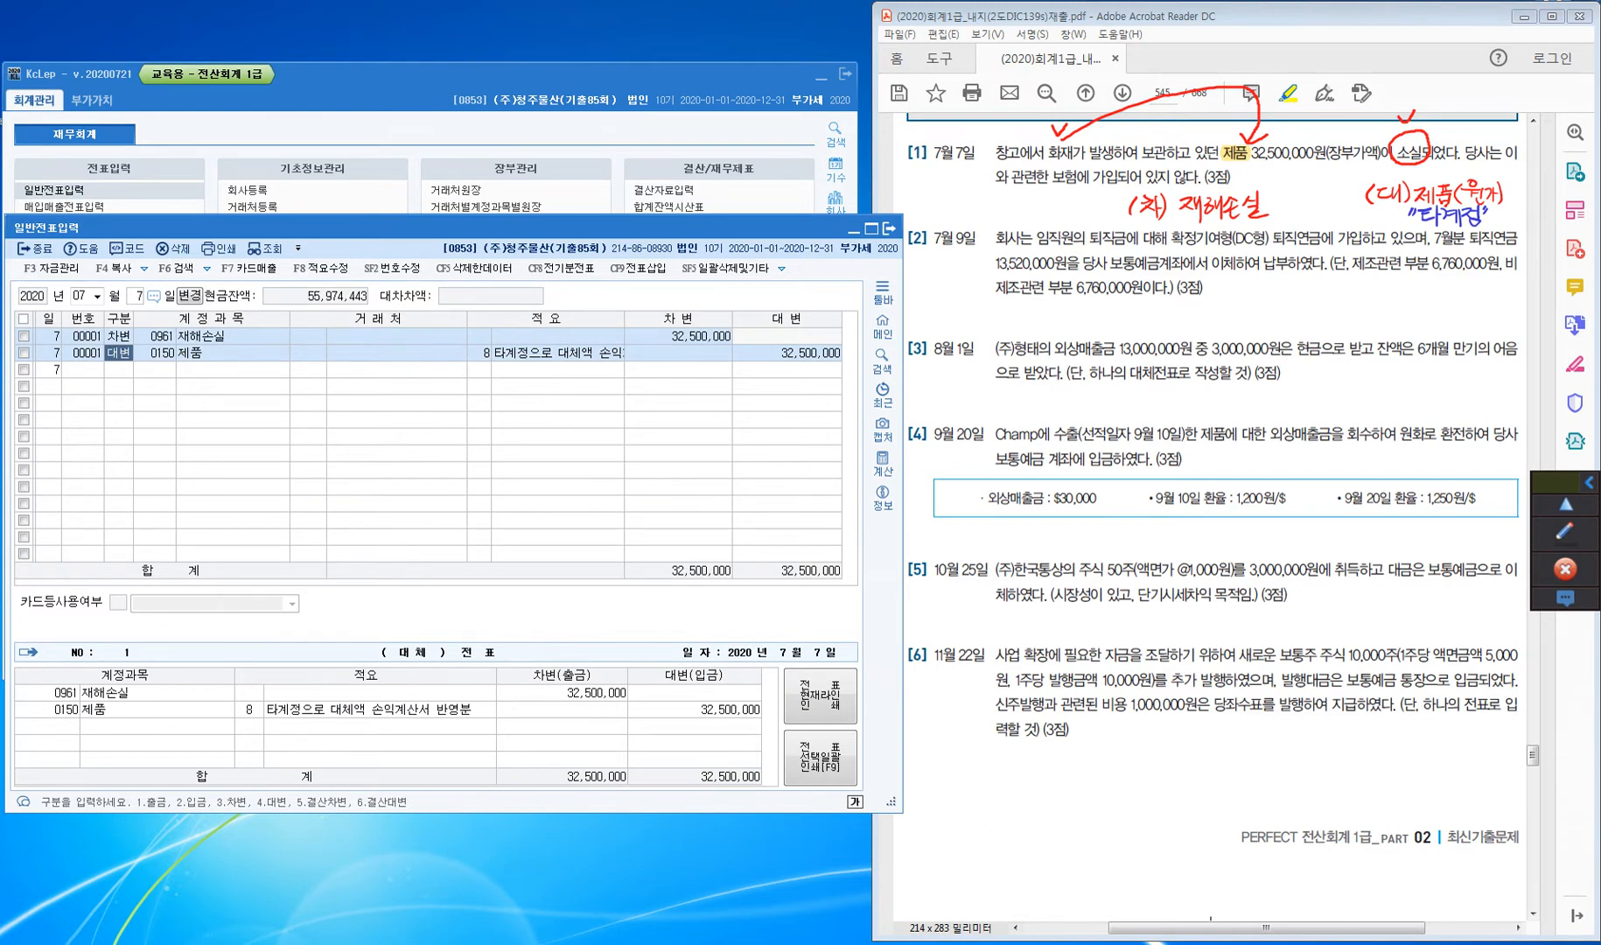
Switch the voucher entry date to July 9
key("Escape")
type("9")
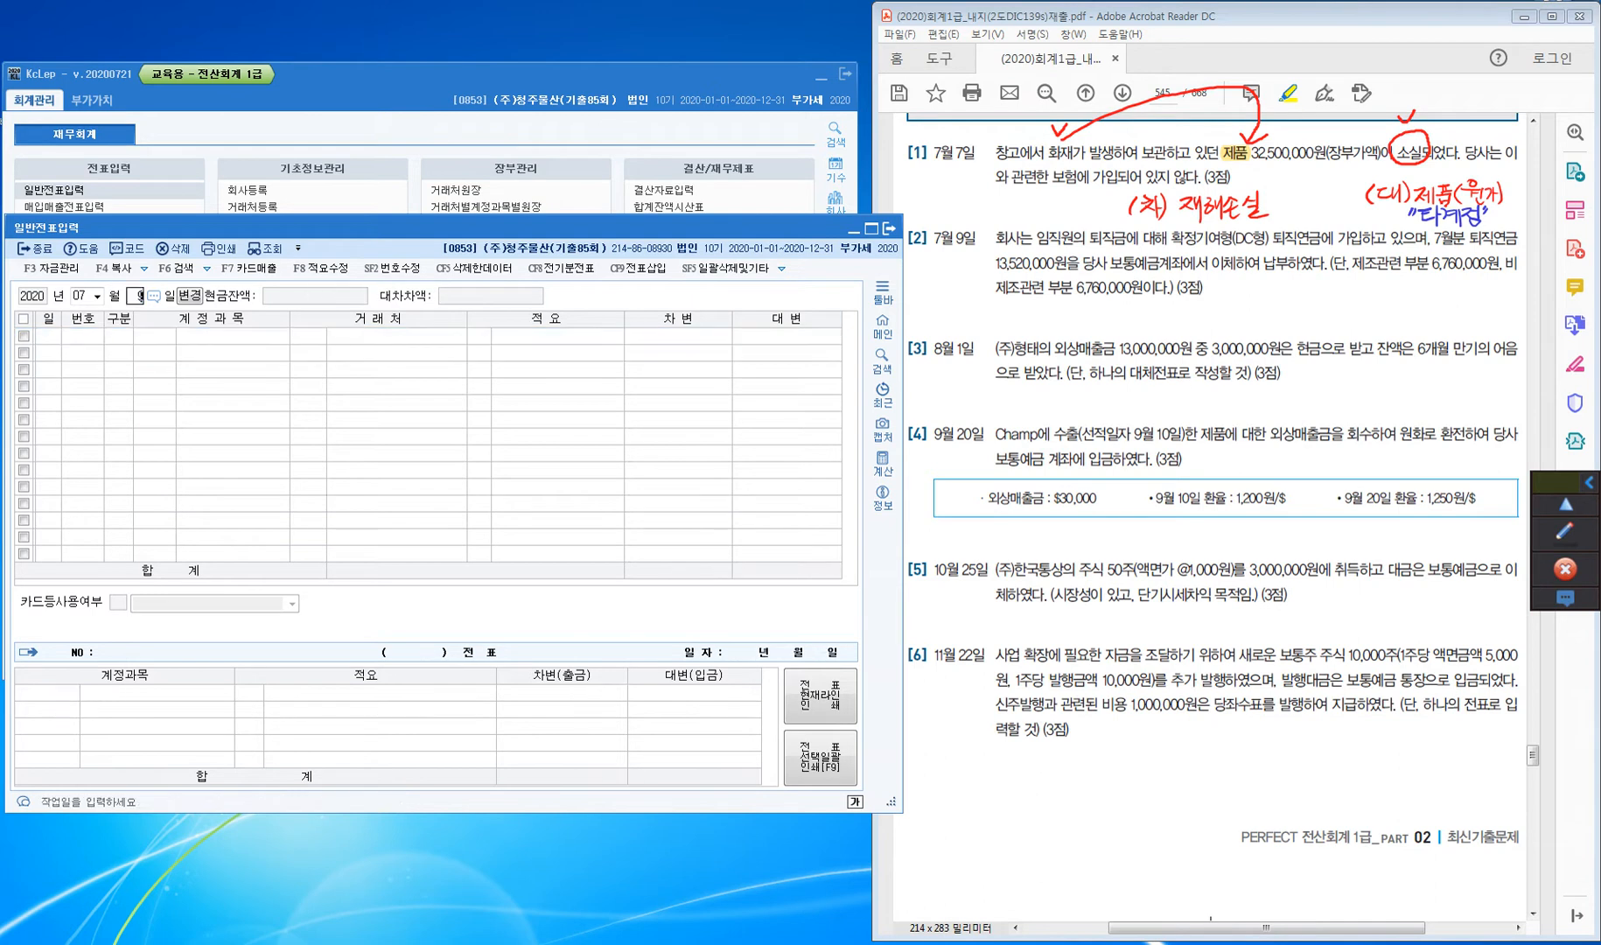
key("Return")
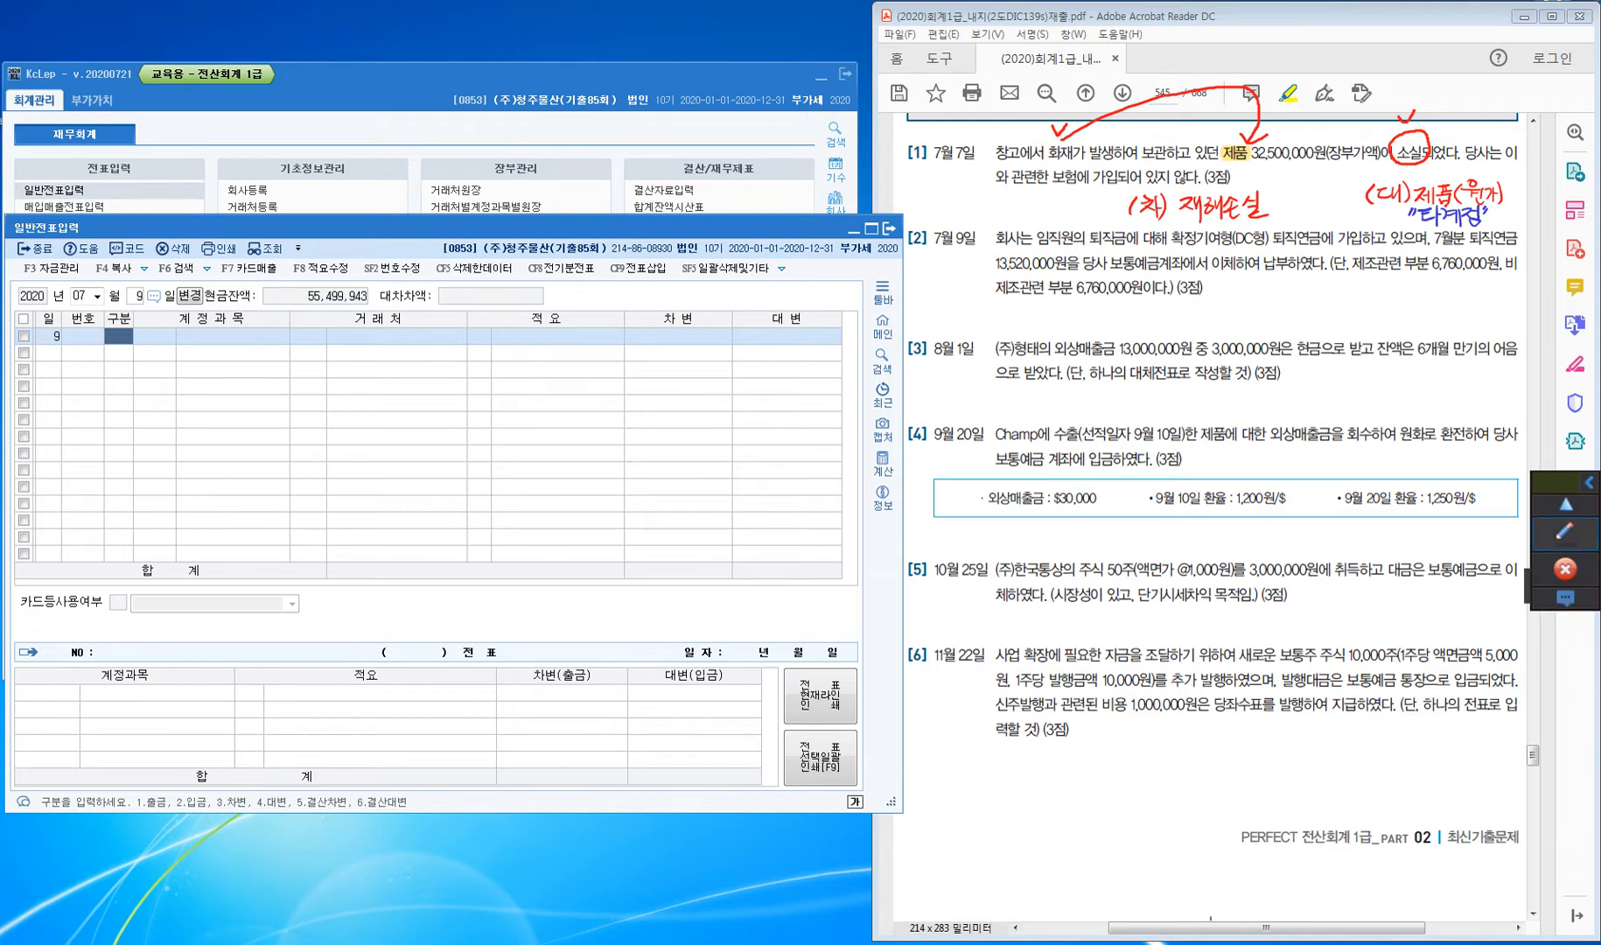
In question [2], underline 확정기여형(DC형) in red, check-mark the words 대해 and 가입하고, and circle 비
left_click(1564, 531)
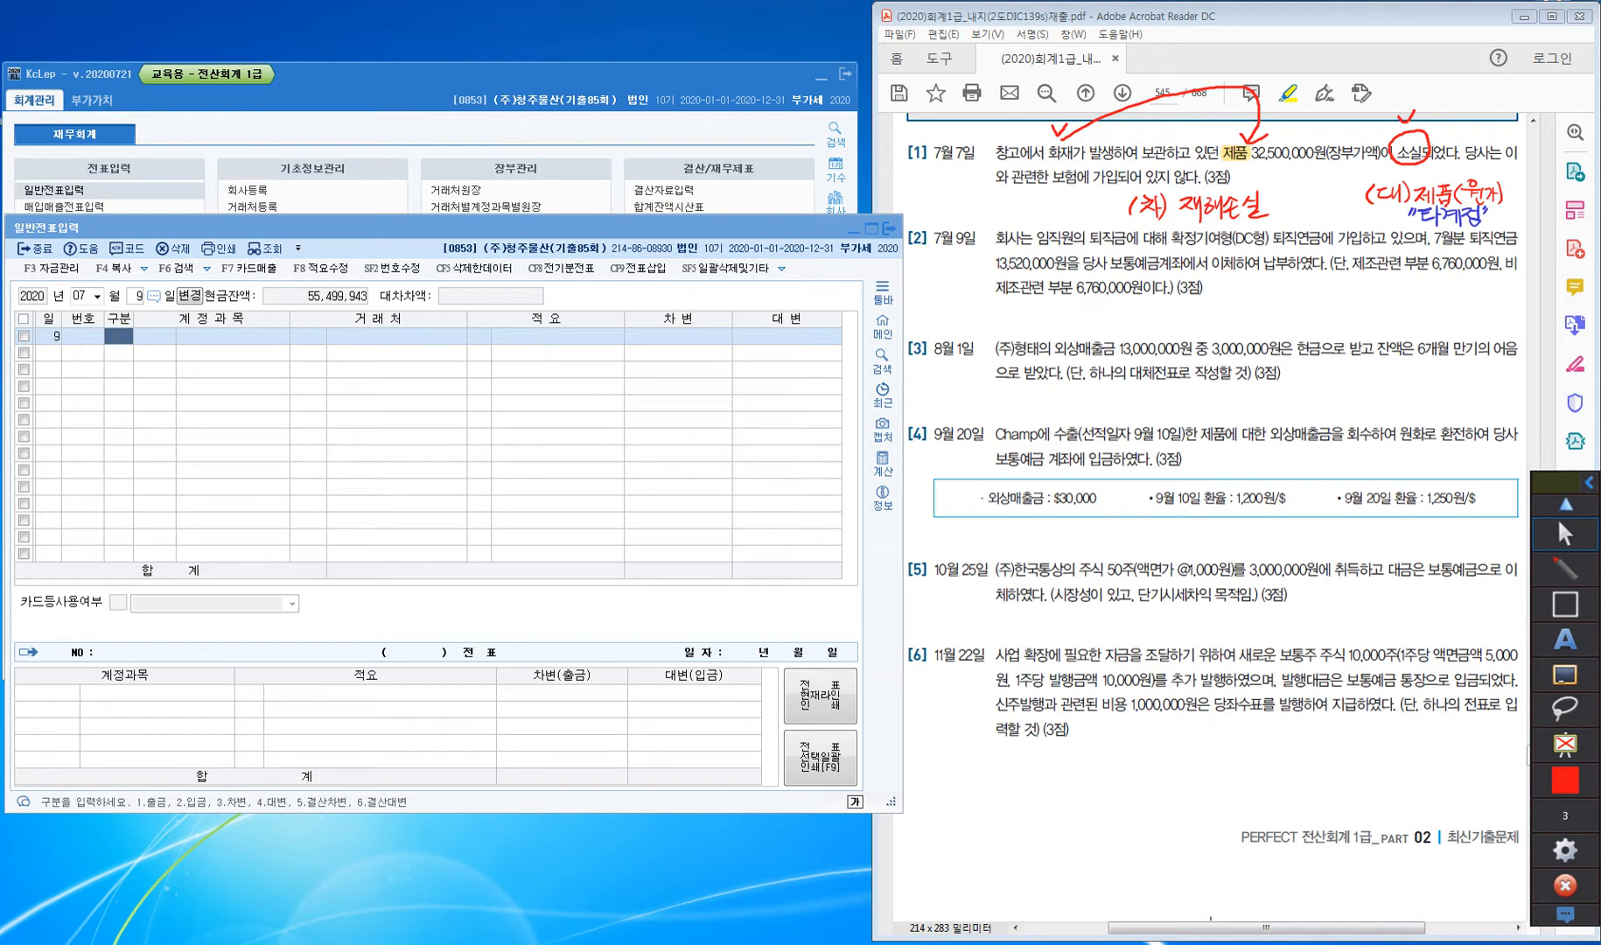
left_click_drag(1168, 246, 1265, 246)
left_click_drag(1127, 246, 1151, 246)
left_click_drag(1360, 247, 1372, 246)
mouse_move(1515, 272)
left_mouse_down()
mouse_move(1501, 255)
mouse_move(1527, 254)
mouse_move(1523, 272)
left_mouse_up()
Handwrite small red notes "DC: 퇴직연" and "DB" below question [2] and strike through the DC note
left_click(1565, 570)
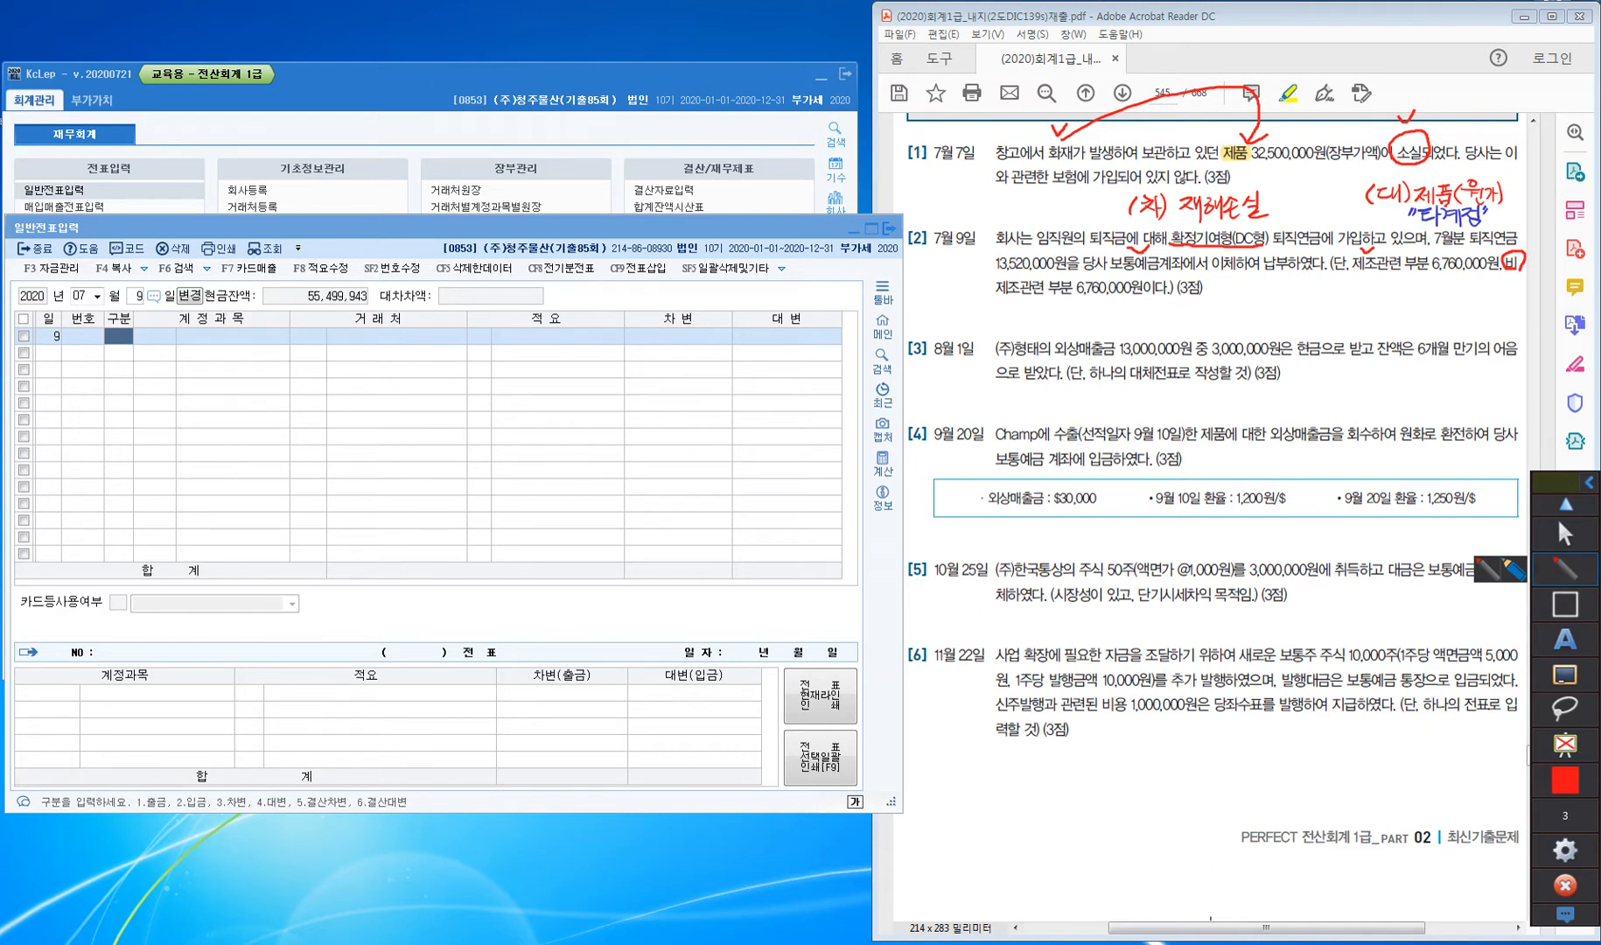
mouse_move(1015, 298)
left_mouse_down()
mouse_move(1018, 318)
mouse_move(1042, 319)
mouse_move(1022, 344)
mouse_move(1044, 340)
left_mouse_up()
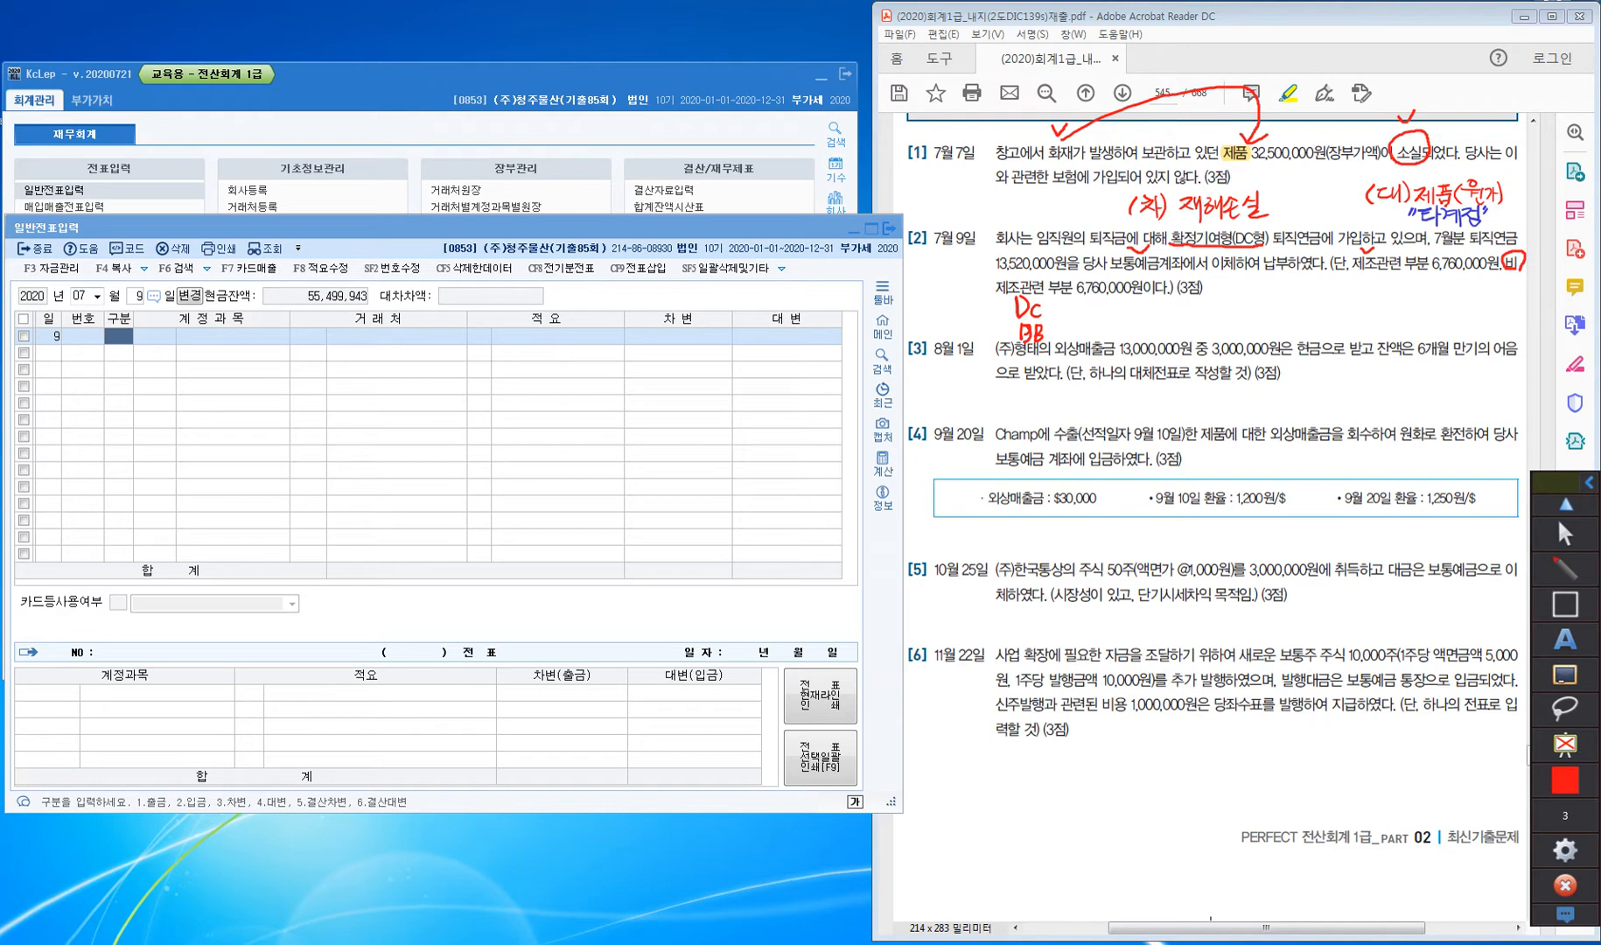
mouse_move(1059, 298)
left_mouse_down()
mouse_move(1070, 314)
mouse_move(1099, 307)
left_mouse_up()
left_click_drag(1088, 307, 1103, 300)
left_click_drag(1109, 300, 1115, 299)
left_click_drag(1108, 304, 1116, 309)
left_click_drag(1106, 307, 1118, 313)
mouse_move(1006, 308)
left_mouse_down()
mouse_move(1088, 302)
mouse_move(1071, 318)
mouse_move(1144, 332)
left_mouse_up()
Handwrite a larger red note "DC: 퇴직연금" below question [2]
mouse_move(1142, 299)
left_mouse_down()
mouse_move(1159, 312)
mouse_move(1144, 331)
mouse_move(1222, 313)
left_mouse_up()
left_click_drag(1207, 308, 1233, 335)
left_click_drag(1236, 307, 1252, 335)
left_click_drag(1257, 306, 1275, 313)
left_click_drag(1273, 305, 1277, 335)
mouse_move(1277, 305)
left_mouse_down()
mouse_move(1298, 315)
mouse_move(1284, 334)
left_mouse_up()
left_click_drag(1282, 323, 1346, 340)
Handwrite "DB: 퇴·운·자산" in red beside the DC note of question [2]
mouse_move(1347, 306)
left_mouse_down()
mouse_move(1348, 337)
mouse_move(1418, 312)
left_mouse_up()
left_click_drag(1400, 316, 1421, 326)
mouse_move(1428, 306)
left_mouse_down()
mouse_move(1429, 337)
mouse_move(1463, 317)
left_mouse_up()
mouse_move(1451, 321)
left_mouse_down()
mouse_move(1463, 335)
mouse_move(1486, 306)
left_mouse_up()
left_click_drag(1482, 307, 1475, 325)
mouse_move(1480, 315)
left_mouse_down()
mouse_move(1491, 341)
mouse_move(1494, 317)
left_mouse_up()
left_click_drag(1498, 309, 1510, 324)
left_click_drag(1500, 321, 1516, 334)
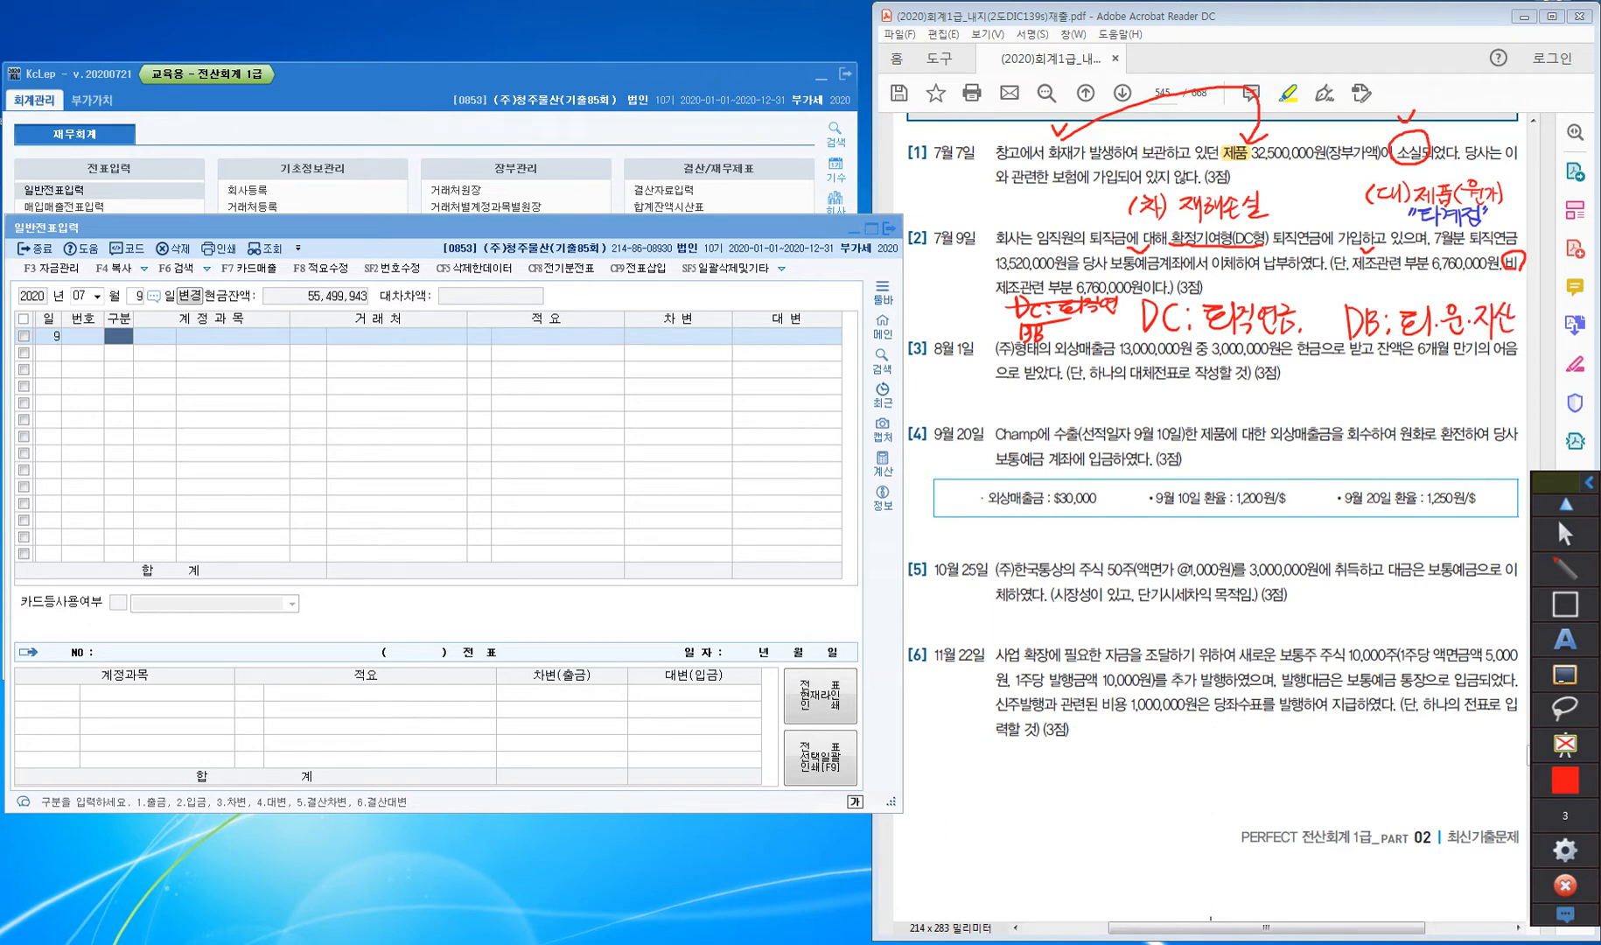
Underline 제조 in question [2] in red and handwrite 판 beneath the circled 비
left_click_drag(1352, 269, 1377, 272)
left_click_drag(1504, 280, 1520, 285)
left_click_drag(1523, 271, 1526, 296)
Cross out 연금 in the DC note, write 급여 above it in red, and leave drawing mode
mouse_move(1264, 321)
left_mouse_down()
mouse_move(1282, 346)
mouse_move(1277, 325)
left_mouse_up()
left_click_drag(1295, 323, 1273, 347)
left_click_drag(1260, 275, 1283, 279)
mouse_move(1263, 283)
left_mouse_down()
mouse_move(1274, 300)
mouse_move(1282, 278)
left_mouse_up()
left_click_drag(1285, 277, 1300, 305)
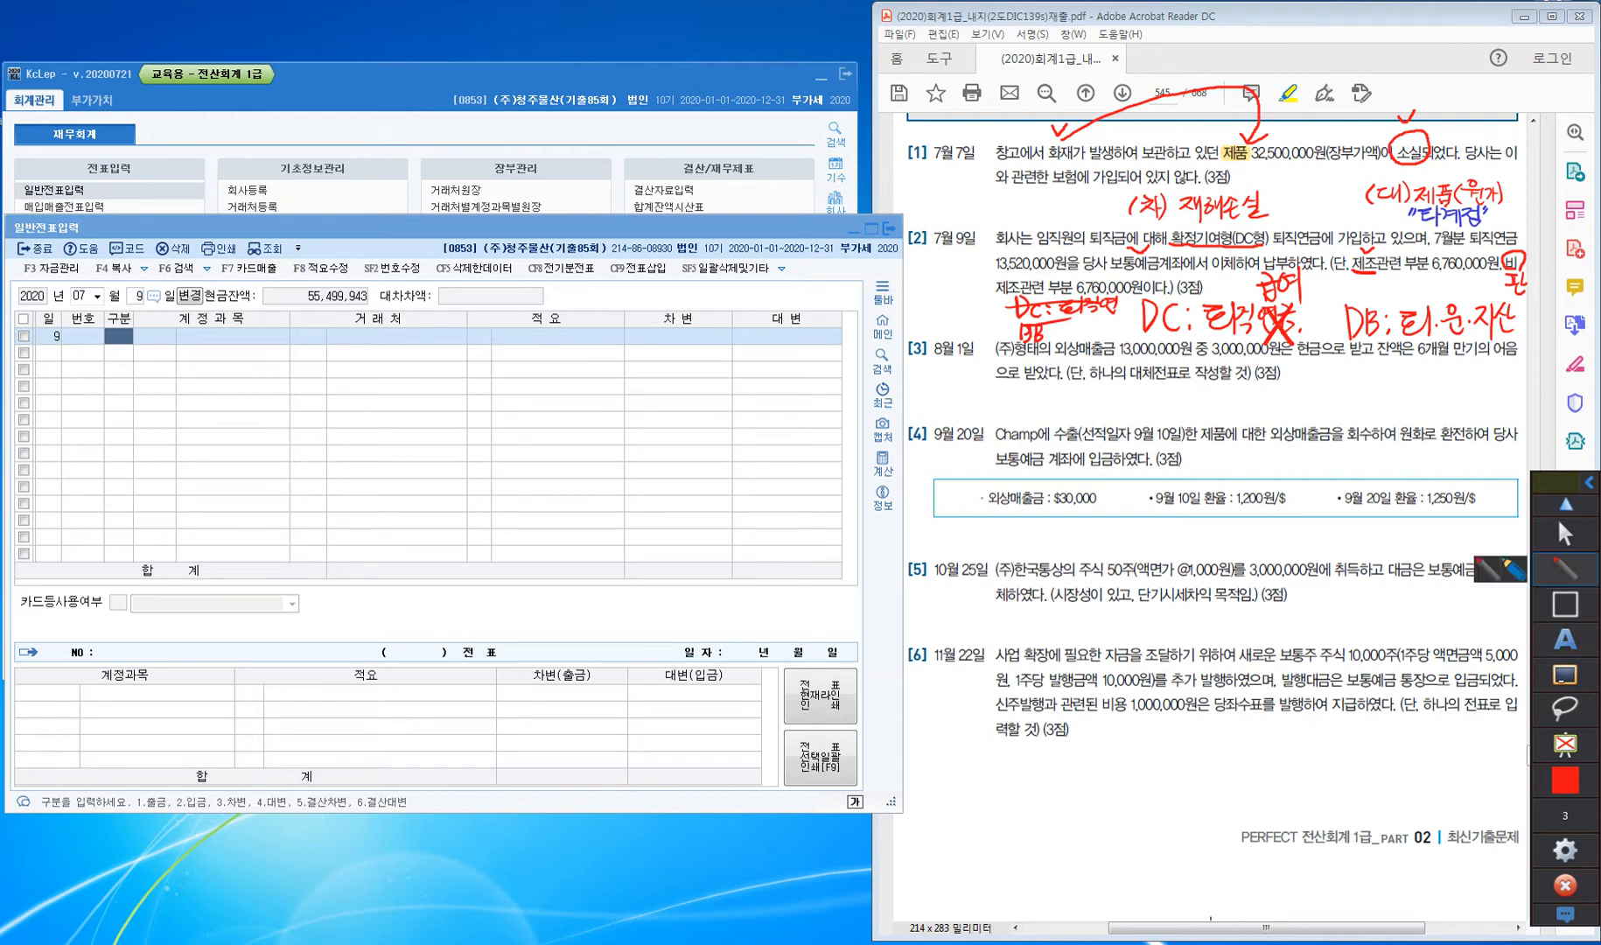
left_click(1565, 534)
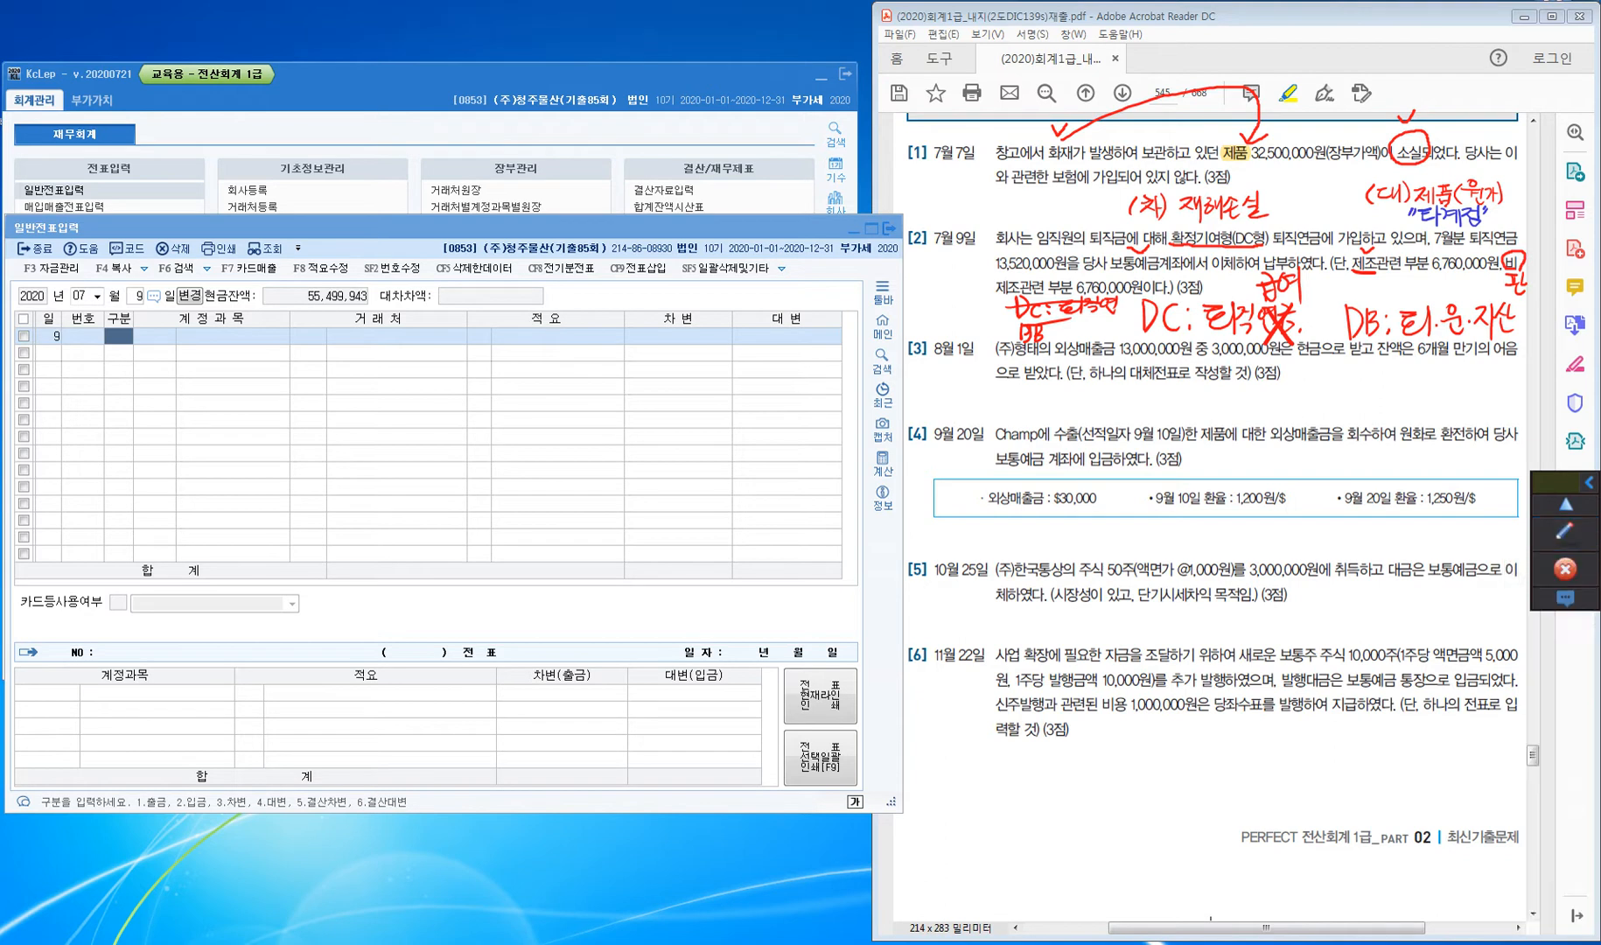
Enter the July 9 credit line for 보통예금 (0103) with an amount of 13,520,000
left_click(119, 337)
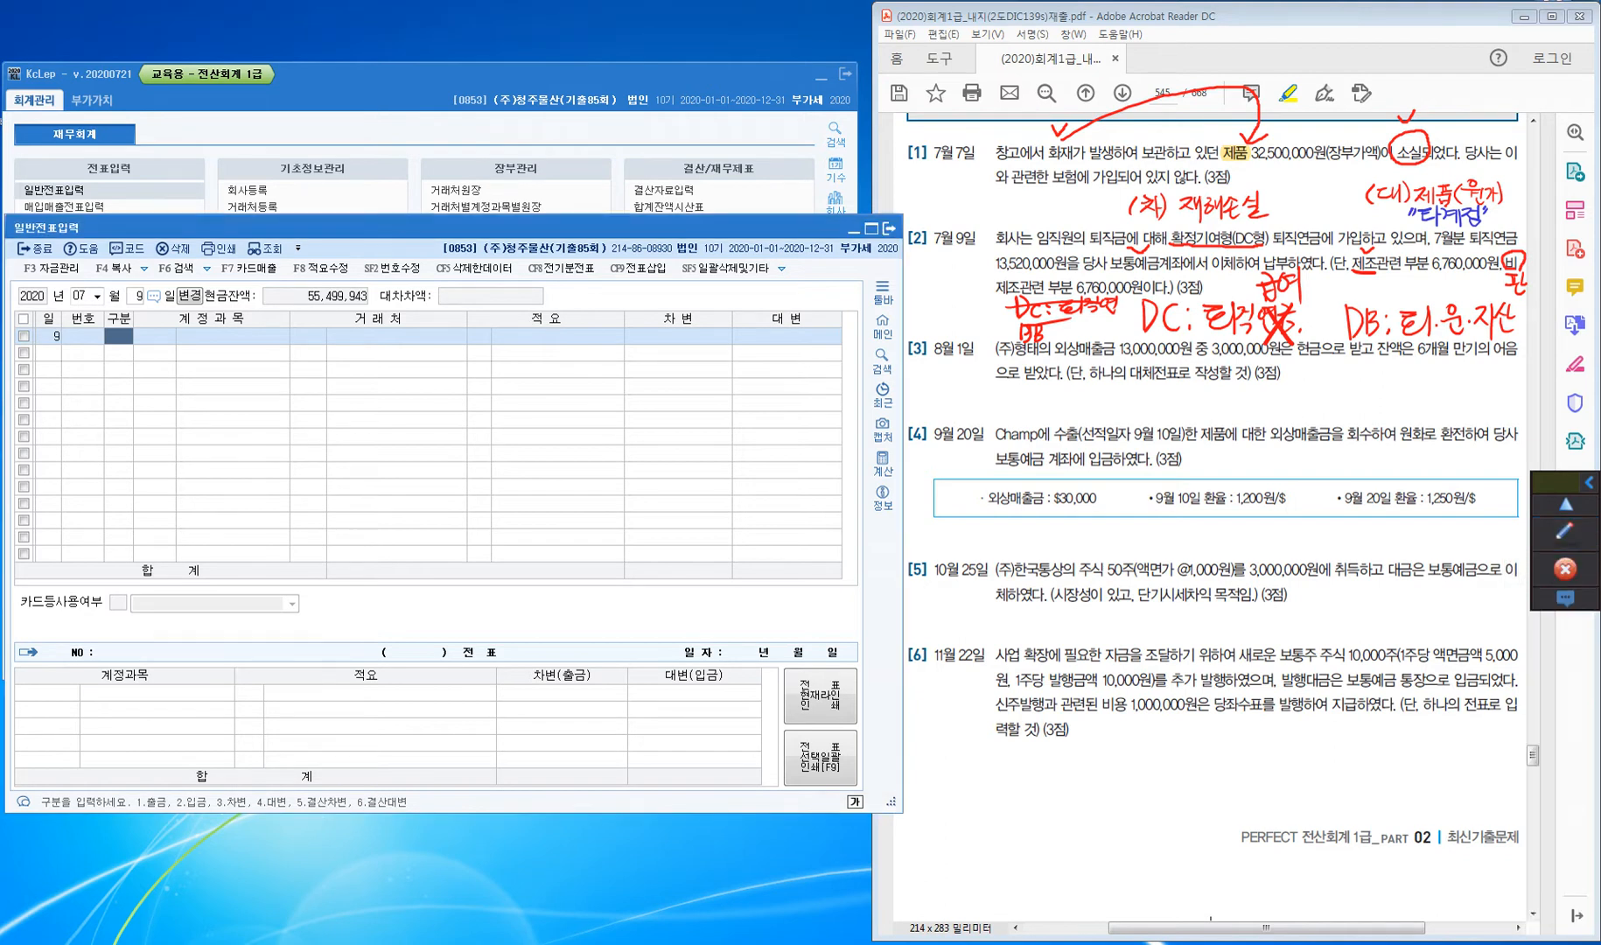
key("Return")
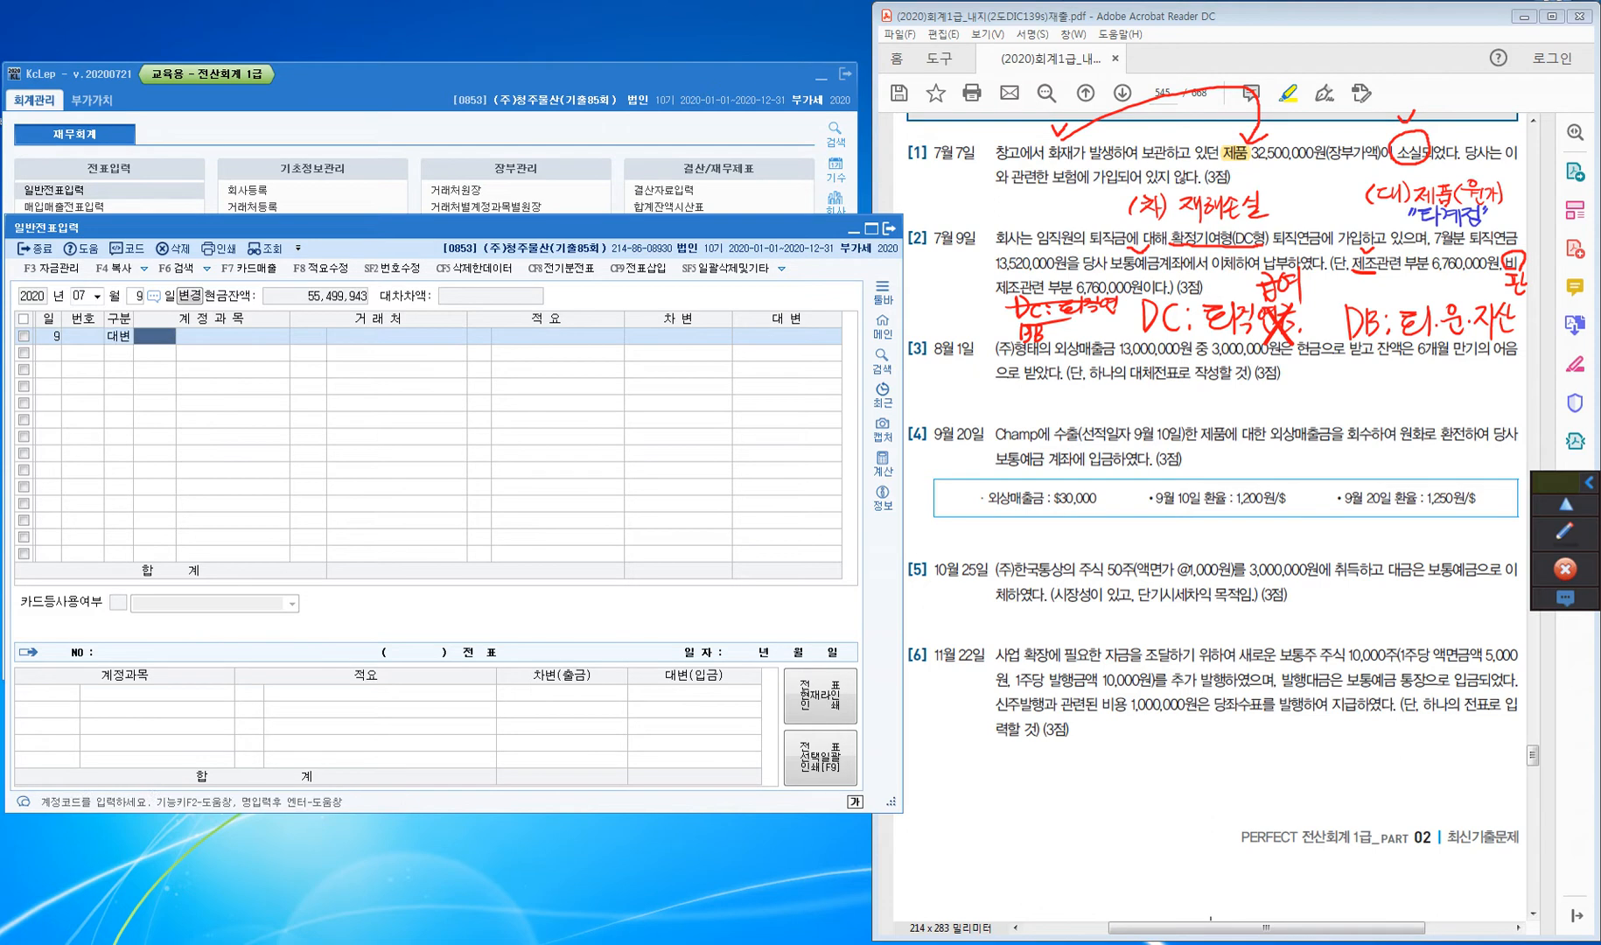
type("103")
key("Return")
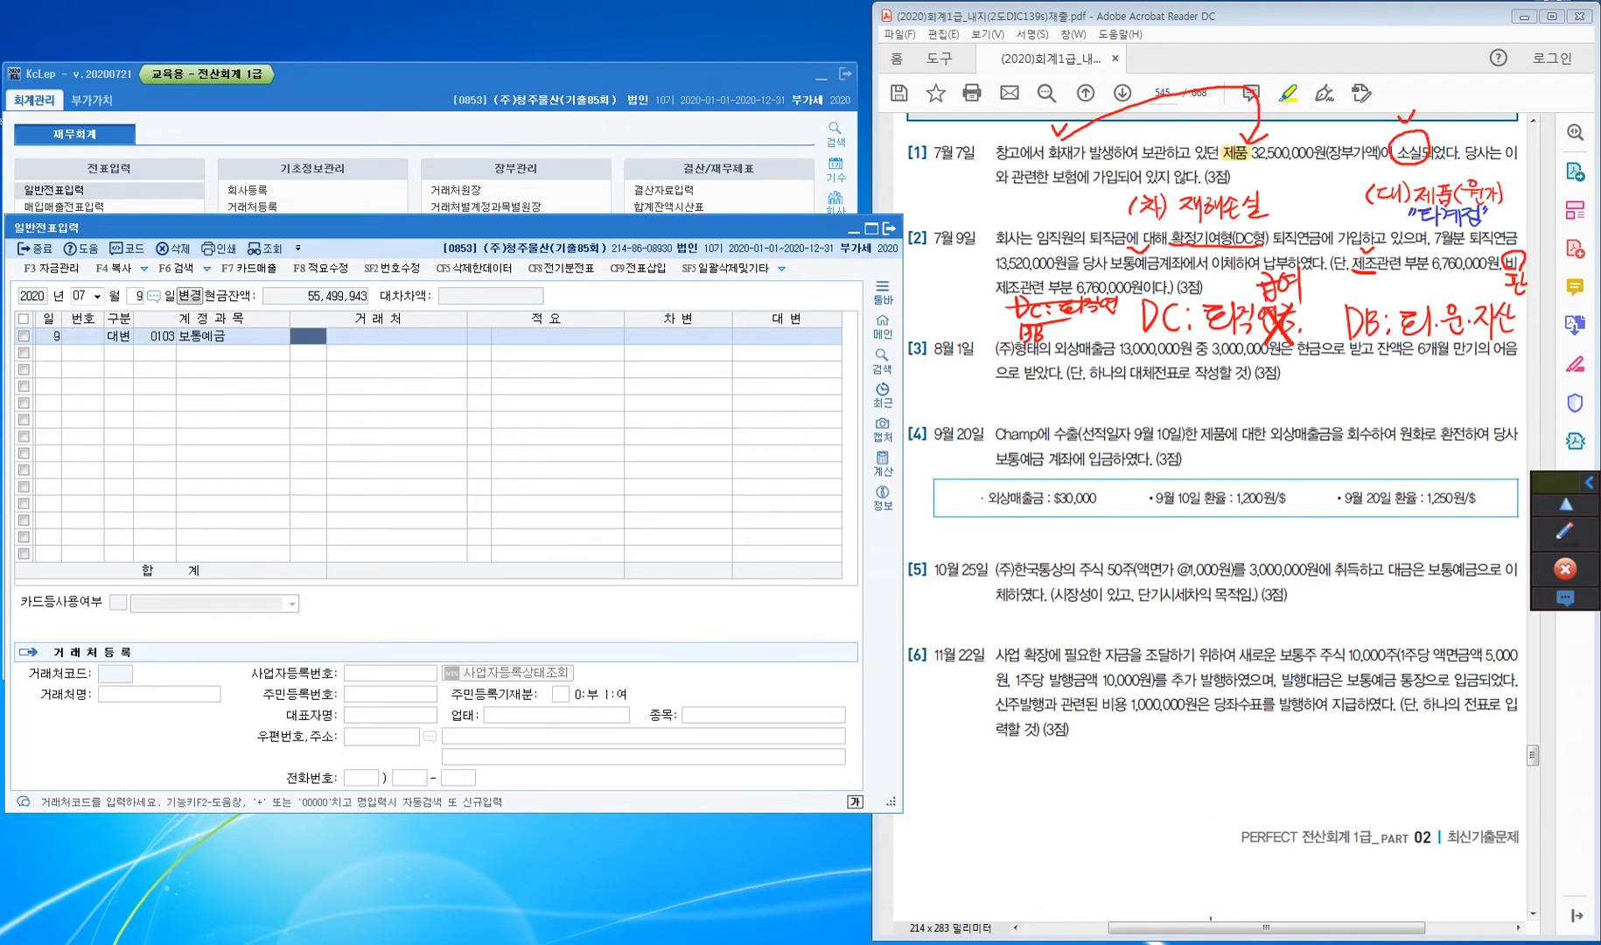
key("Return")
key("Return")
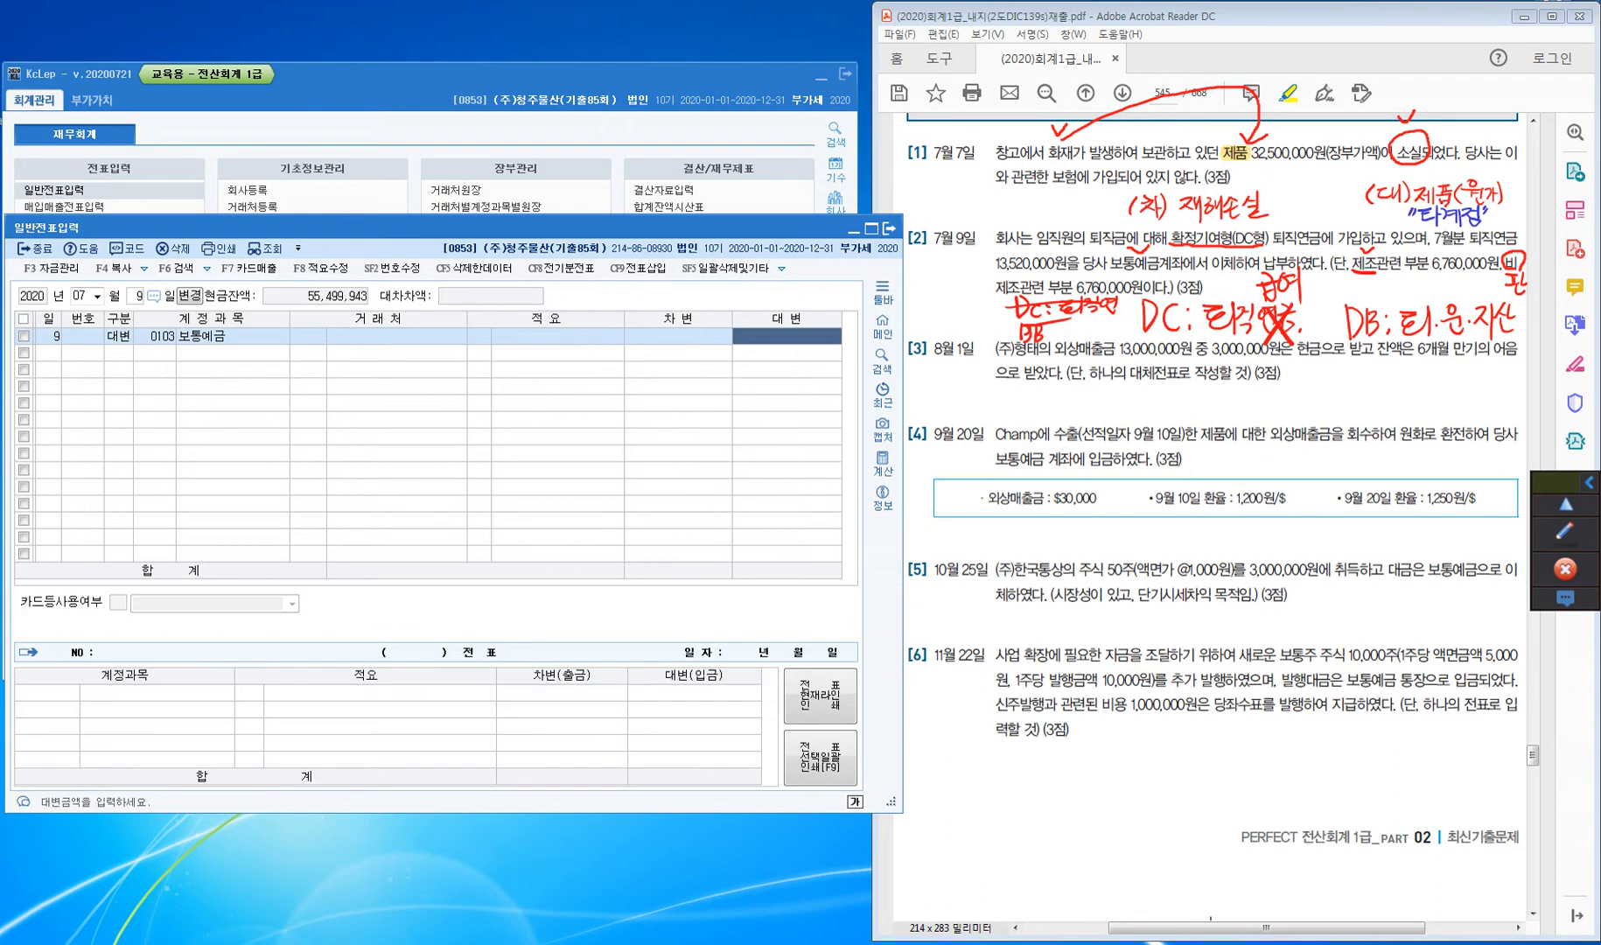
type("13520000")
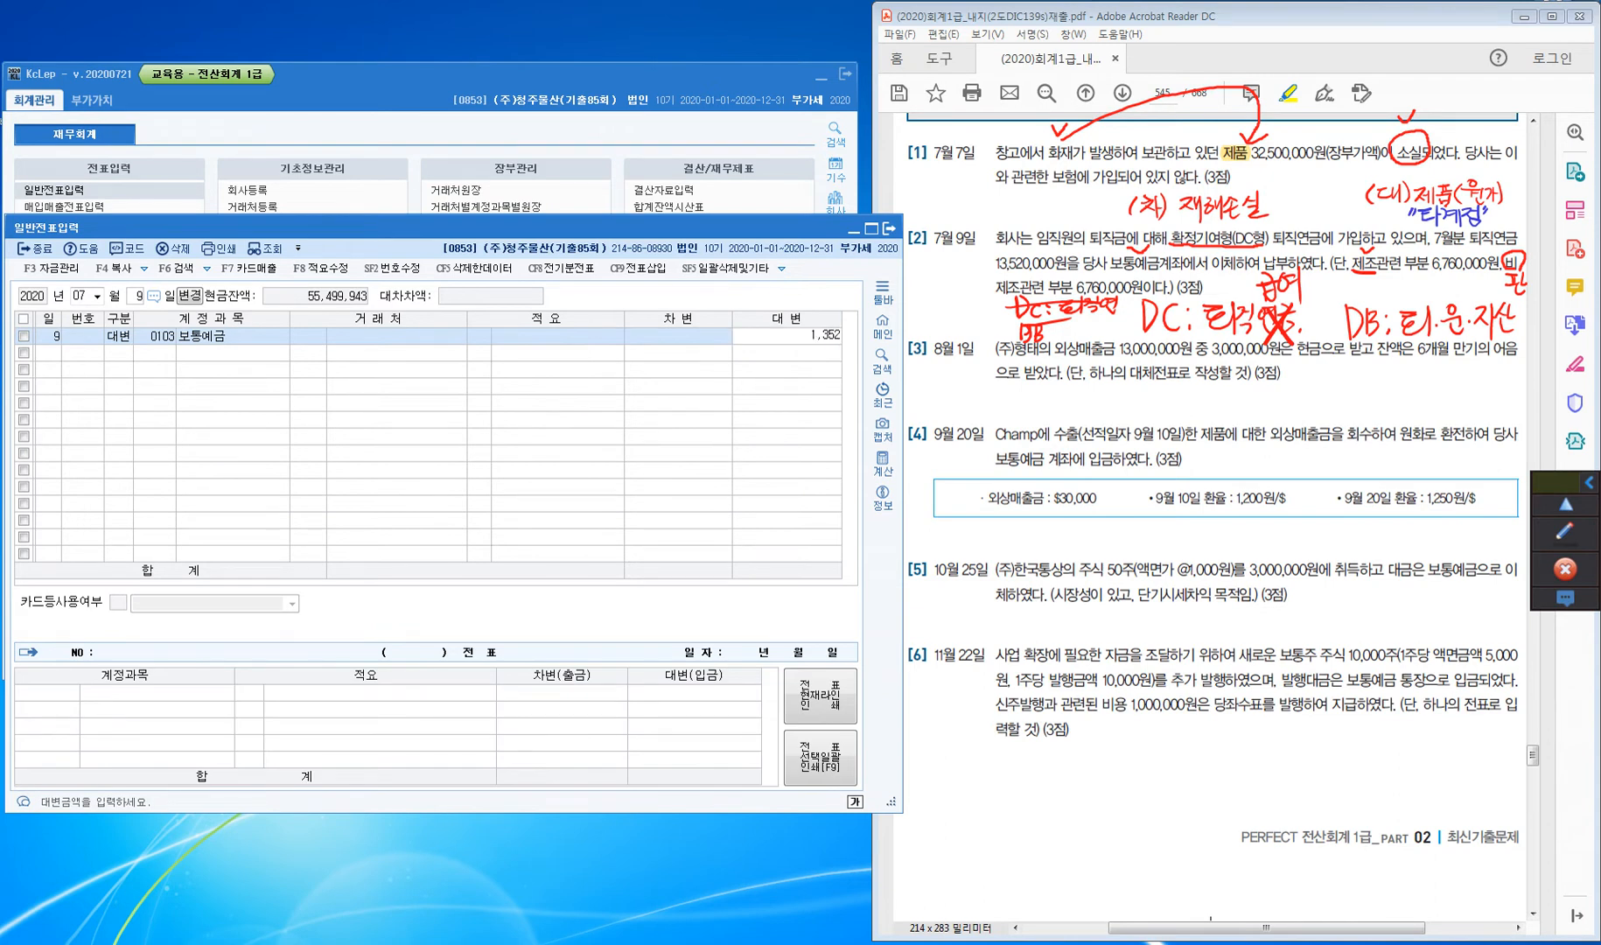
key("Return")
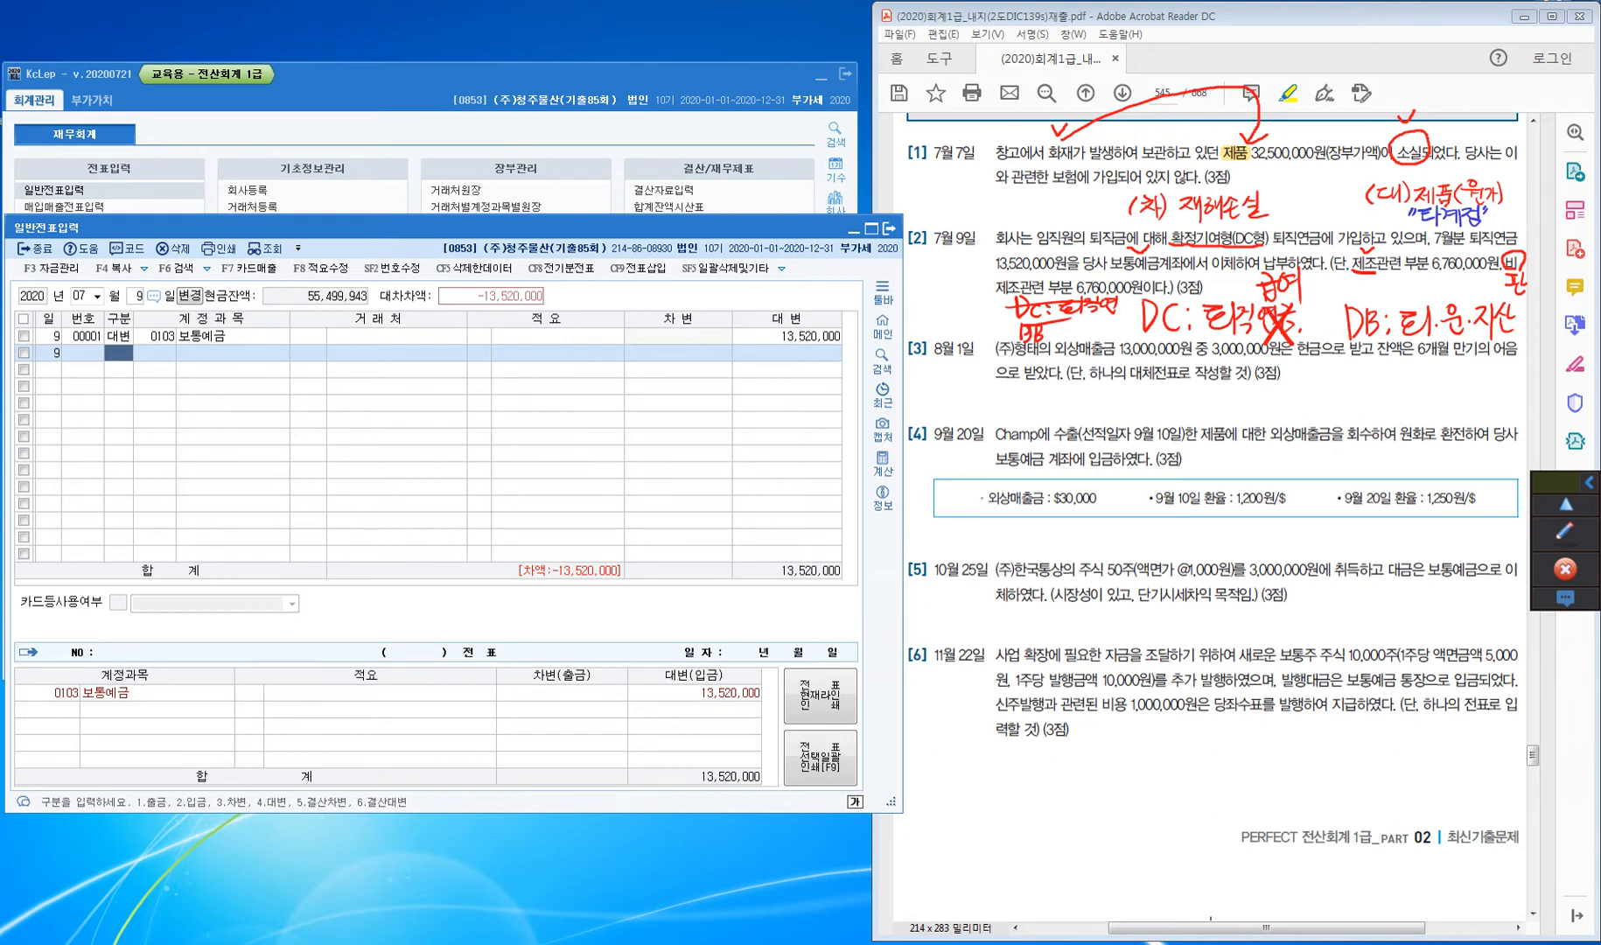
Add a July 9 debit line for 퇴직급여 under 제조원가 (0508) with an amount of 6,760,000
type("3")
key("Return")
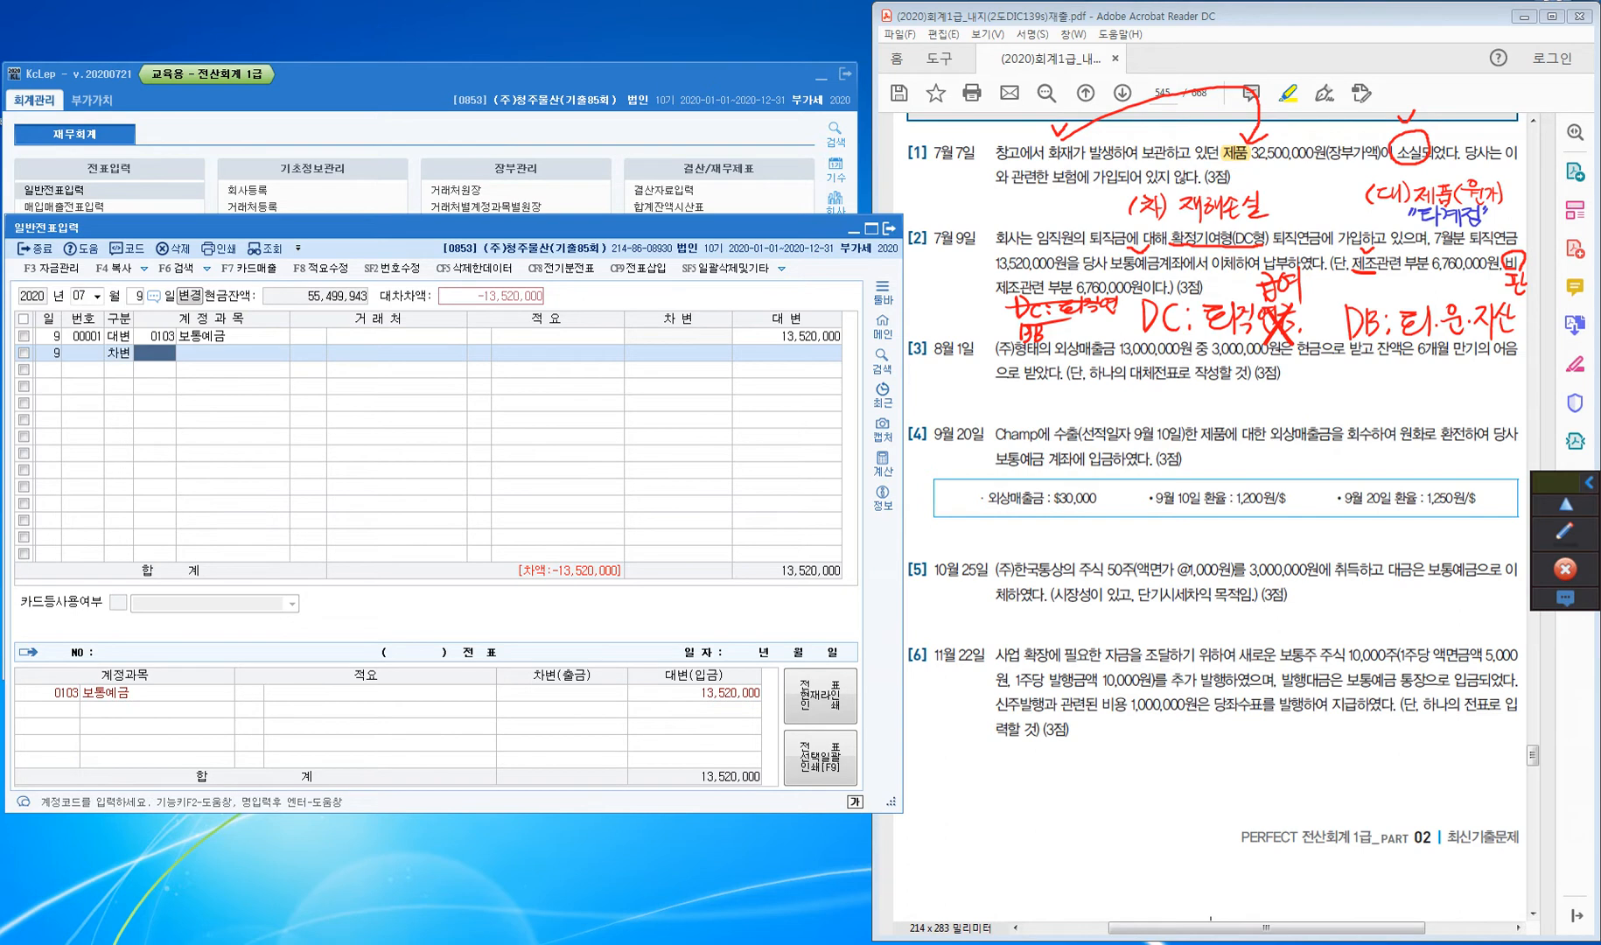
type("퇴직급")
key("Return")
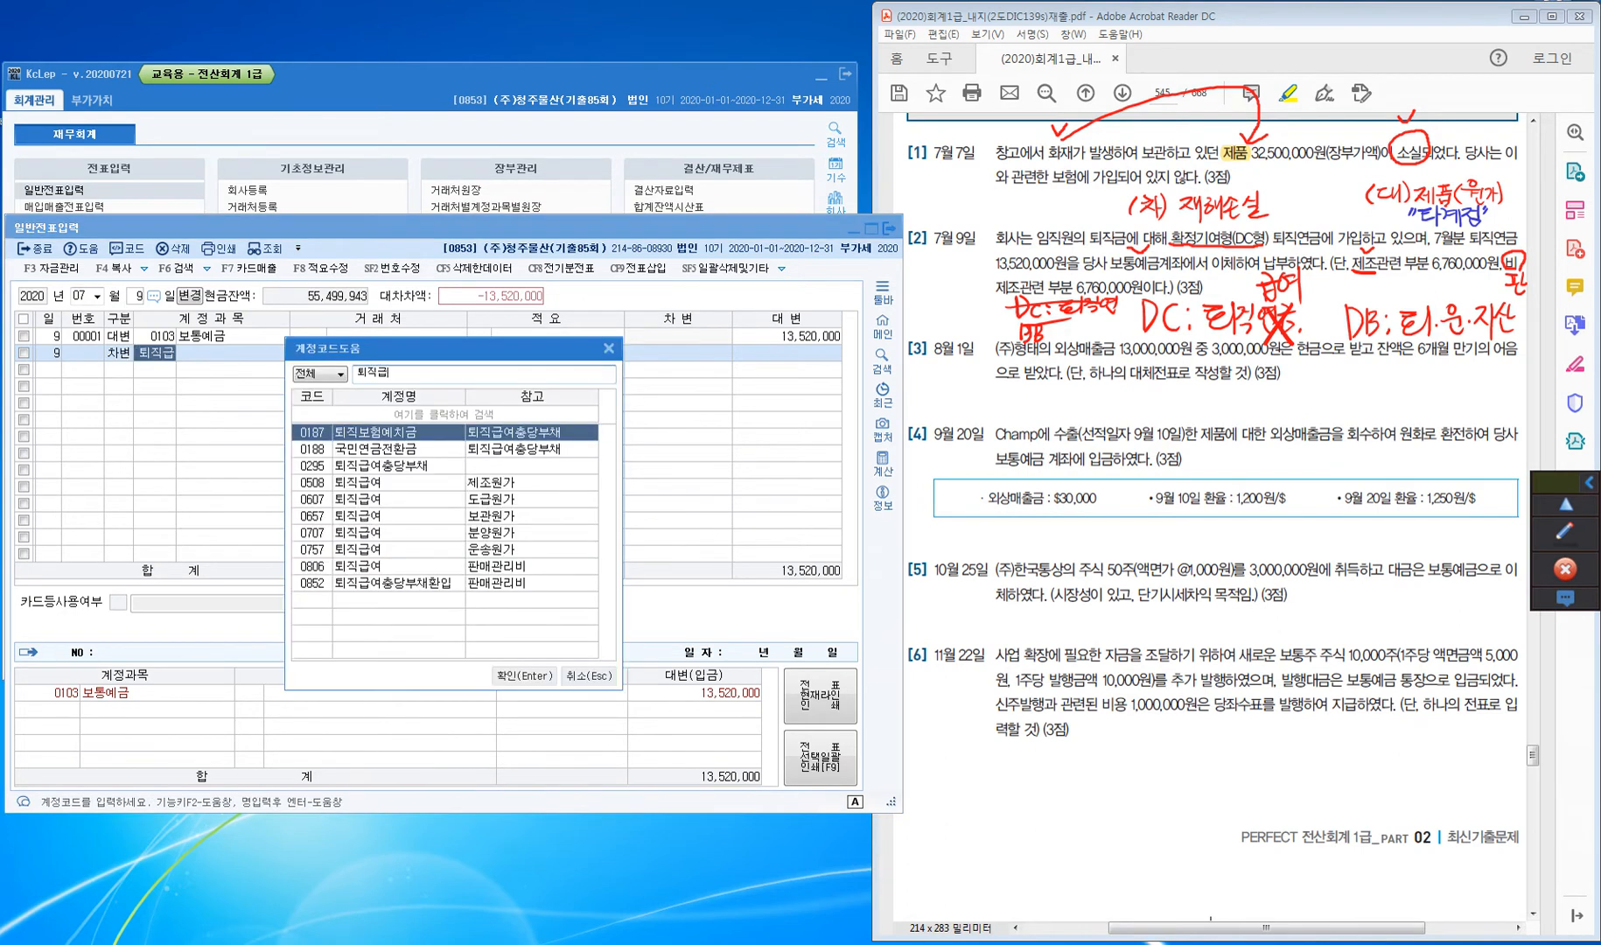
key("Down")
key("Down")
key("Down")
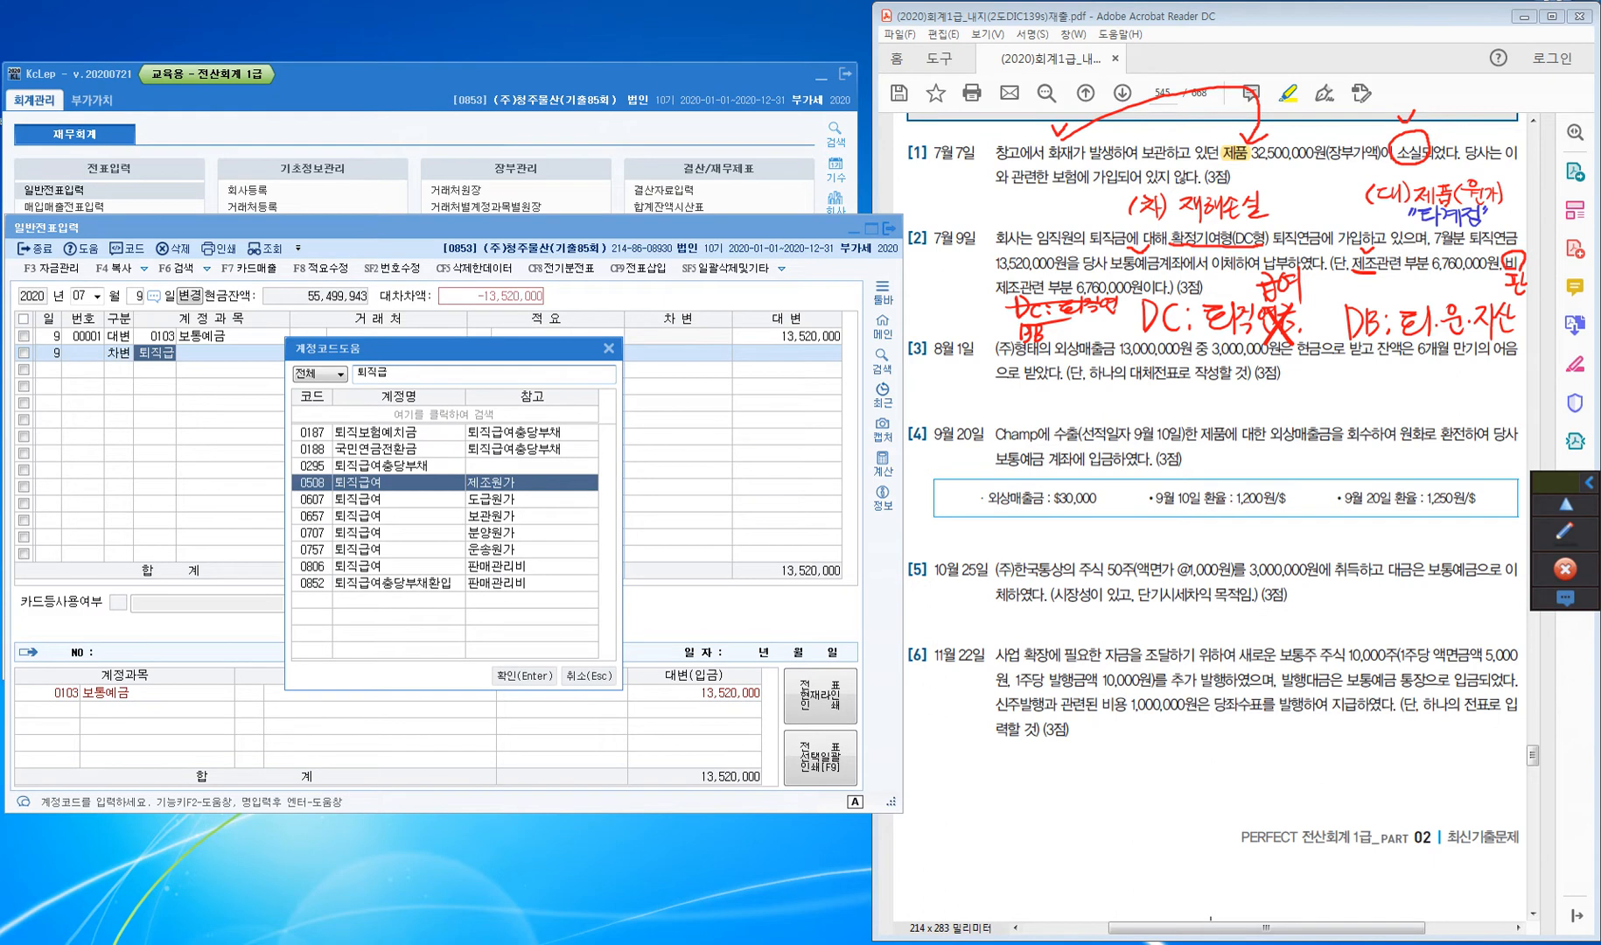
key("Return")
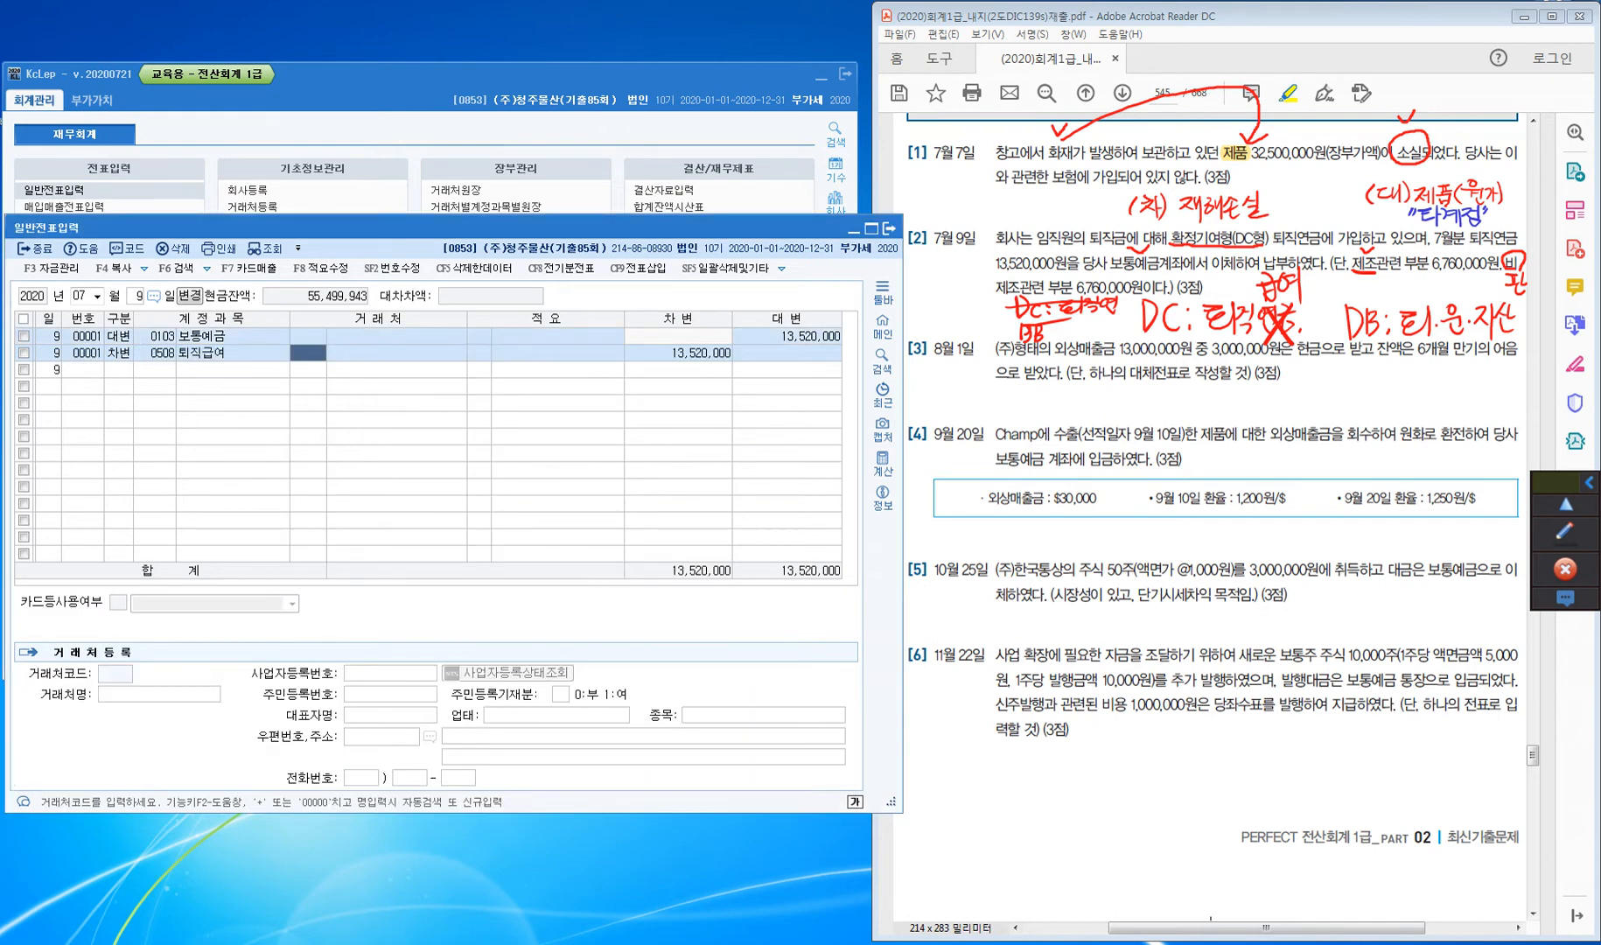
key("Return")
key("Return")
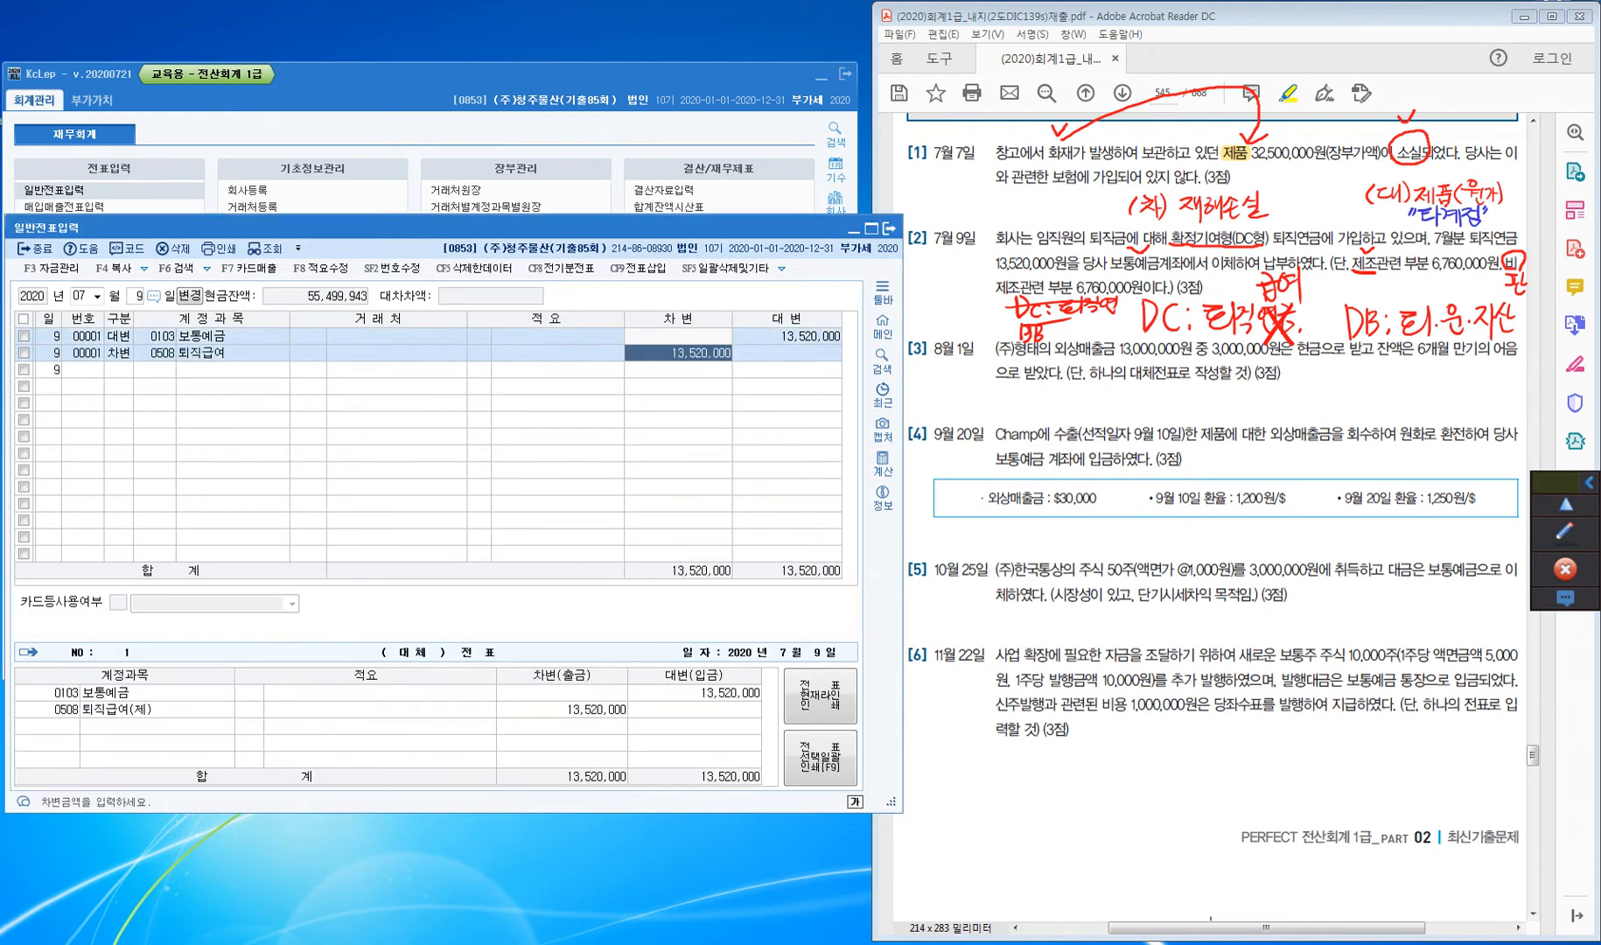
type("6760000")
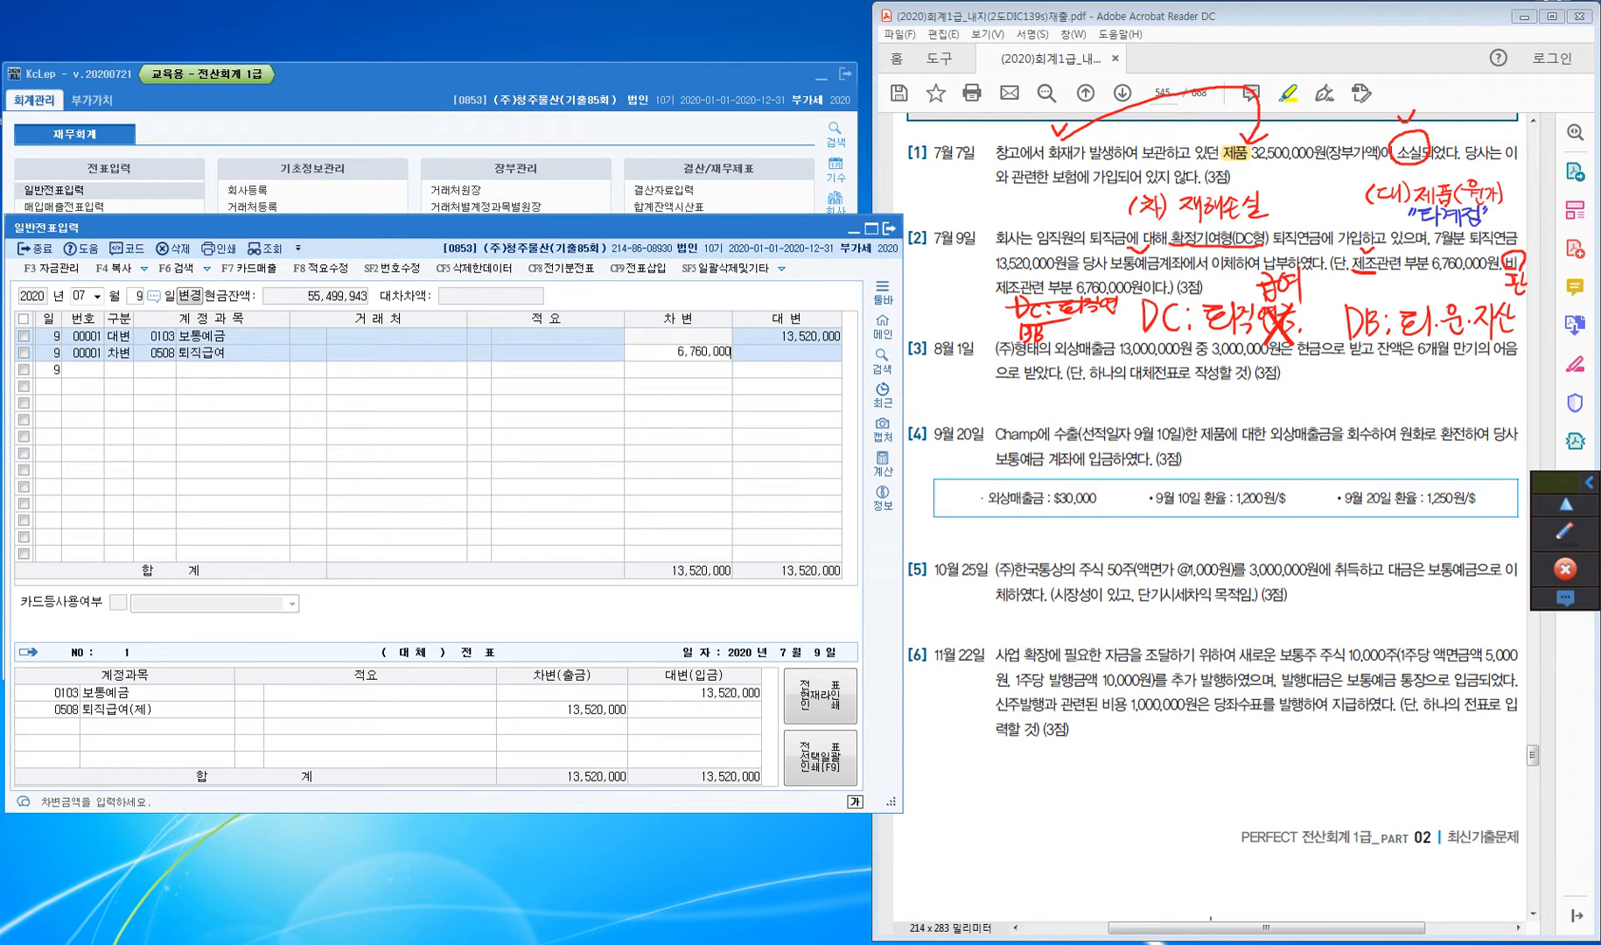
key("Return")
Add a July 9 debit line for 퇴직급여 under 판매관리비 (0806) for the remaining 6,760,000
type("3")
type("퇴직")
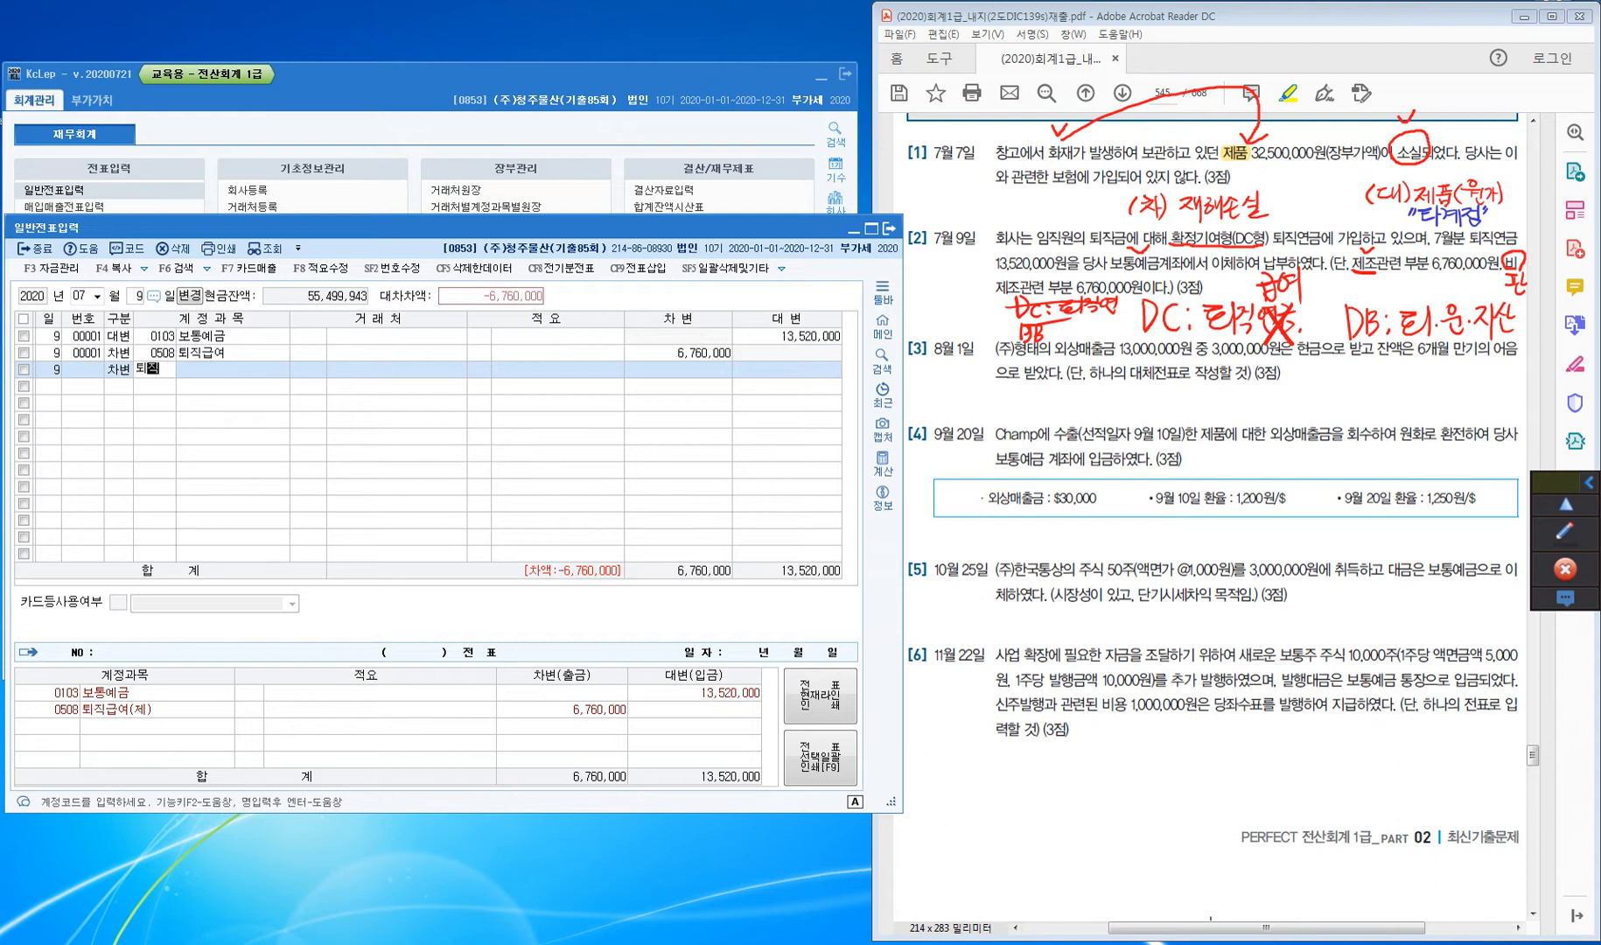
type("급")
key("Return")
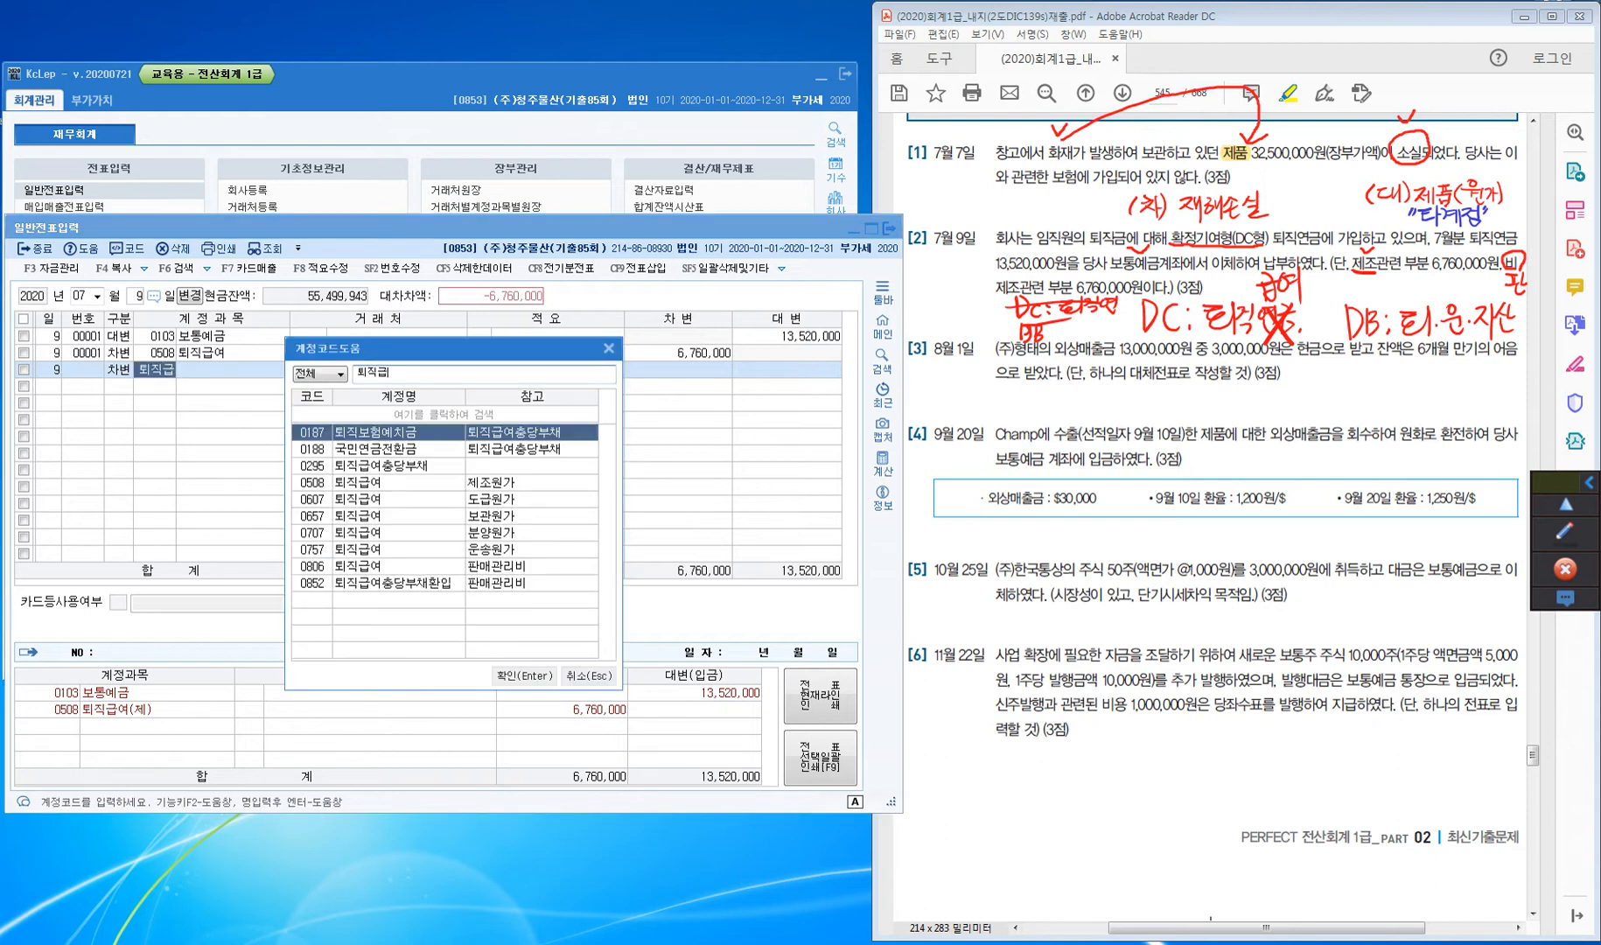
key("Down")
key("Down")
key("Down")
key("Down")
key("Down")
key("Down")
key("Down")
key("Down")
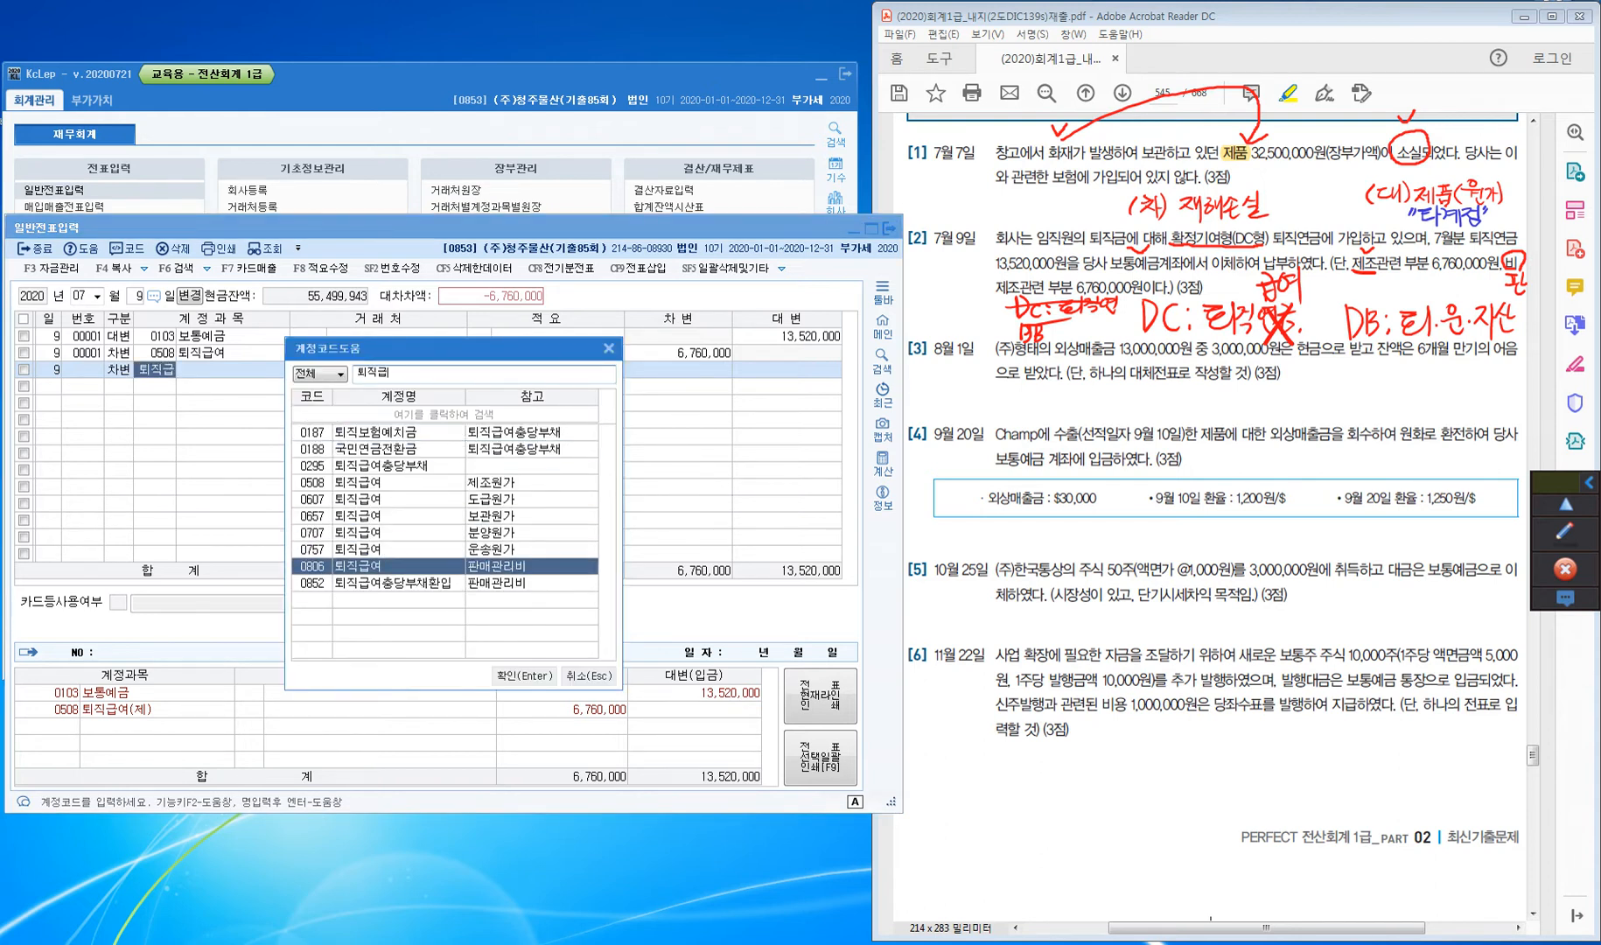
key("Return")
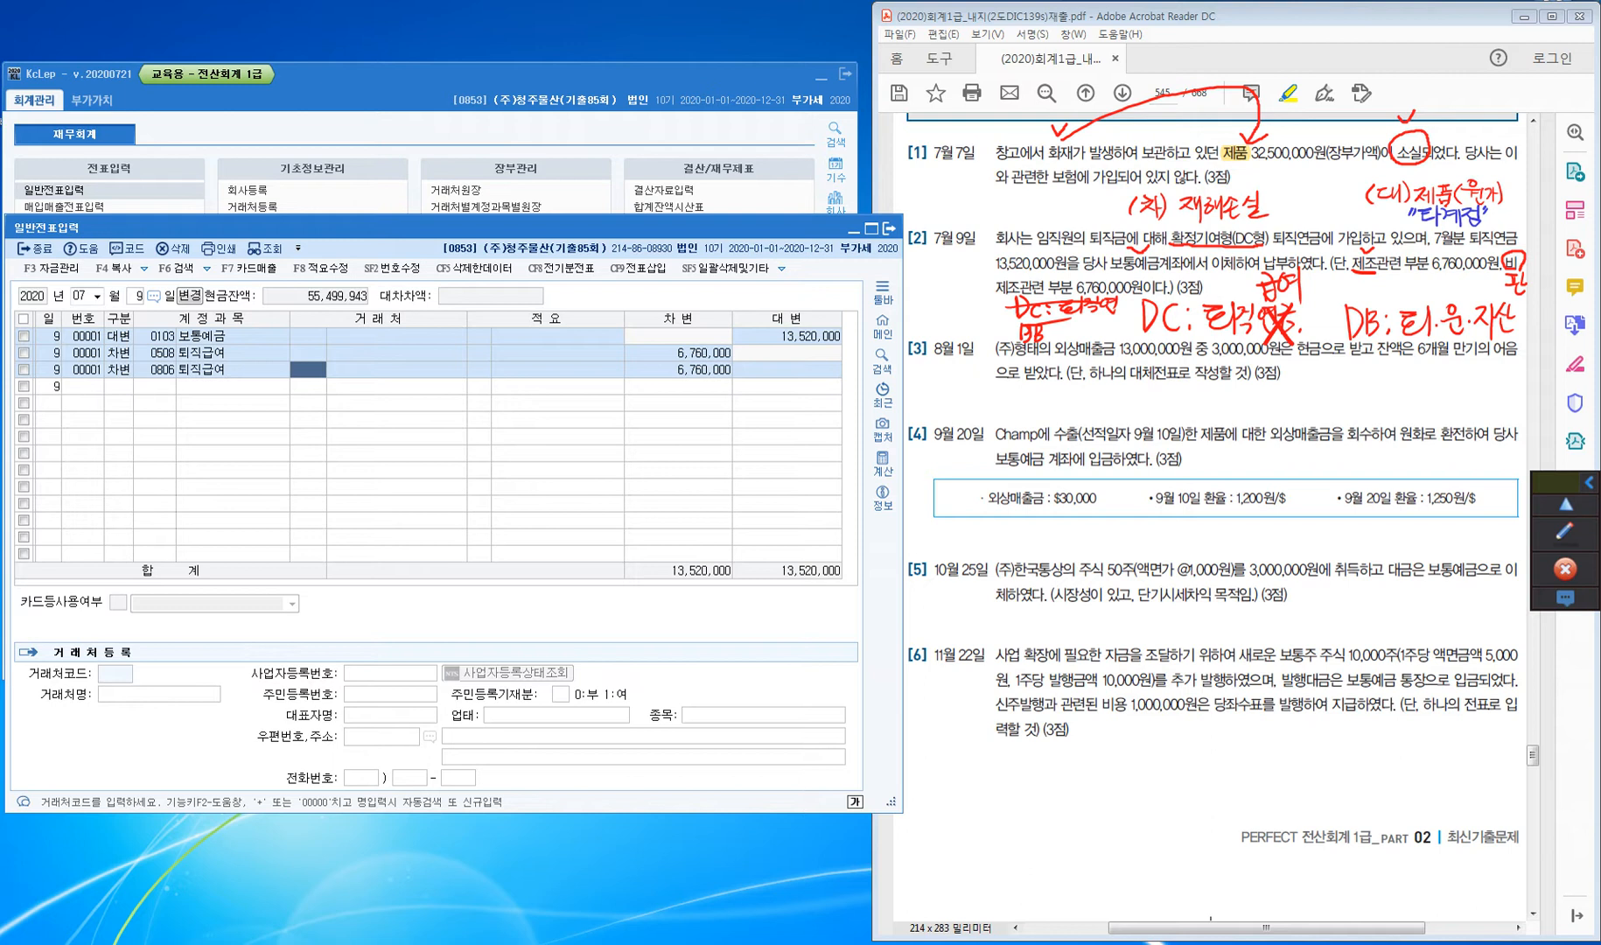
key("Return")
key("Return")
key("Return")
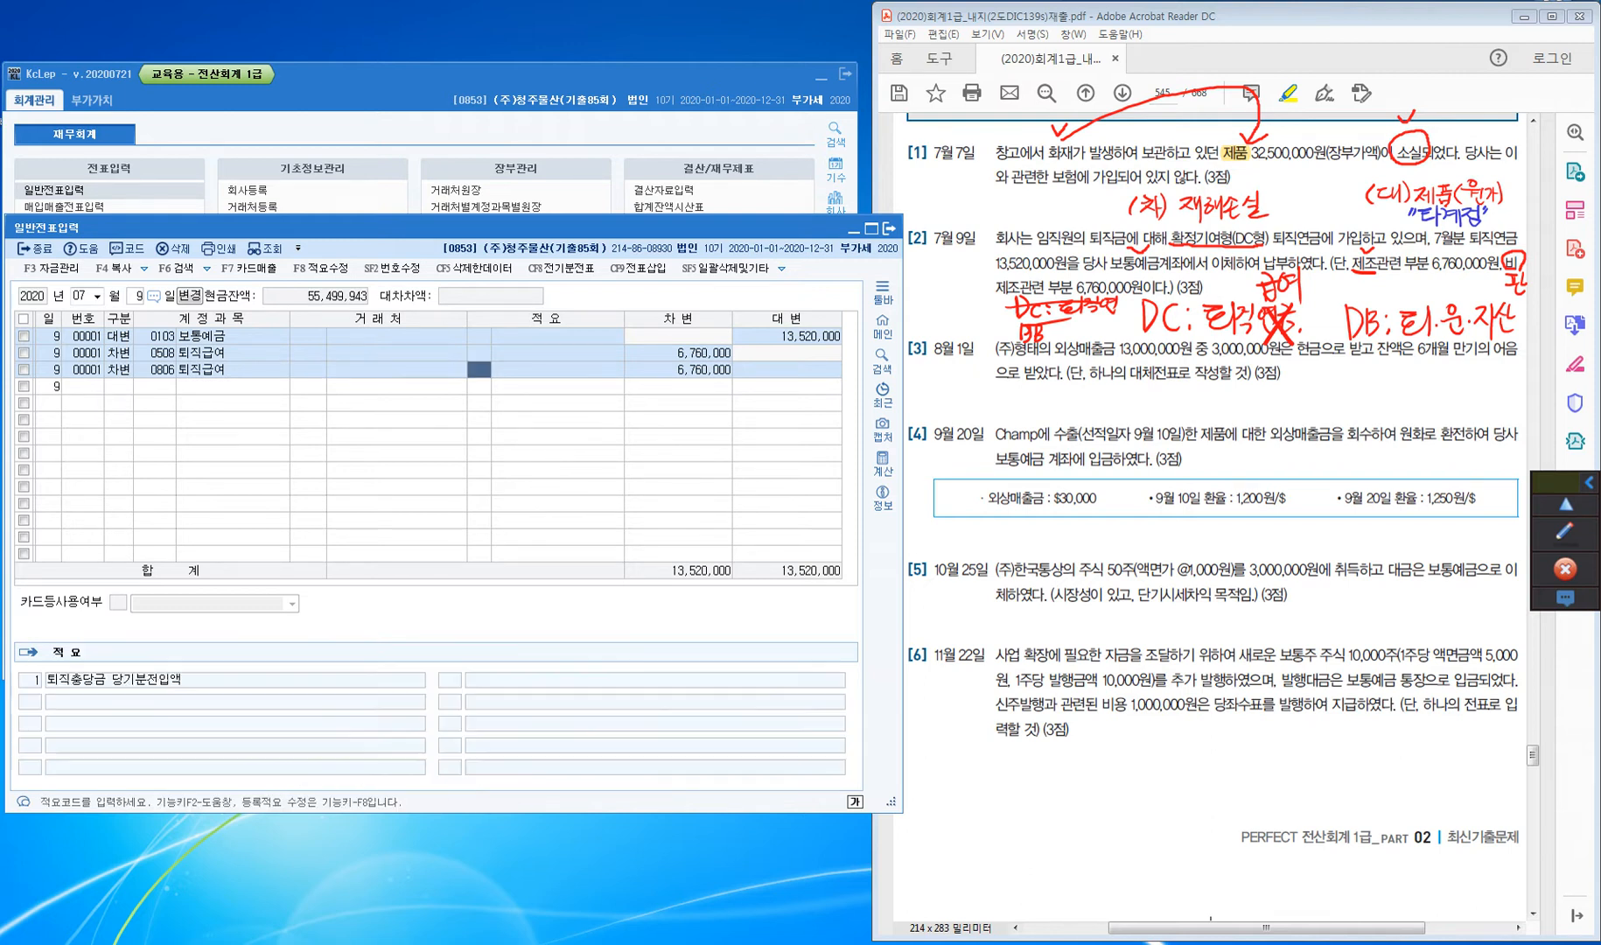
Change the voucher entry date to August 1
key("Escape")
key("Escape")
type("8")
key("Return")
type("1")
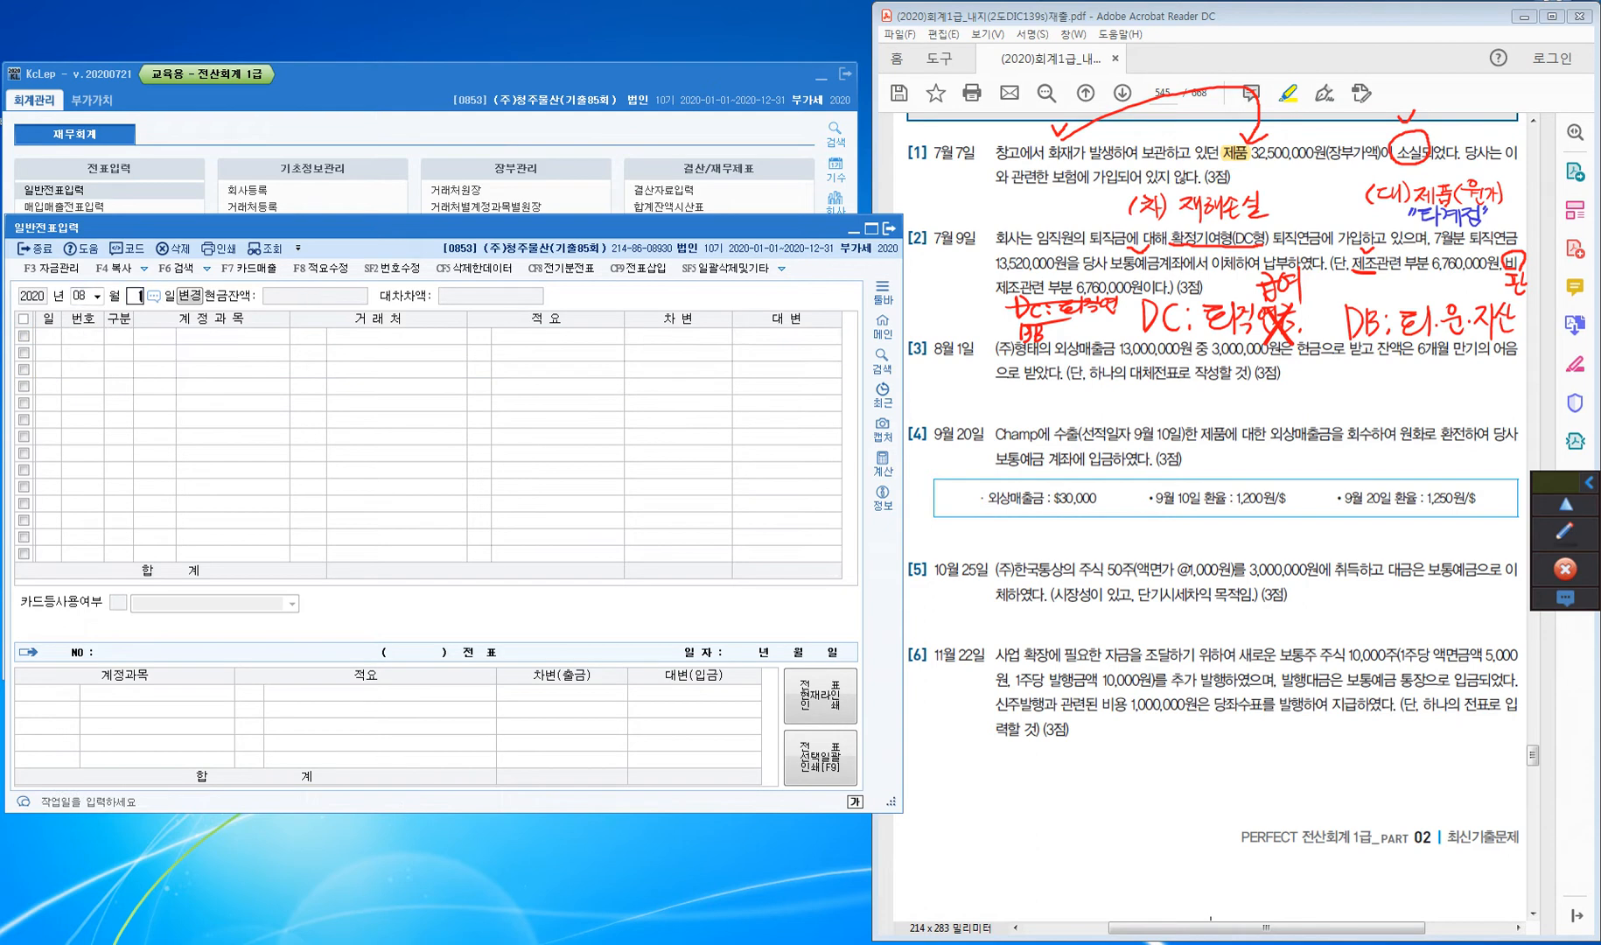
key("Return")
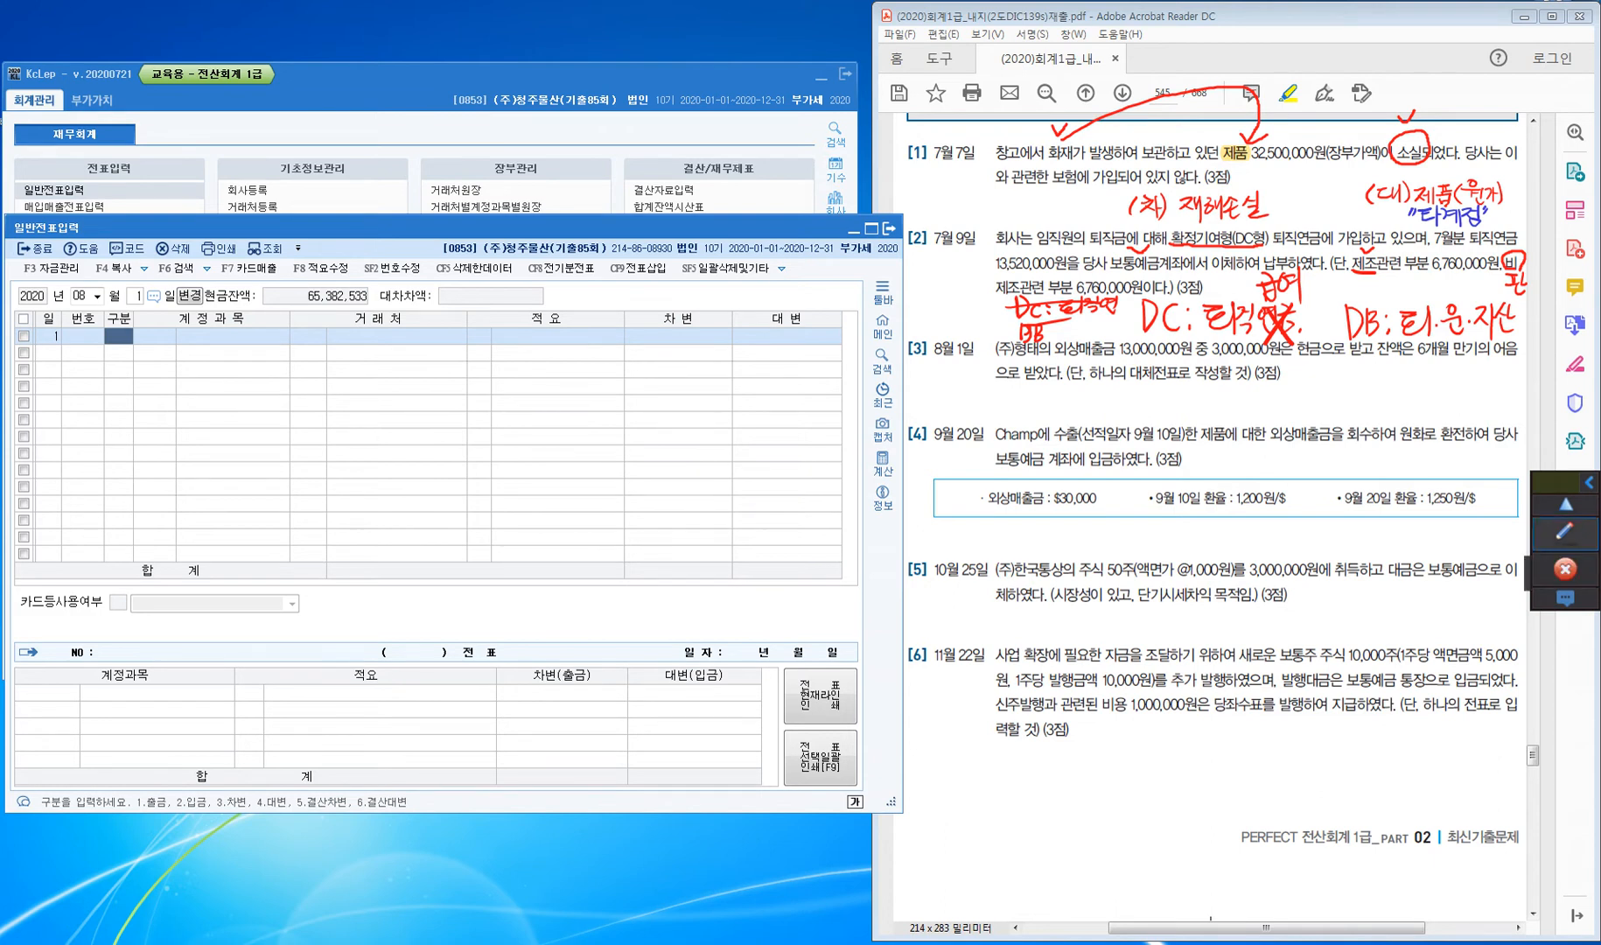
Clear the old red annotations, highlight 외상매출금, 현금 and 어음 in yellow in item [3], and leave drawing mode
left_click(1565, 531)
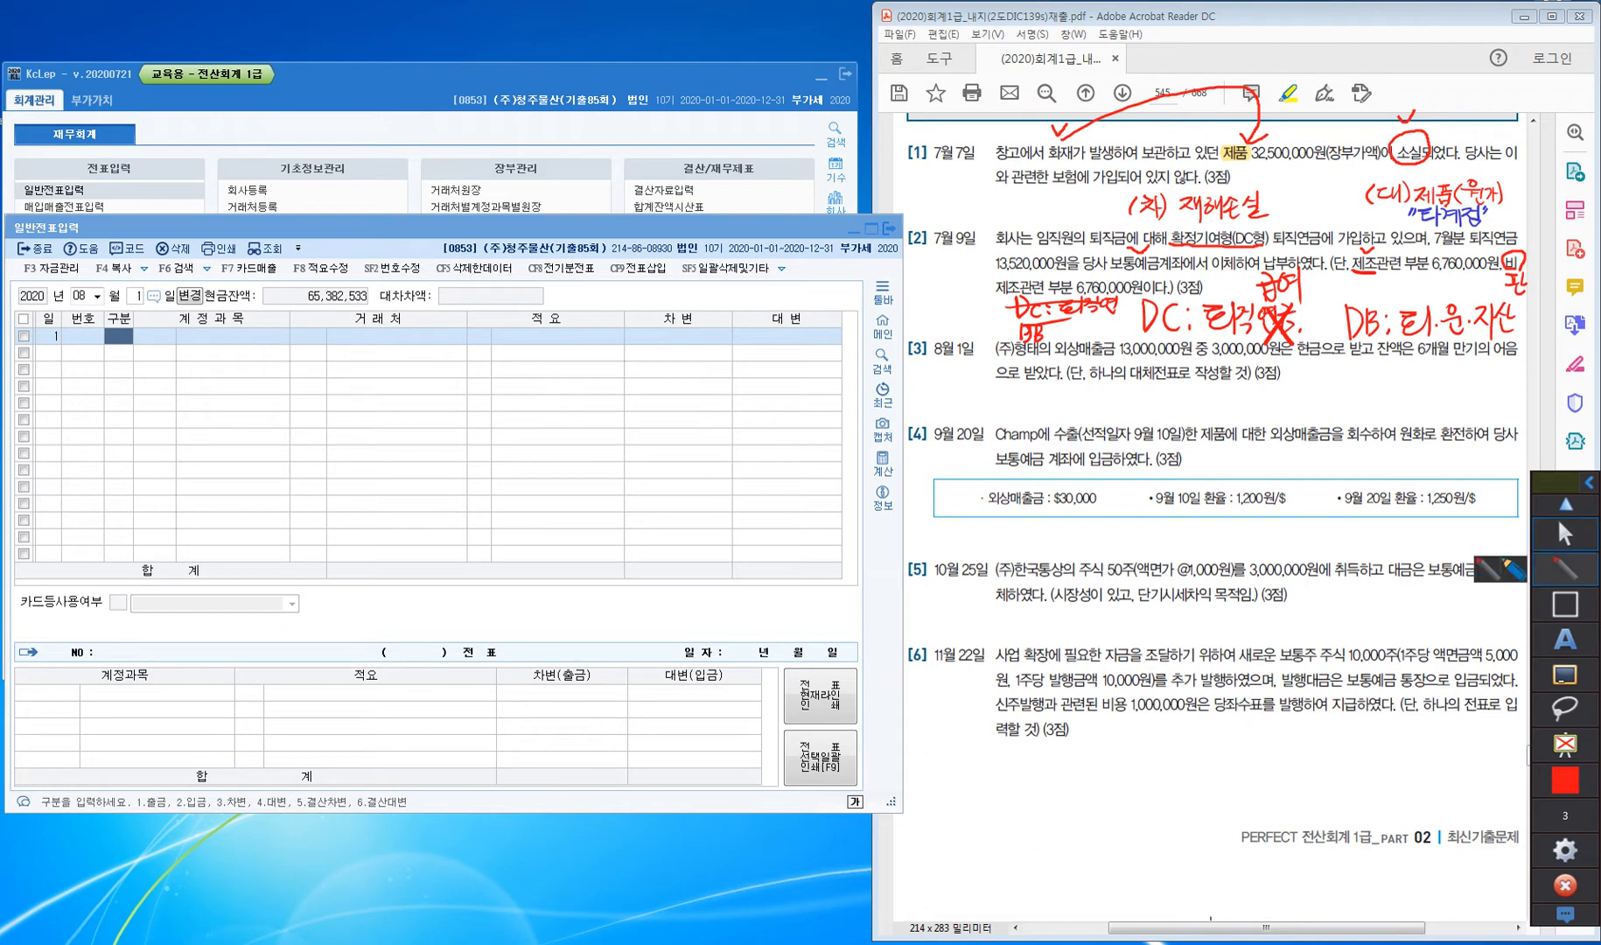
left_click(1565, 675)
mouse_move(1565, 571)
left_click(1514, 569)
left_click_drag(1295, 349, 1306, 350)
left_click_drag(1051, 348, 1114, 349)
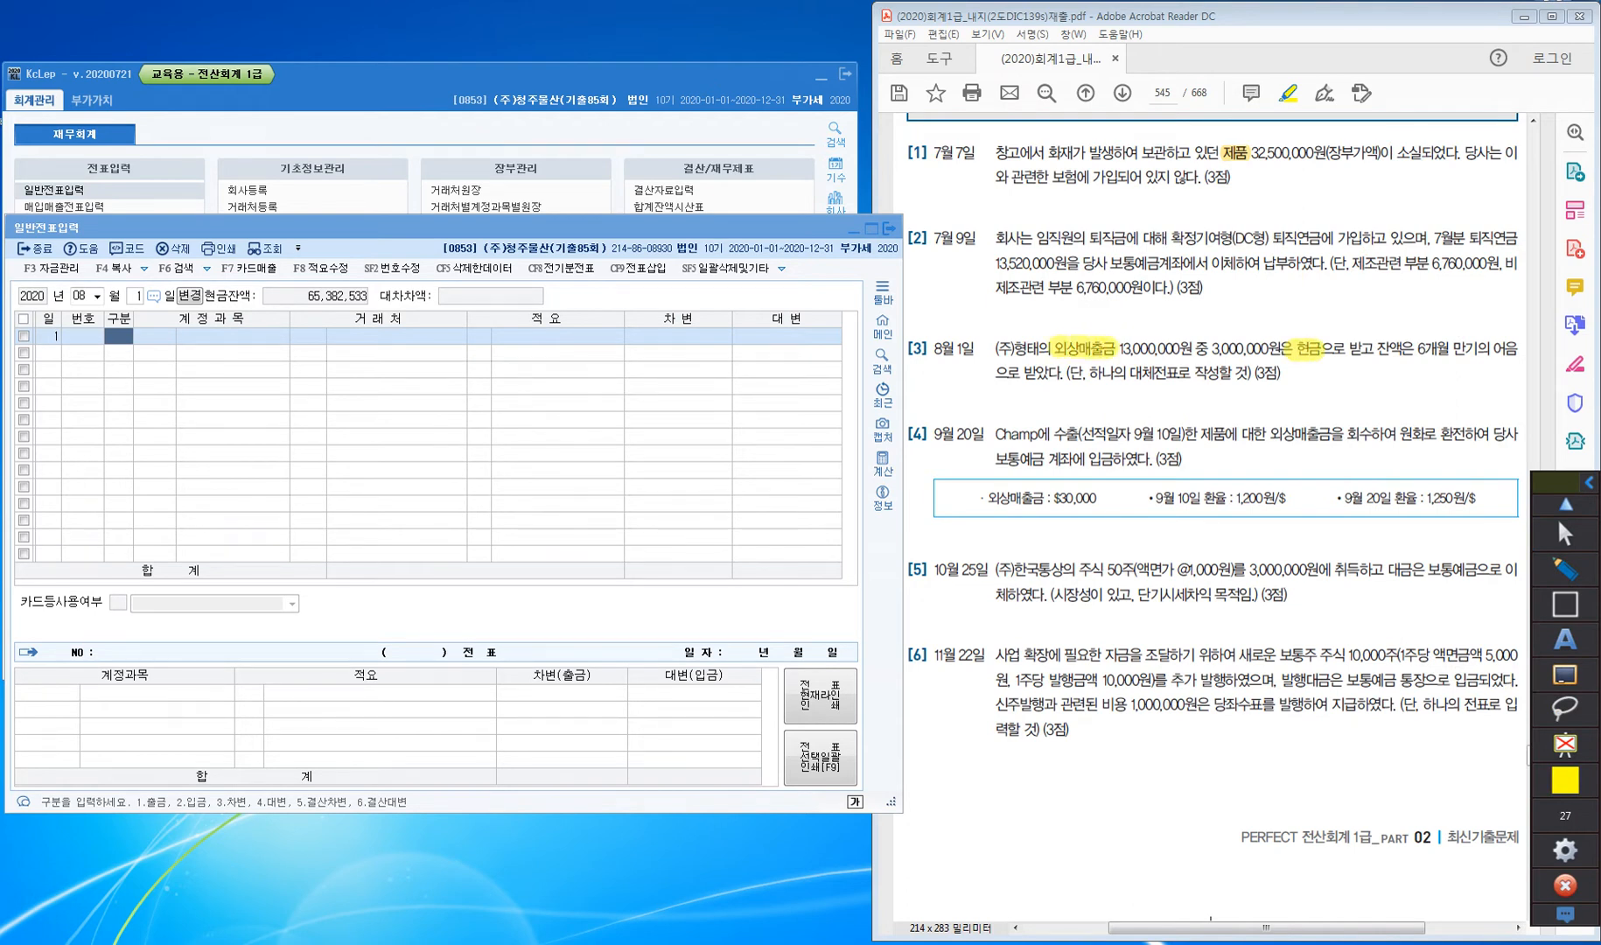
left_click_drag(1487, 348, 1516, 349)
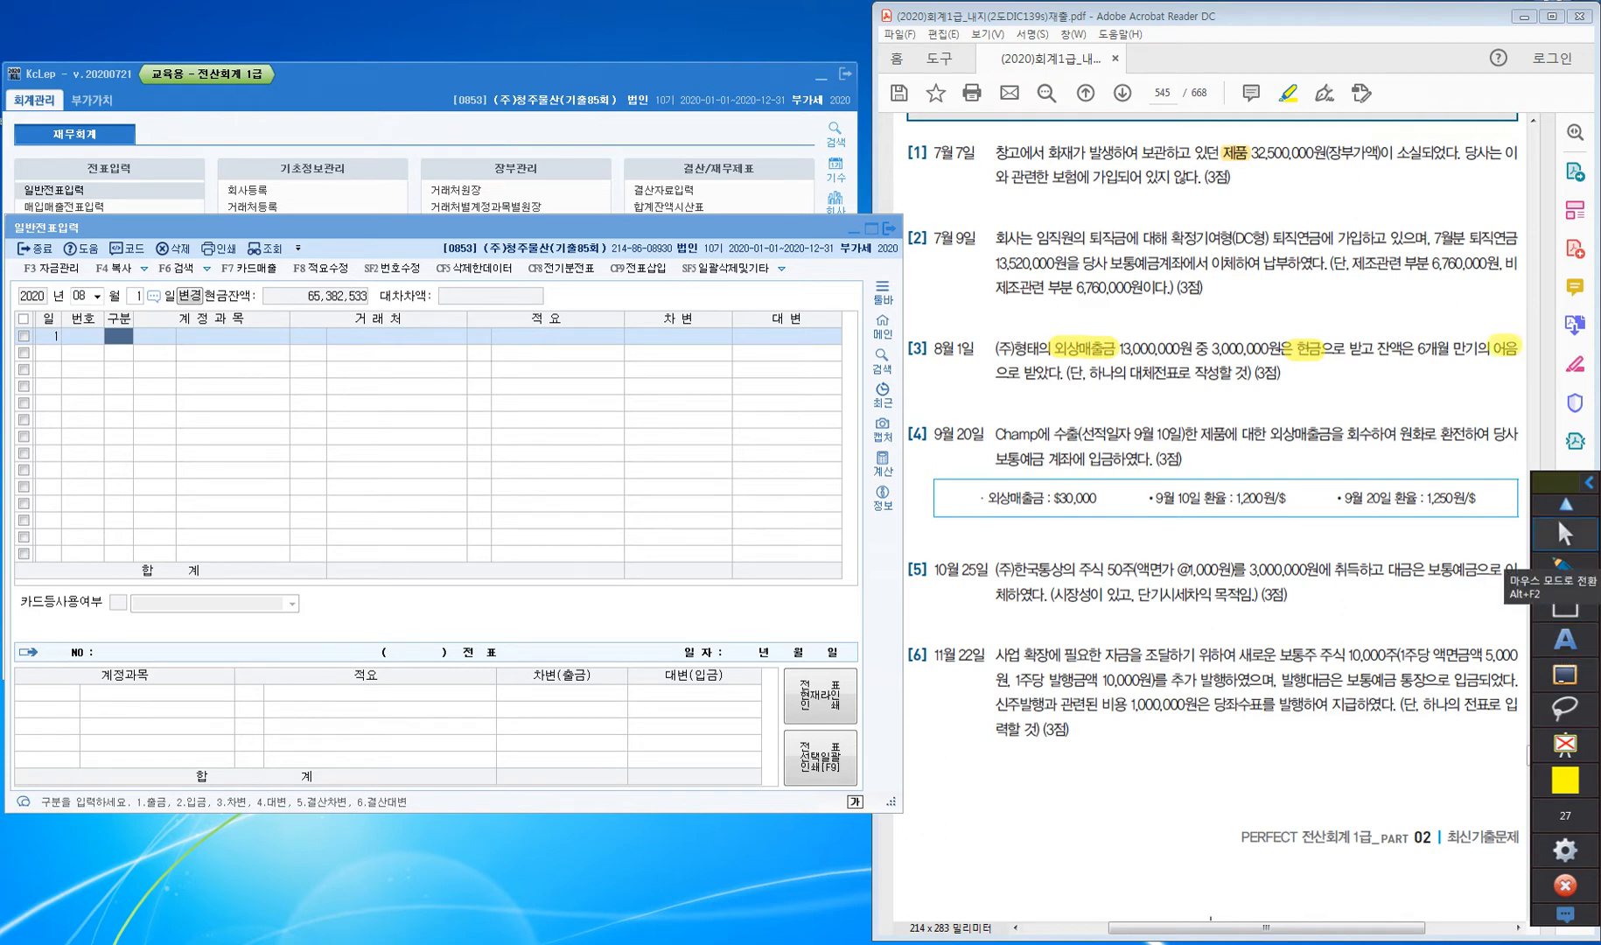
left_click(1564, 532)
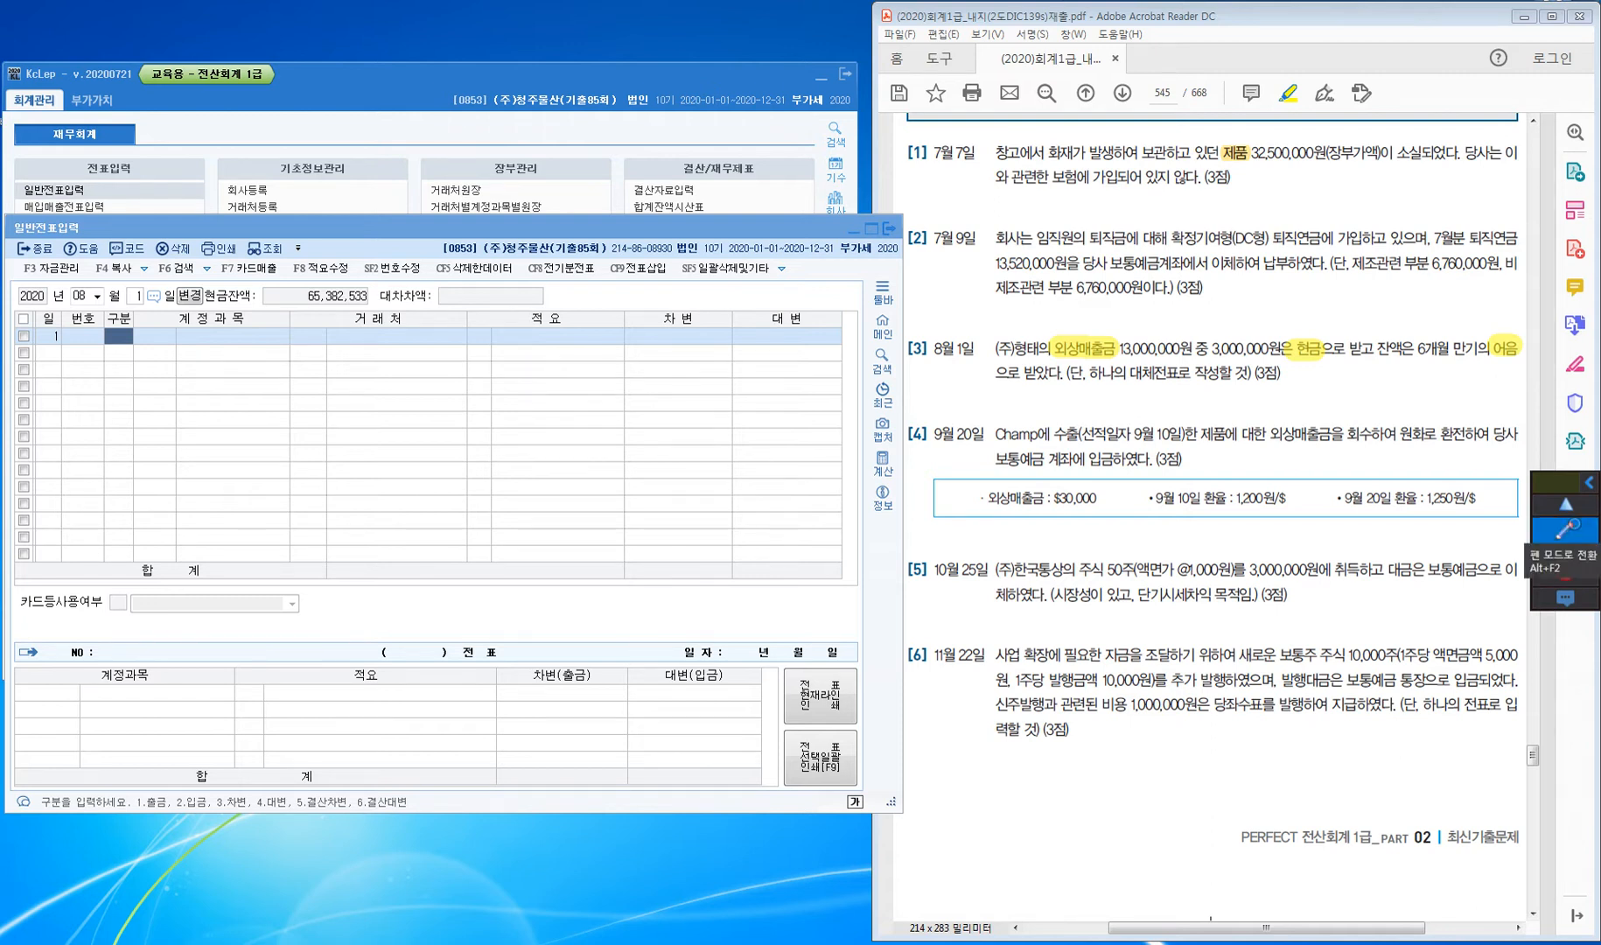
Mark (주)형태 and 어음 in item [3] with red ticks, write 받.어 above 어음, and leave drawing mode
left_click(1564, 533)
left_click(1564, 569)
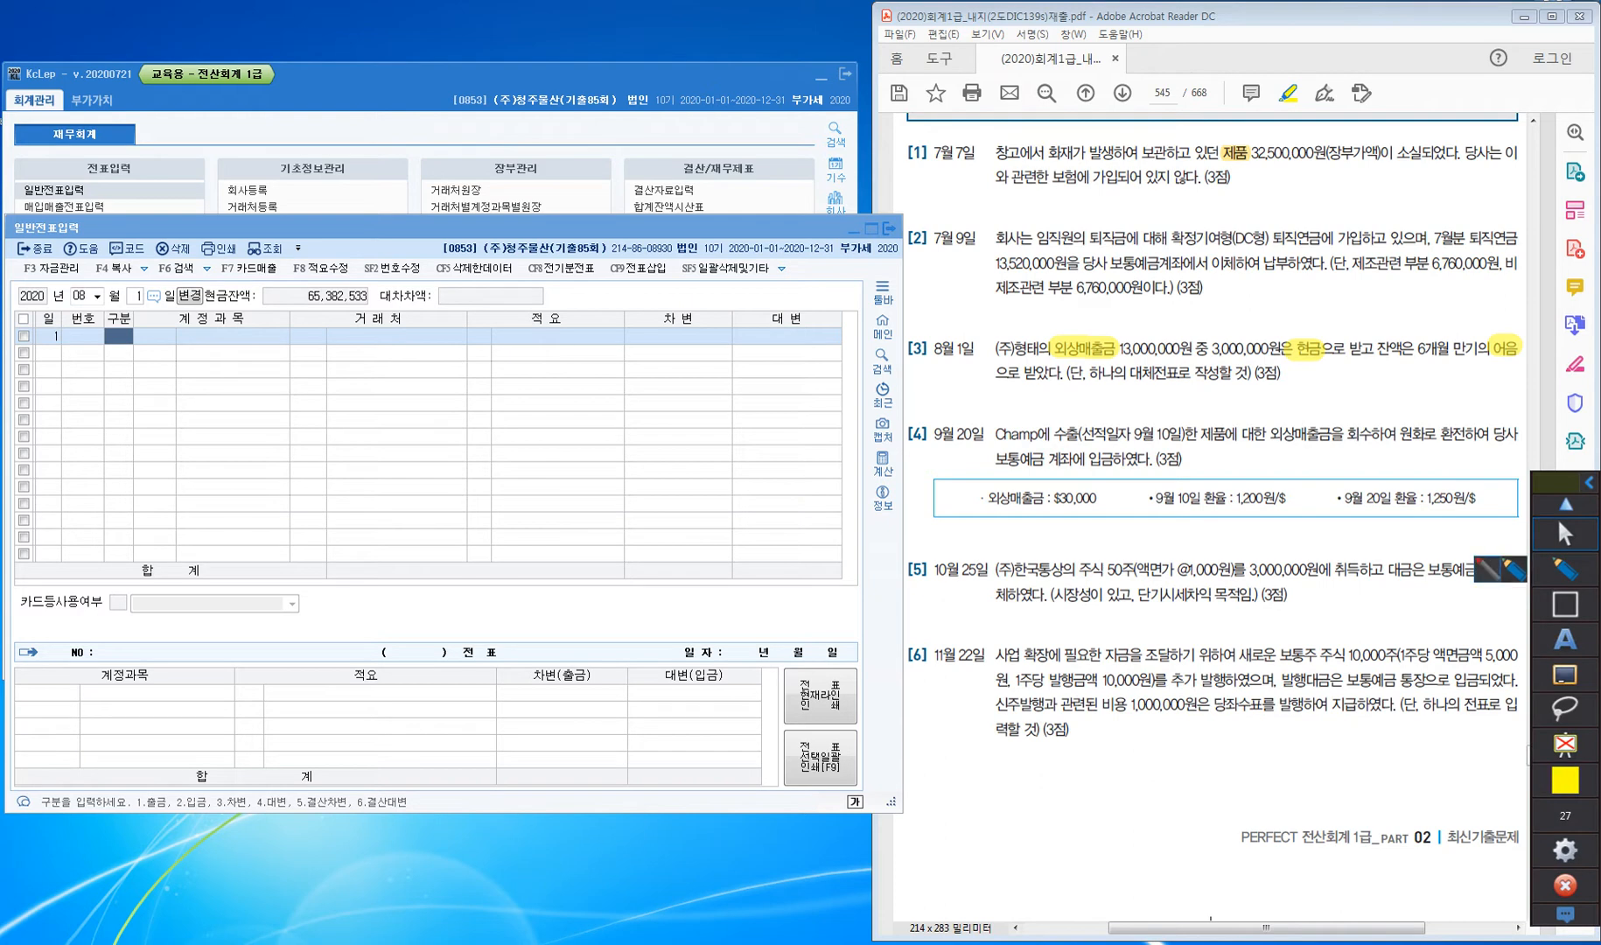
left_click(1488, 567)
left_click_drag(1485, 313, 1513, 321)
left_click_drag(1412, 278, 1426, 302)
mouse_move(1431, 276)
left_mouse_down()
mouse_move(1441, 310)
mouse_move(1459, 295)
left_mouse_up()
left_click_drag(1465, 273, 1469, 297)
mouse_move(1009, 320)
left_mouse_down()
mouse_move(1017, 332)
mouse_move(1030, 309)
left_mouse_up()
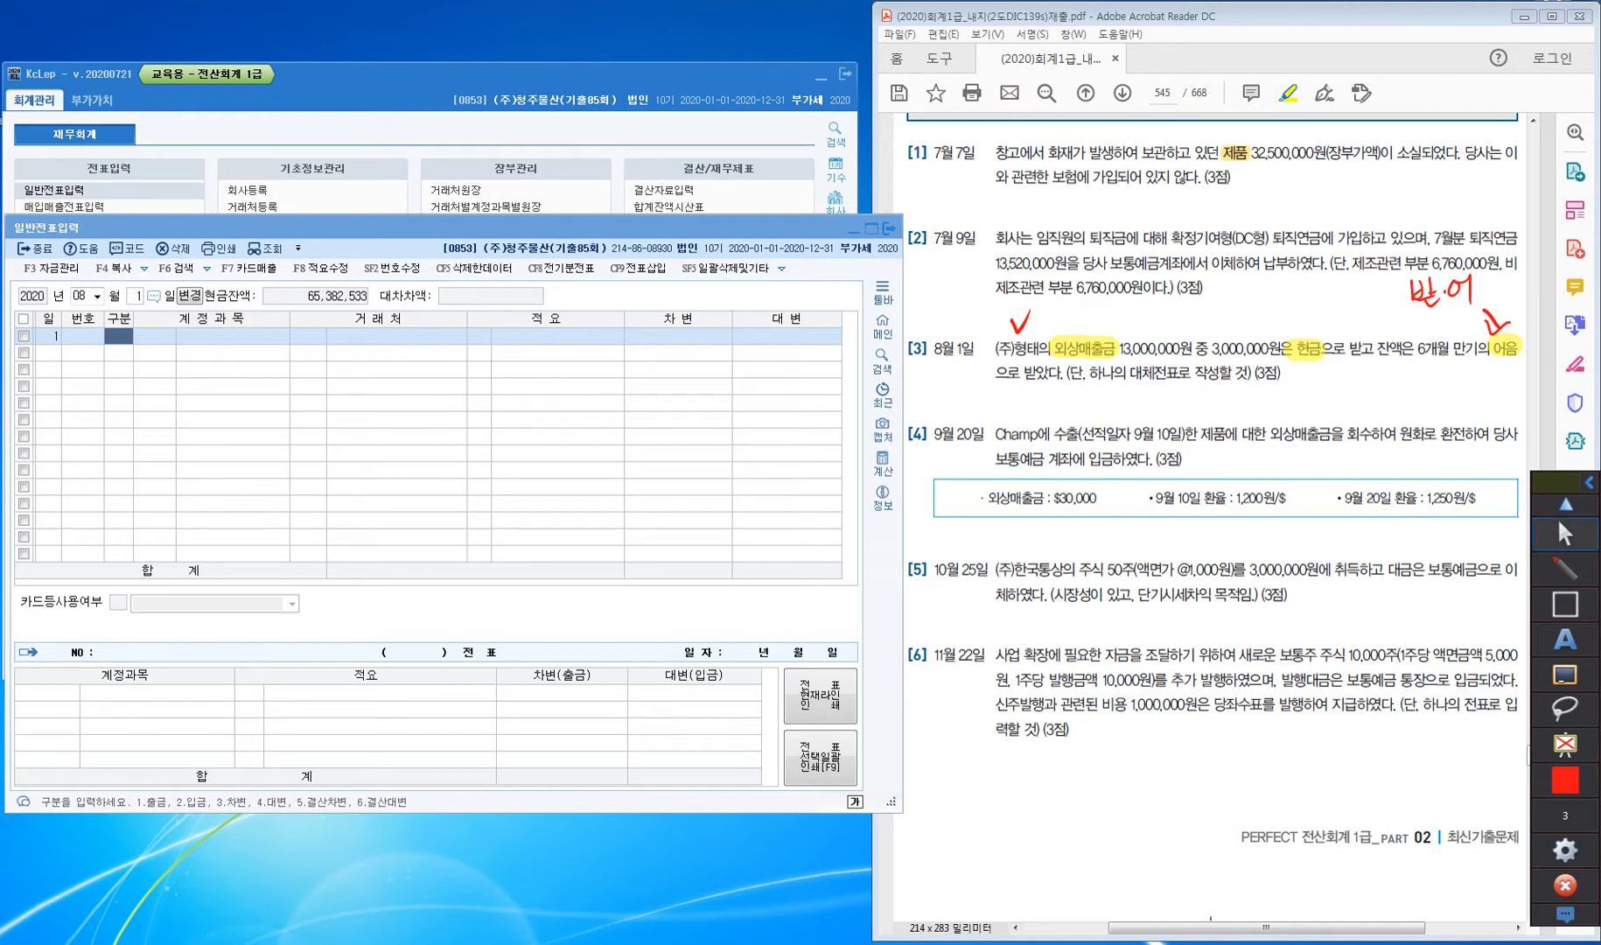
left_click(1557, 516)
Enter the August 1 credit line for 외상매출금 (0108) with (주)형태 as the trading partner and 13,000,000 as the amount
left_click(119, 336)
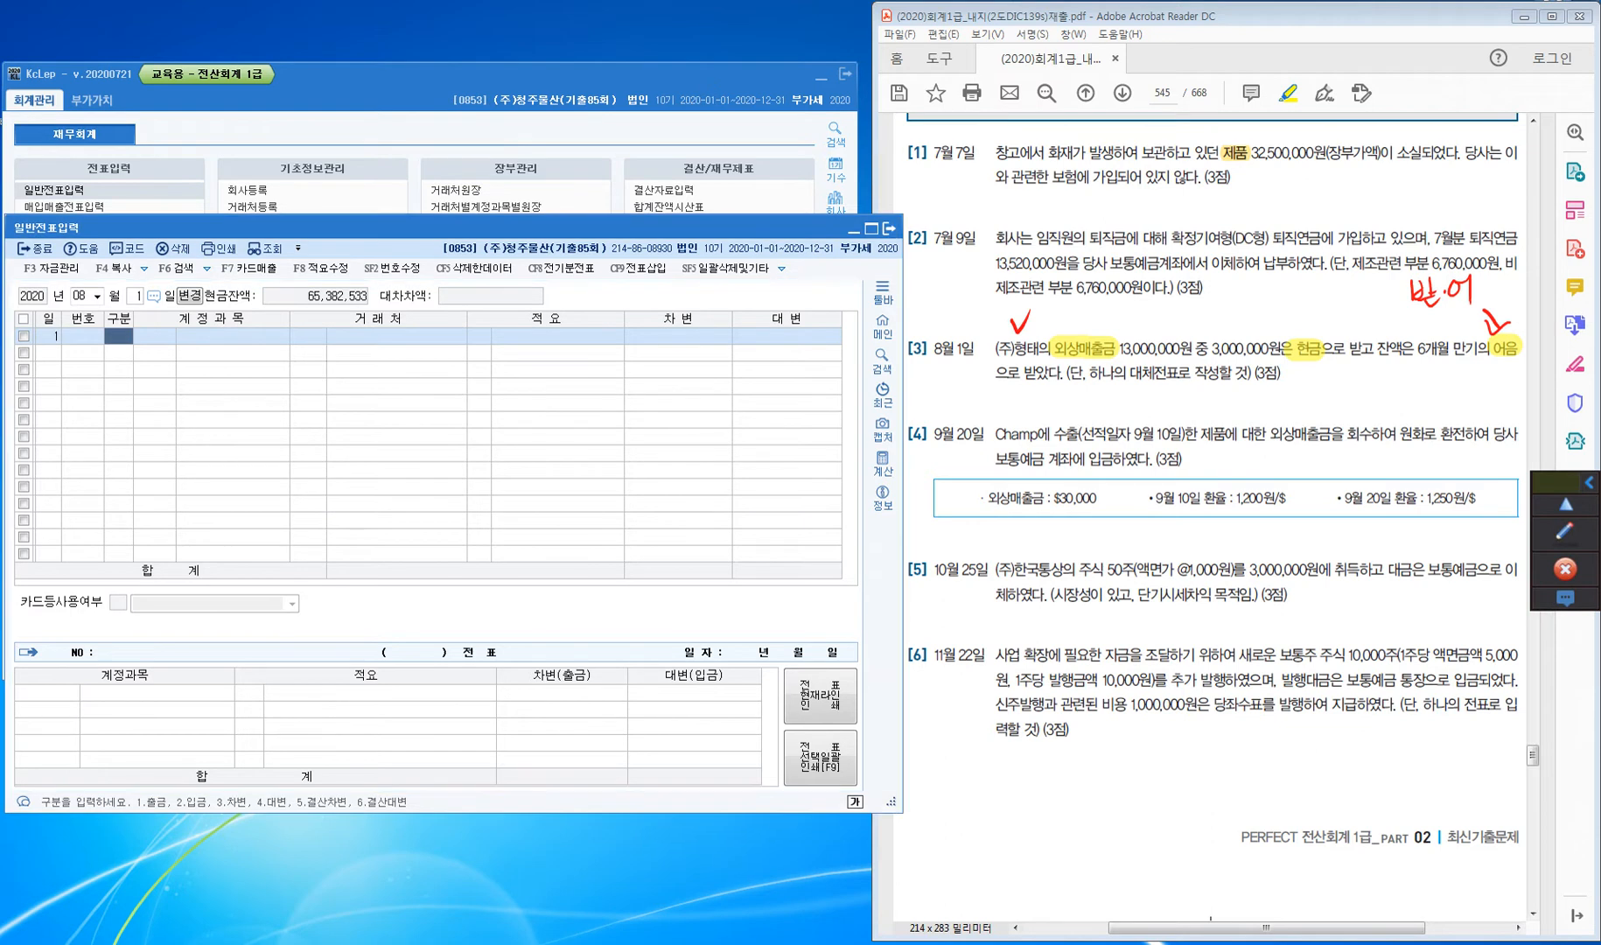
type("4")
key("Return")
type("108")
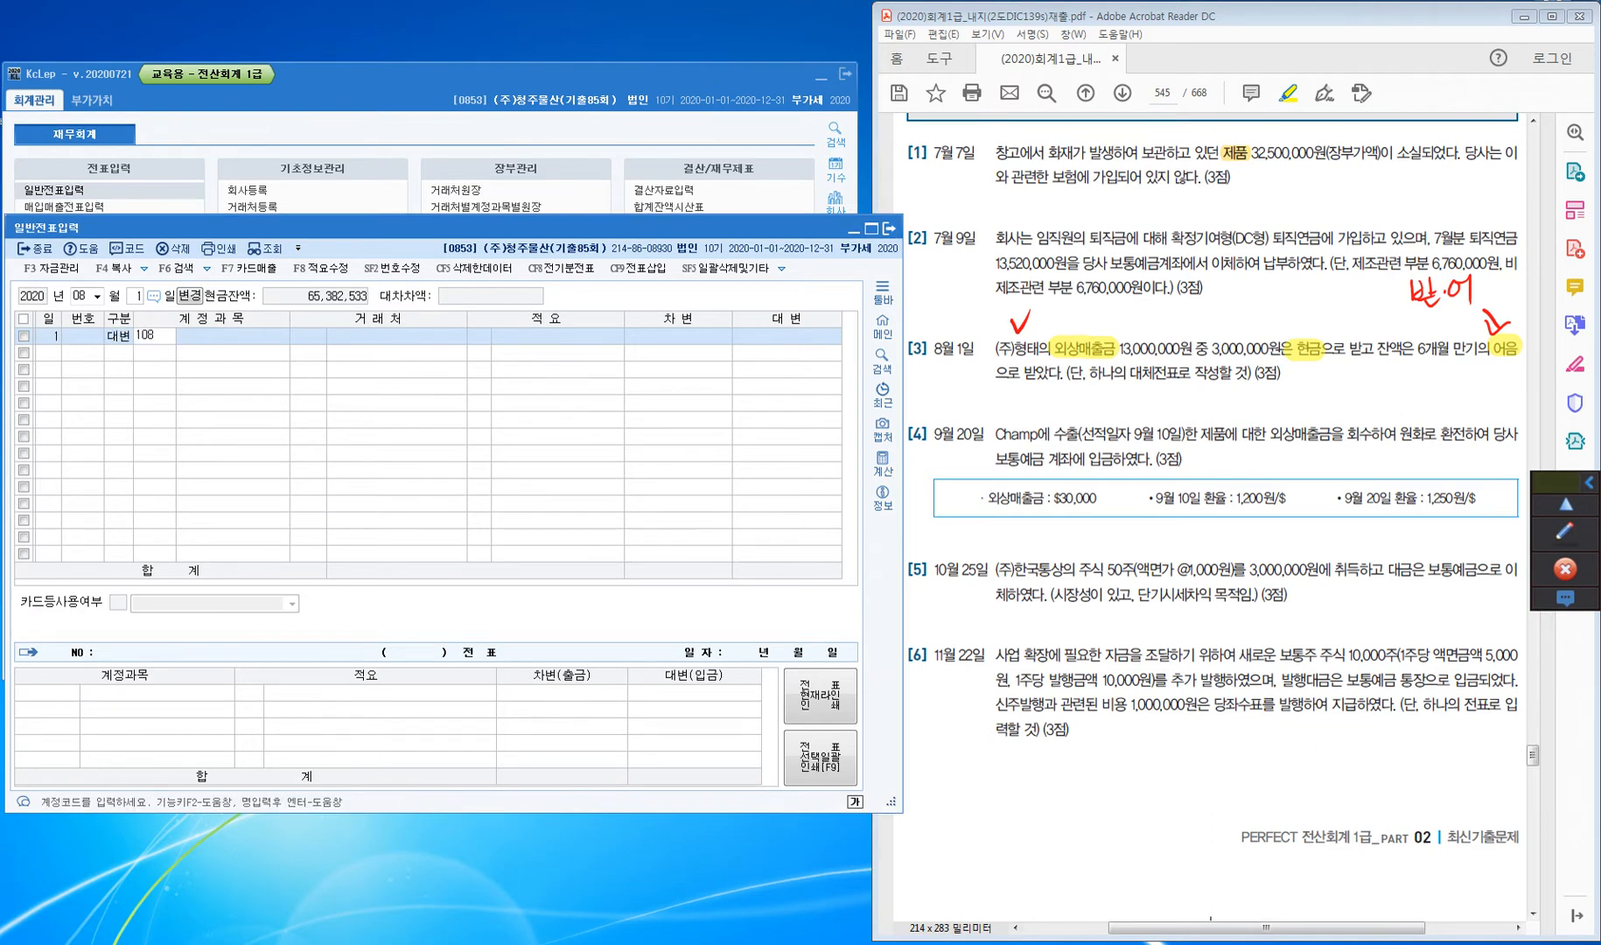
key("Return")
type("형태")
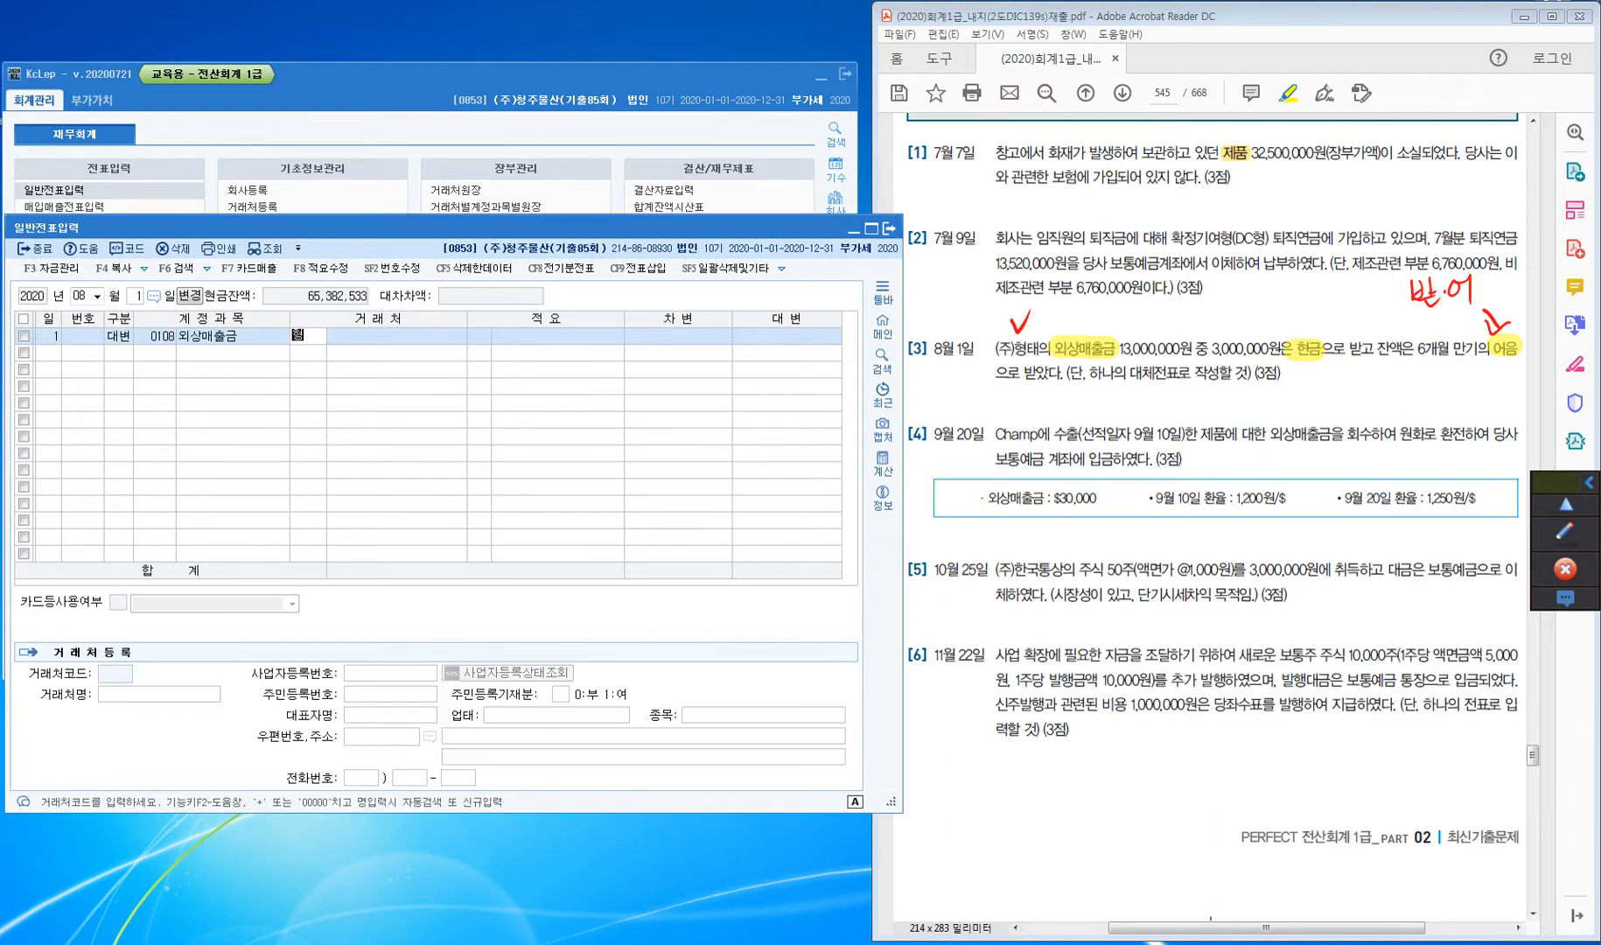
key("Return")
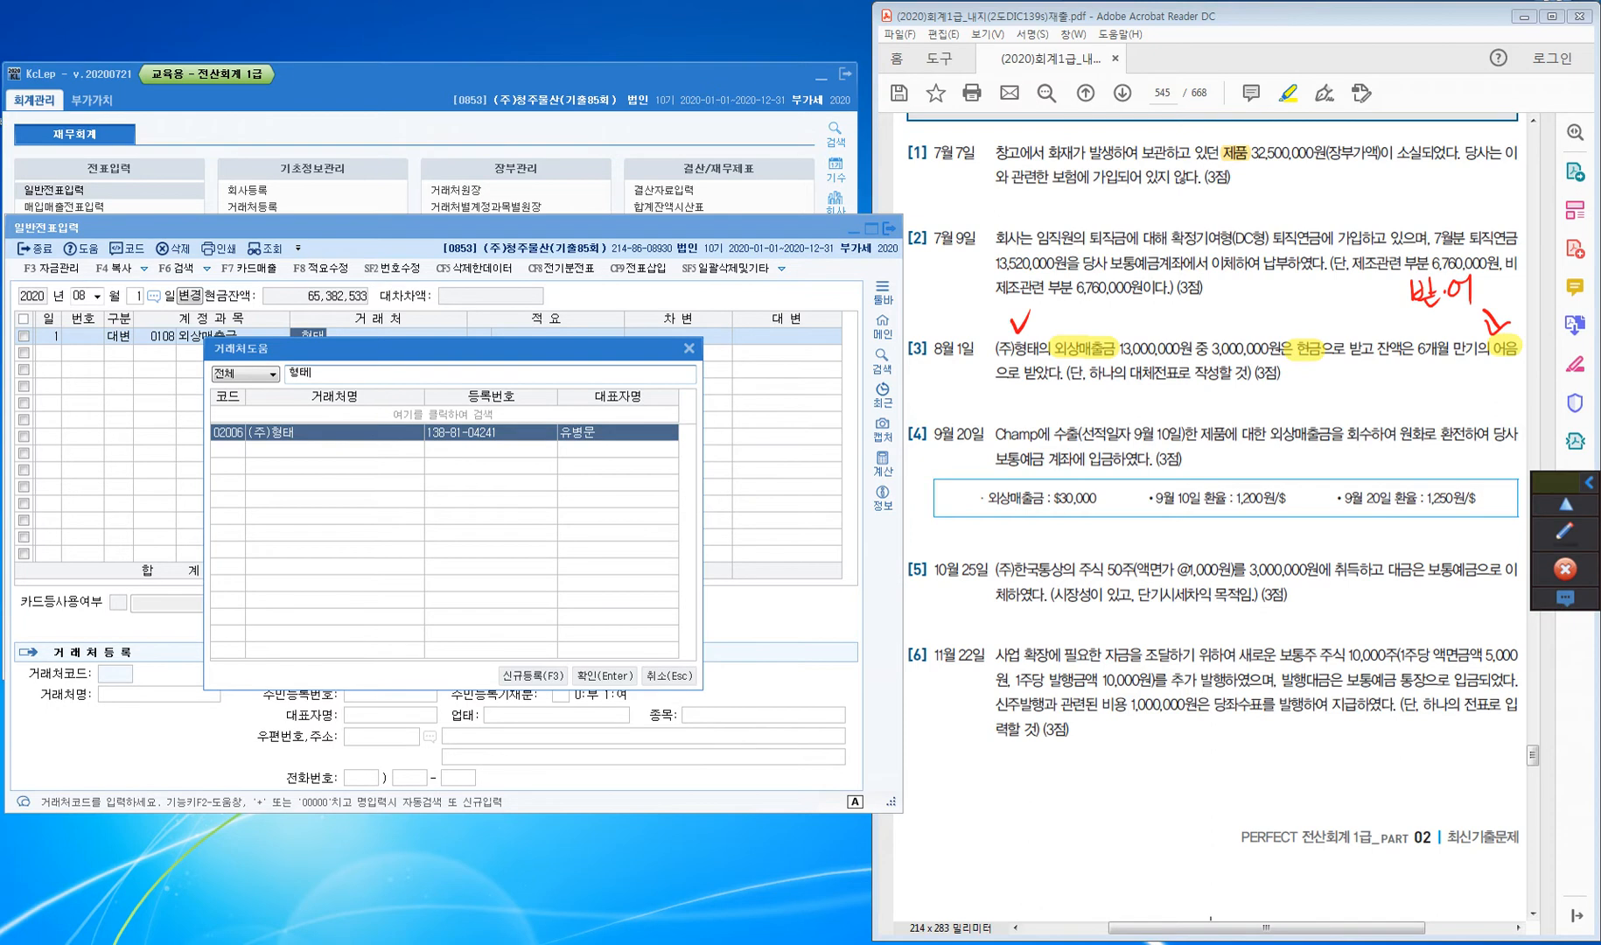
key("Return")
key("Return")
type("13++")
key("Return")
key("Return")
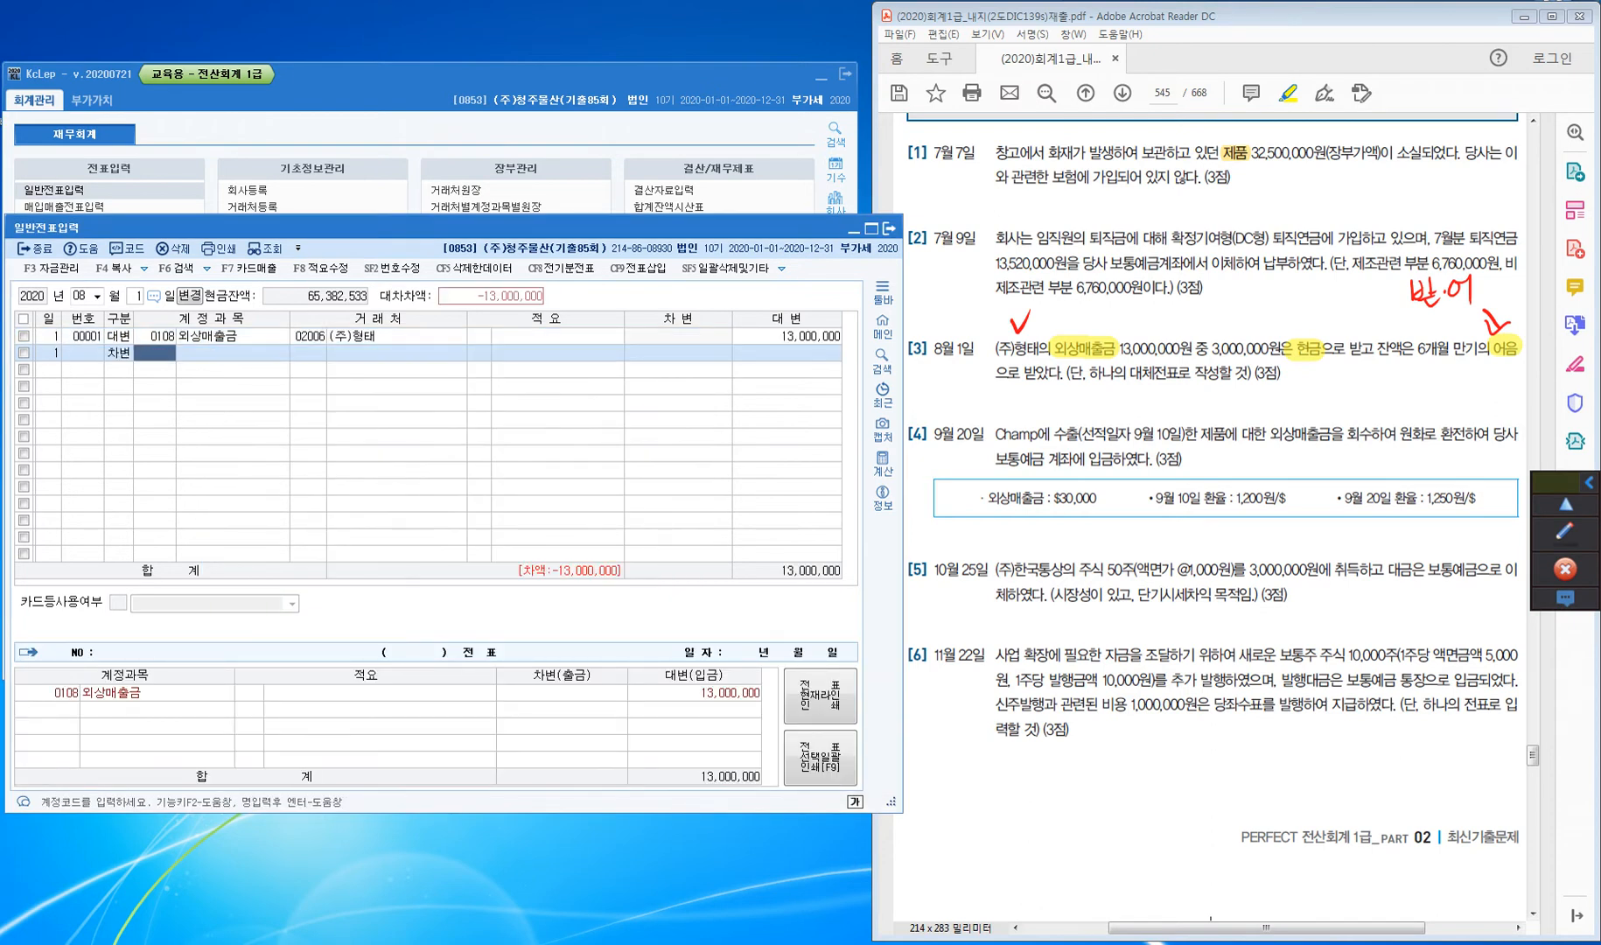
Add an August 1 debit line for 현금 (0101) with an amount of 3,000,000
type("101")
key("Return")
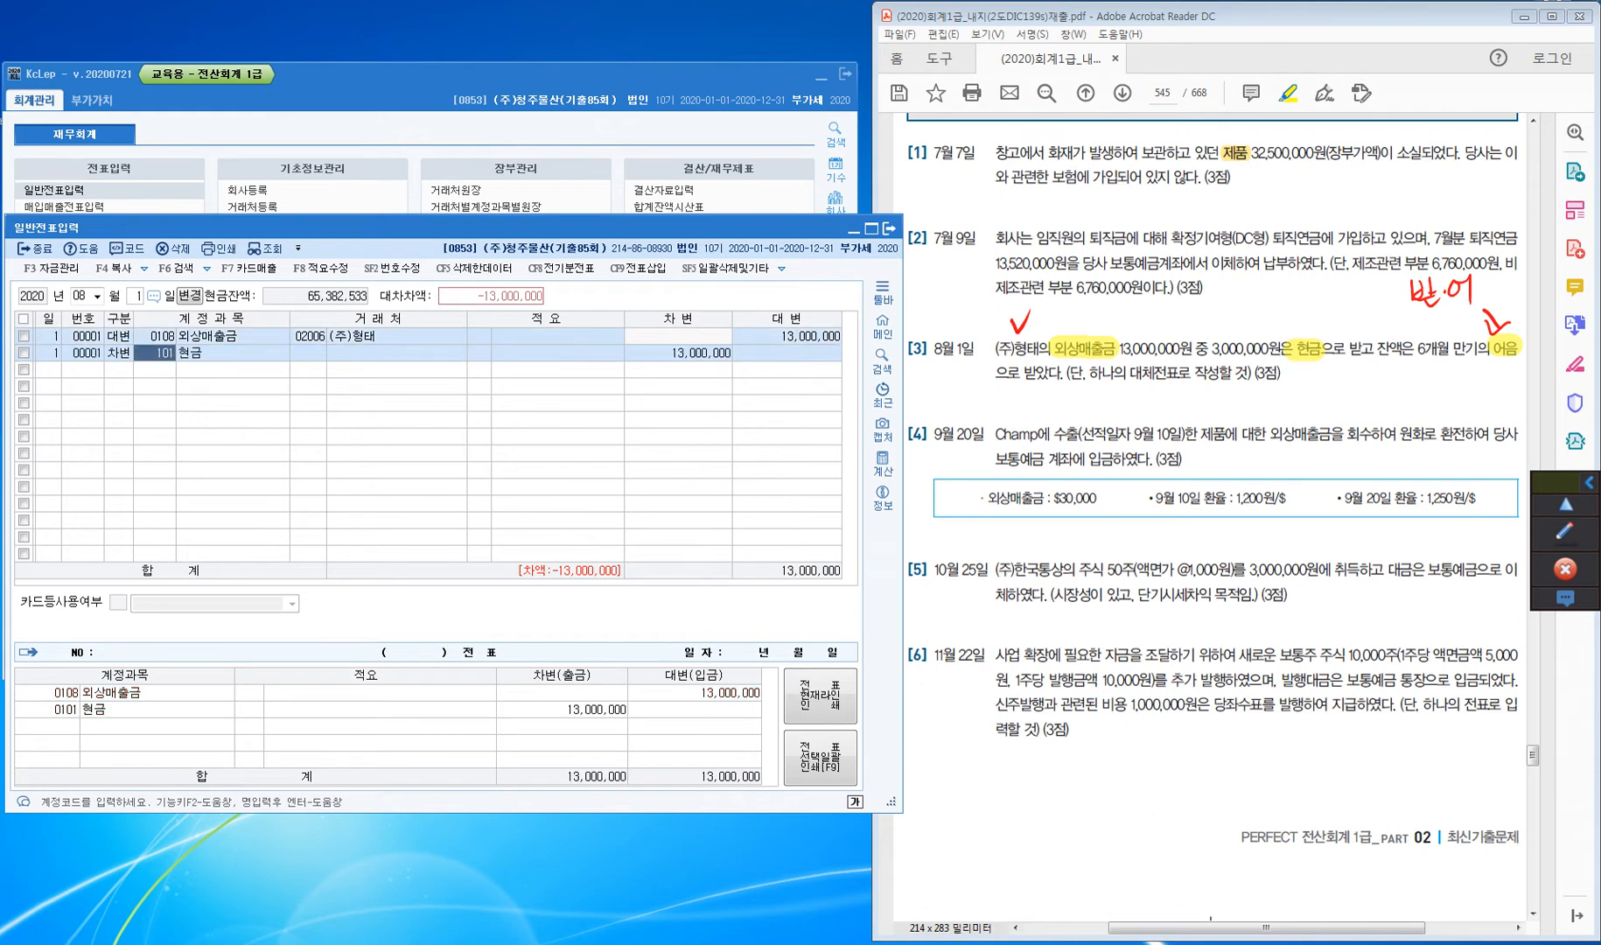
key("Return")
key("Return")
type("3,000,000")
key("Return")
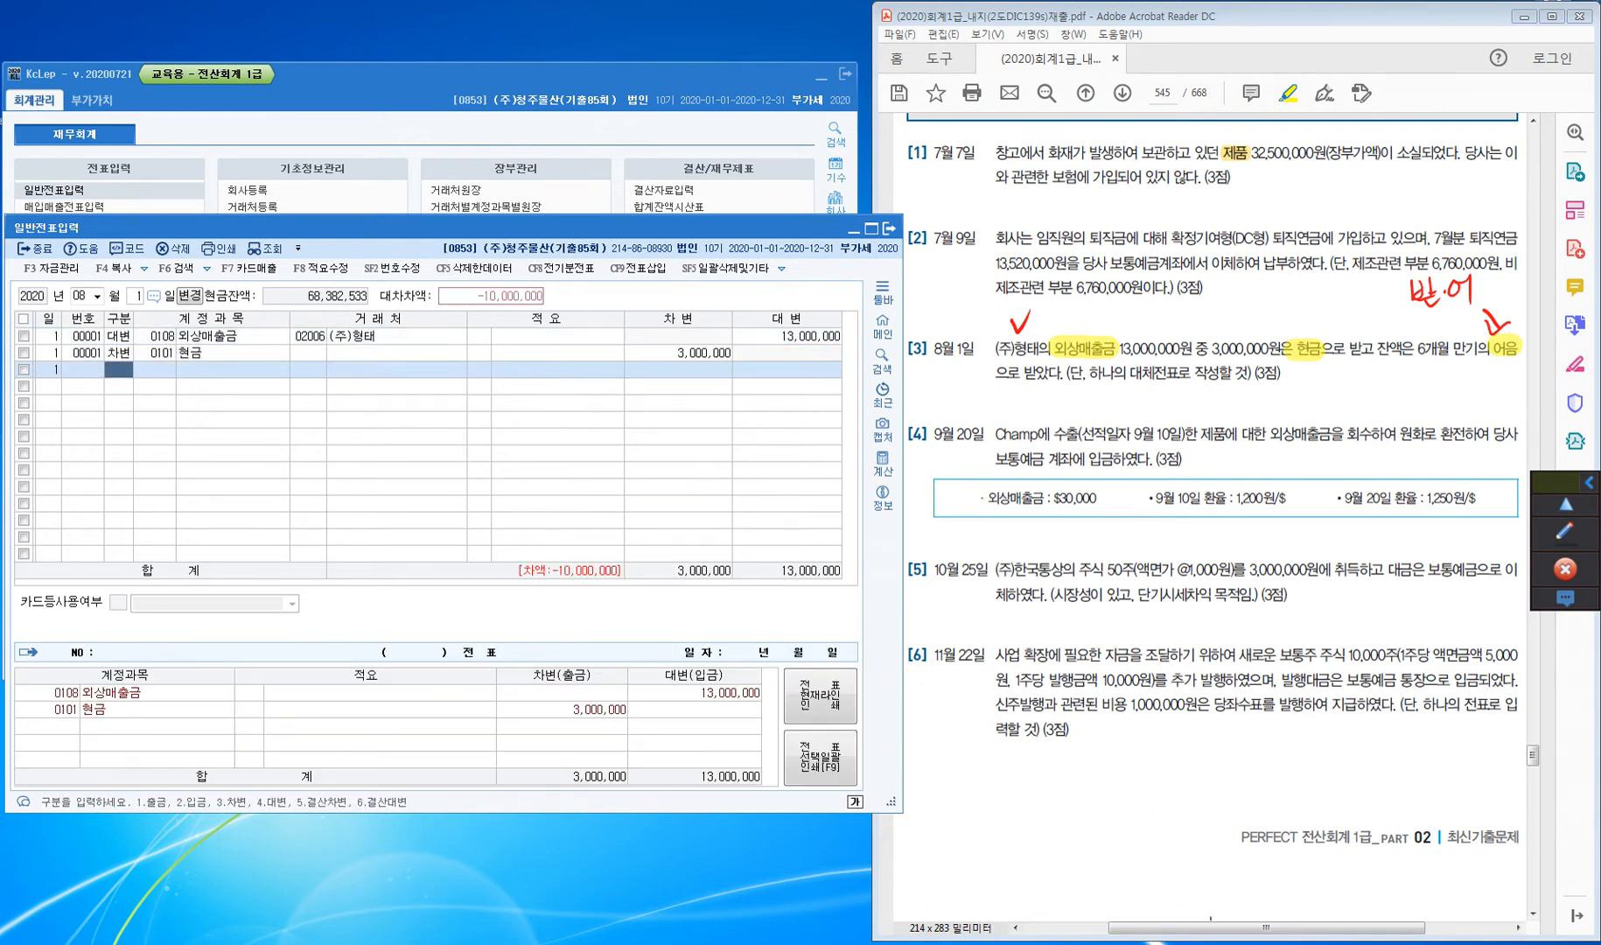
Add an August 1 debit line for 받을어음 (0110) with (주)형태 (02006) for the remaining 10,000,000
type("110")
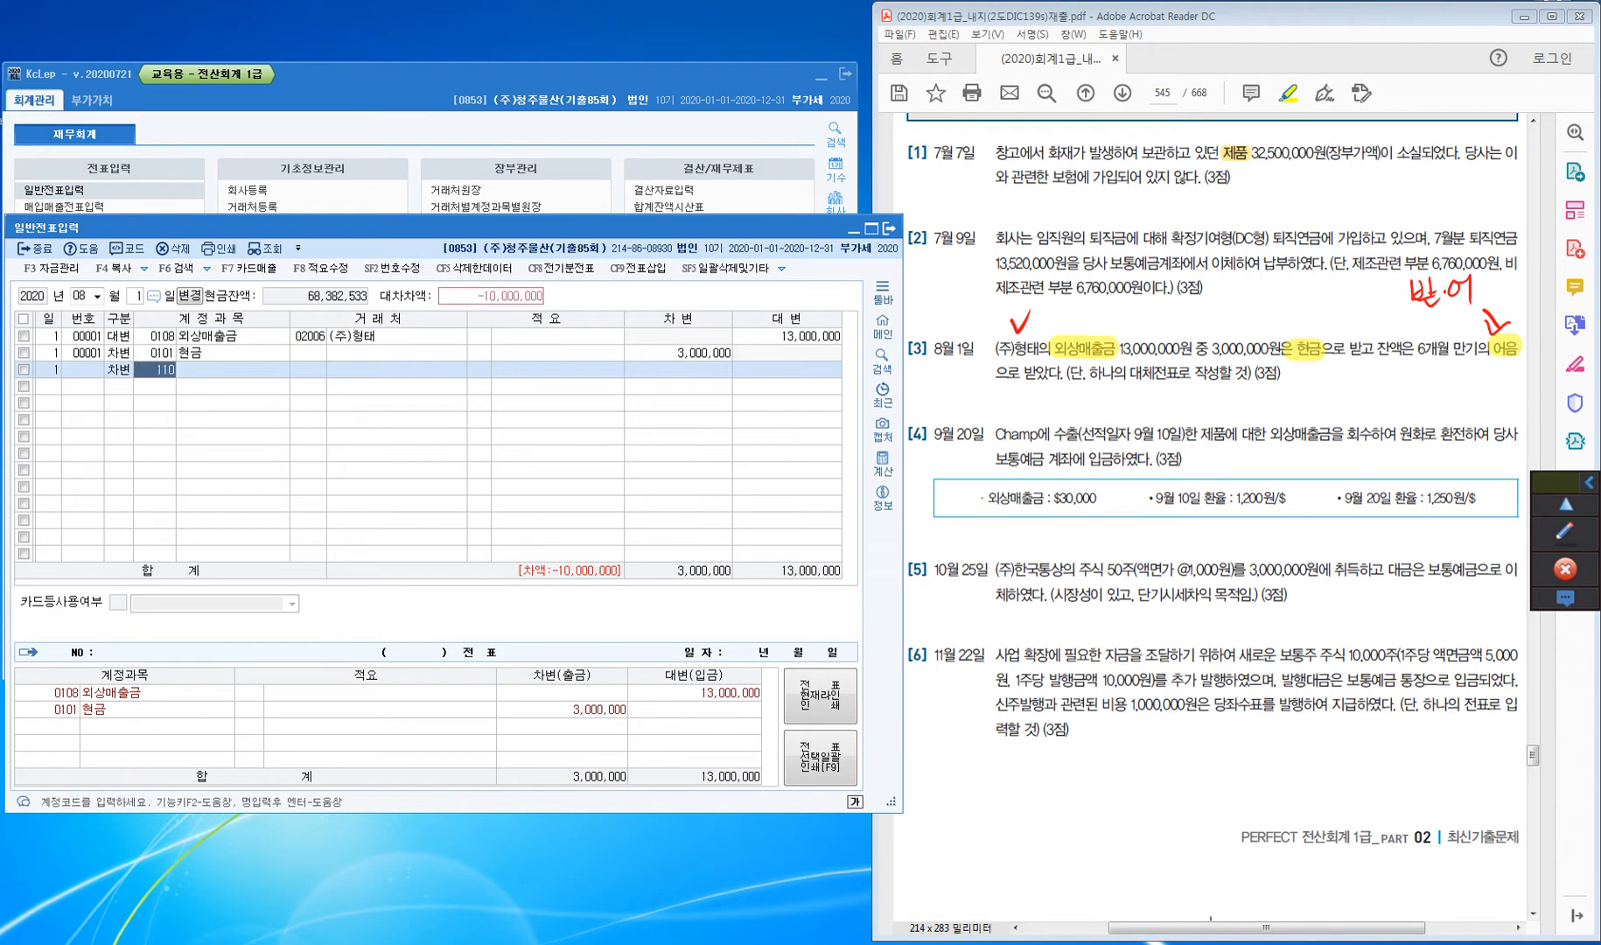
key("Return")
type("2006")
key("Return")
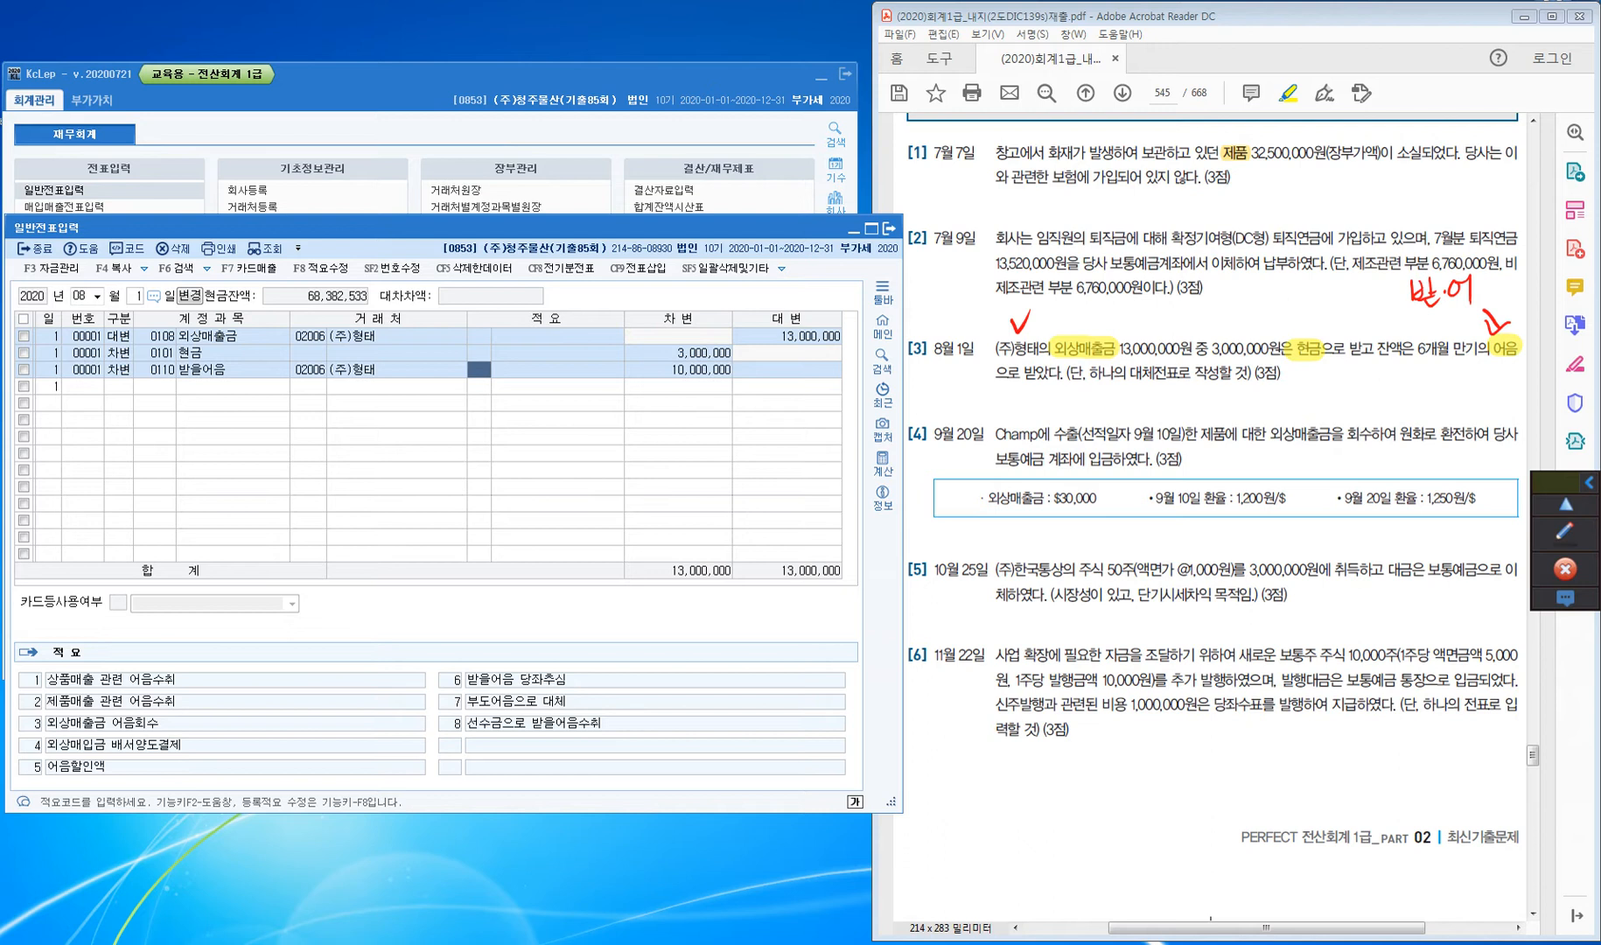
key("Return")
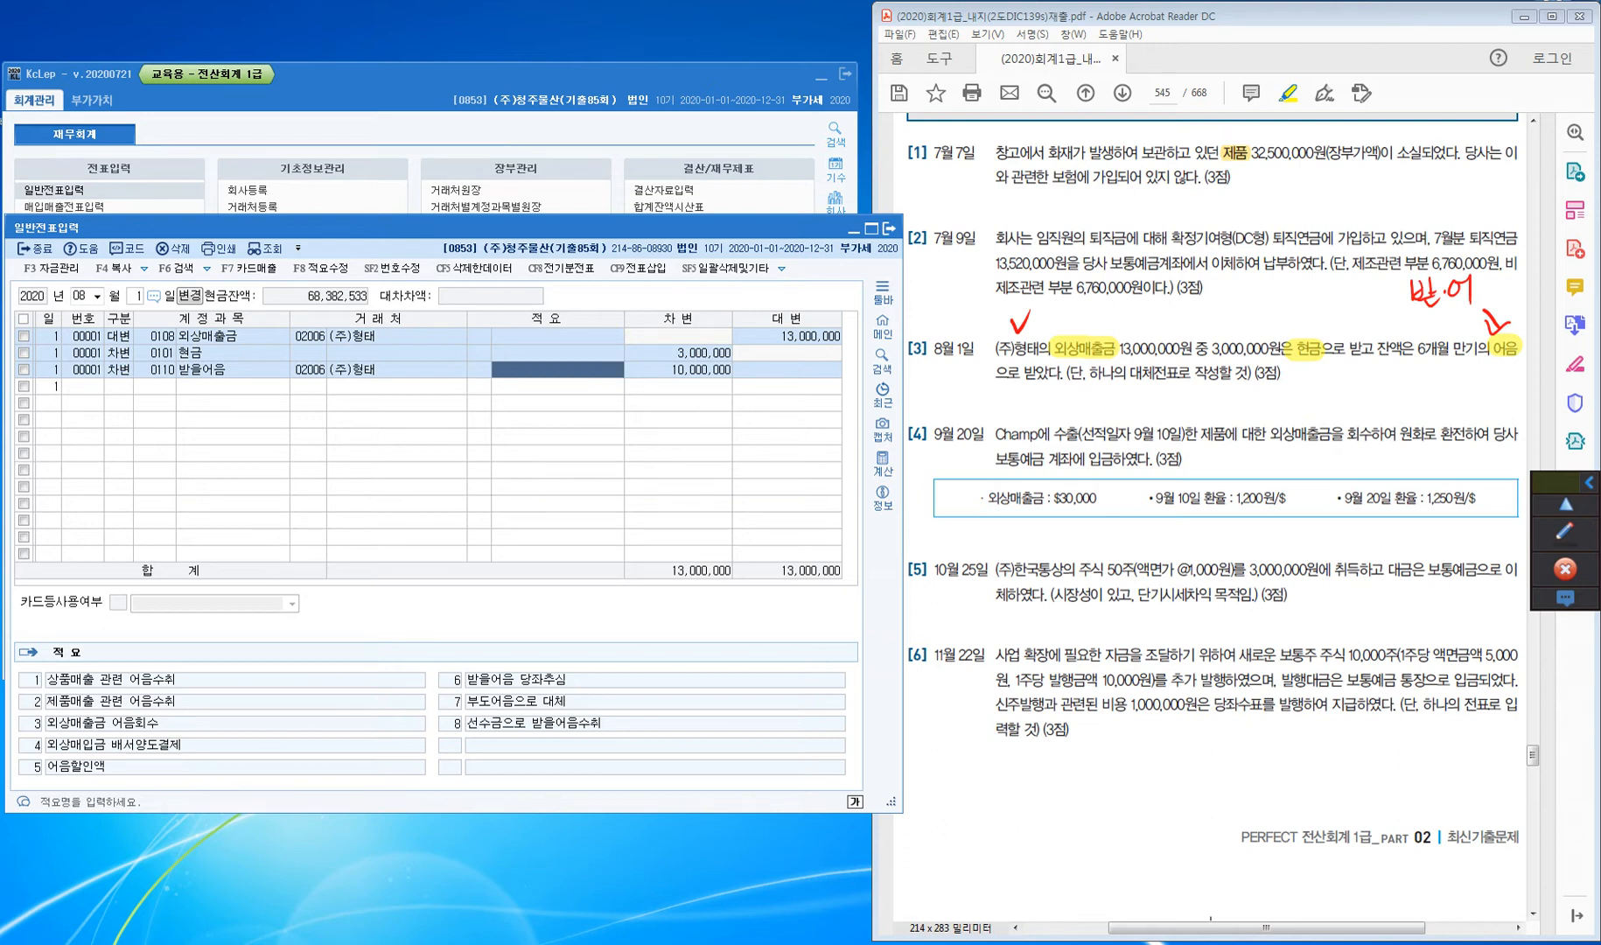
key("Return")
Change the voucher entry date to September 20
key("Escape")
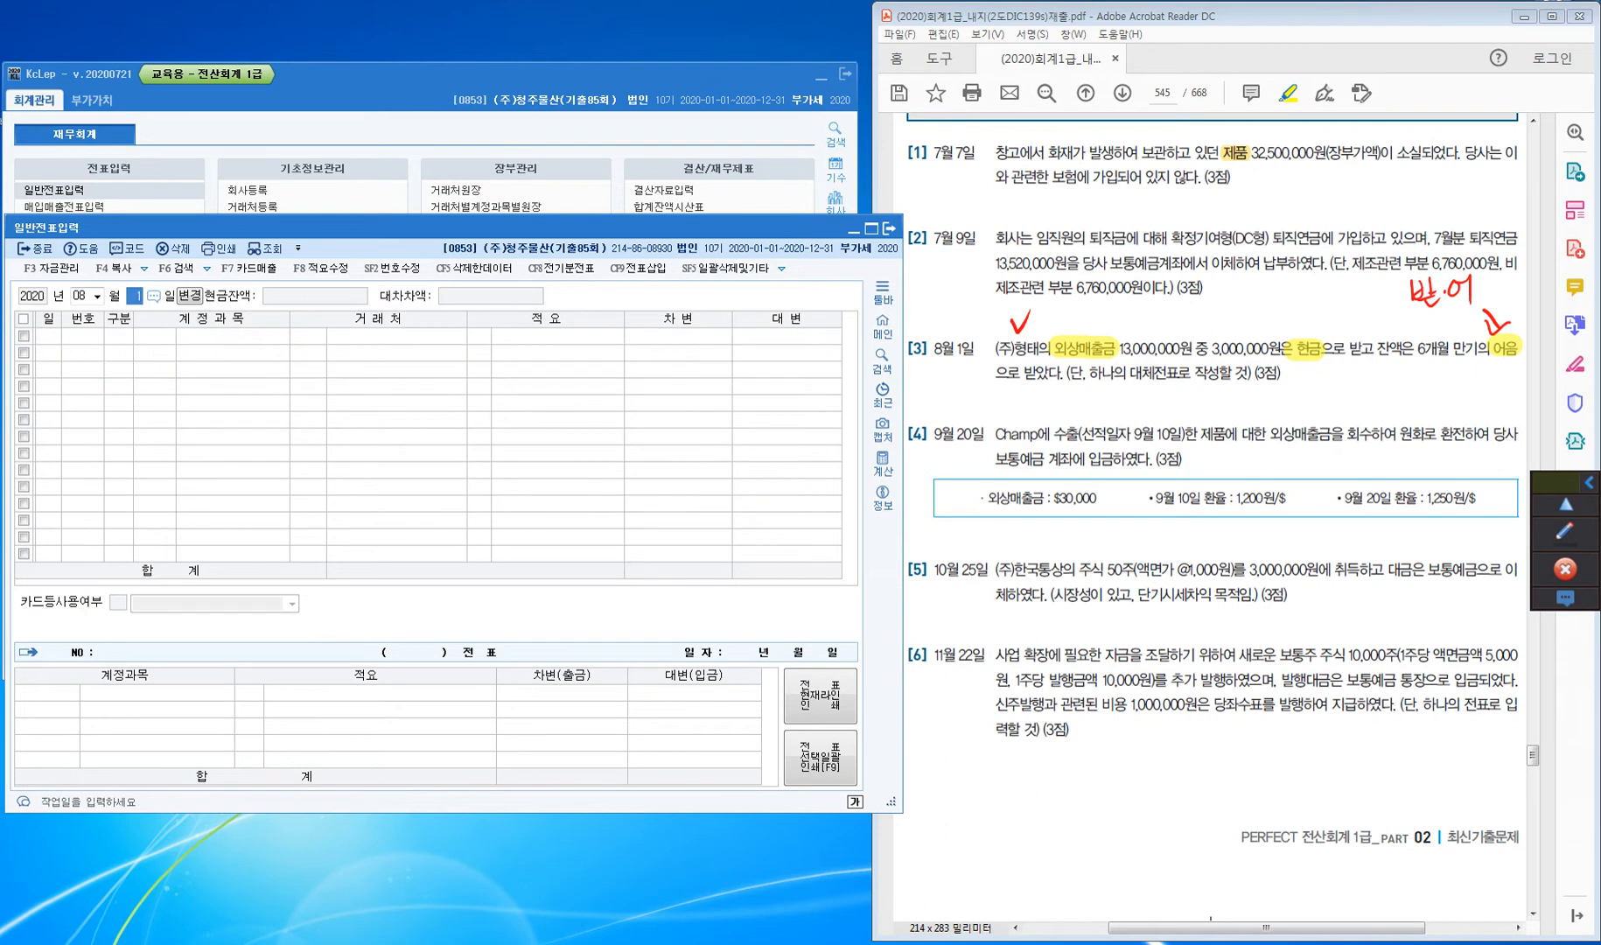
key("Escape")
type("09")
key("Return")
type("20")
key("Return")
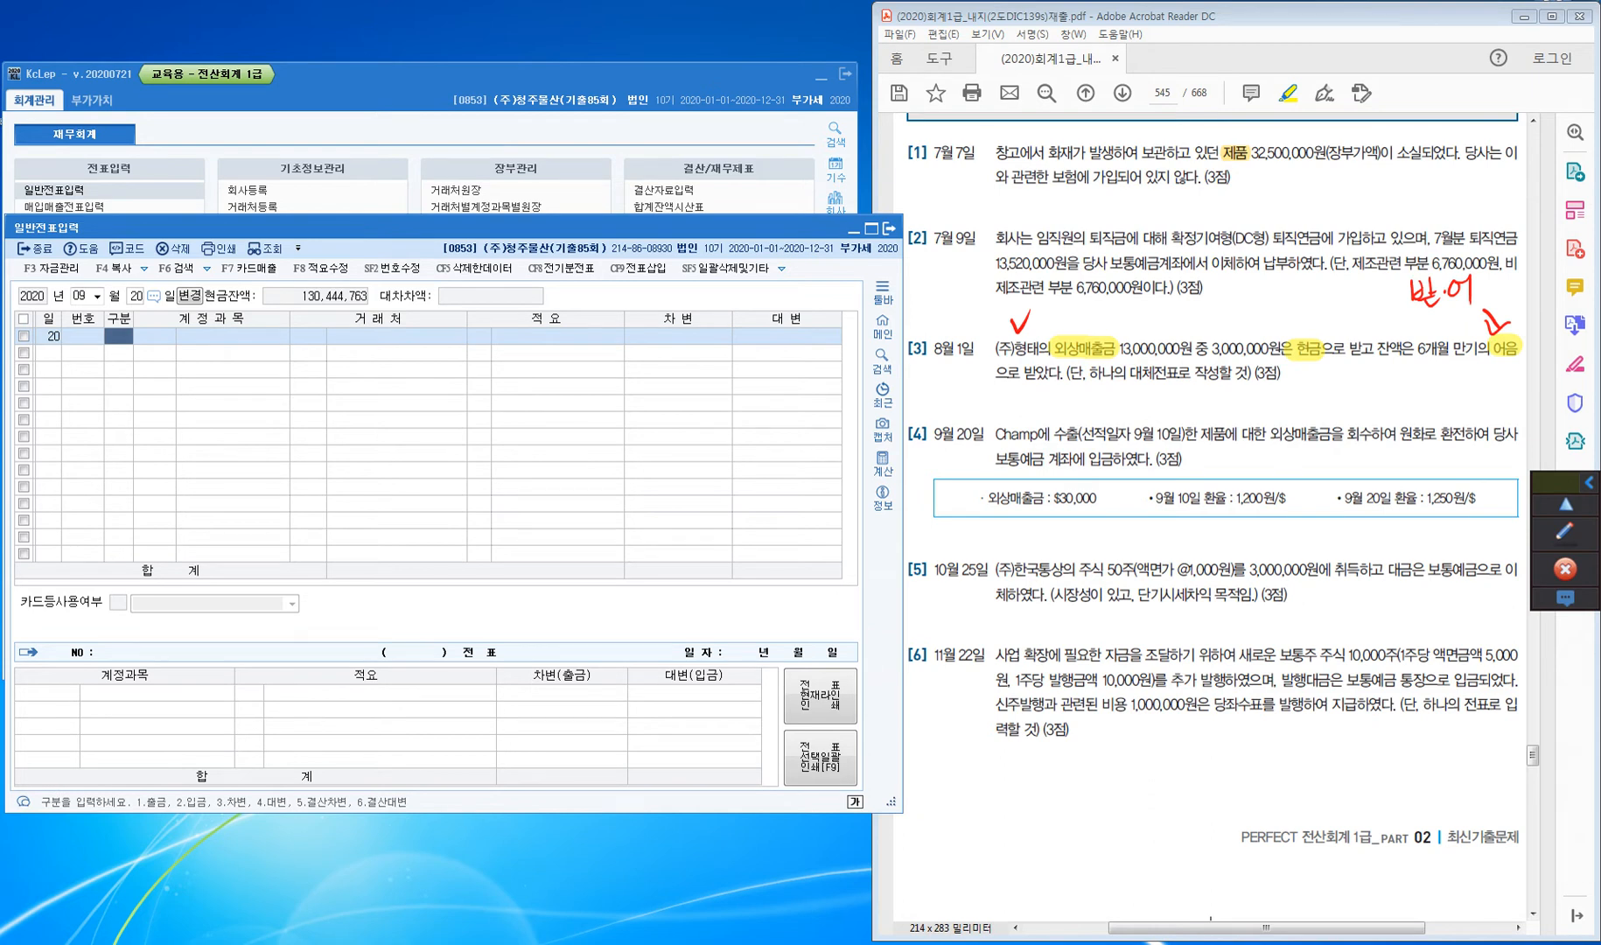
Highlight 9월 10일, 외상매출금 and 보통예금 in the text of item [4]
left_click_drag(1135, 434, 1182, 434)
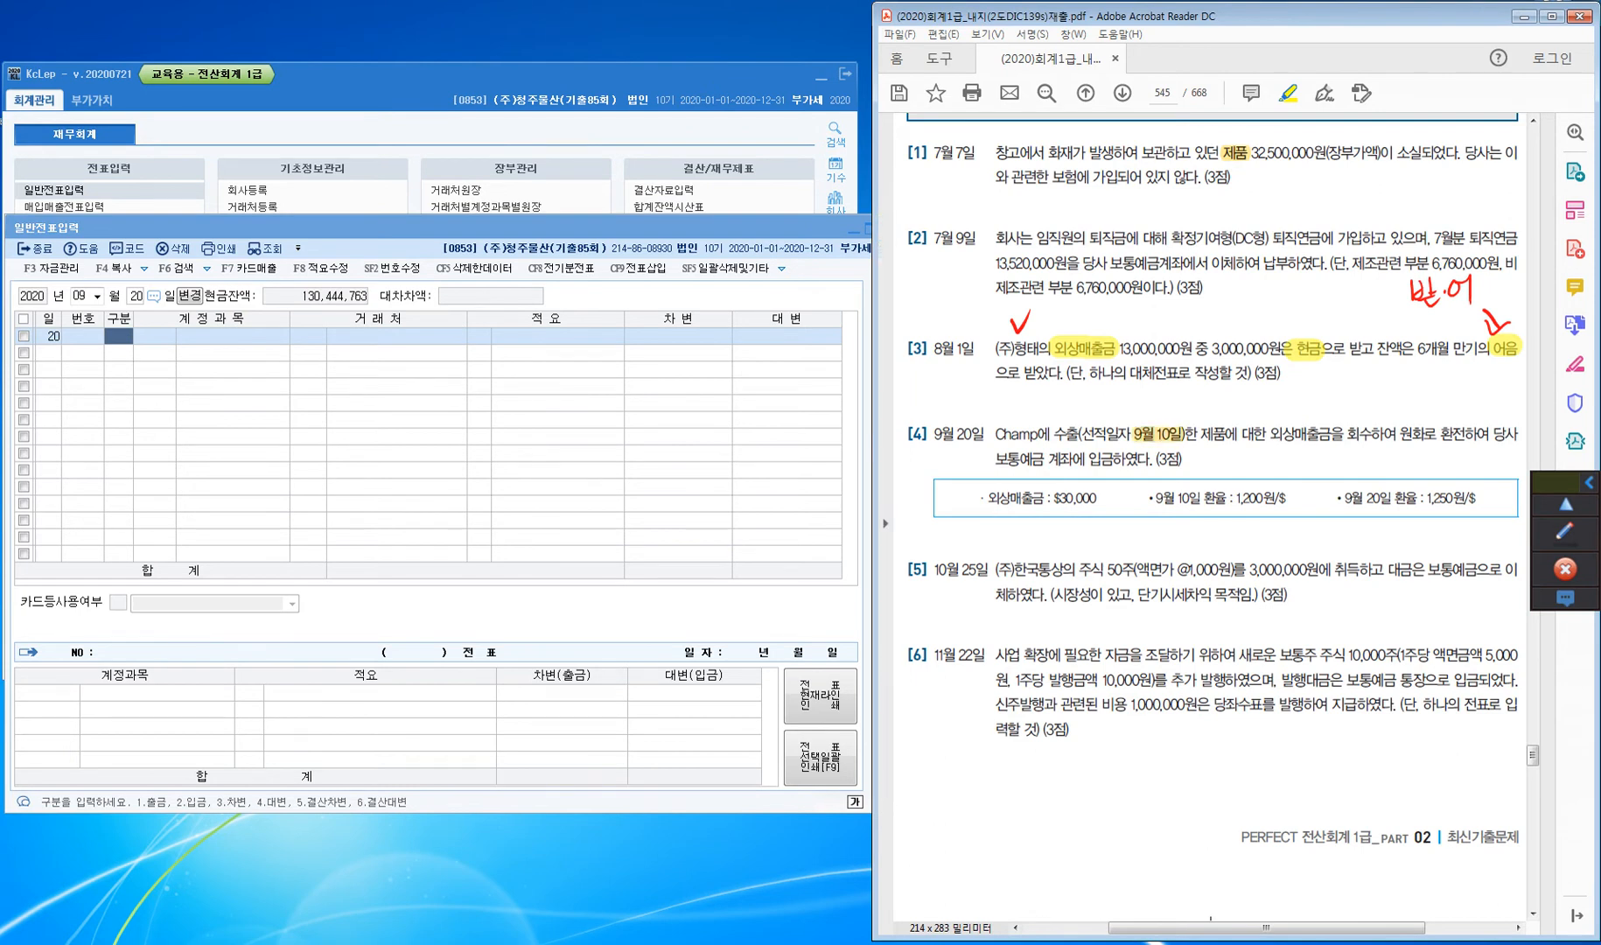
left_click_drag(1268, 434, 1333, 434)
left_click_drag(994, 458, 1035, 458)
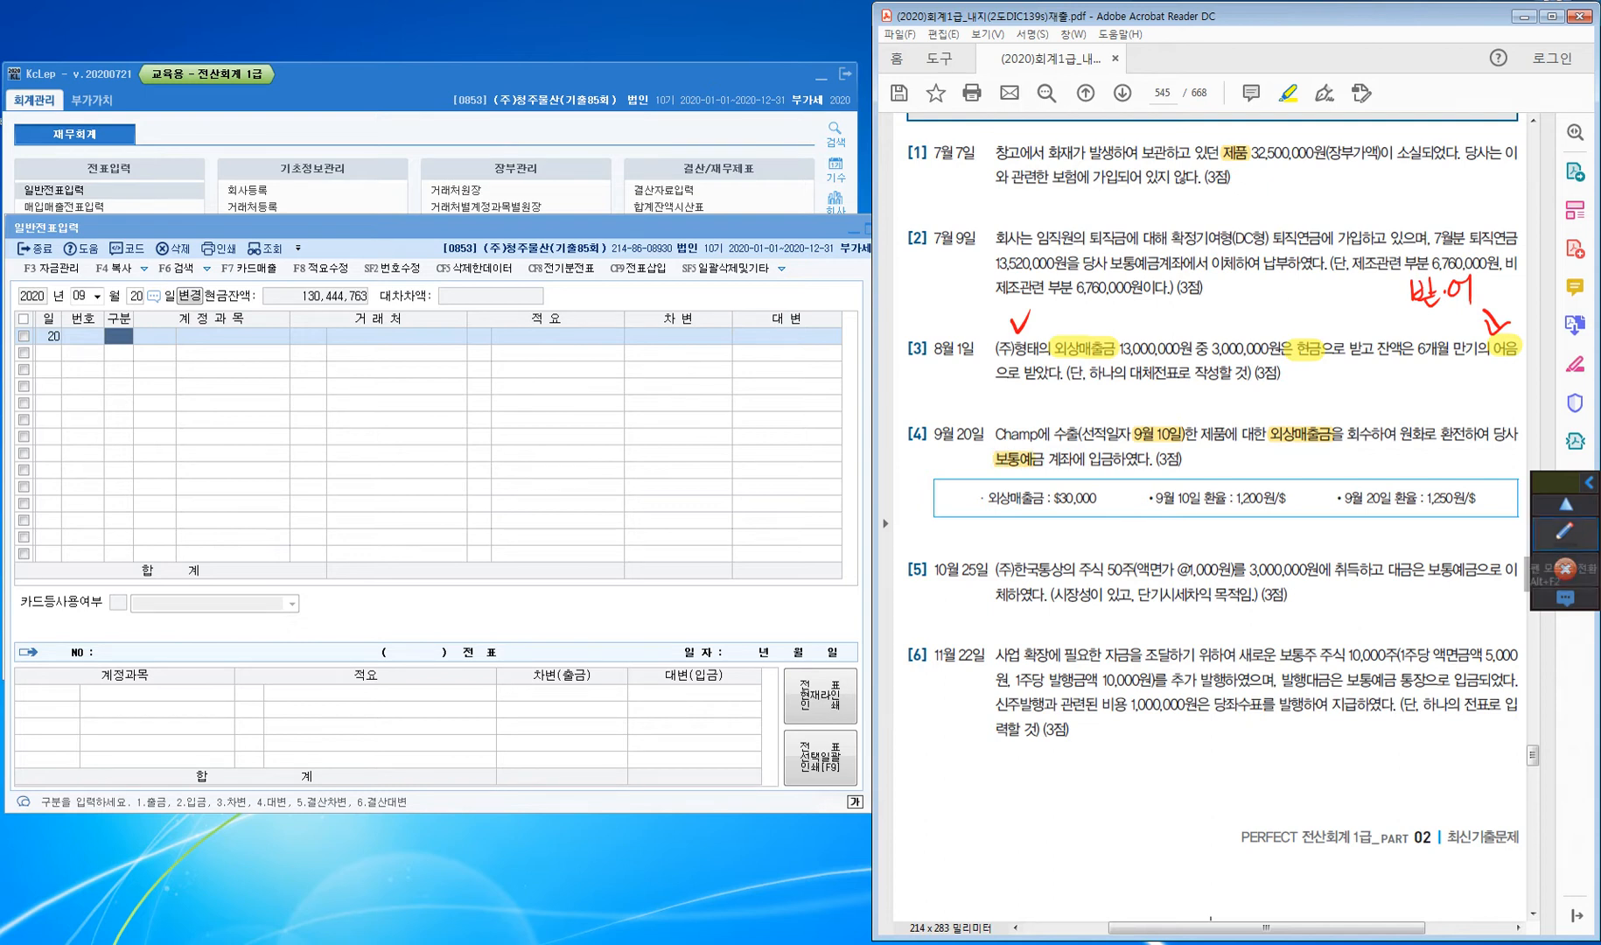
Tick Champ, 외상매출금 and 보통예금 in red, write 36,000,000 and 37,500,000 above the two exchange rates, and add an up arrow beside 1,250원/$
left_click(1565, 531)
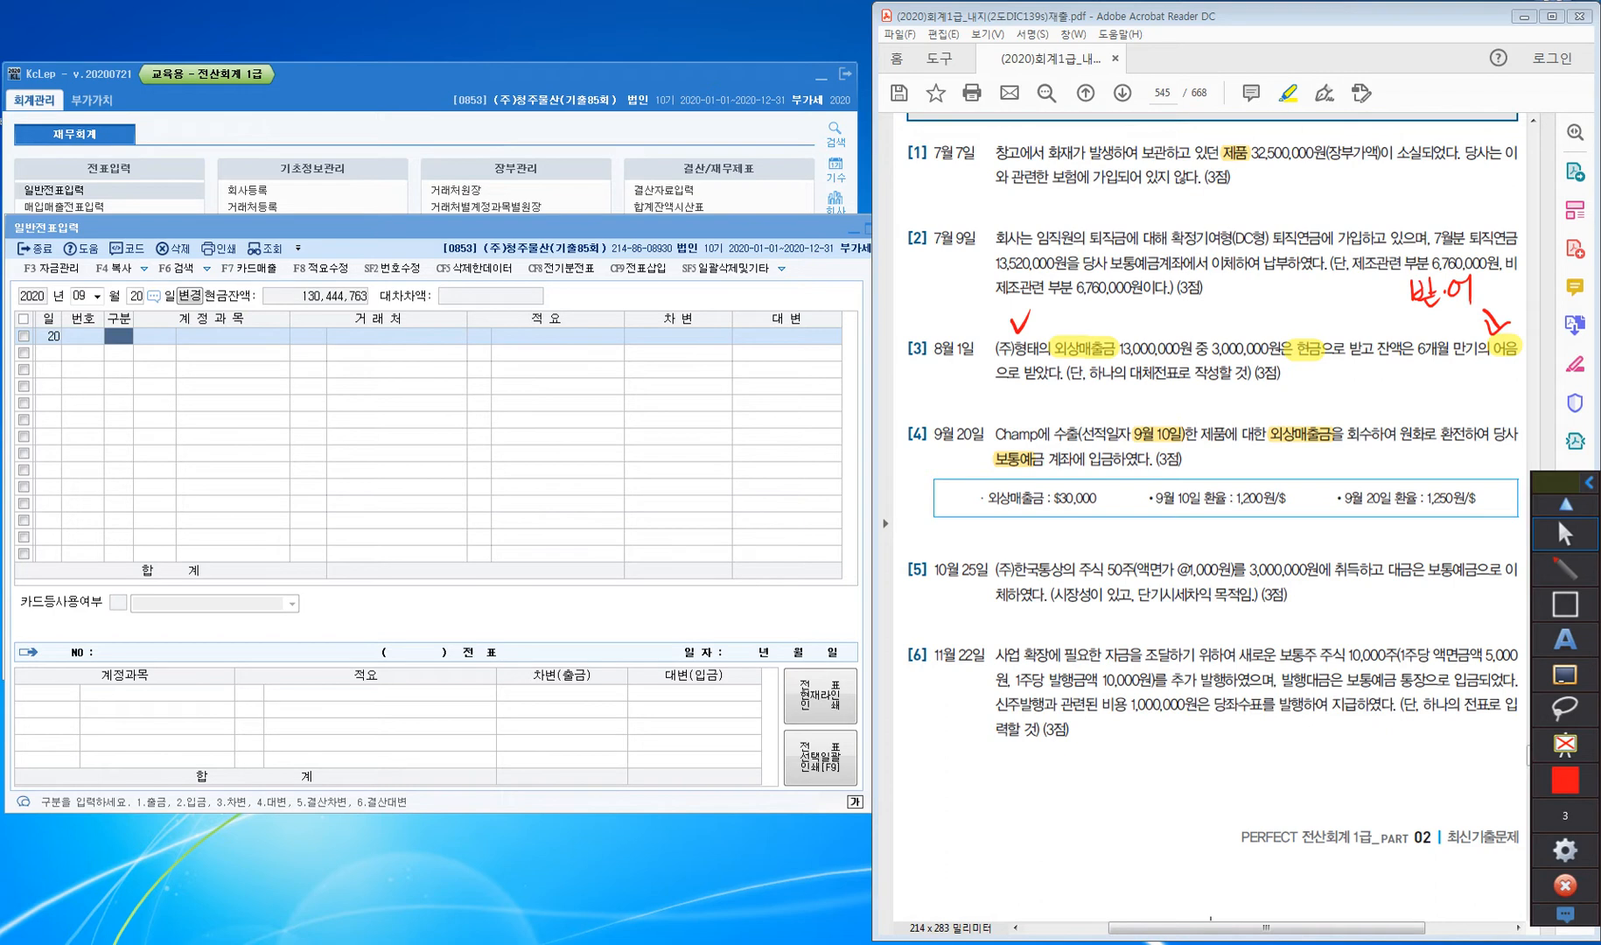
mouse_move(1006, 440)
left_mouse_down()
mouse_move(1013, 451)
mouse_move(1022, 438)
left_mouse_up()
left_click_drag(1295, 420, 1306, 418)
left_click_drag(1230, 480, 1251, 459)
mouse_move(1262, 454)
left_mouse_down()
mouse_move(1265, 473)
mouse_move(1400, 463)
left_mouse_up()
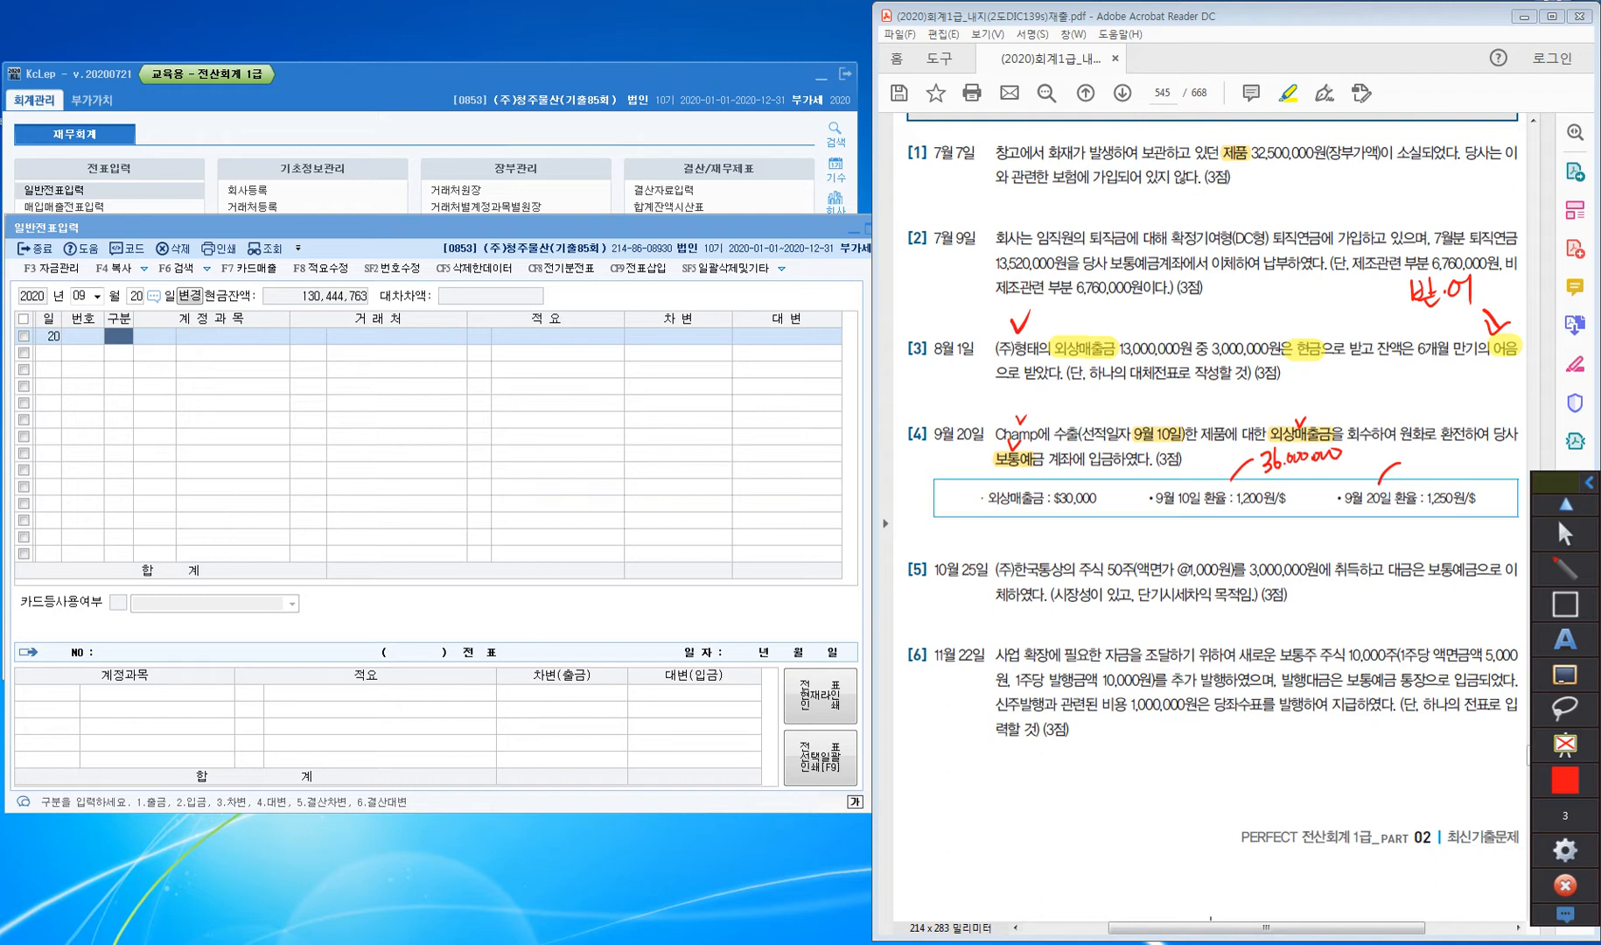
left_click_drag(1408, 454, 1409, 472)
mouse_move(1424, 453)
left_mouse_down()
mouse_move(1432, 472)
mouse_move(1512, 462)
left_mouse_up()
left_click(1437, 469)
left_click_drag(1487, 491, 1474, 496)
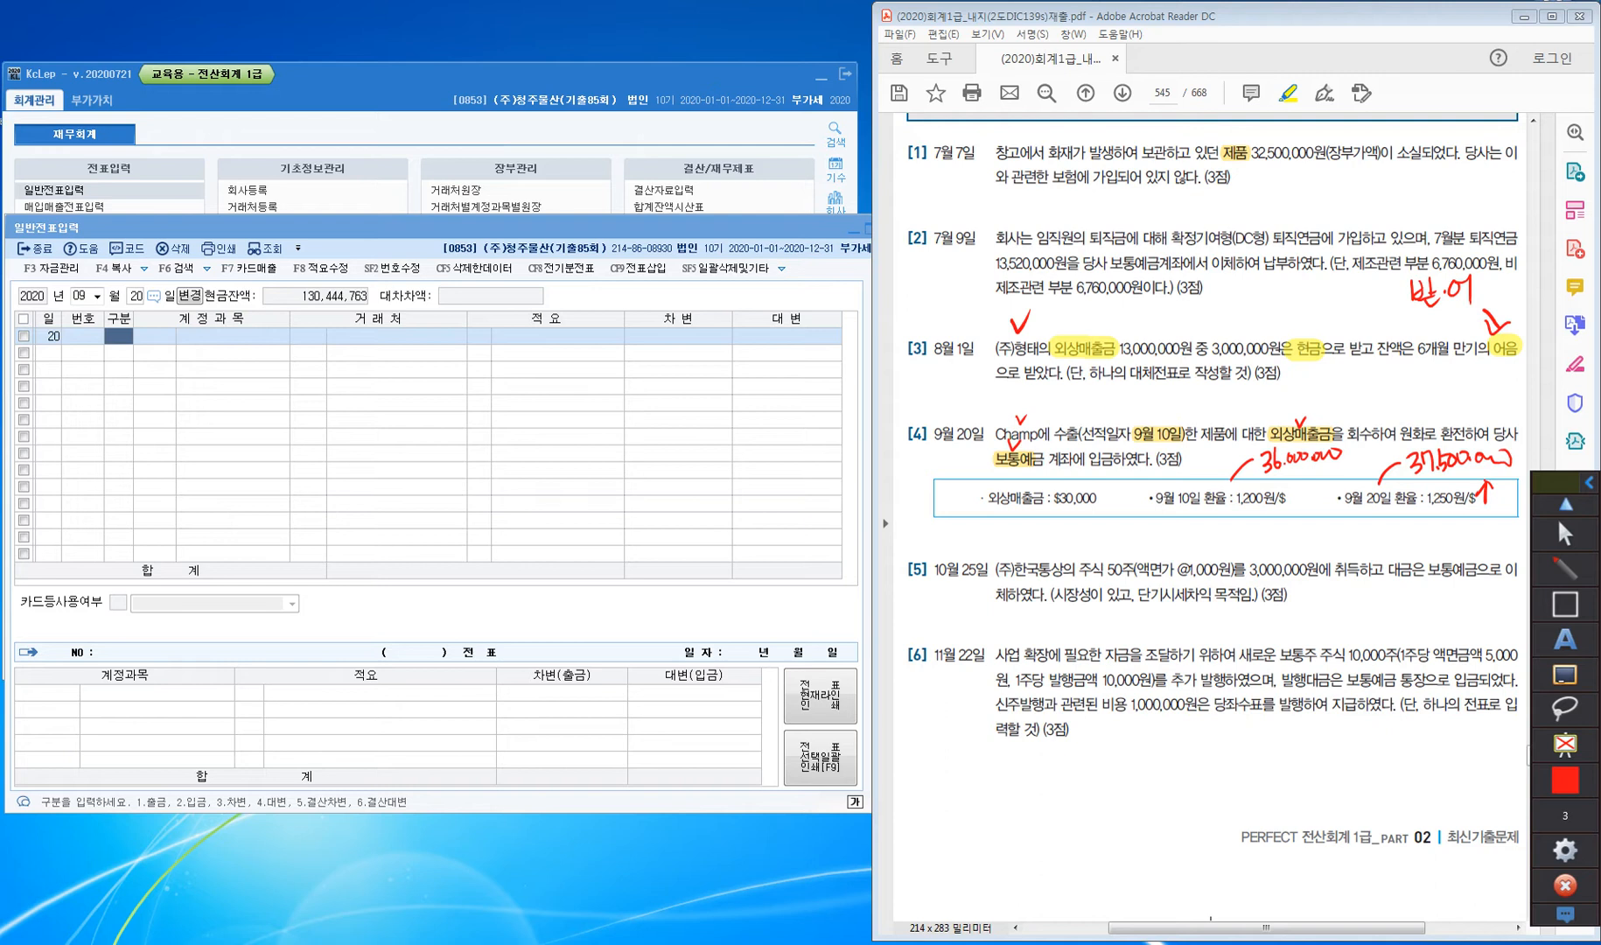
Bracket the two exchange rates in red, write 1,500,000 and 외환차익 below them, and leave drawing mode
mouse_move(1261, 512)
left_mouse_down()
mouse_move(1282, 529)
mouse_move(1373, 526)
mouse_move(1292, 556)
mouse_move(1318, 541)
left_mouse_up()
left_click(1299, 553)
mouse_move(1322, 544)
left_mouse_down()
mouse_move(1380, 558)
mouse_move(1416, 538)
left_mouse_up()
left_click(1346, 552)
mouse_move(1425, 528)
left_mouse_down()
mouse_move(1426, 559)
mouse_move(1439, 532)
left_mouse_up()
left_click_drag(1429, 537, 1437, 540)
left_click_drag(1449, 530, 1449, 549)
left_click_drag(1440, 546, 1468, 555)
left_click_drag(1468, 541, 1480, 532)
left_click_drag(1490, 528, 1494, 560)
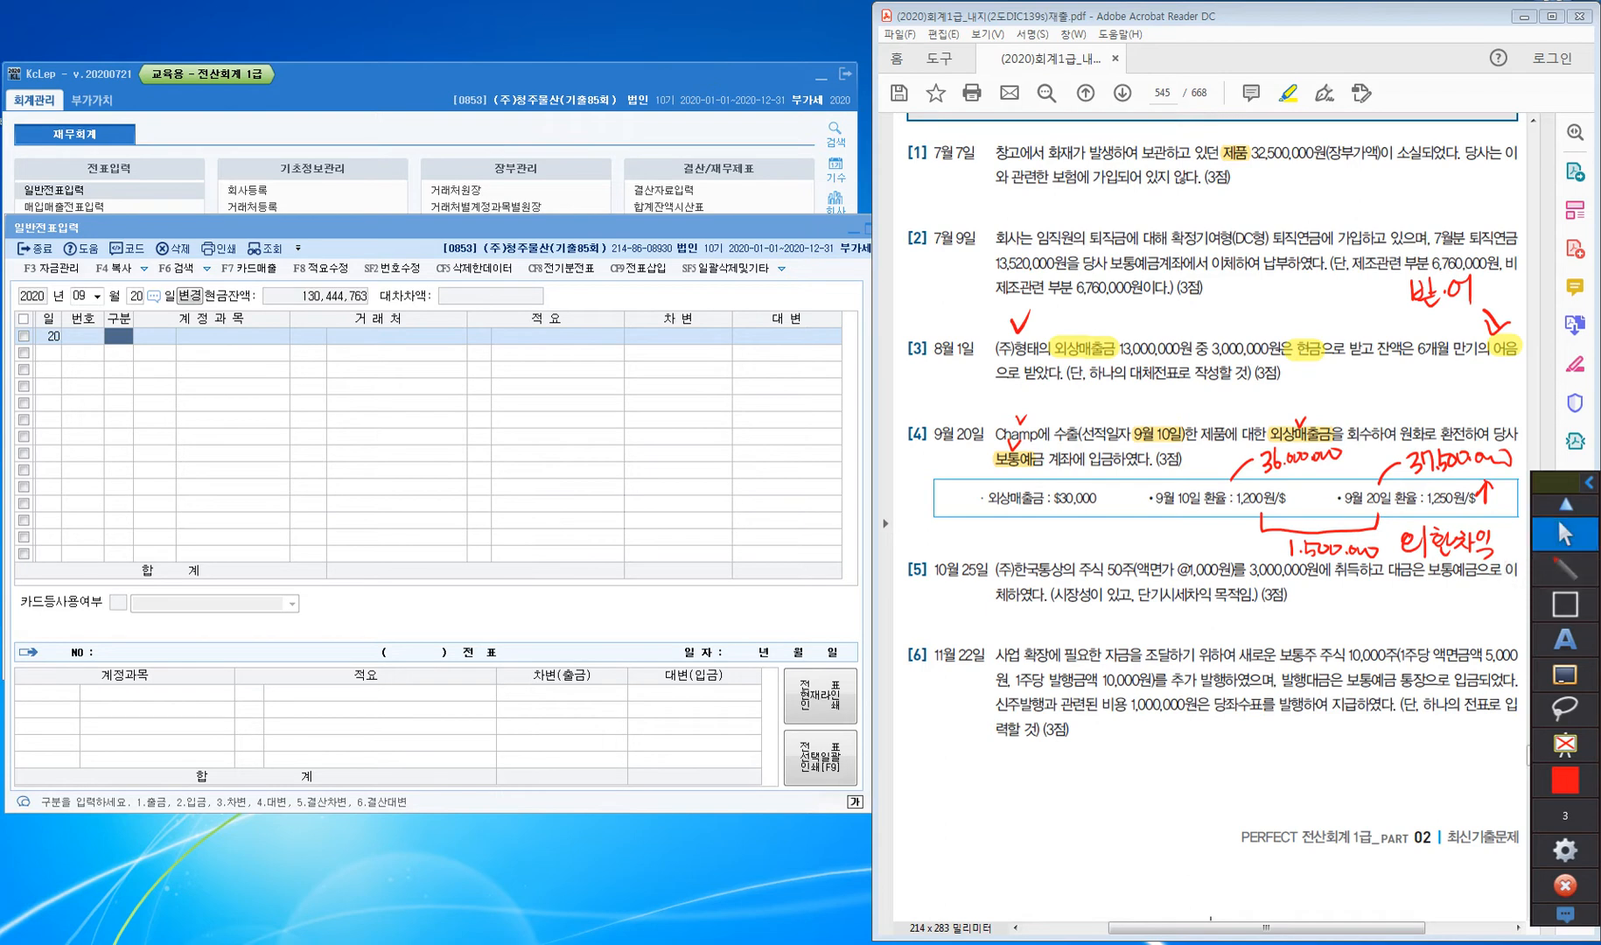
left_click(1565, 534)
Enter the September 20 debit line for 보통예금 (0103) with an amount of 37,500,000
left_click(119, 336)
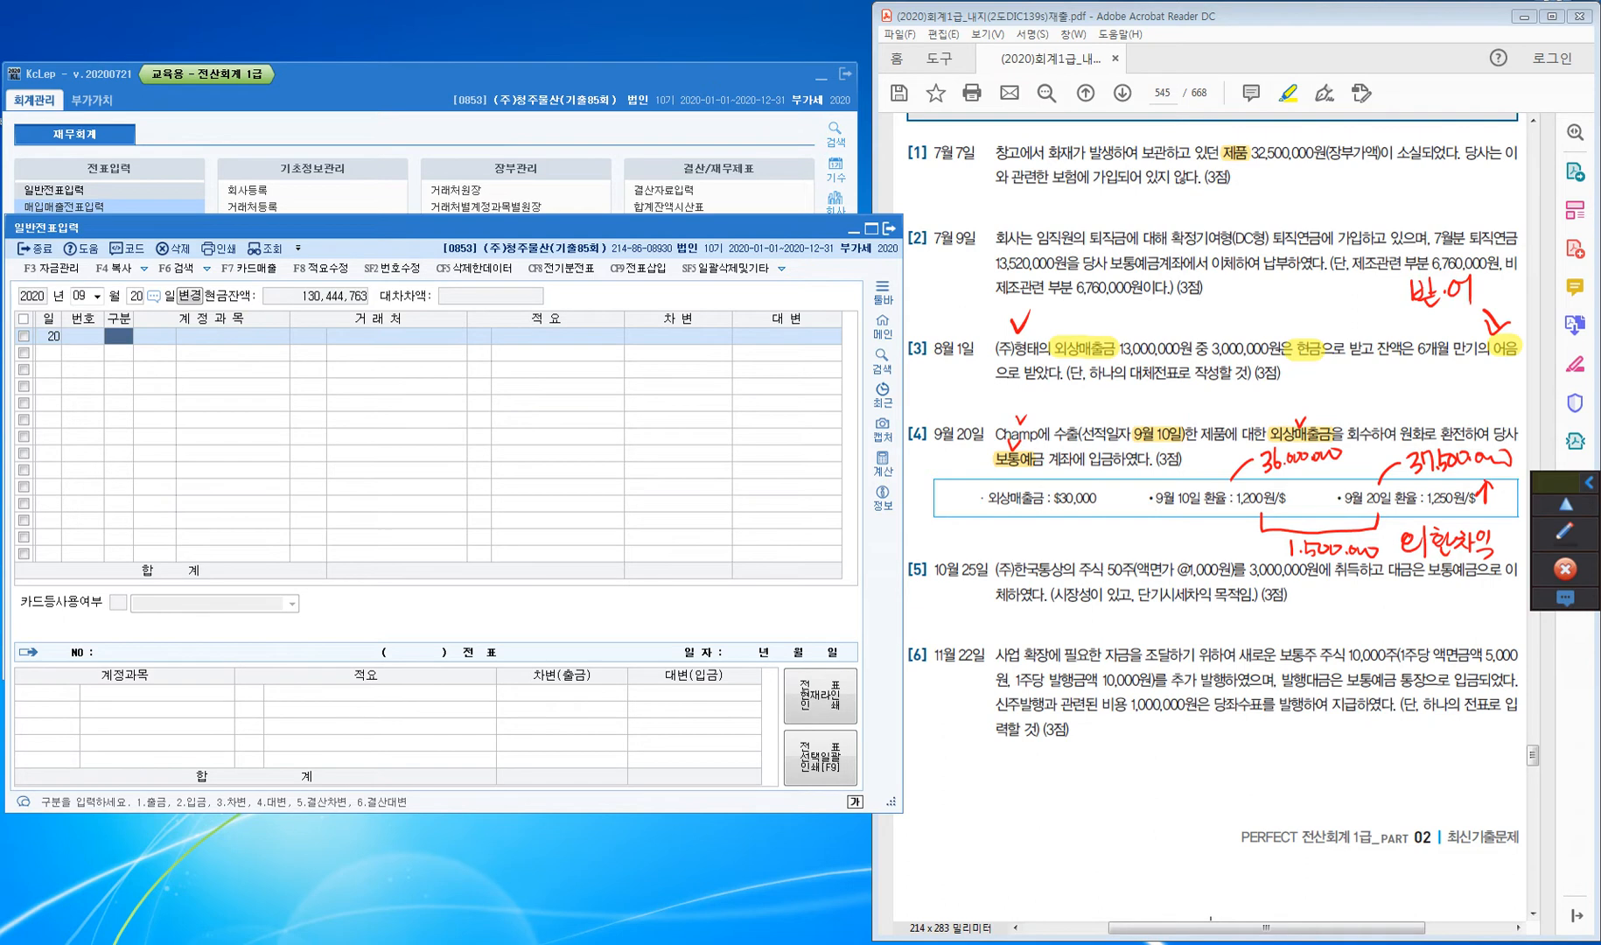
type("3")
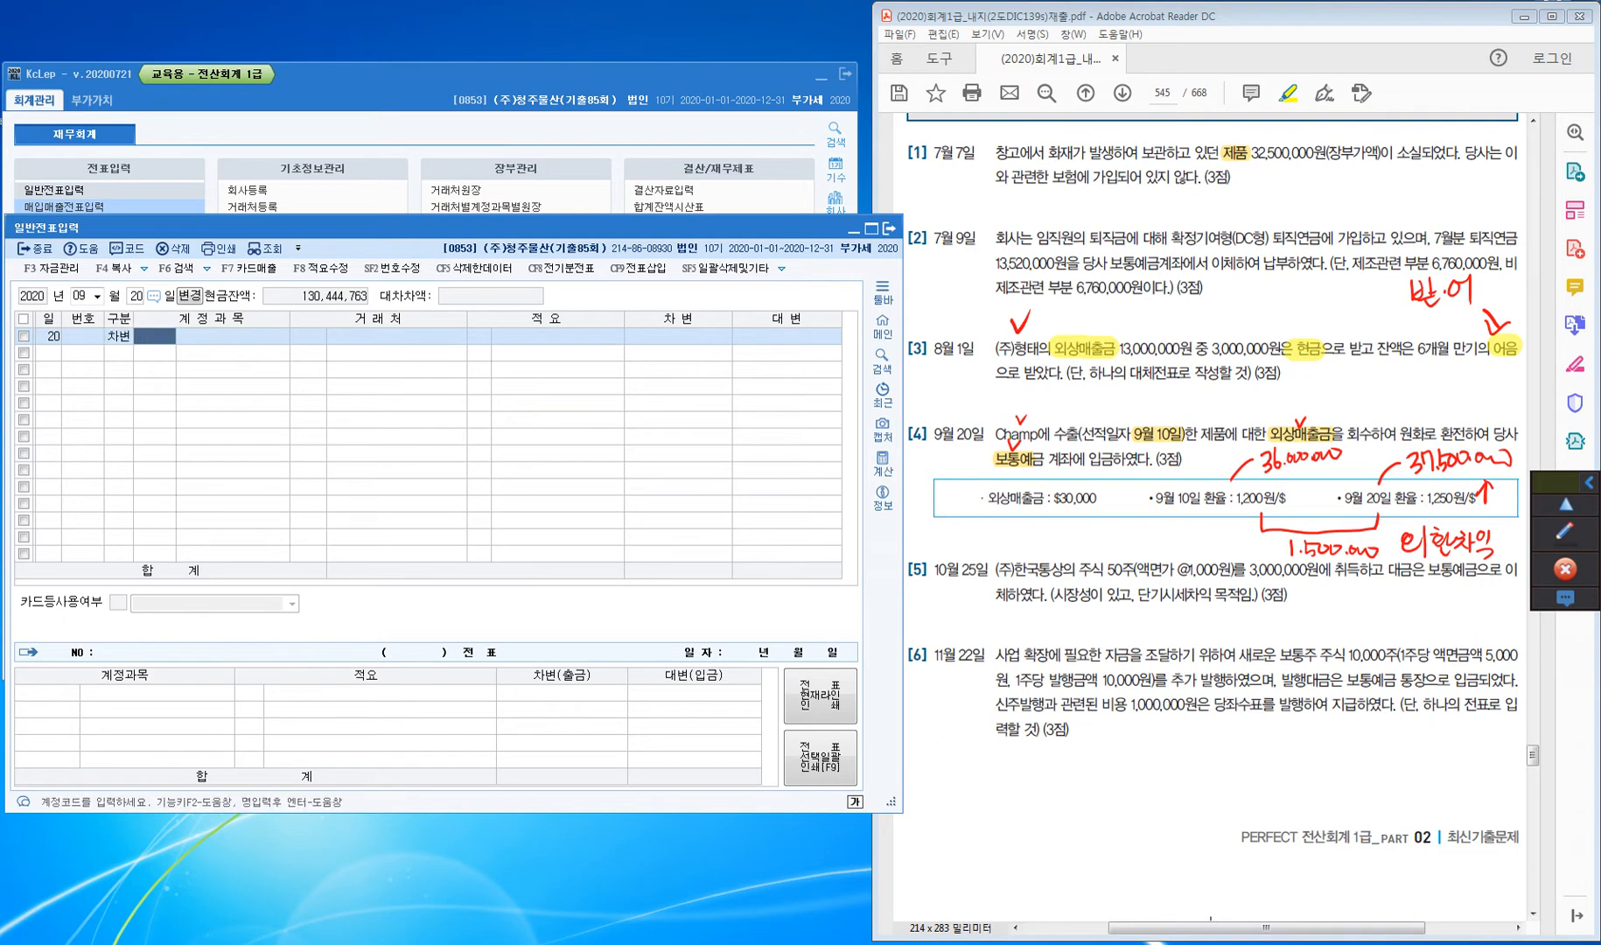
type("103")
key("Return")
key("Return")
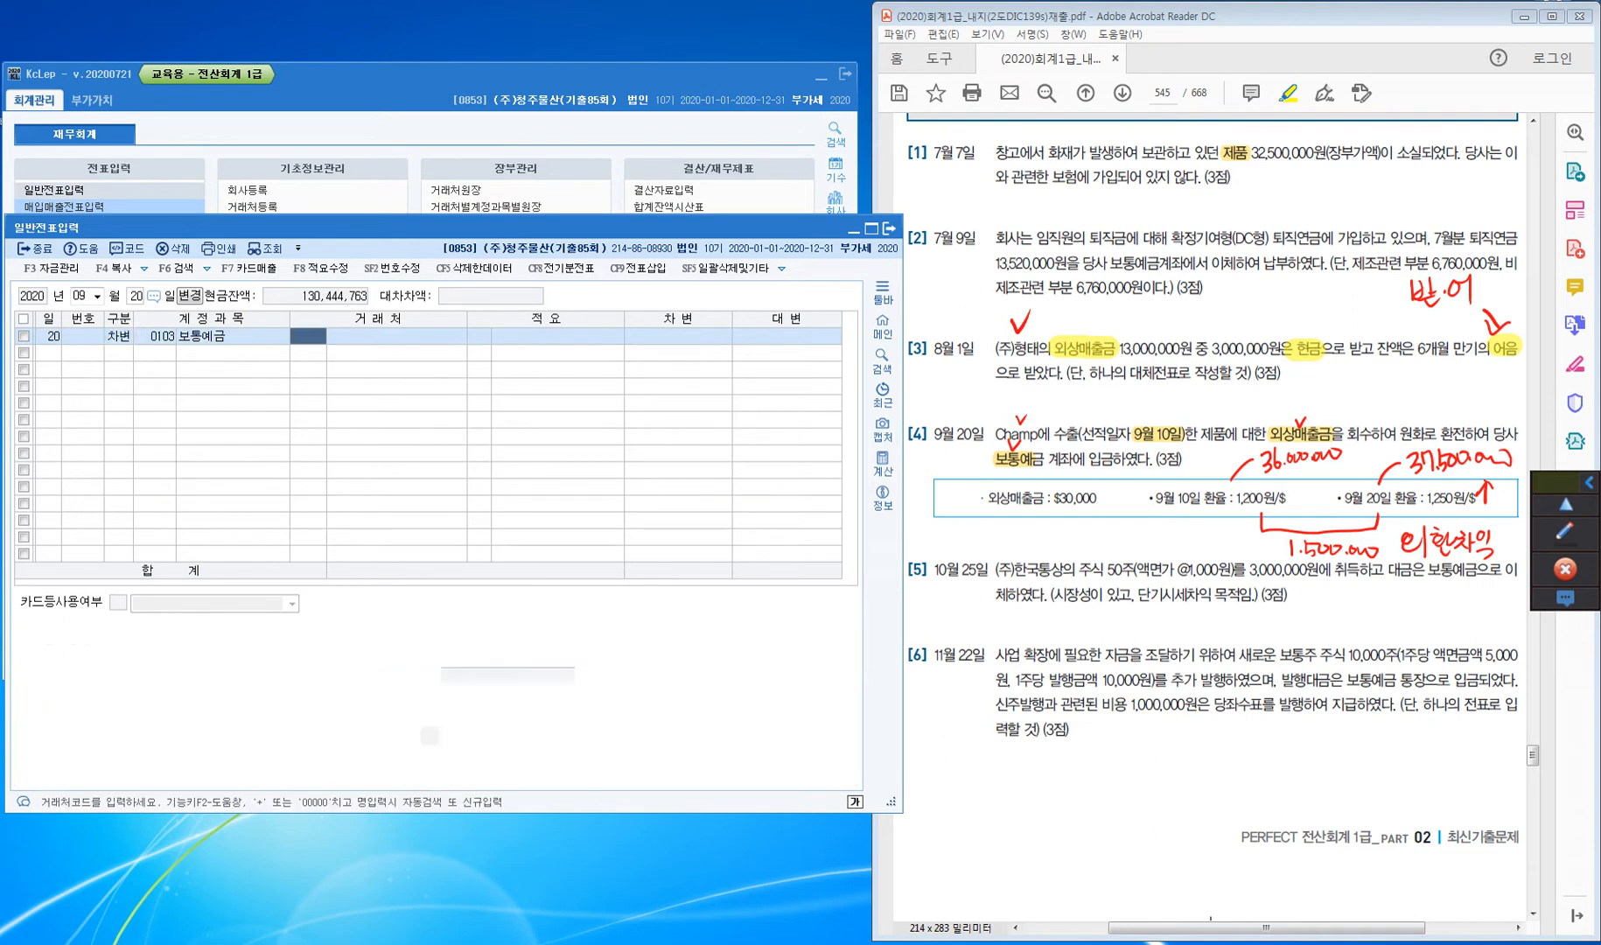
key("Return")
type("37,500,000")
key("Return")
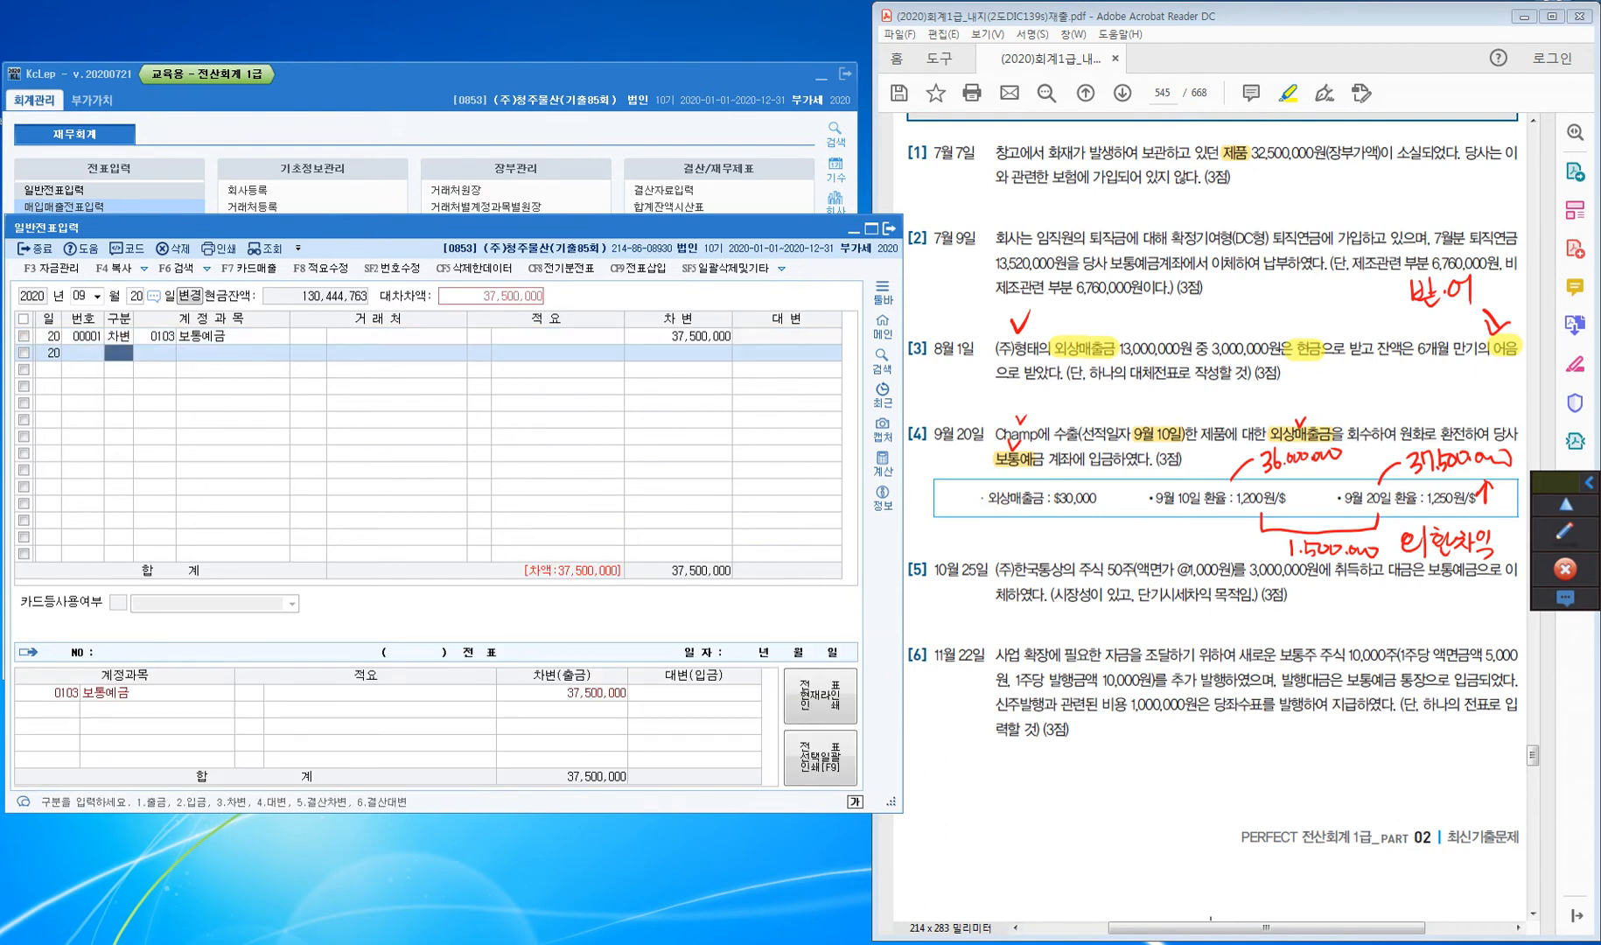
Enter the September 20 credit line for 외상매출금 (0108) with customer Champ (02027) and an amount of 36,000,000
type("4108")
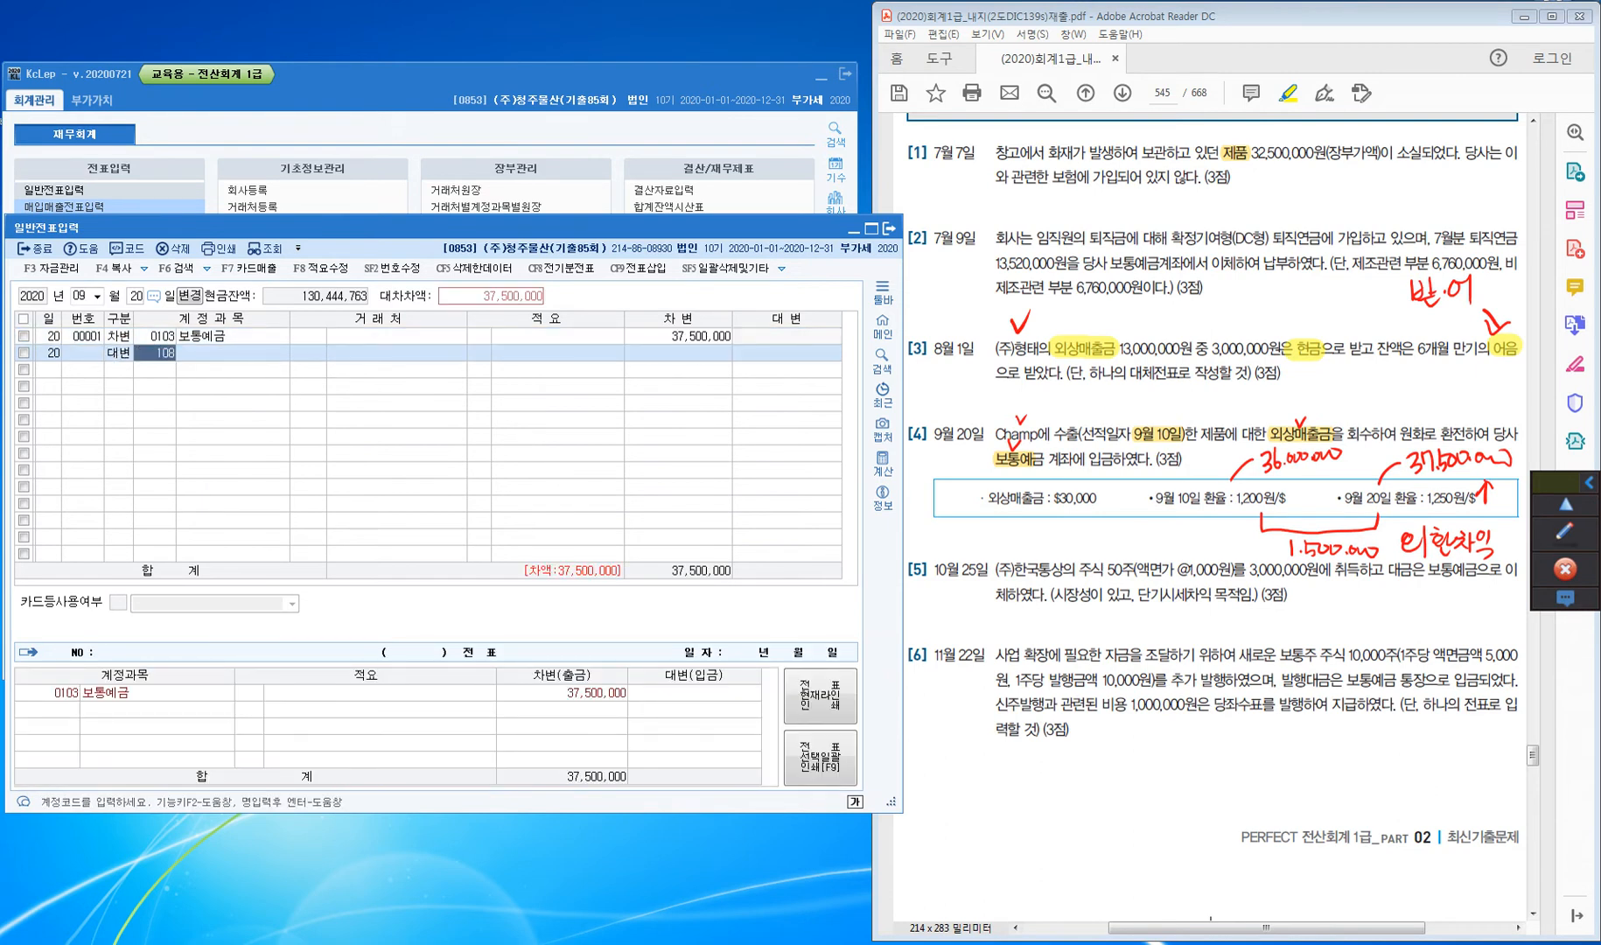
key("Return")
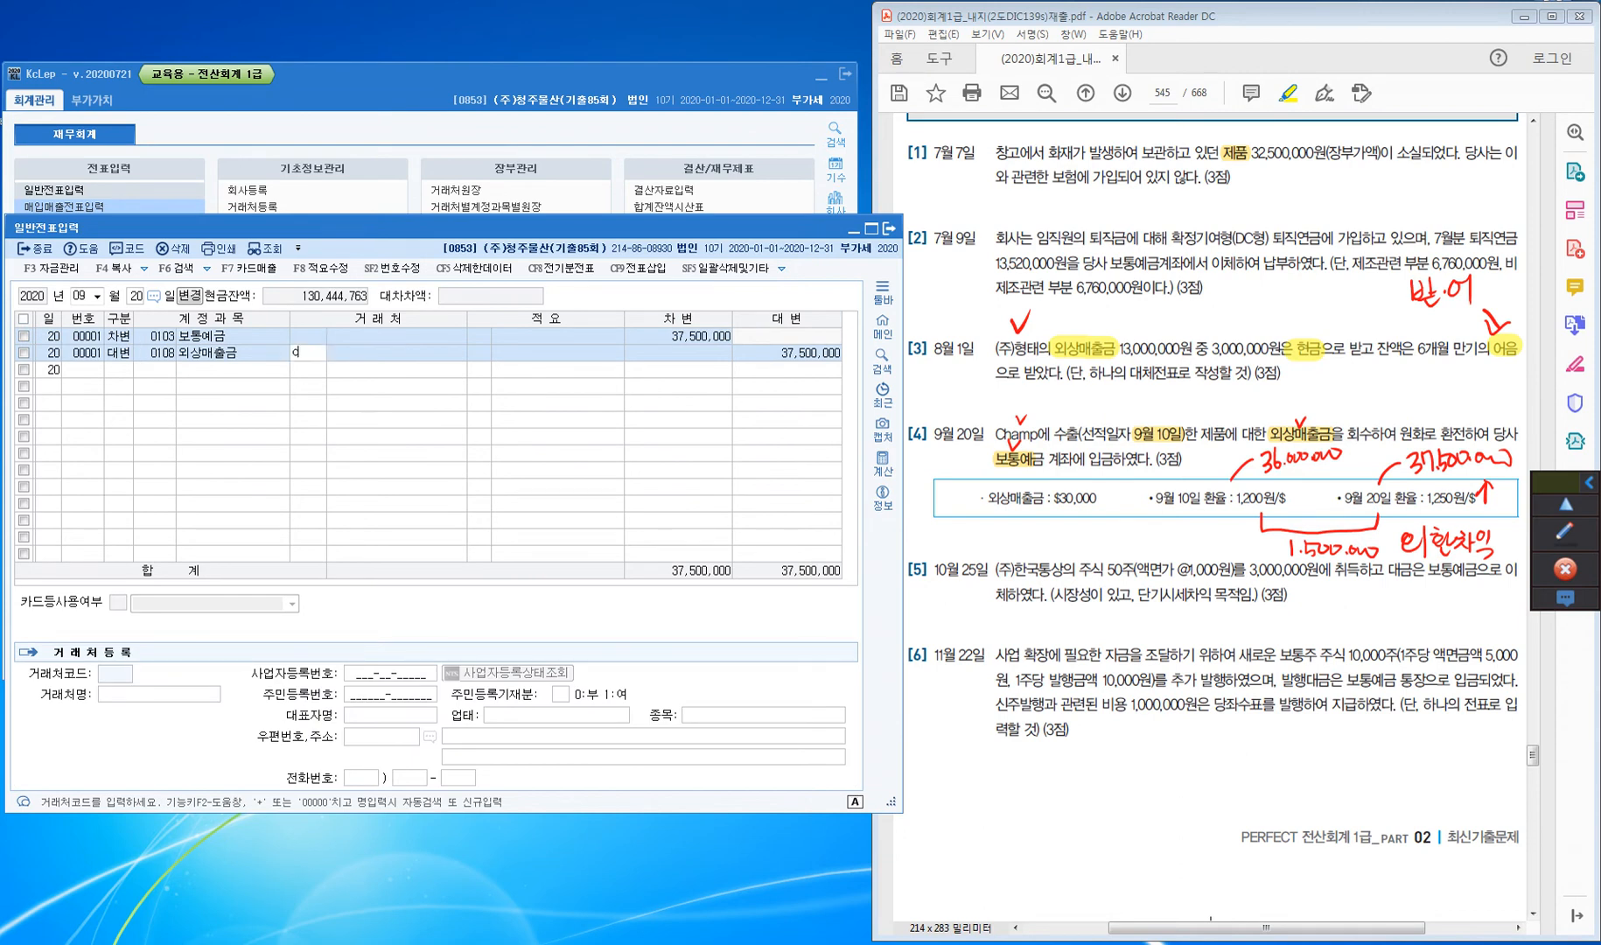
key("Return")
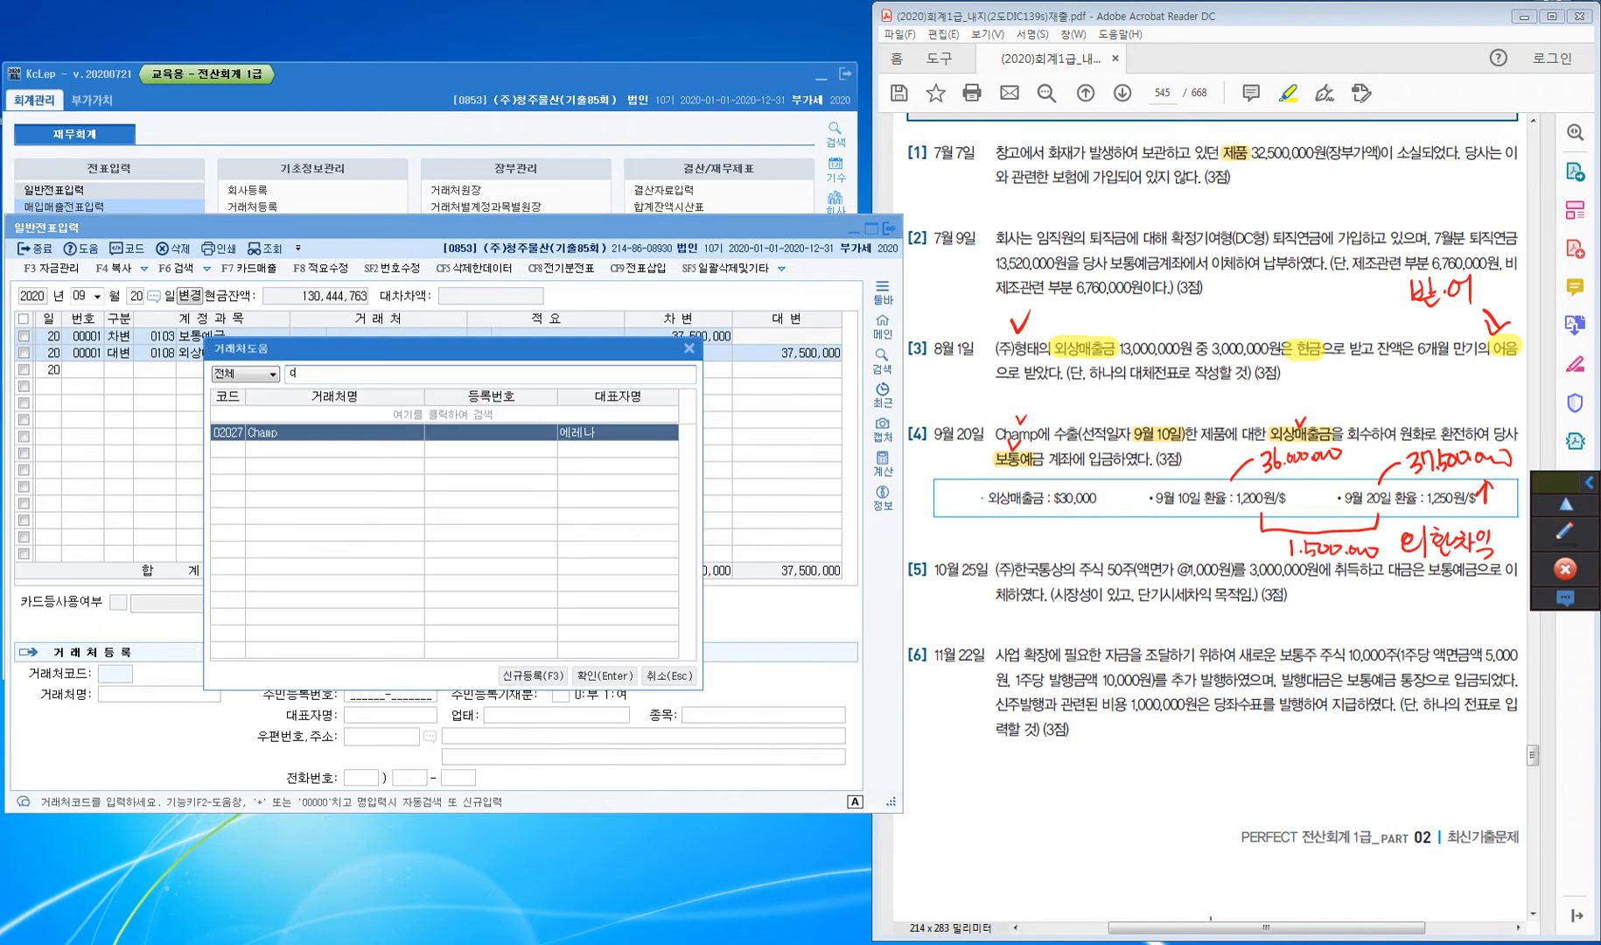
key("Return")
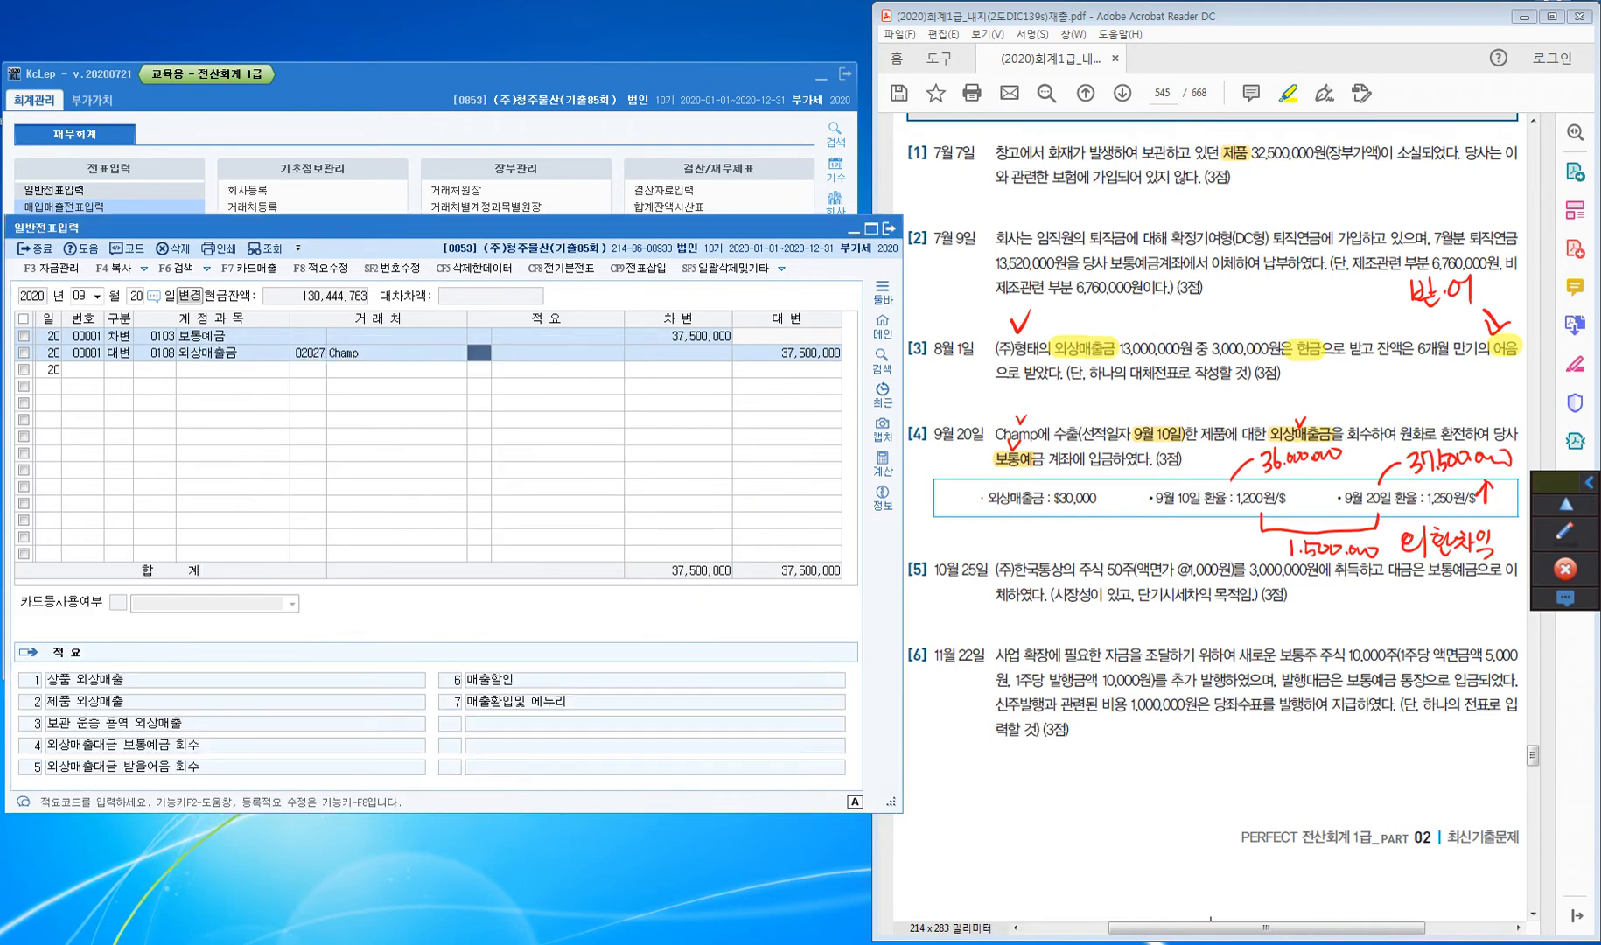
key("Return")
key("Return")
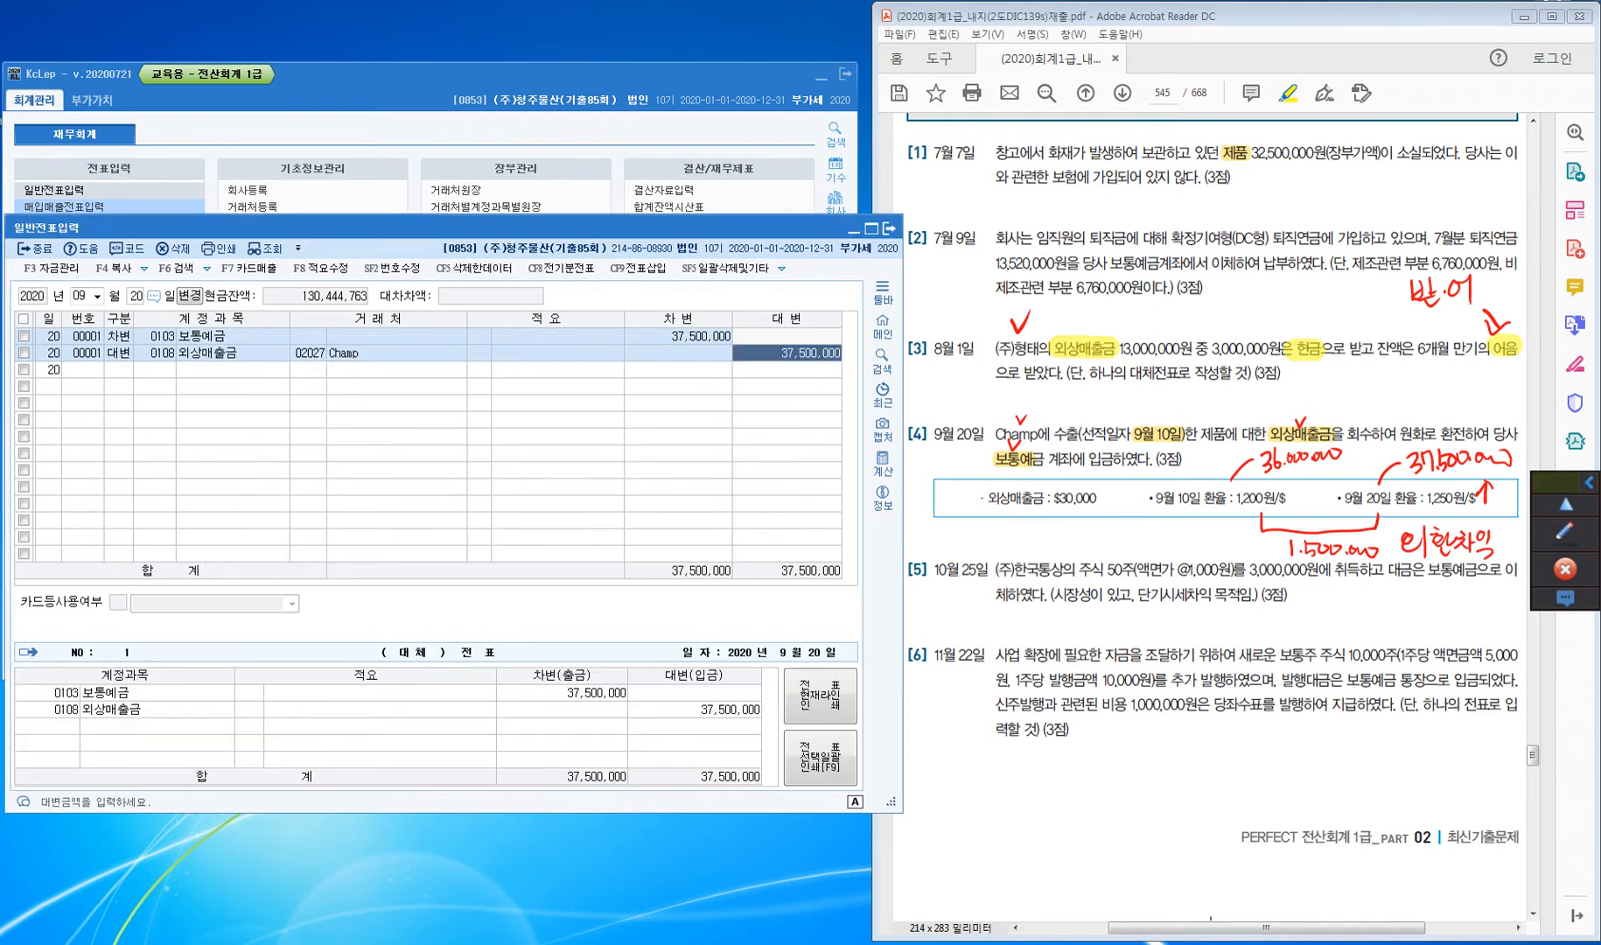
type("36000000")
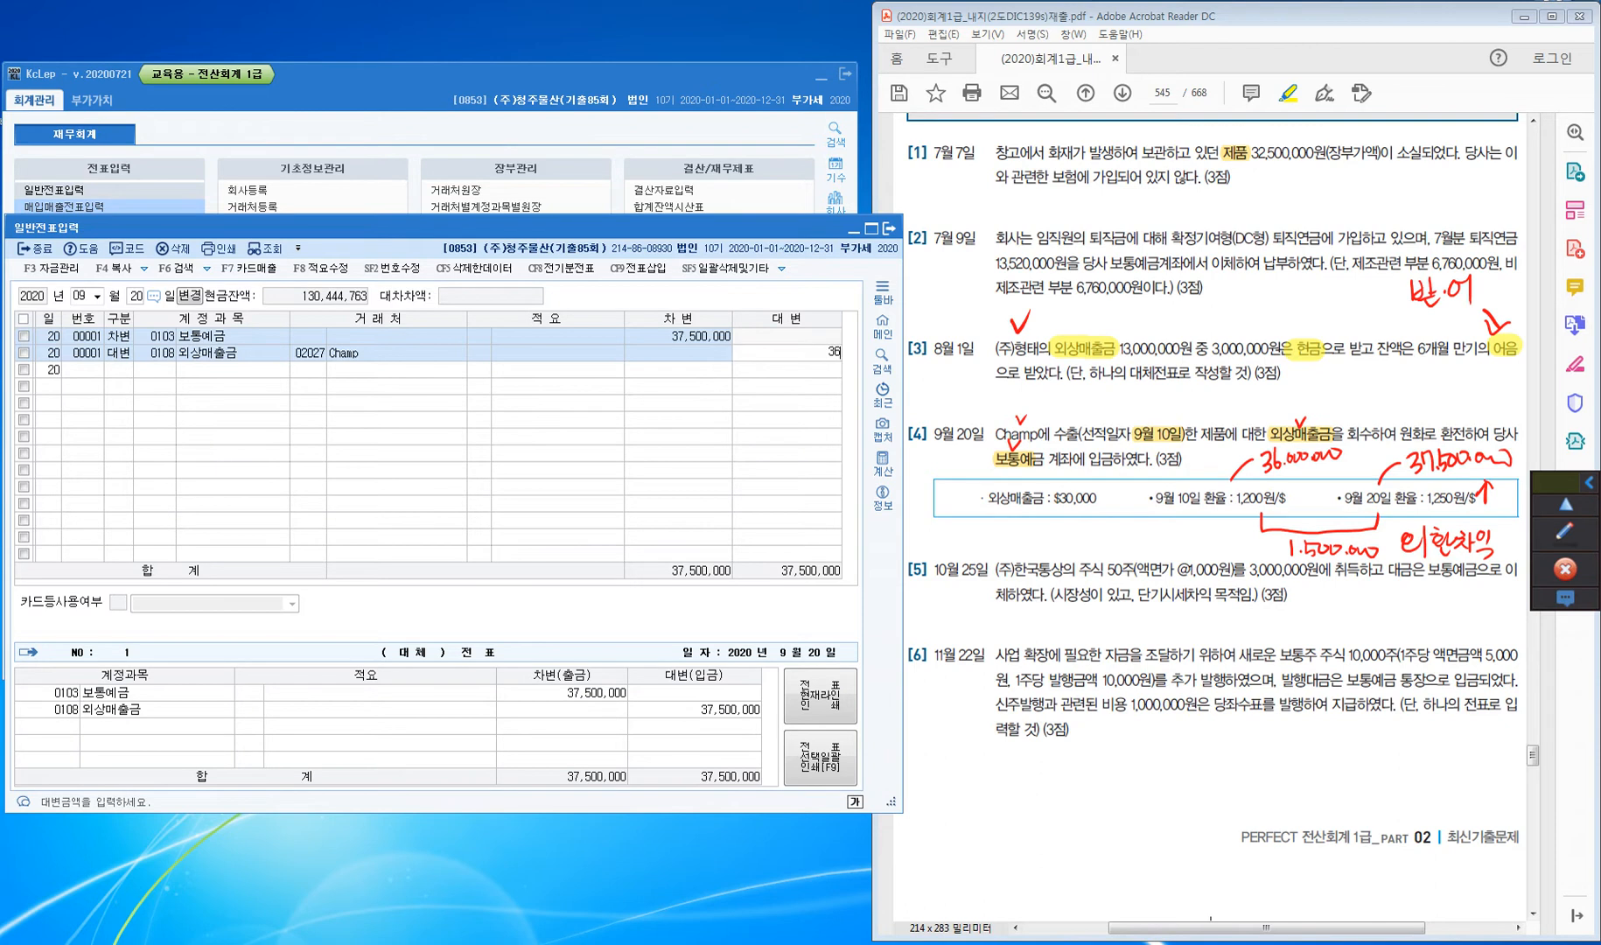
key("Return")
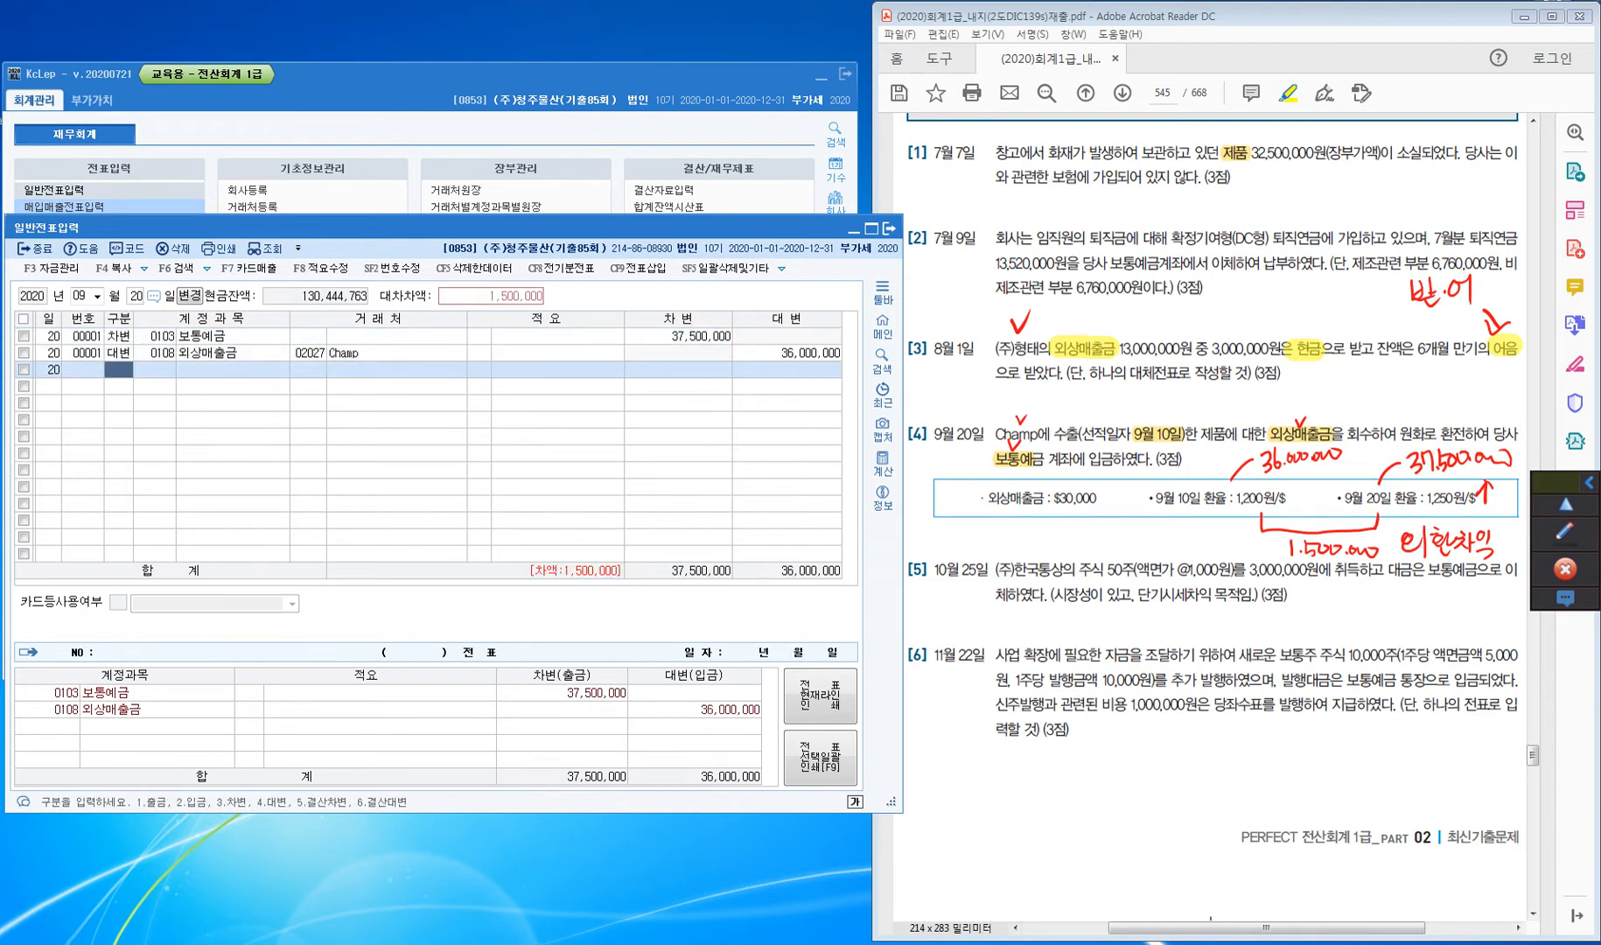
Add the September 20 credit line for 외환차익 (0907) with an amount of 1,500,000
type("4")
key("Return")
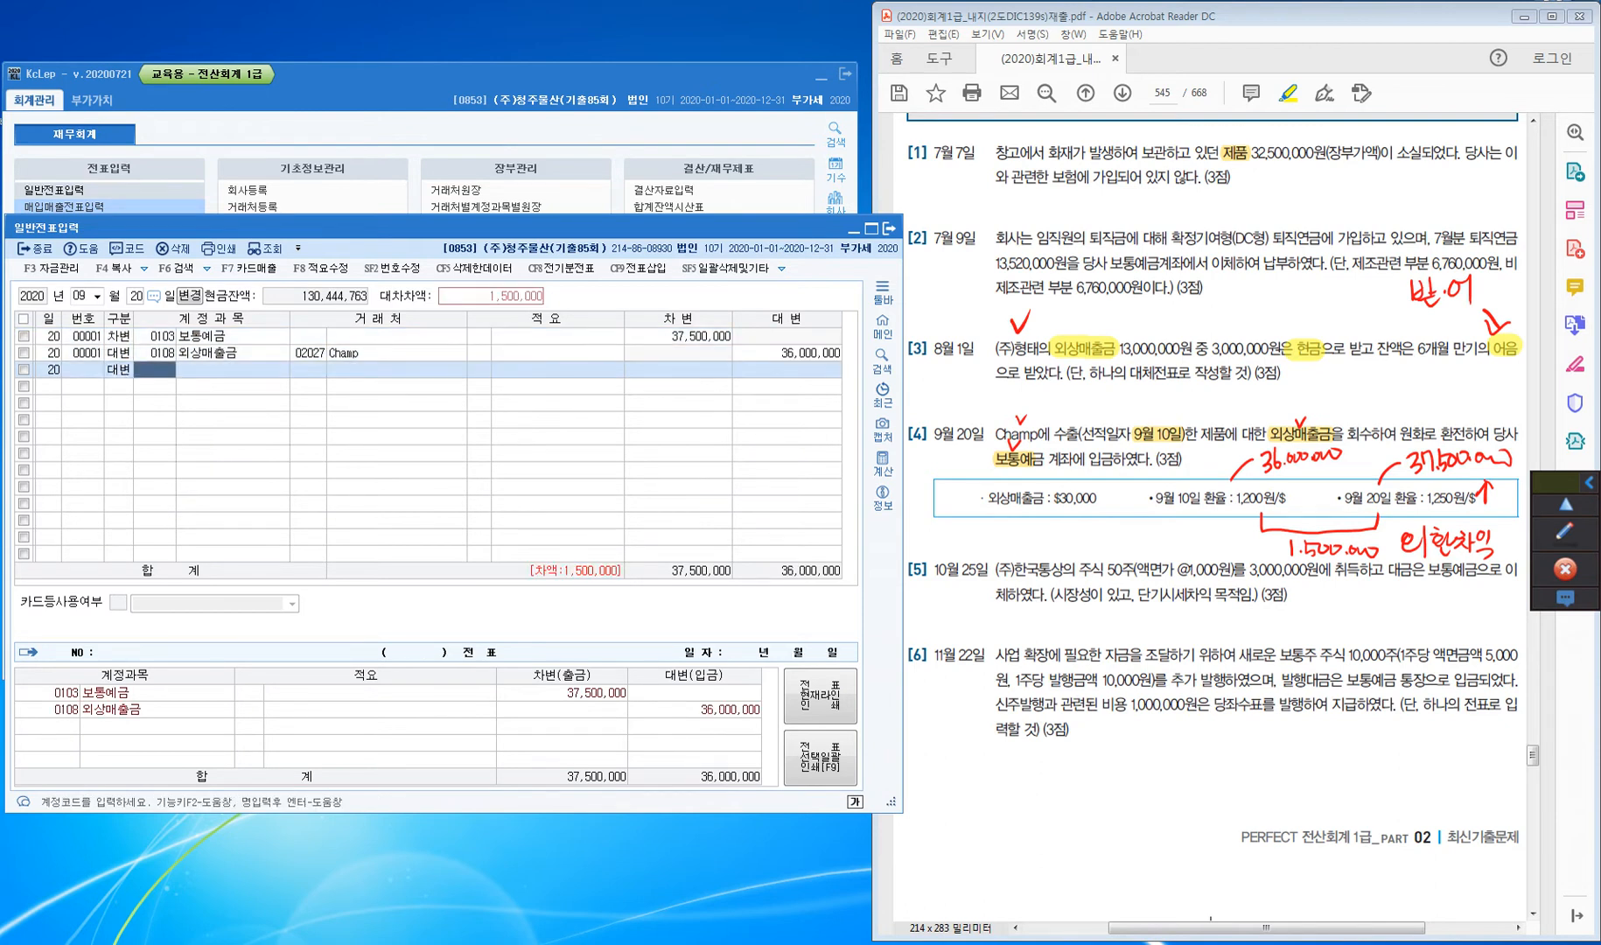
type("외환")
key("Return")
key("Return")
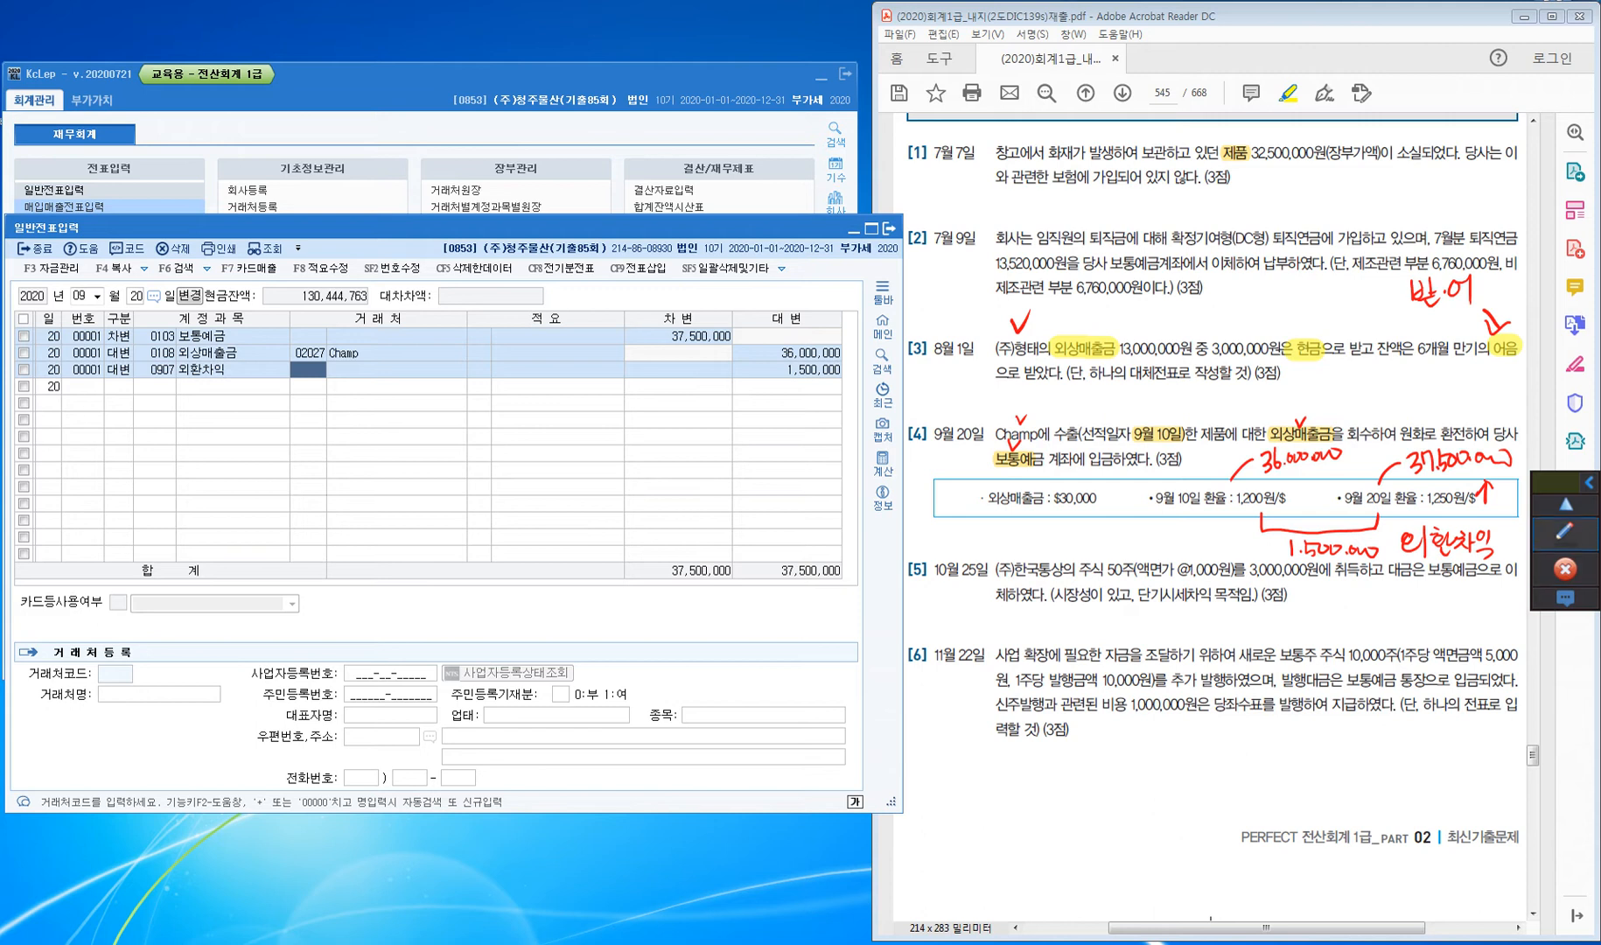
Clear all red pen annotations from the problem page and collapse the drawing tools
left_click(1558, 516)
left_click(1565, 675)
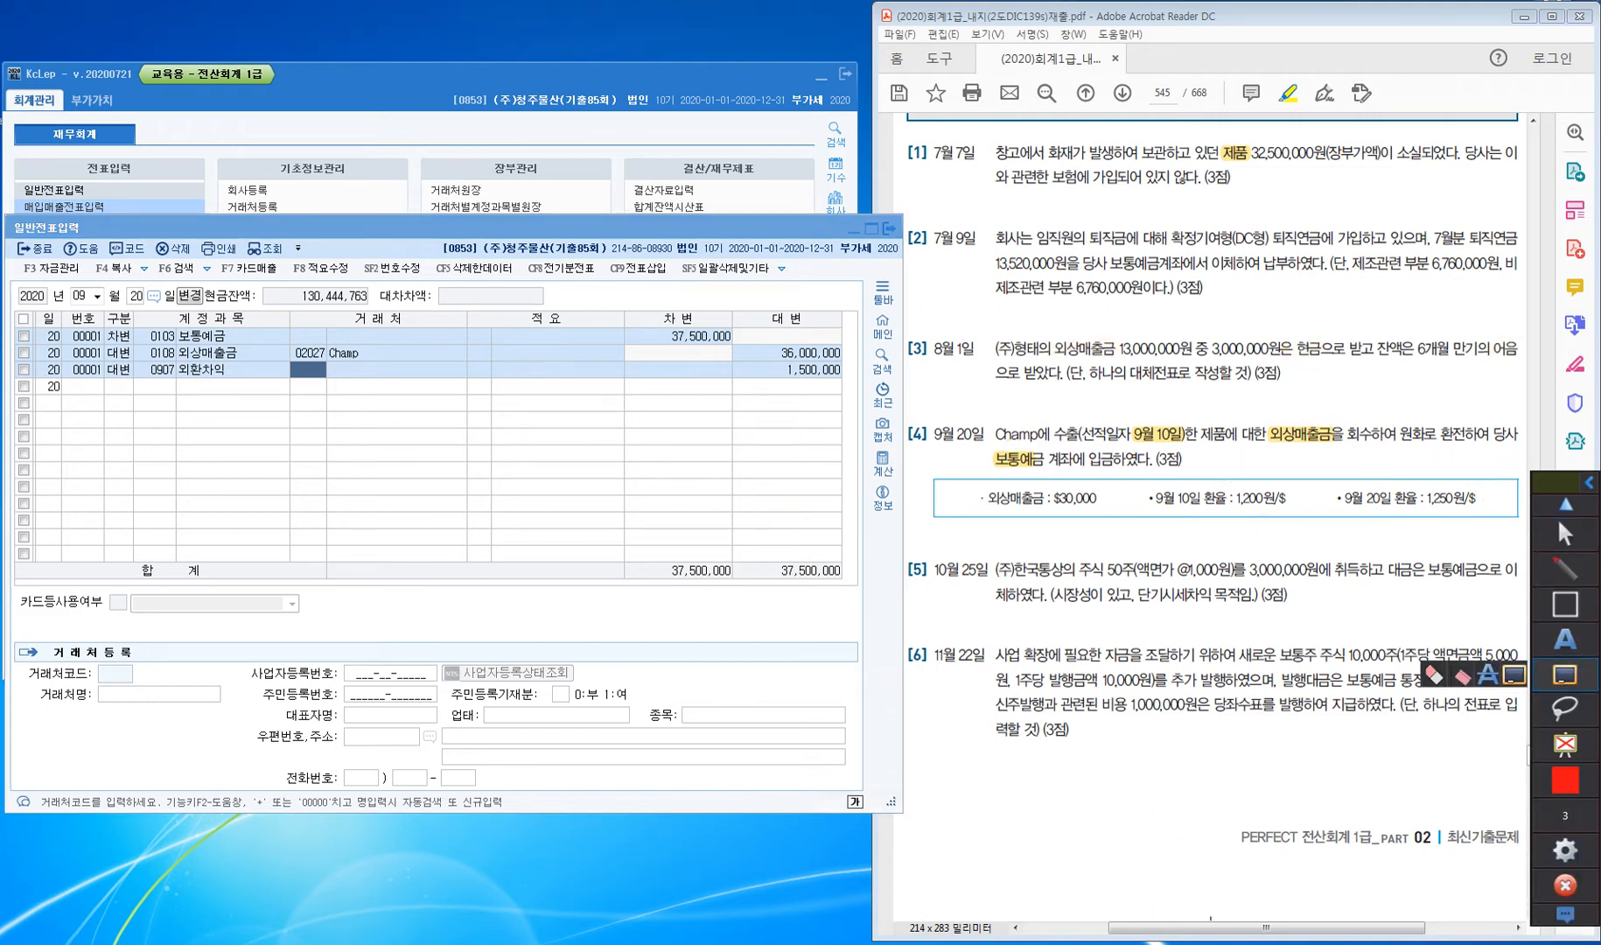
left_click(1557, 516)
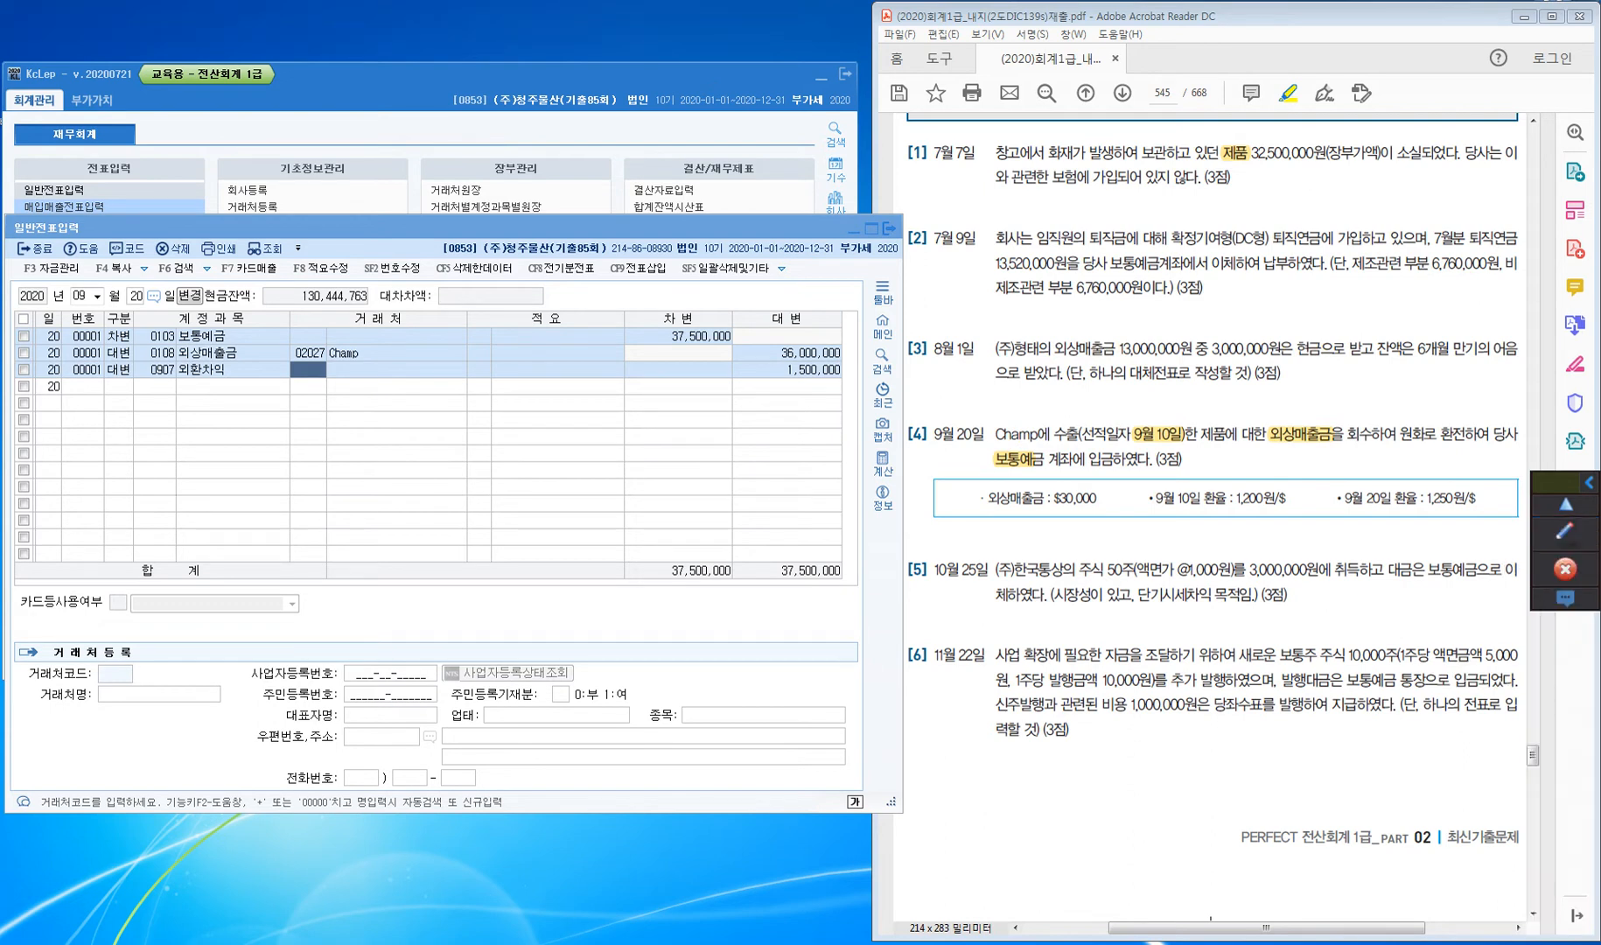
Set the voucher date in 일반전표입력 to October 25
left_click(136, 295)
key("Escape")
type("1025")
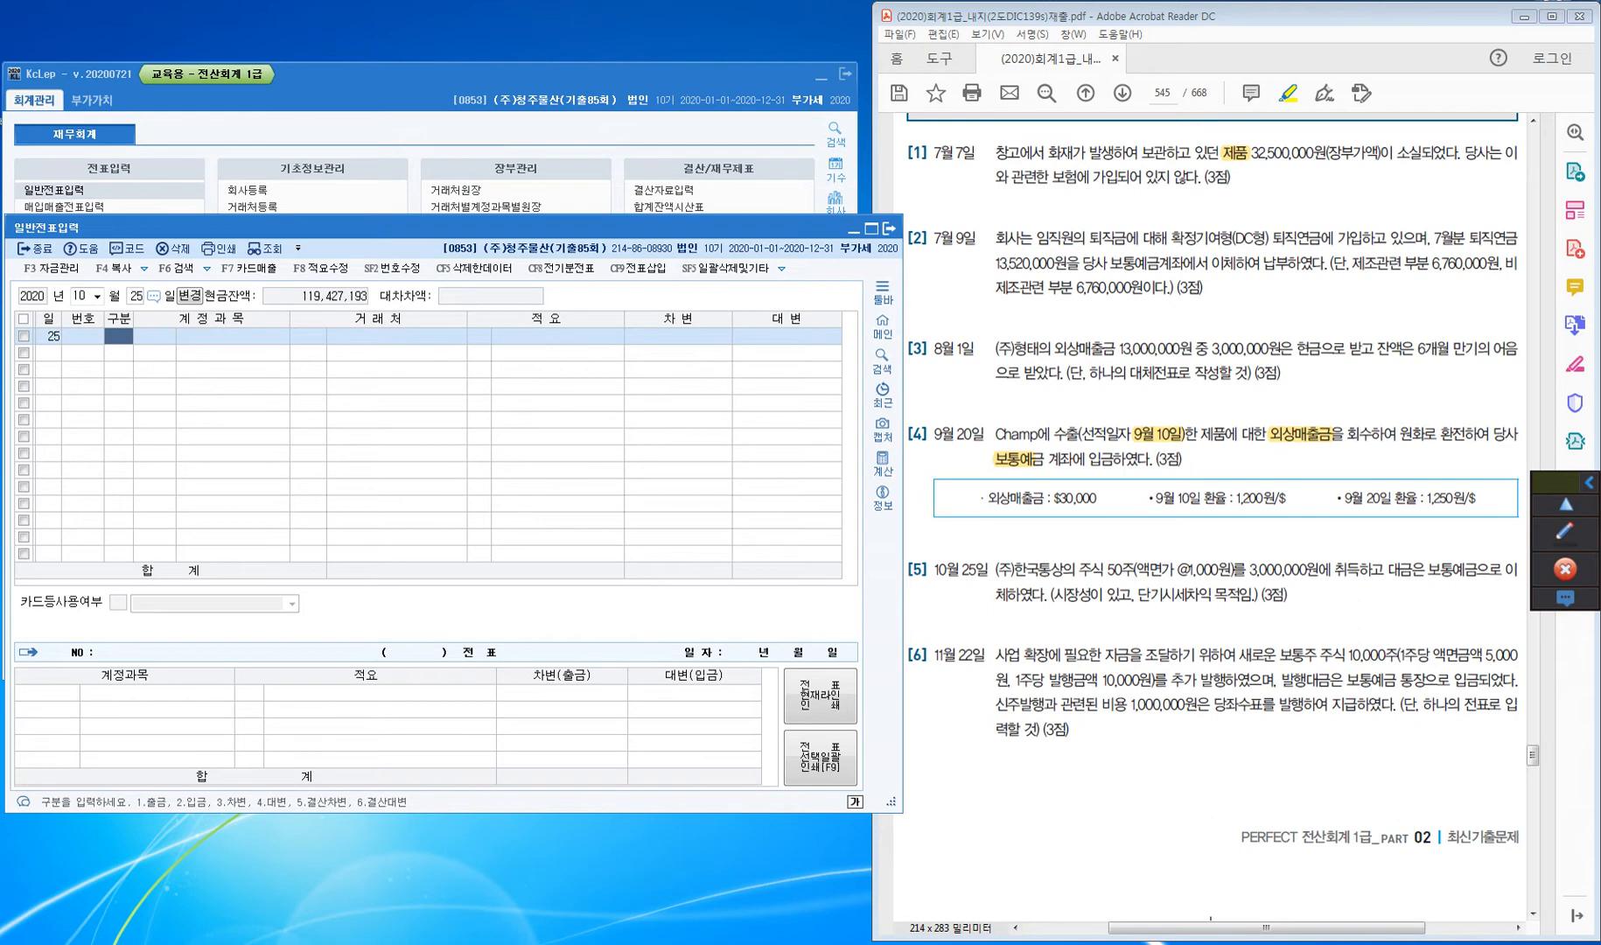
Highlight 보통예금, 시장성 and 단기시세차익 목적임 in item [5], and write 단·매·증 in red above it with a connecting curve
left_click_drag(1428, 569, 1479, 570)
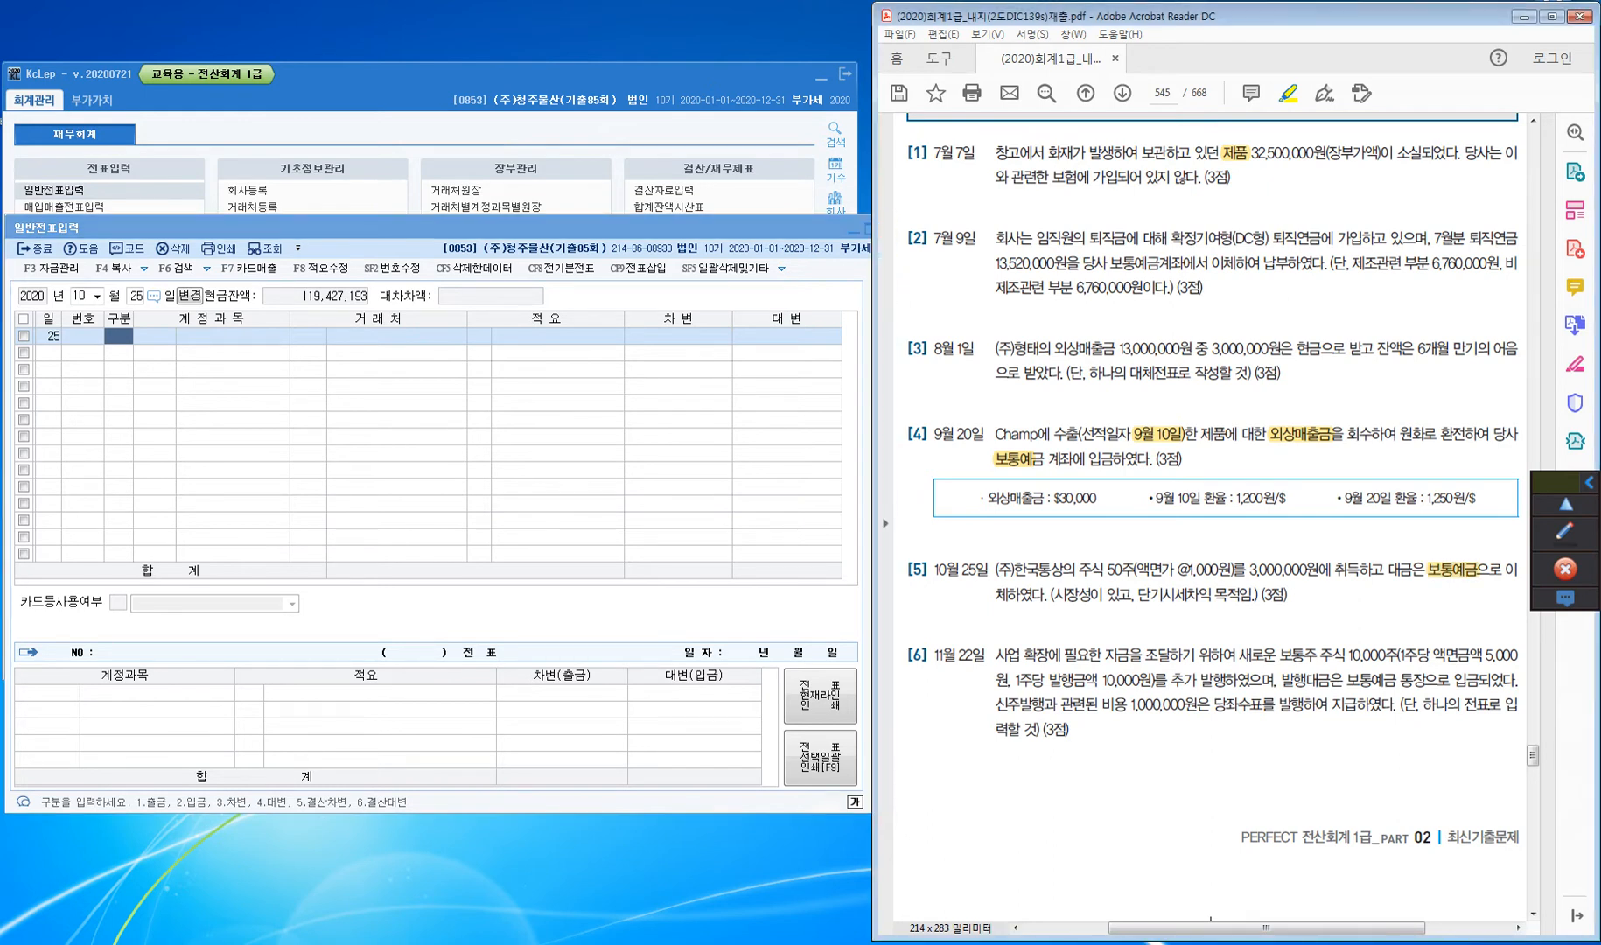
left_click_drag(1054, 594, 1258, 595)
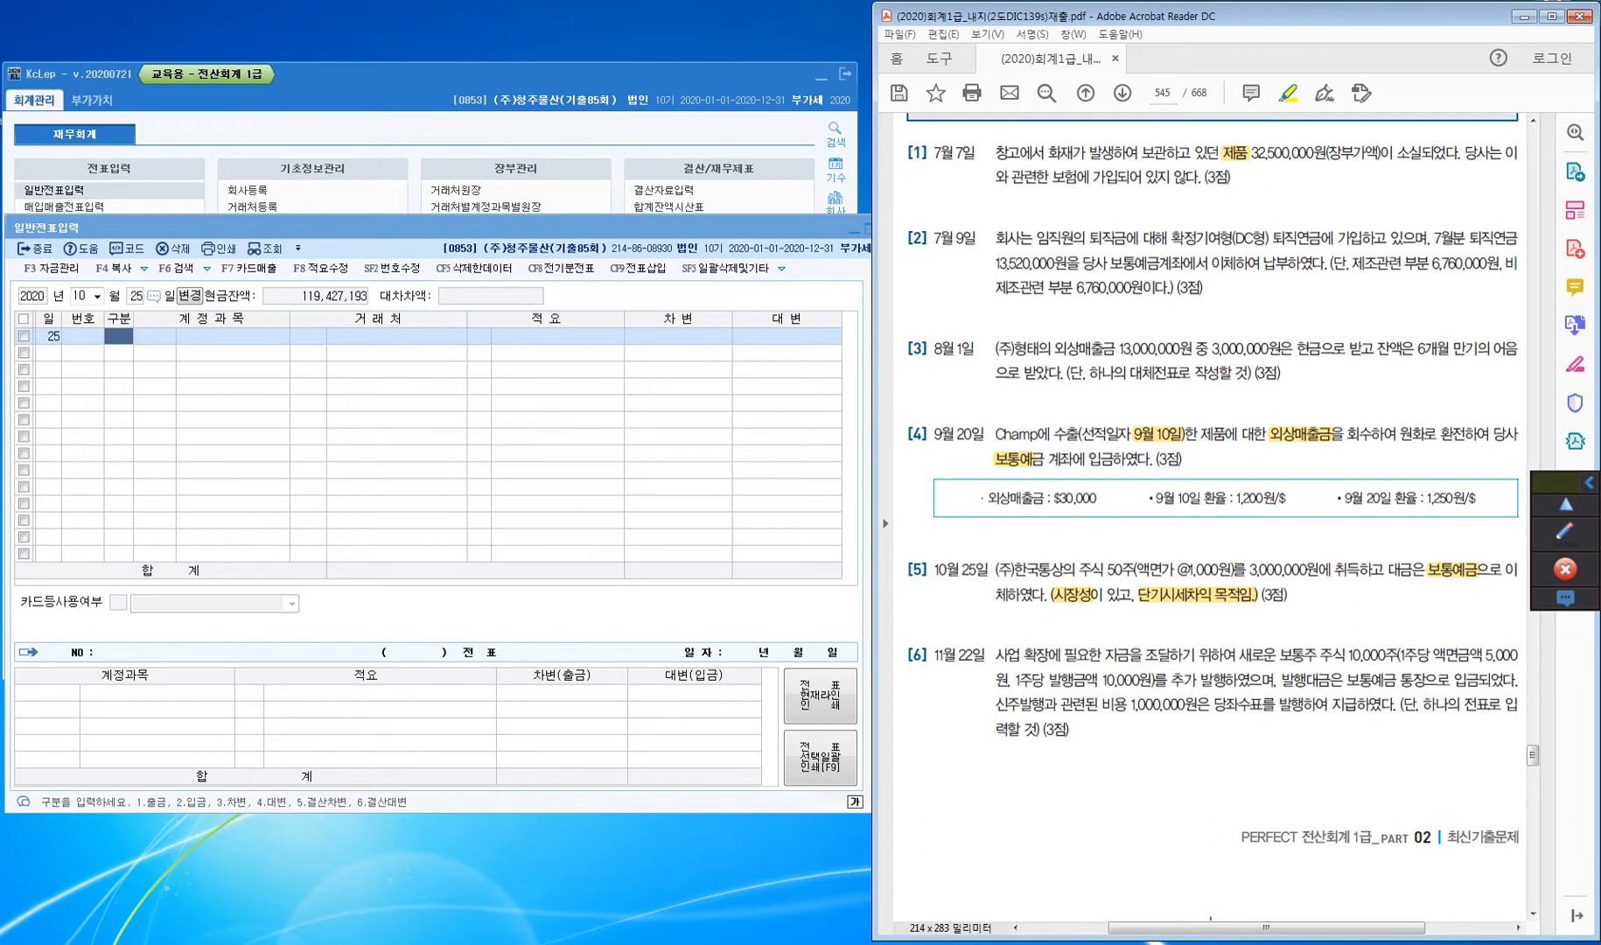
left_click(1565, 532)
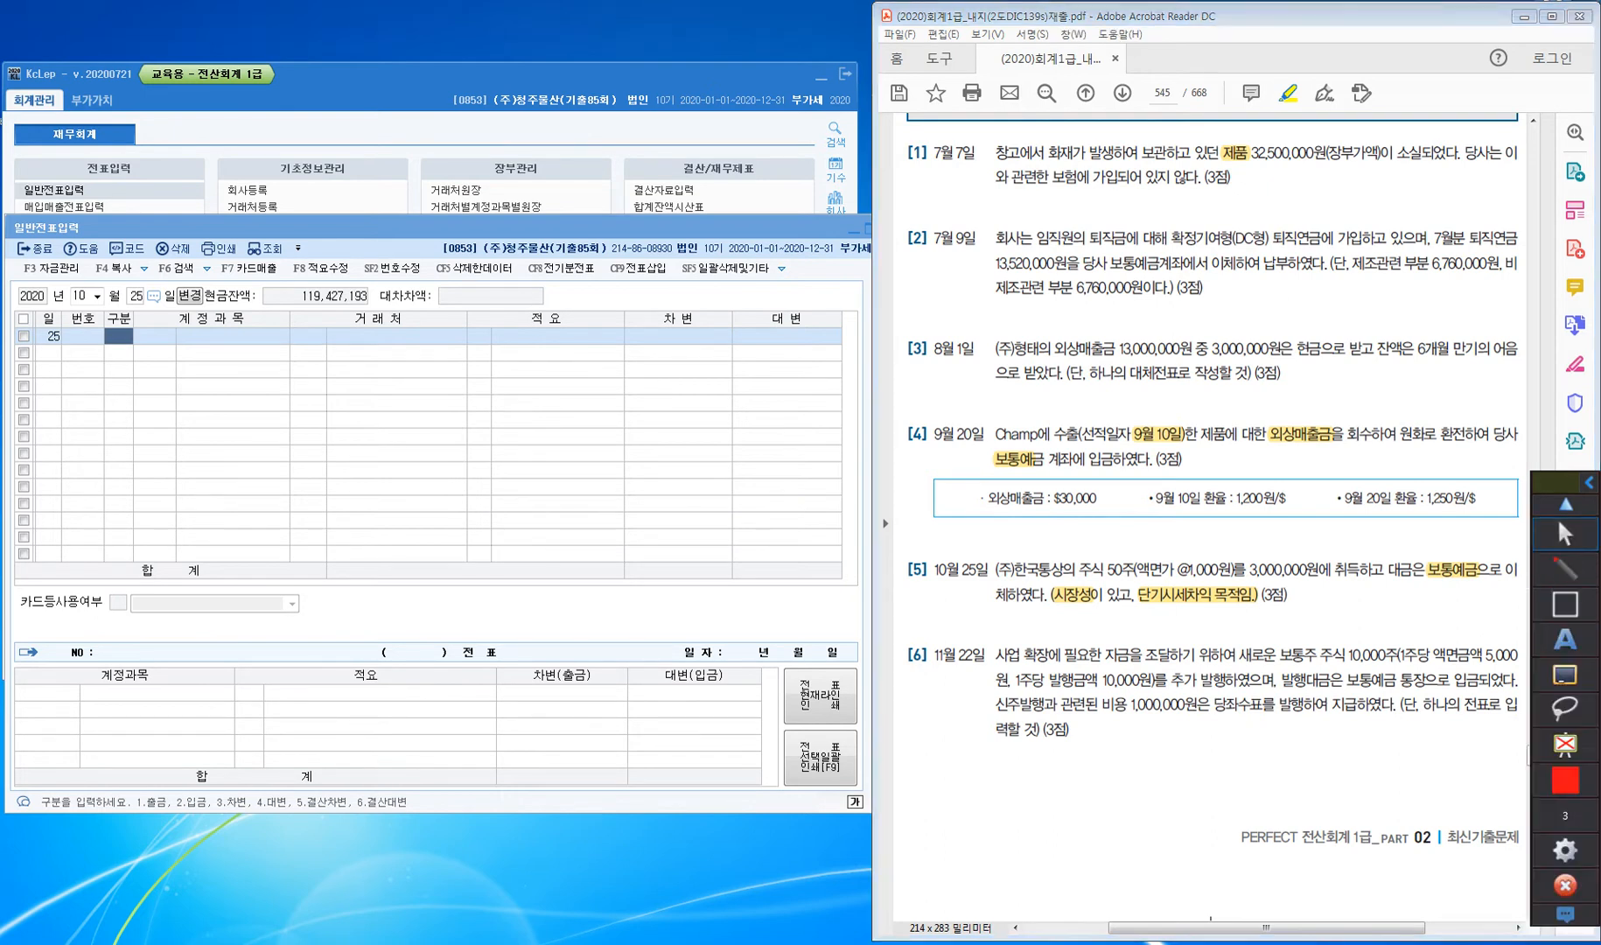
mouse_move(1183, 586)
left_mouse_down()
mouse_move(1263, 534)
mouse_move(1263, 553)
mouse_move(1294, 548)
left_mouse_up()
left_click_drag(1282, 542, 1321, 542)
mouse_move(1328, 525)
left_mouse_down()
mouse_move(1334, 545)
mouse_move(1366, 534)
left_mouse_up()
left_click(1340, 530)
left_click_drag(1361, 539, 1359, 540)
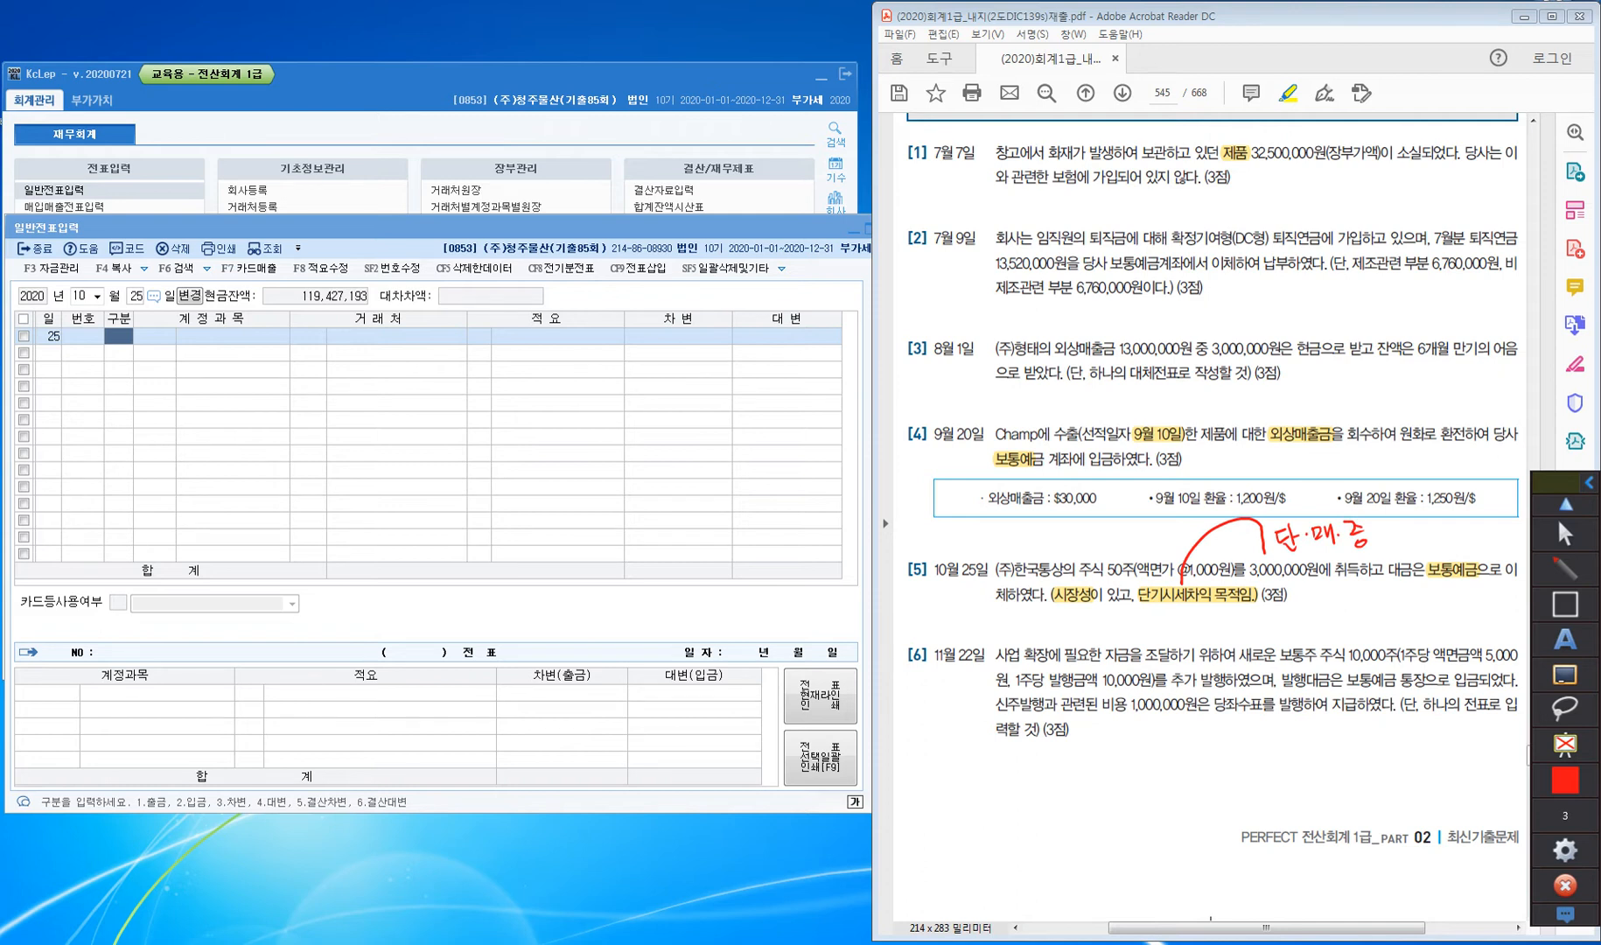
left_click(1561, 509)
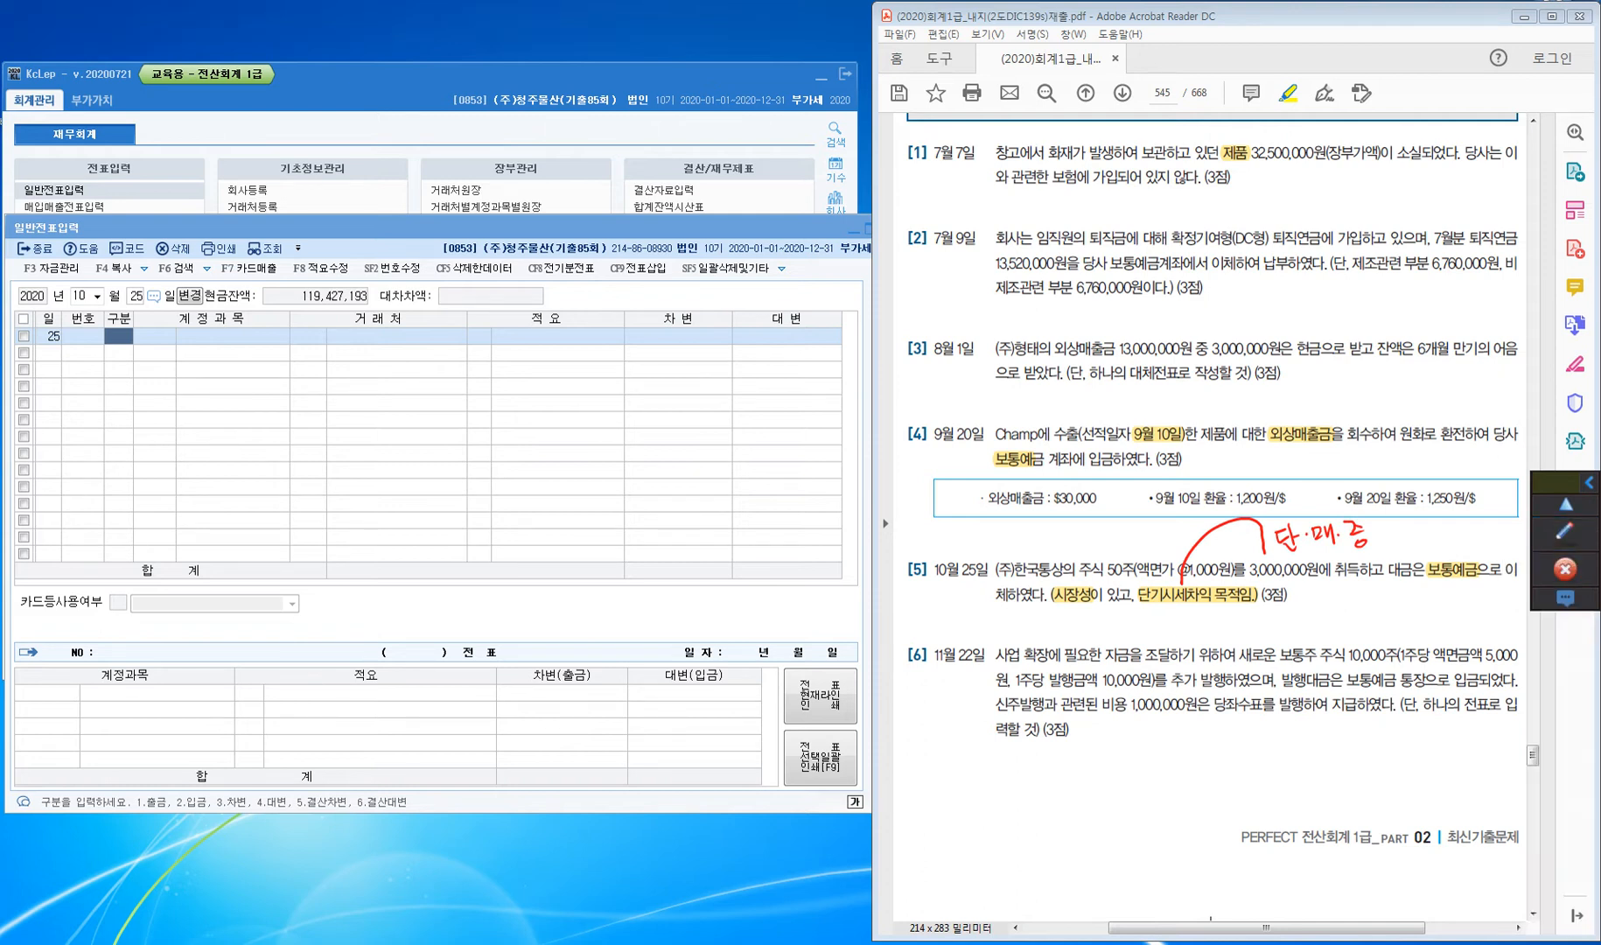
Enter the October 25 debit line for 단기매매증권 (0107) with an amount of 3,000,000
left_click(118, 336)
type("3")
key("Return")
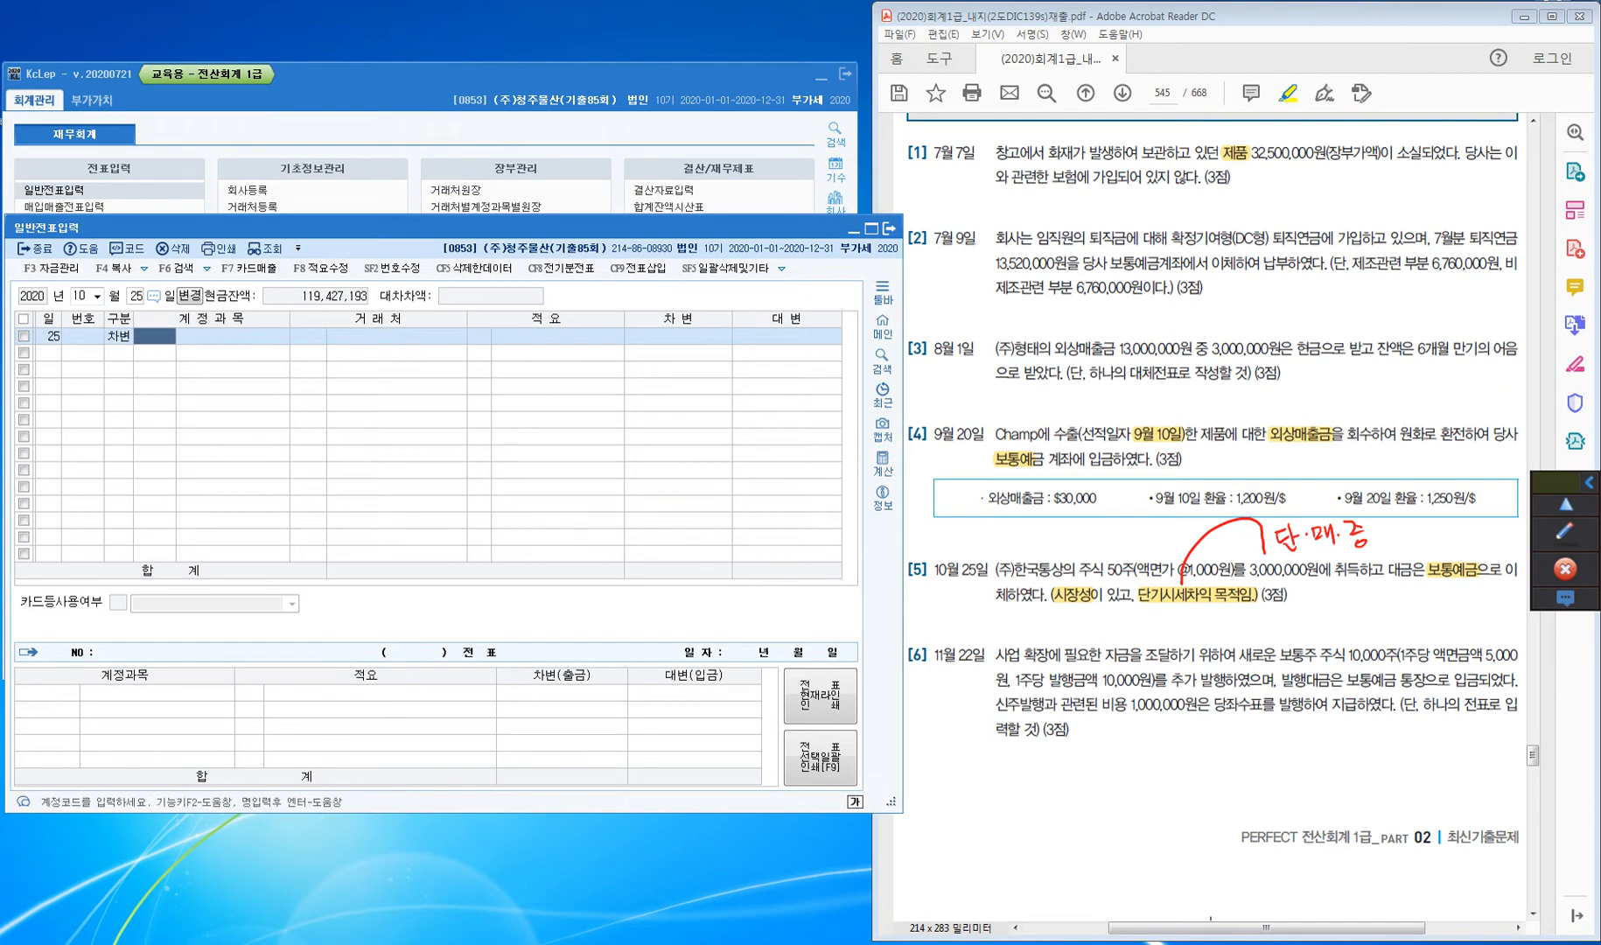
type("단기매")
key("Return")
key("Return")
key("Return")
key("Return")
key("Return")
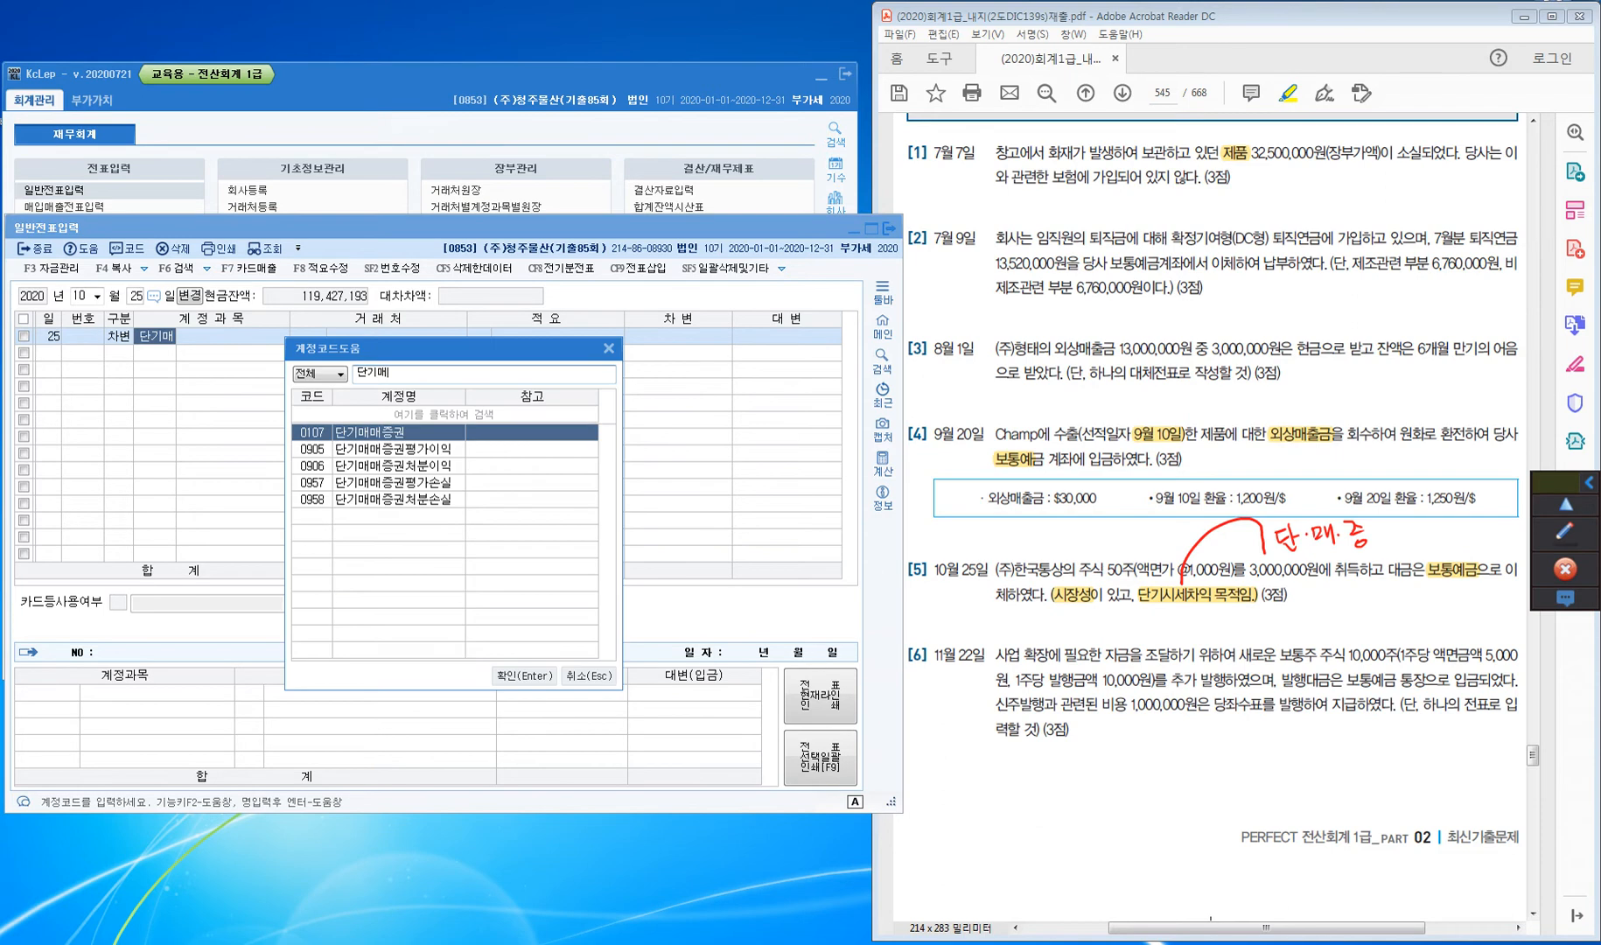
type("3000000")
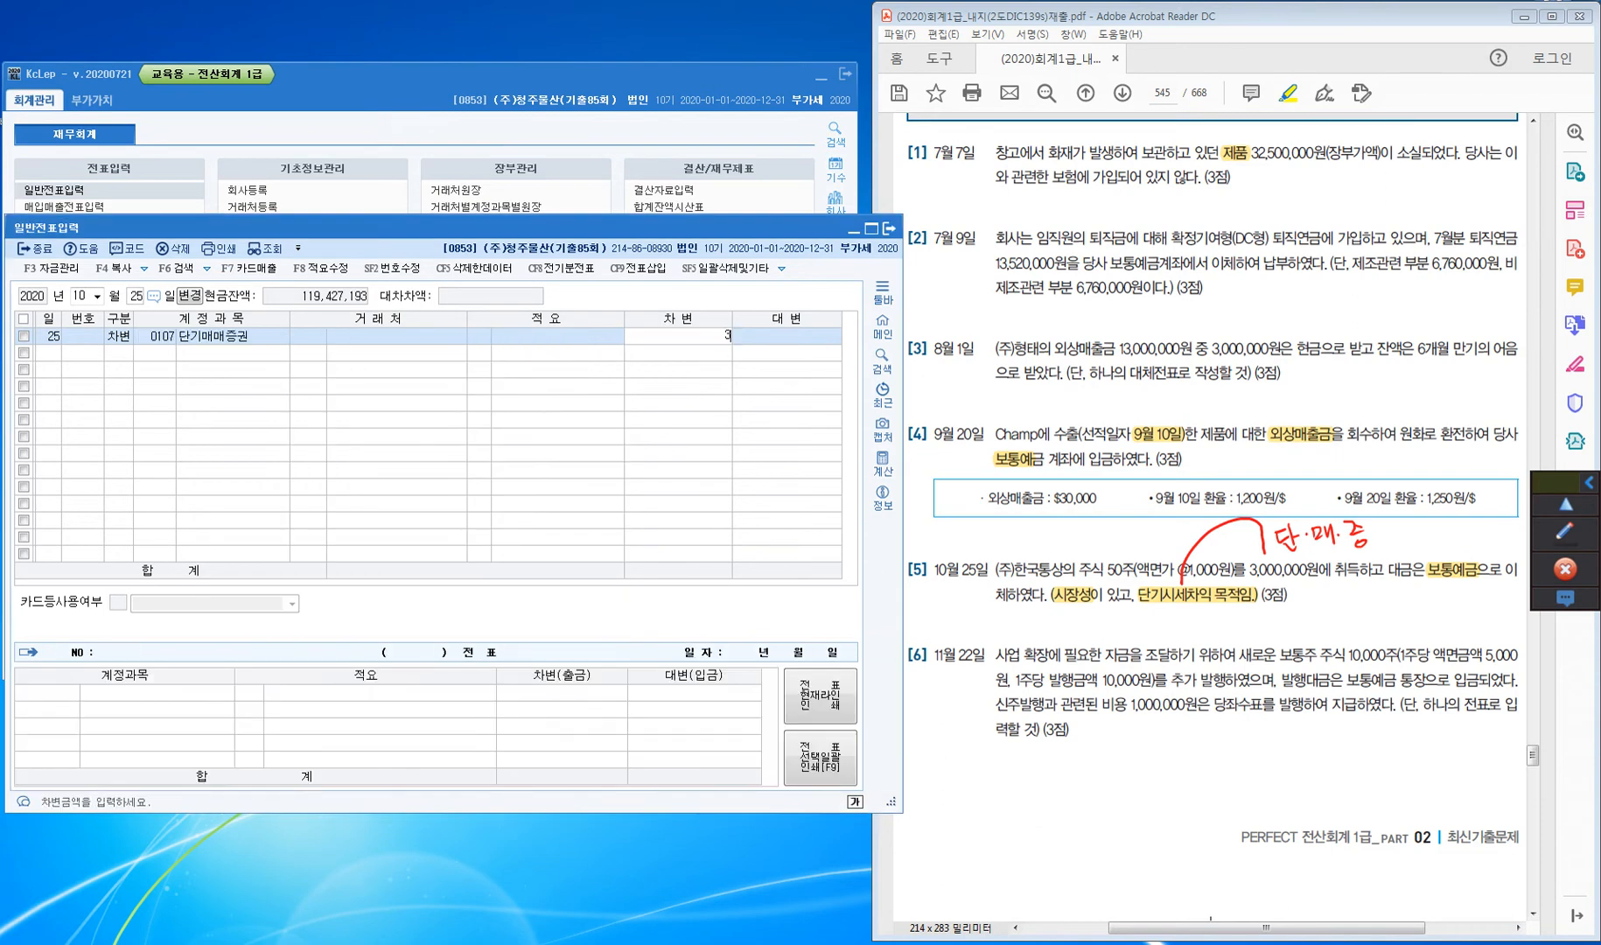
key("Return")
Add the October 25 credit line for 보통예금 (0103) with an amount of 3,000,000
type("4")
key("Return")
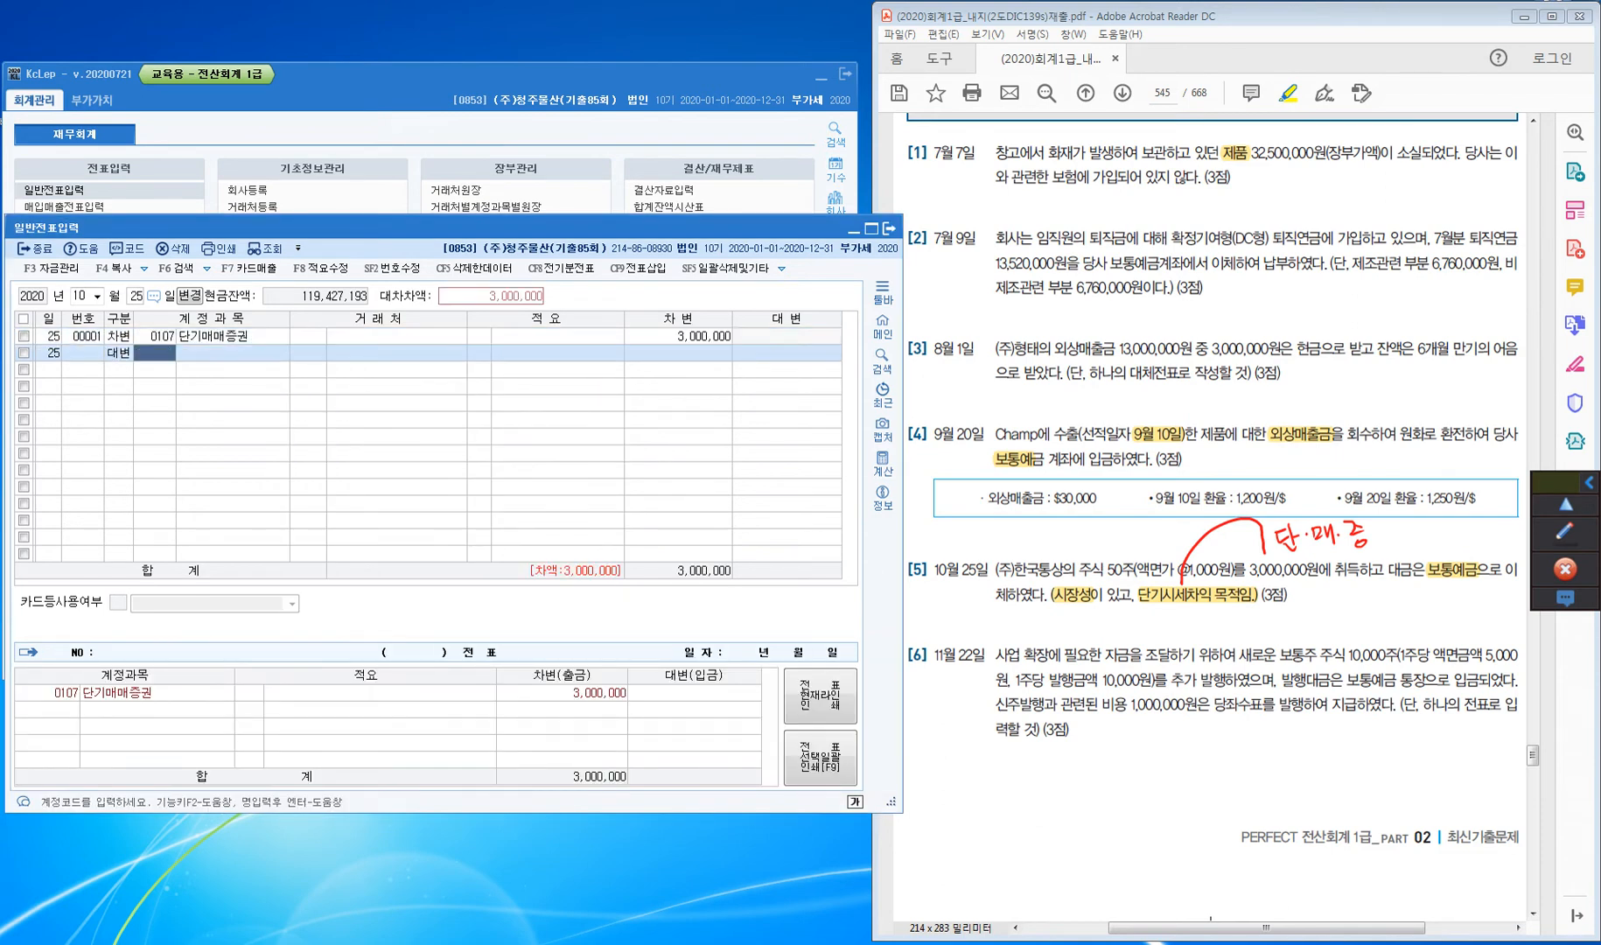
type("103")
key("Return")
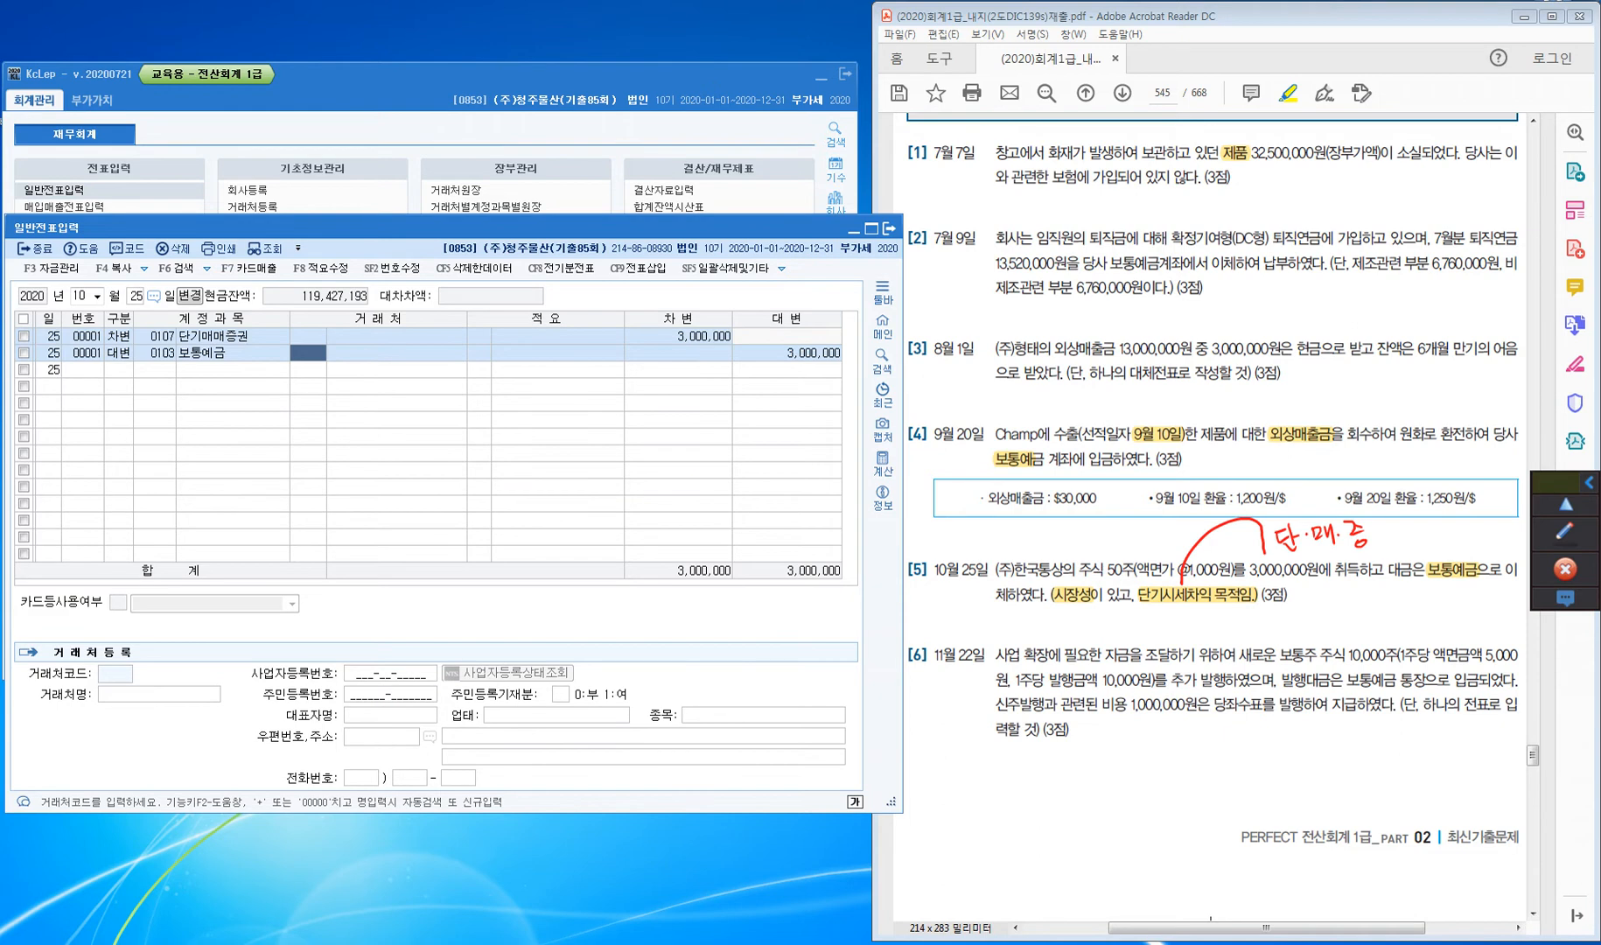
Set the voucher date in 일반전표입력 to November 22
key("Escape")
key("shift+Tab")
type("11")
key("Return")
type("22")
key("Return")
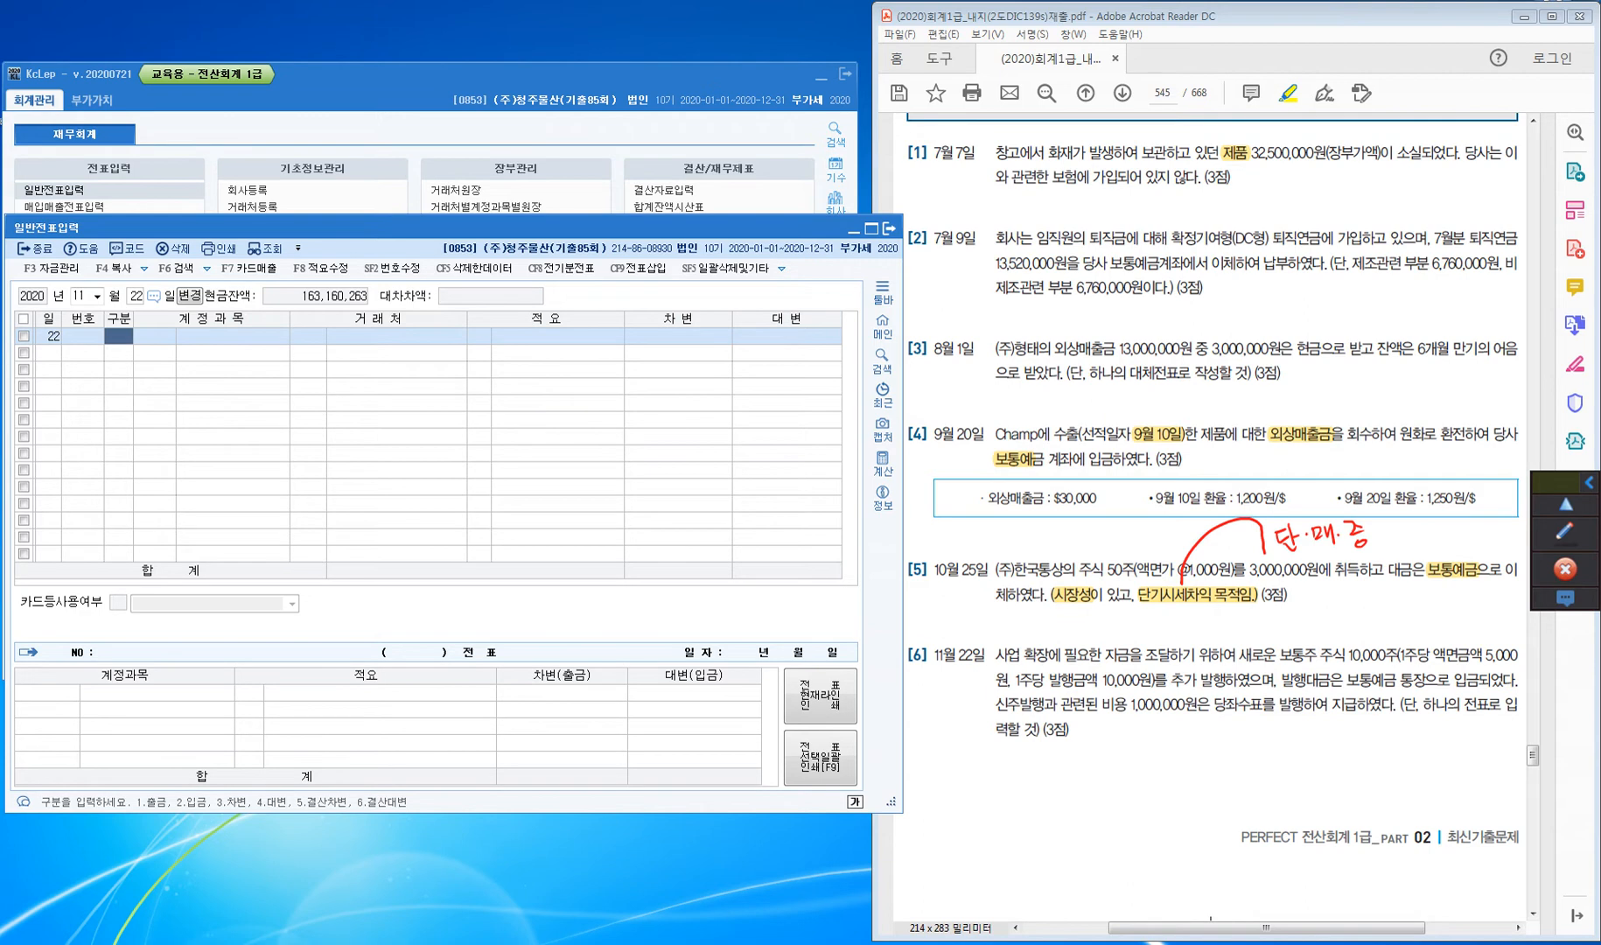
Highlight 10,000주(1주당 액면금액 5,000, 발행금액 10,000원, 보통예금, 비용 and 당좌수표 in item [6]
left_click_drag(1348, 655, 1518, 656)
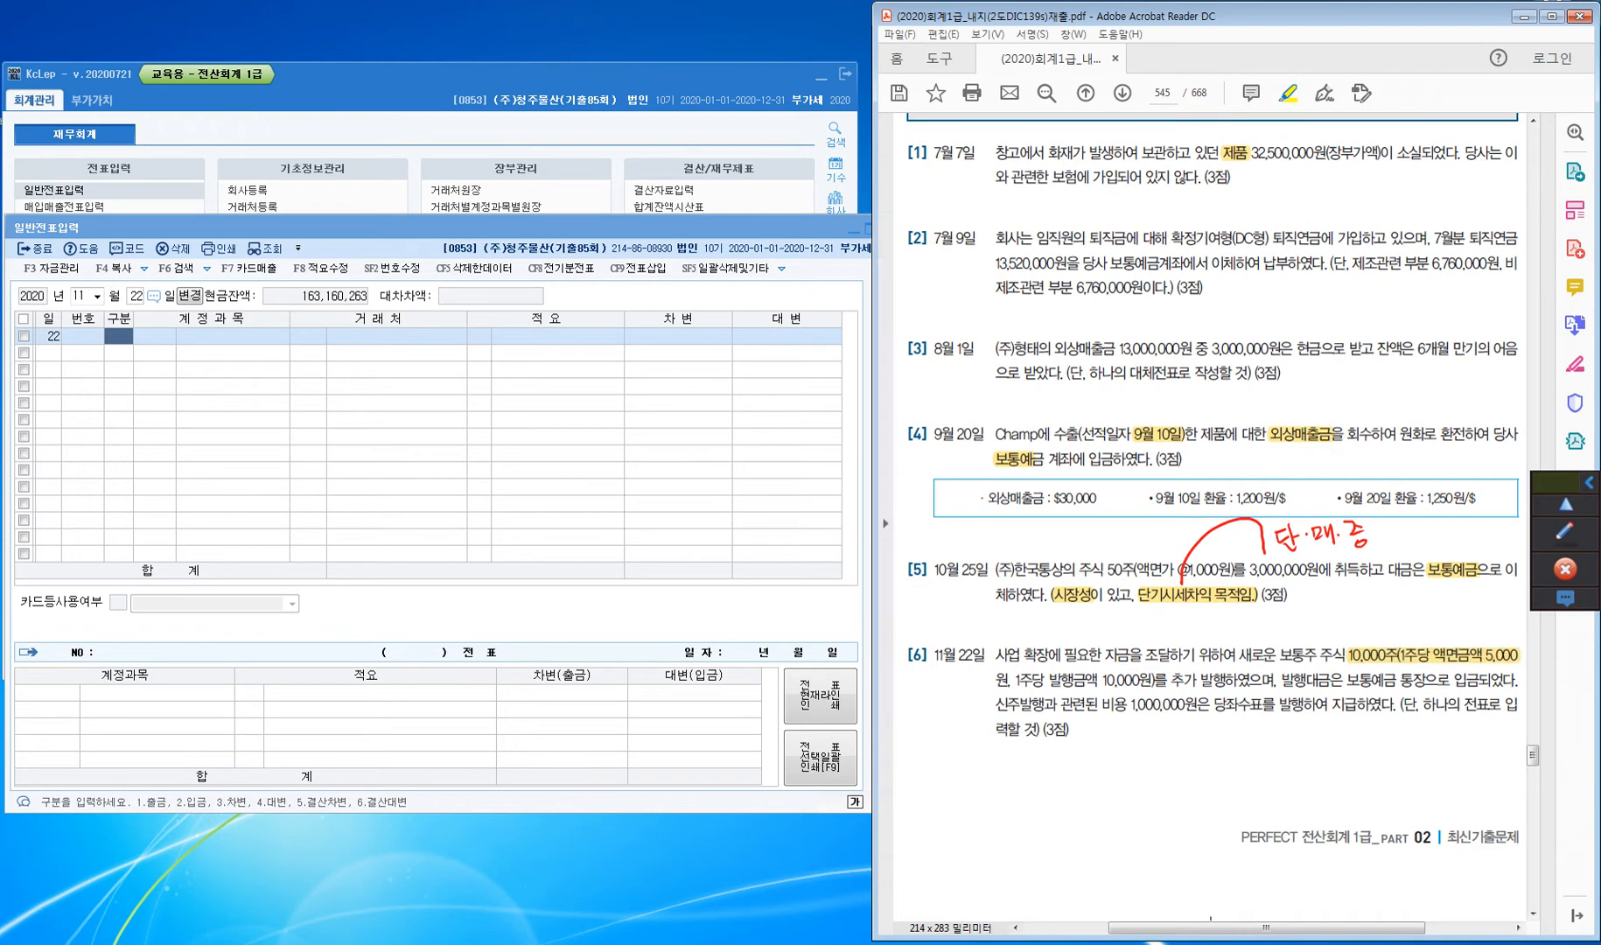
left_click_drag(1049, 680, 1153, 680)
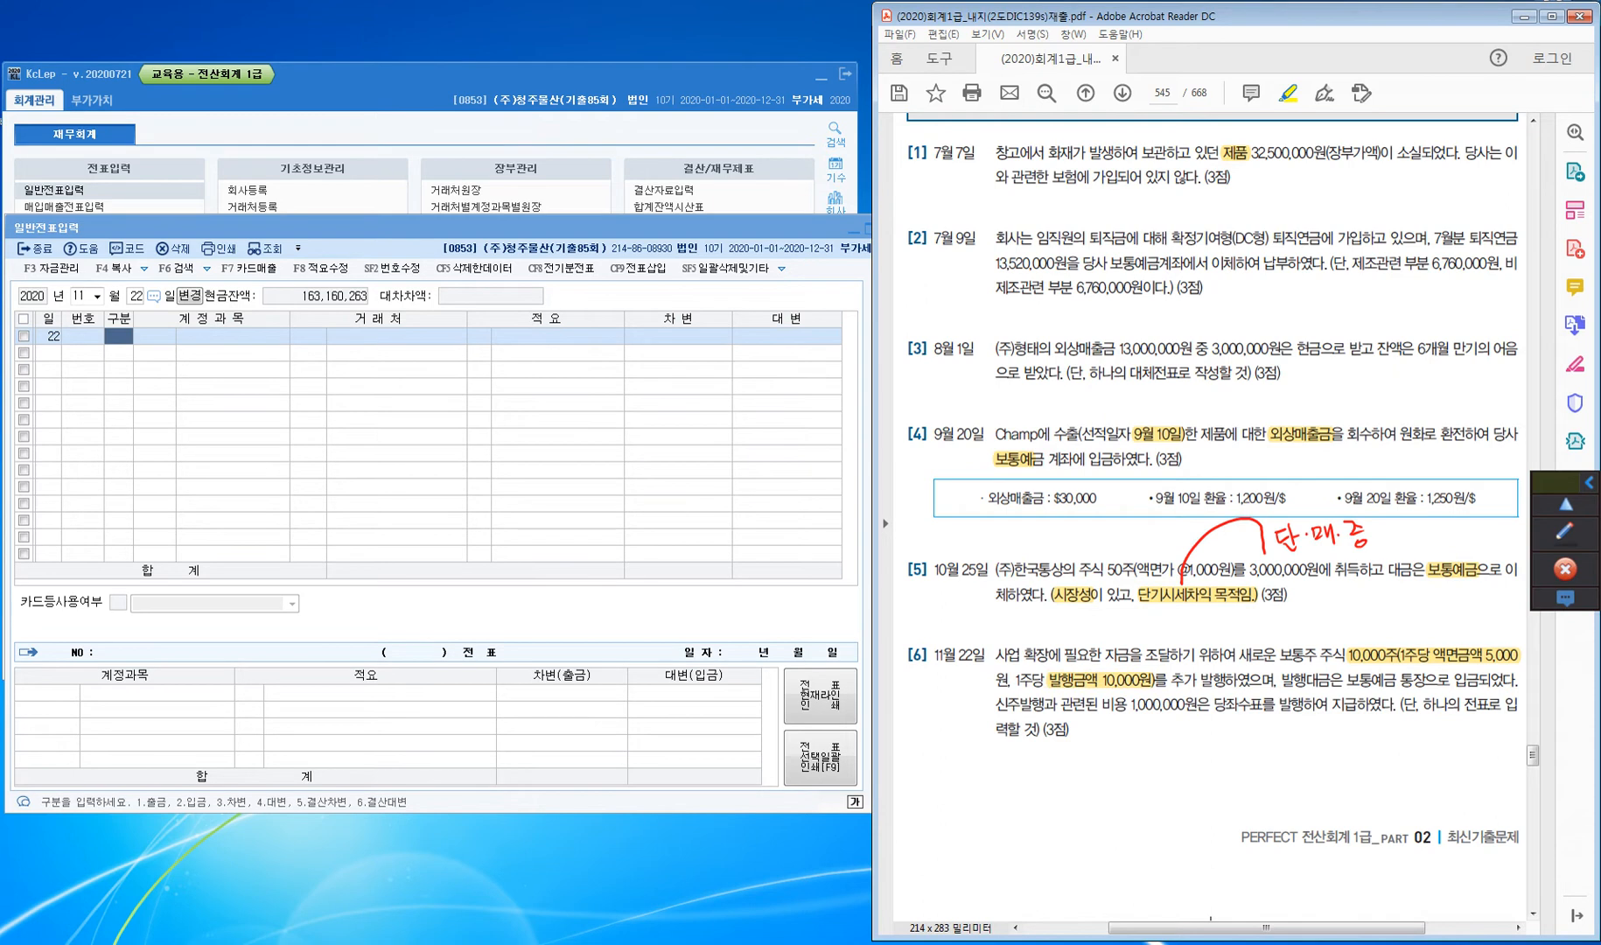
left_click_drag(1346, 680, 1398, 679)
left_click_drag(1100, 705, 1128, 704)
left_click_drag(1214, 705, 1266, 705)
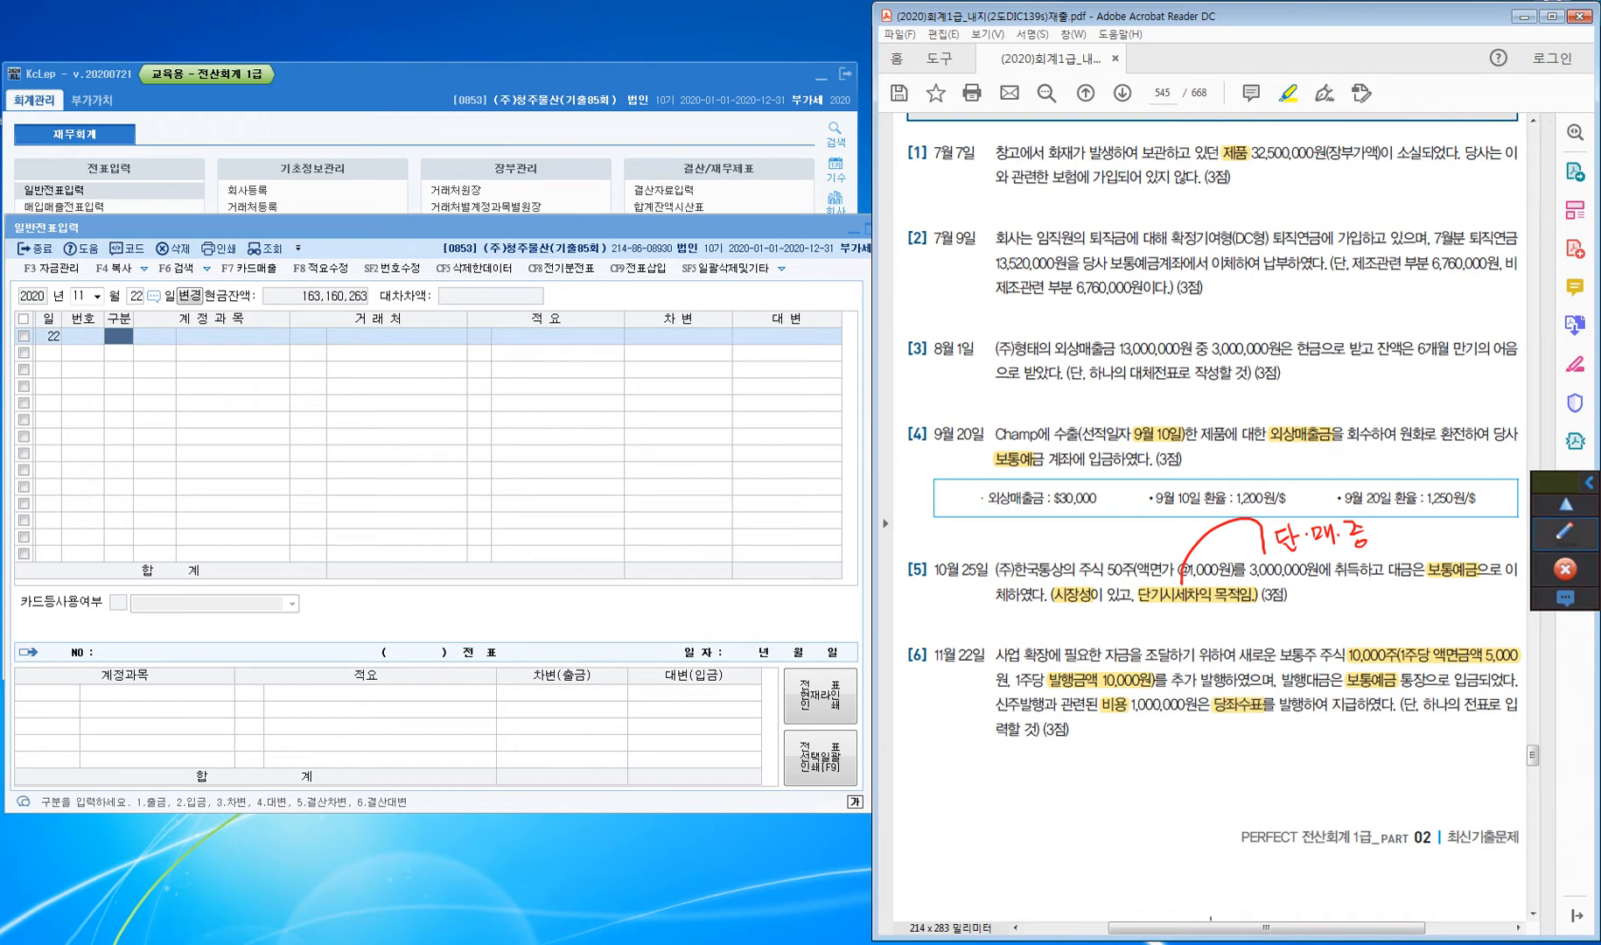
Mark the par value in item [6] with a red line and write 자본금 and 50,000,000 above it
left_click(1565, 531)
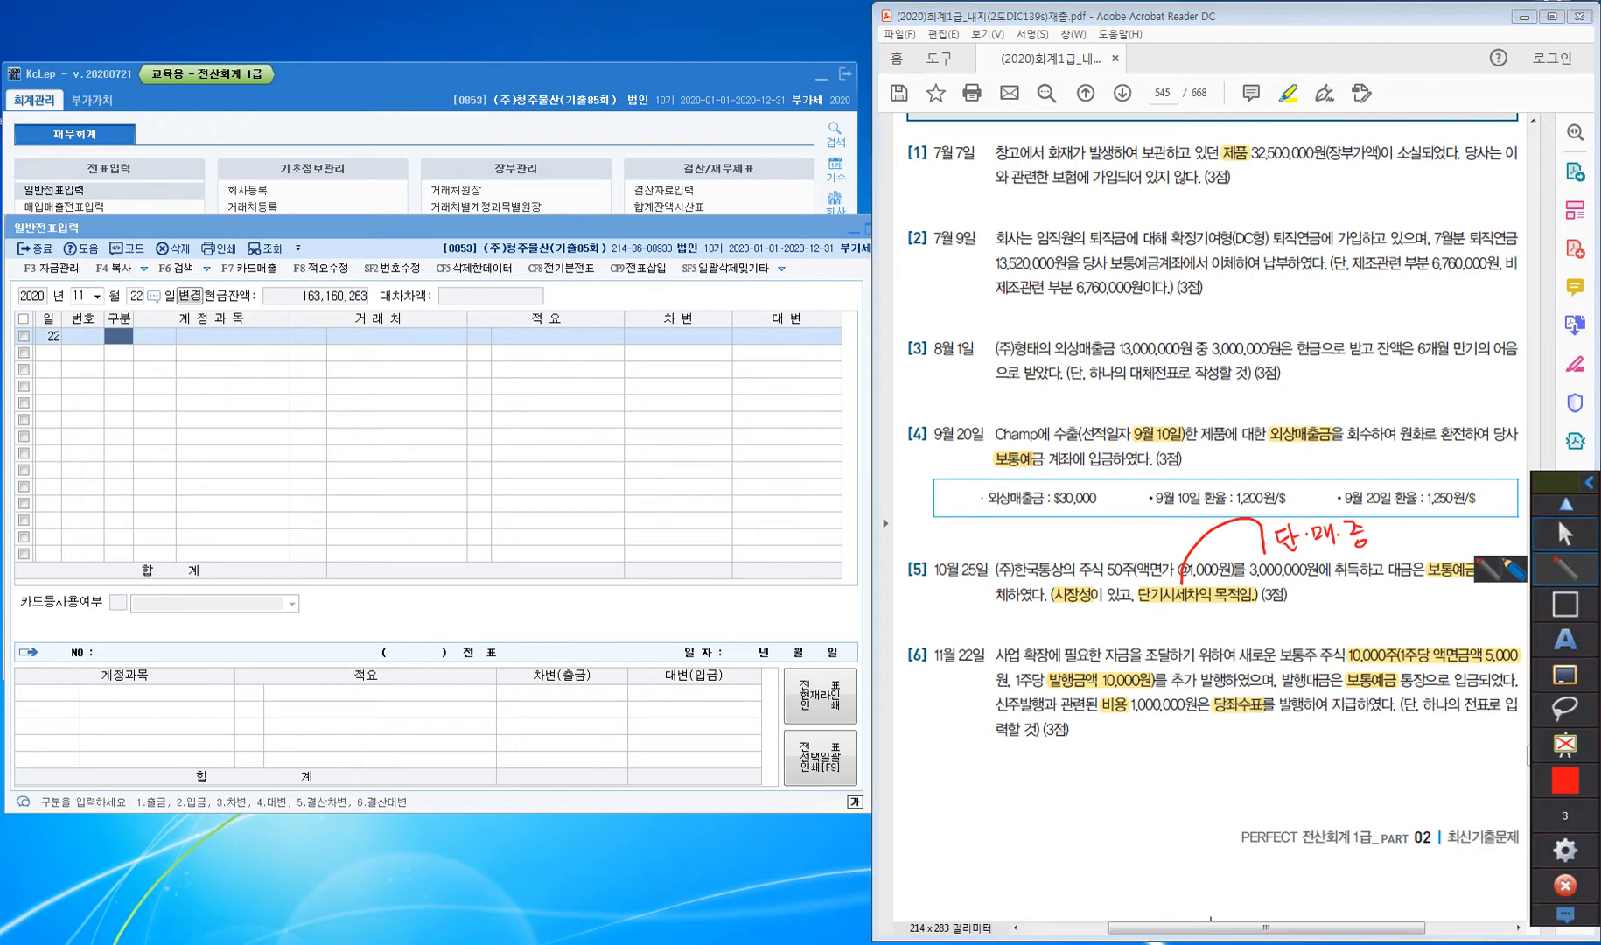
left_click(1566, 570)
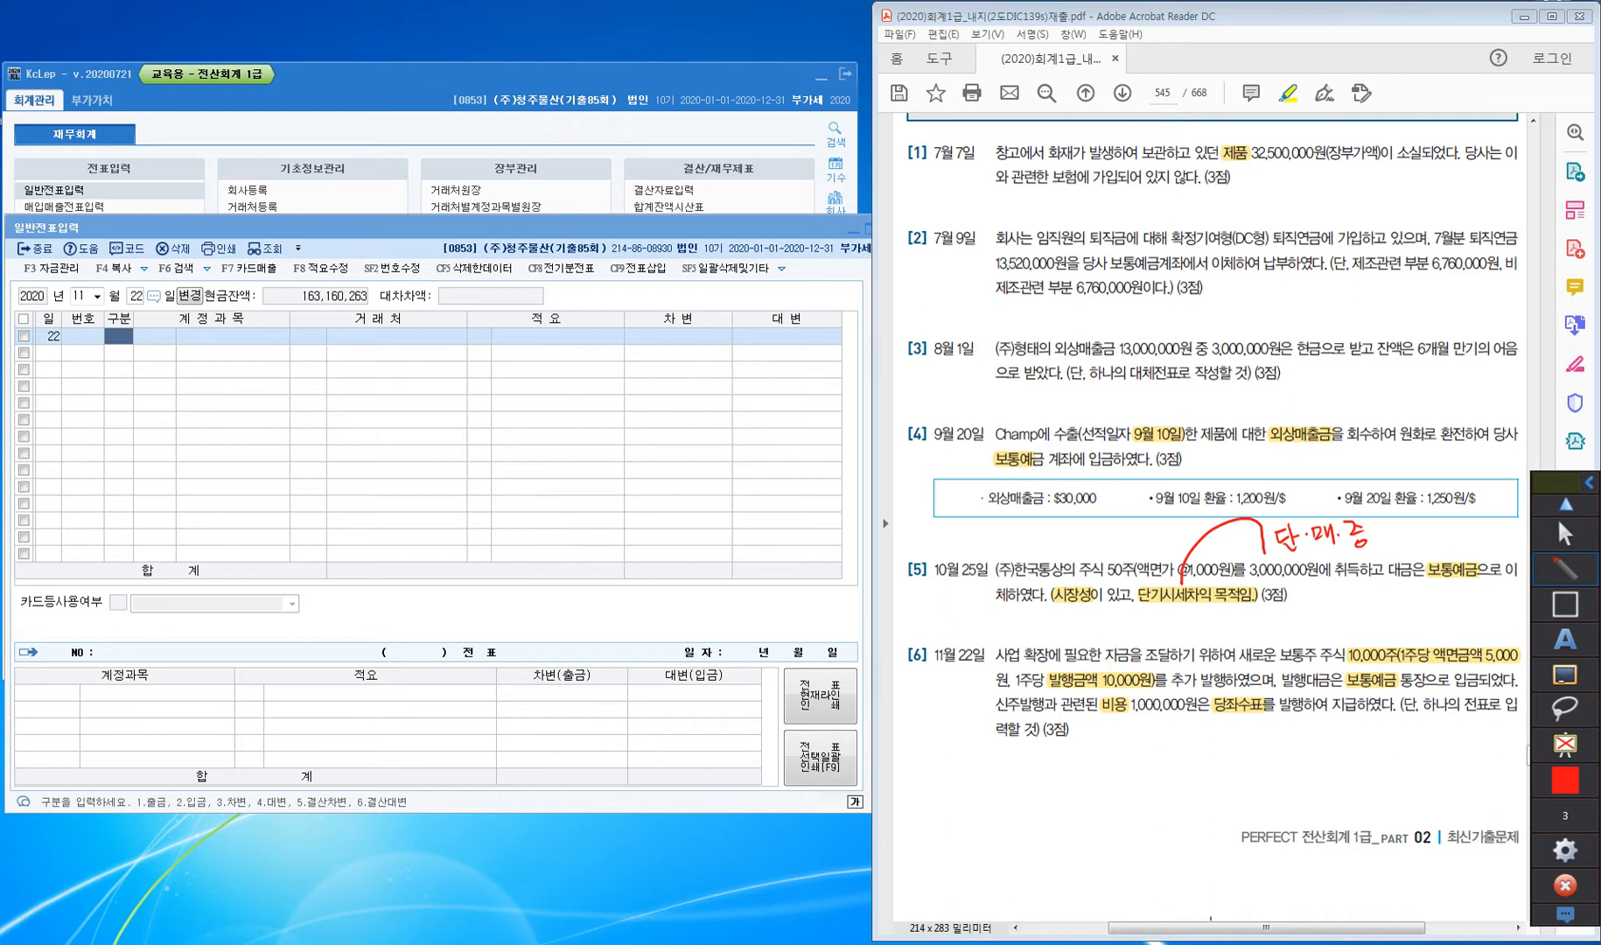
mouse_move(1372, 637)
left_mouse_down()
mouse_move(1435, 615)
mouse_move(1435, 639)
left_mouse_up()
mouse_move(1369, 594)
left_mouse_down()
mouse_move(1382, 614)
mouse_move(1396, 599)
left_mouse_up()
left_click_drag(1389, 603, 1405, 601)
left_click_drag(1394, 606, 1412, 593)
mouse_move(1401, 598)
left_mouse_down()
mouse_move(1445, 617)
mouse_move(1453, 597)
left_mouse_up()
left_click_drag(1459, 602, 1476, 600)
left_click(1468, 612)
left_click_drag(1485, 596, 1510, 596)
left_click(1497, 604)
left_click_drag(1527, 581, 1520, 594)
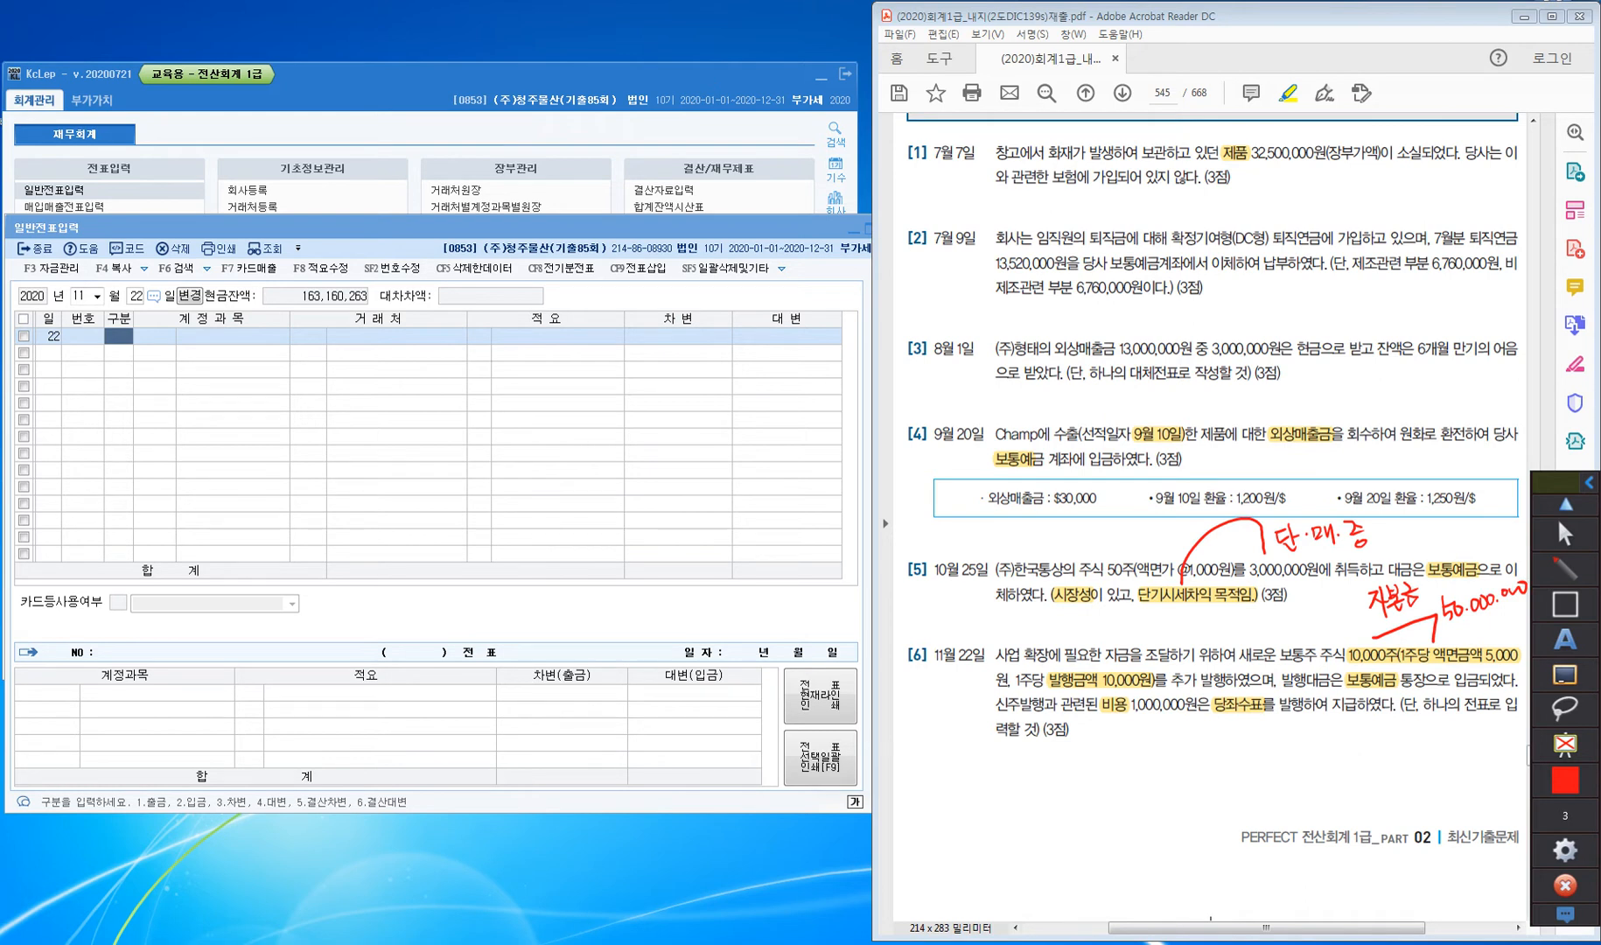
Draw a red arrow to 발행금액 in item [6], and write 100,000,000 with (보통) beneath it
left_click_drag(1066, 671, 1086, 626)
mouse_move(1092, 621)
left_mouse_down()
mouse_move(1098, 636)
mouse_move(1107, 616)
left_mouse_up()
mouse_move(1118, 615)
left_mouse_down()
mouse_move(1115, 629)
mouse_move(1134, 615)
left_mouse_up()
left_click(1128, 624)
left_click_drag(1140, 614, 1173, 620)
left_click_drag(1185, 609, 1183, 620)
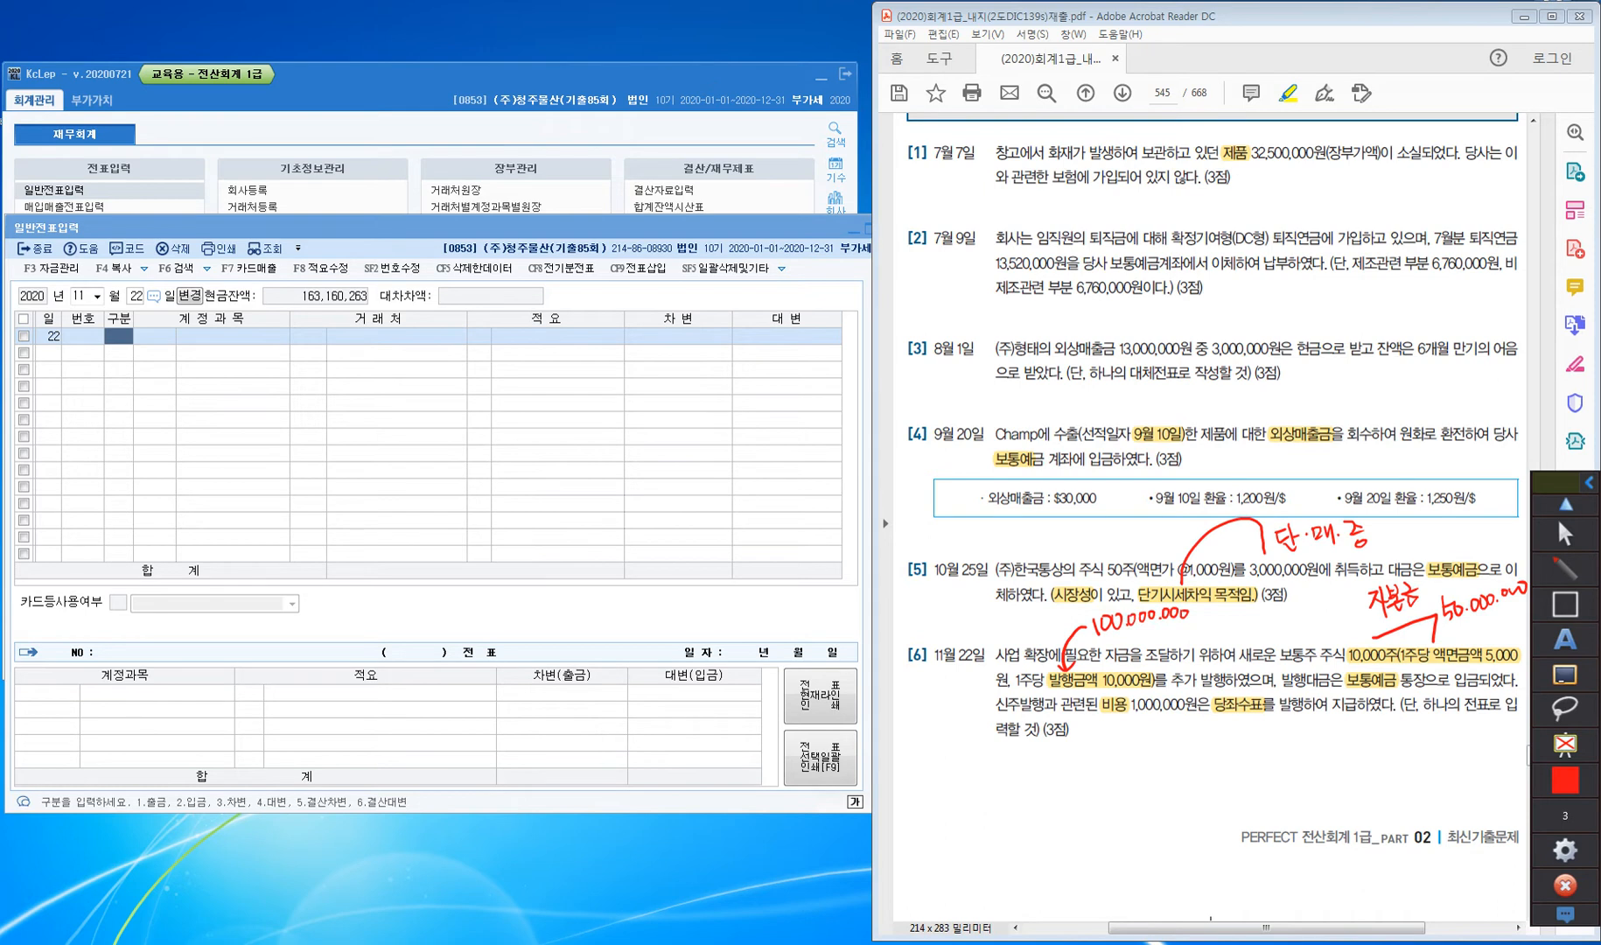
left_click_drag(1158, 627, 1180, 644)
left_click_drag(1181, 617, 1194, 637)
Draw a red arrow up to 발행 in item [6] and write 할증발행: at its lower end
mouse_move(1202, 686)
left_mouse_down()
mouse_move(1179, 746)
mouse_move(1208, 683)
left_mouse_up()
left_click_drag(1153, 772, 1167, 785)
mouse_move(1173, 760)
left_mouse_down()
mouse_move(1177, 793)
mouse_move(1203, 776)
left_mouse_up()
left_click_drag(1188, 781, 1225, 792)
mouse_move(1220, 764)
left_mouse_down()
mouse_move(1230, 782)
mouse_move(1240, 771)
left_mouse_up()
left_click_drag(1235, 758, 1242, 787)
left_click(1246, 772)
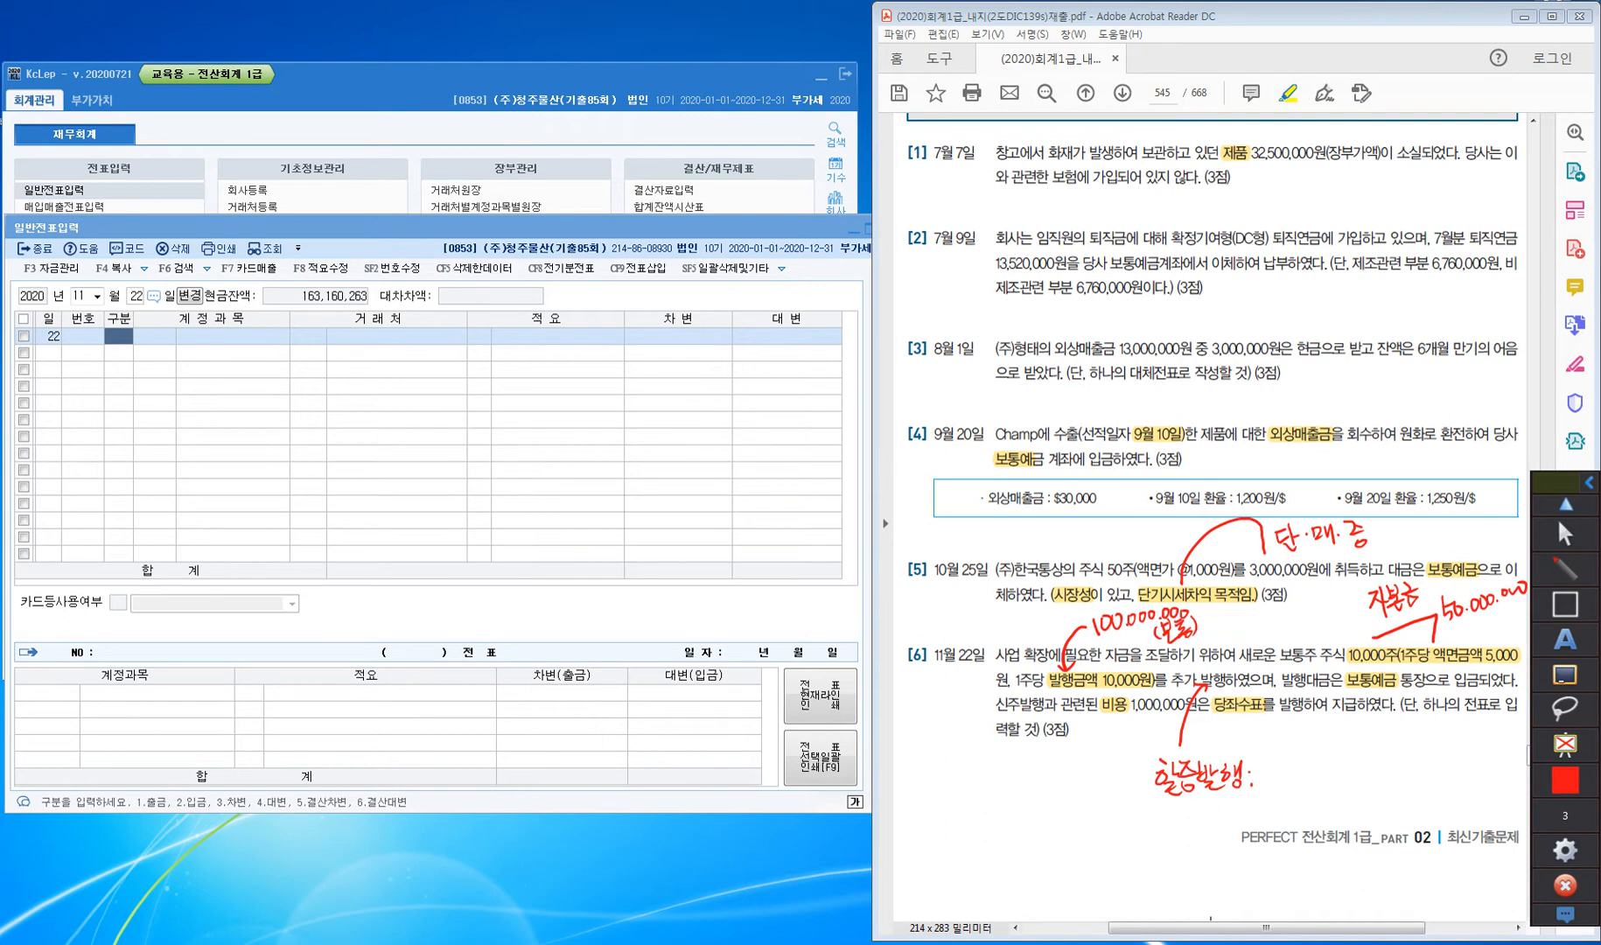
Write 주식발행초과금 in red after 할증발행: with 50,000,000 below it, and add a short mark at the end of 입금되었다
left_click_drag(1265, 761, 1265, 777)
left_click_drag(1274, 766, 1290, 773)
mouse_move(1278, 775)
left_mouse_down()
mouse_move(1280, 796)
mouse_move(1281, 779)
left_mouse_up()
left_click_drag(1286, 770, 1294, 779)
mouse_move(1300, 760)
left_mouse_down()
mouse_move(1302, 791)
mouse_move(1324, 786)
left_mouse_up()
mouse_move(1325, 761)
left_mouse_down()
mouse_move(1337, 786)
mouse_move(1367, 787)
left_mouse_up()
left_click_drag(1369, 762, 1382, 782)
mouse_move(1384, 757)
left_mouse_down()
mouse_move(1386, 792)
mouse_move(1405, 767)
left_mouse_up()
mouse_move(1386, 773)
left_mouse_down()
mouse_move(1407, 773)
mouse_move(1402, 787)
left_mouse_up()
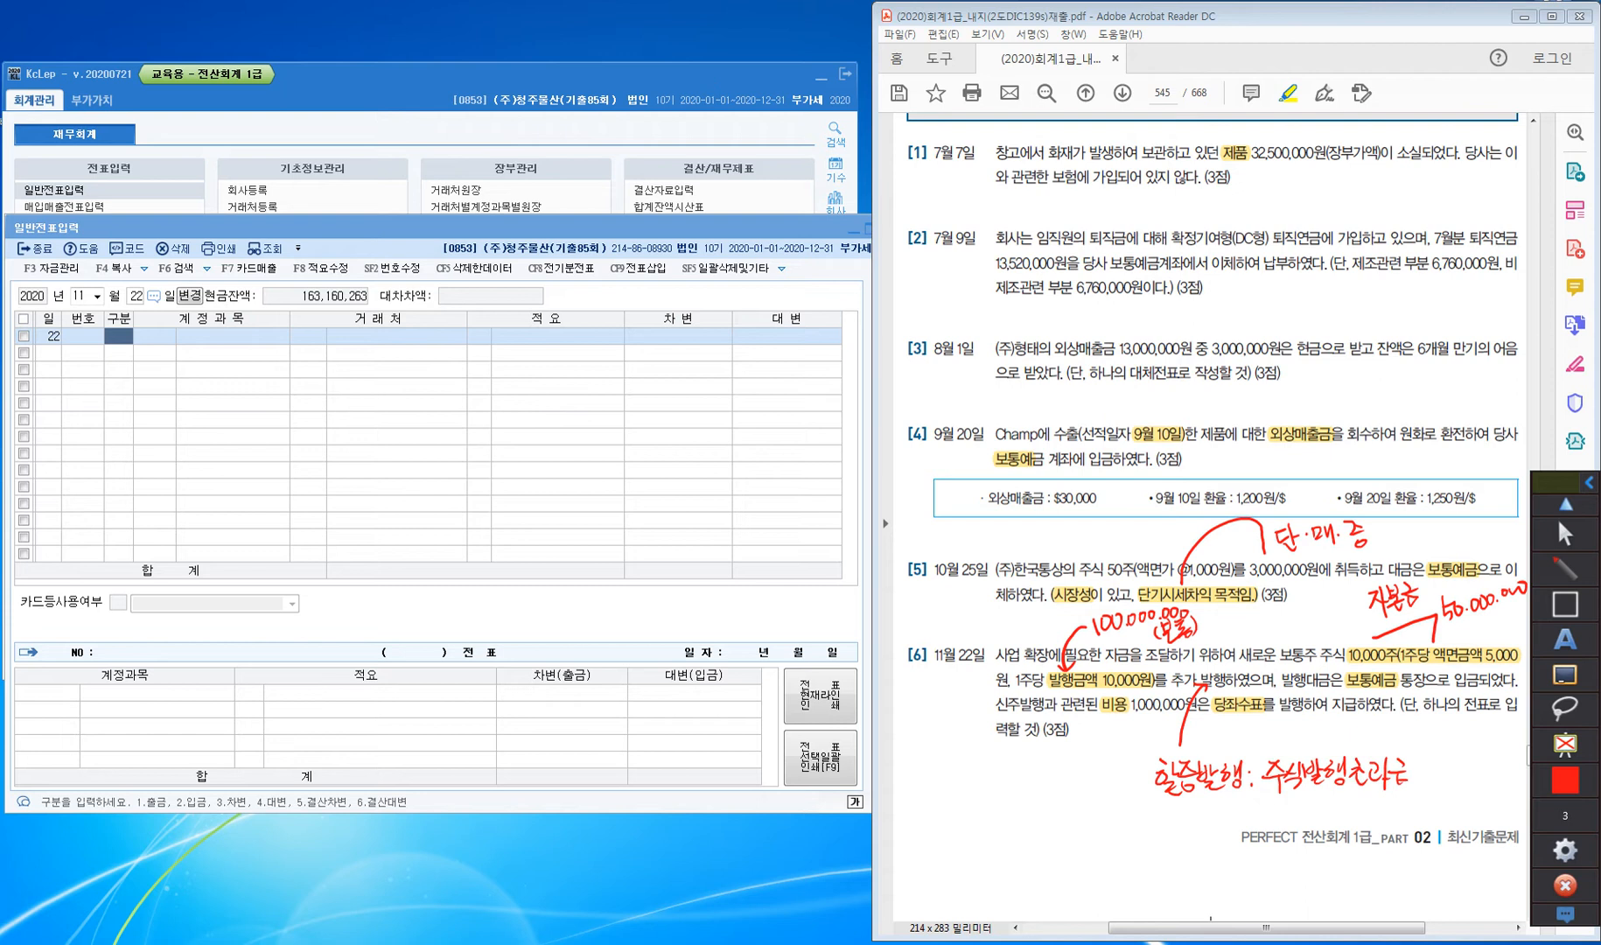
mouse_move(1300, 794)
left_mouse_down()
mouse_move(1304, 822)
mouse_move(1317, 809)
mouse_move(1355, 820)
left_mouse_up()
left_click_drag(1356, 812, 1382, 821)
left_click_drag(1384, 812, 1413, 805)
left_click_drag(1516, 671, 1508, 688)
Change the pen to blue, underline 신주발행과 관련된 비용 in item [6], and write 발행금액 차감 below with an arrow
left_click(1565, 779)
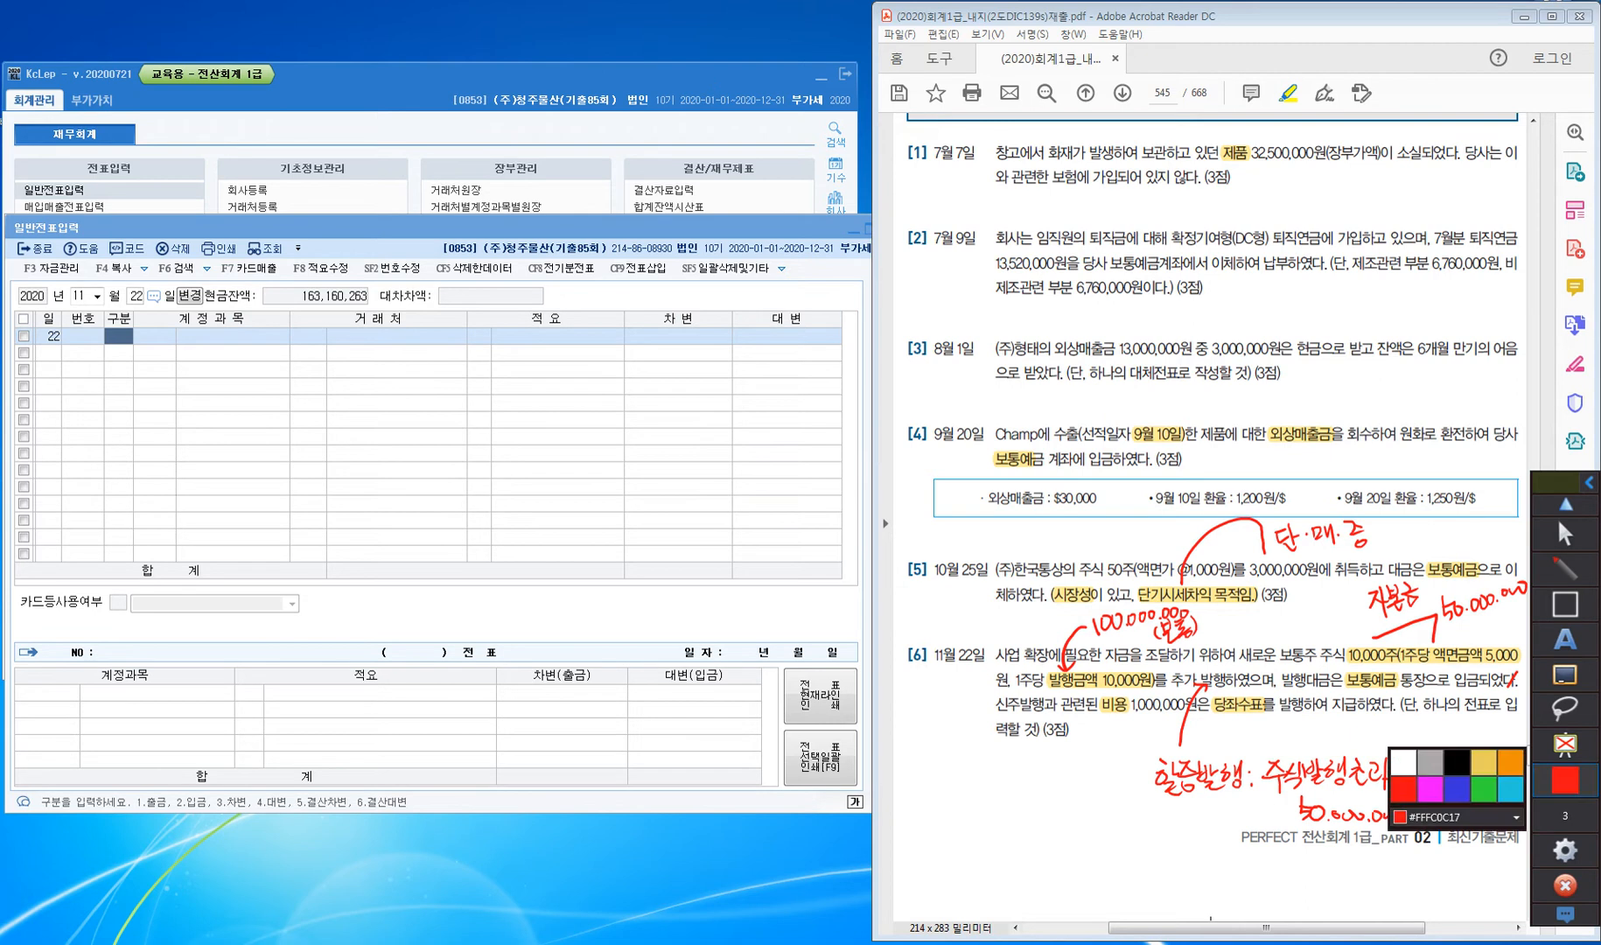
left_click(1455, 787)
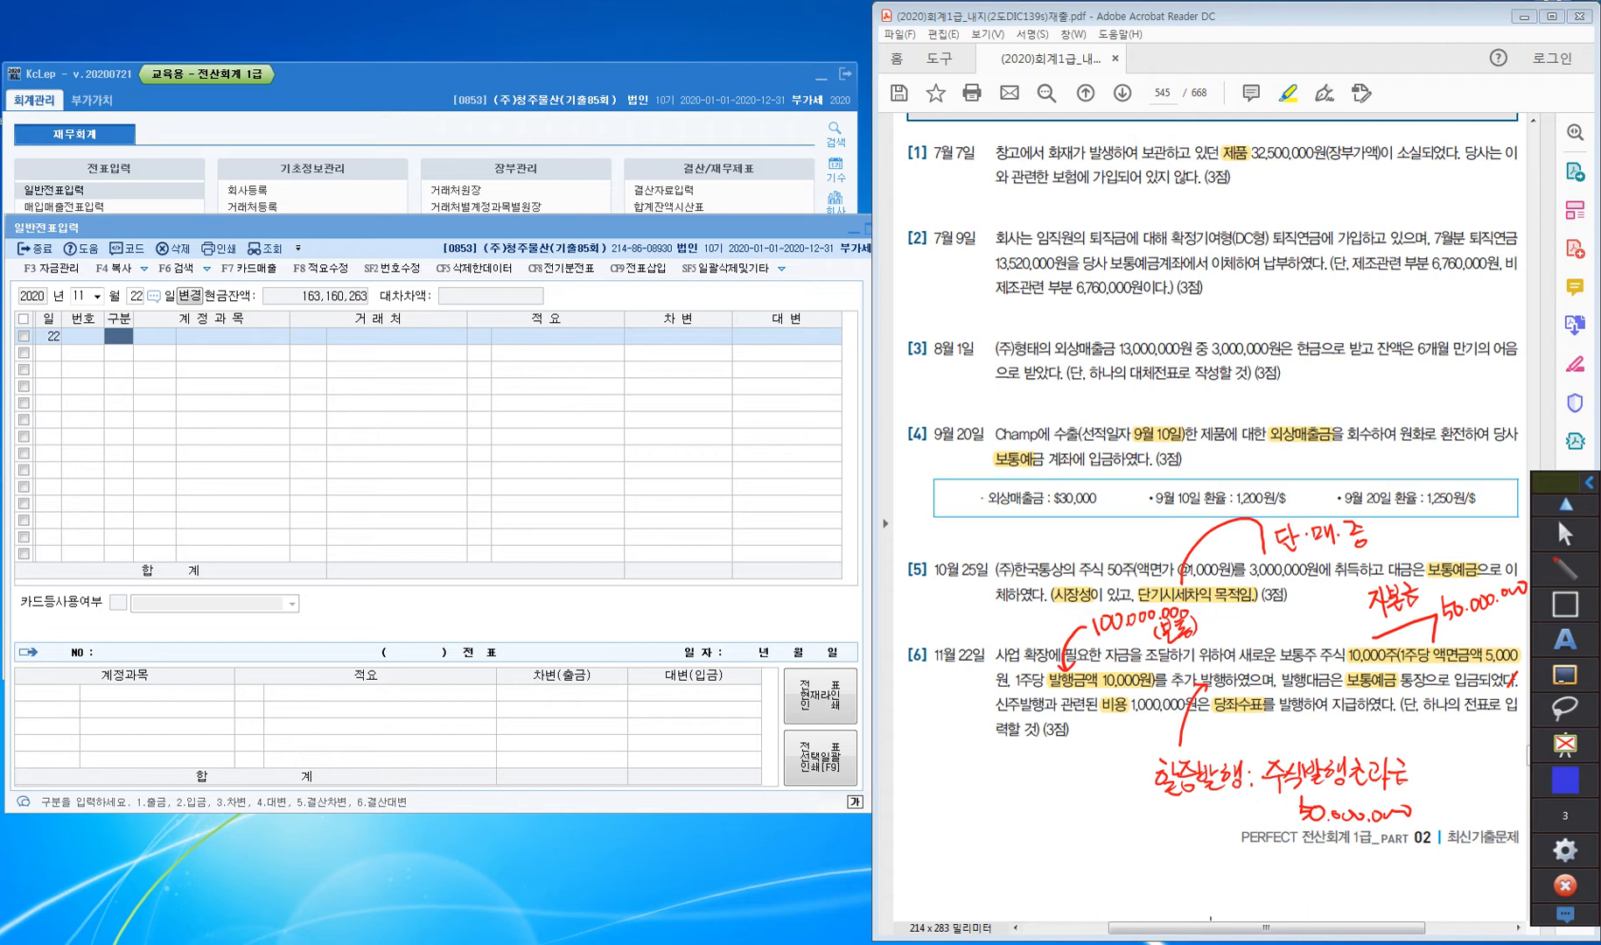
left_click_drag(999, 714, 1121, 719)
mouse_move(995, 705)
left_mouse_down()
mouse_move(934, 796)
mouse_move(959, 786)
mouse_move(952, 802)
mouse_move(969, 780)
left_mouse_up()
mouse_move(972, 766)
left_mouse_down()
mouse_move(967, 802)
mouse_move(1001, 790)
left_mouse_up()
left_click_drag(1012, 772, 1019, 791)
left_click_drag(1004, 795, 1043, 789)
left_click_drag(1039, 782, 1047, 791)
mouse_move(1049, 786)
left_mouse_down()
mouse_move(1058, 801)
mouse_move(1061, 783)
left_mouse_up()
left_click_drag(1065, 764, 1073, 796)
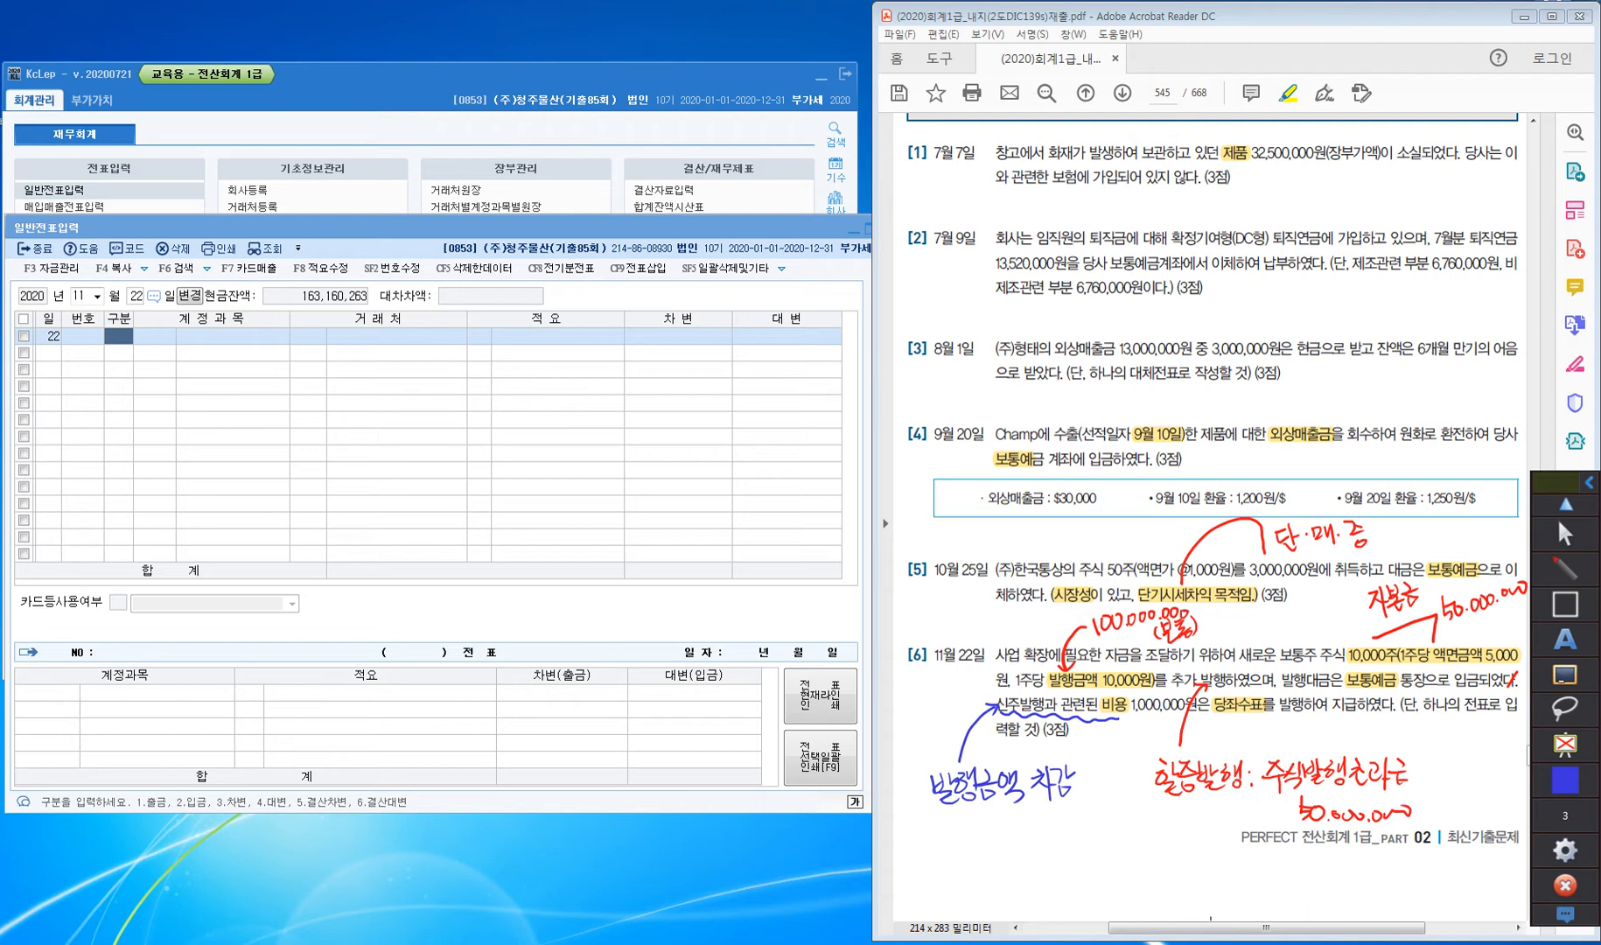
Write 99,000,000 in blue below 발행금액 차감, and strike out 50,000,000 under 주식발행초과금, replacing it with 49,000,000
mouse_move(953, 808)
left_mouse_down()
mouse_move(947, 847)
mouse_move(986, 821)
mouse_move(1037, 828)
left_mouse_up()
left_click(1013, 829)
left_click_drag(1039, 818, 1055, 814)
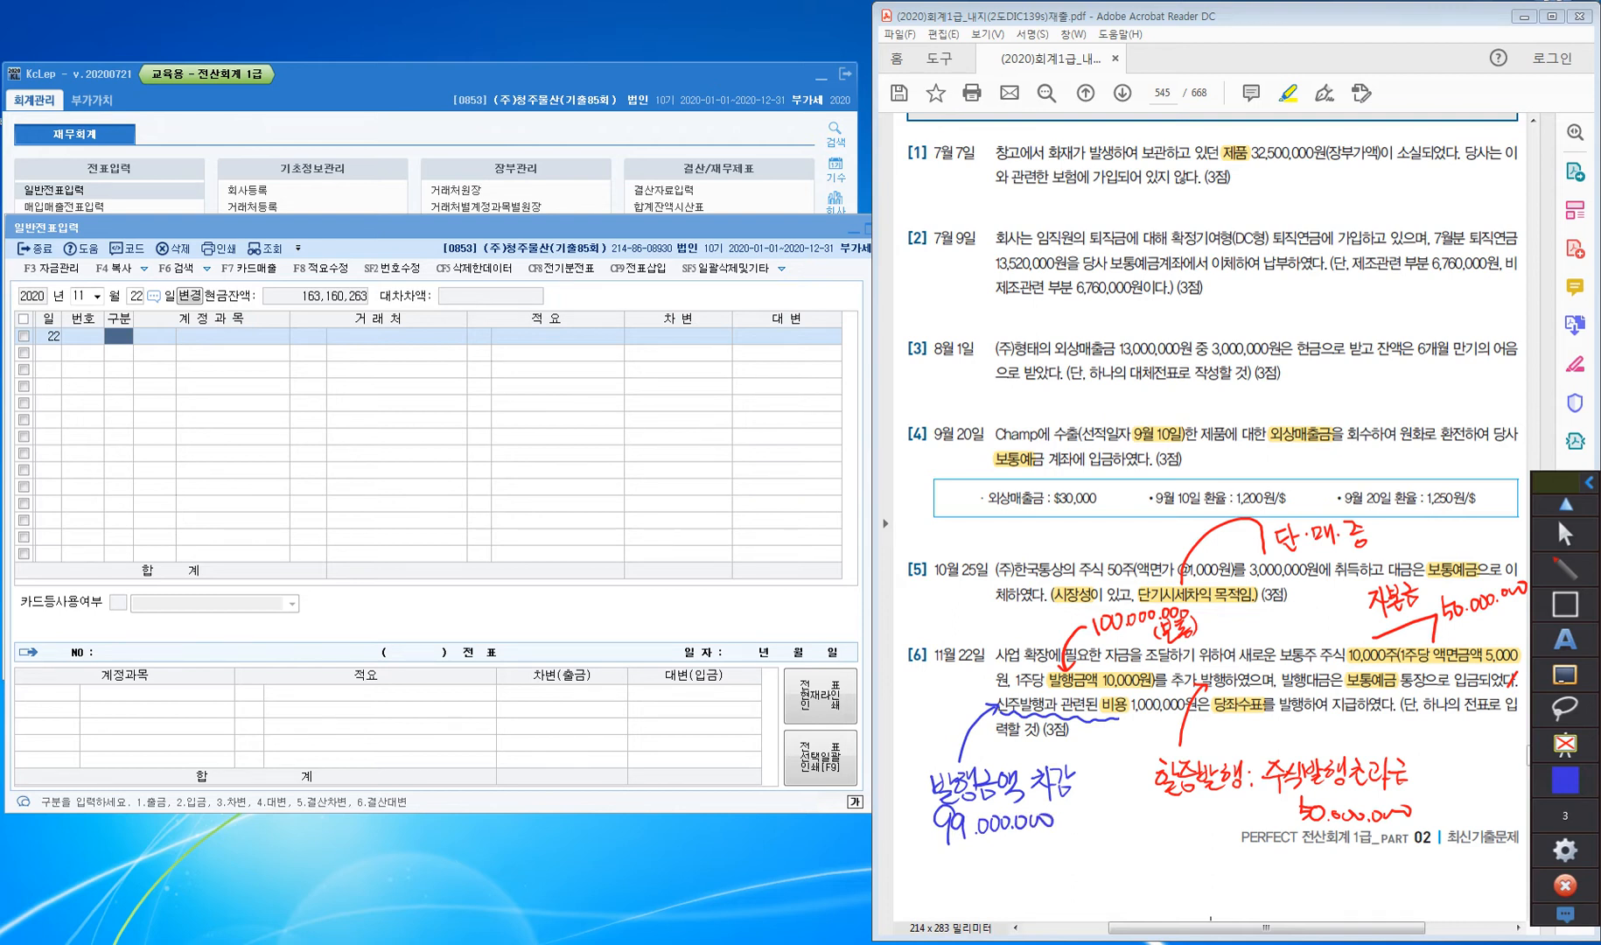
left_click_drag(1293, 817, 1408, 816)
mouse_move(1428, 758)
left_mouse_down()
mouse_move(1423, 774)
mouse_move(1441, 774)
left_mouse_up()
mouse_move(1432, 755)
left_mouse_down()
mouse_move(1432, 788)
mouse_move(1486, 780)
left_mouse_up()
left_click_drag(1497, 767, 1508, 778)
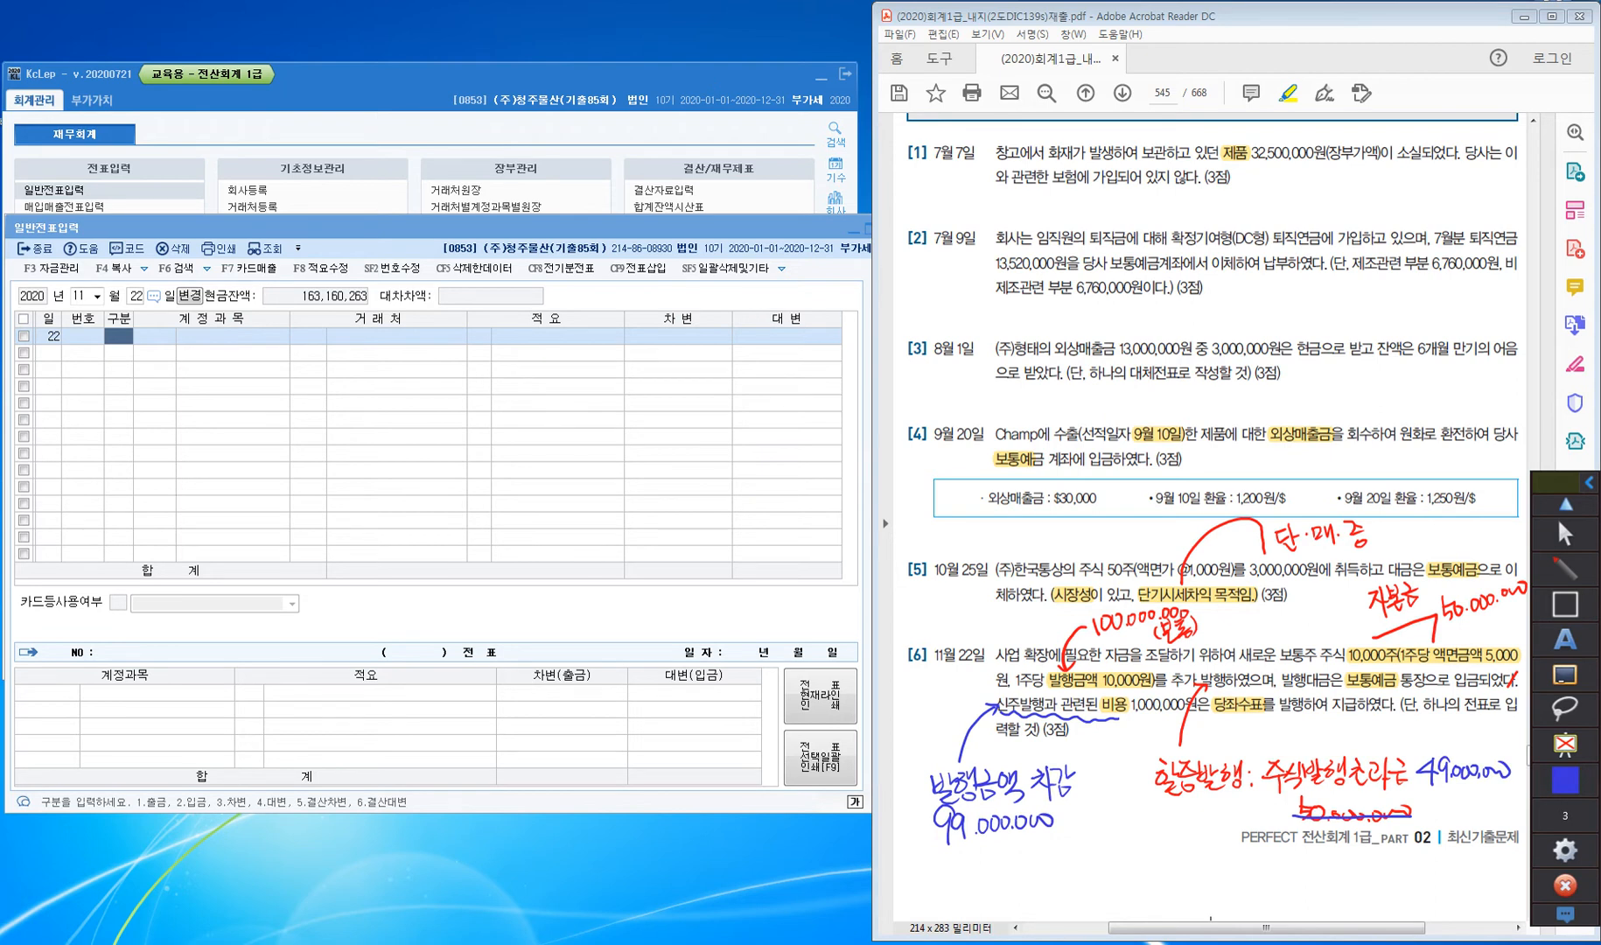
Bracket 당좌수표 from below in item [6], write 당좌예금 beside it in blue, and leave pen mode
left_click_drag(1236, 709, 1321, 735)
mouse_move(1327, 714)
left_mouse_down()
mouse_move(1326, 742)
mouse_move(1348, 739)
left_mouse_up()
left_click_drag(1347, 714, 1353, 732)
mouse_move(1361, 719)
left_mouse_down()
mouse_move(1367, 740)
mouse_move(1388, 728)
left_mouse_up()
left_click_drag(1376, 734, 1386, 742)
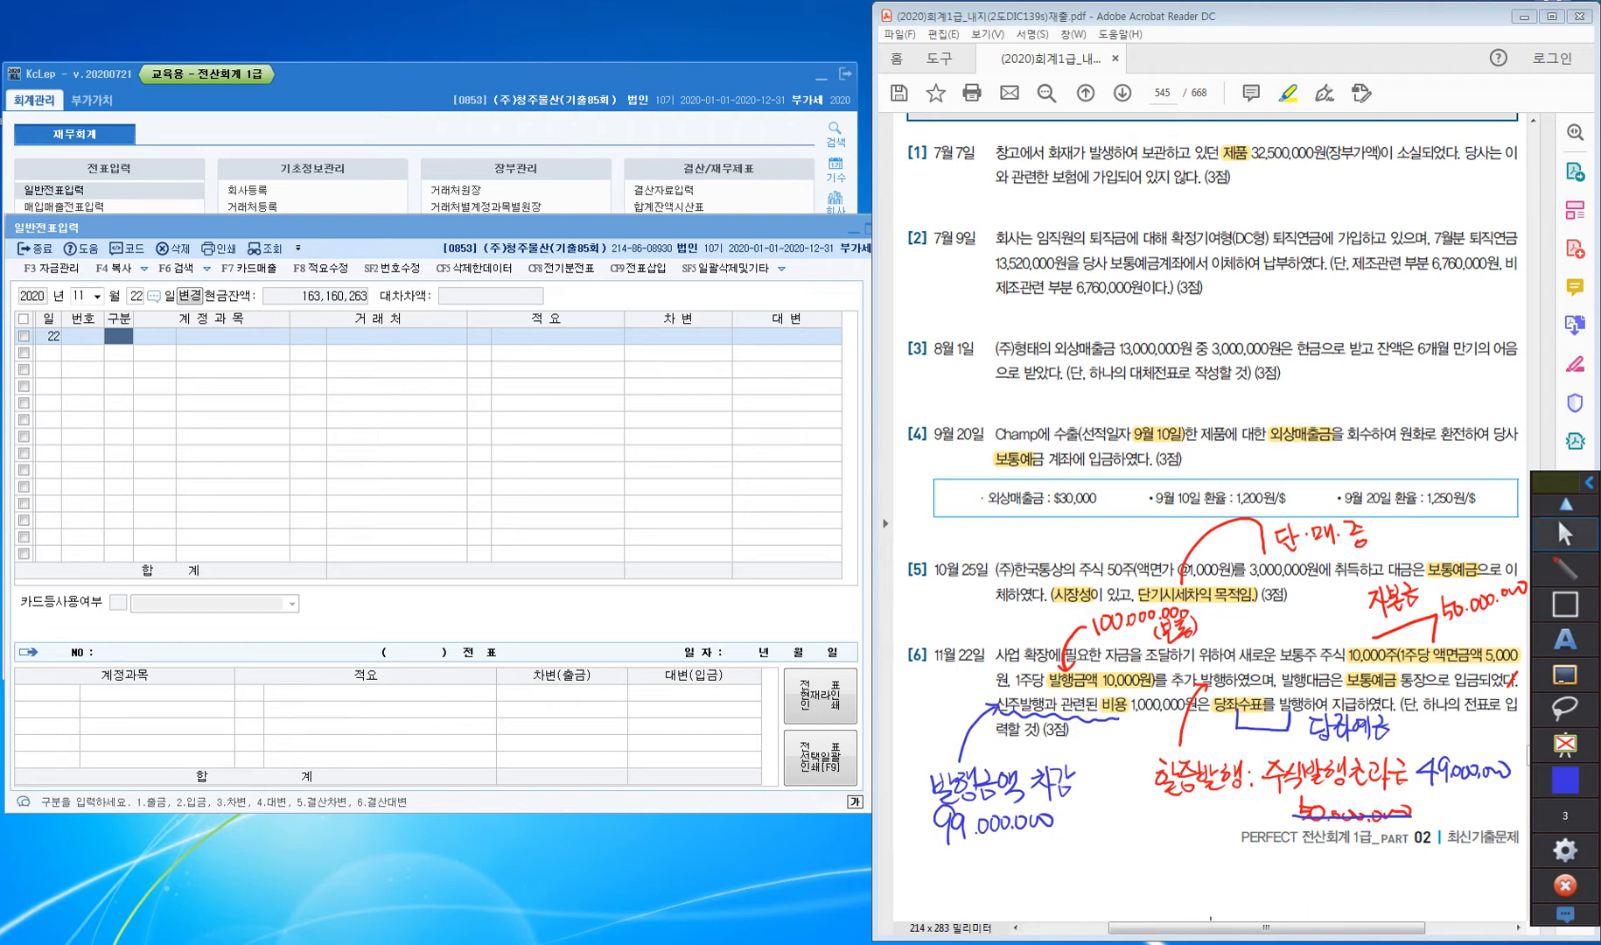
left_click(1557, 516)
left_click(119, 335)
type("1")
key("Return")
type("03")
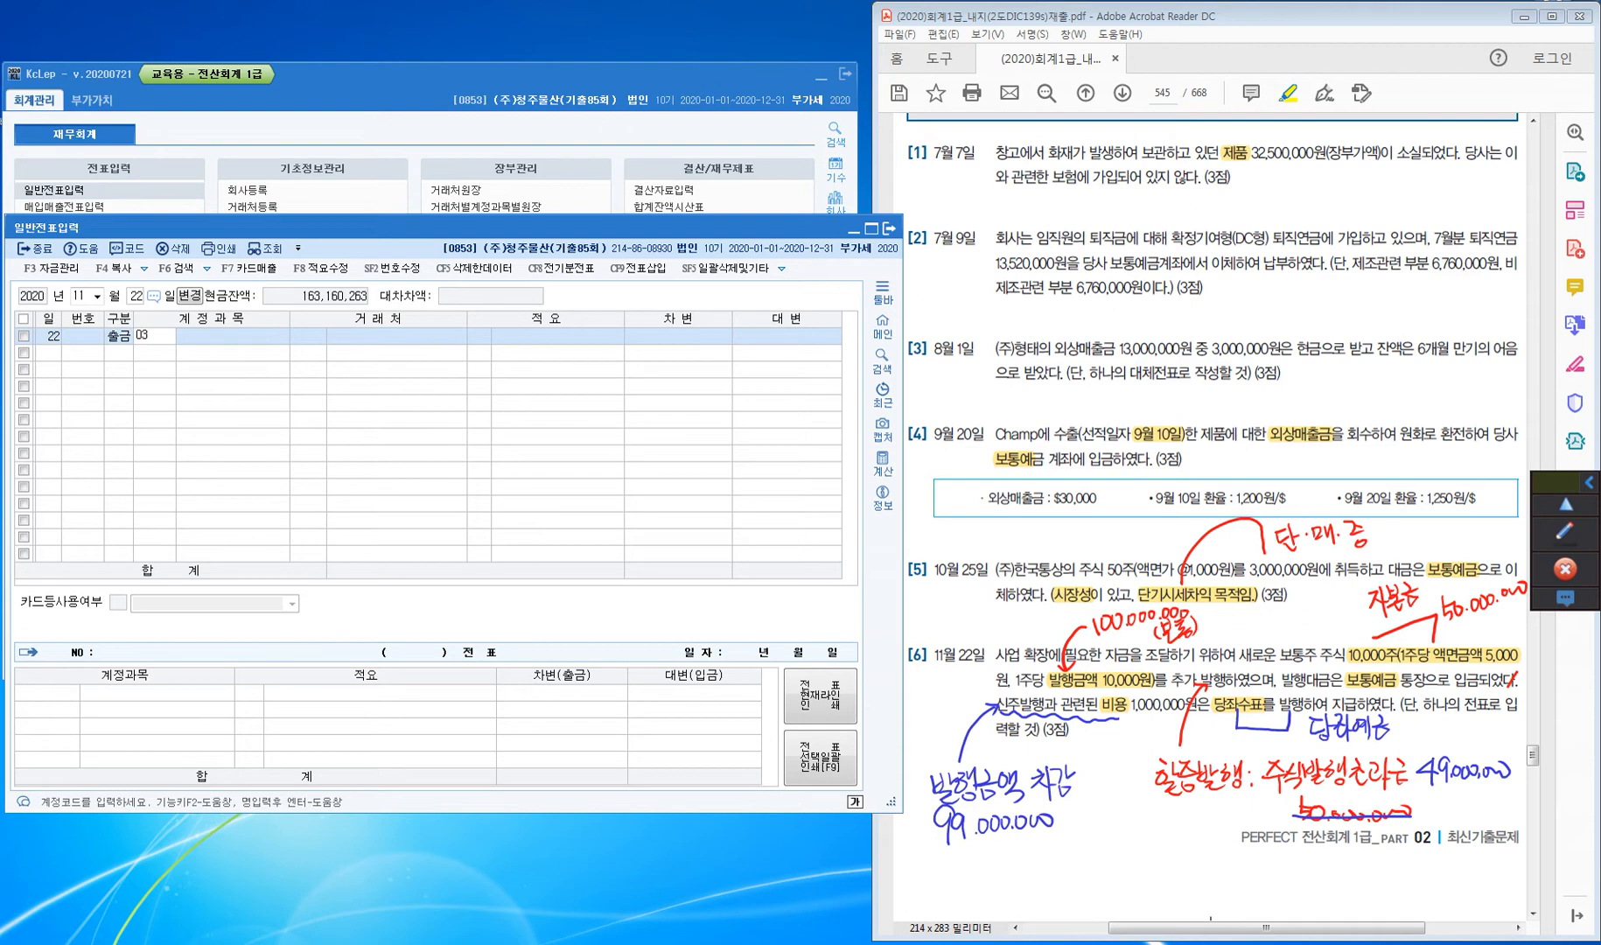
key("Return")
key("Escape")
Enter a debit line (차변) dated November 22 for account 103 보통예금 with 100,000,000
type("3")
key("Return")
type("103")
key("Return")
key("Return")
key("Return")
type("100,000,000")
key("Return")
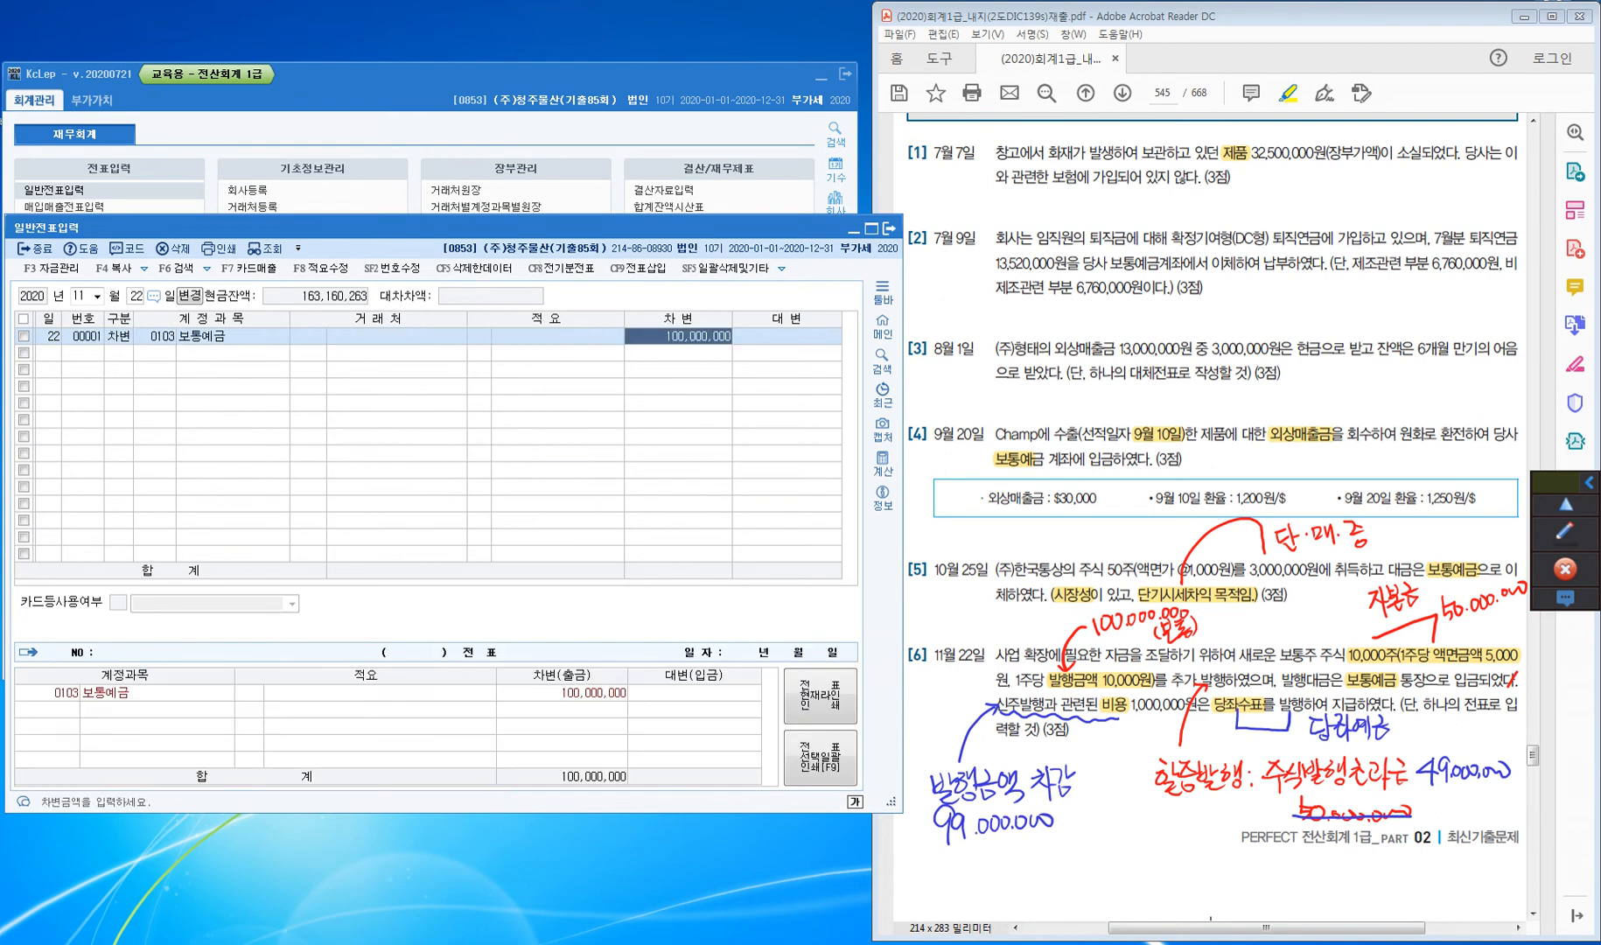
key("Return")
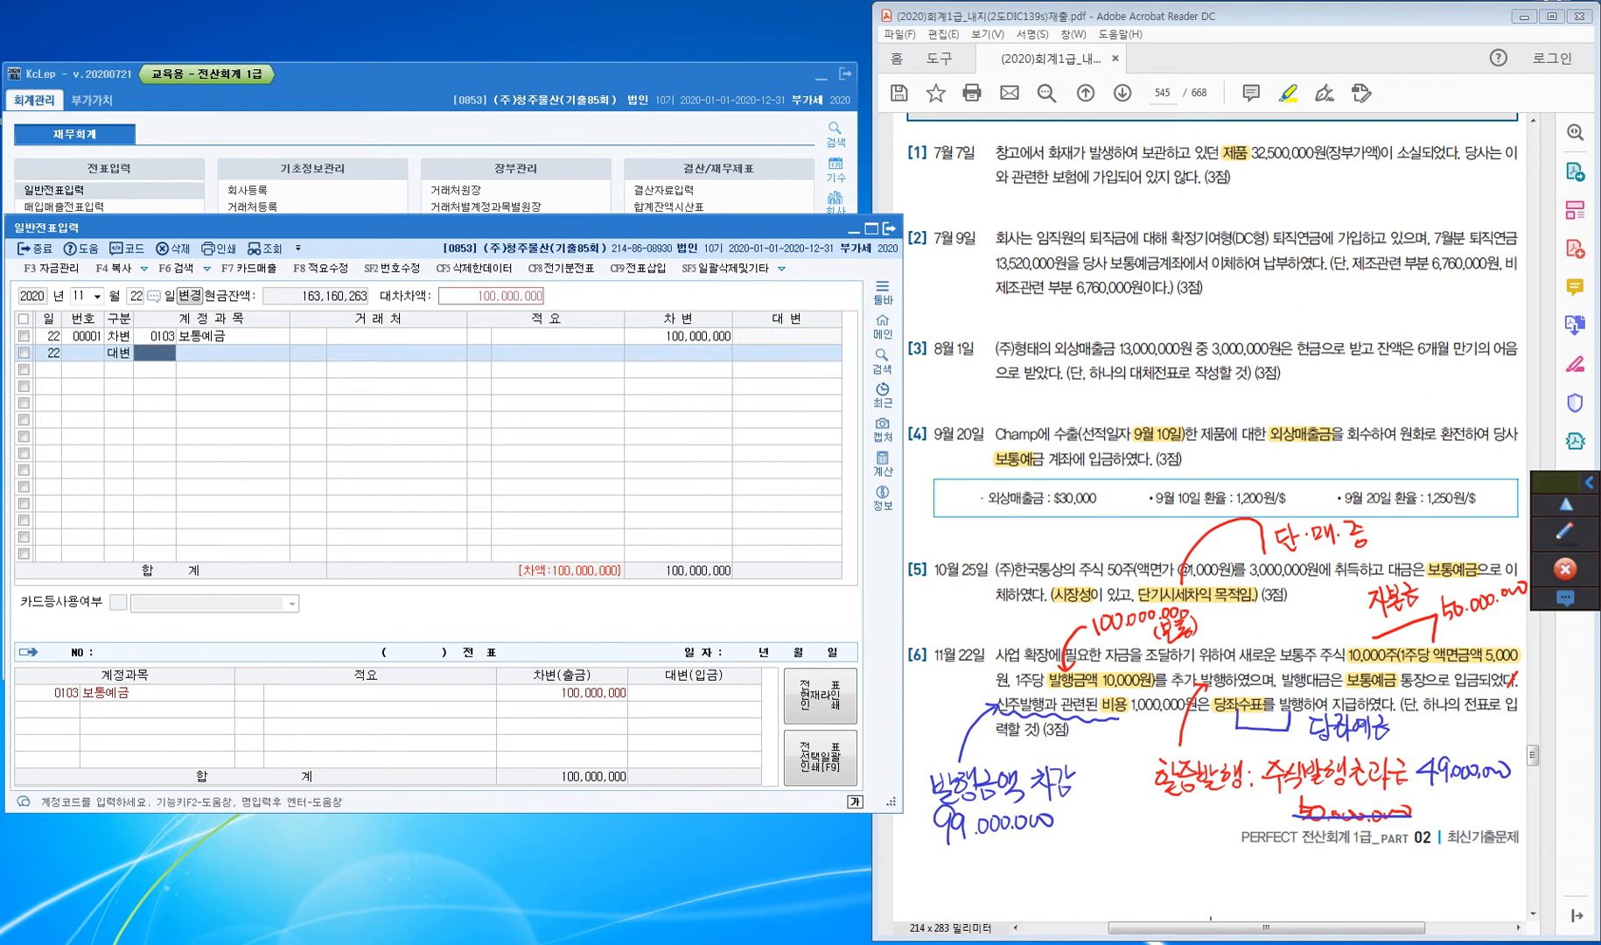
Enter a credit line (대변) for account 102 당좌예금 with 1,000,000
type("10")
key("BackSpace")
key("BackSpace")
type("102")
key("Return")
key("Return")
key("Return")
type("1000000")
key("Return")
Enter a credit line (대변) for 자본금 with the amount 50,000,000
type("4")
key("Return")
type("자본금")
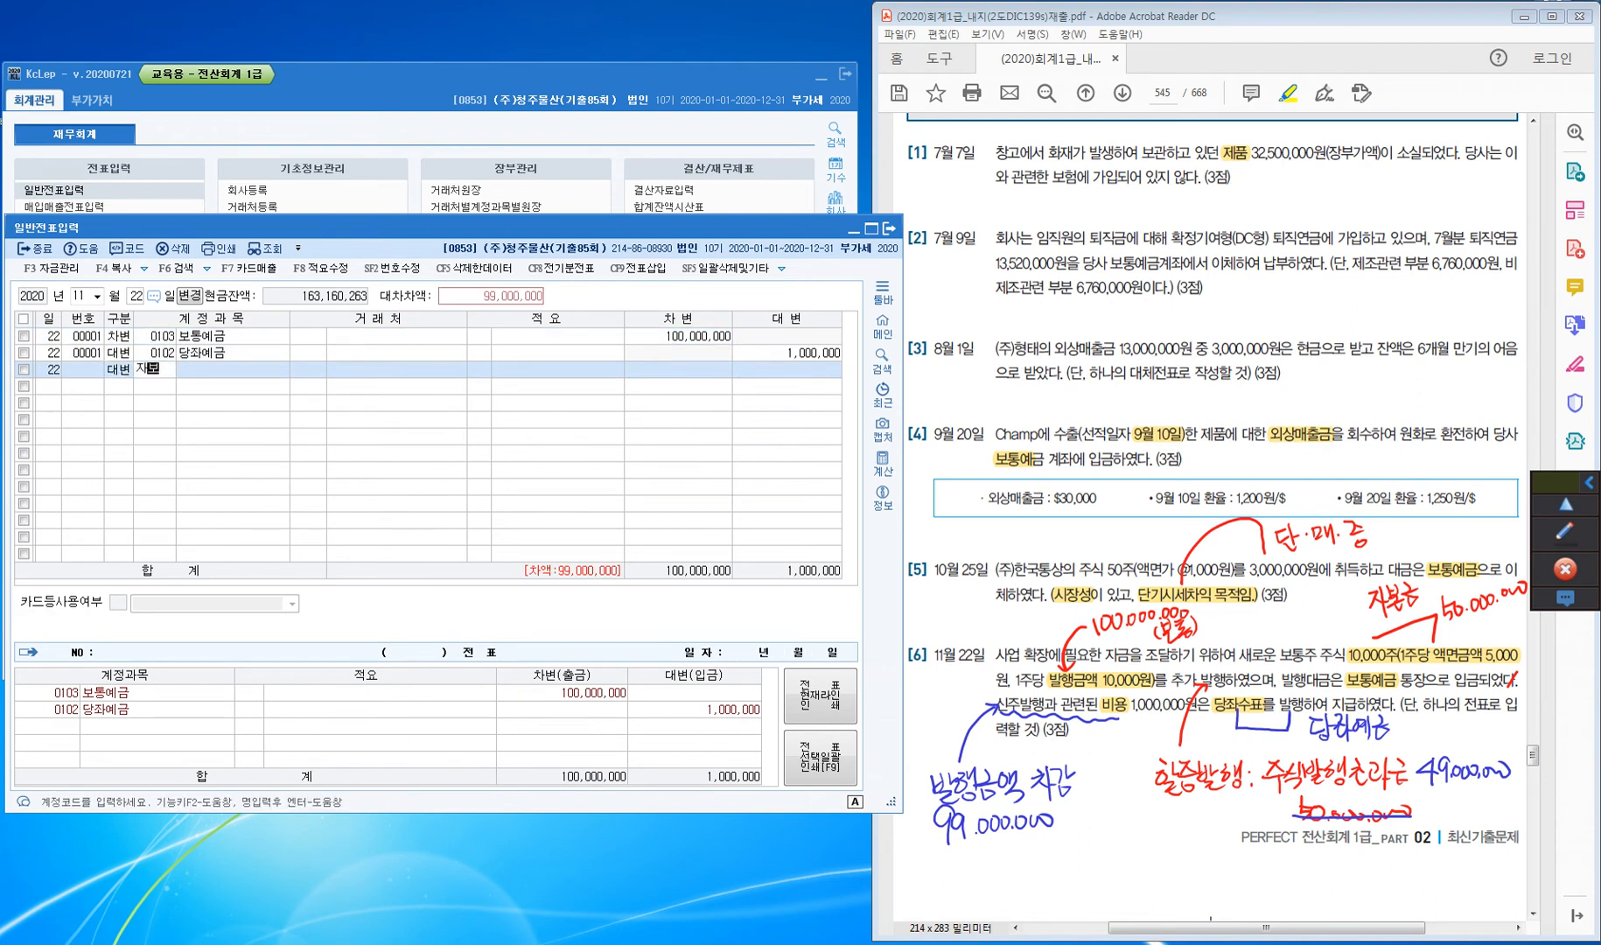
key("Return")
key("Return")
key("Return")
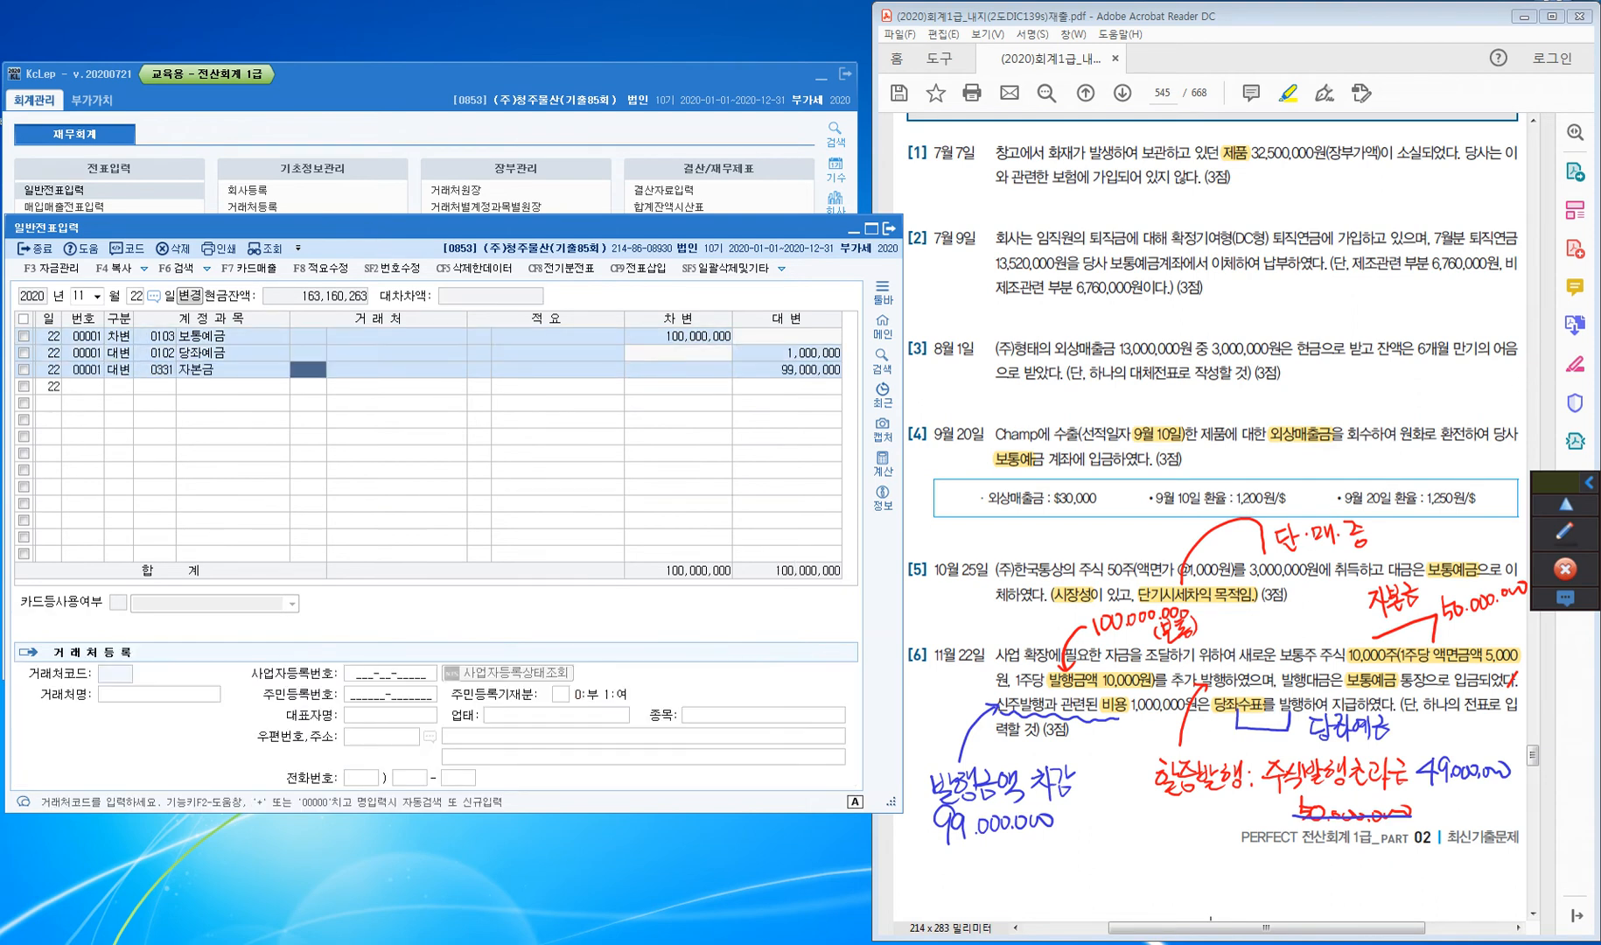
type("50000000")
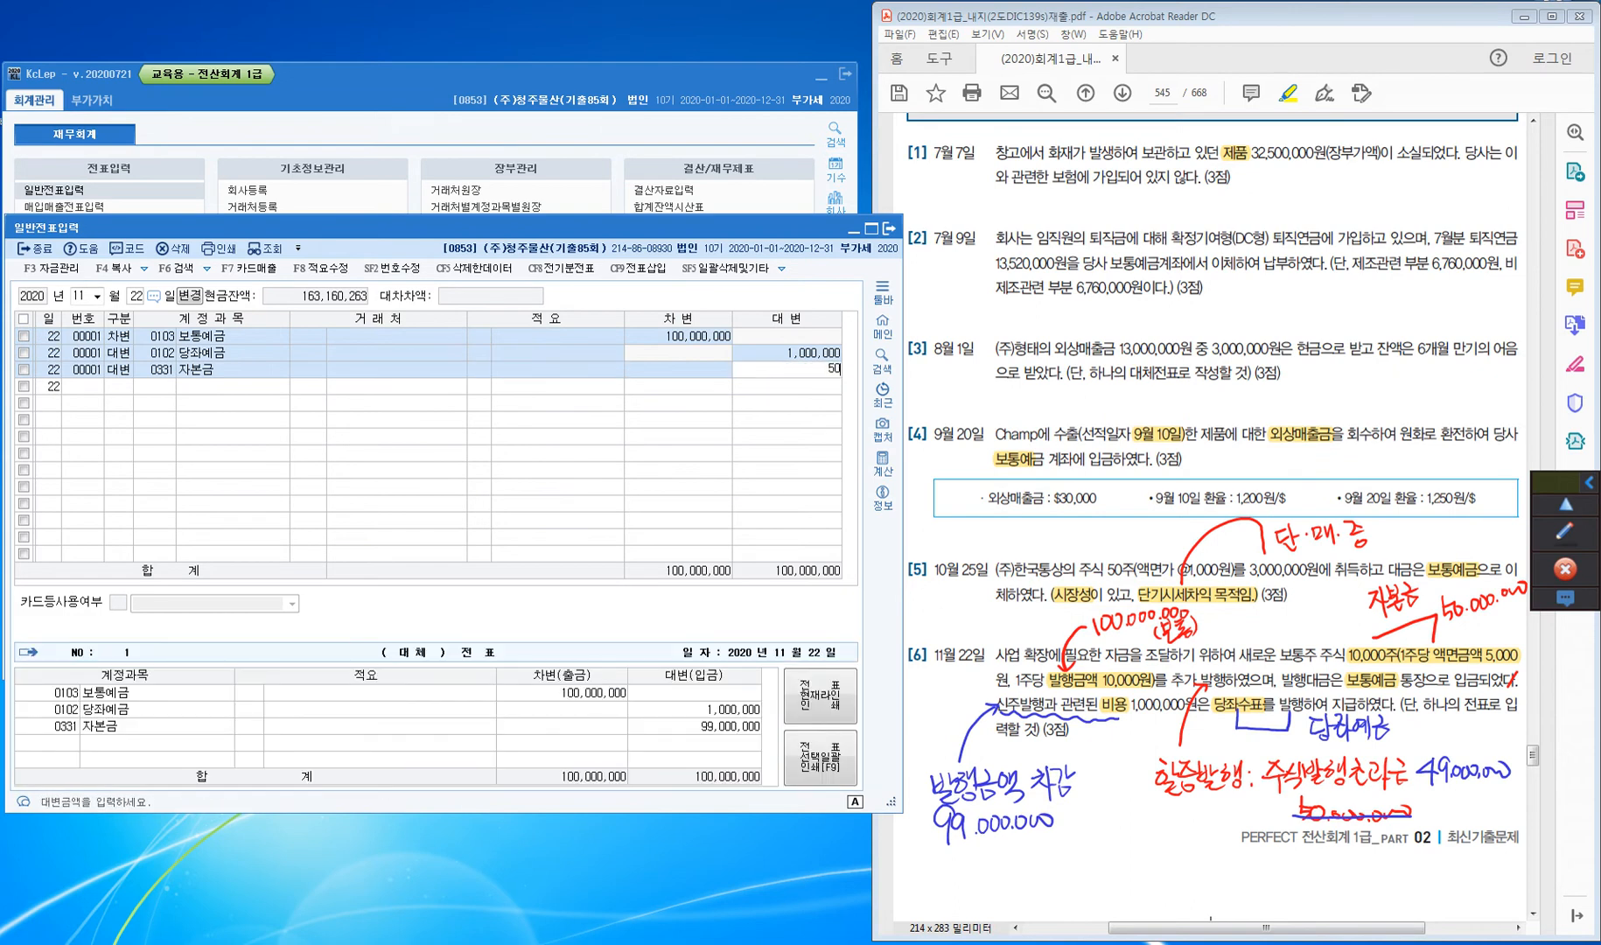
key("Return")
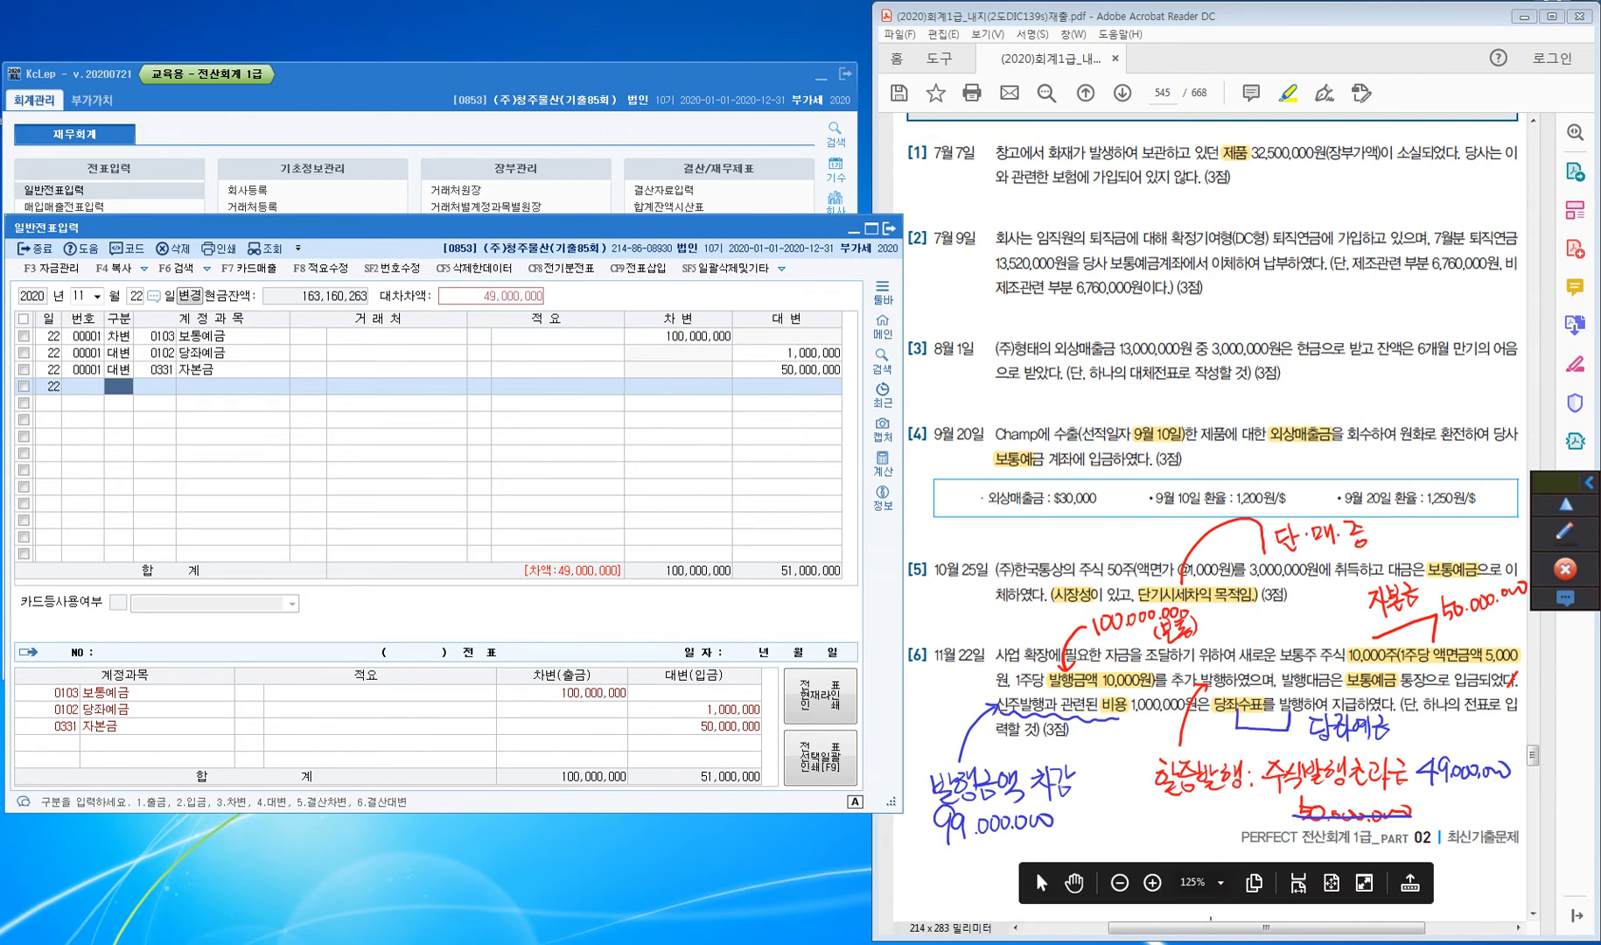
Enter a credit line (대변) for 주식발행초과금 with 49,000,000 and close 일반전표입력
type("4")
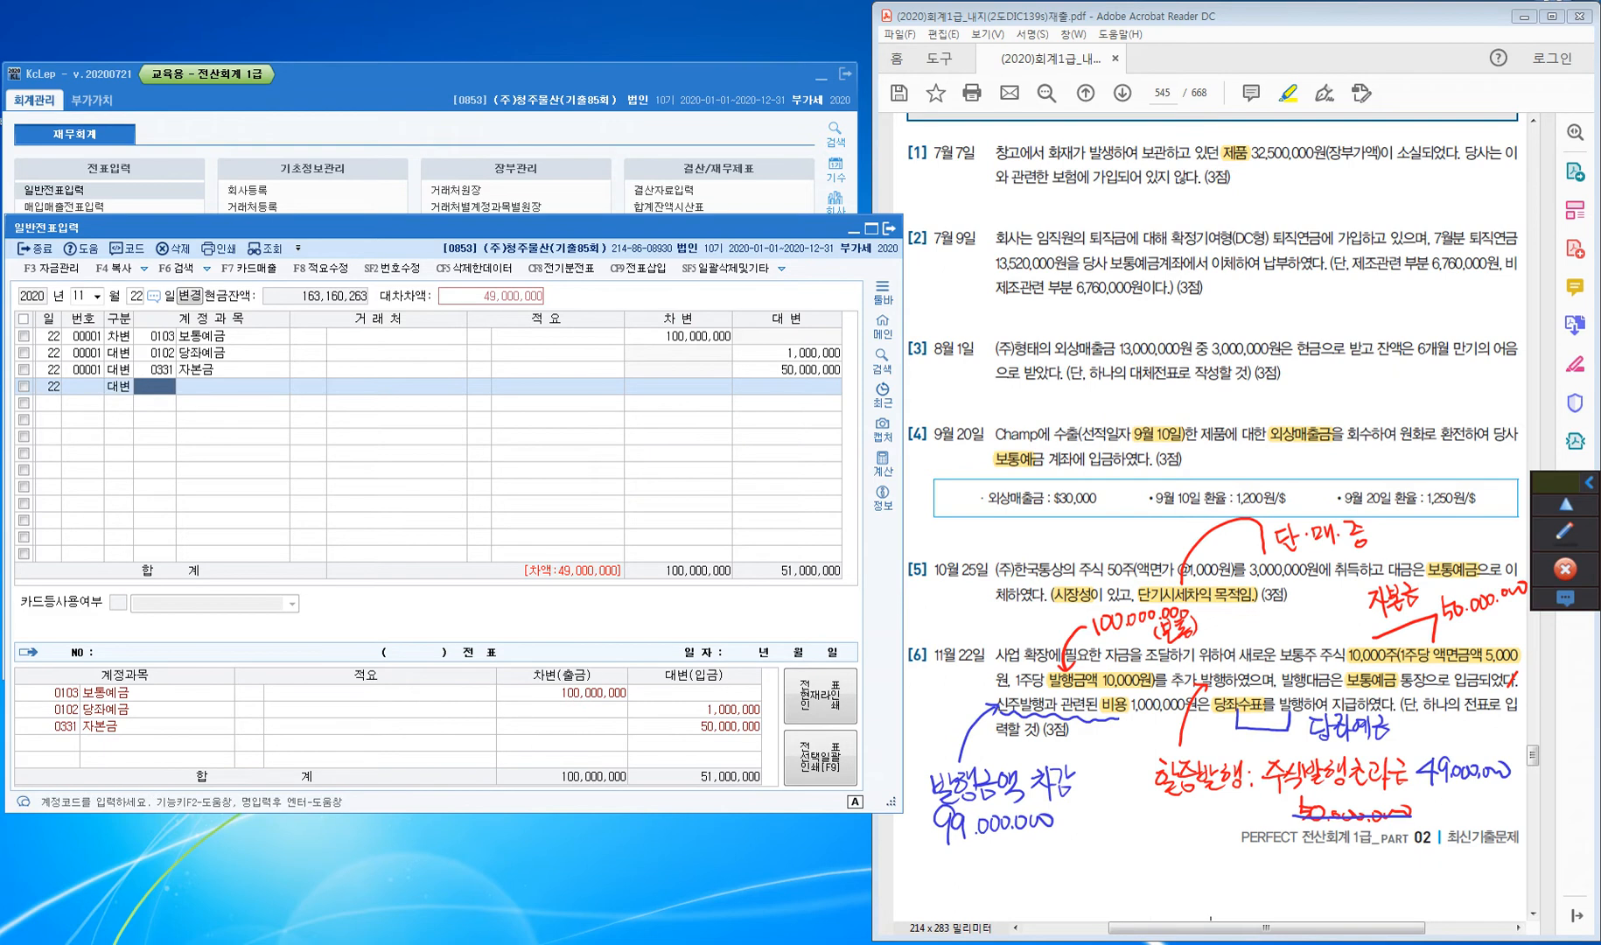
type("주식발")
key("Return")
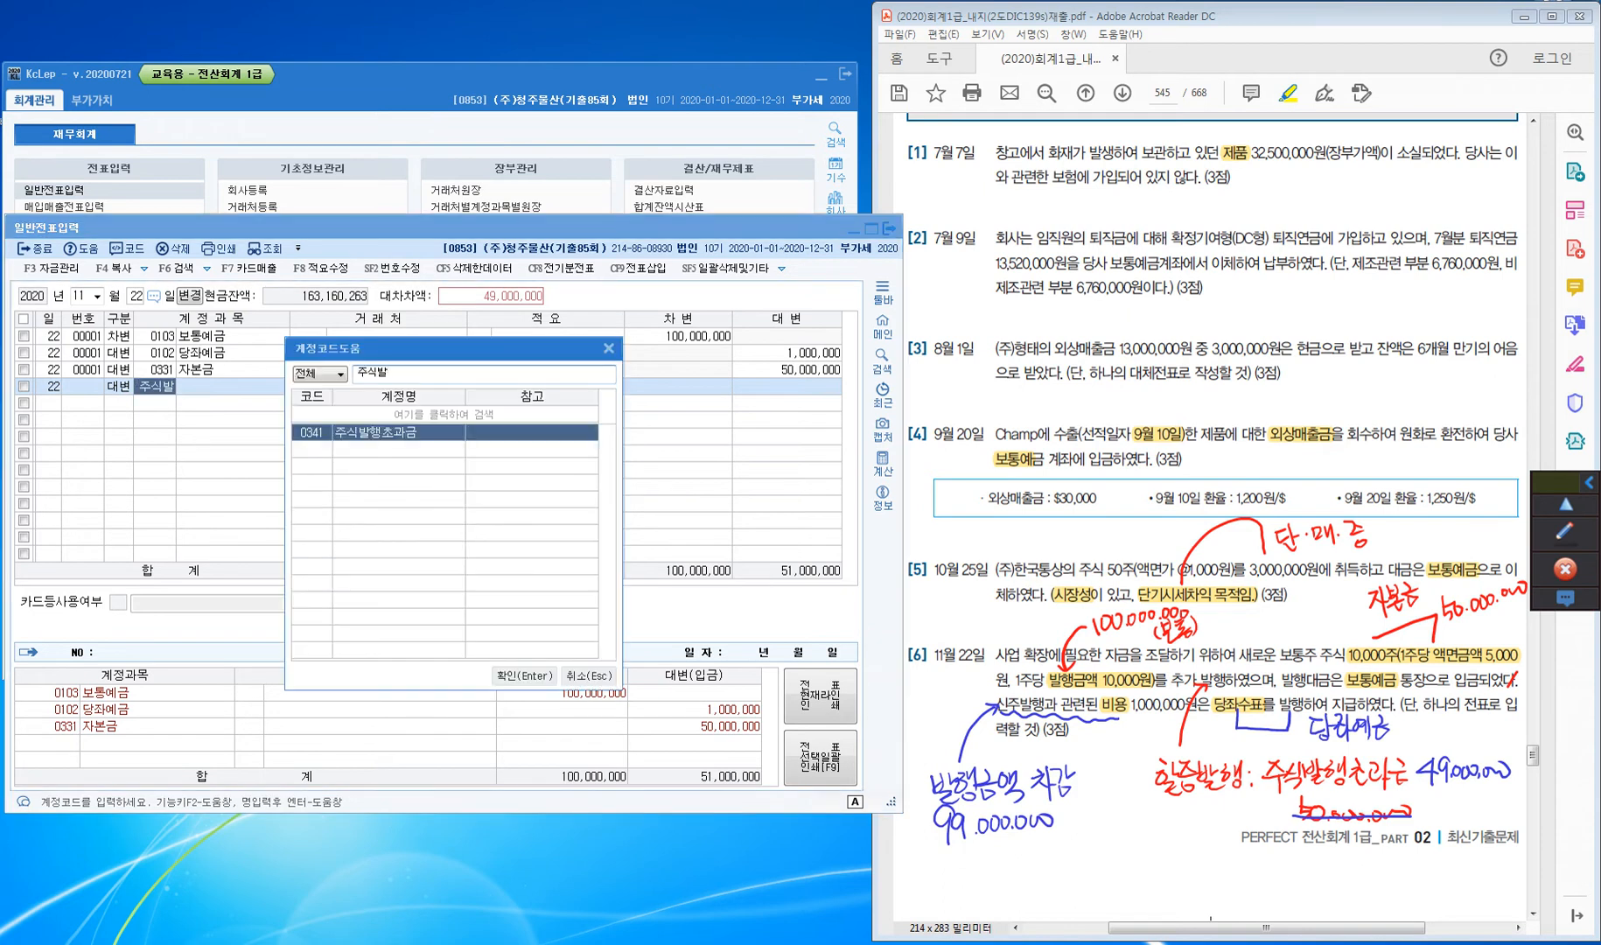
key("Return")
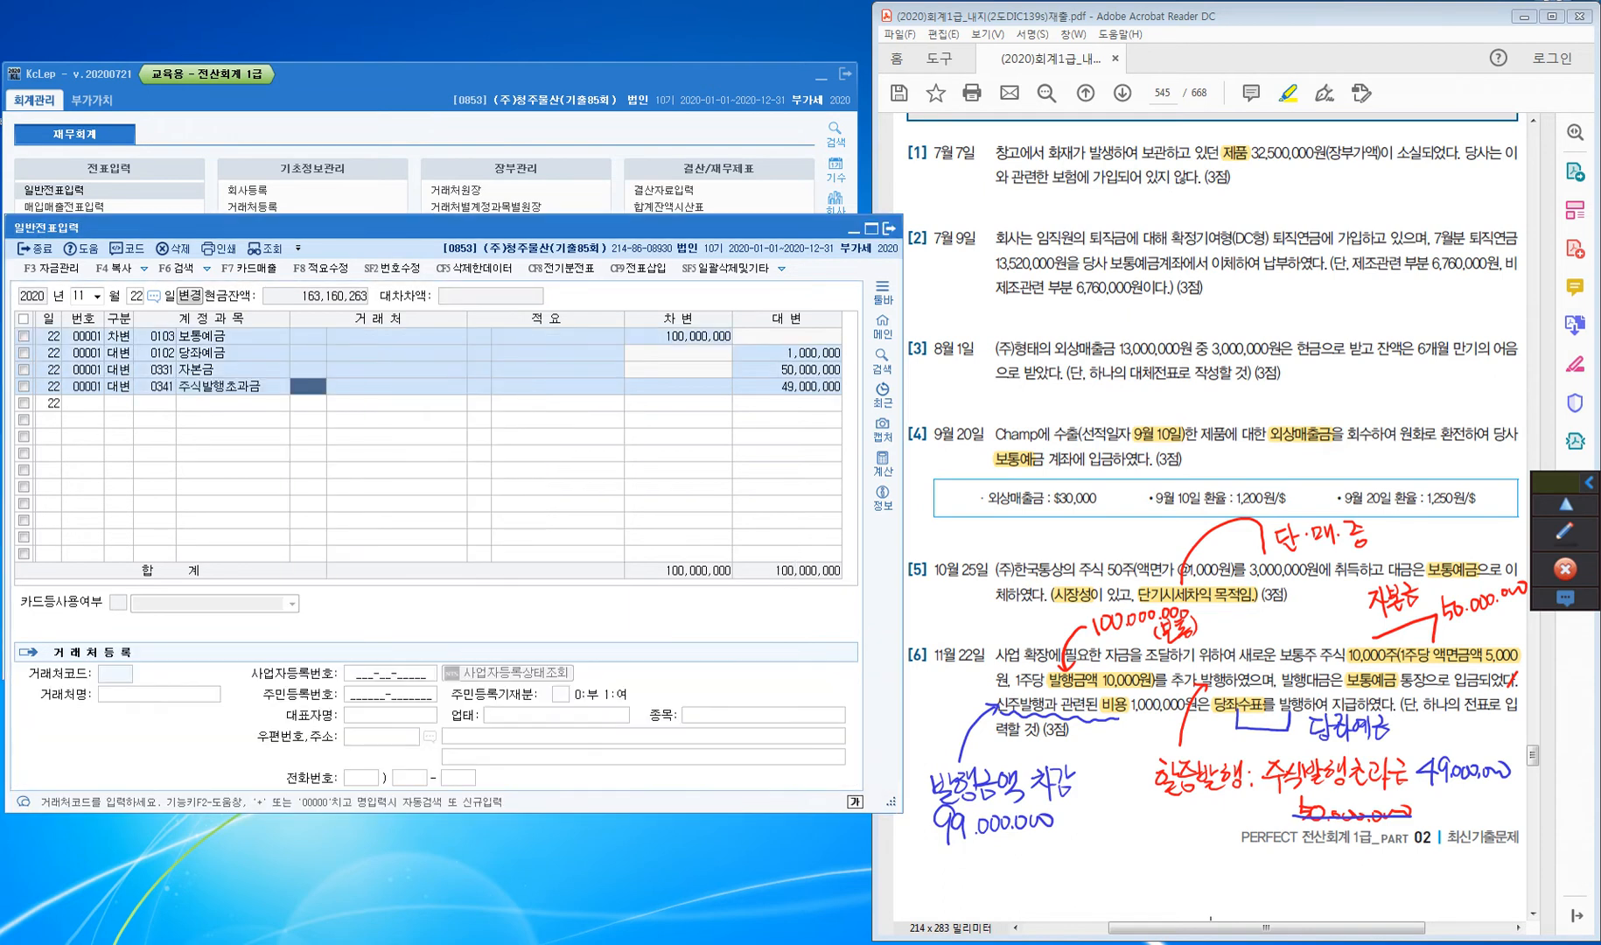
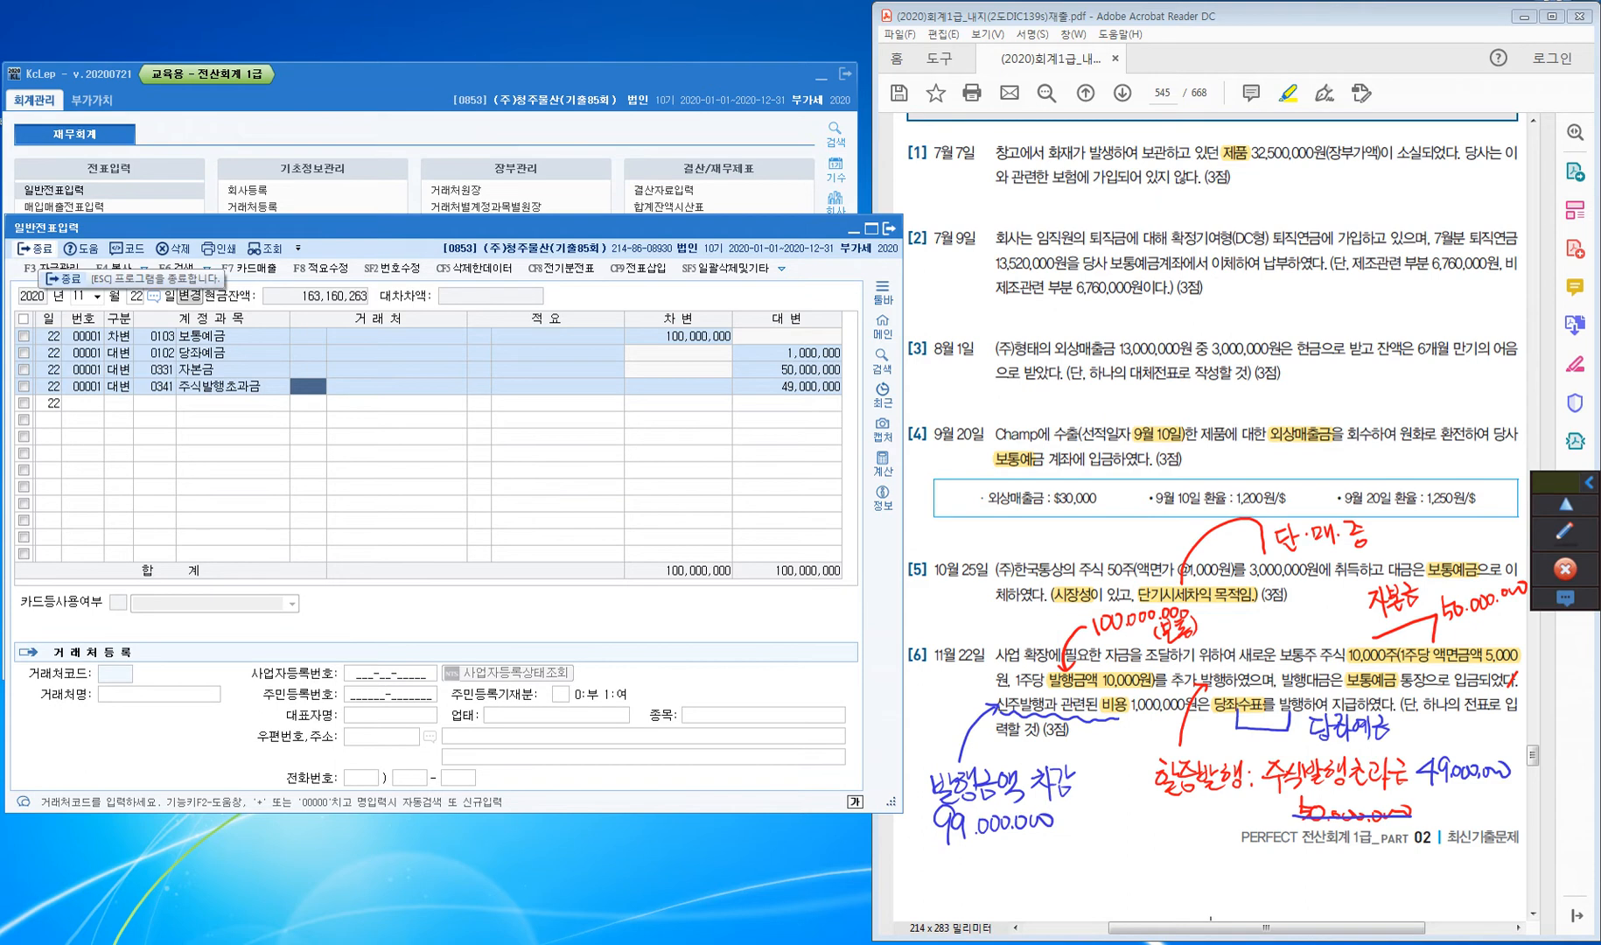
left_click(35, 248)
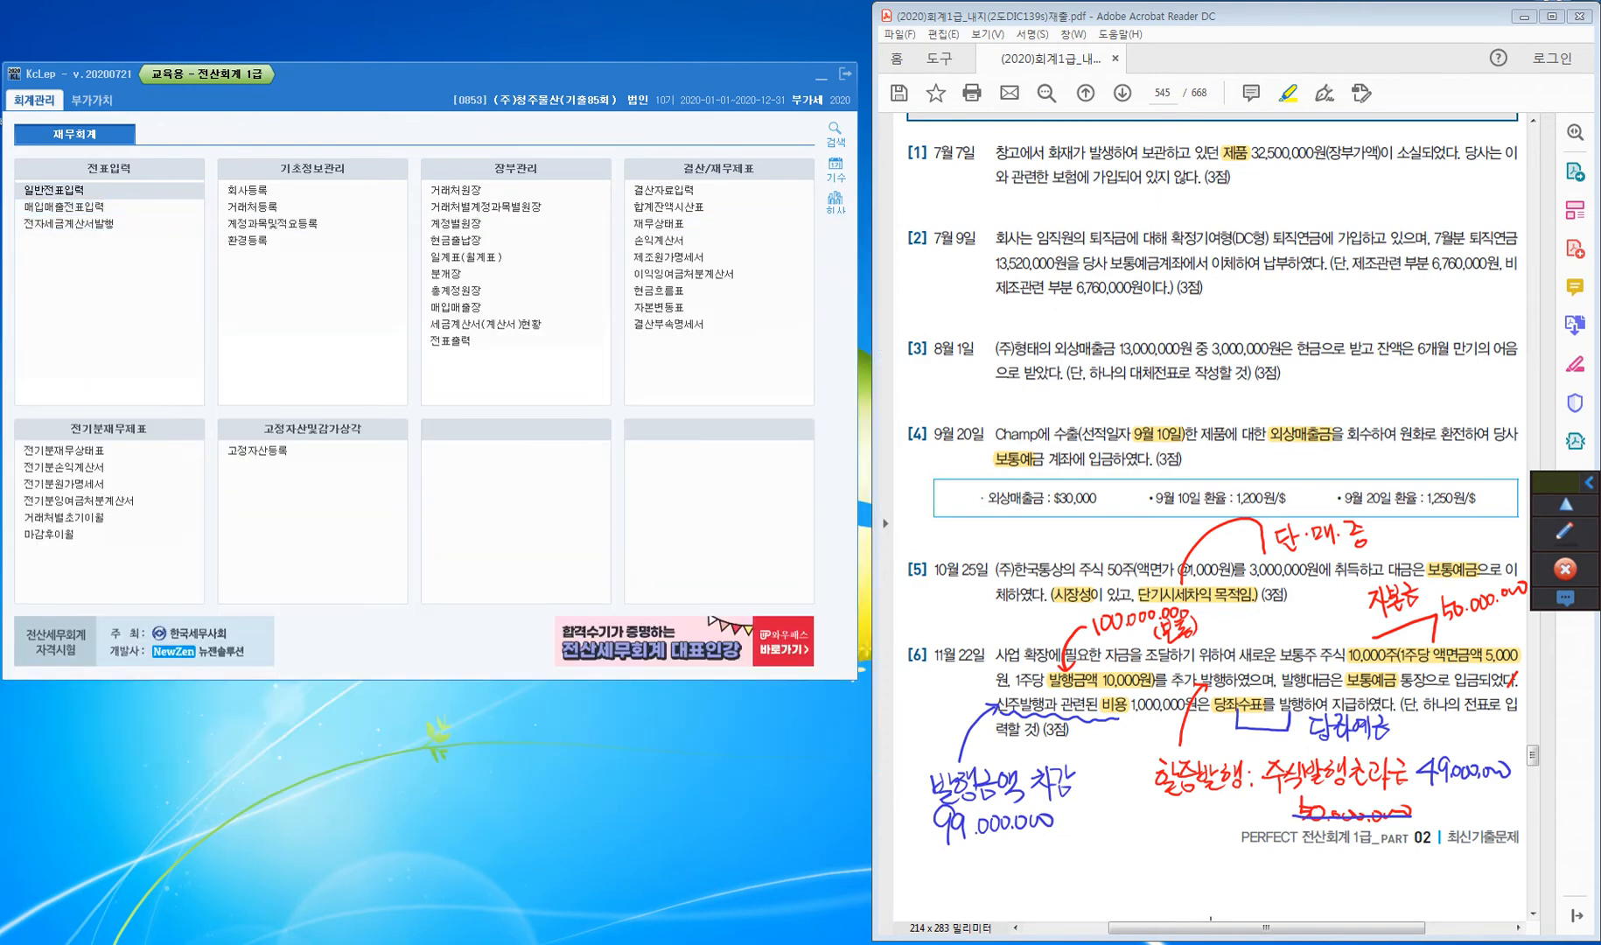
Erase all pen annotations from the PDF page and open 매입매출전표입력
left_click(1565, 533)
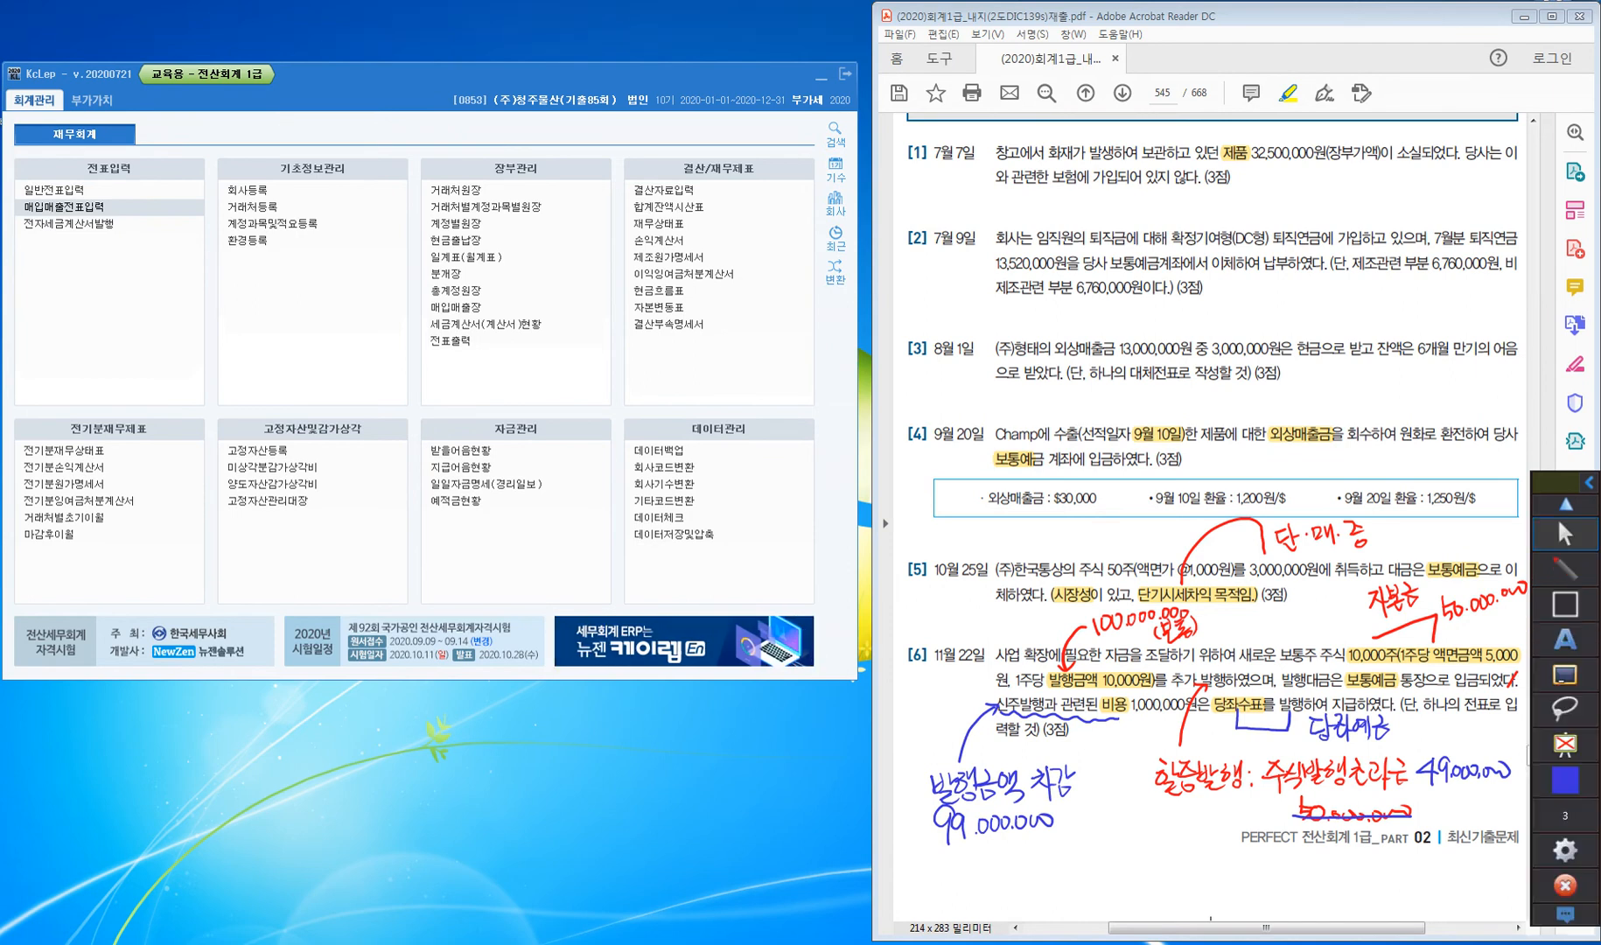
left_click(1565, 674)
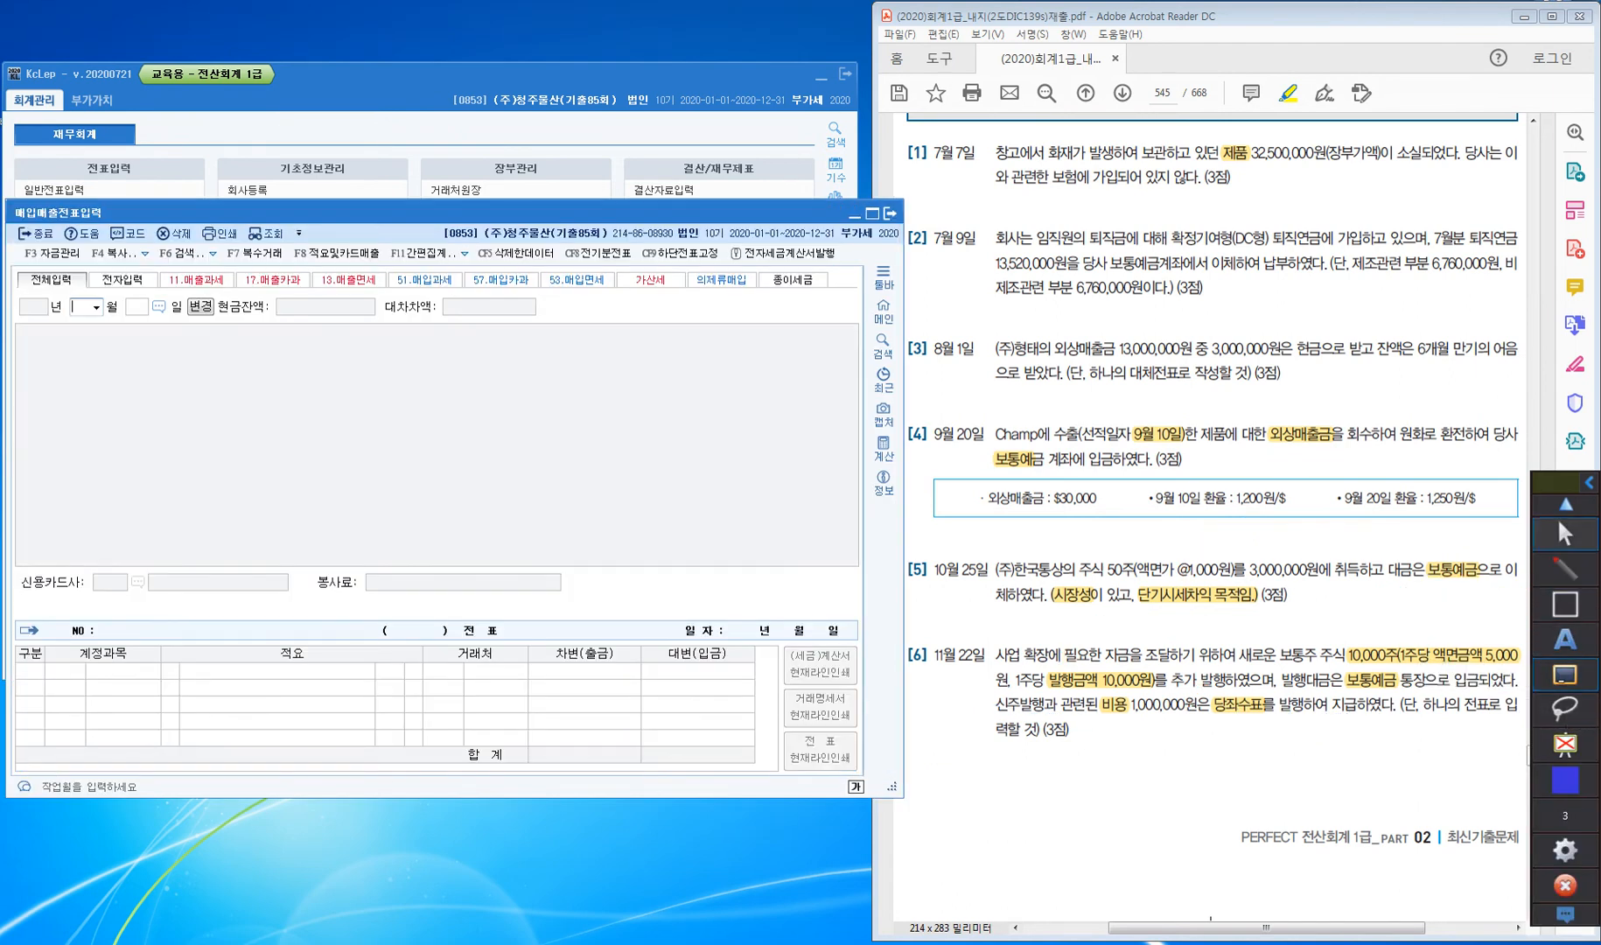
left_click(1565, 533)
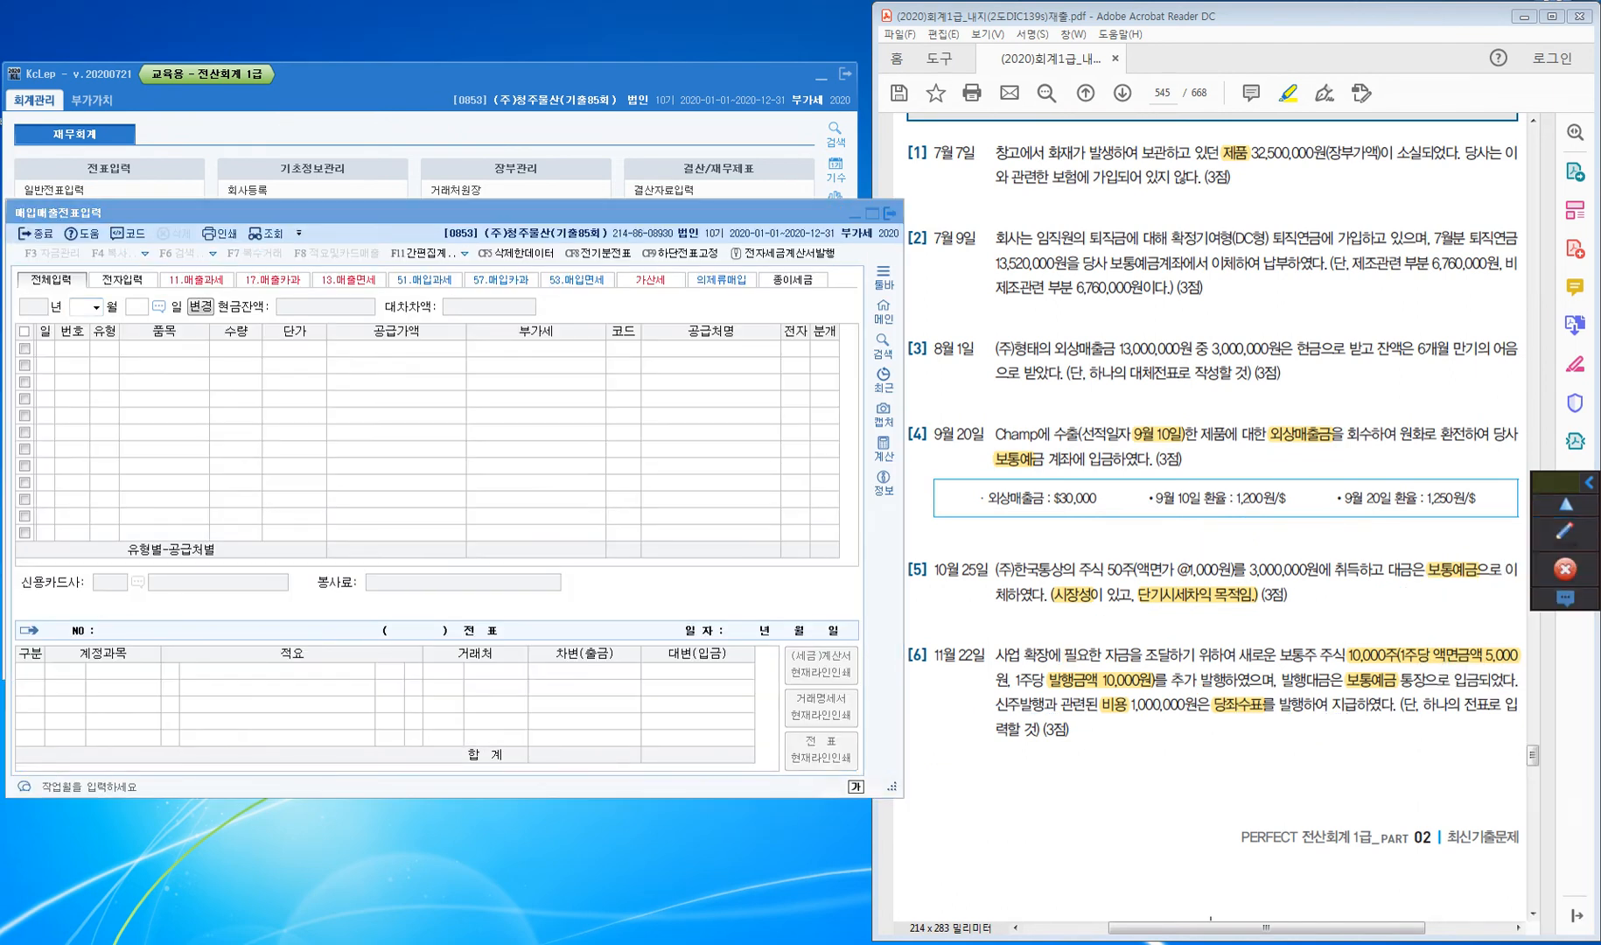
Set the 매입매출전표입력 date to July 20, 2020 for item [1] of the next problem in the PDF
scroll(1211, 525, "down", 10)
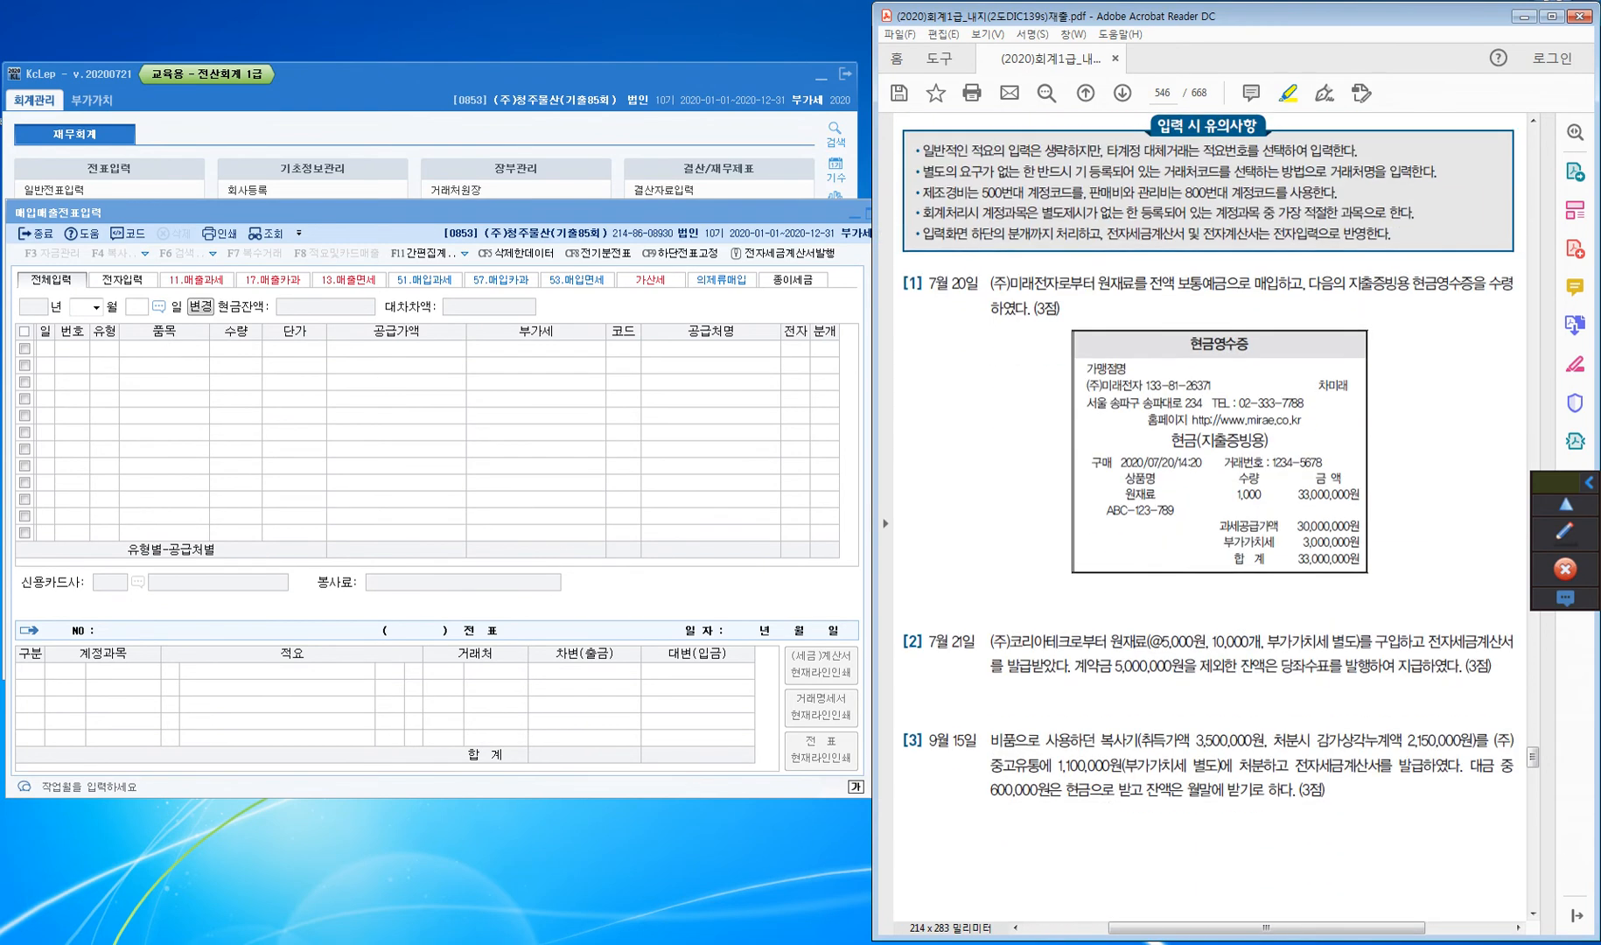
scroll(1212, 525, "down", 3)
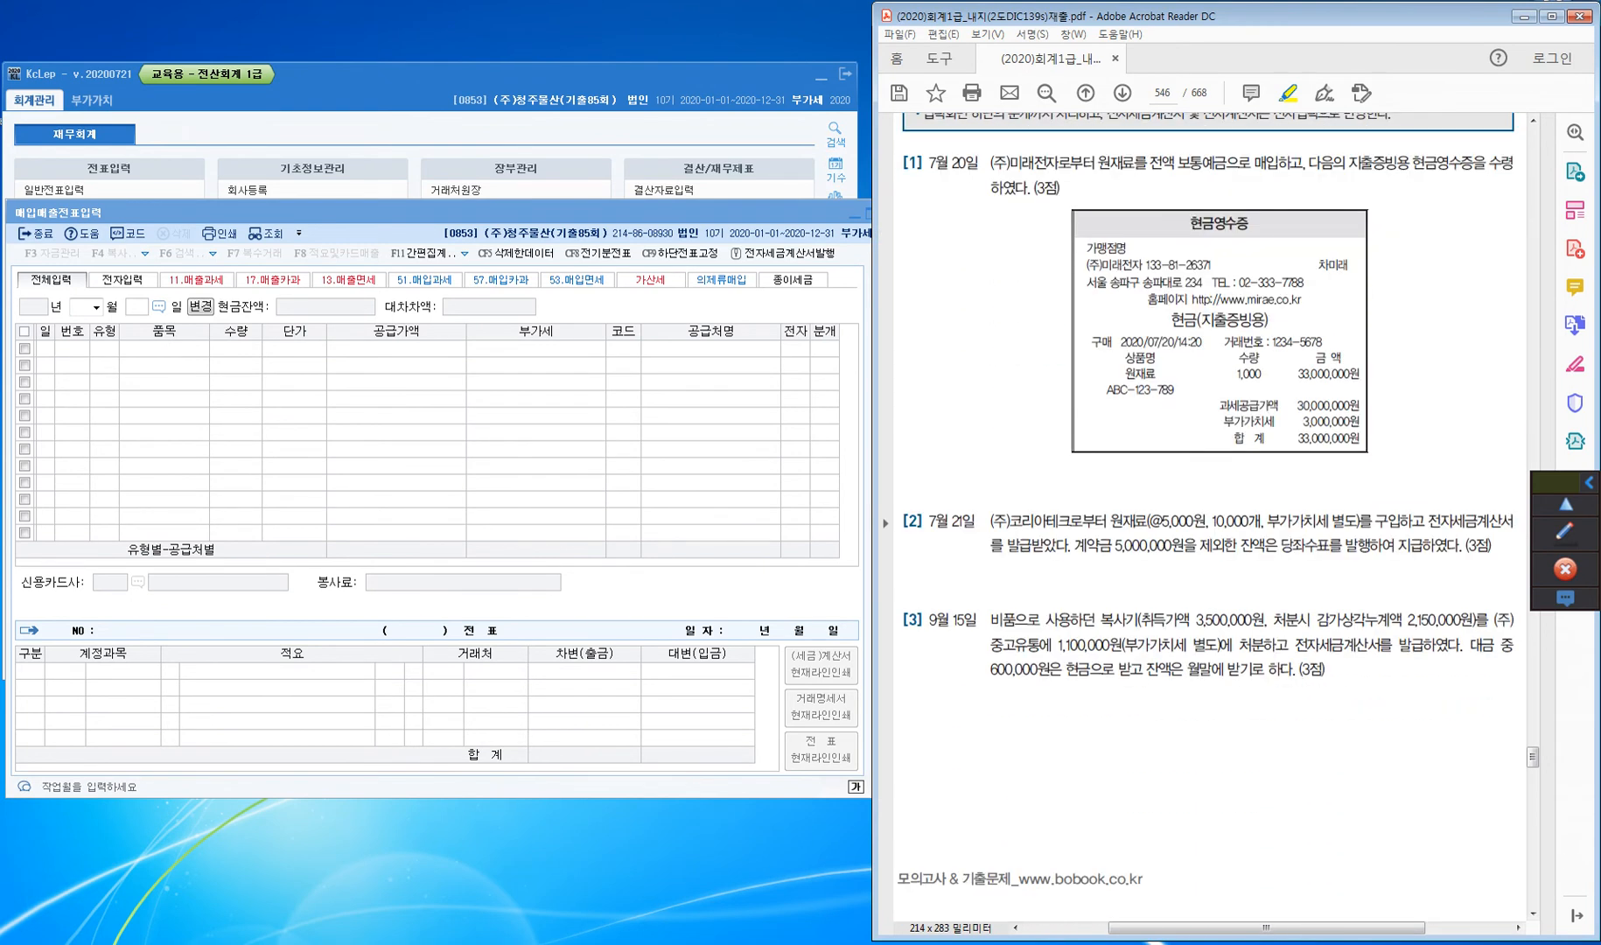
left_click(80, 307)
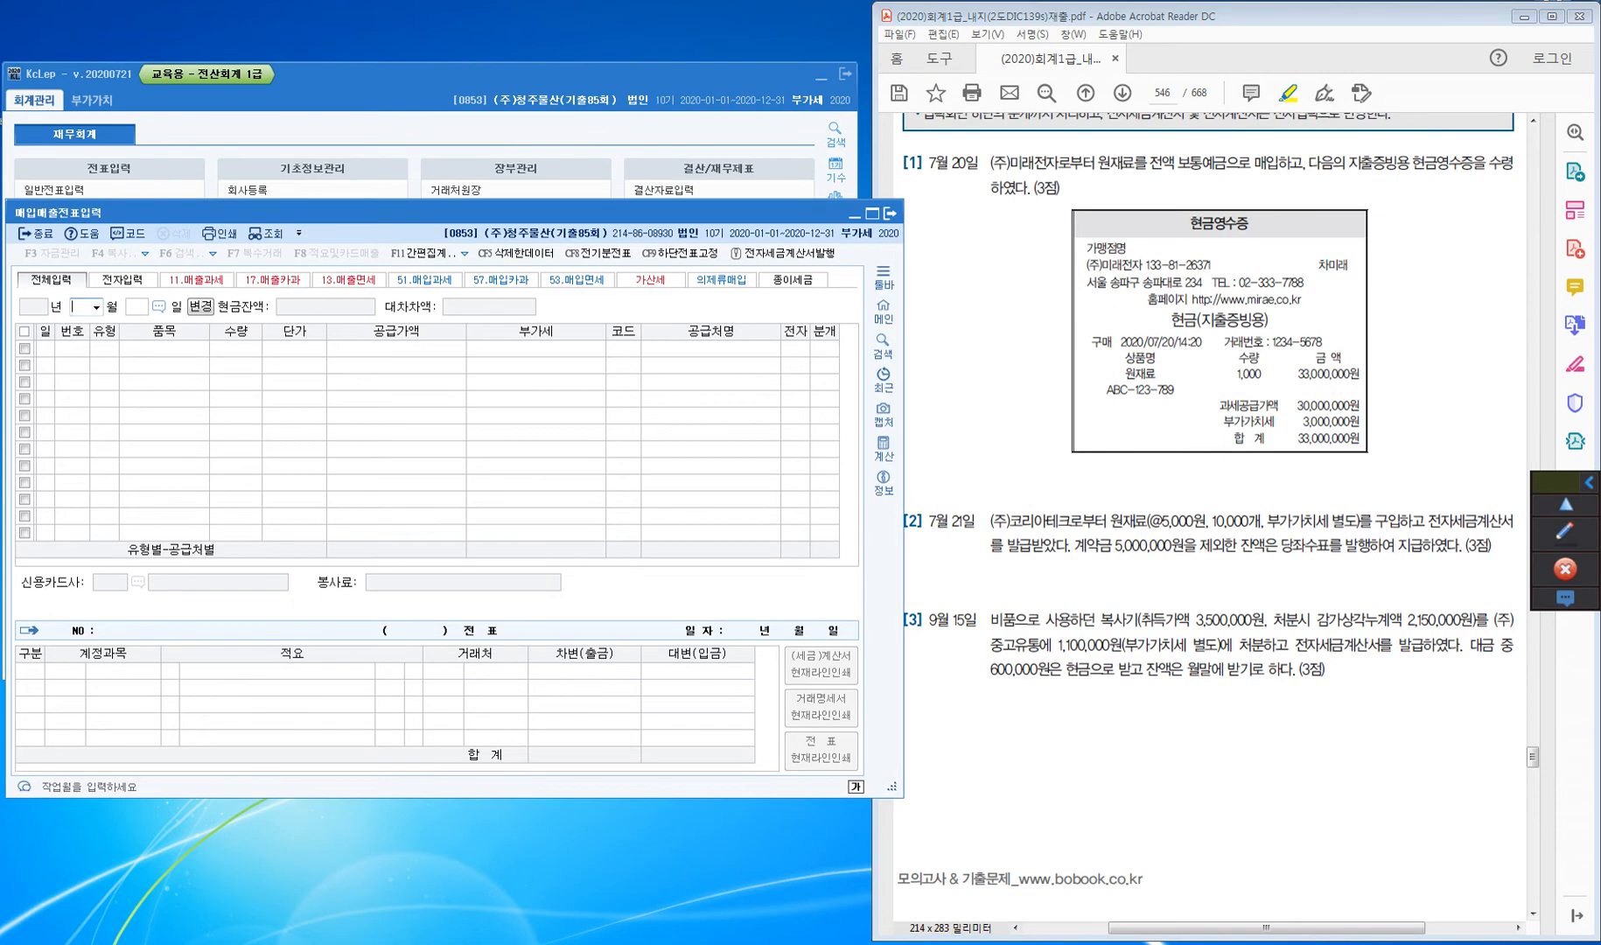
type("07")
key("Return")
type("20")
key("Return")
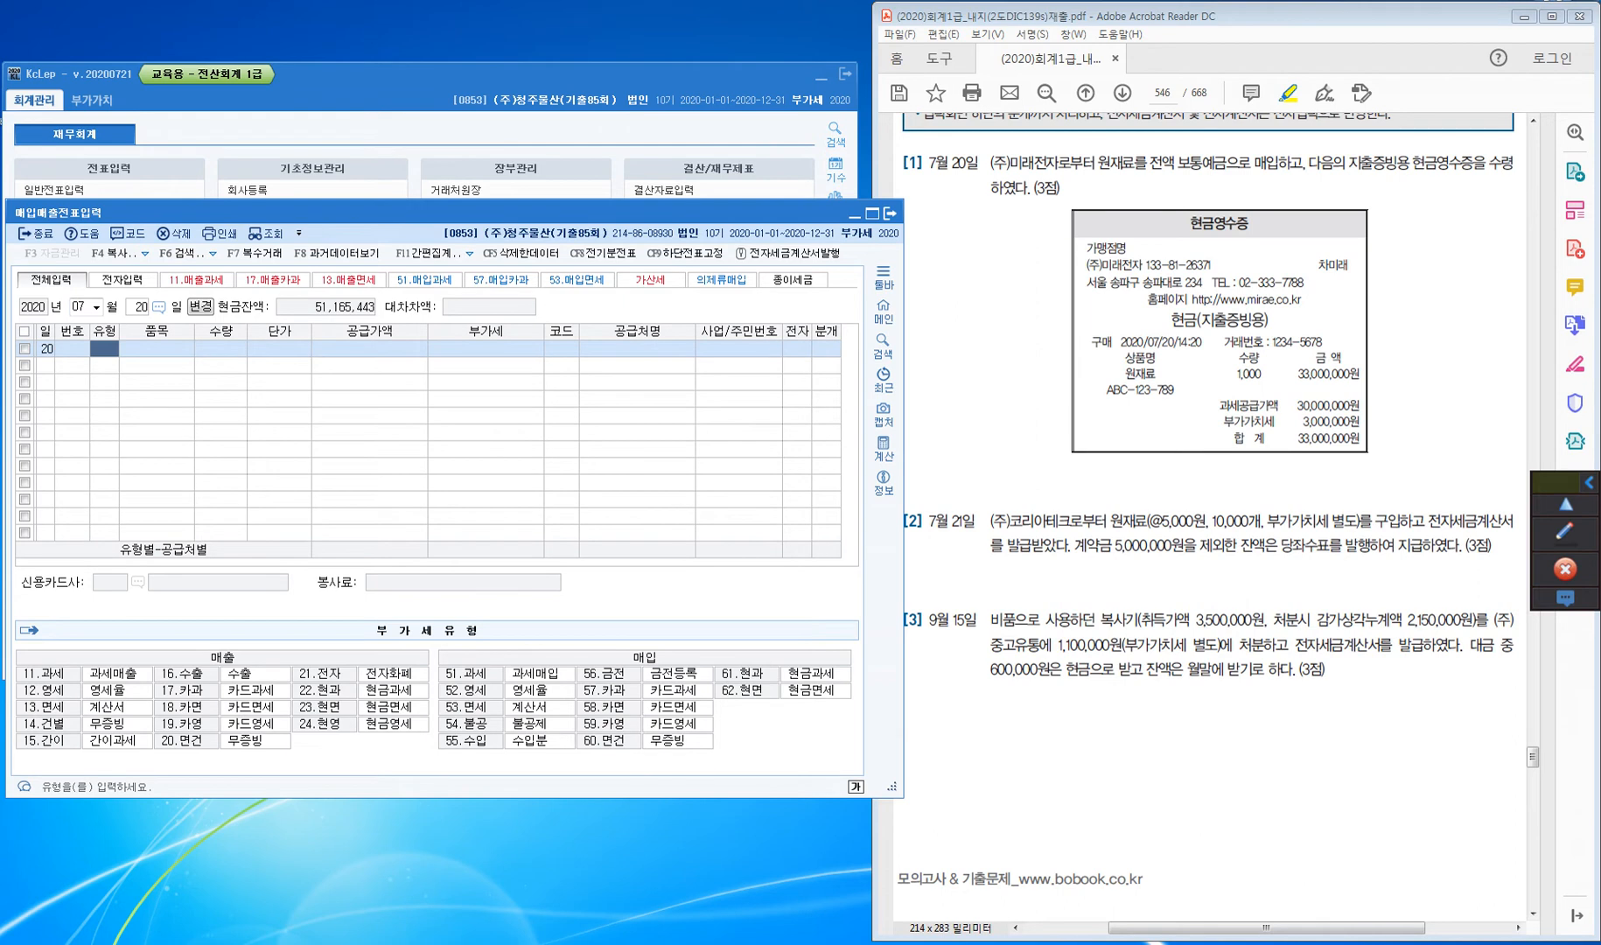
Highlight (주)미래전자, 원재료 and 보통예금 in item [1], and draw blue check marks above 원재료 and 보통예금
left_click_drag(992, 162, 1047, 164)
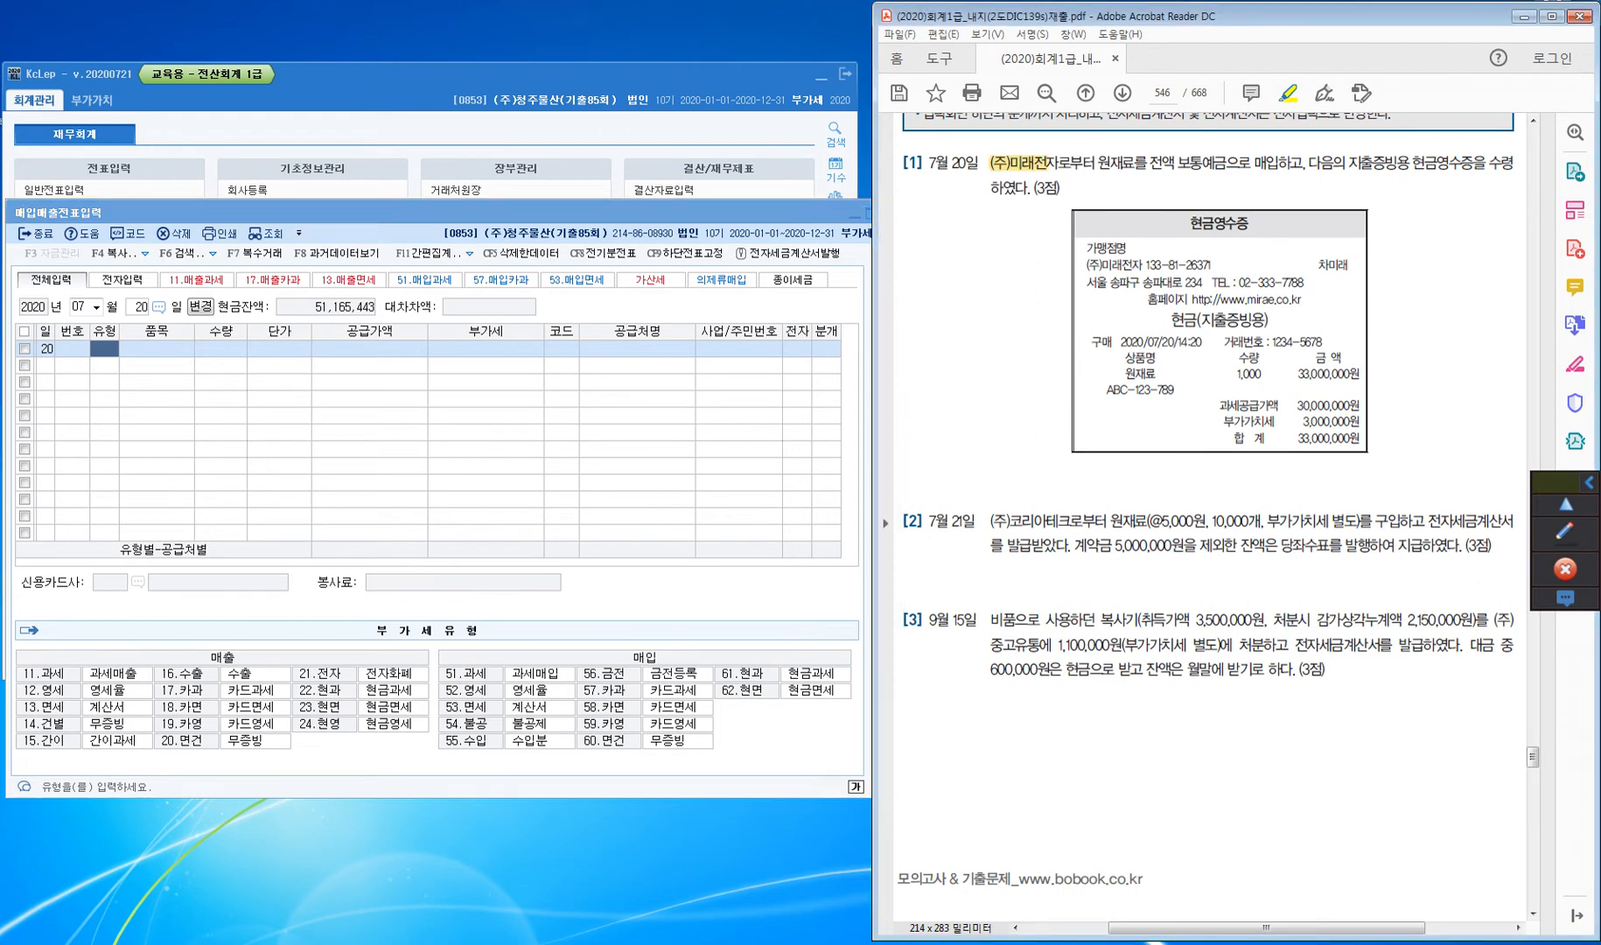
left_click_drag(1098, 164, 1227, 163)
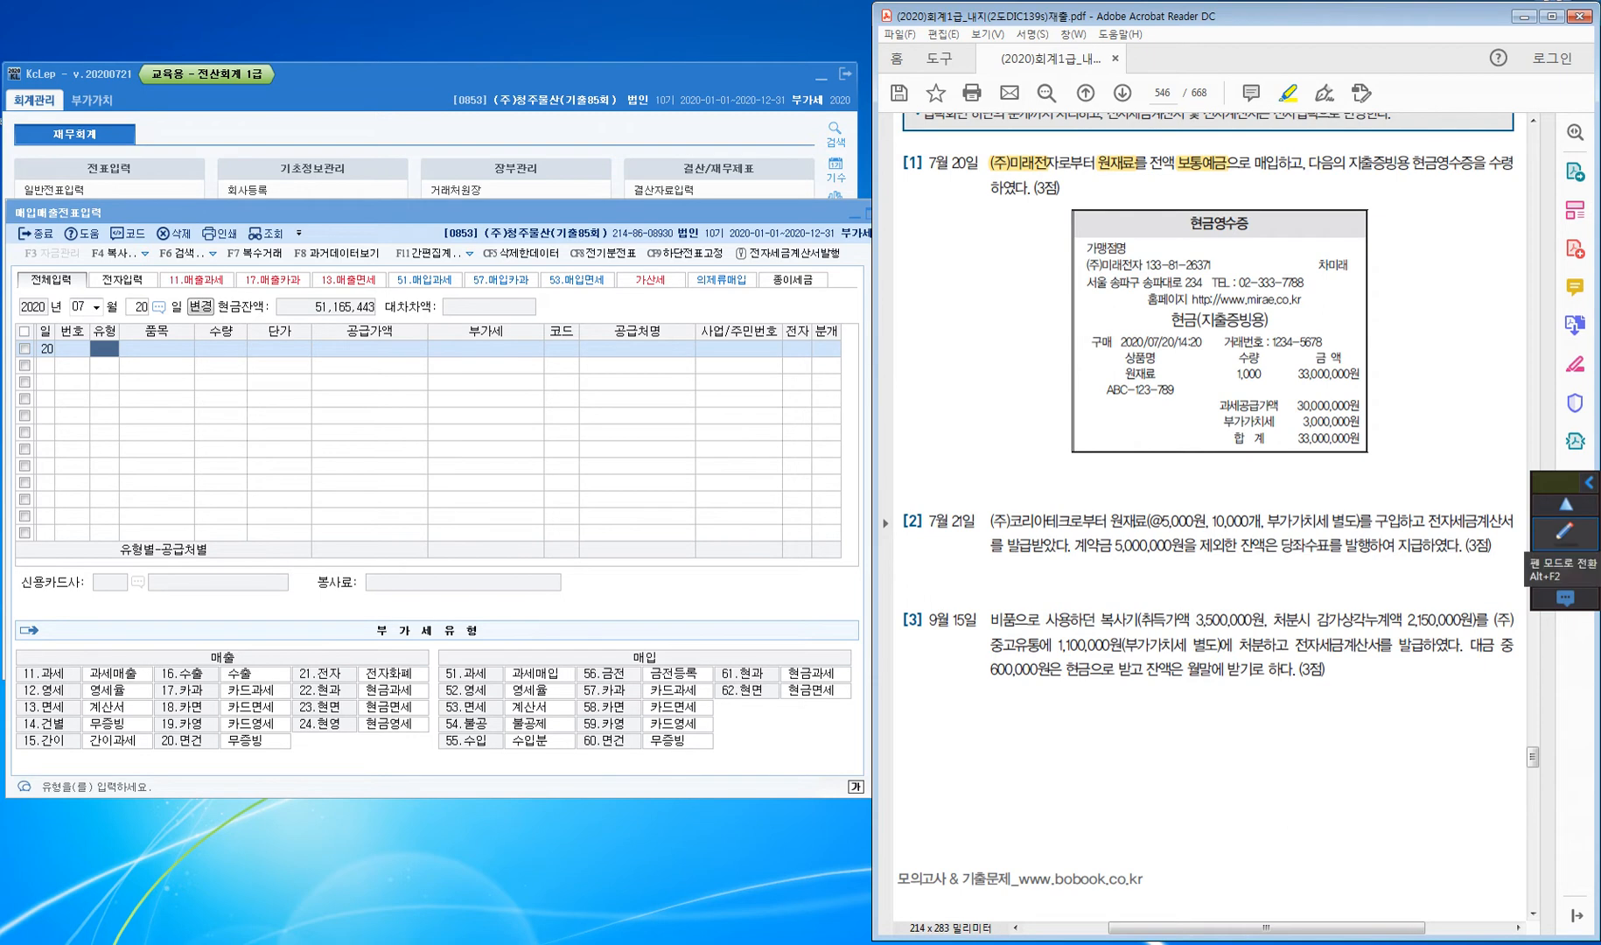
left_click(1564, 531)
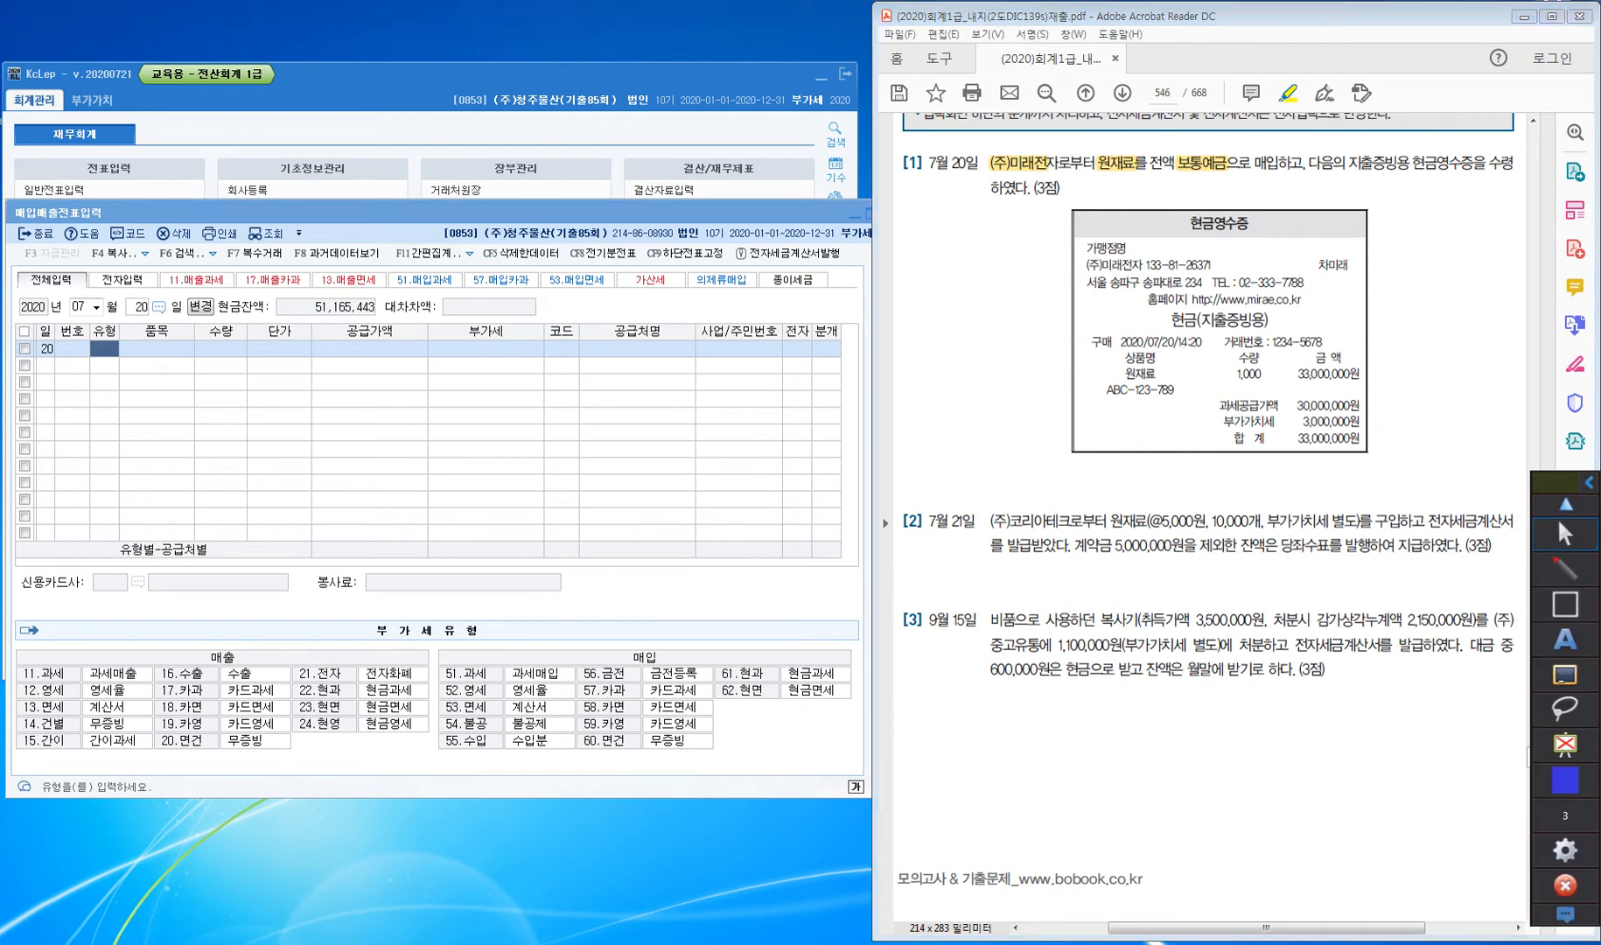
left_click_drag(1118, 138, 1218, 135)
Draw a blue bracket beside the receipt's 과세공급가액, 부가가치세 and 합계 amounts and write 과세 next to it
left_click_drag(1378, 405, 1384, 433)
left_click_drag(1371, 420, 1425, 408)
left_click_drag(1414, 409, 1418, 428)
left_click_drag(1408, 428, 1426, 432)
left_click_drag(1427, 418, 1434, 424)
left_click_drag(1437, 415, 1450, 414)
left_click_drag(1449, 401, 1450, 420)
left_click_drag(1453, 408, 1454, 435)
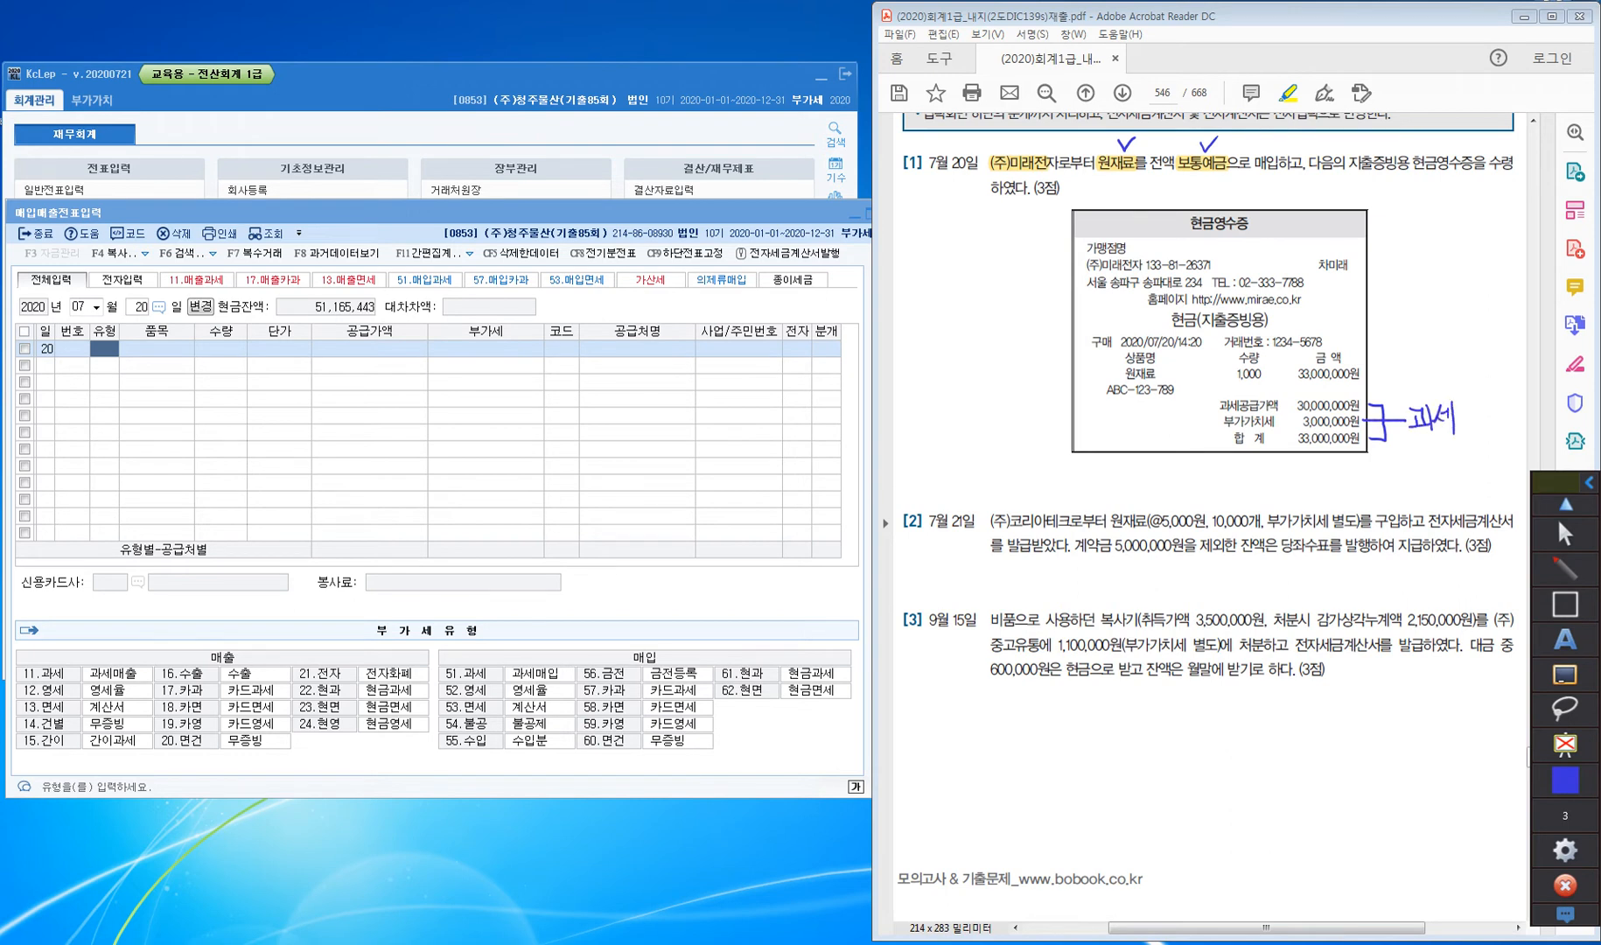
Put a blue check mark on the 현금영수증 title and write 61.현과 beside the receipt
left_click_drag(1214, 198, 1239, 188)
key("ctrl")
key("ctrl")
mouse_move(1439, 218)
left_mouse_down()
mouse_move(1420, 230)
mouse_move(1439, 239)
left_mouse_up()
mouse_move(1444, 220)
left_mouse_down()
mouse_move(1446, 246)
mouse_move(1489, 231)
mouse_move(1483, 242)
left_mouse_up()
left_click(1458, 244)
left_click_drag(1488, 216, 1505, 249)
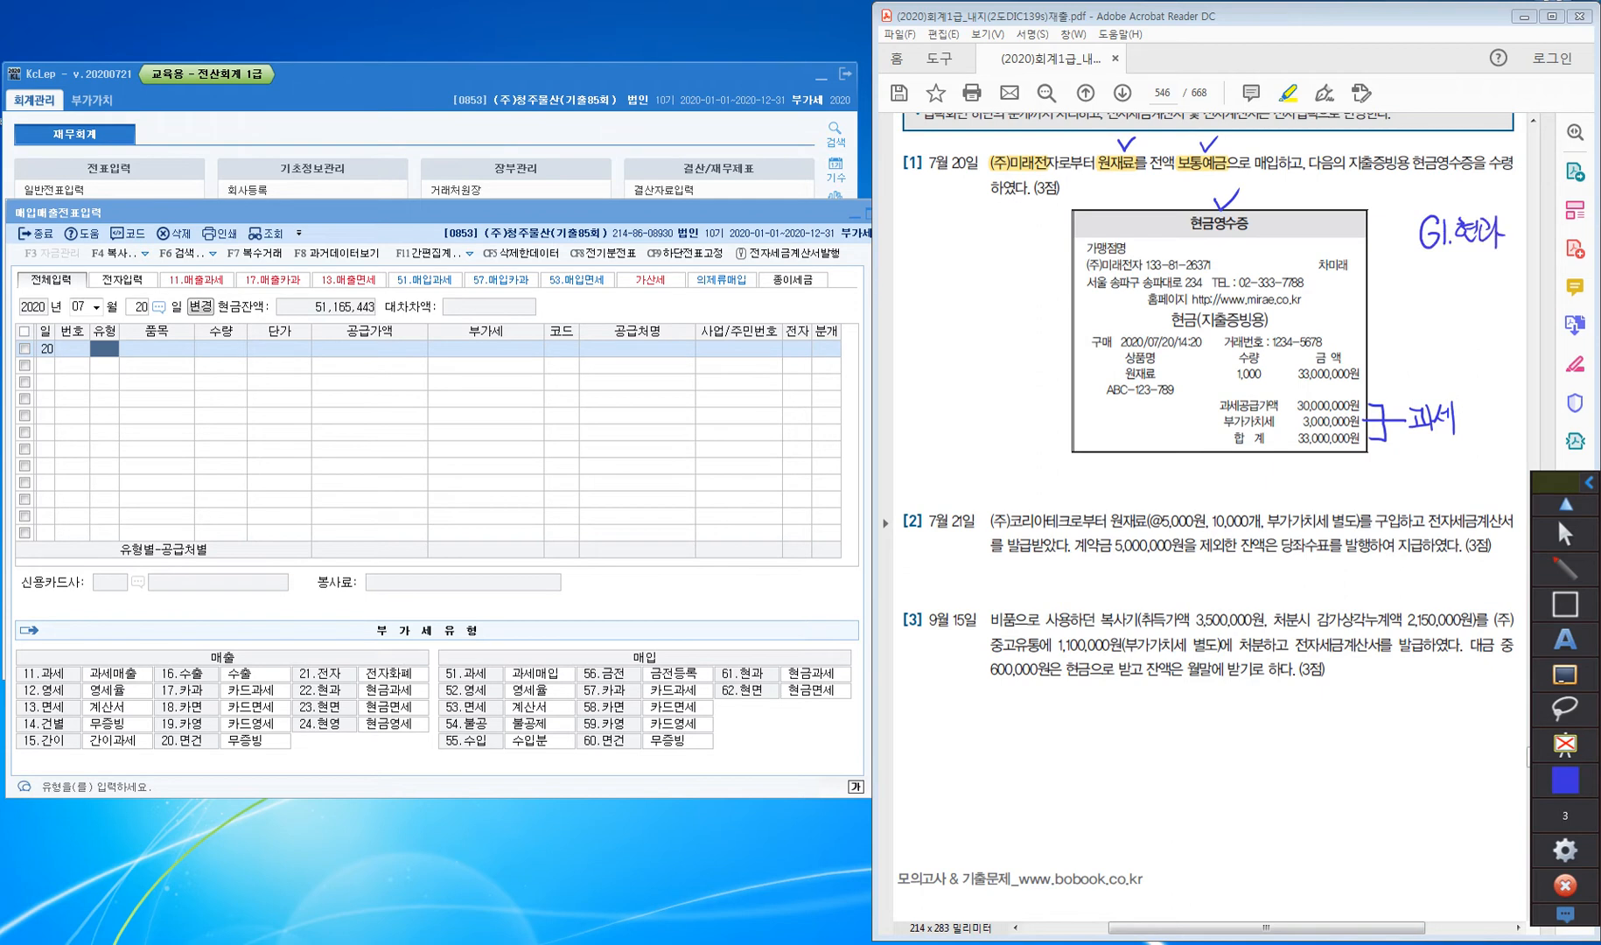
Draw a blue arrow up to 보통예금 in item [1], write 혼합 beside it, and leave pen mode
left_click_drag(1219, 170, 1242, 184)
mouse_move(1253, 177)
left_mouse_down()
mouse_move(1276, 201)
mouse_move(1295, 182)
mouse_move(1291, 198)
left_mouse_up()
left_click_drag(1284, 190, 1292, 201)
left_click(1564, 506)
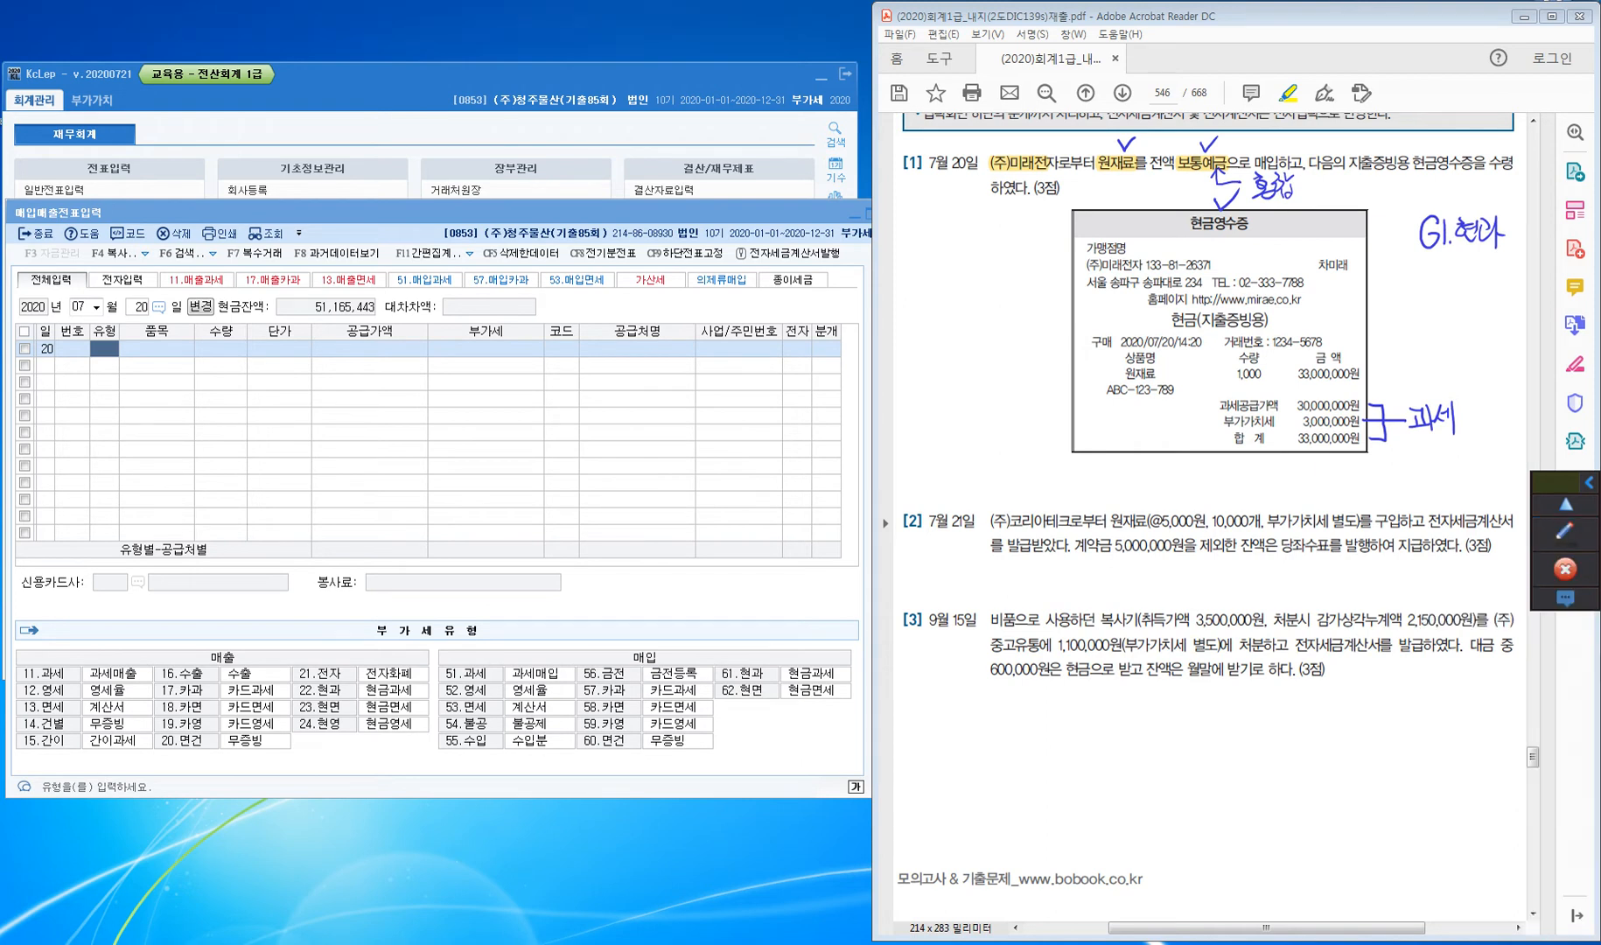
Enter a July 20 purchase line with type 62 (현면), 품목 원재료 and 공급가액 33,000,000
left_click(104, 348)
type("62")
key("Return")
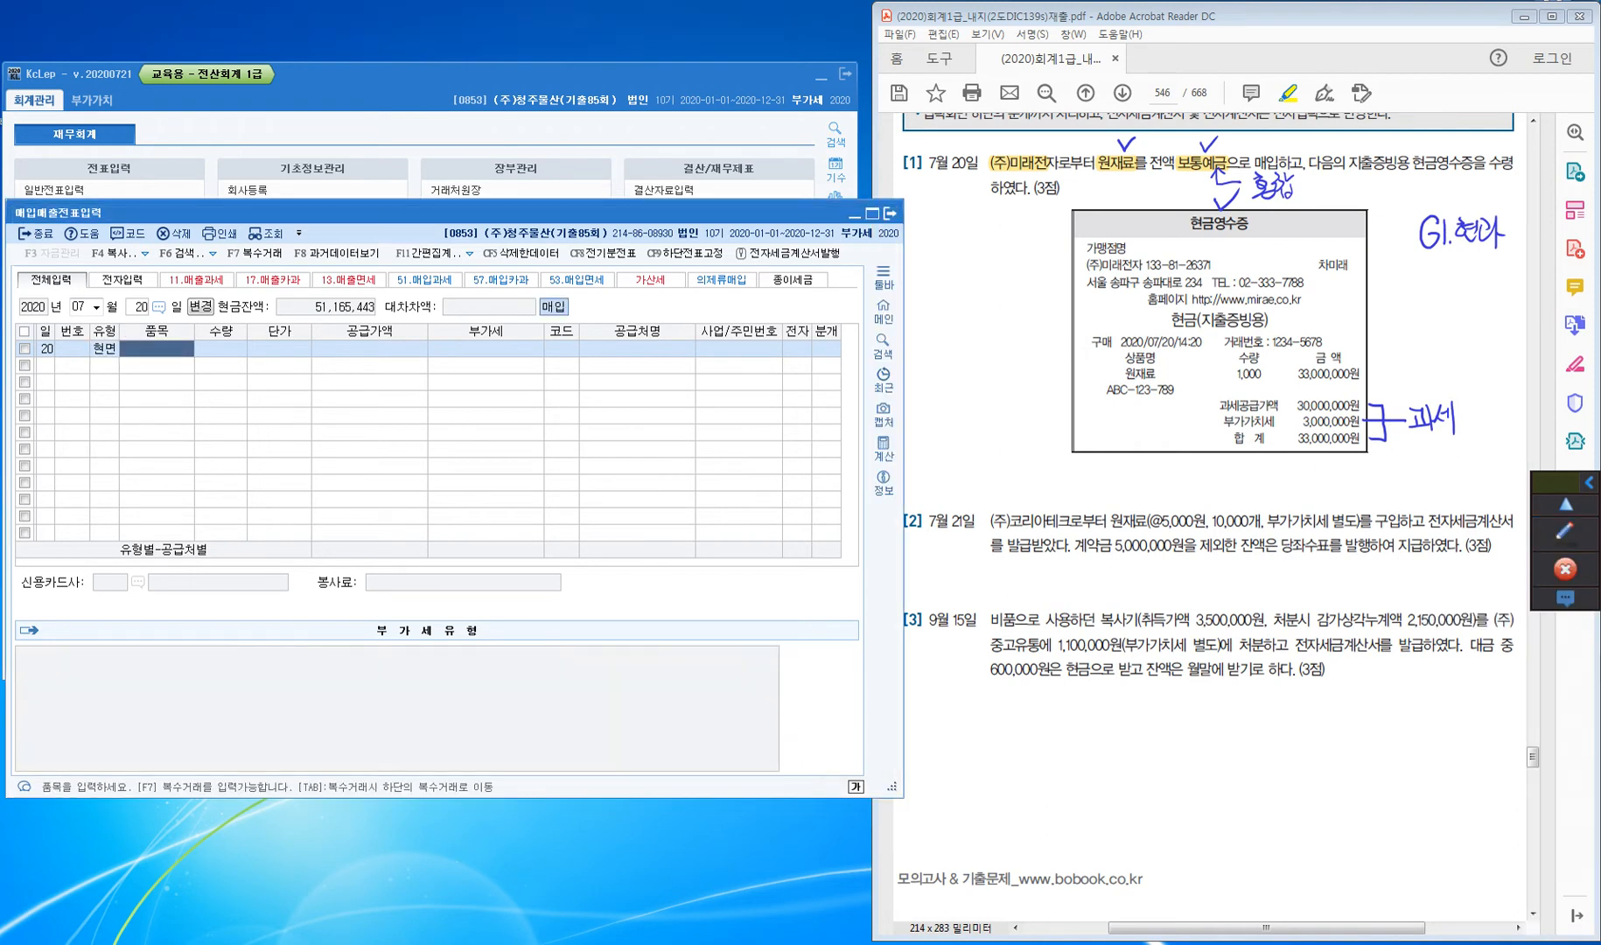
type("원재료")
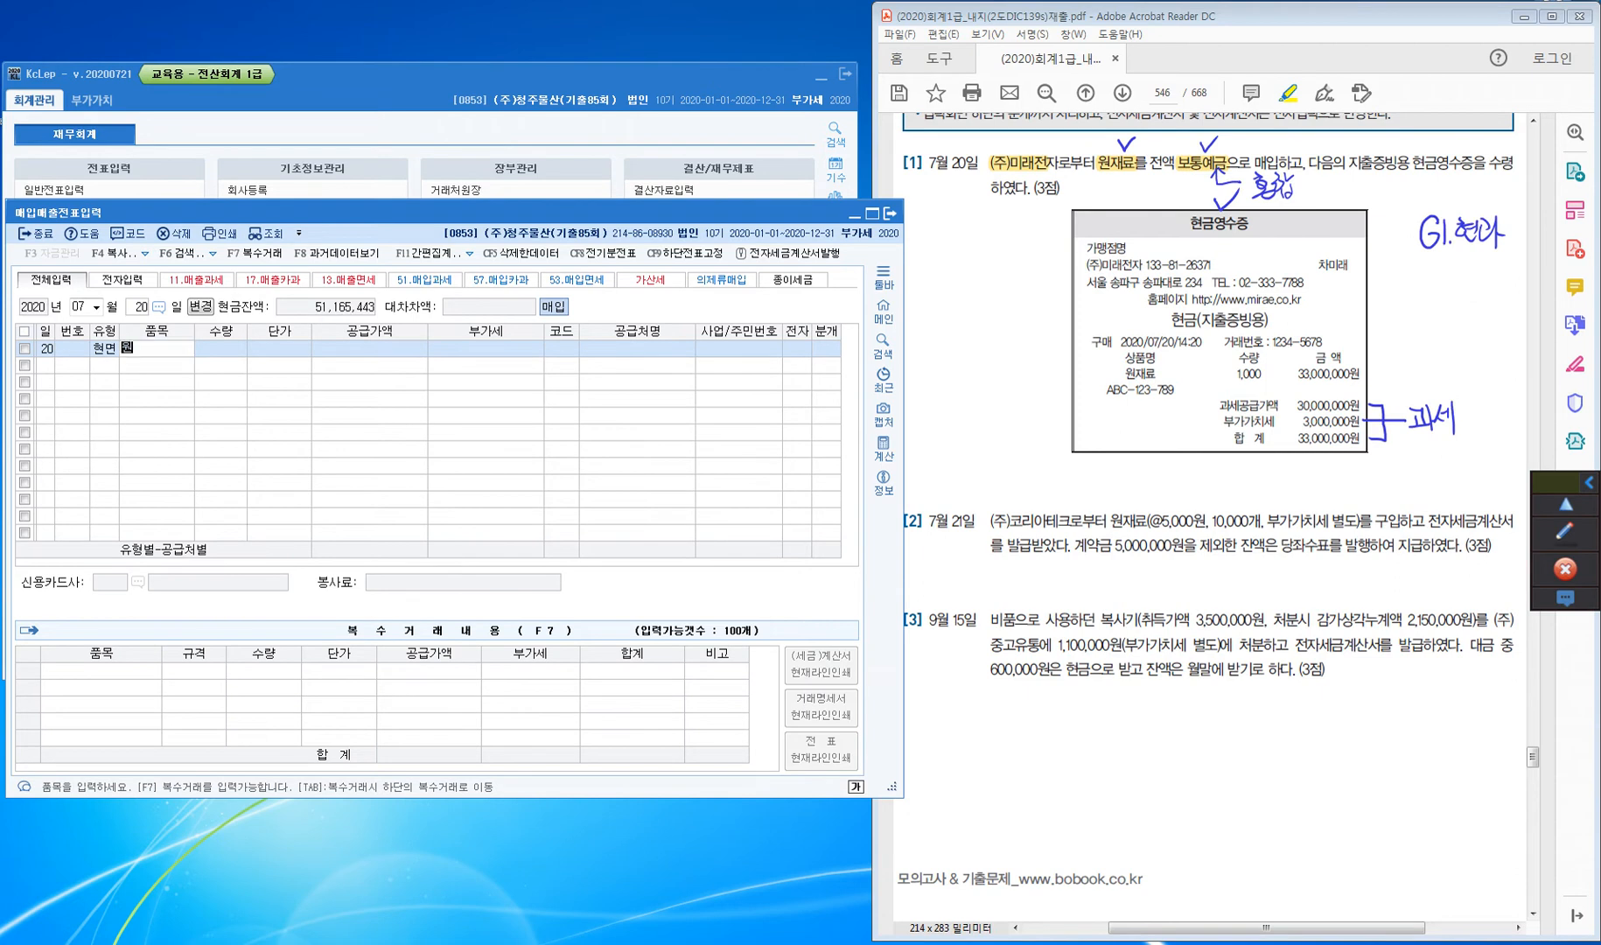
key("Return")
key("Return")
key("Return")
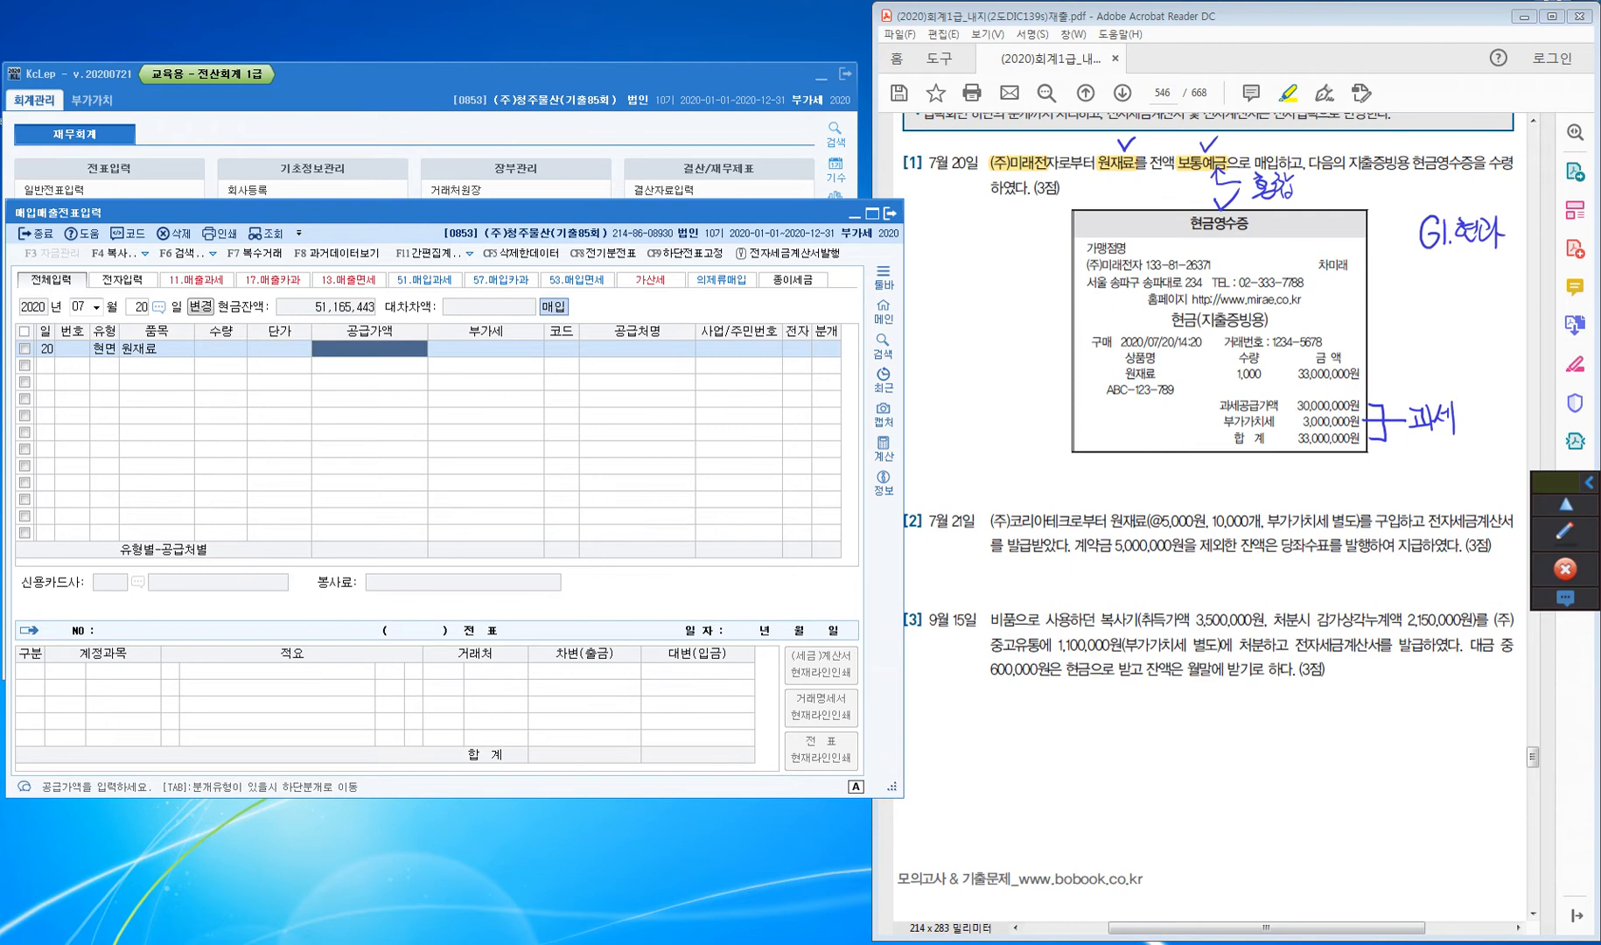
type("33000000")
key("Return")
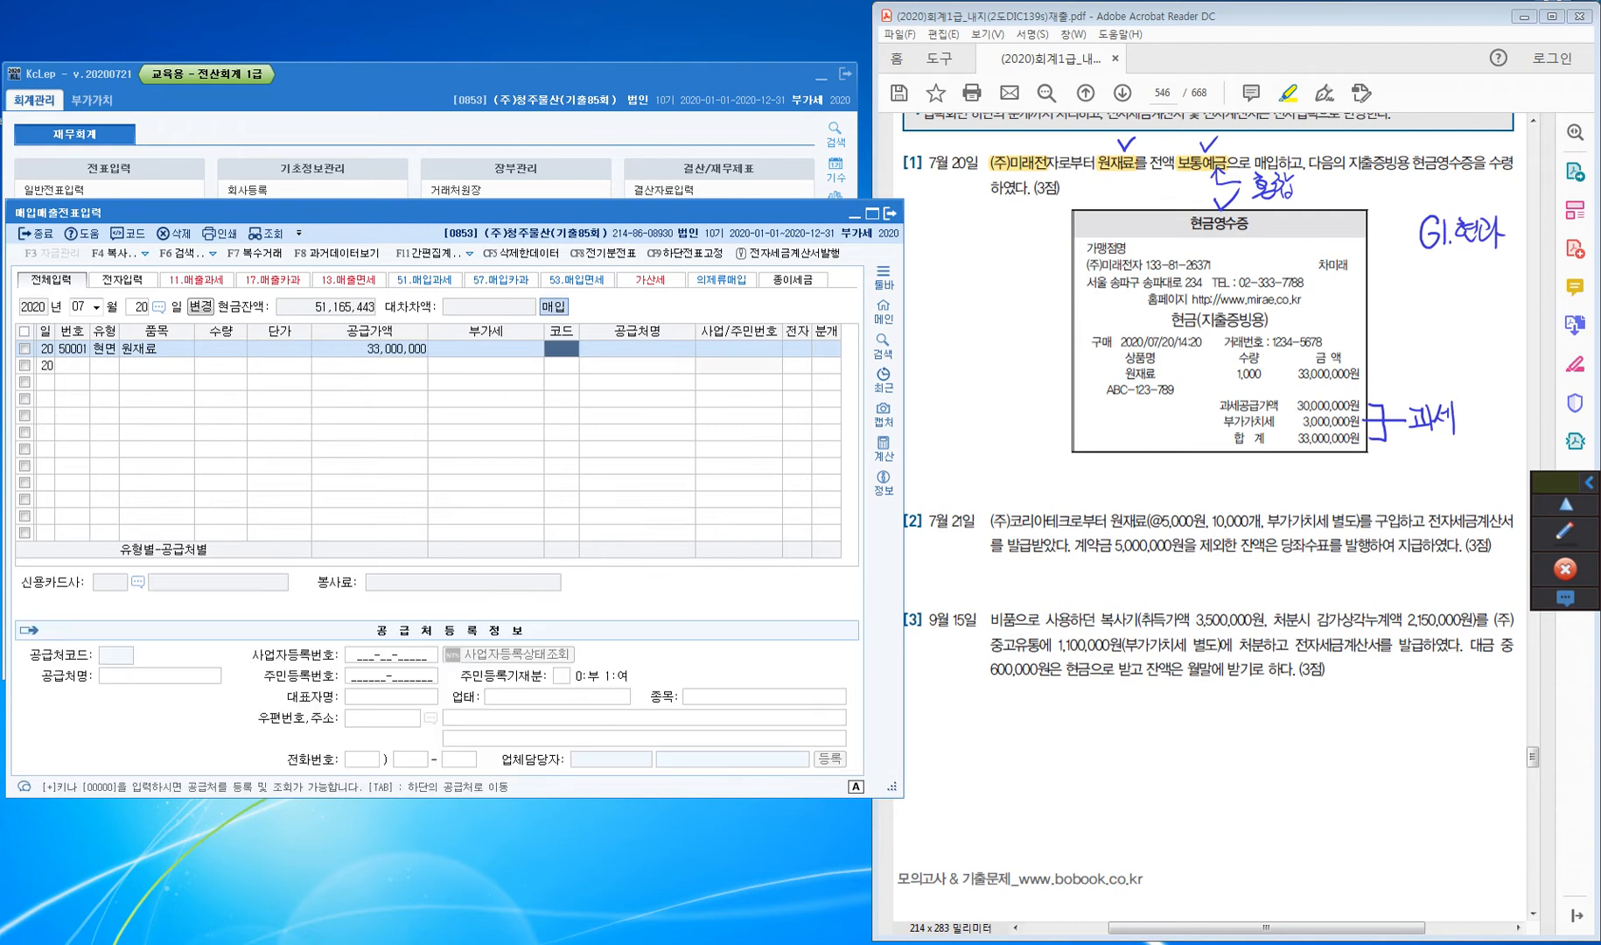
Change the July 20 purchase line's type to 61 (현과)
key("Left")
key("Left")
key("Left")
key("Left")
key("Left")
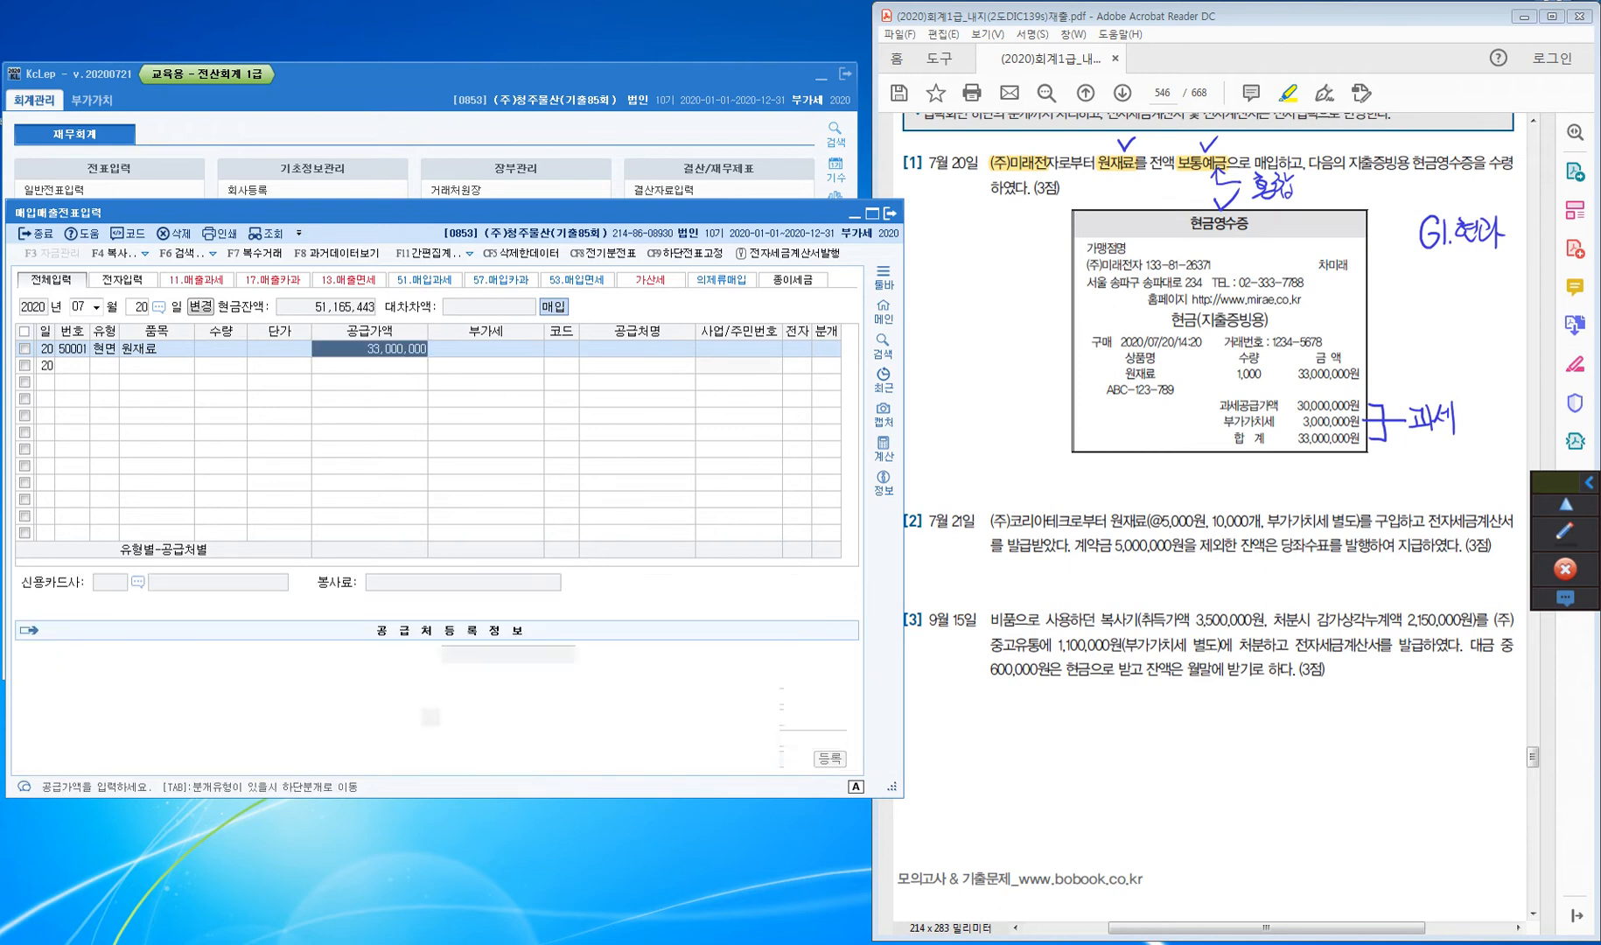
type("61")
key("Return")
Set the July 20 line's 공급가액 to 30,000,000 and its 부가세 to 3,000,000
key("Return")
key("Return")
key("Return")
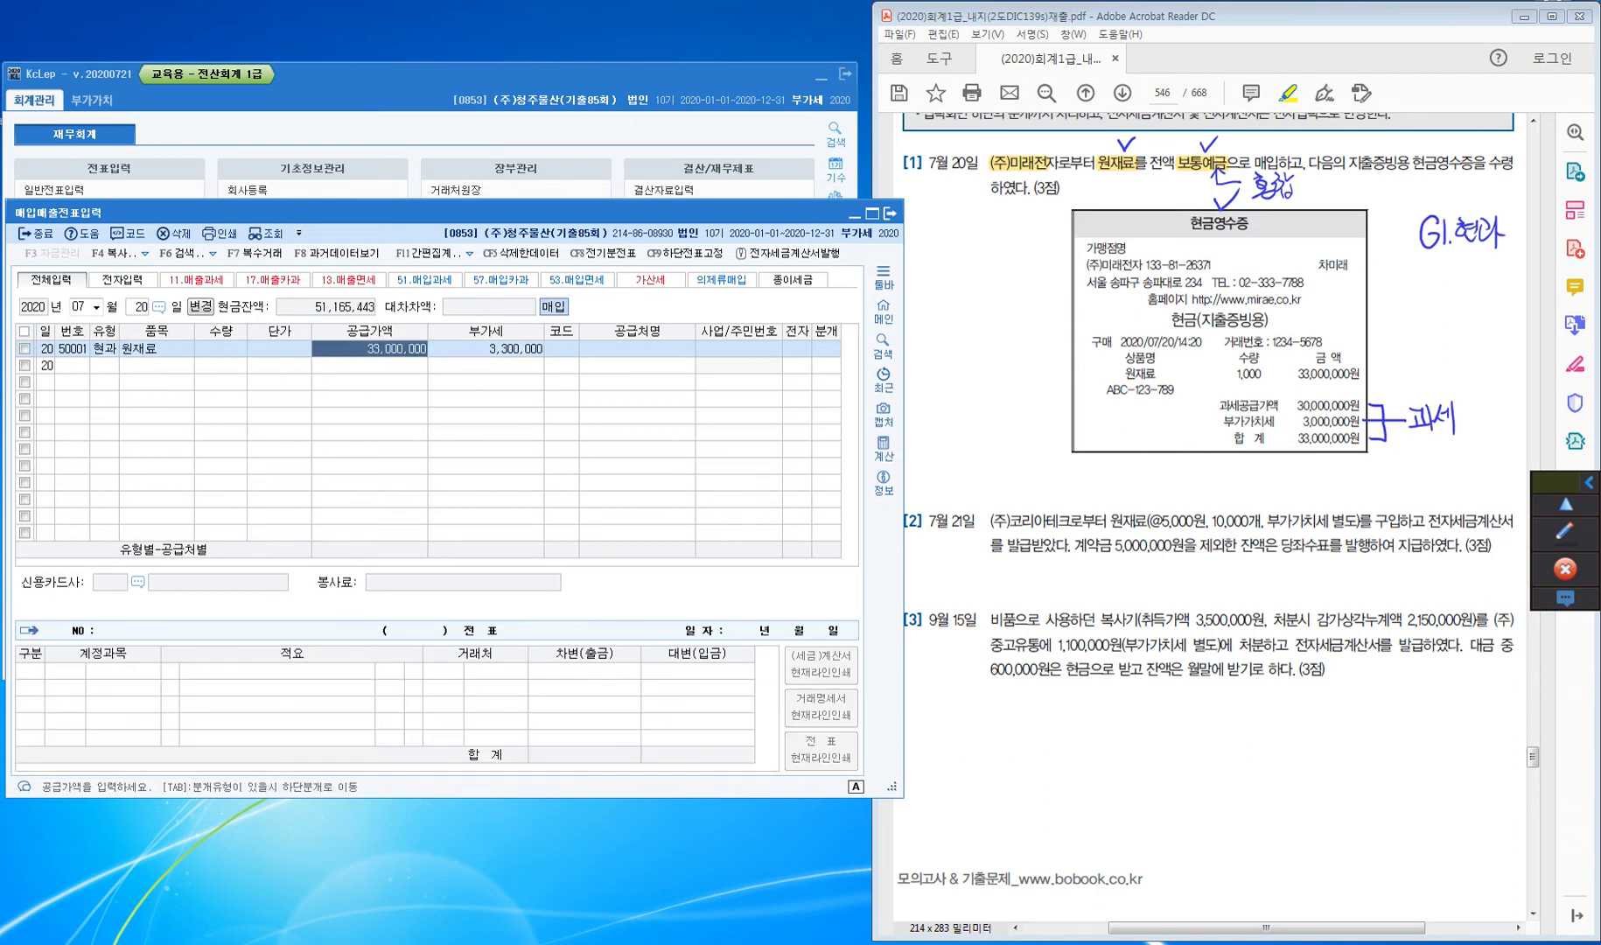
type("30000000")
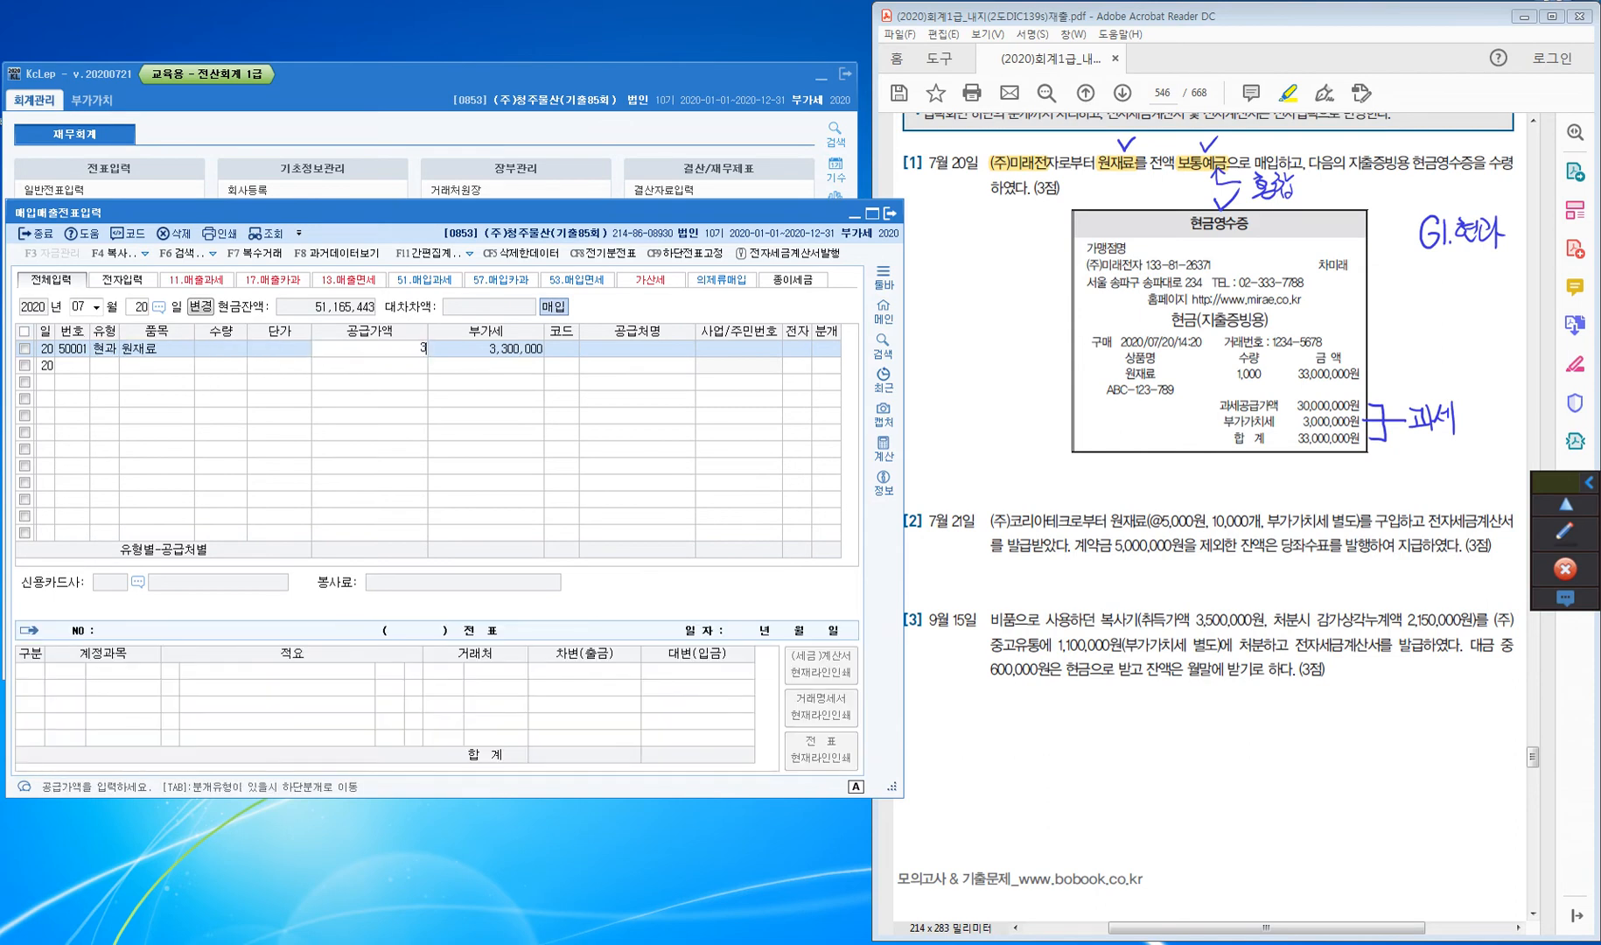
key("Return")
type("3")
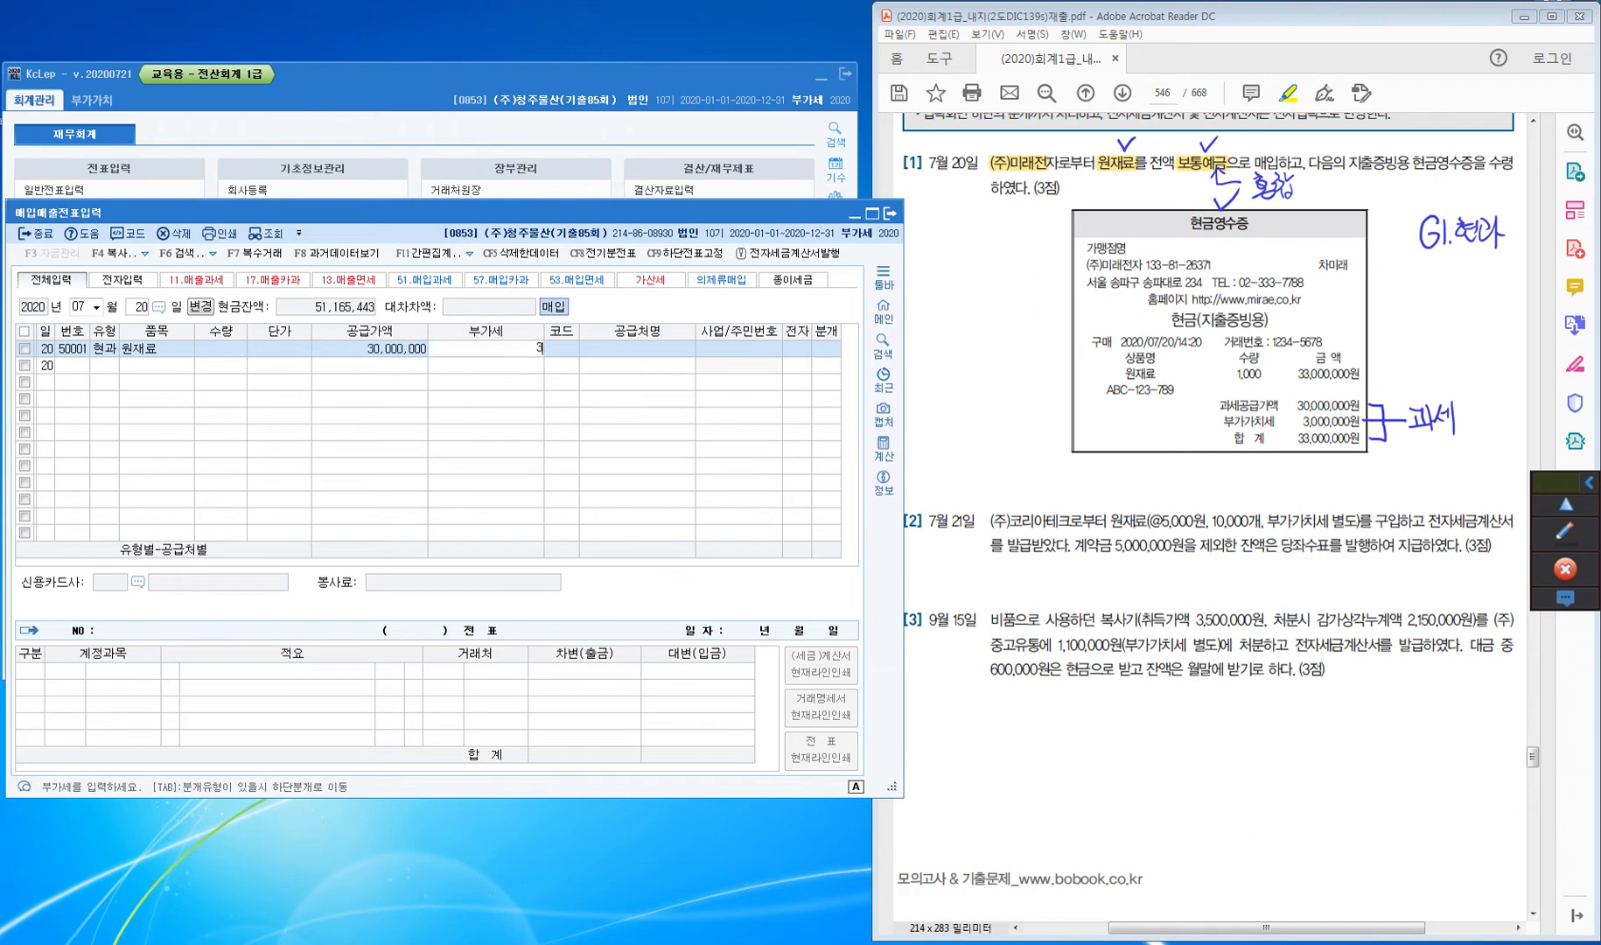
type(",000,000")
key("Return")
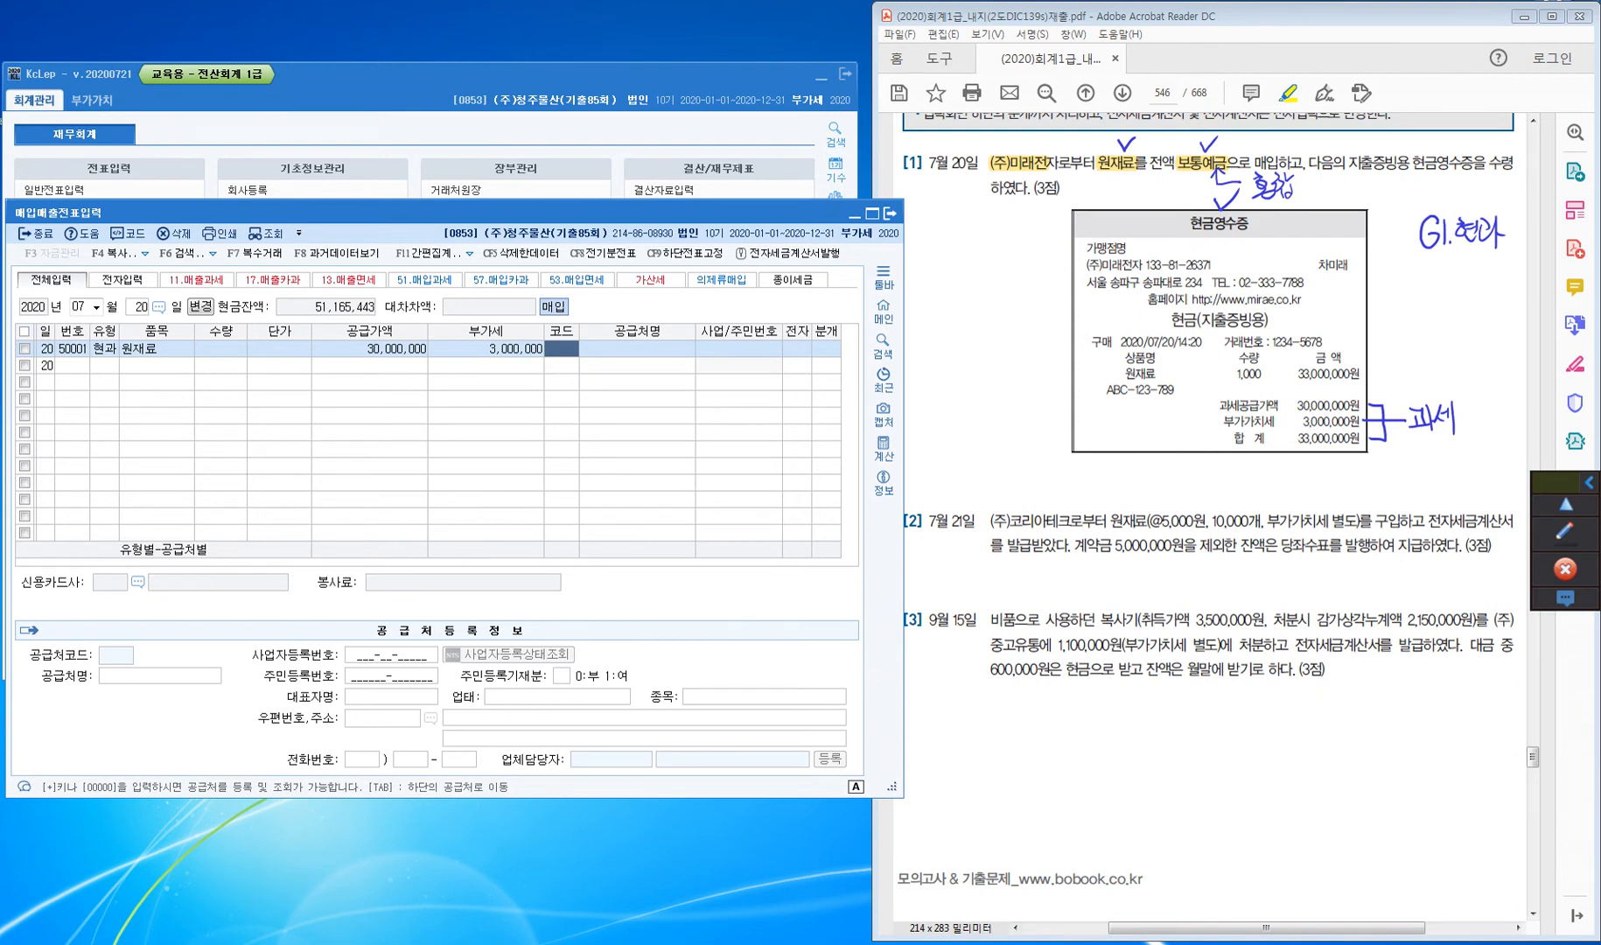
Look up 미래 to assign (주)미래전자 as the July 20 supplier and set 분개 to 3 (혼합)
key("ctrl")
key("ctrl")
key("ctrl")
type("미래")
key("Return")
key("Return")
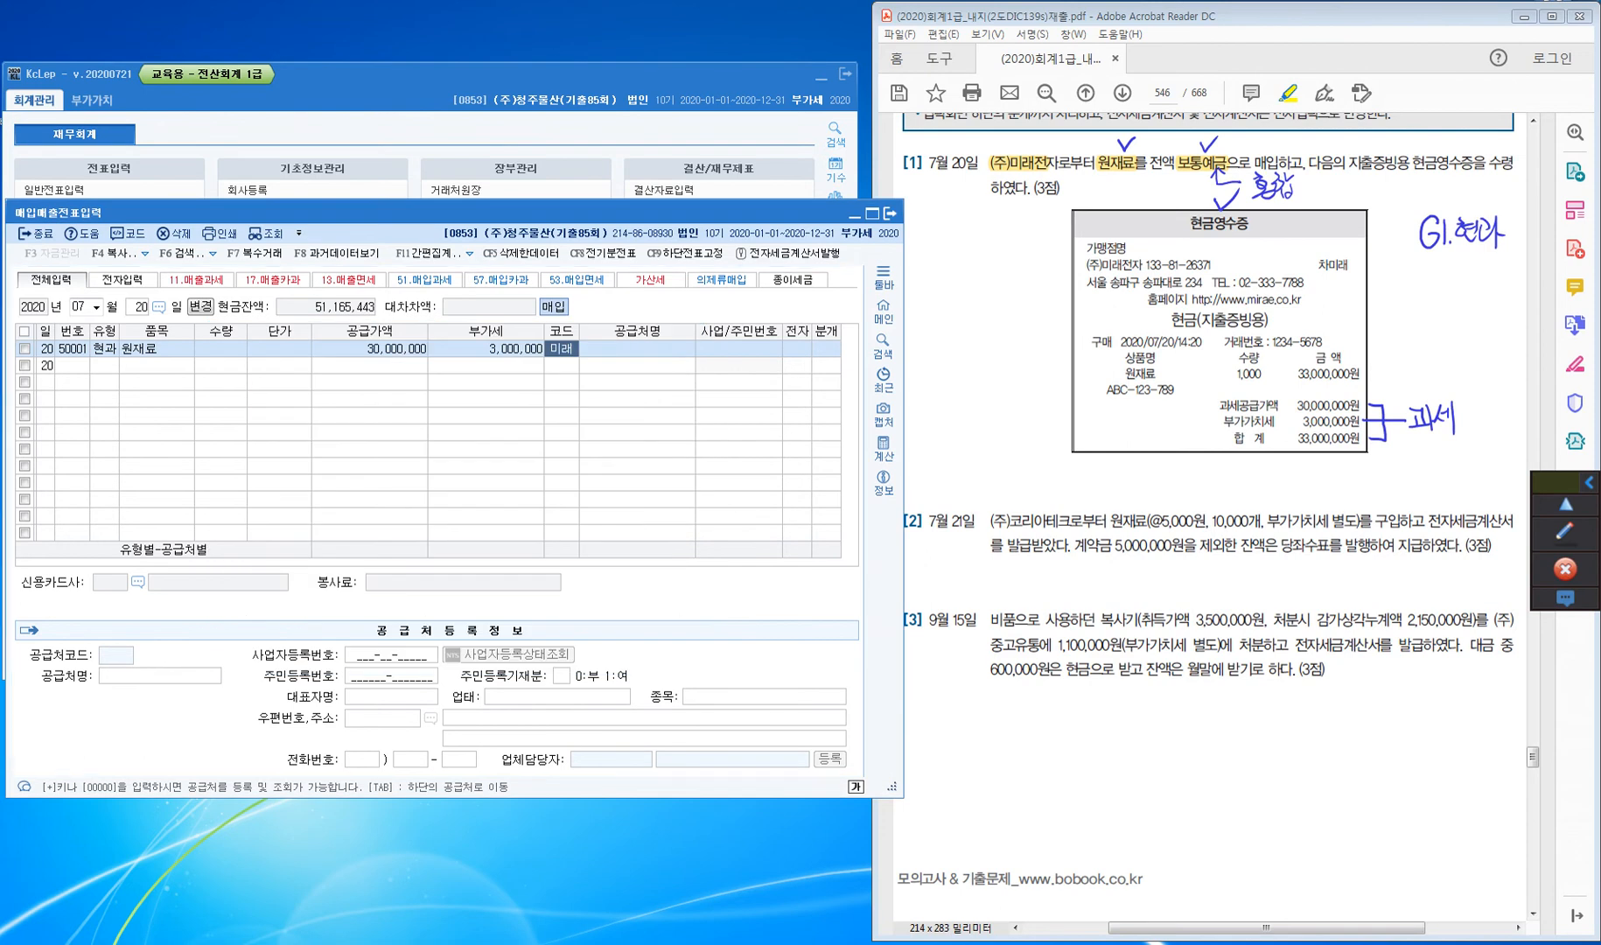
key("Return")
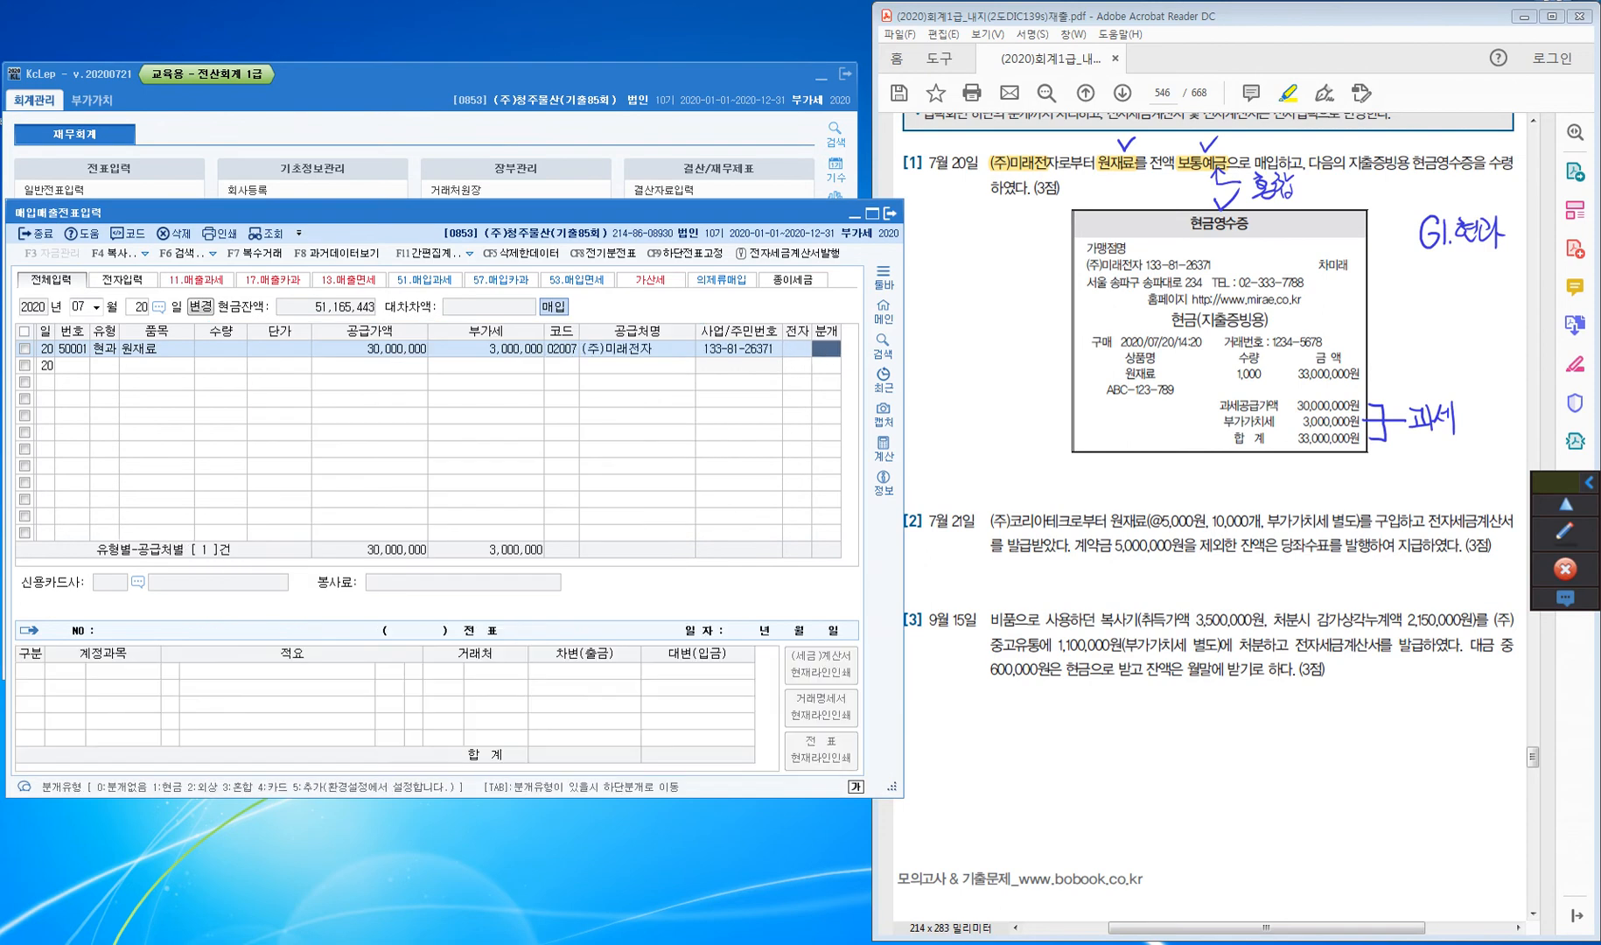
type("3")
key("Return")
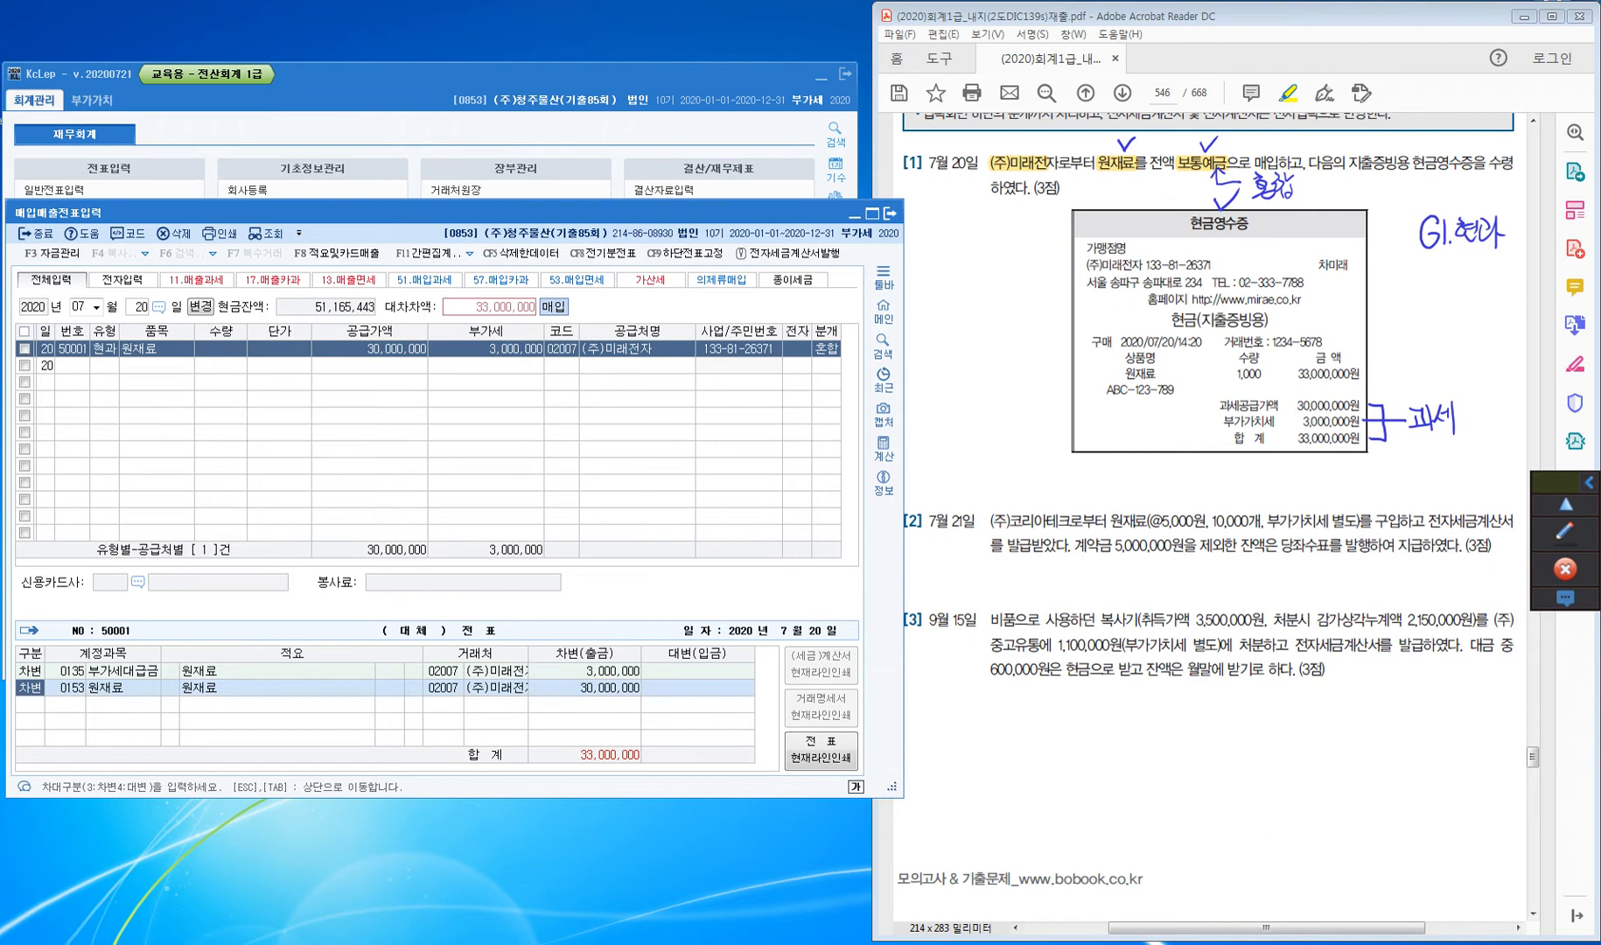
Add a credit line for account 103 보통예금 with 33,000,000 and finish the July 20 entry
key("Down")
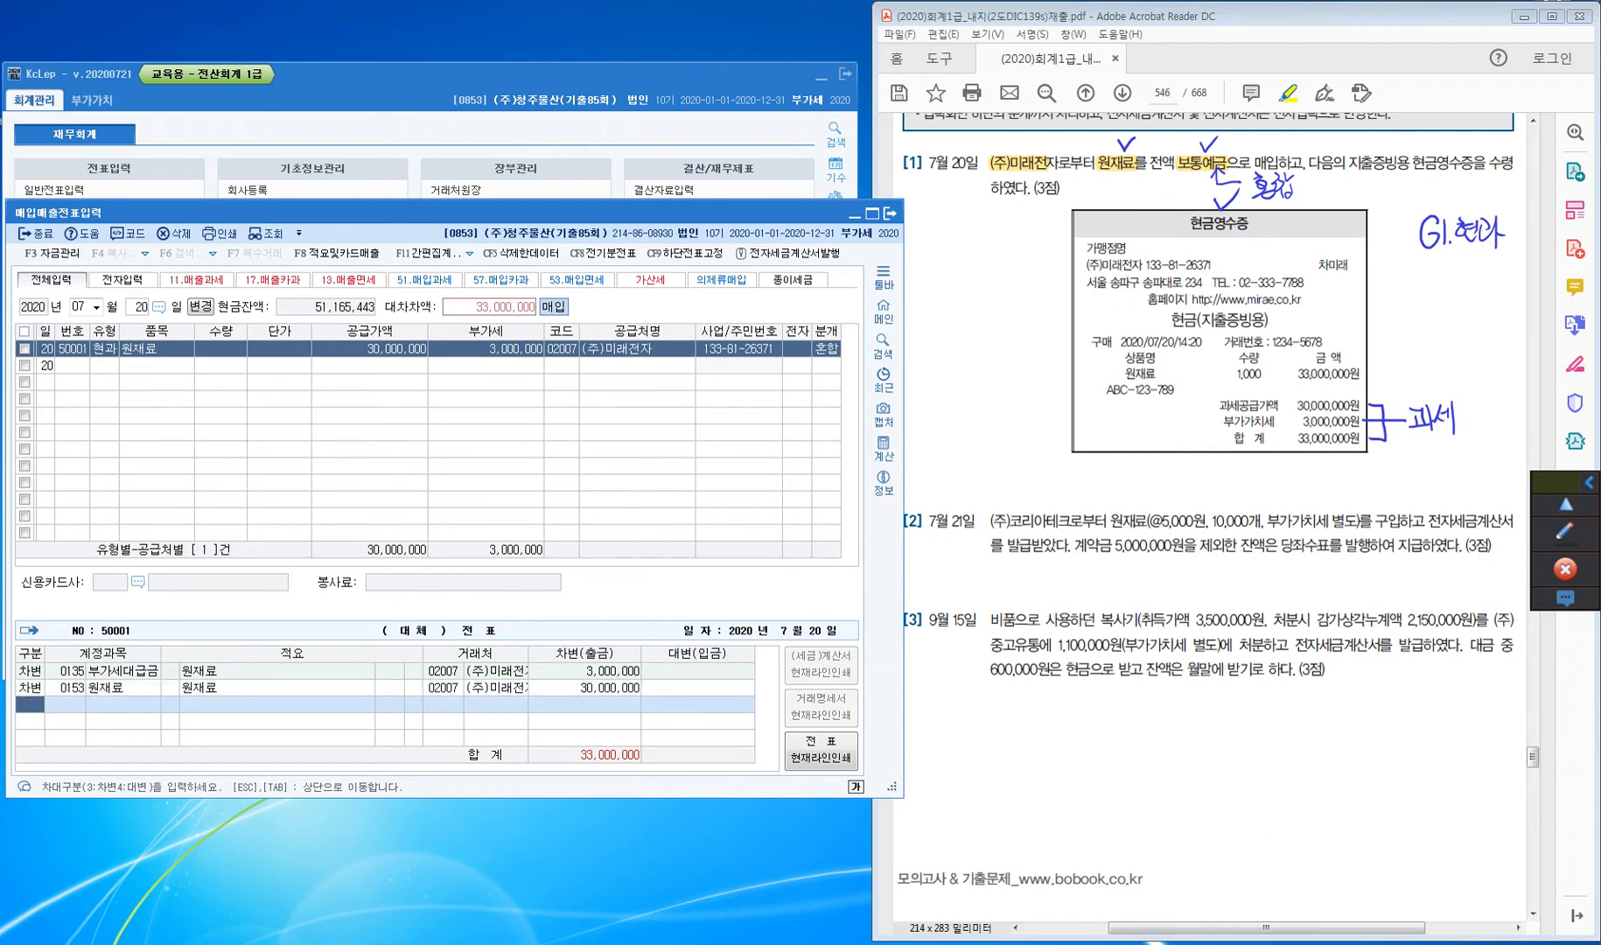
type("4")
key("Return")
type("103")
key("Return")
key("Return")
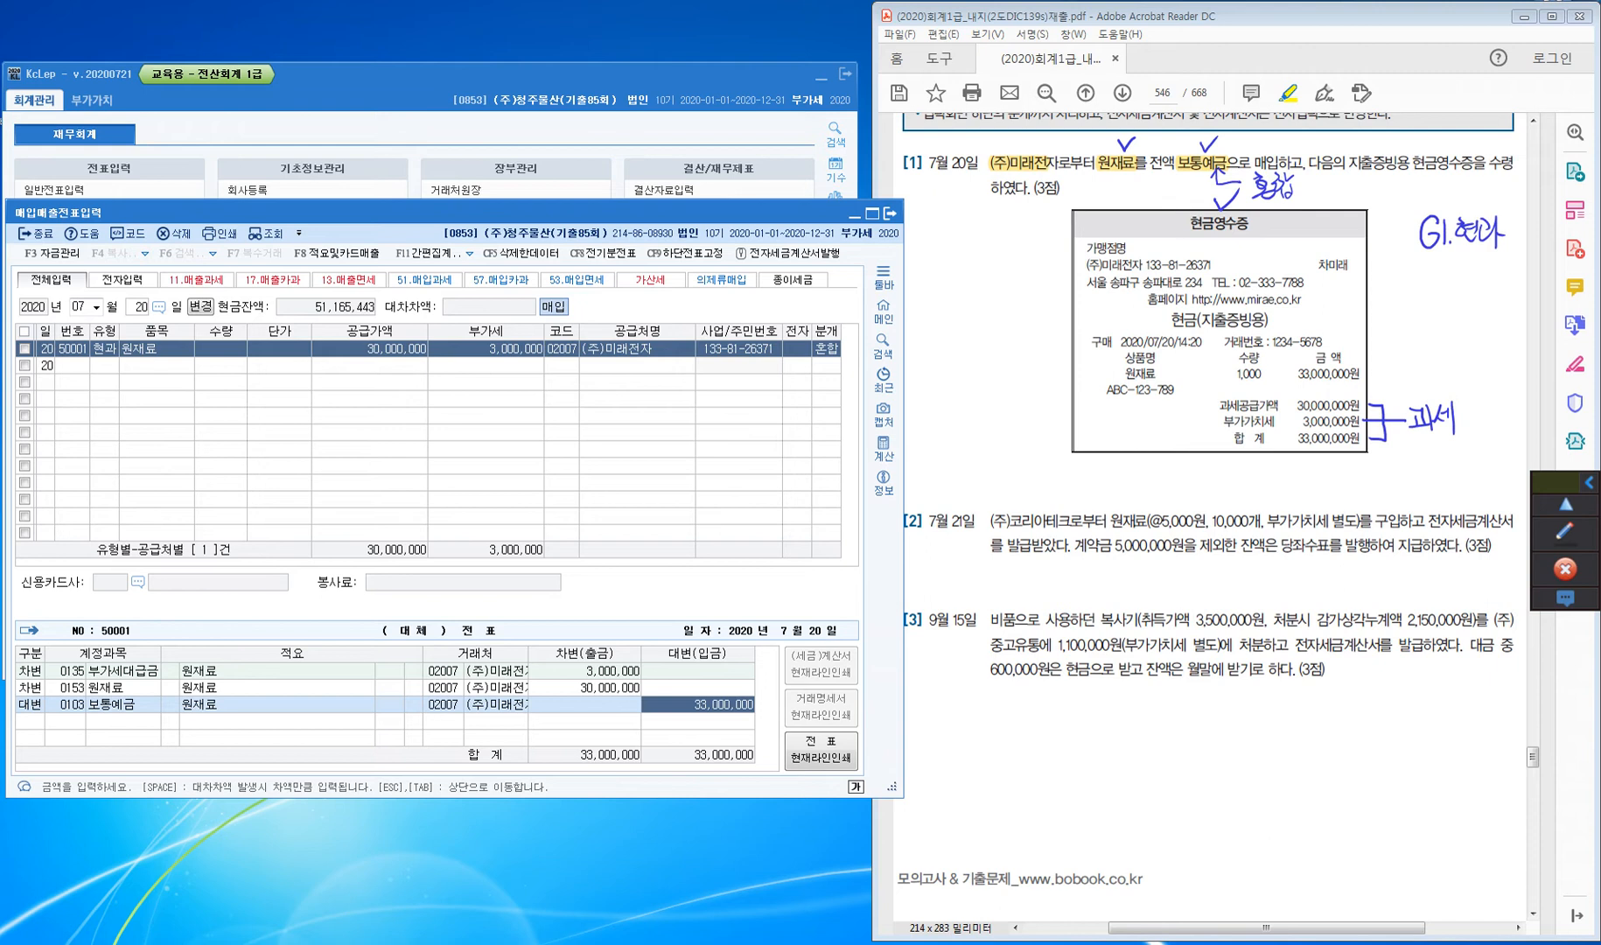
key("Return")
key("Escape")
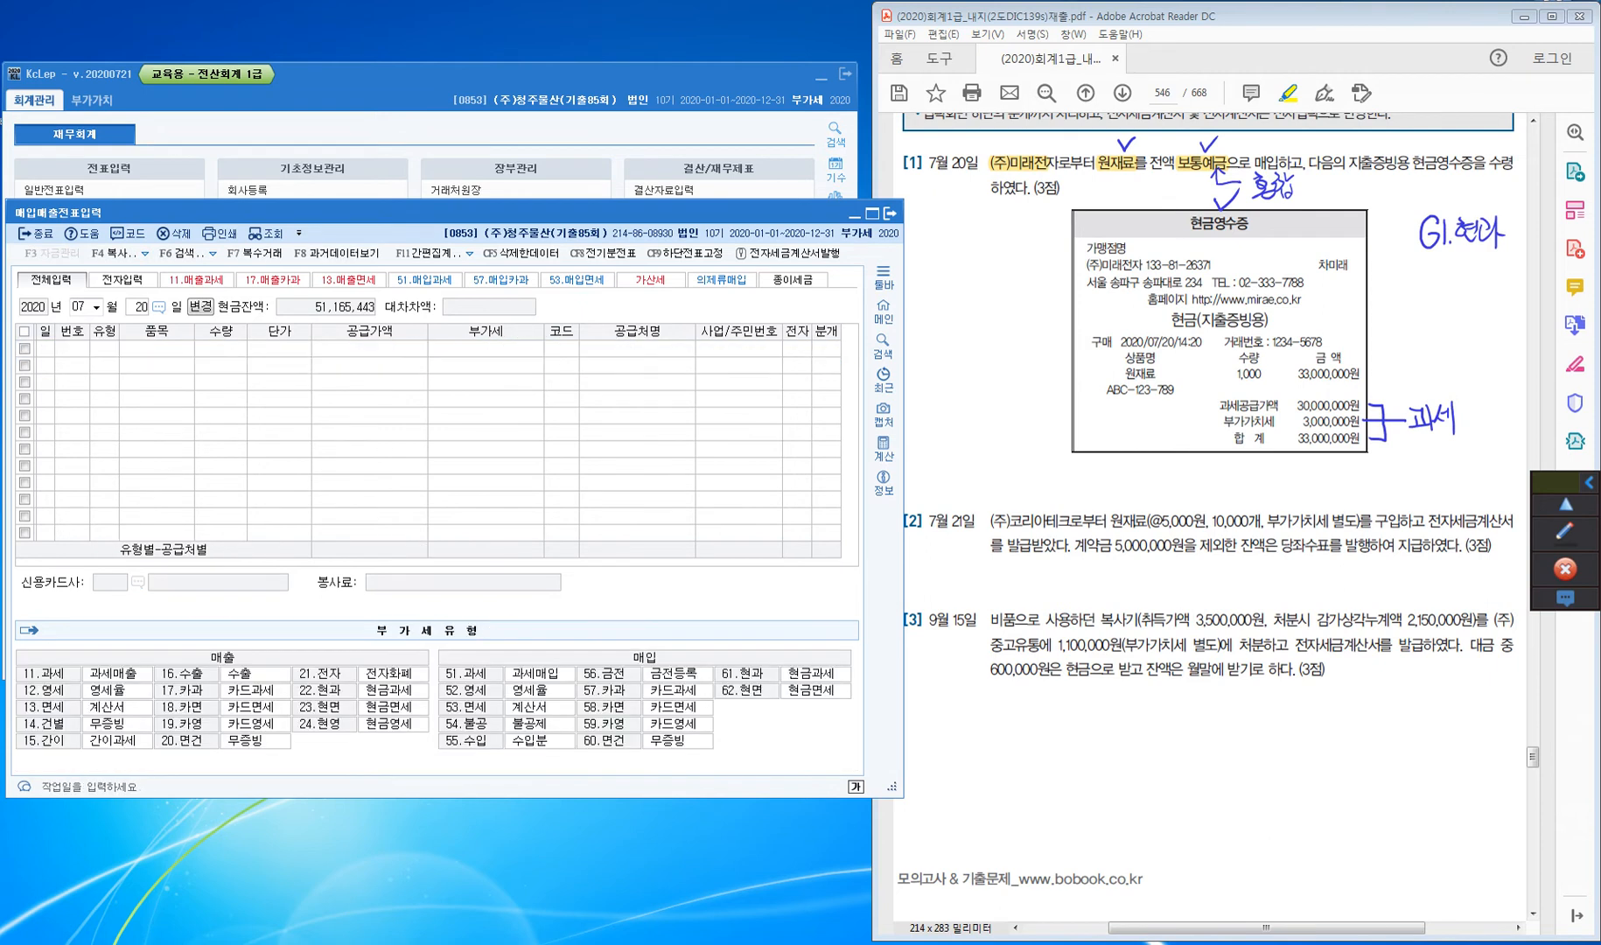
Set the entry day to July 21 and highlight (주)코리아테크, 원재료 and 전자세금계산 in item [2]
type("21")
key("Return")
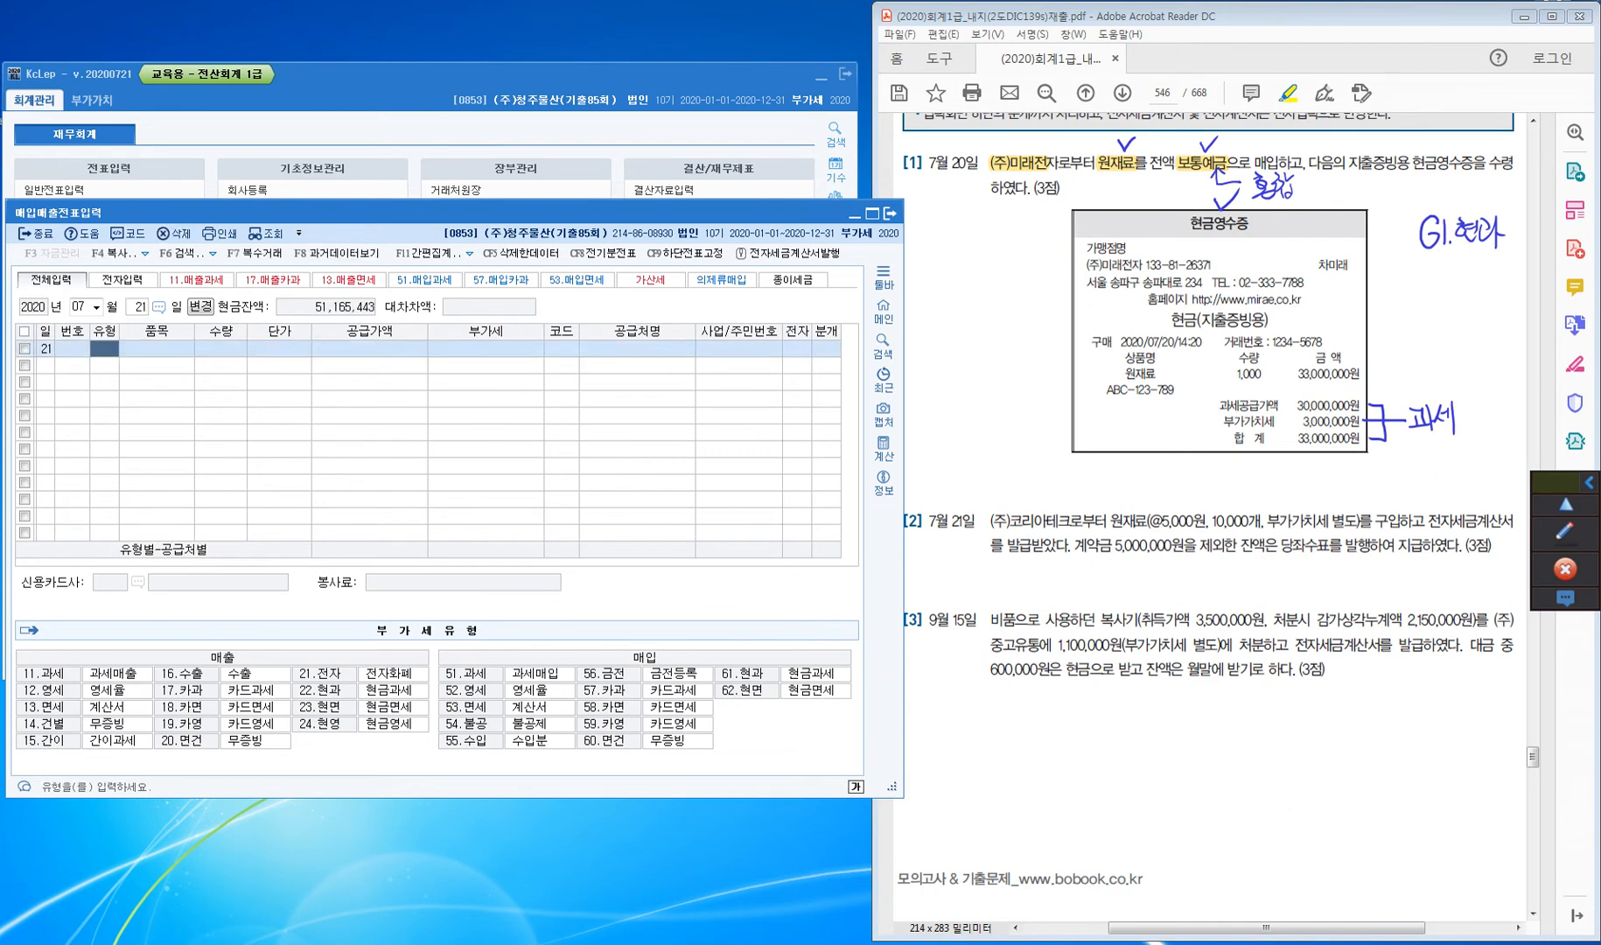
left_click_drag(990, 521, 1149, 522)
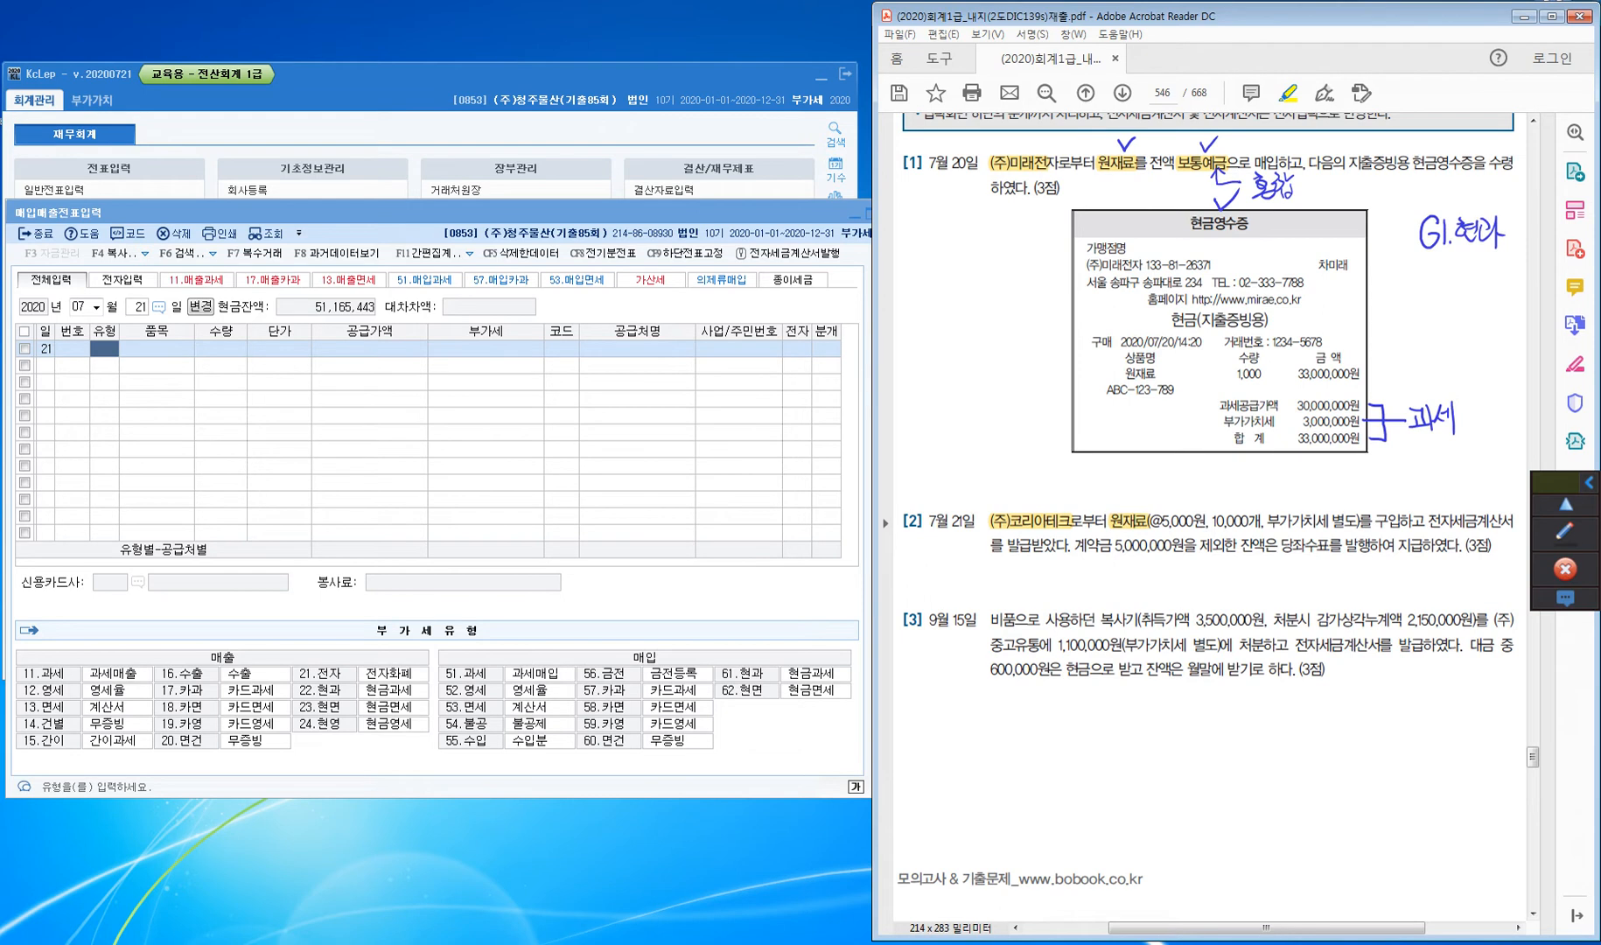
left_click_drag(1428, 521, 1503, 521)
Write 51.과세 in blue pen above 전자세금계산서 in item [2]
left_click(1563, 530)
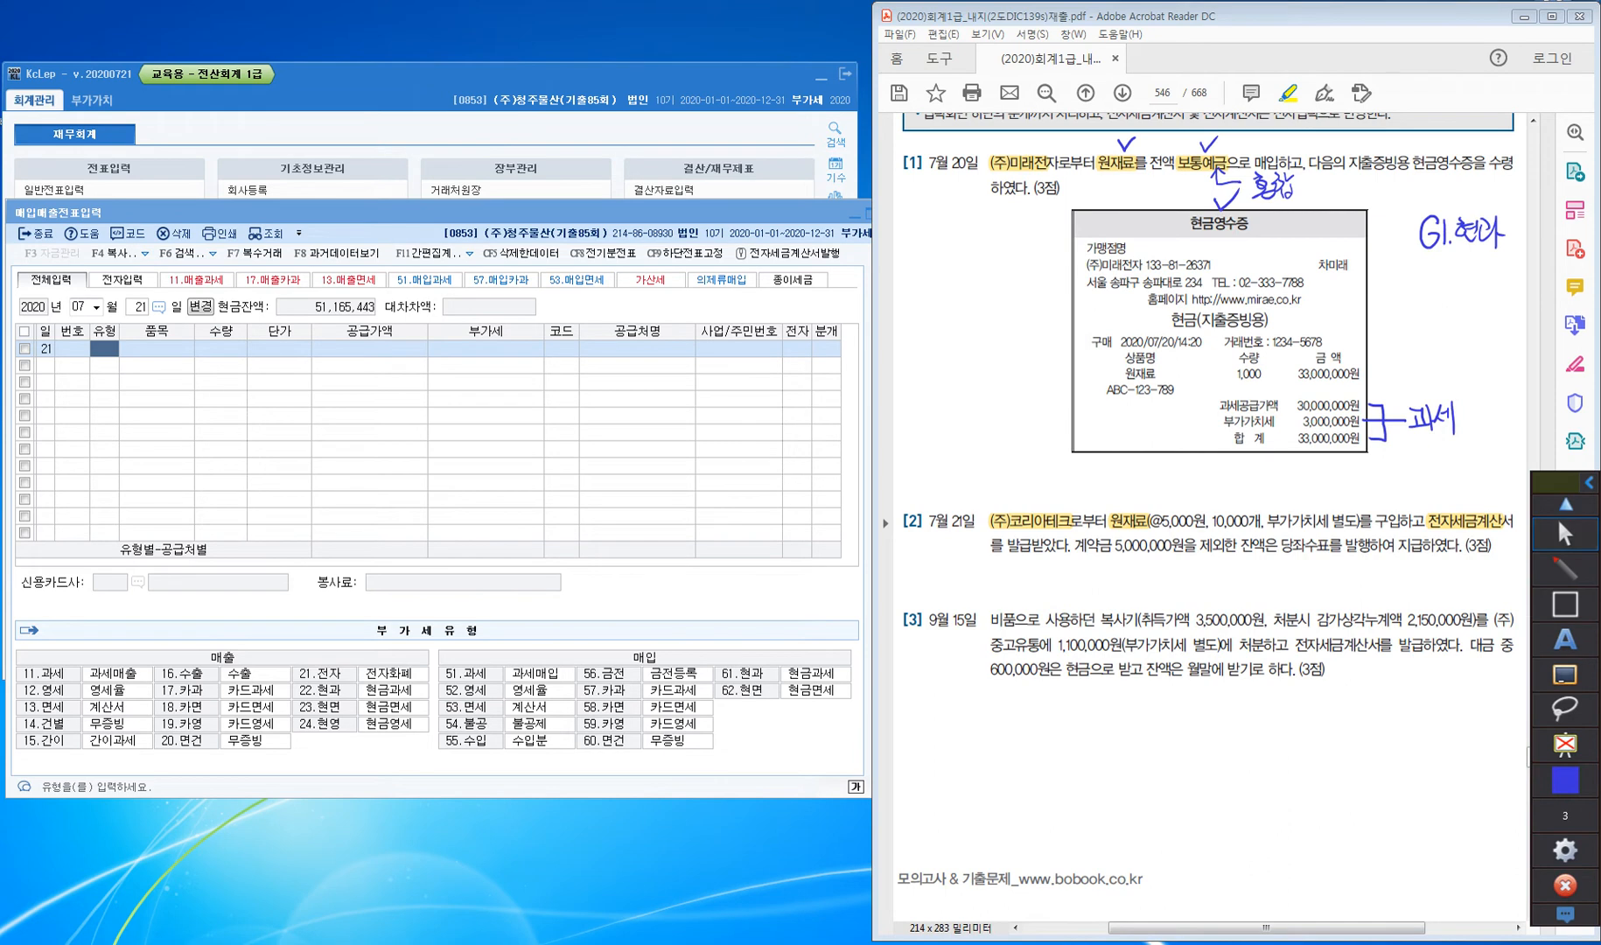
mouse_move(1430, 473)
left_mouse_down()
mouse_move(1432, 489)
mouse_move(1476, 471)
mouse_move(1473, 485)
left_mouse_up()
left_click(1456, 487)
left_click_drag(1471, 480, 1483, 485)
left_click_drag(1482, 464, 1485, 497)
left_click_drag(1485, 480, 1502, 478)
Circle 계약금 in item [2], draw an arrow to it and write 선급금 below
mouse_move(1111, 555)
left_mouse_down()
mouse_move(1068, 540)
mouse_move(1117, 545)
mouse_move(1106, 584)
mouse_move(1126, 582)
mouse_move(1120, 570)
left_mouse_up()
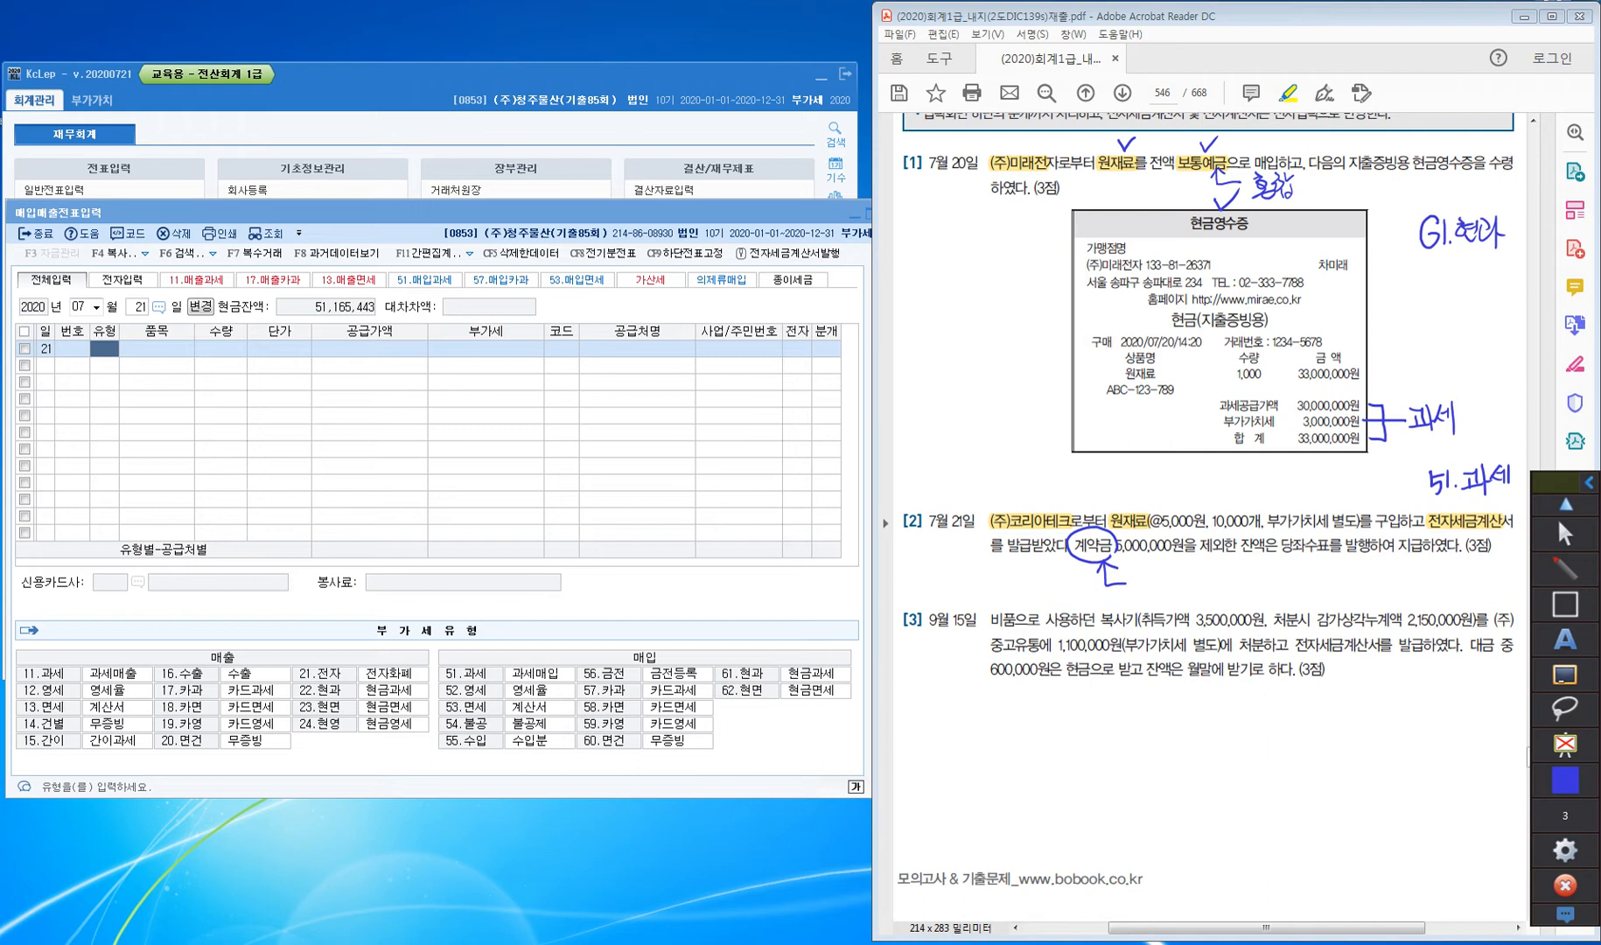
left_click_drag(1143, 571, 1135, 588)
left_click_drag(1140, 579, 1159, 577)
left_click_drag(1161, 569, 1172, 584)
mouse_move(1163, 582)
left_mouse_down()
mouse_move(1183, 577)
mouse_move(1178, 599)
mouse_move(1202, 577)
left_mouse_up()
left_click_drag(1182, 583, 1198, 592)
Draw a bracket under the 당좌수표 발행 phrase in item [2], write 당좌예금 below it, and leave pen mode
mouse_move(1312, 551)
left_mouse_down()
mouse_move(1359, 562)
mouse_move(1348, 583)
left_mouse_up()
mouse_move(1347, 569)
left_mouse_down()
mouse_move(1338, 592)
mouse_move(1362, 585)
left_mouse_up()
left_click_drag(1366, 570, 1369, 592)
mouse_move(1372, 568)
left_mouse_down()
mouse_move(1373, 592)
mouse_move(1417, 579)
left_mouse_up()
left_click_drag(1404, 582, 1418, 592)
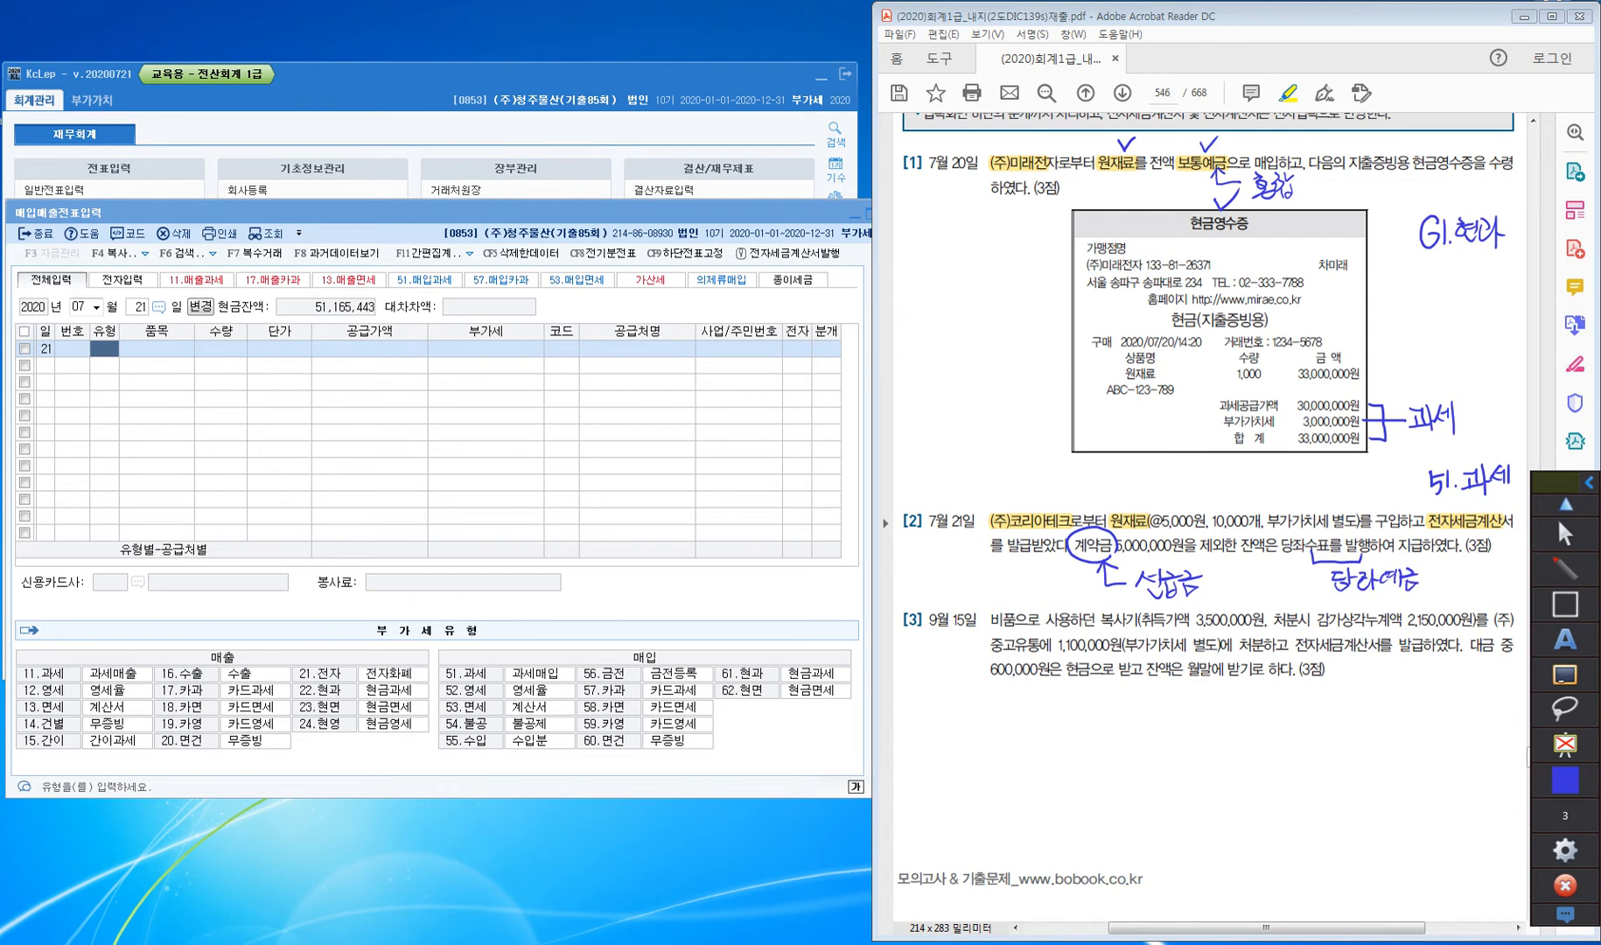
left_click(1565, 535)
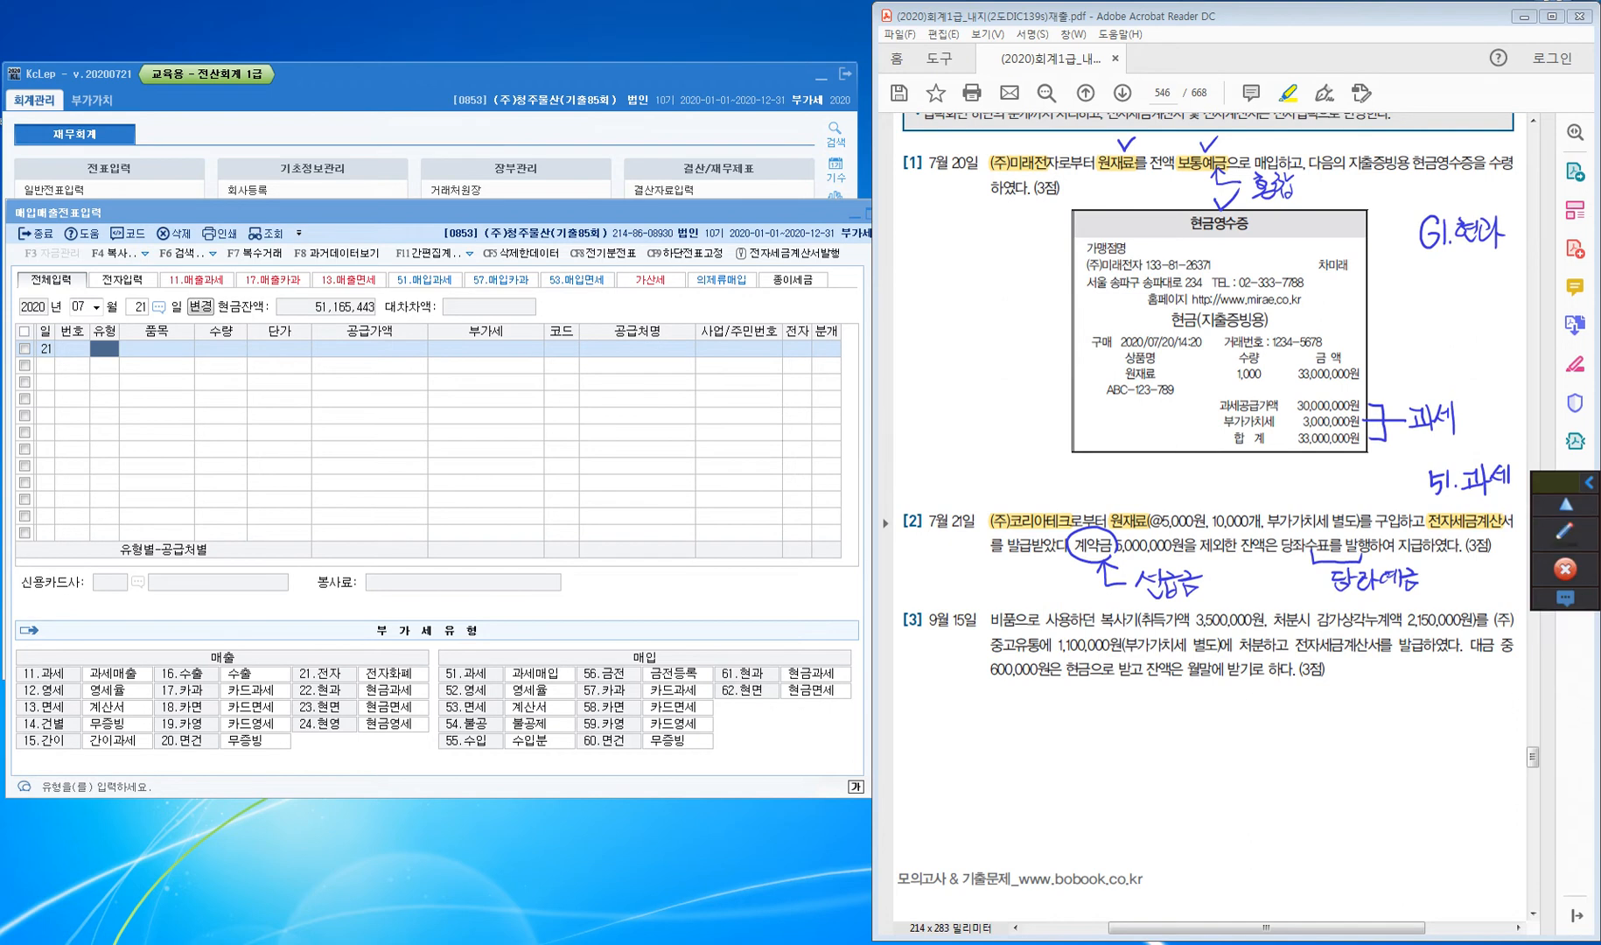
Enter a July 21 purchase line with type 51 (과세), 품목 원재료, 수량 10,000 and 단가 5,000, keeping the calculated amounts
left_click(104, 348)
type("51")
key("Return")
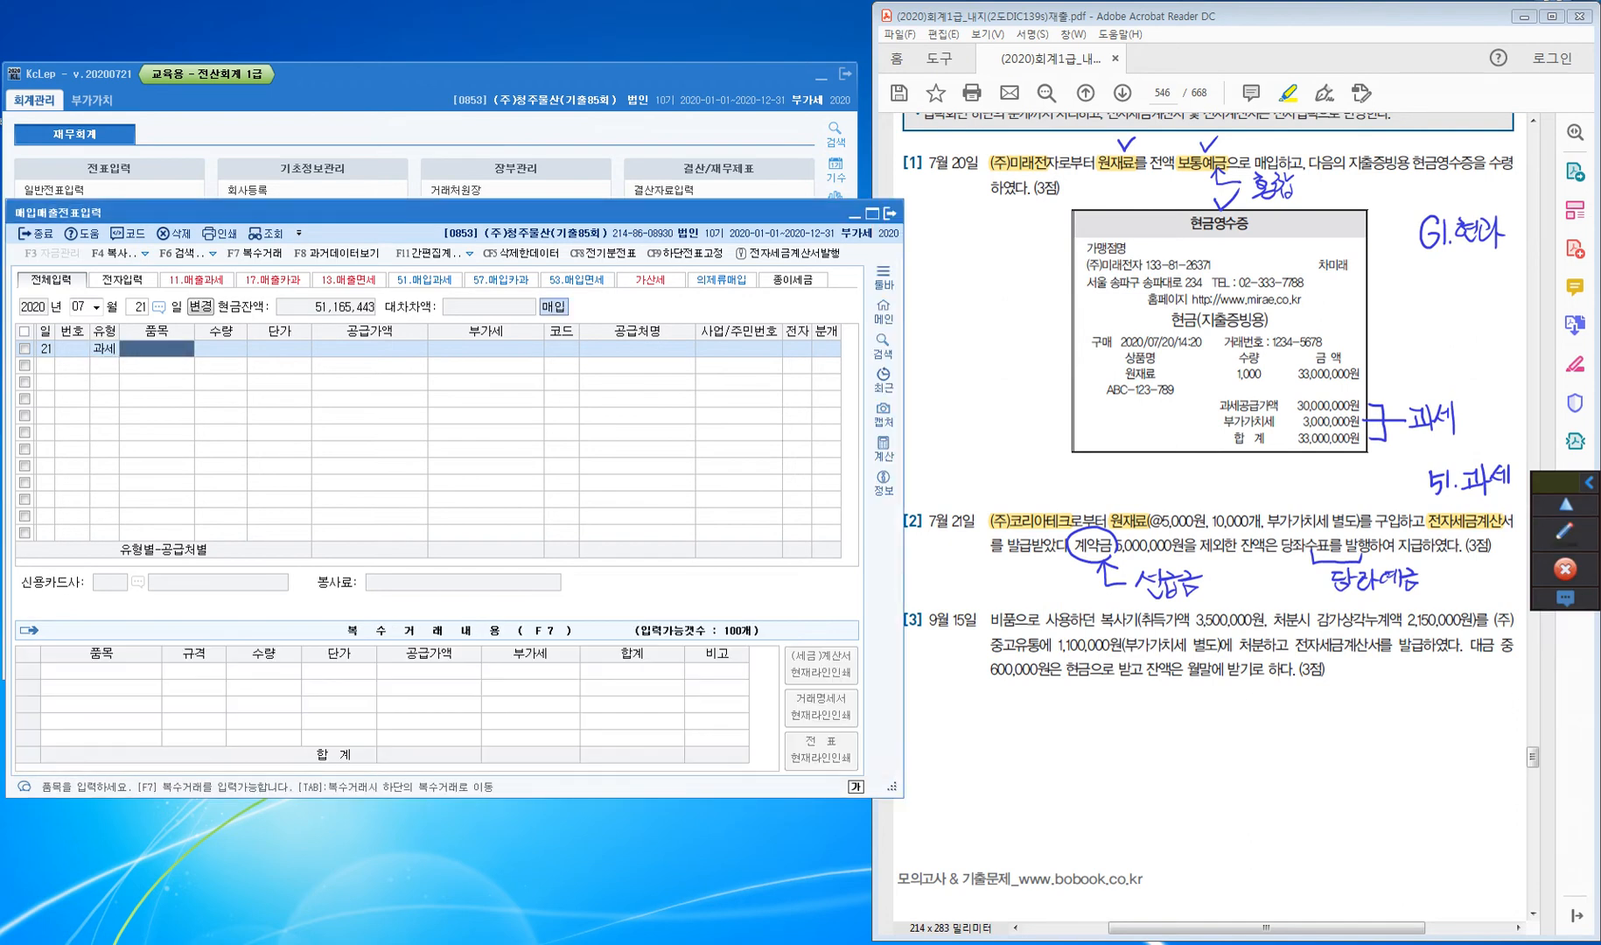
type("원재료")
key("Return")
type("100000")
key("Return")
type("5,000")
key("Return")
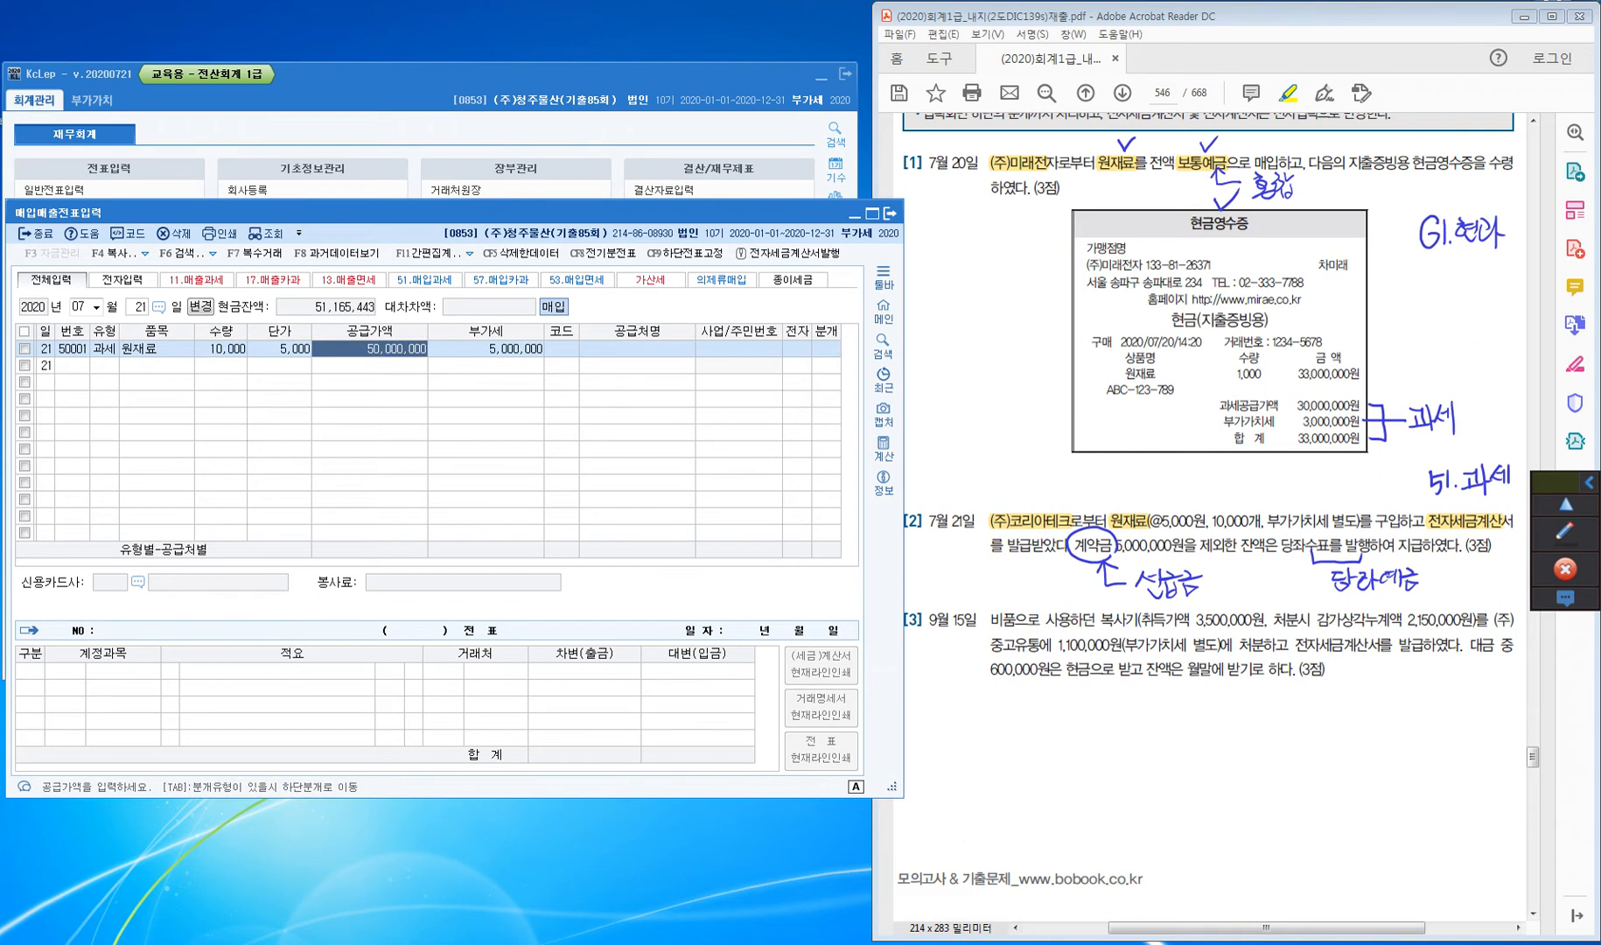
key("Return")
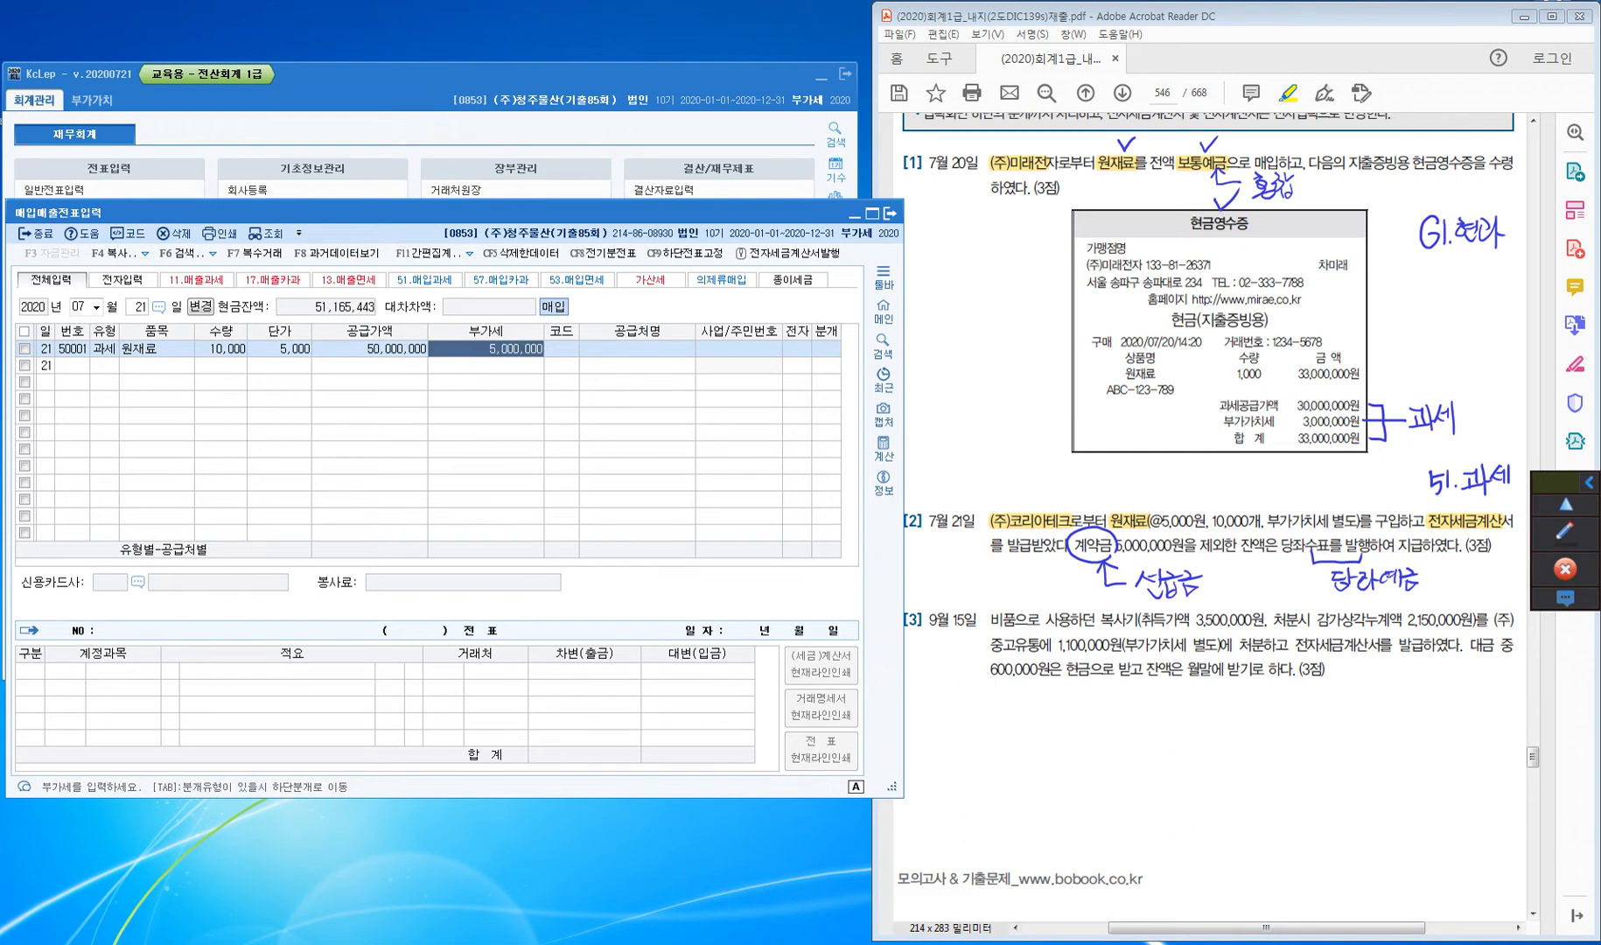
key("Return")
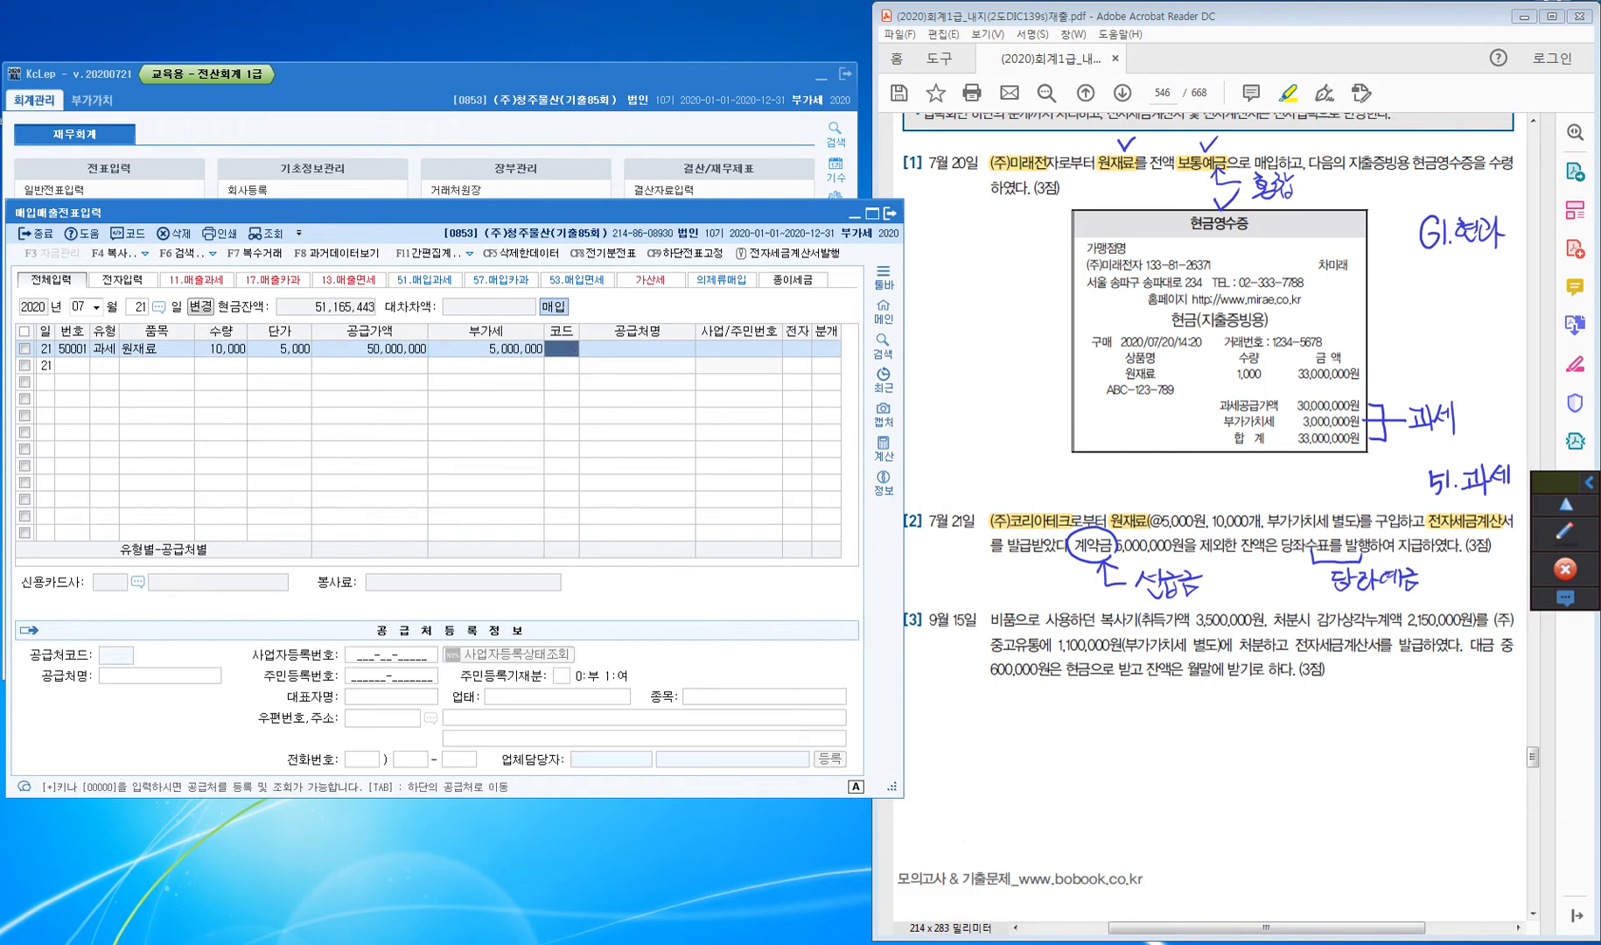
Look up 코리 to assign (주)코리아테크 as supplier, set 전자 to 1 (여) and 분개 to 3 (혼합)
type("코리")
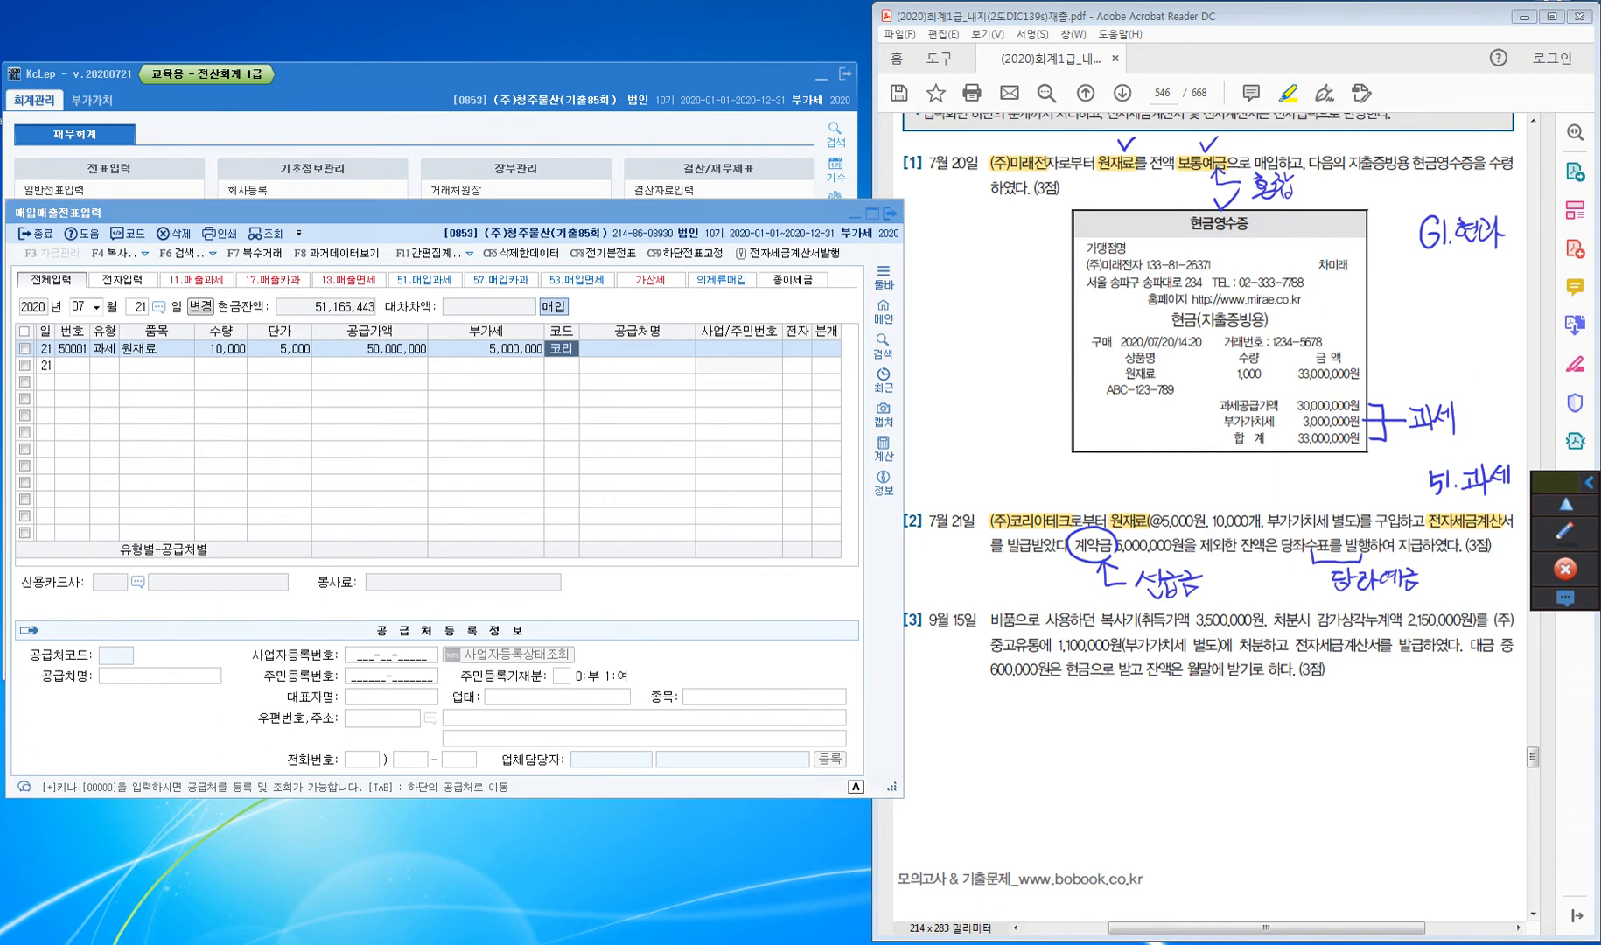
key("Return")
key("Return")
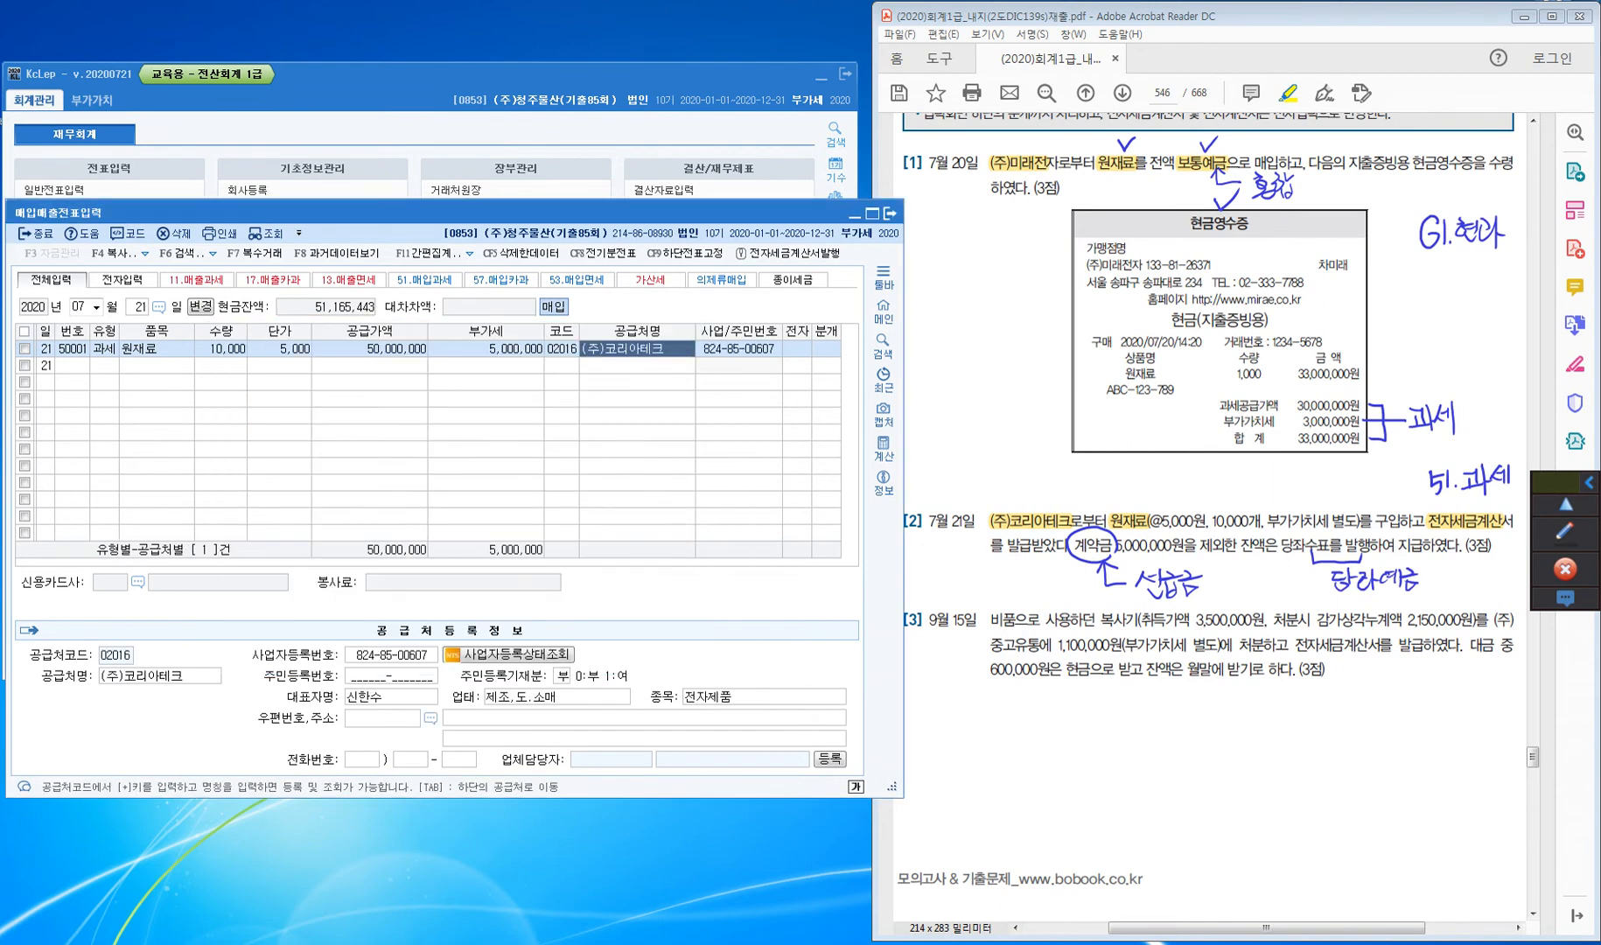
key("Return")
type("1")
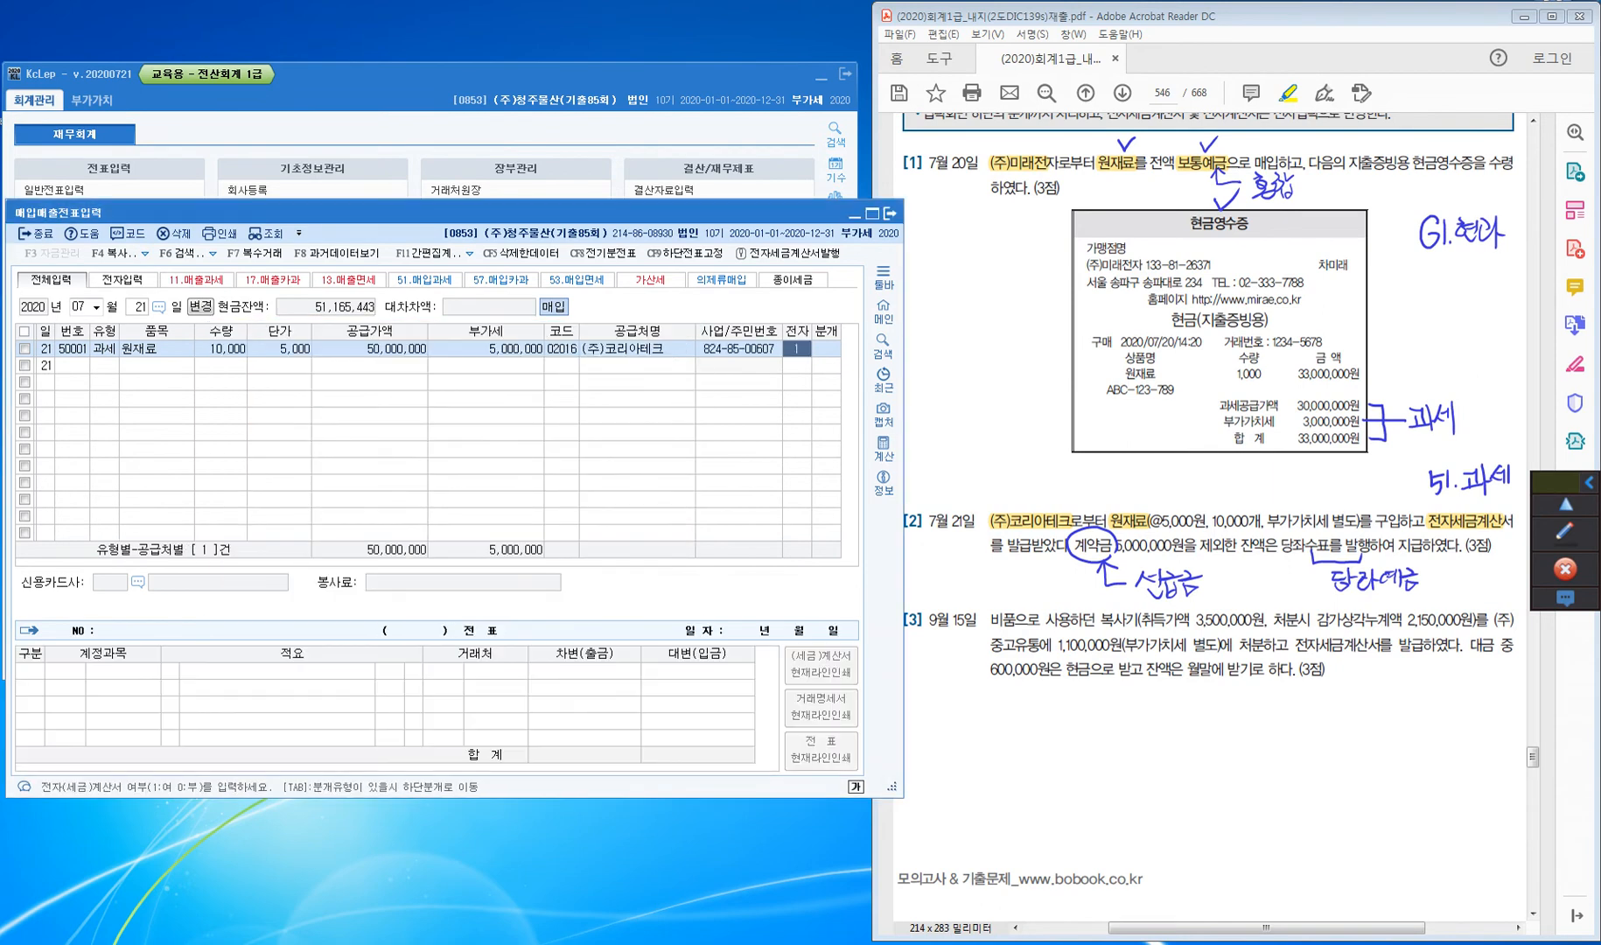
key("Return")
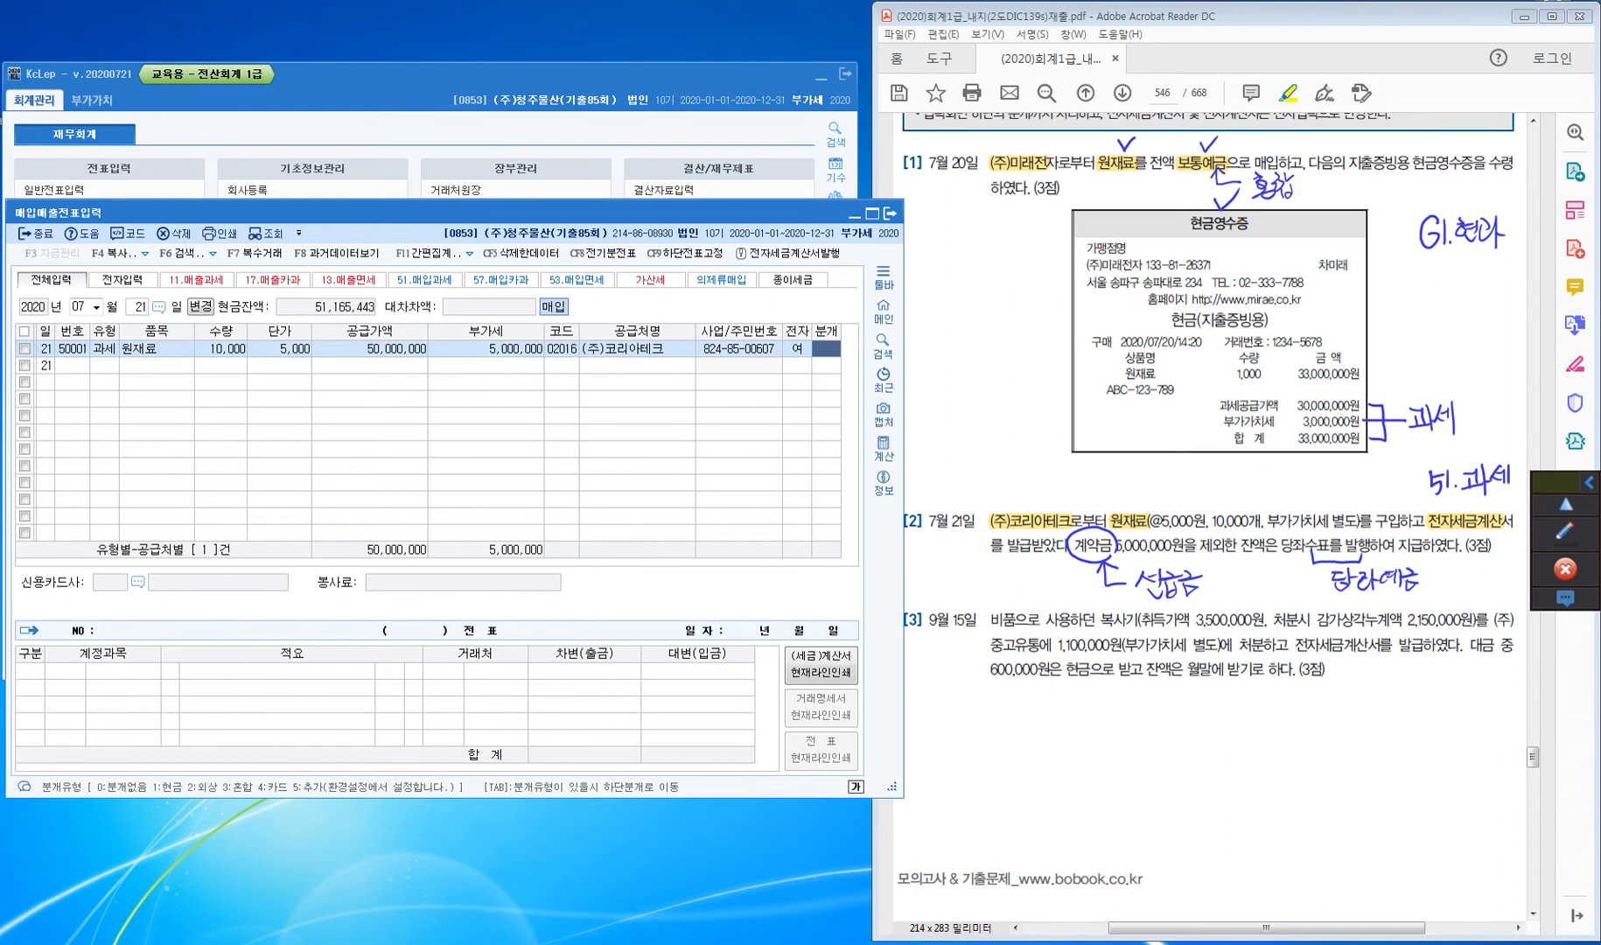
type("3")
key("Return")
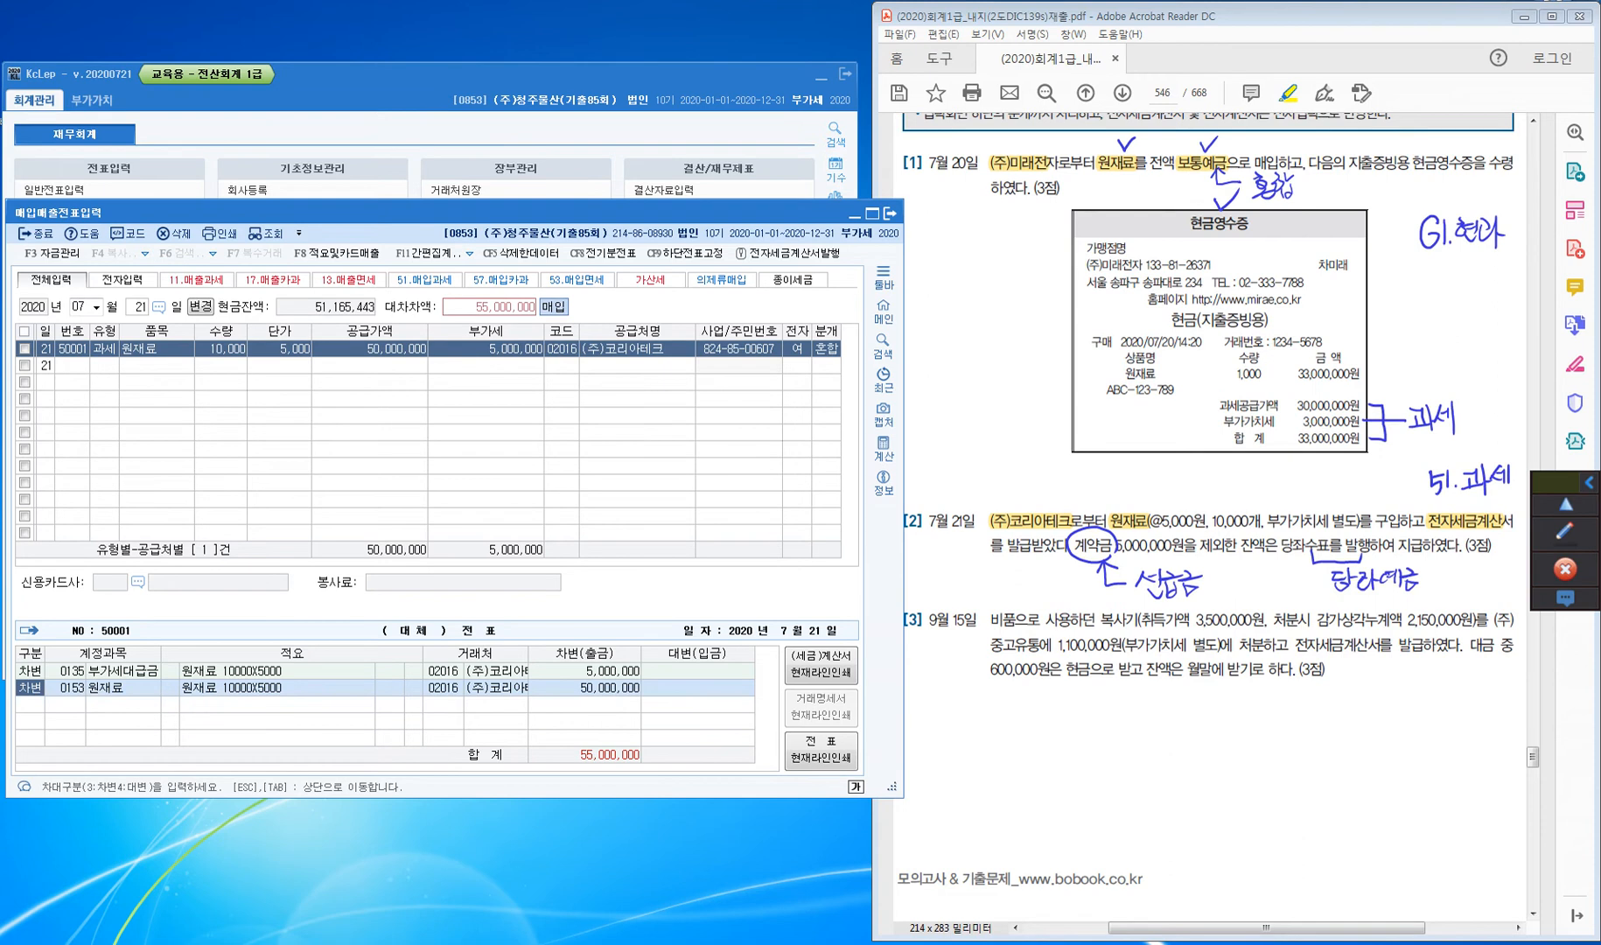
Add a credit line for account 131 선급금 with 5,000,000 to the July 21 voucher
key("Down")
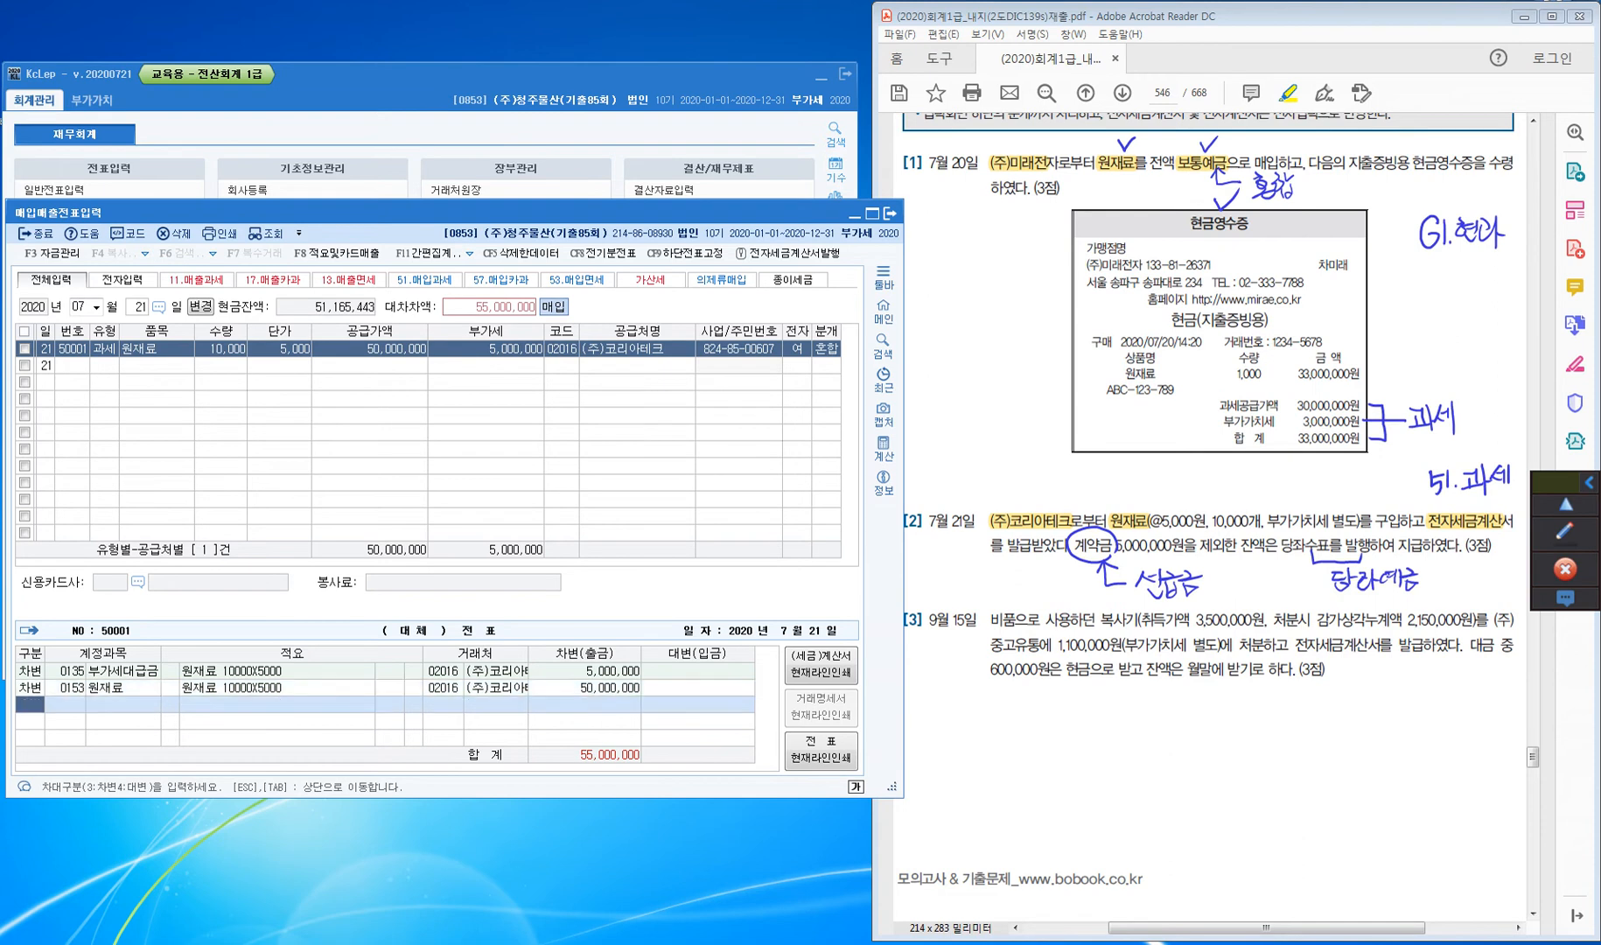
type("4")
key("Return")
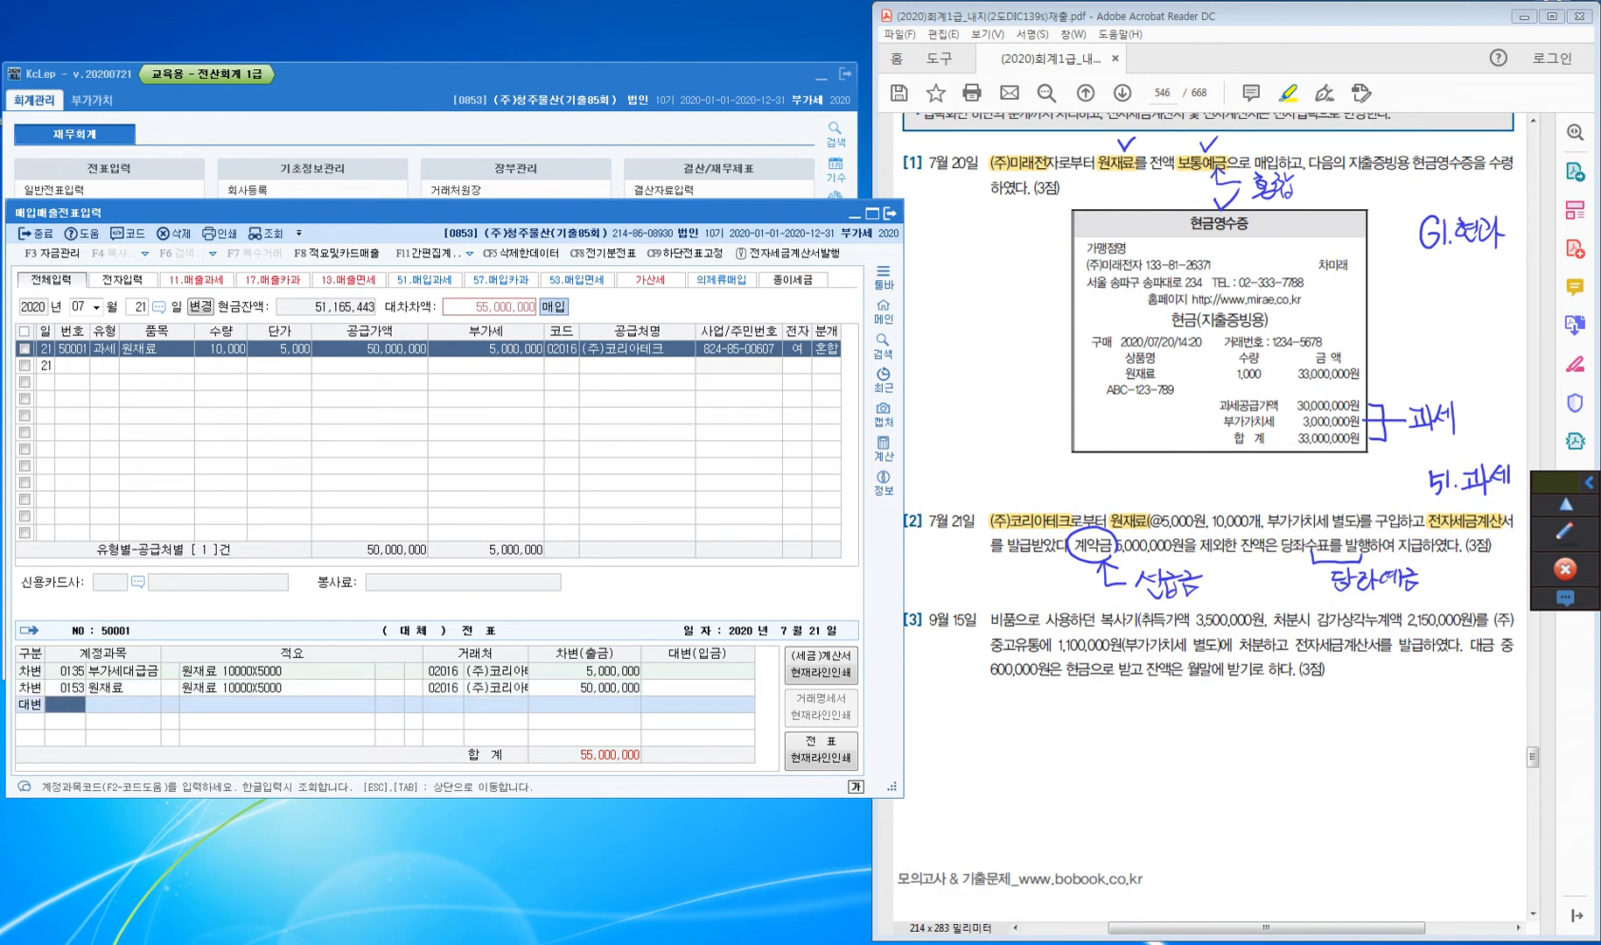
type("131")
key("Return")
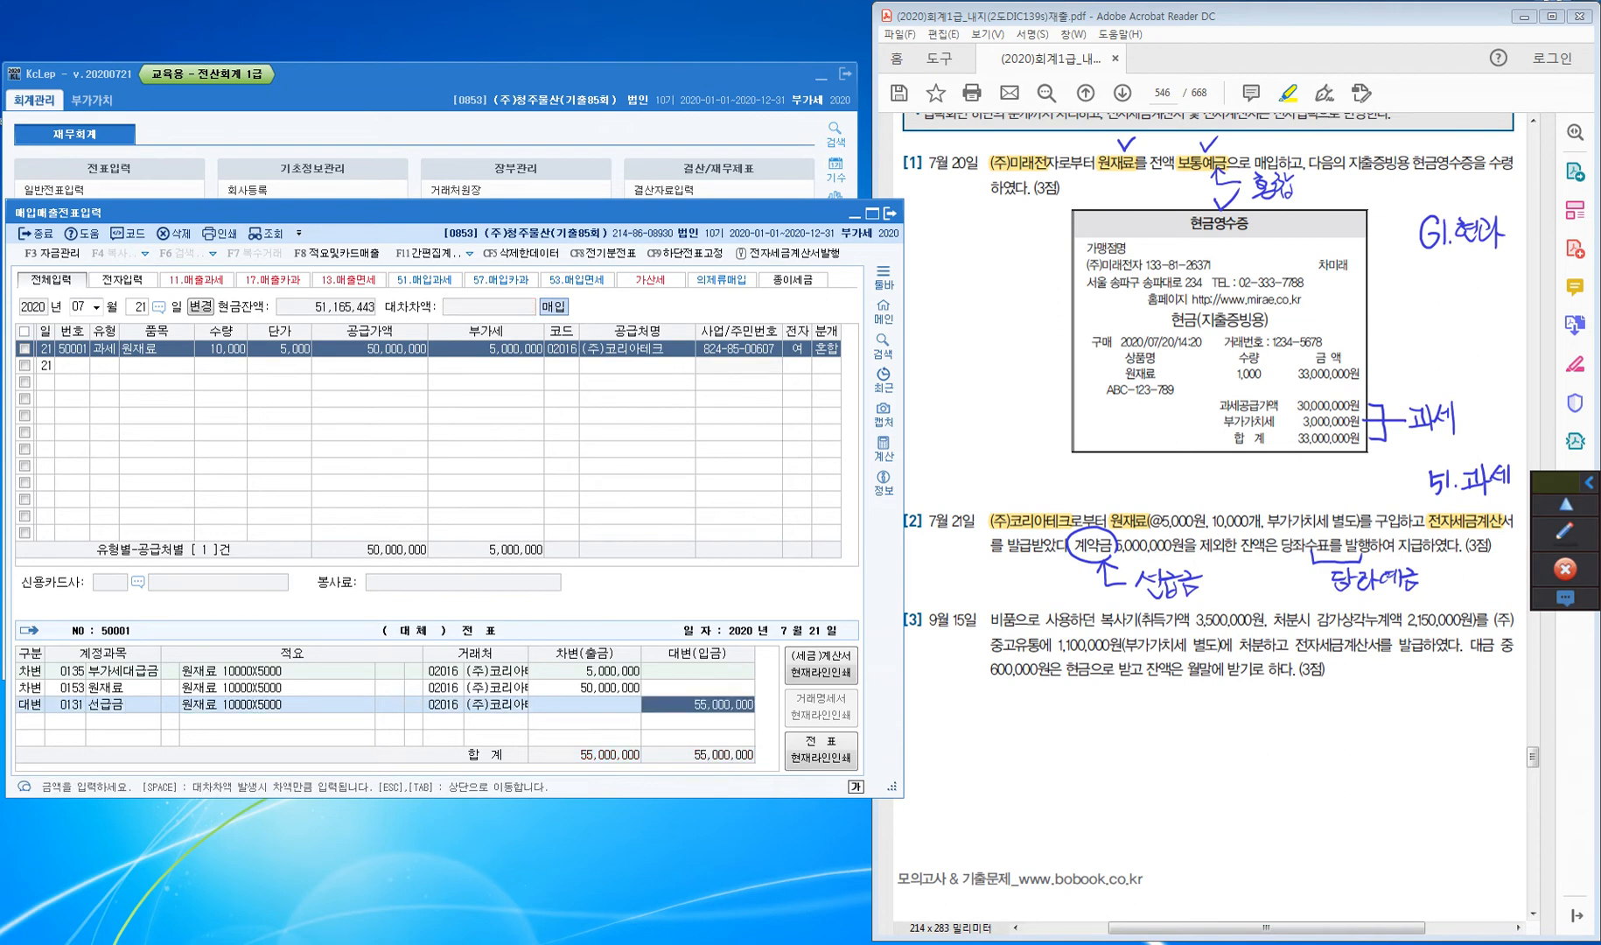
type("5000000")
key("Return")
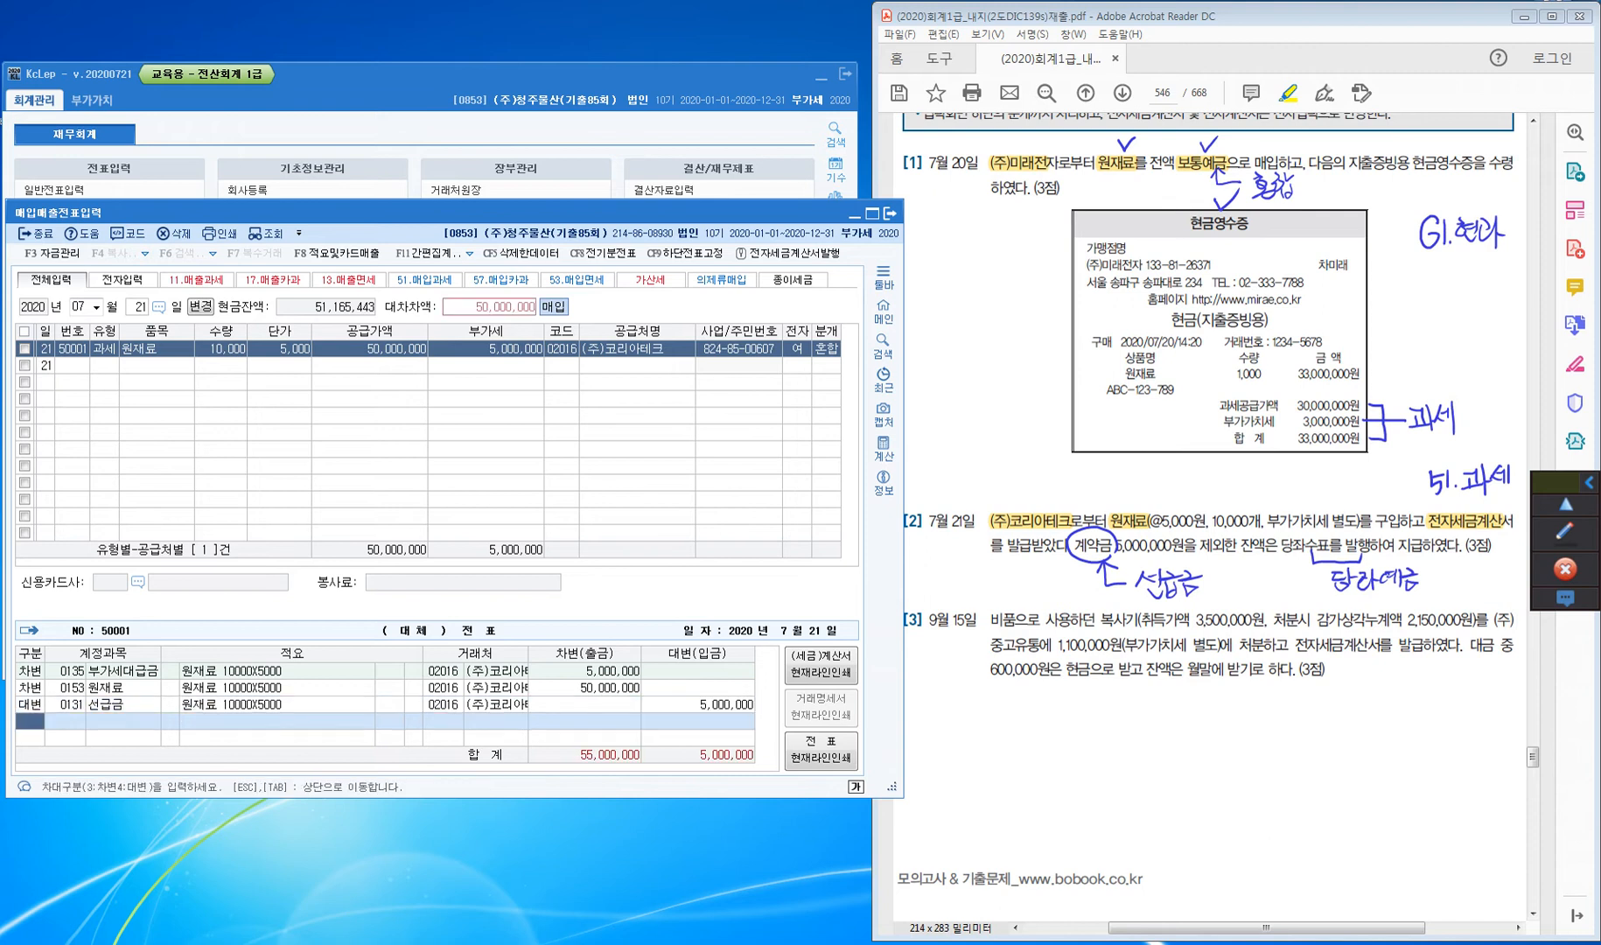
Add a credit line for account 102 당좌예금 with 50,000,000 and finish the July 21 entry
type("4")
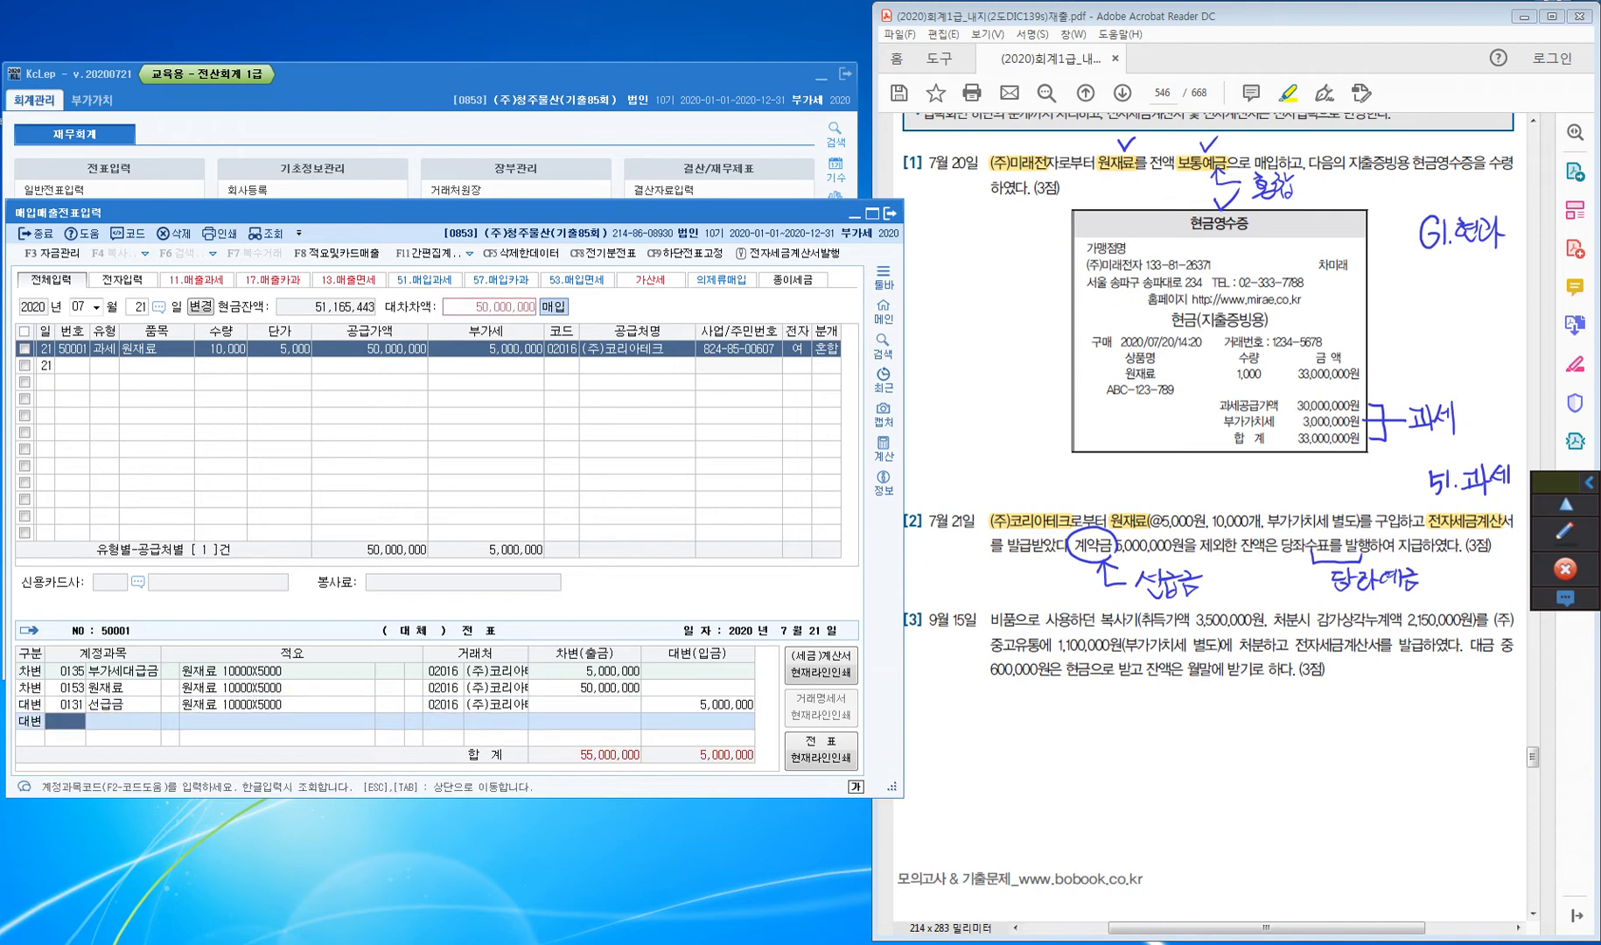
type("102")
key("Return")
key("Return")
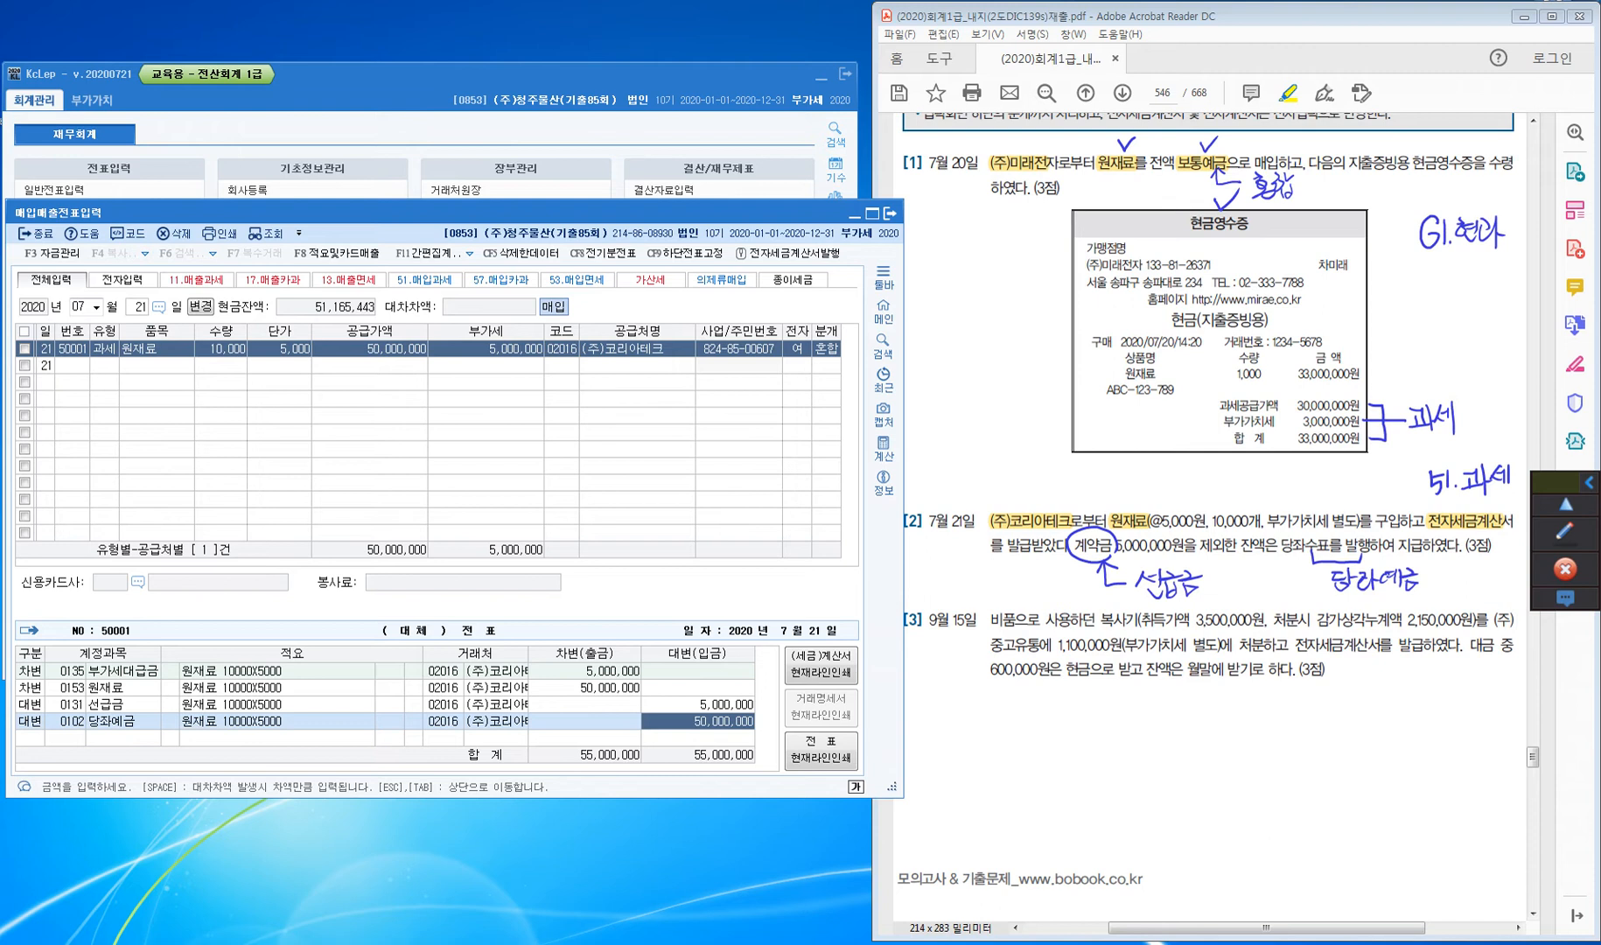
key("Return")
key("Return")
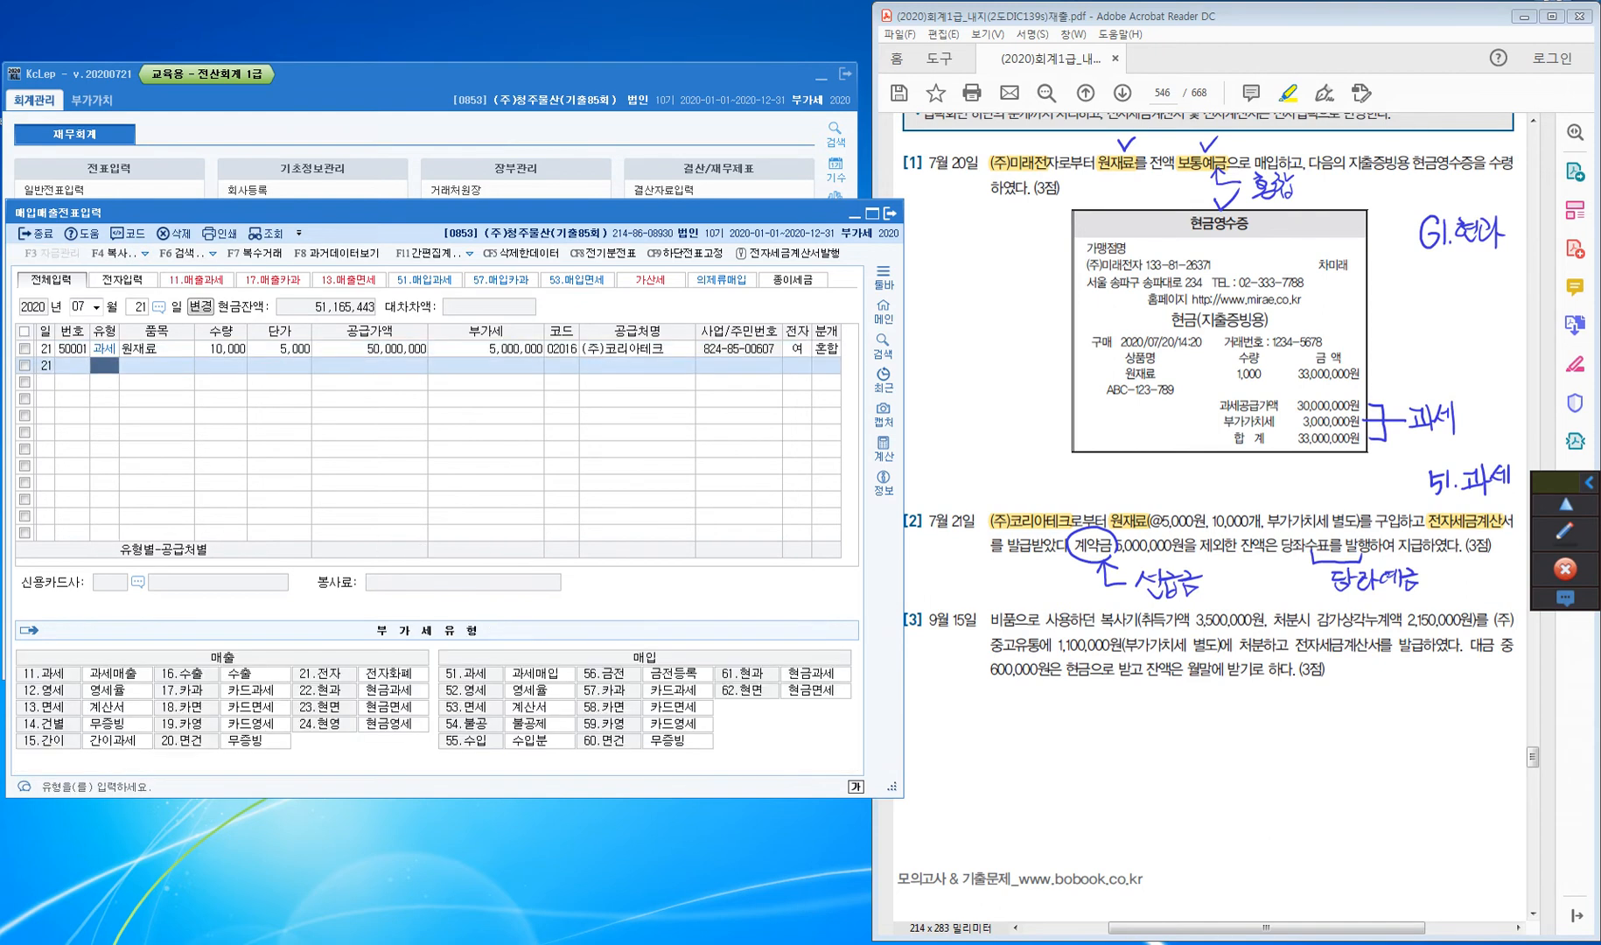
Change the entry date to September 15 for the transaction in item [3]
key("Escape")
key("Escape")
type("9")
key("Return")
type("15")
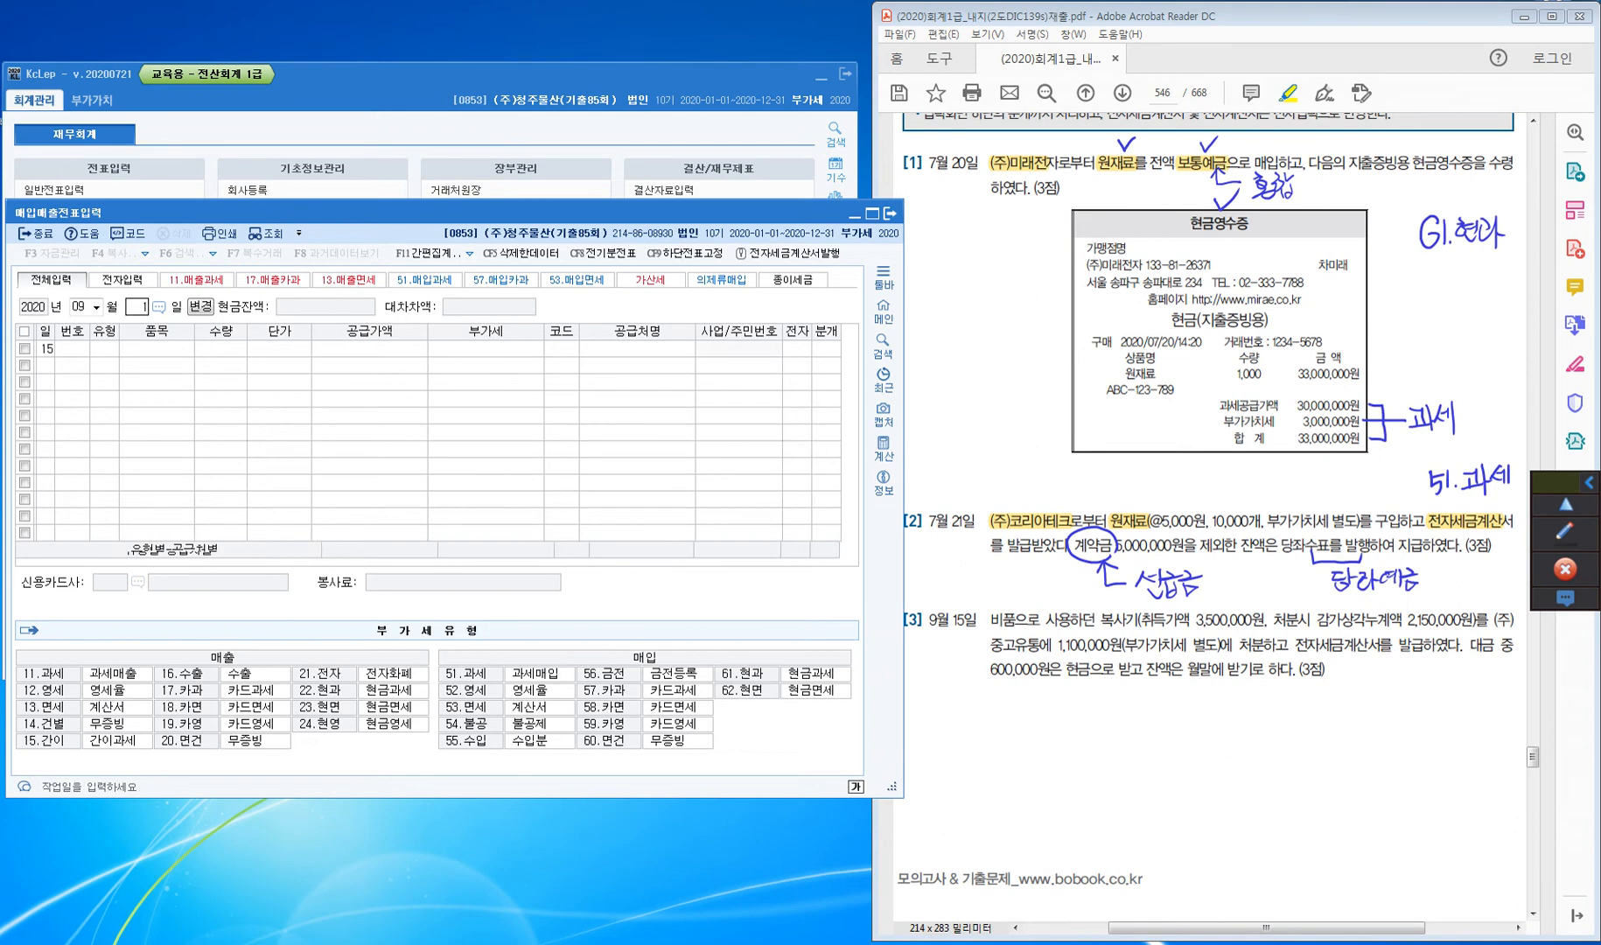
Load the September 15 entries in 매입매출전표입력 and clear all handwritten markings over the exam PDF
key("Return")
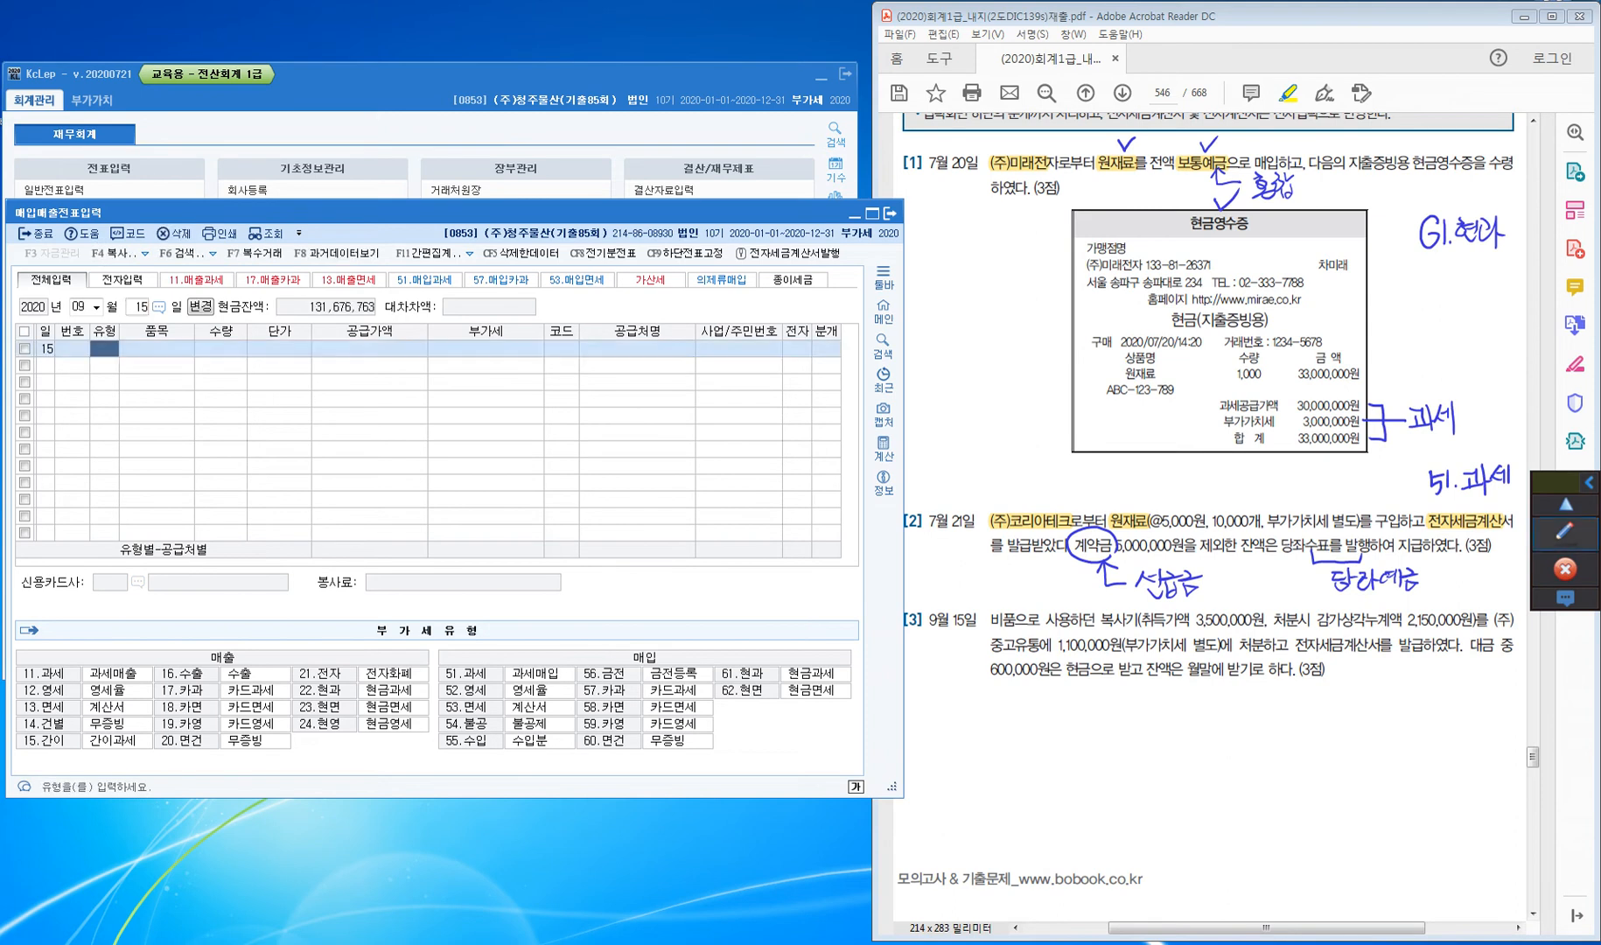
left_click(1562, 529)
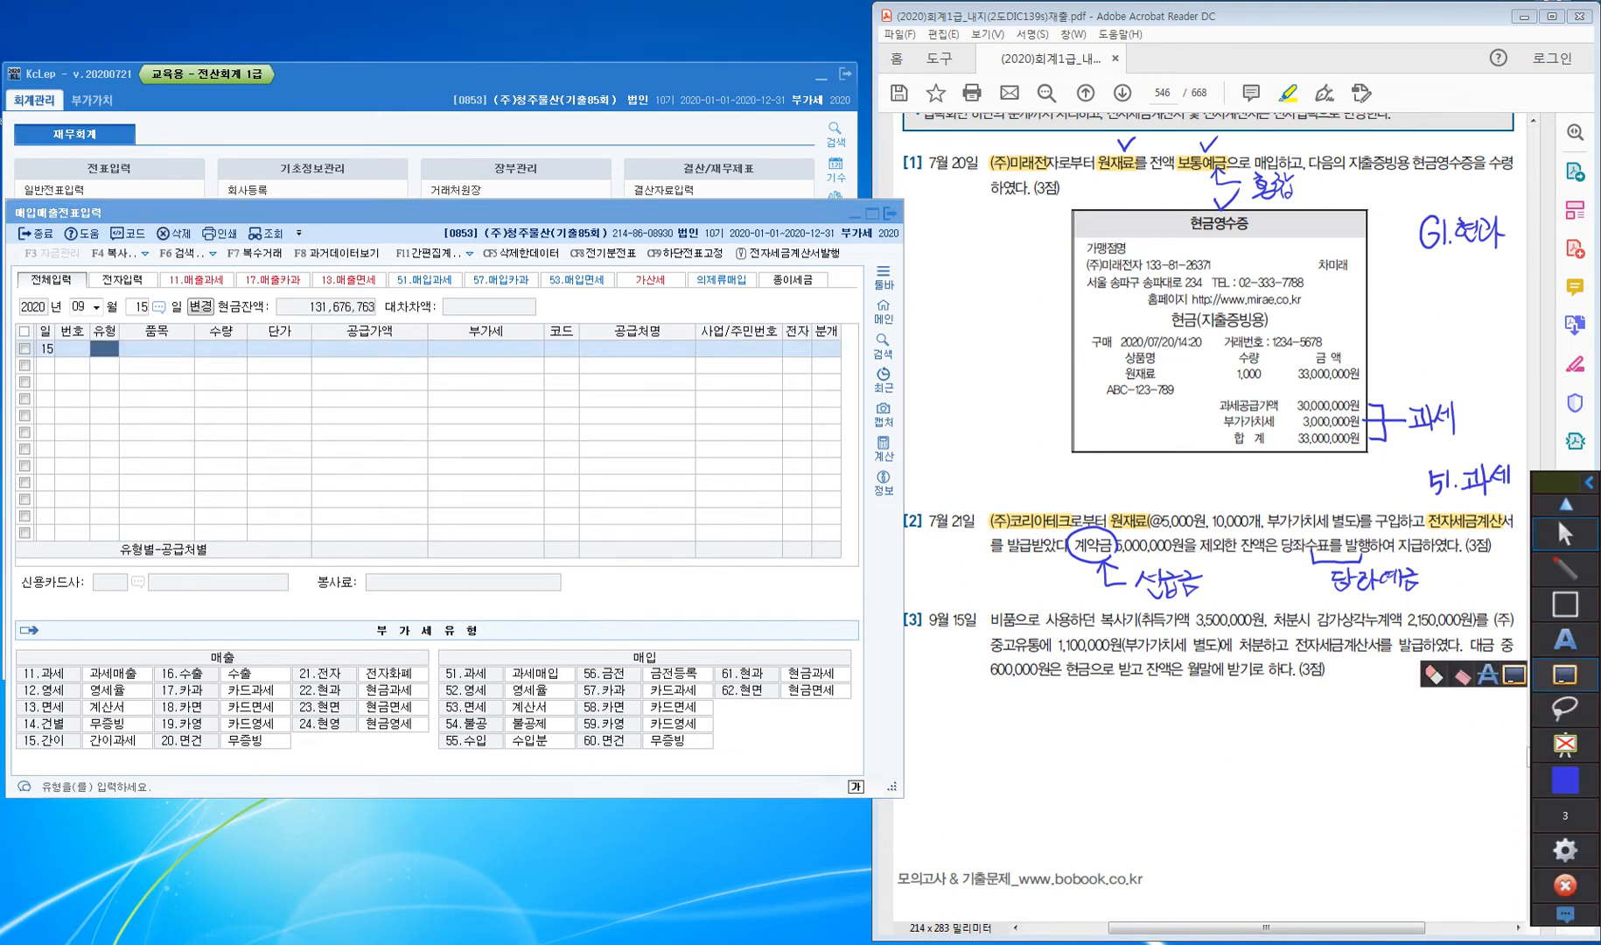
left_click(1565, 674)
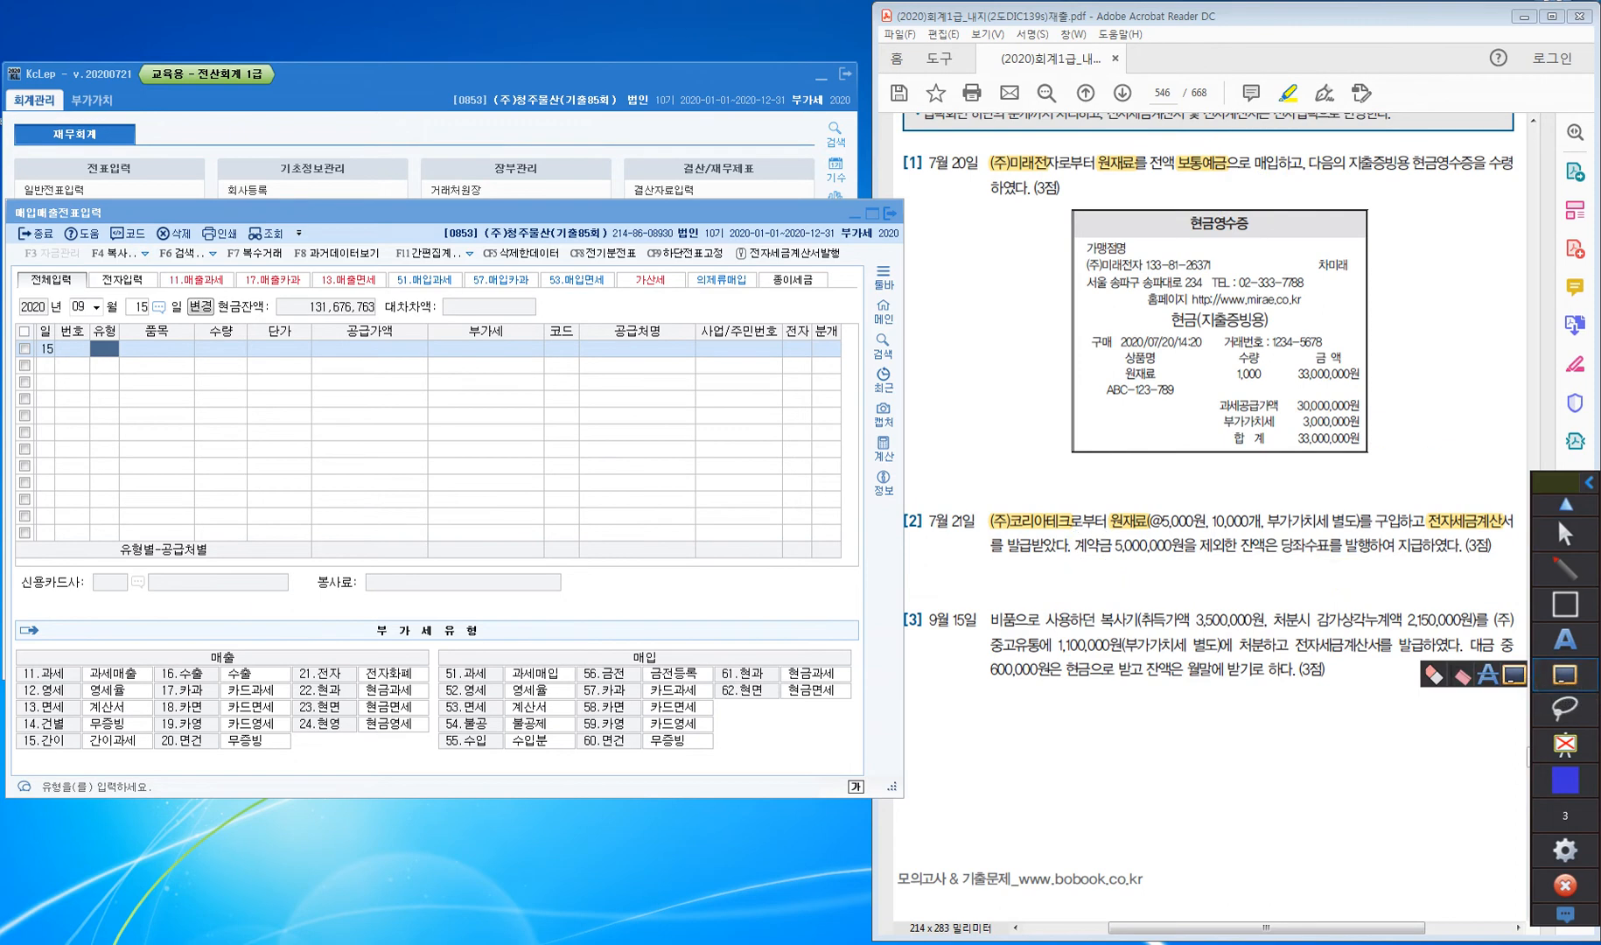
left_click(1559, 512)
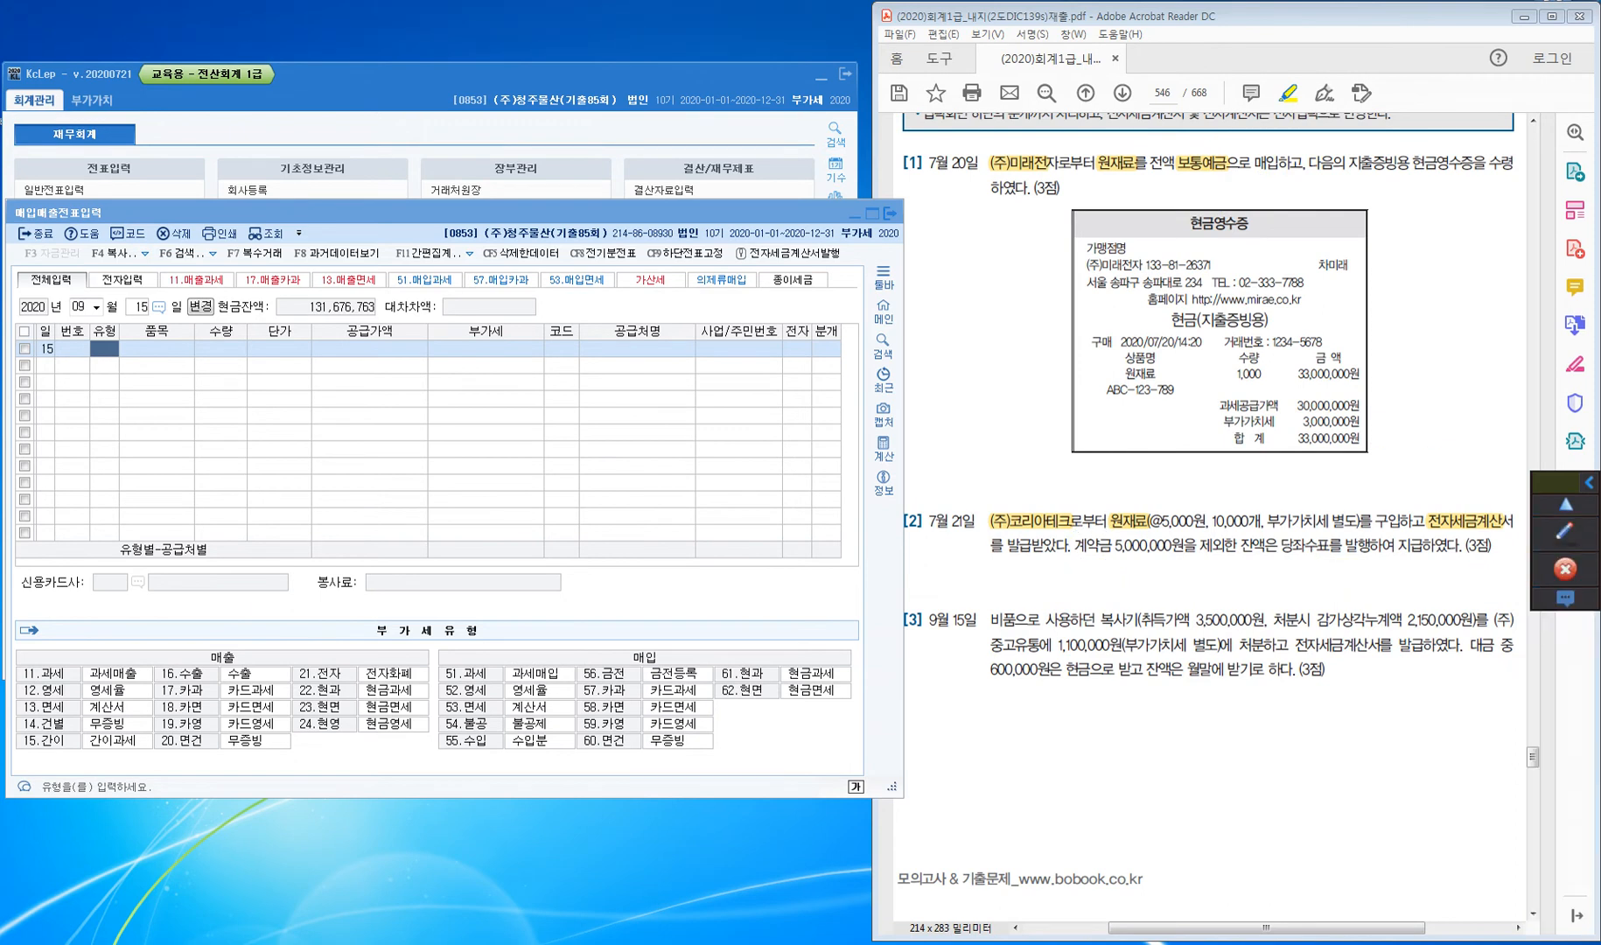
Highlight 중고유통 and 전자세금계산서를 발급하였다 in problem [3] of the exam PDF
left_click(1224, 744)
scroll(1225, 743, "down", 4)
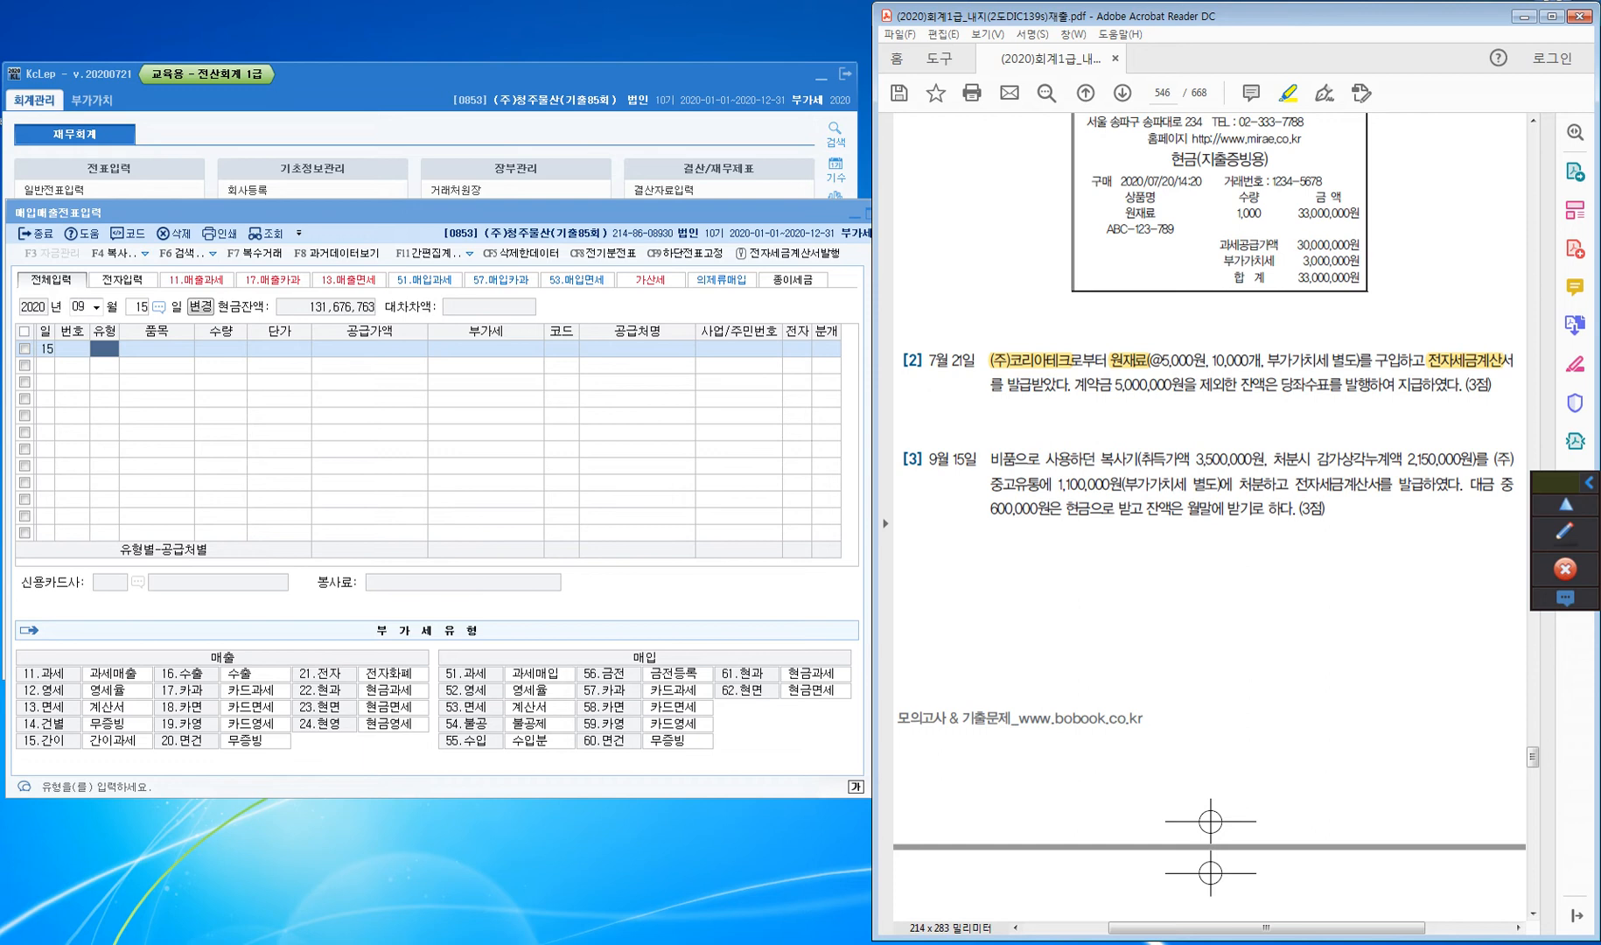
left_click_drag(990, 483, 1031, 484)
left_click_drag(1295, 484, 1461, 484)
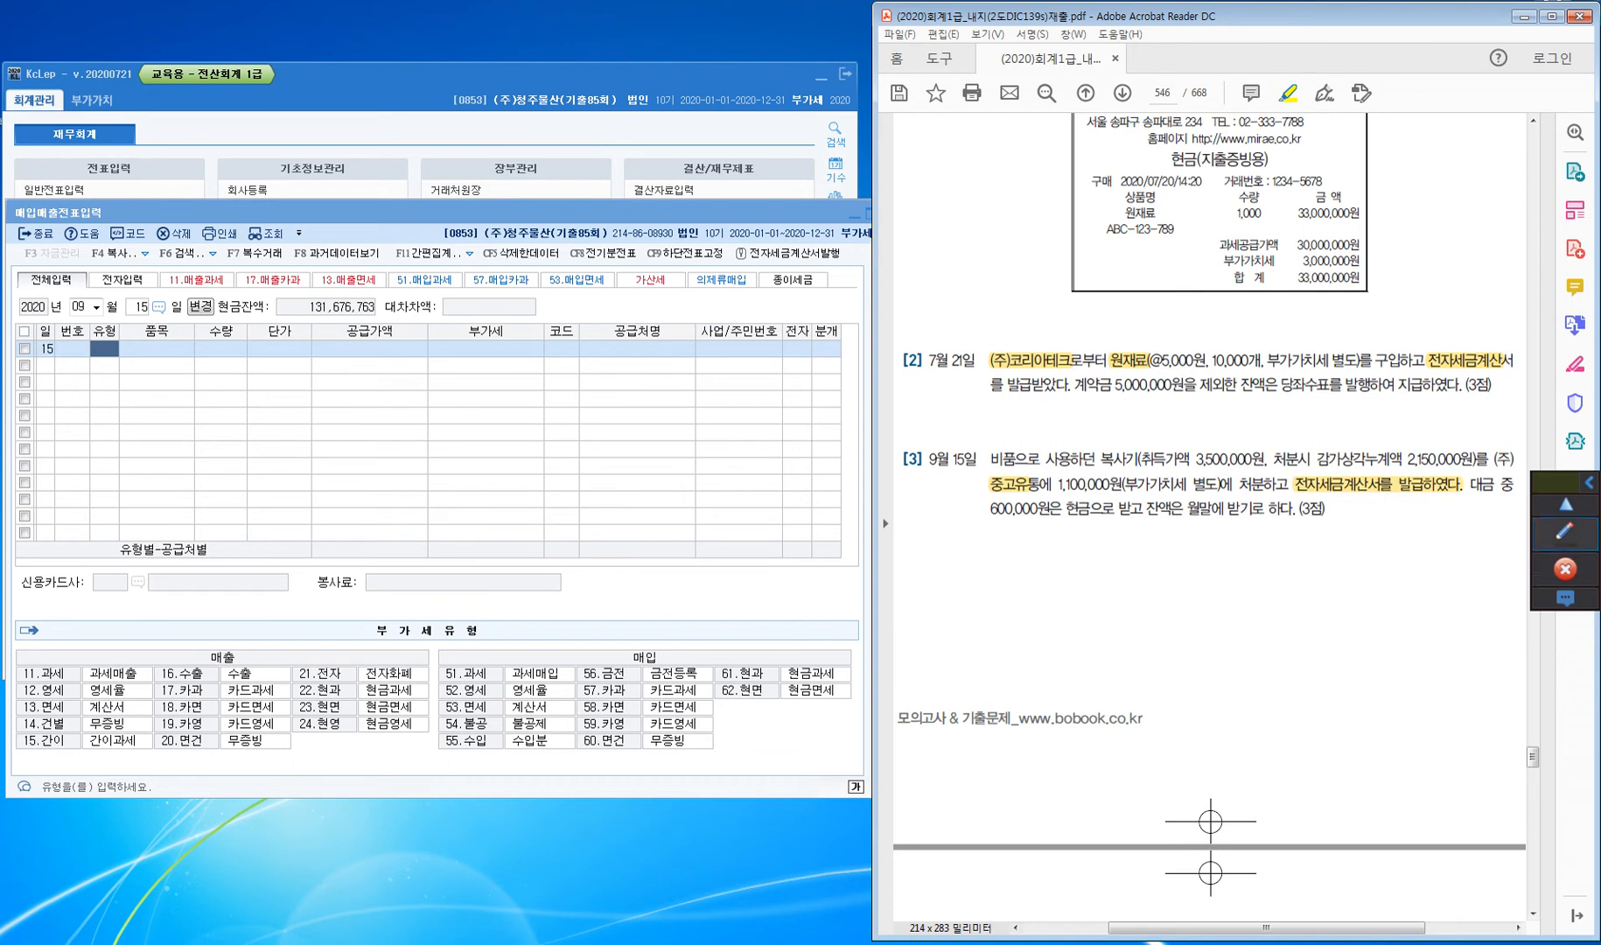
Handwrite the note "11.과세" above problem [3] with a curved line linking it to the highlighted tax invoice phrase
left_click(1565, 533)
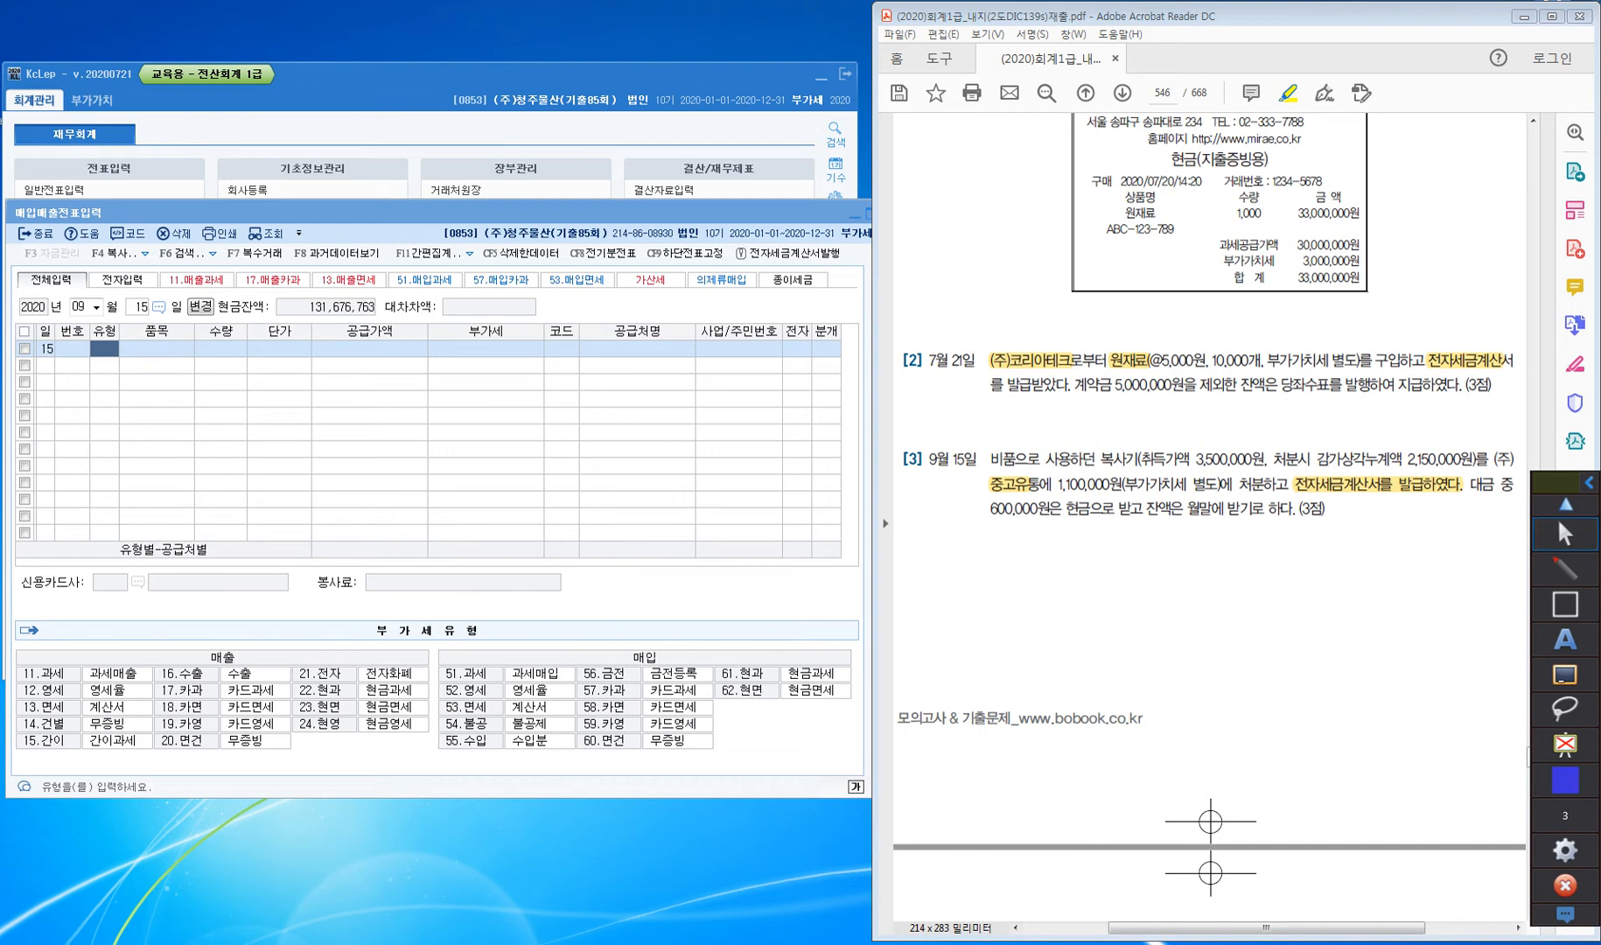
mouse_move(1322, 478)
left_mouse_down()
mouse_move(1319, 426)
mouse_move(1342, 434)
mouse_move(1352, 411)
mouse_move(1339, 438)
left_mouse_up()
mouse_move(1335, 415)
left_mouse_down()
mouse_move(1357, 434)
mouse_move(1405, 423)
left_mouse_up()
left_click(1386, 430)
mouse_move(1407, 400)
left_mouse_down()
mouse_move(1408, 425)
mouse_move(1432, 410)
left_mouse_up()
left_click_drag(1432, 405, 1440, 430)
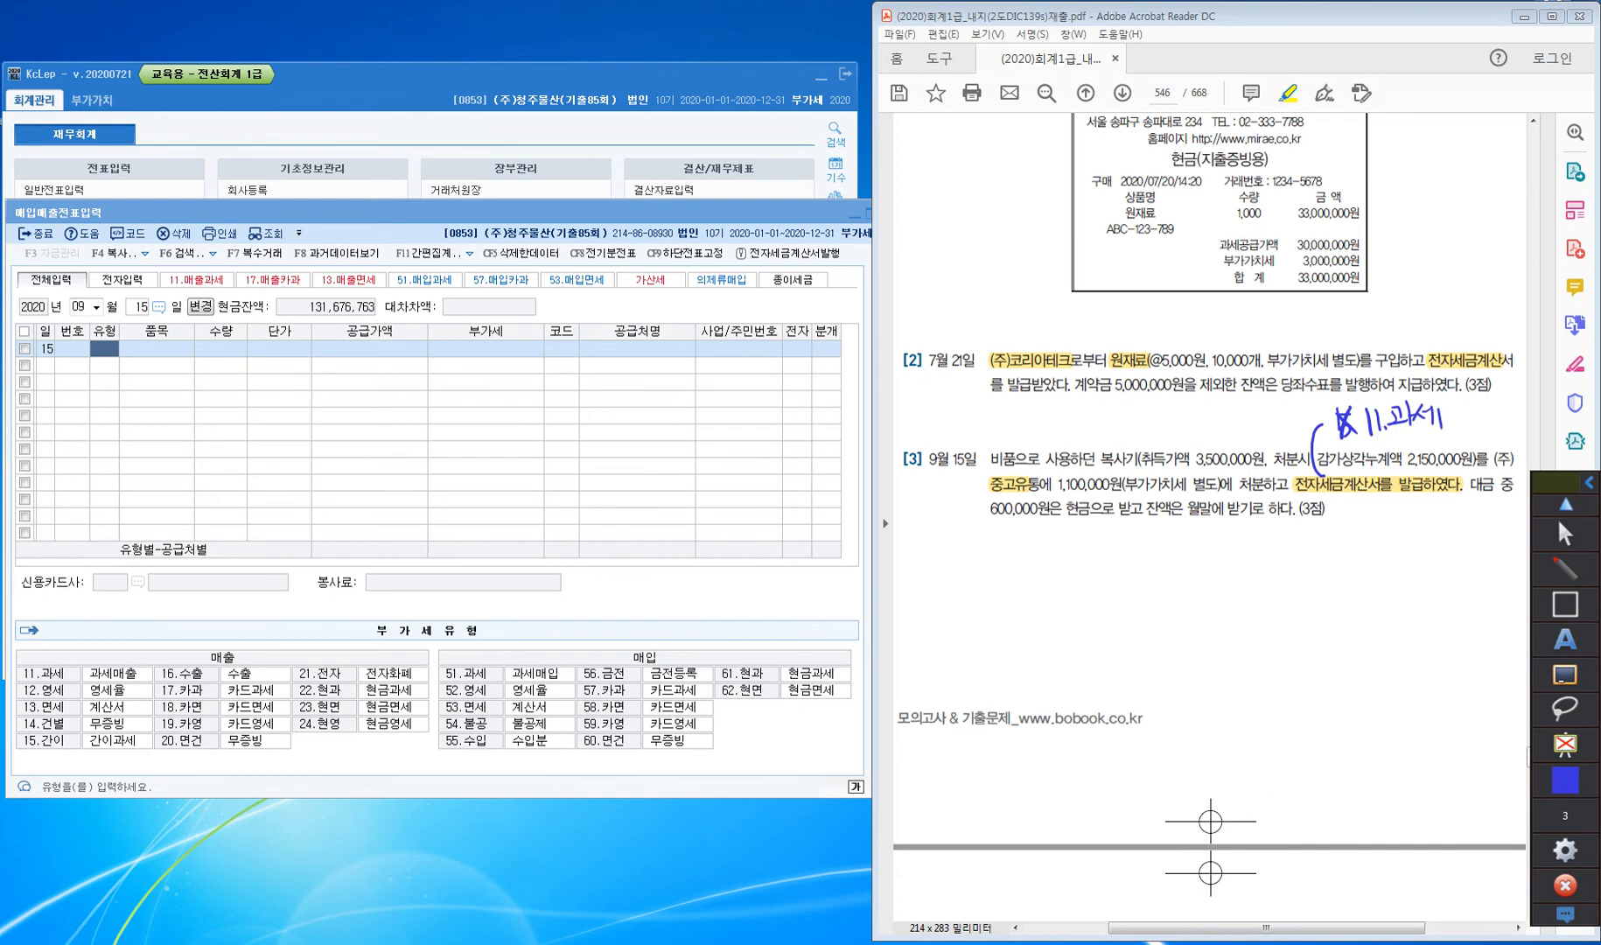
Circle 현금, underline 월말에 받기로 with the note 미수금, and handwrite 혼합 beside problem [3]
mouse_move(1098, 519)
left_mouse_down()
mouse_move(1071, 530)
mouse_move(1090, 488)
mouse_move(1094, 520)
left_mouse_up()
mouse_move(1182, 516)
left_mouse_down()
mouse_move(1258, 514)
mouse_move(1202, 549)
mouse_move(1219, 553)
left_mouse_up()
left_click_drag(1202, 533, 1216, 551)
mouse_move(1221, 527)
left_mouse_down()
mouse_move(1221, 558)
mouse_move(1224, 544)
left_mouse_up()
left_click_drag(1232, 534, 1243, 543)
left_click_drag(1221, 547, 1253, 542)
left_click_drag(1238, 547, 1259, 559)
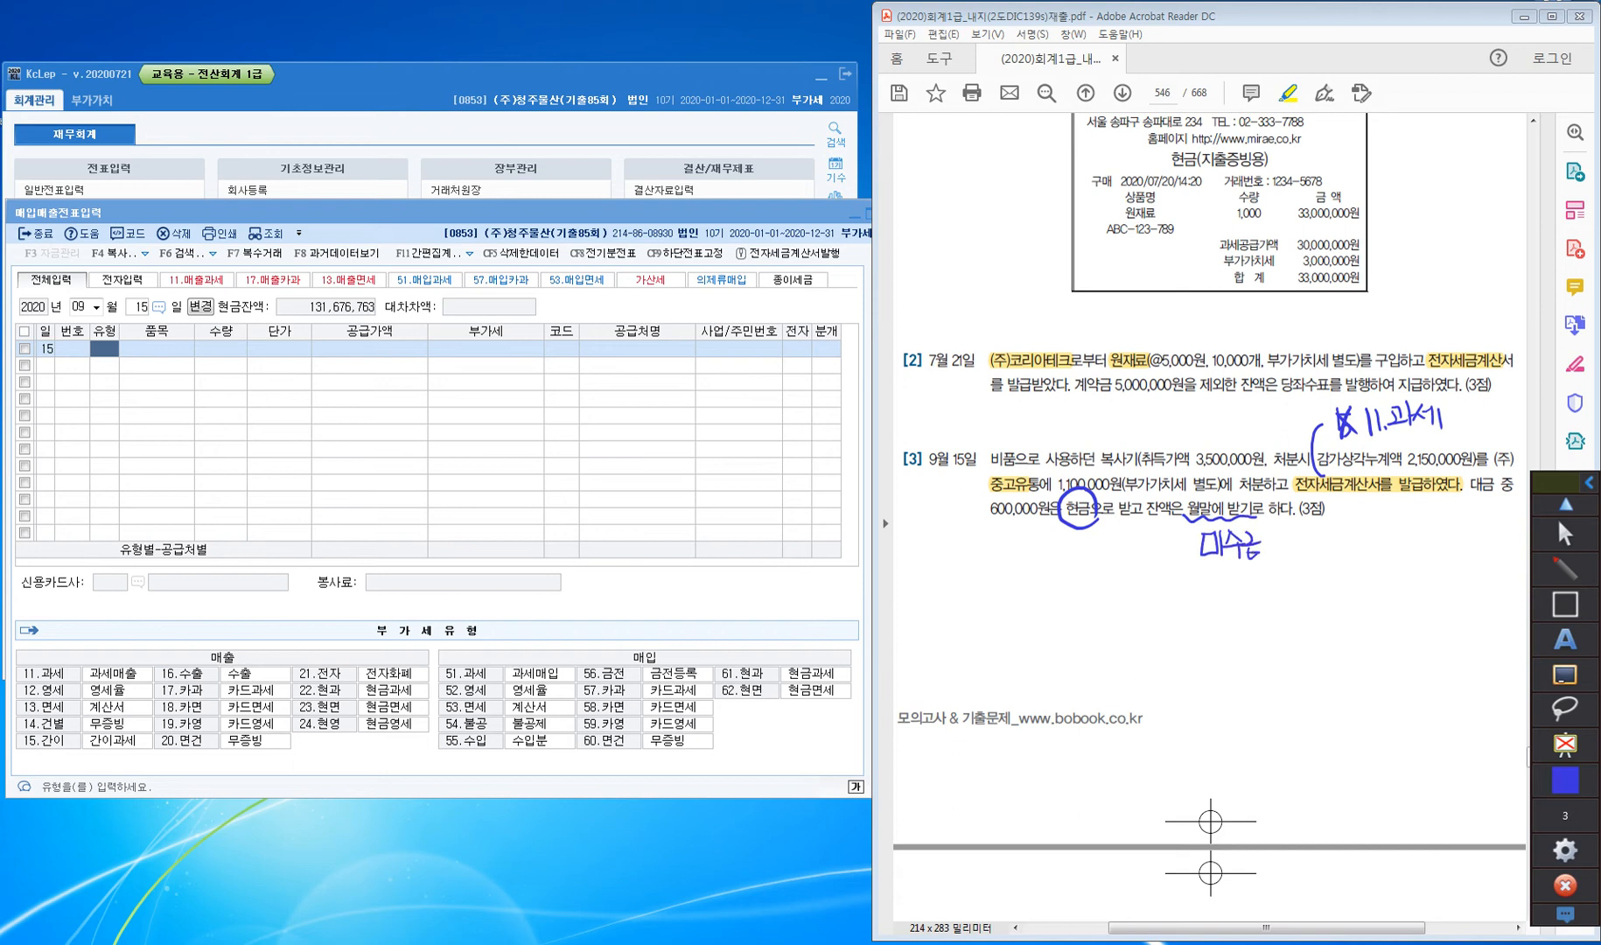
mouse_move(931, 504)
left_mouse_down()
mouse_move(947, 500)
mouse_move(935, 526)
mouse_move(976, 504)
mouse_move(971, 523)
left_mouse_up()
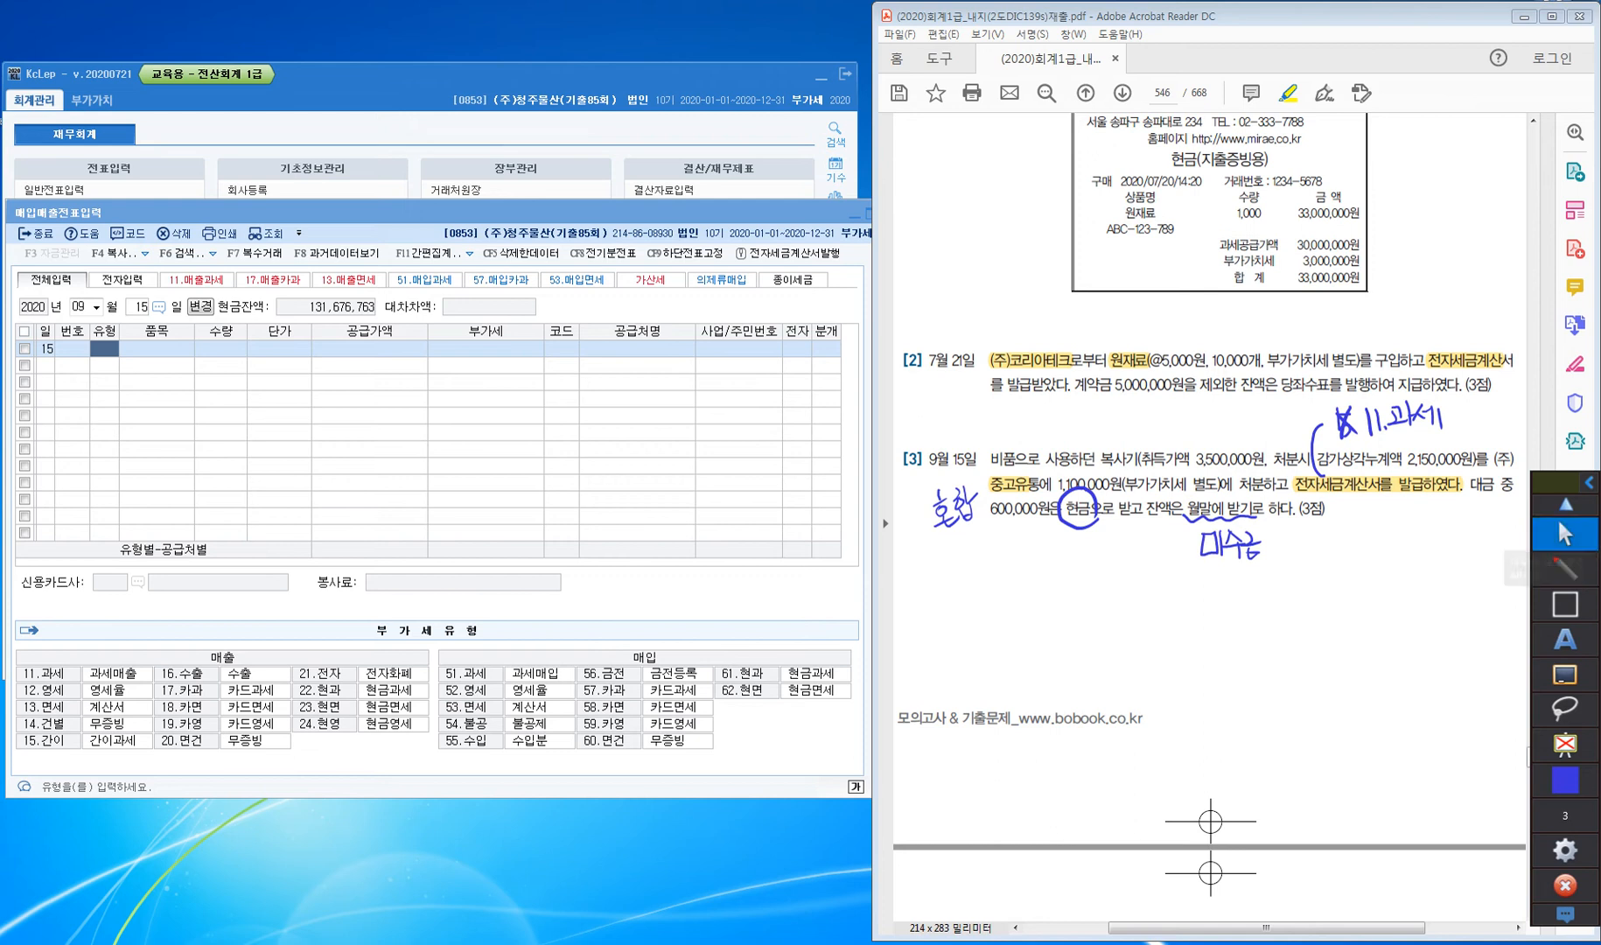
left_click(1565, 535)
Start the September 15 sales entry with type 11 (과세) and item 비품, leaving quantity and unit price blank
left_click(104, 348)
type("11")
key("Return")
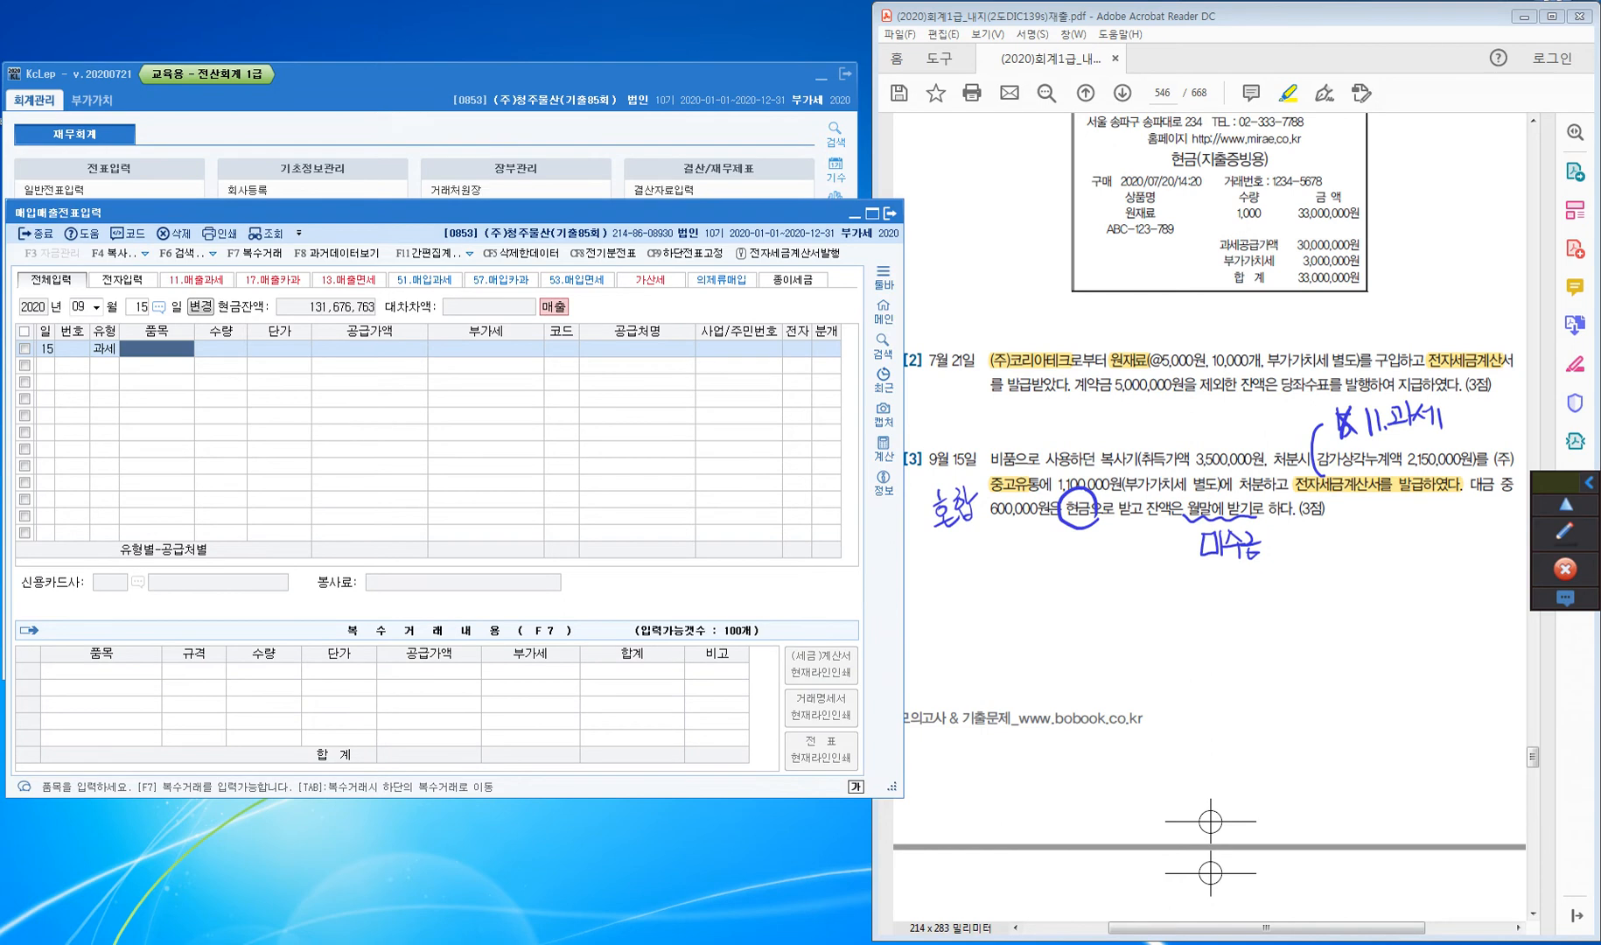
type("비품")
key("Return")
key("Return")
key("Return")
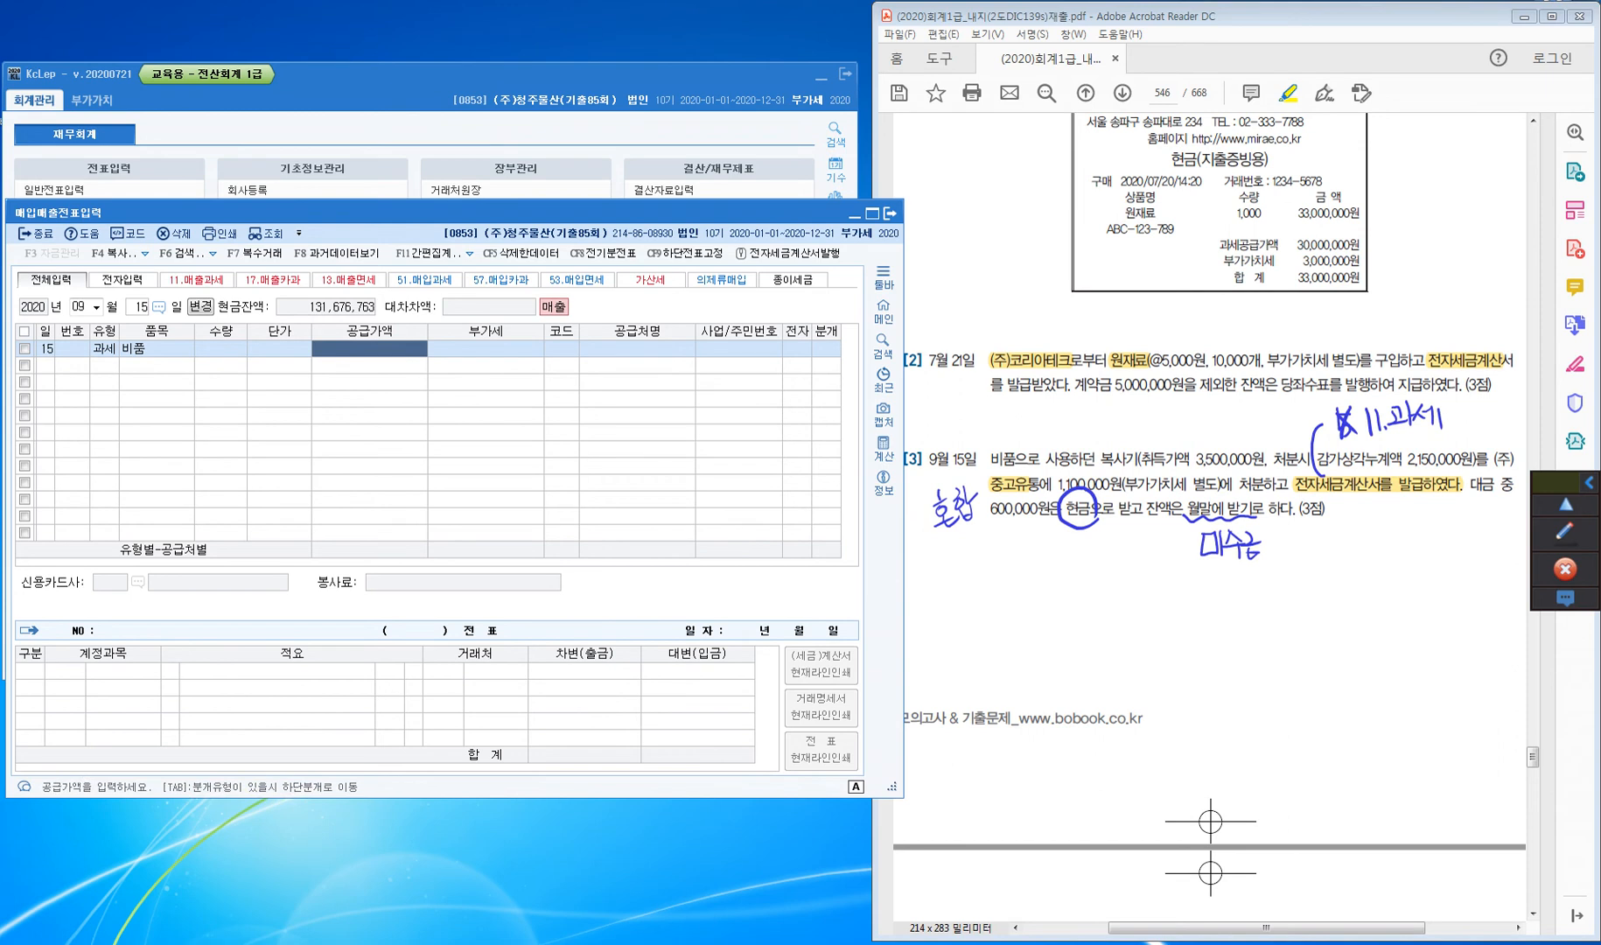
Enter a supply amount of 1,100,000 with its automatic VAT and assign (주)중고유통 as the trading partner
type("1100000")
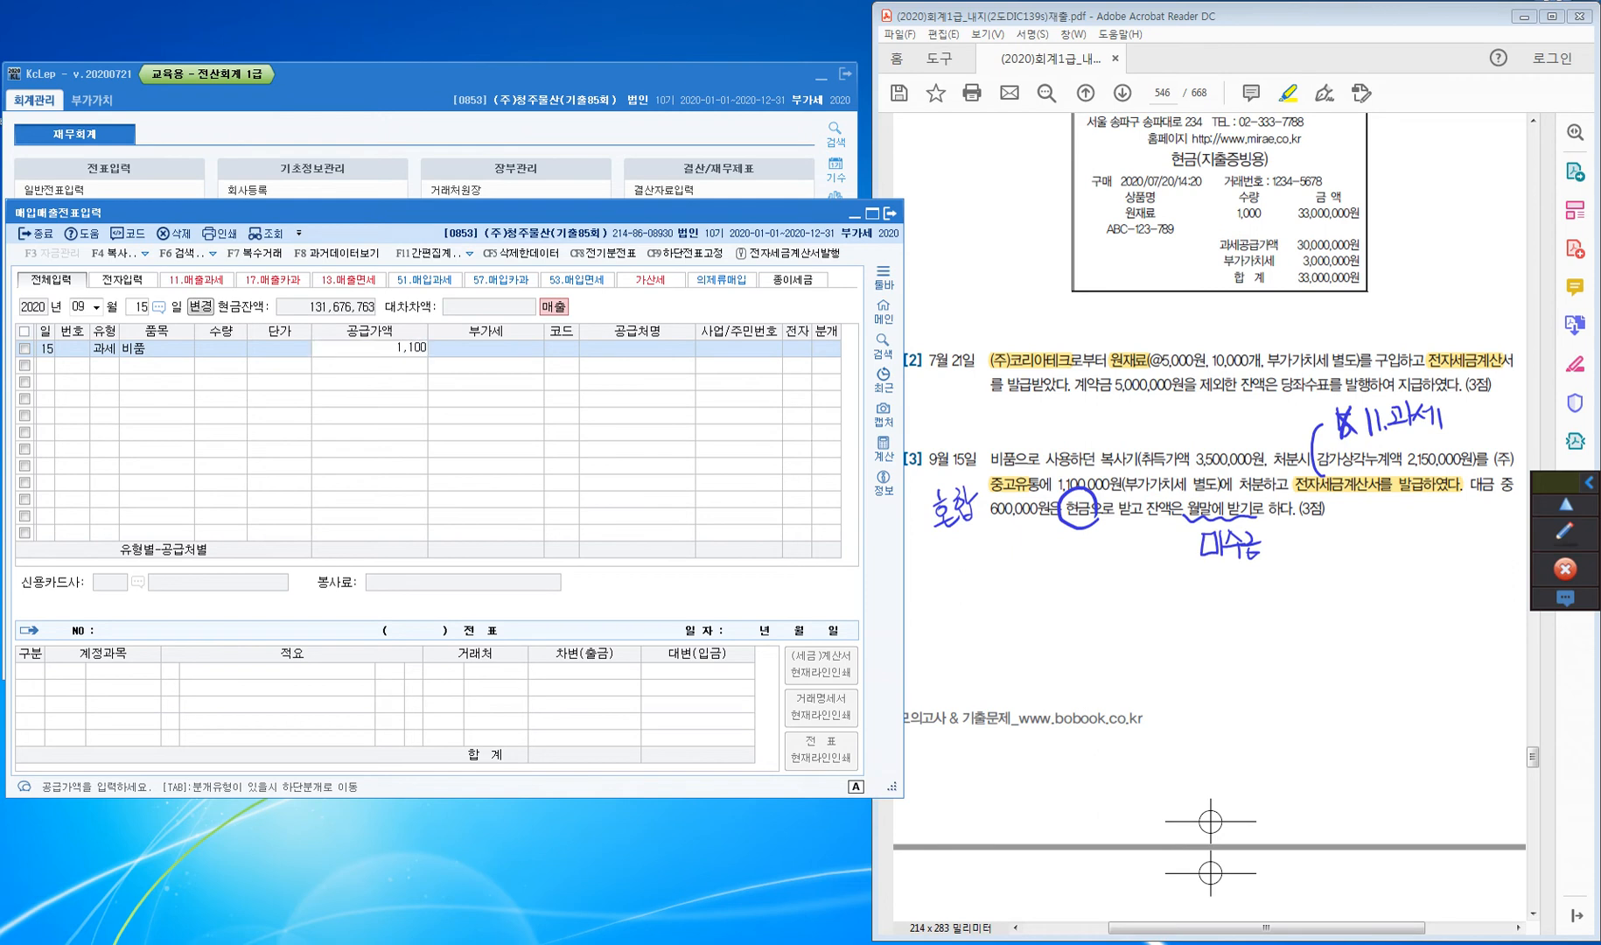
key("Return")
key("Return")
key("Return")
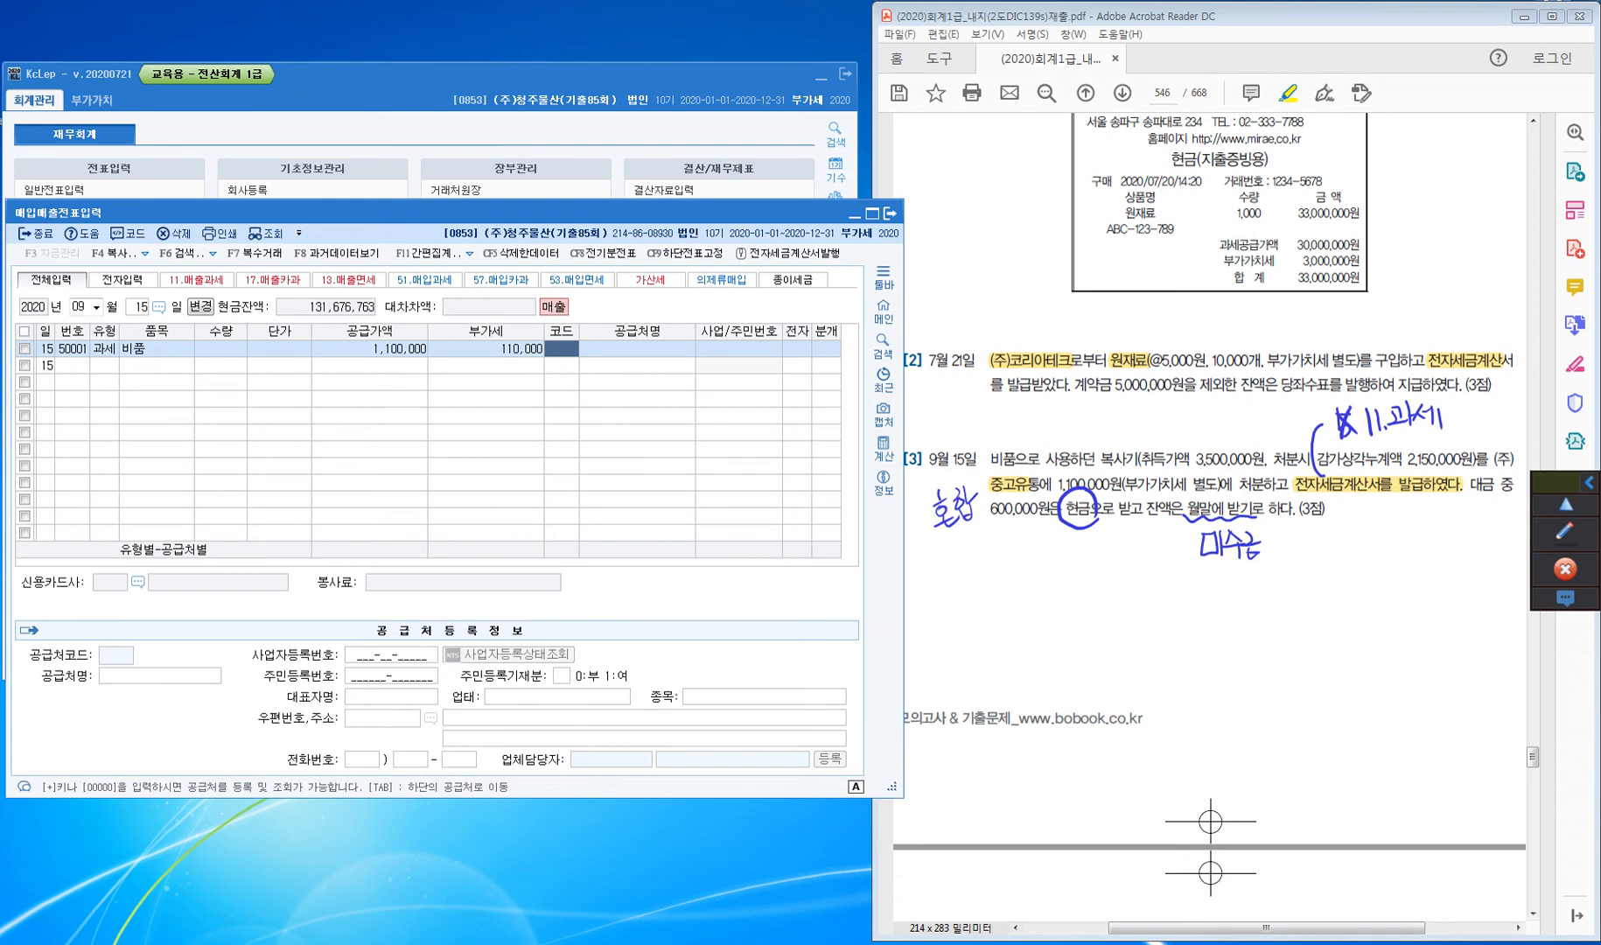
type("중고")
key("Return")
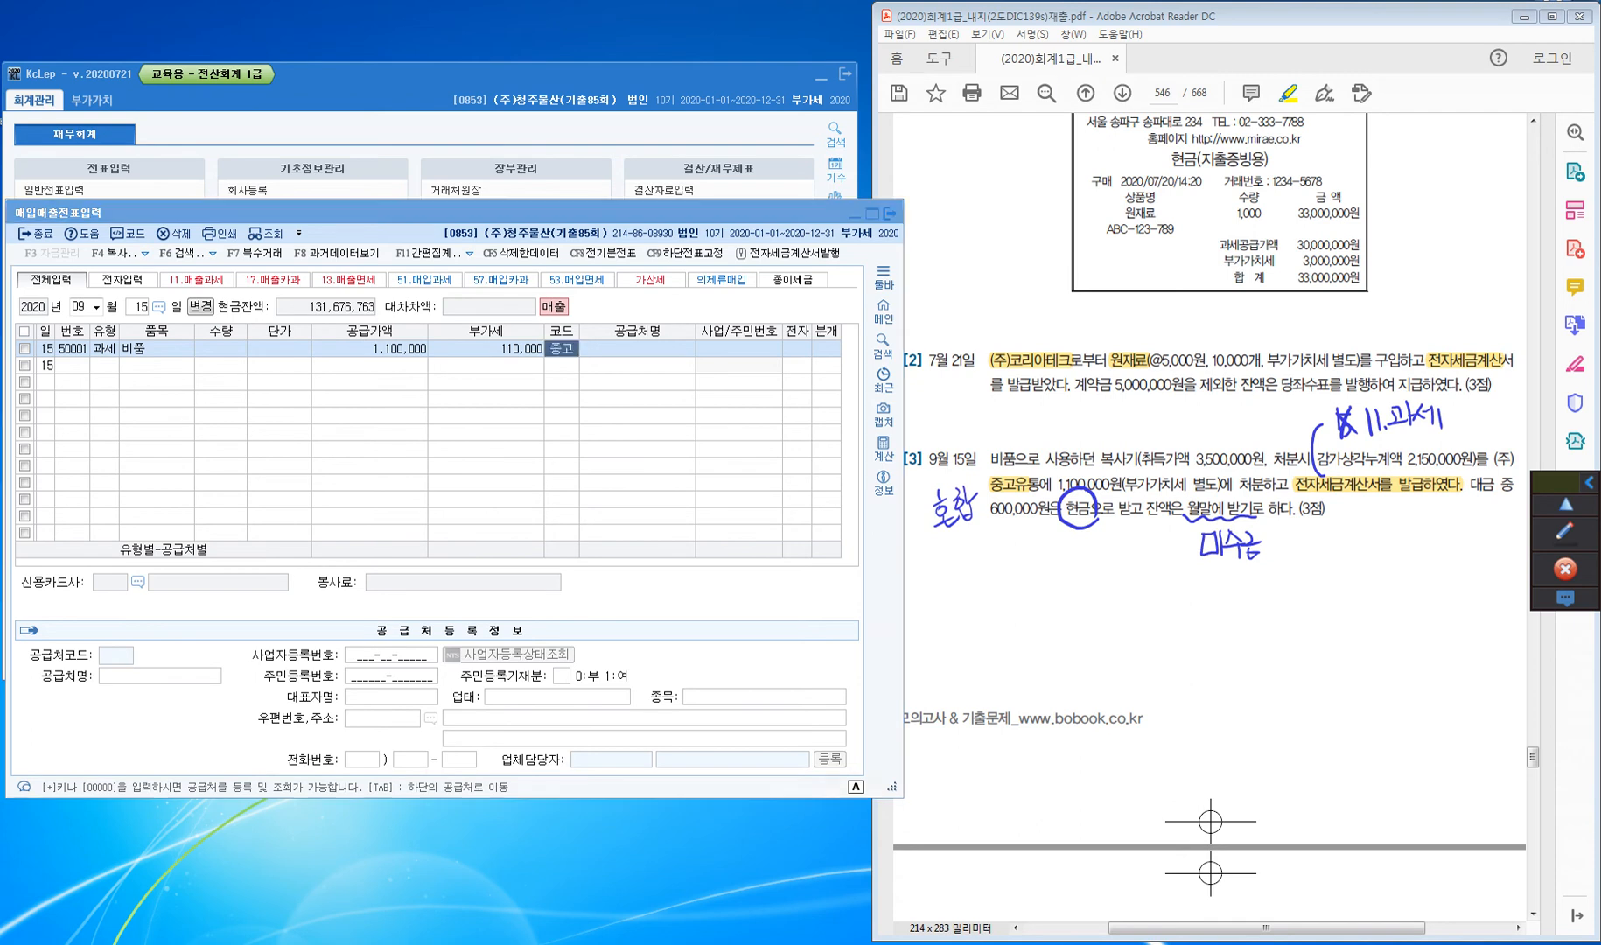
key("Return")
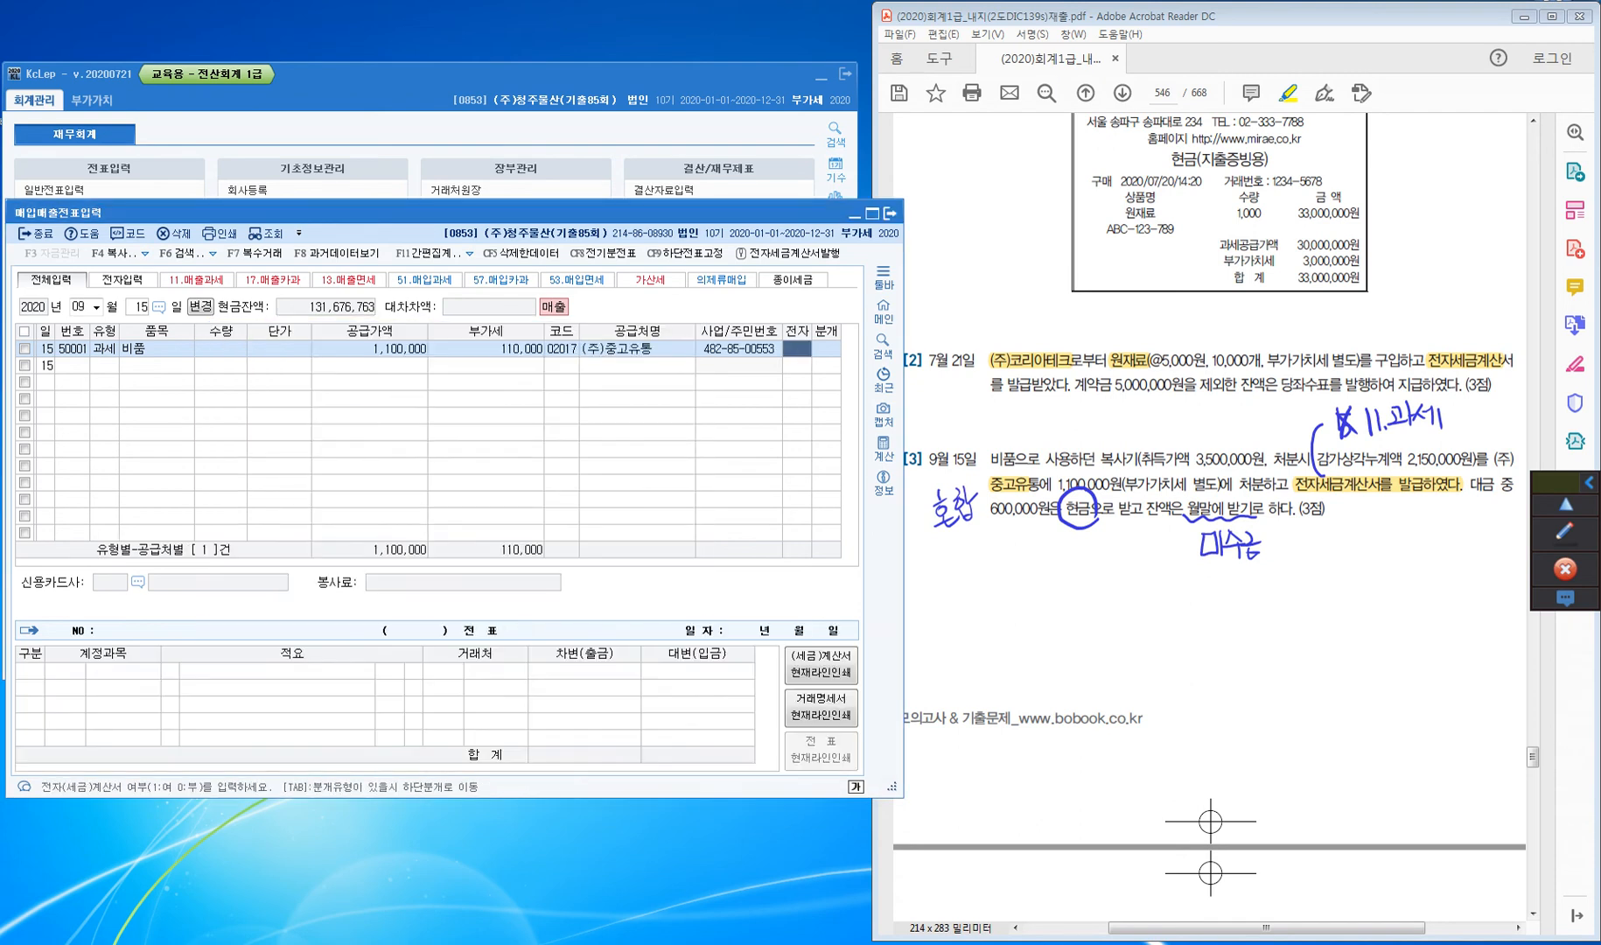
Mark the entry as an electronic tax invoice (여) and set its journal type to 3 (혼합)
type("1")
key("Return")
type("3")
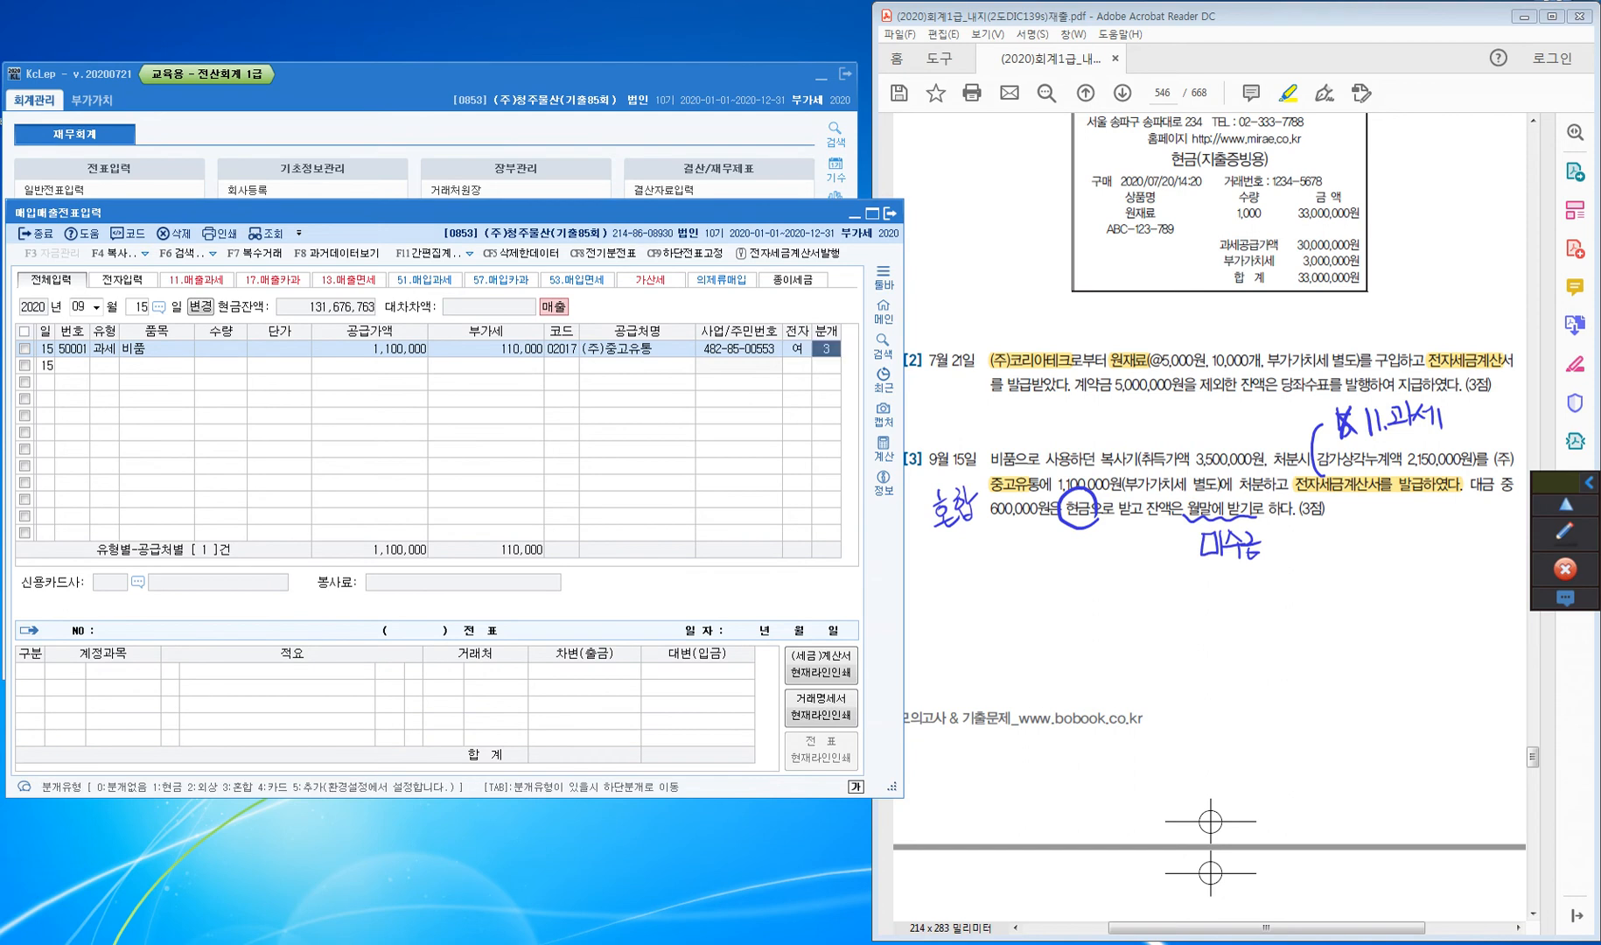
key("Return")
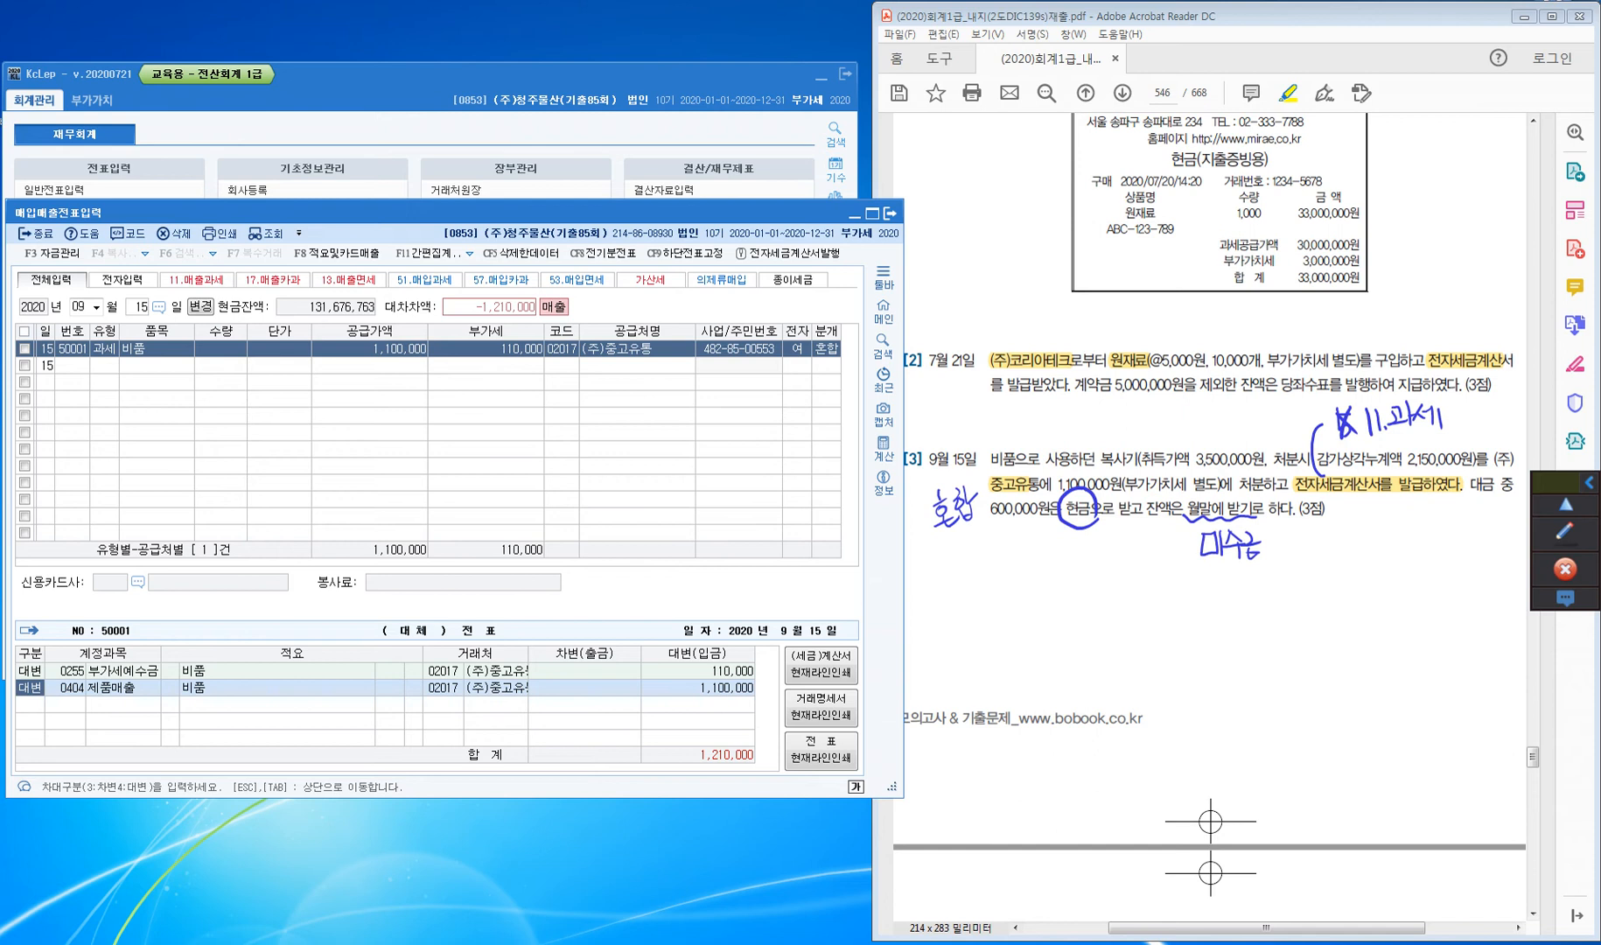
Change the 제품매출 credit line to account 212 비품 with an amount of 3,500,000
key("Return")
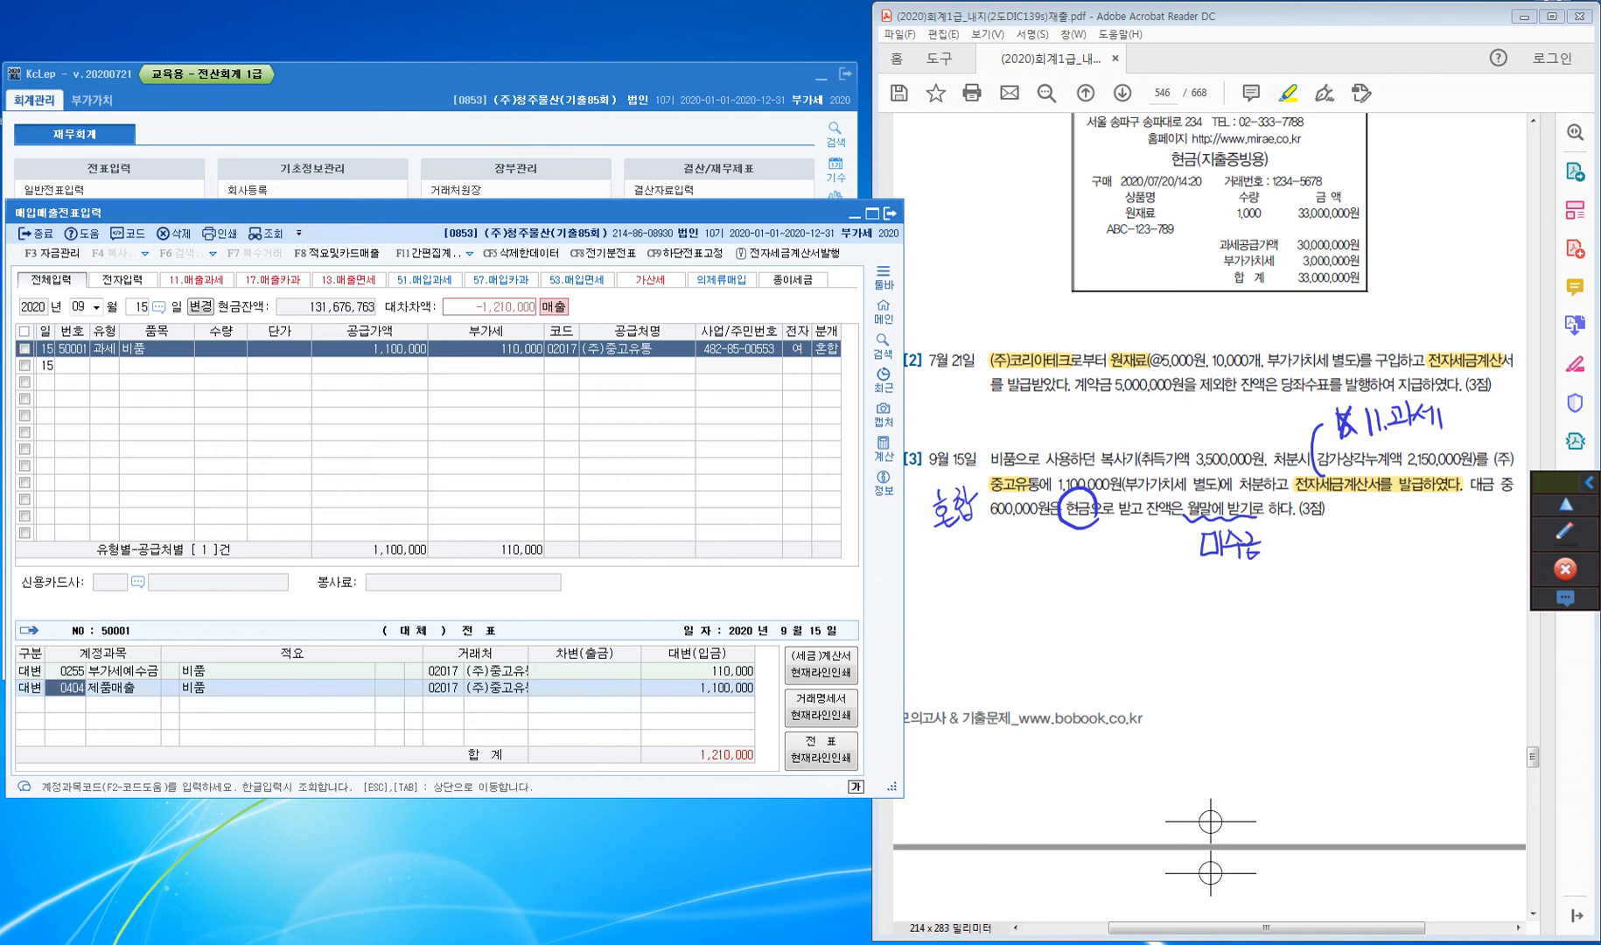
type("212")
key("Return")
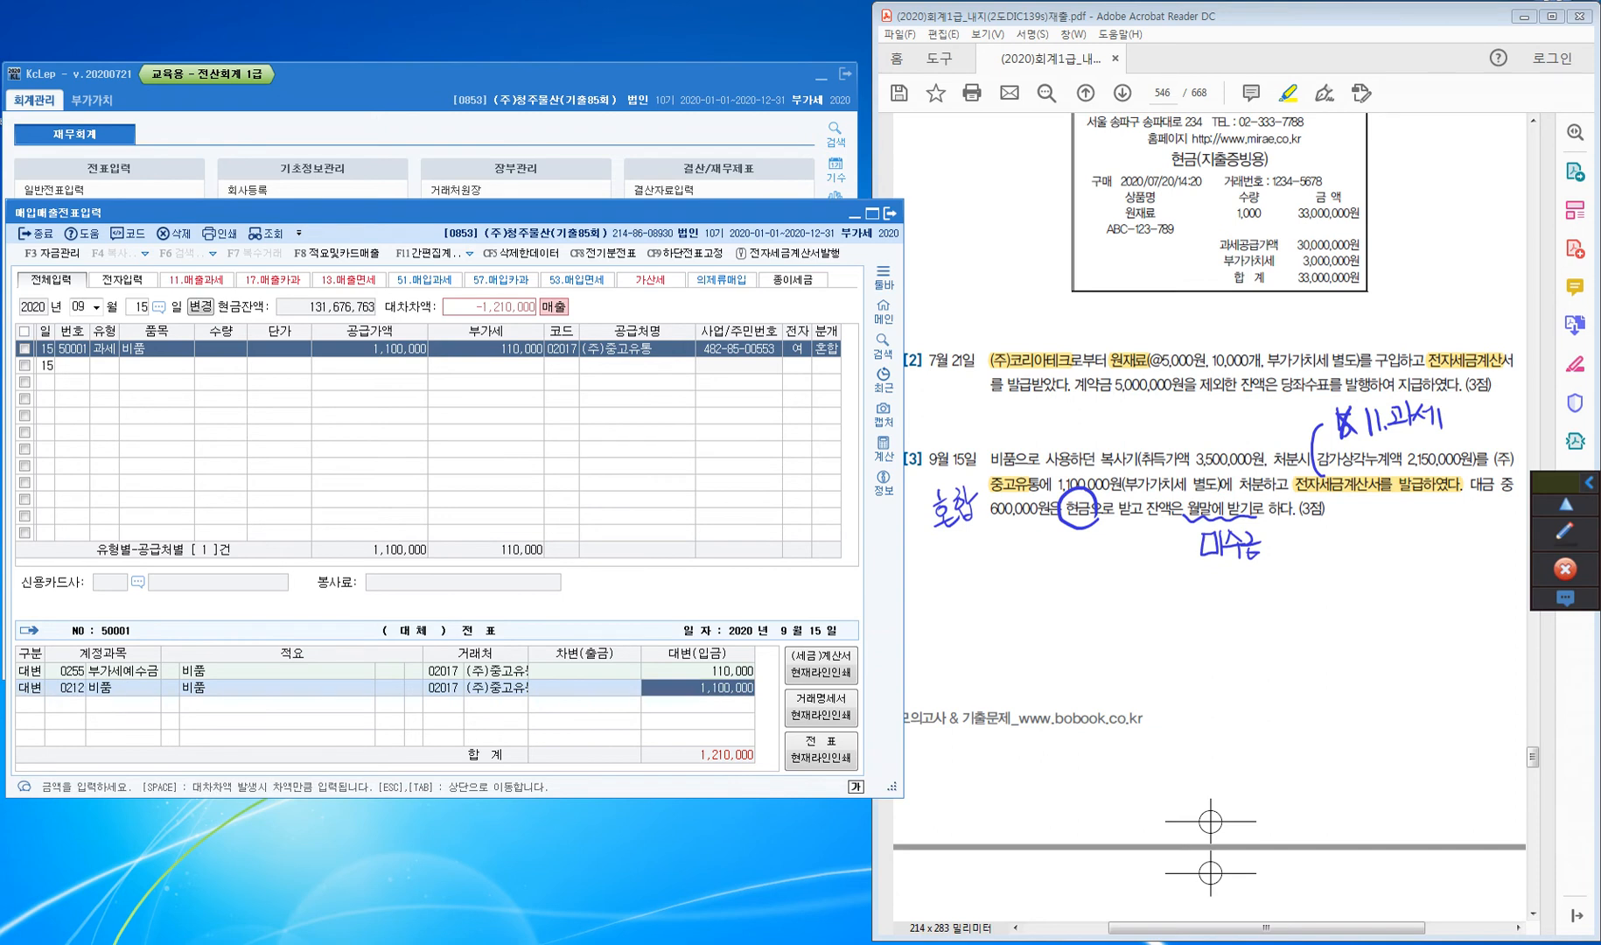
type("3500000")
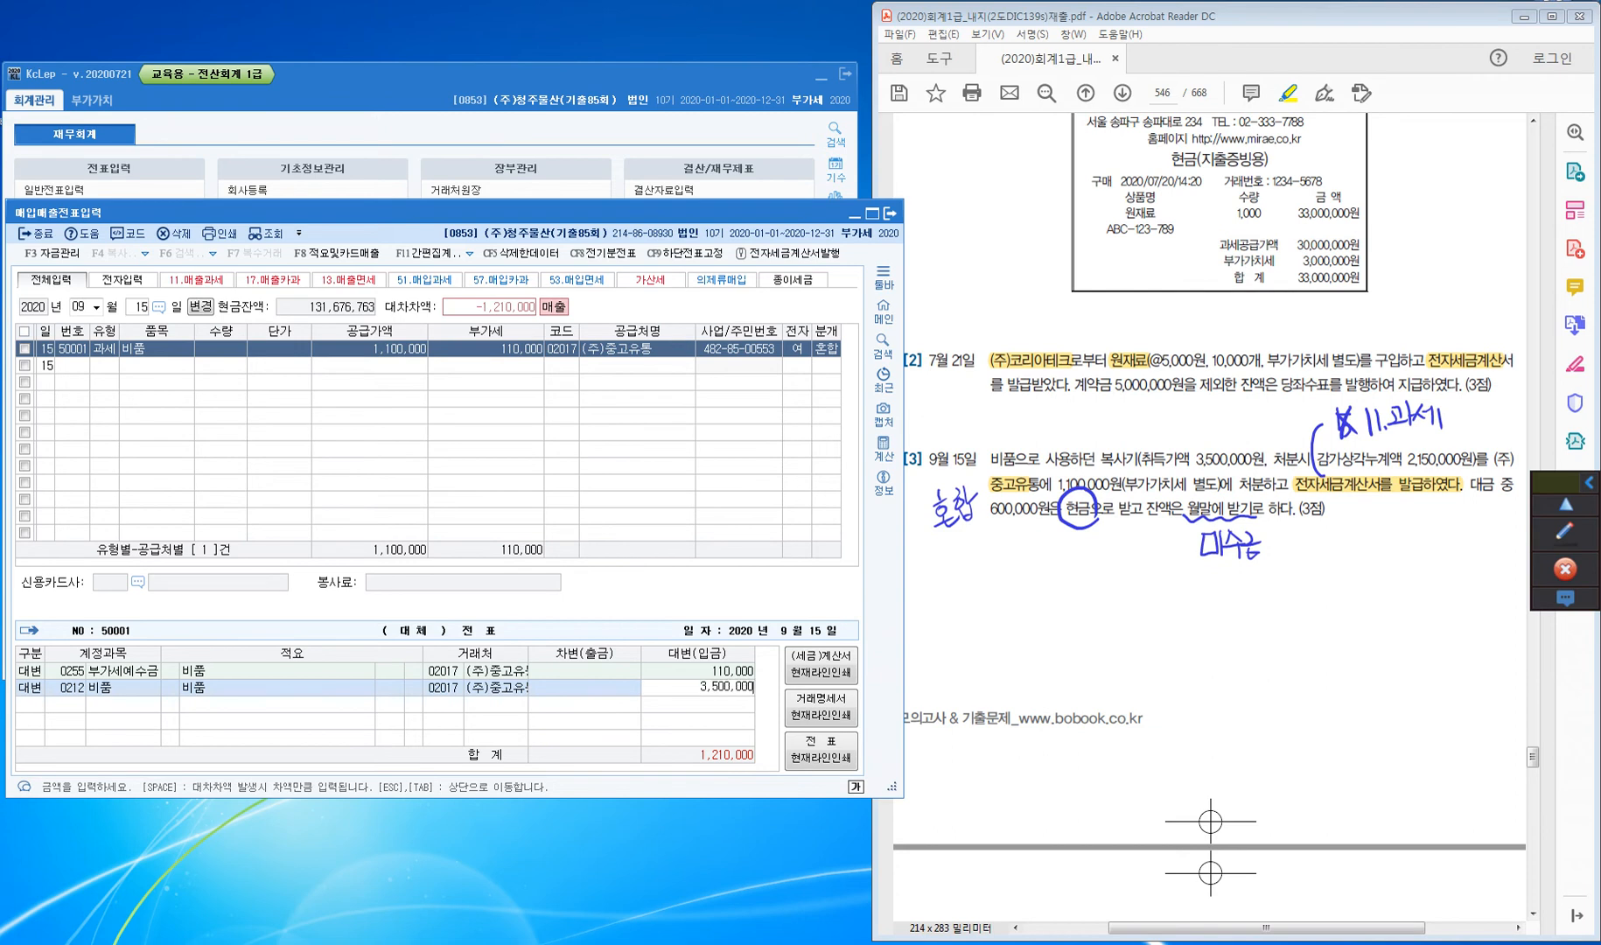
key("Return")
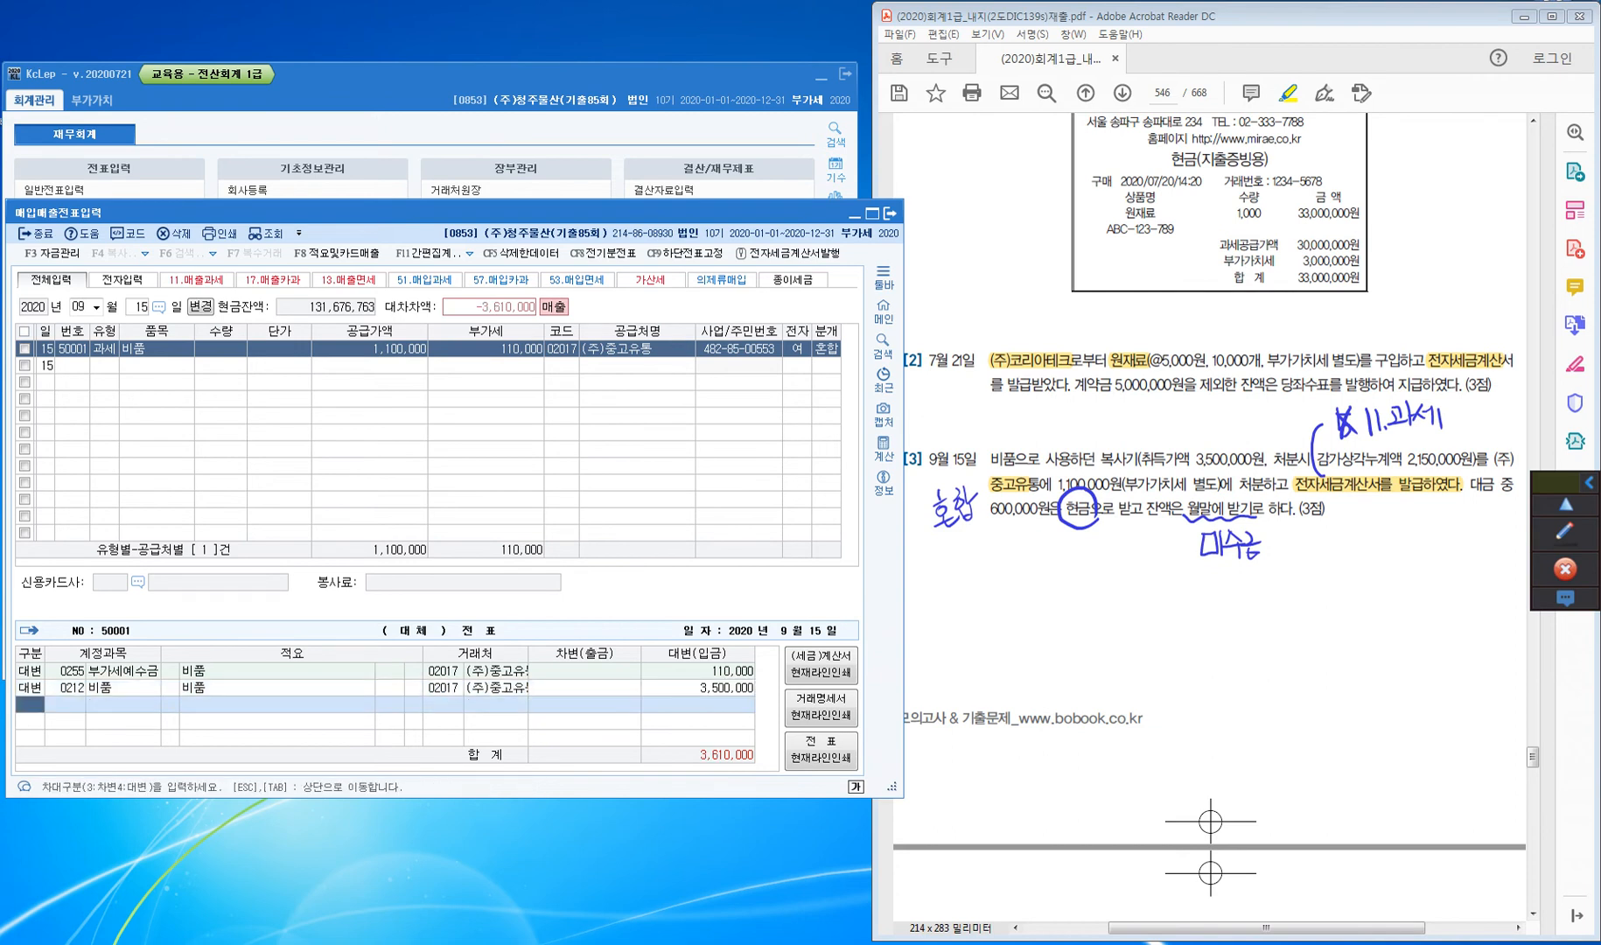
Add a debit line for account 213 감가상각누계액 with an amount of 2,150,000
type("3")
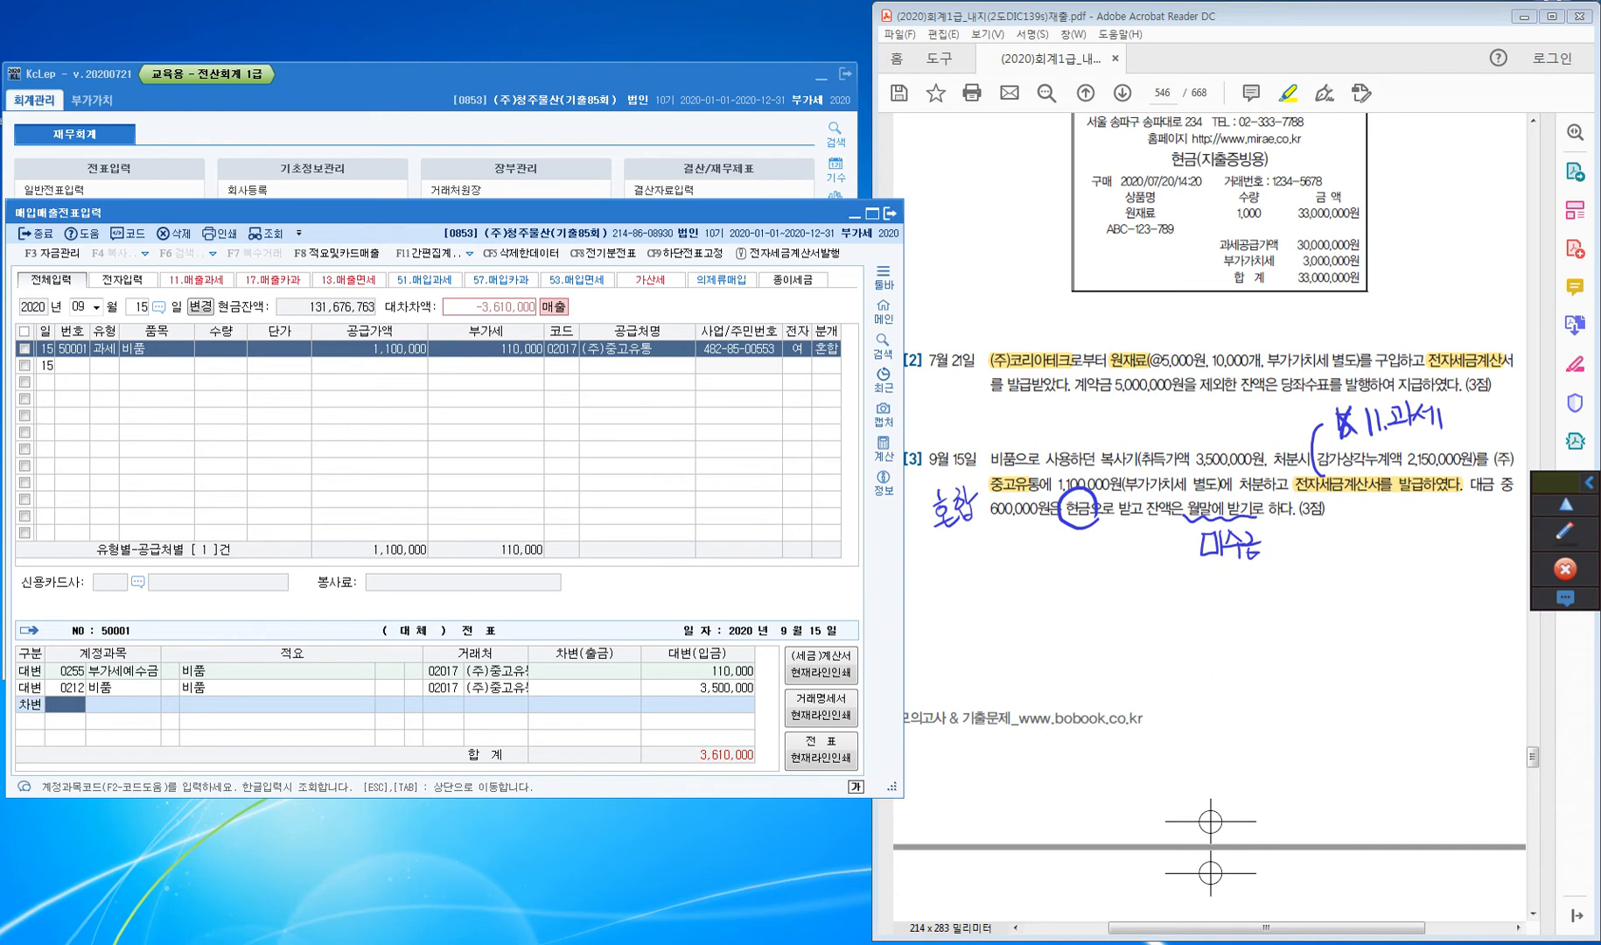
type("213")
key("Return")
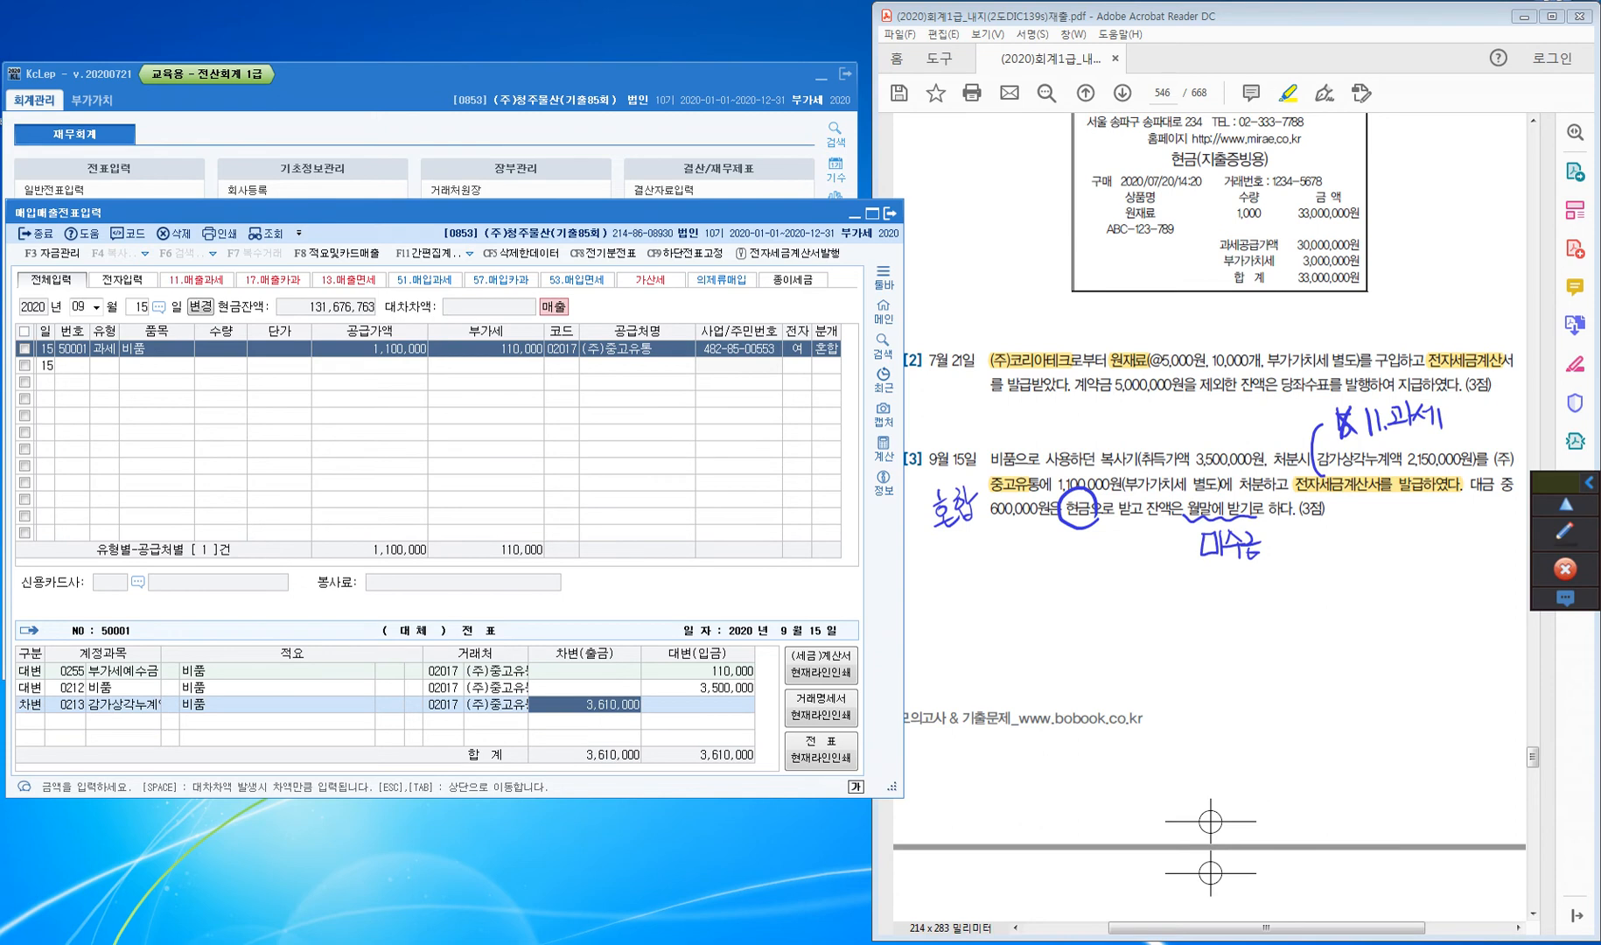
type("2150000")
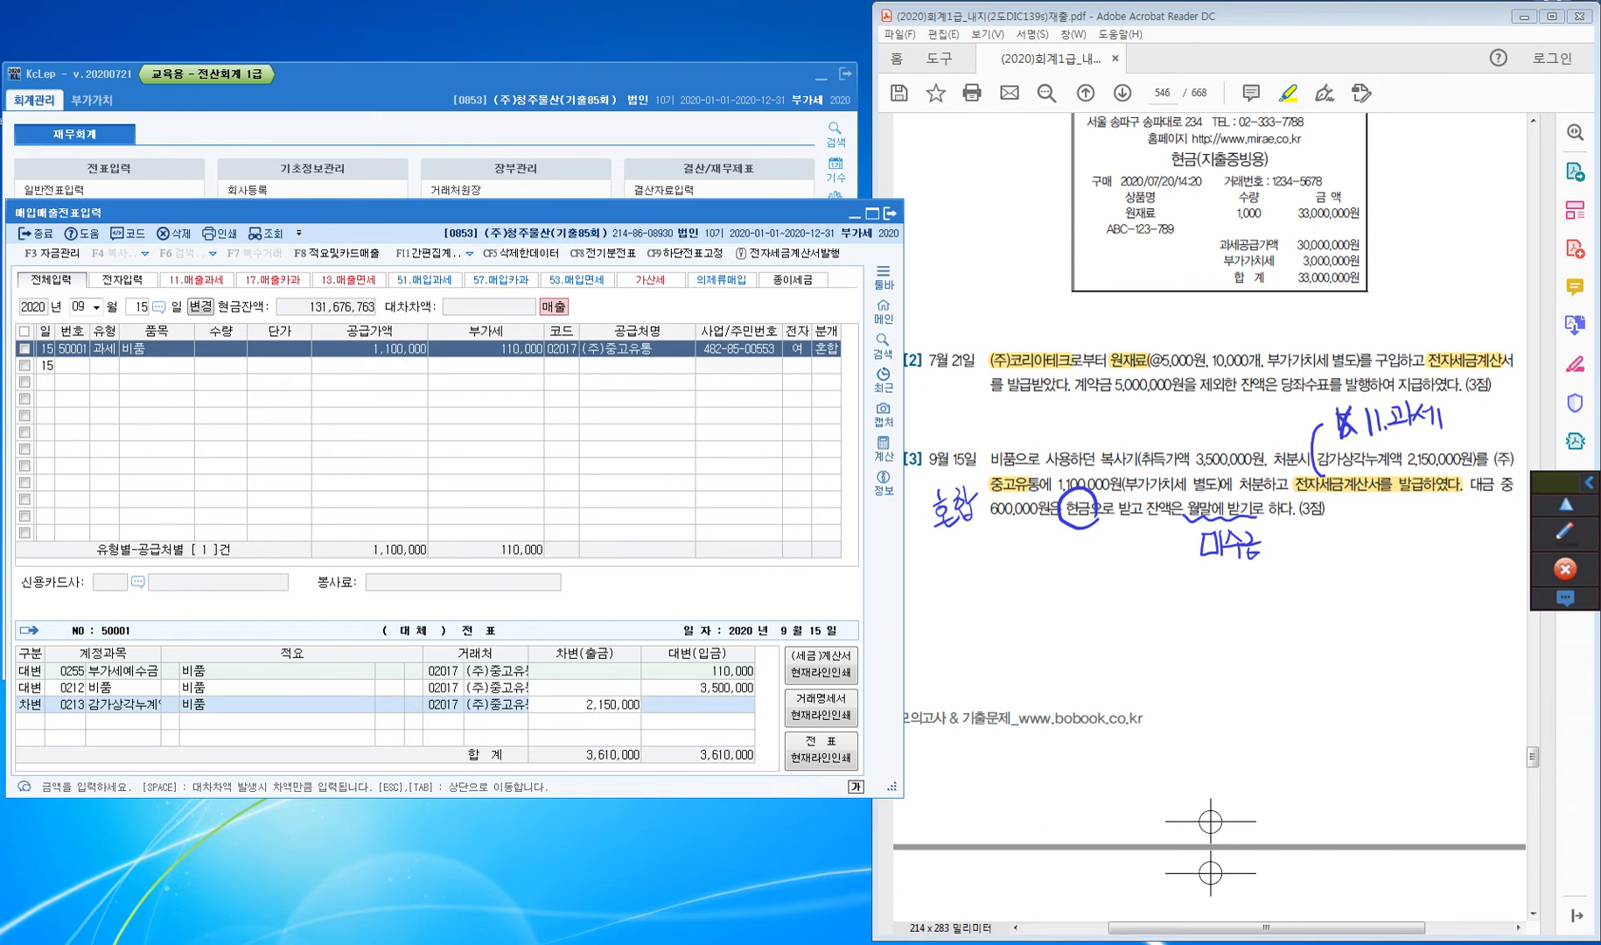
key("Return")
Add a debit line for account 101 현금 with an amount of 600,000
type("3")
key("Return")
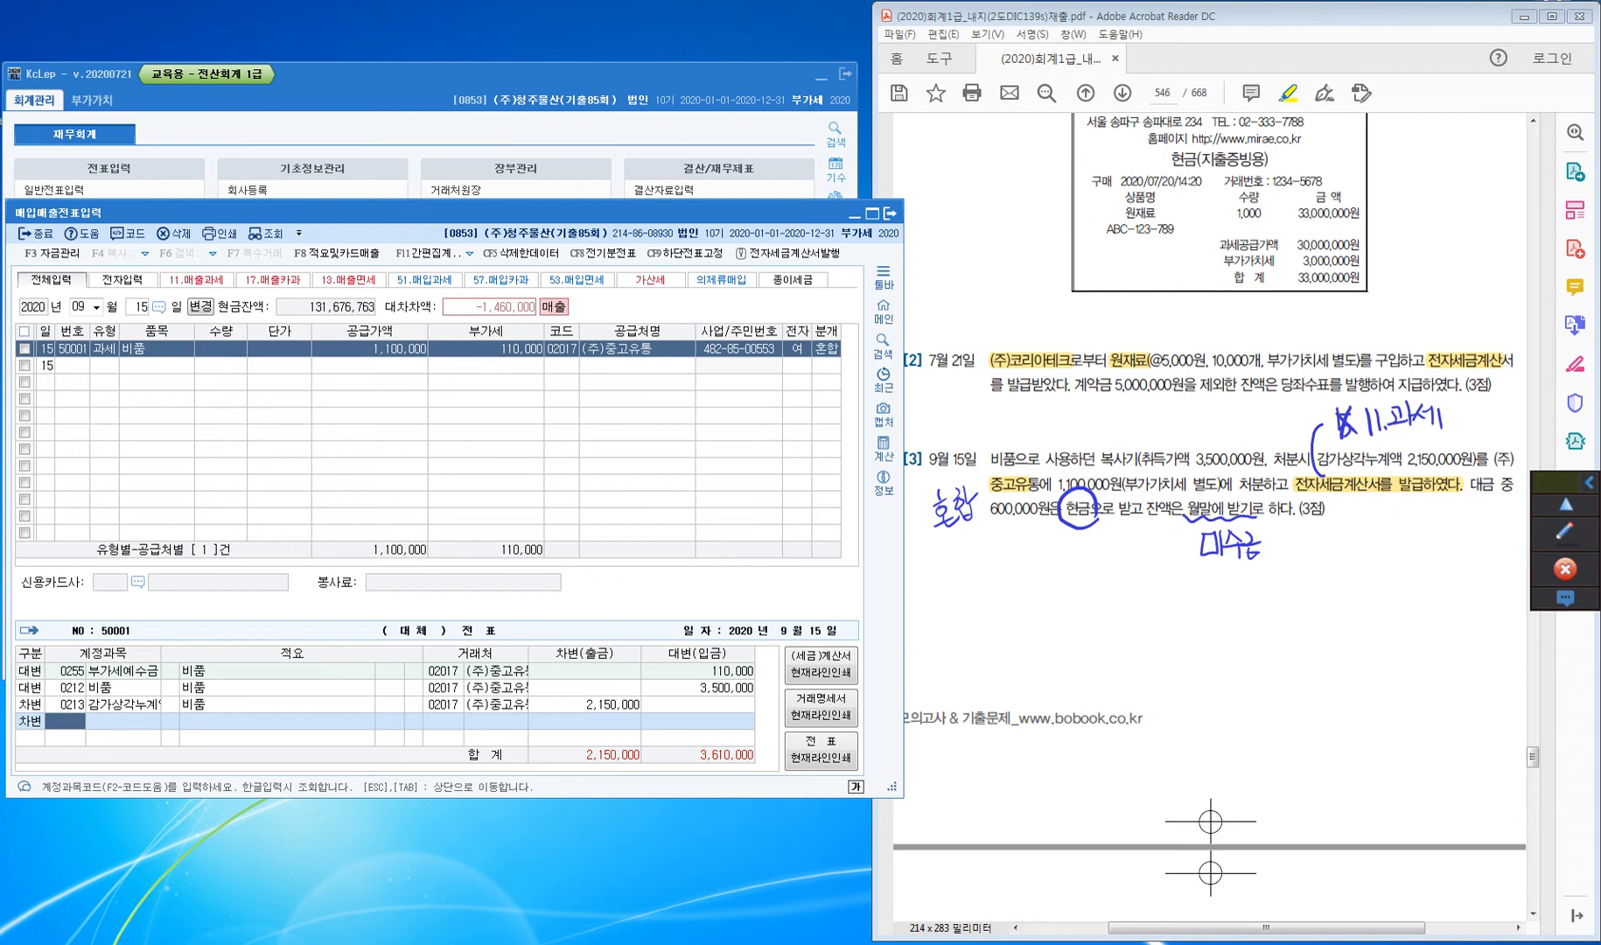
type("101")
key("Return")
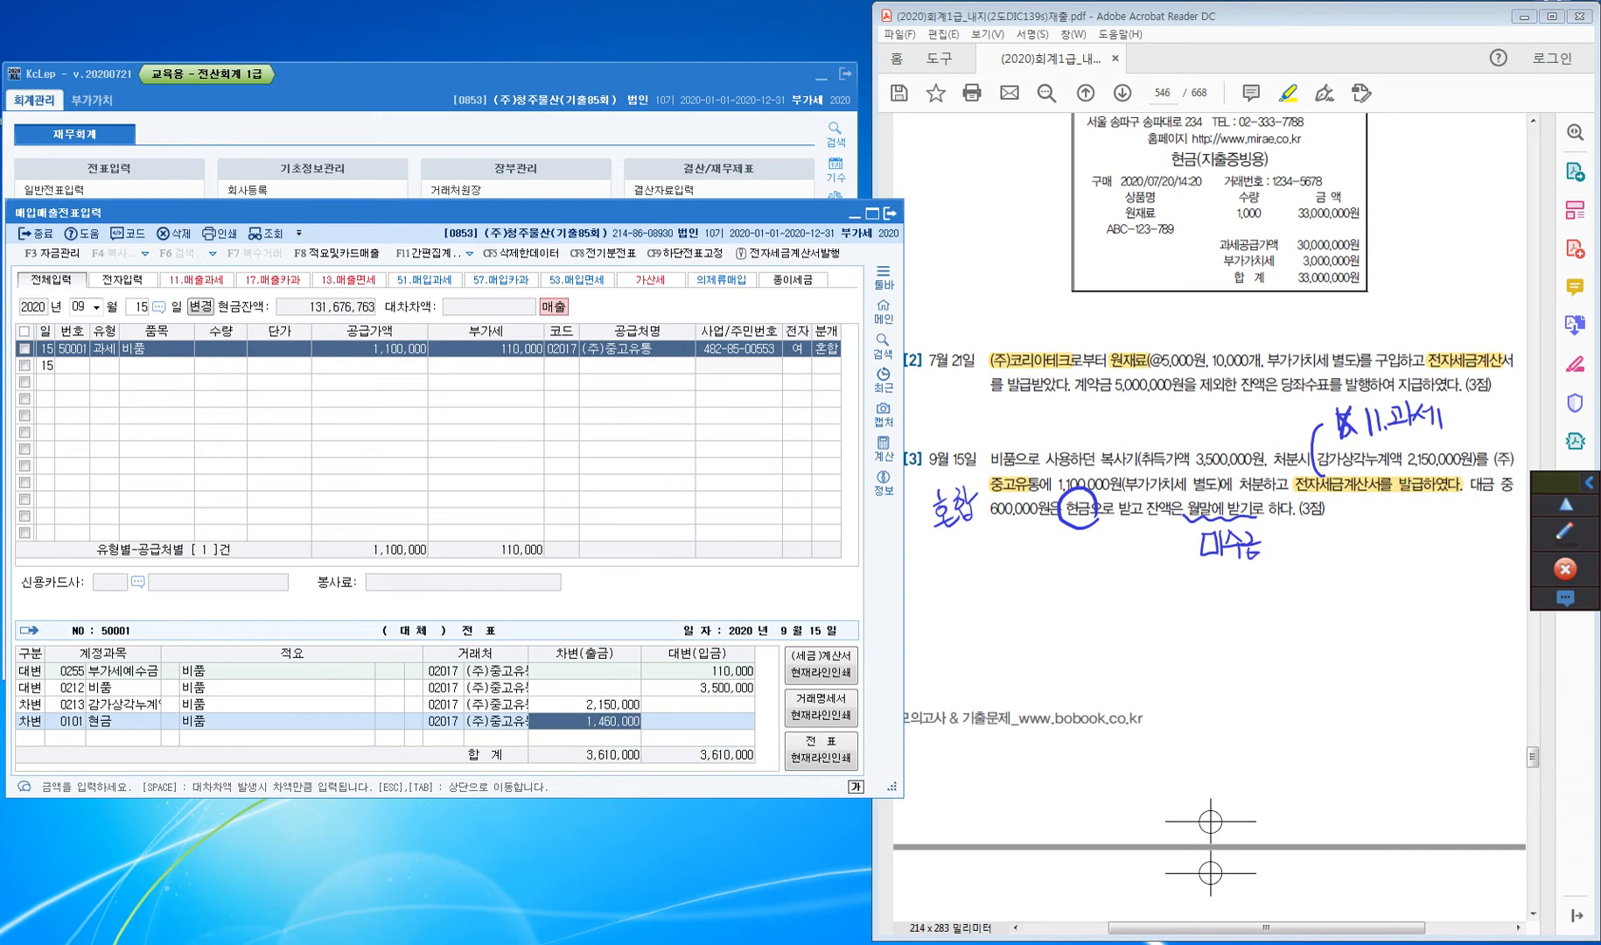
type("600000")
key("Return")
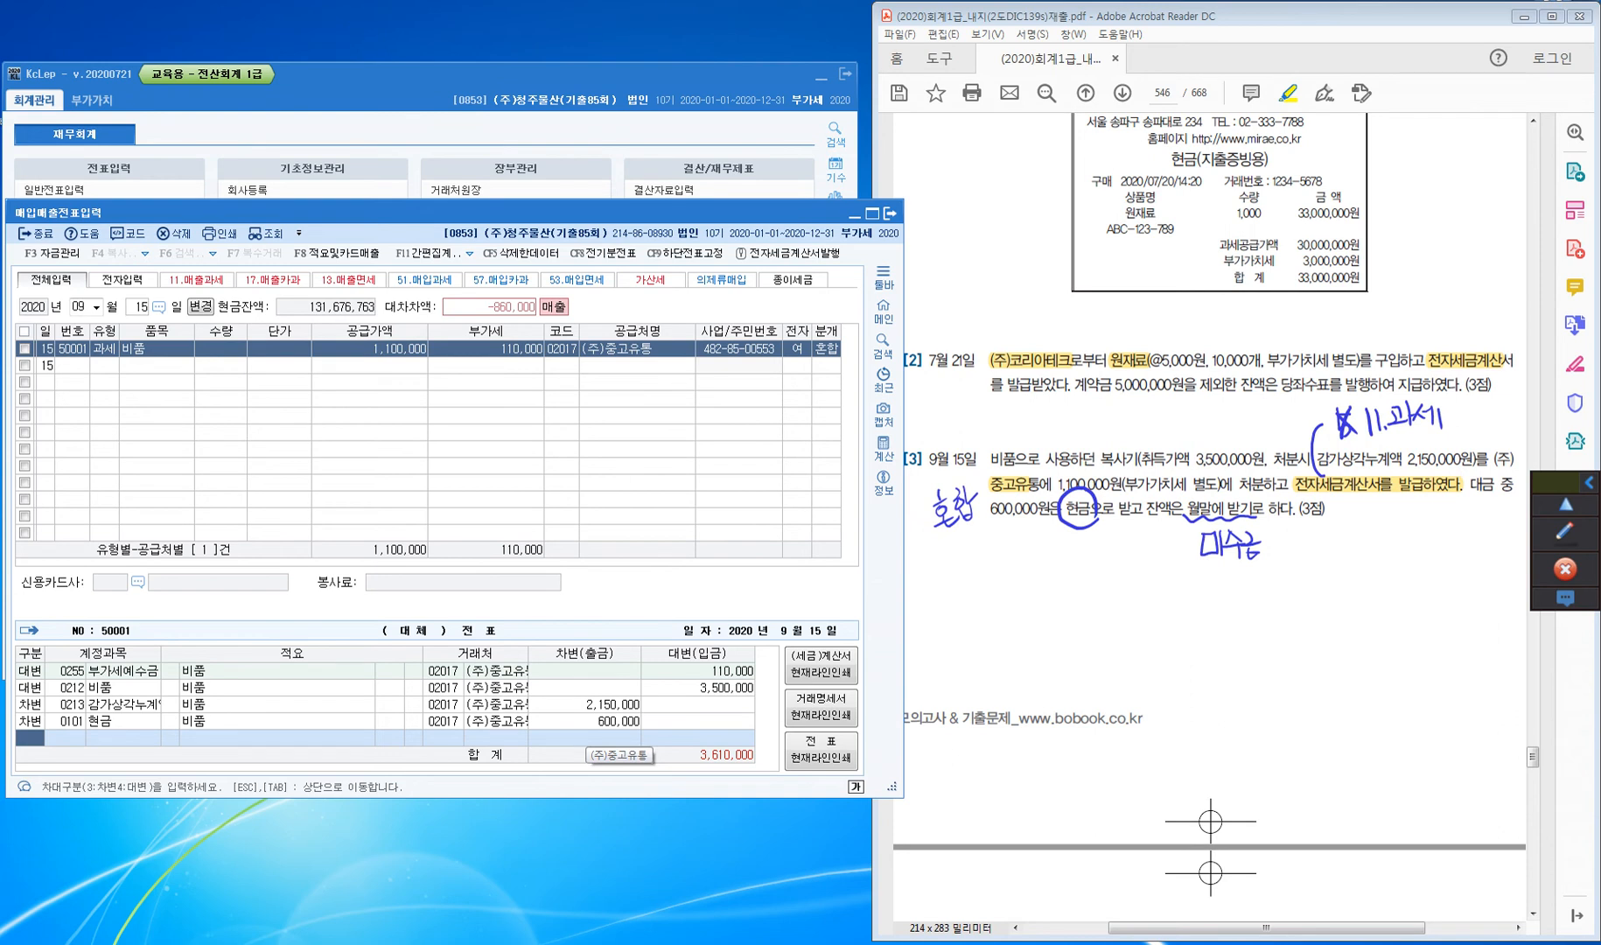
Add a debit line for account 120 미수금 with an amount of 610,000
key("Return")
type("0120")
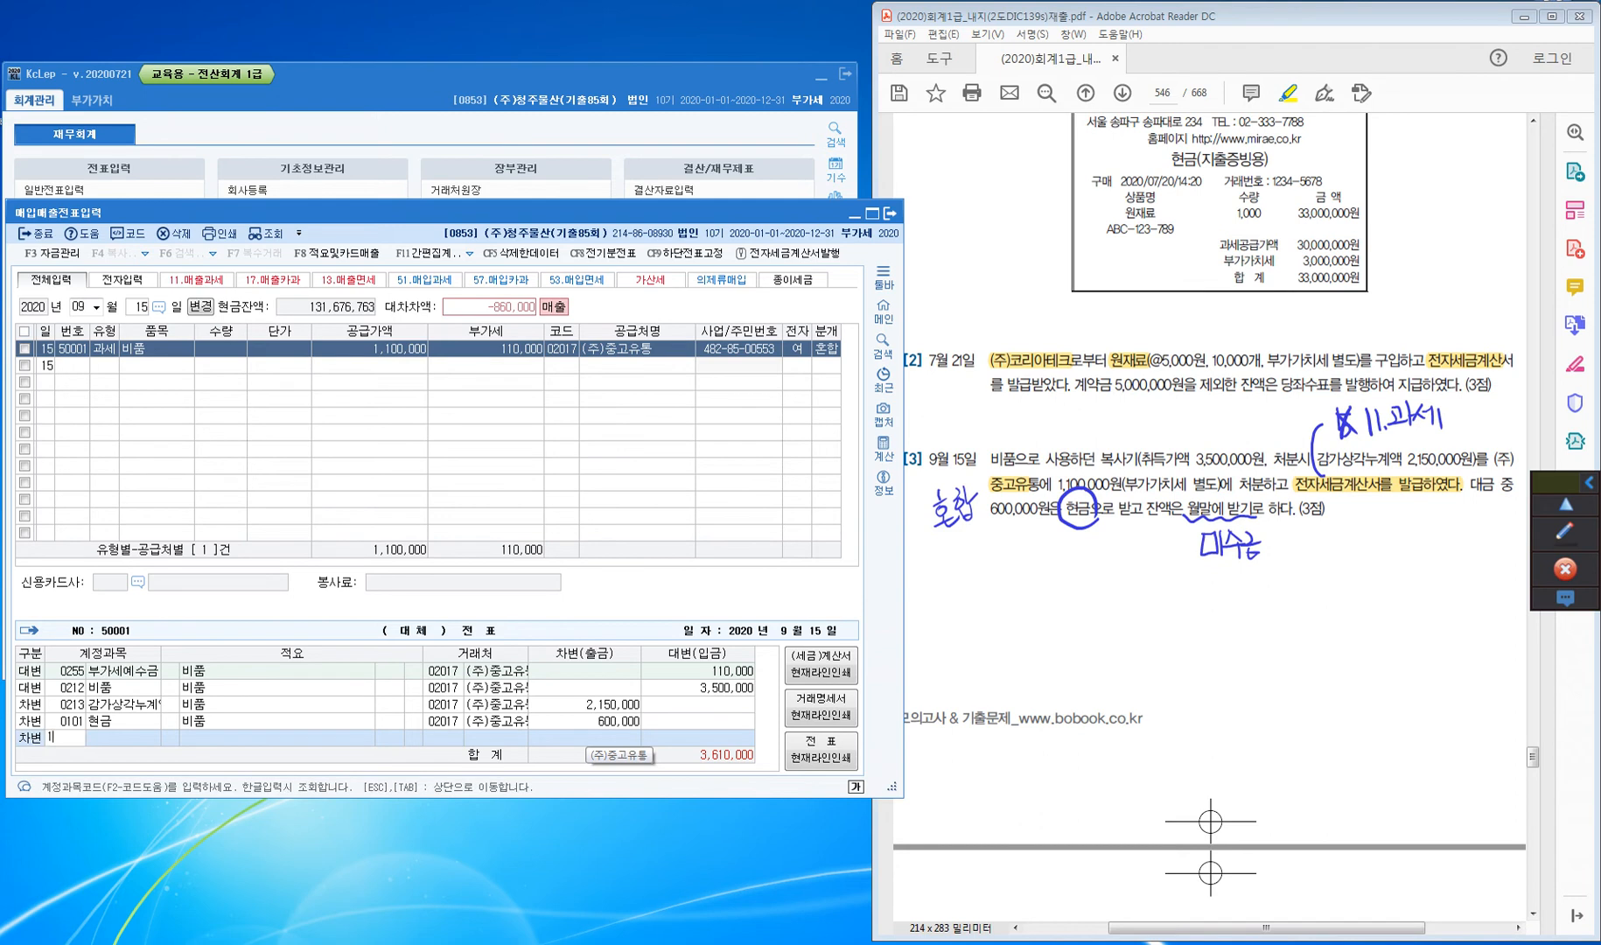
key("Return")
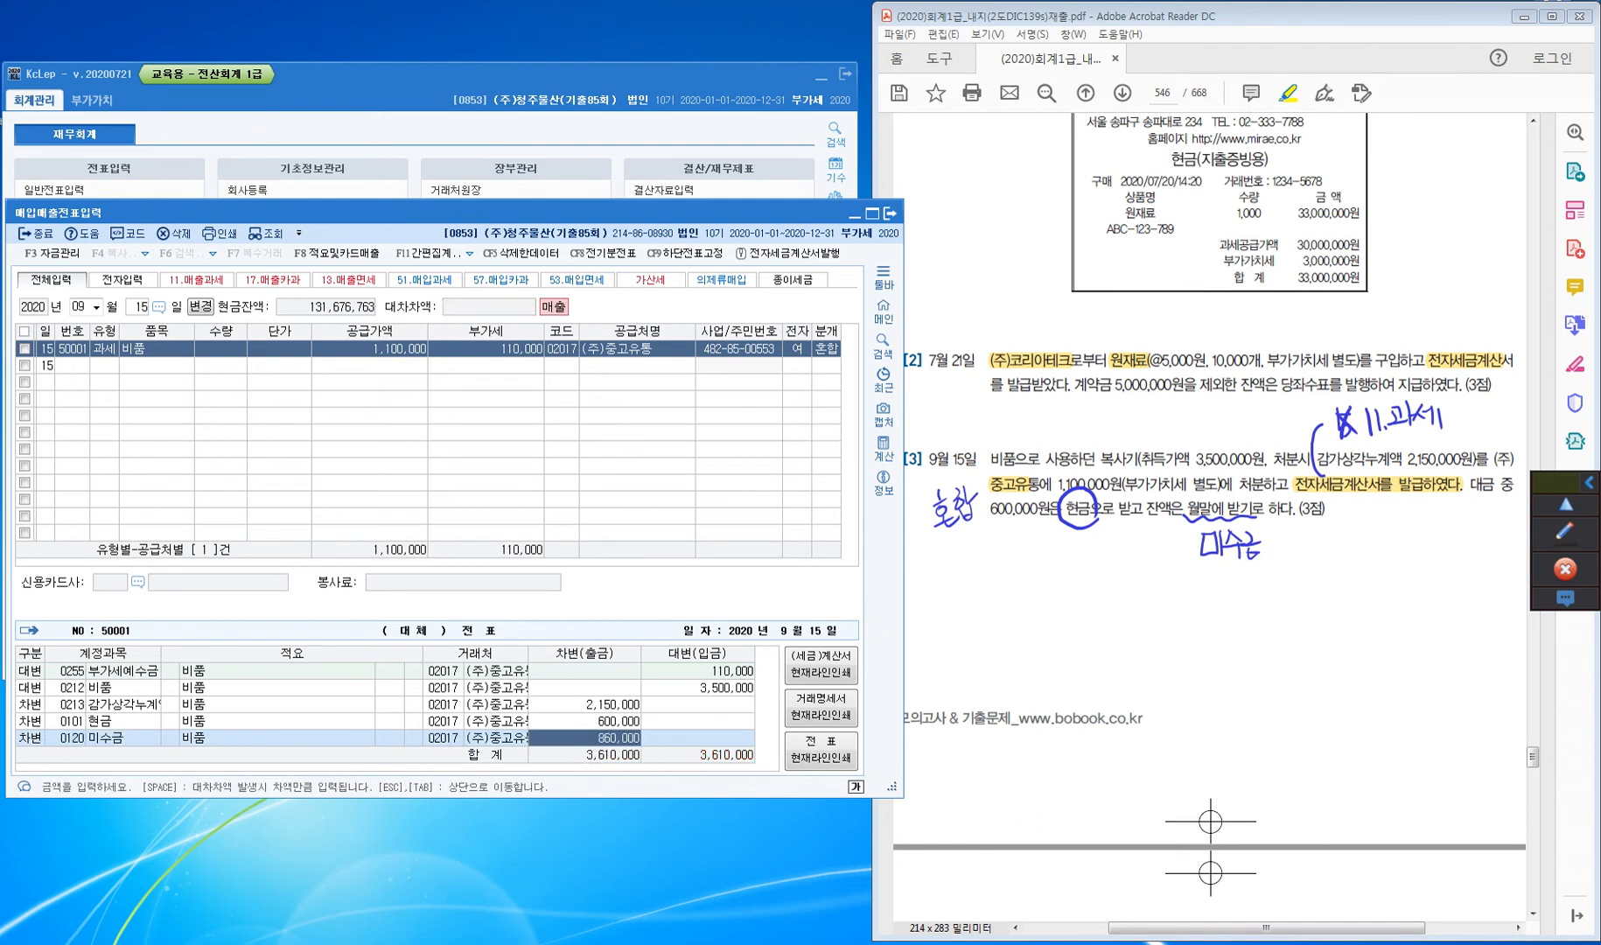
type("610,000")
key("Return")
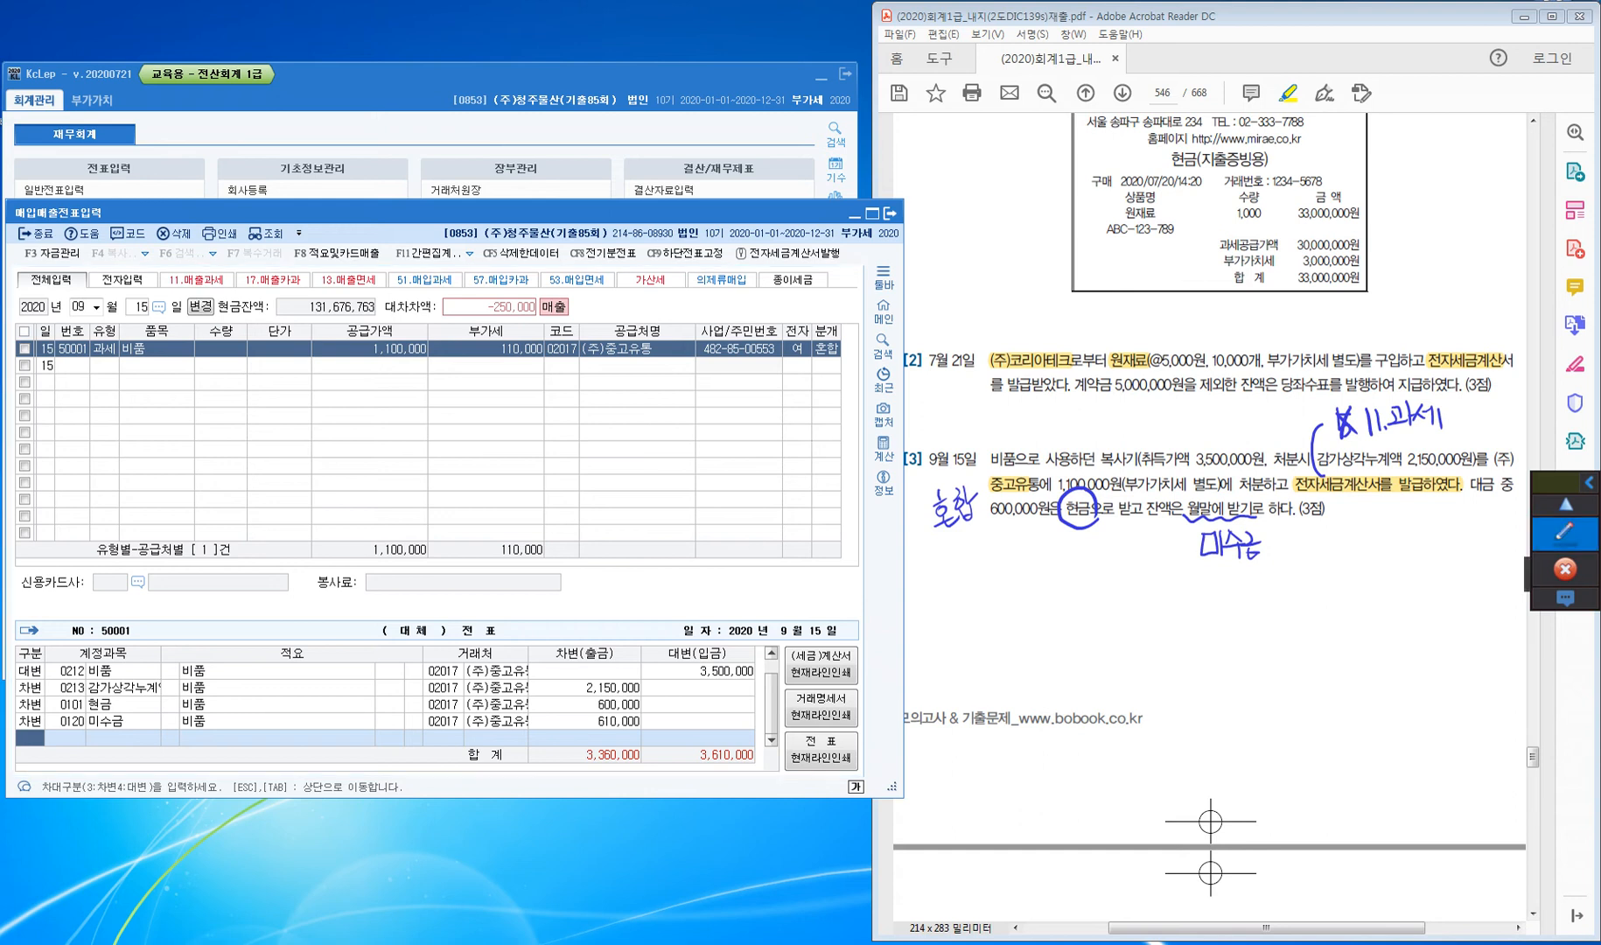
Frame the 대차차액 field with a magenta rectangle and return to the empty journal line
left_click(1565, 532)
left_click(1565, 604)
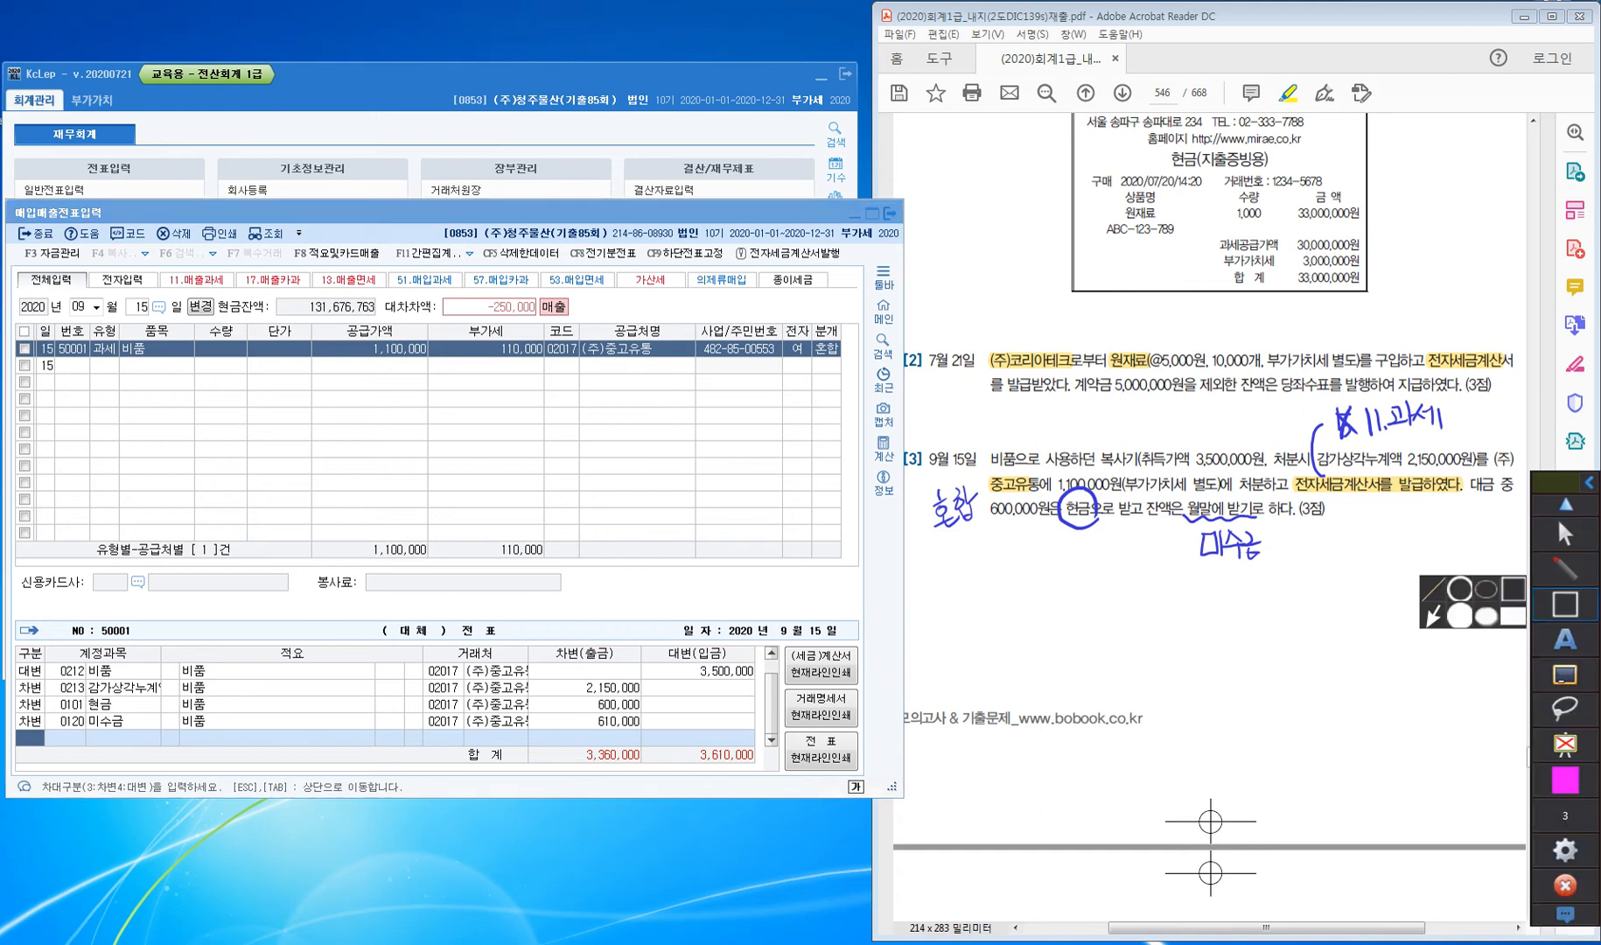
left_click_drag(377, 289, 542, 323)
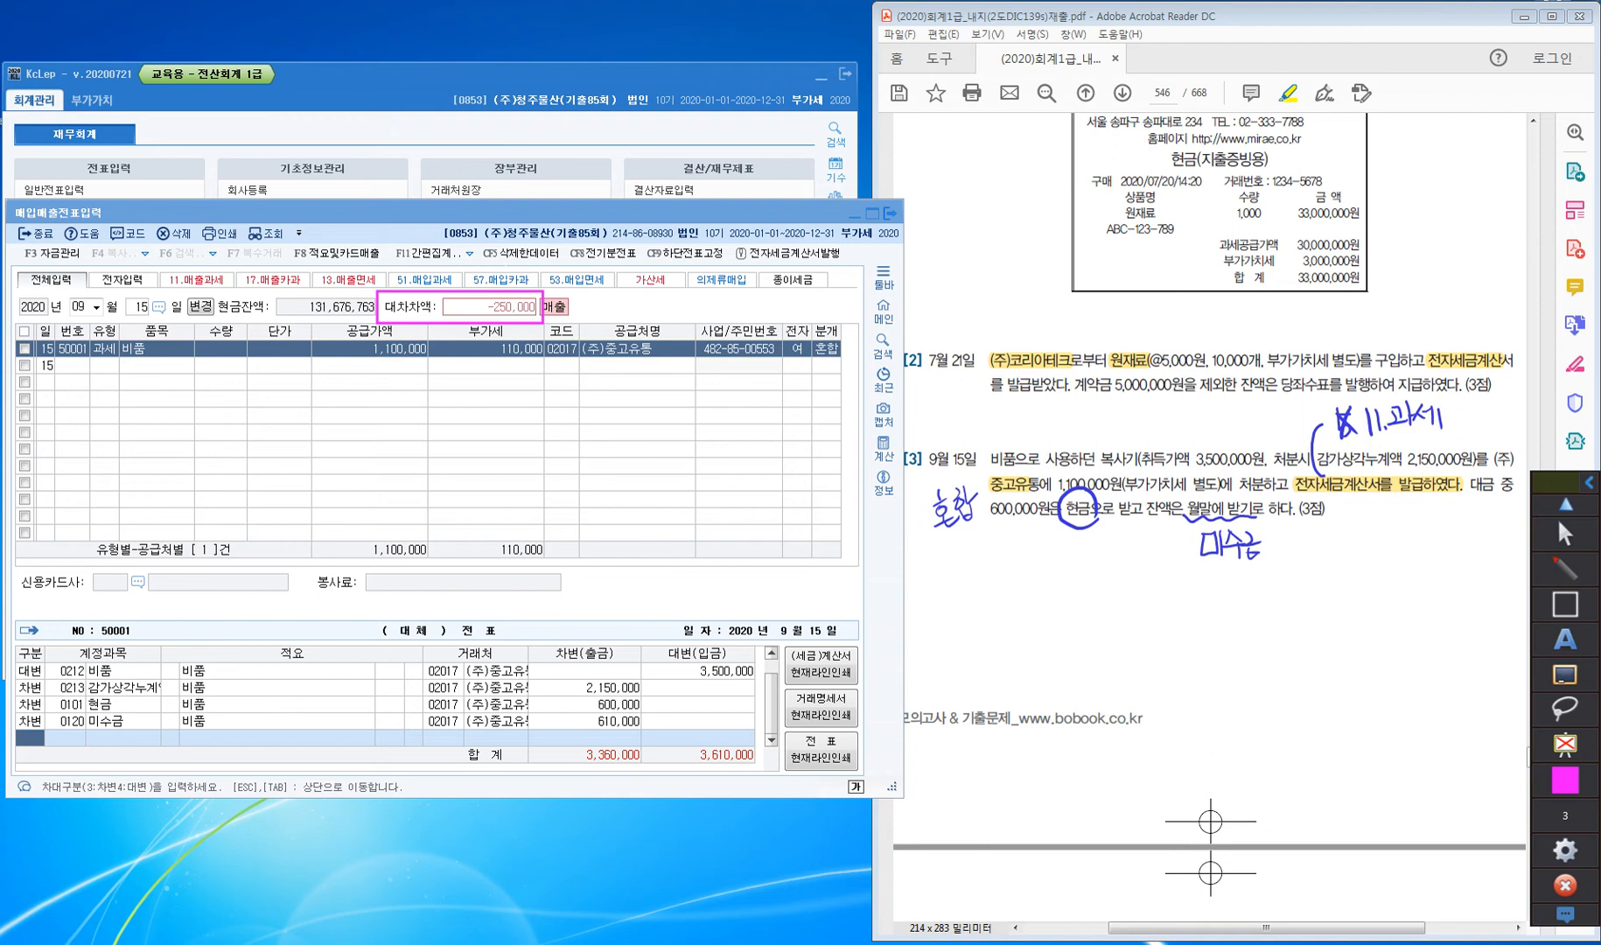
left_click(1565, 535)
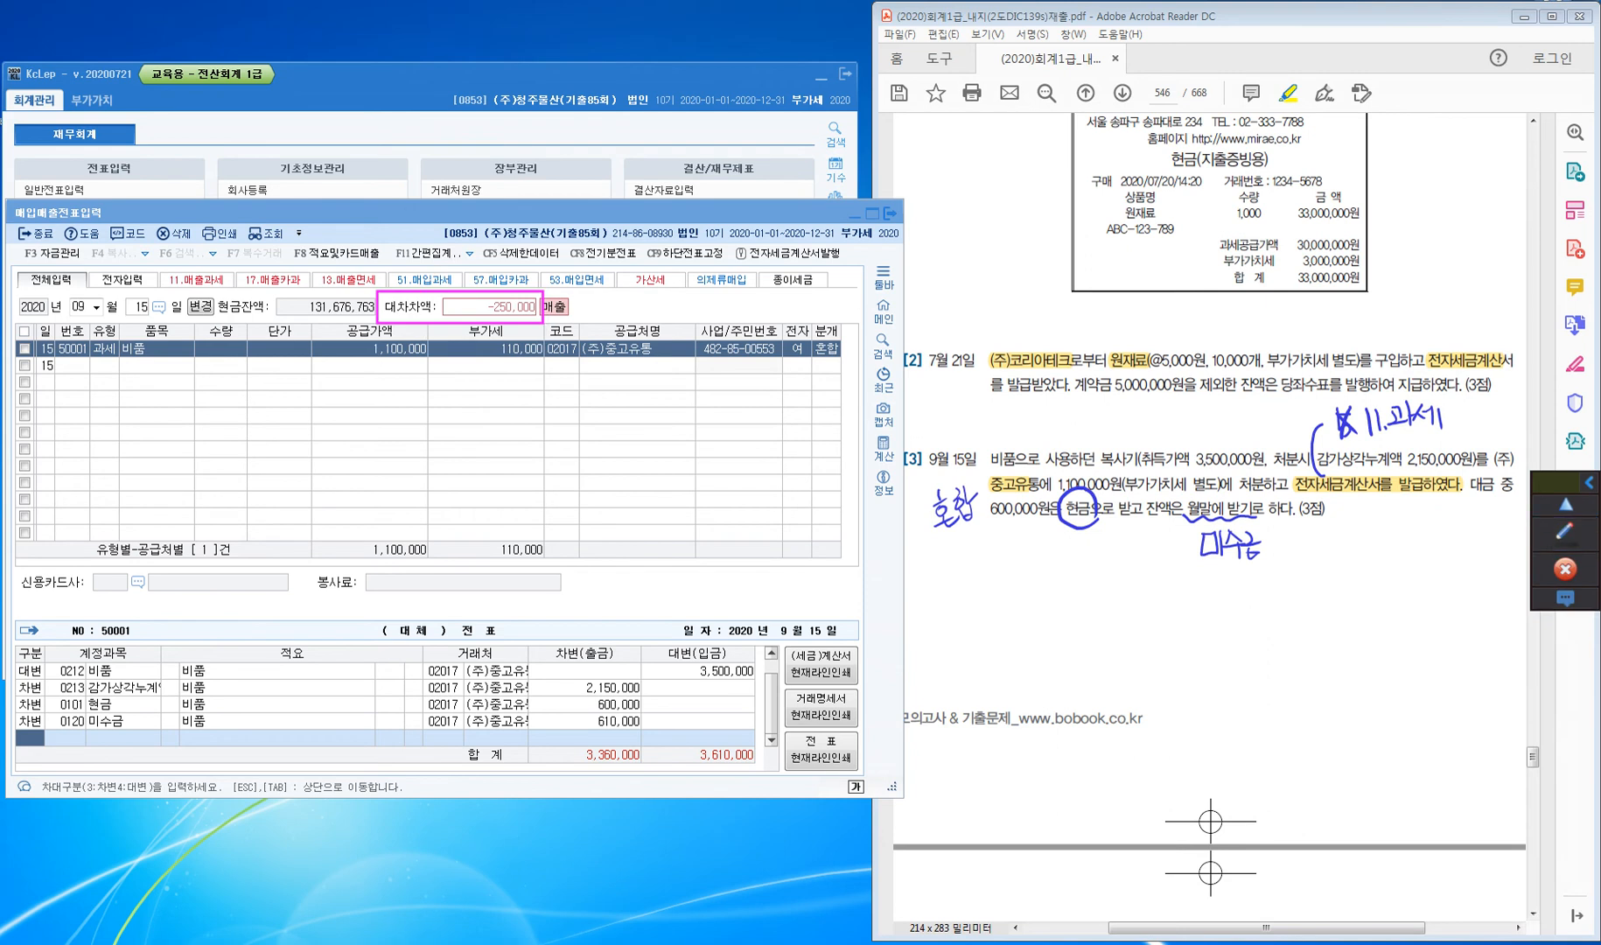
left_click(30, 739)
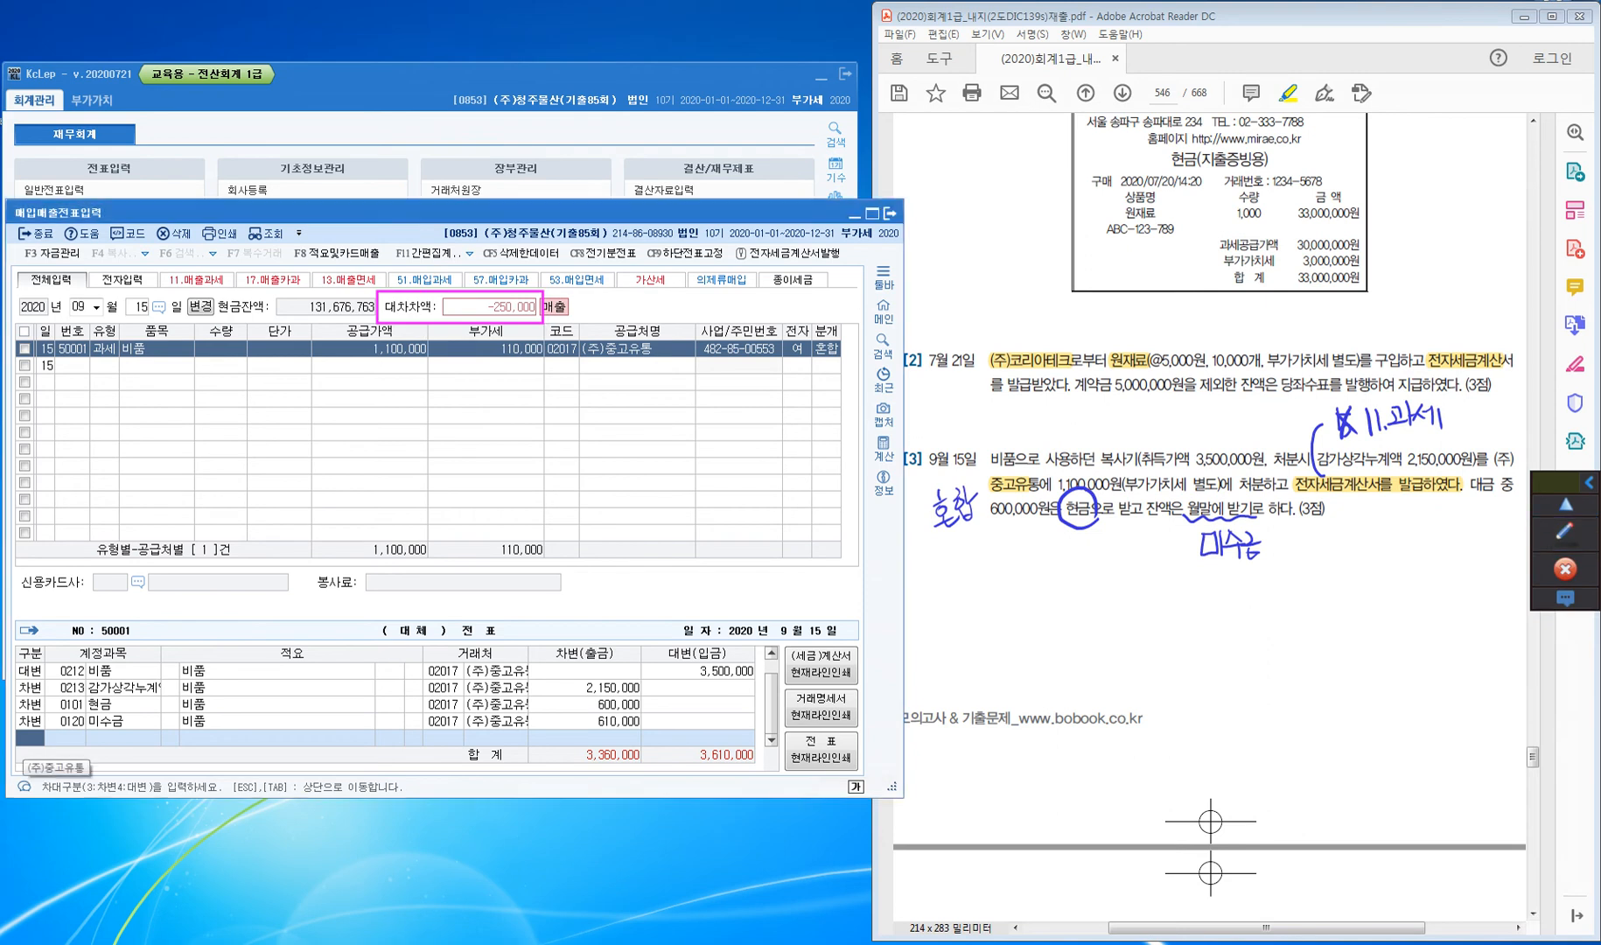
Add a debit line for account 970 유형자산처분손실 with an amount of 250,000
key("Return")
type("유형자")
key("Return")
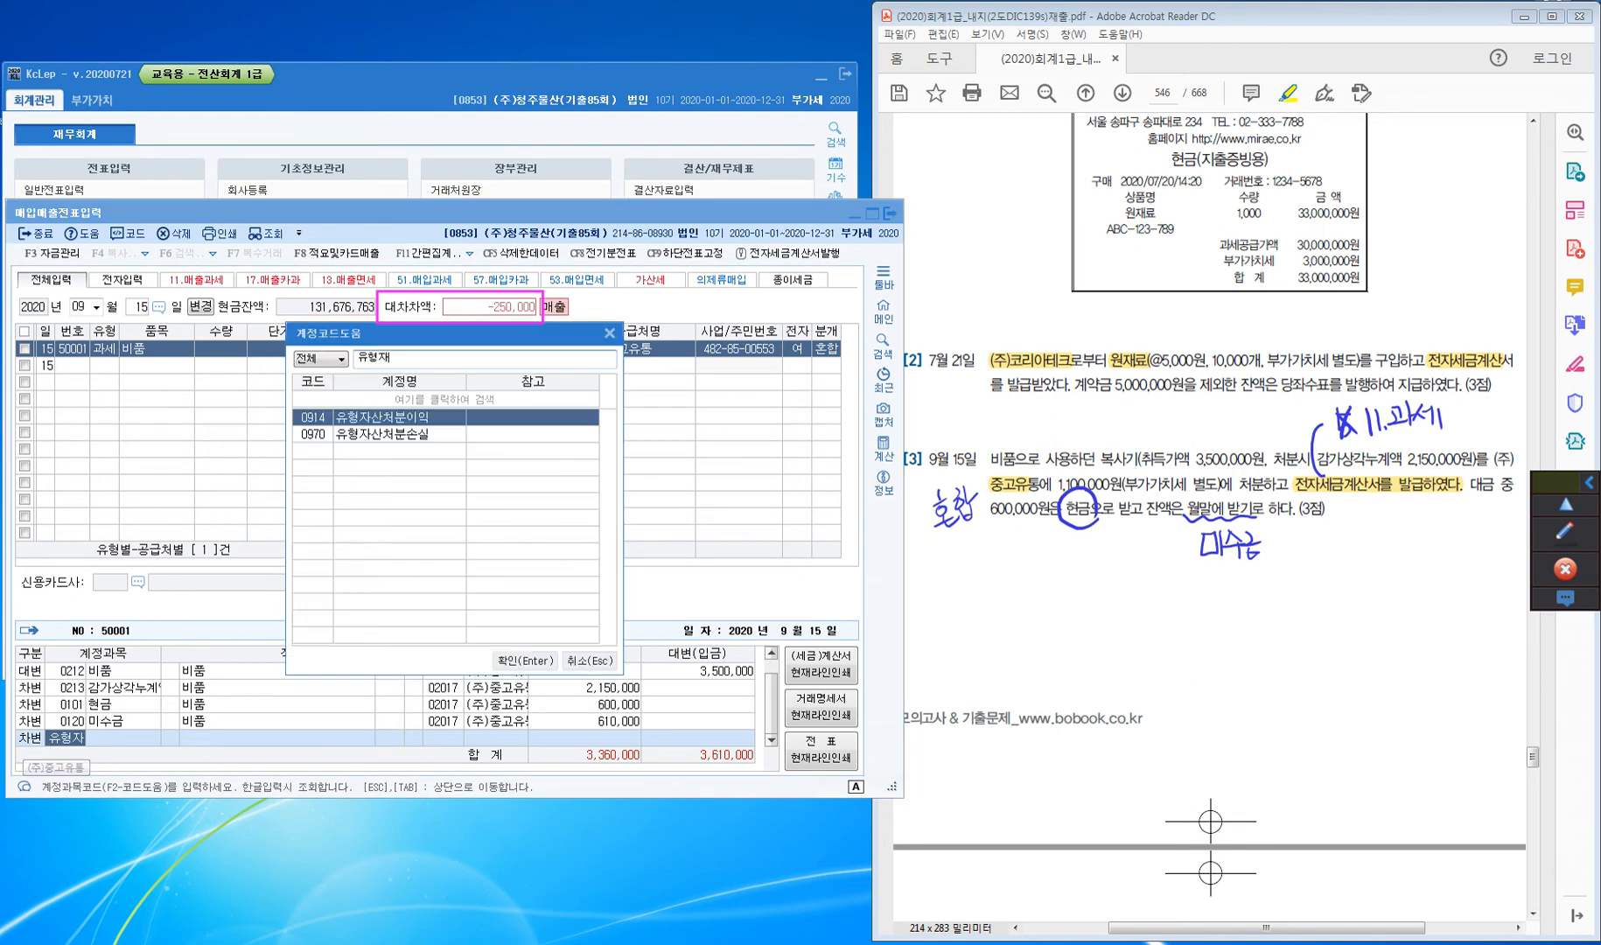
key("Down")
key("Return")
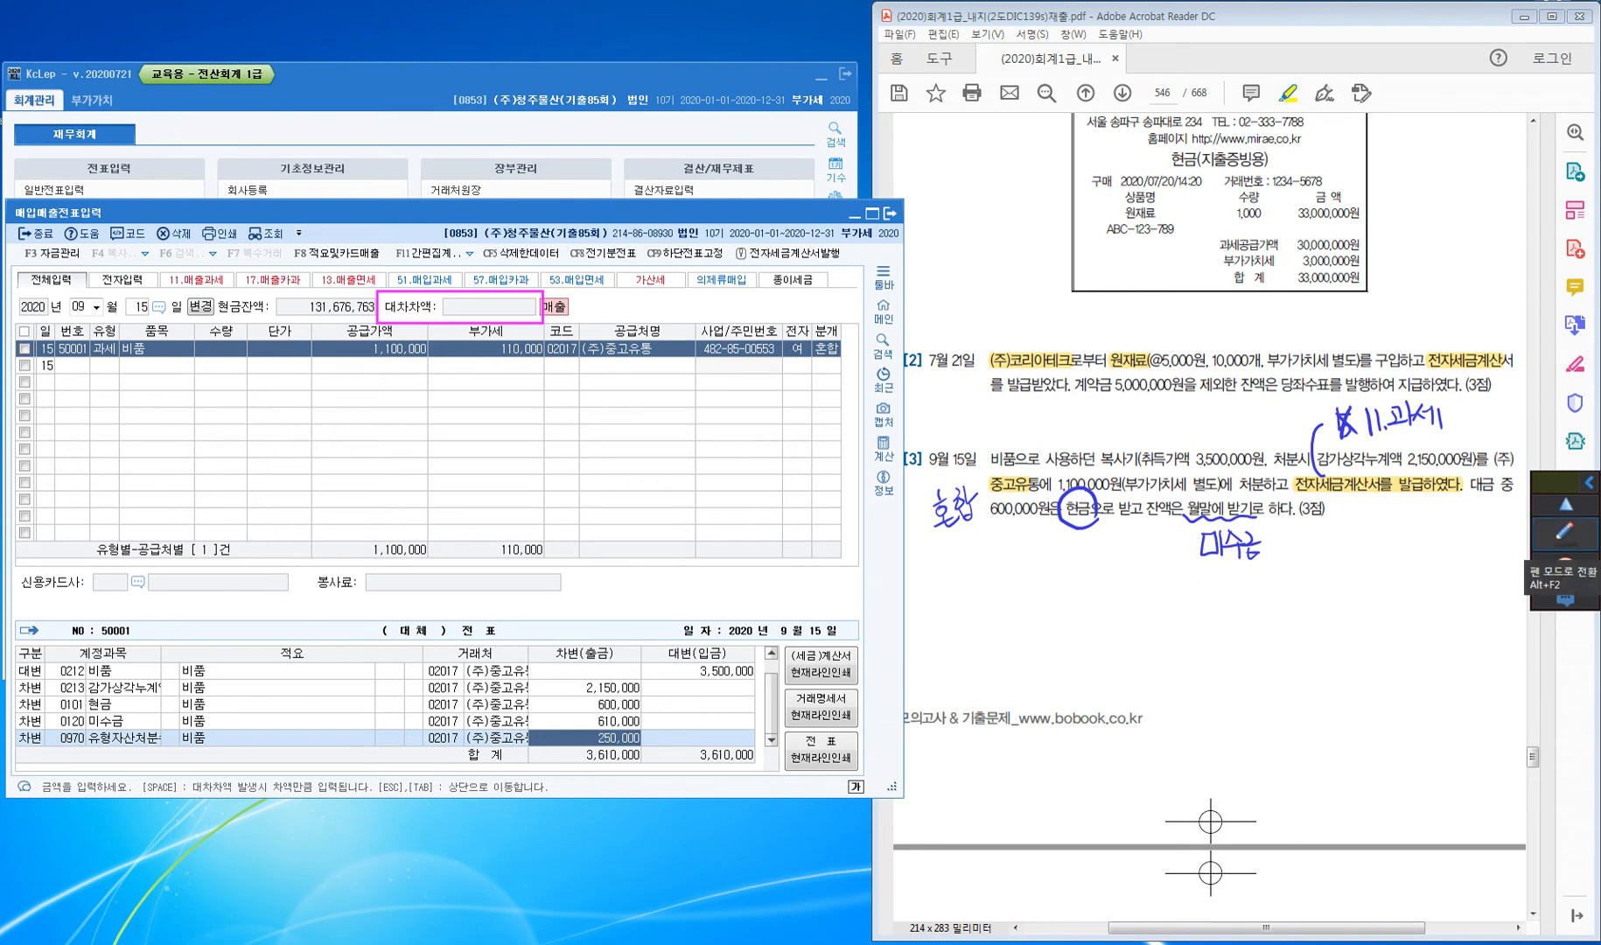
Clear the on-screen pen annotations and bring exam problem [4] into view in the PDF
left_click(1565, 531)
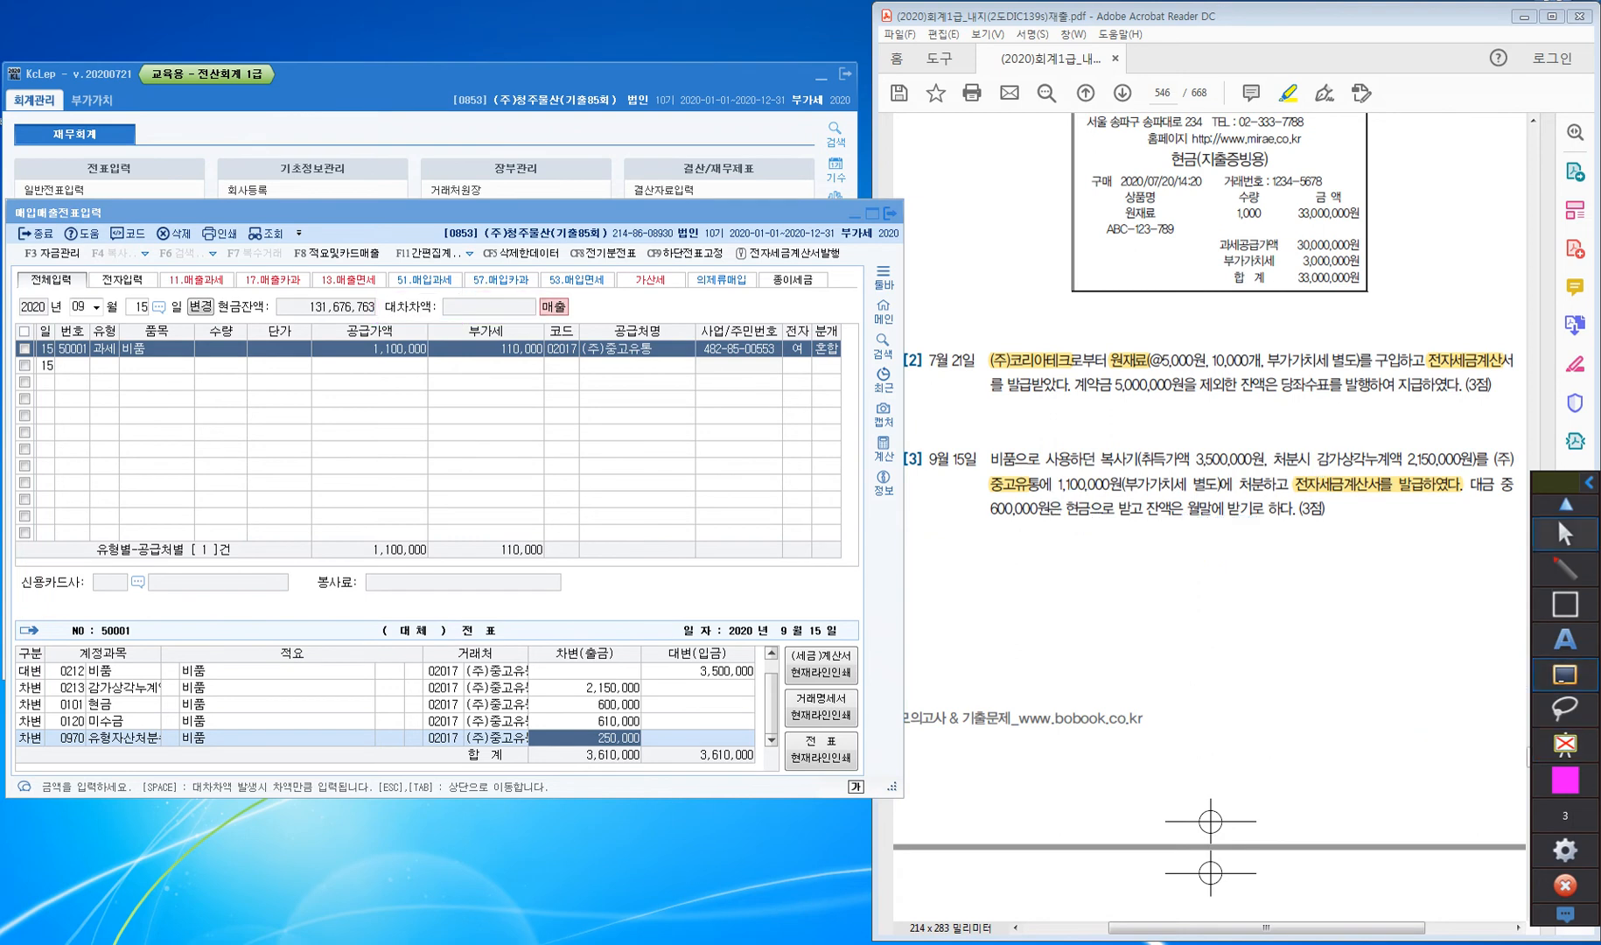
left_click(1562, 530)
scroll(1209, 518, "down", 10)
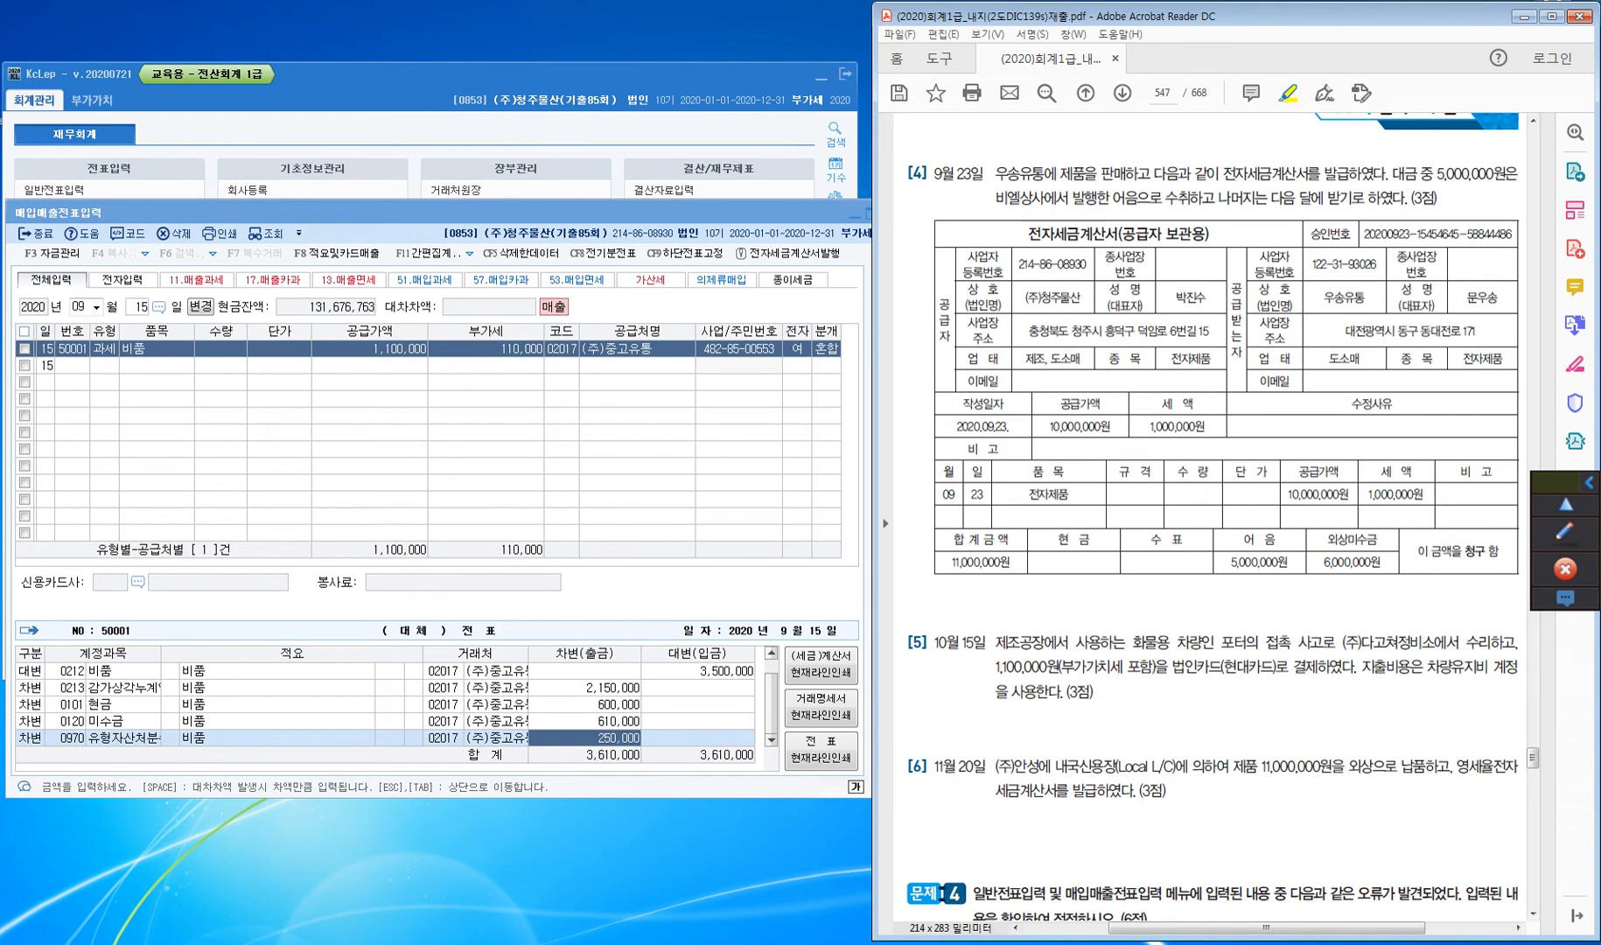
scroll(1209, 518, "down", 1)
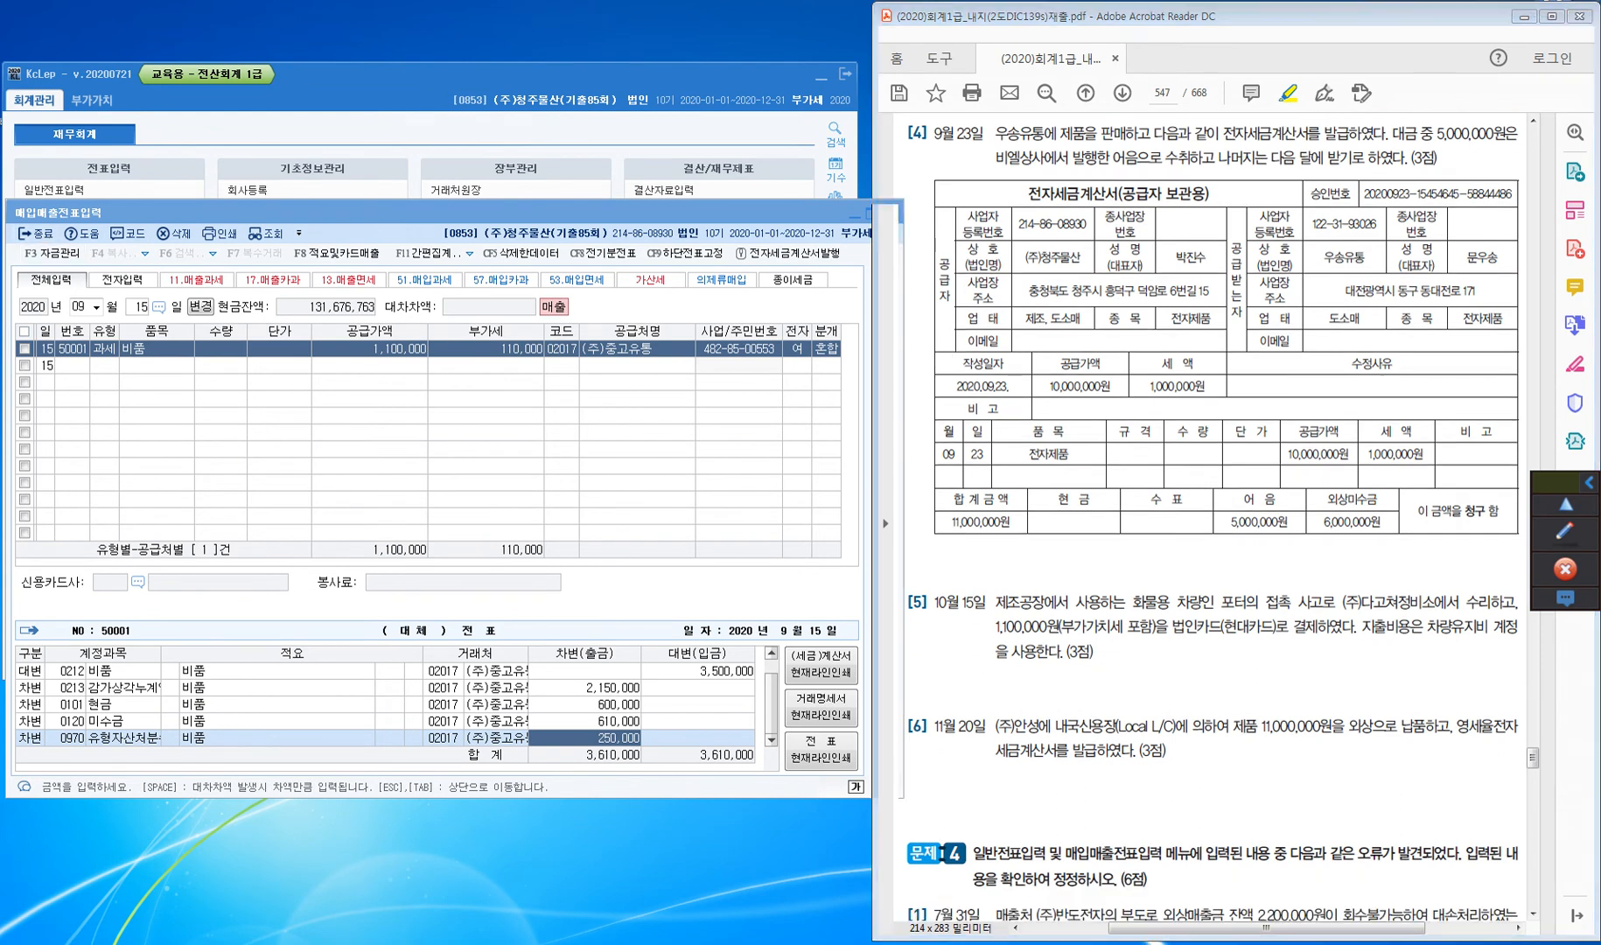
Leave the September 15 voucher and start a new entry dated September 23
left_click(105, 365)
key("Escape")
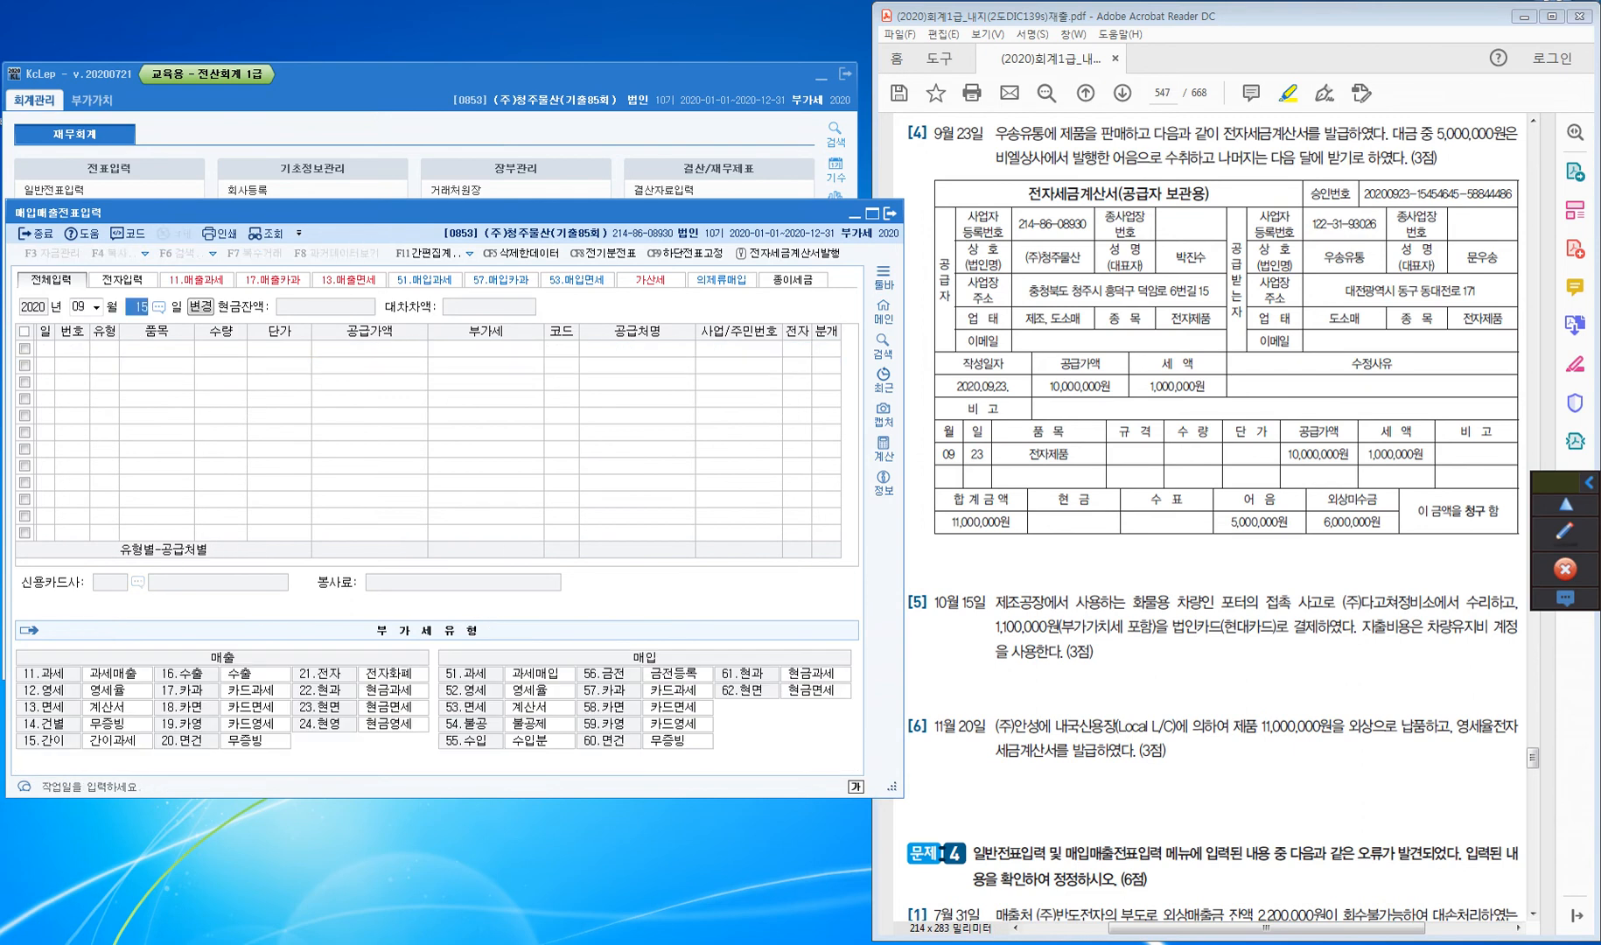
type("23")
key("Return")
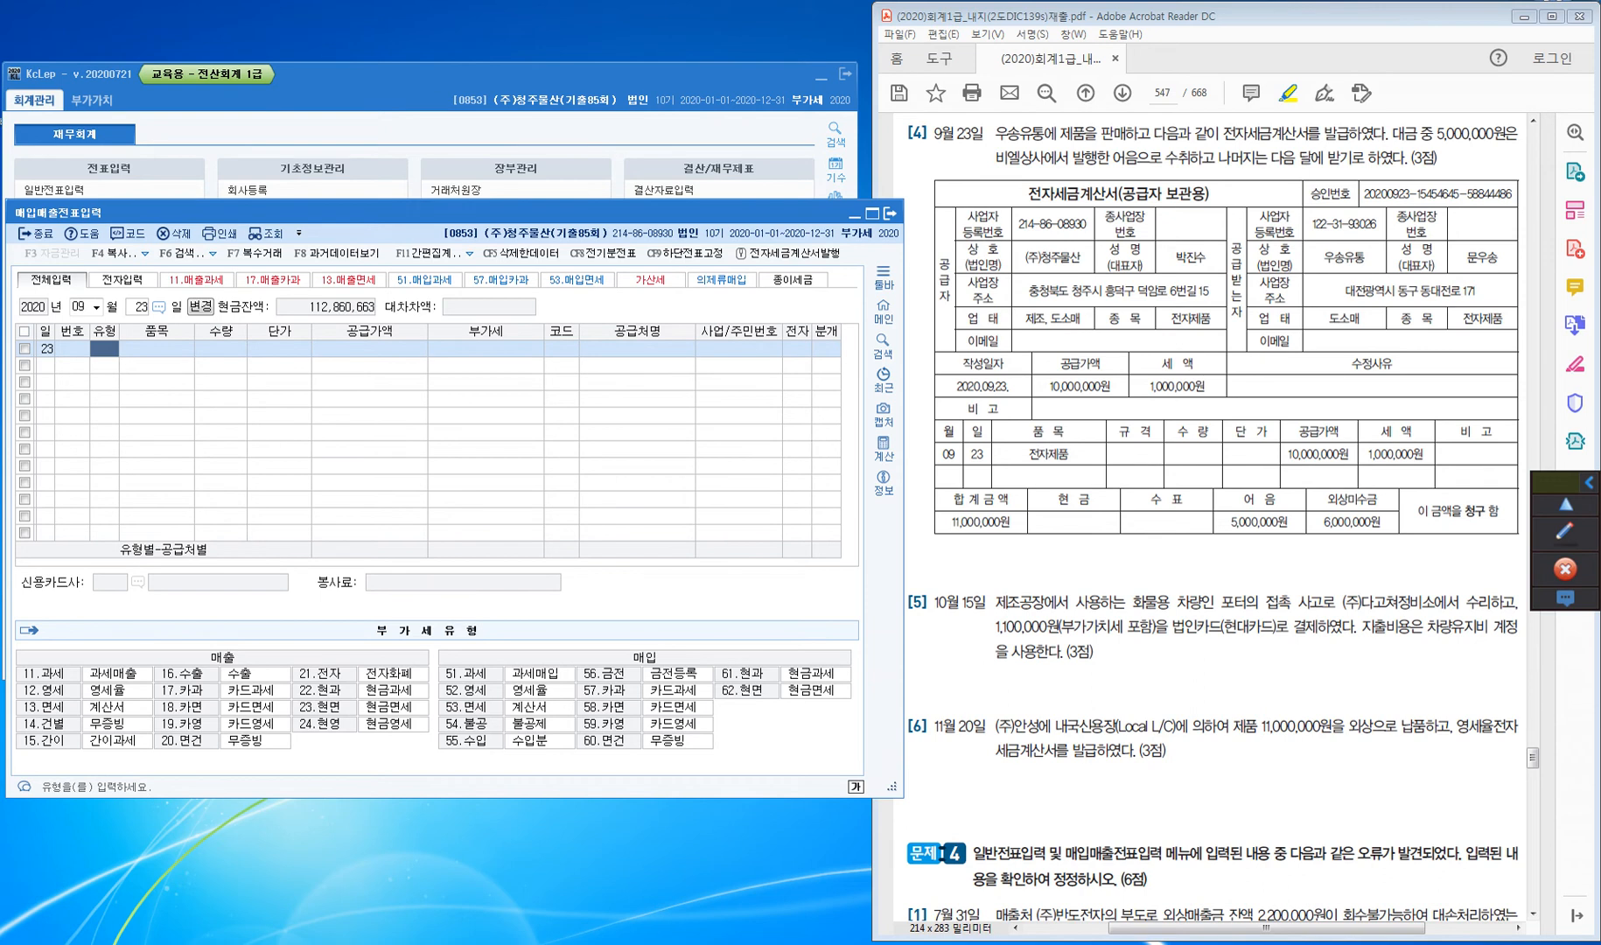
Highlight 우송 and 전자세금계산서를 발급하였다 in problem [4], and handwrite 11.과세 in blue beneath its date
left_click_drag(995, 134, 1022, 134)
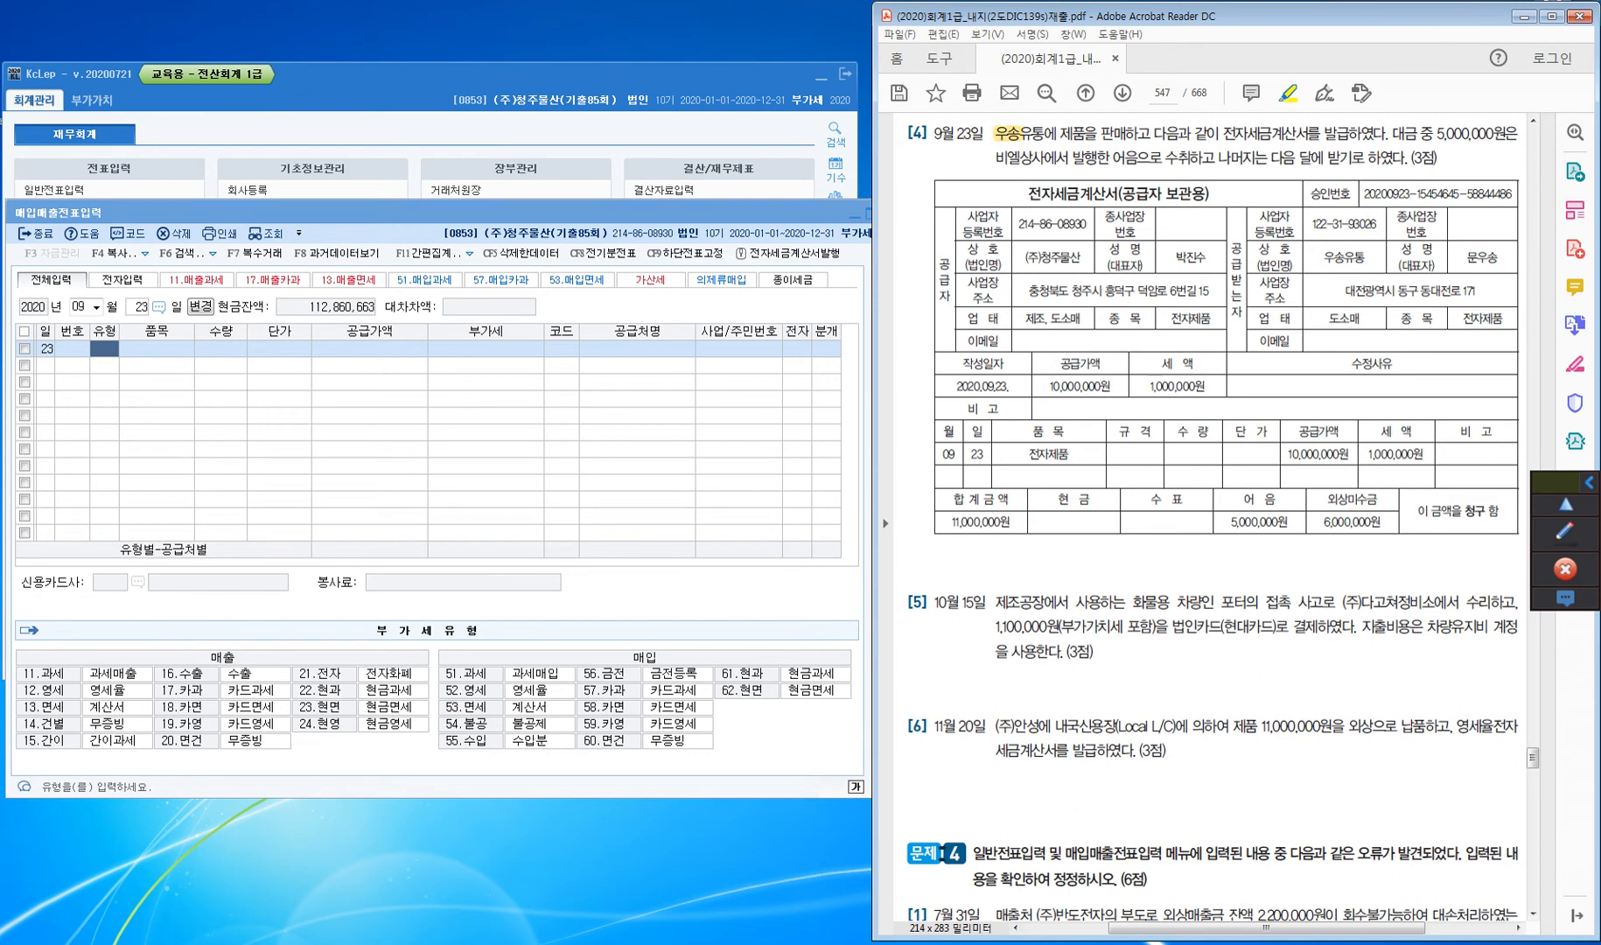
left_click_drag(1222, 134, 1386, 134)
left_click(1565, 531)
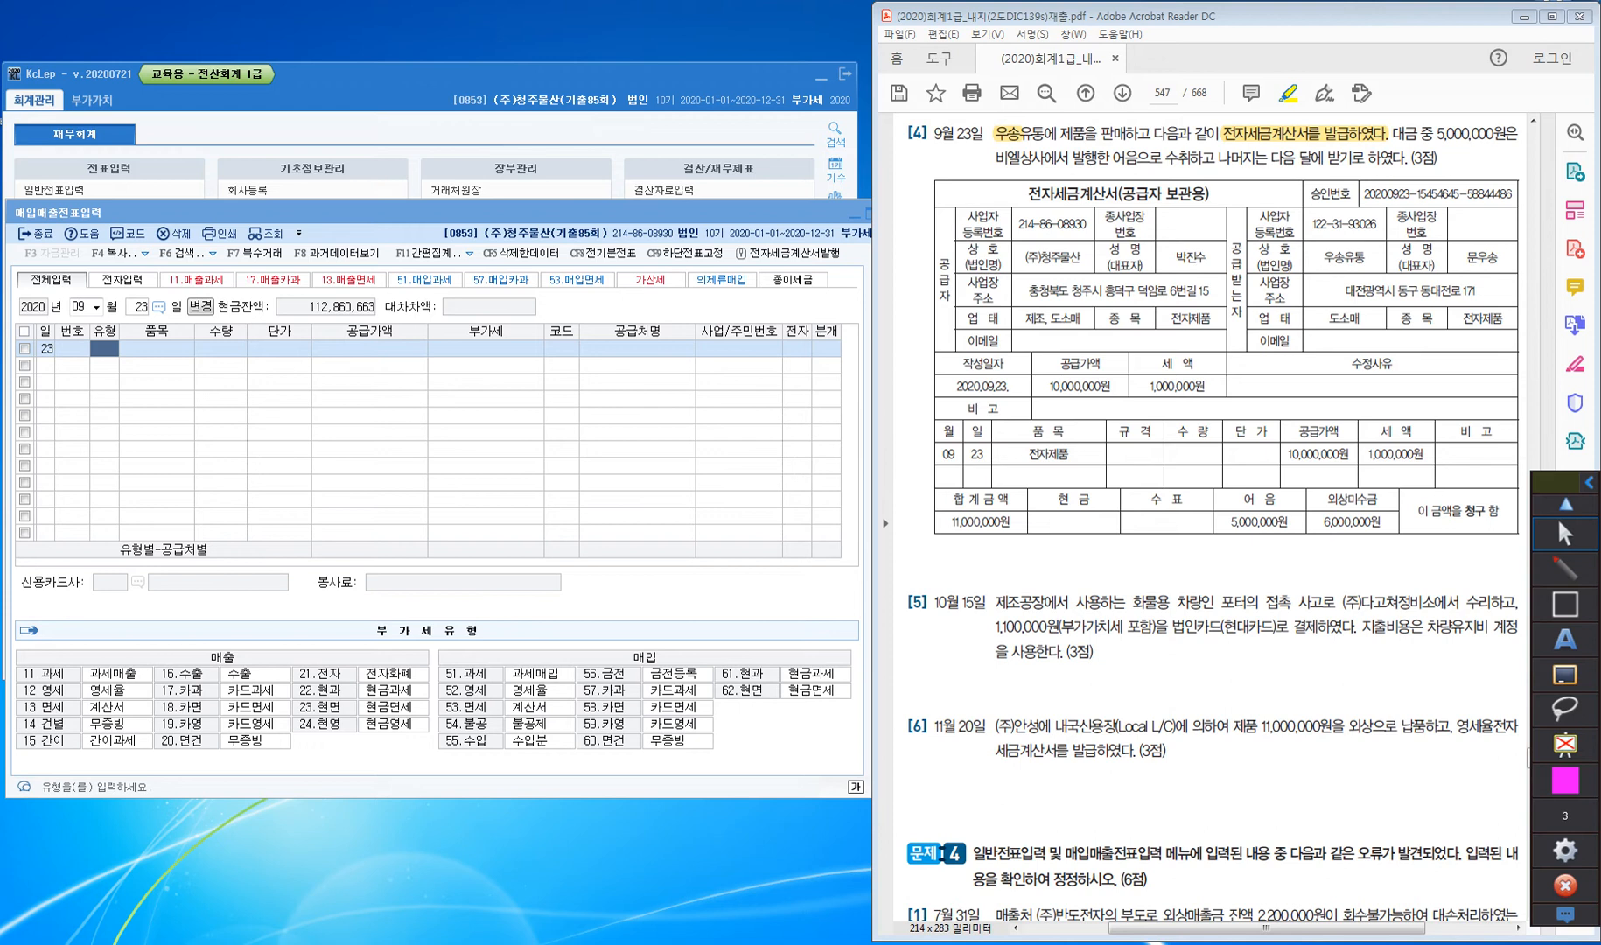
left_click(1565, 568)
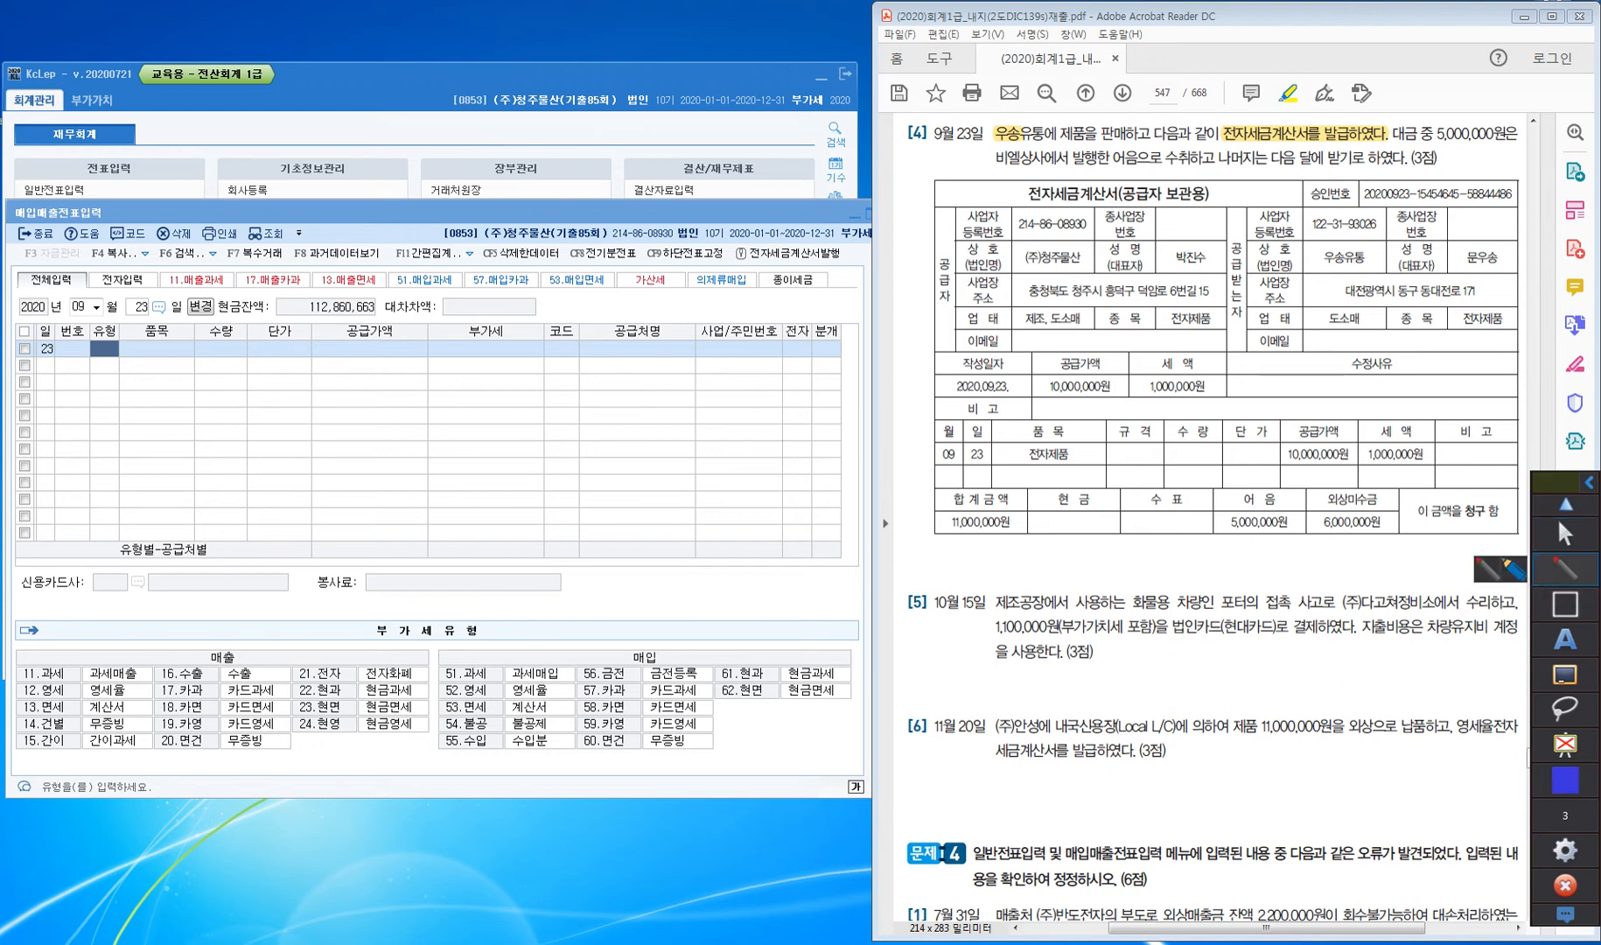
mouse_move(923, 156)
left_mouse_down()
mouse_move(913, 175)
mouse_move(953, 161)
left_mouse_up()
mouse_move(955, 146)
left_mouse_down()
mouse_move(956, 172)
mouse_move(972, 160)
left_mouse_up()
left_click_drag(974, 145, 975, 168)
left_click_drag(981, 142, 981, 172)
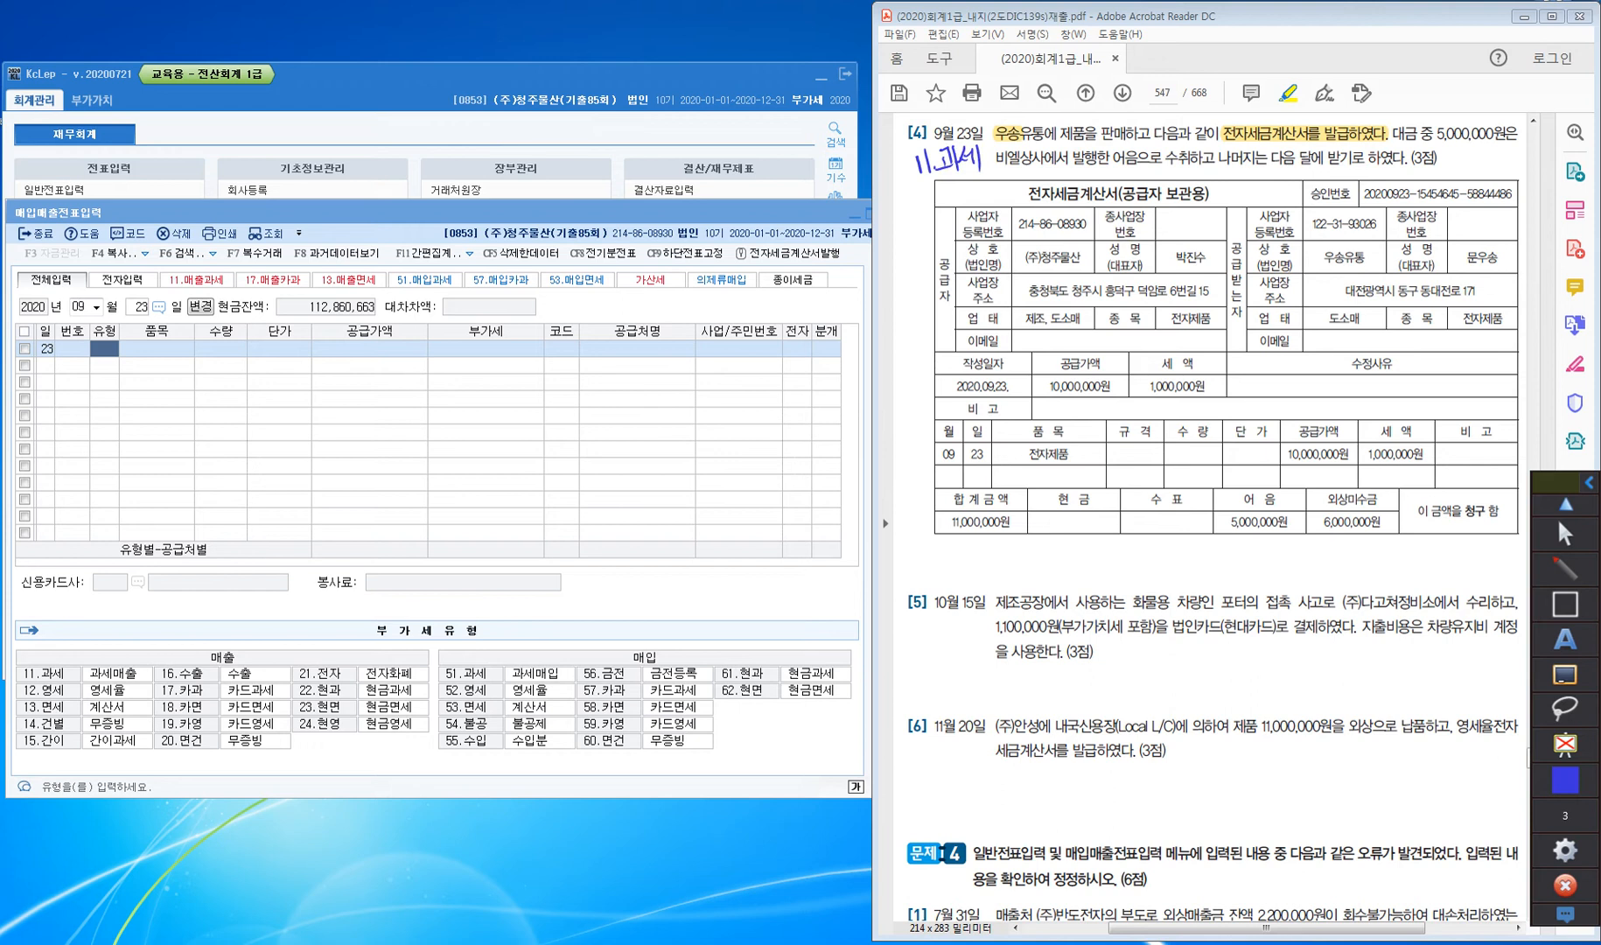
Circle 비엘상사 in problem [4] and handwrite 받을어음 with an arrow beneath the word 어음
mouse_move(1031, 172)
left_mouse_down()
mouse_move(1006, 179)
mouse_move(1002, 133)
mouse_move(1049, 157)
mouse_move(1044, 172)
mouse_move(1183, 181)
left_mouse_up()
mouse_move(1182, 174)
left_mouse_down()
mouse_move(1190, 197)
mouse_move(1207, 195)
left_mouse_up()
left_click_drag(1207, 172, 1233, 191)
left_click_drag(1226, 184, 1240, 195)
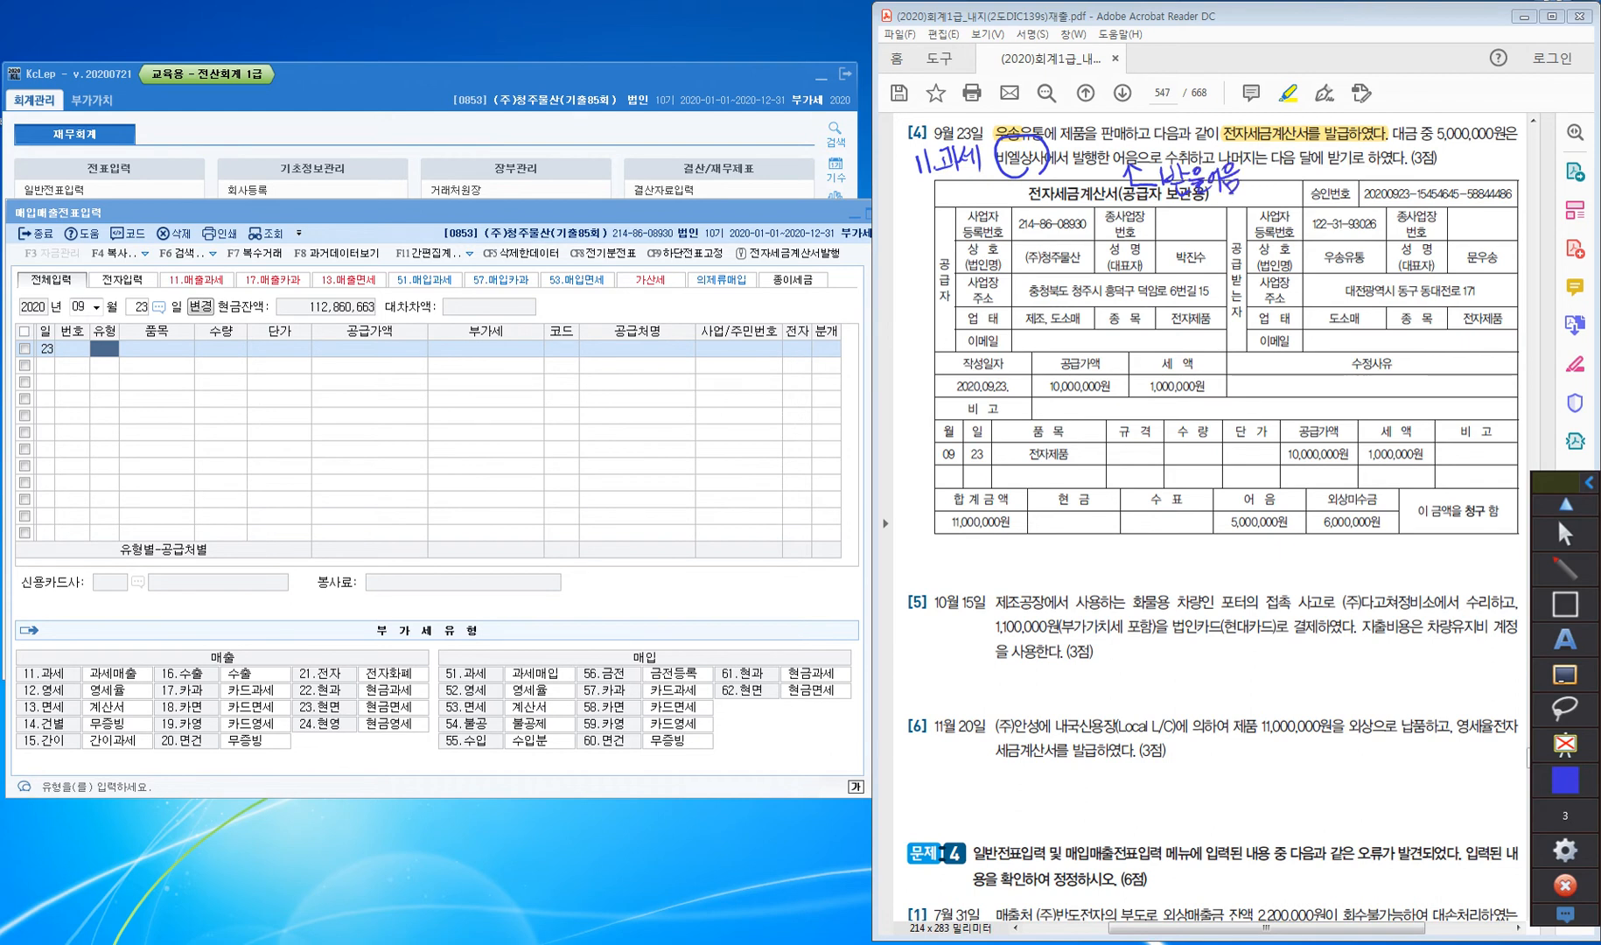
Tick 우송유통 in the tax invoice, link 비엘상사 to the 받을어음 note, and handwrite 외상매출금 beneath 다음 달에 받기로
left_click_drag(1331, 238, 1353, 232)
mouse_move(1090, 168)
left_mouse_down()
mouse_move(1089, 186)
mouse_move(1054, 187)
mouse_move(1045, 171)
left_mouse_up()
mouse_move(1337, 169)
left_mouse_down()
mouse_move(1332, 184)
mouse_move(1337, 170)
left_mouse_up()
left_click_drag(1329, 190, 1350, 194)
left_click_drag(1361, 169, 1365, 182)
left_click_drag(1367, 166, 1368, 186)
left_click_drag(1367, 177, 1381, 188)
left_click_drag(1387, 171, 1386, 192)
left_click_drag(1388, 181, 1394, 179)
mouse_move(1395, 169)
left_mouse_down()
mouse_move(1394, 194)
mouse_move(1418, 190)
left_mouse_up()
left_click_drag(1405, 192, 1435, 177)
mouse_move(1422, 180)
left_mouse_down()
mouse_move(1440, 177)
mouse_move(1440, 194)
left_mouse_up()
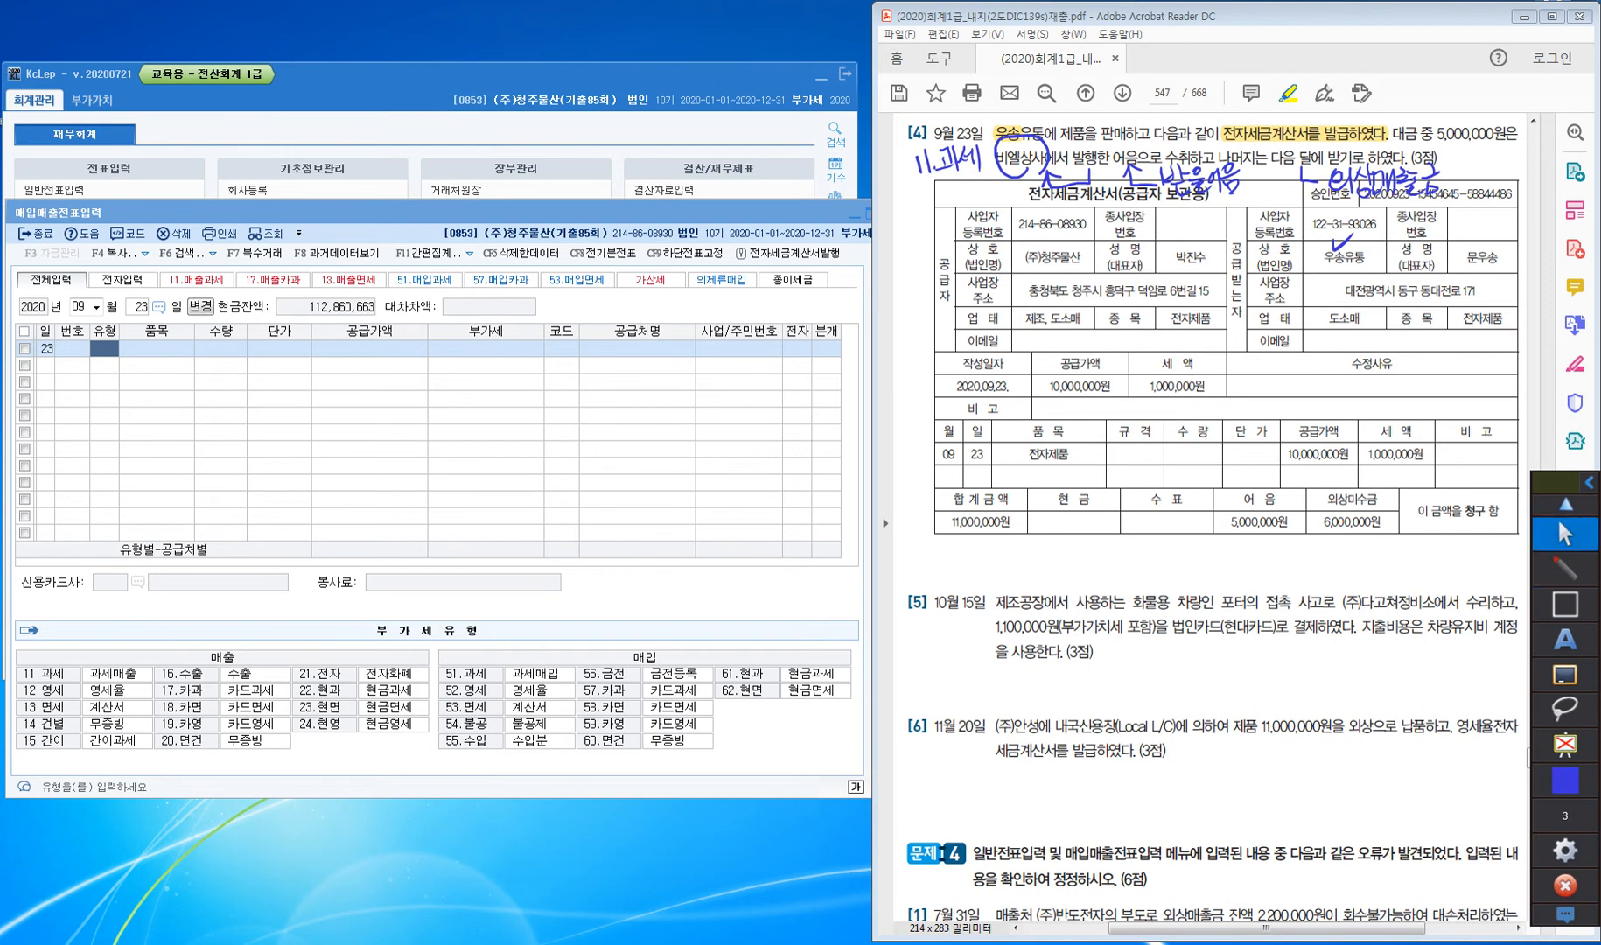
left_click(1565, 535)
Enter the September 23 sale as type 11 과세, item 제품, with a supply value of 10,000,000
left_click(104, 349)
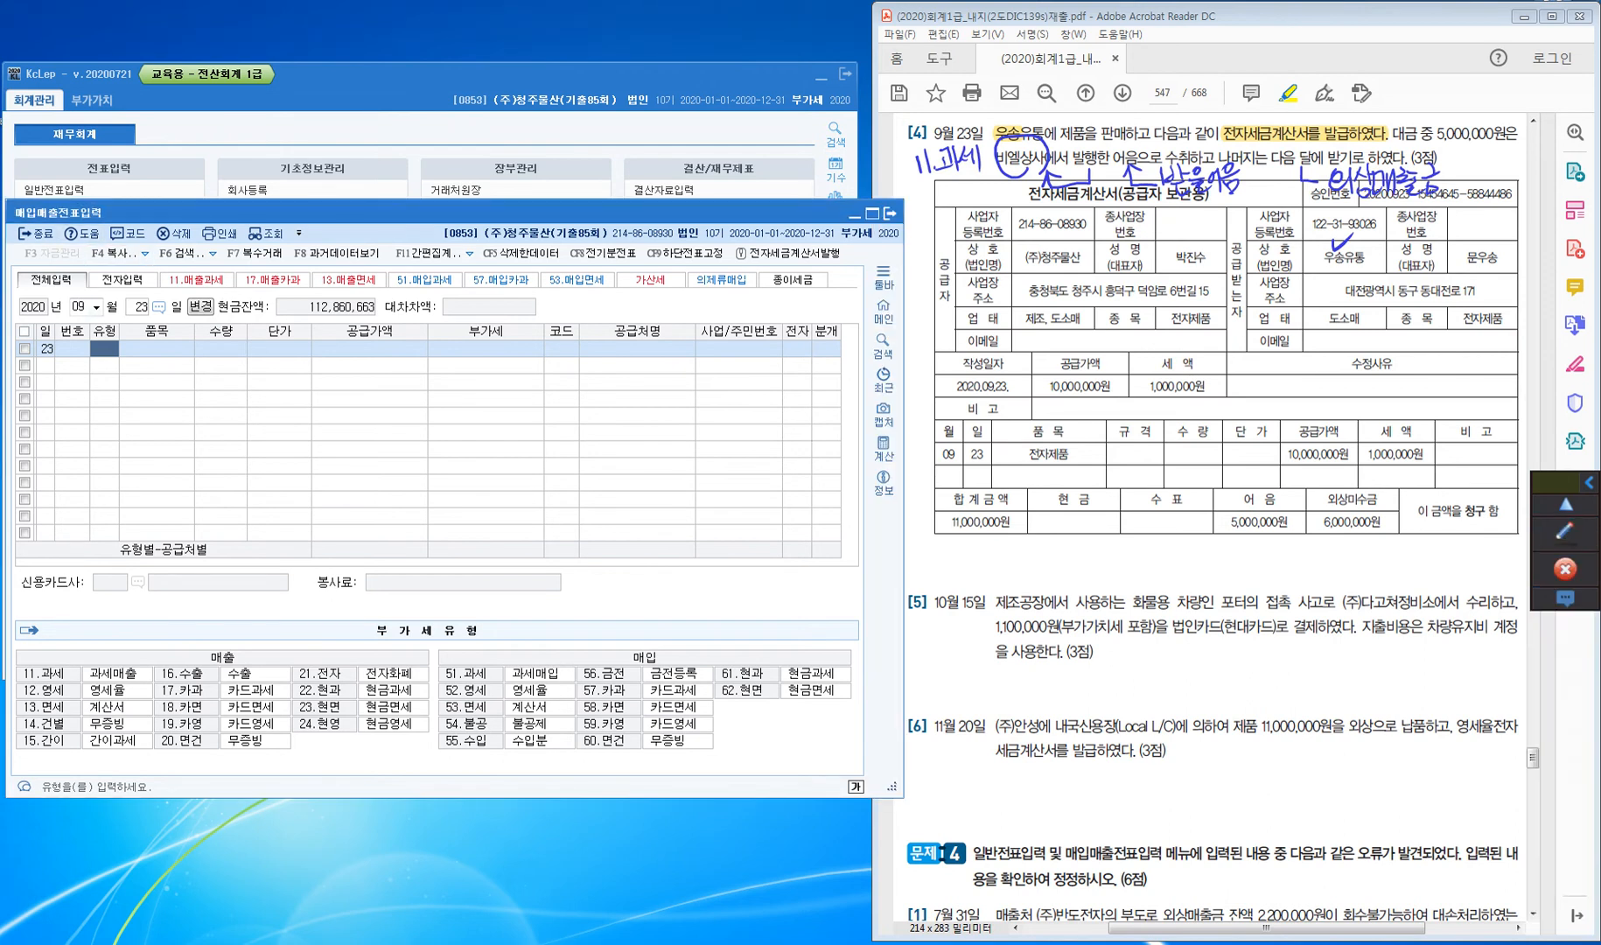
type("11")
key("Return")
type("제품")
key("Return")
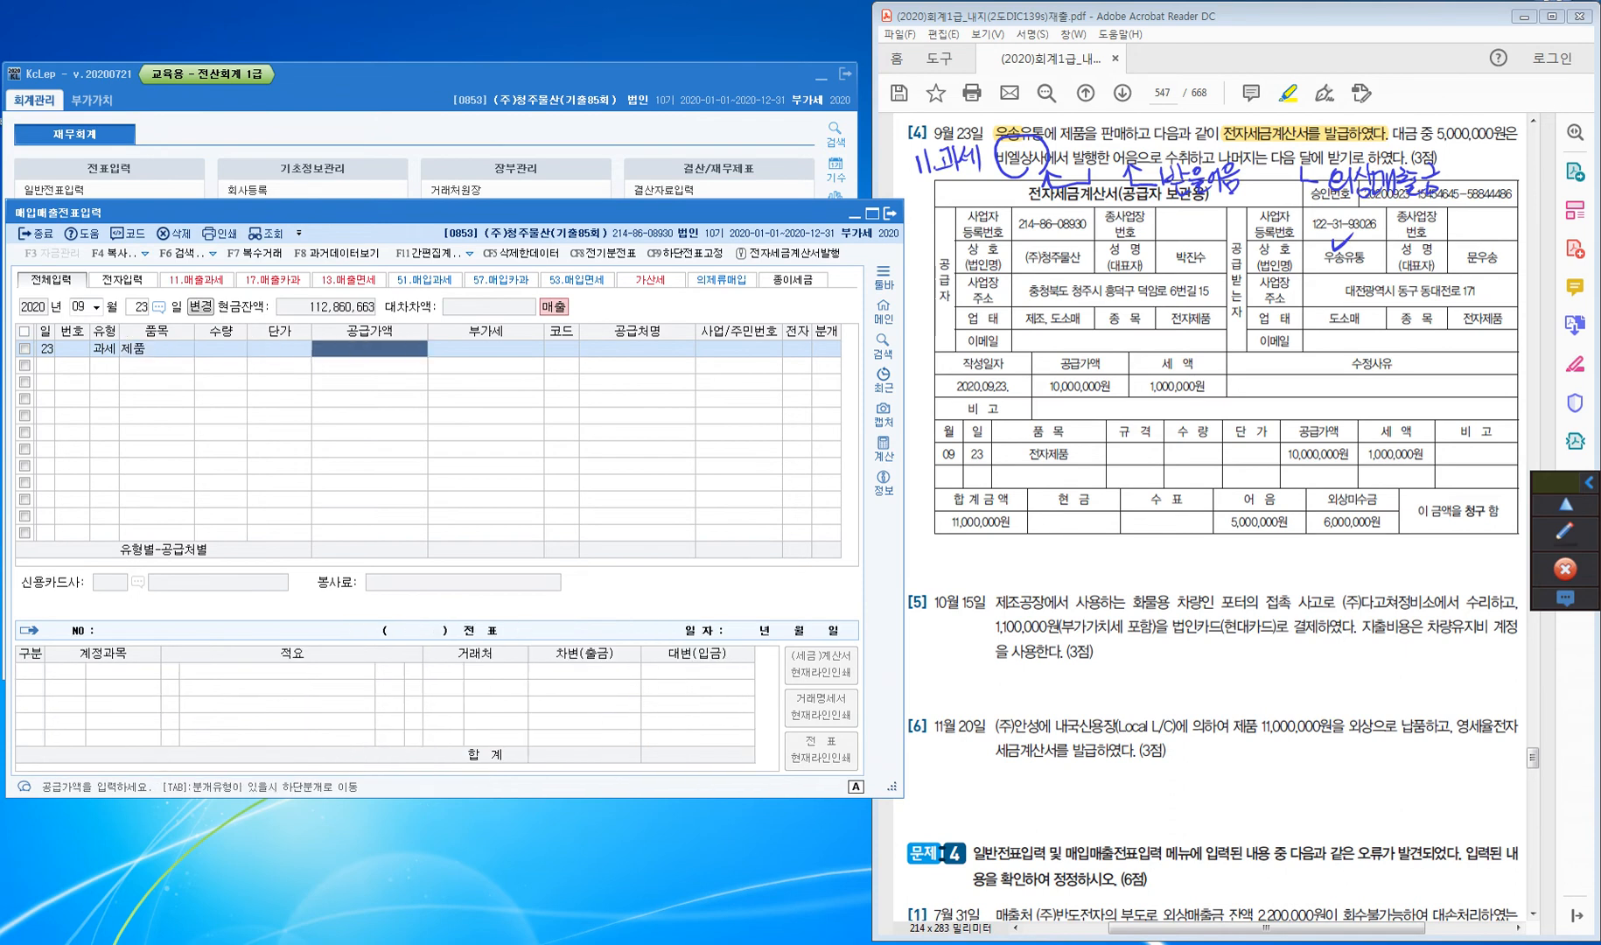
type("10000000")
key("Return")
key("Return")
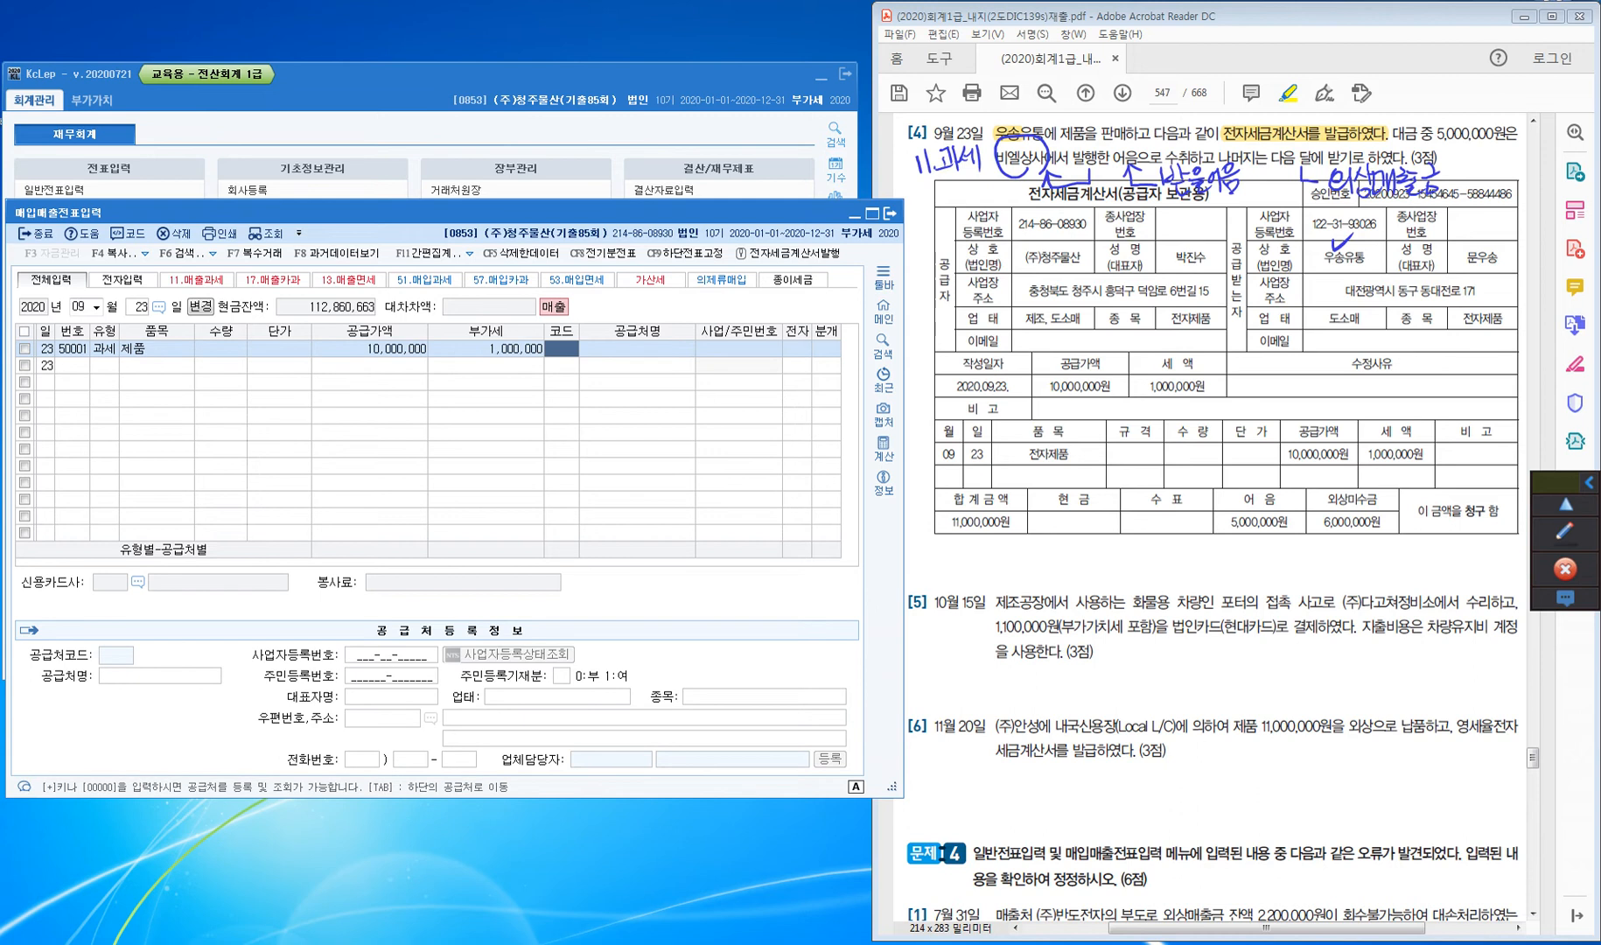
Set the customer to 우송유통, mark the invoice as electronic (여), and choose journal type 3 혼합
type("우송")
key("Return")
key("Return")
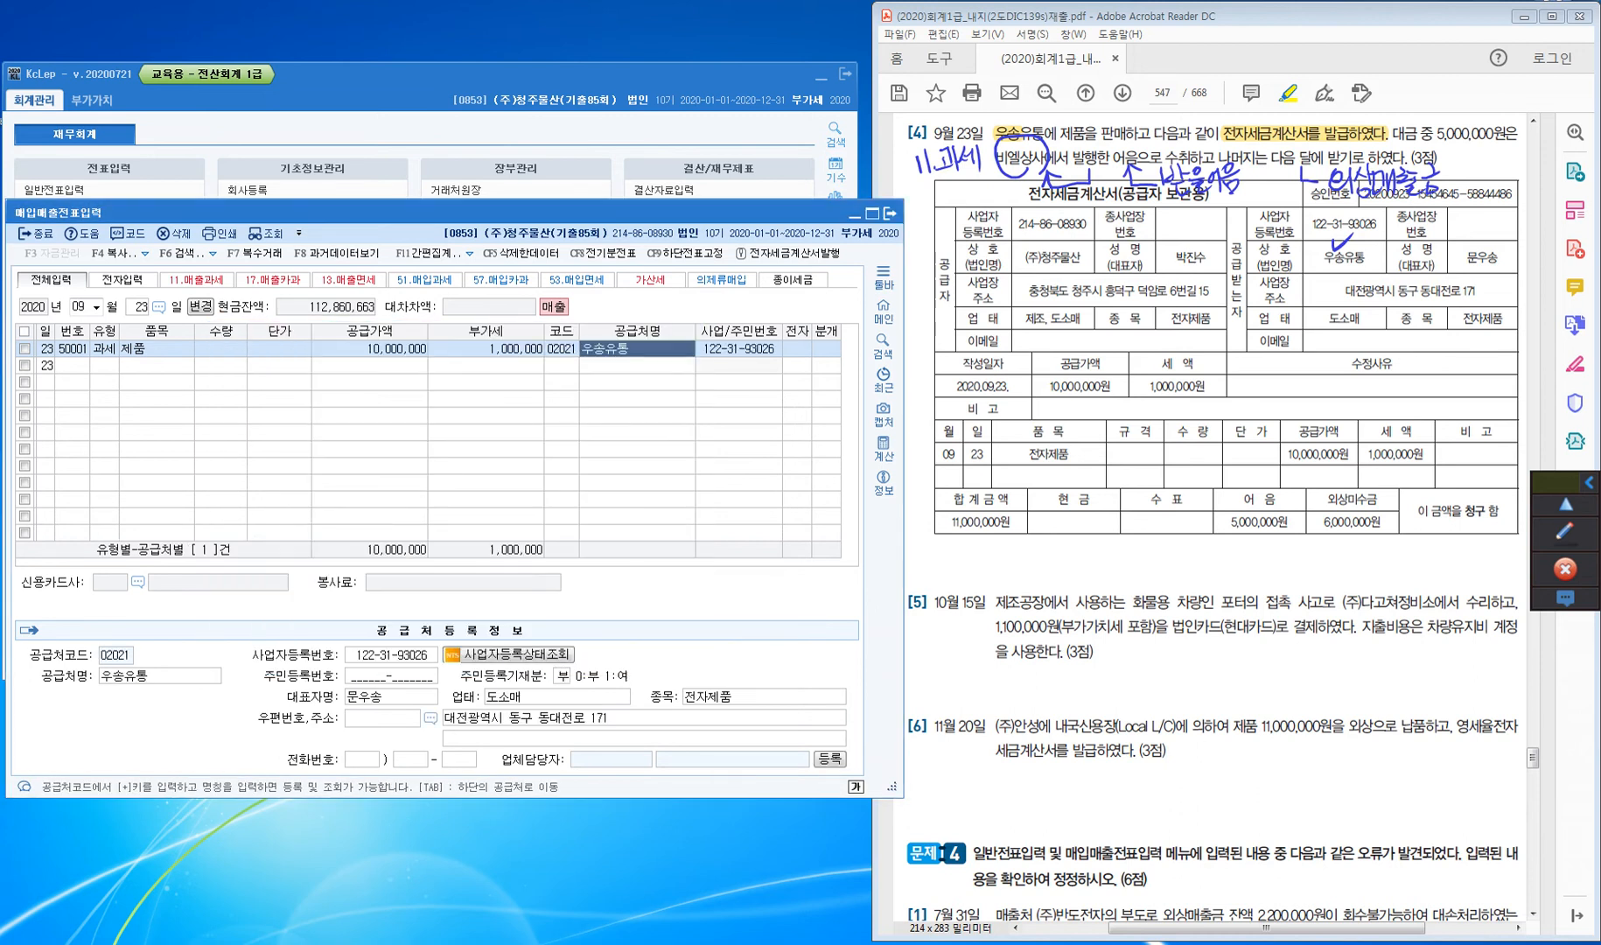
type("1")
key("Return")
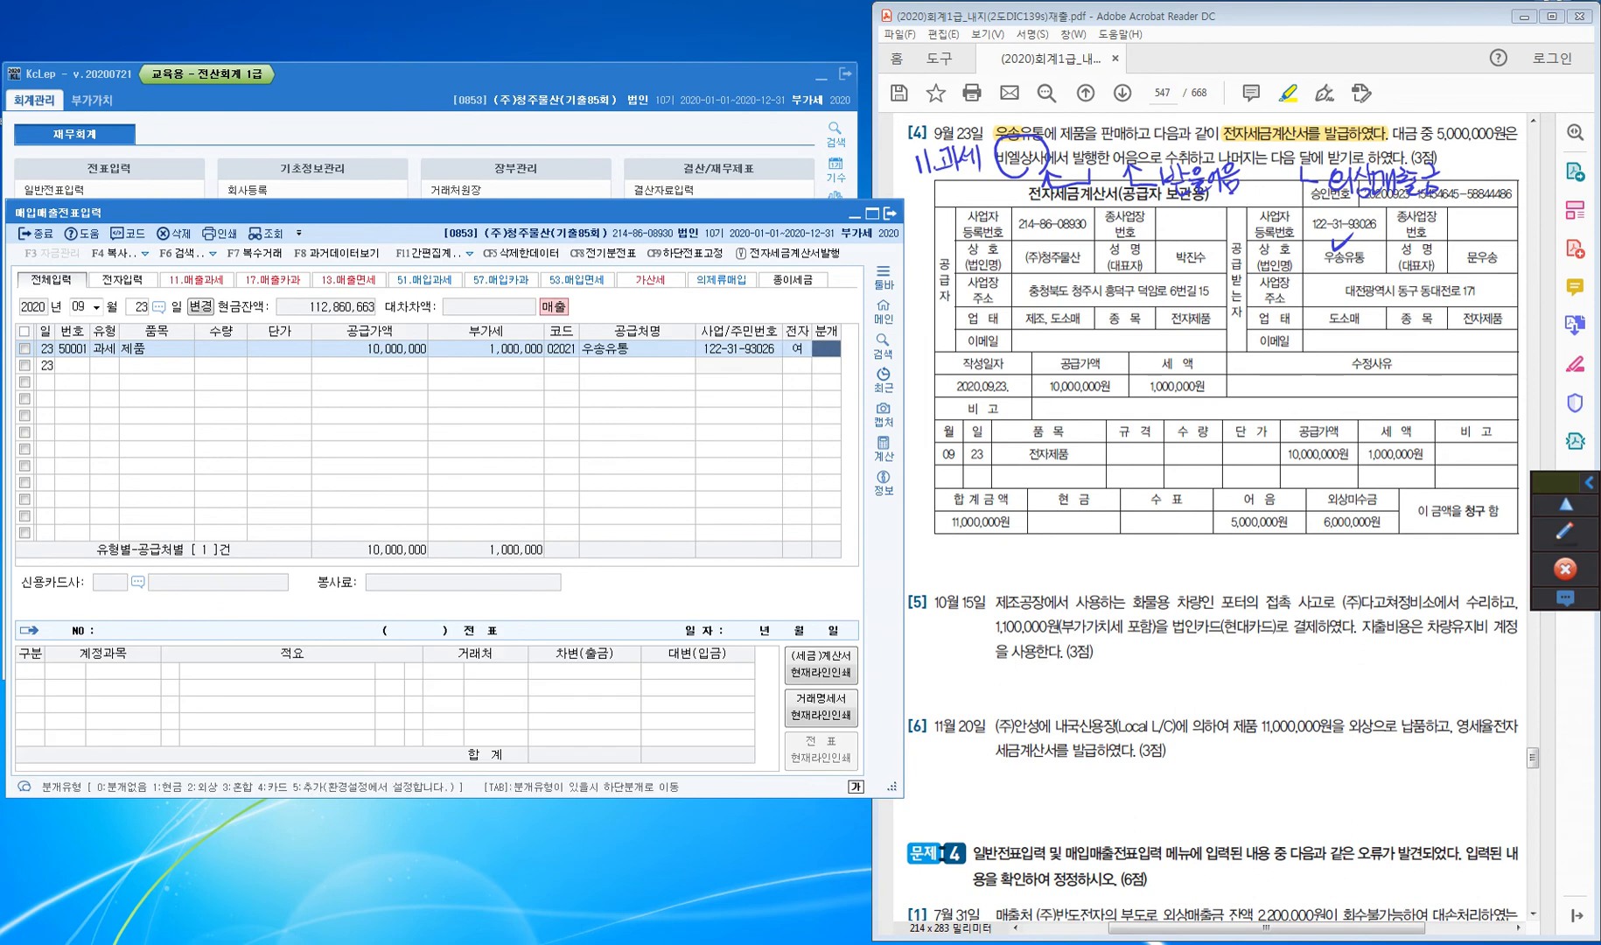
type("3")
key("Return")
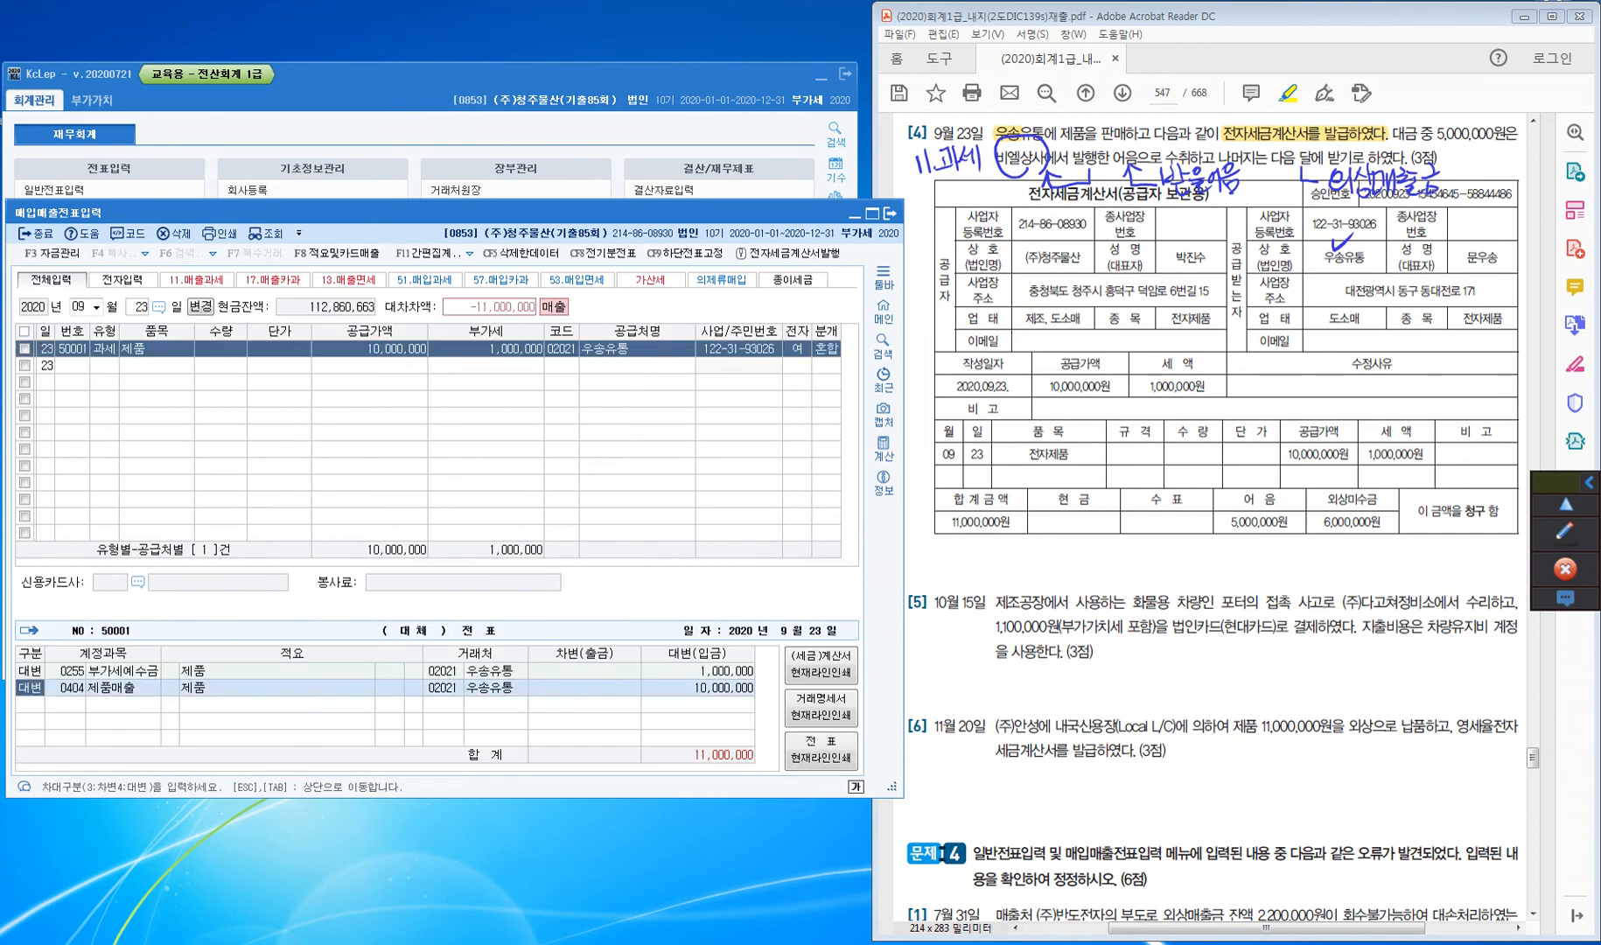
Add a debit line for account 110 받을어음 with client (주)비엘상사 and an amount of 5,000,000
key("Down")
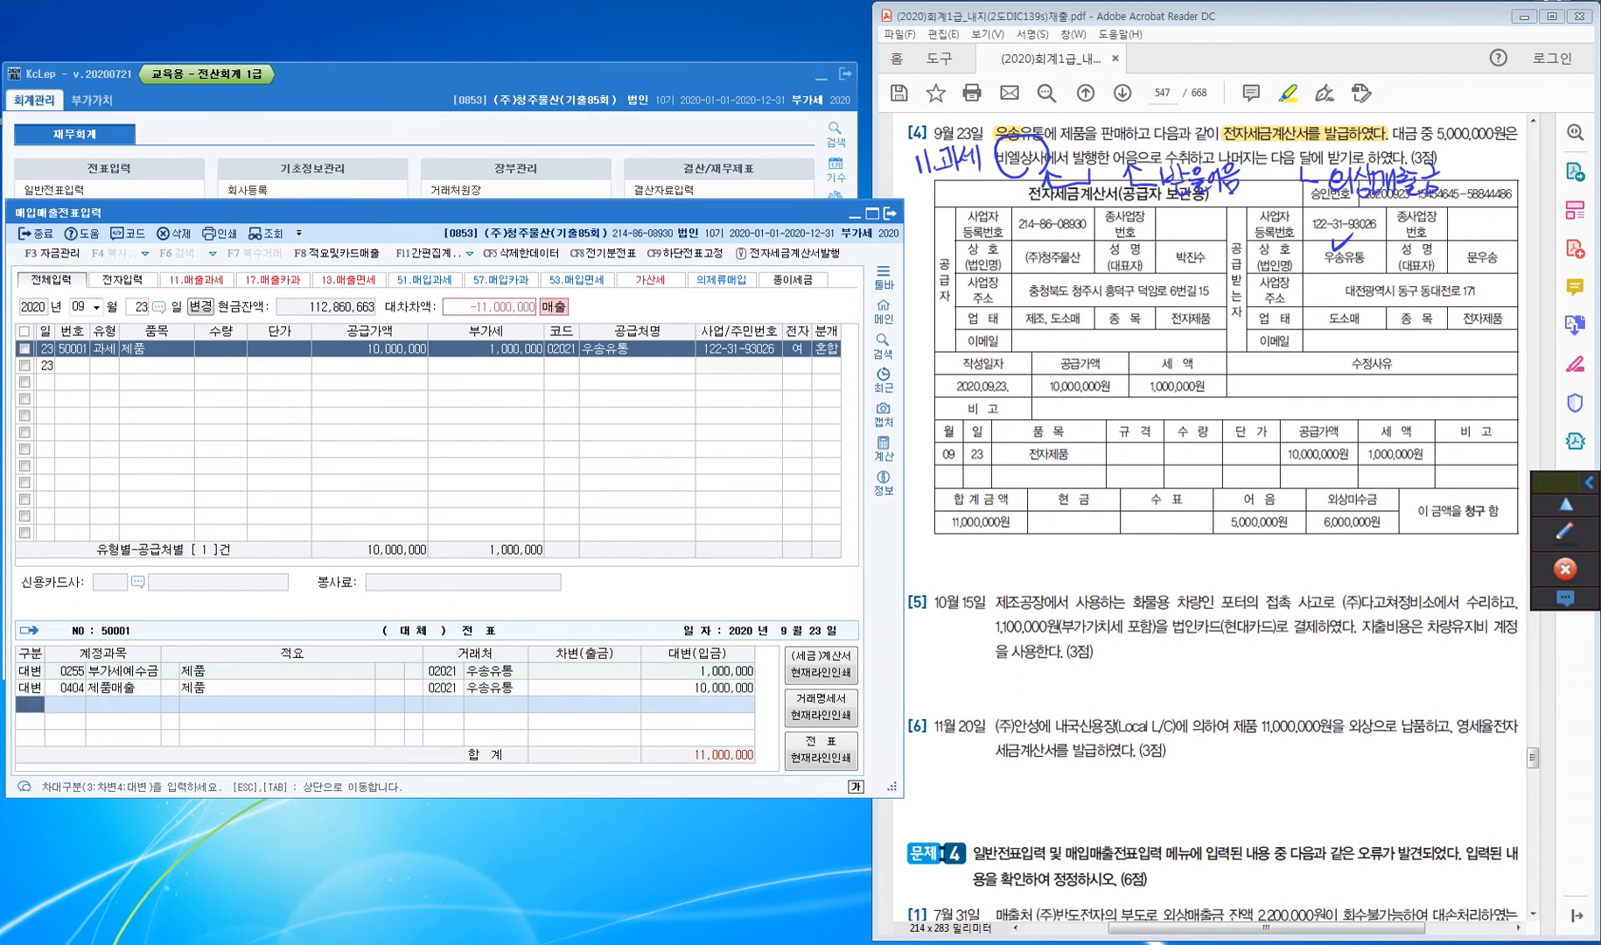
type("3")
type("110")
key("Return")
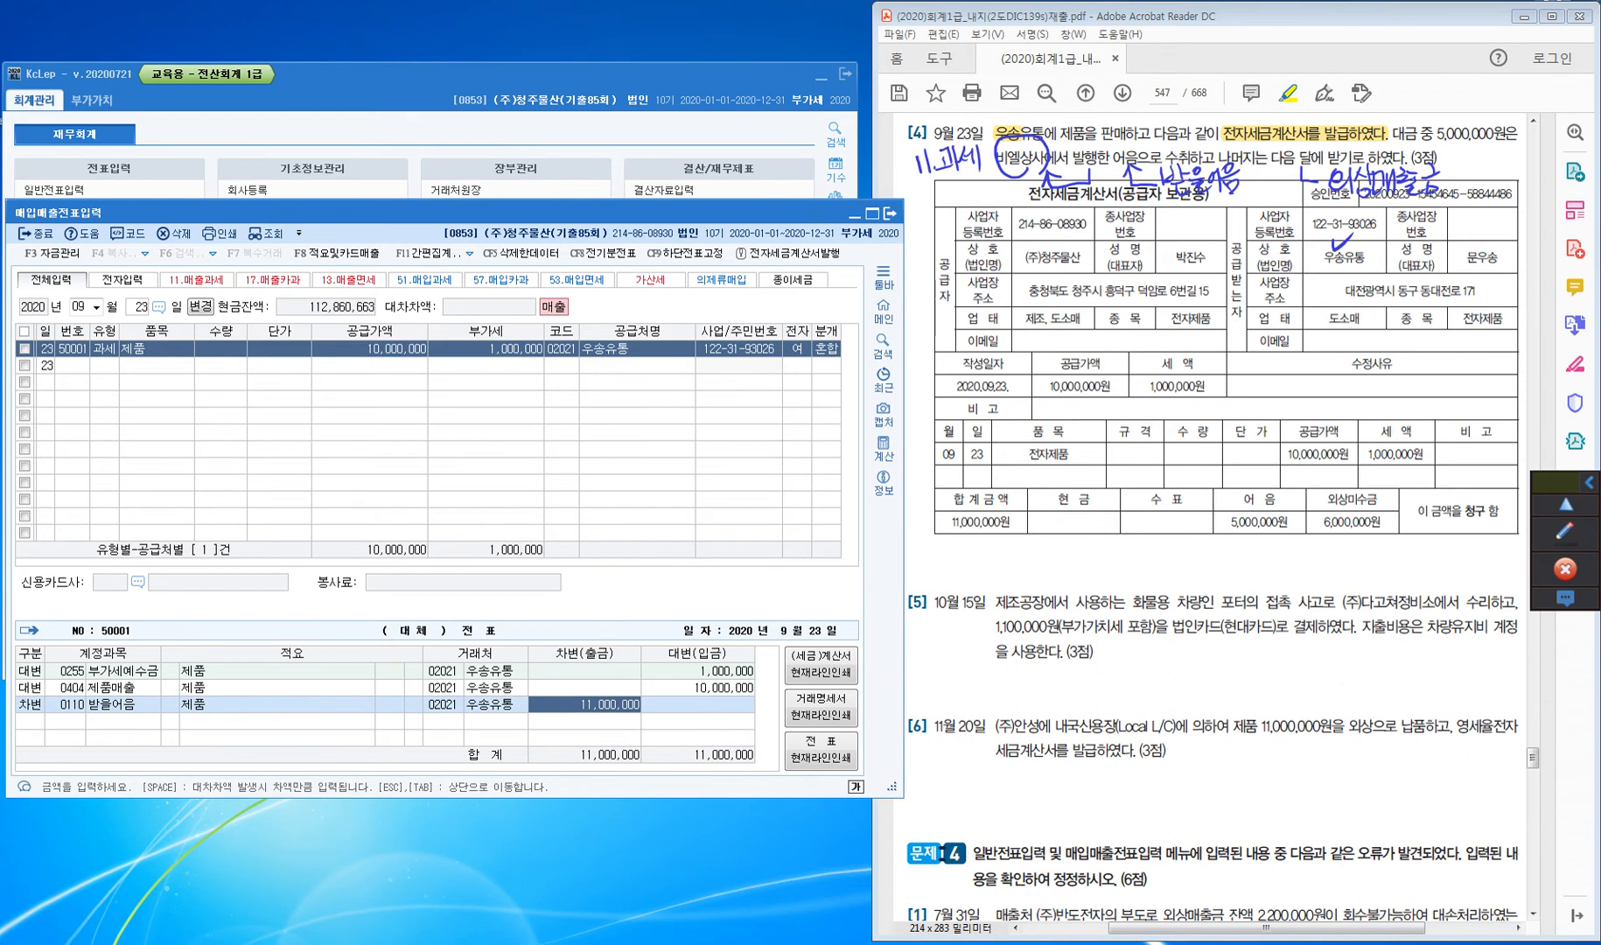
key("Left")
key("Left")
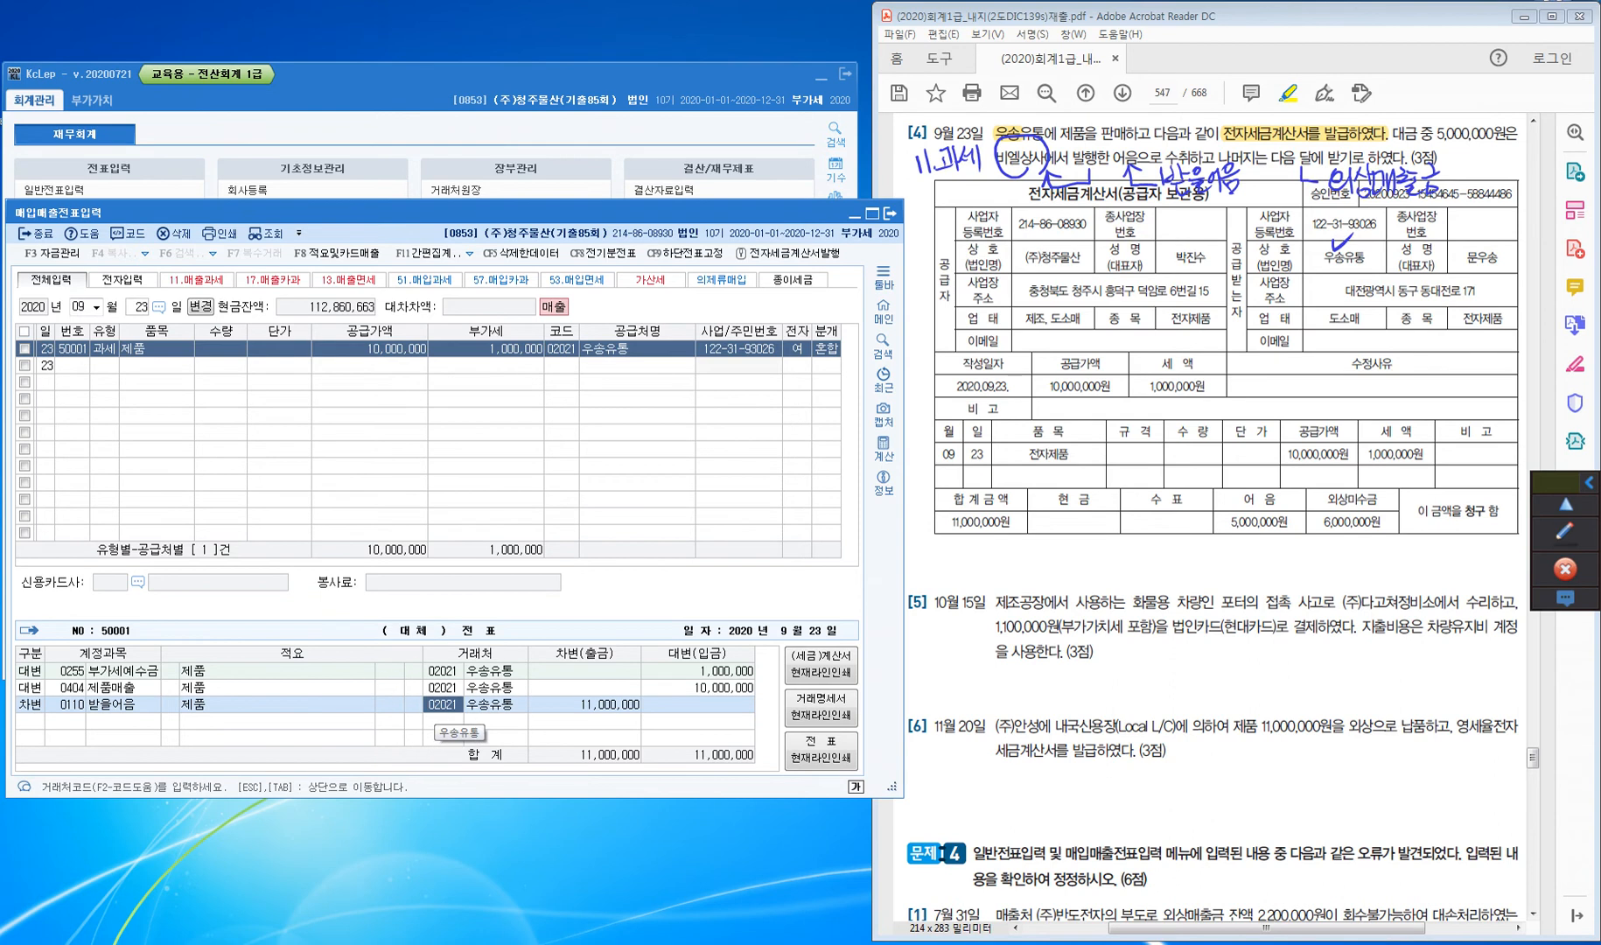
type("비엘")
key("Return")
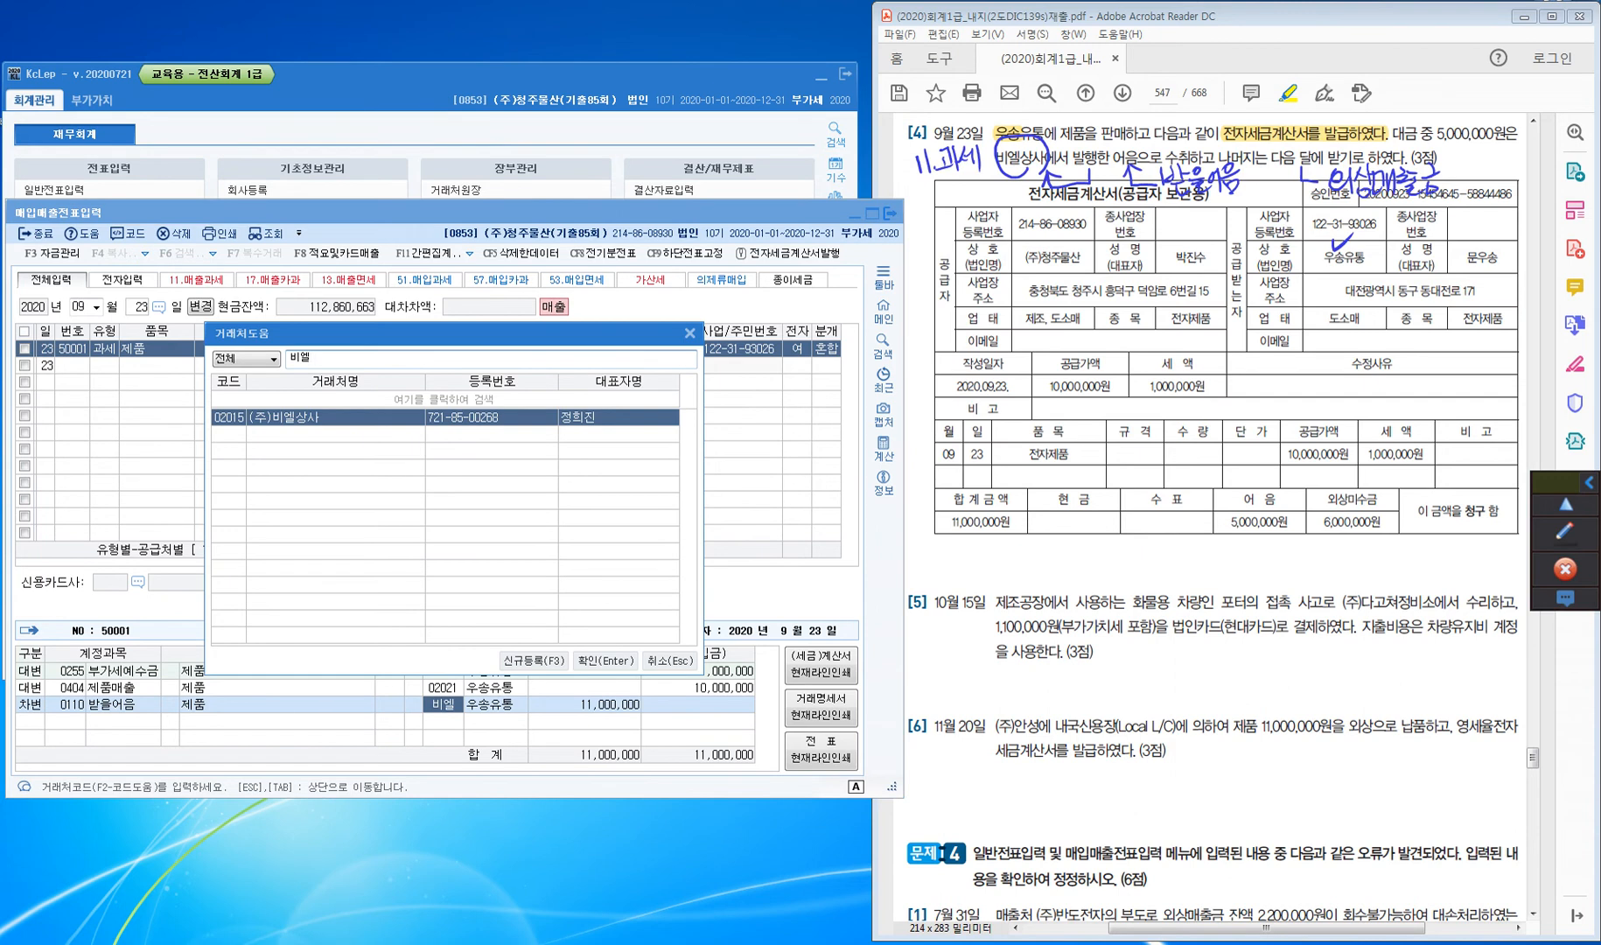
key("Return")
key("Return")
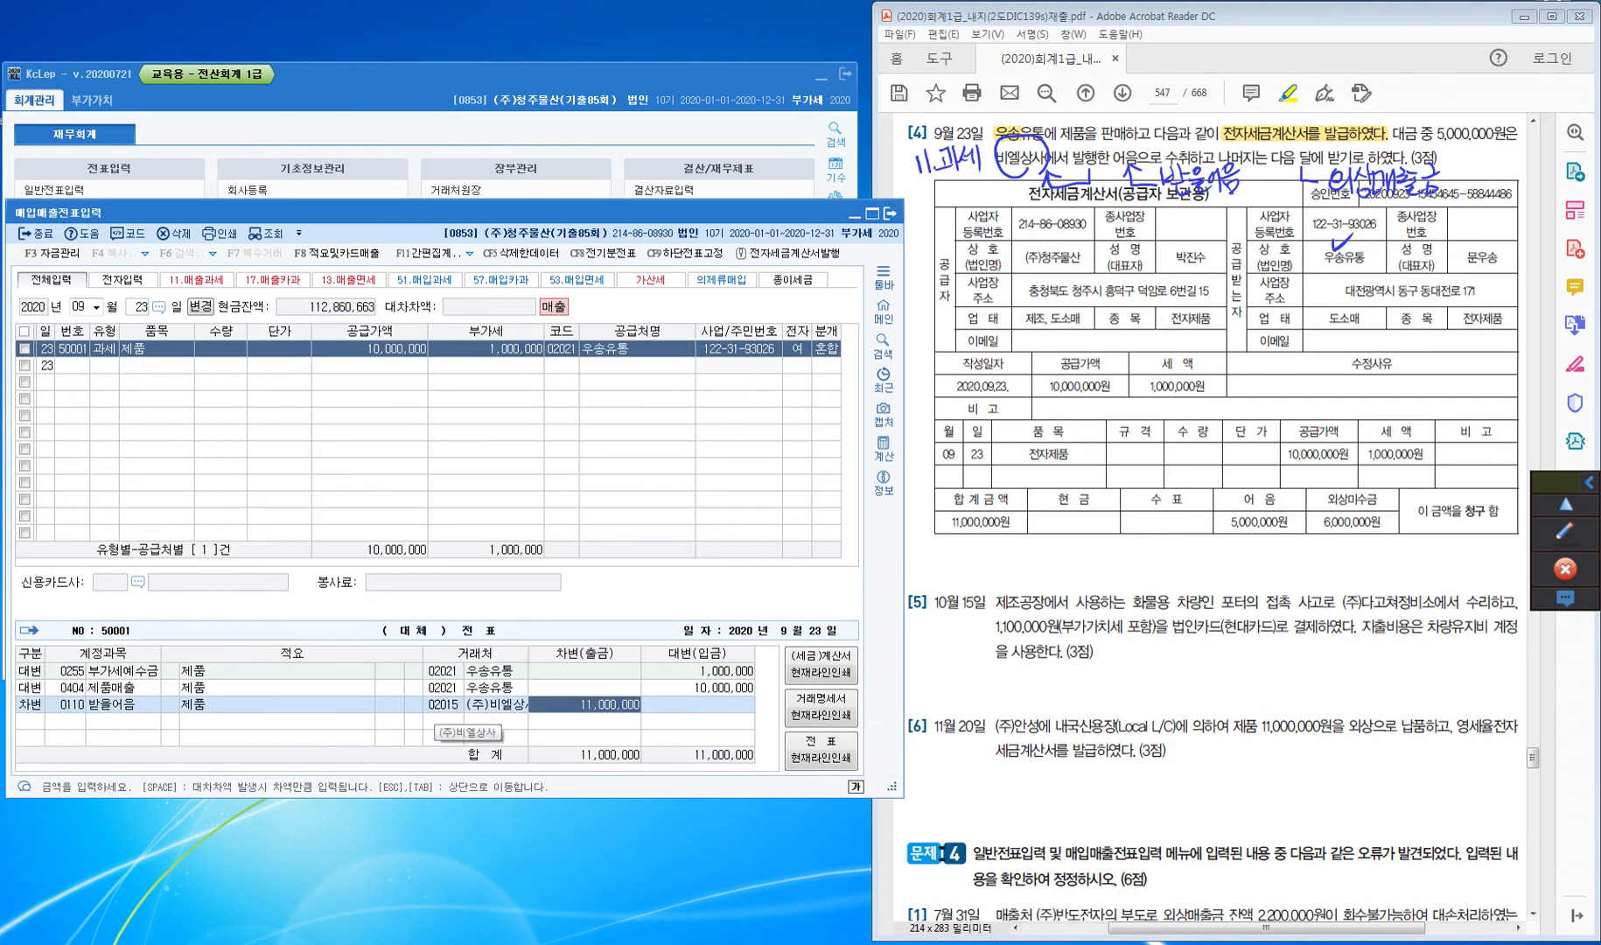
type("5000000")
key("Return")
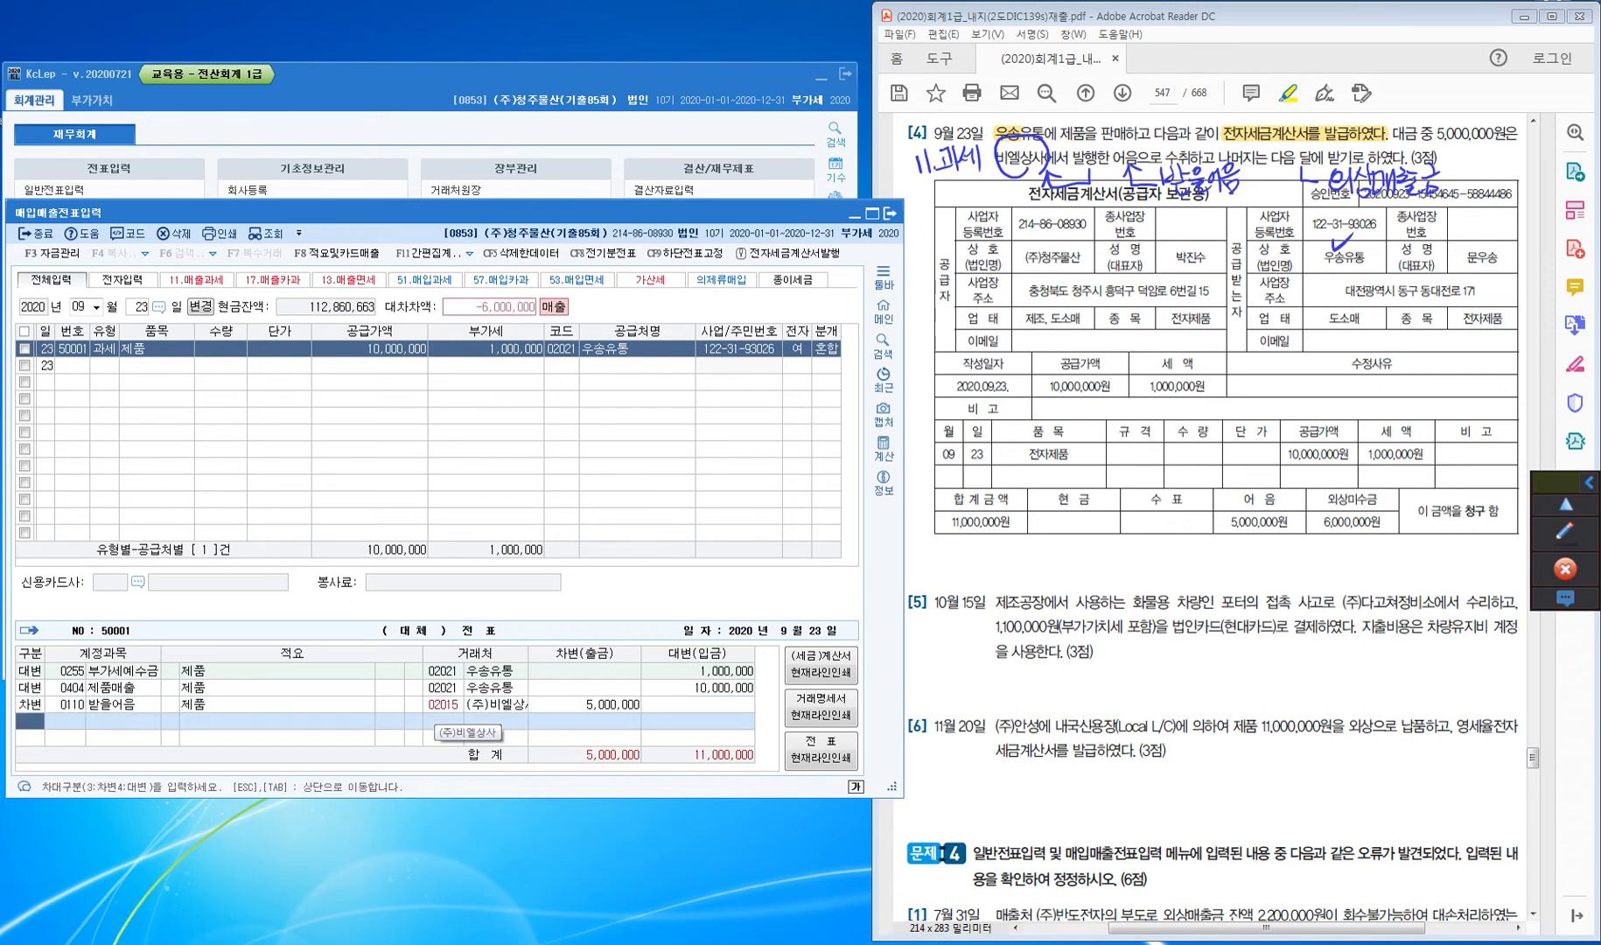
Add a debit line for account 108 외상매출금 with an amount of 6,000,000 and complete the voucher
type("3")
type("108")
key("Return")
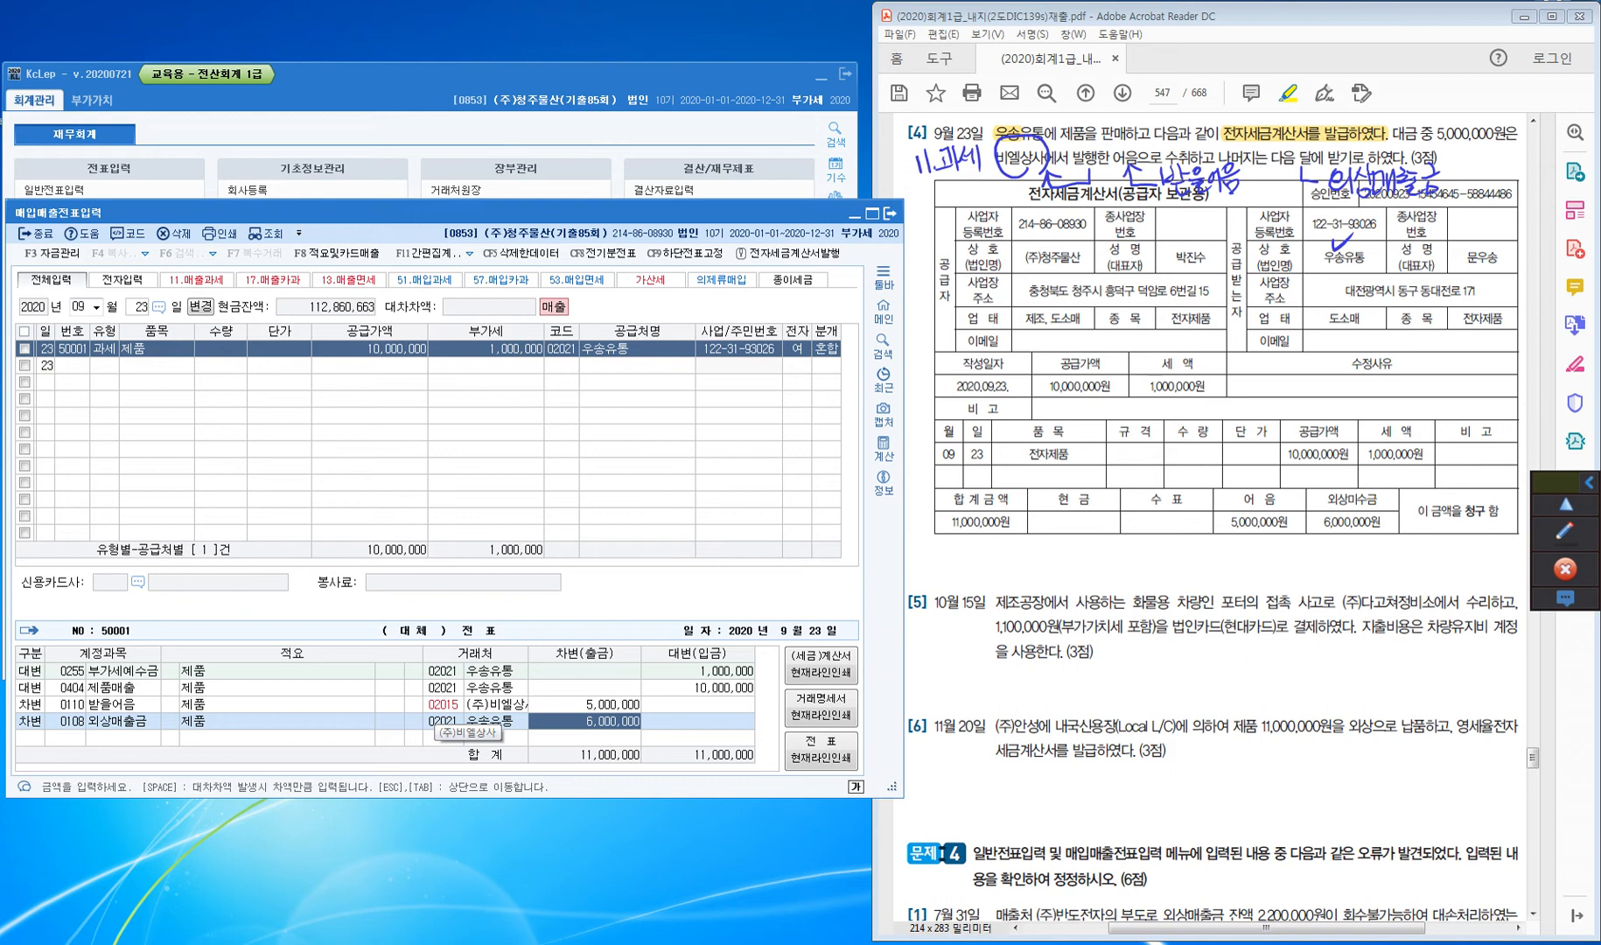
key("Return")
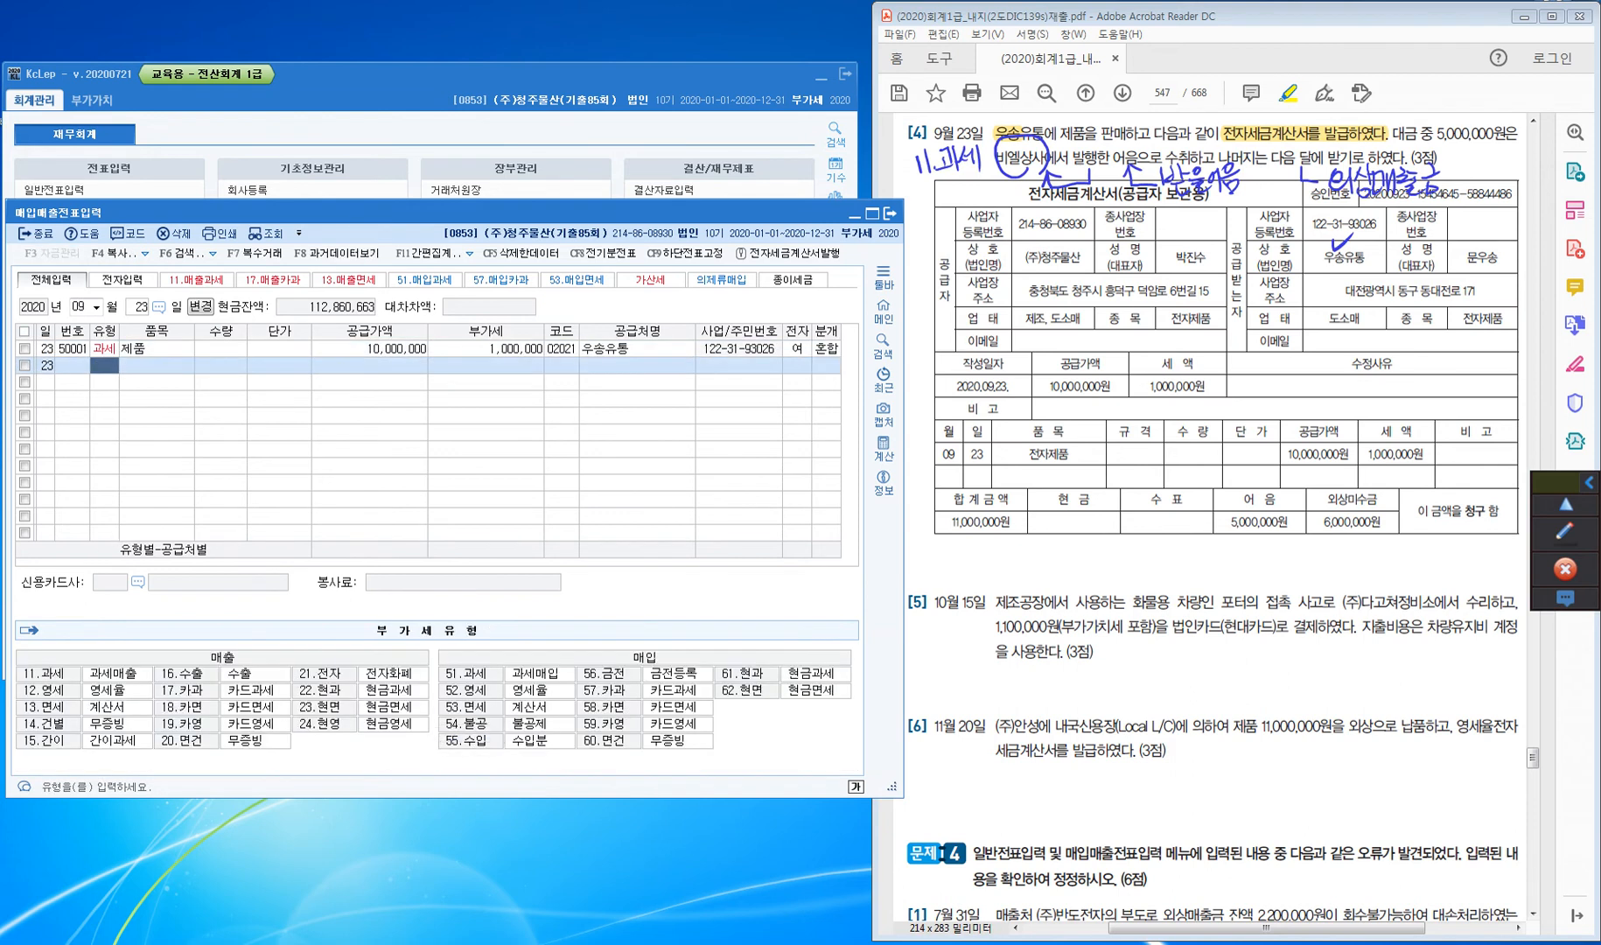
Change the voucher date to October 15 and start a new entry
key("Escape")
key("Escape")
type("10")
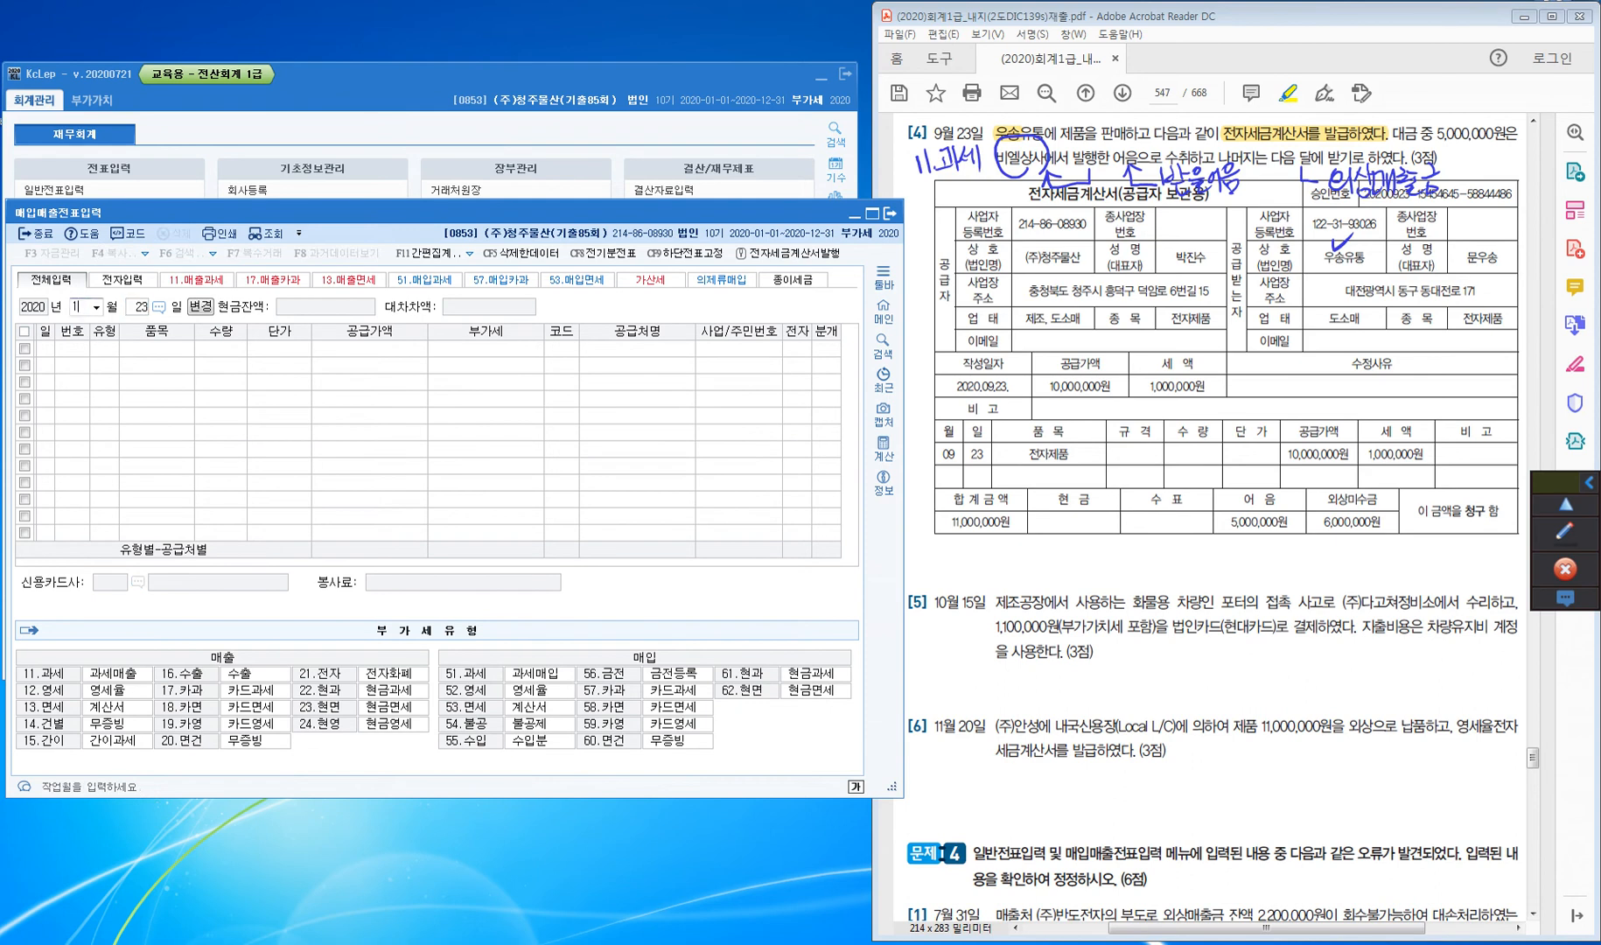
type("15")
key("Return")
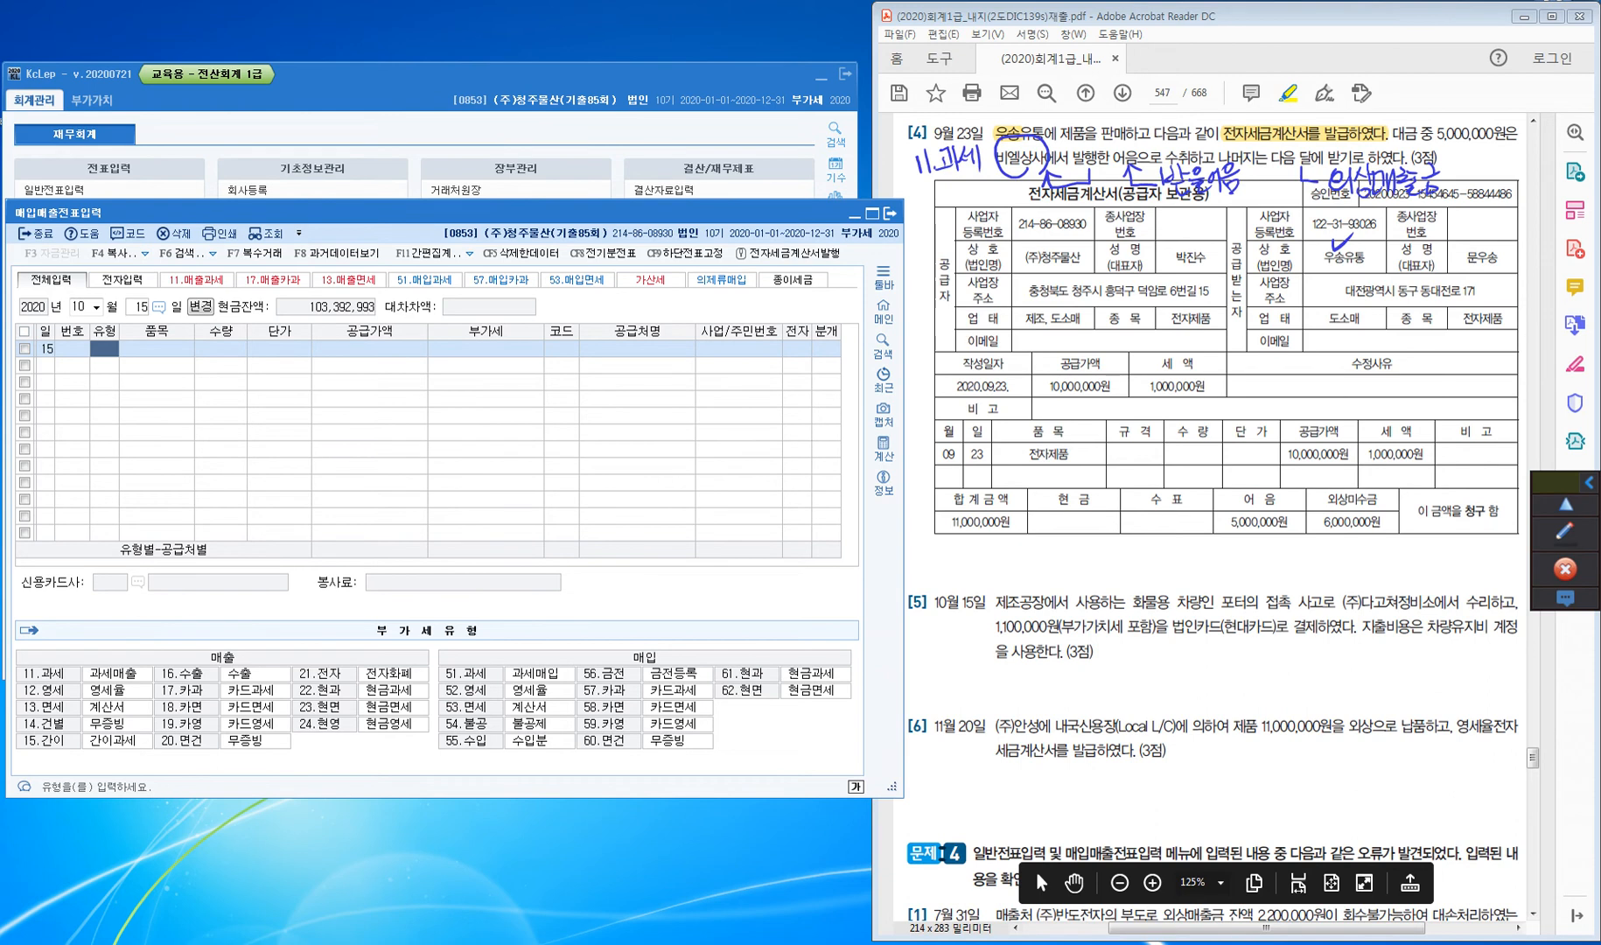
Highlight 다고쳐, (현대카드) and 차량유지비 in exam problem [5]
left_click_drag(1357, 603, 1400, 603)
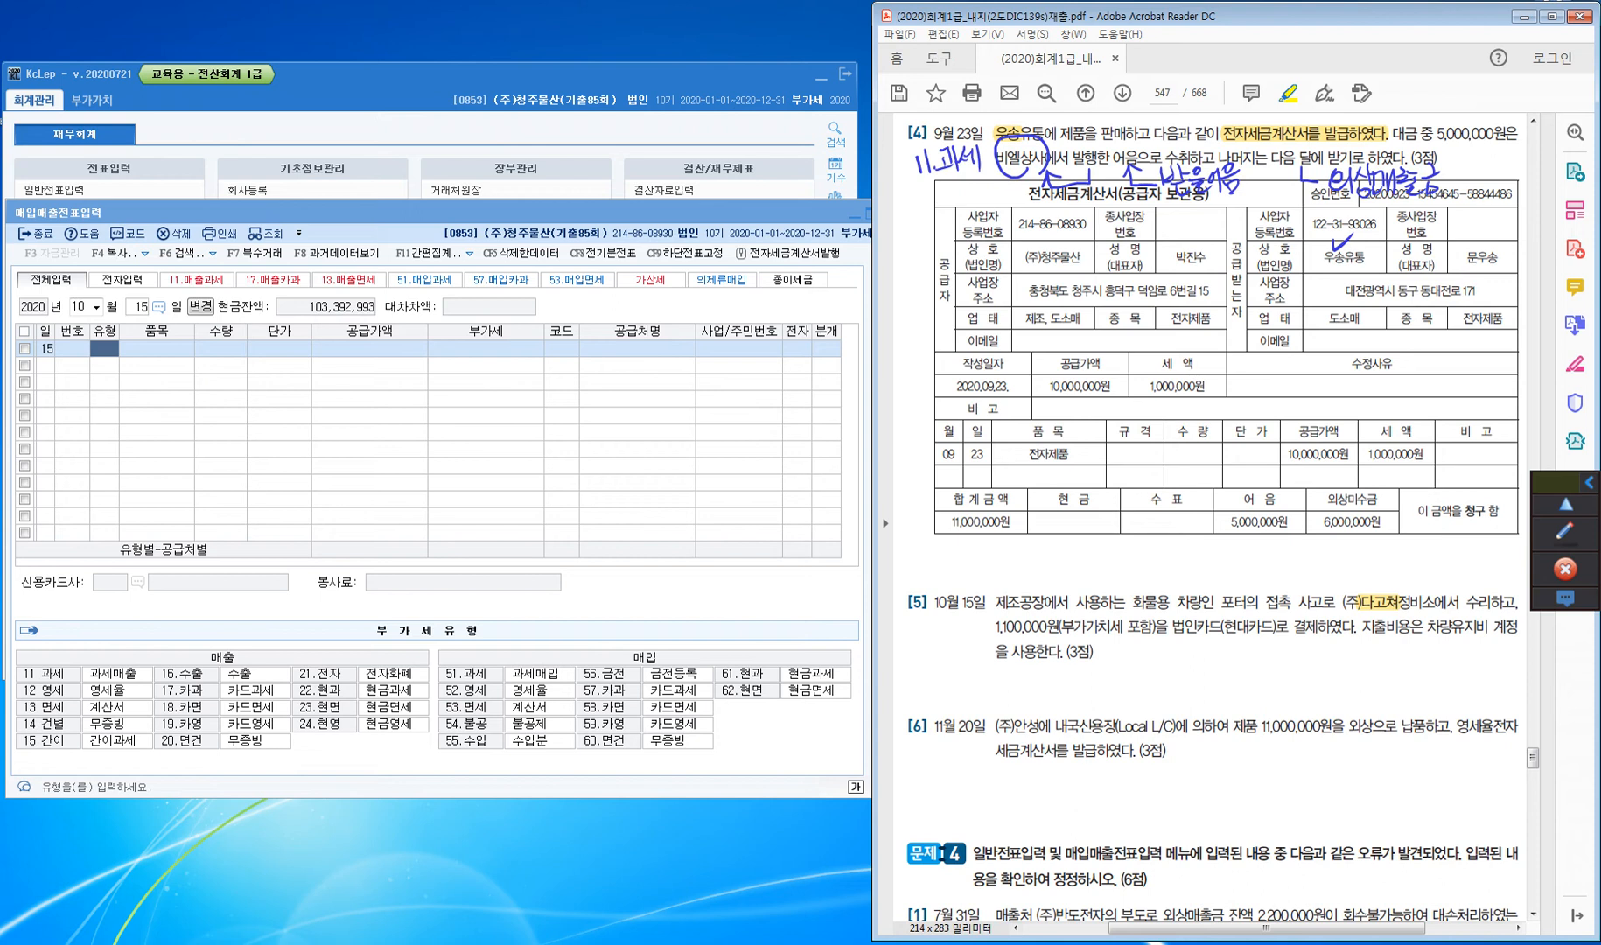
left_click_drag(1223, 627, 1274, 627)
left_click_drag(1428, 627, 1490, 627)
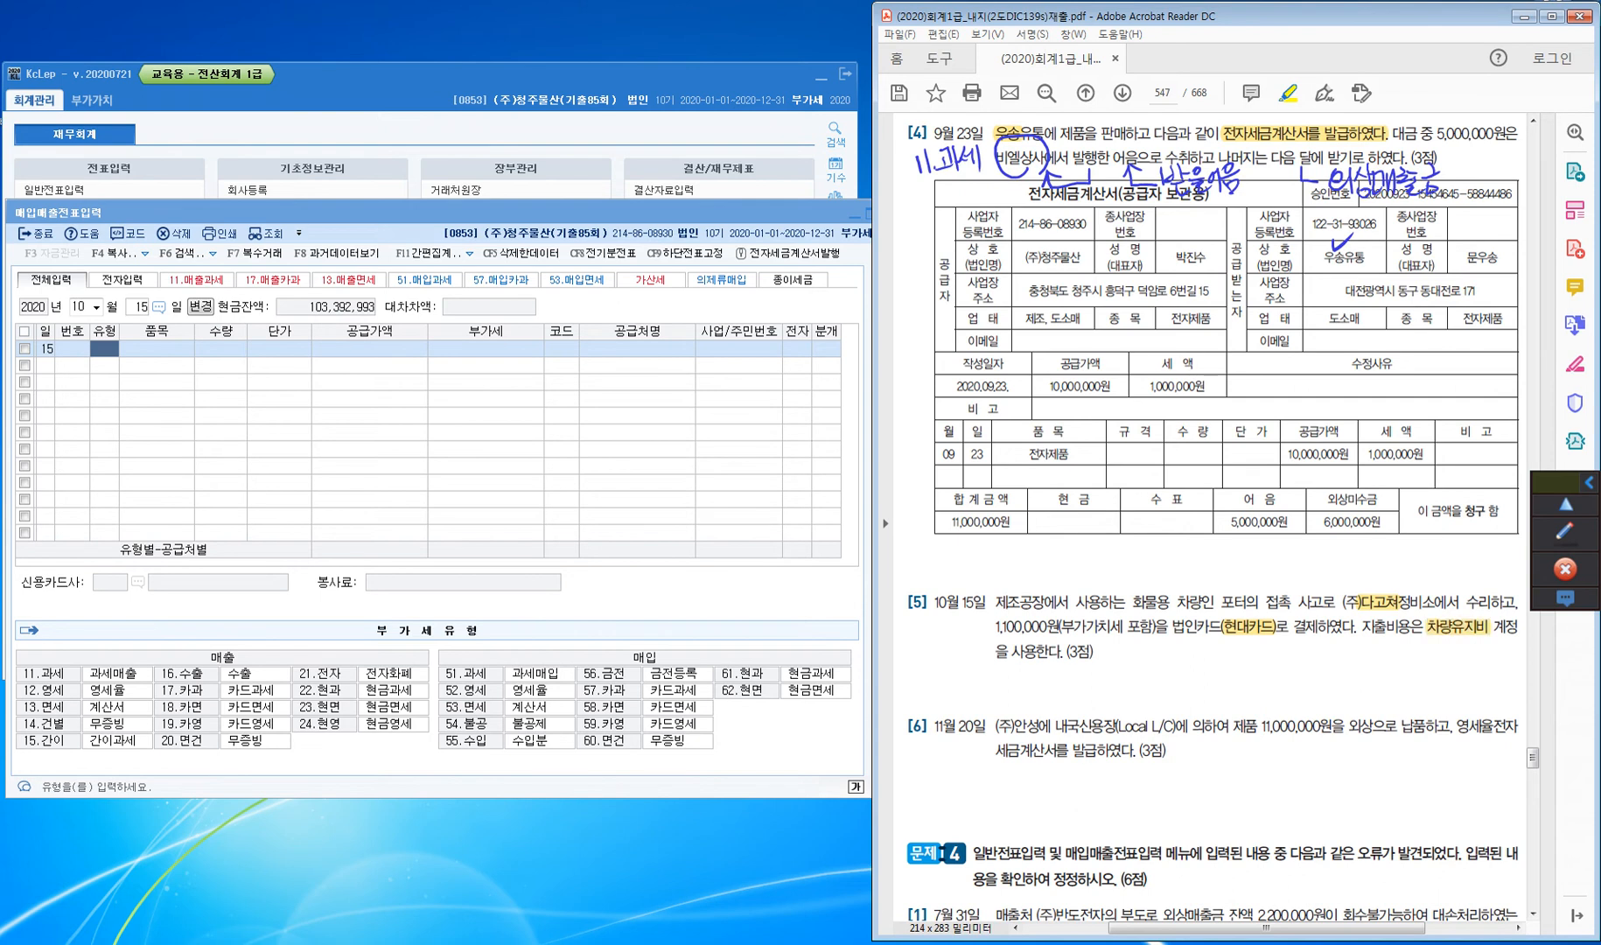
Underline 공장 in problem [5], and handwrite (제) beneath 차량유지비 and 미지급금 with an arrow to 현대카드
left_click(1565, 533)
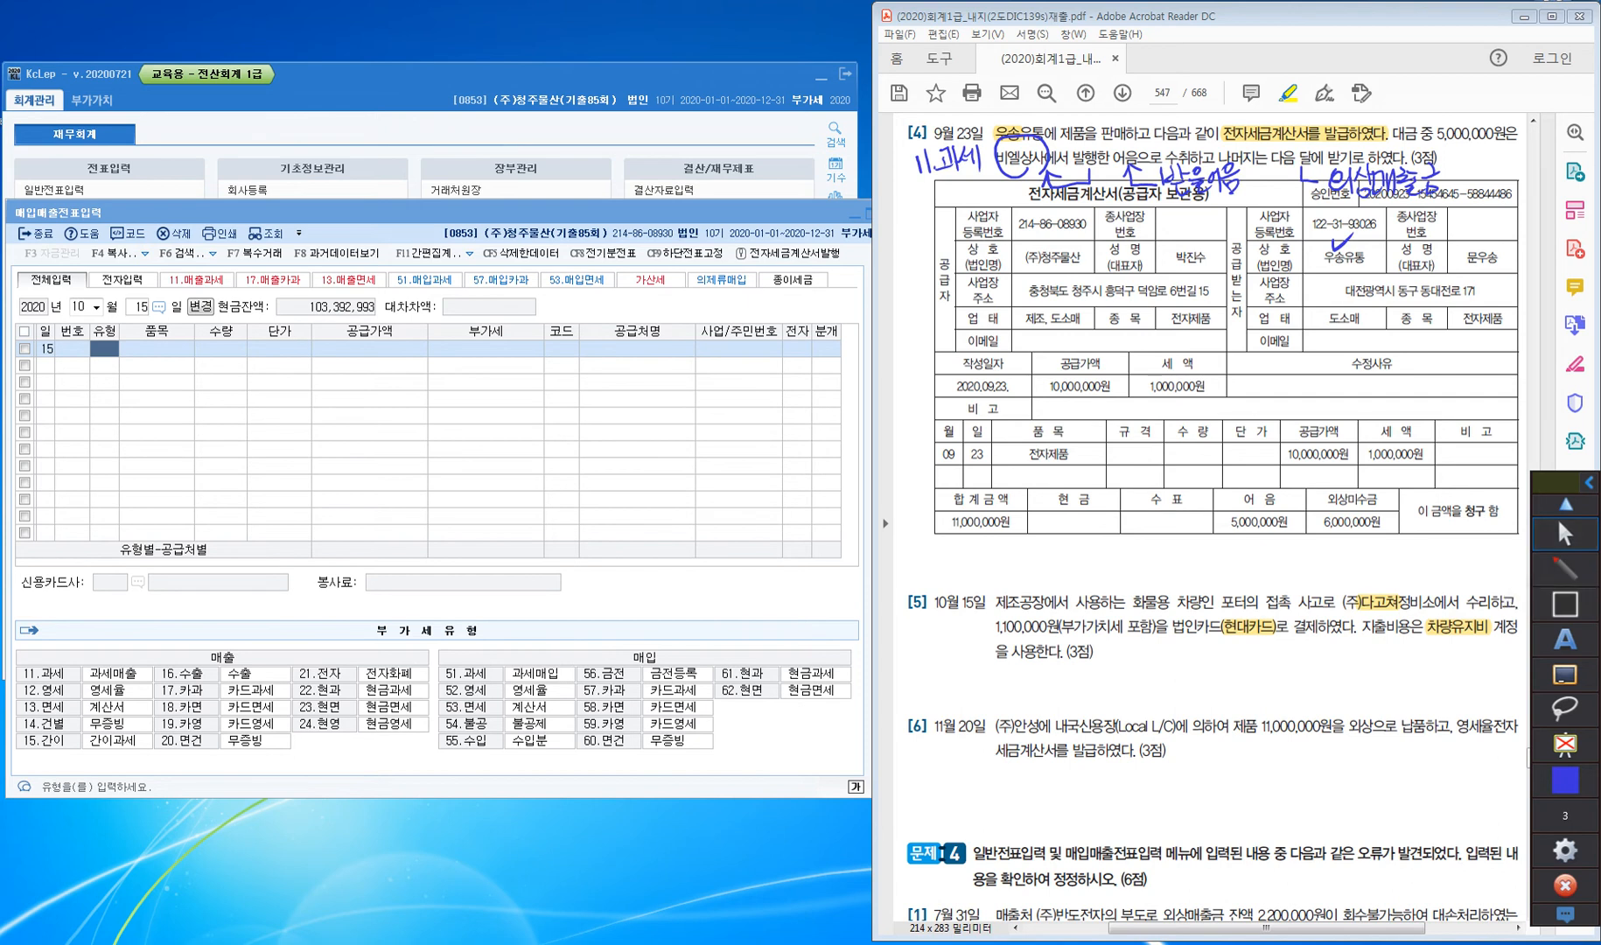
left_click_drag(1015, 610, 1046, 608)
mouse_move(1441, 636)
left_mouse_down()
mouse_move(1436, 660)
mouse_move(1457, 651)
left_mouse_up()
left_click_drag(1455, 643, 1466, 657)
mouse_move(1243, 669)
left_mouse_down()
mouse_move(1242, 631)
mouse_move(1269, 682)
left_mouse_up()
mouse_move(1274, 659)
left_mouse_down()
mouse_move(1275, 687)
mouse_move(1287, 671)
left_mouse_up()
left_click_drag(1279, 670, 1314, 675)
mouse_move(1303, 666)
left_mouse_down()
mouse_move(1313, 692)
mouse_move(1326, 672)
left_mouse_up()
mouse_move(1314, 673)
left_mouse_down()
mouse_move(1335, 668)
mouse_move(1319, 687)
left_mouse_up()
left_click_drag(1321, 674, 1332, 682)
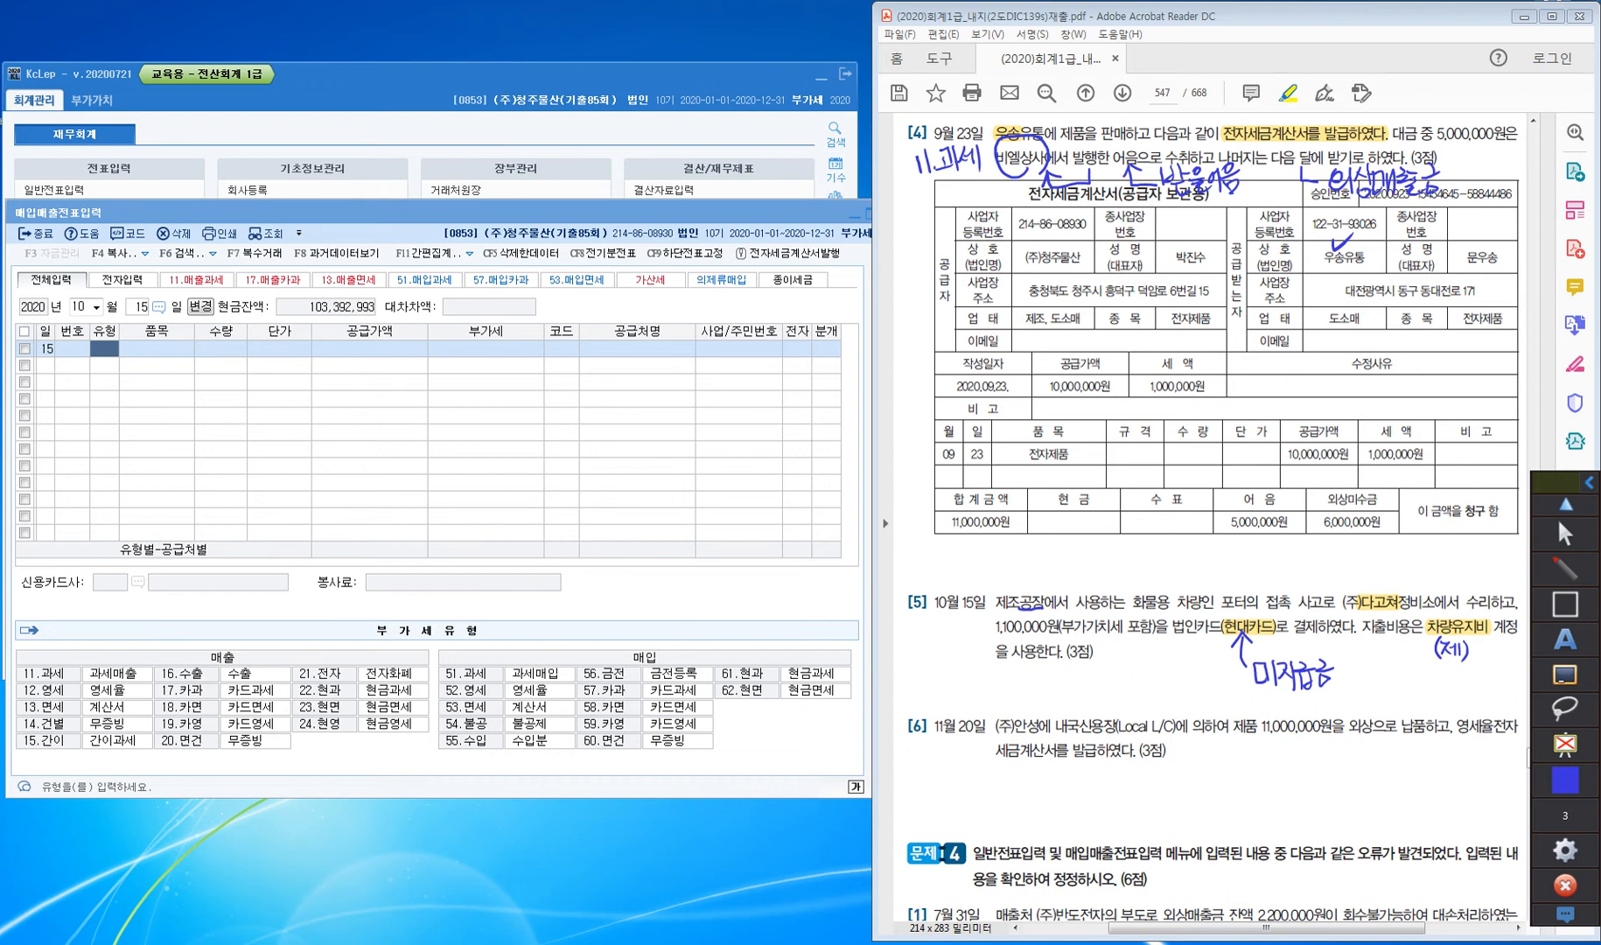
Circle 화물용, draw a wavy underline beneath (부가가치세 포함), and handwrite 과세 below it
mouse_move(1163, 616)
left_mouse_down()
mouse_move(1123, 588)
mouse_move(1166, 605)
left_mouse_up()
mouse_move(1057, 637)
left_mouse_down()
mouse_move(1157, 636)
mouse_move(1131, 667)
left_mouse_up()
left_click_drag(1123, 654, 1139, 665)
left_click_drag(1145, 655, 1162, 658)
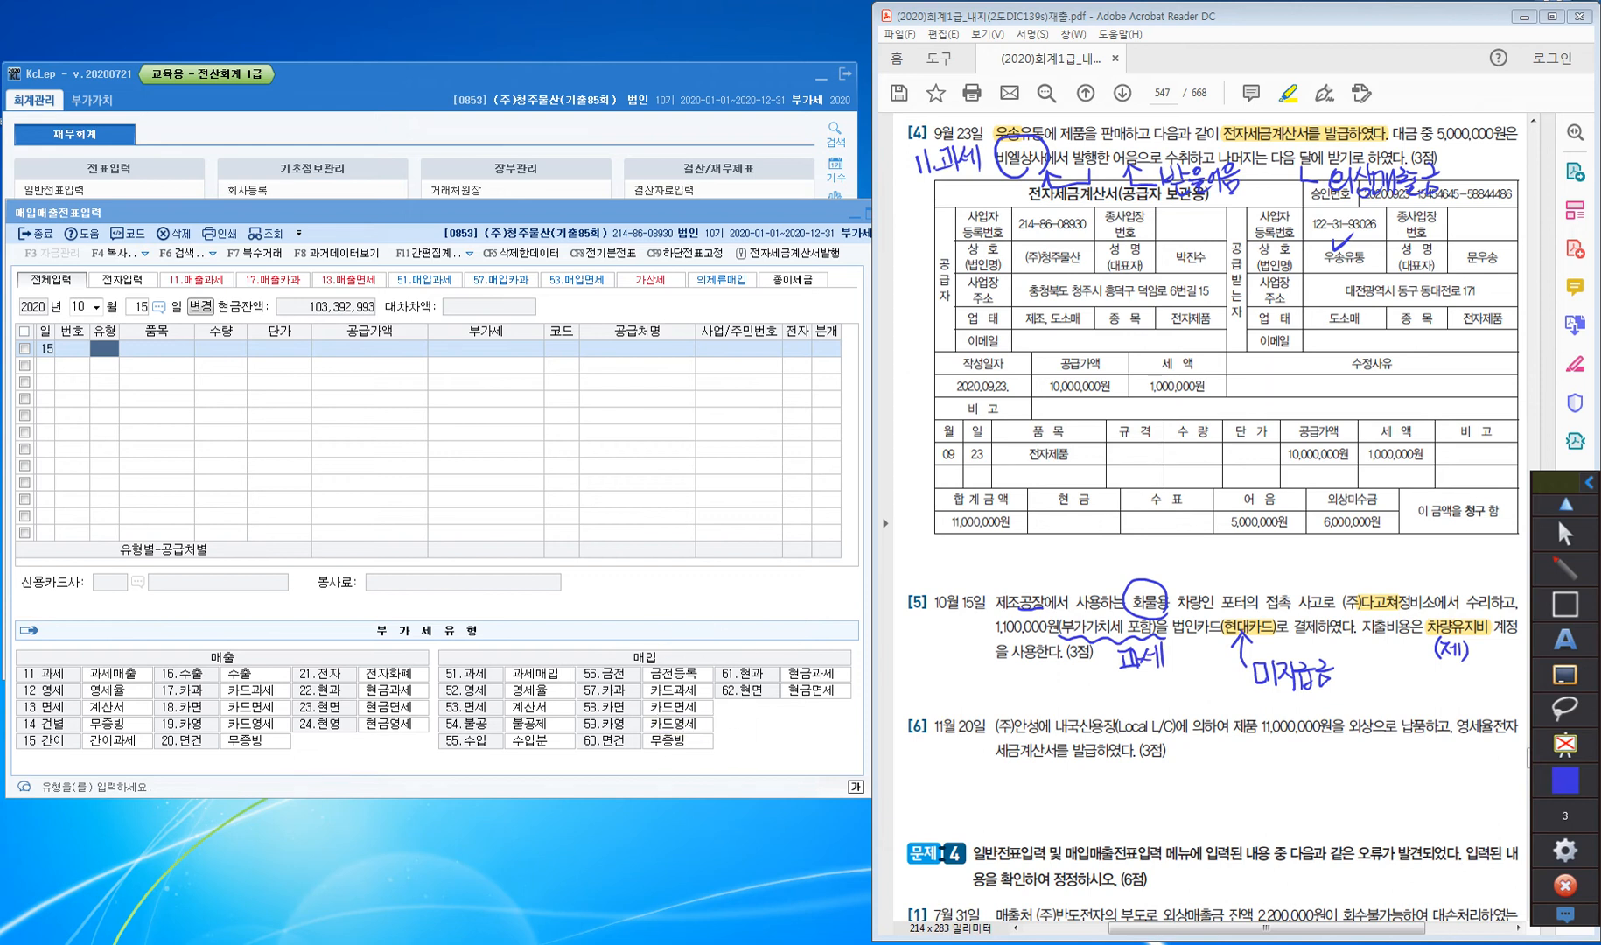
Handwrite 57.카과 beside the text of problem [5], beneath its number and date
left_click_drag(918, 636, 923, 665)
mouse_move(927, 657)
left_mouse_down()
mouse_move(936, 672)
mouse_move(933, 646)
left_mouse_up()
mouse_move(927, 636)
left_mouse_down()
mouse_move(930, 667)
mouse_move(961, 641)
mouse_move(956, 659)
left_mouse_up()
left_click_drag(952, 650, 971, 658)
mouse_move(970, 629)
left_mouse_down()
mouse_move(984, 622)
mouse_move(988, 642)
left_mouse_up()
left_click_drag(977, 633, 996, 639)
left_click_drag(986, 612, 996, 652)
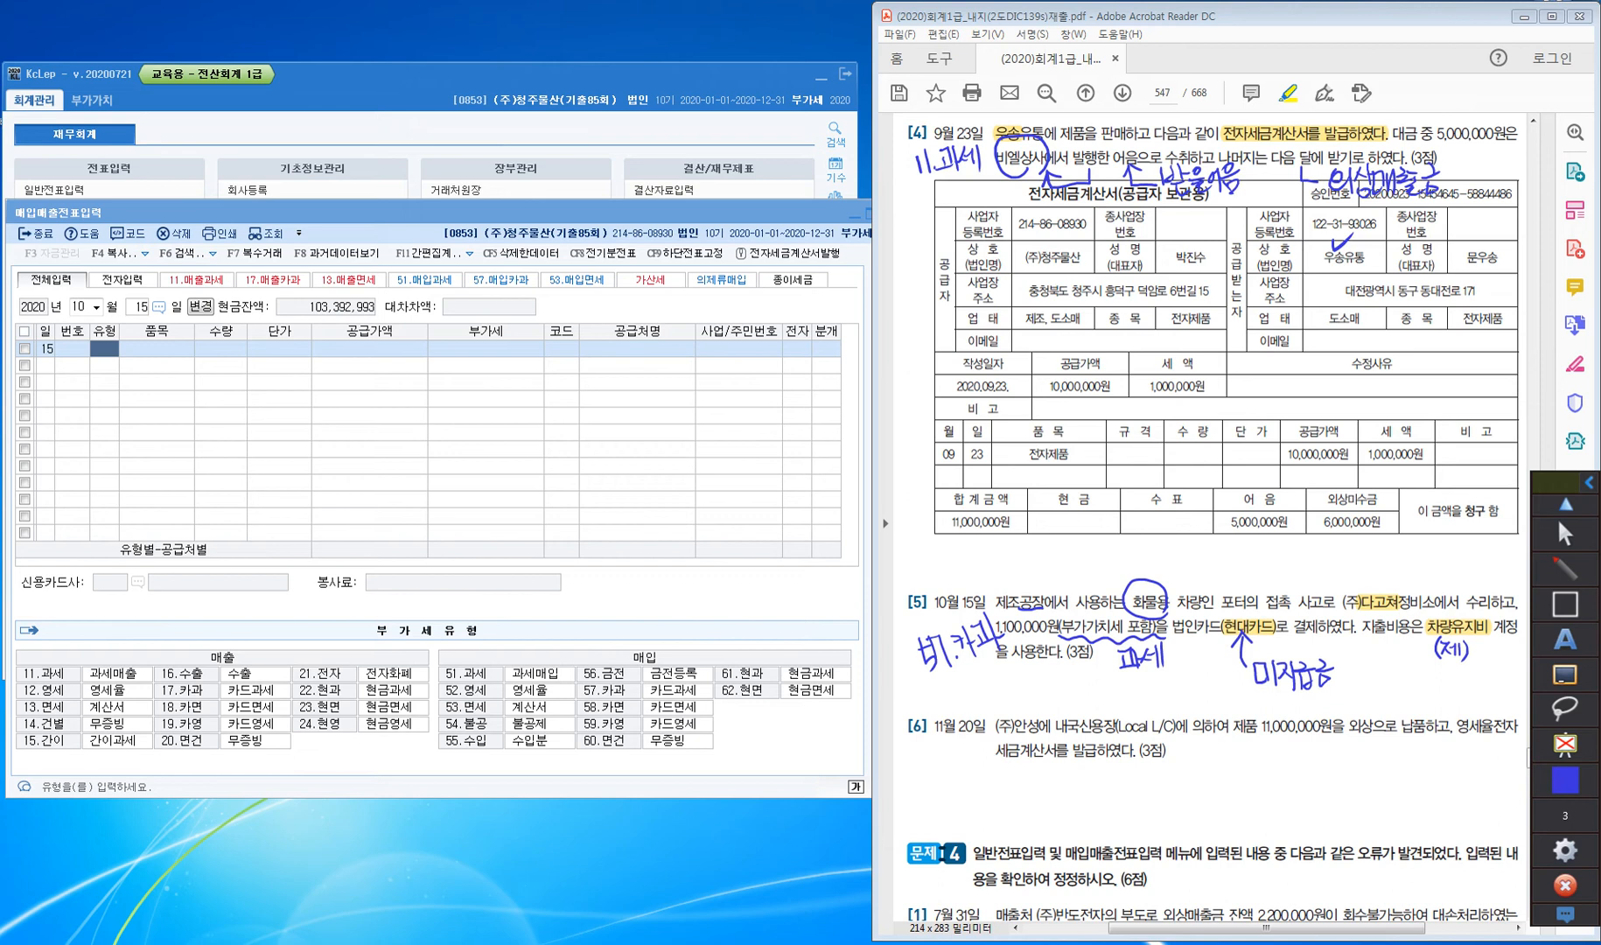
Start the October 15 voucher as type 57 카과 with 수리 as the item
left_click(1564, 531)
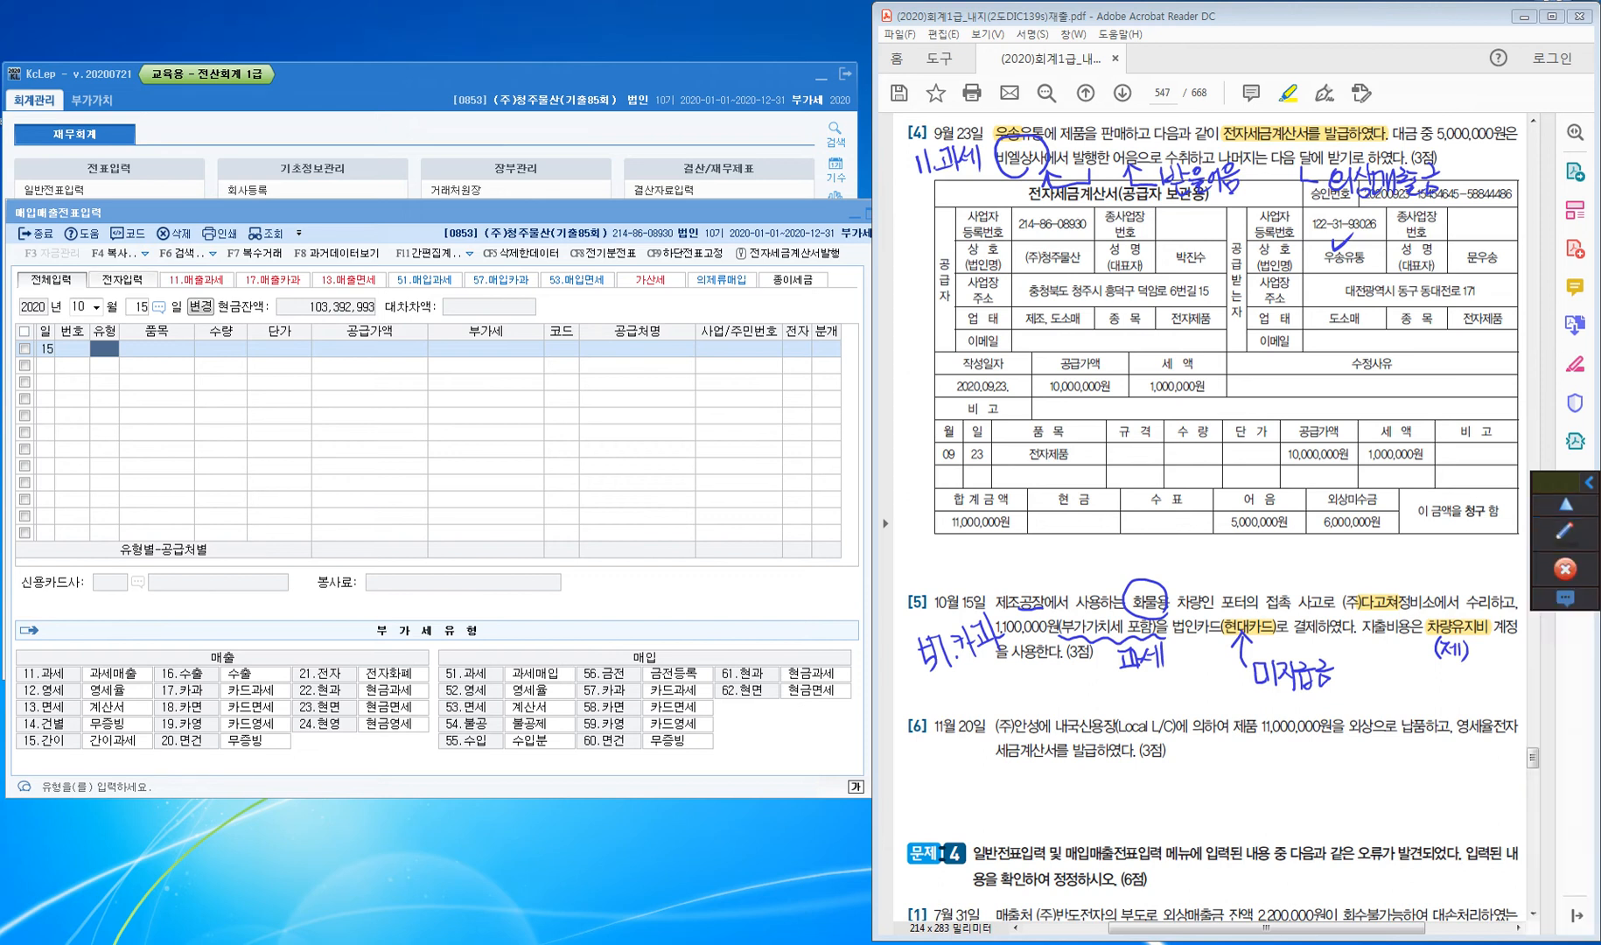
type("57")
key("Return")
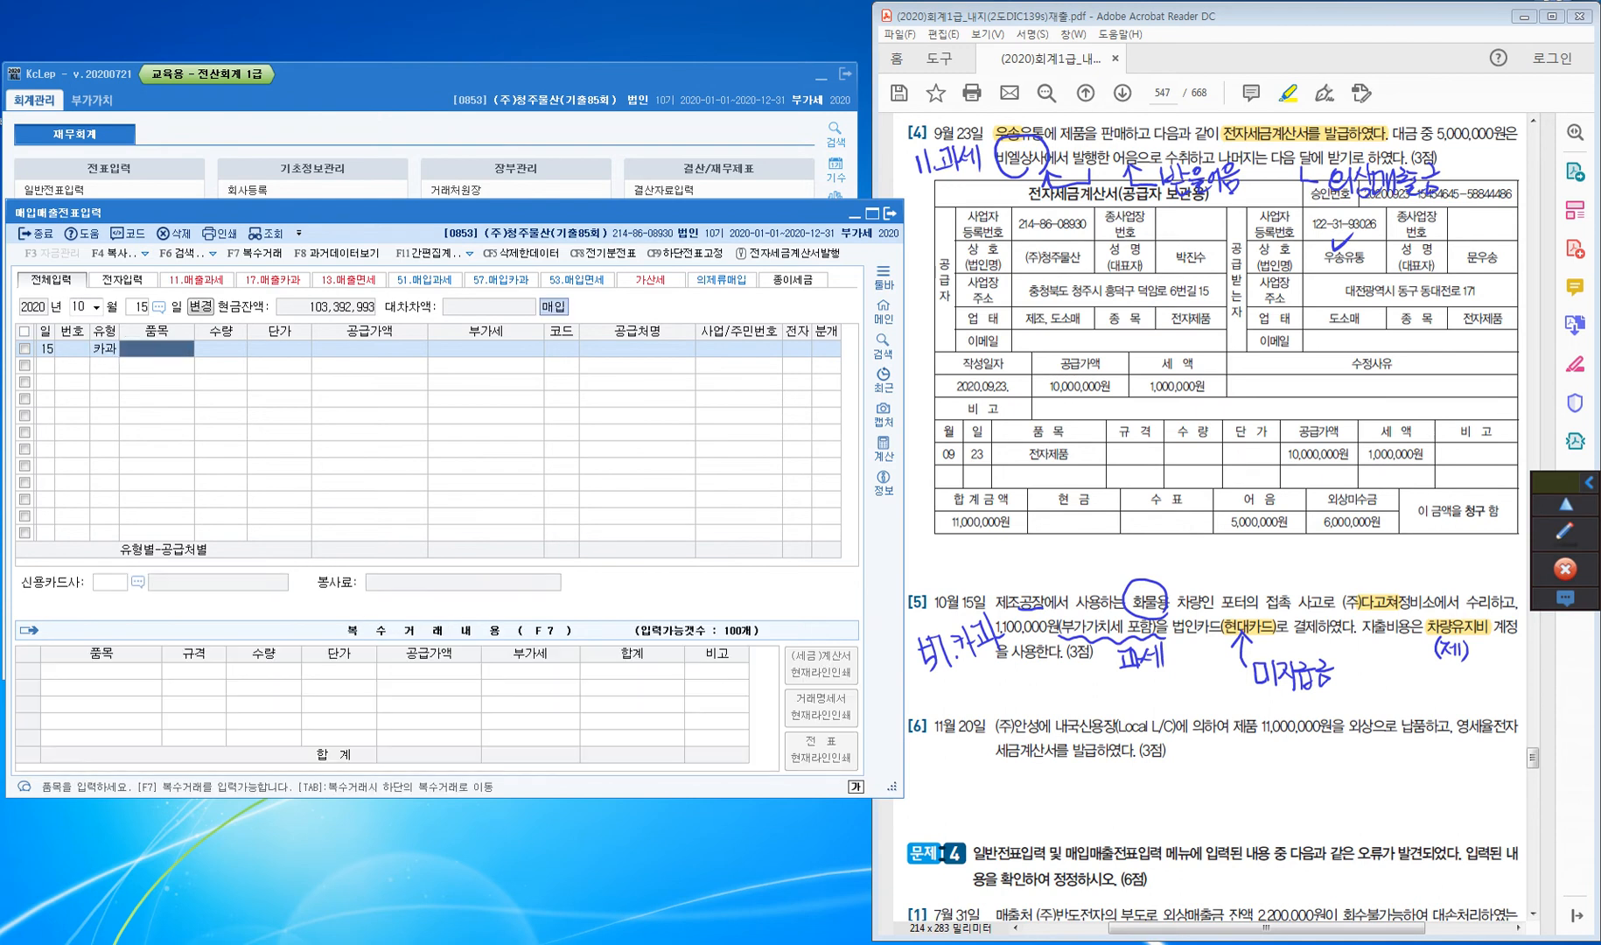
type("수리")
key("Return")
key("Return")
key("Return")
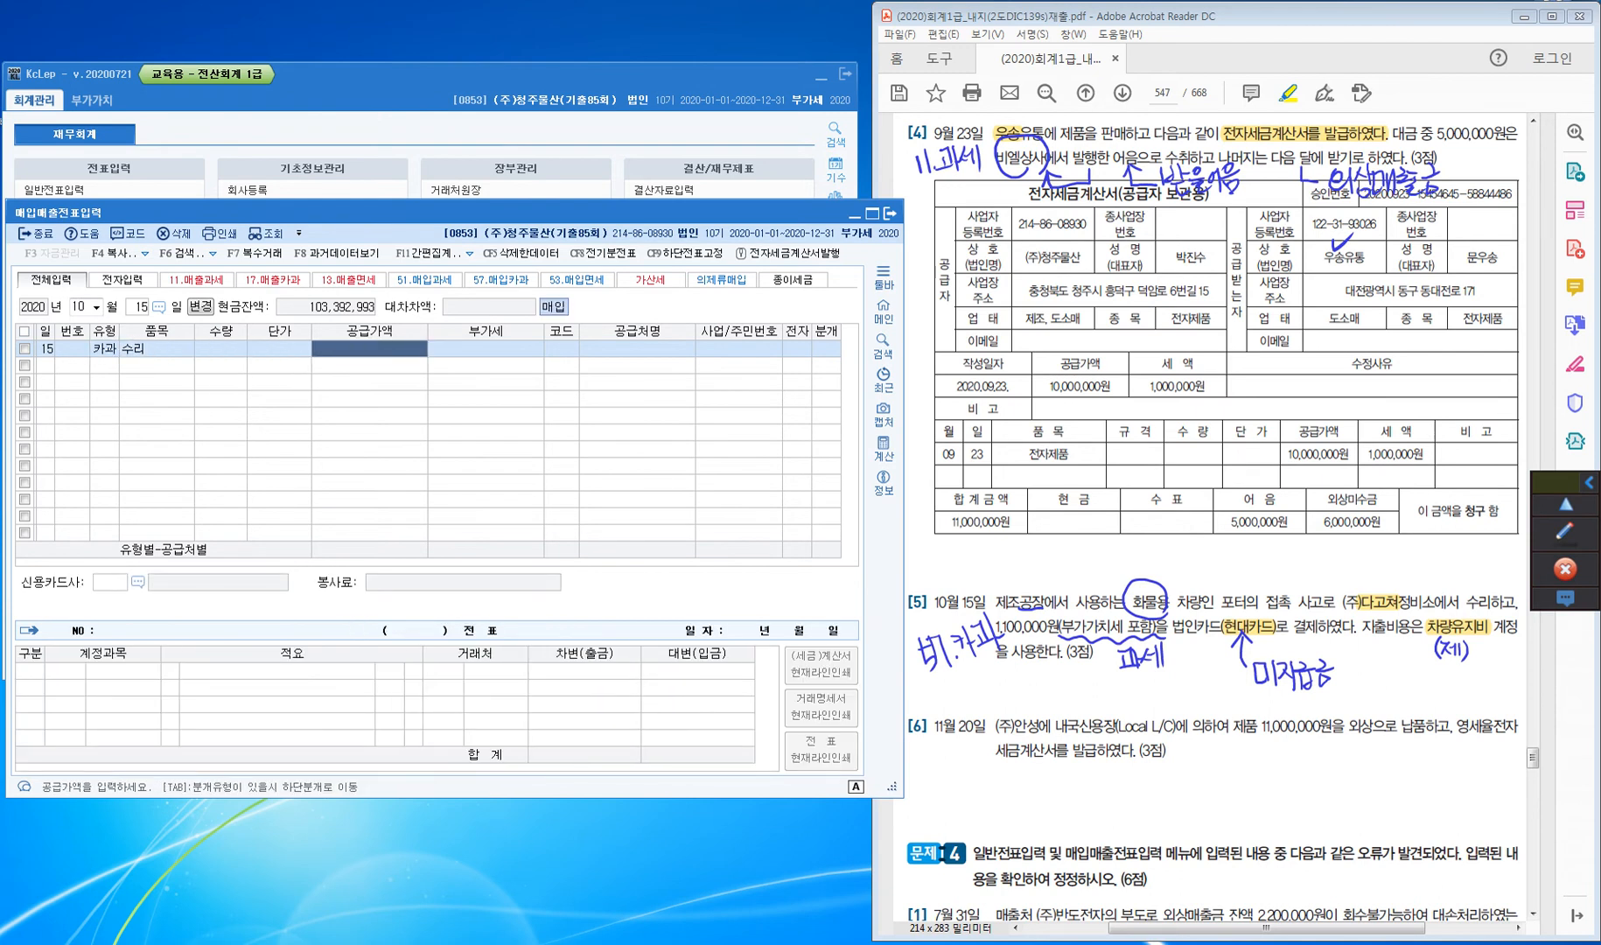
Enter the VAT-inclusive amount of 1,100,000 and choose (주)다고쳐정비소 as the supplier
type("1100000")
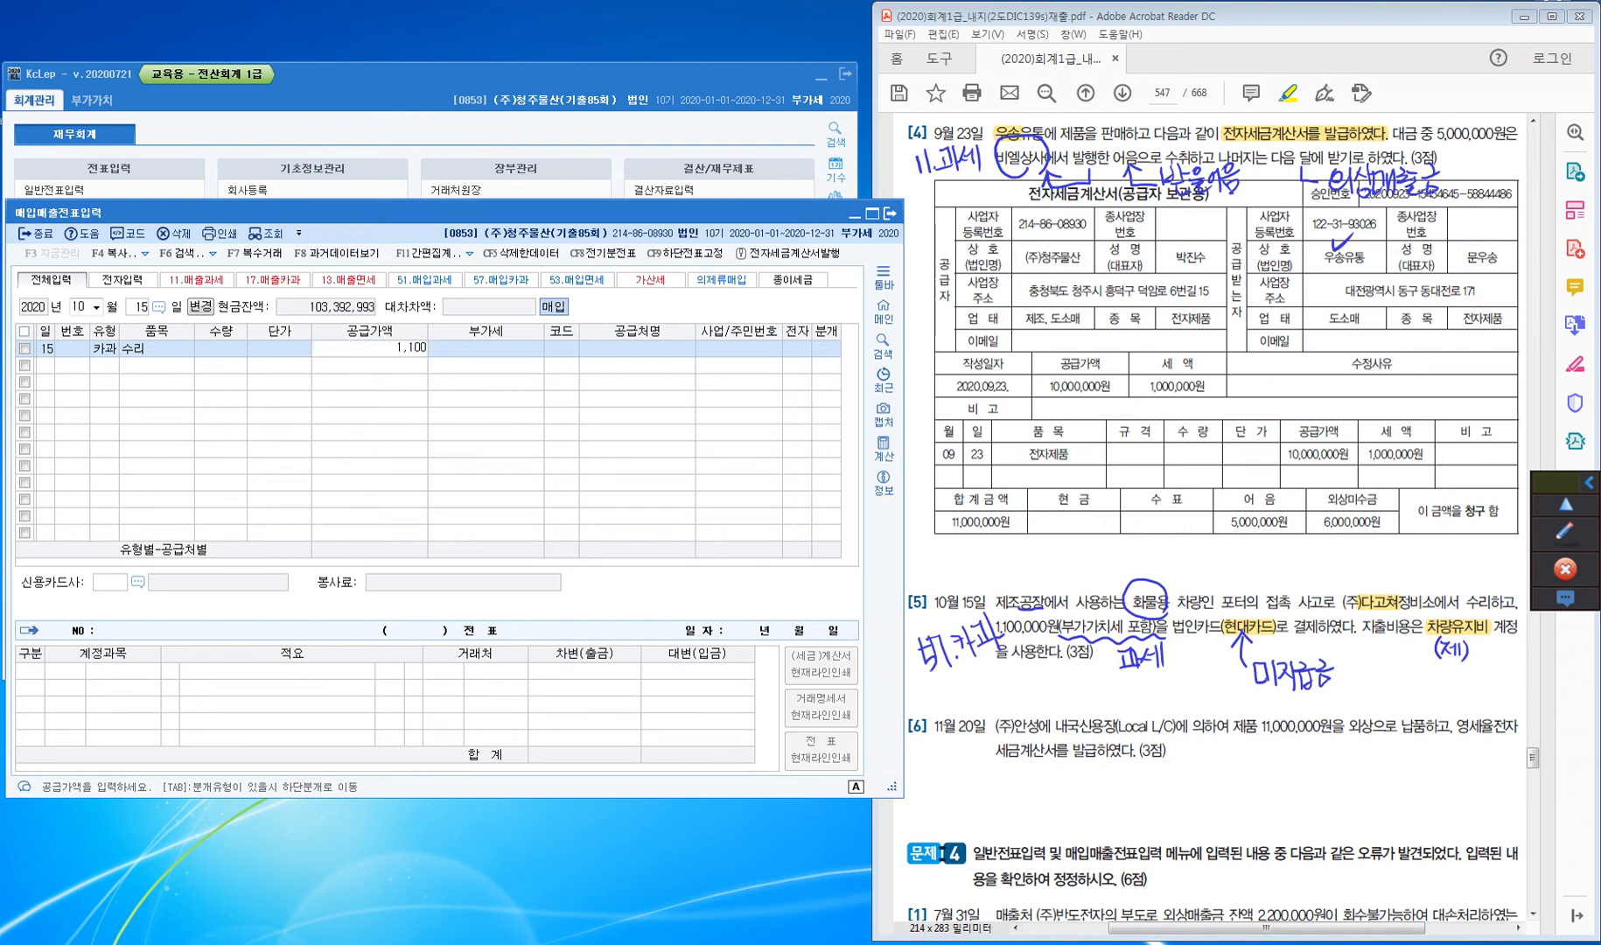
key("Return")
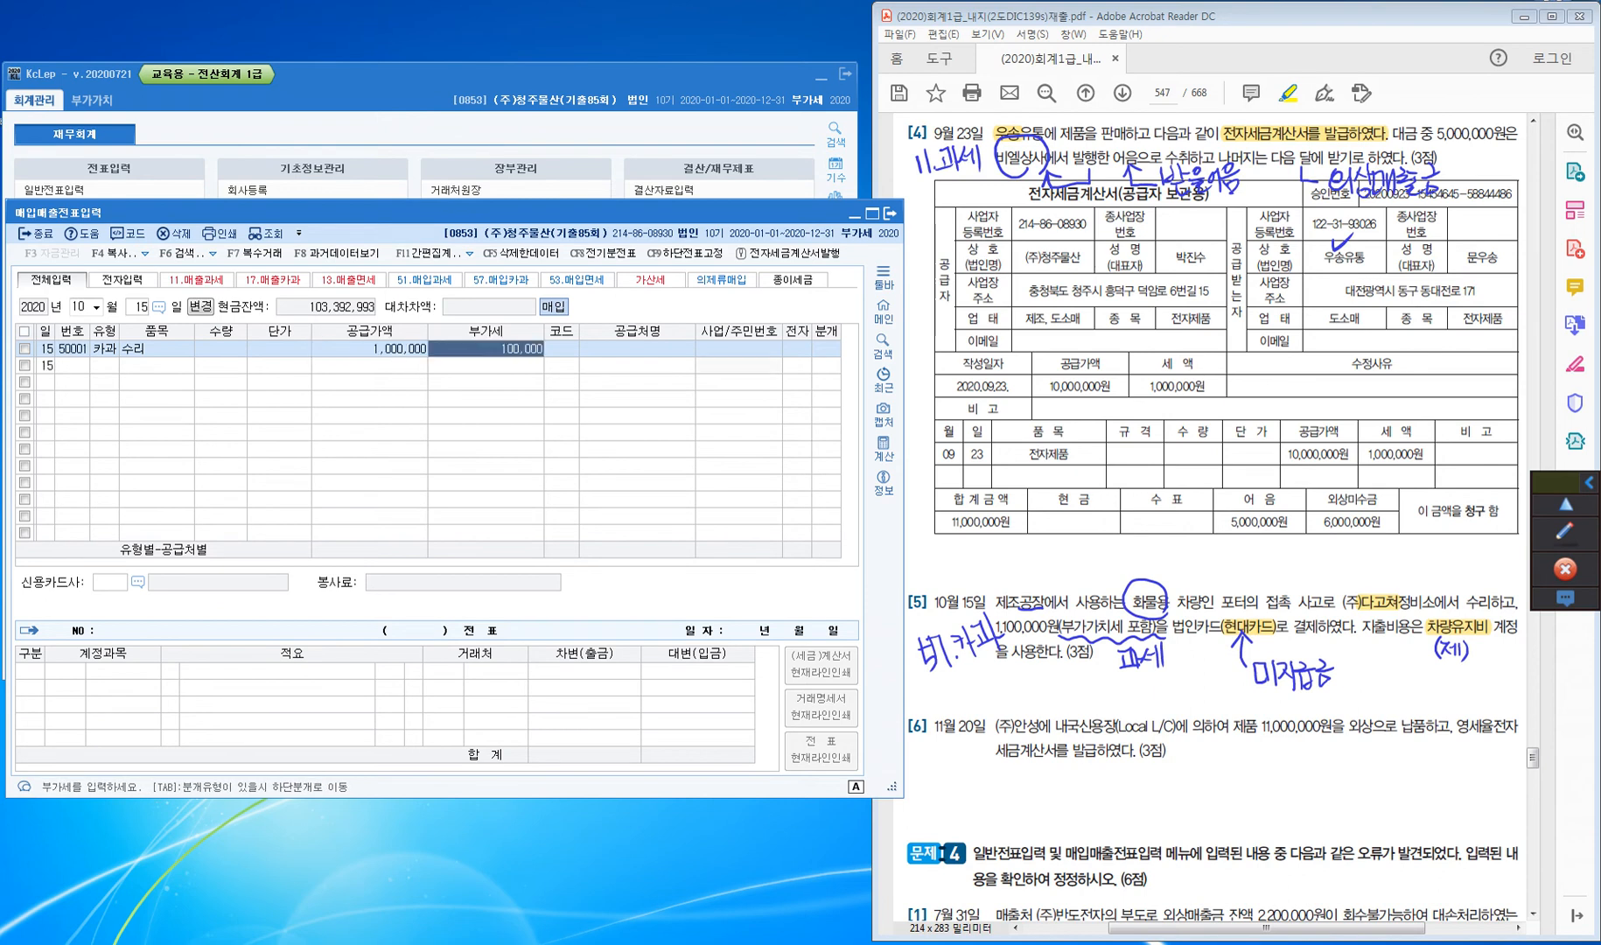
key("Return")
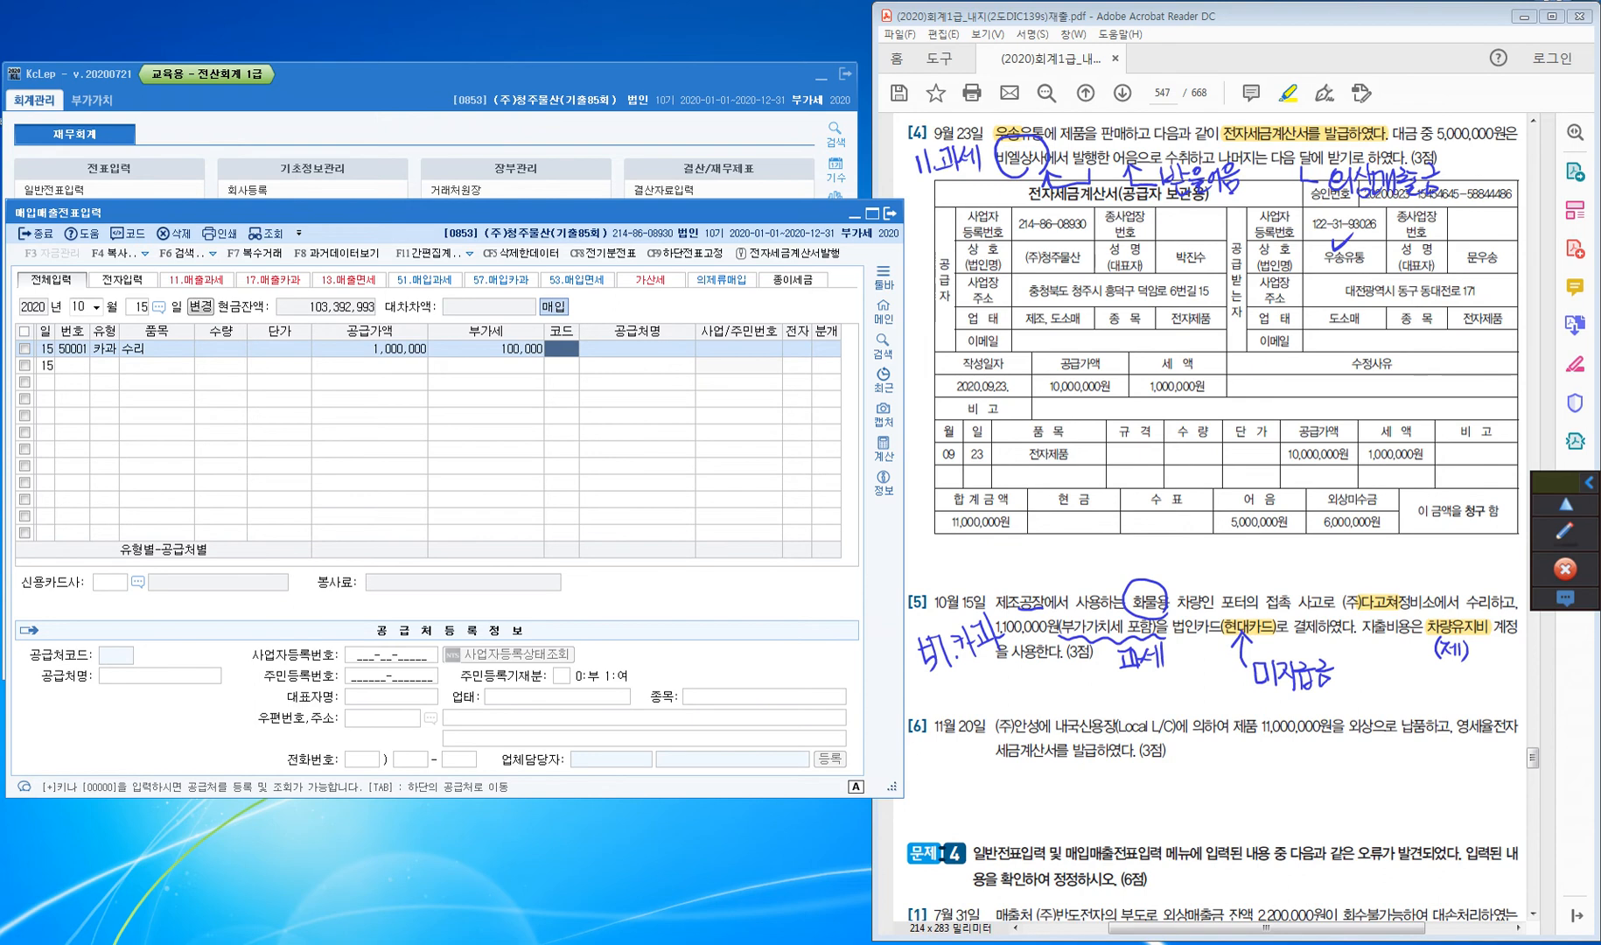
type("다괴")
key("Return")
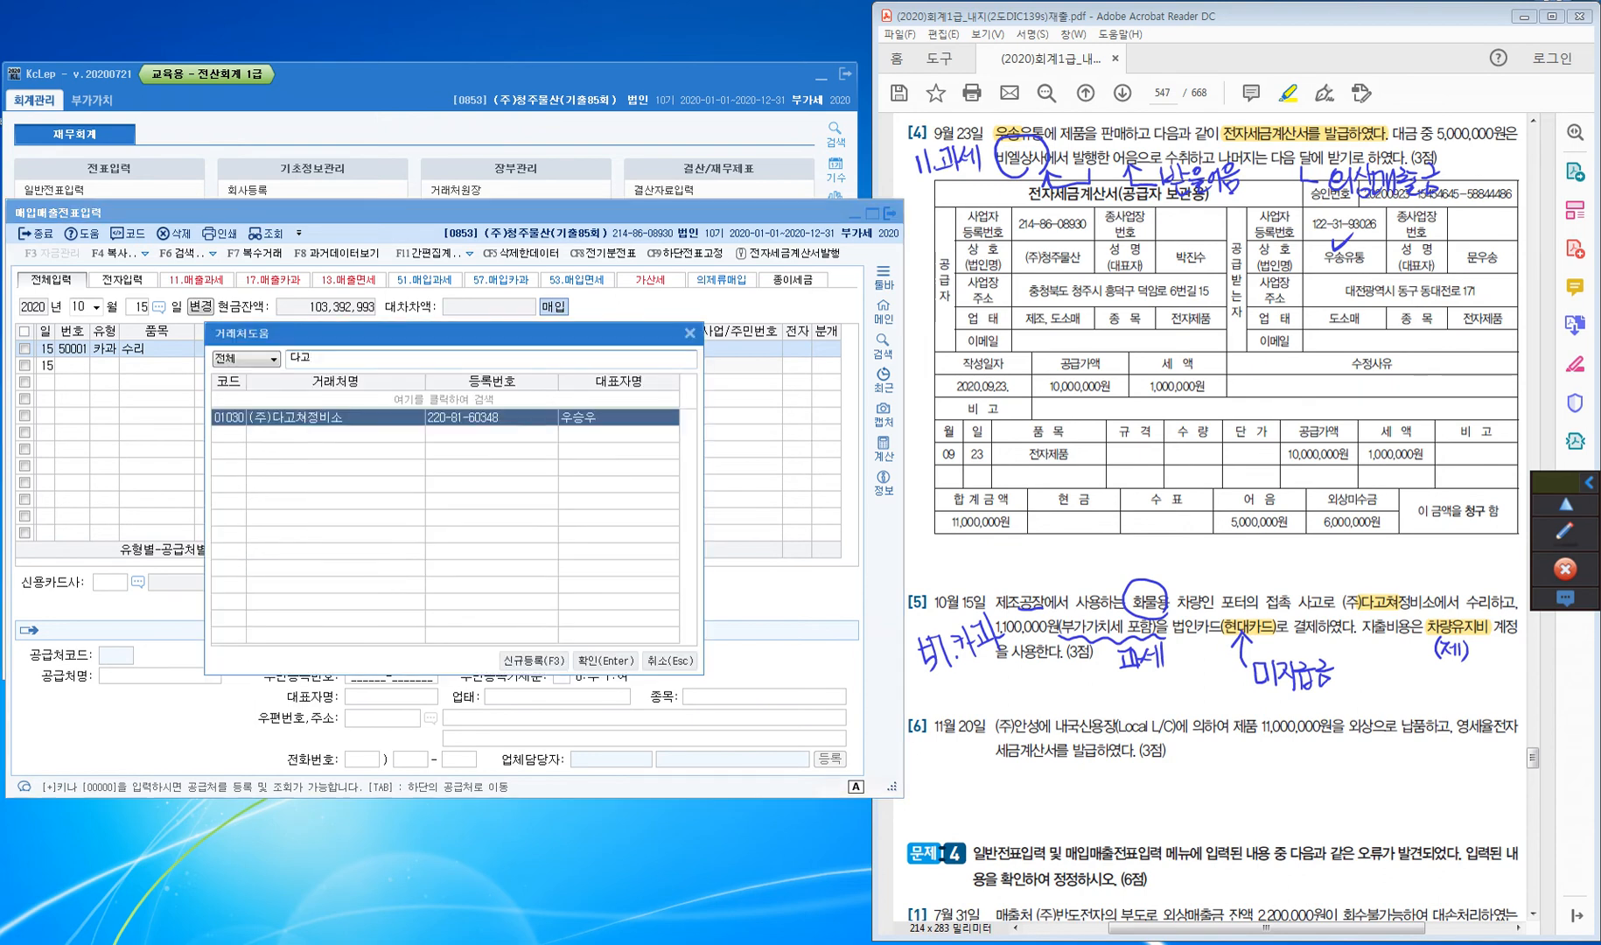
key("Return")
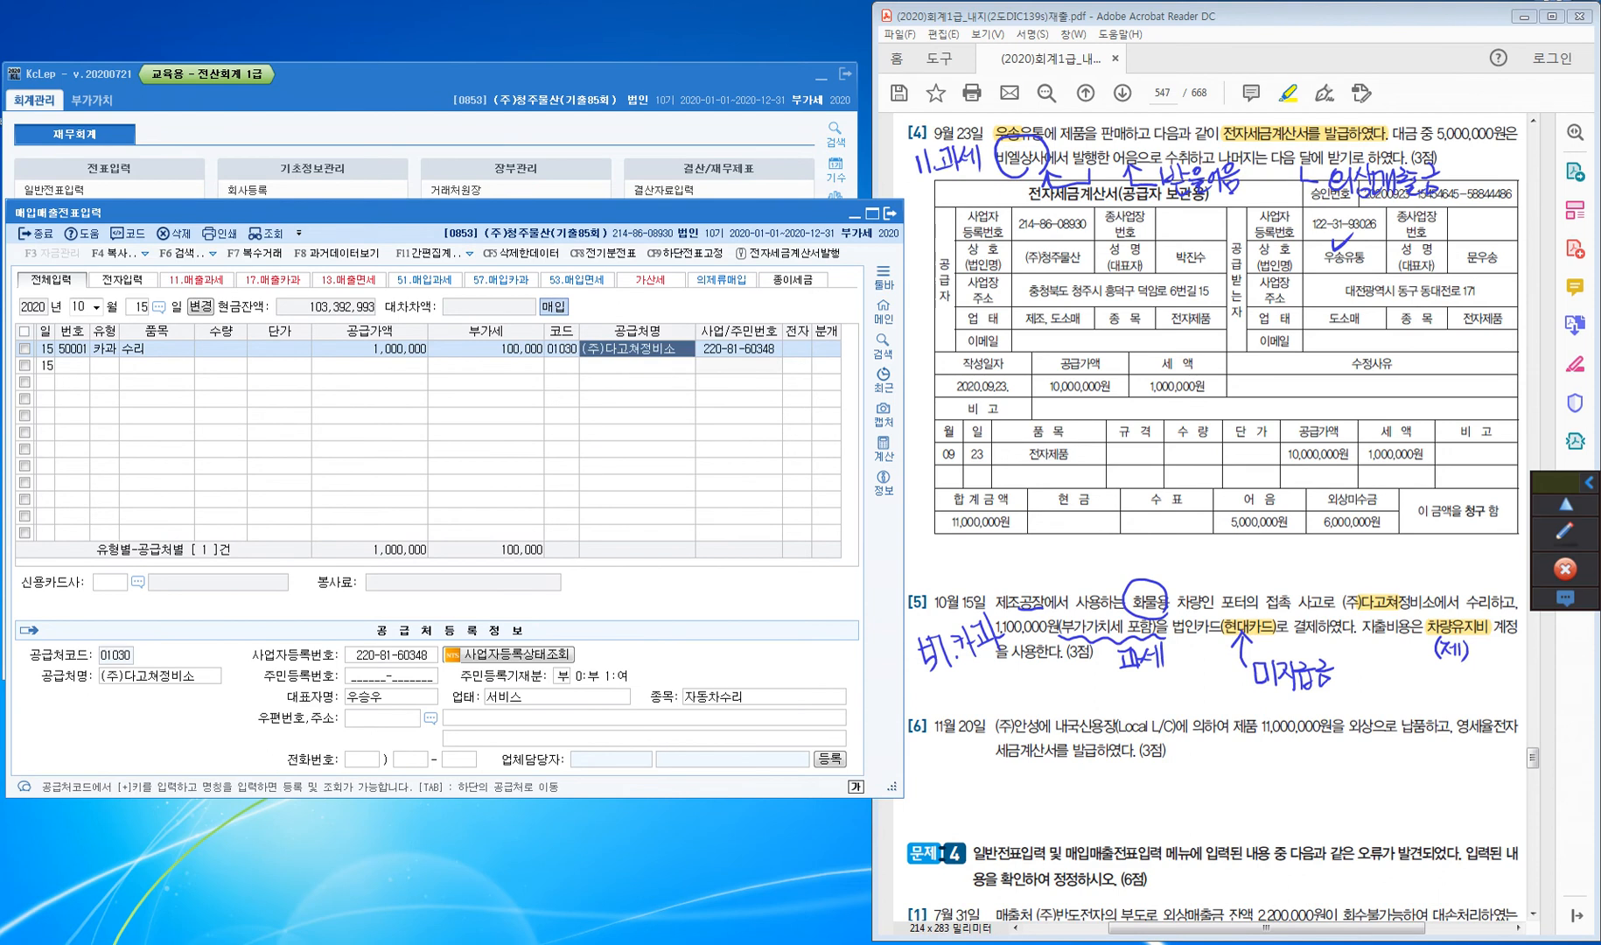
Choose 현대카드 as the voucher's credit card company and set its journal type to 카드
key("Return")
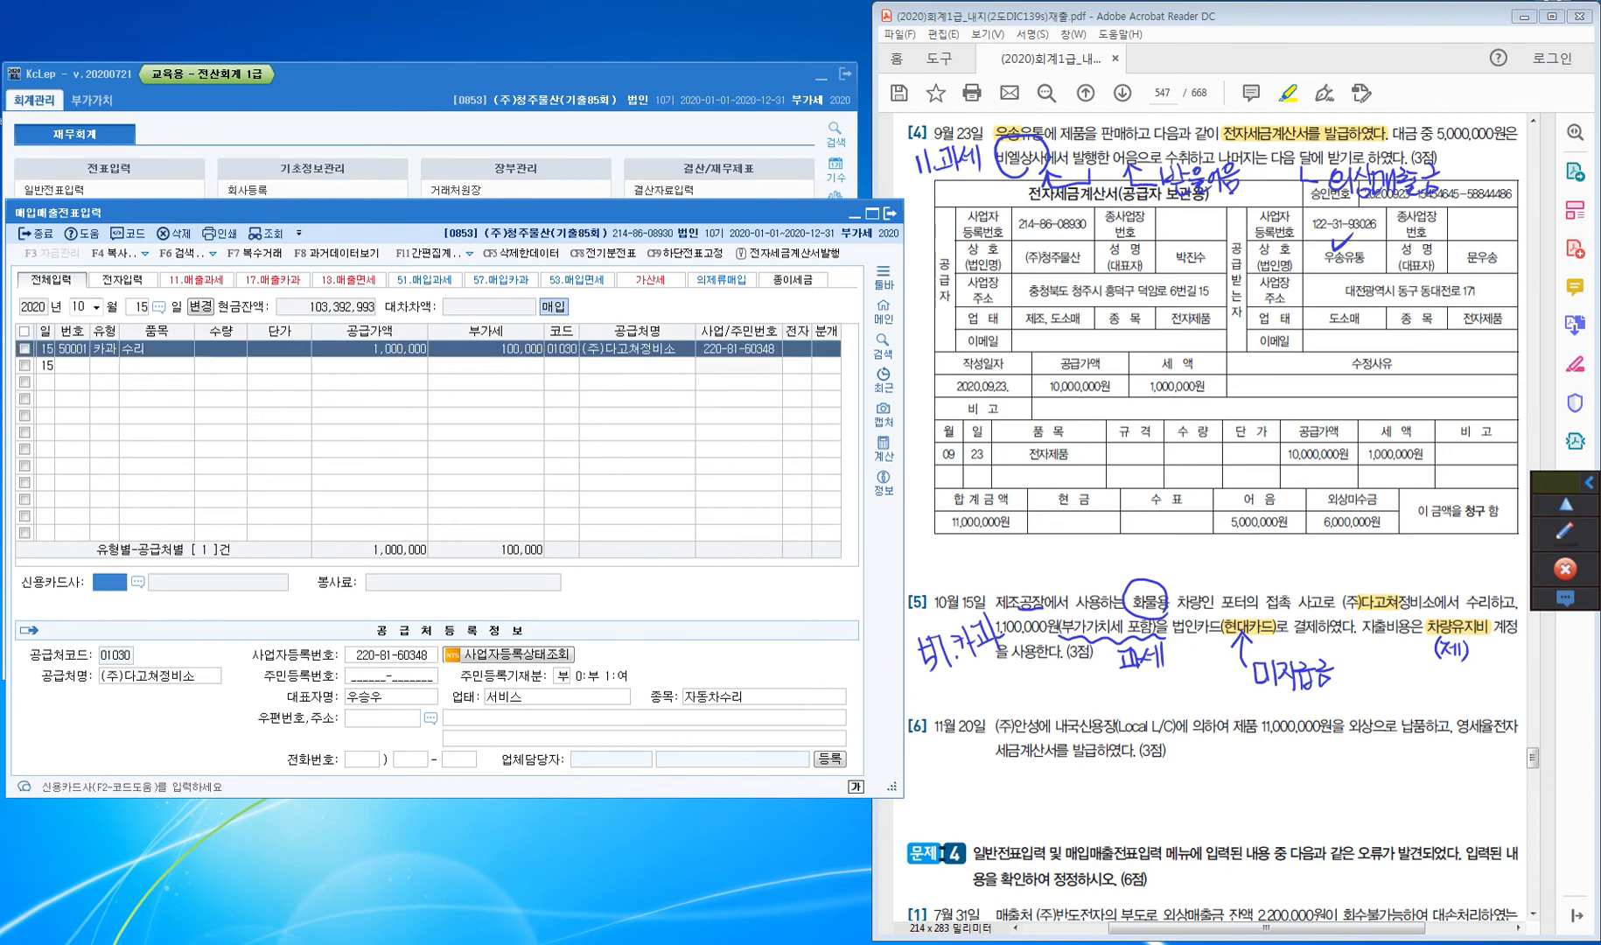
key("F2")
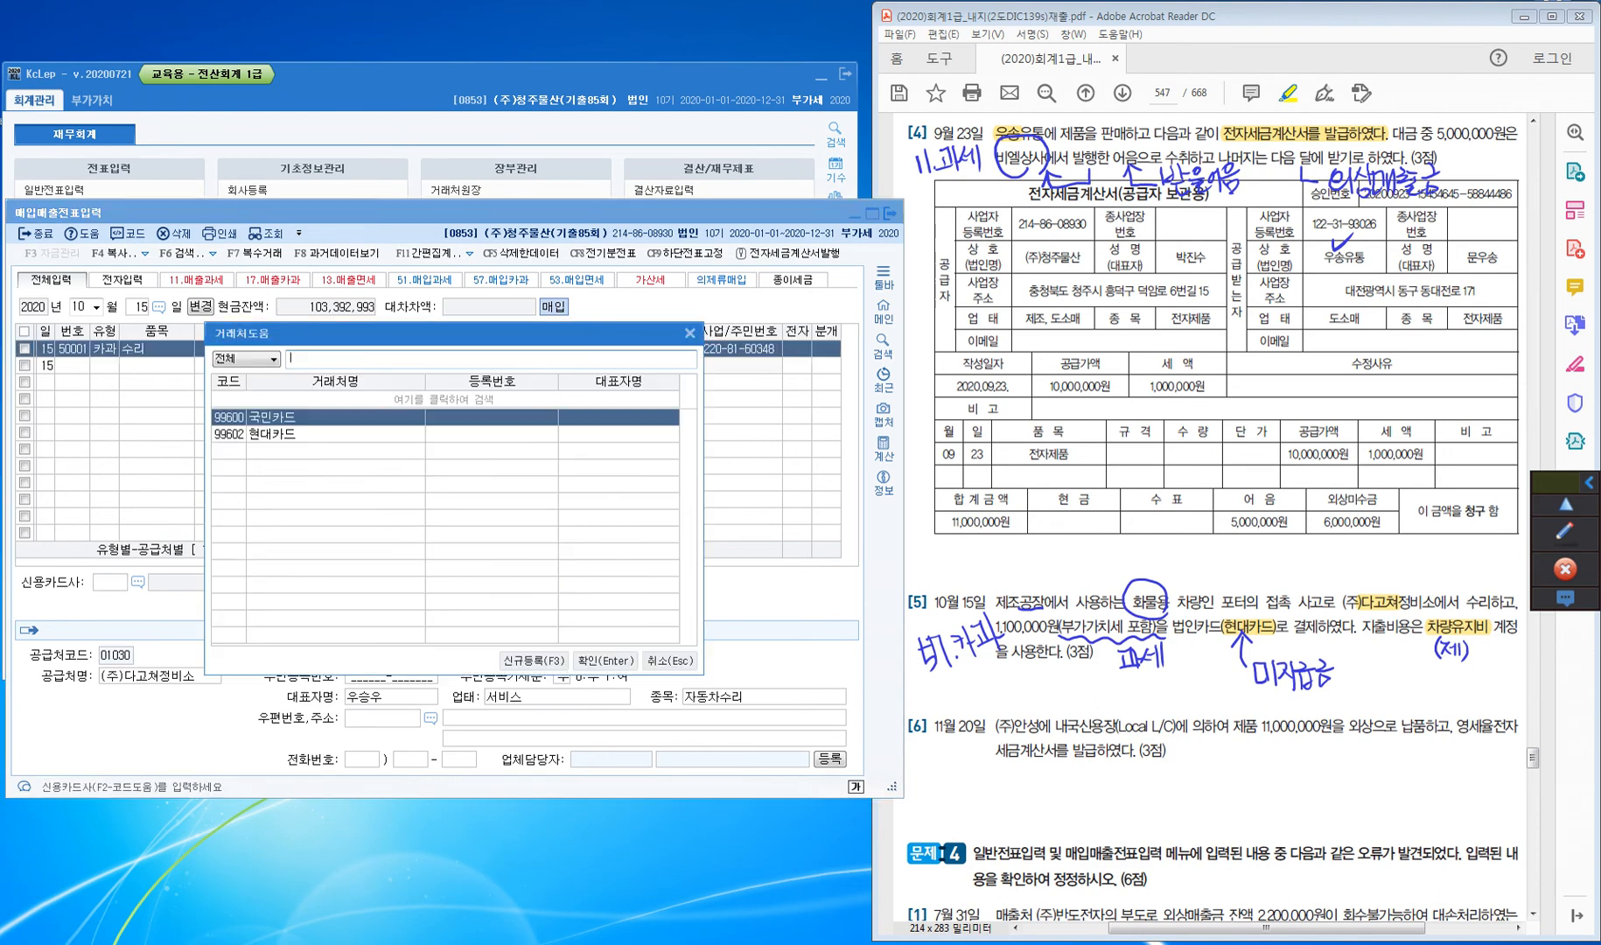
key("Down")
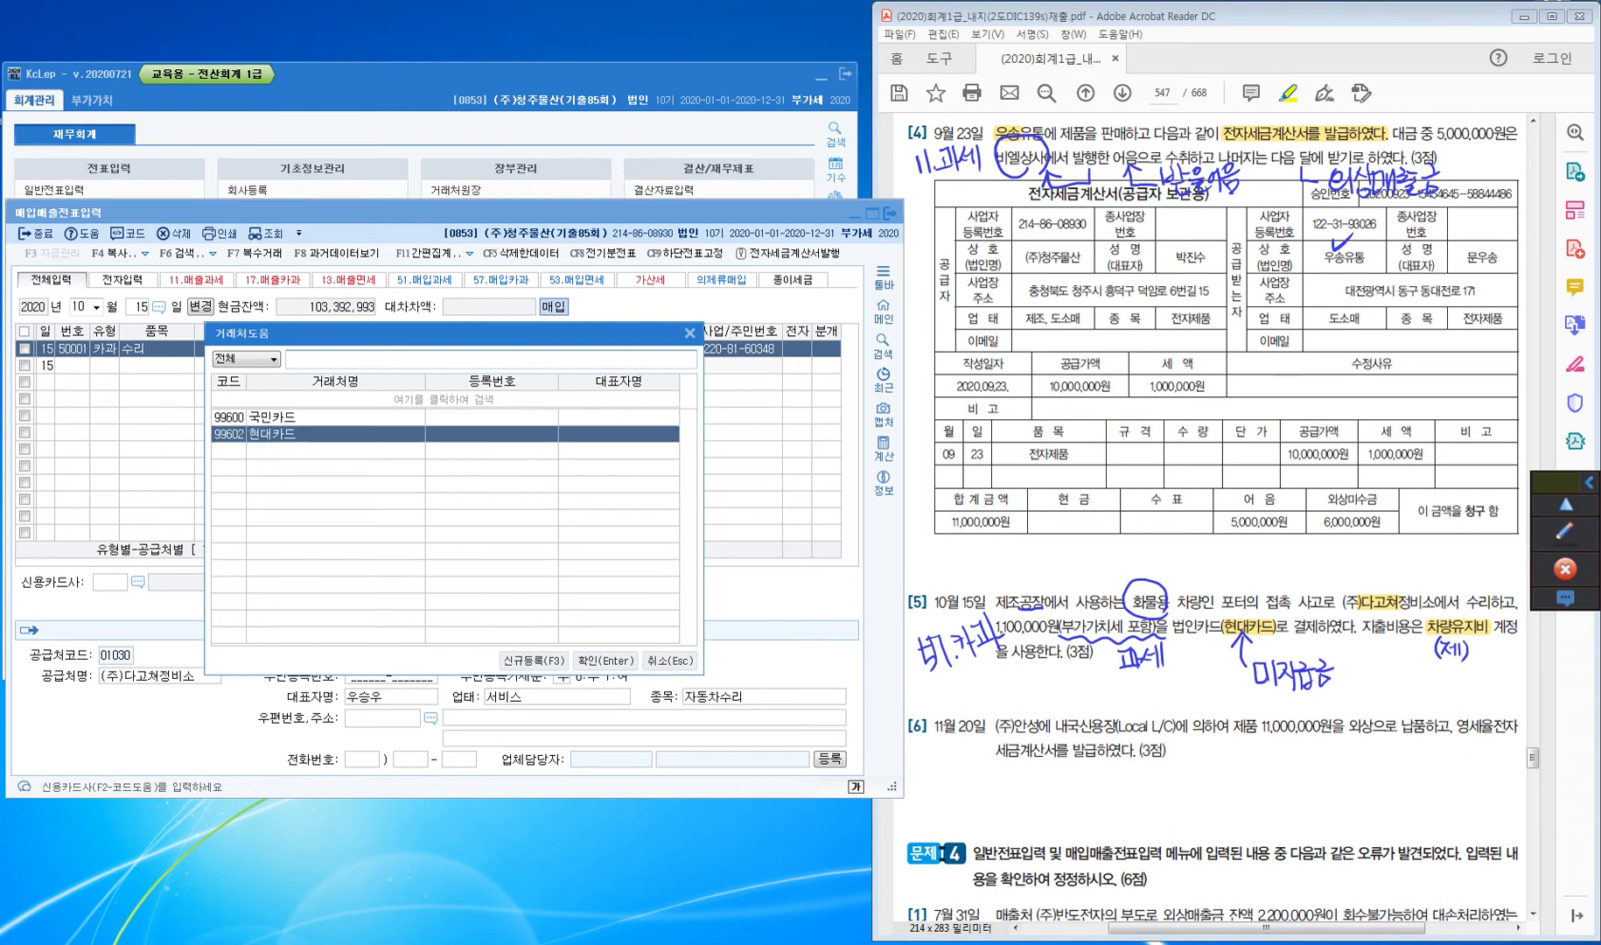
key("Return")
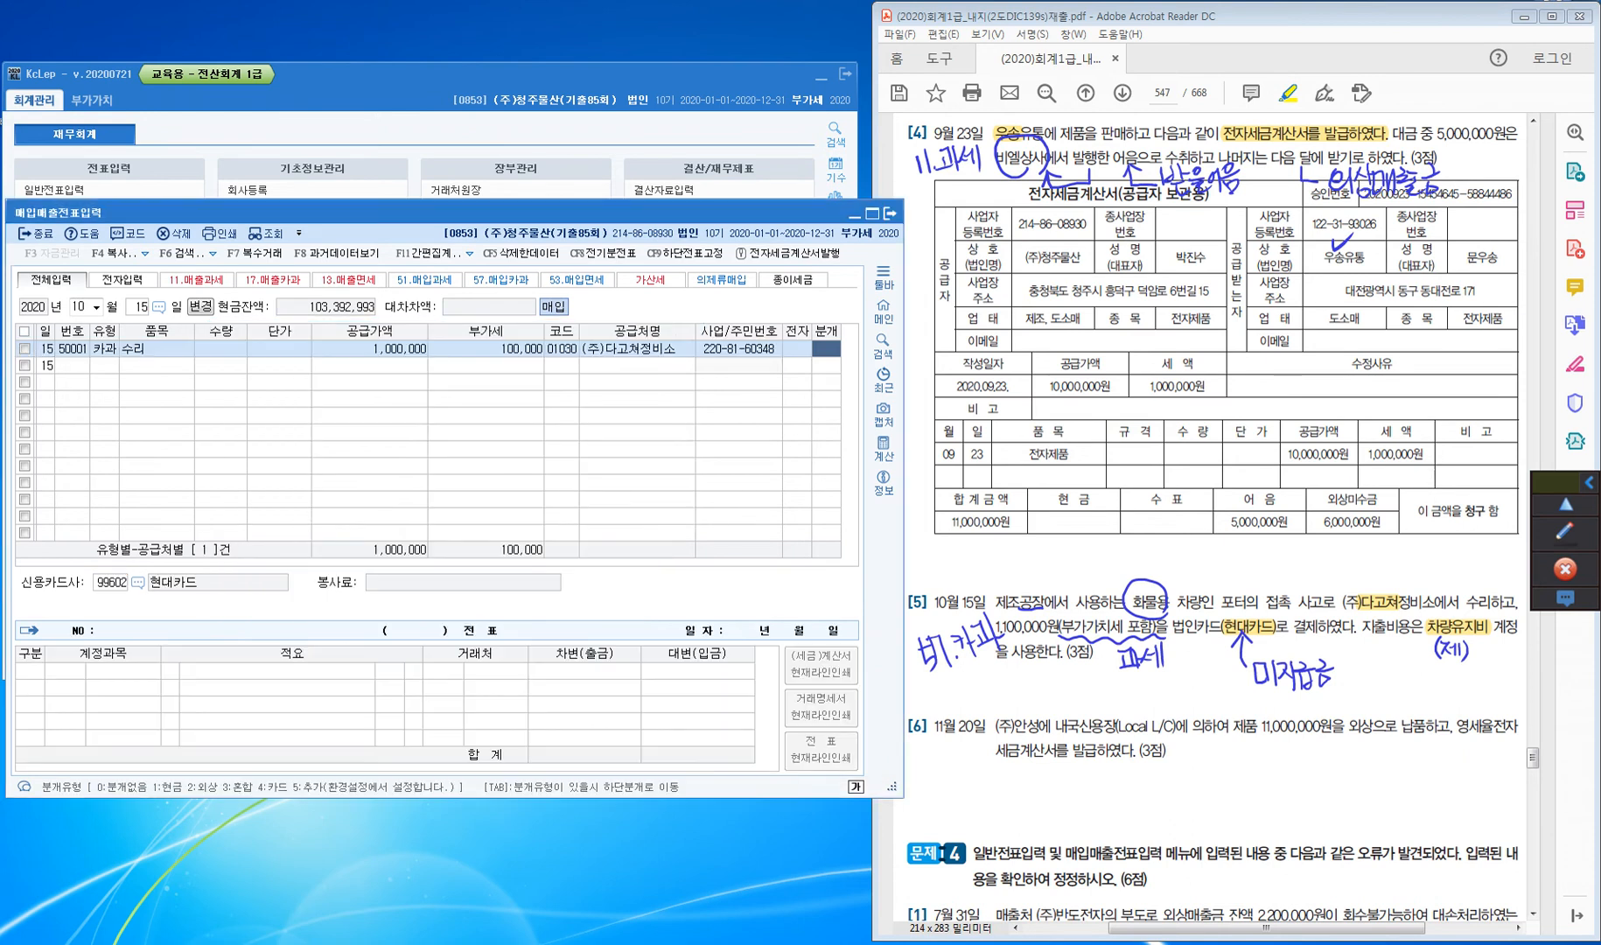
key("Return")
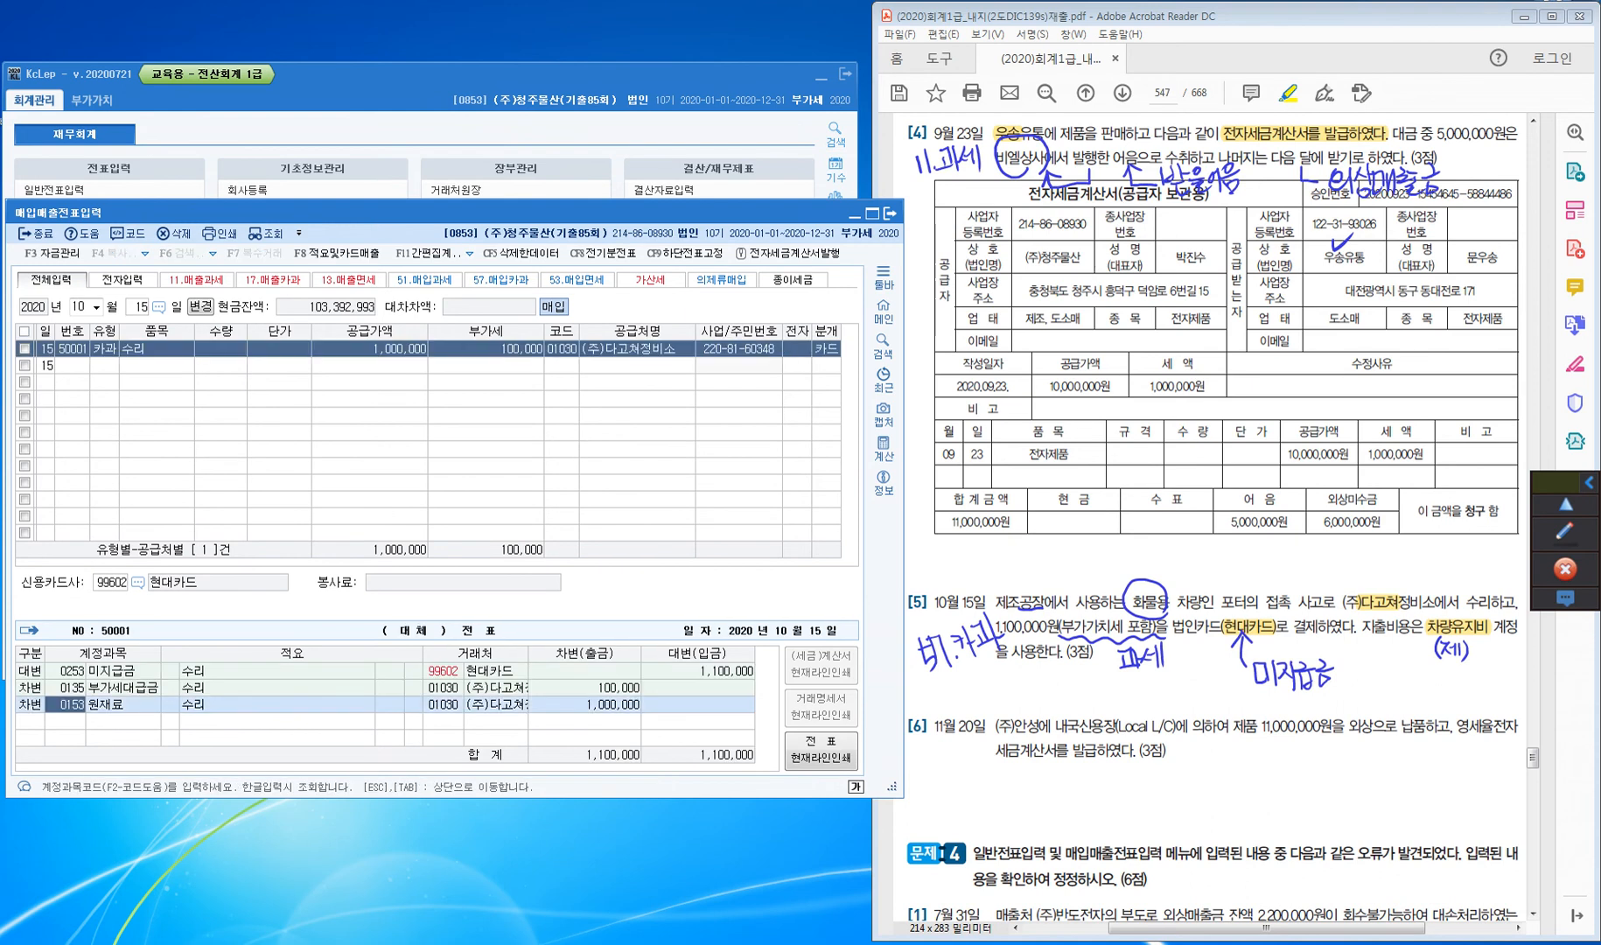
Replace the 원재료 debit account with 0522 차량유지비 and complete the October 15 voucher
key("ctrl")
key("ctrl")
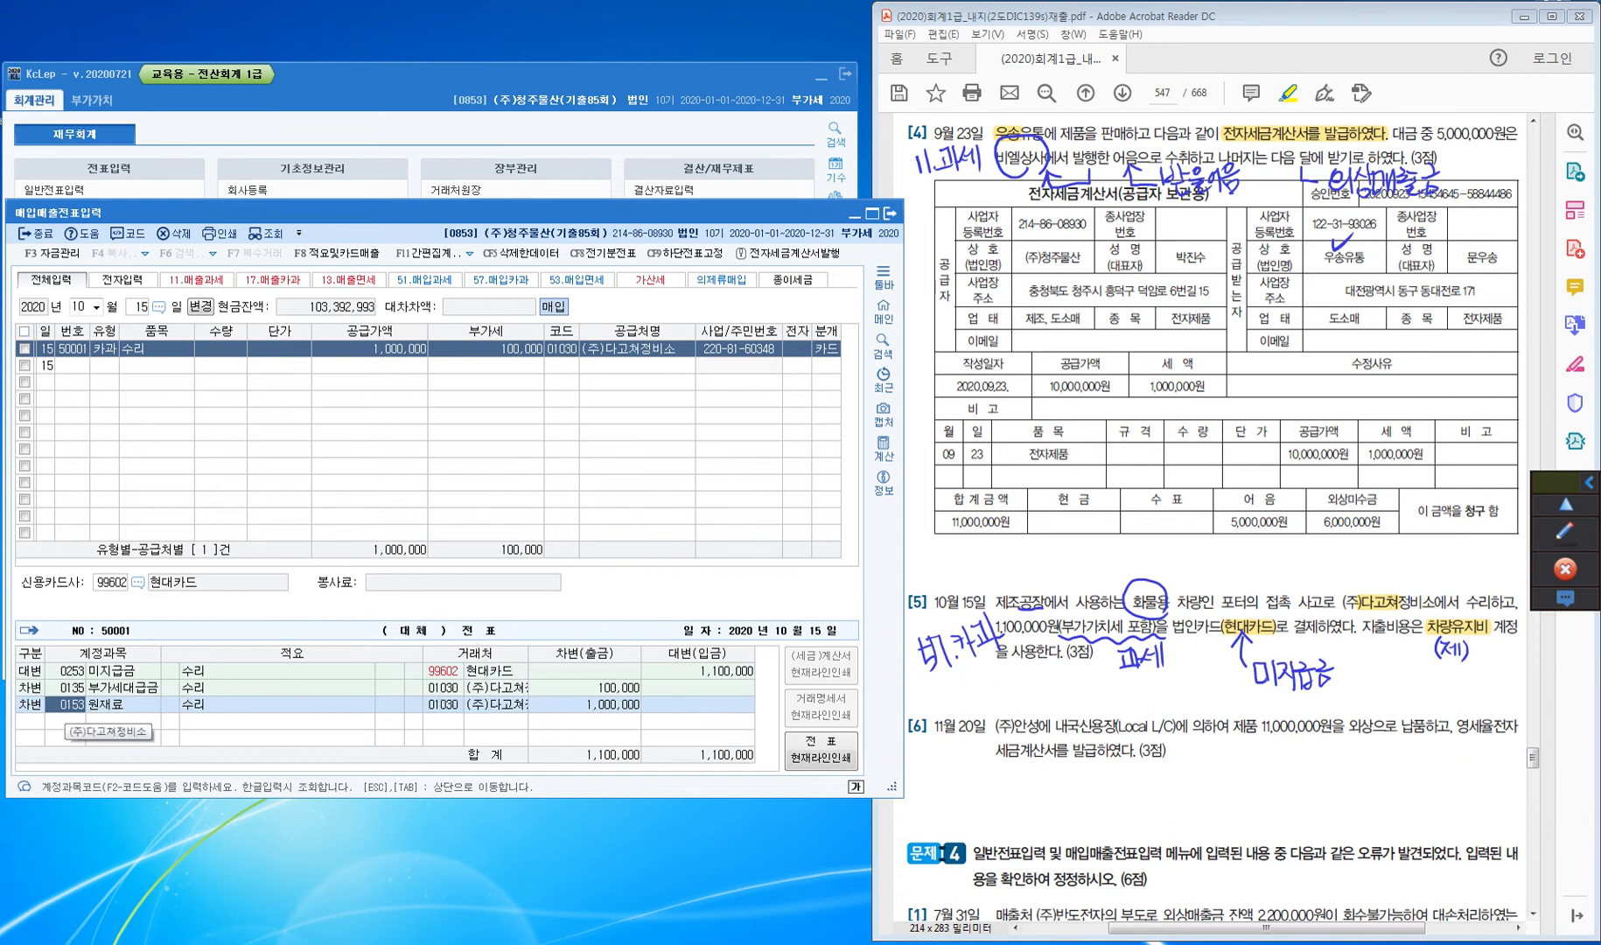
type("0522")
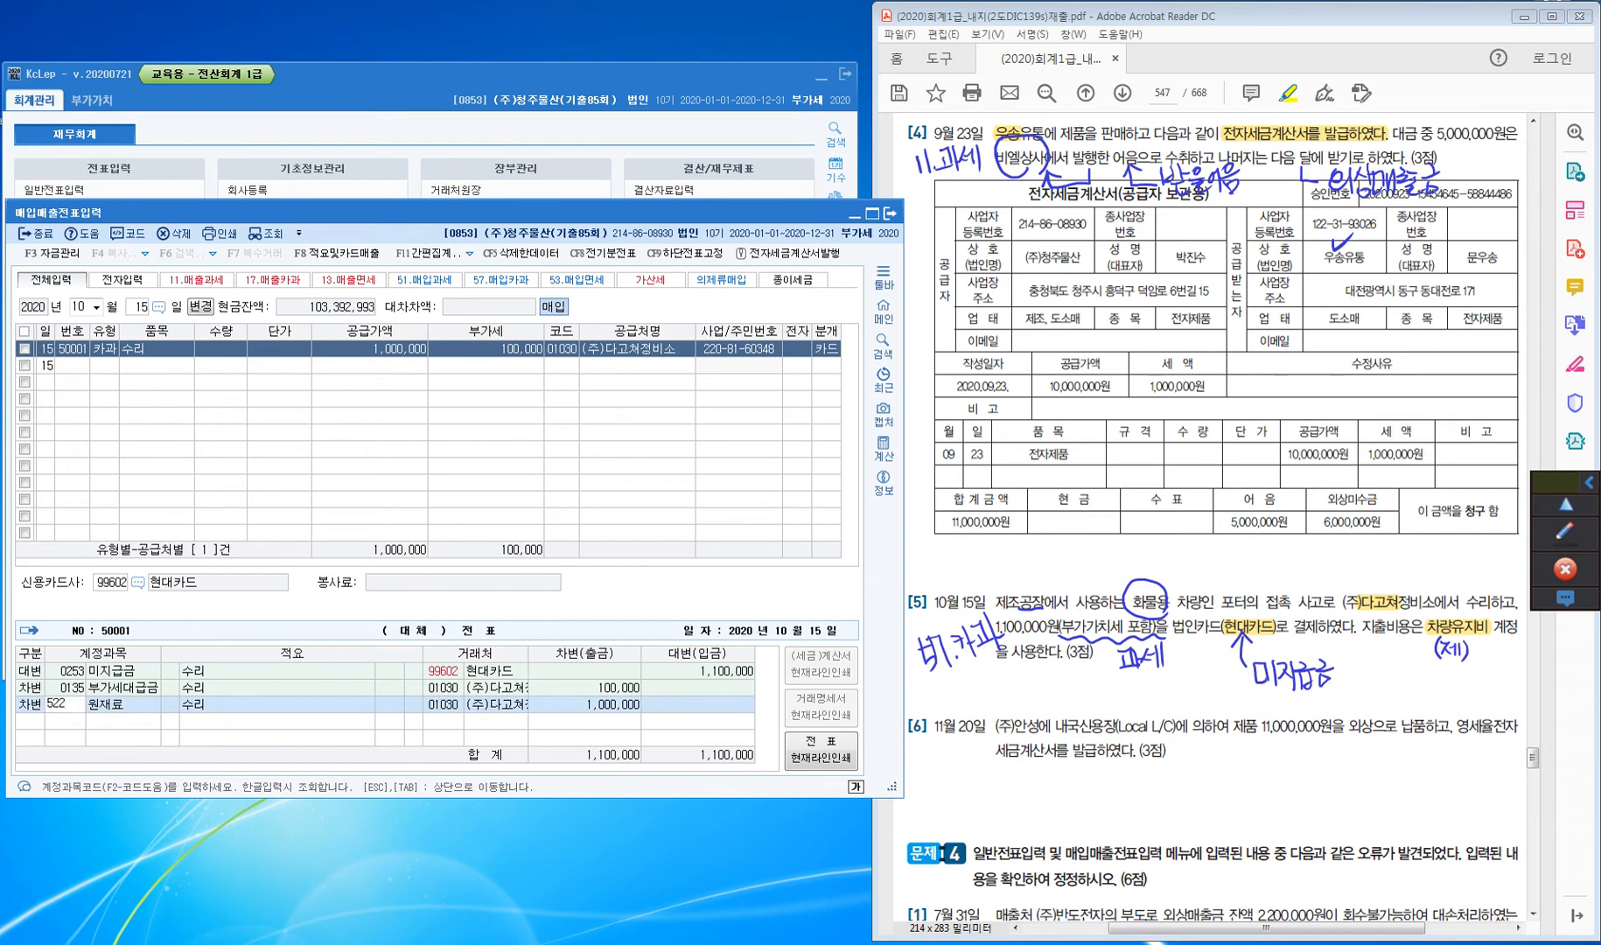
key("Return")
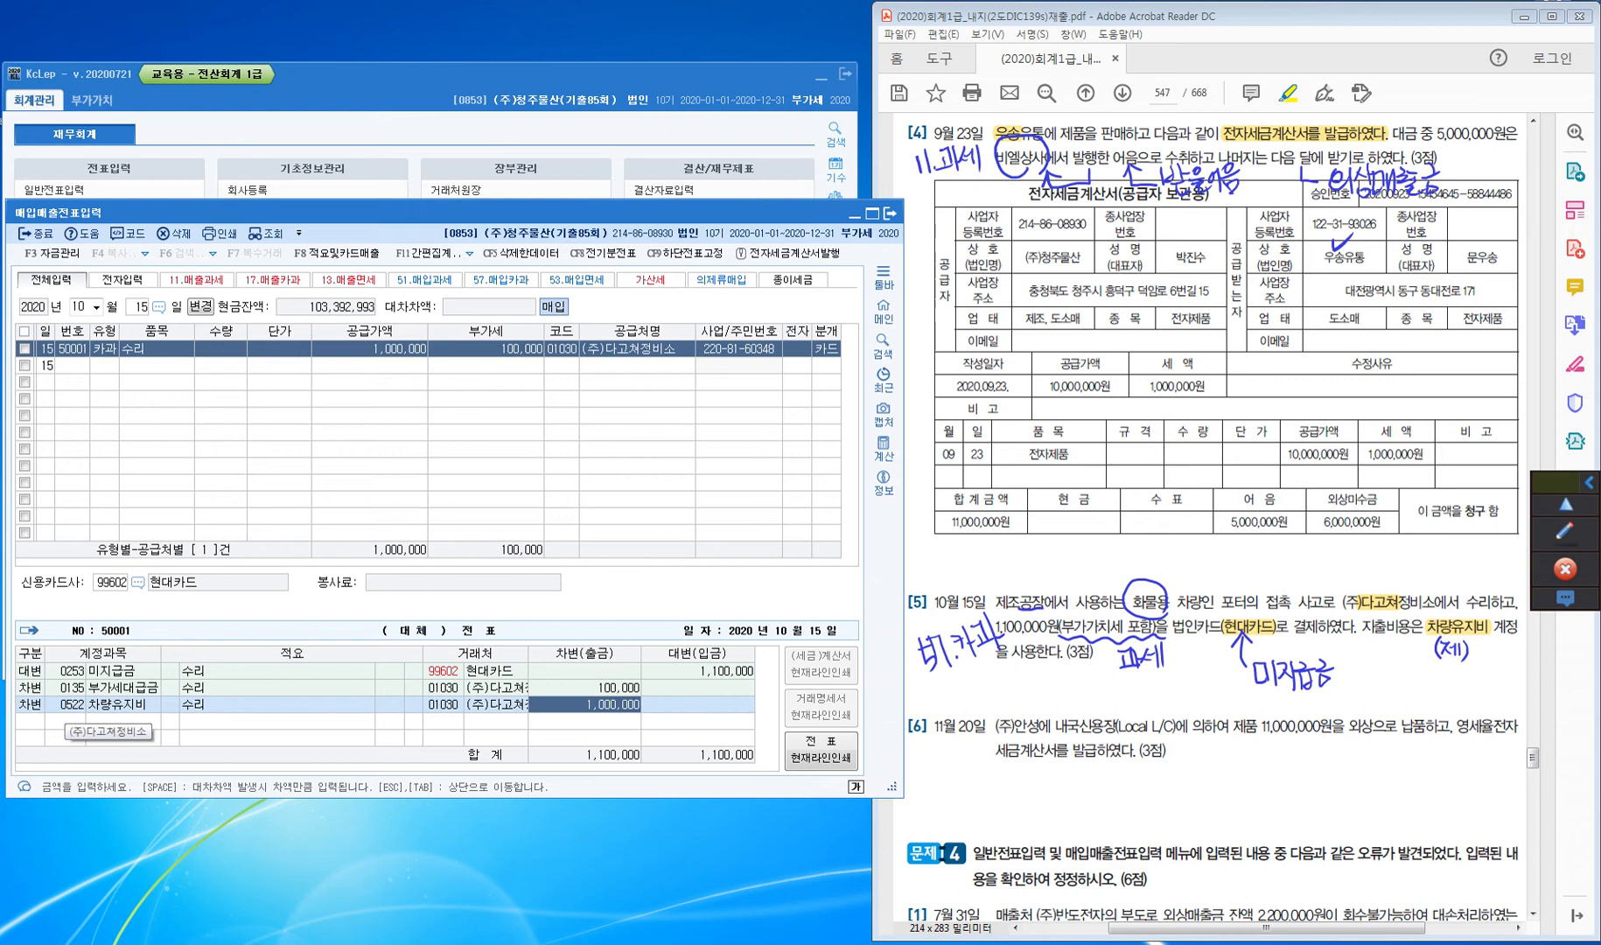
key("Return")
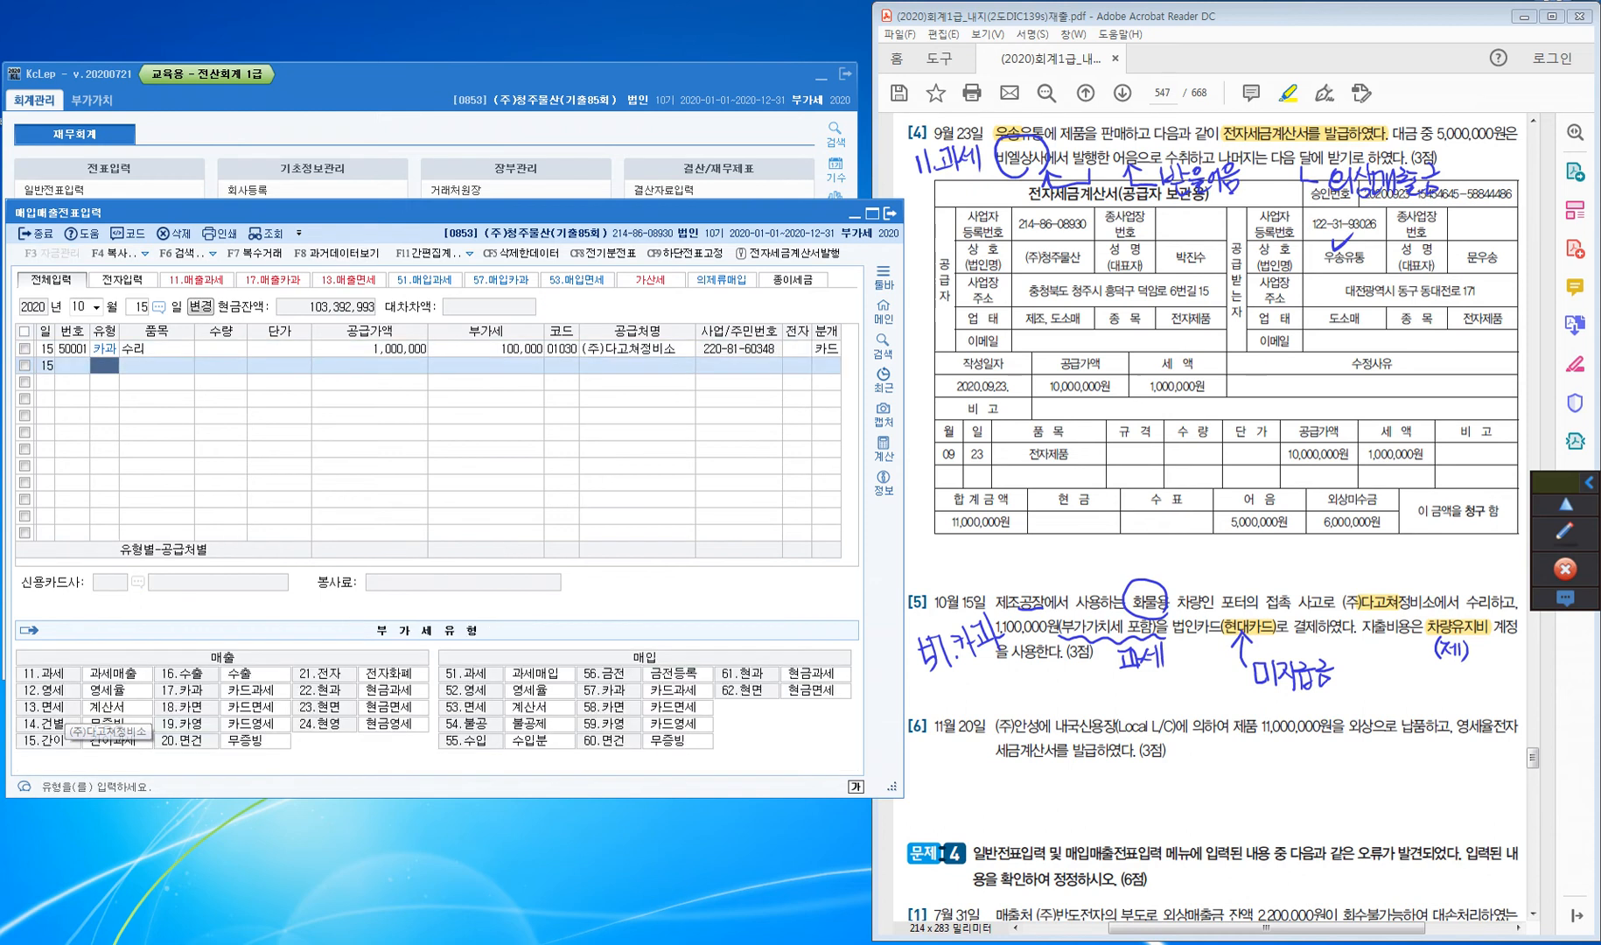
Set the voucher entry date to November 20
key("Escape")
key("Escape")
type("11")
key("Return")
type("20")
key("Return")
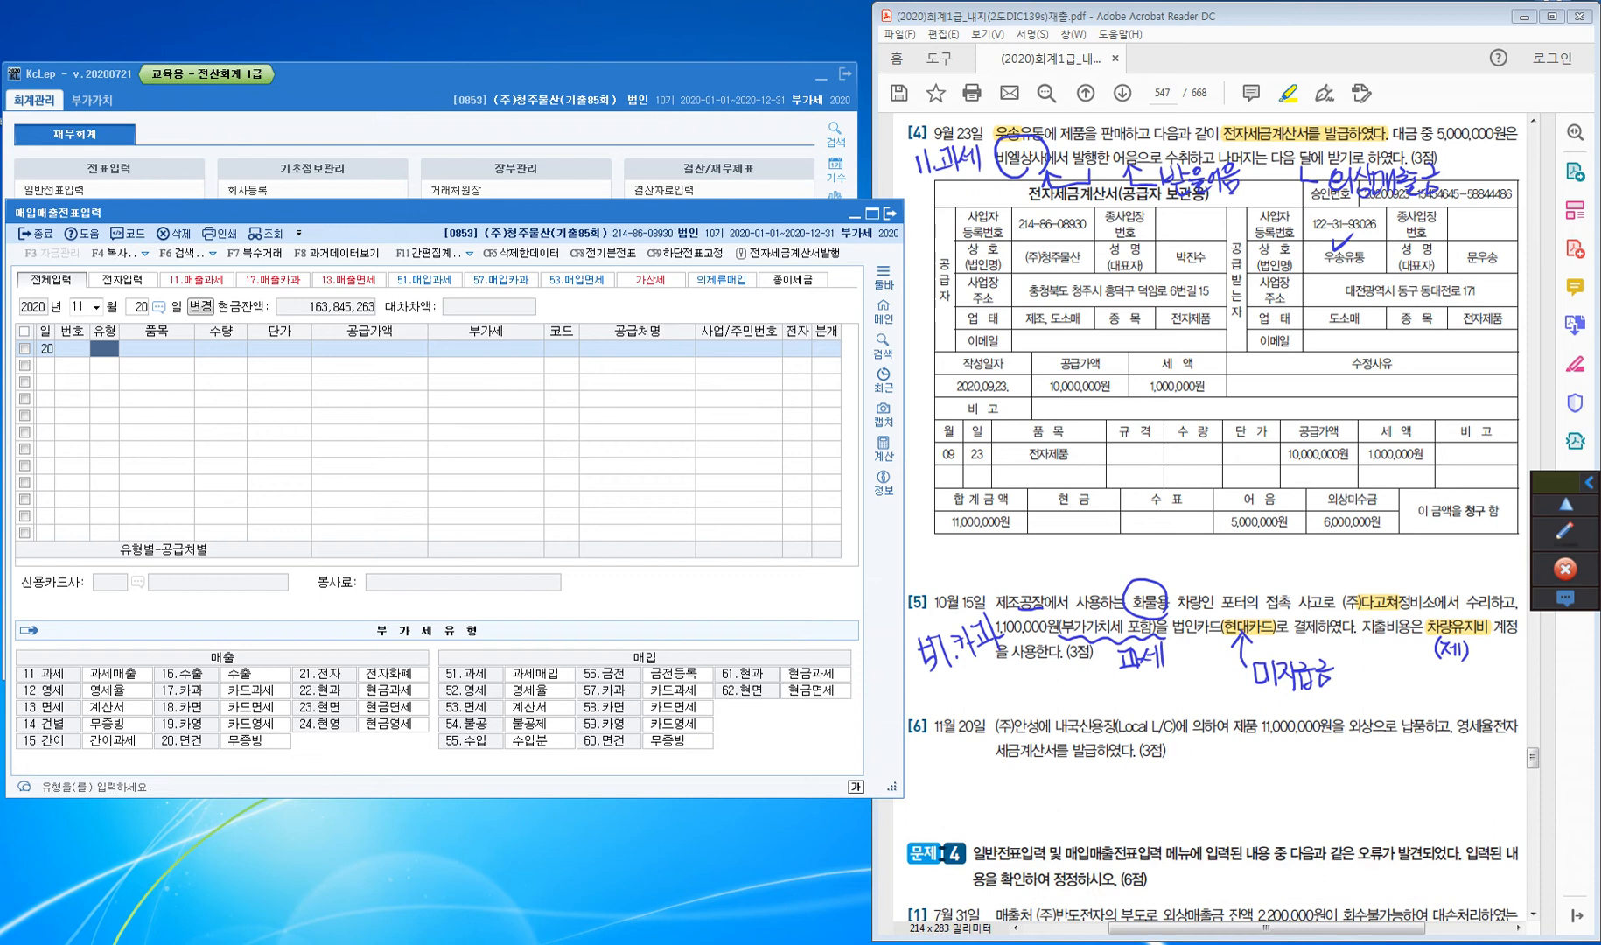
Highlight 외상, 내국신용장 and 영세율 in exam problem [6]
left_click_drag(1348, 726, 1375, 726)
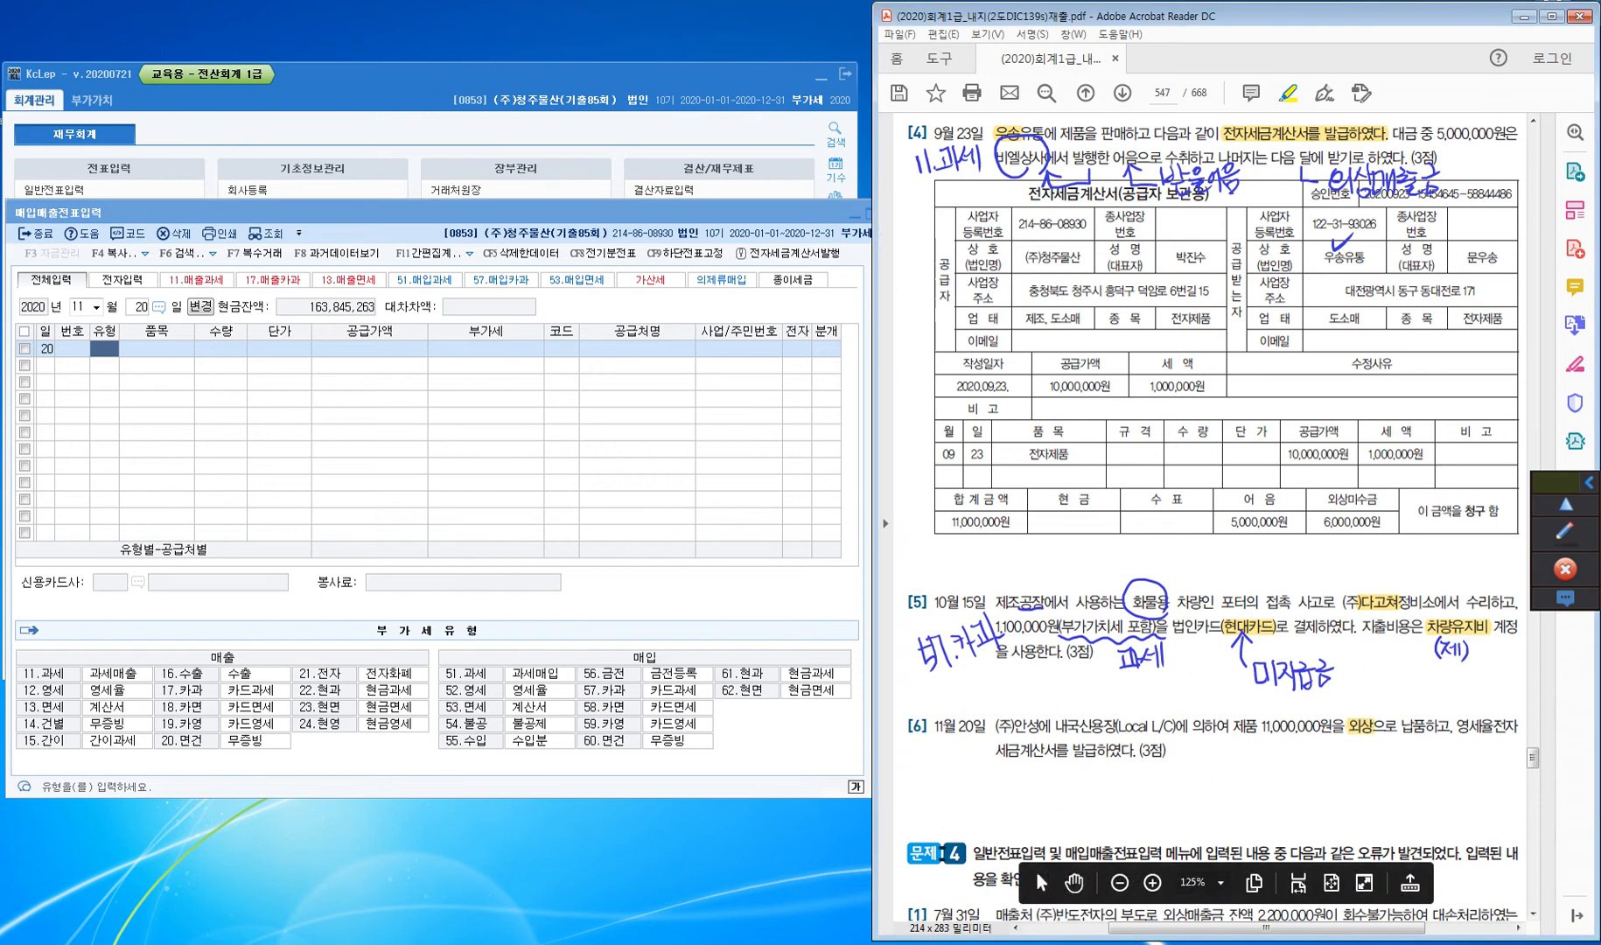
left_click_drag(1053, 726, 1118, 726)
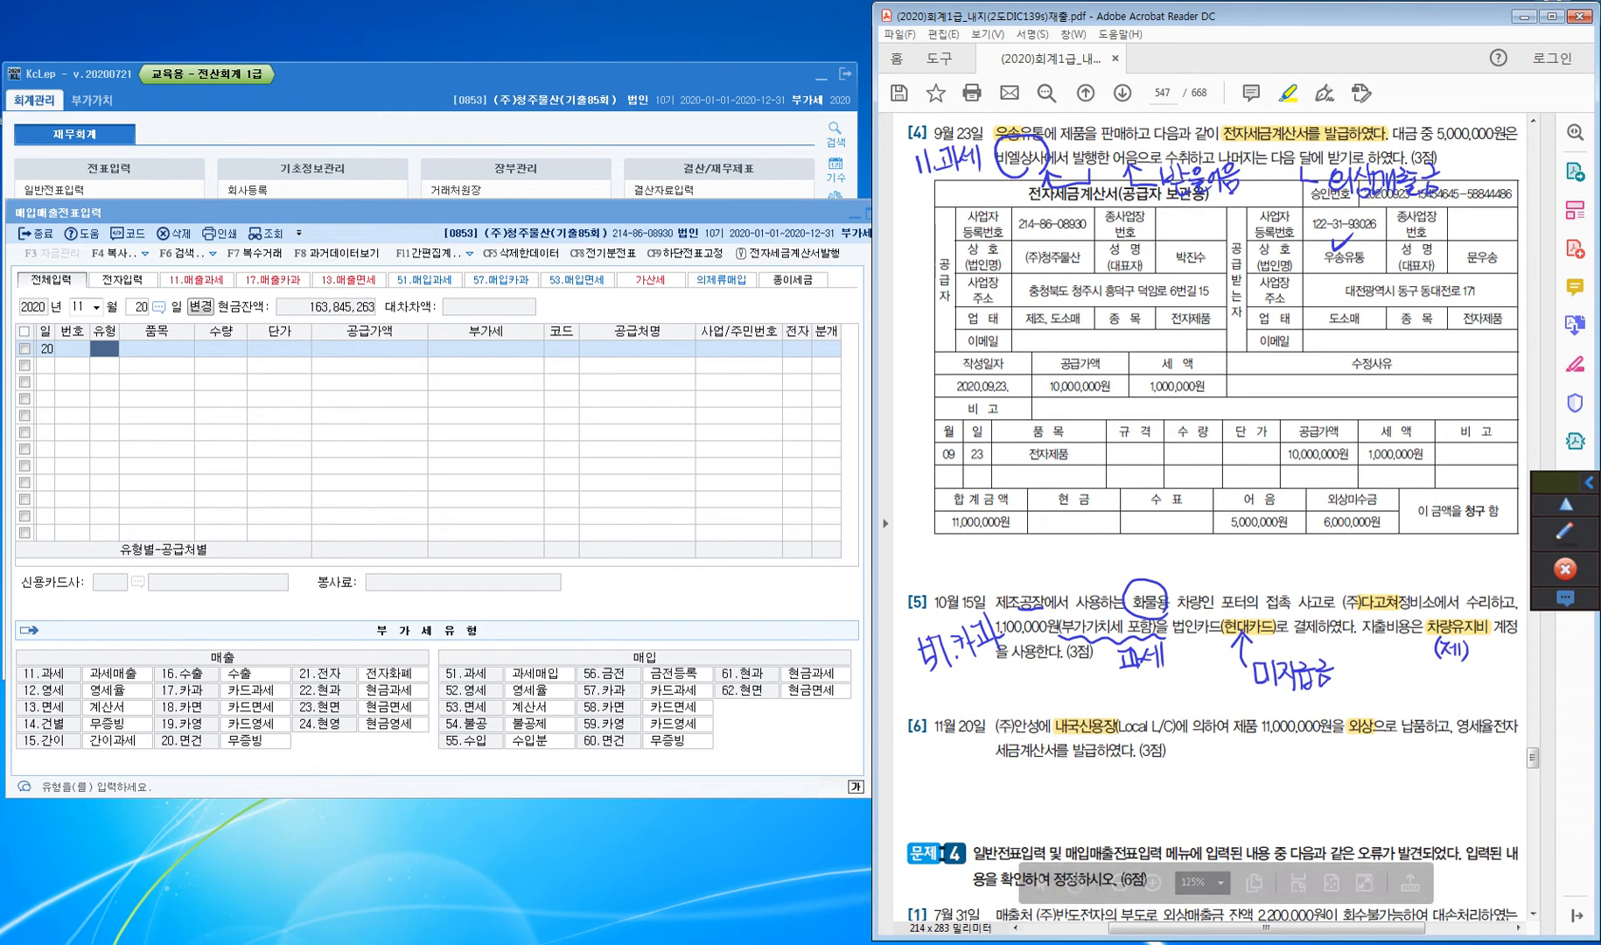
left_click_drag(1457, 726, 1494, 726)
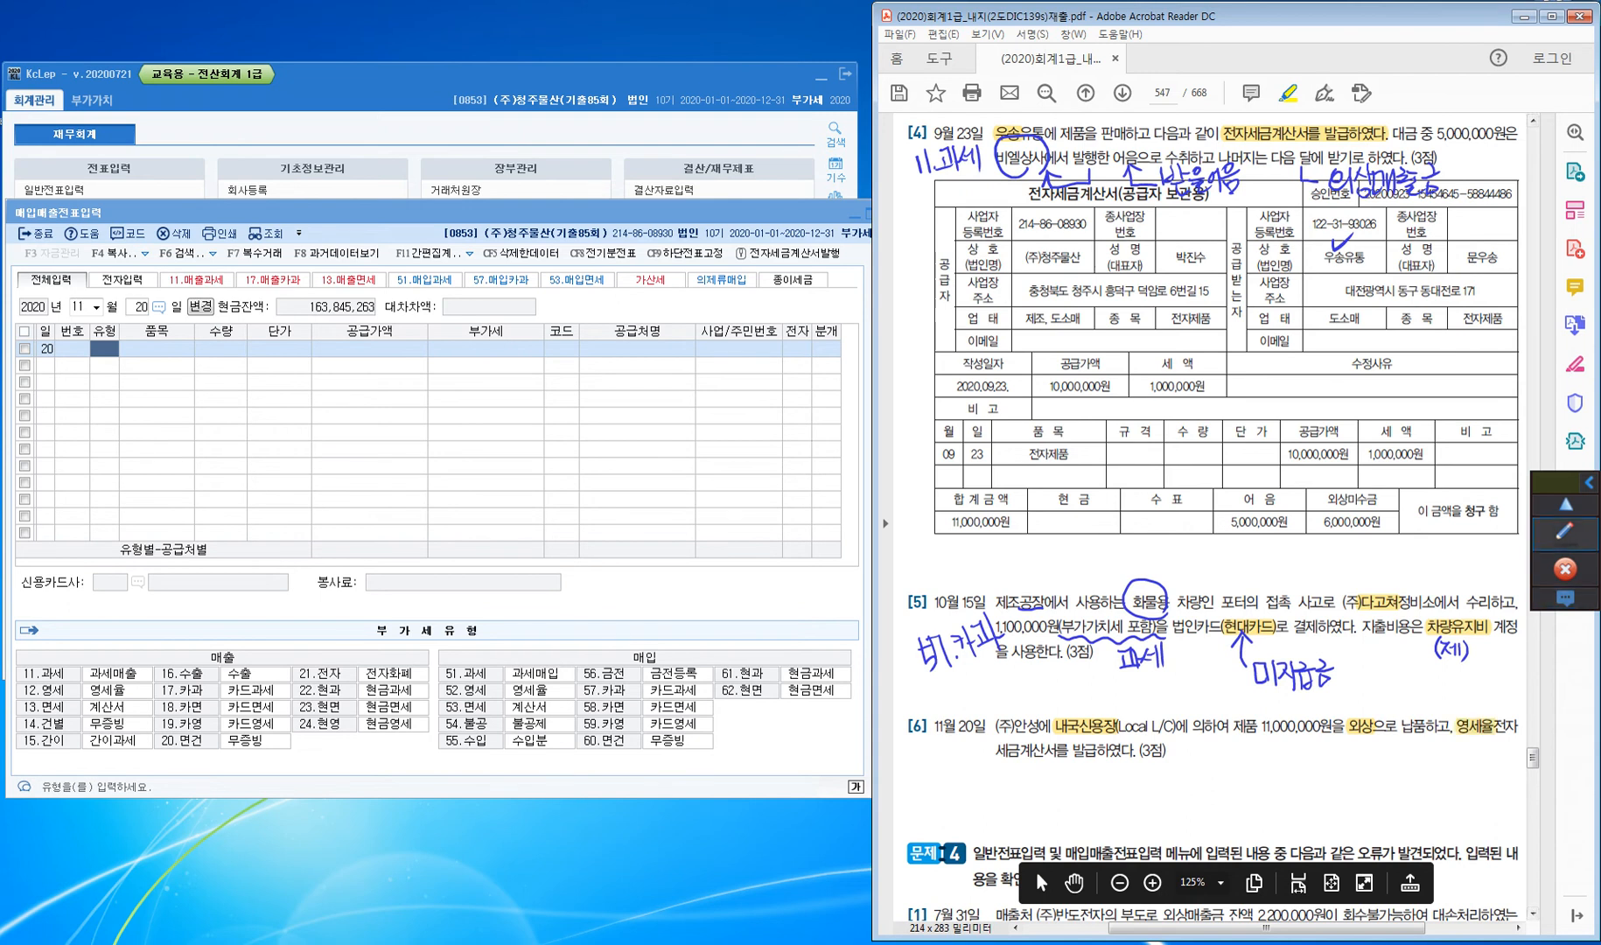
Handwrite 12.영세 beneath problem [6]'s number and date, and draw check marks above 내국신용장 and 외상
left_click(1565, 533)
mouse_move(1565, 569)
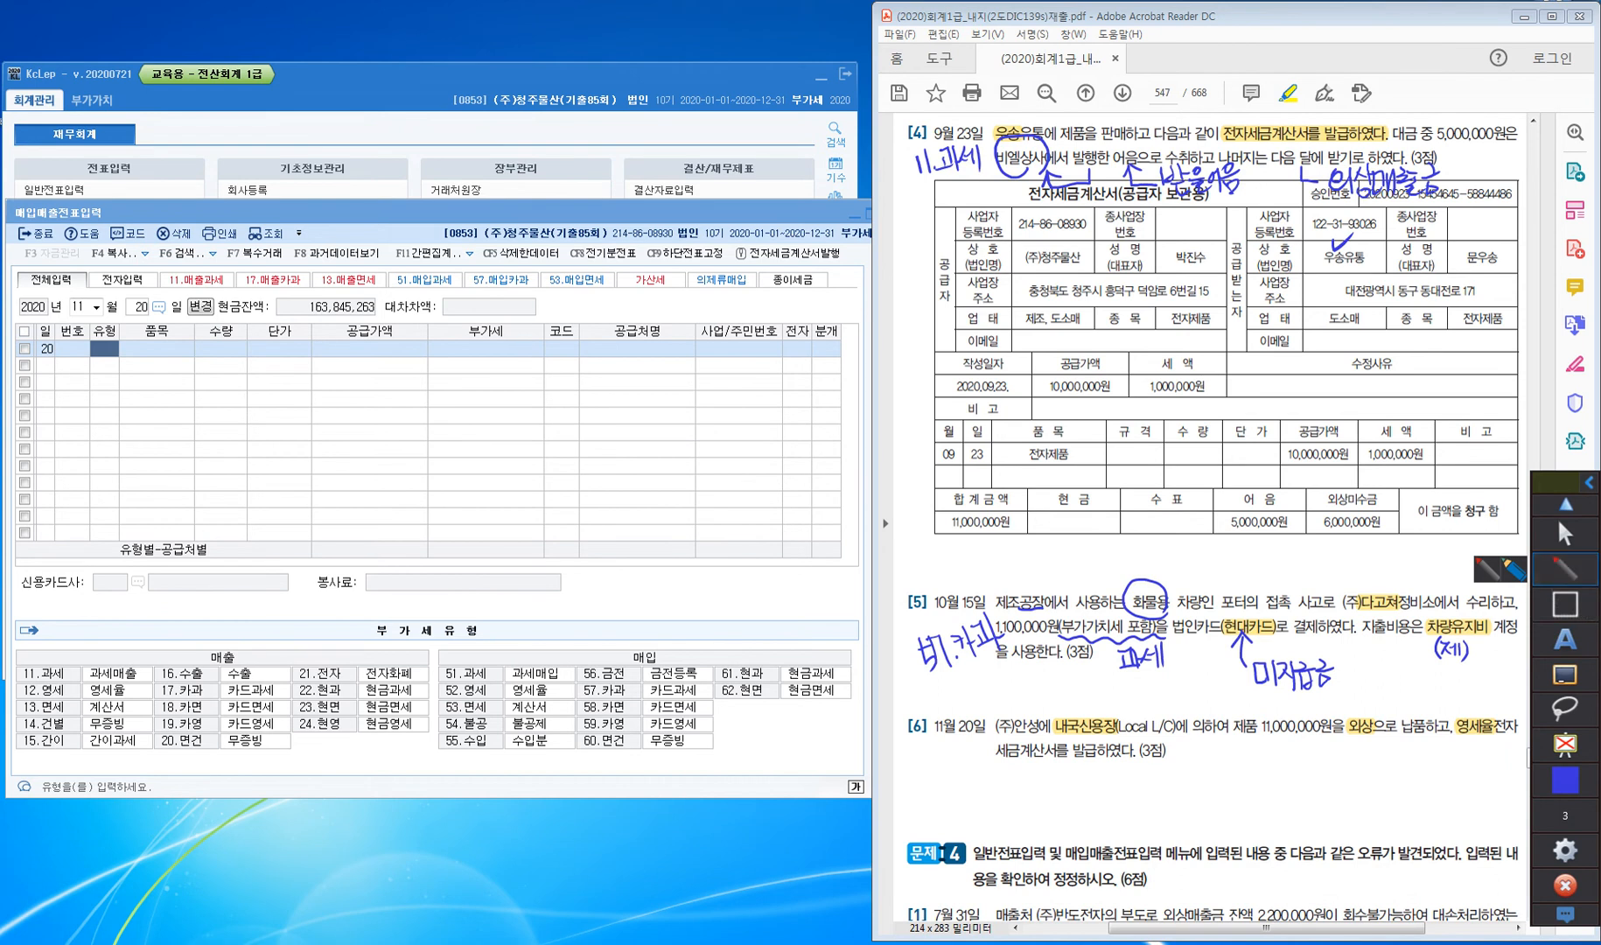
mouse_move(933, 759)
left_mouse_down()
mouse_move(934, 788)
mouse_move(970, 755)
mouse_move(980, 773)
left_mouse_up()
left_click_drag(976, 771, 1002, 789)
left_click_drag(1081, 717, 1099, 691)
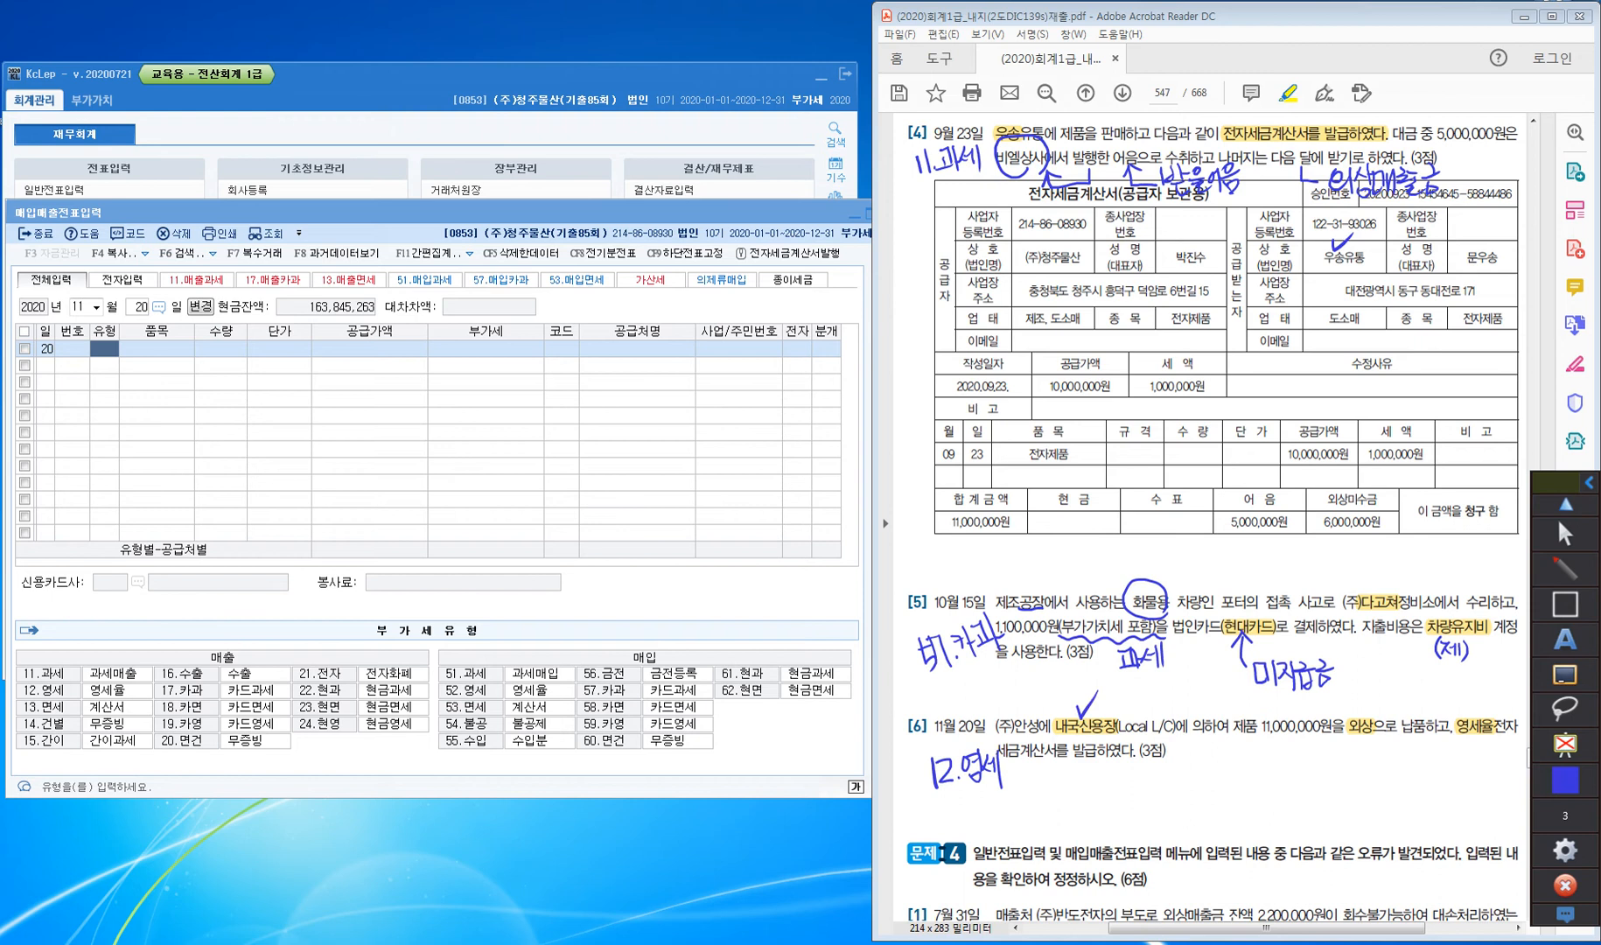
mouse_move(1352, 699)
left_mouse_down()
mouse_move(1364, 711)
mouse_move(1386, 685)
left_mouse_up()
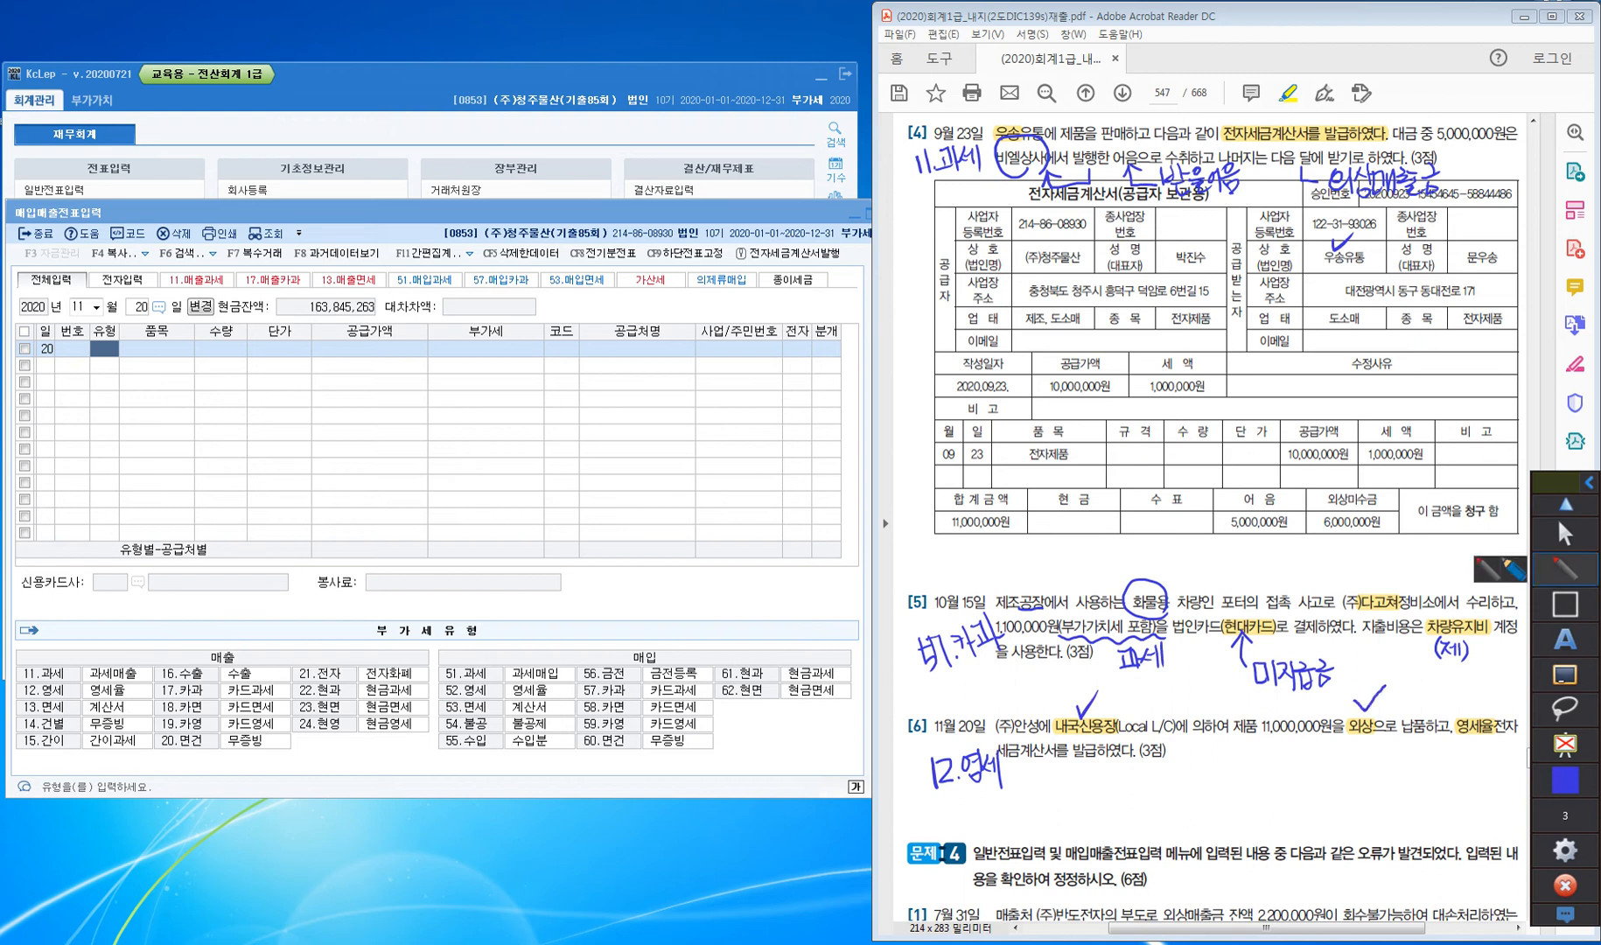
left_click(1558, 516)
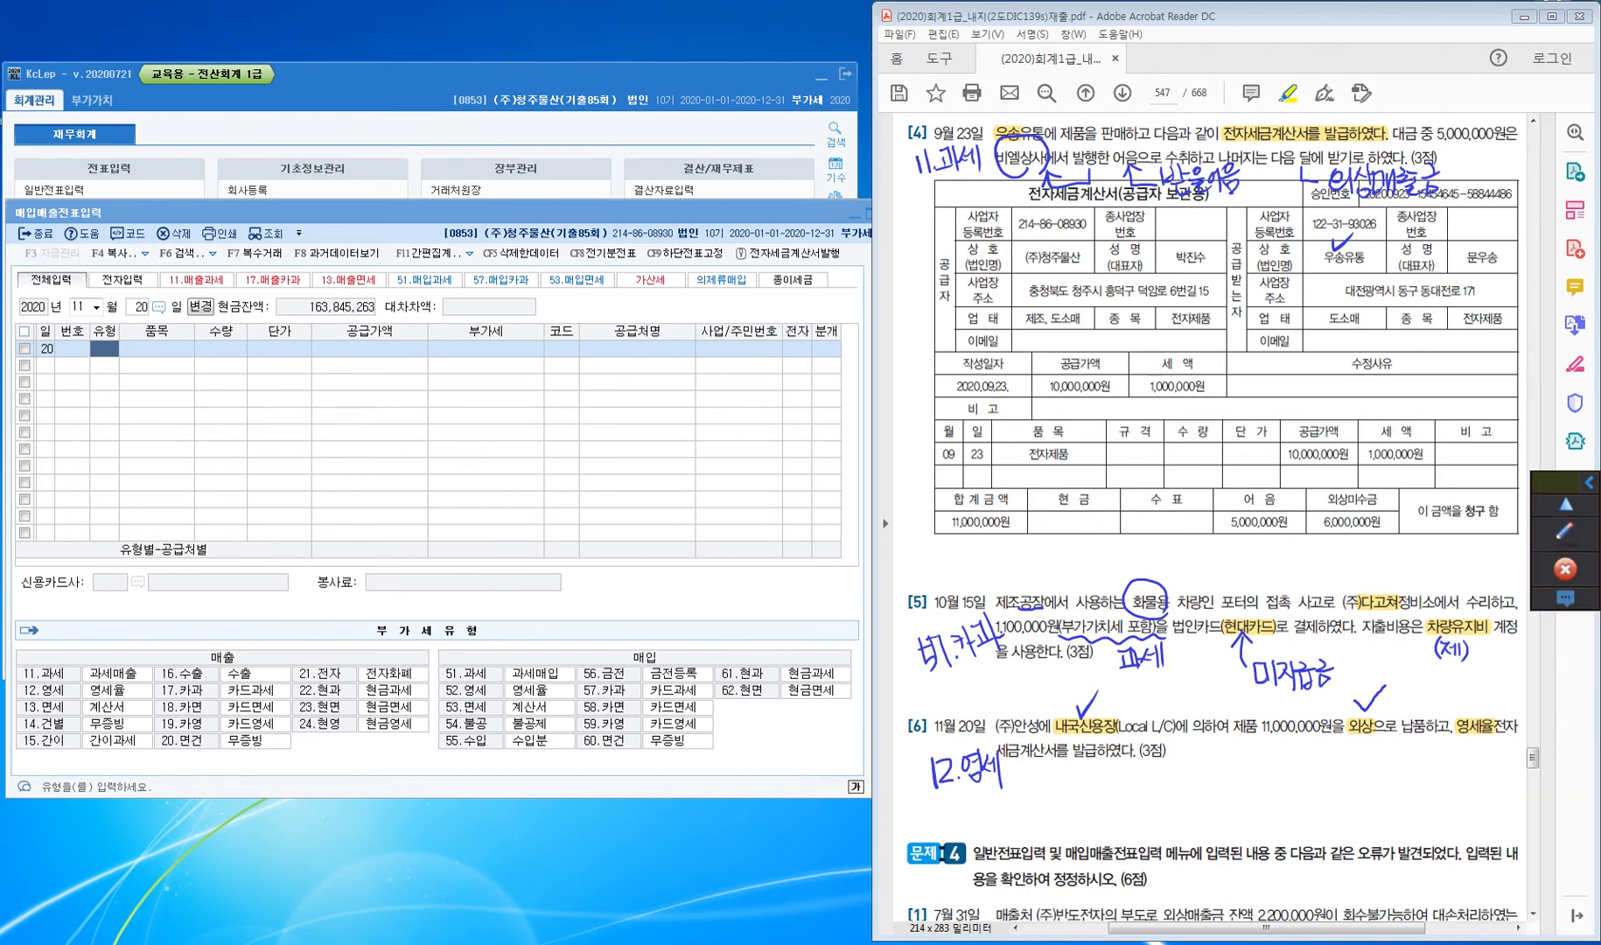
Start the November 20 voucher as type 12 영세 with item 제품 and a supply value of 11,000,000
left_click(104, 349)
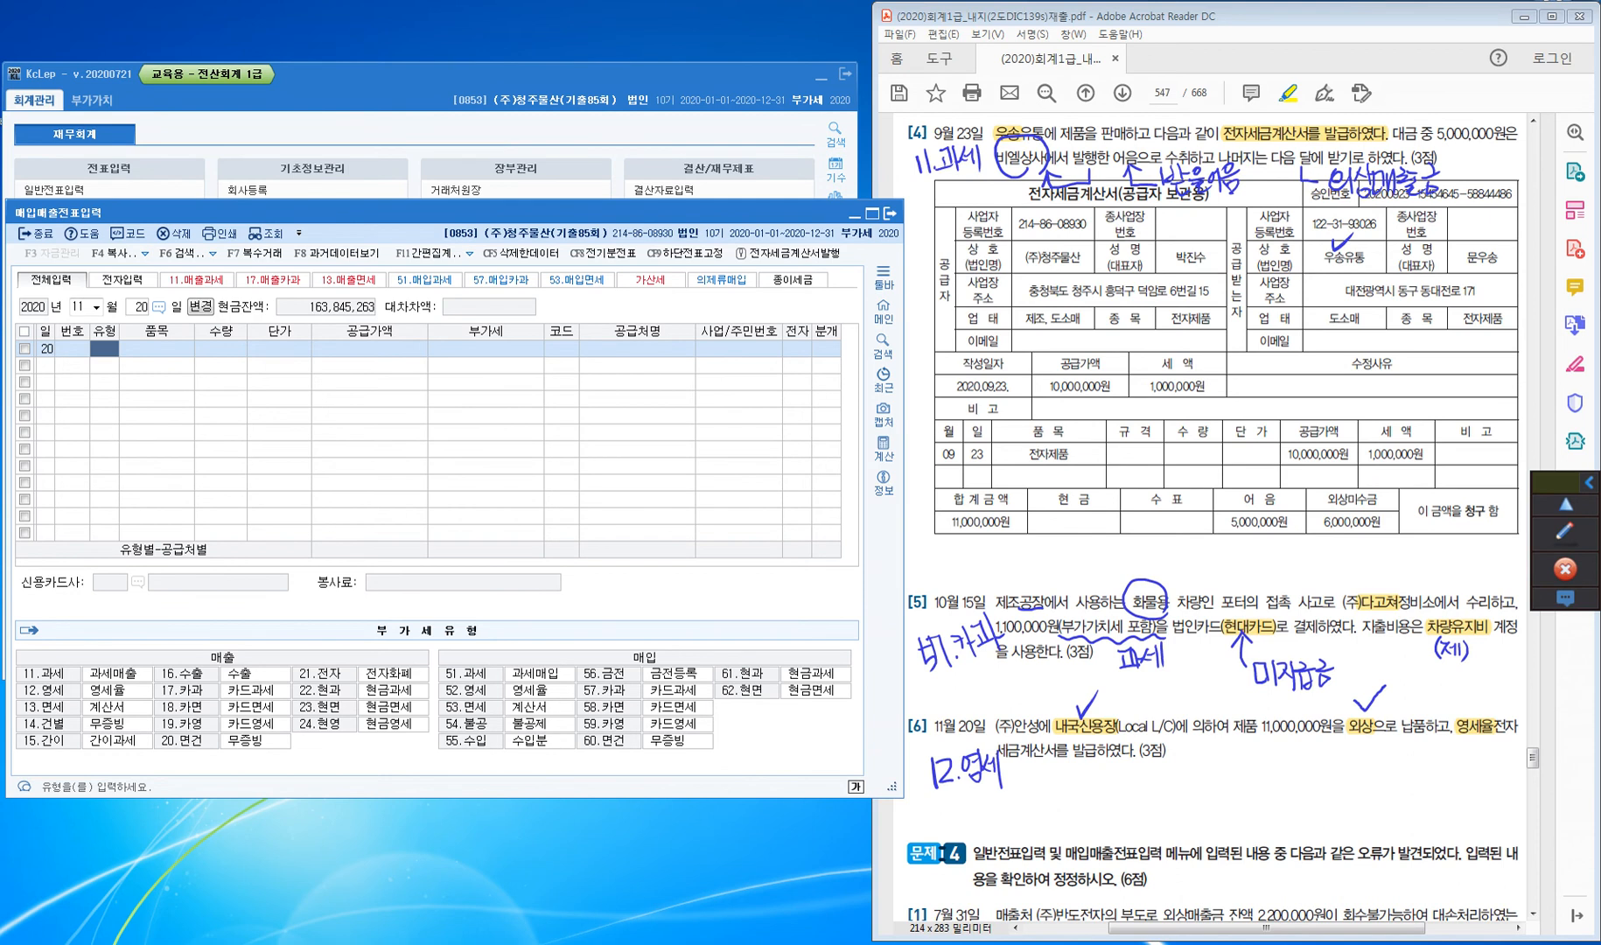
type("12")
key("Return")
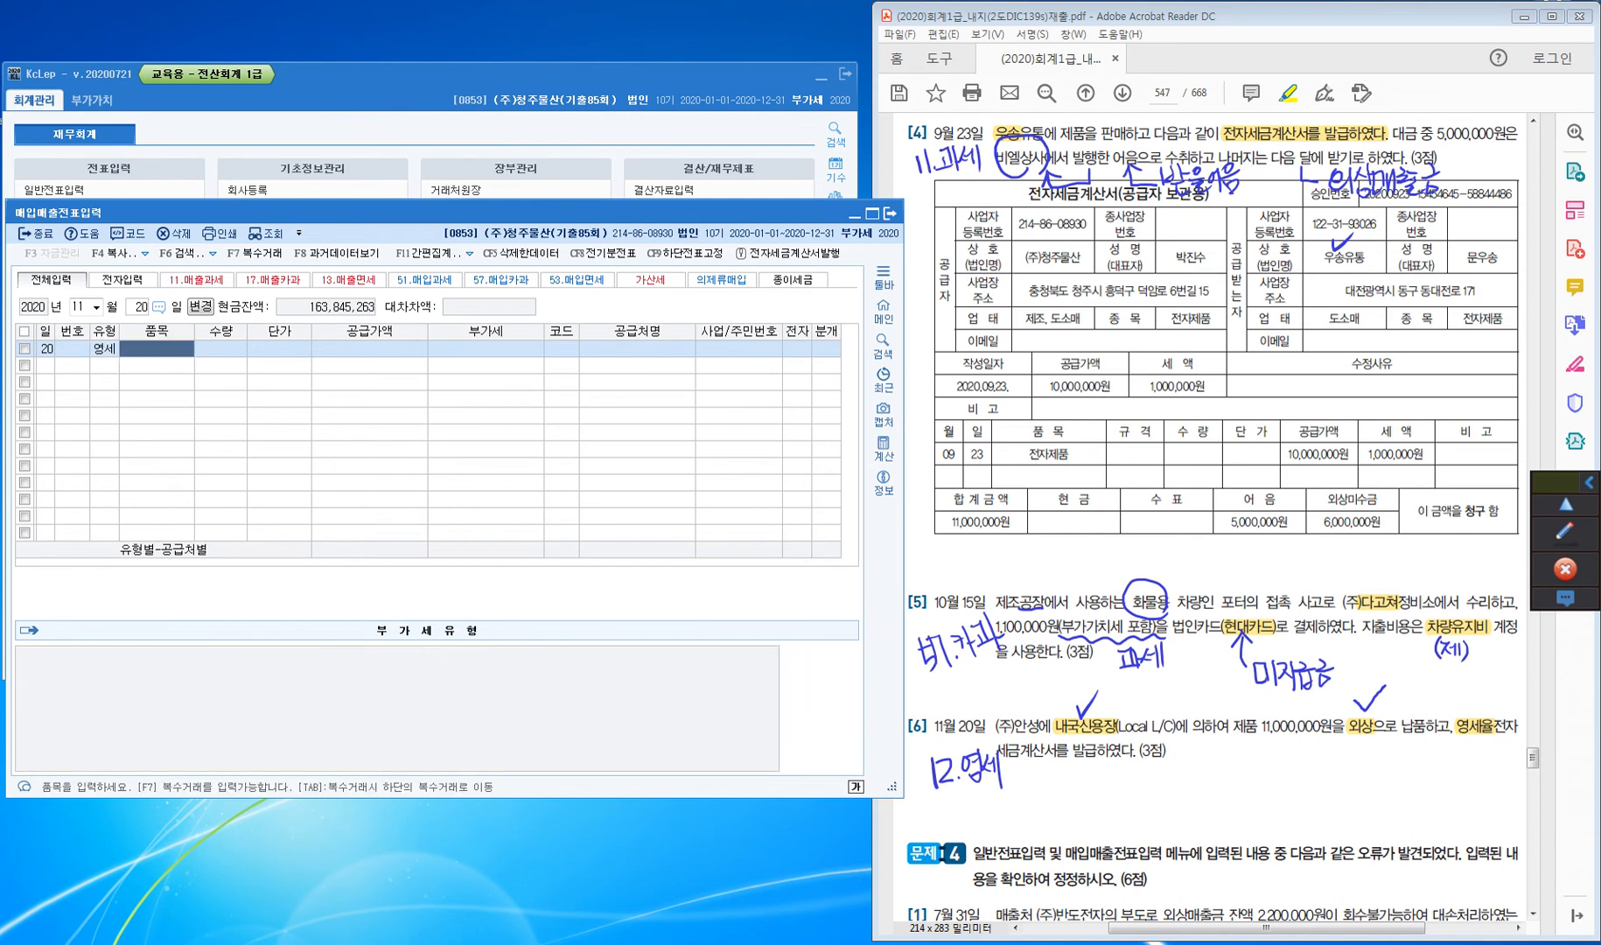
type("제품")
key("Return")
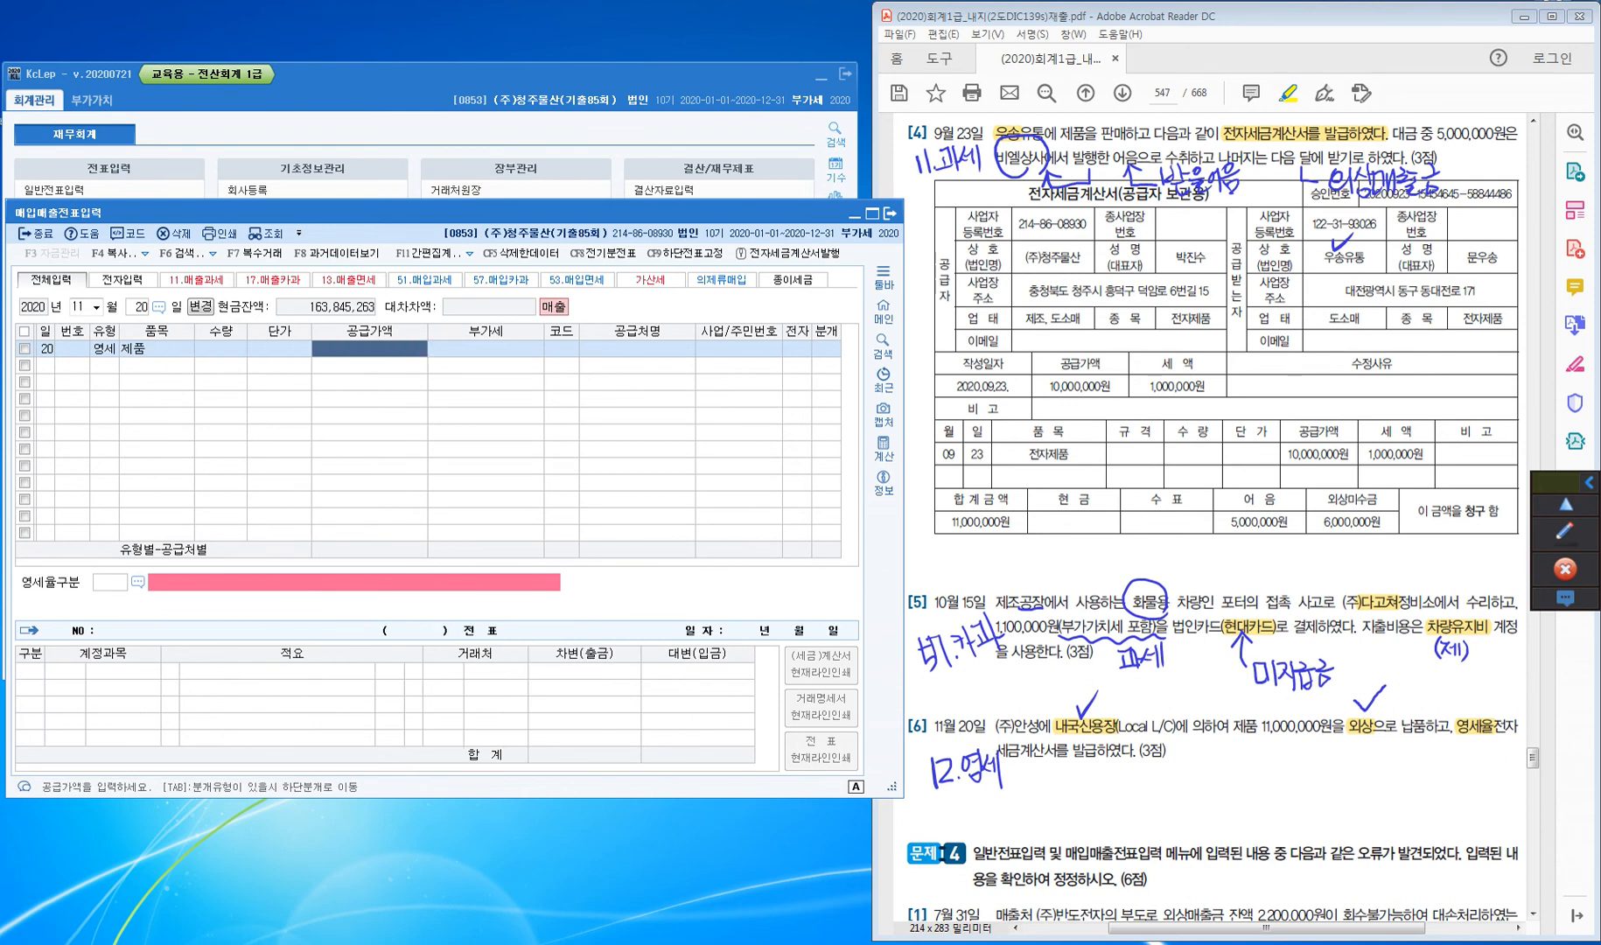
type("11000000")
key("Return")
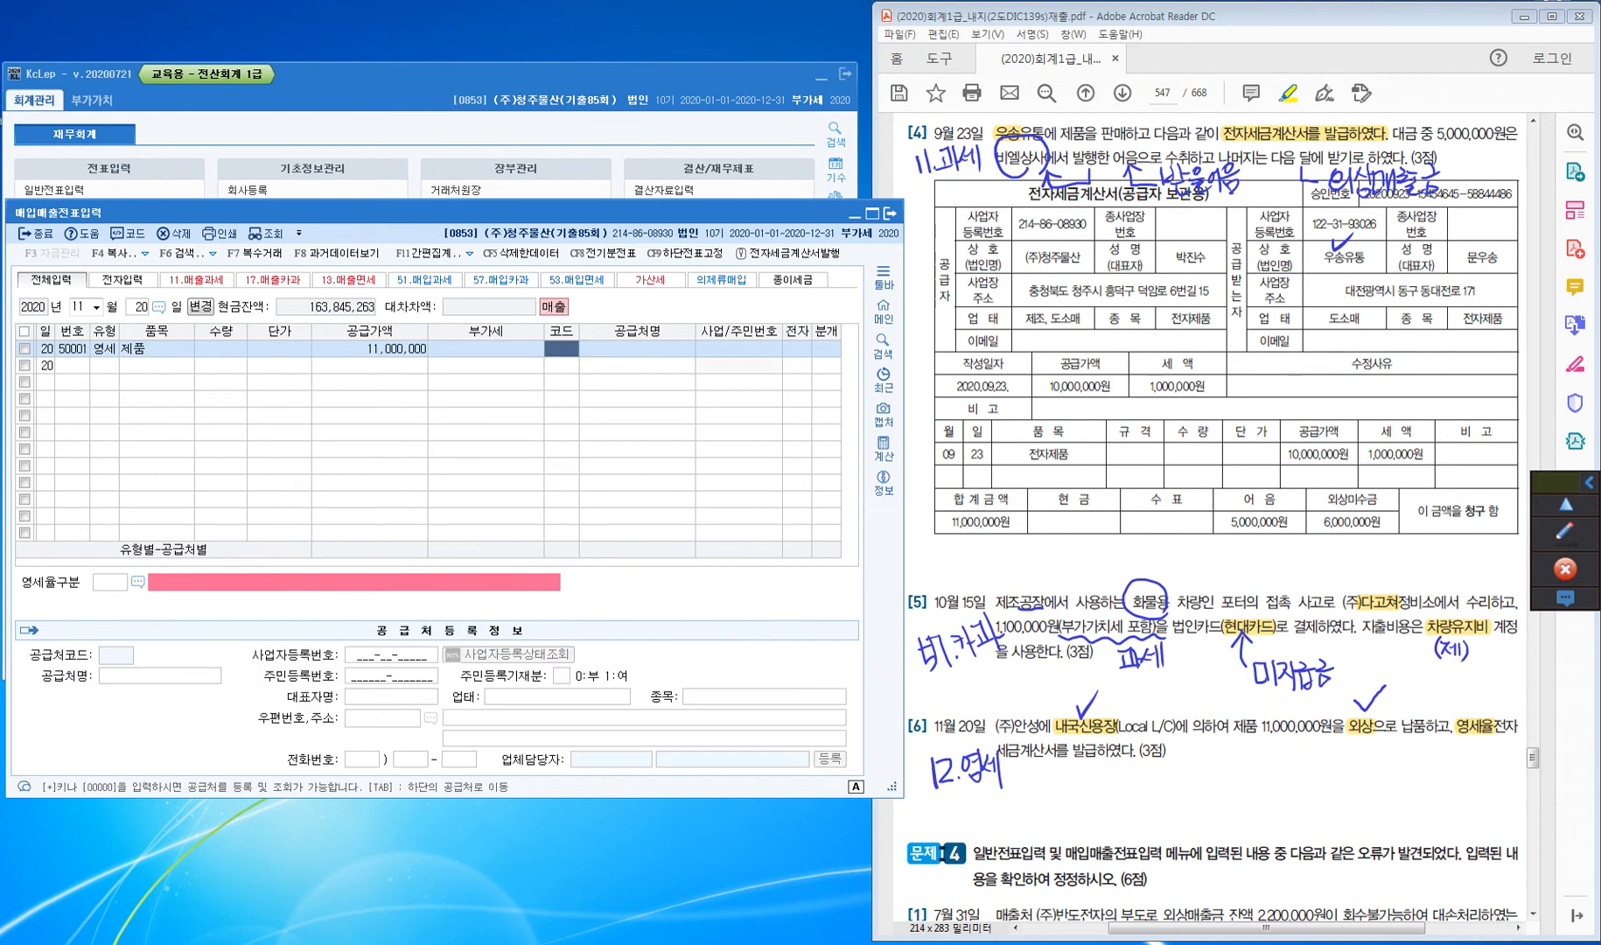
Choose (주)안성 as the November 20 sale's customer and mark the tax invoice as electronic (여)
type("안성")
key("Return")
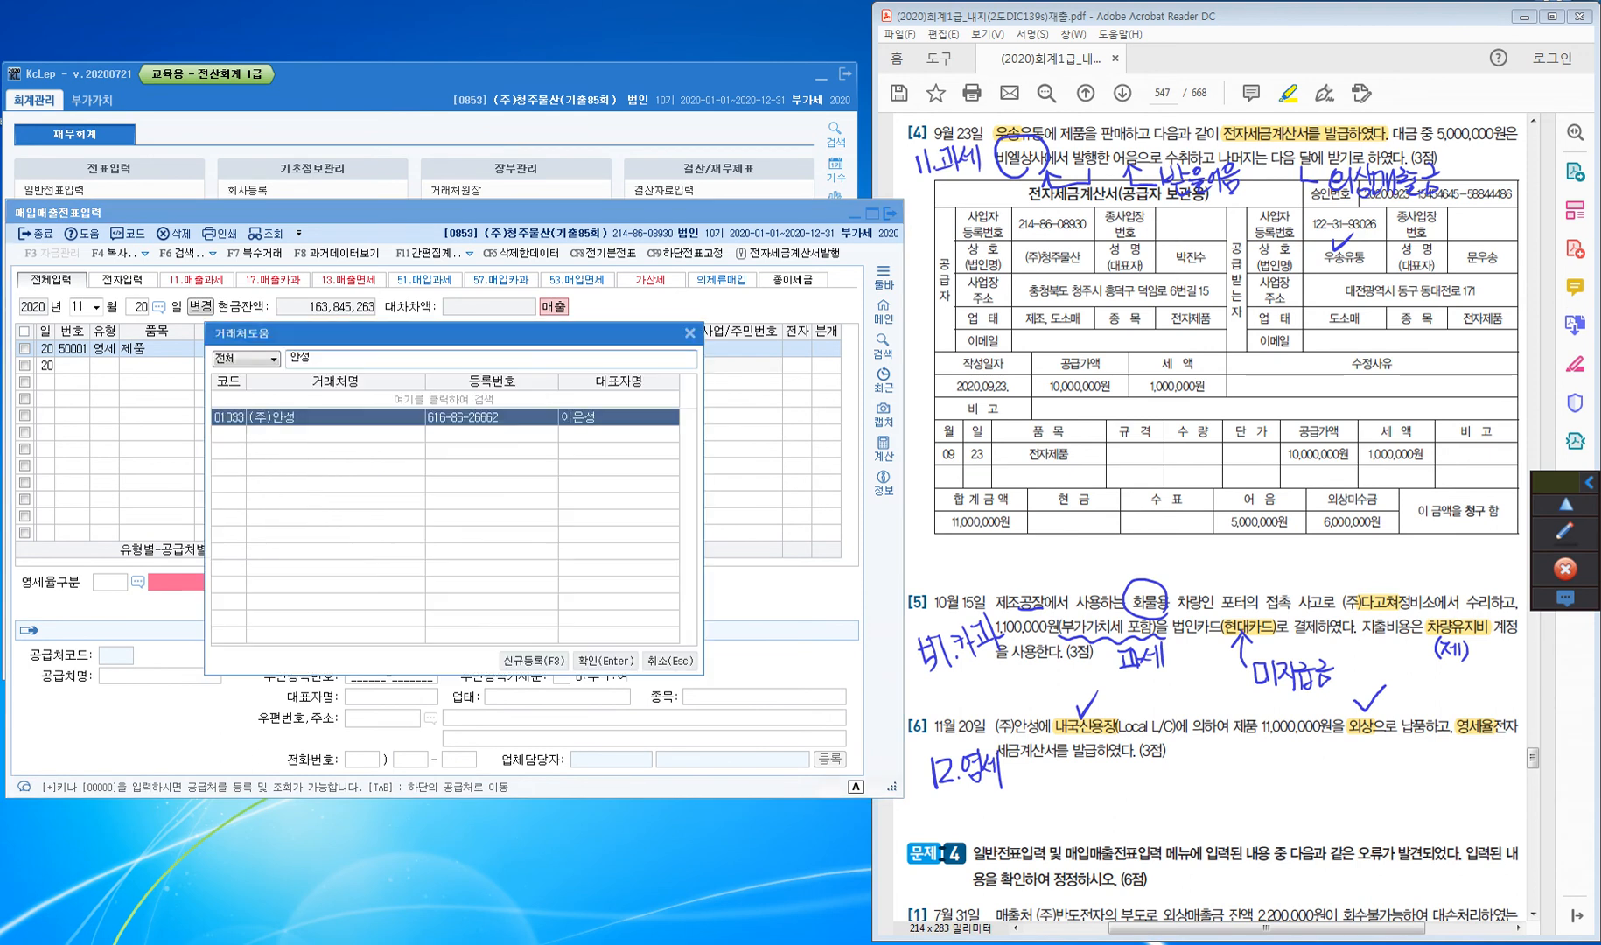
key("Return")
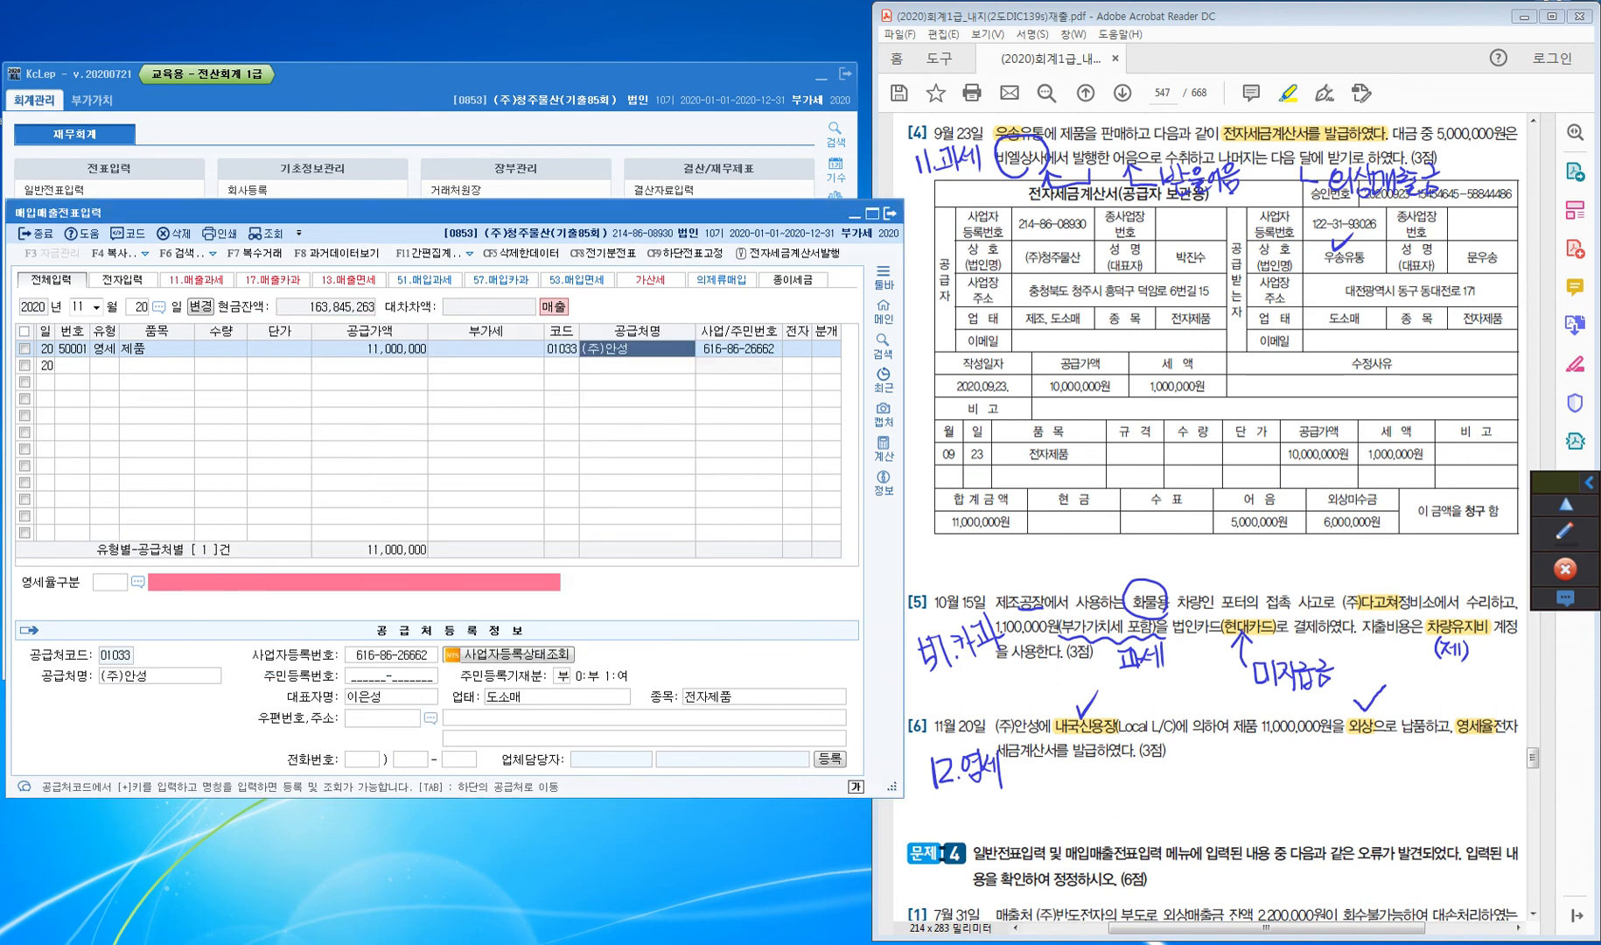
key("Return")
type("1")
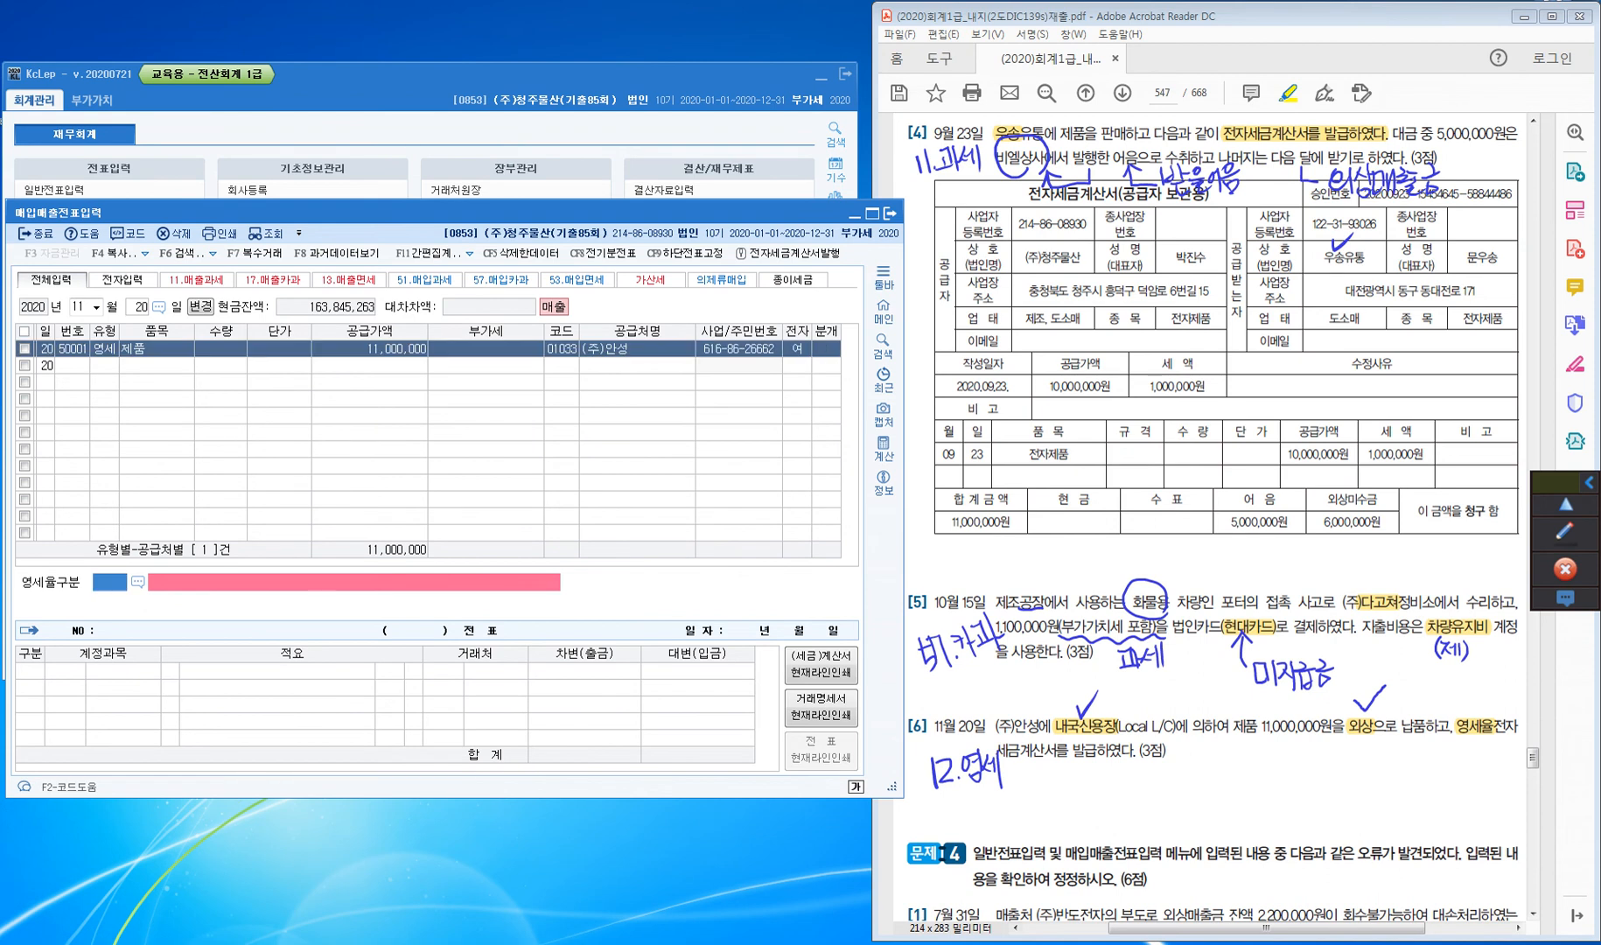
Set the zero-rate category to 3, 내국신용장 · 구매확인서에 의하여 공급하는 재화
key("F2")
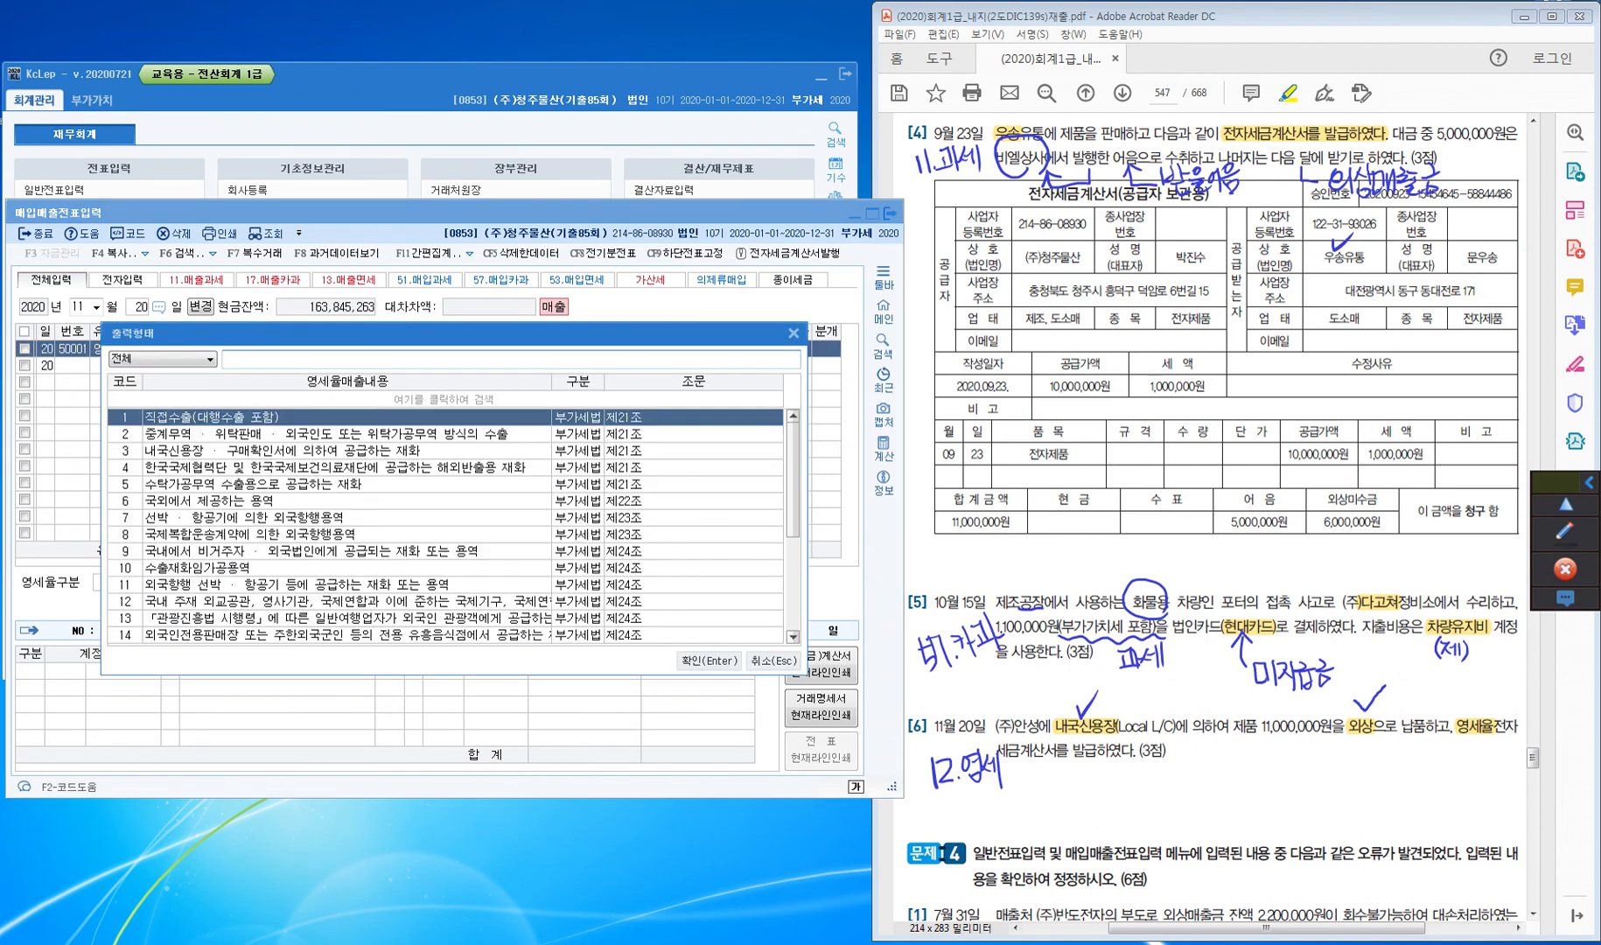
left_click(164, 452)
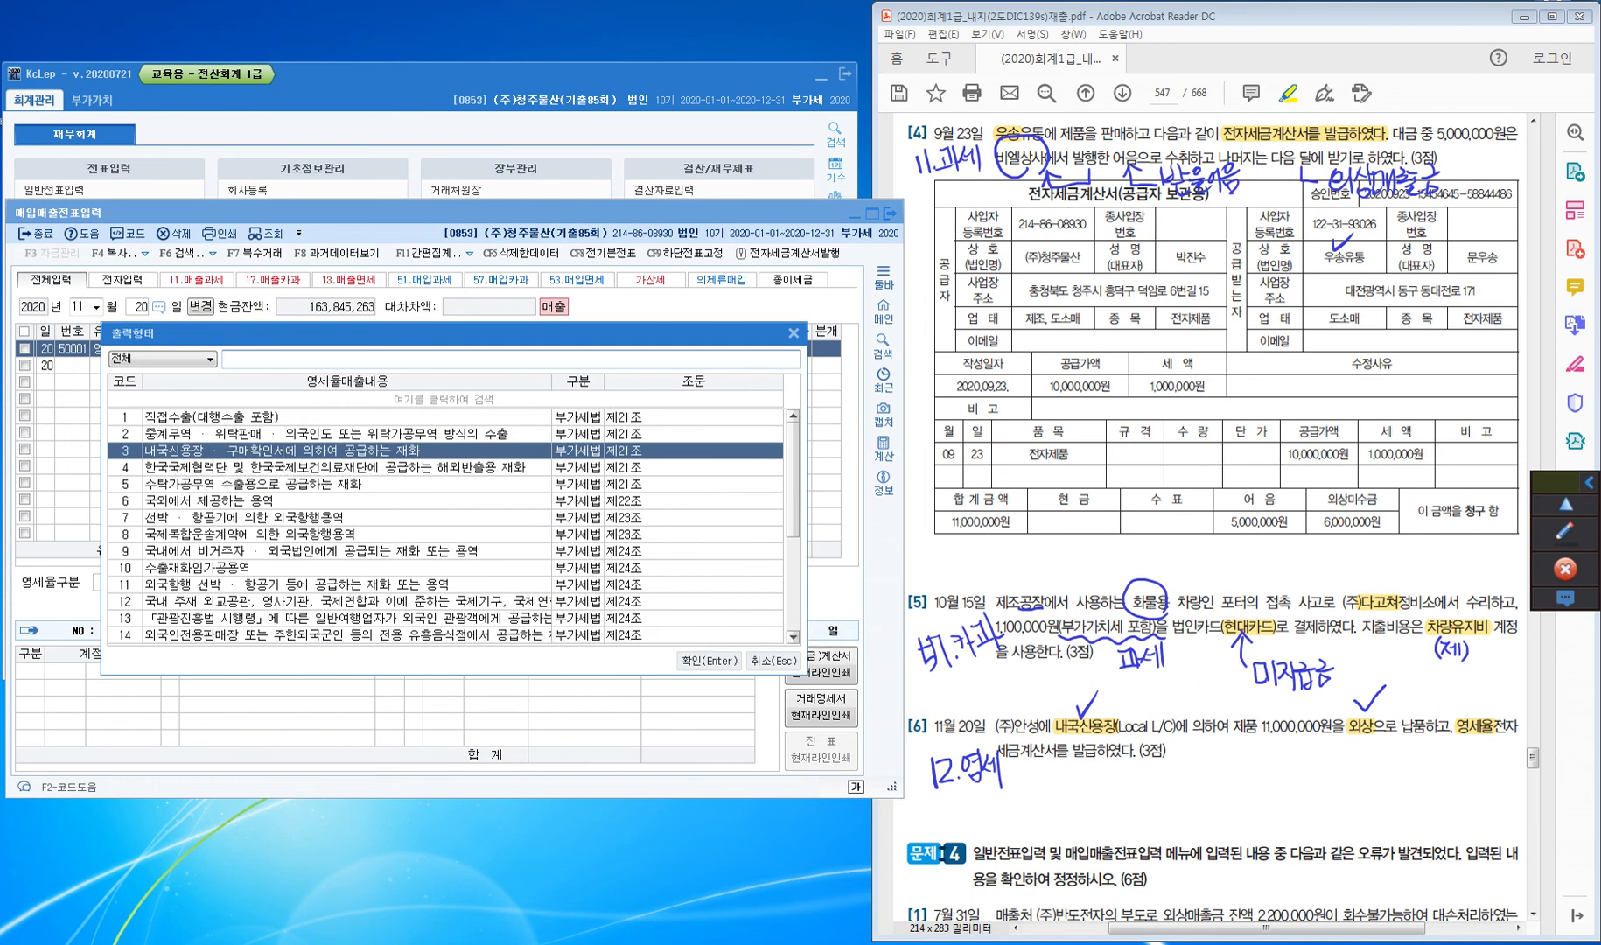
left_click(708, 661)
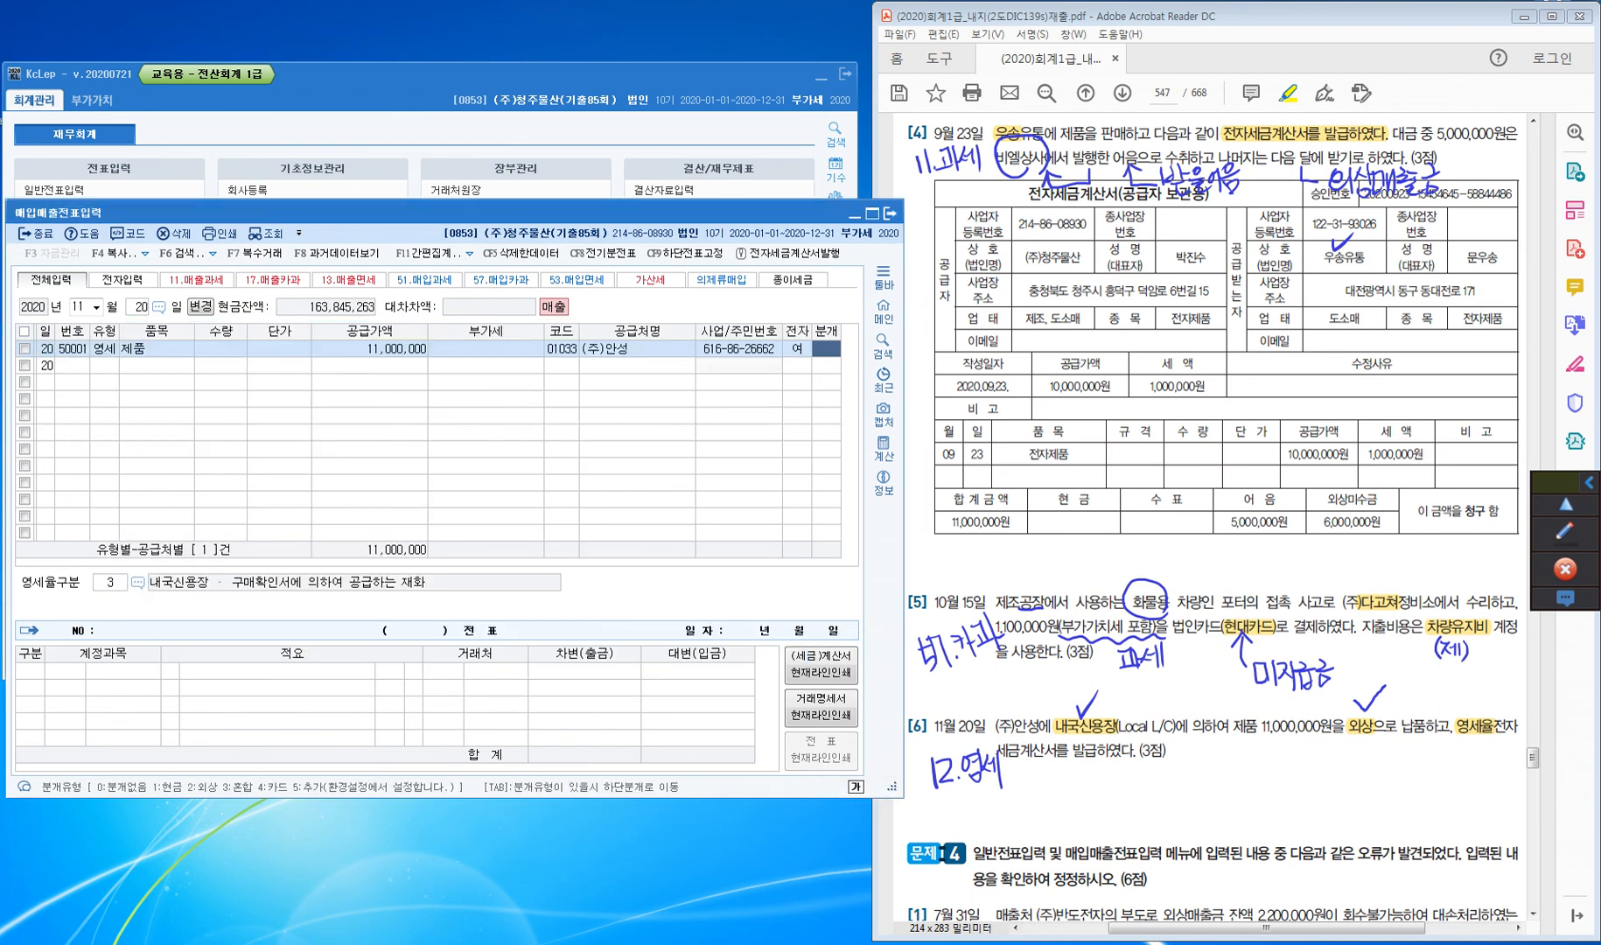
Set the November 20 sale's journal type to 2 외상, accept the 외상매출금 and 제품매출 entries, and close the 매입매출전표입력 window
type("2")
key("Return")
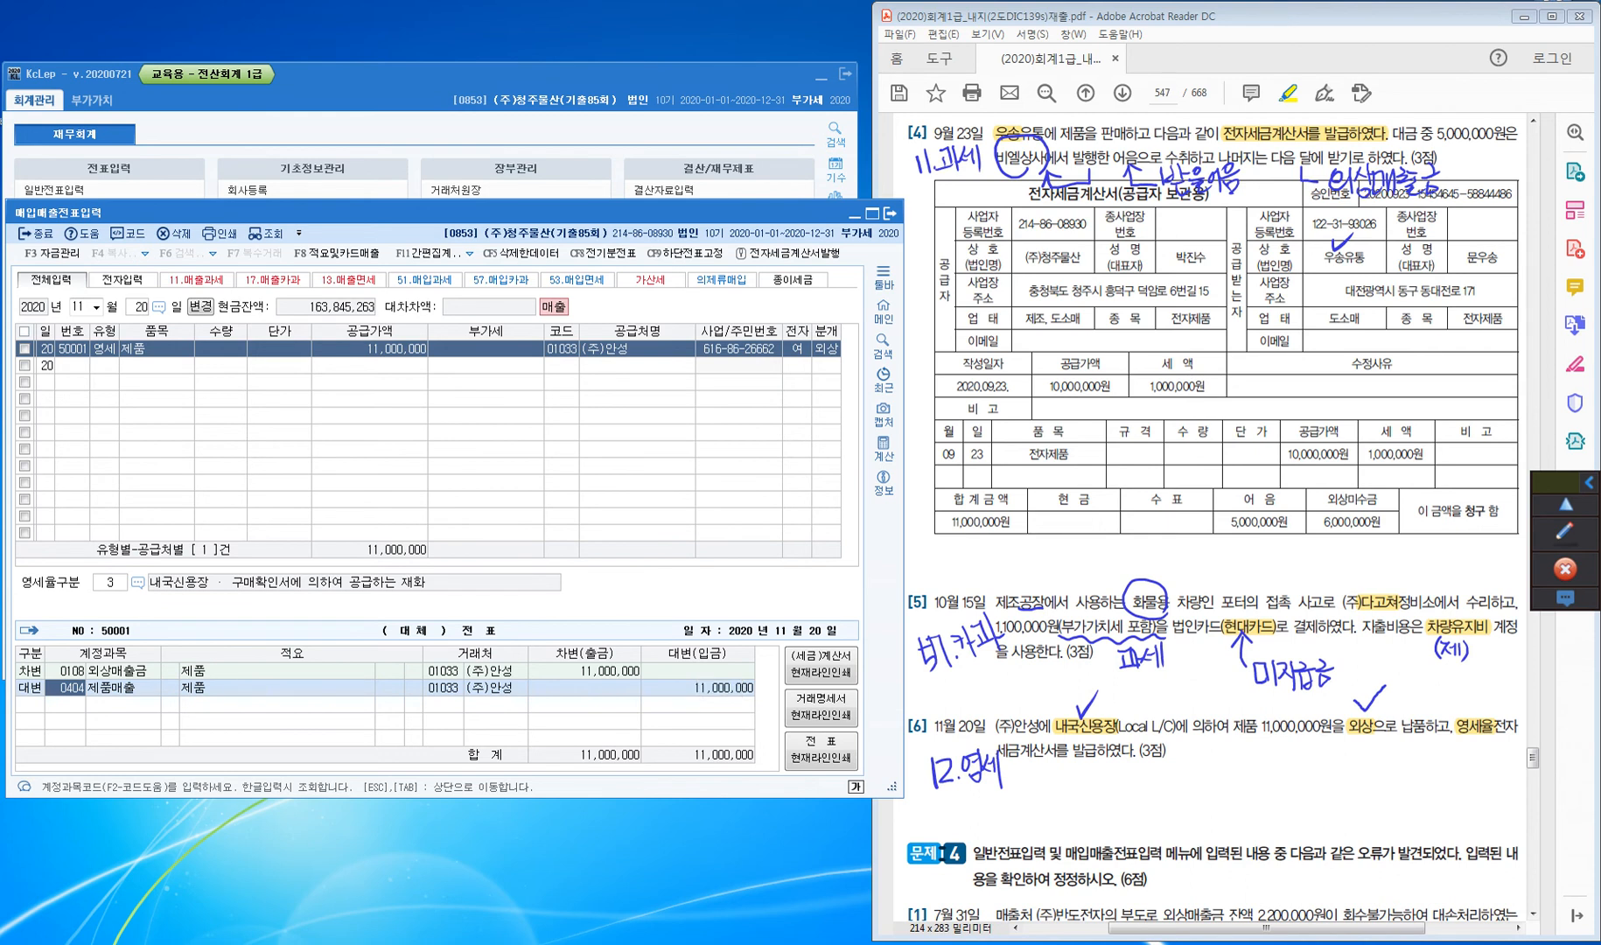
key("Return")
key("Return")
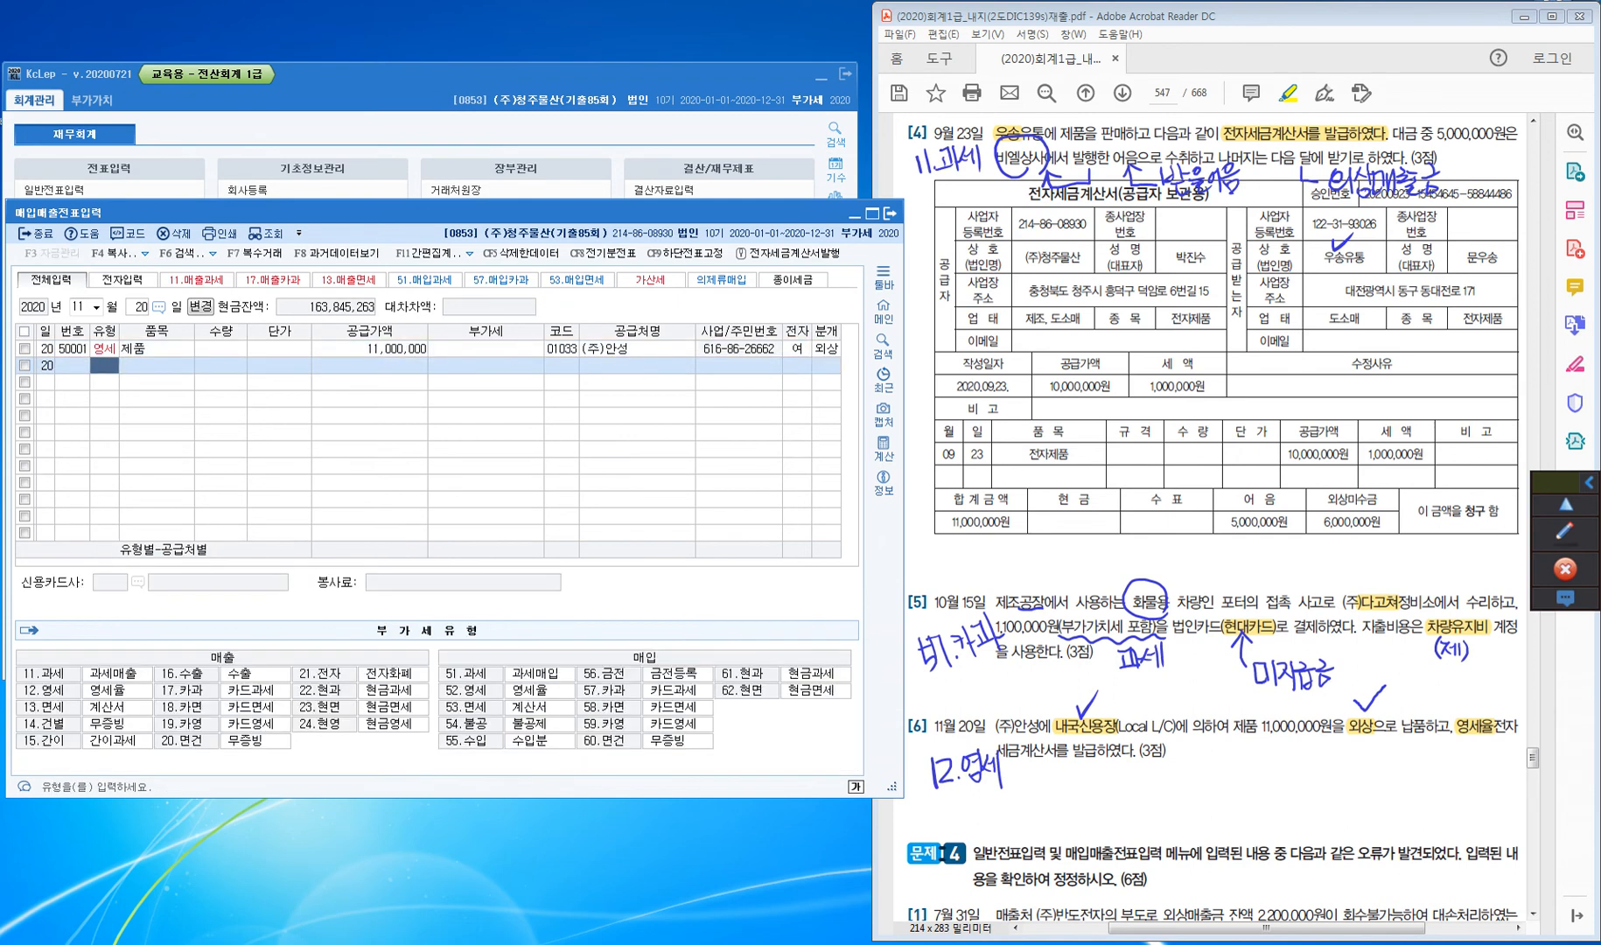
key("Escape")
key("Escape")
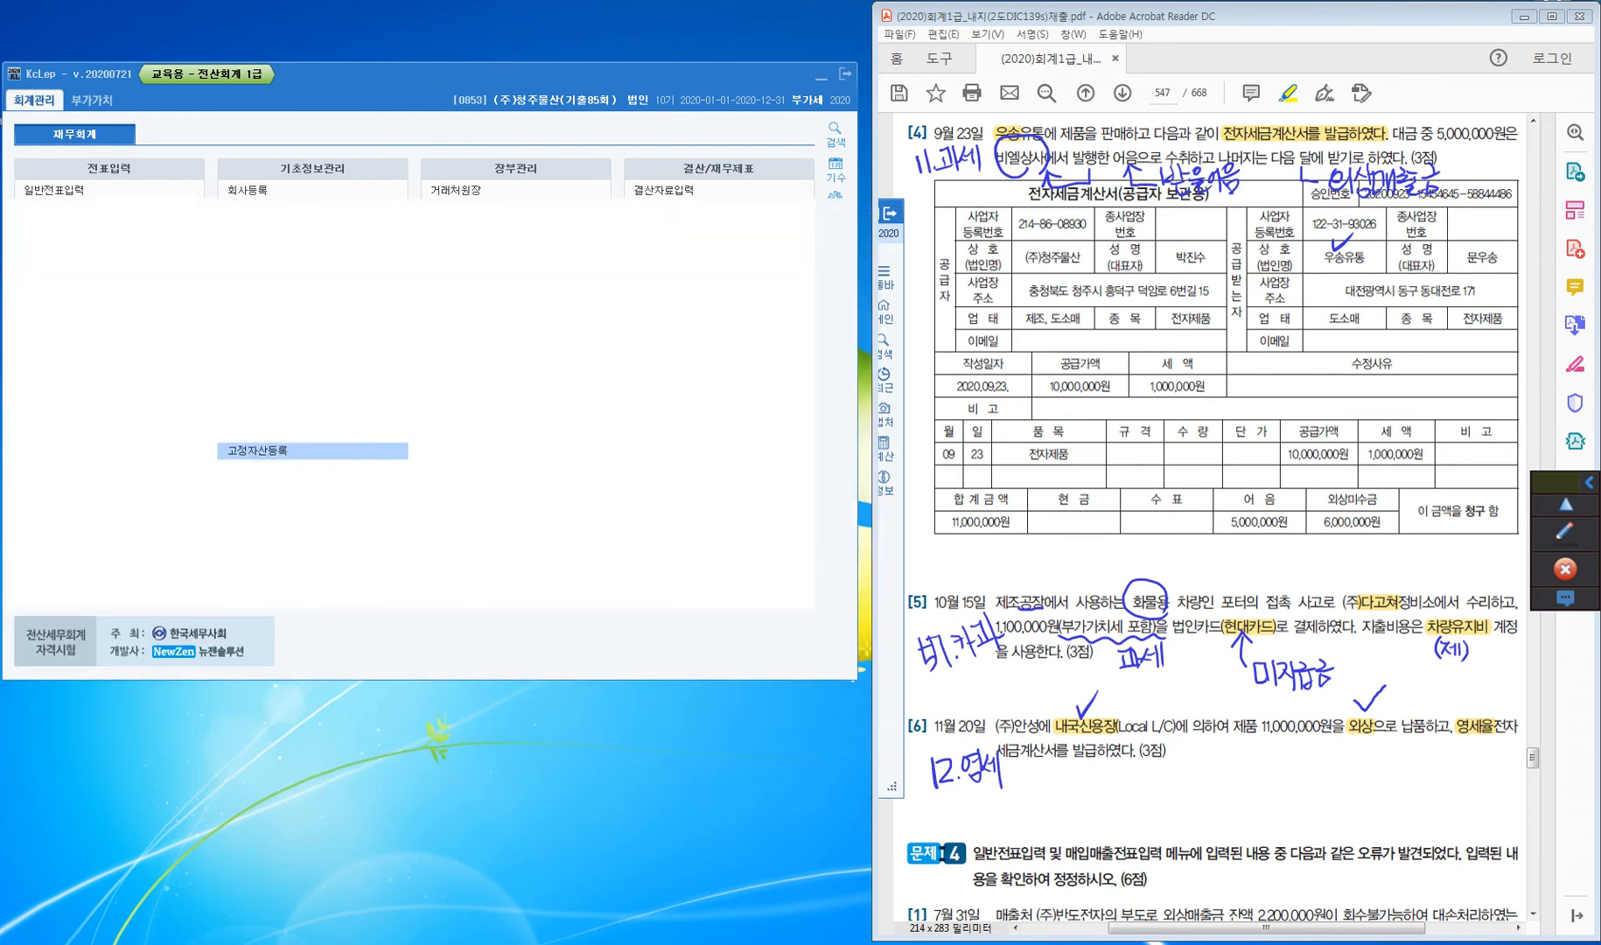
Clear all handwritten annotations from the exam page
left_click(1565, 531)
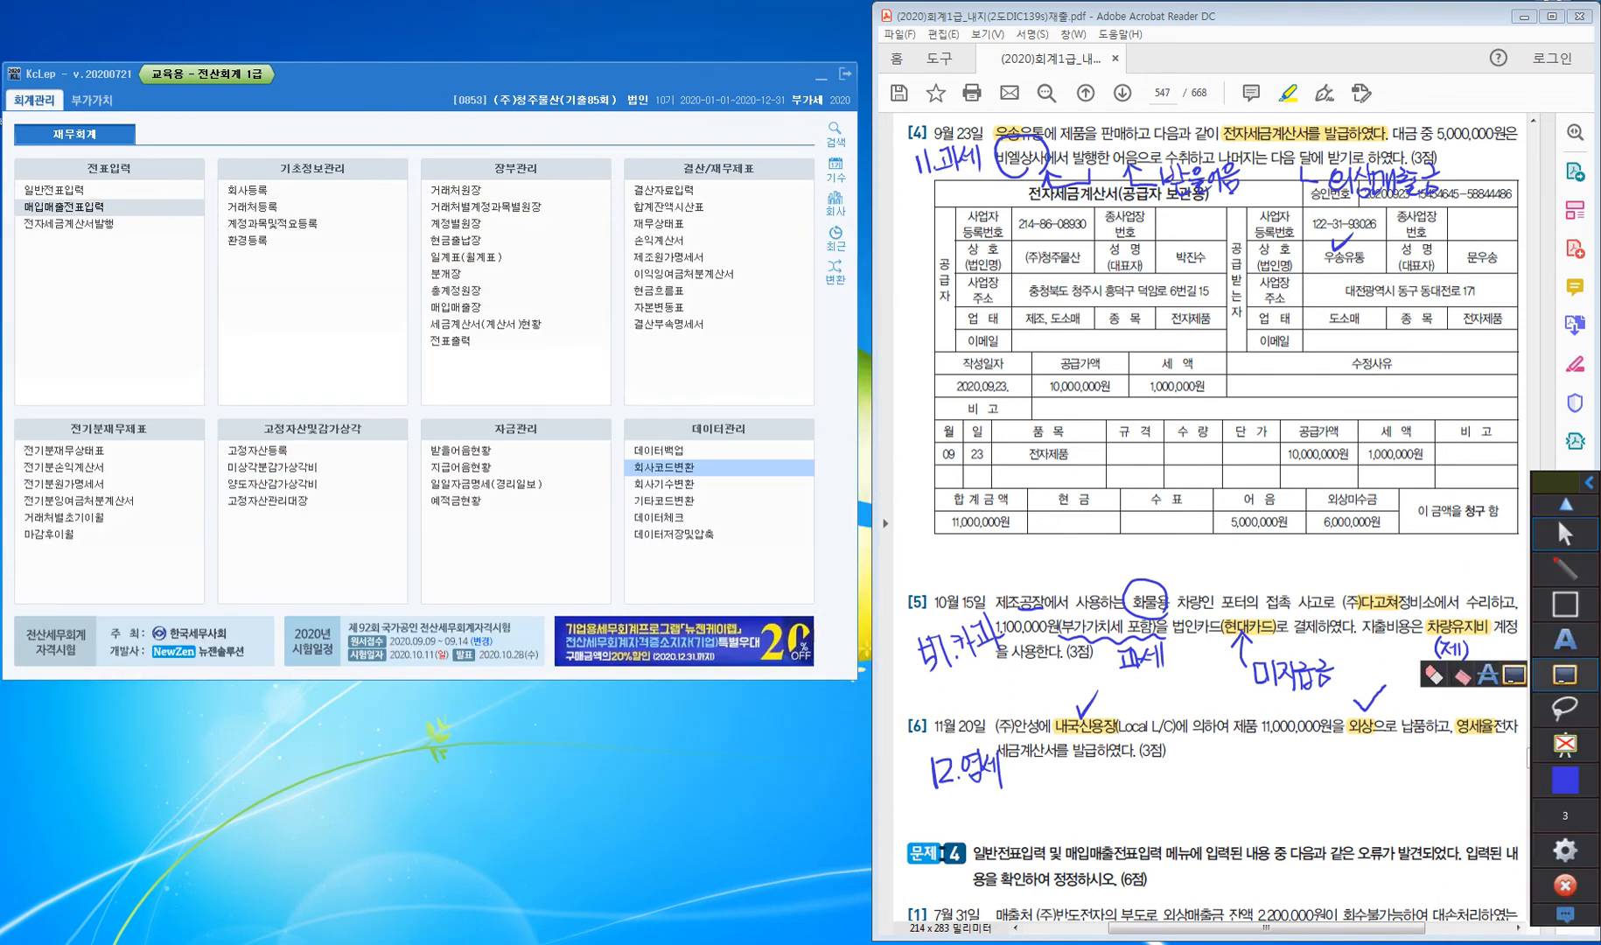
left_click(1565, 675)
left_click(1565, 531)
left_click(1365, 560)
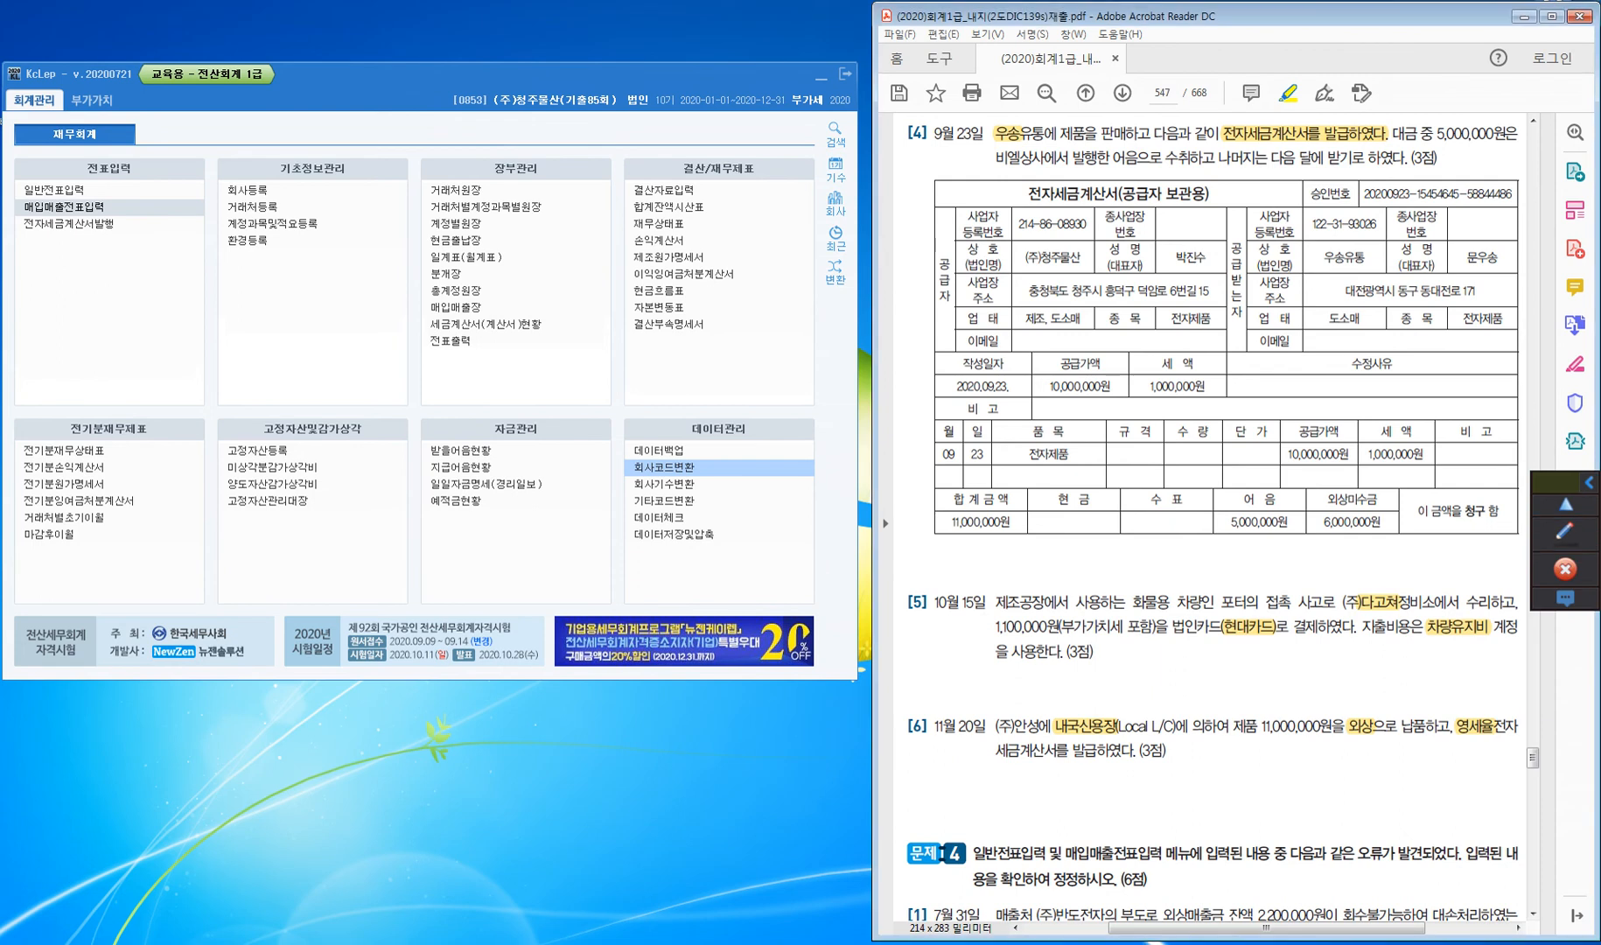
In 문제 4's problem [1], highlight 7월 31일, 대손 and 대손충당금잔액이 950,000원이었던 것으로 확인되
scroll(1365, 560, "down", 5)
scroll(1209, 518, "down", 3)
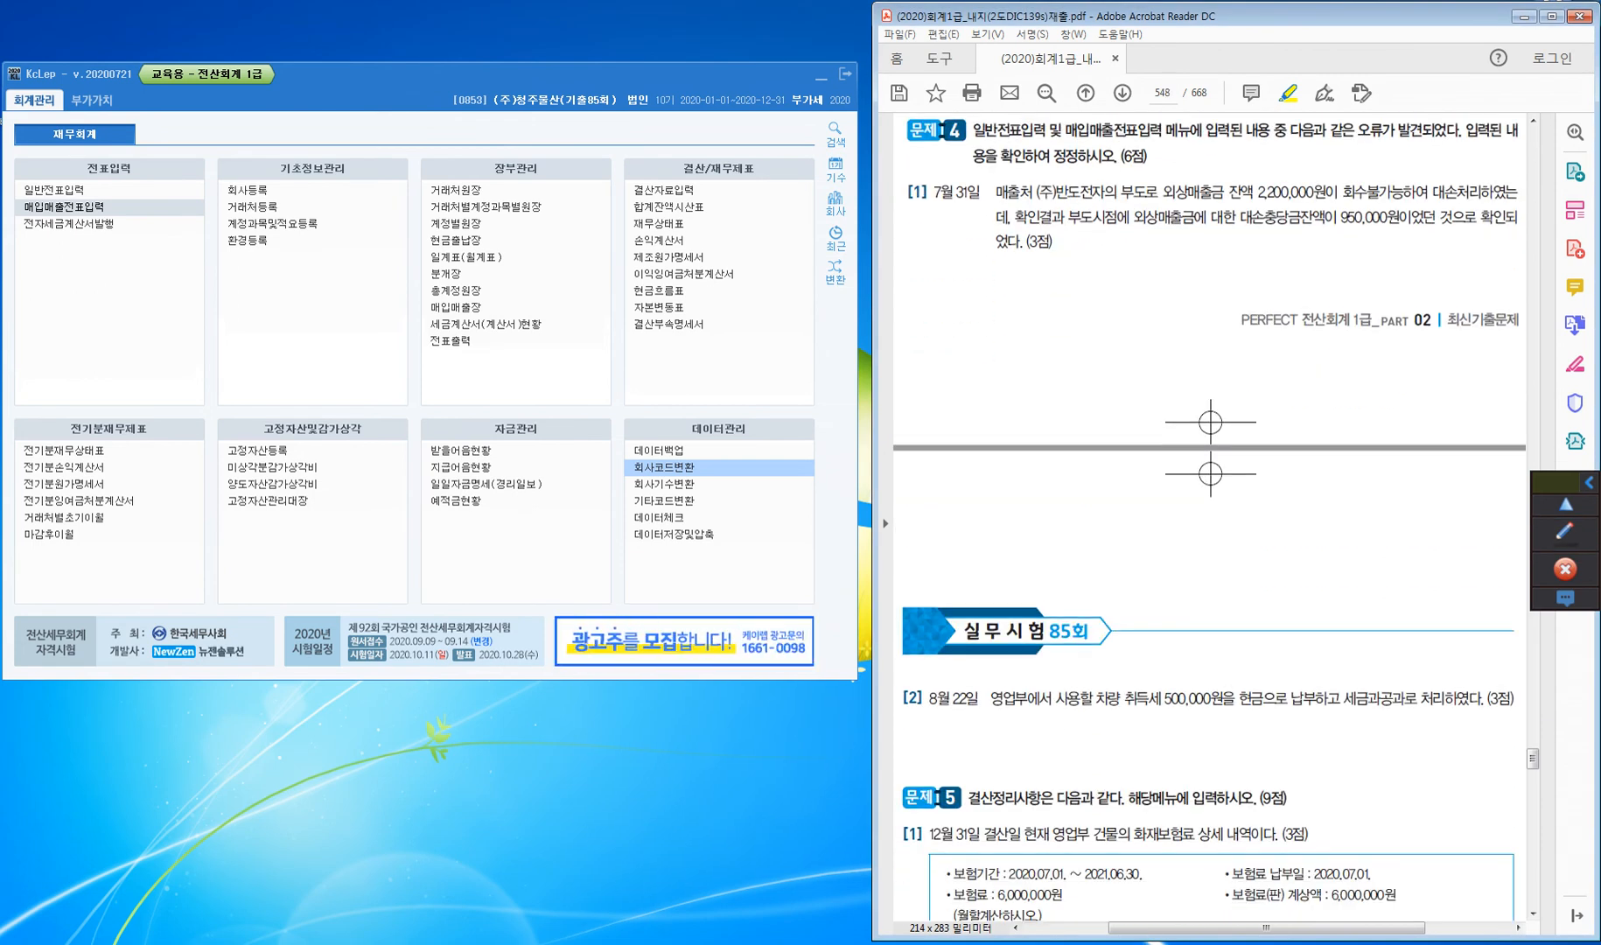
scroll(1209, 518, "down", 1)
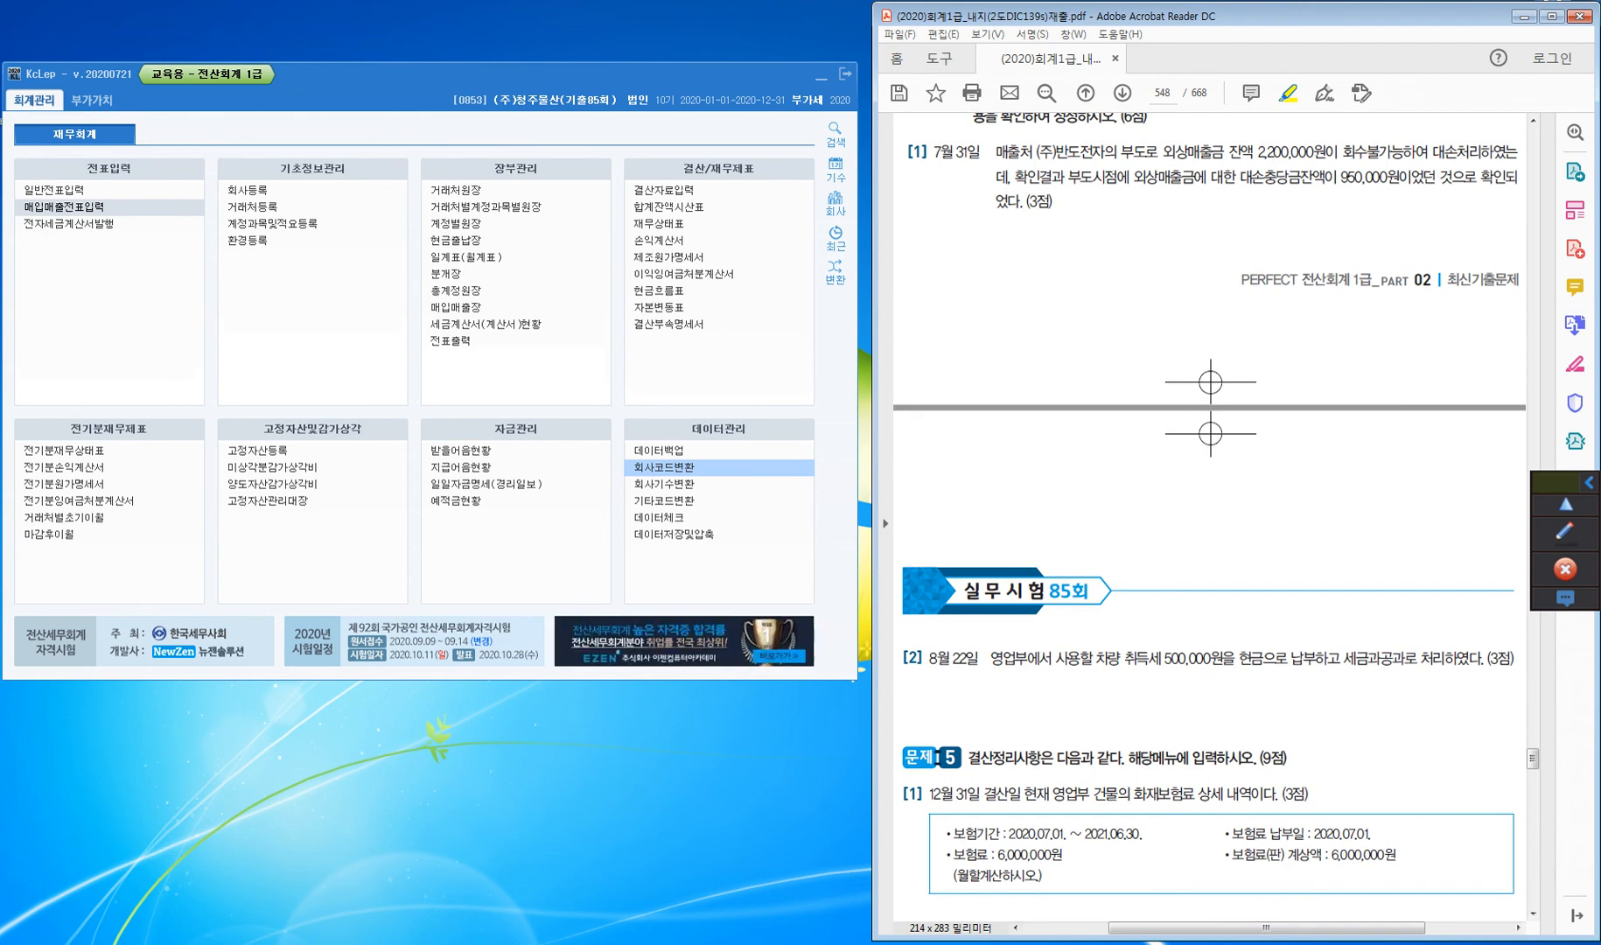
left_click_drag(933, 153, 982, 153)
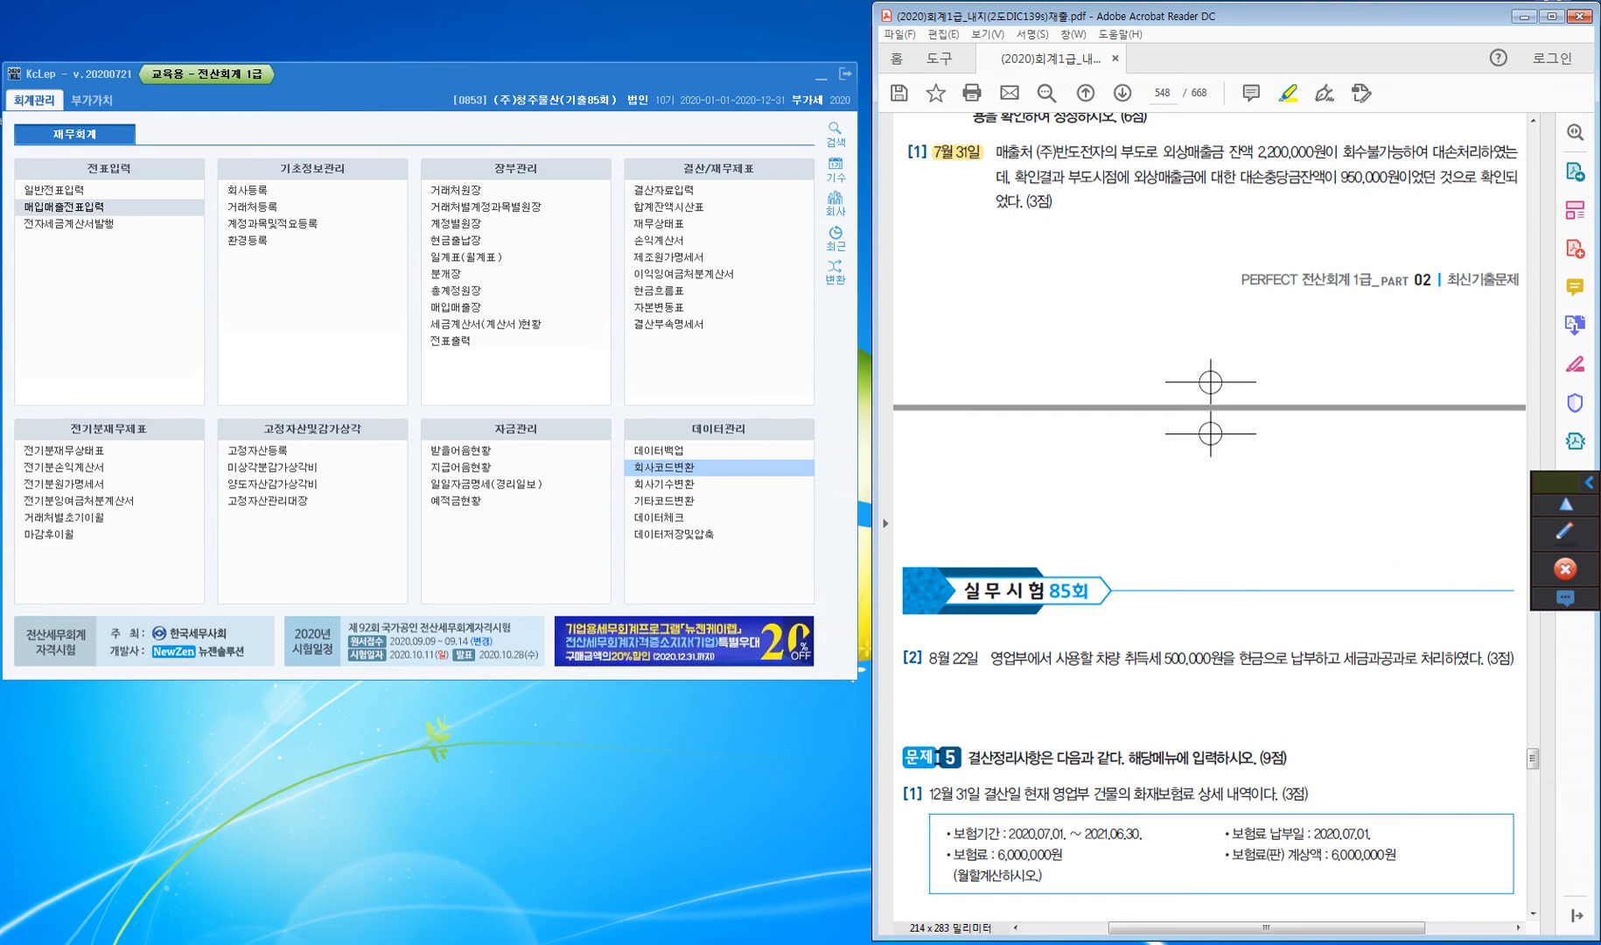
left_click_drag(1433, 152, 1458, 153)
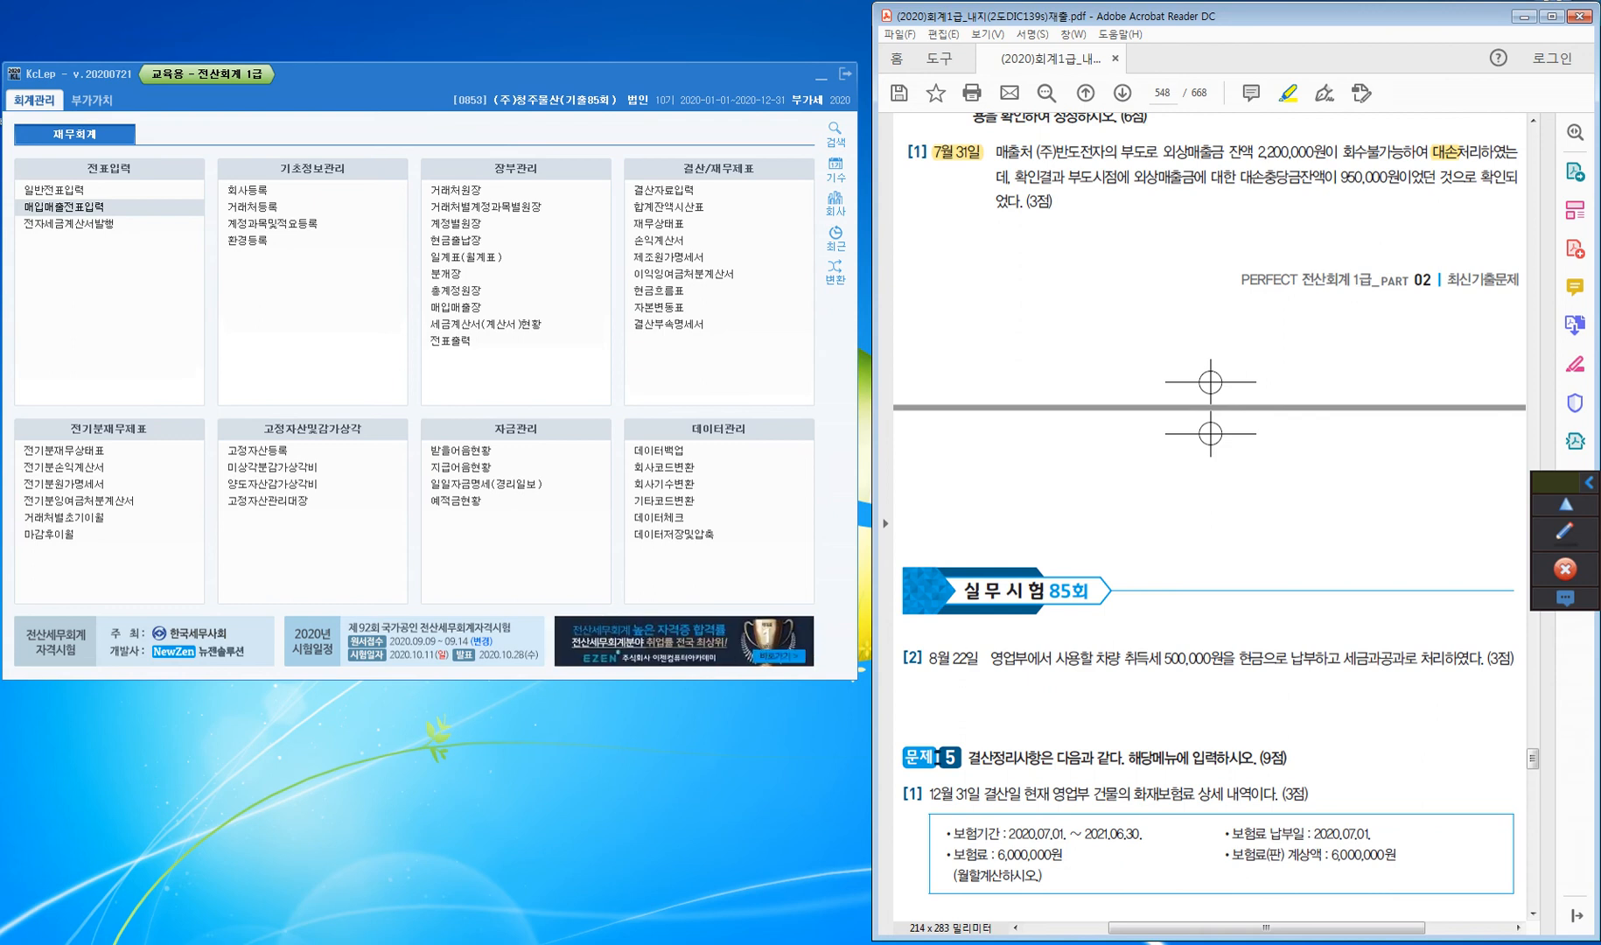
left_click_drag(1239, 177, 1517, 177)
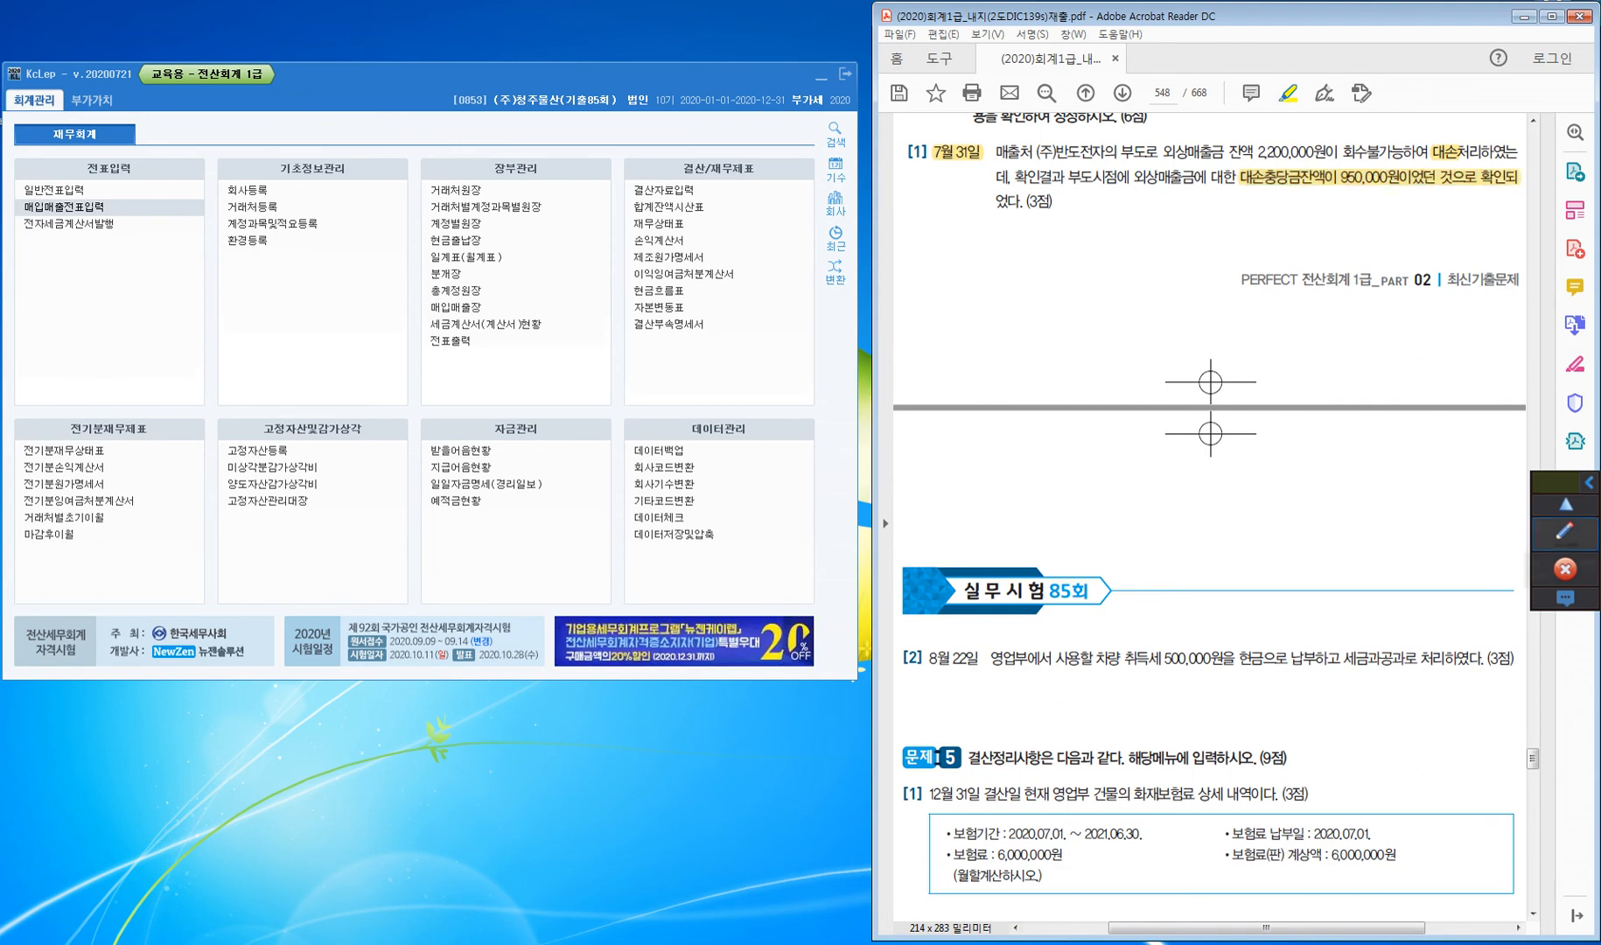
Draw an arrow to 대손 in problem [1] and handwrite 대손충당금과 우선상계 beneath the problem text
left_click(1564, 531)
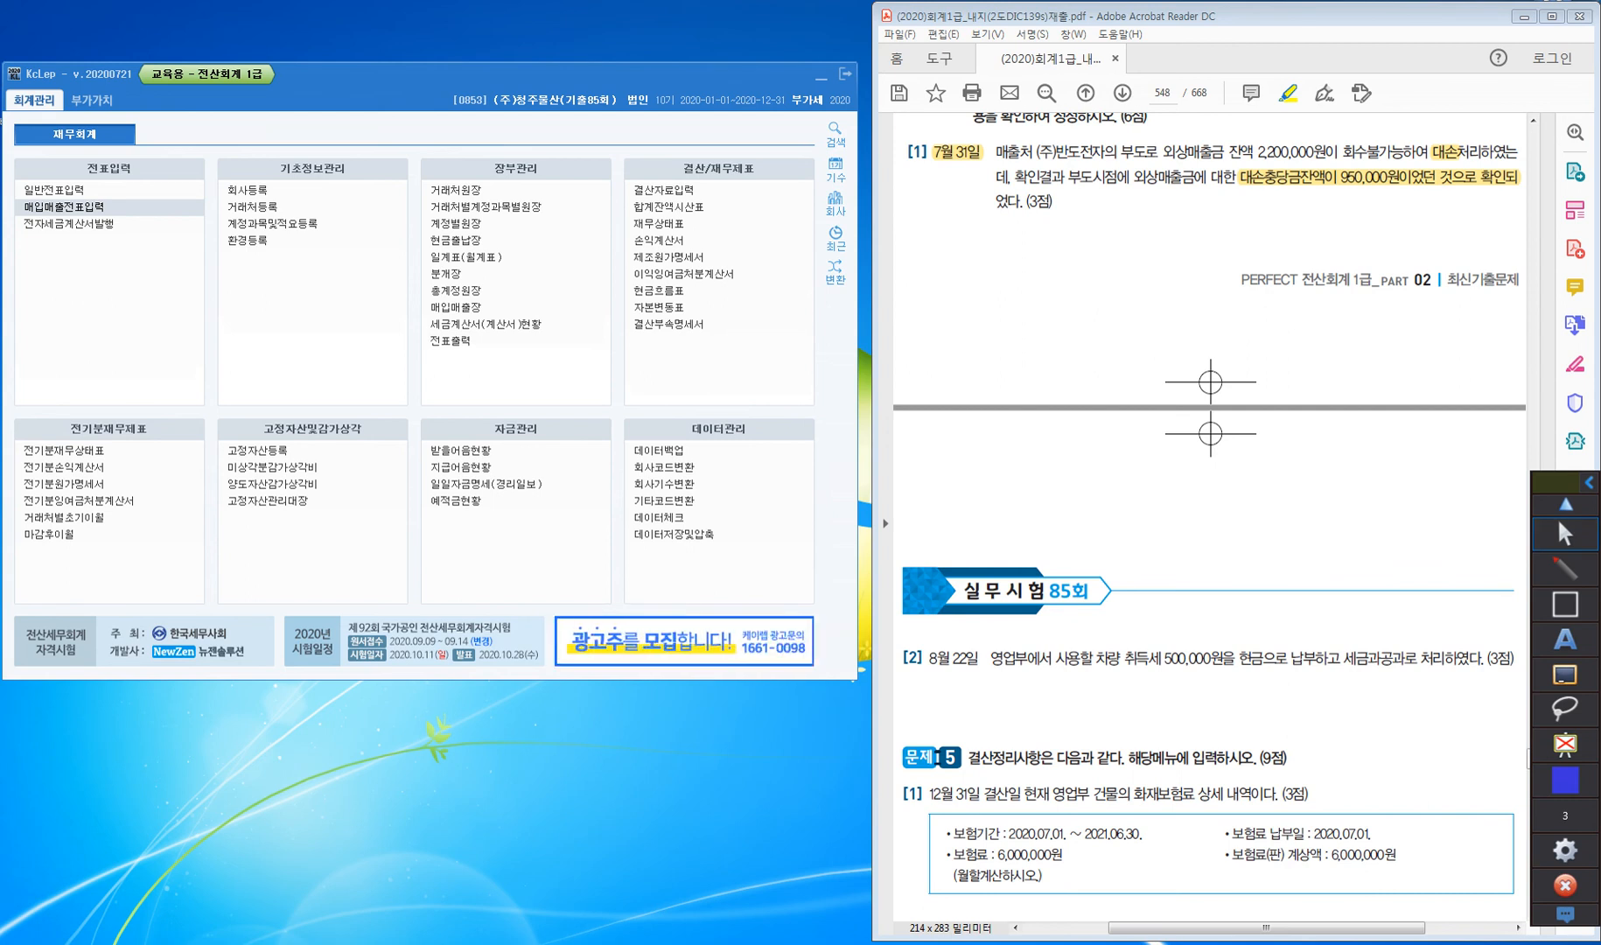
left_click_drag(1439, 148, 1402, 210)
left_click_drag(1437, 156, 1448, 173)
mouse_move(1242, 224)
left_mouse_down()
mouse_move(1266, 245)
mouse_move(1269, 231)
left_mouse_up()
left_click_drag(1276, 224, 1288, 233)
mouse_move(1276, 236)
left_mouse_down()
mouse_move(1289, 242)
mouse_move(1296, 218)
mouse_move(1285, 230)
left_mouse_up()
left_click_drag(1294, 225, 1303, 232)
left_click_drag(1293, 236, 1314, 223)
left_click_drag(1306, 225, 1319, 237)
left_click_drag(1320, 230, 1342, 226)
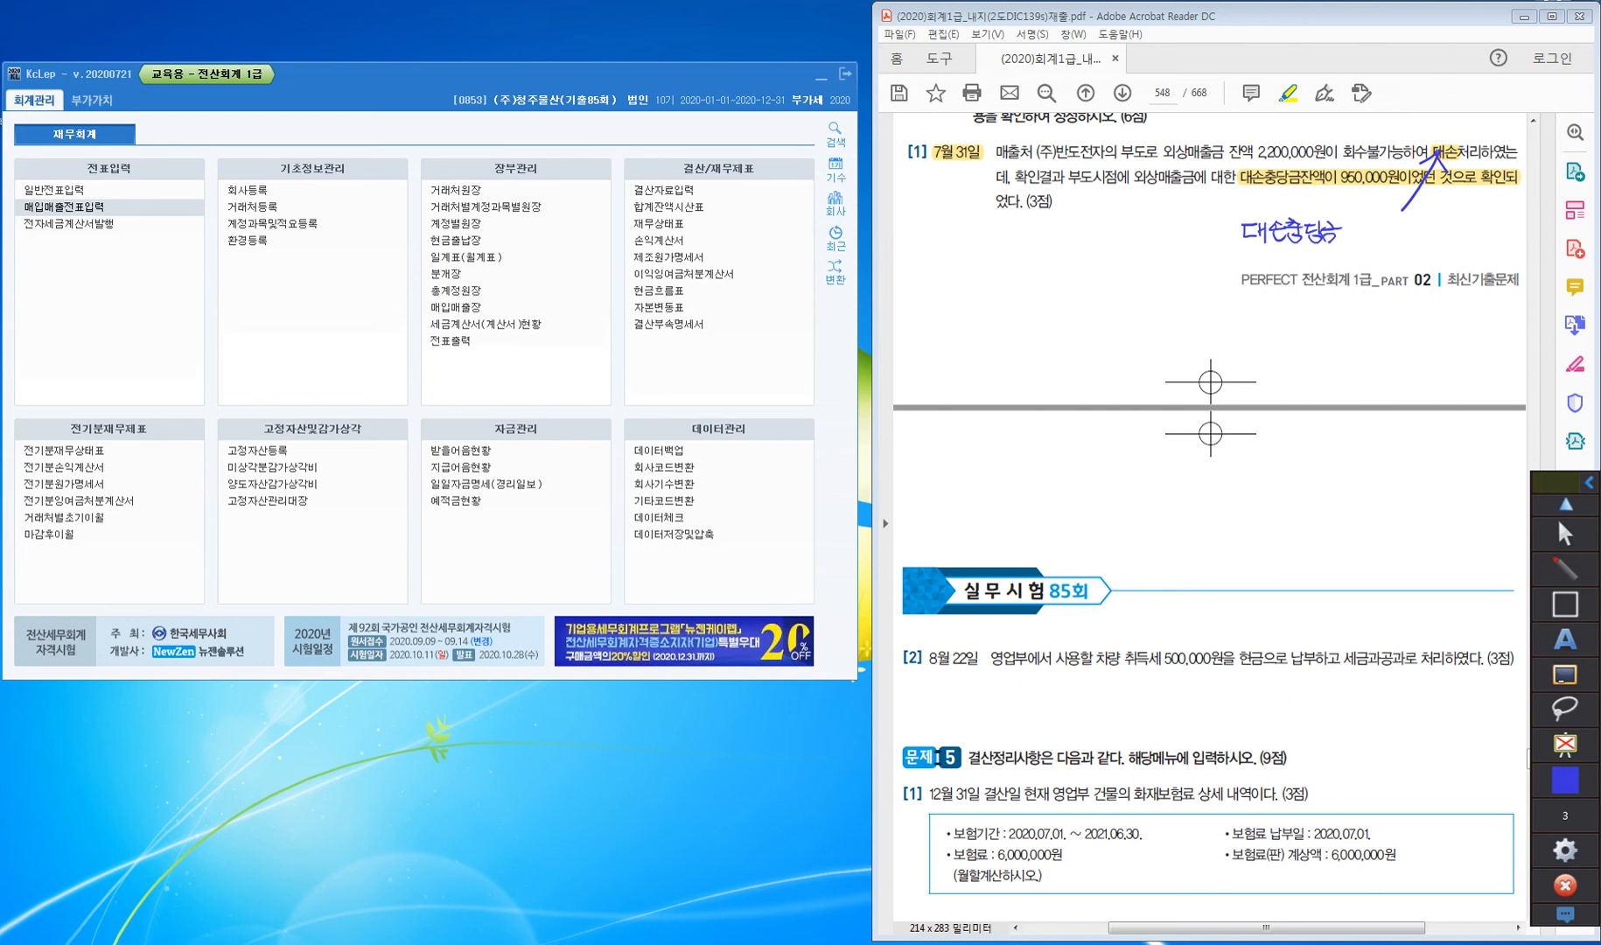
left_click_drag(1358, 223, 1355, 232)
left_click_drag(1349, 227, 1363, 233)
mouse_move(1362, 217)
left_mouse_down()
mouse_move(1363, 244)
mouse_move(1372, 231)
left_mouse_up()
left_click_drag(1390, 217, 1402, 227)
left_click_drag(1395, 228, 1397, 229)
left_click_drag(1405, 221, 1416, 226)
left_click_drag(1405, 226, 1439, 233)
left_click_drag(1439, 217, 1453, 218)
left_click_drag(1444, 224, 1453, 223)
left_click_drag(1453, 214, 1458, 238)
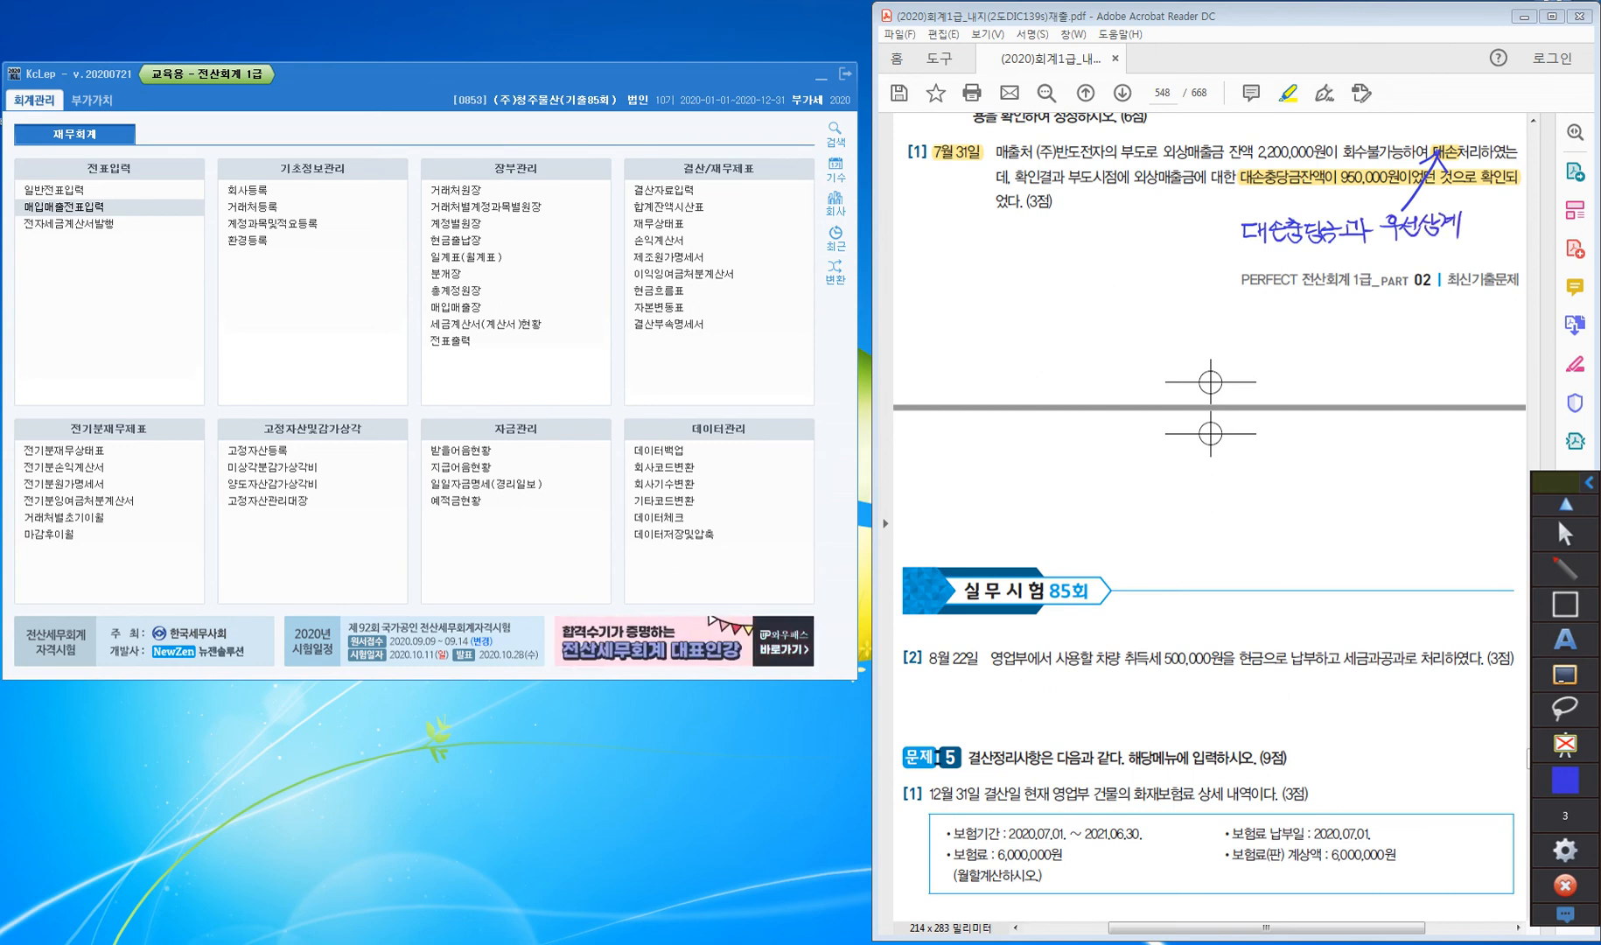
Handwrite 잔액부족시 비용 on the line below 대손충당금과 우선상계
left_click_drag(1260, 249, 1256, 266)
left_click_drag(1264, 259, 1276, 268)
left_click_drag(1276, 258, 1283, 257)
mouse_move(1260, 262)
left_mouse_down()
mouse_move(1275, 273)
mouse_move(1287, 254)
left_mouse_up()
left_click_drag(1293, 251, 1293, 264)
left_click_drag(1293, 257, 1299, 256)
mouse_move(1300, 248)
left_mouse_down()
mouse_move(1301, 274)
mouse_move(1323, 260)
left_mouse_up()
left_click_drag(1310, 263, 1310, 271)
left_click_drag(1325, 247, 1324, 259)
left_click_drag(1328, 256, 1340, 262)
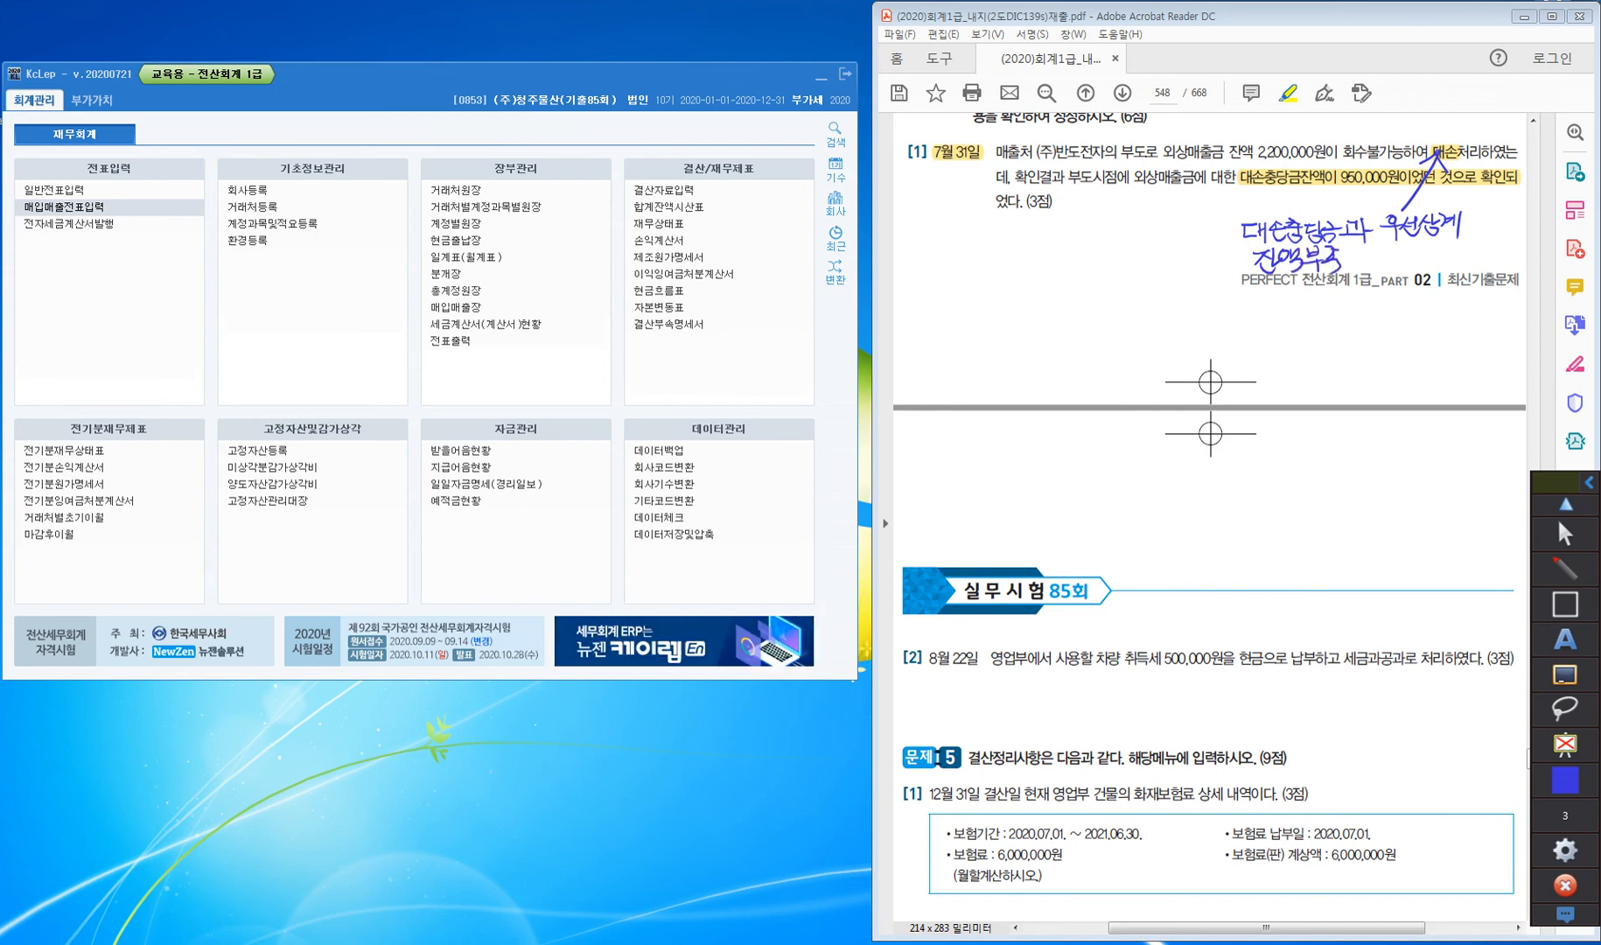
left_click_drag(1350, 250, 1342, 264)
left_click_drag(1348, 256, 1355, 264)
mouse_move(1360, 248)
left_mouse_down()
mouse_move(1360, 266)
mouse_move(1381, 265)
left_mouse_up()
left_click_drag(1391, 245, 1397, 272)
left_click_drag(1409, 238, 1414, 274)
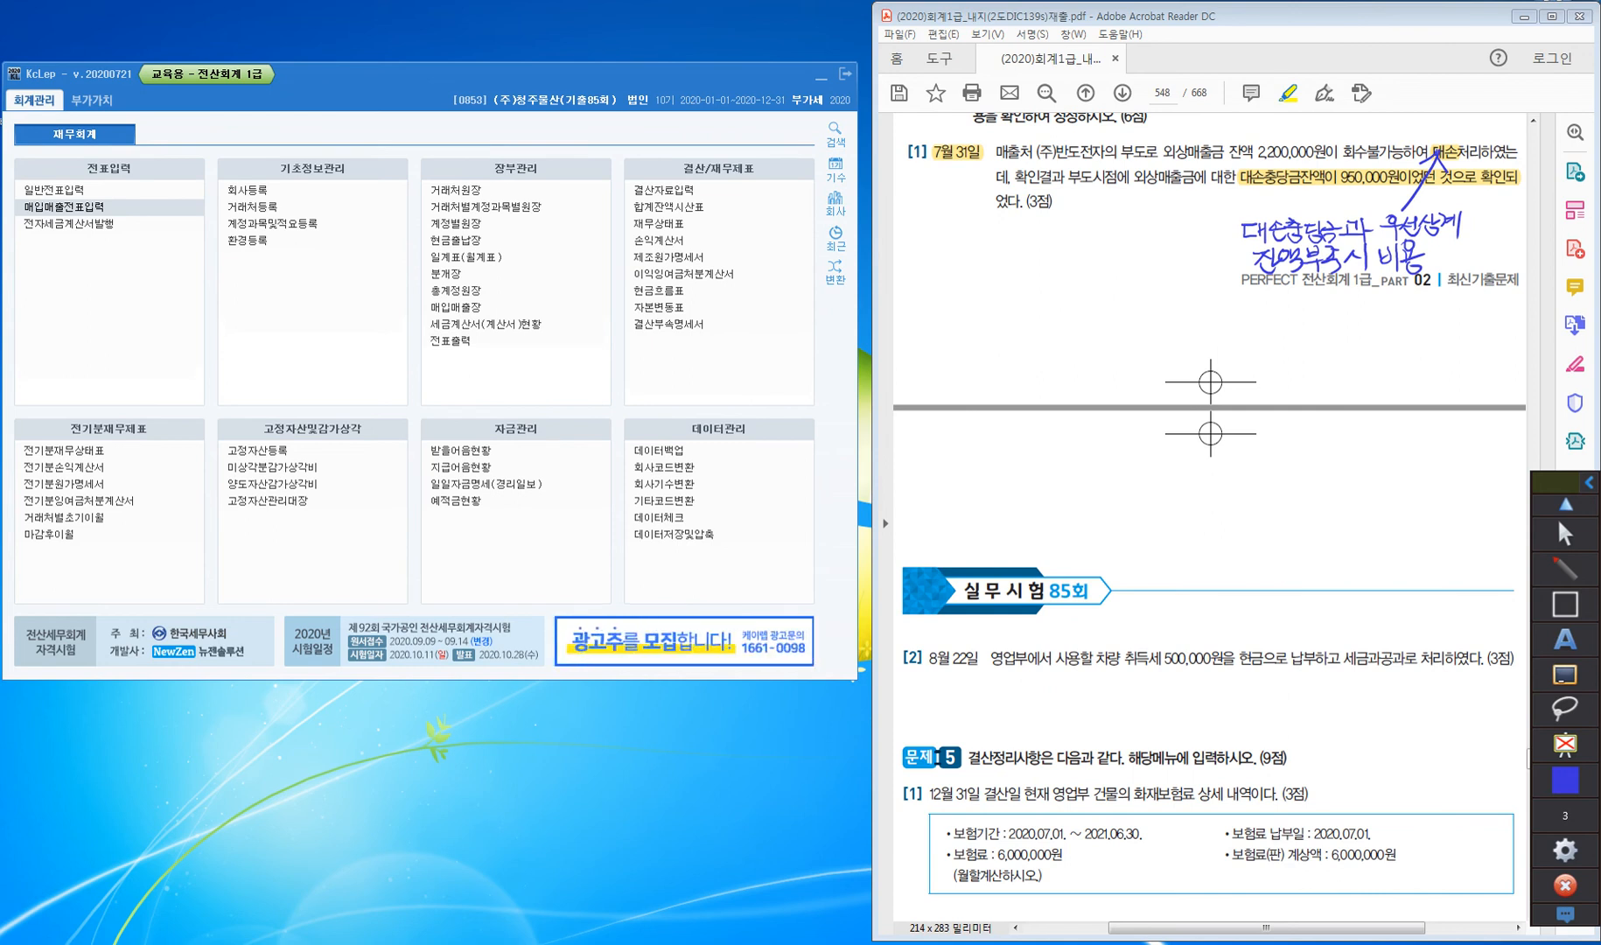
Branch the word 비용 into two handwritten cases, 매: 대손상각비 and 기: 기타
left_click_drag(1428, 257, 1448, 256)
mouse_move(1439, 257)
left_mouse_down()
mouse_move(1450, 294)
mouse_move(1463, 252)
mouse_move(1495, 259)
left_mouse_up()
left_click_drag(1498, 242, 1502, 262)
left_click_drag(1505, 245, 1521, 247)
left_click_drag(1504, 254, 1523, 258)
left_click_drag(1526, 237, 1534, 247)
left_click_drag(1529, 250, 1540, 250)
left_click_drag(1548, 234, 1546, 259)
left_click_drag(1553, 239, 1558, 259)
left_click_drag(1565, 236, 1565, 265)
mouse_move(1454, 289)
left_mouse_down()
mouse_move(1466, 308)
mouse_move(1510, 305)
left_mouse_up()
left_click(1476, 295)
left_click(1476, 301)
left_click_drag(1515, 290, 1538, 308)
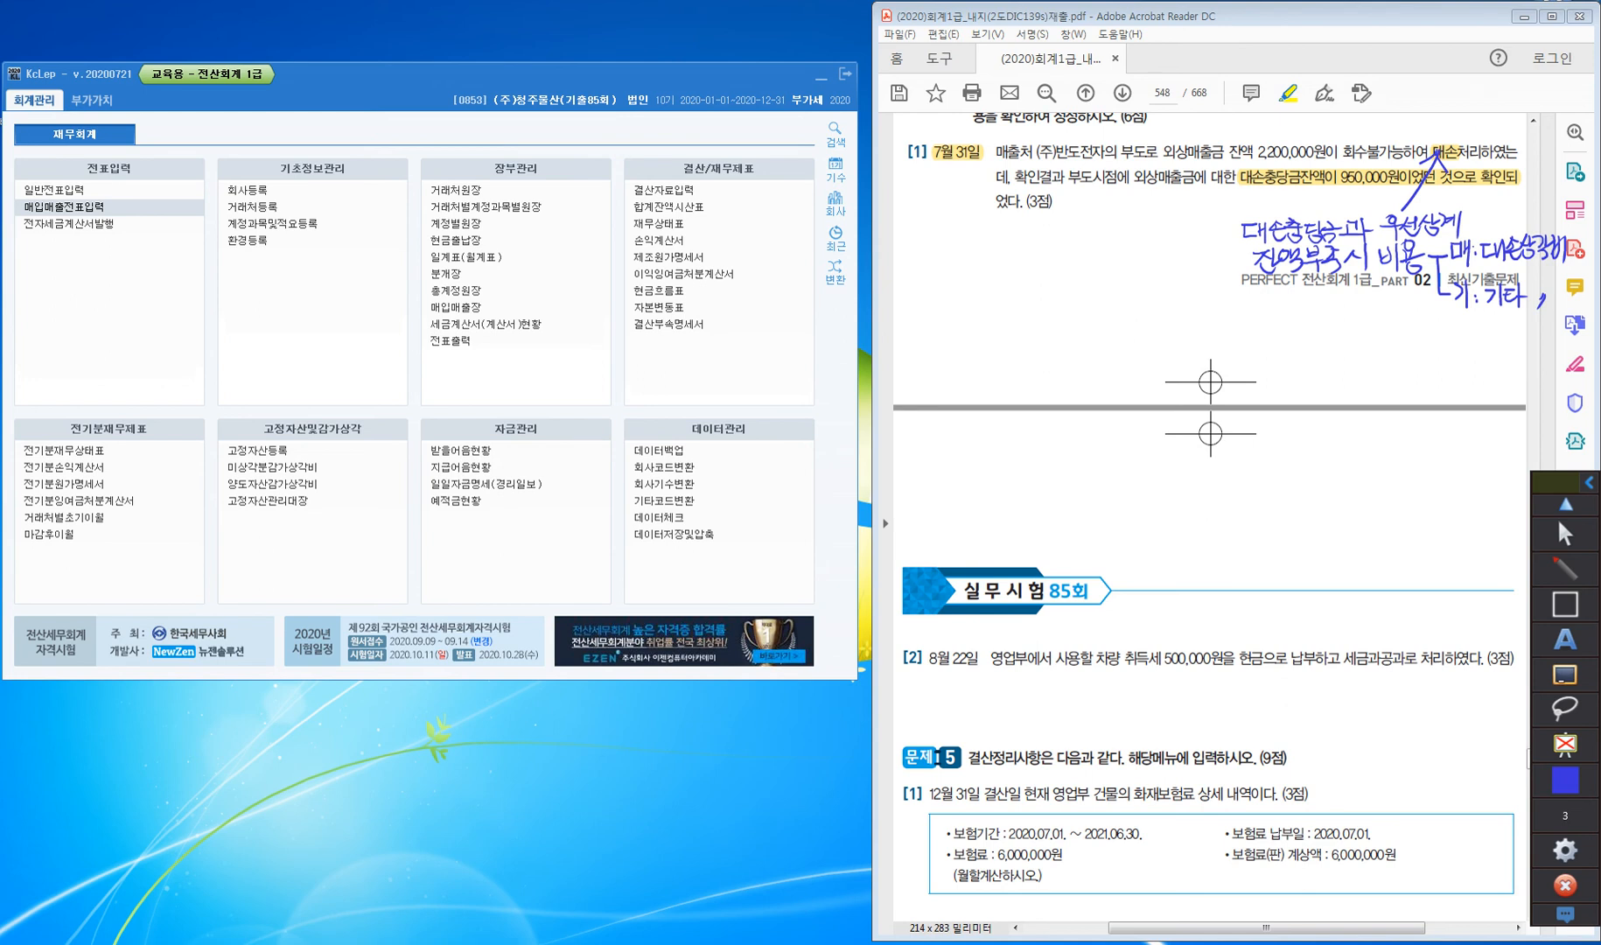
Draw a check mark above 반도전자 and a bracket arrow linking 외상매출금 to 2,200,000원
left_click_drag(1072, 141, 1088, 134)
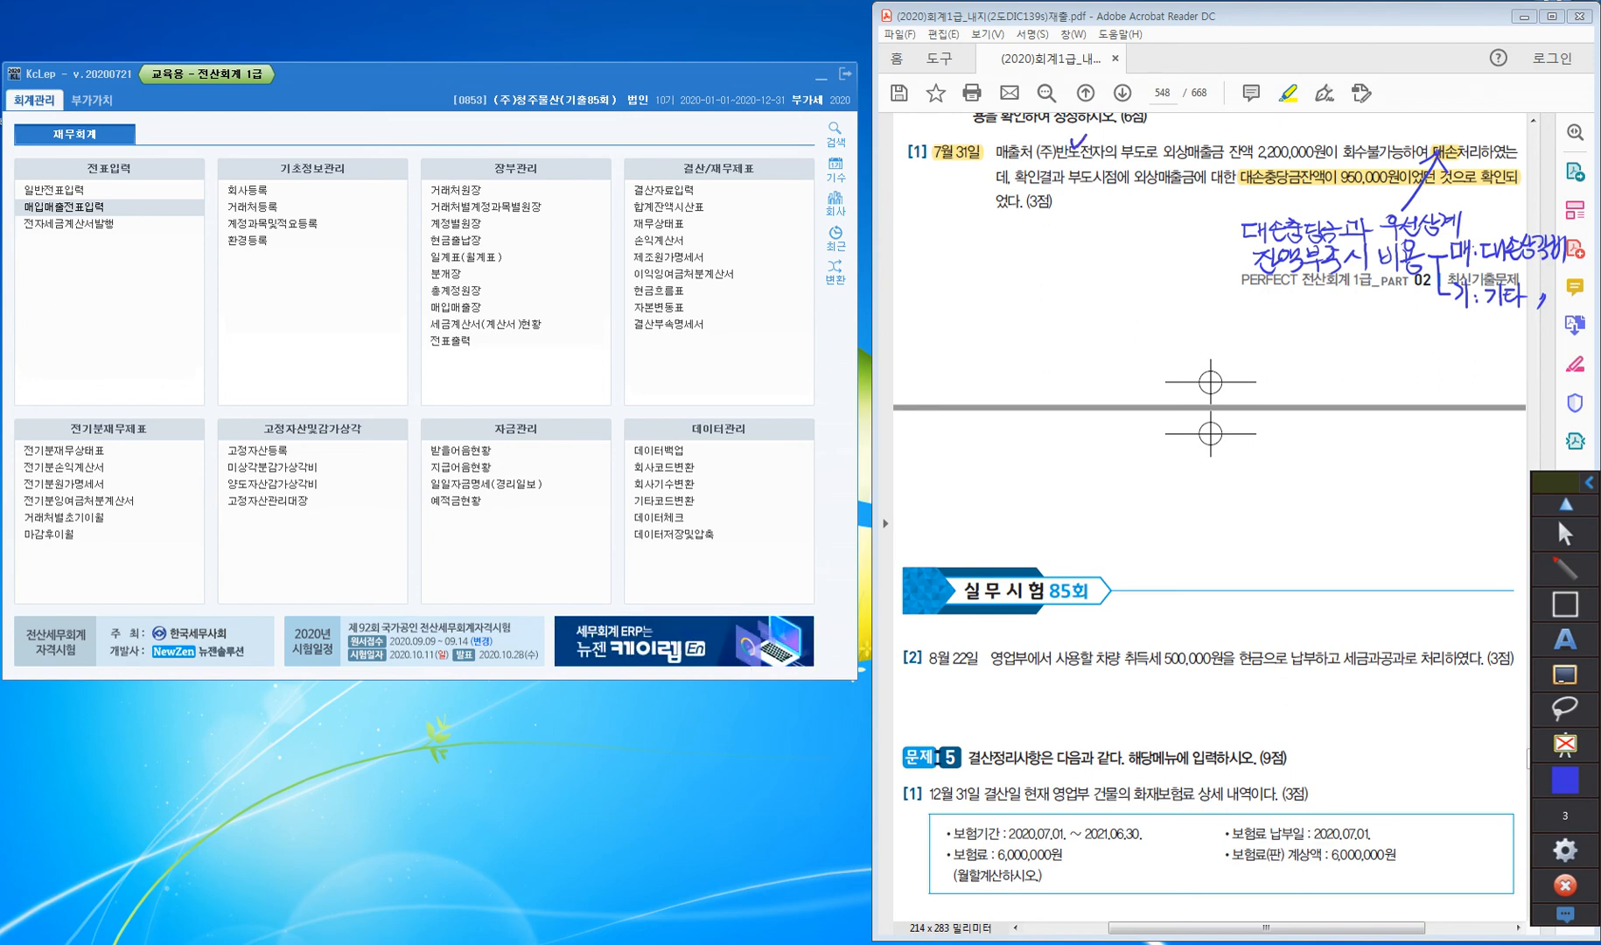
left_click_drag(1203, 144, 1292, 133)
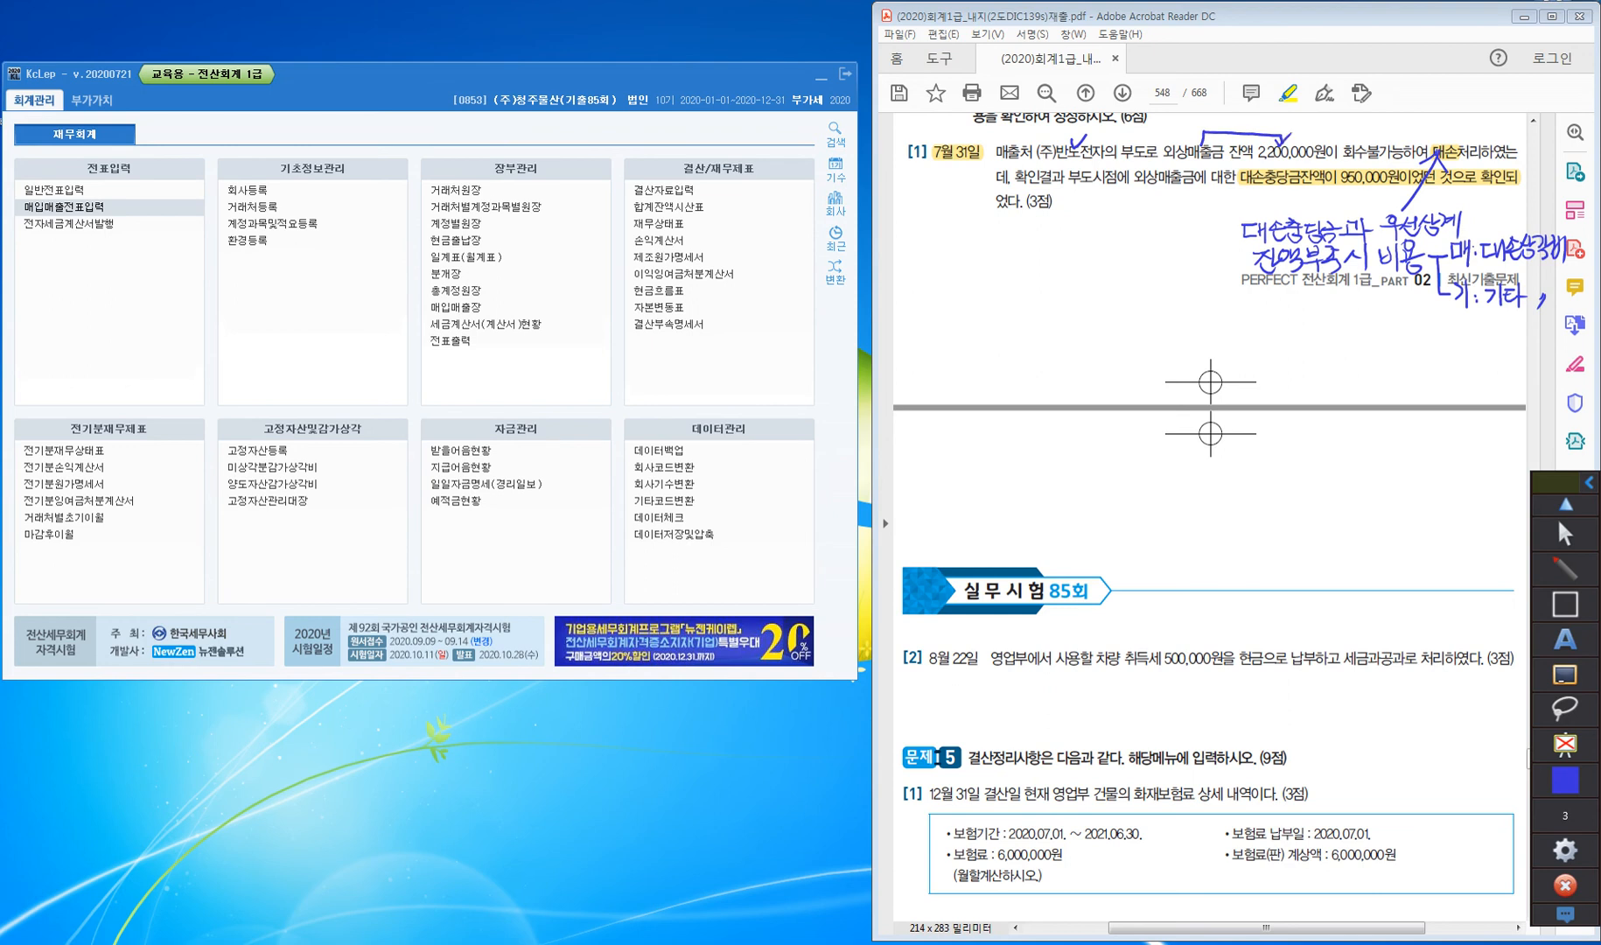
mouse_move(1233, 330)
left_mouse_down()
mouse_move(1227, 355)
mouse_move(1253, 336)
left_mouse_up()
mouse_move(1242, 338)
left_mouse_down()
mouse_move(1234, 352)
mouse_move(1256, 357)
left_mouse_up()
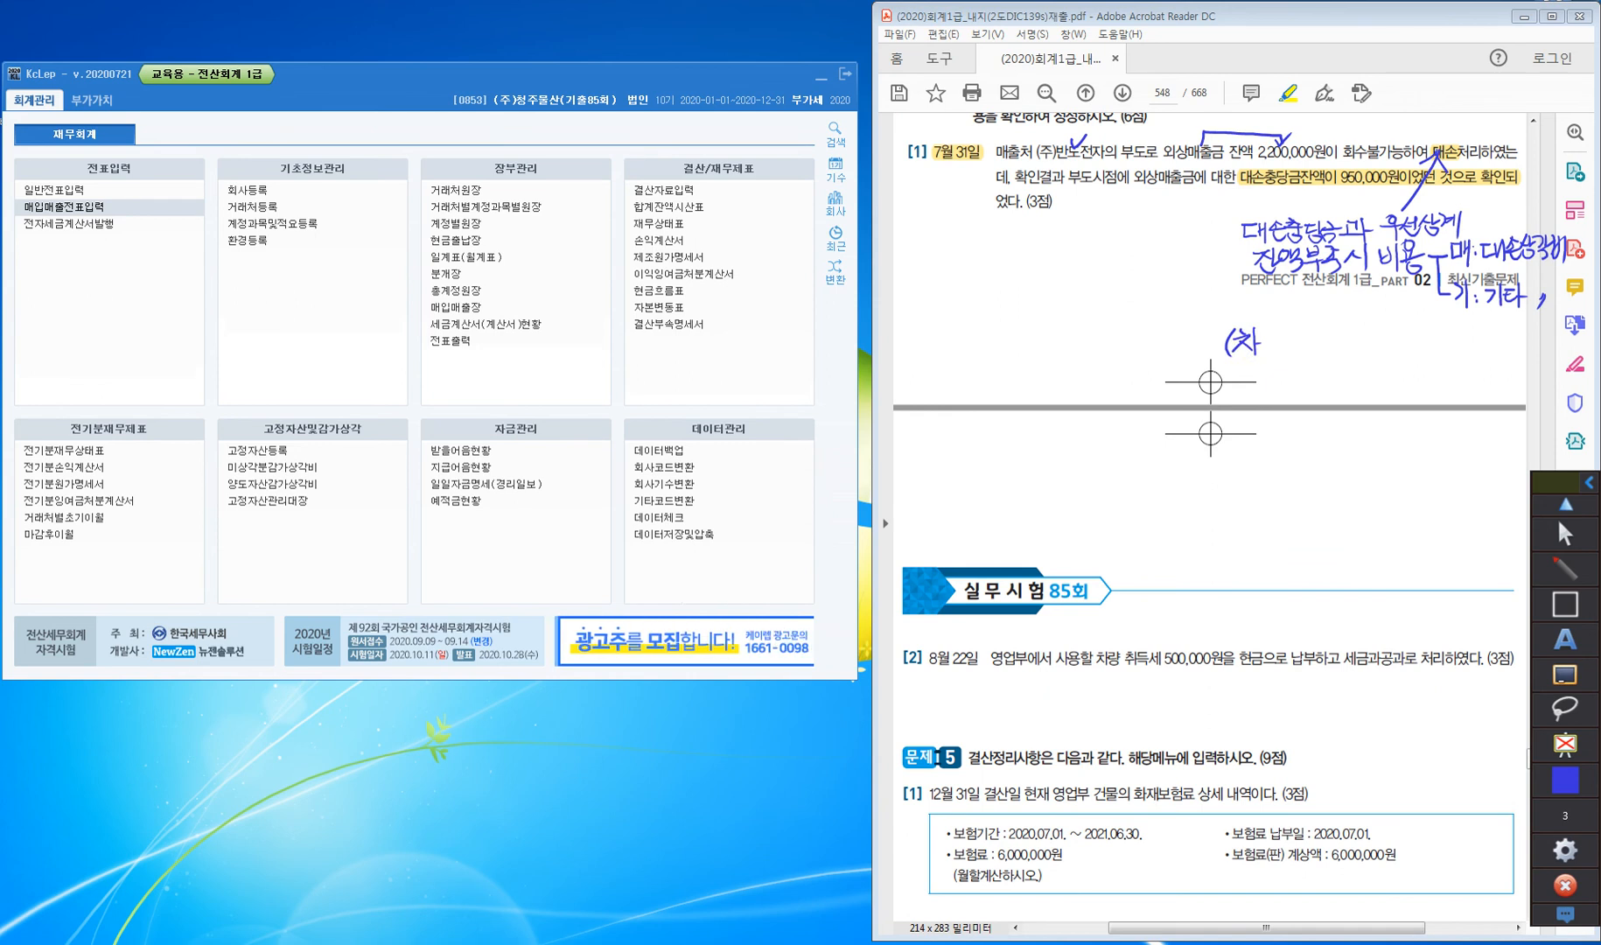
left_click(1564, 673)
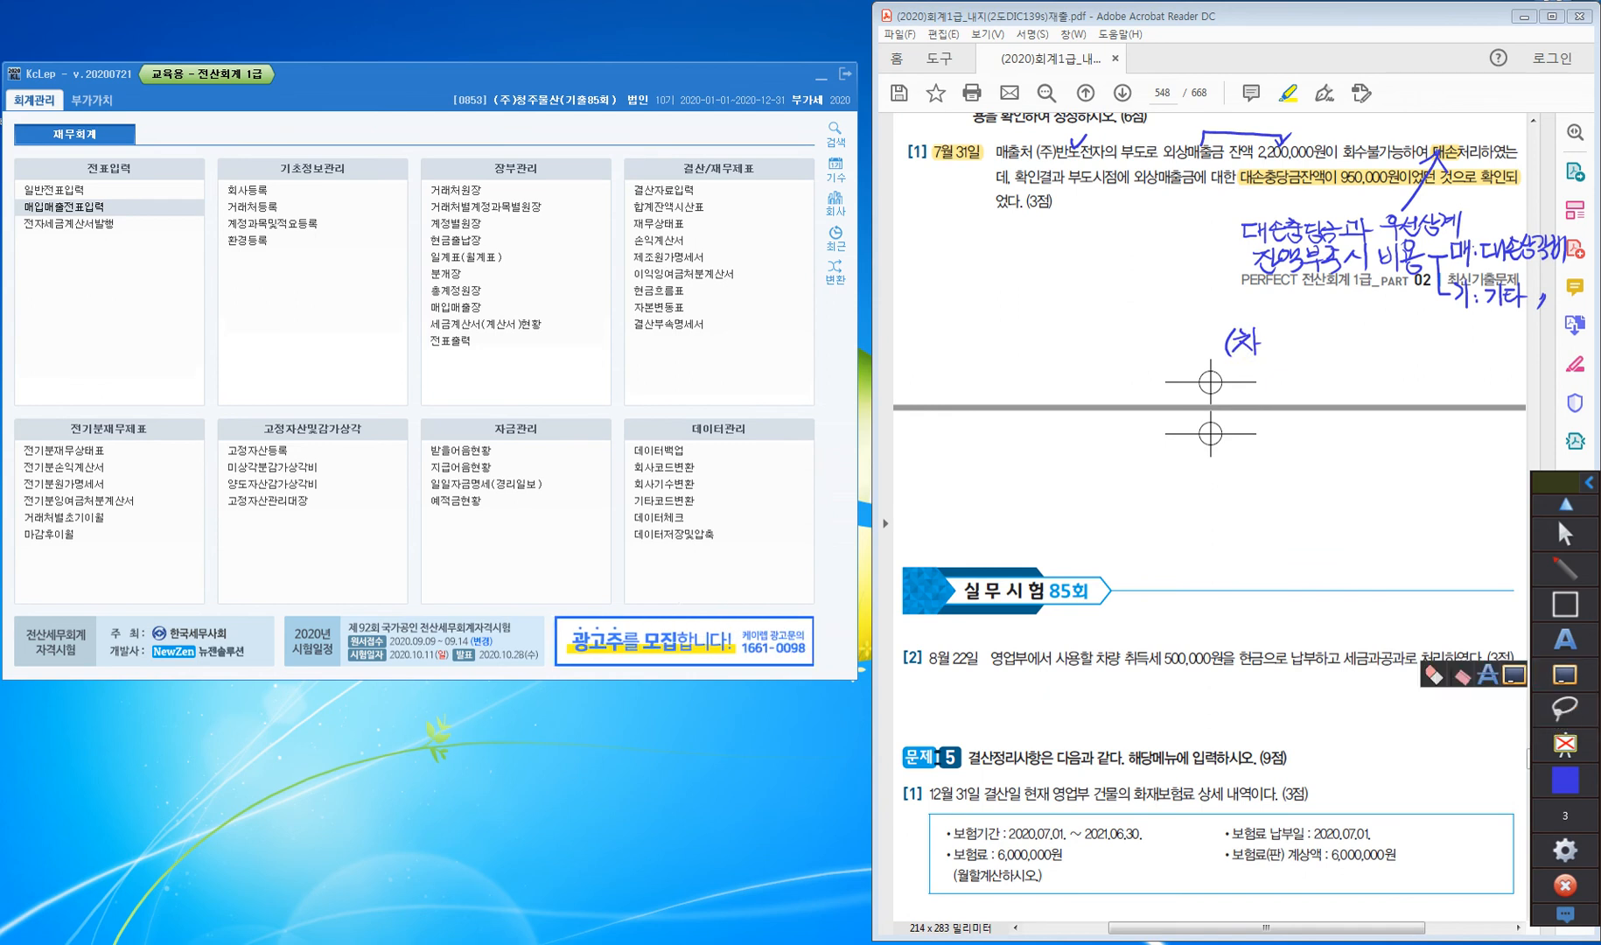
left_click(1433, 675)
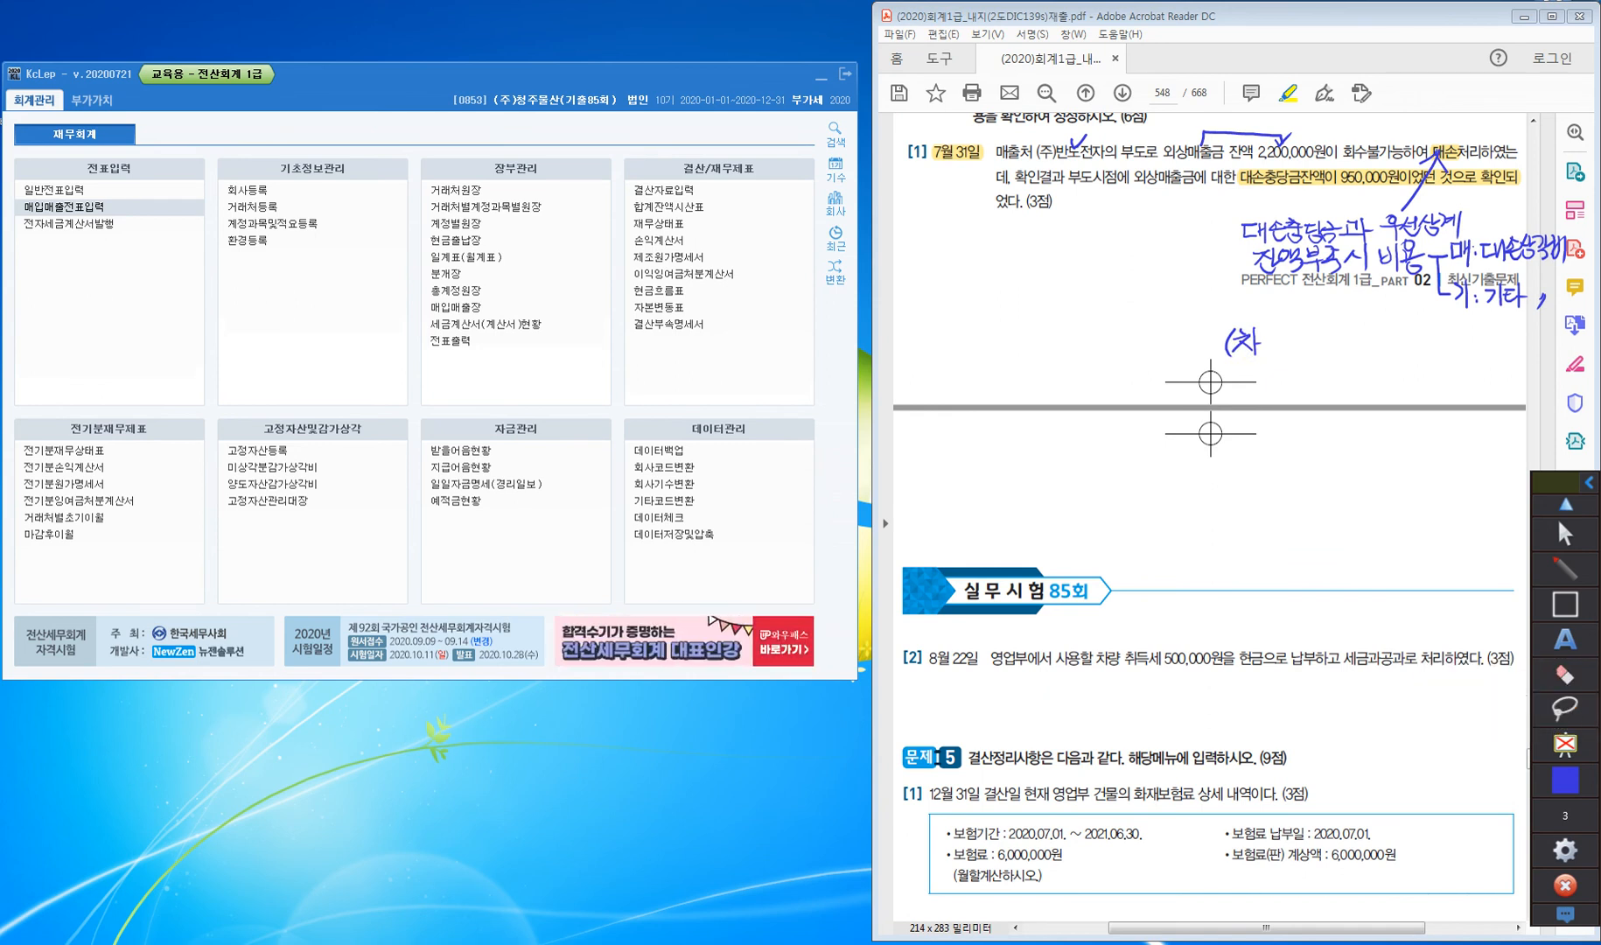
mouse_move(1226, 336)
left_mouse_down()
mouse_move(1260, 338)
mouse_move(1245, 347)
left_mouse_up()
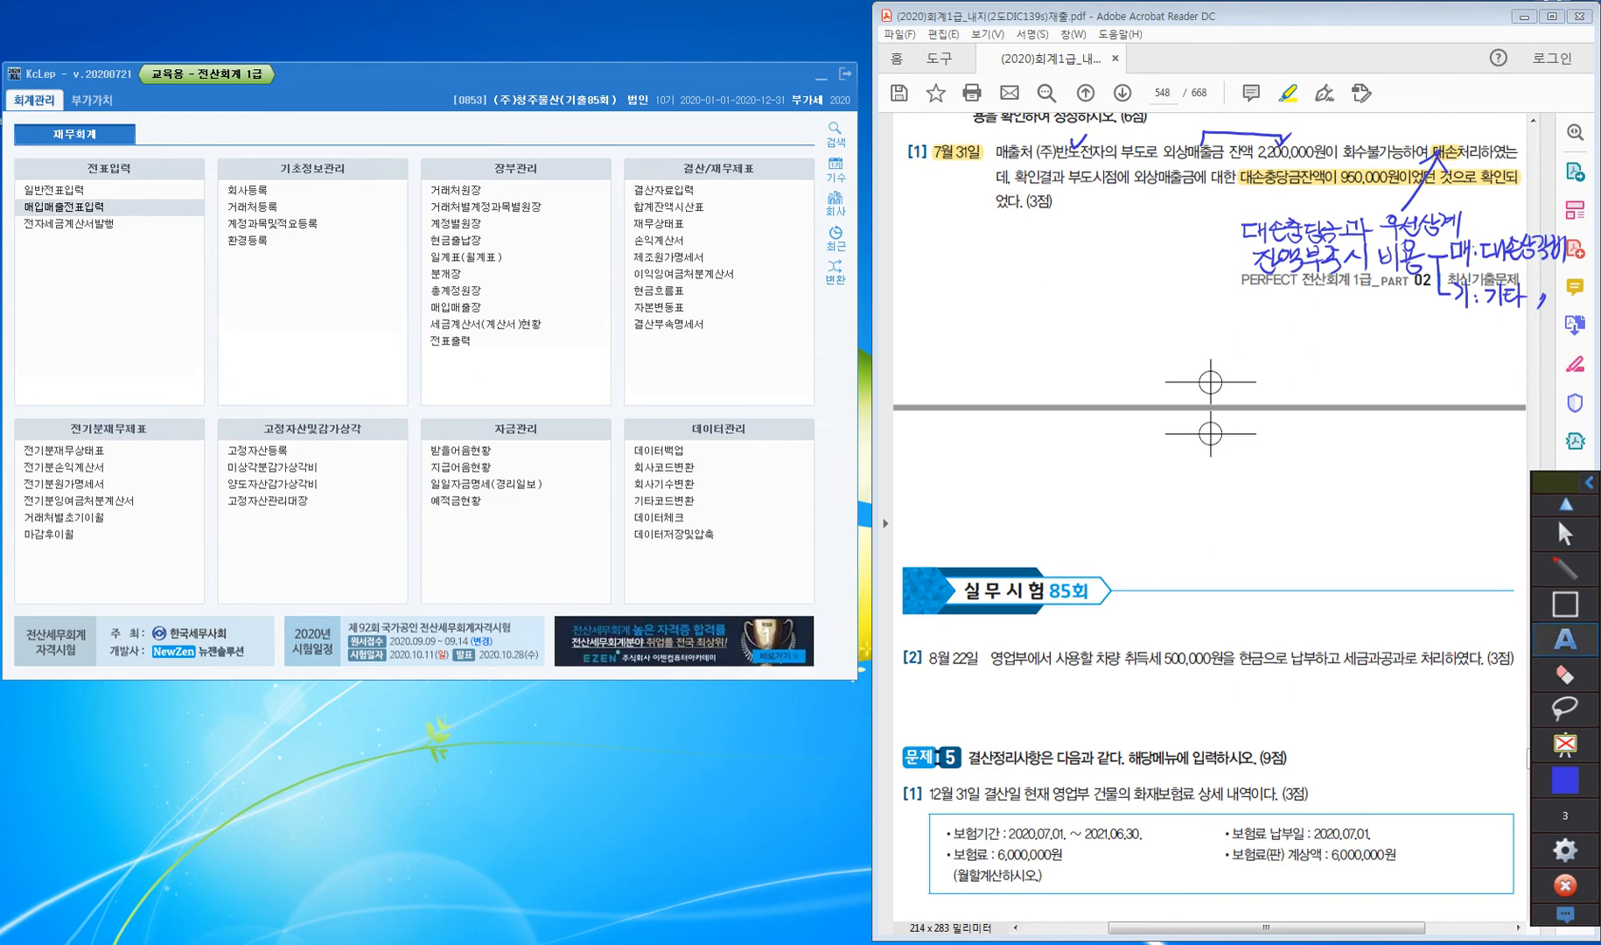
Handwrite the credit entry (대) 외상매출금 2,200,000 in the blank space beneath the notes
left_click(1565, 569)
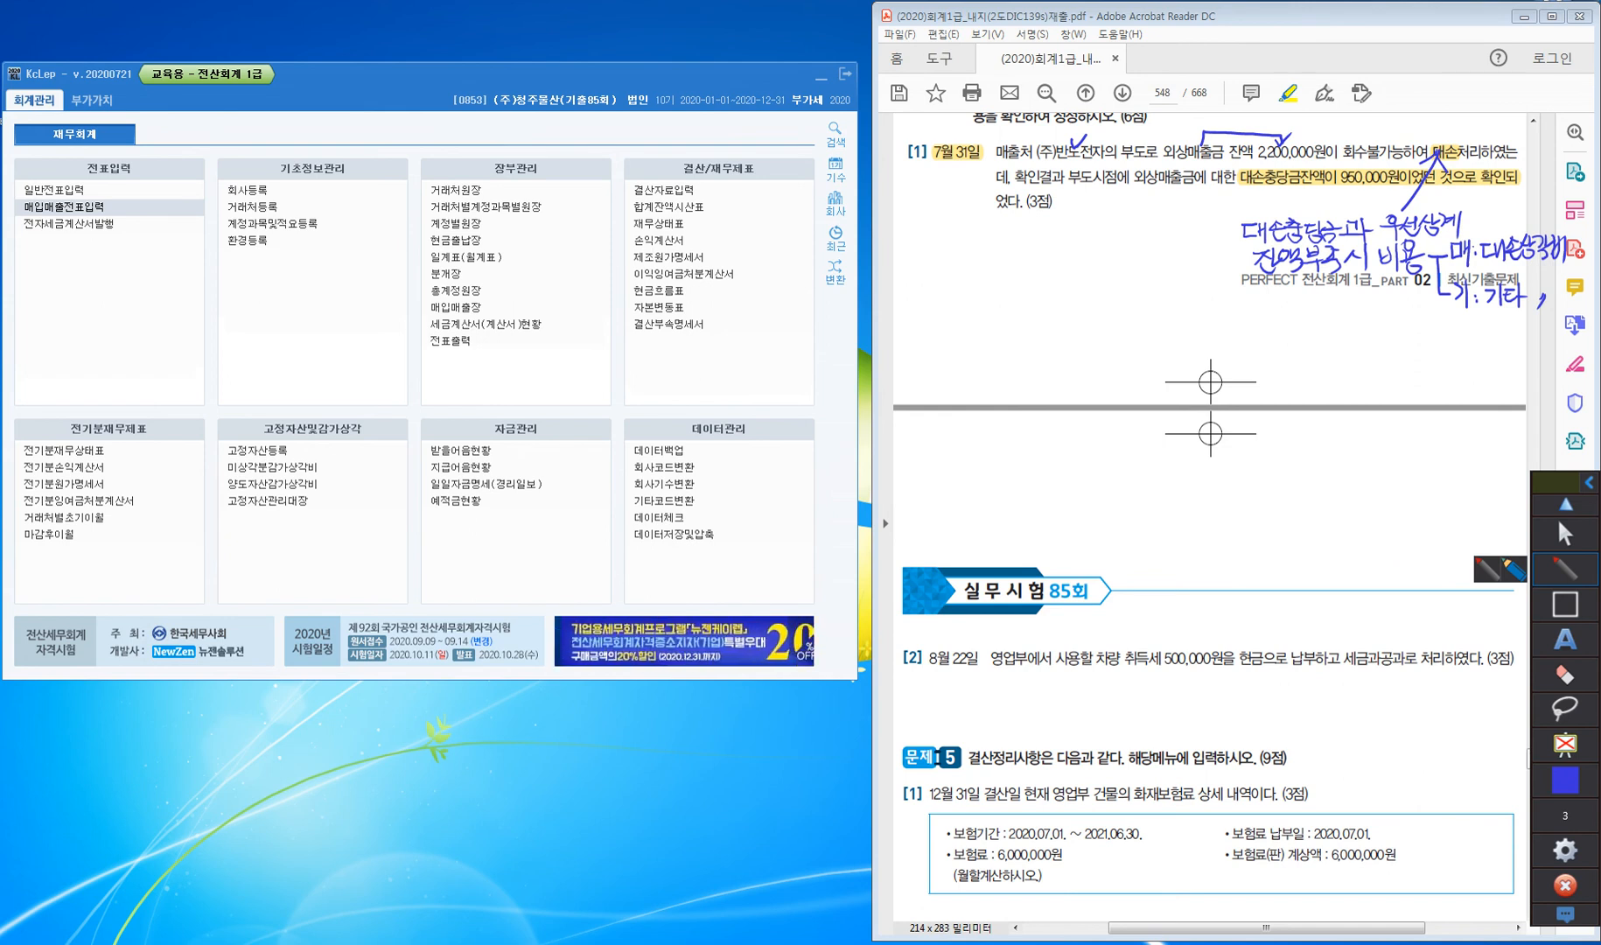
mouse_move(1234, 325)
left_mouse_down()
mouse_move(1230, 355)
mouse_move(1250, 330)
mouse_move(1255, 345)
left_mouse_up()
mouse_move(1260, 323)
left_mouse_down()
mouse_move(1268, 349)
mouse_move(1300, 323)
left_mouse_up()
left_click_drag(1293, 346, 1308, 342)
left_click_drag(1313, 321, 1317, 338)
left_click_drag(1322, 329, 1333, 342)
mouse_move(1333, 331)
left_mouse_down()
mouse_move(1358, 360)
mouse_move(1375, 341)
mouse_move(1379, 353)
left_mouse_up()
mouse_move(1378, 322)
left_mouse_down()
mouse_move(1395, 356)
mouse_move(1504, 349)
left_mouse_up()
left_click_drag(1500, 341, 1518, 351)
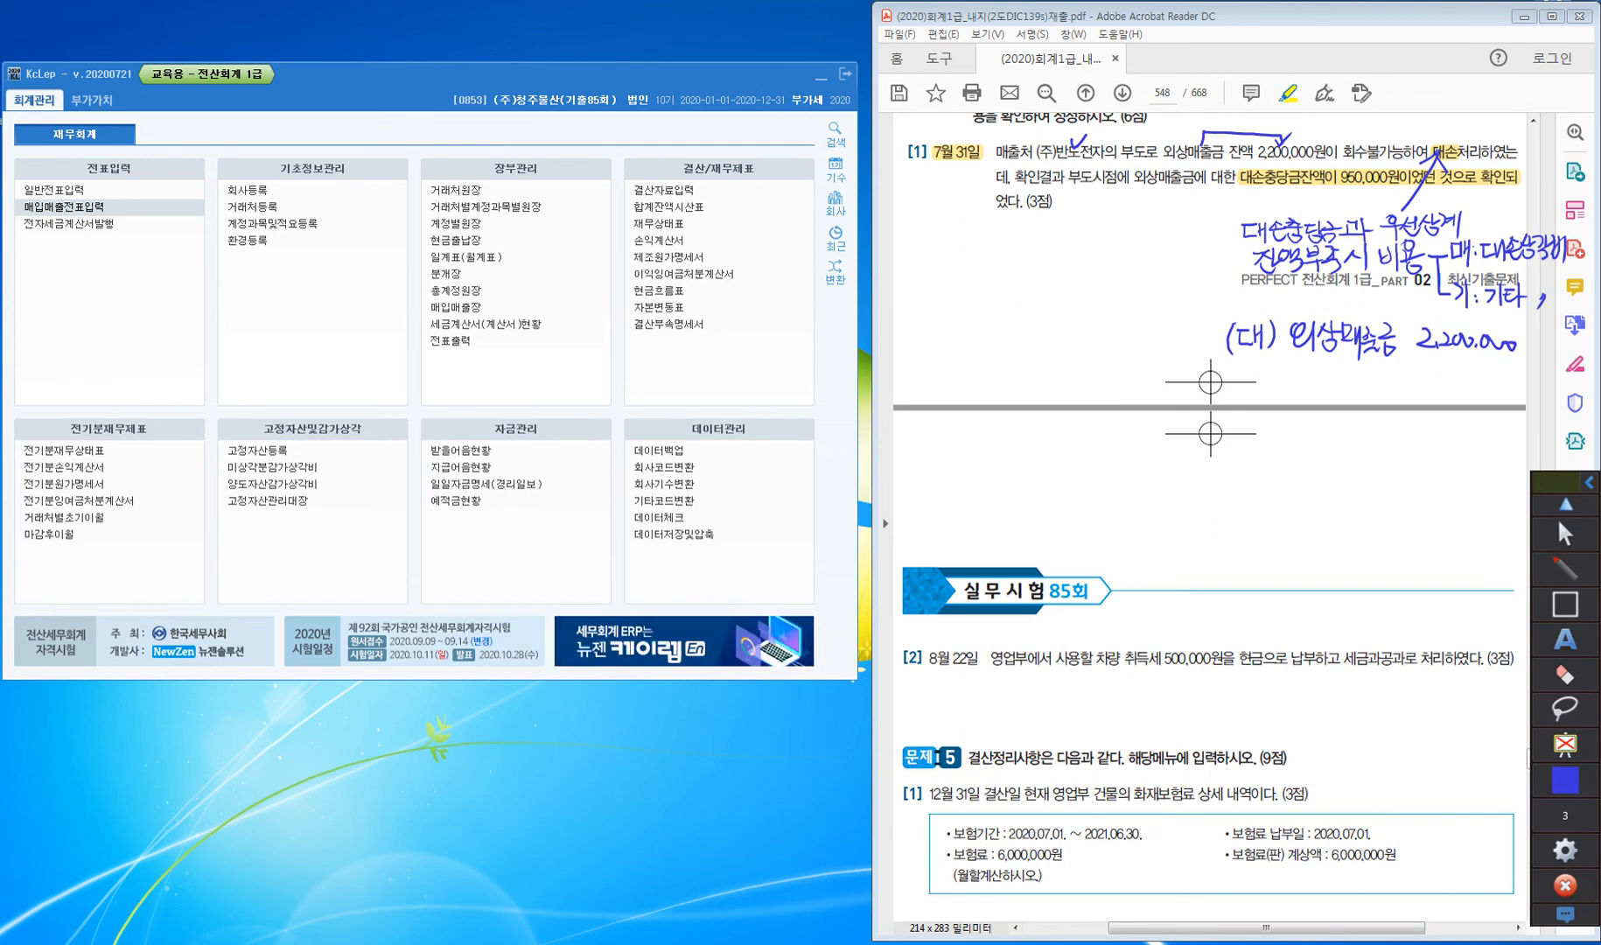
Bracket the notes with an arrow toward the debit side, check 불가능, and handwrite the debit entry (차) 대.충 950,000
mouse_move(1219, 223)
left_mouse_down()
mouse_move(1203, 242)
mouse_move(1237, 264)
mouse_move(1162, 212)
mouse_move(1104, 295)
mouse_move(1113, 286)
left_mouse_up()
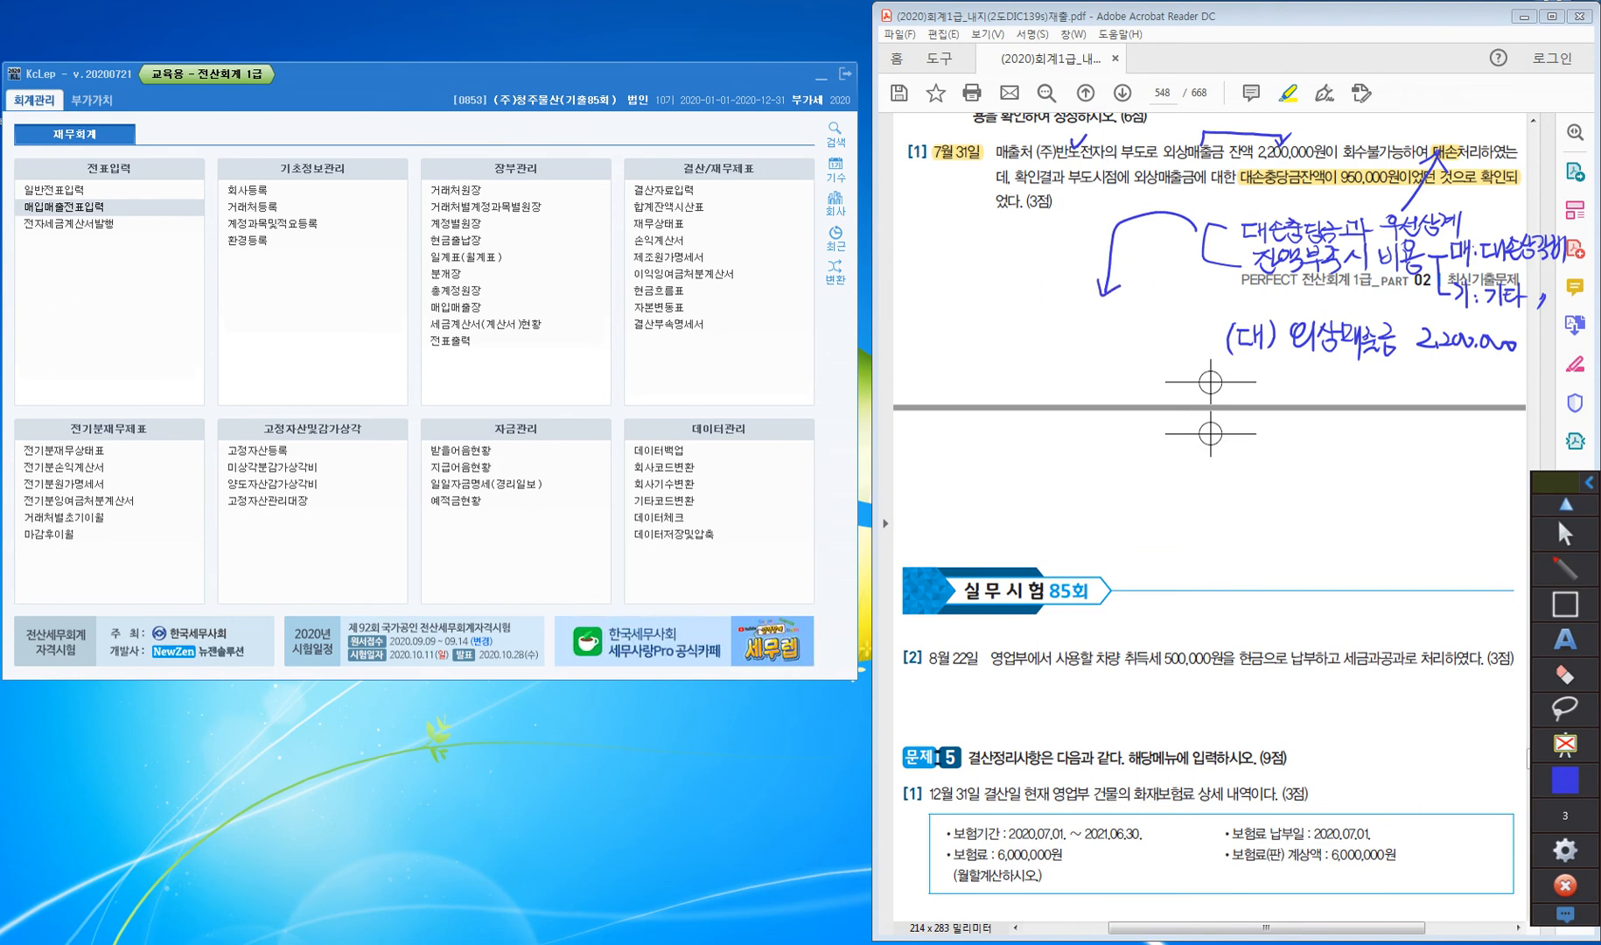
mouse_move(1366, 156)
left_mouse_down()
mouse_move(1381, 168)
mouse_move(1393, 151)
left_mouse_up()
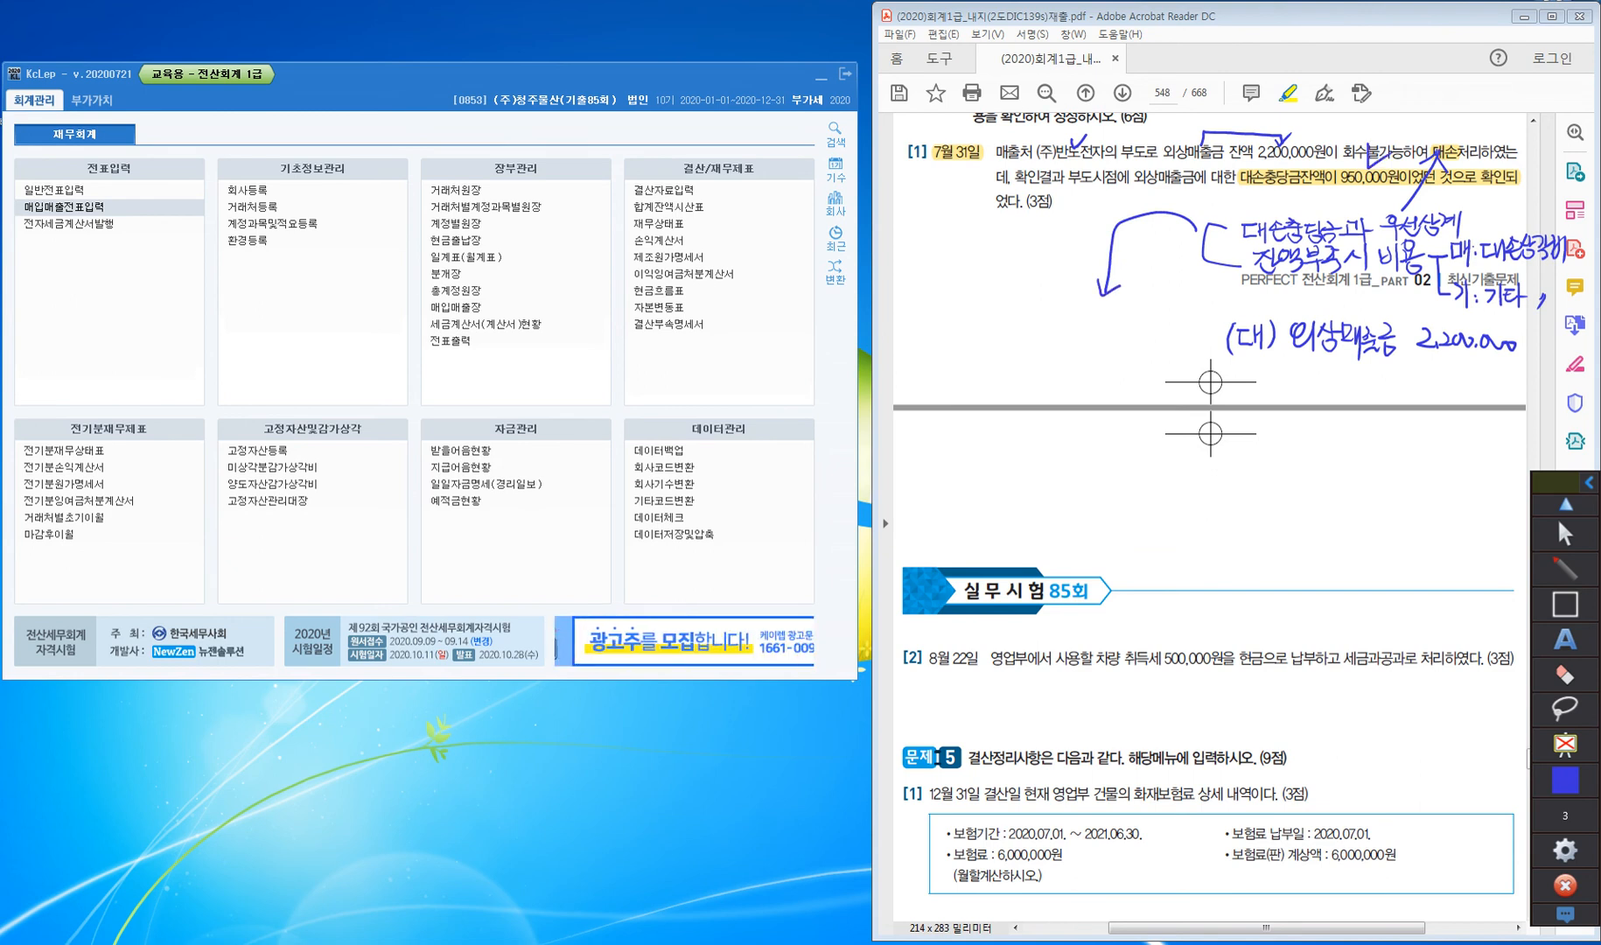
mouse_move(942, 326)
left_mouse_down()
mouse_move(934, 348)
mouse_move(957, 335)
left_mouse_up()
mouse_move(952, 336)
left_mouse_down()
mouse_move(972, 359)
mouse_move(1010, 333)
mouse_move(1004, 351)
left_mouse_up()
left_click_drag(1015, 331, 1022, 341)
left_click(1030, 344)
mouse_move(1022, 329)
left_mouse_down()
mouse_move(1023, 354)
mouse_move(1056, 333)
left_mouse_up()
left_click_drag(1047, 337, 1067, 345)
mouse_move(1041, 346)
left_mouse_down()
mouse_move(1122, 334)
mouse_move(1119, 357)
mouse_move(1142, 332)
mouse_move(1188, 336)
left_mouse_up()
left_click(1156, 351)
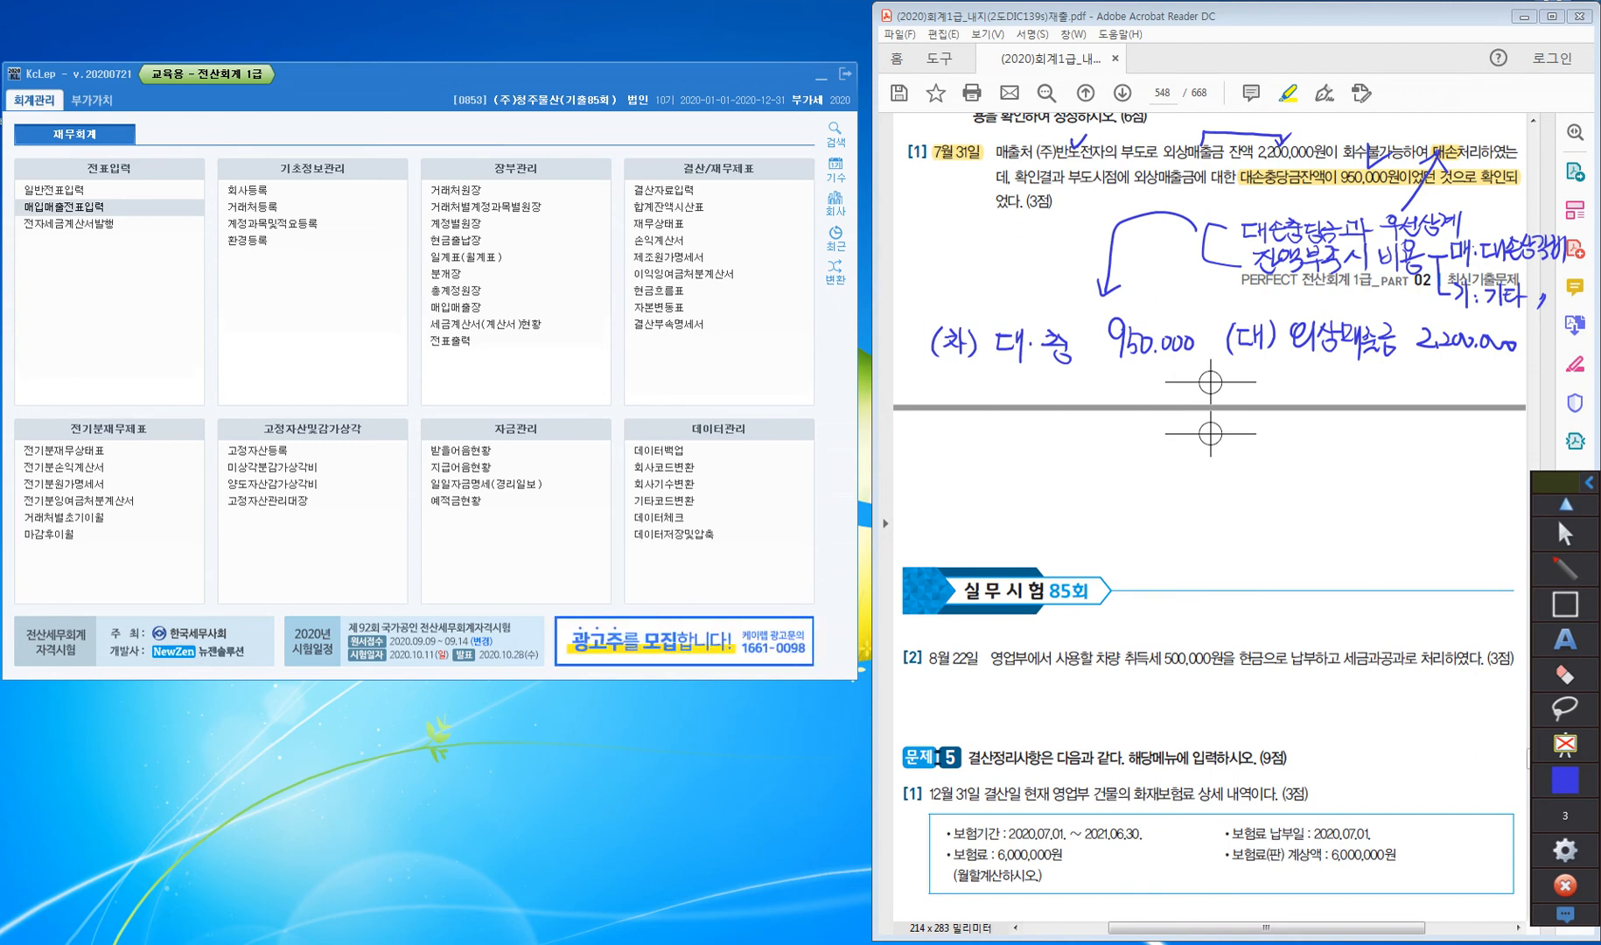
Handwrite a second debit line, 대손상각비 1,250,000, beneath the 대.충 entry
left_click_drag(995, 378, 1012, 375)
left_click_drag(997, 378, 1012, 390)
left_click_drag(1013, 383, 1019, 383)
left_click_drag(1020, 375, 1018, 407)
left_click_drag(1023, 372, 1041, 392)
left_click_drag(1027, 387, 1065, 389)
left_click_drag(1045, 387, 1070, 390)
left_click_drag(1073, 375, 1077, 404)
left_click_drag(1082, 377, 1093, 399)
mouse_move(1100, 378)
left_mouse_down()
mouse_move(1100, 398)
mouse_move(1198, 393)
left_mouse_up()
left_click_drag(1200, 378, 1265, 386)
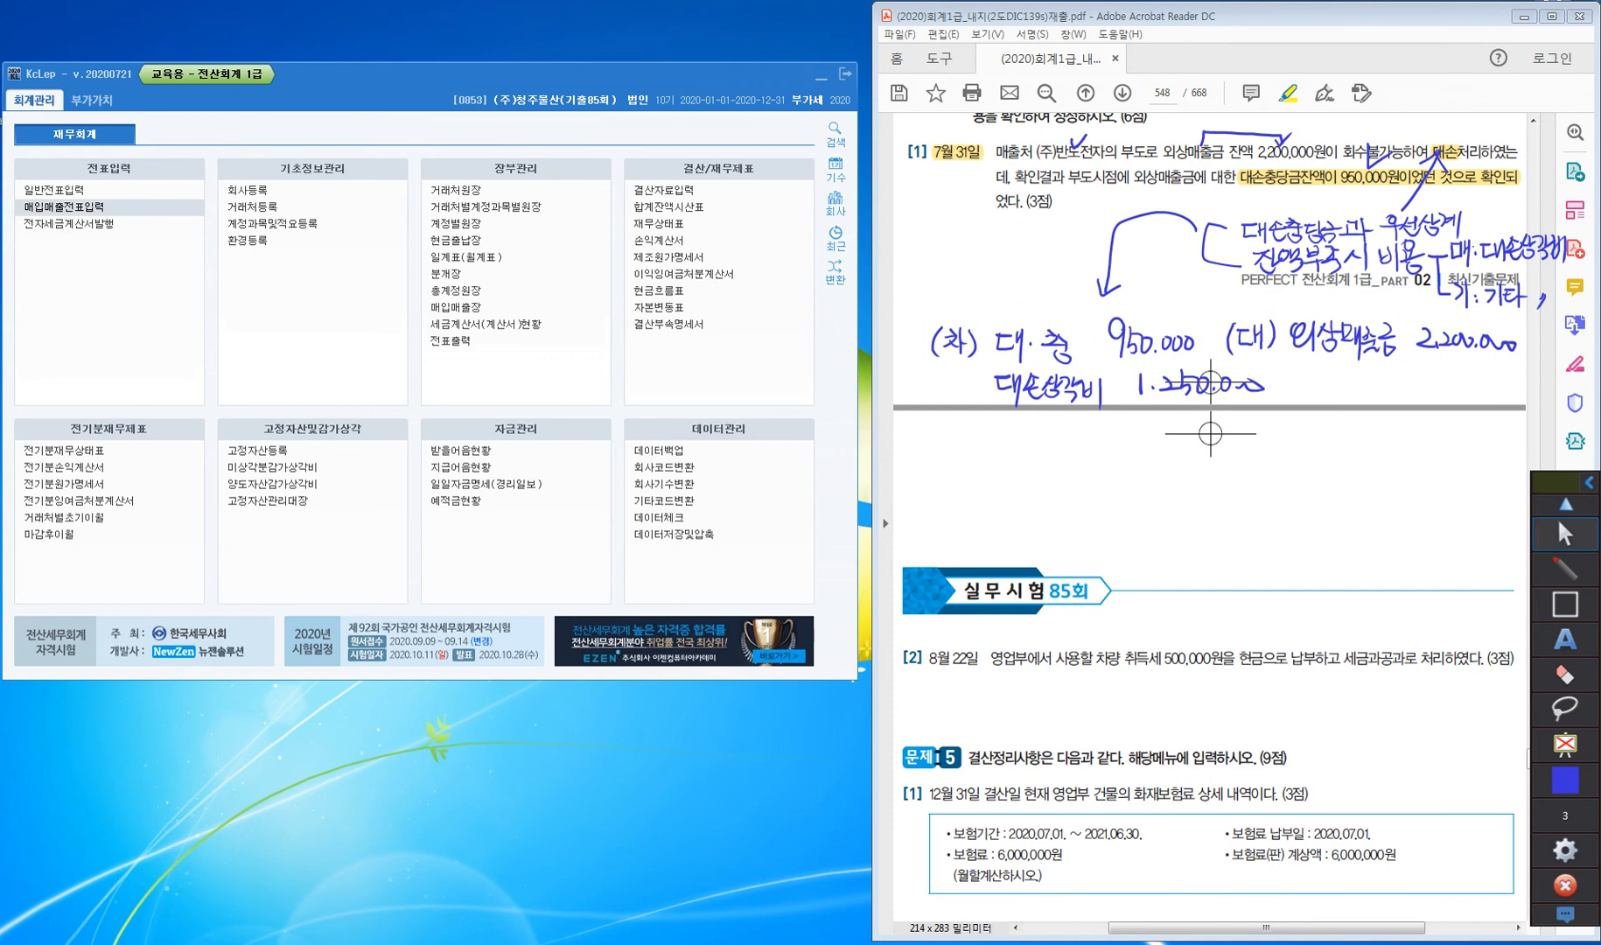
Leave annotation mode and open 일반전표입력 for the July 31 vouchers
left_click(1565, 534)
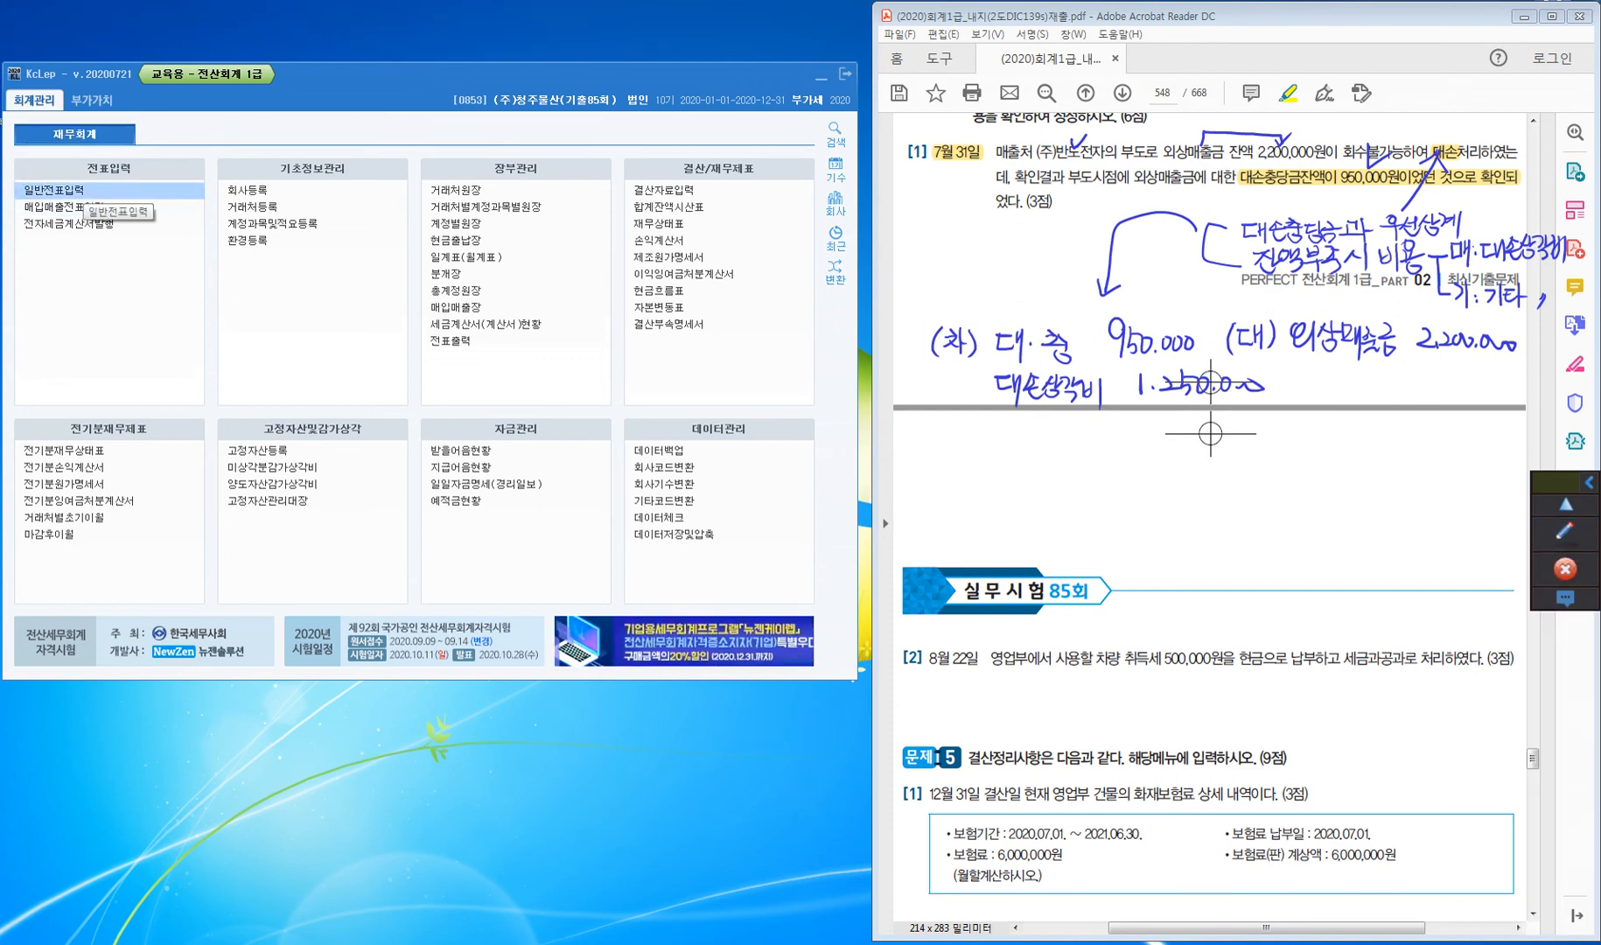
left_click(79, 190)
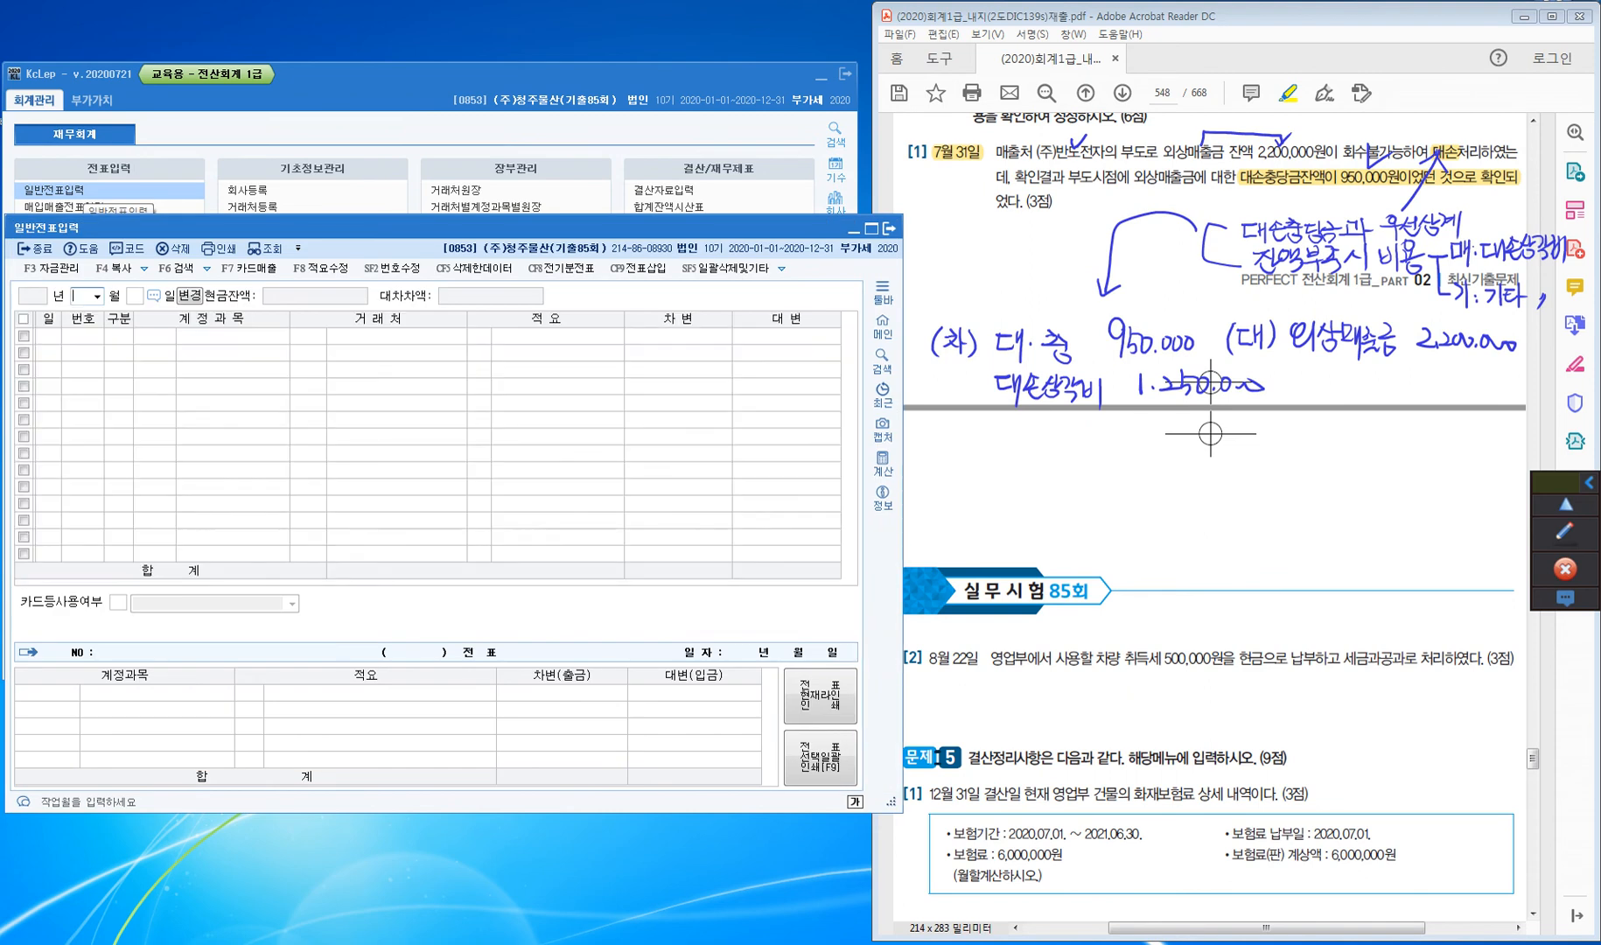
type("7")
key("Return")
type("31")
key("Return")
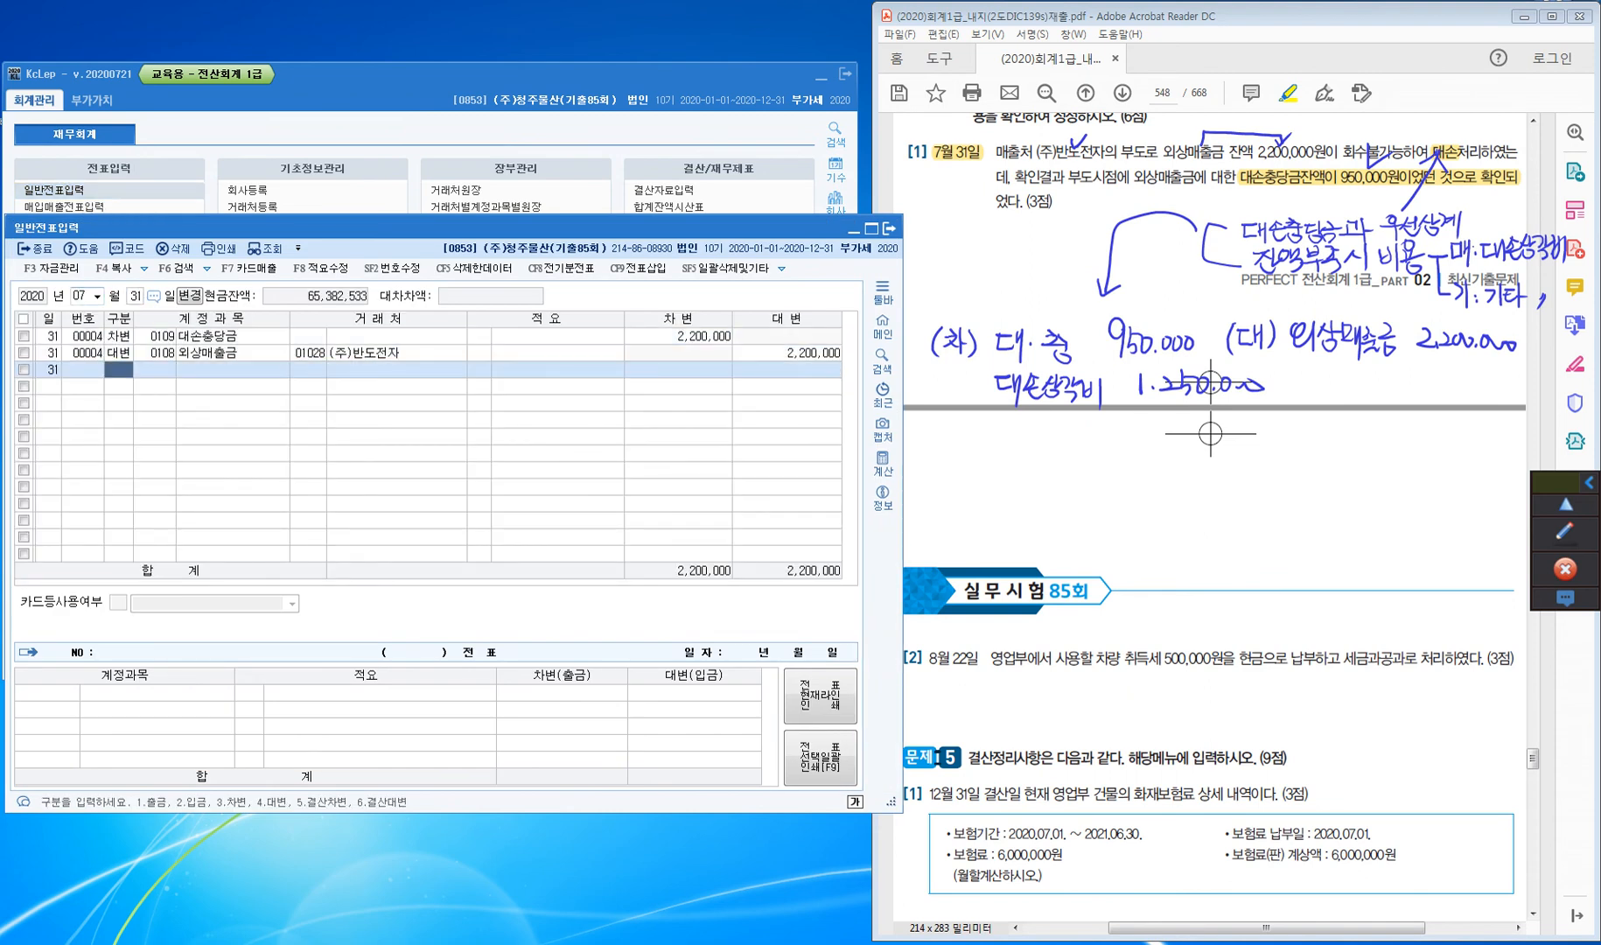
Set the debit amount of the July 31 대손충당금 line to 950,000
left_click(118, 336)
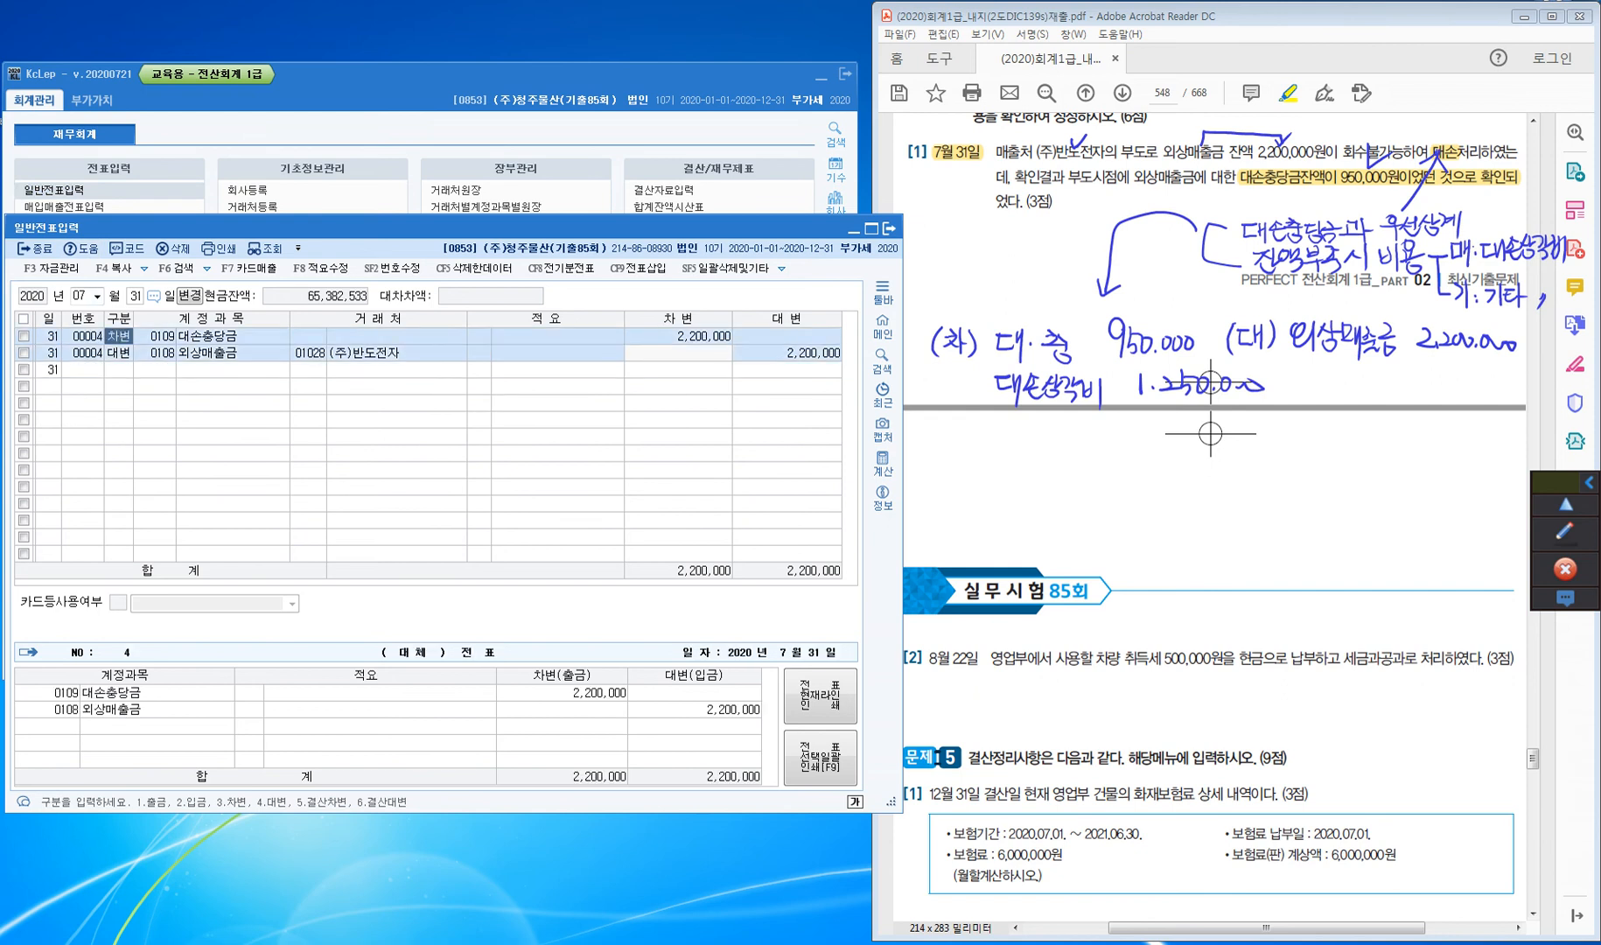
left_click(678, 336)
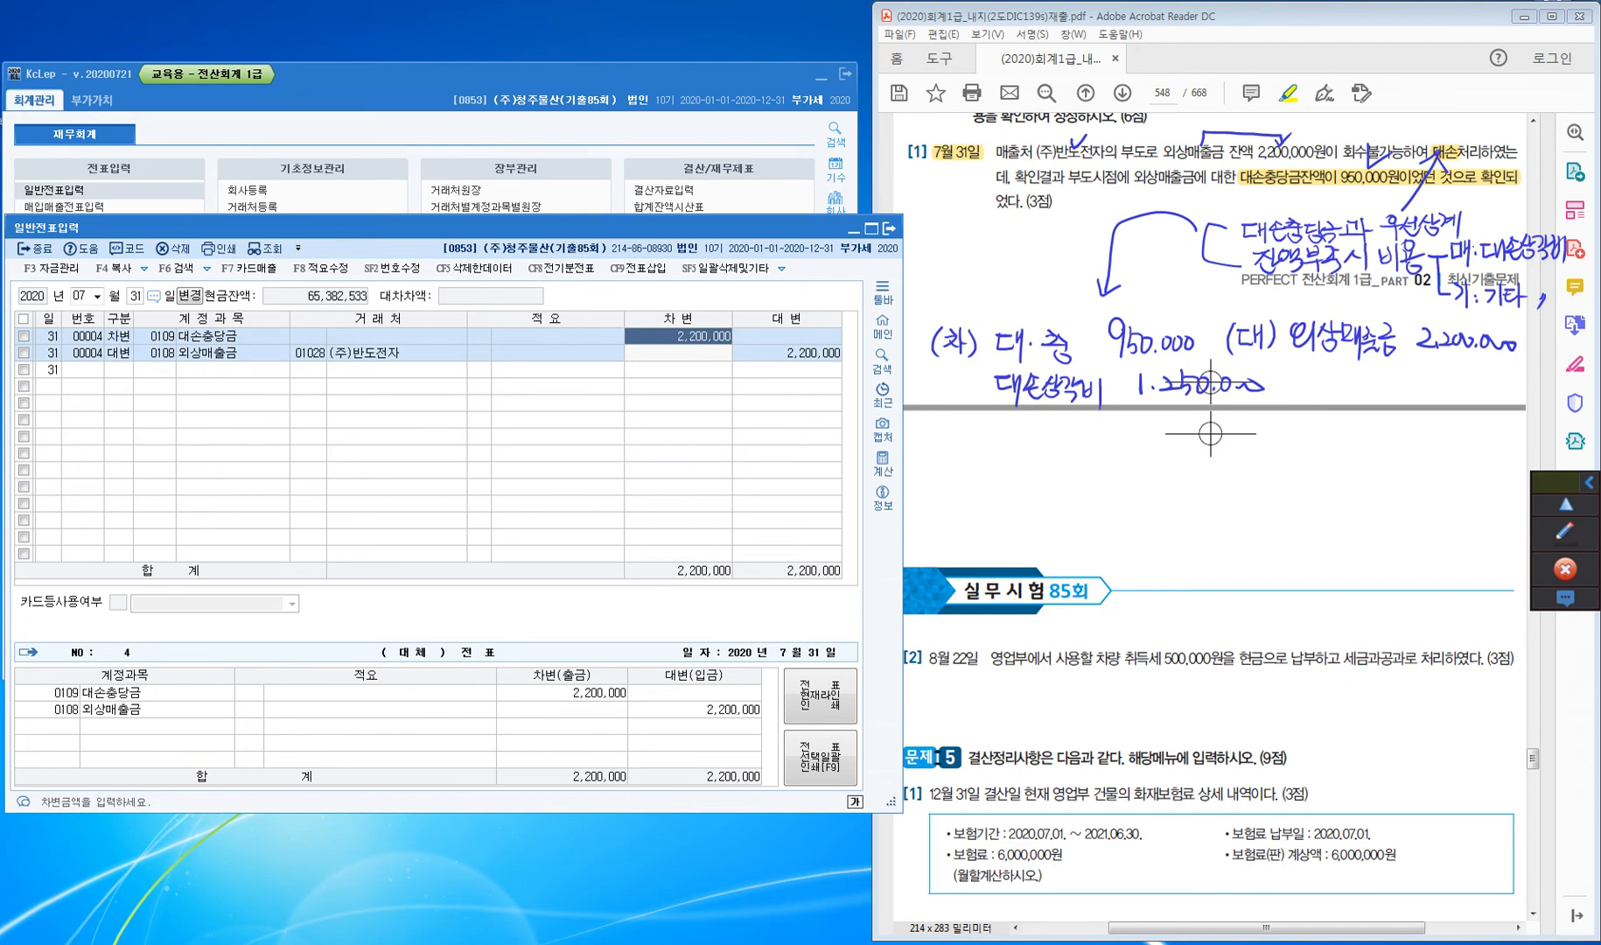
left_click(678, 338)
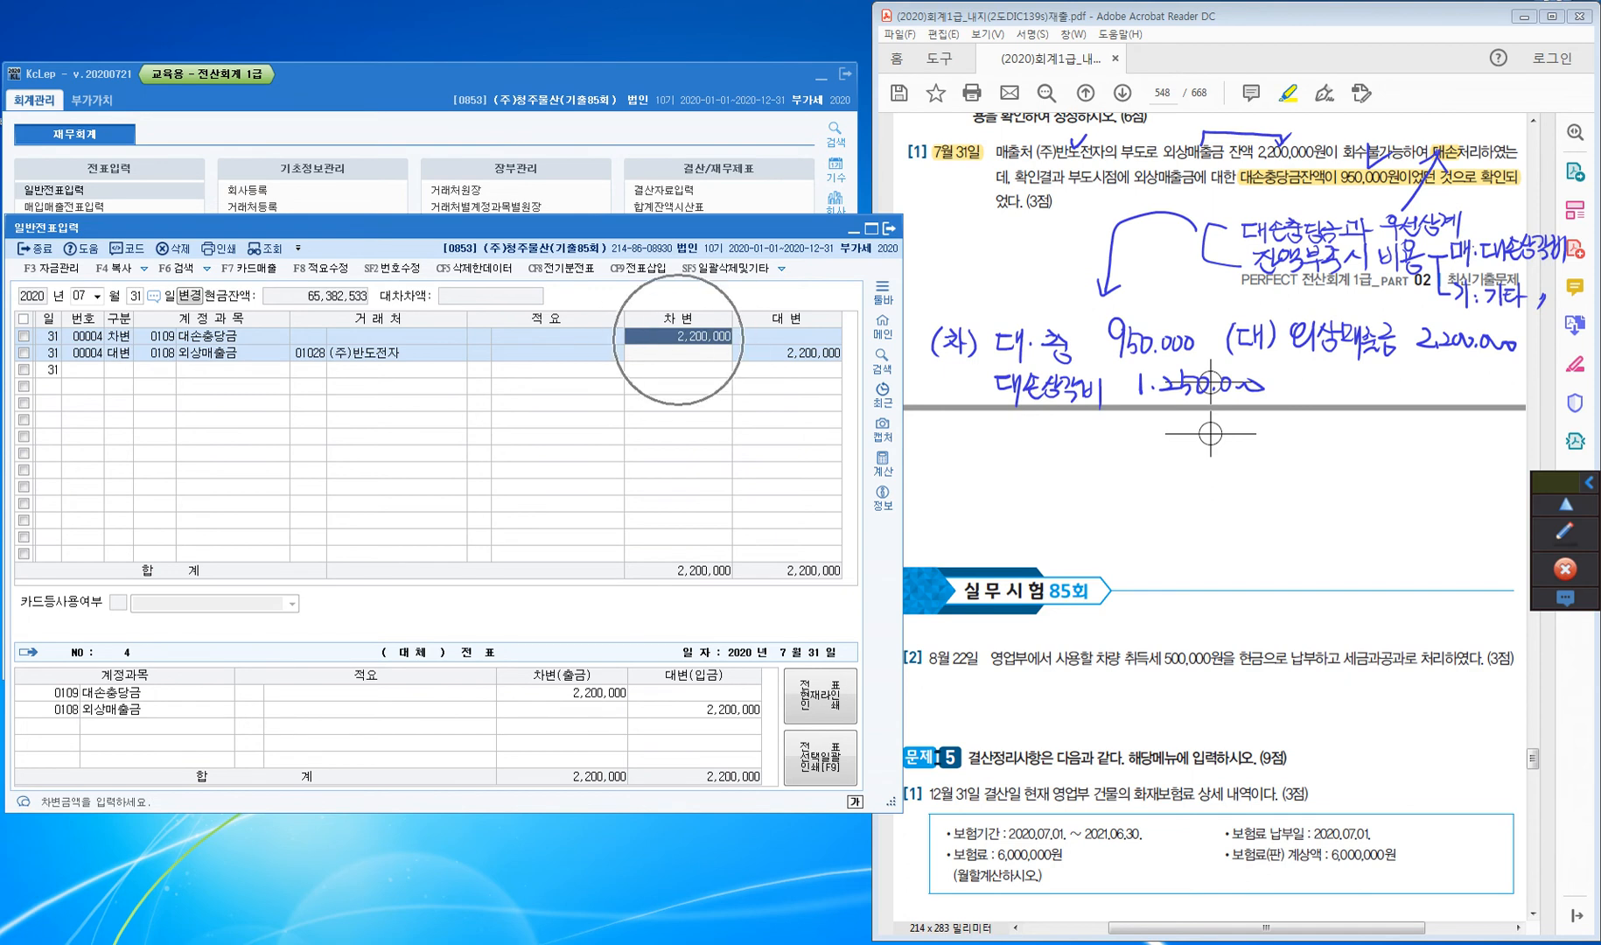
type("950,000")
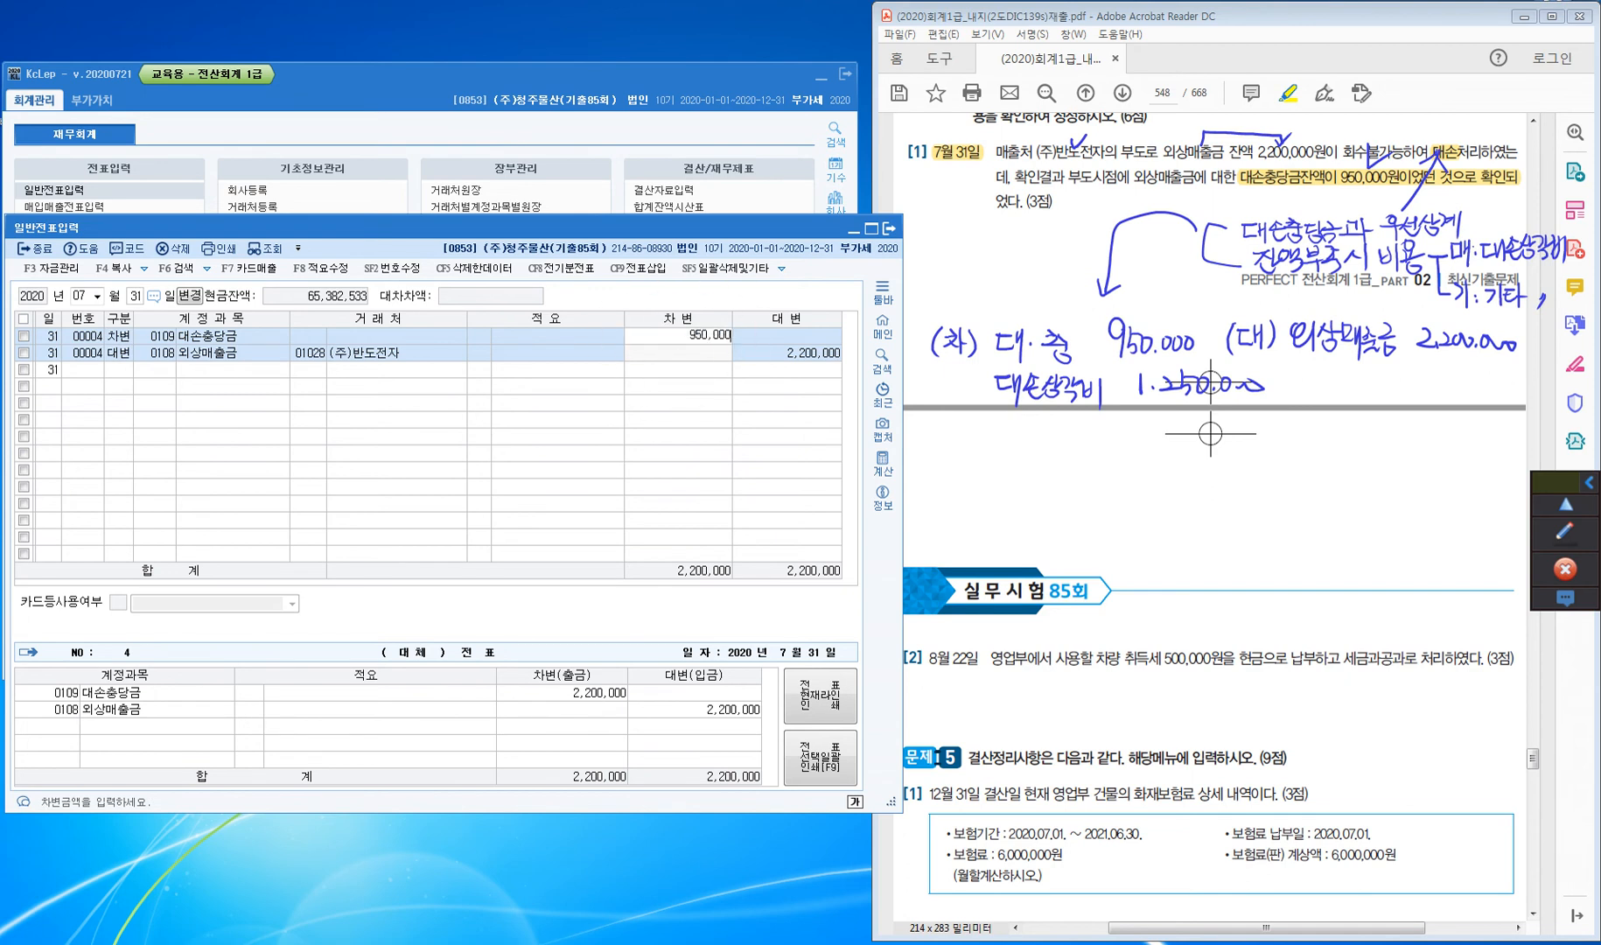
key("Return")
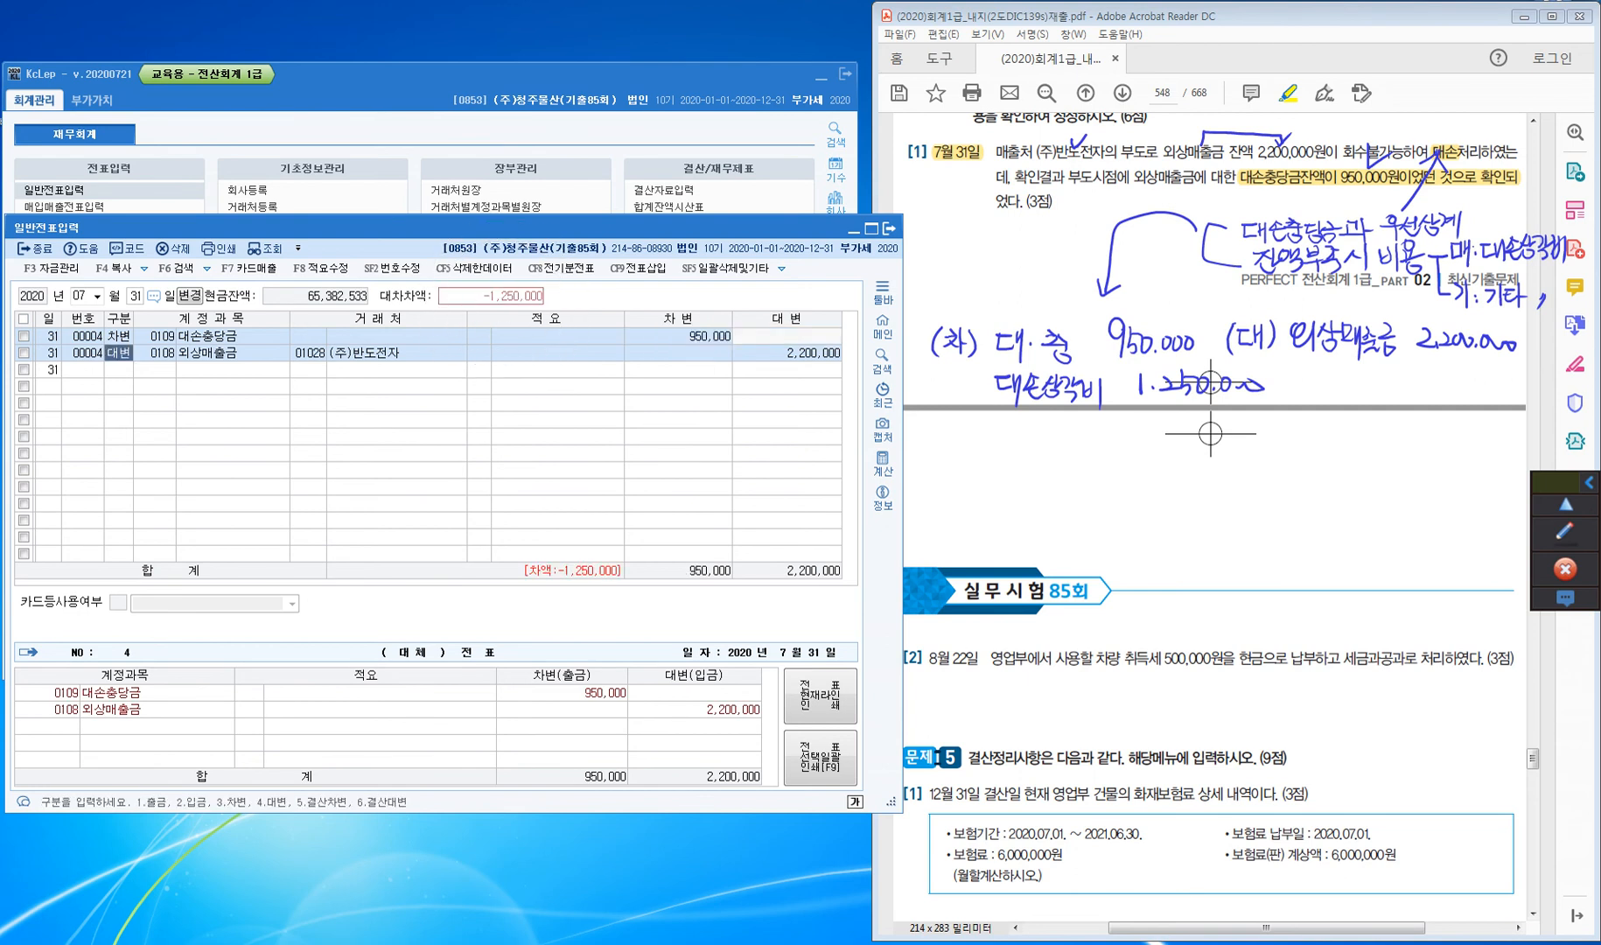
Add a debit line to the July 31 voucher for 0835 대손상각비, 1,250,000, with (주)반도전자 as 거래처
key("Down")
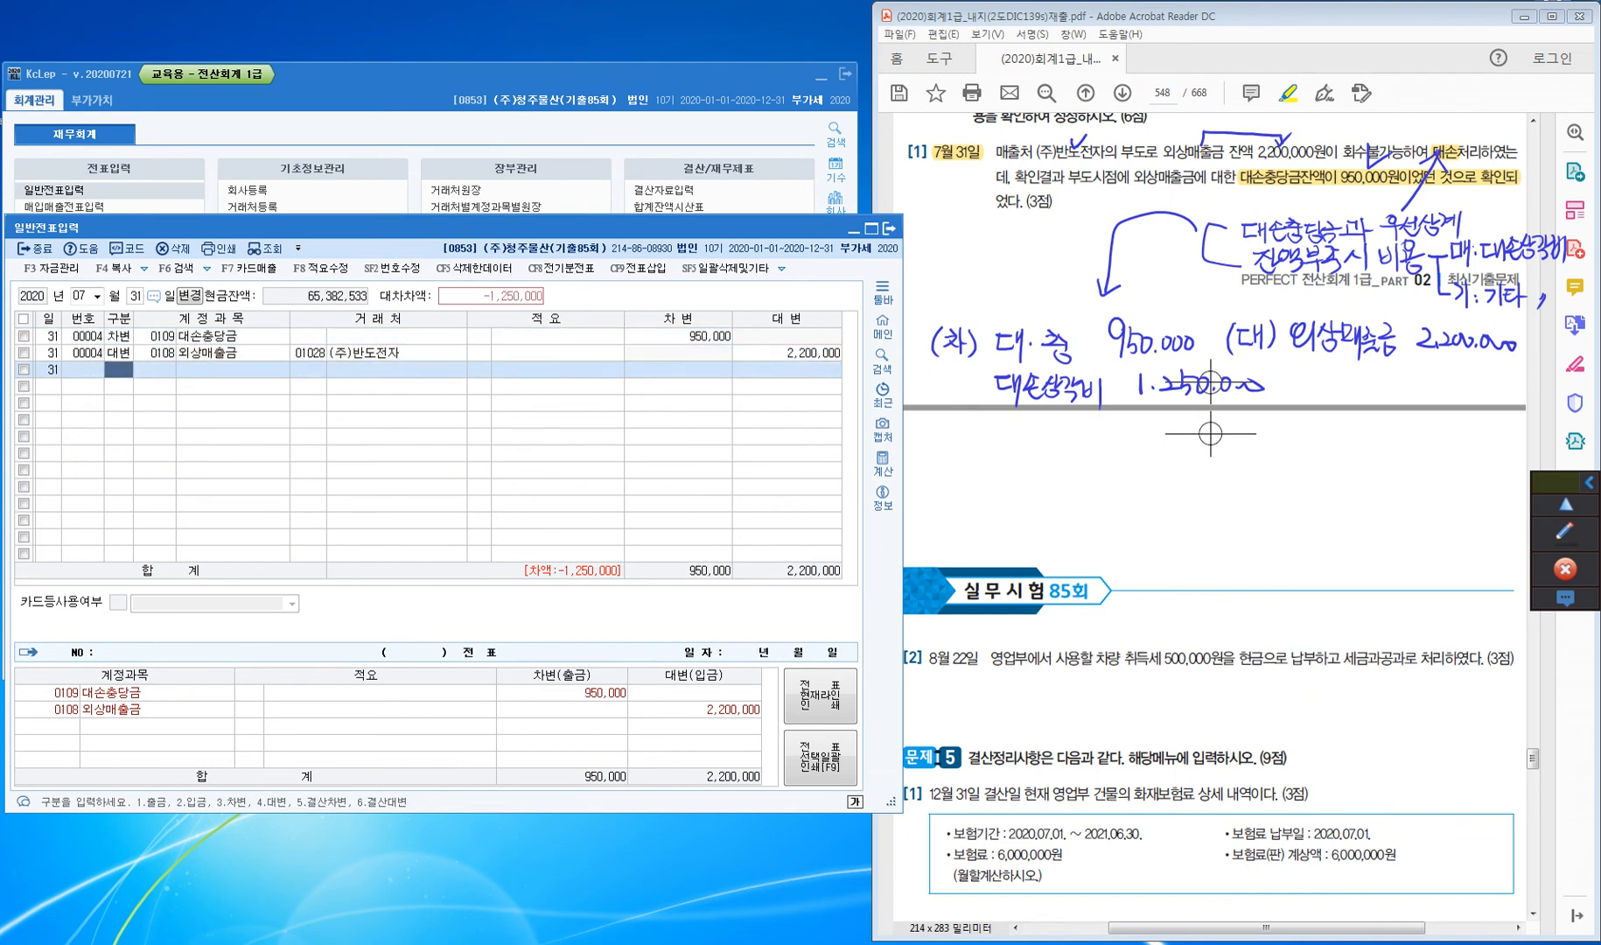
type("3")
key("Return")
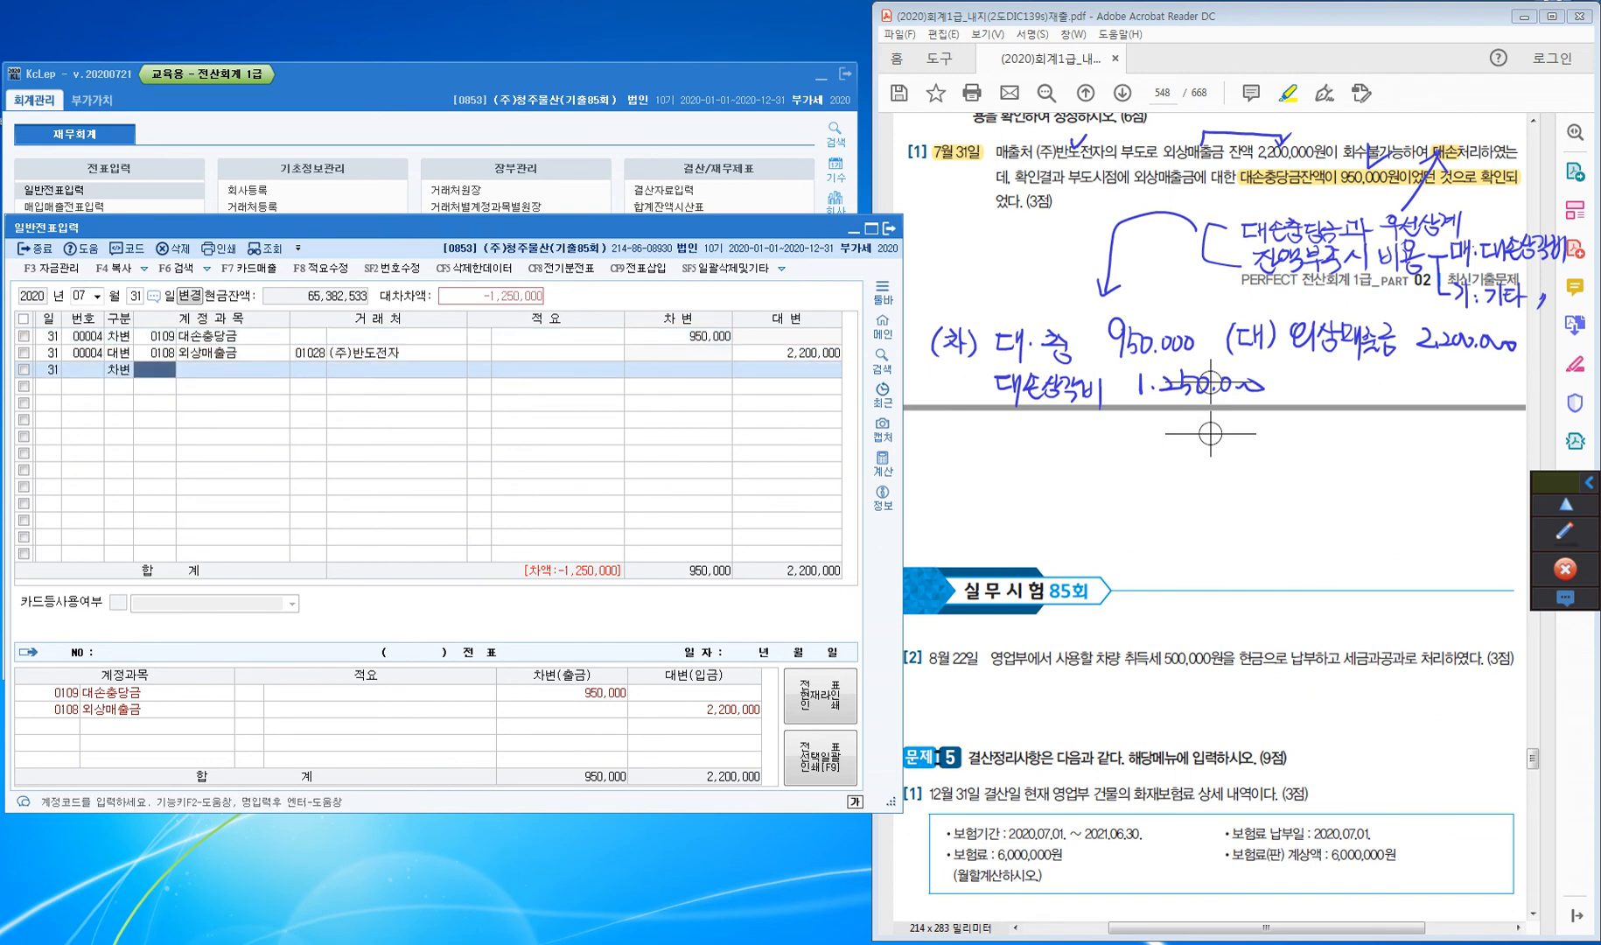
type("대손상")
key("Return")
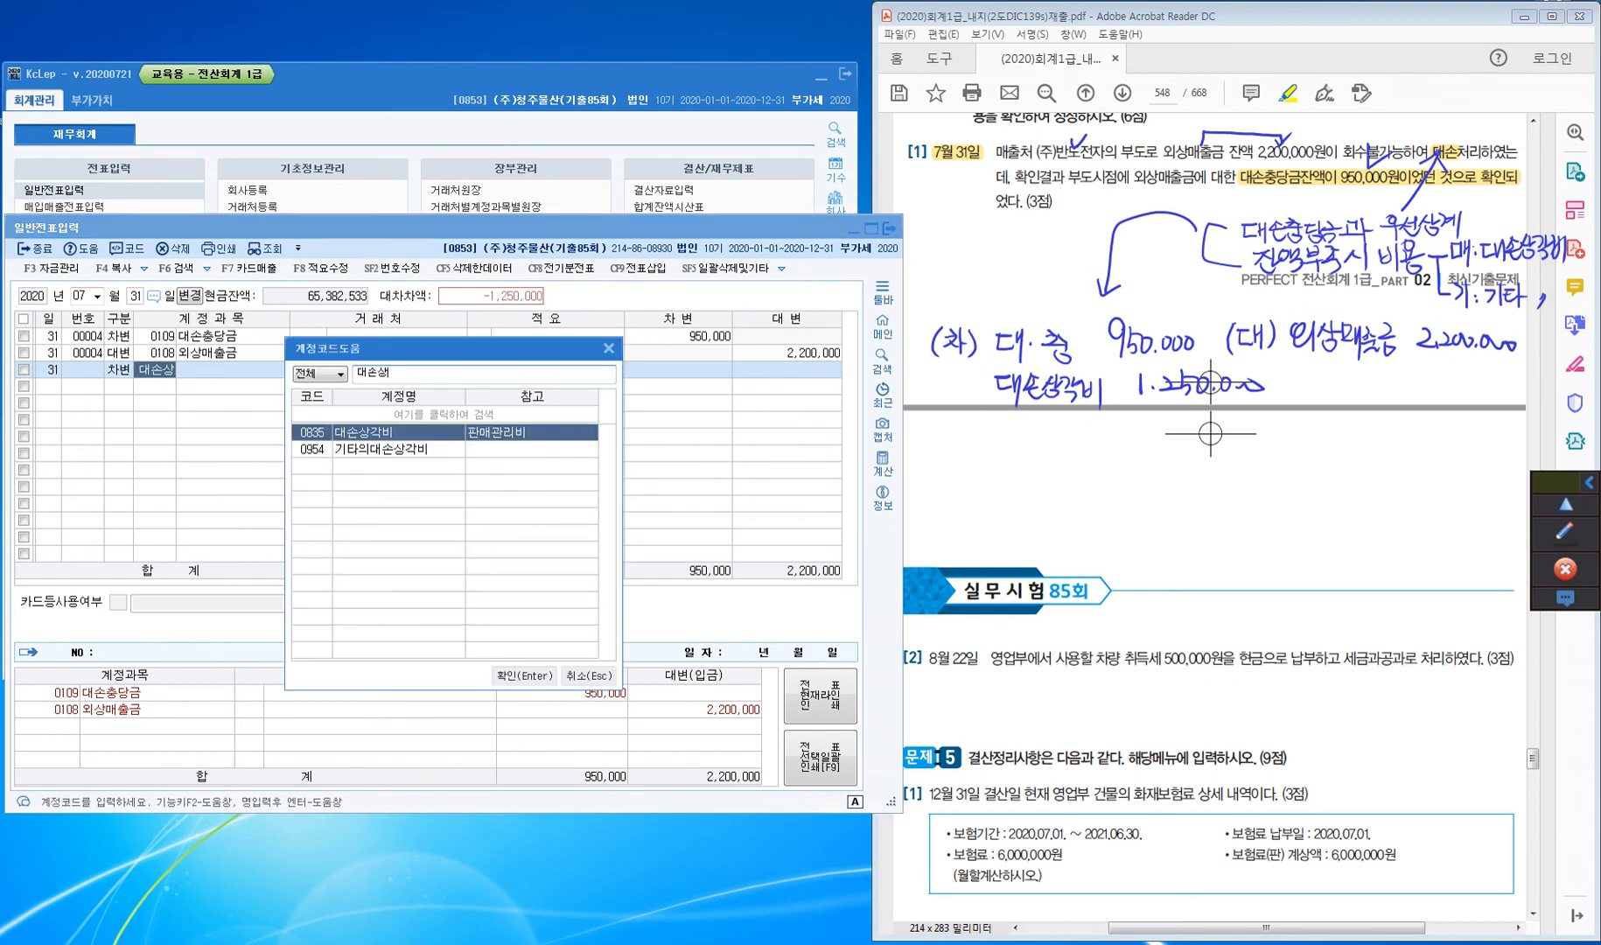
key("Return")
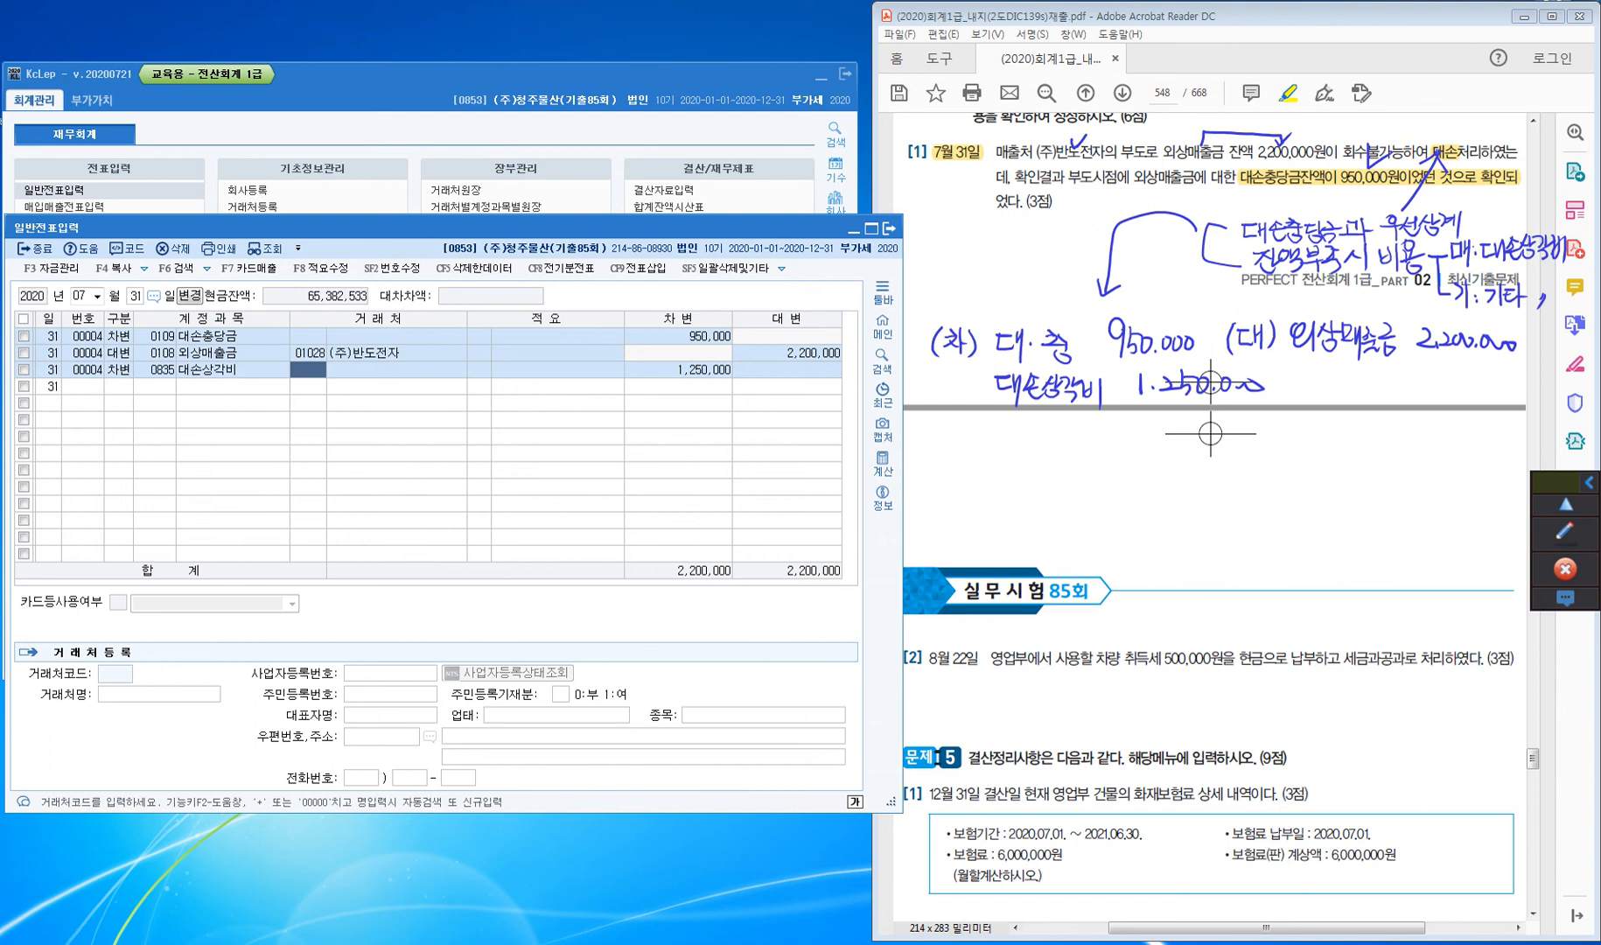
key("Return")
key("Return")
key("Return")
key("Return")
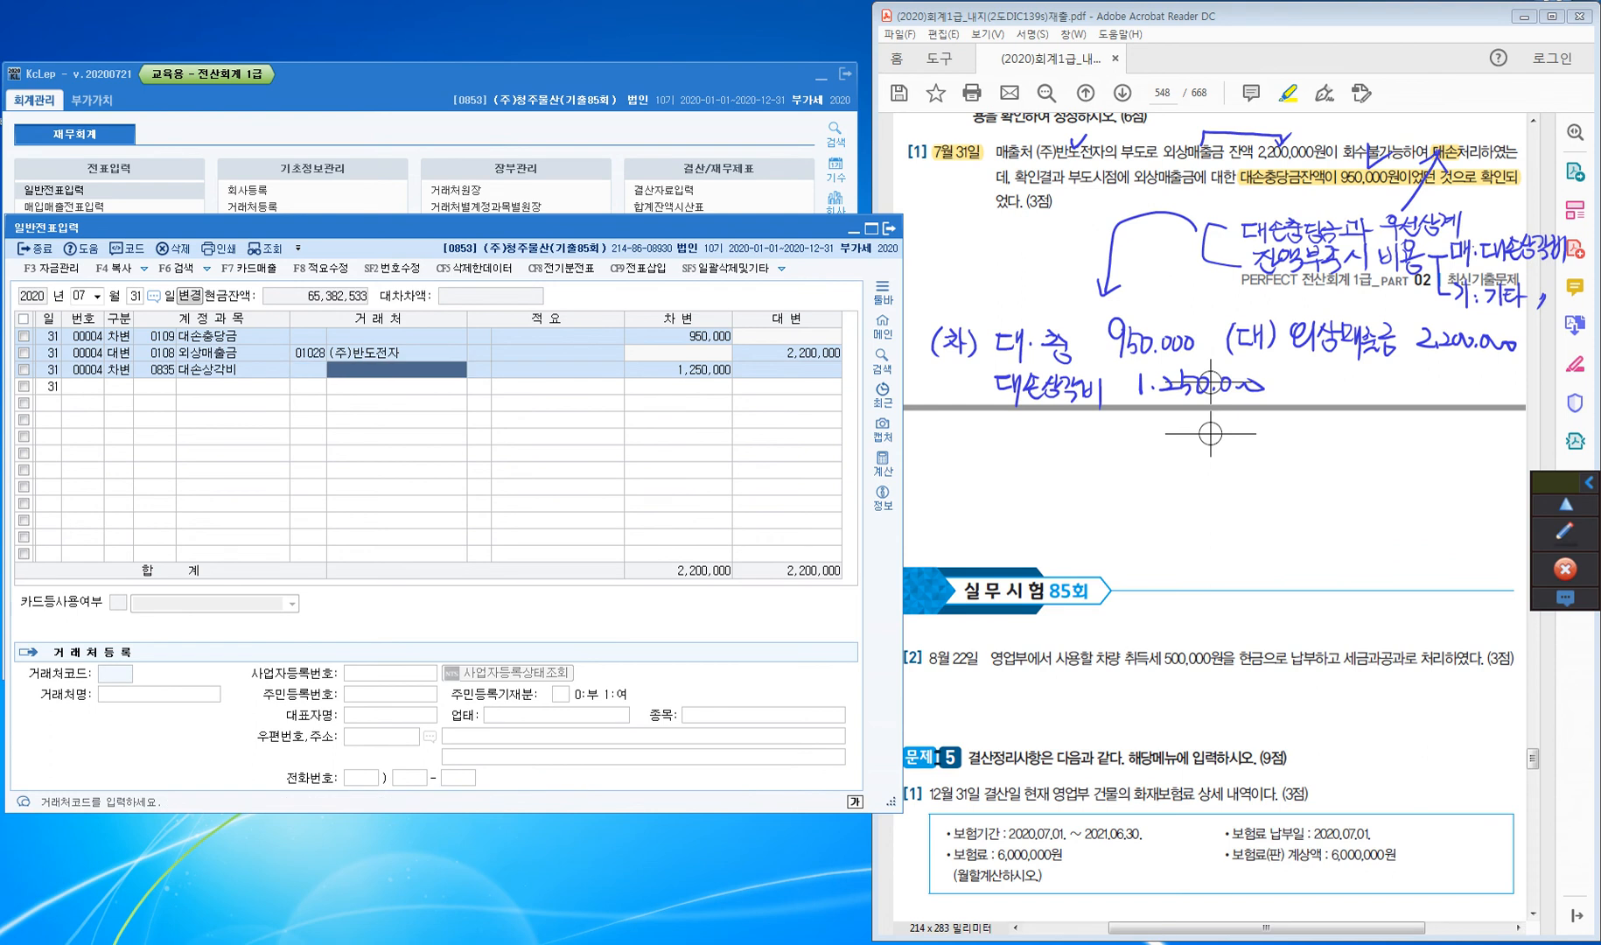
key("Return")
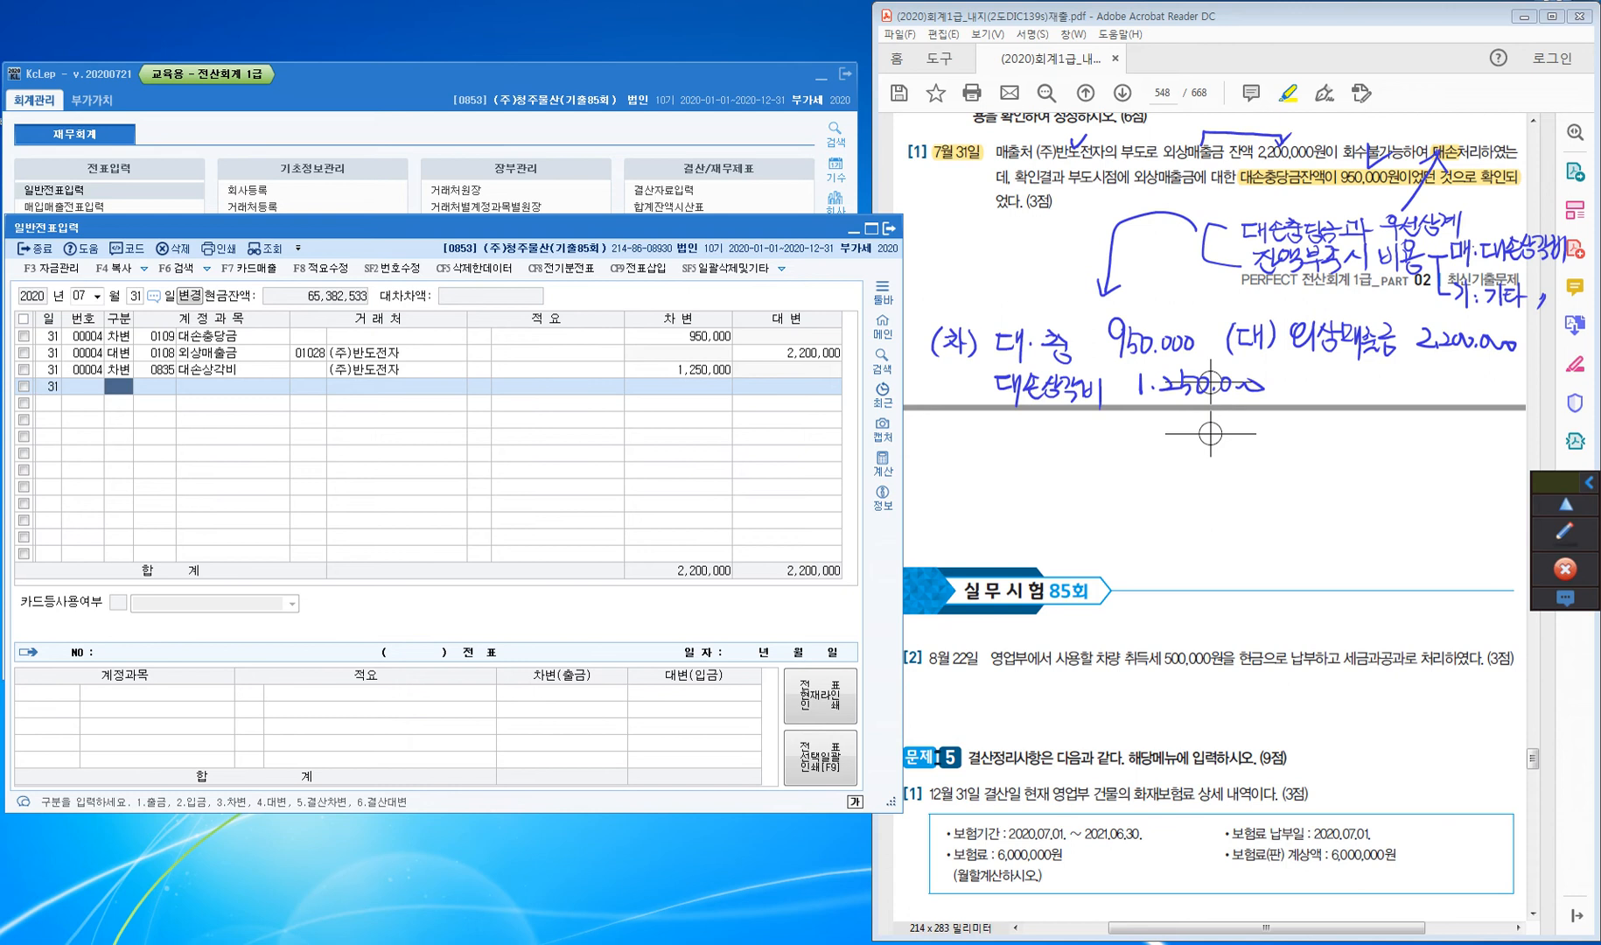
Highlight 8월 22일, 취득세 and 현금 in problem [2] of the exam PDF
key("ctrl")
key("ctrl")
left_click(1210, 433)
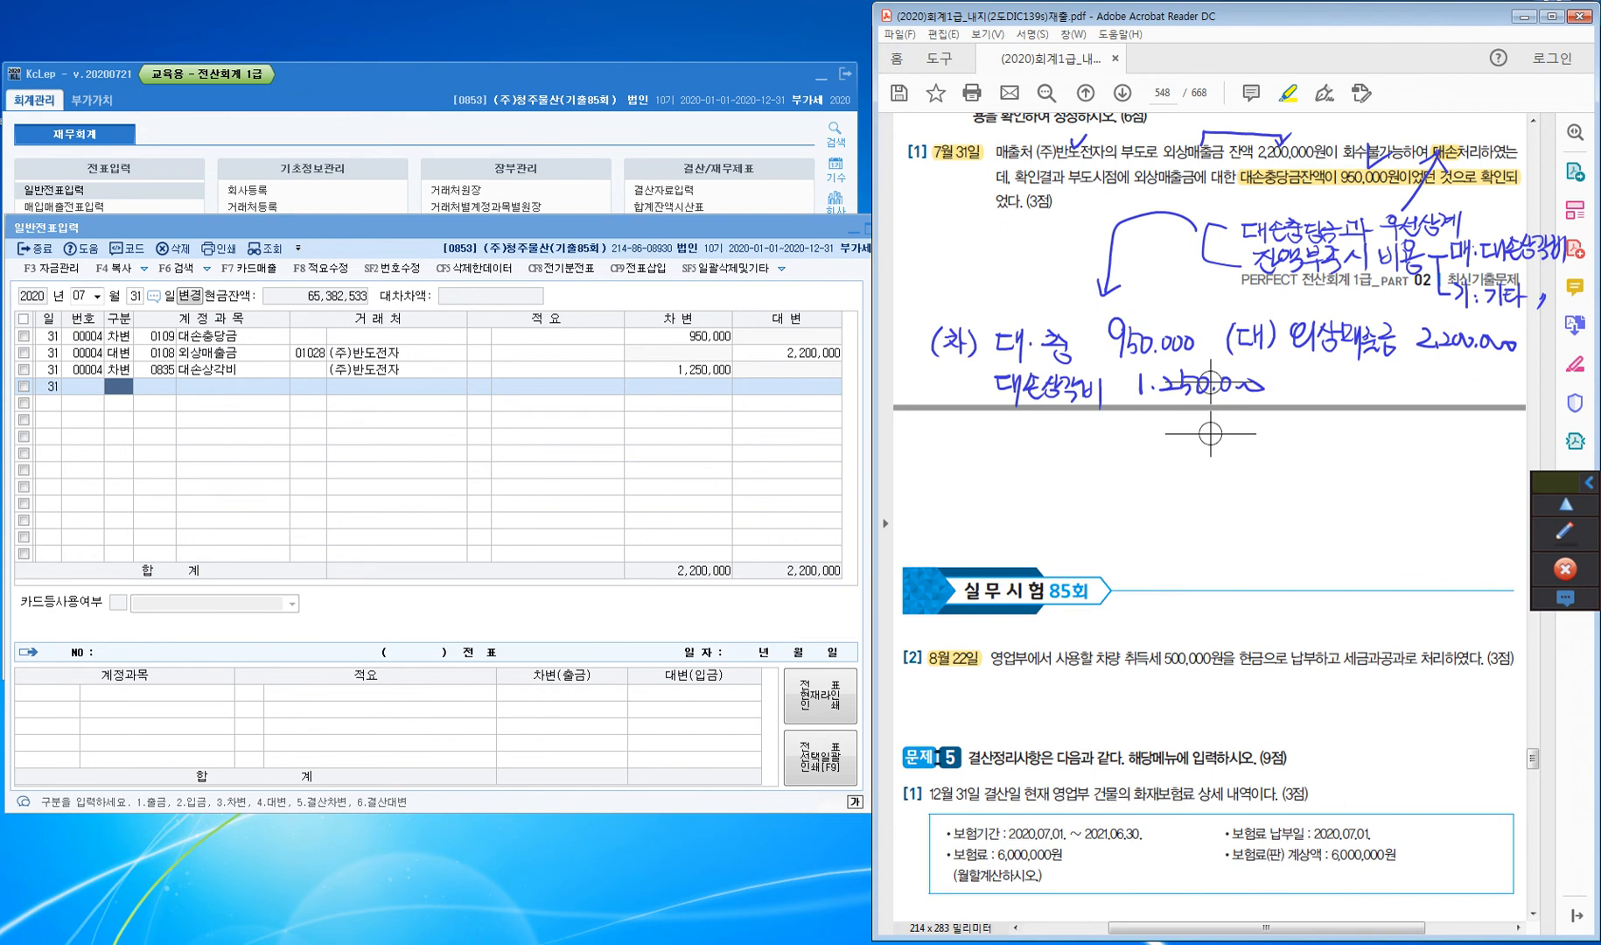
left_click_drag(1124, 658, 1262, 658)
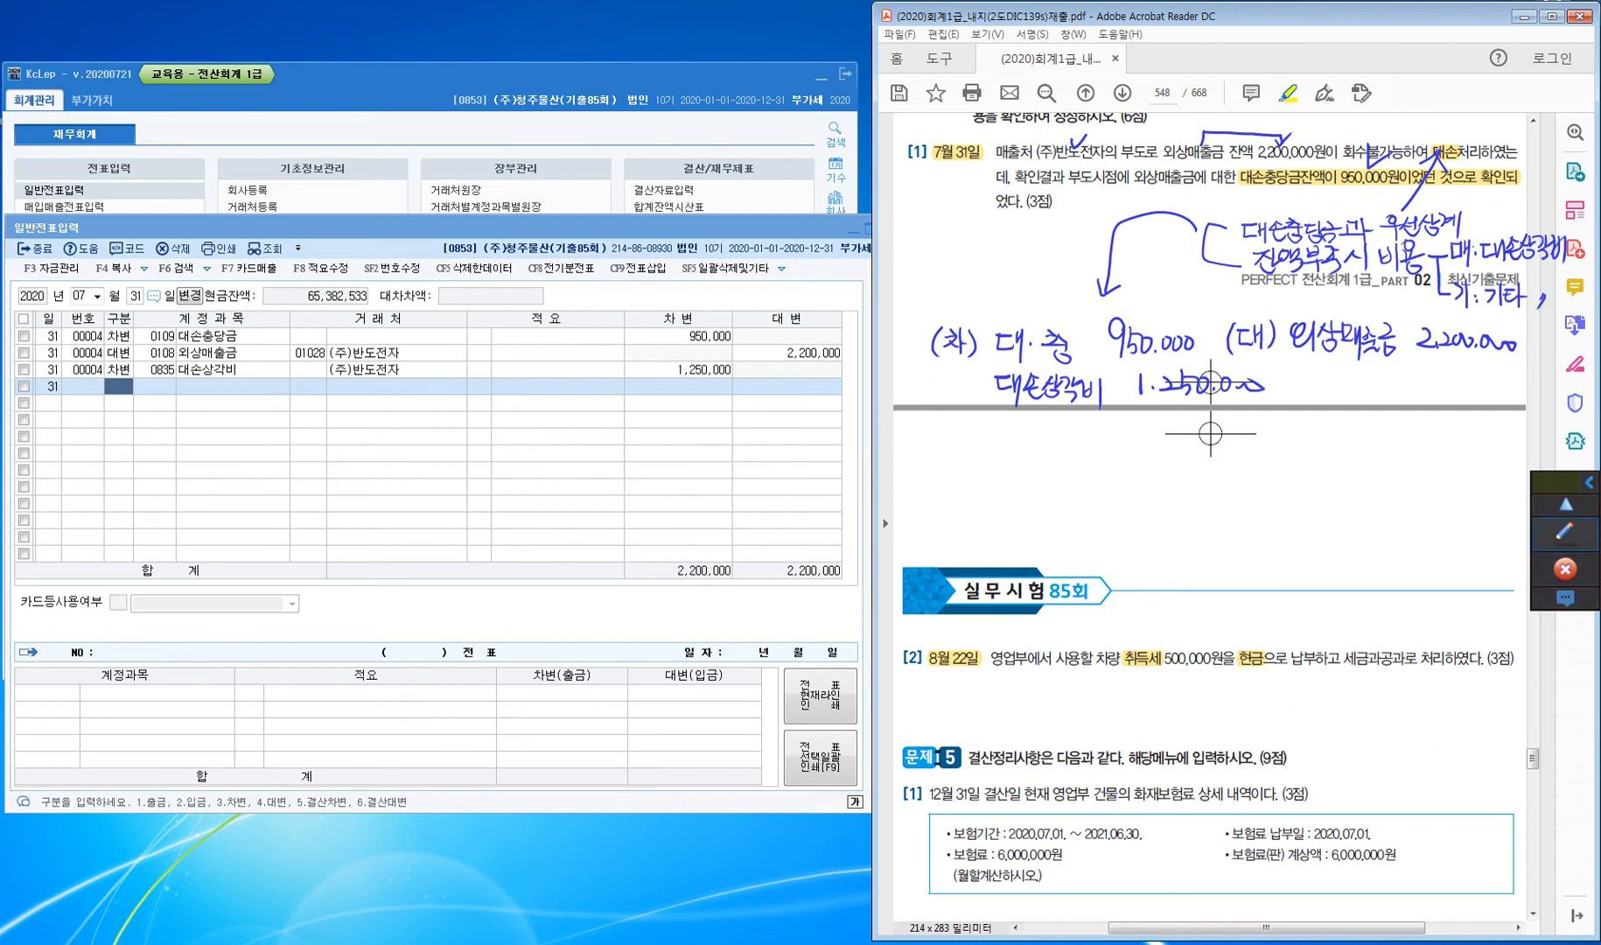
Turn on annotation and handwrite 취득부대비용: above problem [2], with an arrow to 취득세
left_click(1565, 533)
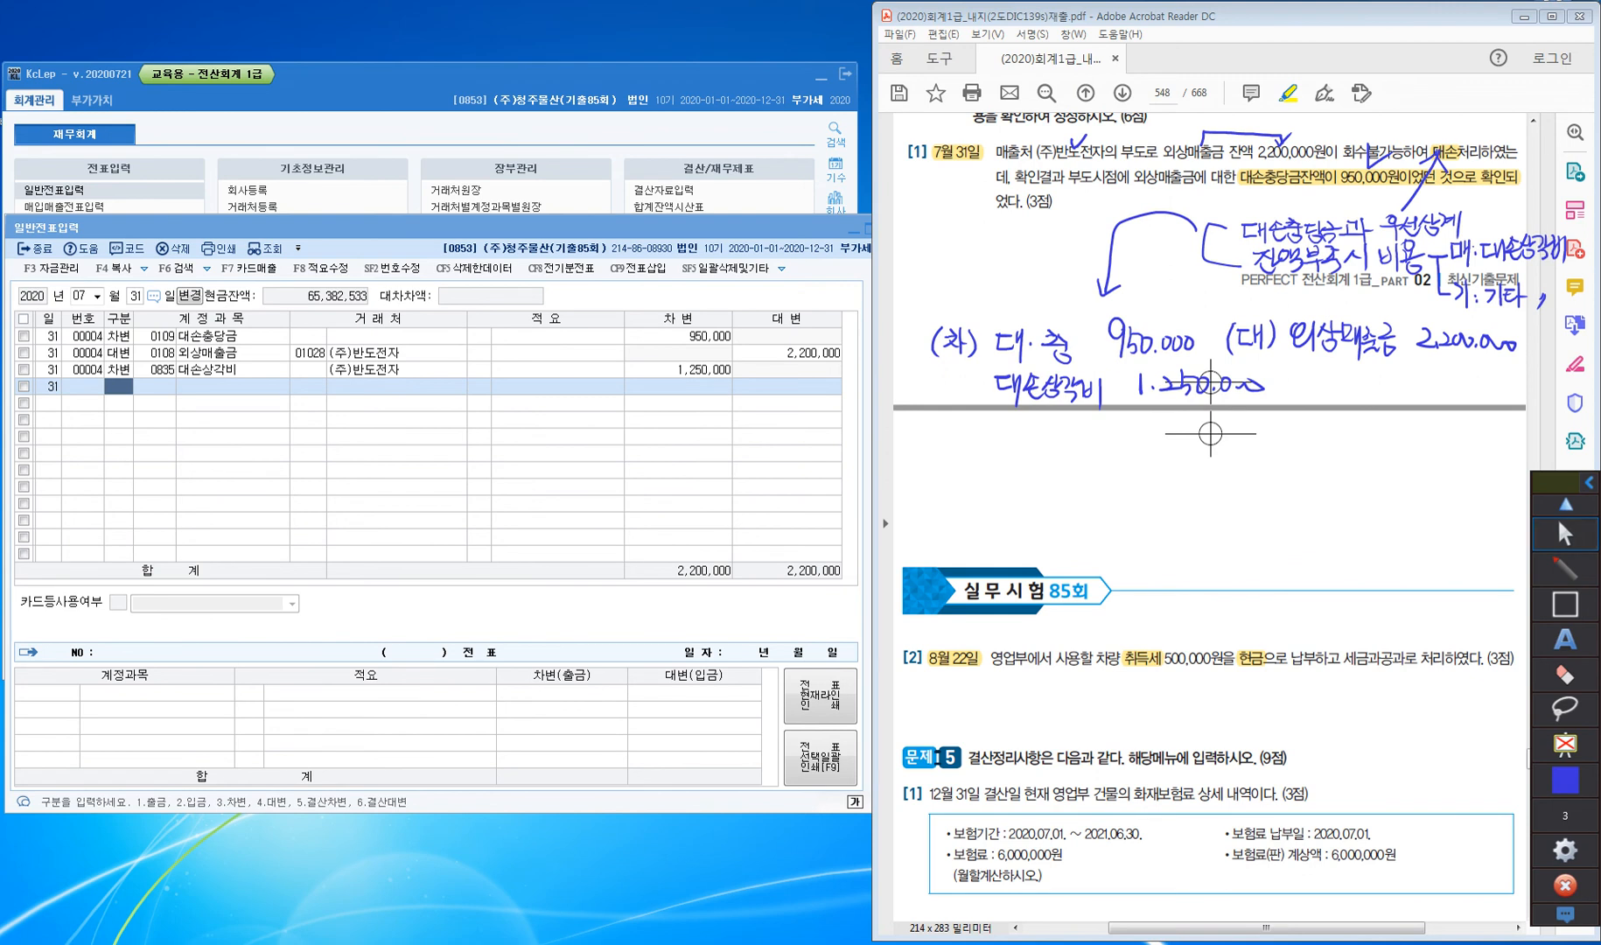
mouse_move(1142, 638)
left_mouse_down()
mouse_move(1142, 601)
mouse_move(1157, 599)
mouse_move(1152, 631)
mouse_move(1183, 610)
left_mouse_up()
mouse_move(1185, 593)
left_mouse_down()
mouse_move(1186, 617)
mouse_move(1198, 589)
left_mouse_up()
left_click_drag(1191, 598, 1209, 603)
left_click_drag(1193, 610, 1229, 612)
left_click_drag(1235, 593, 1244, 606)
left_click_drag(1247, 594, 1257, 612)
mouse_move(1259, 592)
left_mouse_down()
mouse_move(1261, 619)
mouse_move(1266, 590)
mouse_move(1279, 606)
left_mouse_up()
left_click_drag(1271, 614, 1270, 615)
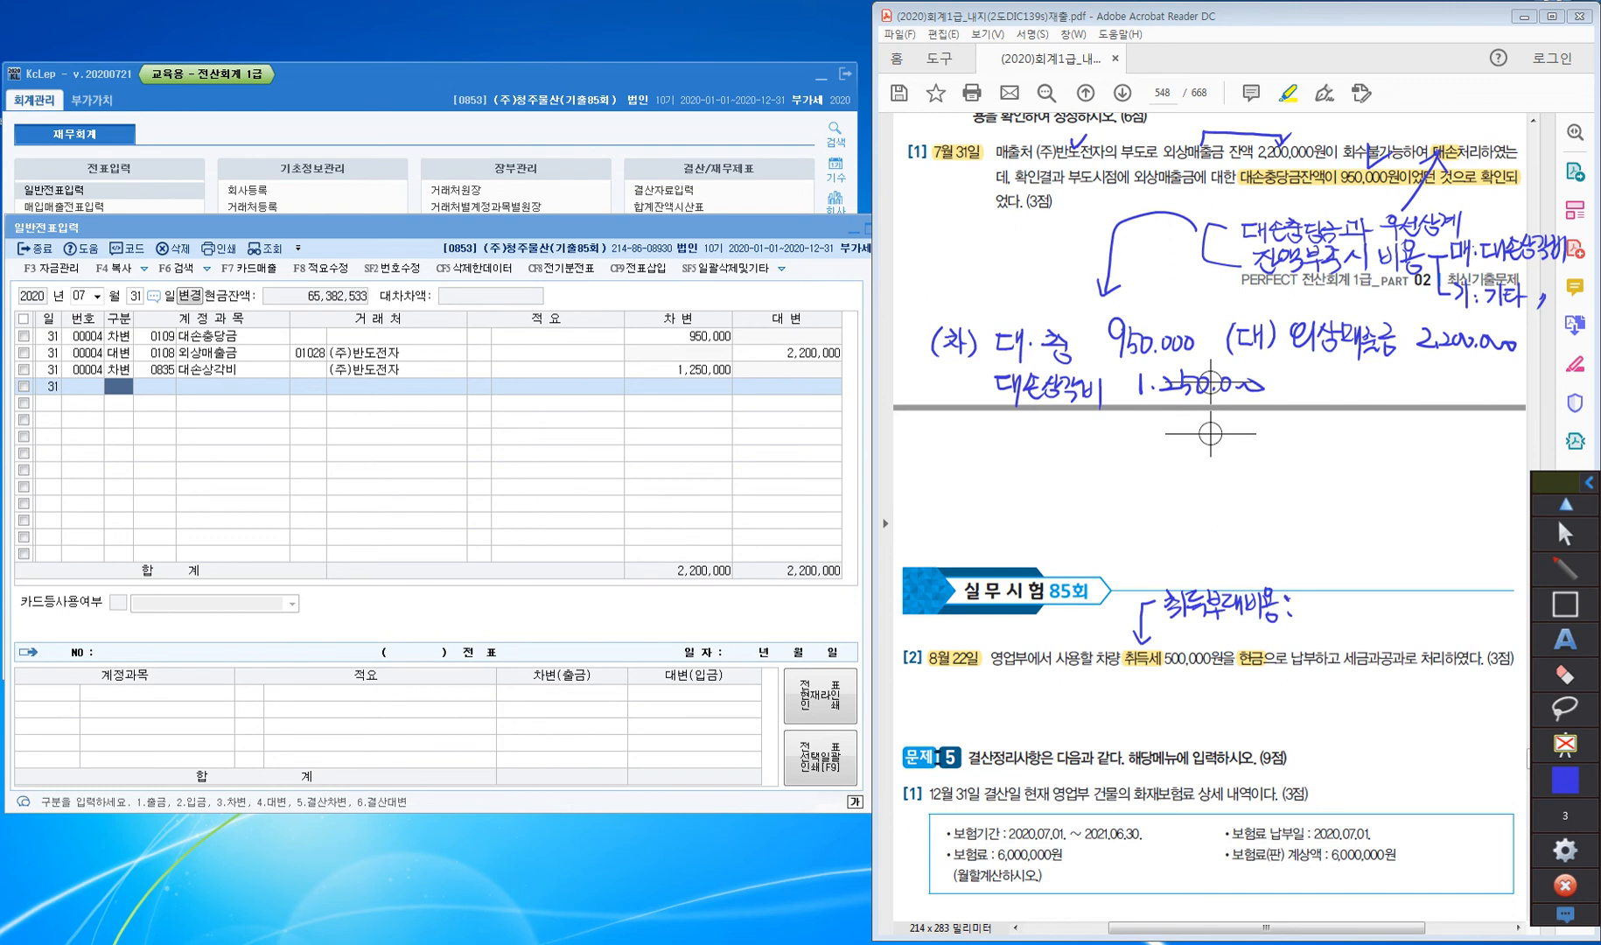
Continue the handwritten note after 취득부대비용: with 자산 - 차량운반구
mouse_move(1302, 597)
left_mouse_down()
mouse_move(1319, 617)
mouse_move(1343, 605)
left_mouse_up()
mouse_move(1333, 606)
left_mouse_down()
mouse_move(1345, 618)
mouse_move(1393, 596)
mouse_move(1394, 610)
left_mouse_up()
mouse_move(1396, 592)
left_mouse_down()
mouse_move(1400, 625)
mouse_move(1419, 596)
mouse_move(1432, 612)
mouse_move(1445, 599)
left_mouse_up()
left_click_drag(1429, 589, 1449, 613)
left_click_drag(1454, 582, 1459, 604)
left_click_drag(1456, 588, 1466, 614)
left_click_drag(1469, 581, 1479, 609)
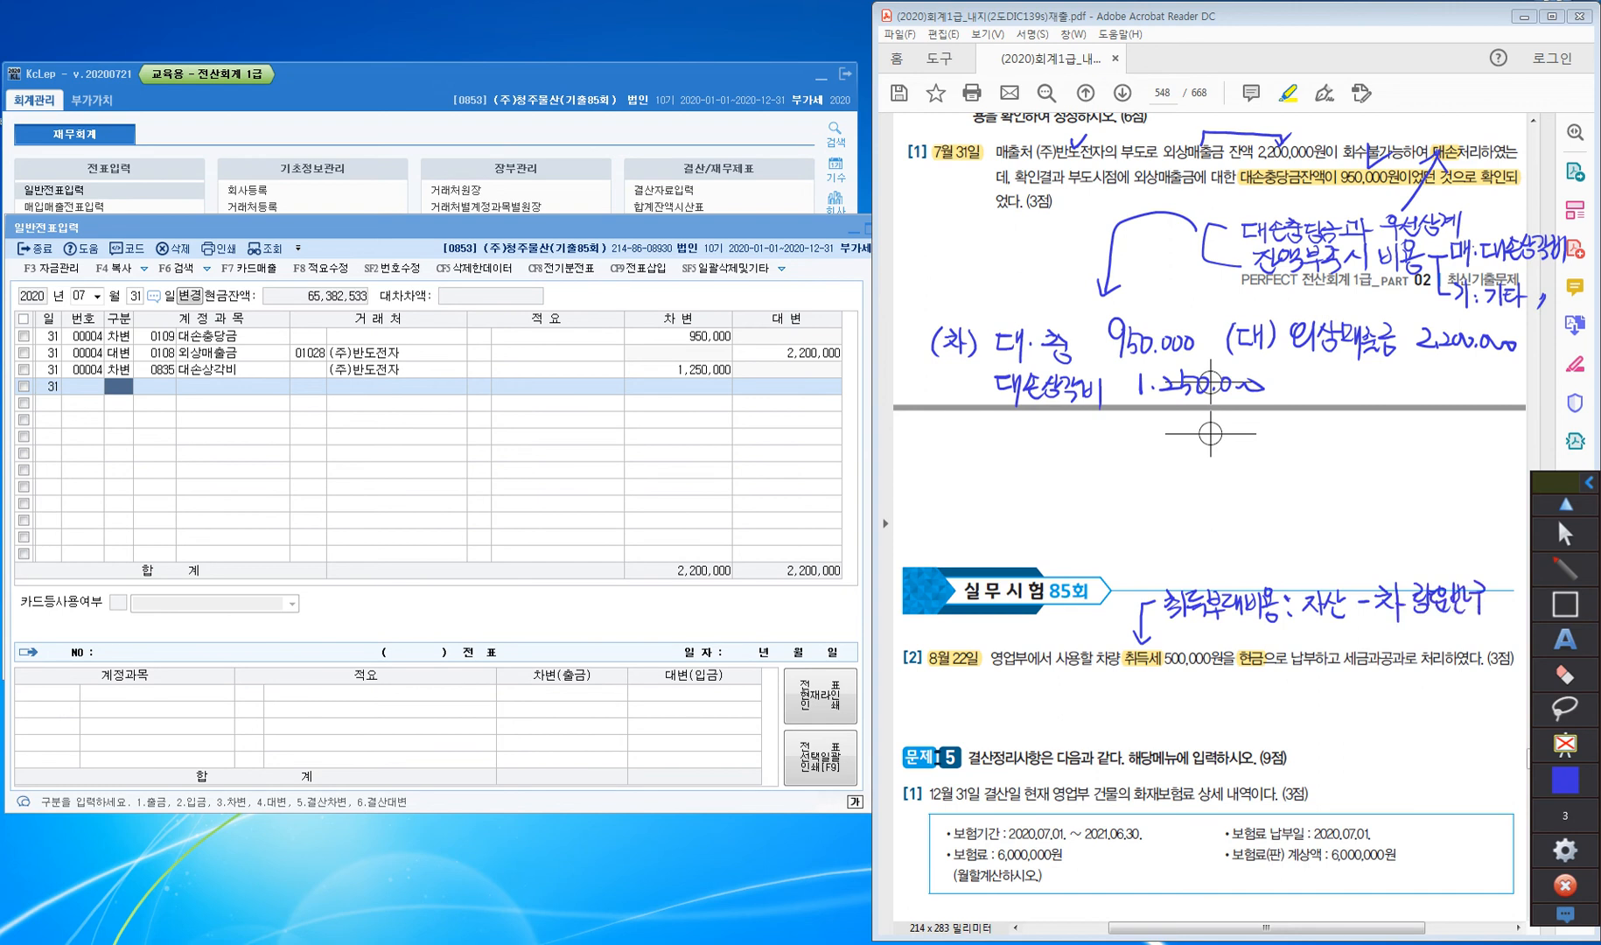
Underline 세금과공과 in problem [2], draw an arrow up to the 차량운반구 note, and leave annotation mode
left_click_drag(1346, 668, 1404, 672)
left_click_drag(1377, 645, 1377, 620)
mouse_move(1363, 640)
left_mouse_down()
mouse_move(1377, 621)
mouse_move(1390, 632)
left_mouse_up()
left_click(1565, 504)
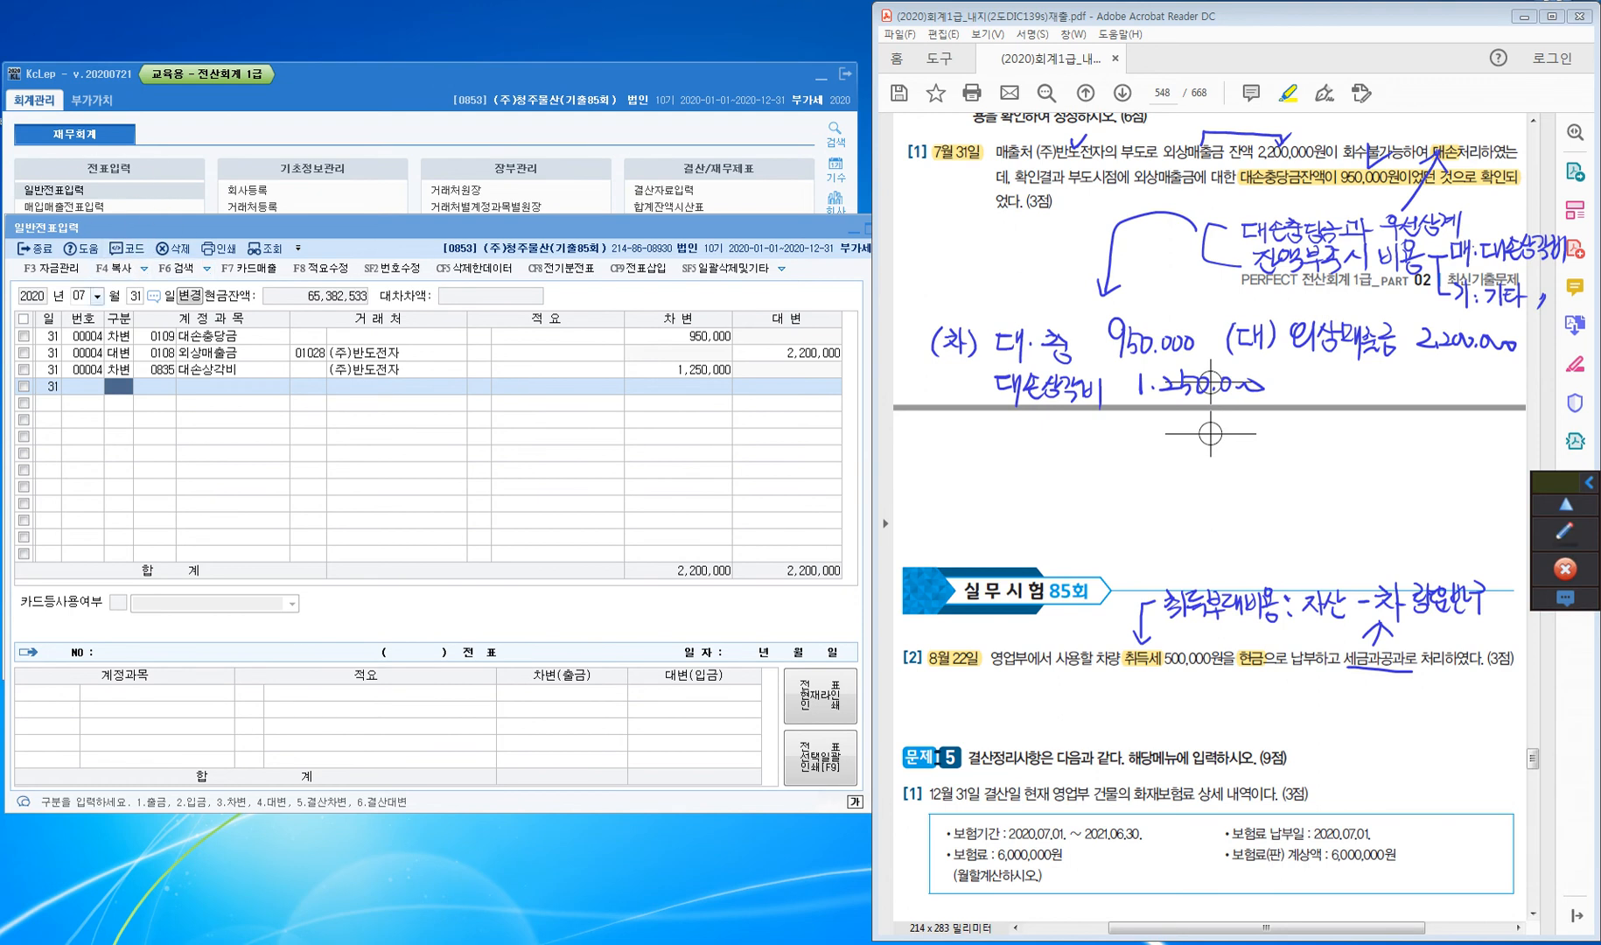
Load the August 22 vouchers in 일반전표입력
left_click(472, 229)
key("Escape")
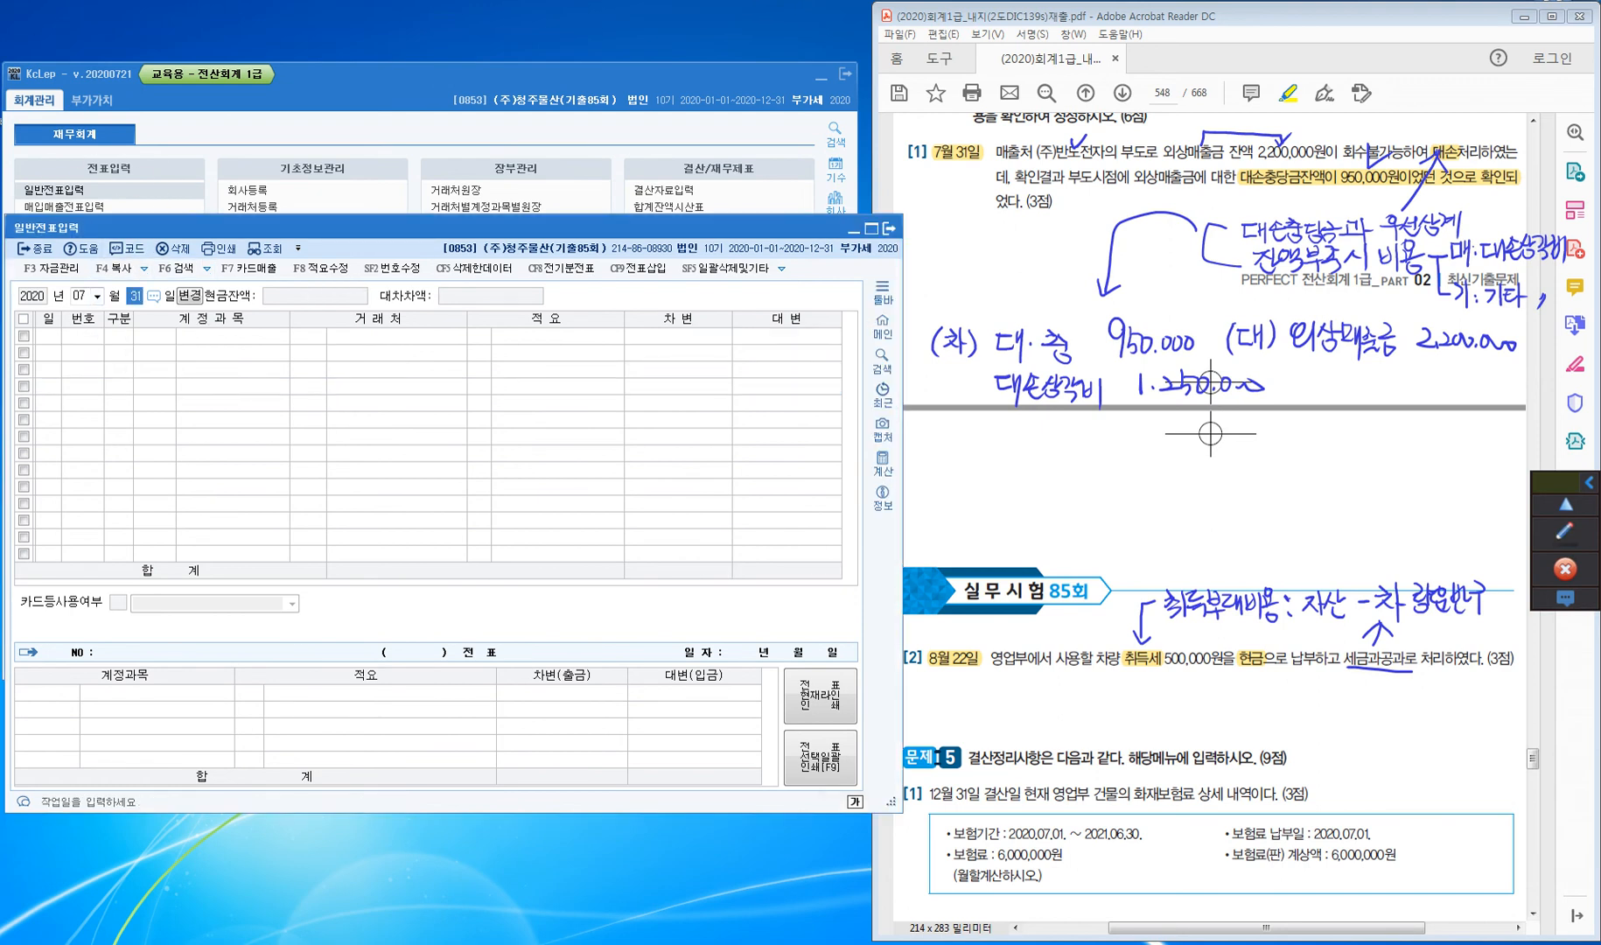
key("shift+Tab")
type("08")
key("Return")
type("22")
key("Return")
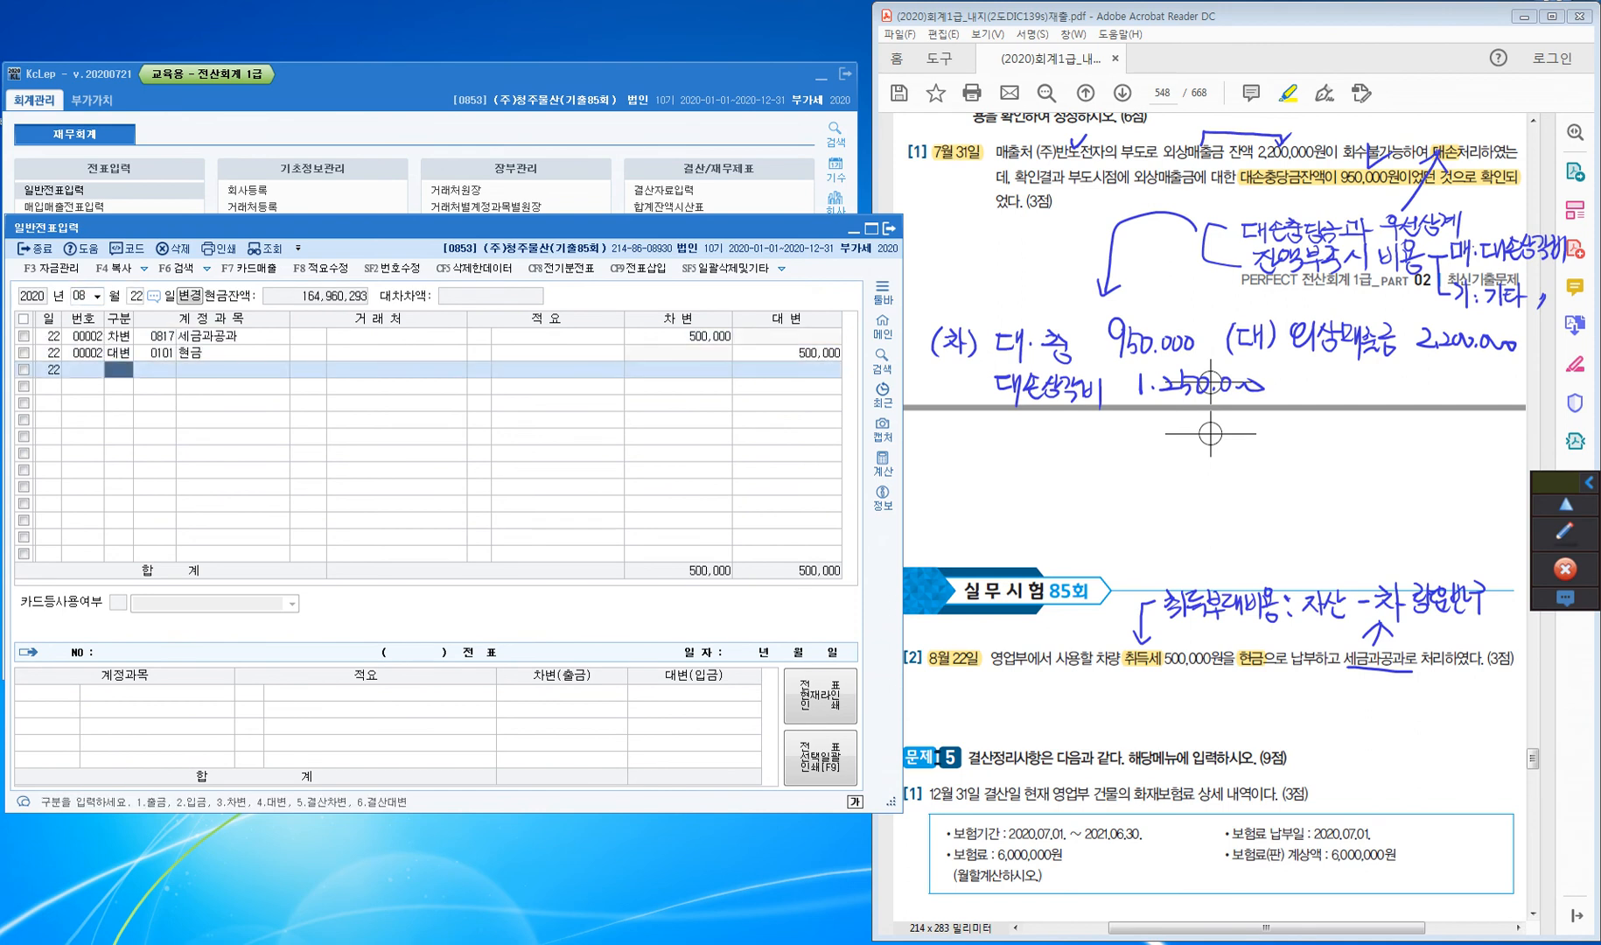
Change the August 22 debit account from 세금과공과 to 0208 차량운반구
key("Up")
key("Up")
key("Right")
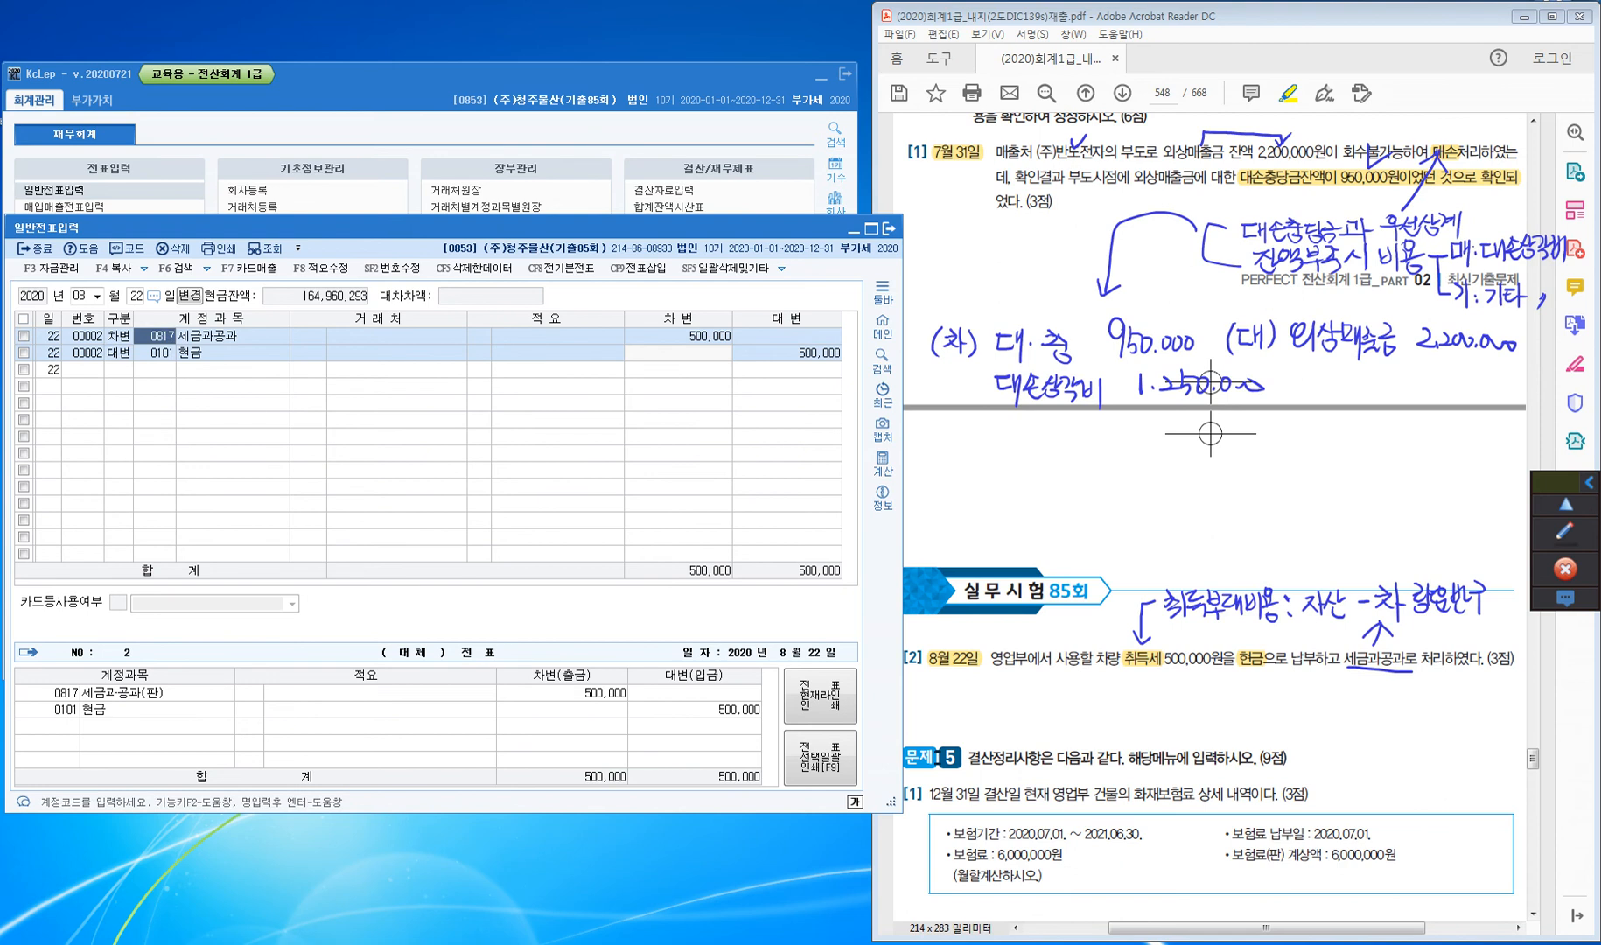
type("0208")
key("Return")
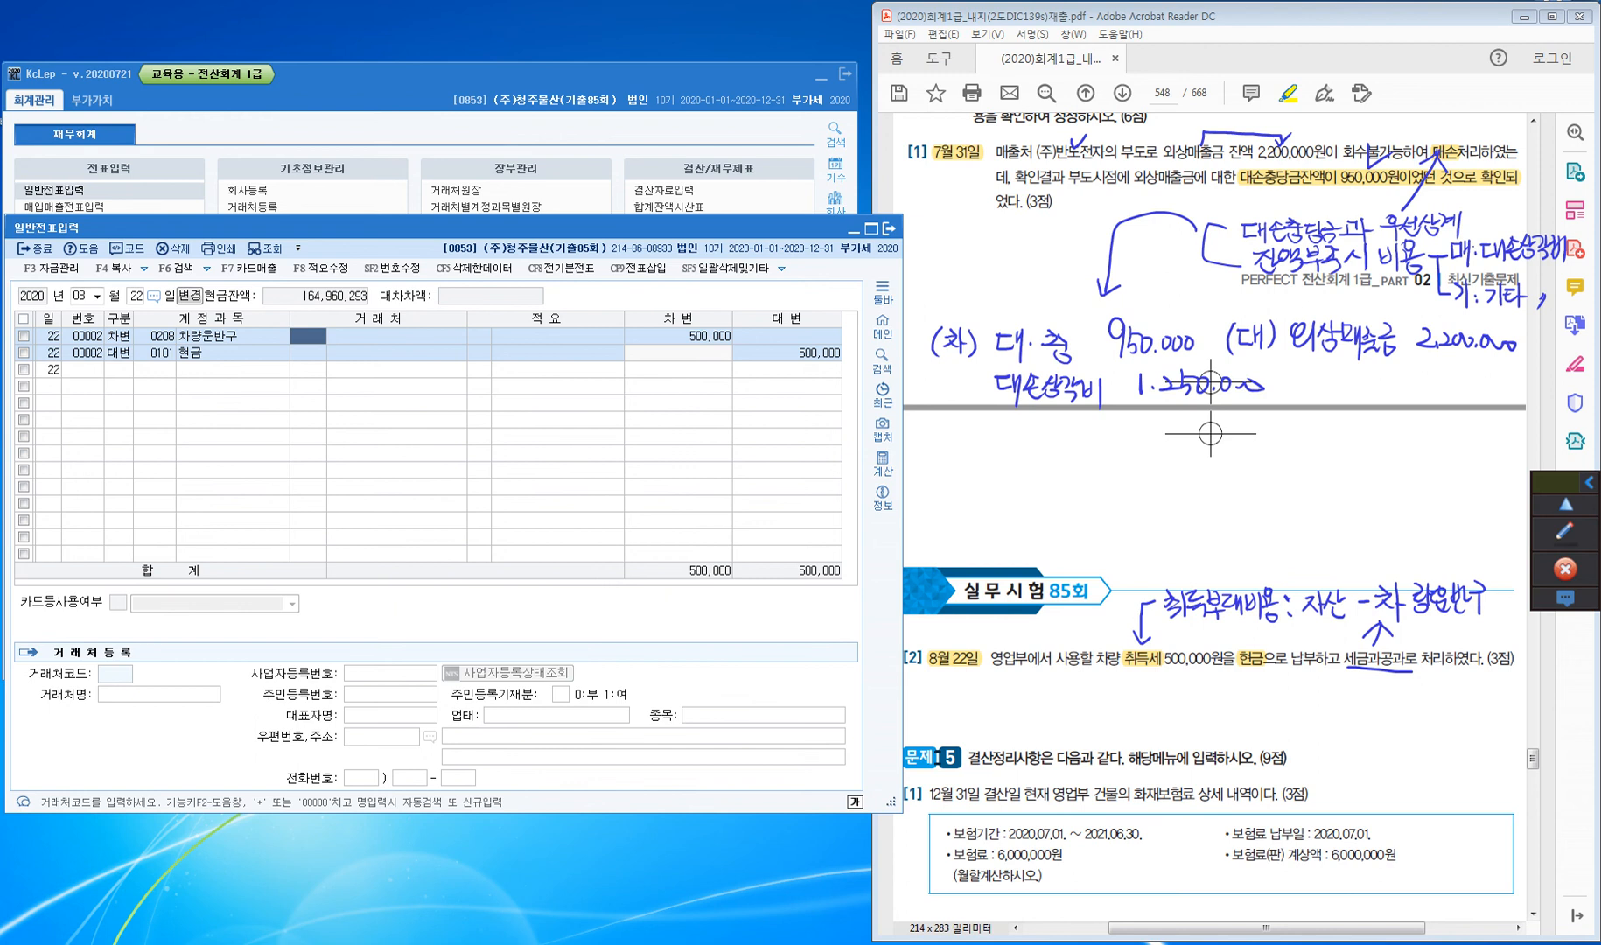
Switch 일반전표입력 to the December 31 vouchers
key("Escape")
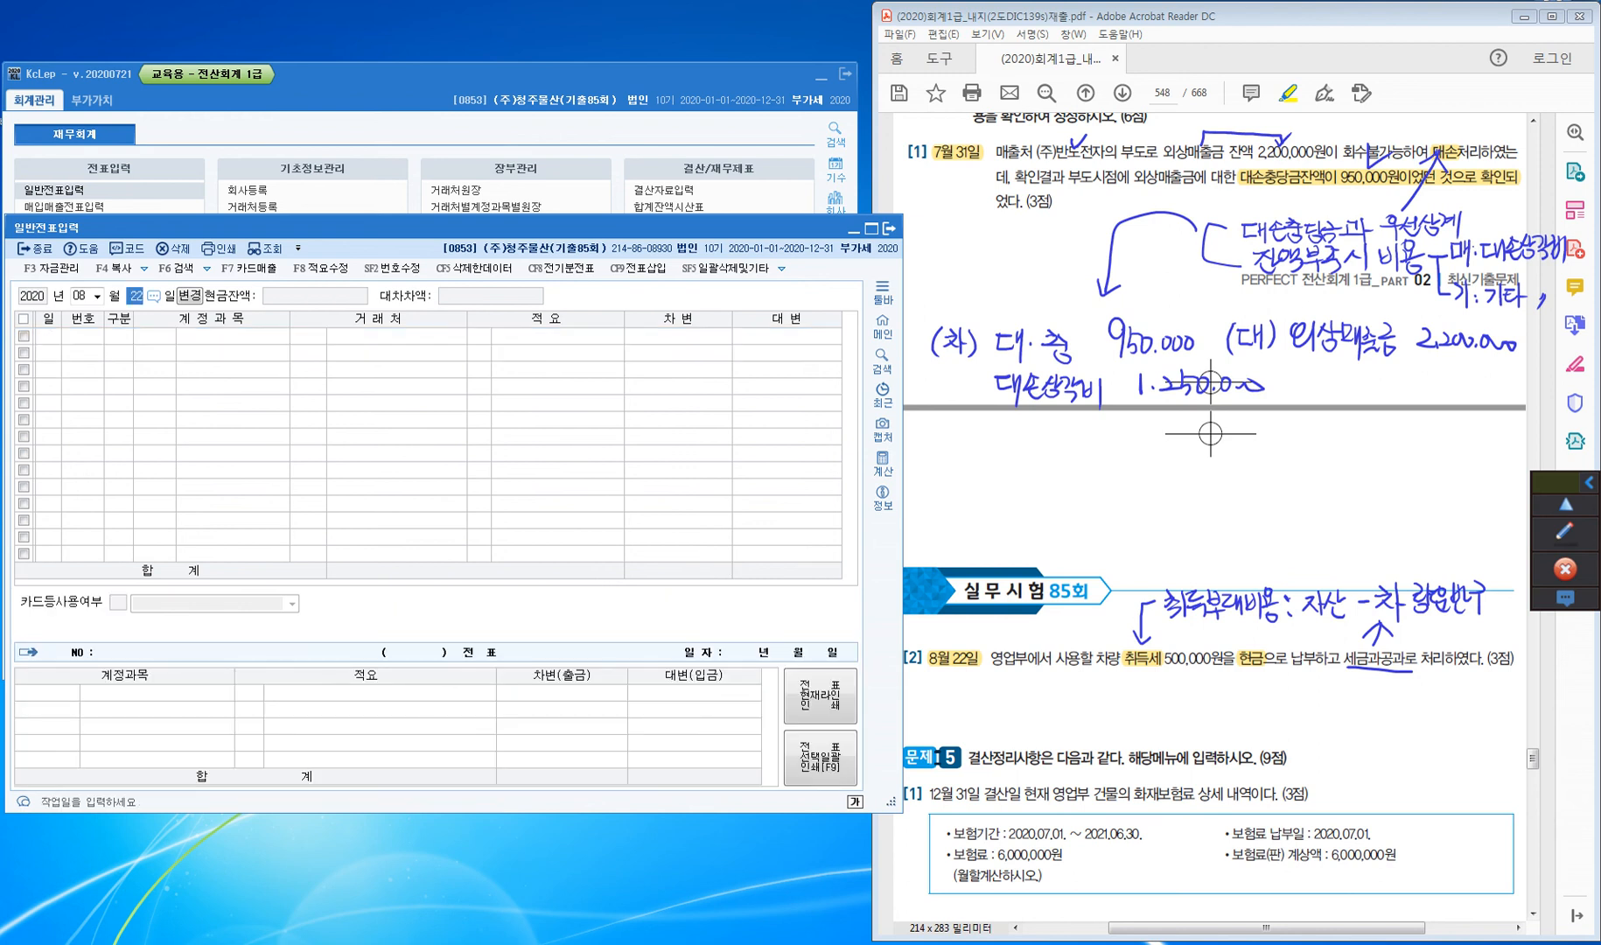
key("shift+Tab")
type("12")
key("Return")
type("31")
key("Return")
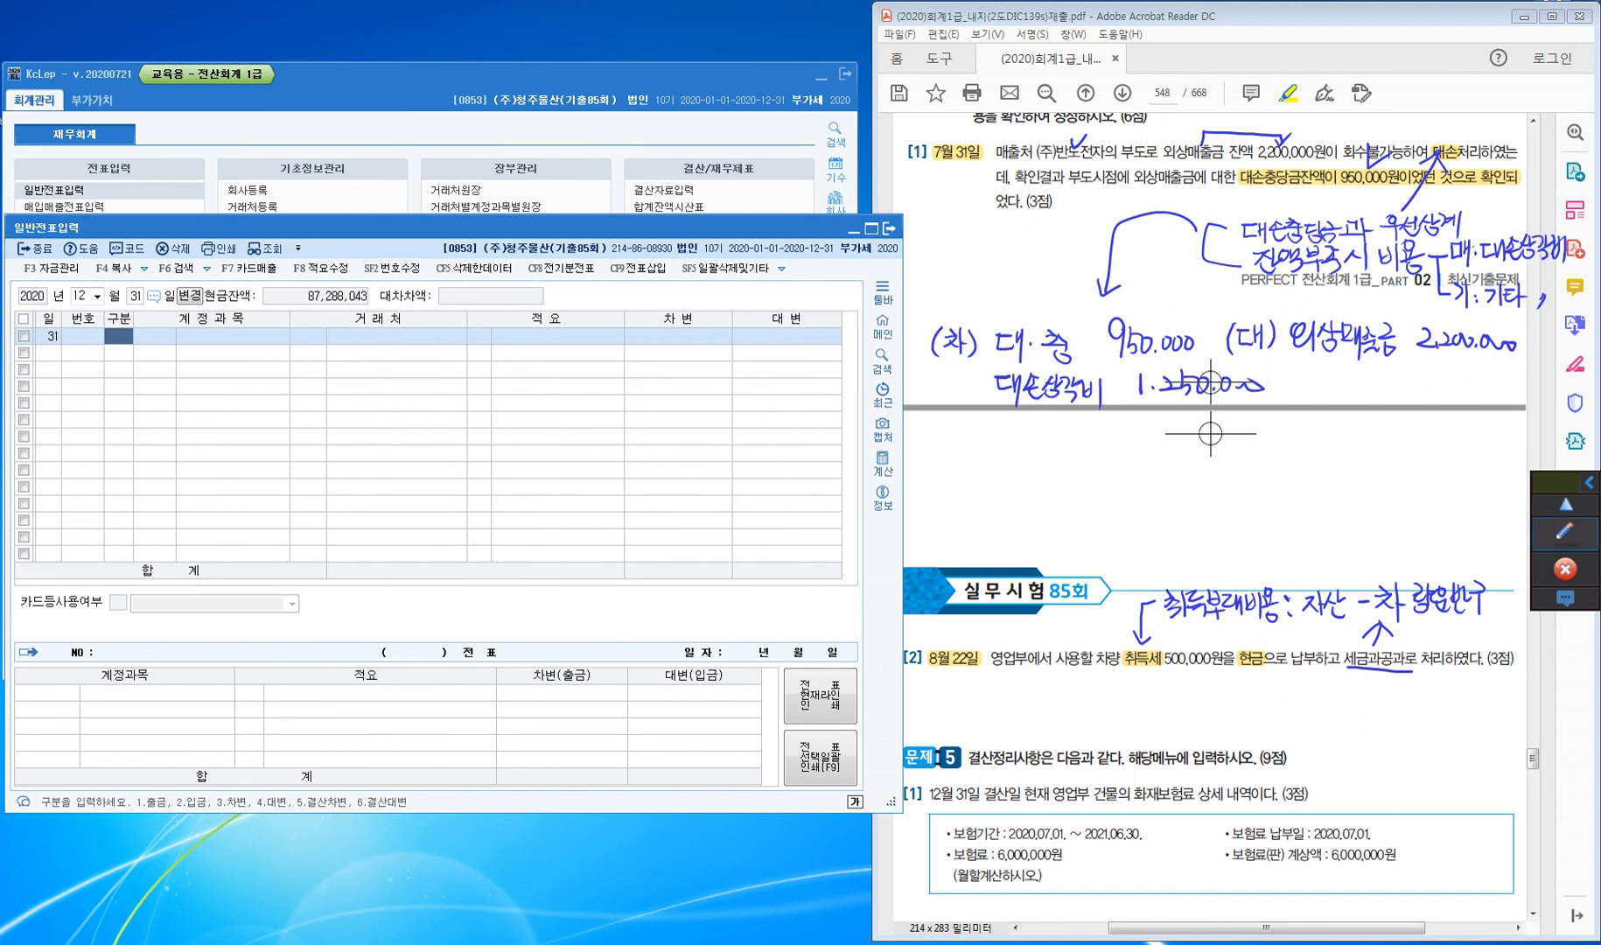
Erase all handwritten notes from the exam page and go to 문제 5
left_click(1563, 529)
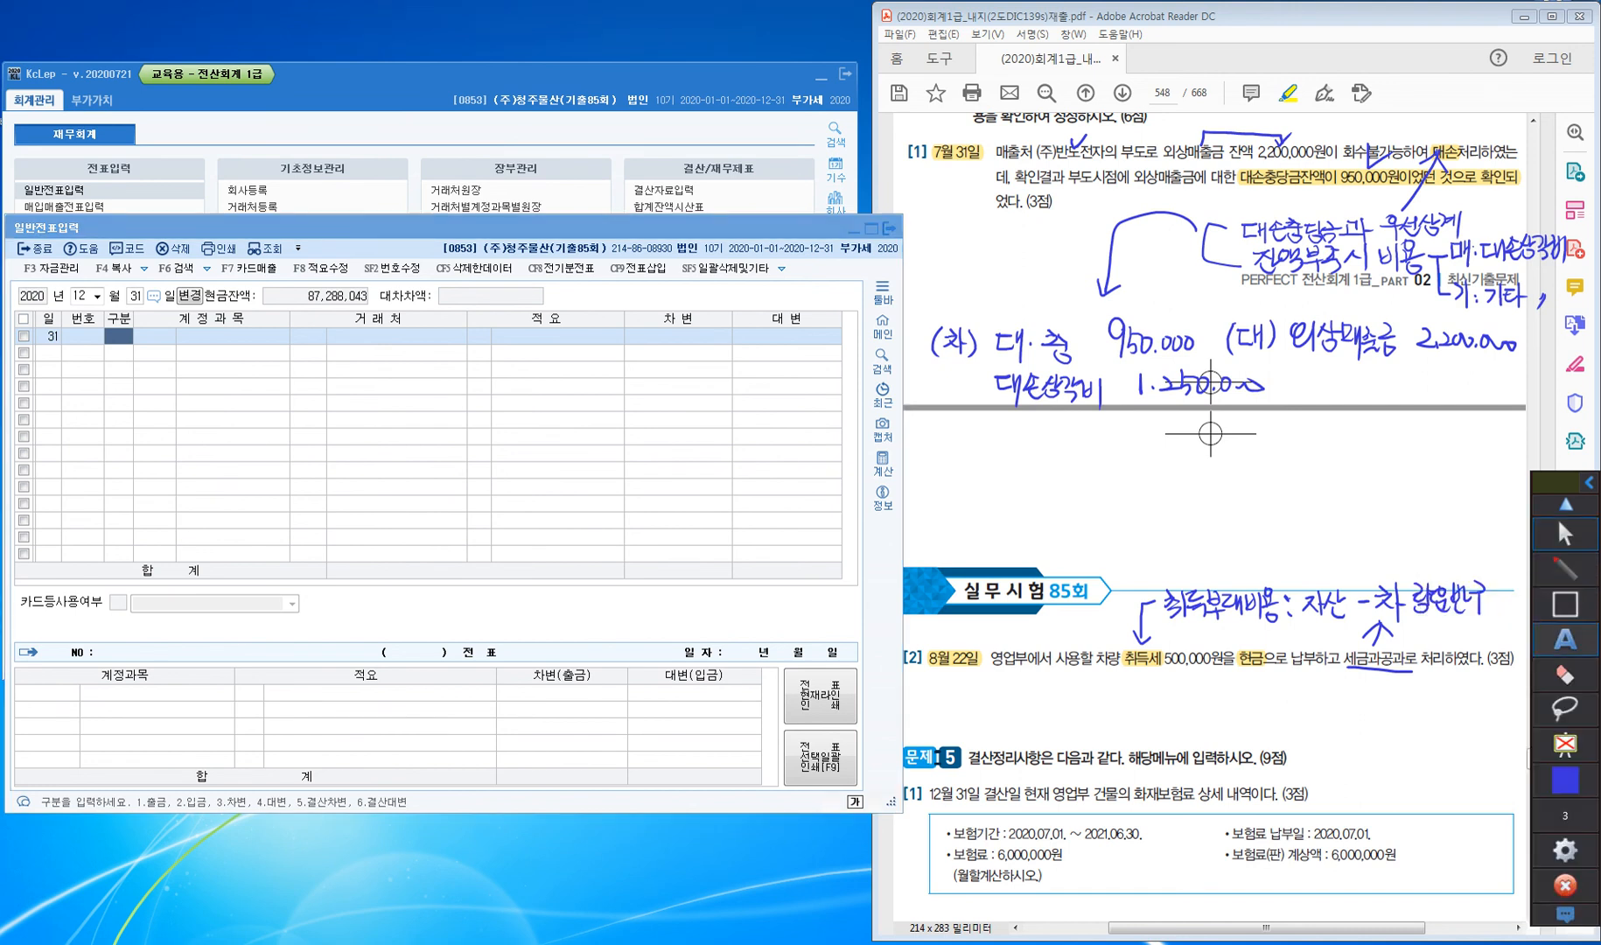
mouse_move(1565, 674)
left_click(1513, 675)
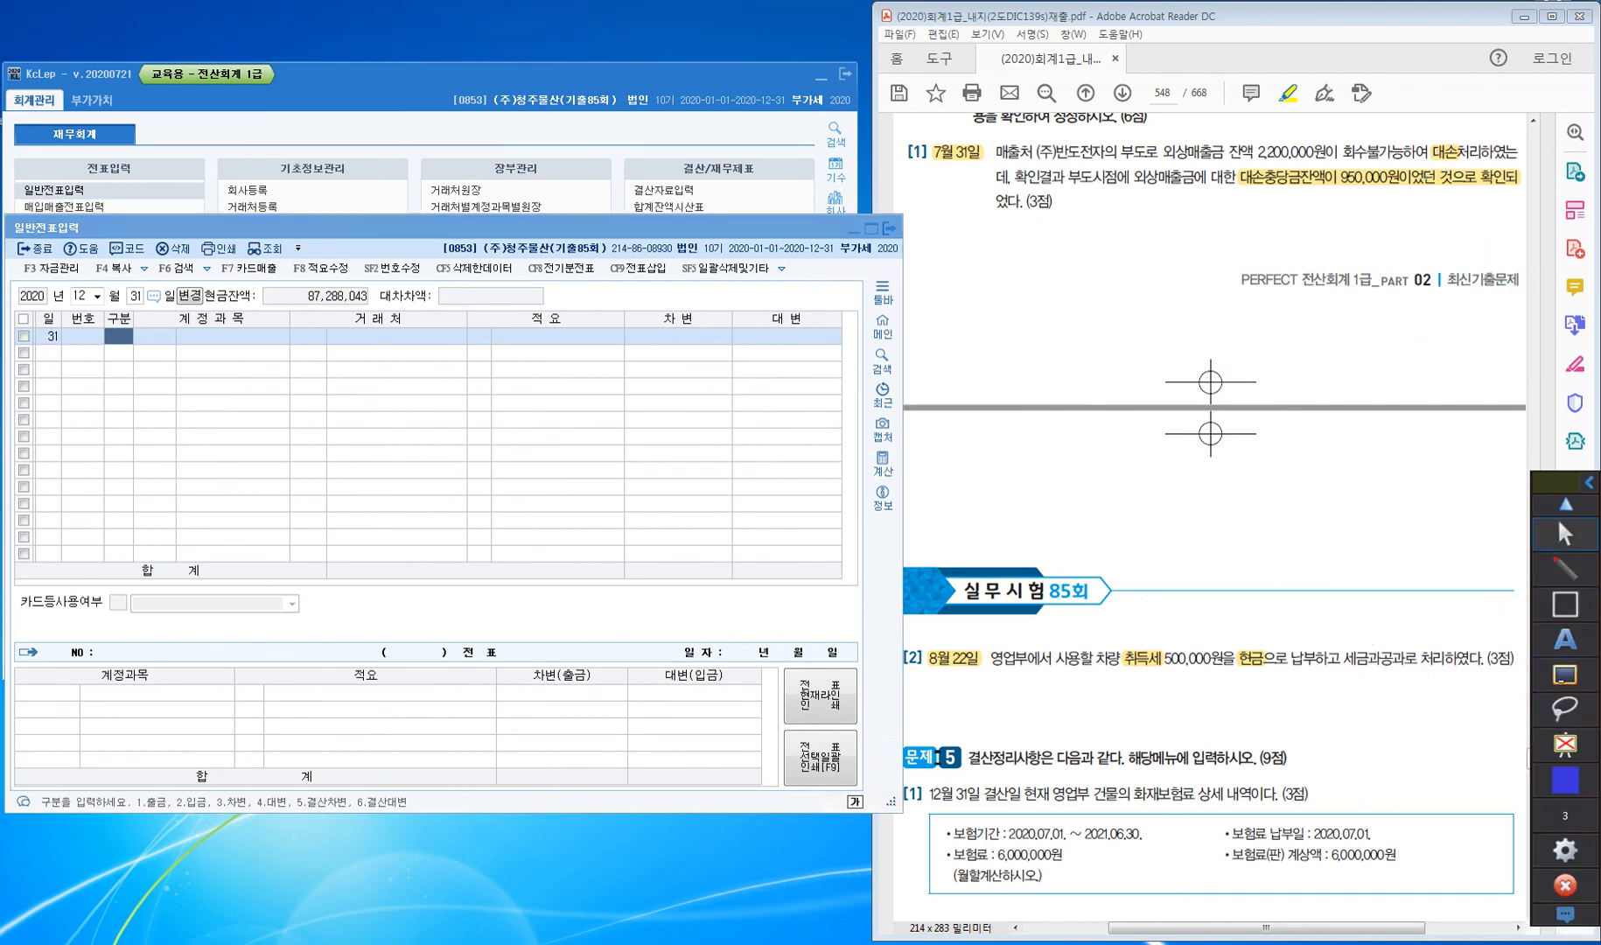
scroll(1212, 525, "down", 10)
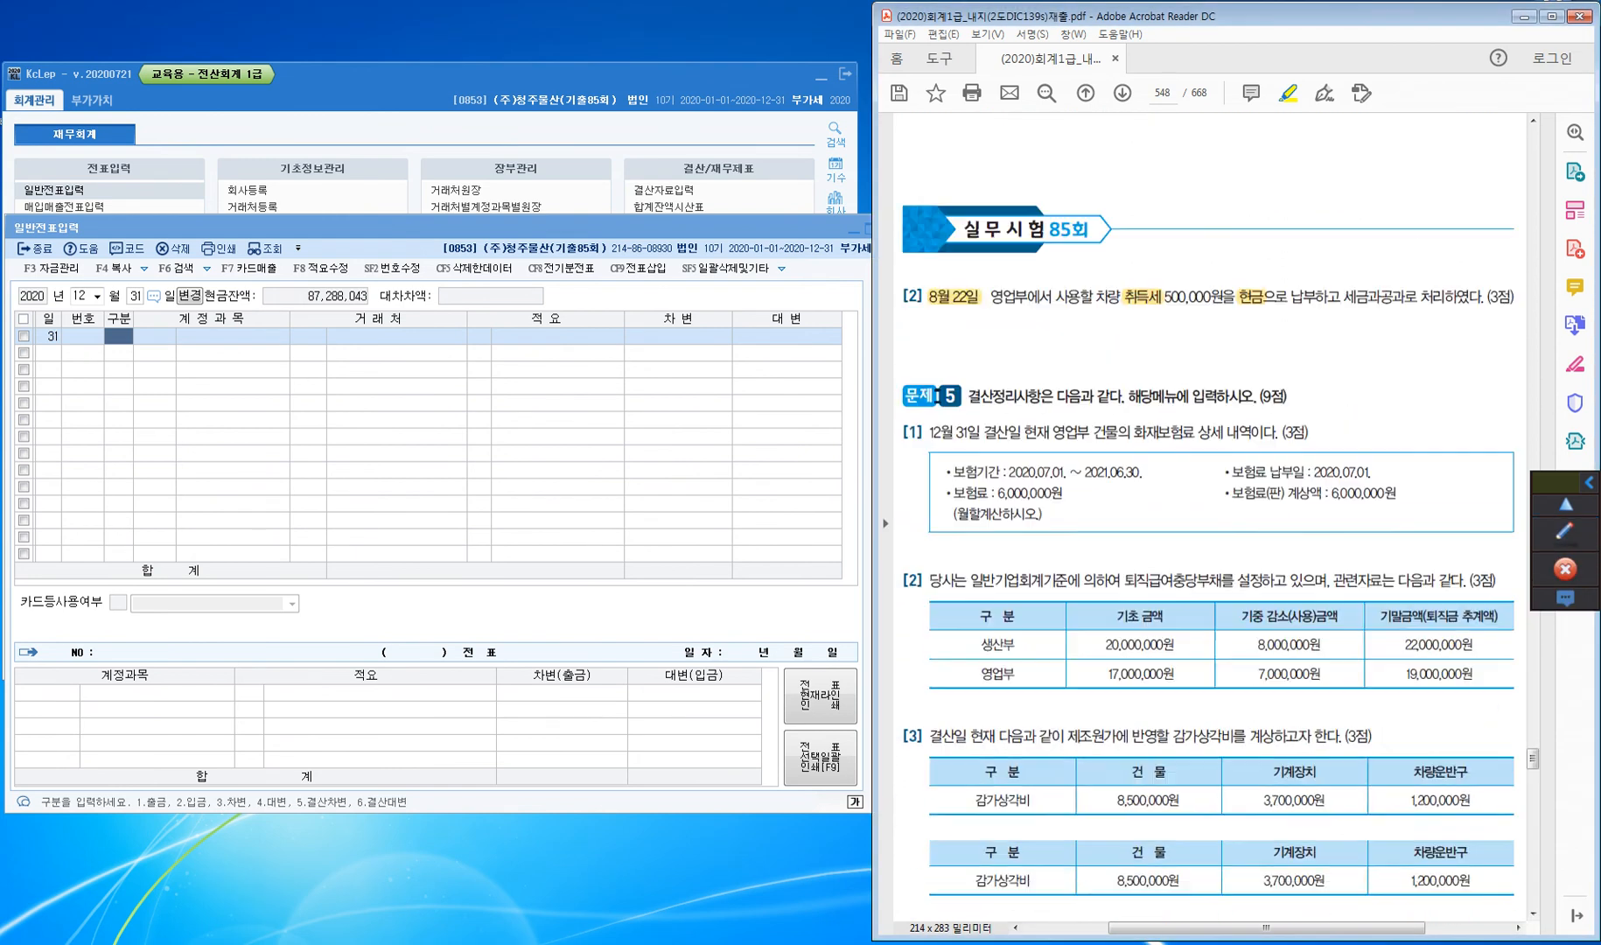
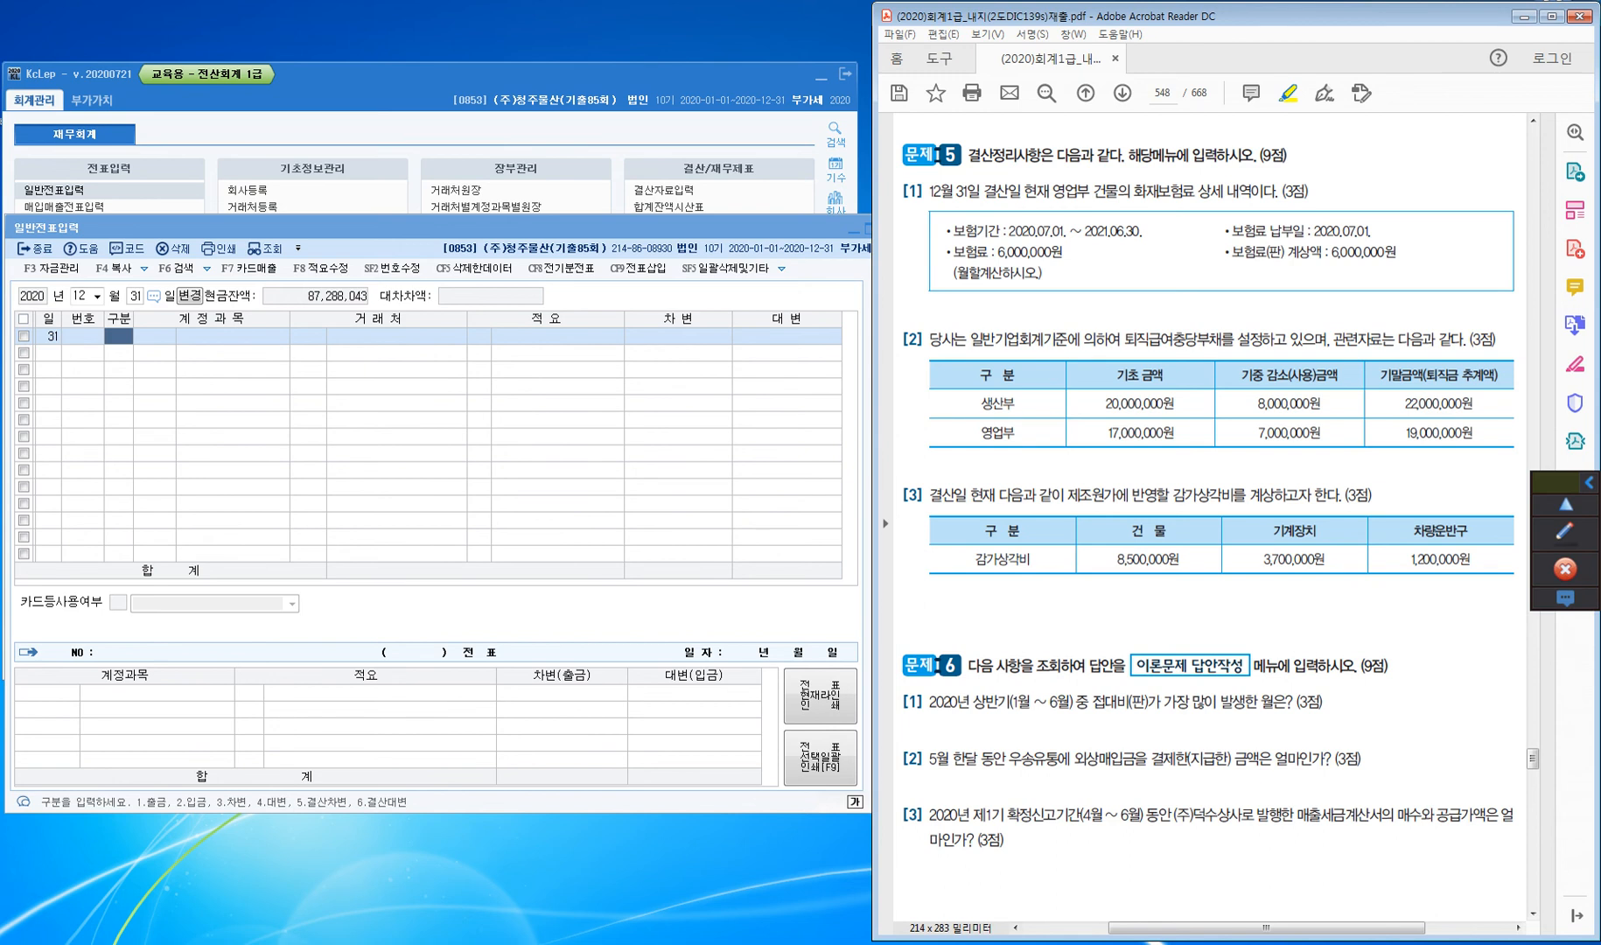
Highlight 영업부 건물의 화재보험료, 월할 and 보험료(판) in 문제 5 problem [1]
left_click_drag(1054, 192, 1201, 193)
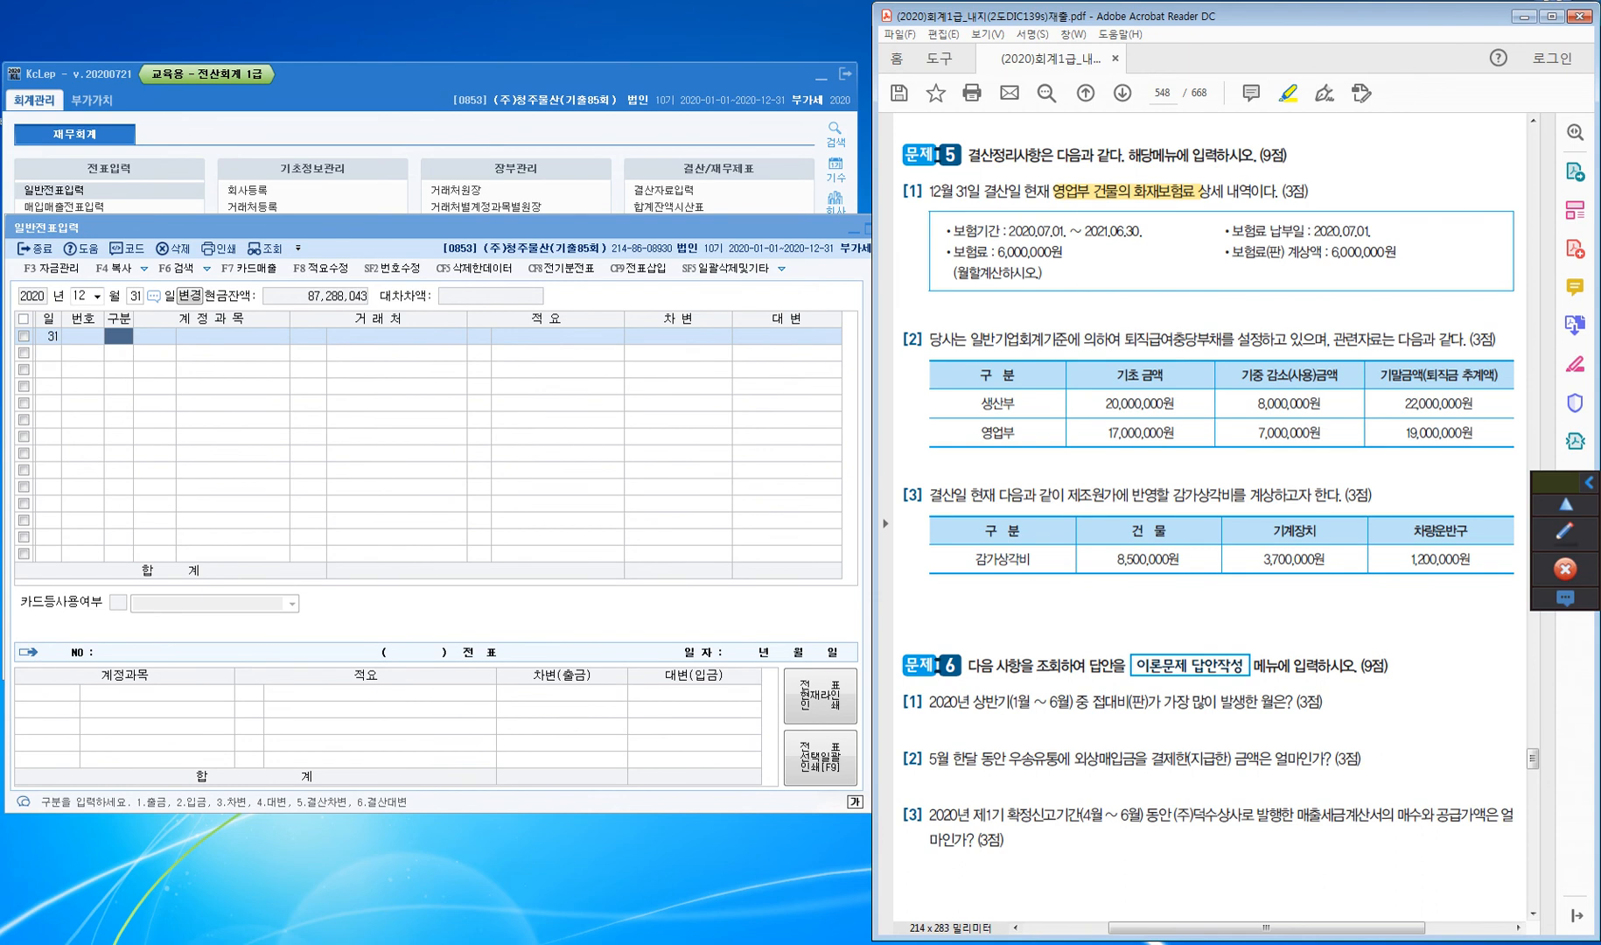
left_click_drag(955, 273, 980, 273)
left_click_drag(1231, 252, 1282, 252)
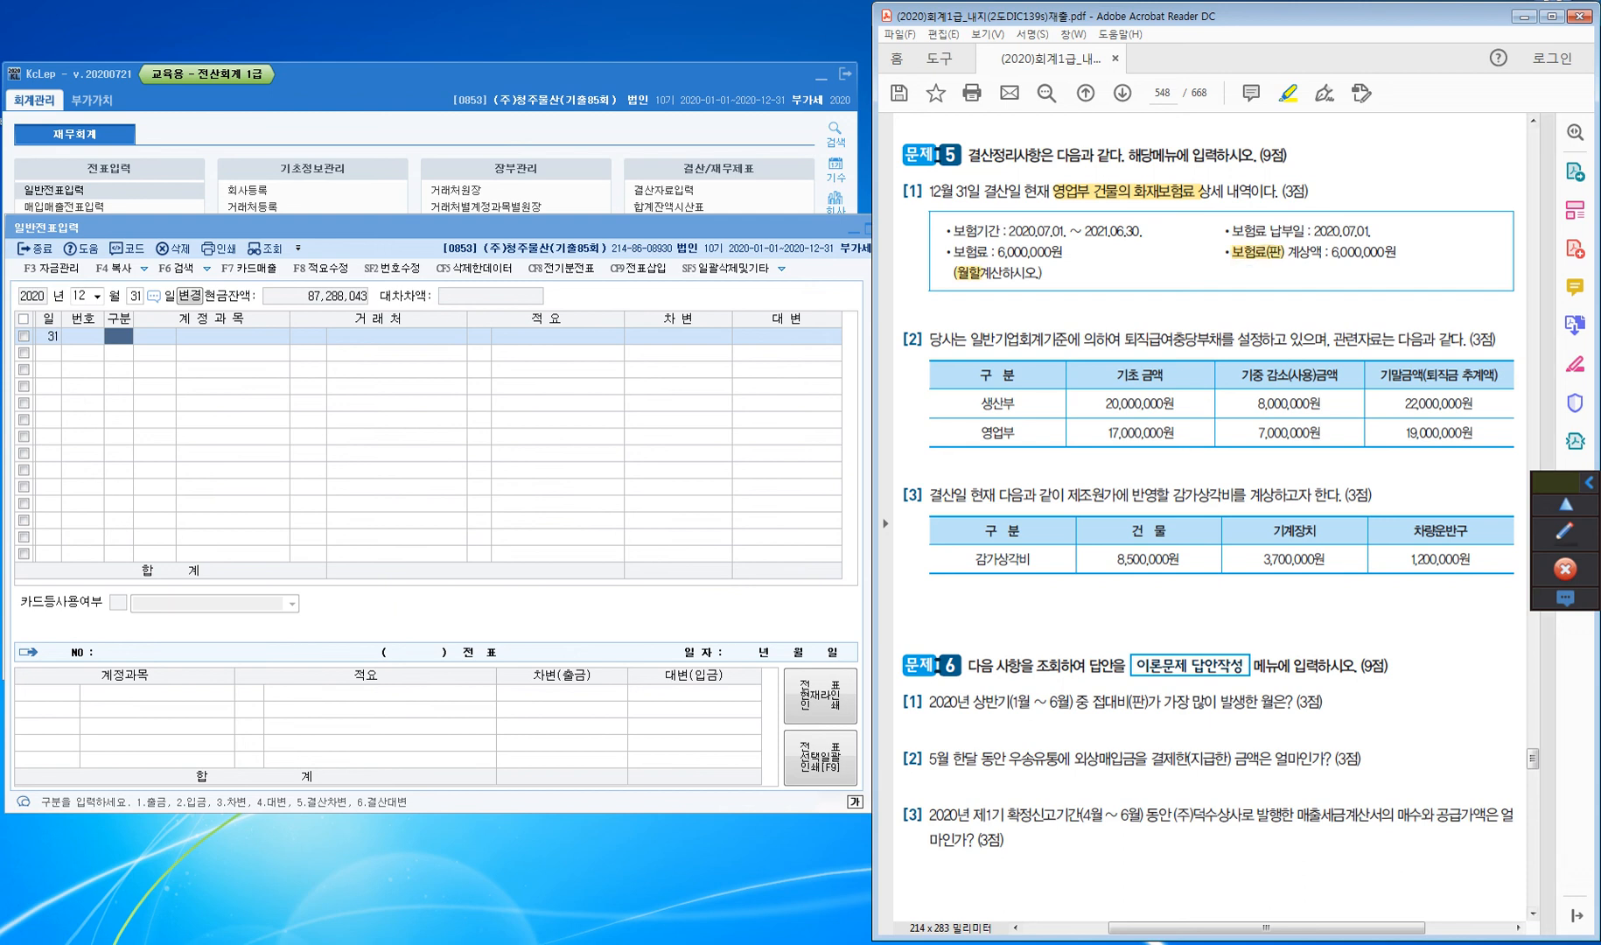
Handwrite 비용 → 미경과분 선급비용 대체 below the 보험료(판) line of problem [1]
left_click(1565, 533)
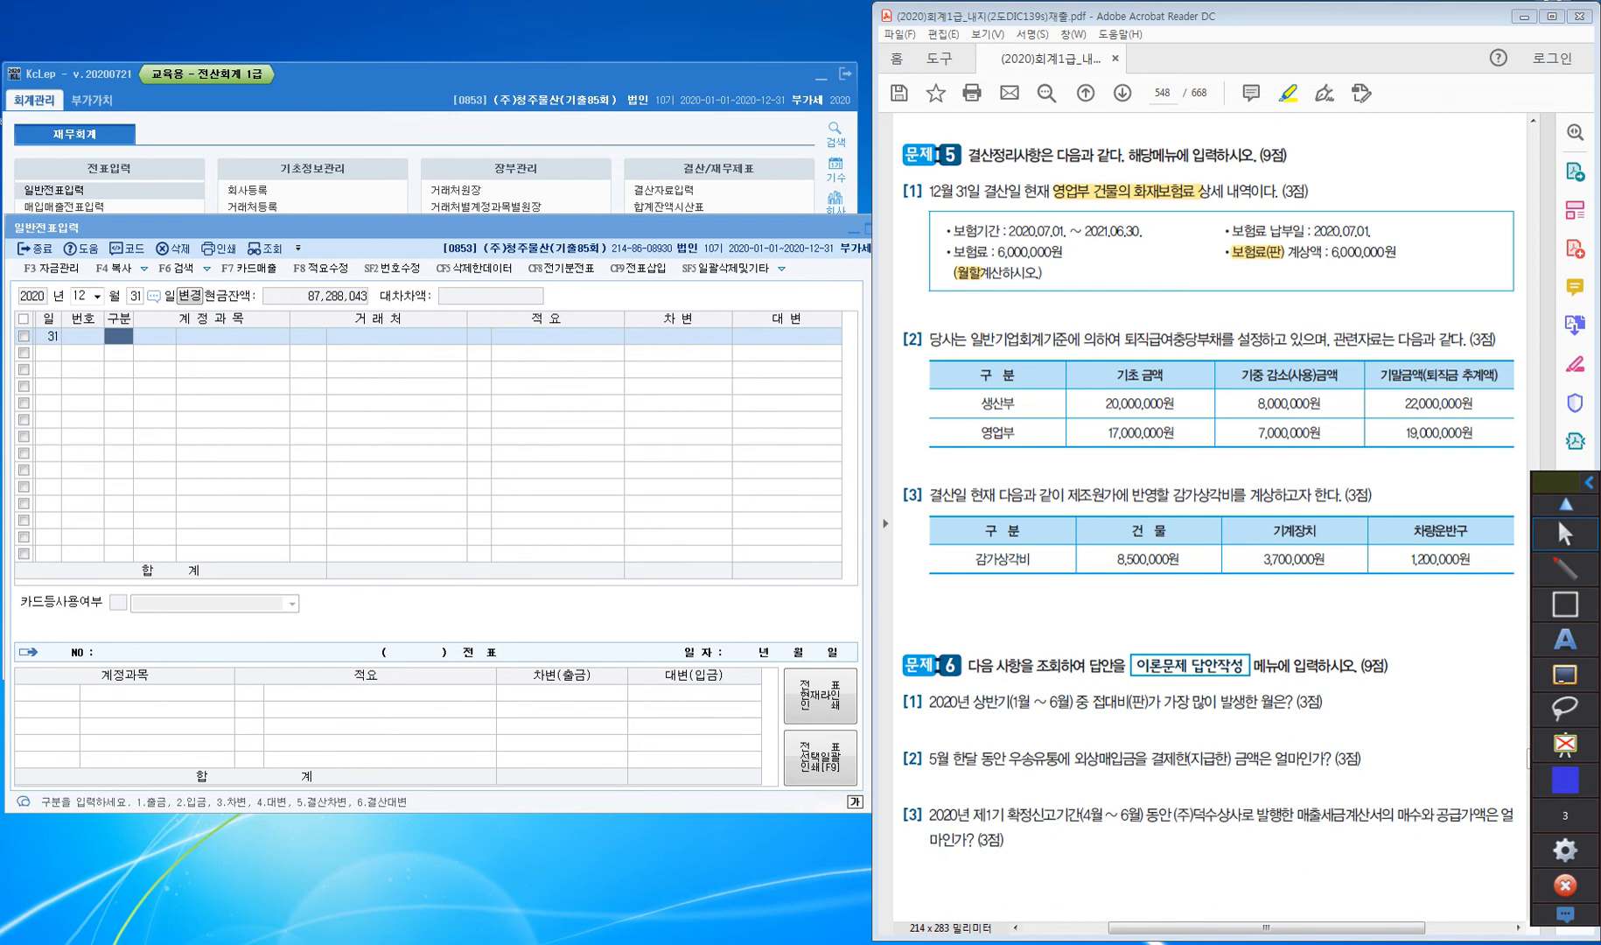
mouse_move(1237, 268)
left_mouse_down()
mouse_move(1252, 287)
mouse_move(1263, 272)
mouse_move(1294, 287)
left_mouse_up()
left_click_drag(1315, 271, 1323, 283)
mouse_move(1328, 265)
left_mouse_down()
mouse_move(1328, 287)
mouse_move(1347, 270)
left_mouse_up()
left_click_drag(1340, 275, 1346, 274)
mouse_move(1348, 265)
left_mouse_down()
mouse_move(1344, 278)
mouse_move(1382, 274)
mouse_move(1380, 289)
mouse_move(1440, 261)
left_mouse_up()
left_click_drag(1423, 271, 1439, 286)
left_click_drag(1435, 278, 1461, 274)
mouse_move(1454, 264)
left_mouse_down()
mouse_move(1455, 285)
mouse_move(1488, 275)
mouse_move(1483, 287)
left_mouse_up()
mouse_move(1485, 286)
left_mouse_down()
mouse_move(1496, 269)
mouse_move(1494, 290)
mouse_move(1508, 287)
left_mouse_up()
left_click_drag(1515, 270, 1516, 294)
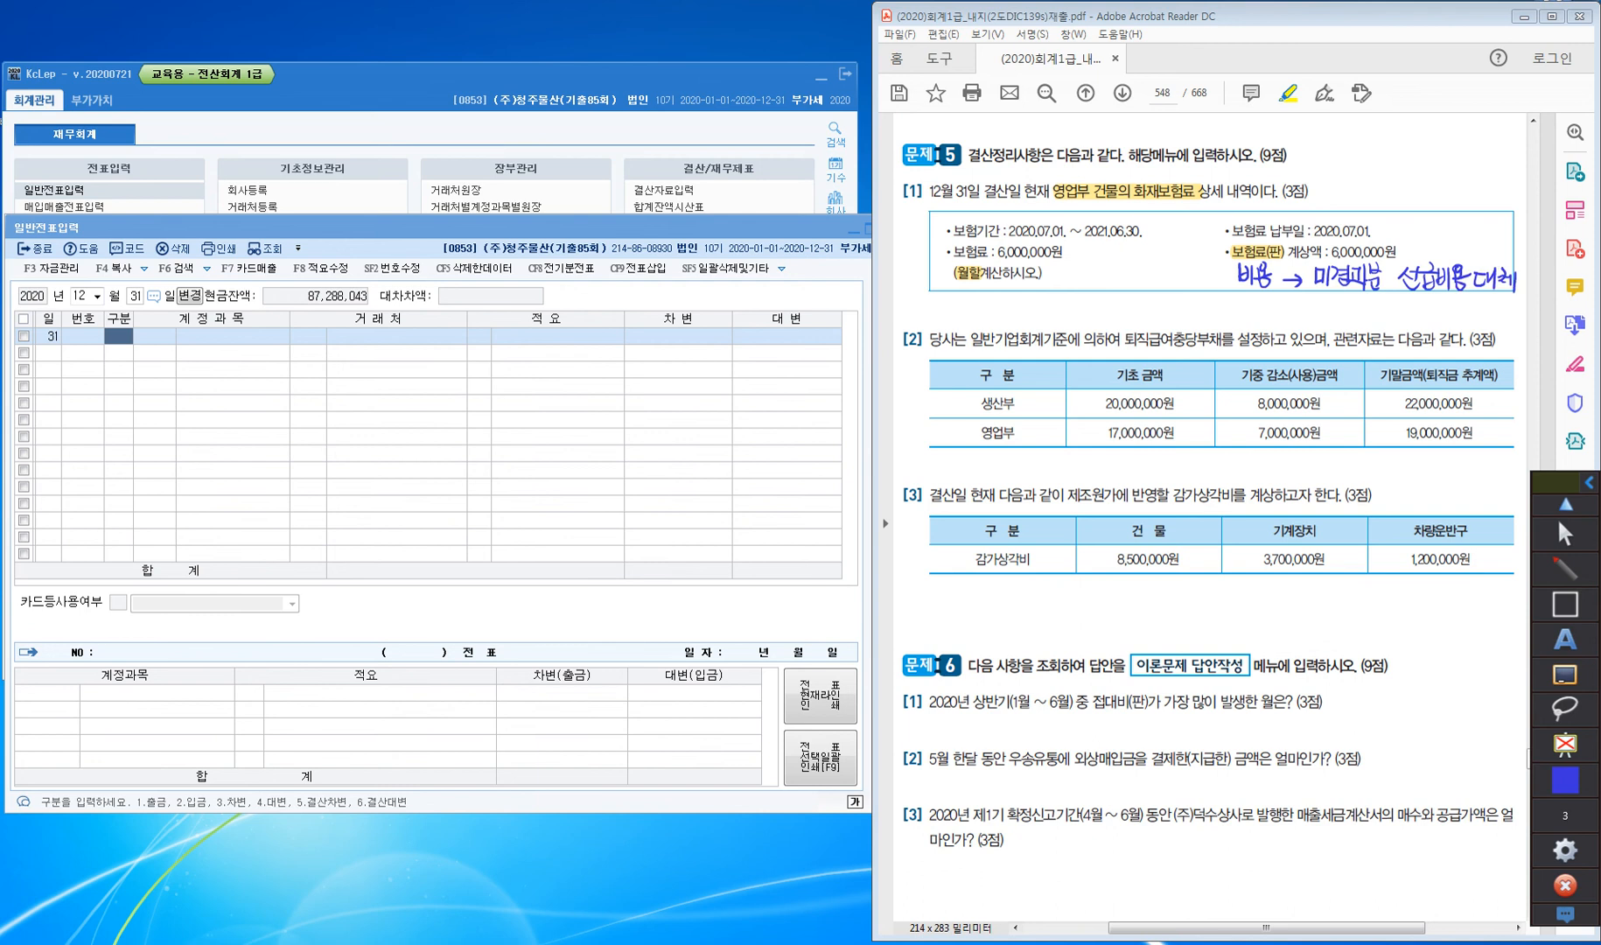
Begin the handwritten prepaid expense calculation below the insurance box with 선급비용 = 6,000,000 ×
mouse_move(949, 298)
left_mouse_down()
mouse_move(942, 314)
mouse_move(963, 316)
left_mouse_up()
mouse_move(950, 312)
left_mouse_down()
mouse_move(965, 325)
mouse_move(980, 306)
left_mouse_up()
mouse_move(973, 302)
left_mouse_down()
mouse_move(981, 327)
mouse_move(992, 302)
left_mouse_up()
left_click_drag(982, 308, 998, 328)
left_click_drag(1004, 301, 1017, 317)
left_click_drag(1007, 319, 1078, 320)
left_click_drag(1087, 303, 1107, 304)
left_click_drag(1117, 311, 1126, 305)
left_click_drag(1136, 306, 1167, 319)
left_click_drag(1165, 301, 1155, 322)
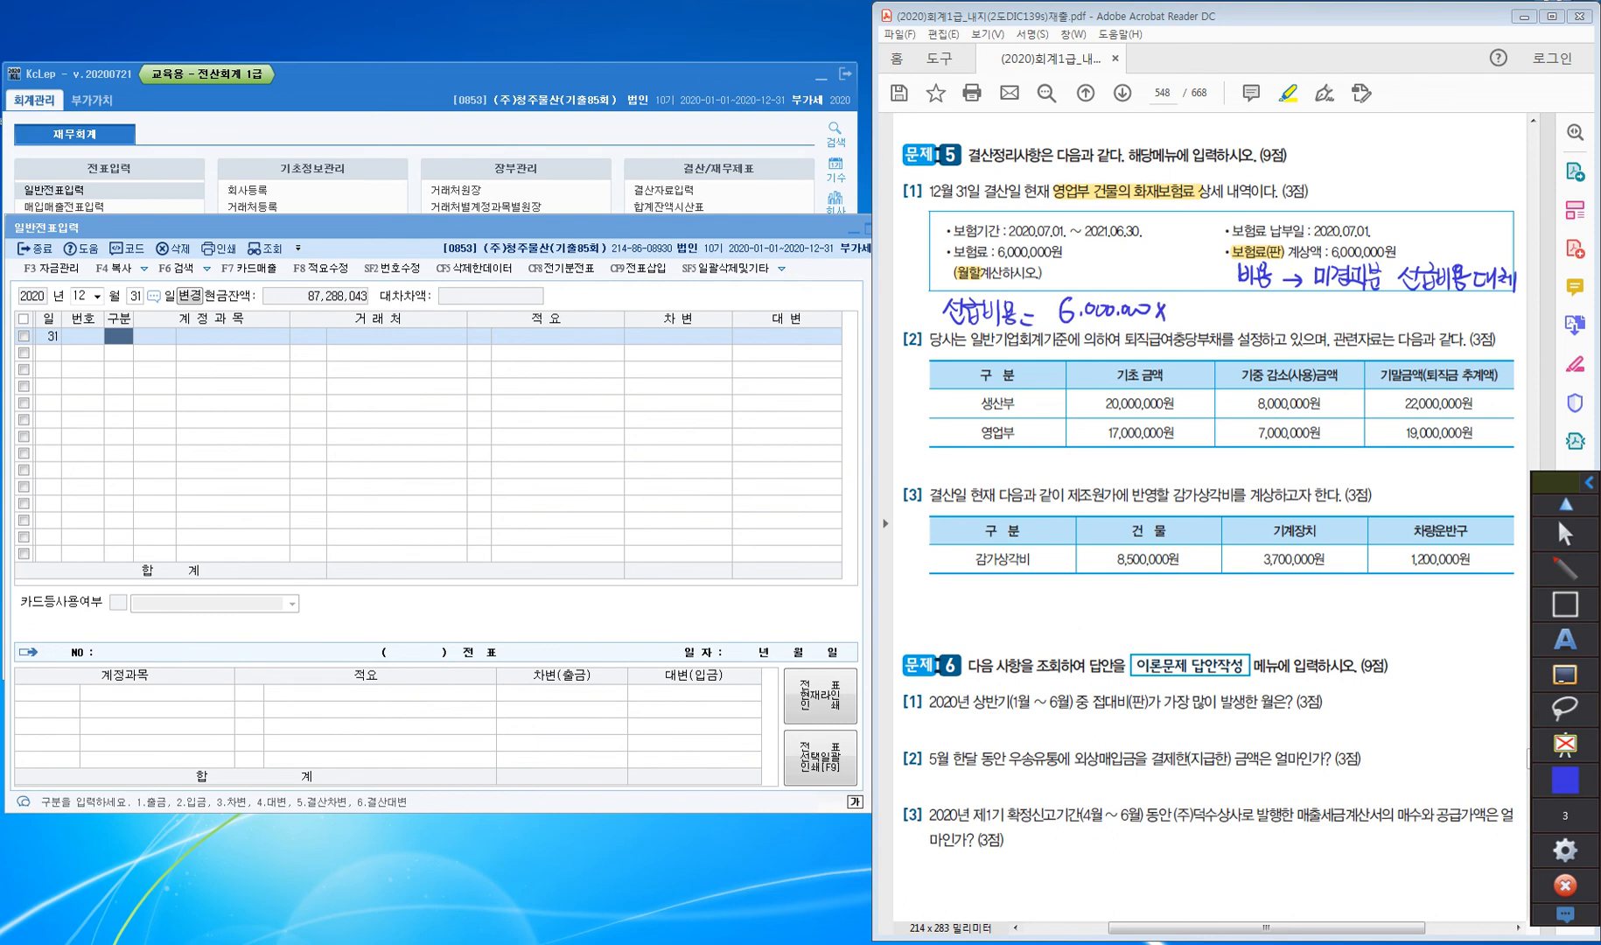
Note 2021.1~6 beside the insurance amount and complete the handwritten calculation with 6/12 = 3,000,000
left_click_drag(1090, 252, 1123, 262)
mouse_move(1124, 248)
left_mouse_down()
mouse_move(1125, 268)
mouse_move(1167, 257)
mouse_move(1182, 315)
mouse_move(1220, 321)
left_mouse_up()
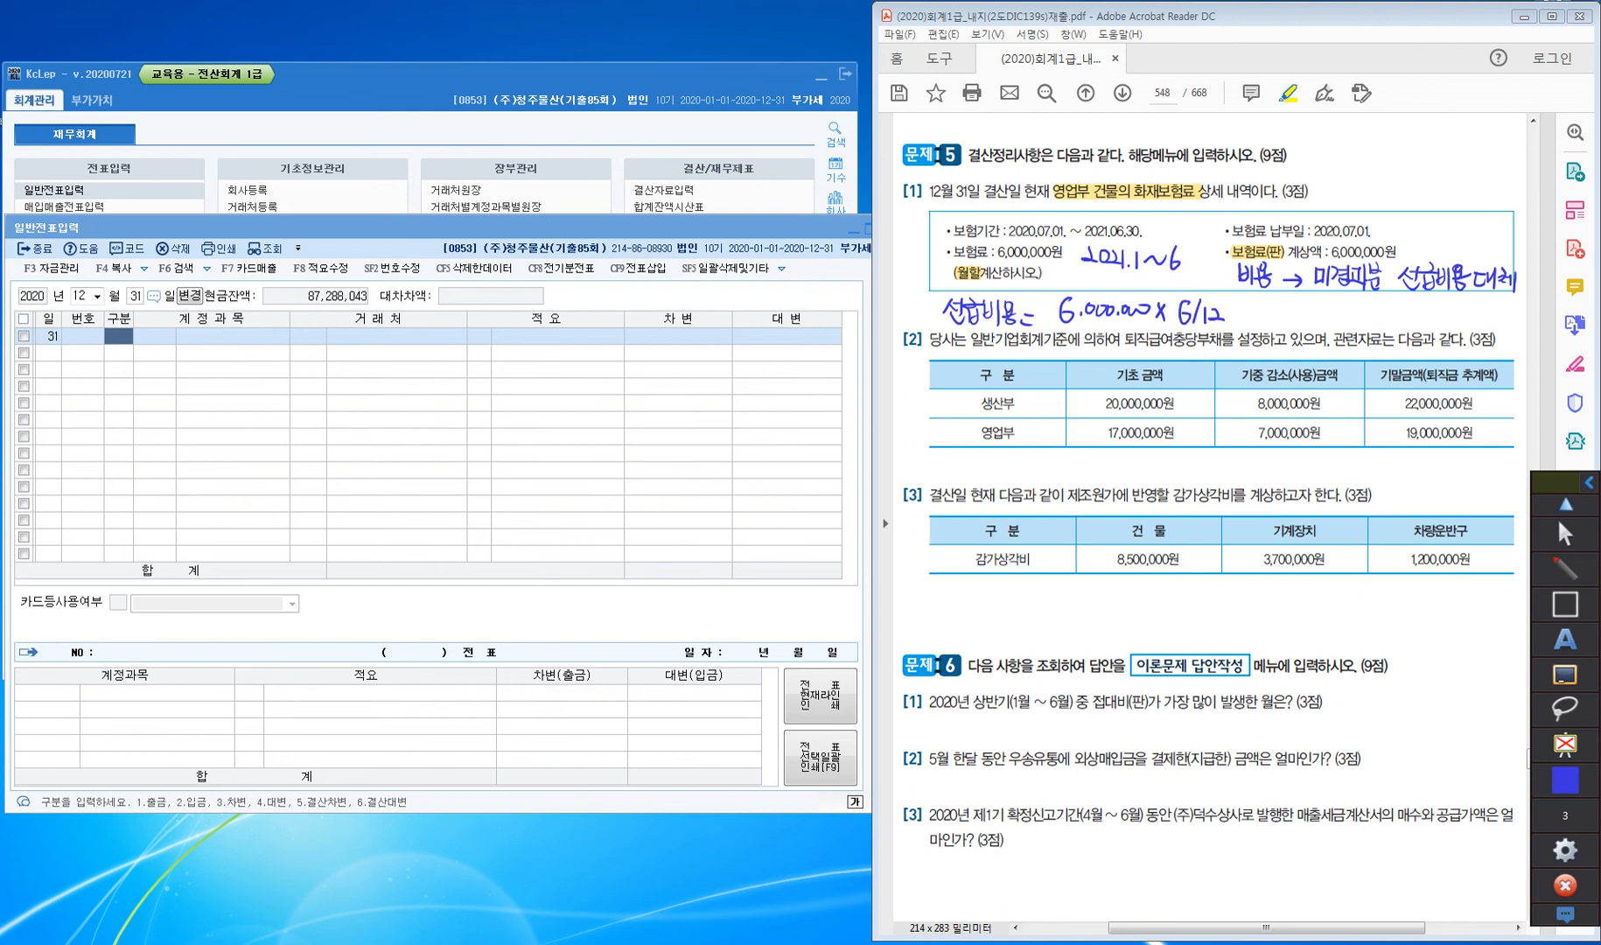
left_click_drag(1230, 310, 1241, 309)
left_click_drag(1231, 316, 1294, 313)
left_click_drag(1305, 309, 1319, 312)
left_click_drag(1330, 309, 1339, 313)
Handwrite 수동 beside the problem [1] heading, then leave annotation mode and return to the empty December 31 voucher line
mouse_move(1344, 169)
left_mouse_down()
mouse_move(1335, 186)
mouse_move(1355, 182)
left_mouse_up()
mouse_move(1328, 190)
left_mouse_down()
mouse_move(1356, 185)
mouse_move(1350, 204)
mouse_move(1379, 189)
left_mouse_up()
left_click_drag(1373, 181, 1374, 191)
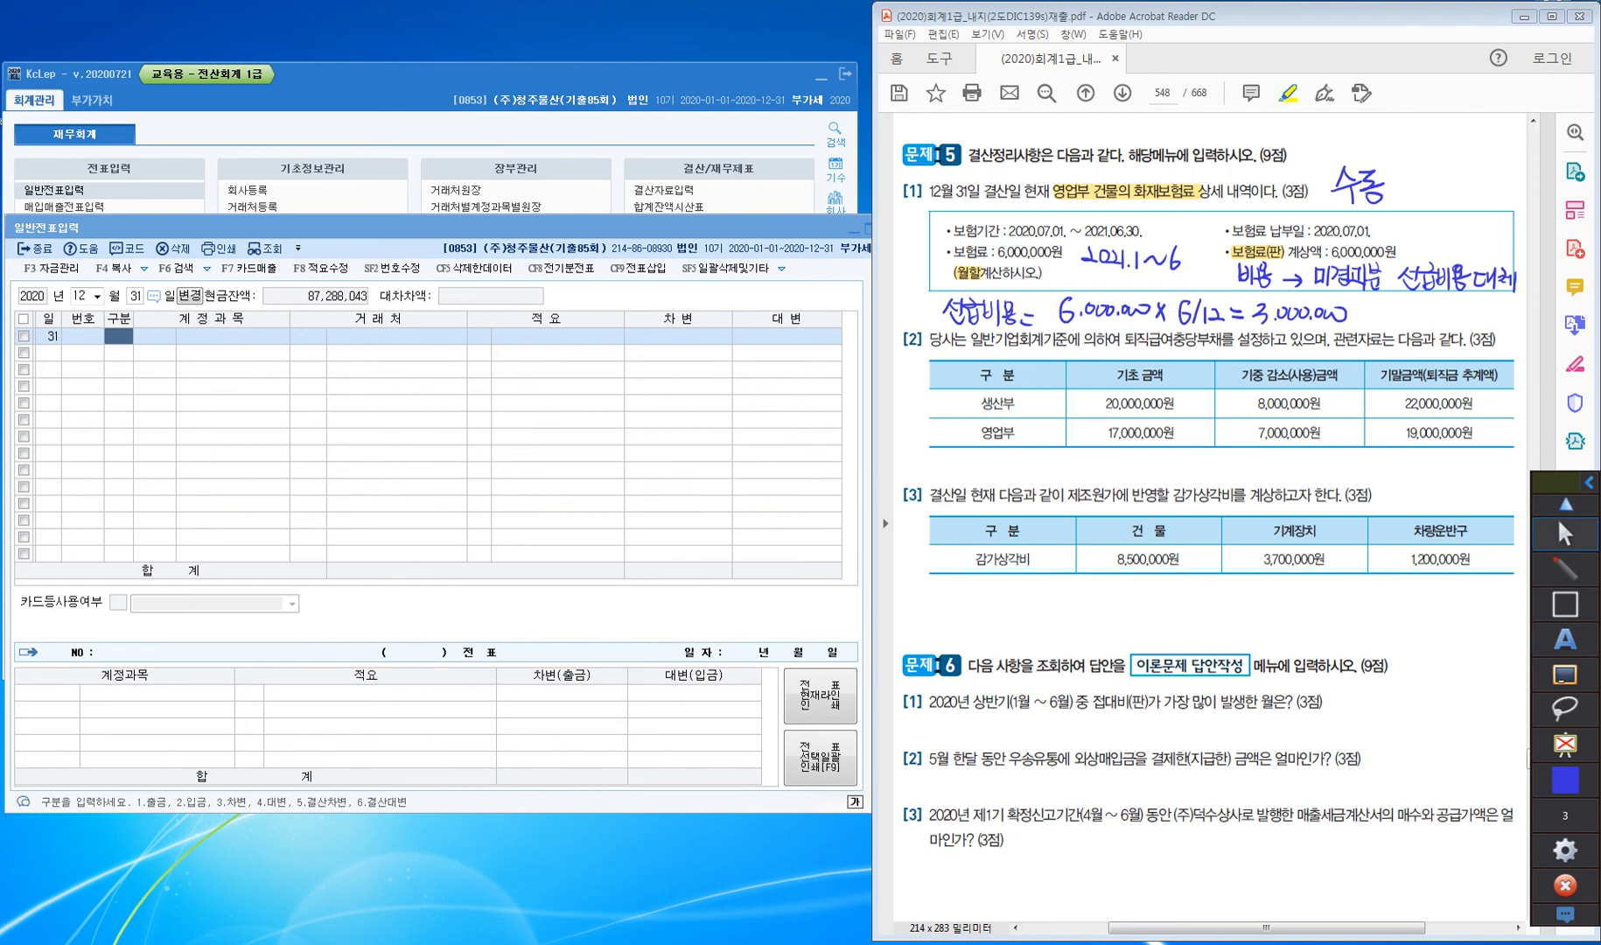
left_click(1565, 532)
left_click(118, 336)
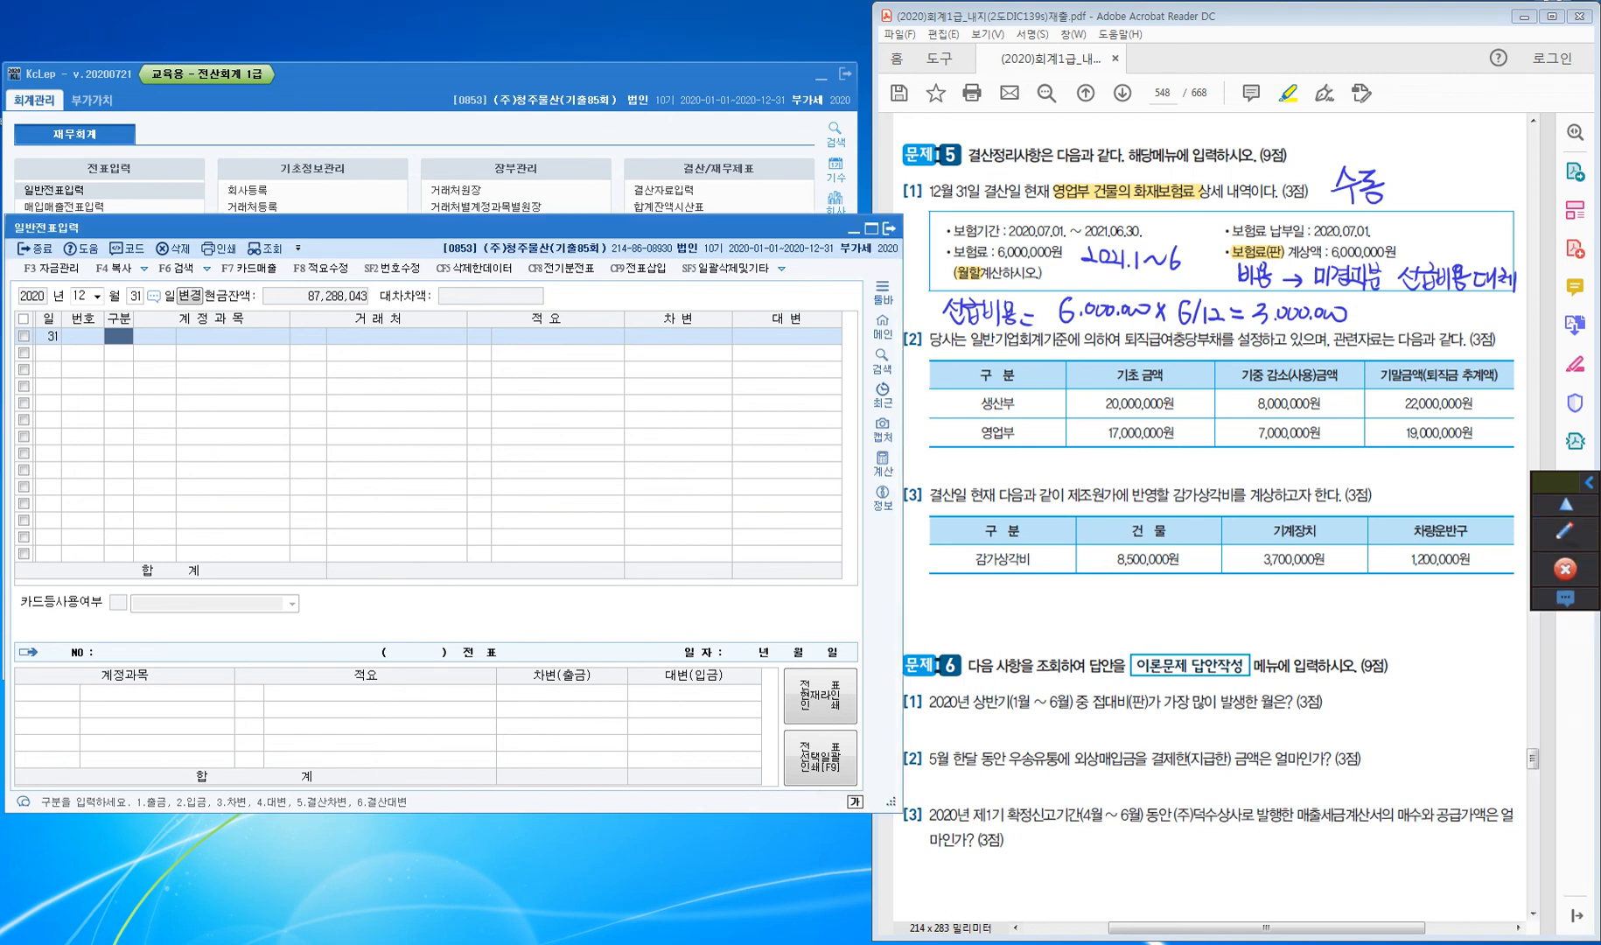
Enter the December 31 debit line for 선급비용 (0133) with an amount of 3,000,000
type("3")
key("Return")
type("선급비")
key("Return")
key("Return")
key("Return")
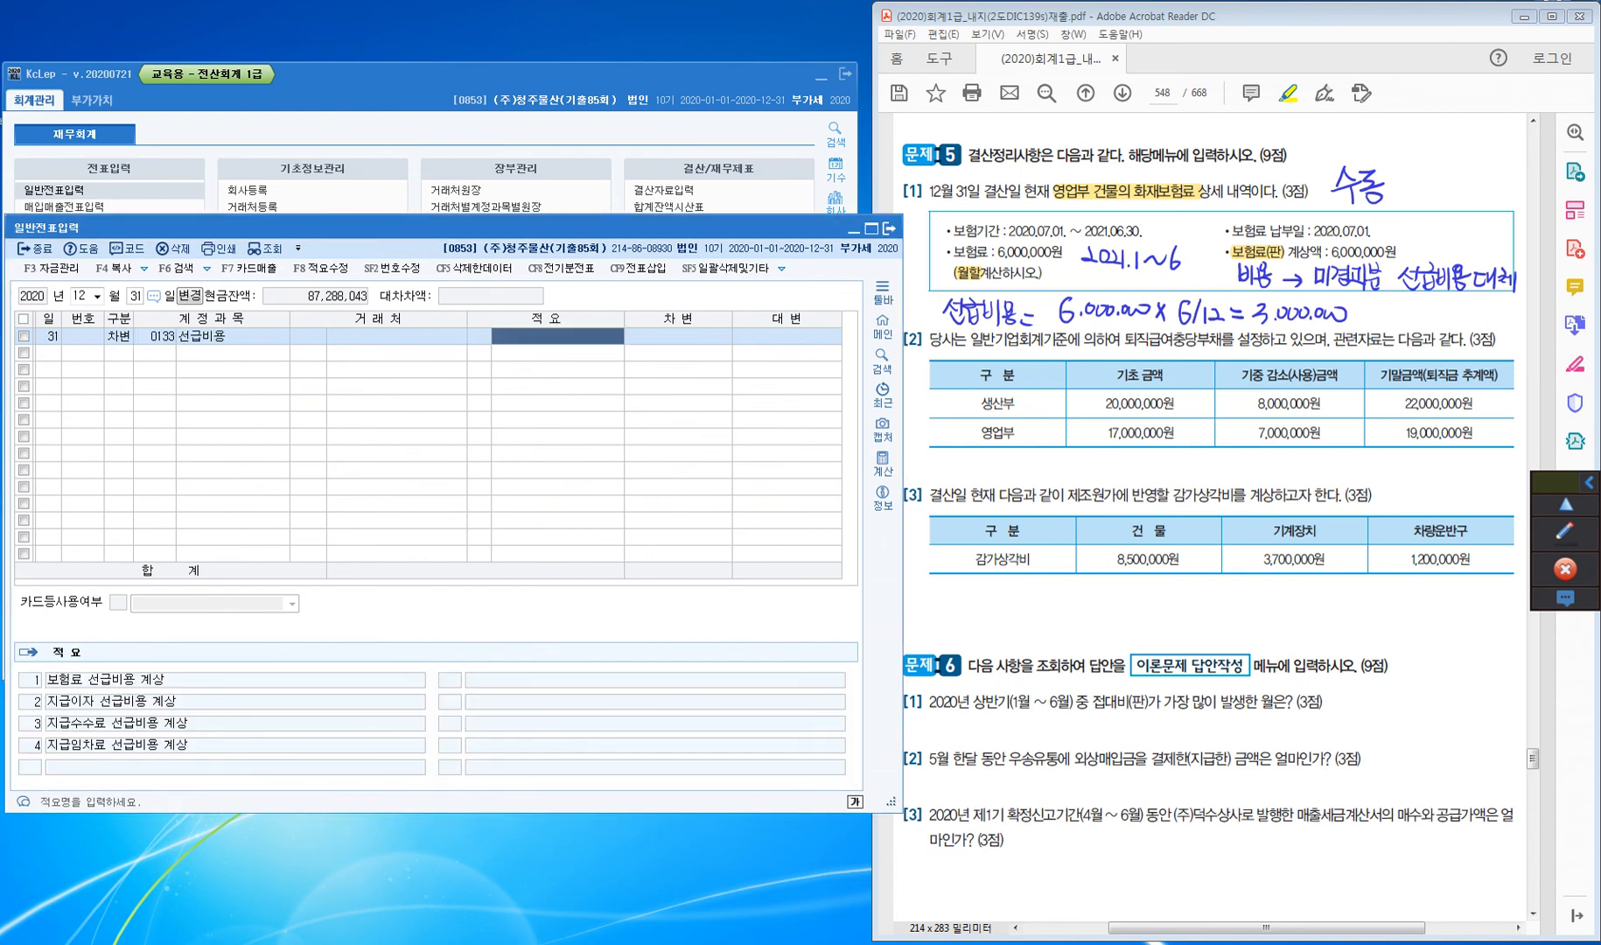
key("Return")
type("3000000")
key("Return")
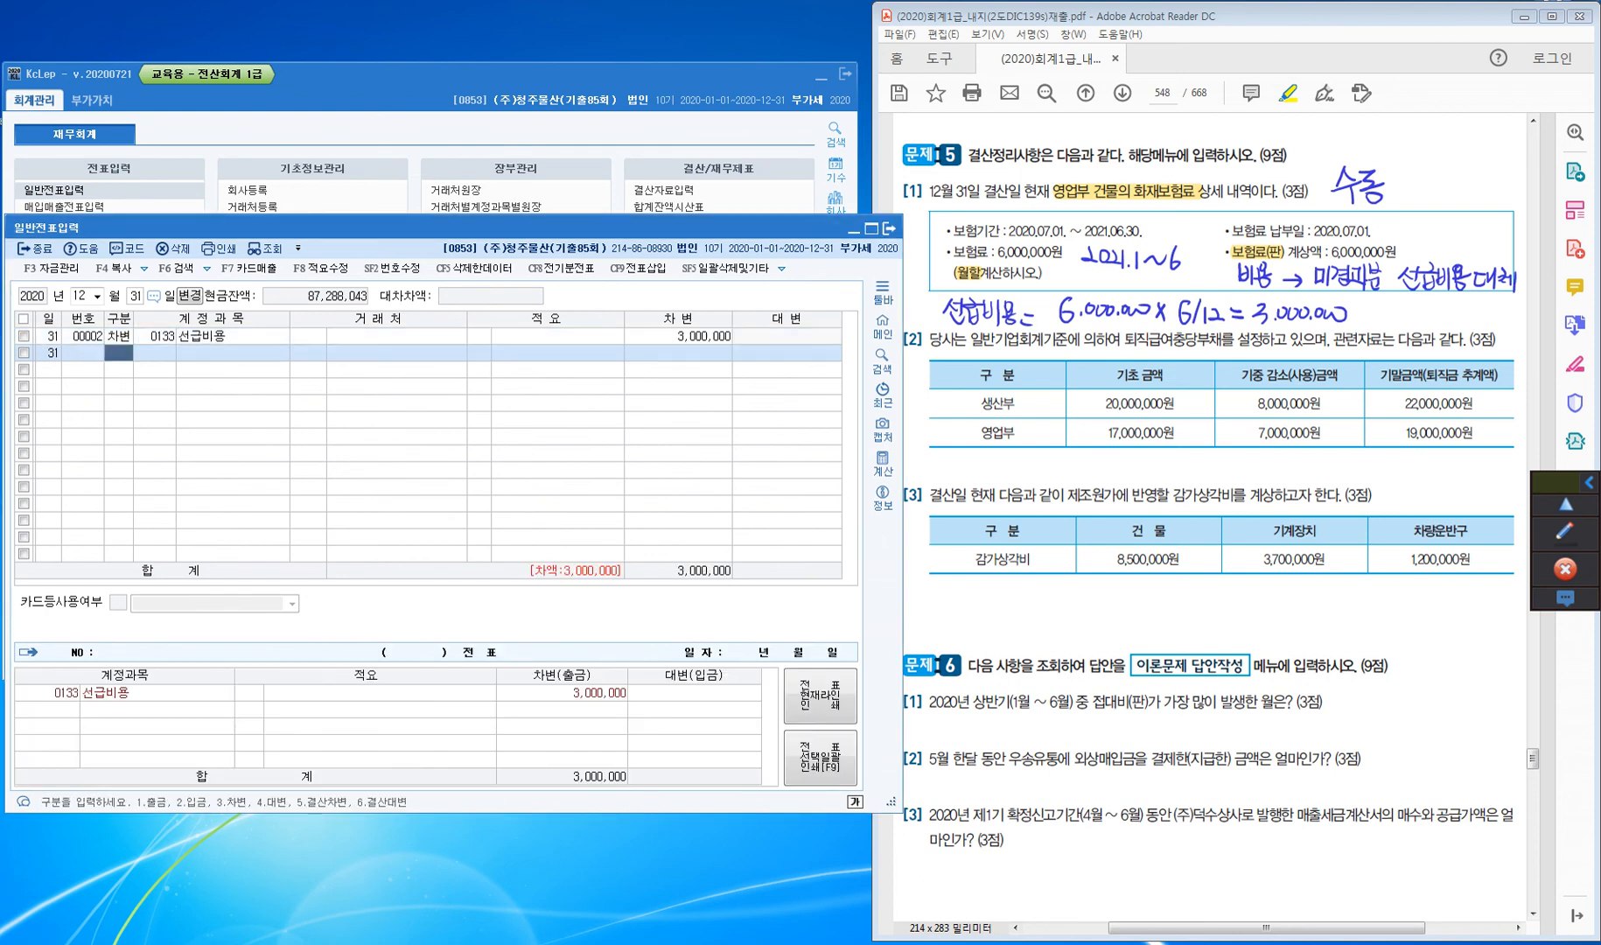
Enter the credit line for 3,000,000, correcting the insurance expense account from 0521 to 0821 보험료(판)
key("Return")
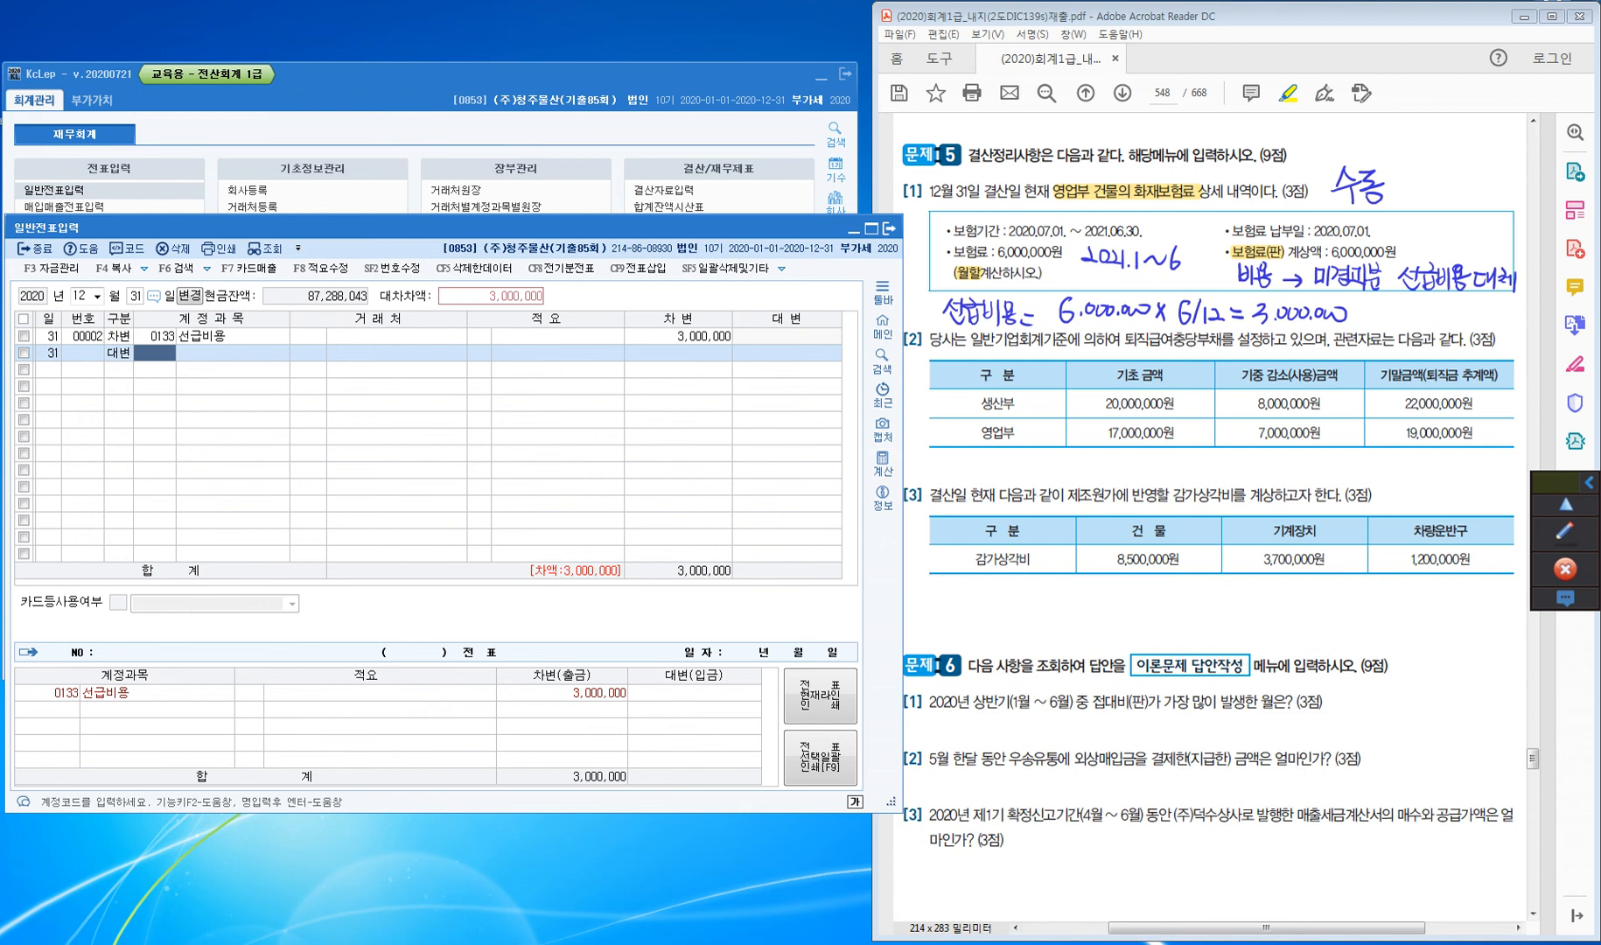
type("0521")
key("Return")
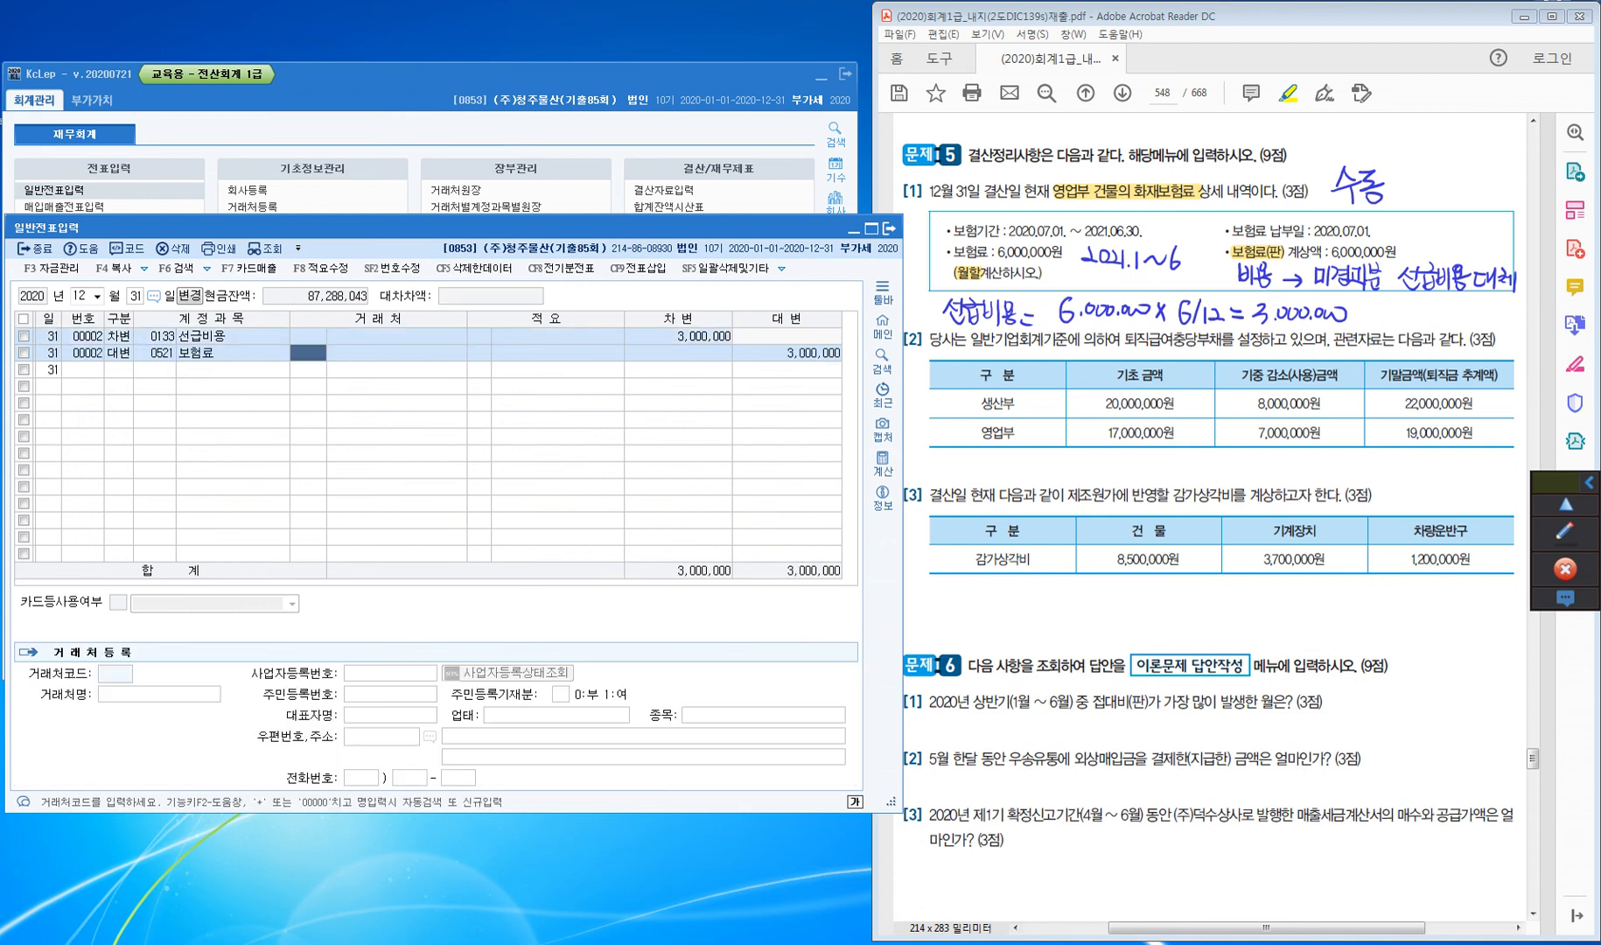
key("shift+Tab")
type("0821")
key("Return")
key("Return")
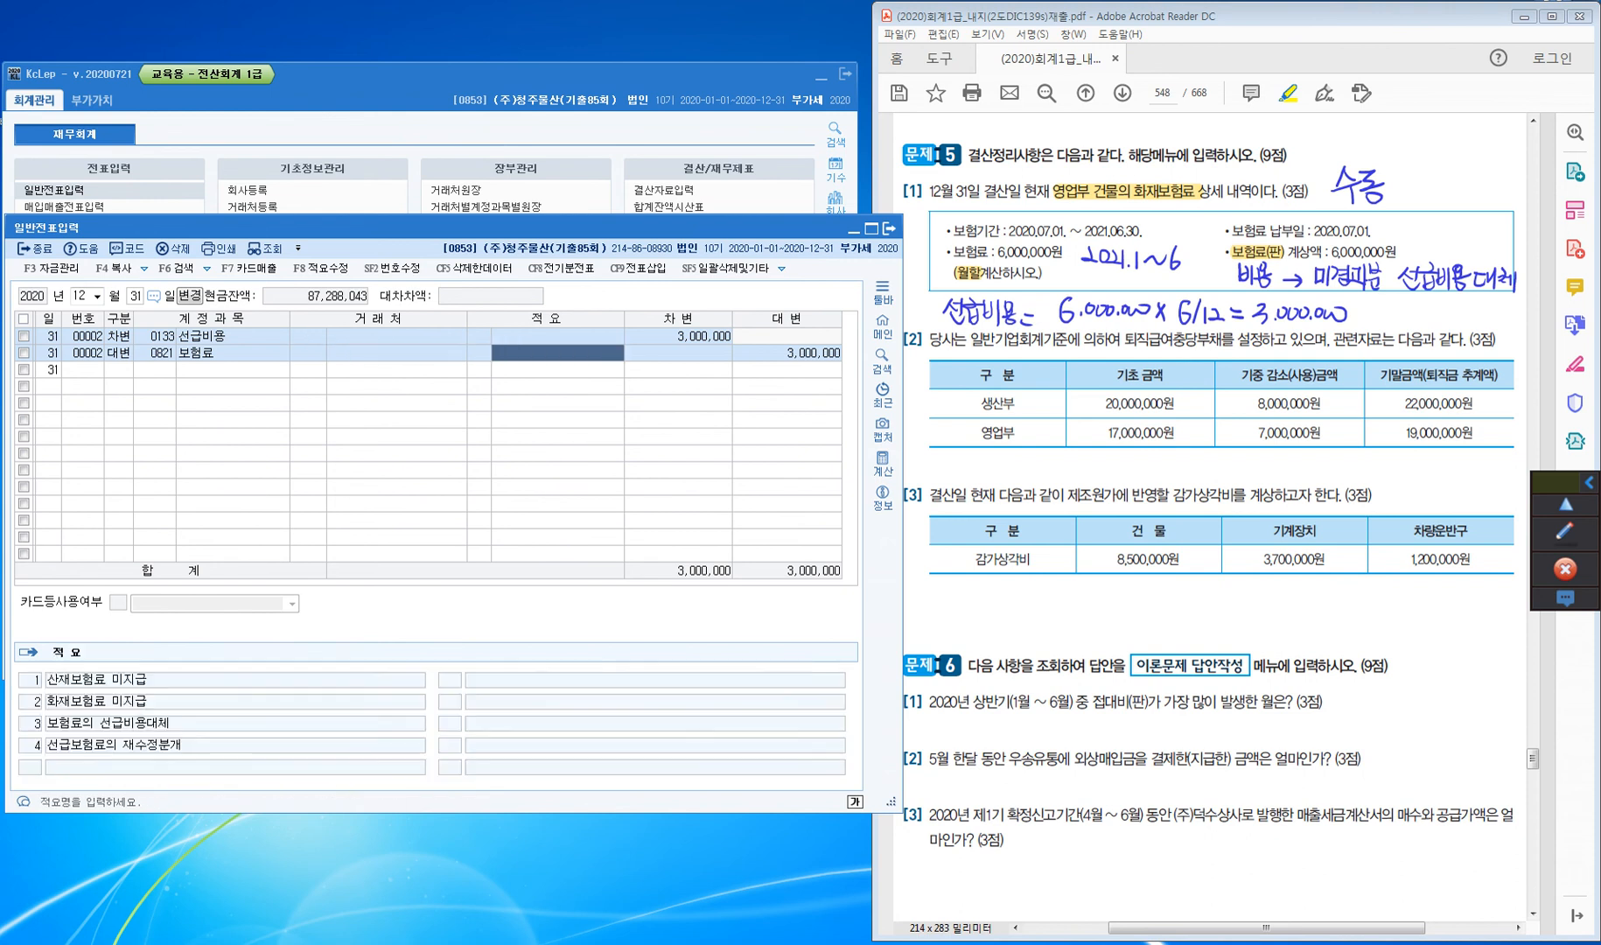
key("Return")
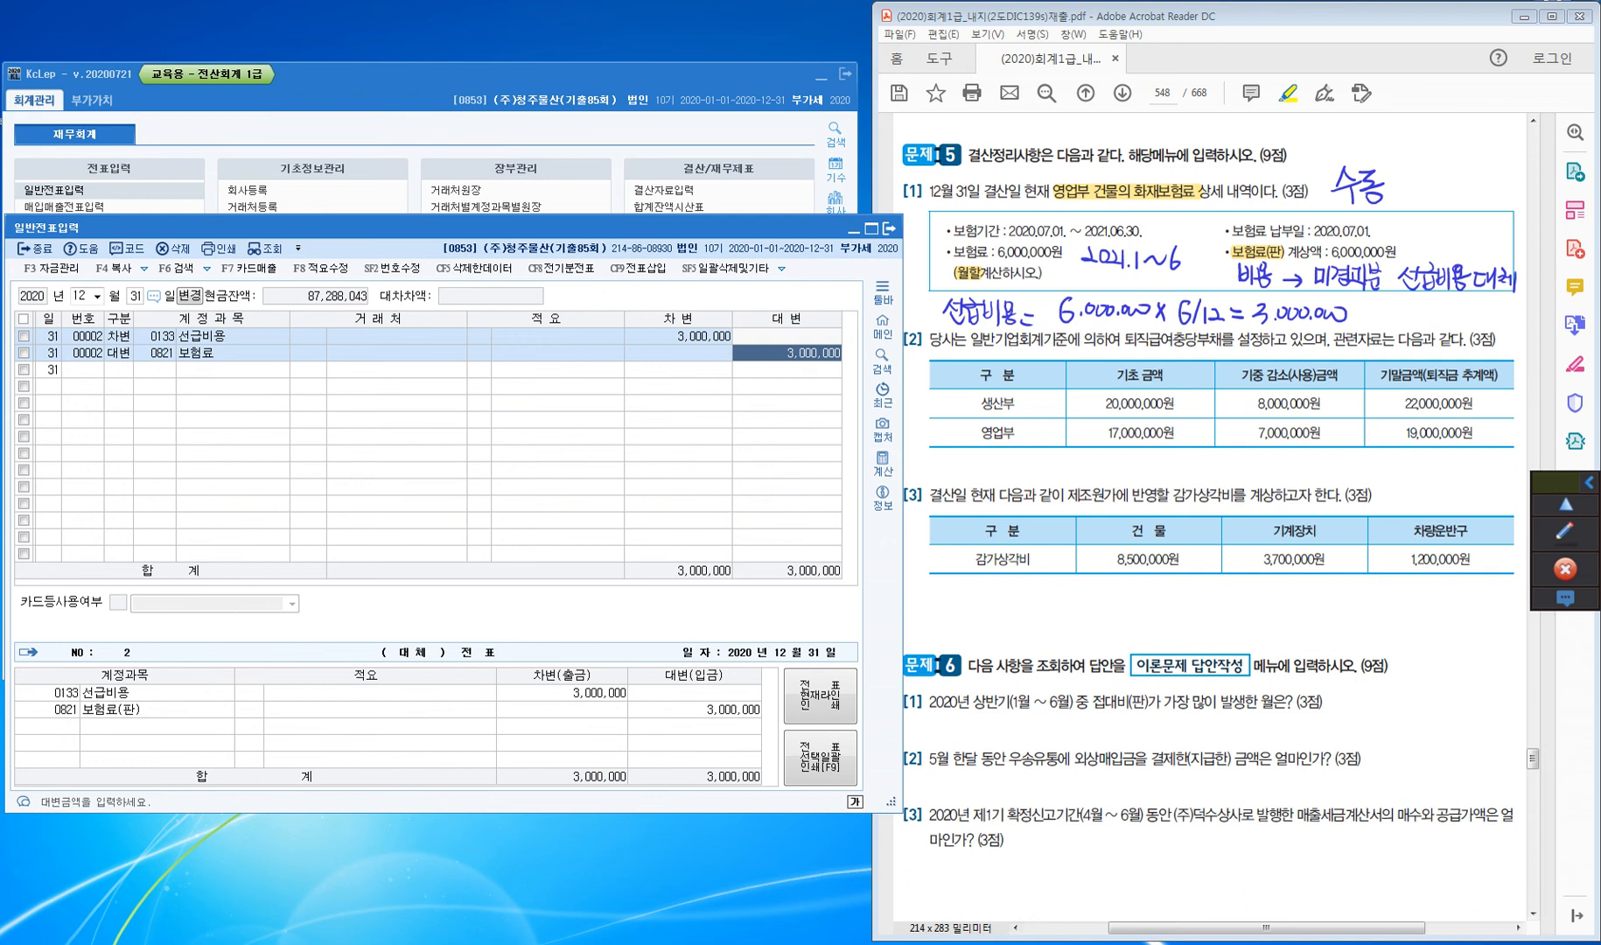
Highlight 퇴직급여충당부채를 in the text of problem [2] and 퇴직금 추계액 in its table heading
left_click_drag(1123, 339, 1240, 339)
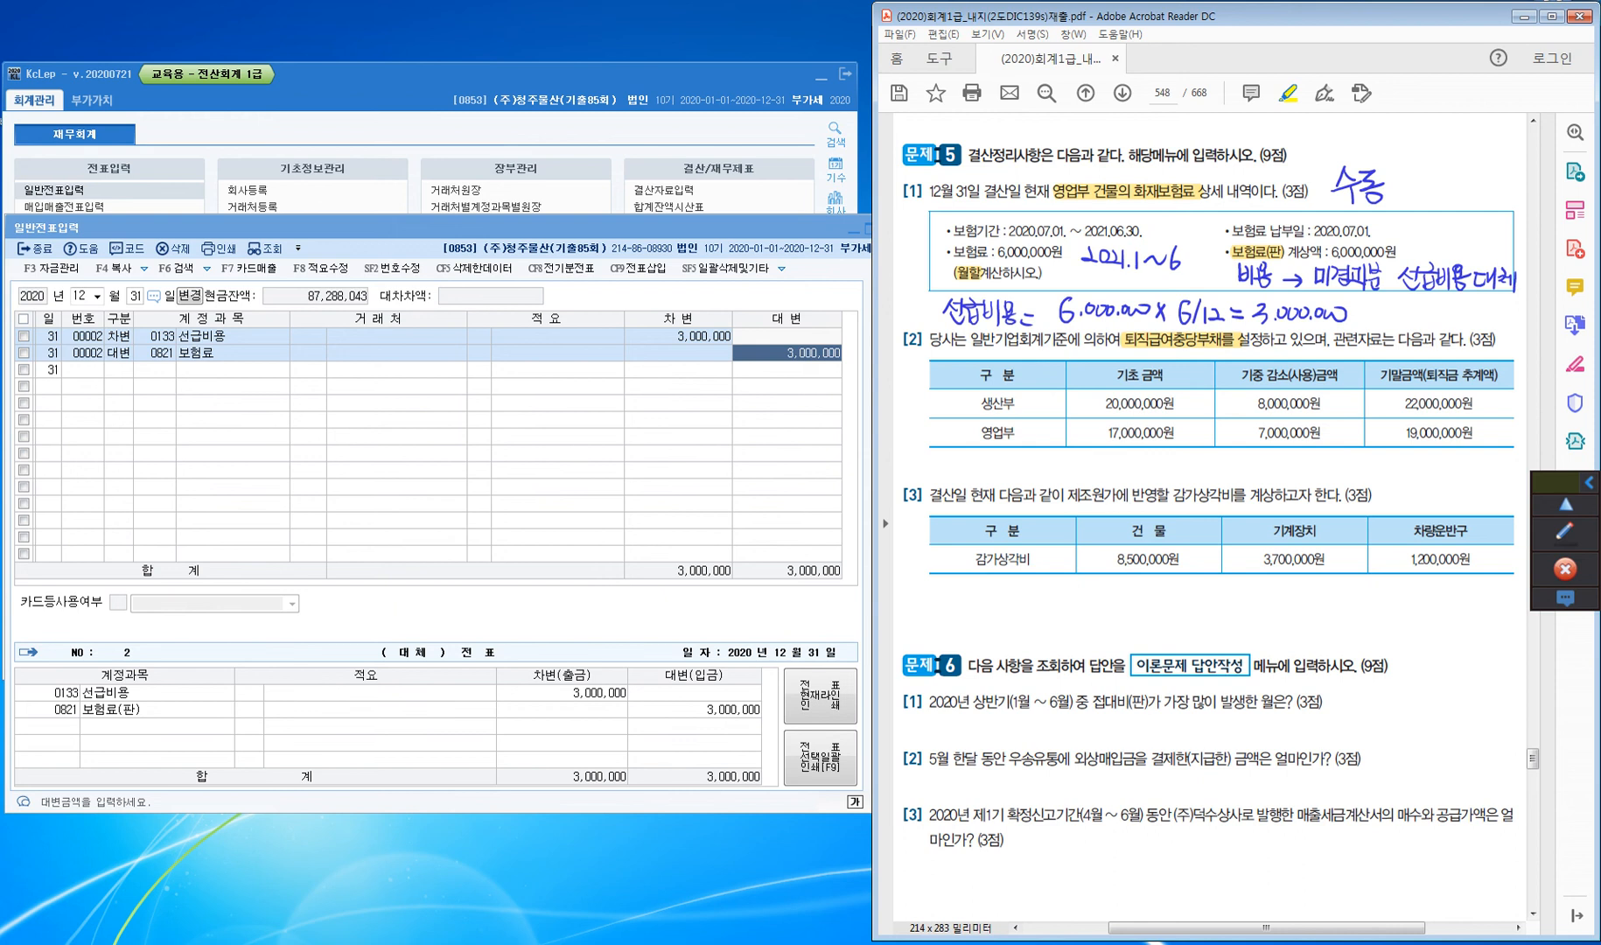
left_click_drag(1426, 376, 1495, 377)
Handwrite the formula 설정액 = 추계액 − 퇴.충당부채잔액 below the problem [2] table
left_click(1565, 533)
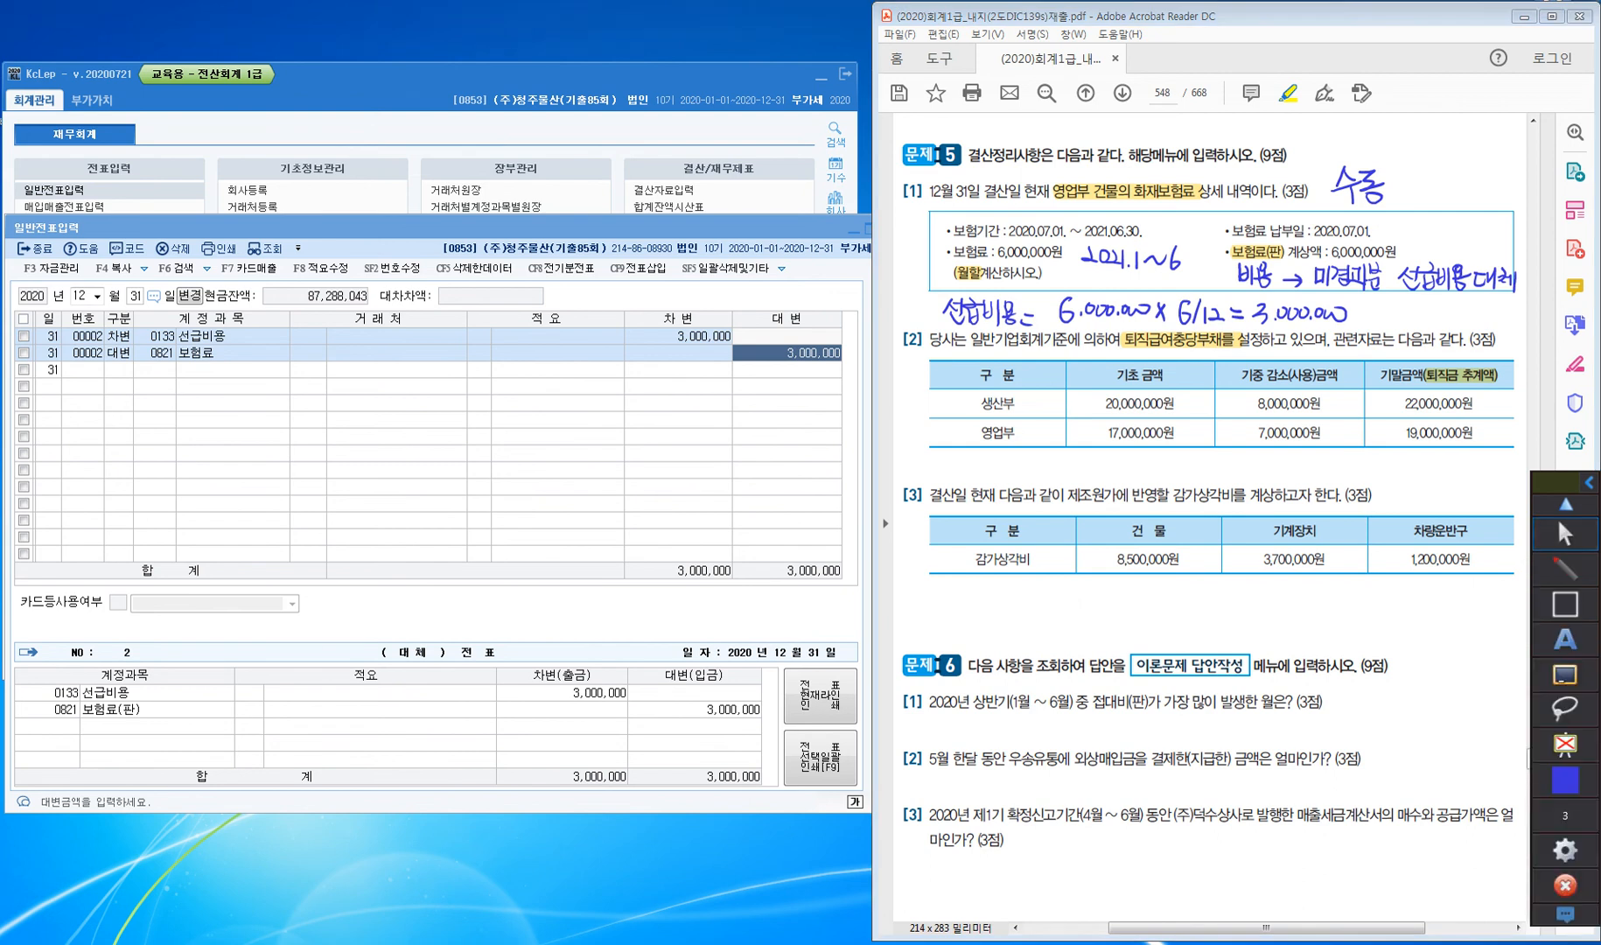
mouse_move(940, 453)
left_mouse_down()
mouse_move(931, 468)
mouse_move(948, 470)
left_mouse_up()
left_click_drag(936, 470, 952, 478)
left_click_drag(951, 458, 960, 472)
left_click_drag(968, 459, 975, 471)
left_click_drag(981, 455, 987, 479)
left_click_drag(993, 461, 994, 462)
left_click_drag(995, 469, 995, 471)
left_click_drag(1015, 461, 1036, 472)
left_click_drag(1041, 464, 1071, 470)
left_click_drag(1065, 472, 1176, 470)
left_click_drag(1163, 477, 1188, 475)
mouse_move(1192, 458)
left_mouse_down()
mouse_move(1184, 478)
mouse_move(1201, 471)
left_mouse_up()
left_click_drag(1210, 456, 1218, 473)
mouse_move(1209, 474)
left_mouse_down()
mouse_move(1209, 488)
mouse_move(1260, 475)
left_mouse_up()
left_click_drag(1268, 460, 1269, 474)
left_click_drag(1273, 457, 1275, 488)
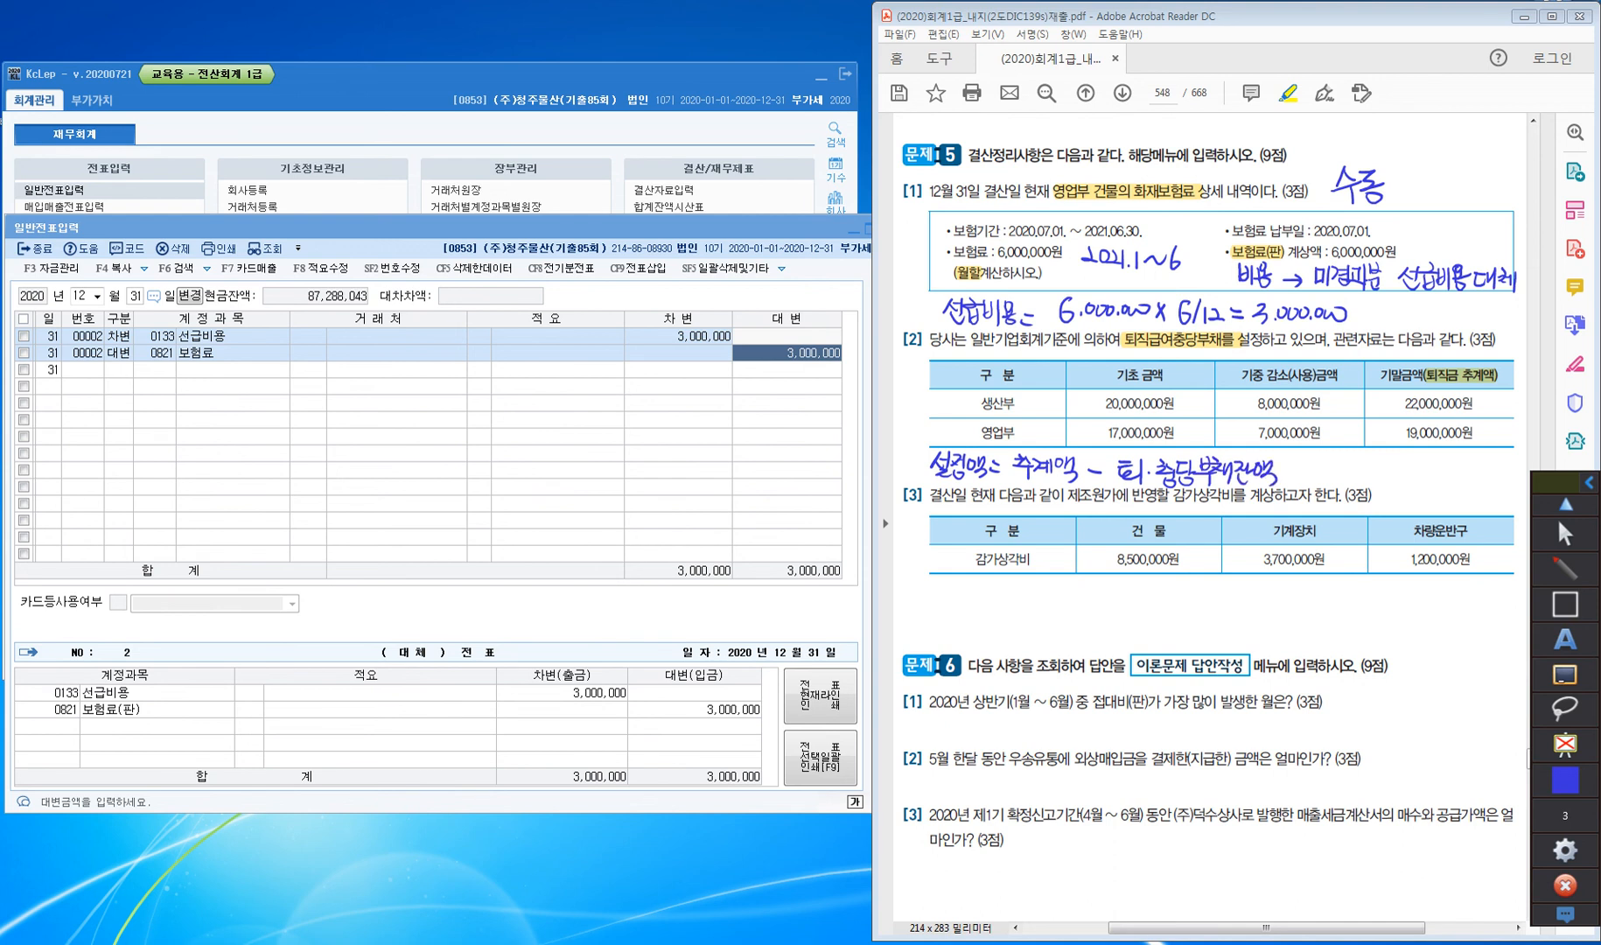
Handwrite 잔액 with 12,000,000 and 10,000,000 and minus signs in the problem [2] table, plus a boxed 설정 and a curved arrow at 퇴직금 추계액
left_click_drag(1202, 405, 1222, 406)
left_click_drag(1042, 361, 1084, 381)
left_click_drag(1037, 395, 1105, 405)
left_click_drag(1206, 433, 1220, 434)
mouse_move(1030, 426)
left_mouse_down()
mouse_move(1028, 444)
mouse_move(1053, 430)
left_mouse_up()
left_click_drag(1059, 430, 1061, 432)
left_click_drag(1066, 431, 1088, 435)
left_click(1074, 441)
left_click_drag(1098, 434, 1097, 435)
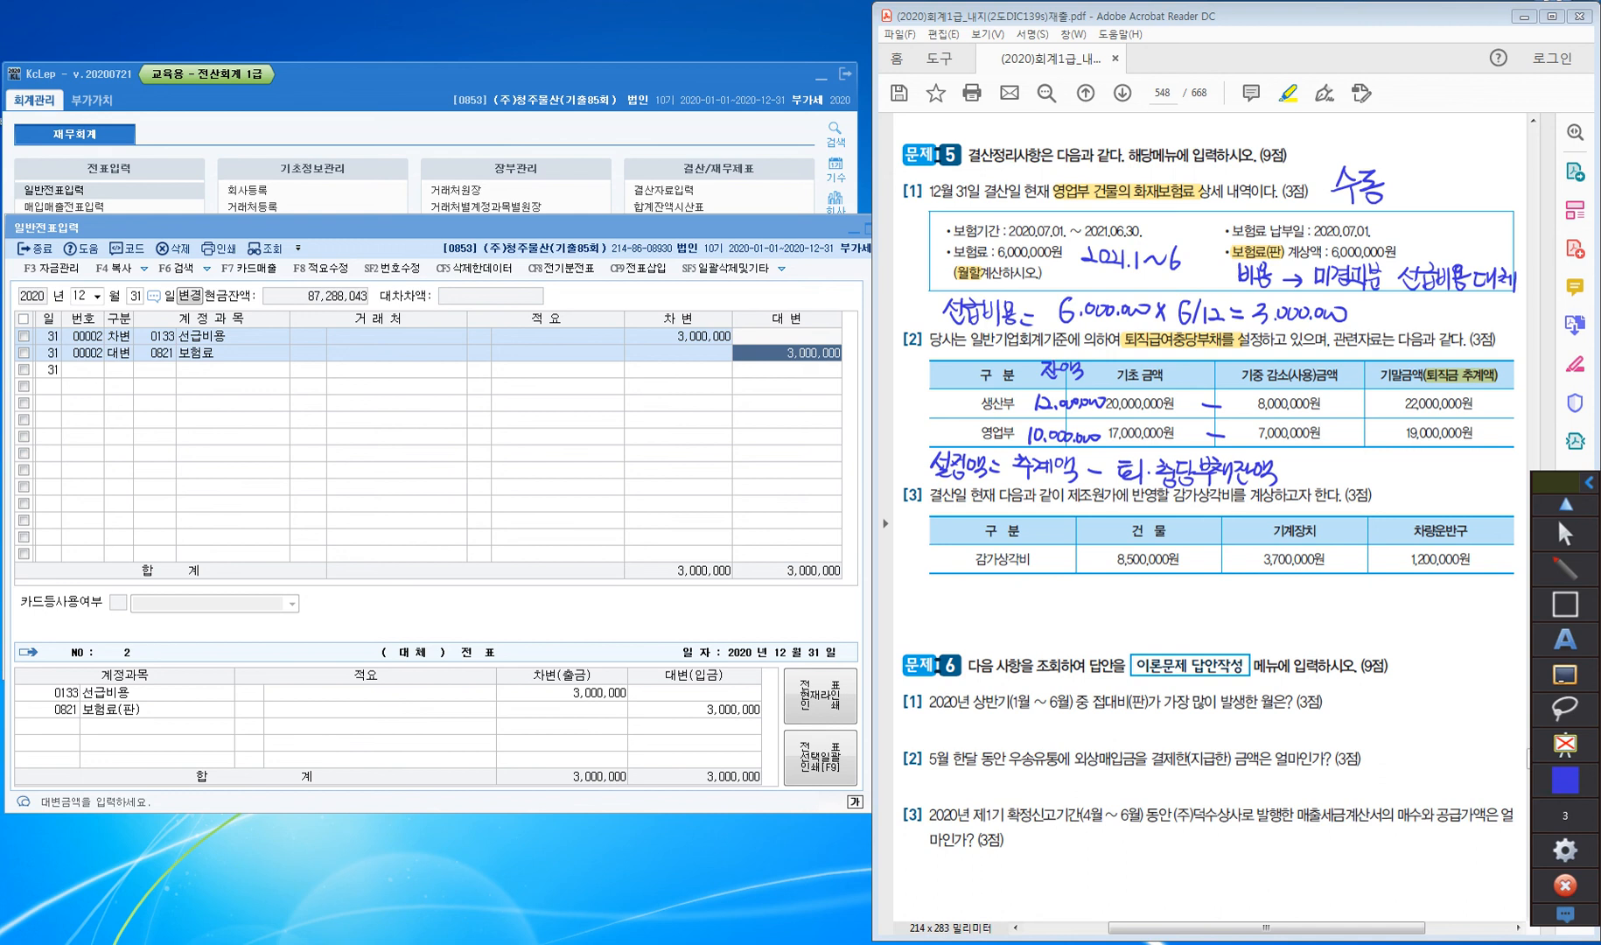
mouse_move(1463, 369)
left_mouse_down()
mouse_move(1503, 371)
mouse_move(1476, 390)
left_mouse_up()
mouse_move(1347, 375)
left_mouse_down()
mouse_move(1376, 386)
mouse_move(1334, 381)
mouse_move(1388, 398)
mouse_move(1387, 374)
left_mouse_up()
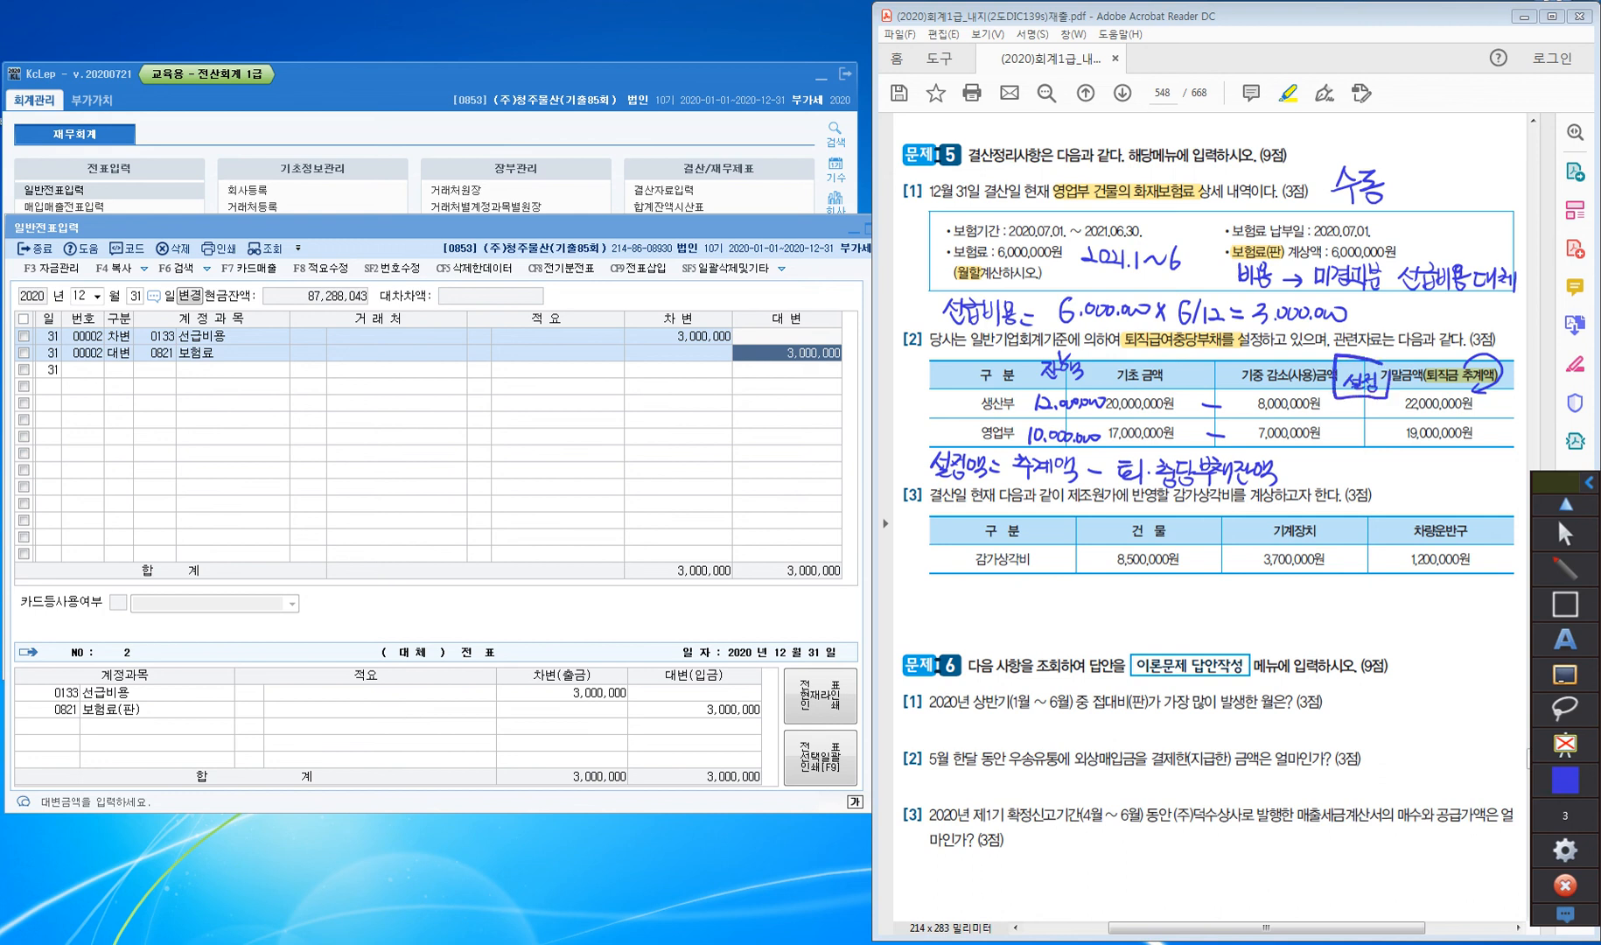
In red, handwrite 10,000,000 and 9,000,000 below the boxed 설정, and 자동 beside the problem [2] table heading
mouse_move(1565, 781)
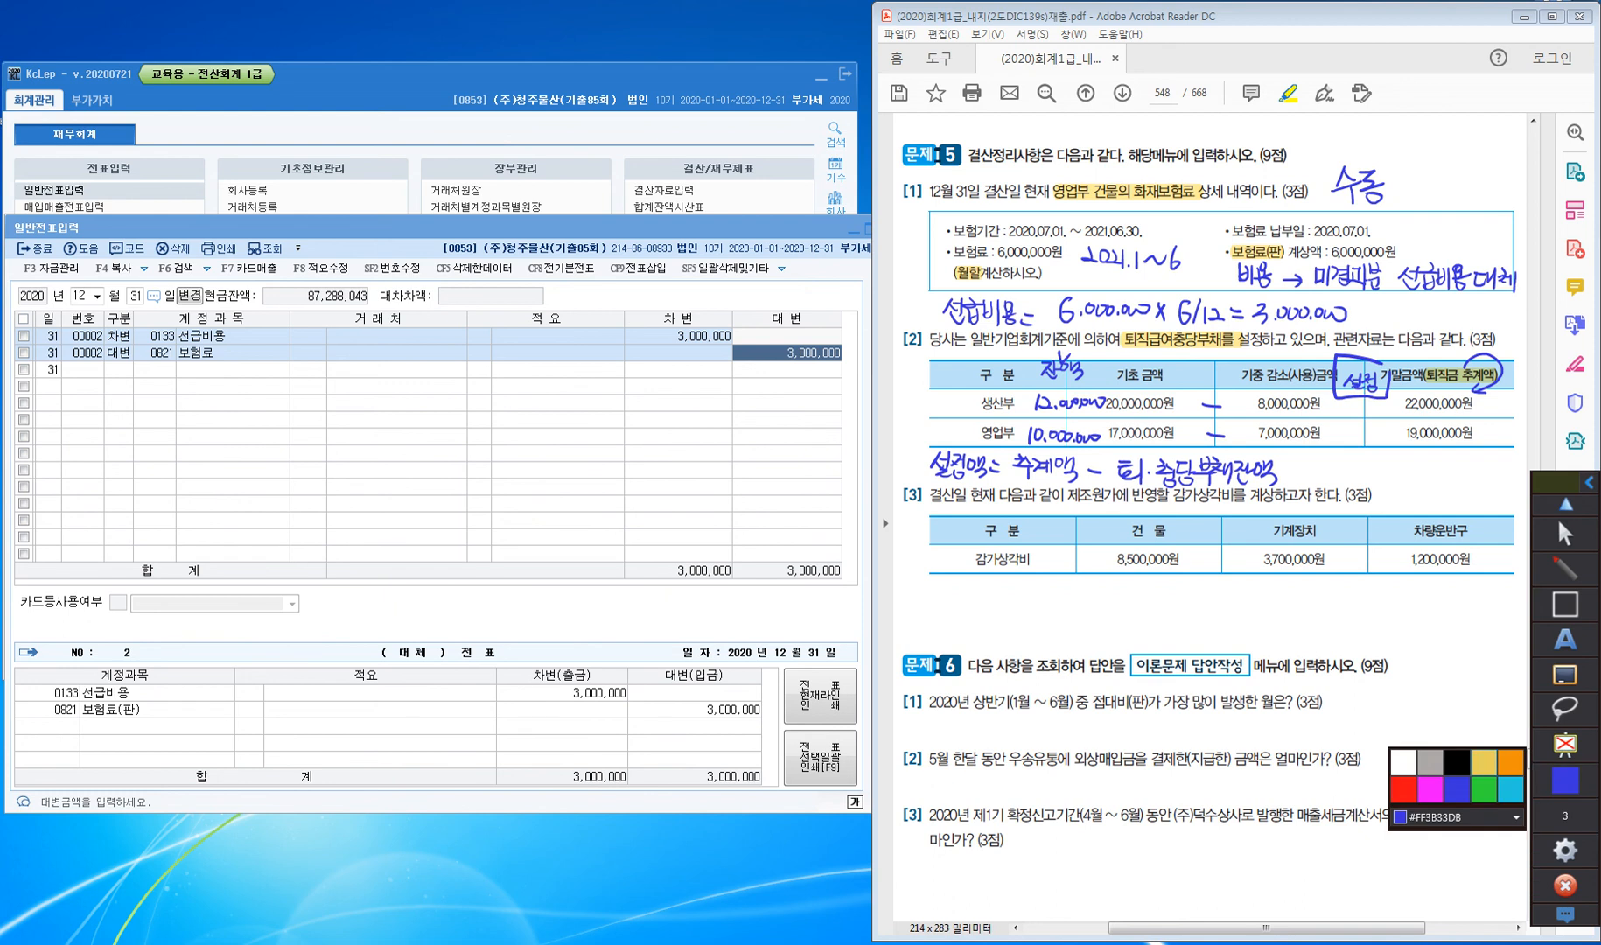
left_click(1402, 788)
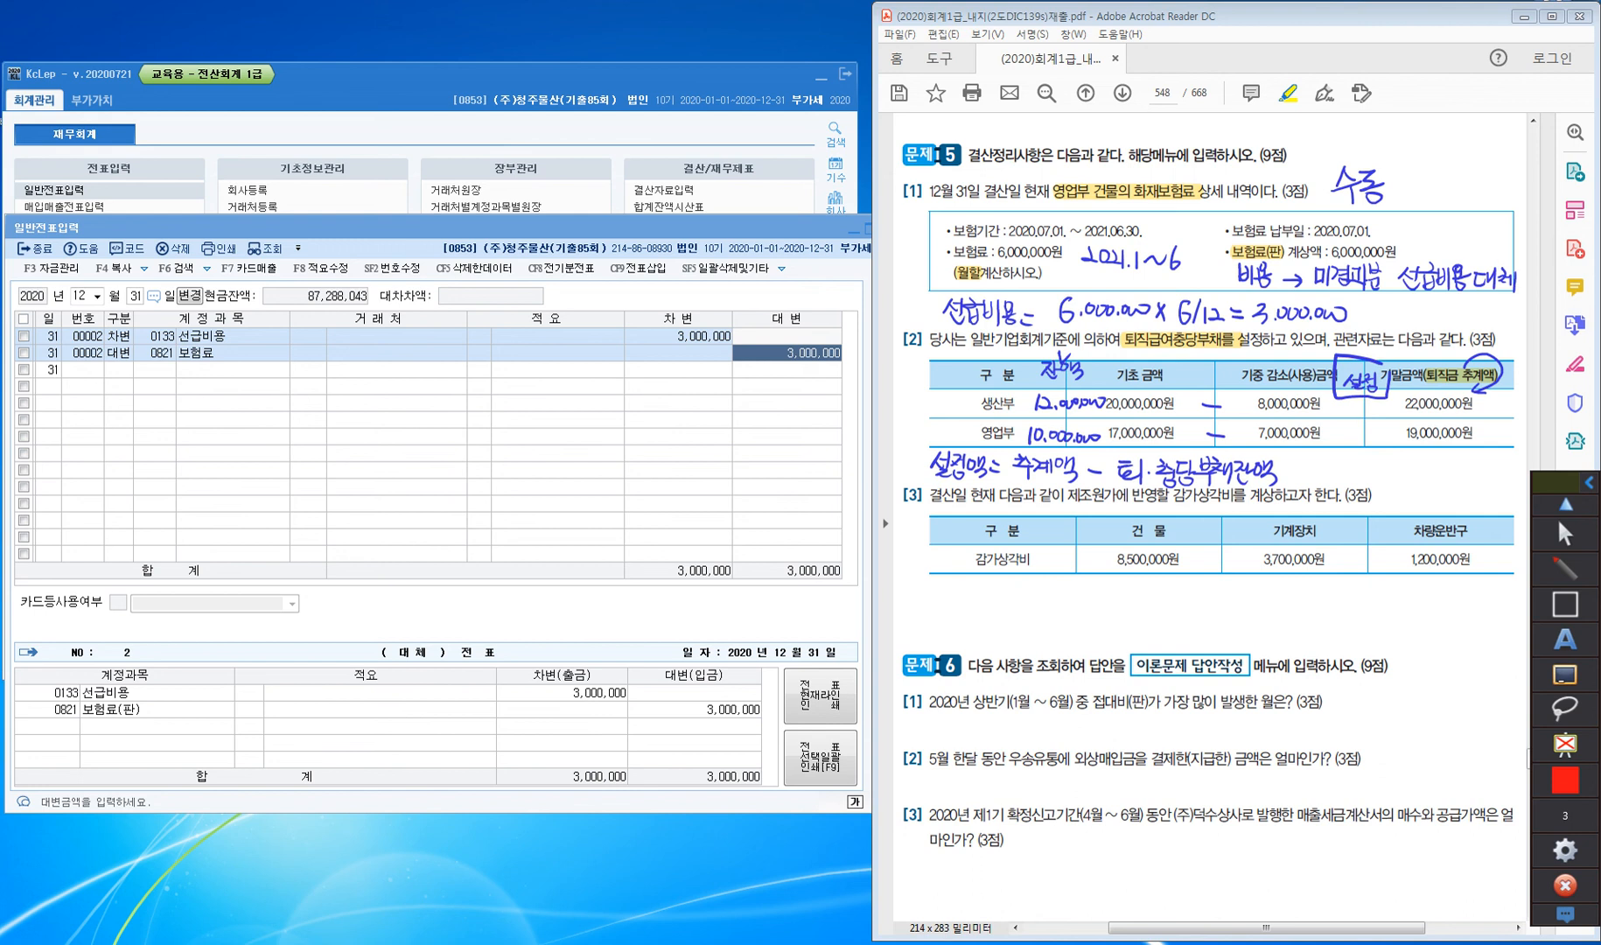
mouse_move(1329, 402)
left_mouse_down()
mouse_move(1327, 418)
mouse_move(1339, 403)
mouse_move(1405, 411)
left_mouse_up()
left_click_drag(1349, 425, 1355, 442)
left_click_drag(1370, 429, 1405, 441)
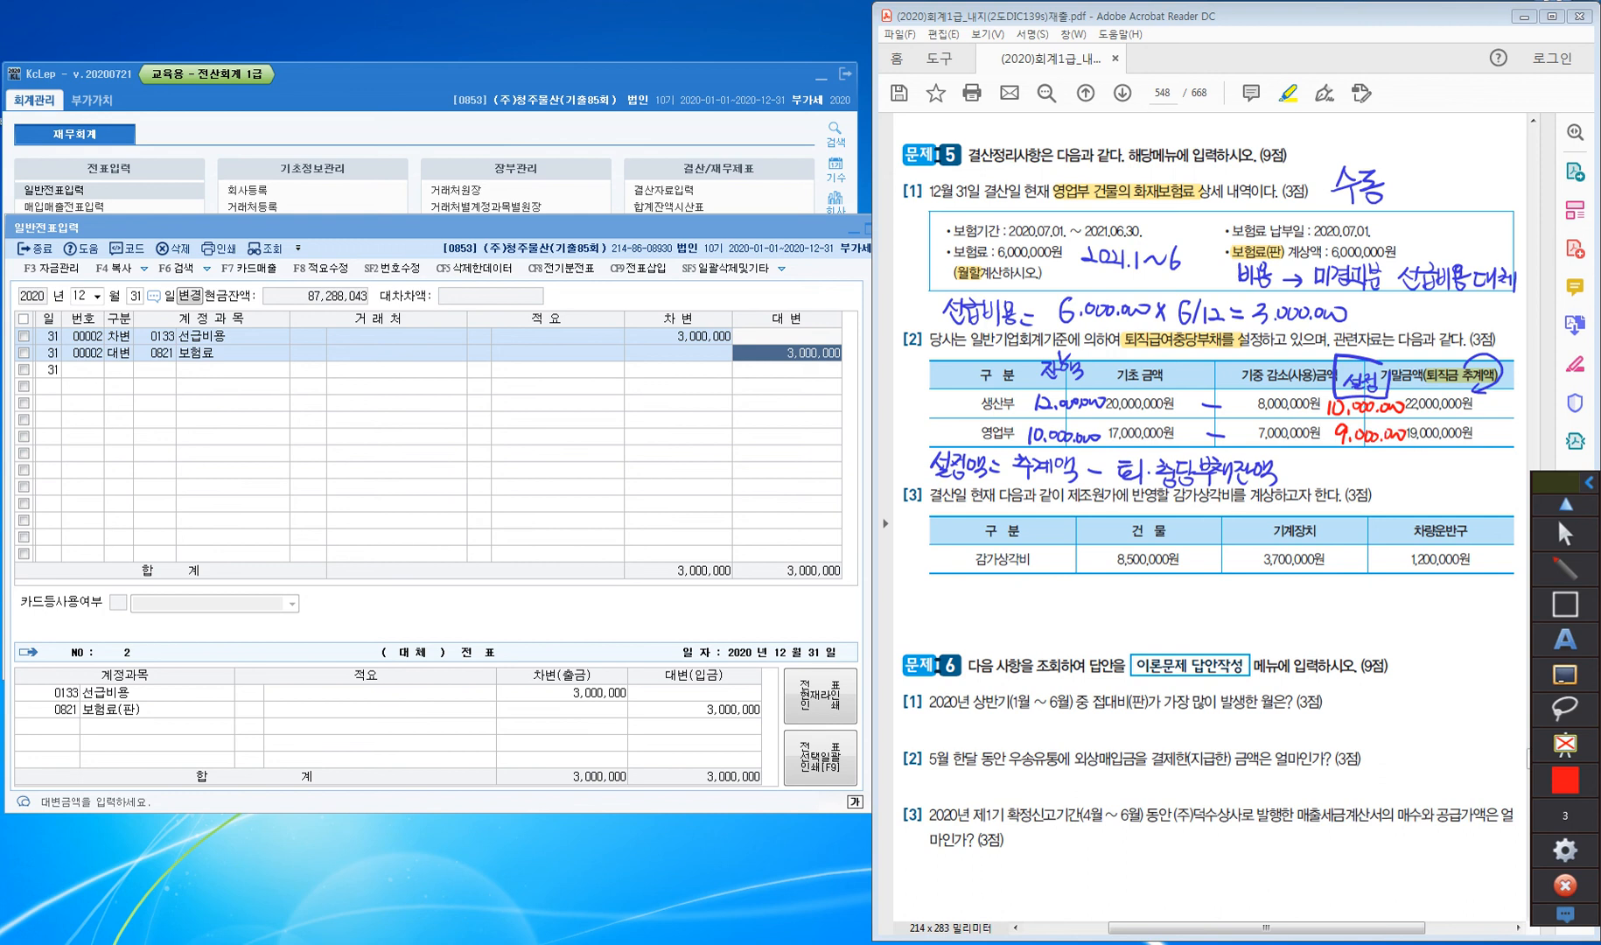
mouse_move(913, 367)
left_mouse_down()
mouse_move(933, 387)
mouse_move(963, 367)
left_mouse_up()
left_click_drag(951, 368, 952, 387)
Mark 감가상각비를 계상 and 제조원가 in problem [3] with the yellow highlighter
mouse_move(1565, 571)
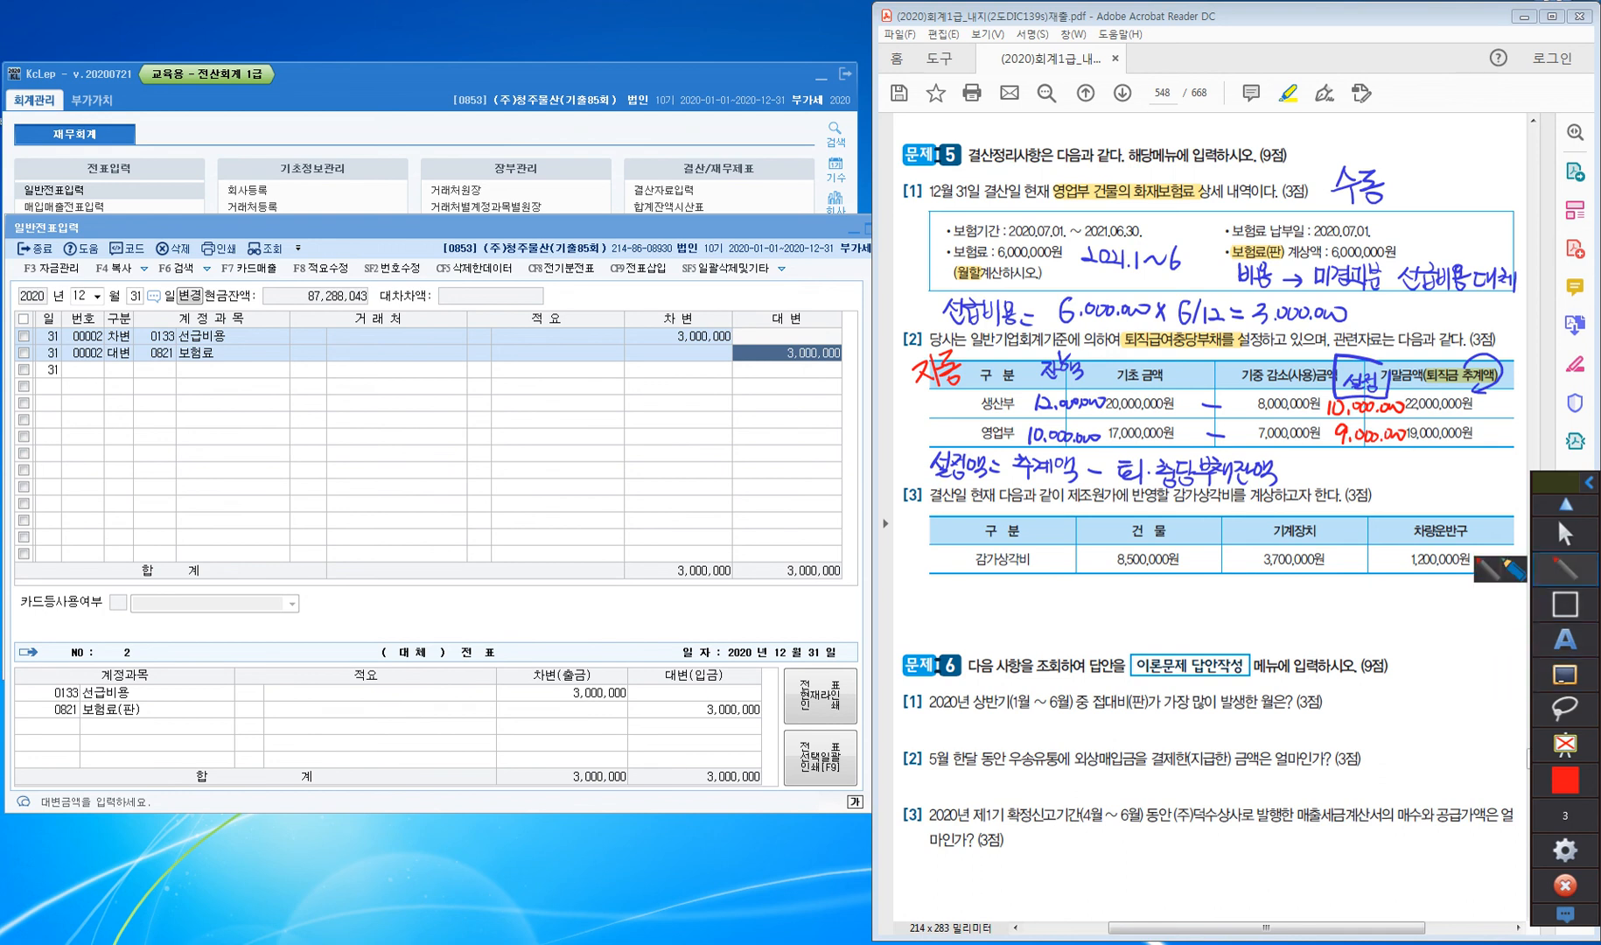
left_click(1514, 570)
mouse_move(1235, 494)
left_mouse_down()
mouse_move(1279, 494)
mouse_move(1156, 496)
left_mouse_up()
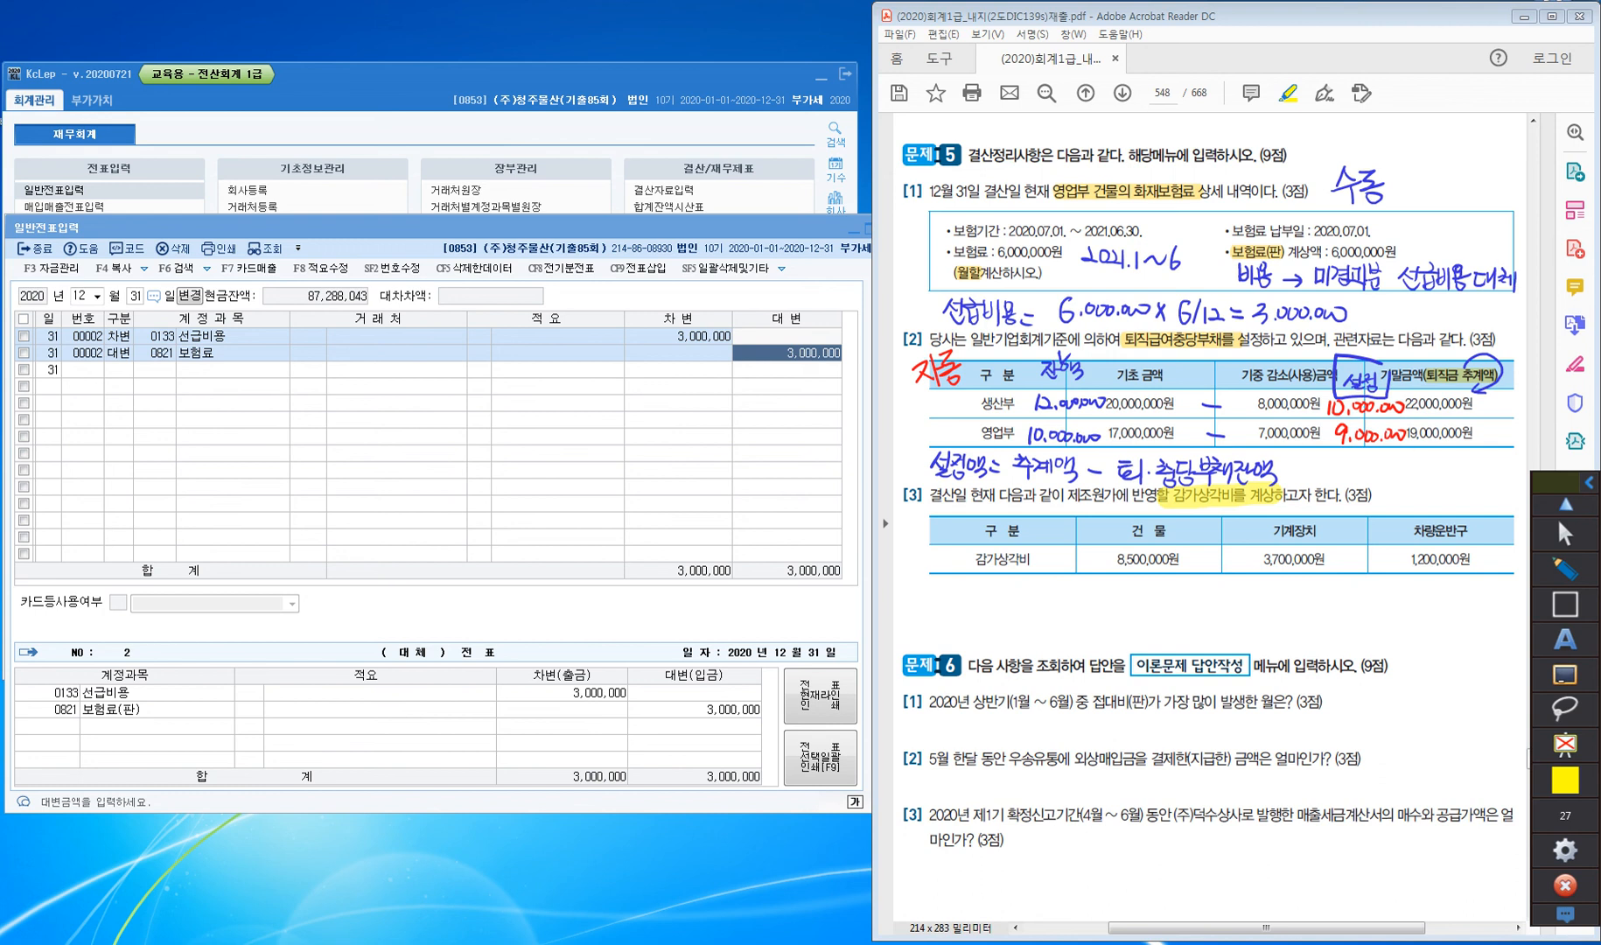
left_click_drag(1056, 495, 1123, 496)
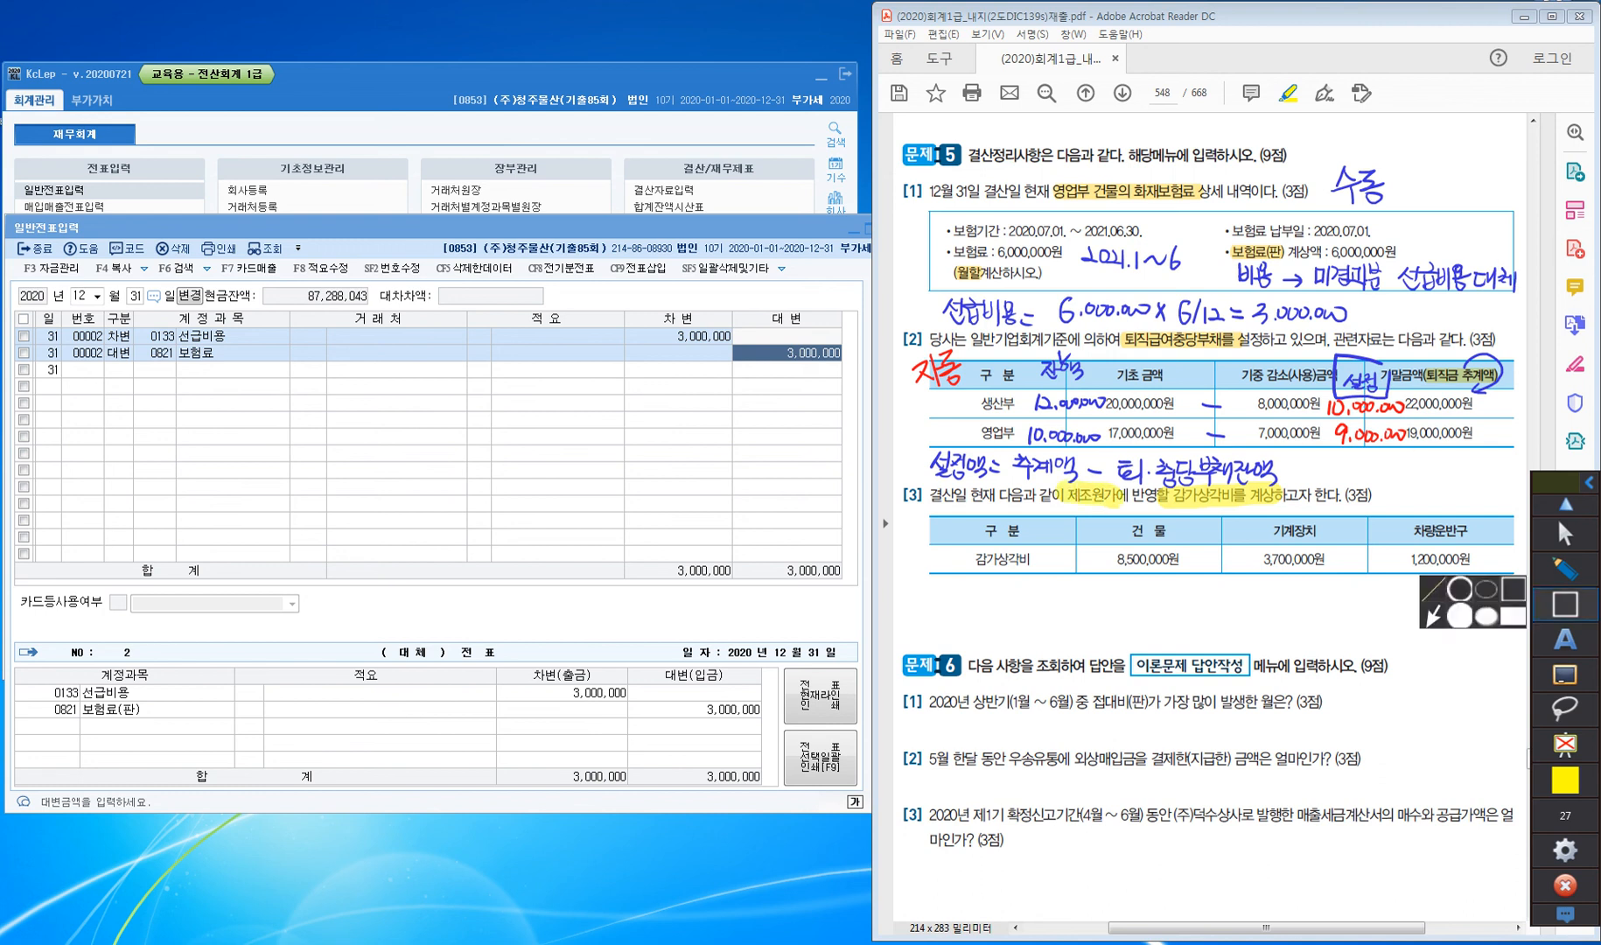
Handwrite 자동 in red below the problem [3] depreciation table, then leave annotation mode
mouse_move(1565, 573)
left_click(1487, 570)
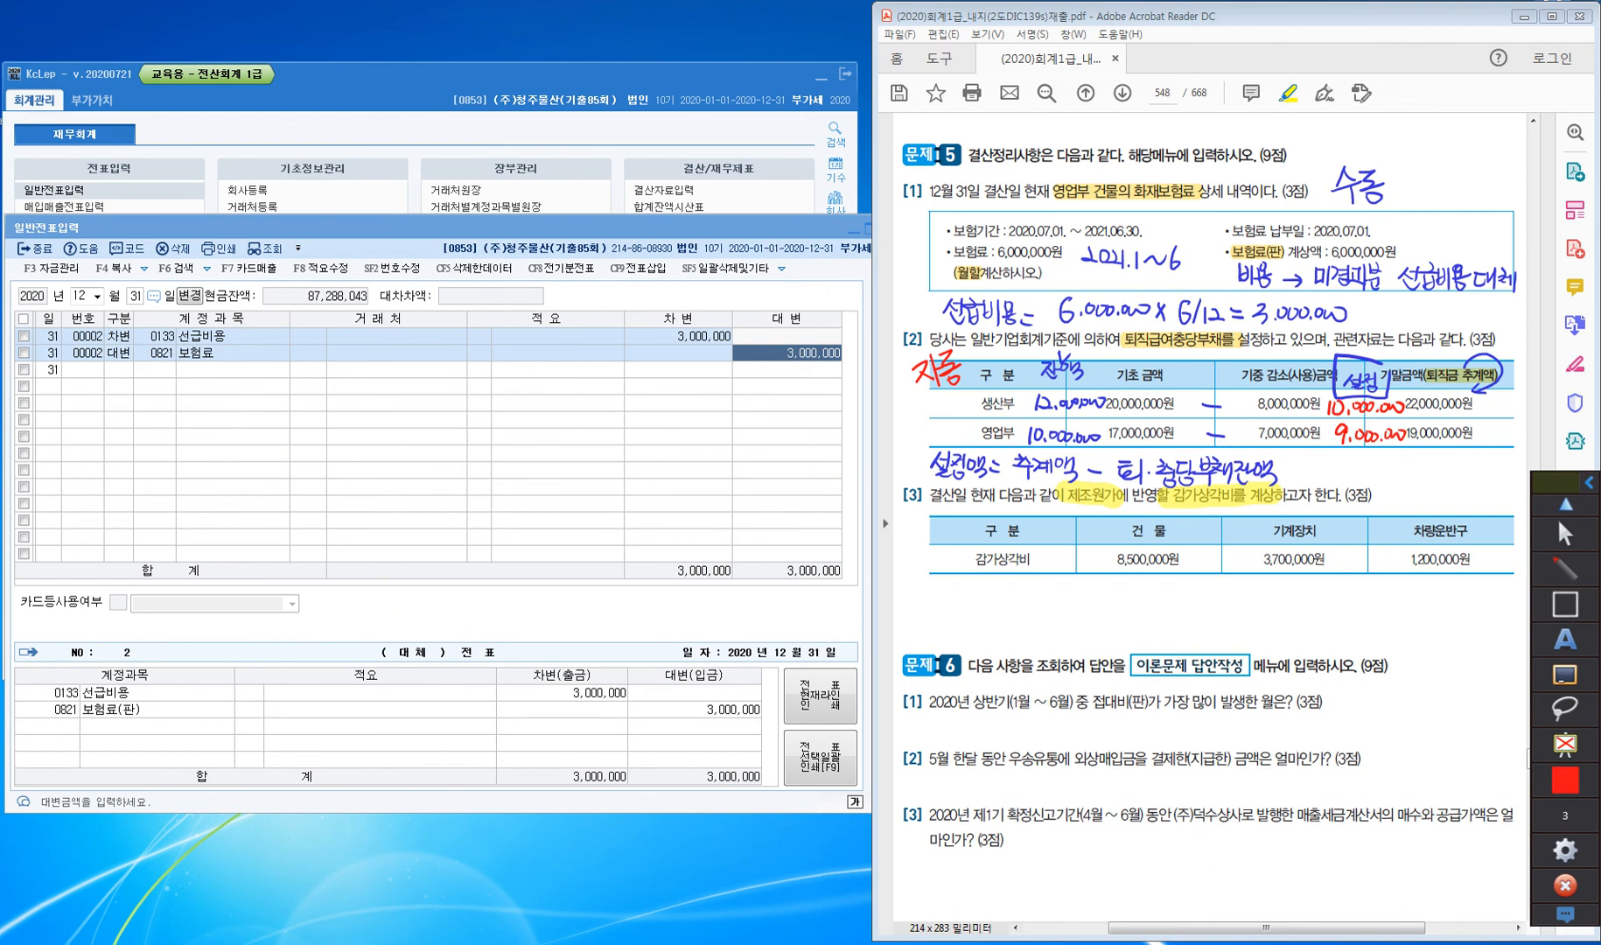
left_click_drag(981, 589, 1009, 619)
mouse_move(1008, 579)
left_mouse_down()
mouse_move(1020, 630)
mouse_move(1040, 602)
left_mouse_up()
left_click_drag(1020, 599, 1037, 617)
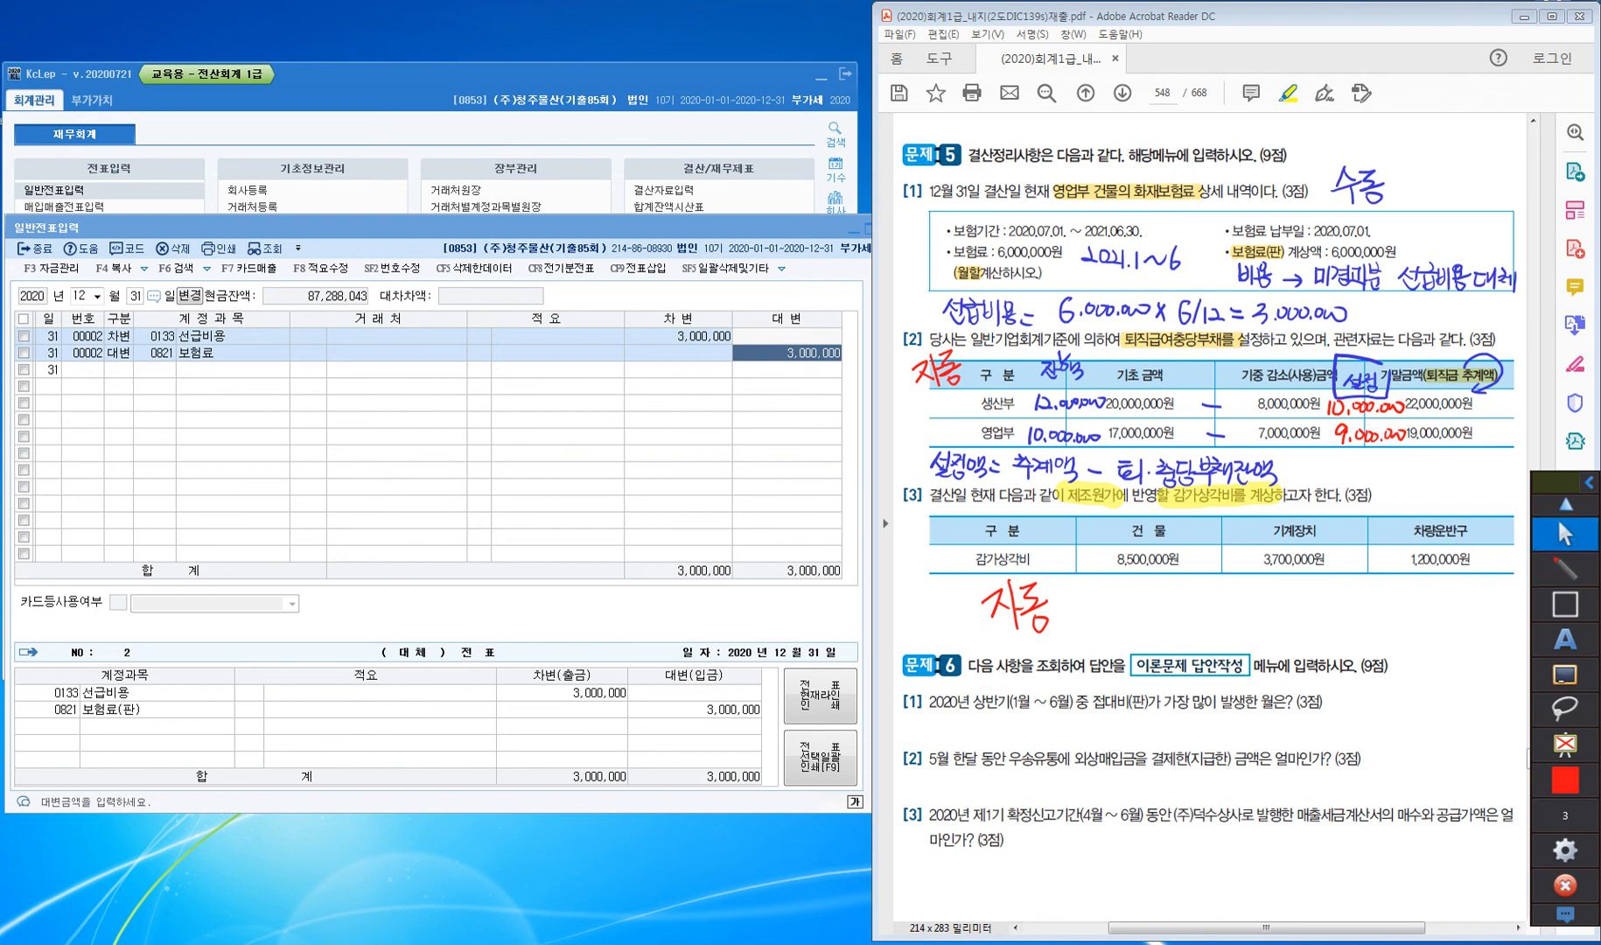
left_click(1565, 506)
Close 일반전표입력 and open 결산자료입력 for the period January to December 2020
left_click(36, 248)
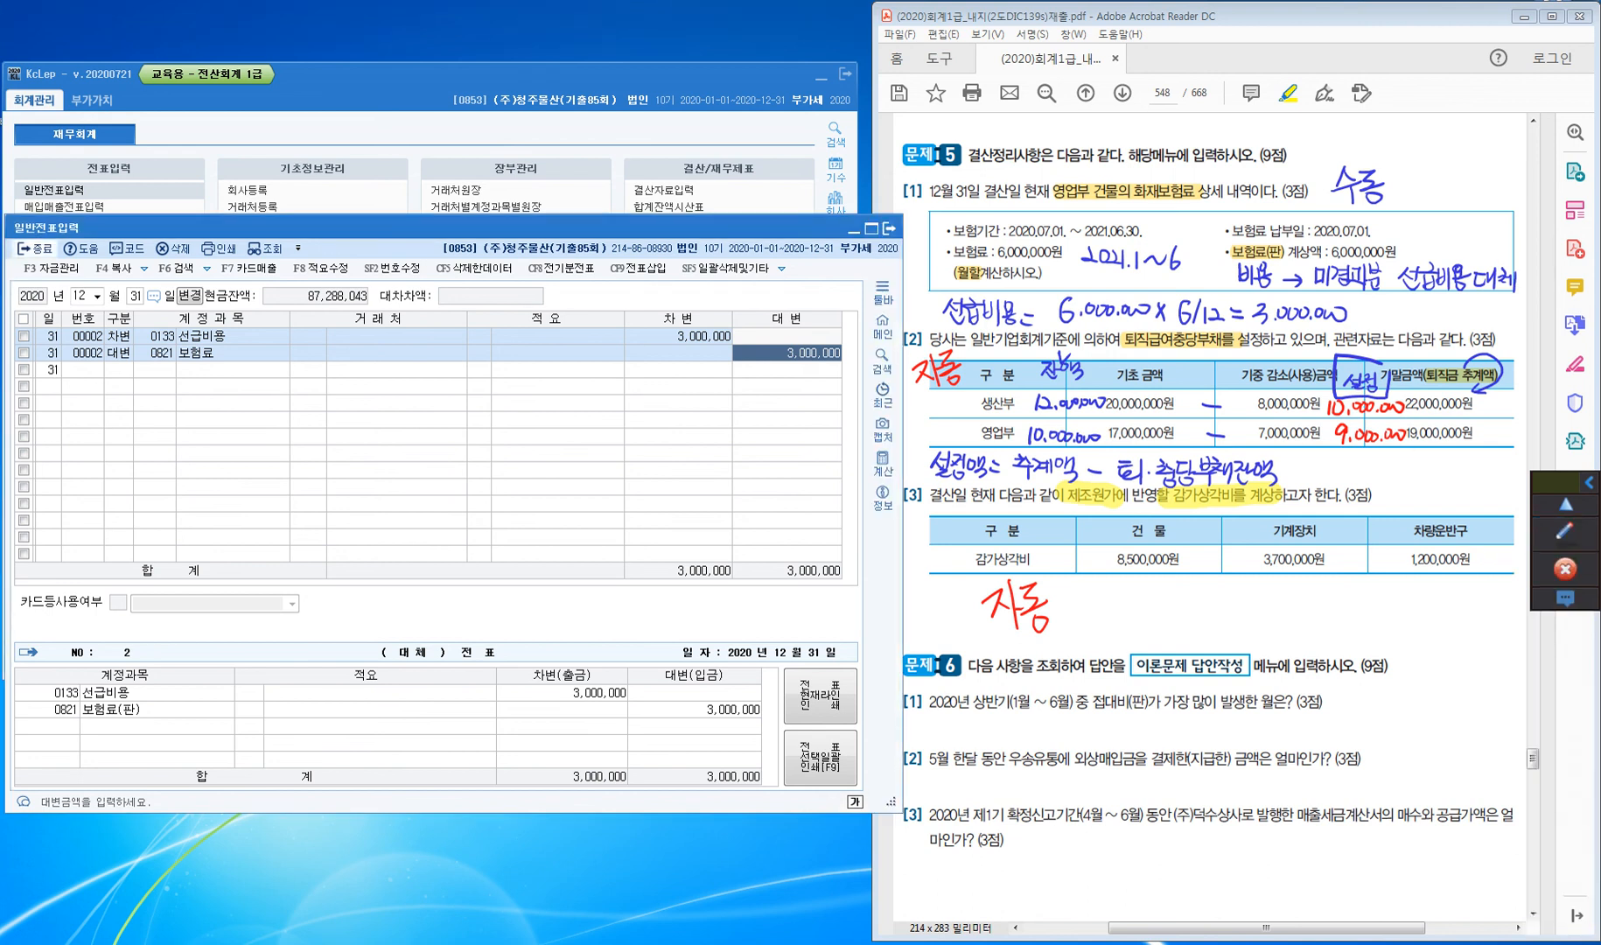
left_click(36, 249)
left_click(36, 249)
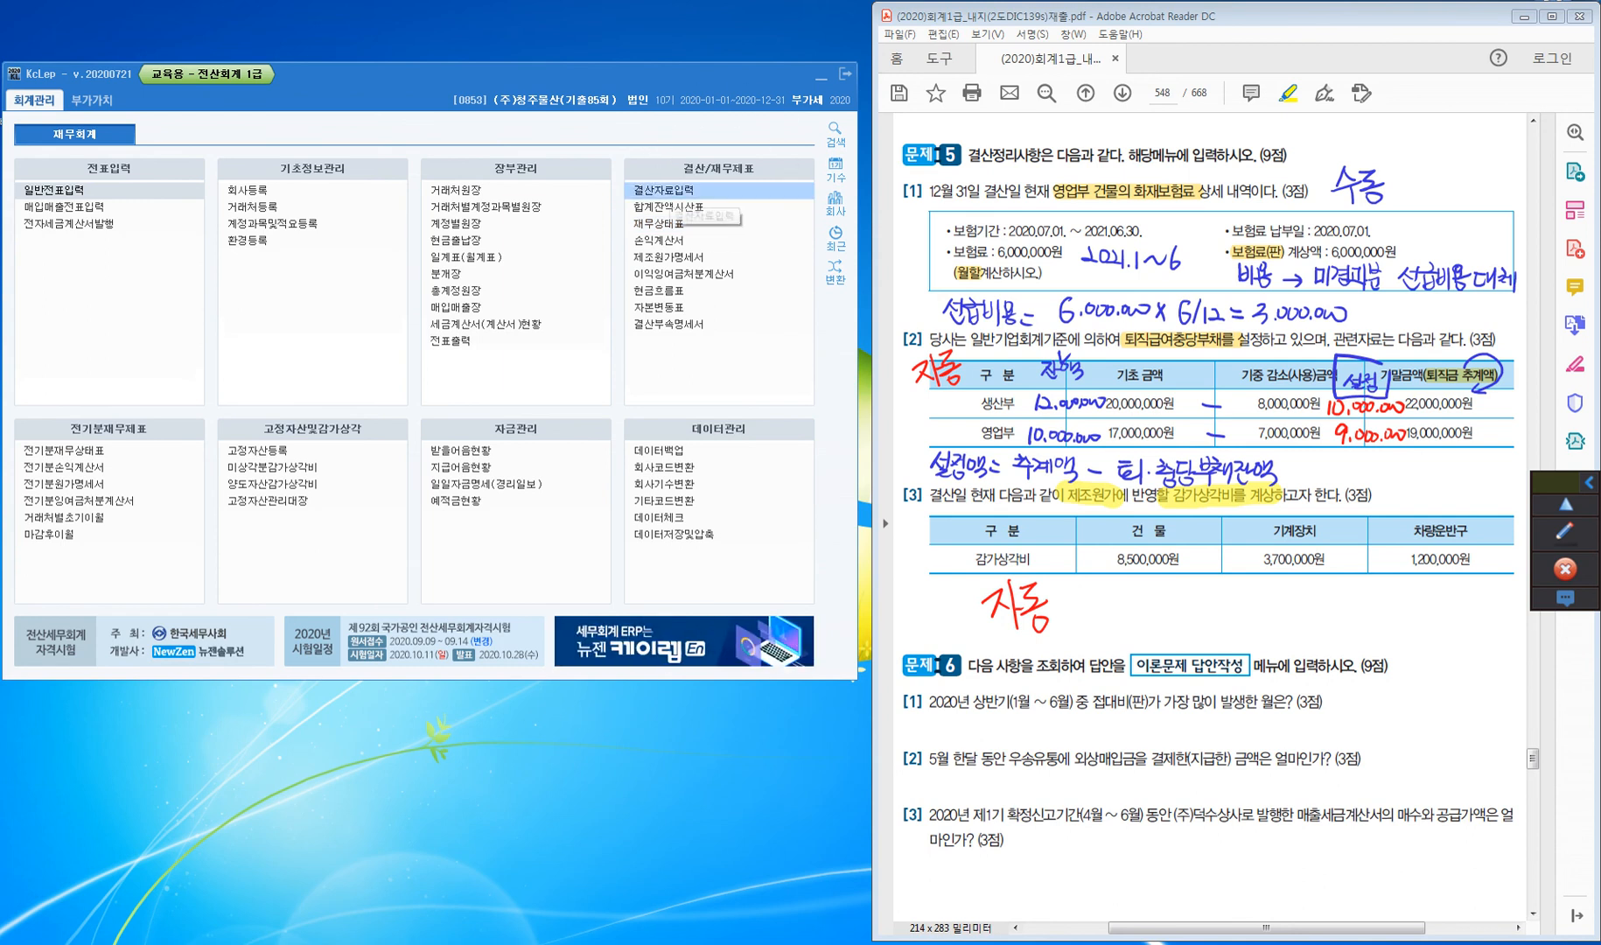
left_click(679, 190)
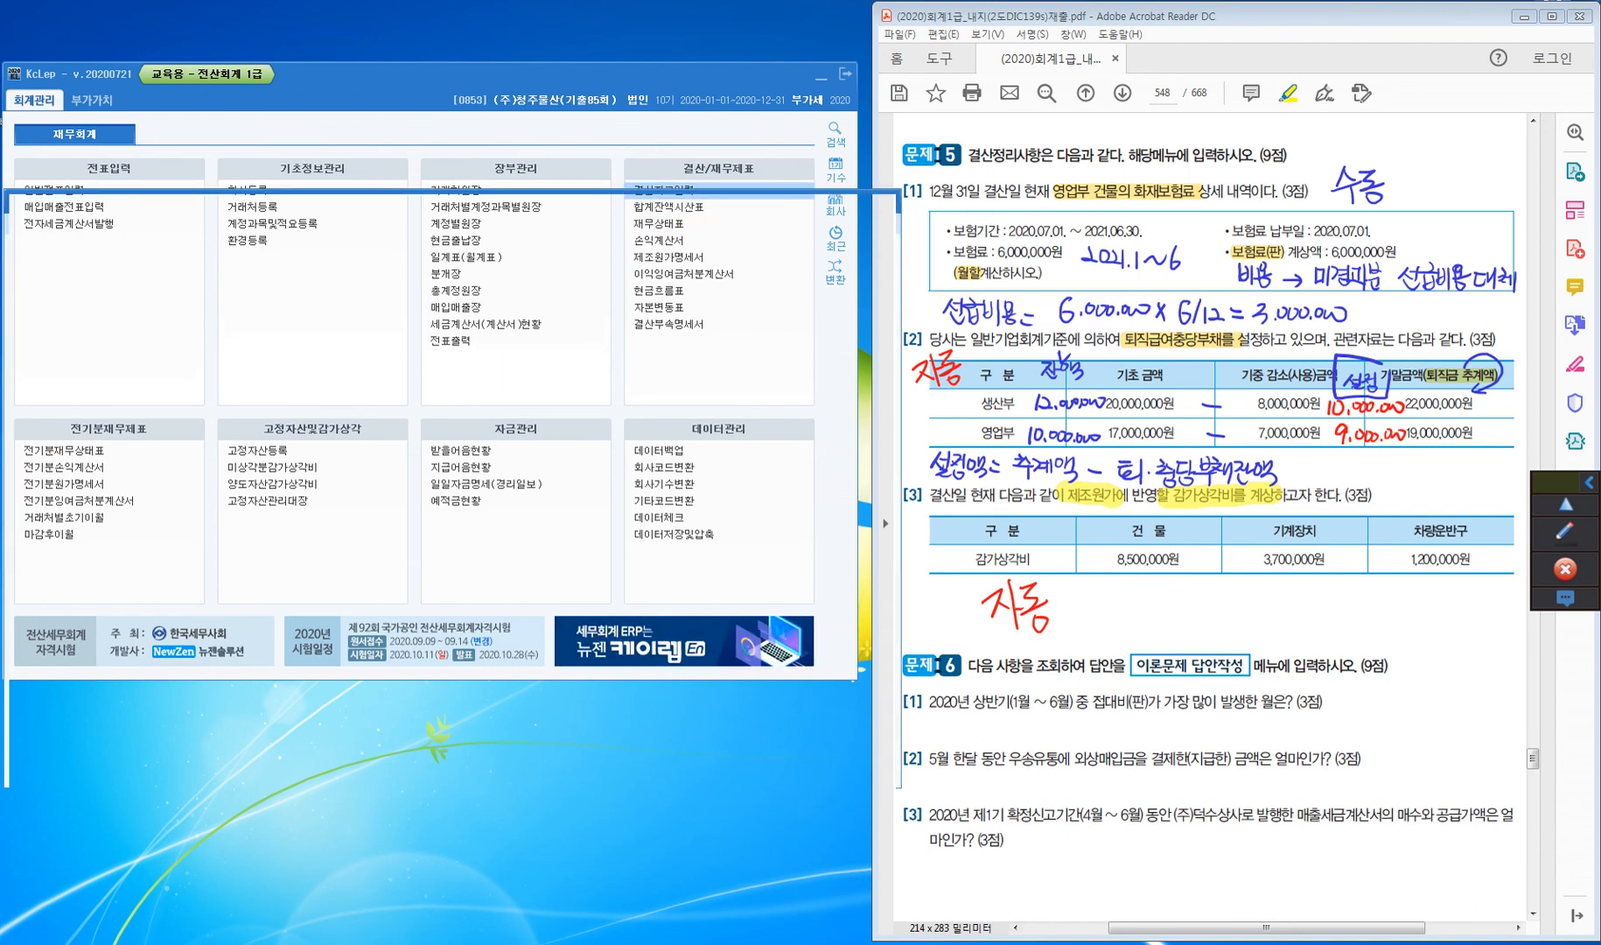
left_click(678, 190)
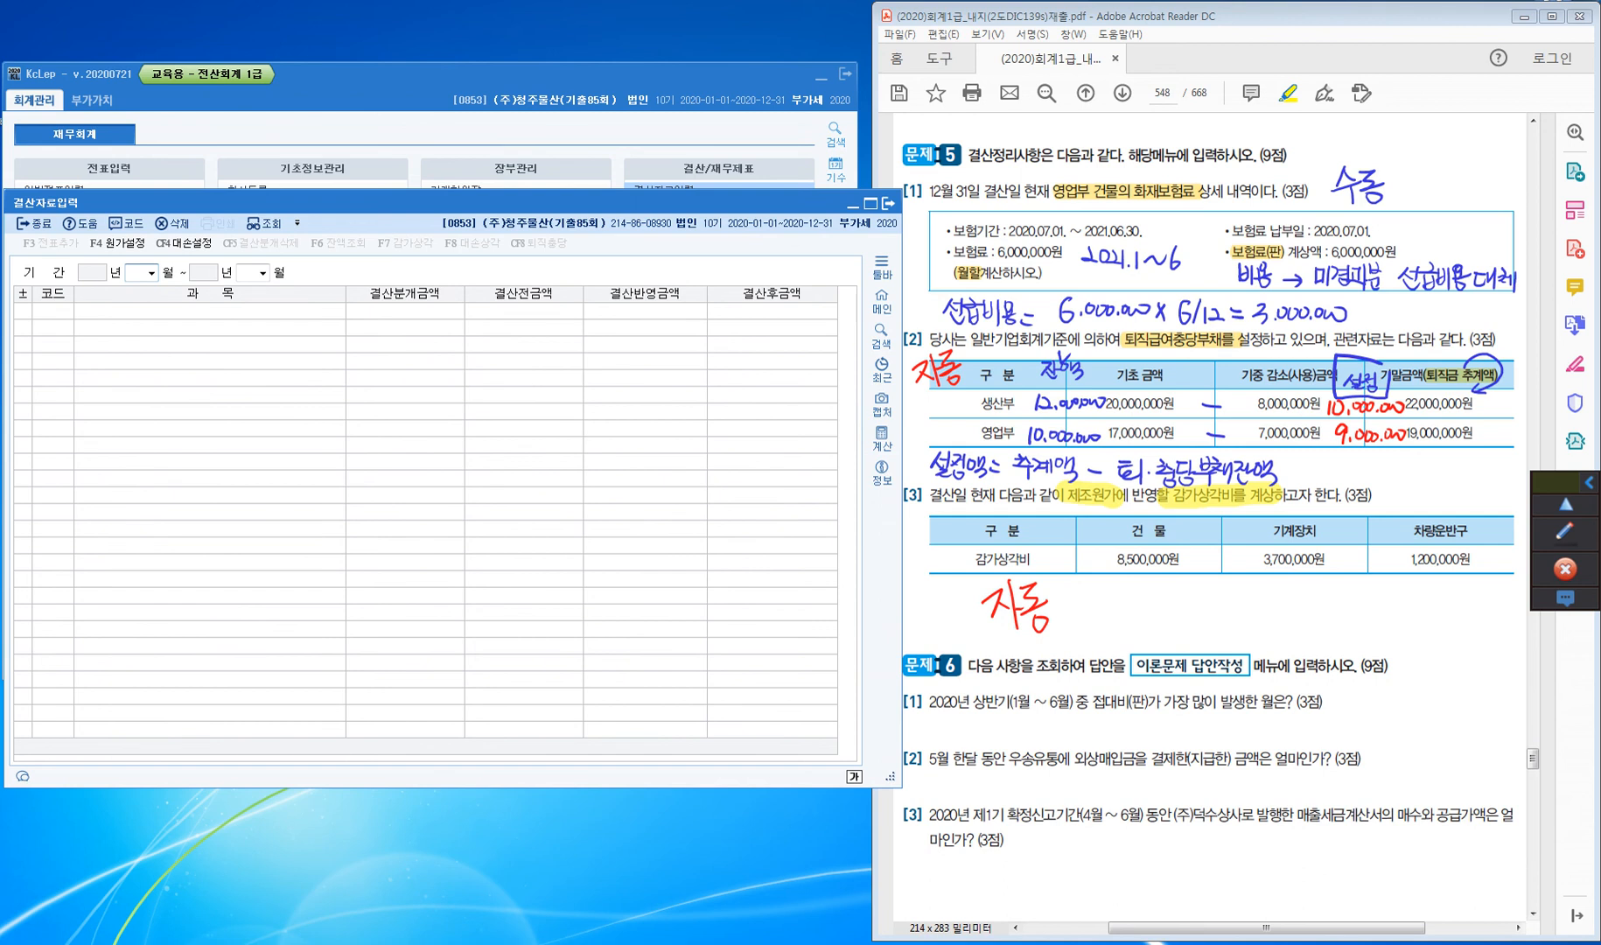
type("0112")
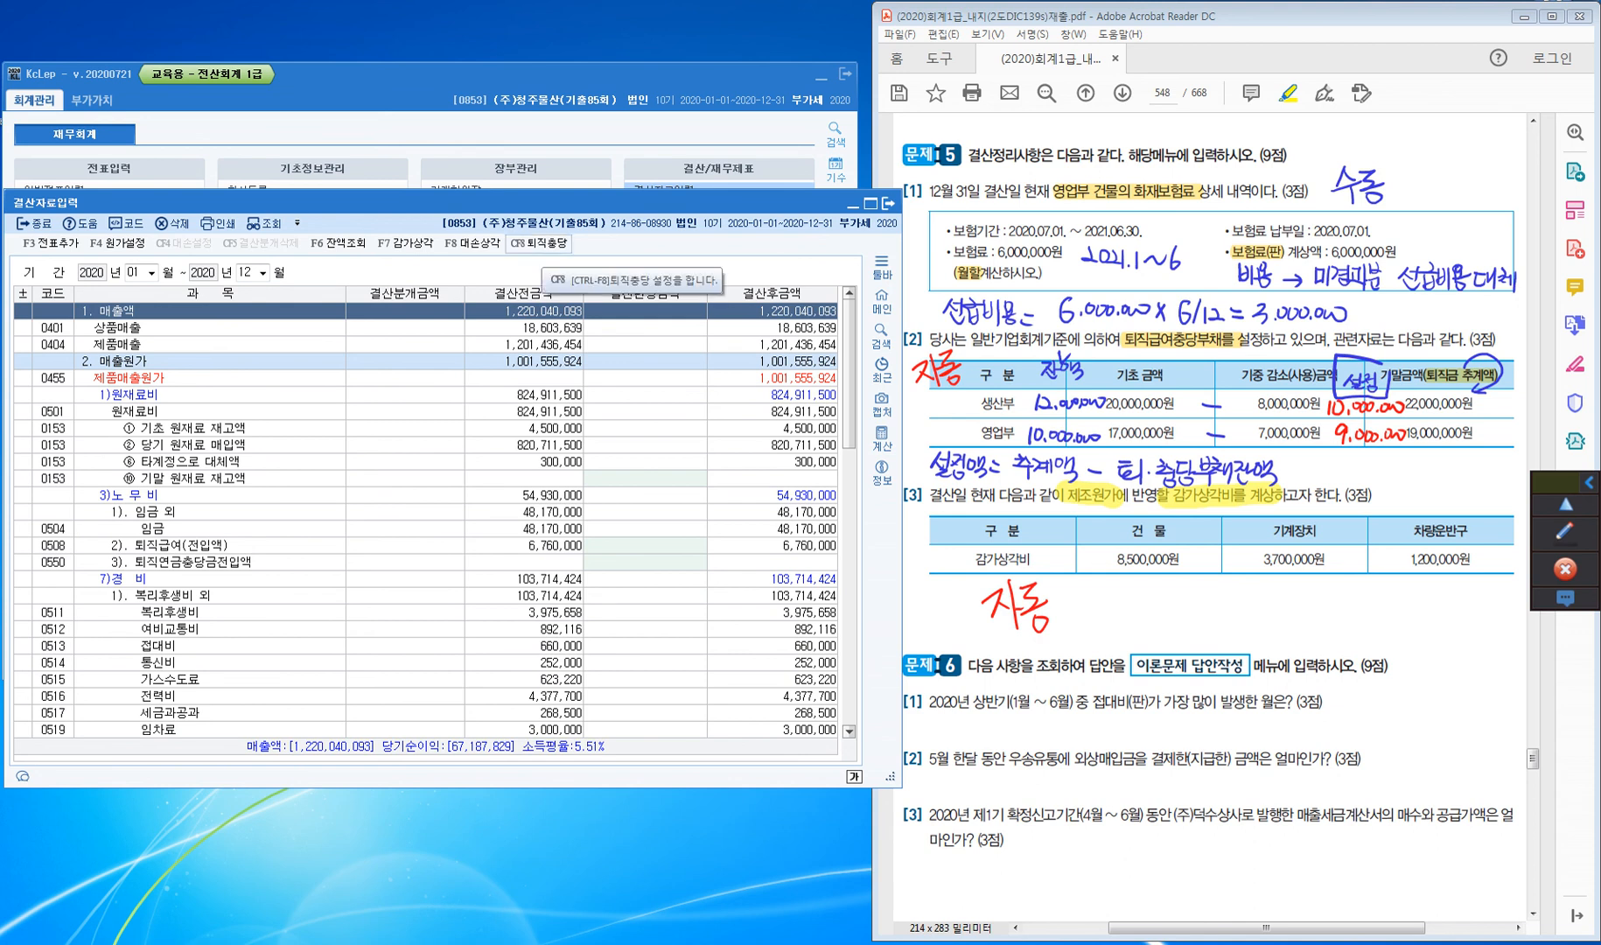
View the 퇴직충당부채 setting for accounts 0508 and 0806, then close it without applying anything
left_click(538, 244)
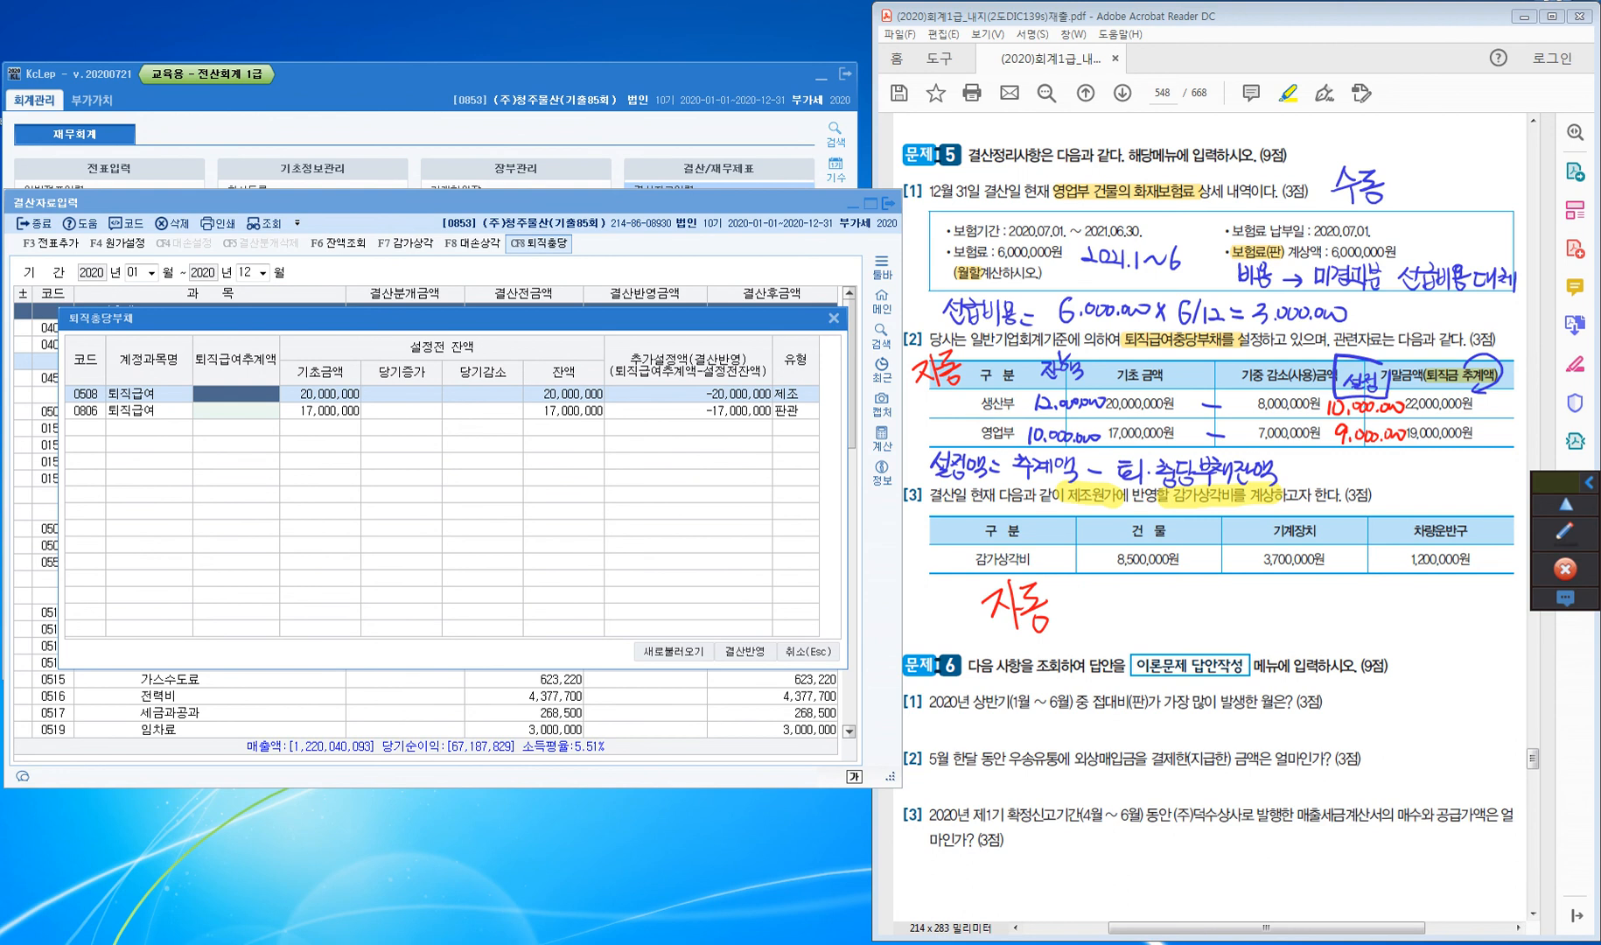
left_click(832, 318)
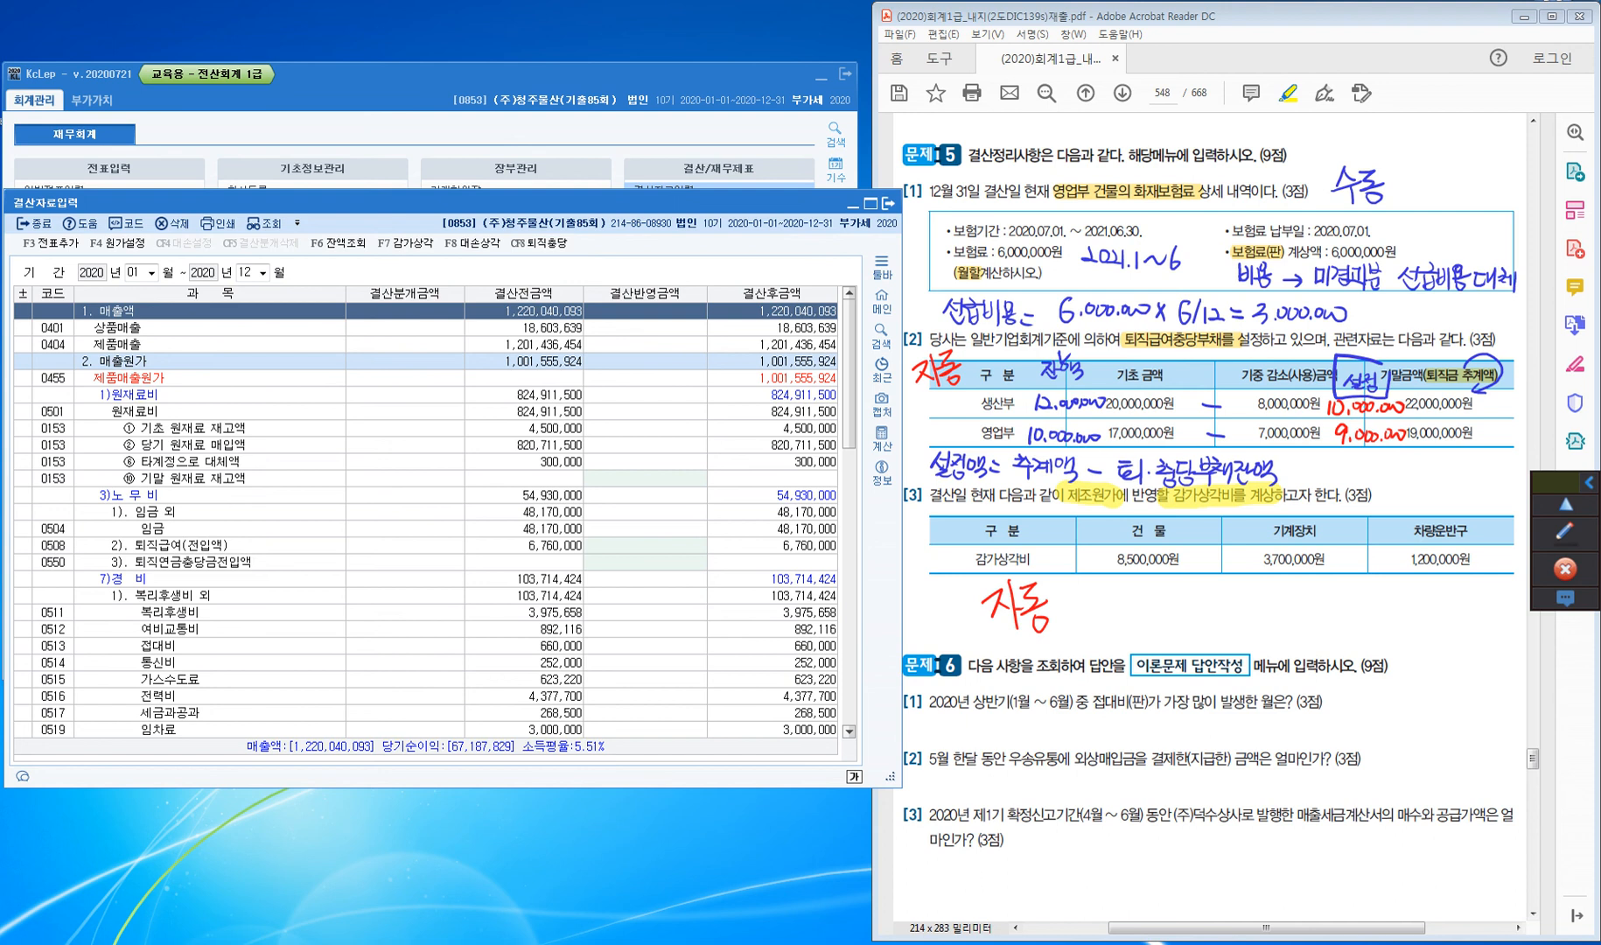
Draw a magenta rectangle around the 결산반영금액 column heading, then leave annotation mode
left_click(1565, 532)
left_click(1565, 604)
left_click_drag(574, 267, 719, 305)
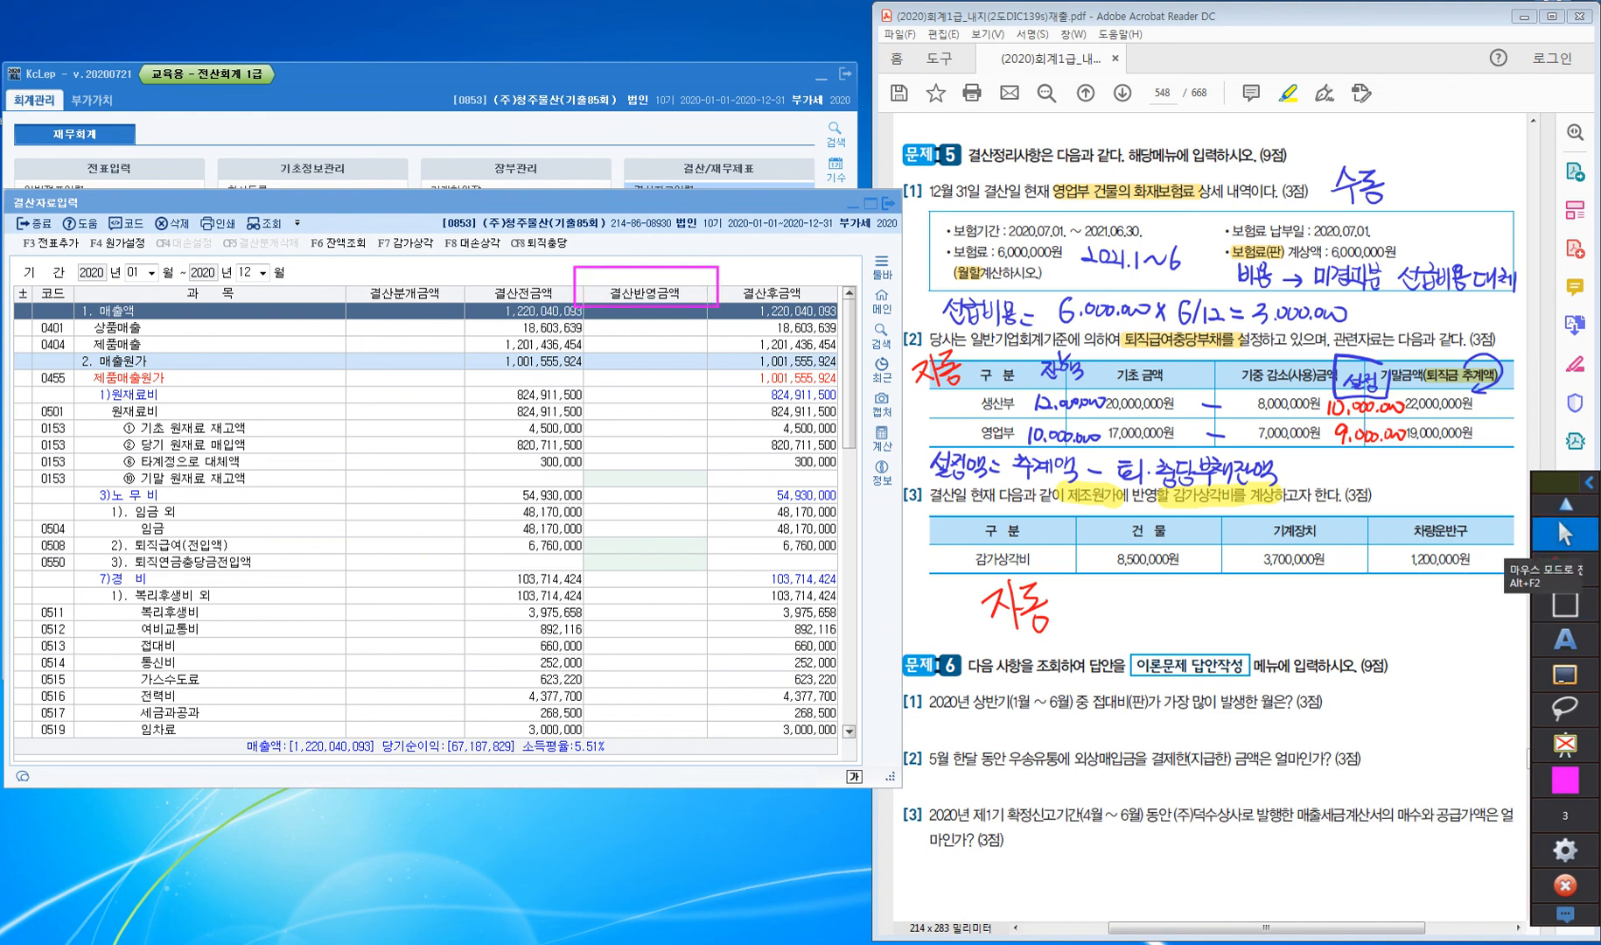
left_click(1565, 533)
Highlight 생산부 in the problem [2] table and enter 10,000,000 as the 결산반영금액 of manufacturing account 0508 퇴직급여(전입액)
left_click_drag(992, 403, 1015, 405)
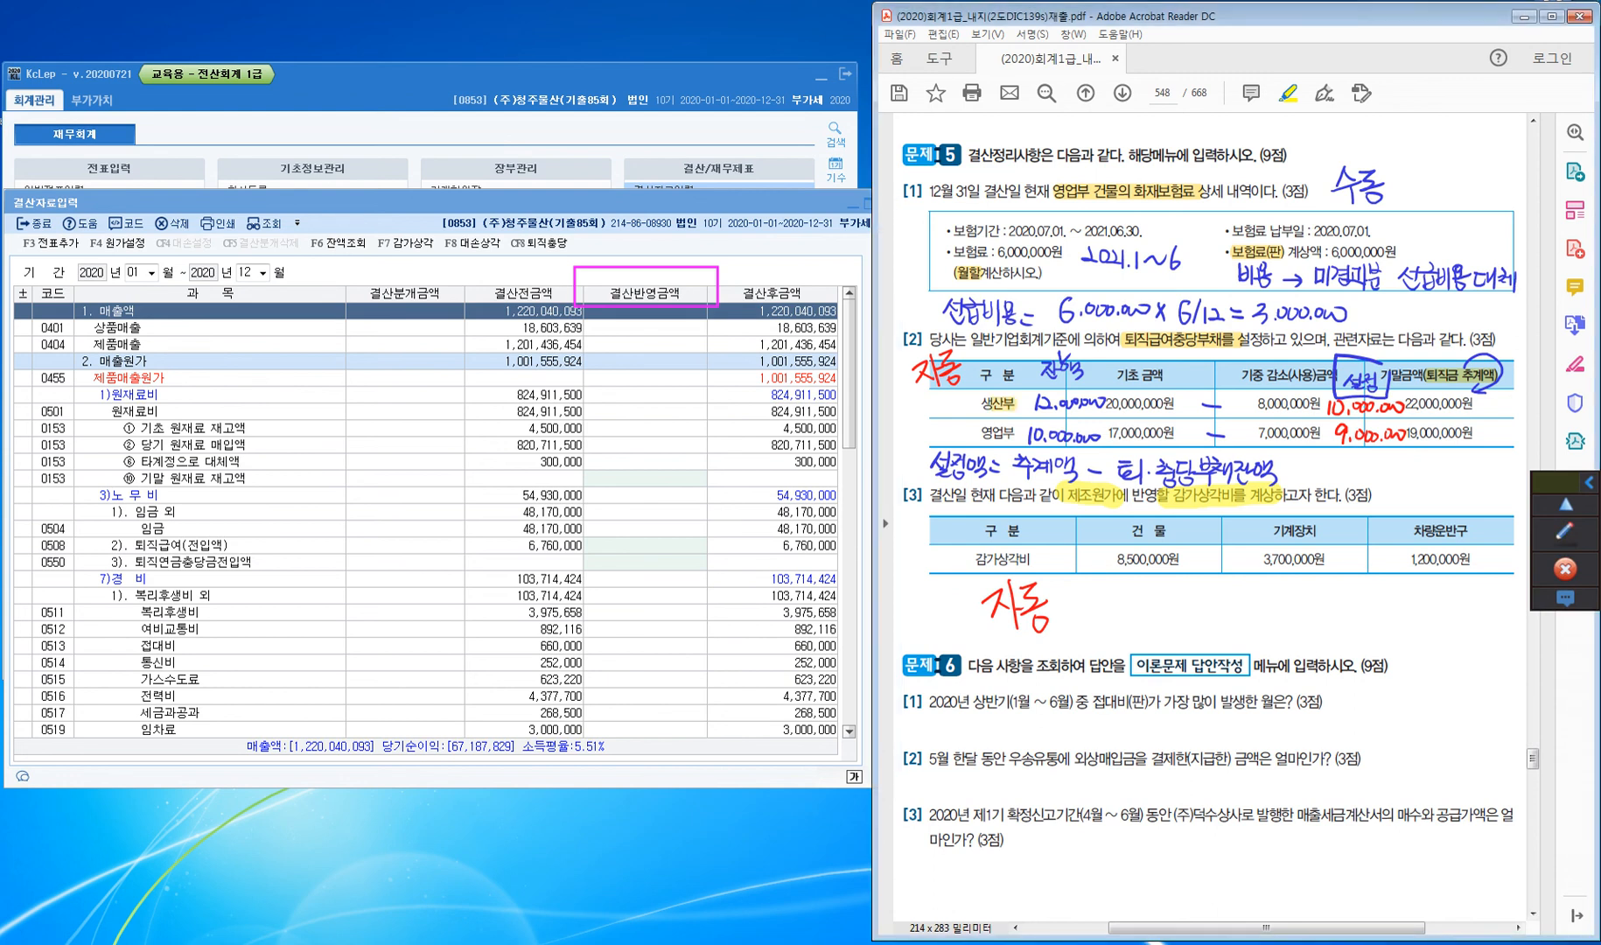
left_click(646, 361)
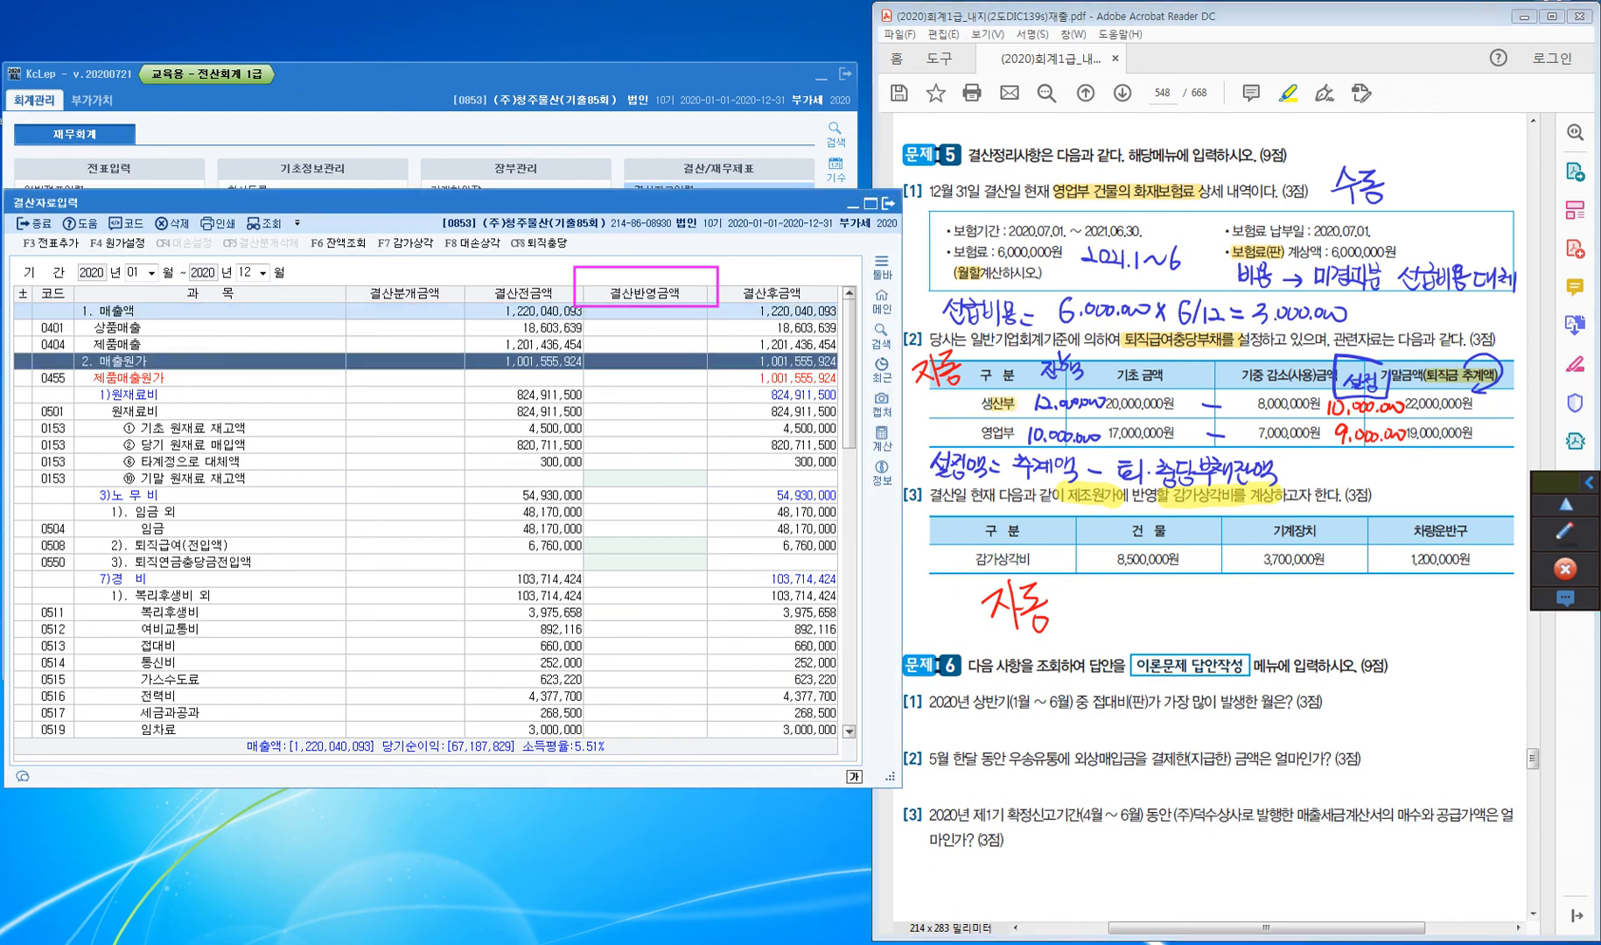
left_click(645, 496)
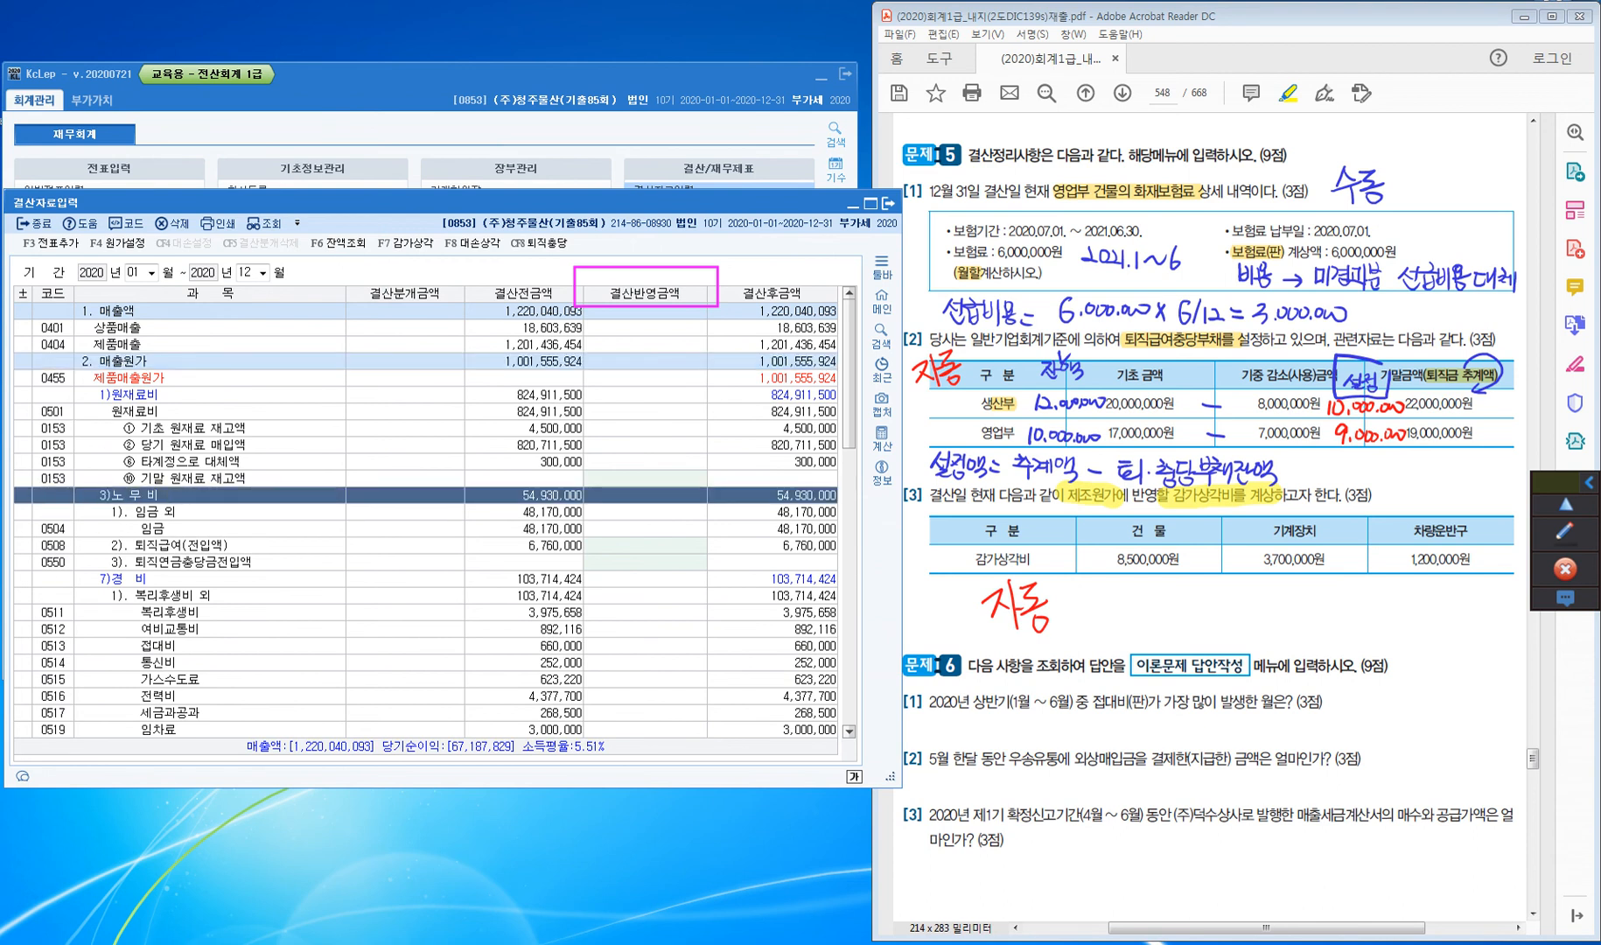
left_click(646, 546)
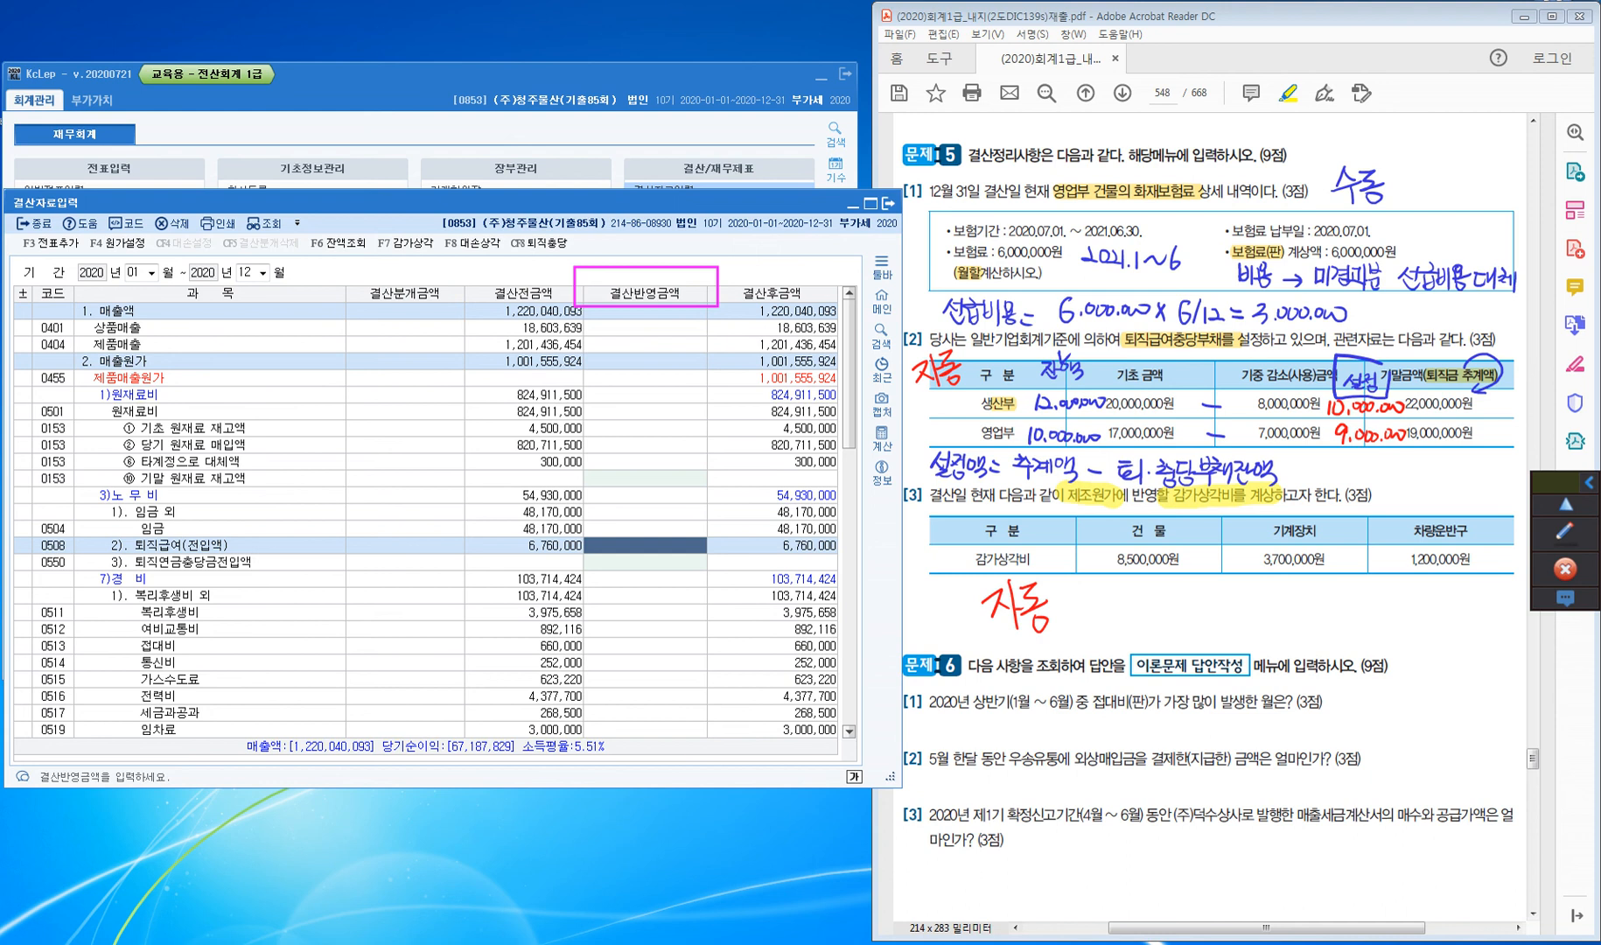
type("10000000")
key("Return")
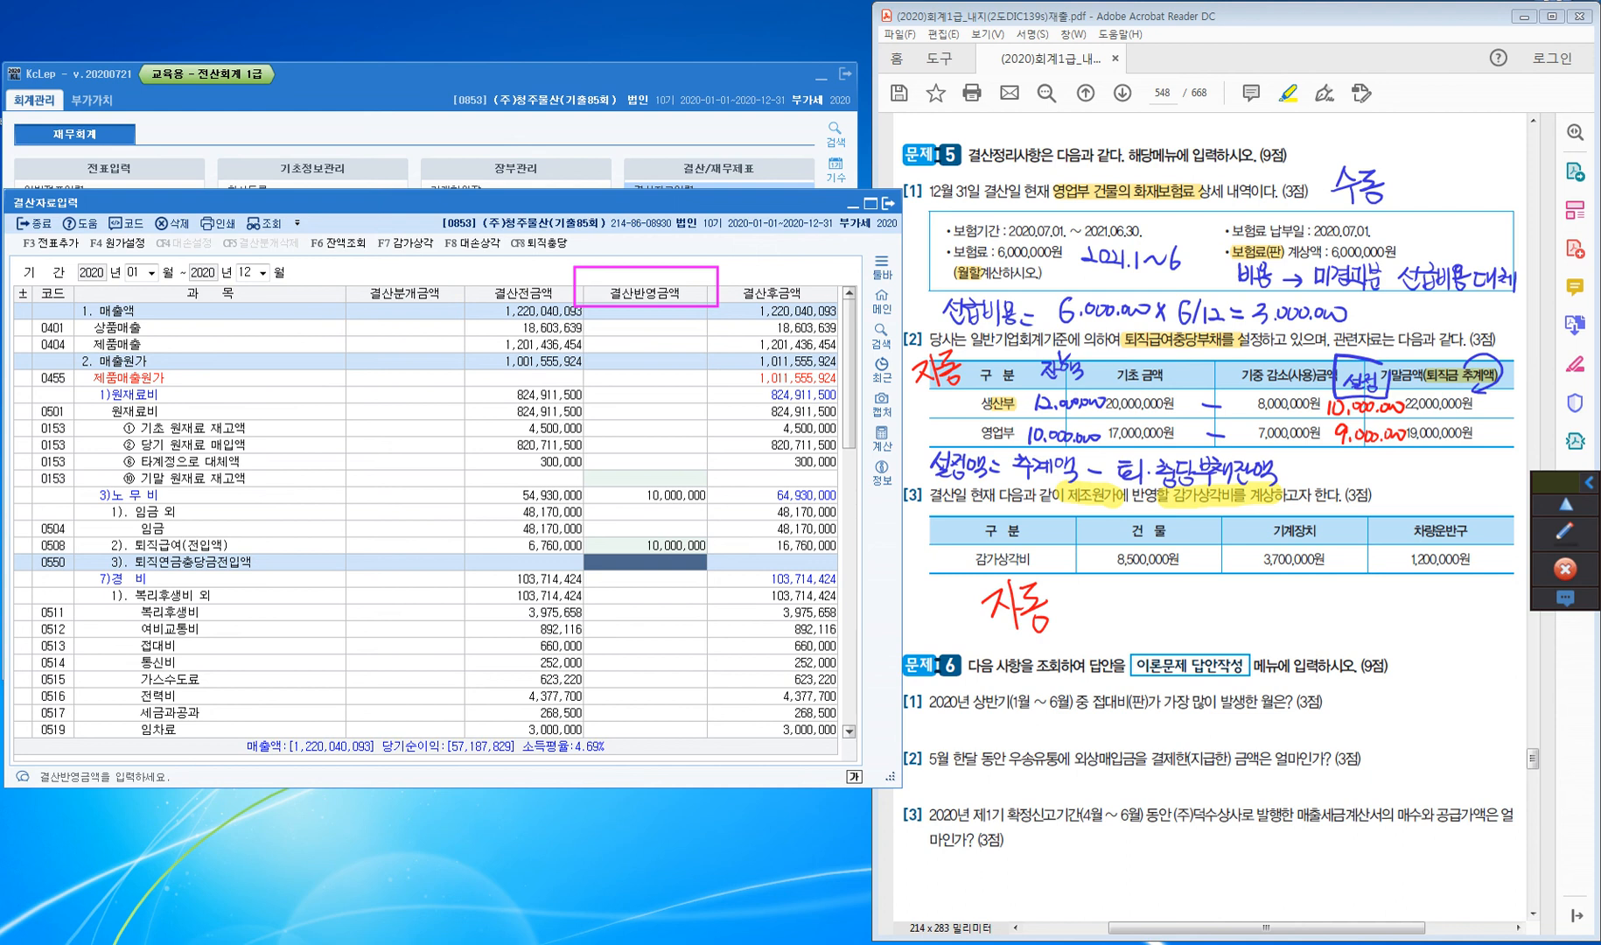
Enter 9,000,000 as the 결산반영금액 of selling and administrative account 0806 퇴직급여(전입액)
scroll(428, 525, "down", 15)
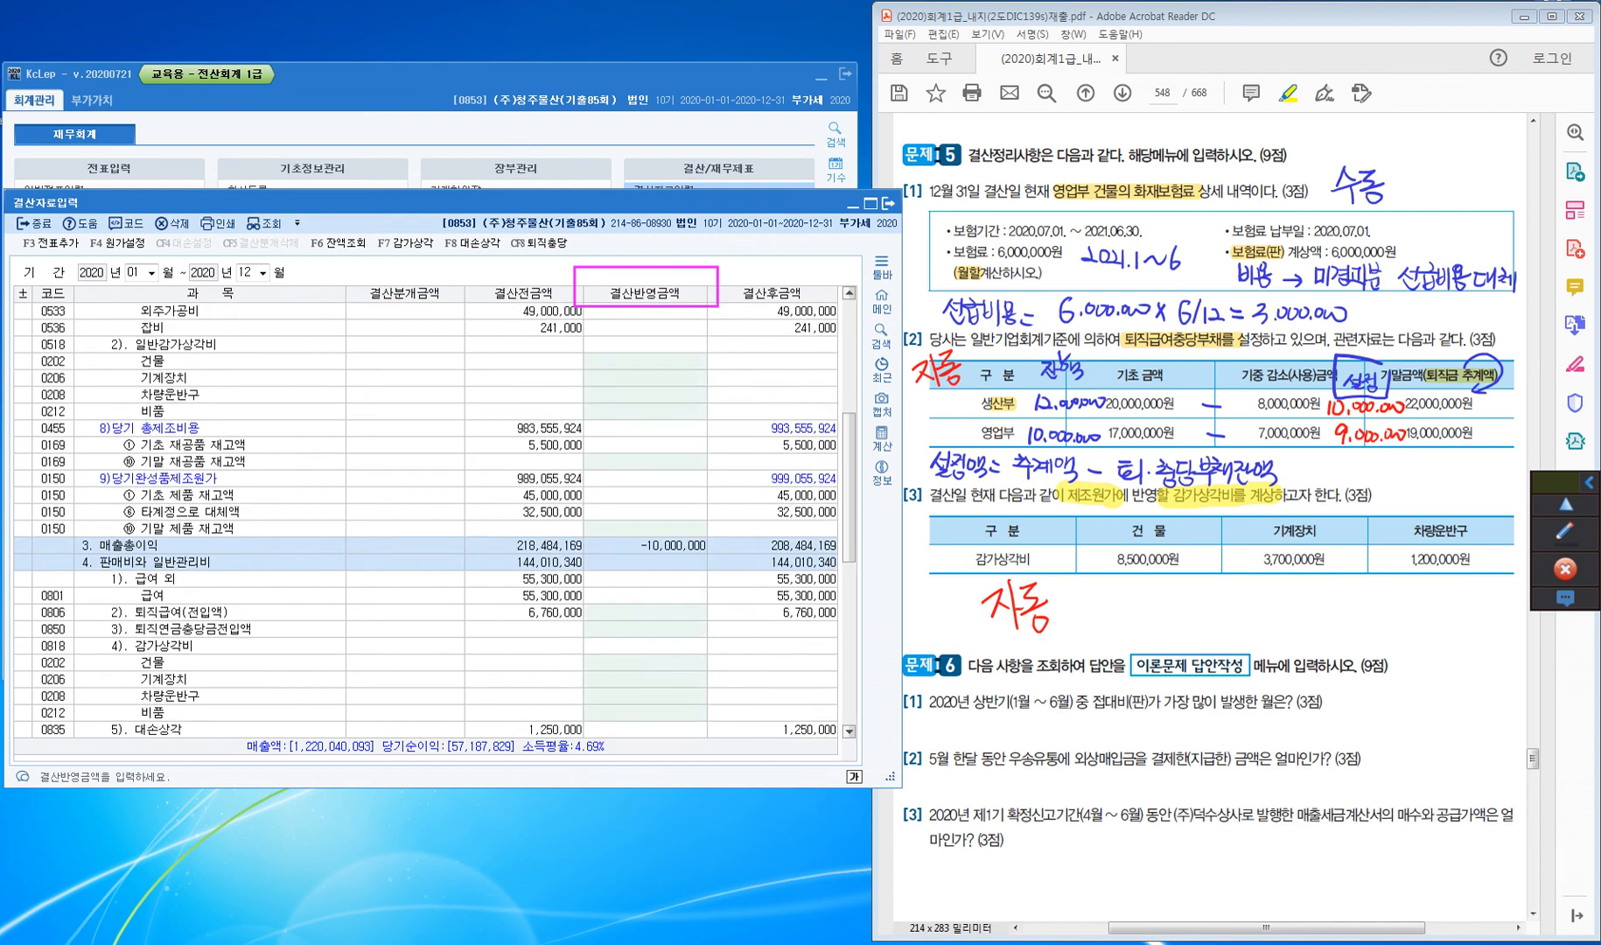
left_click(645, 411)
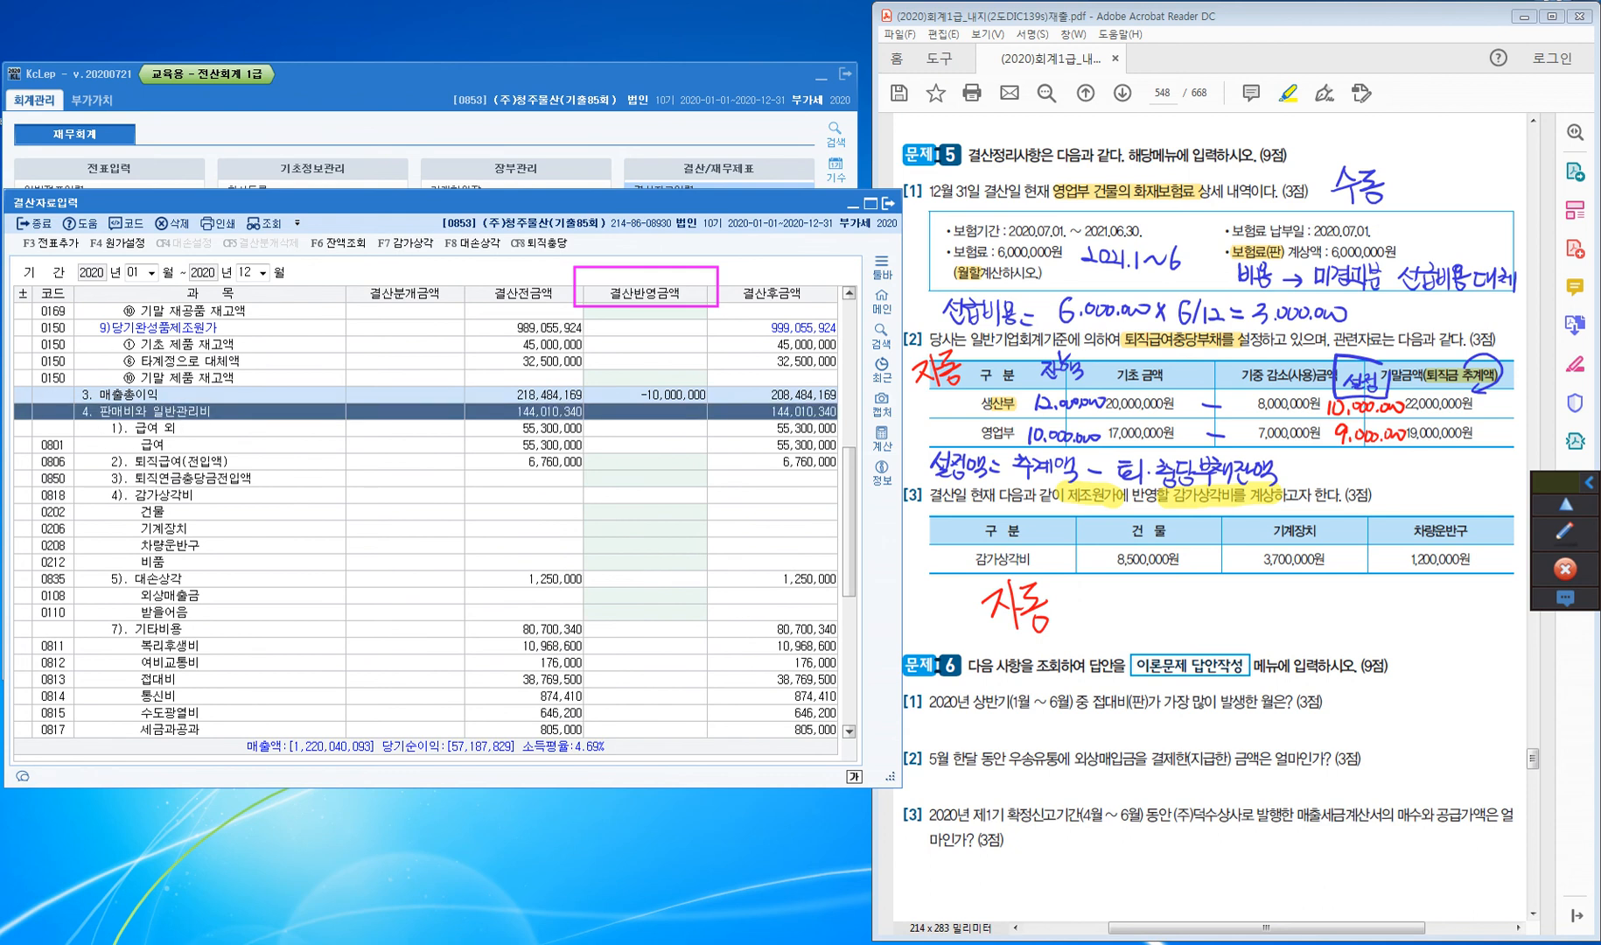
left_click(645, 462)
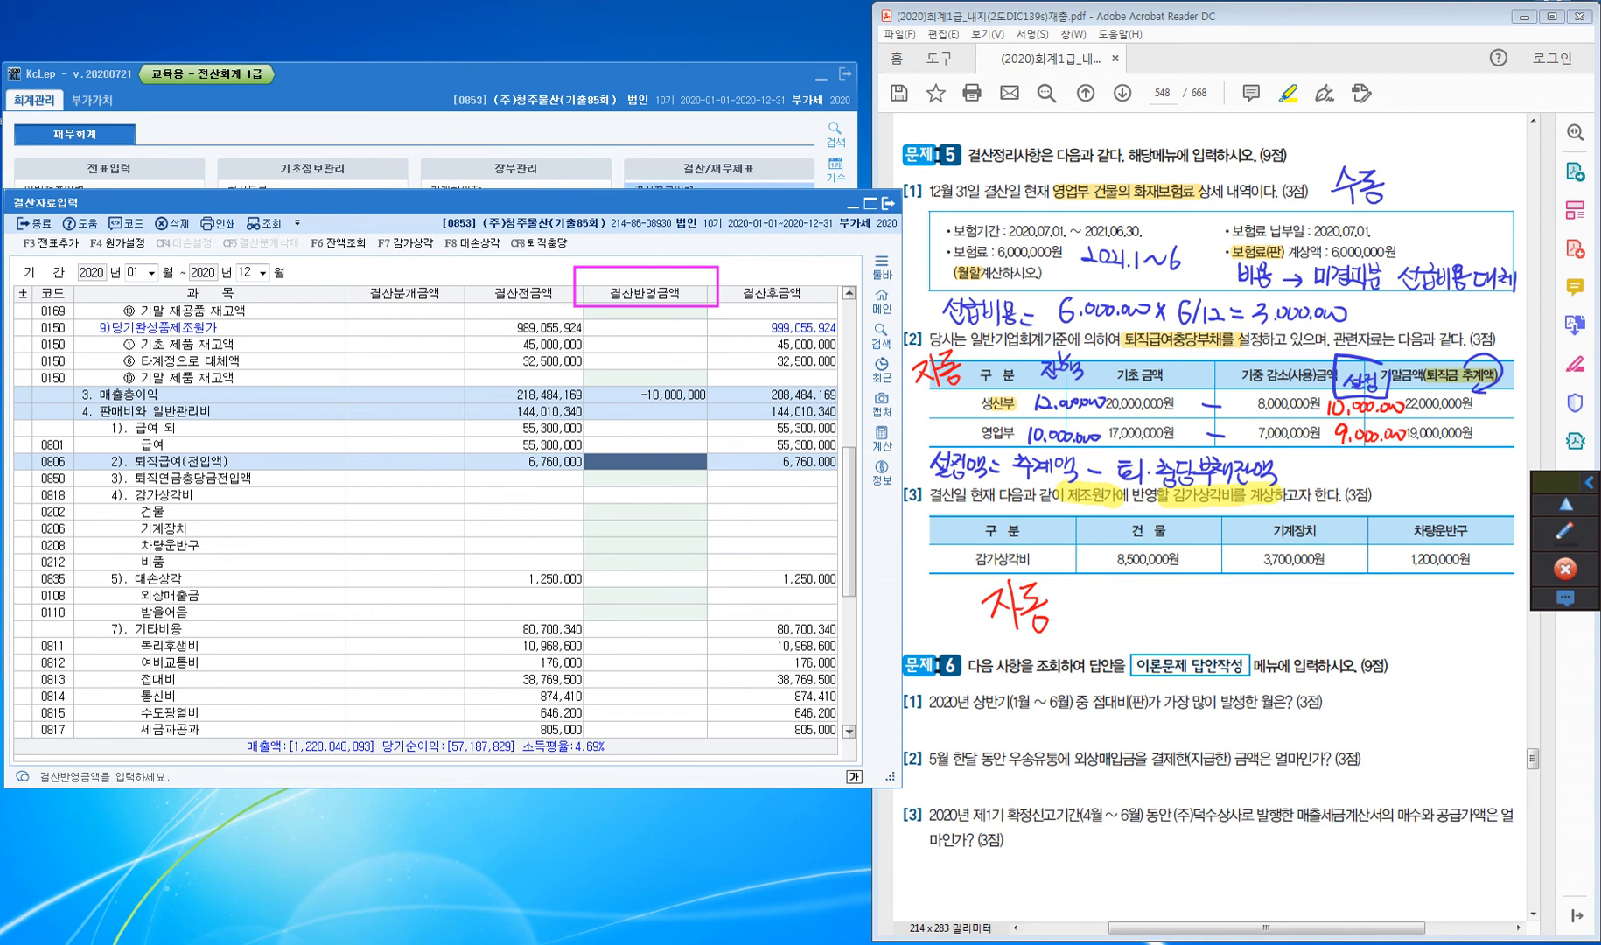
type("9000000")
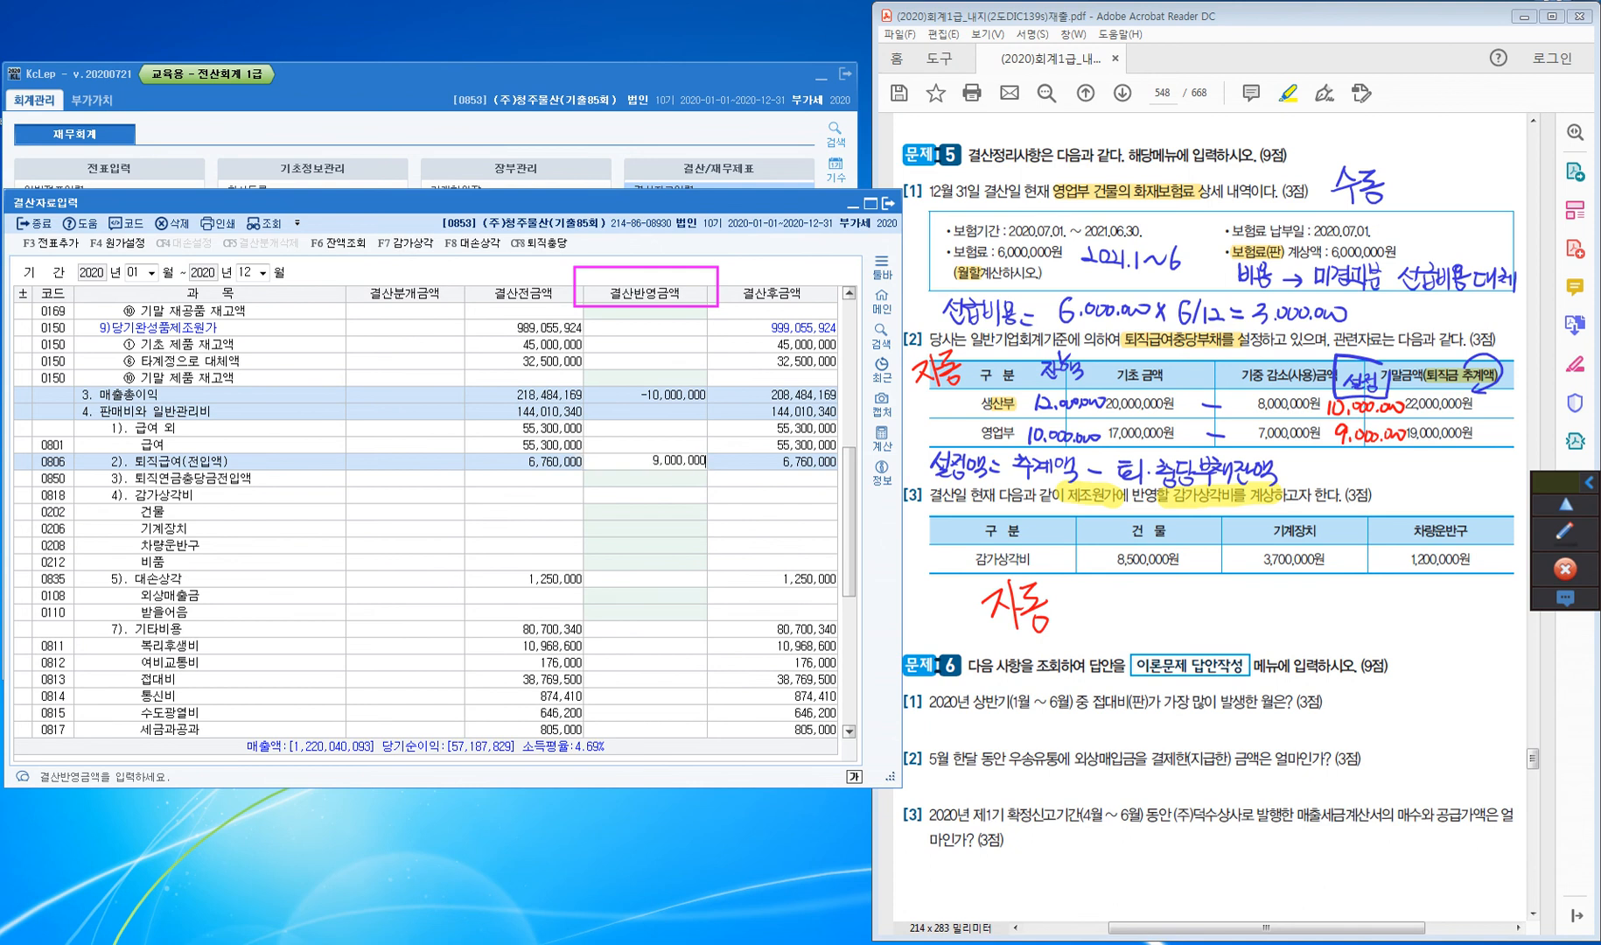
key("Return")
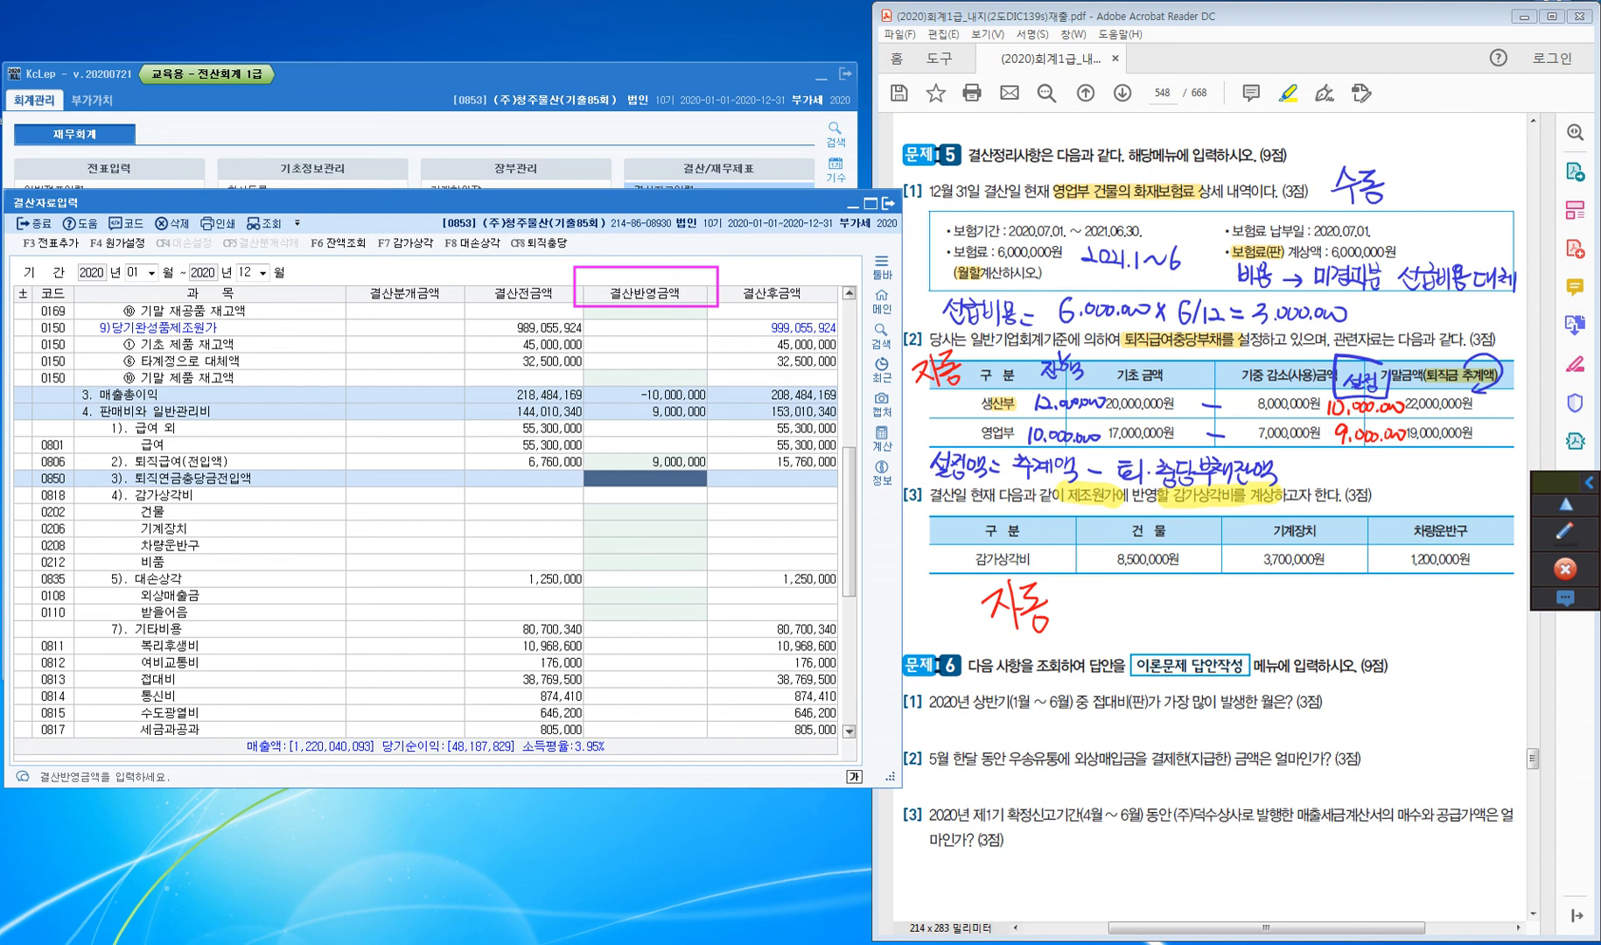
Under manufacturing 0518 일반감가상각비, enter 결산반영금액 of 8,500,000 for 건물, 3,700,000 for 기계장치 and 1,200,000 for 차량운반구
scroll(429, 525, "up", 15)
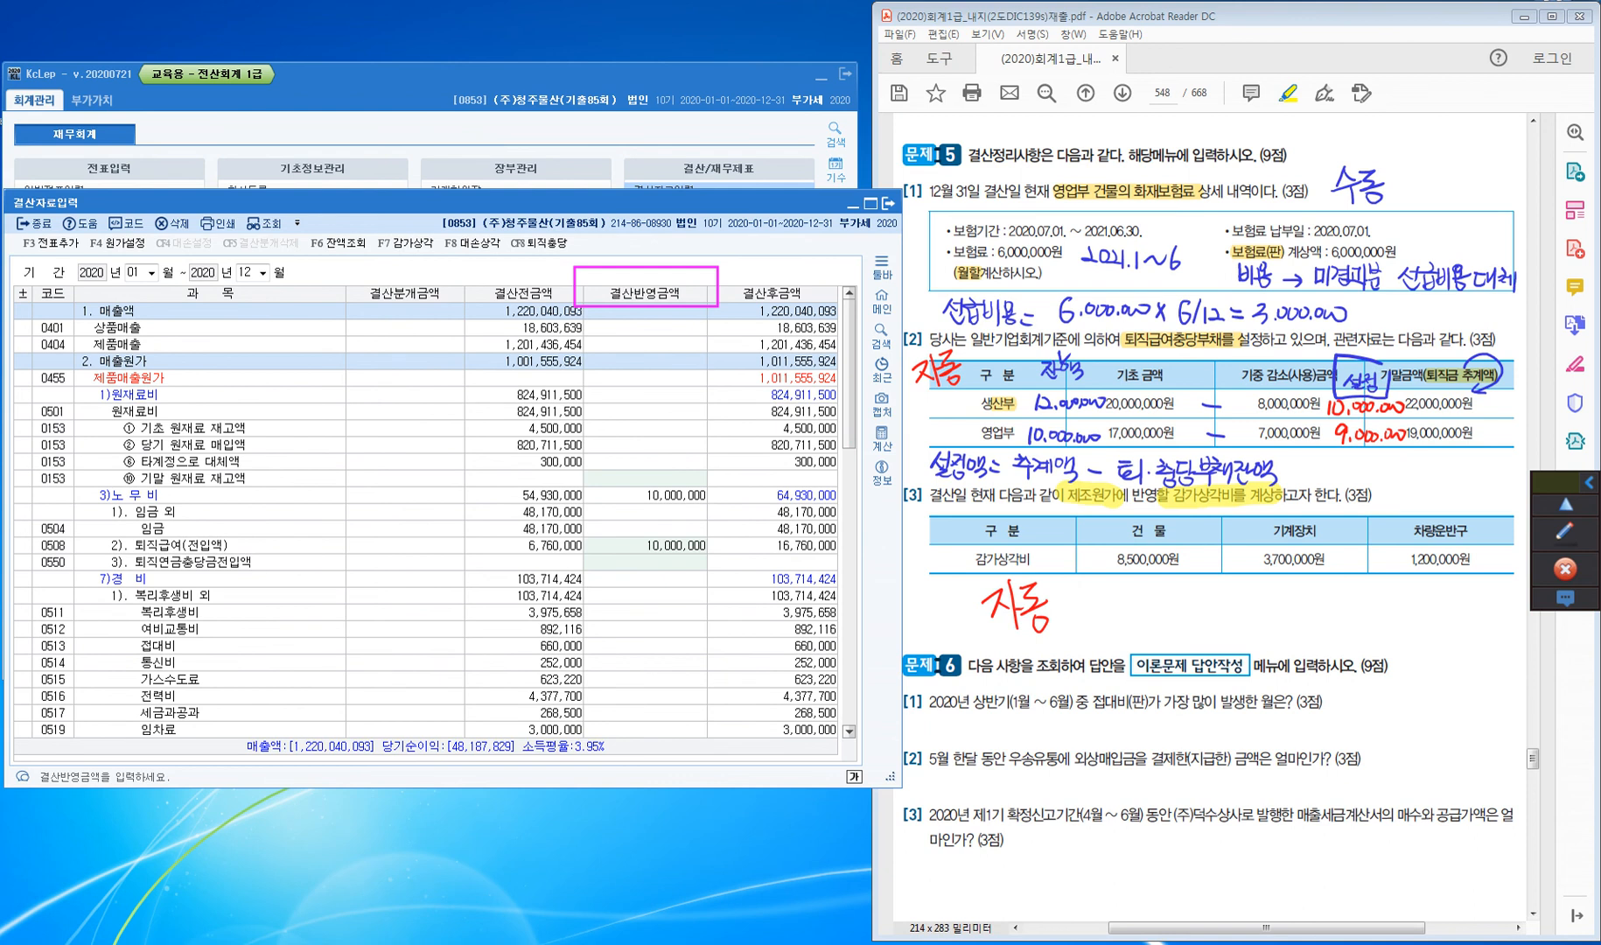
left_click(525, 361)
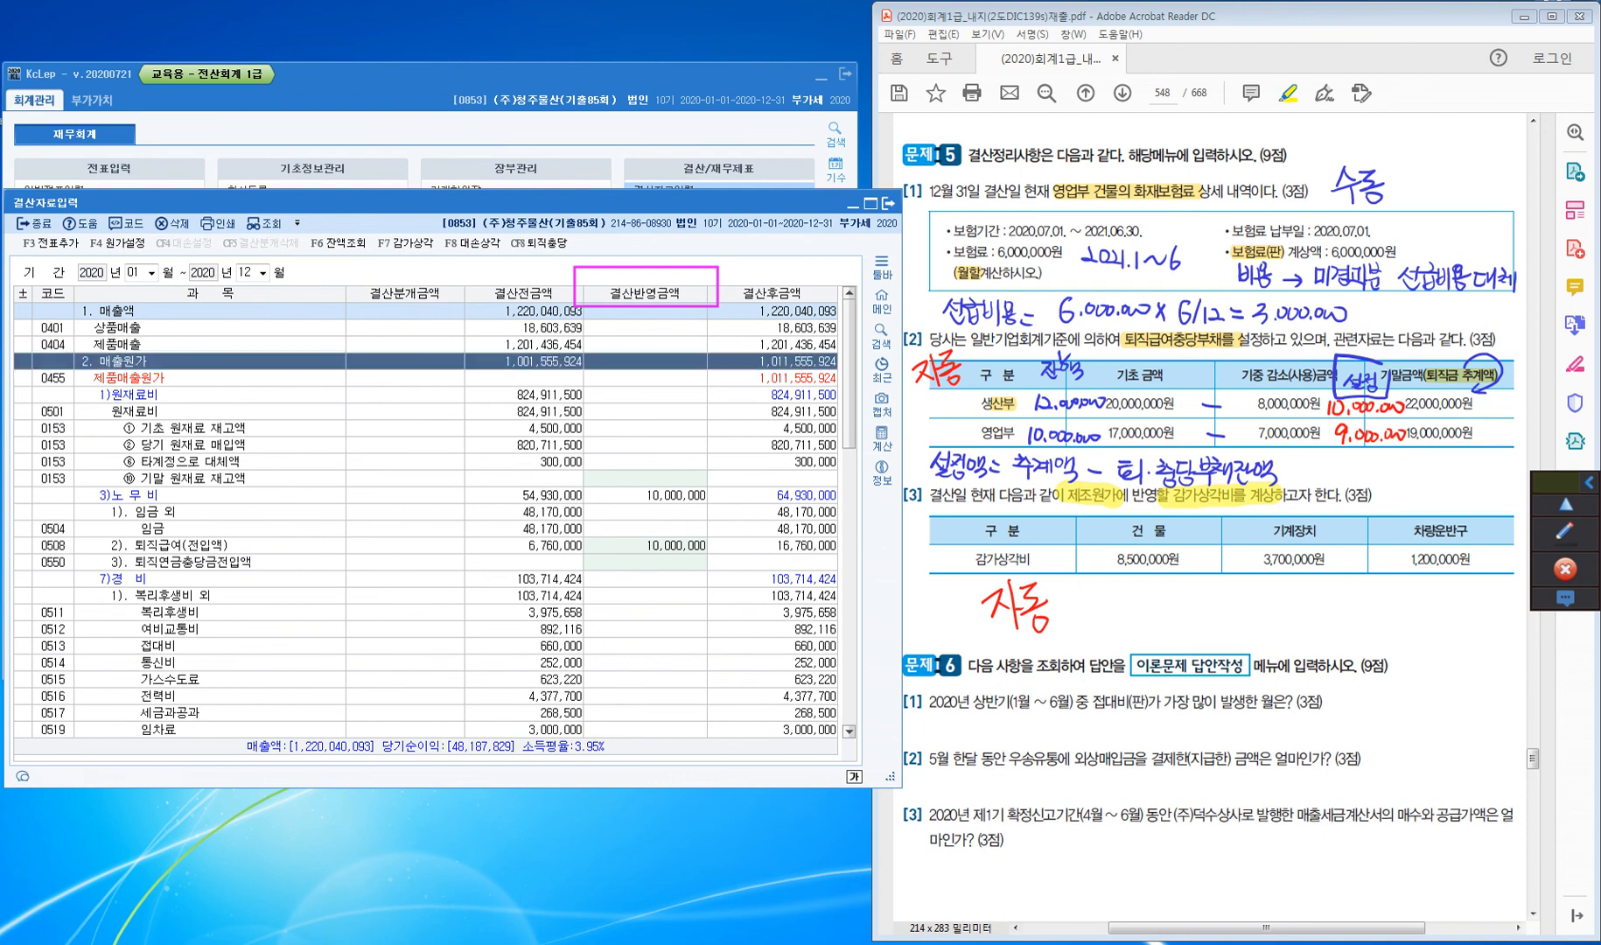
left_click(132, 579)
scroll(429, 525, "down", 6)
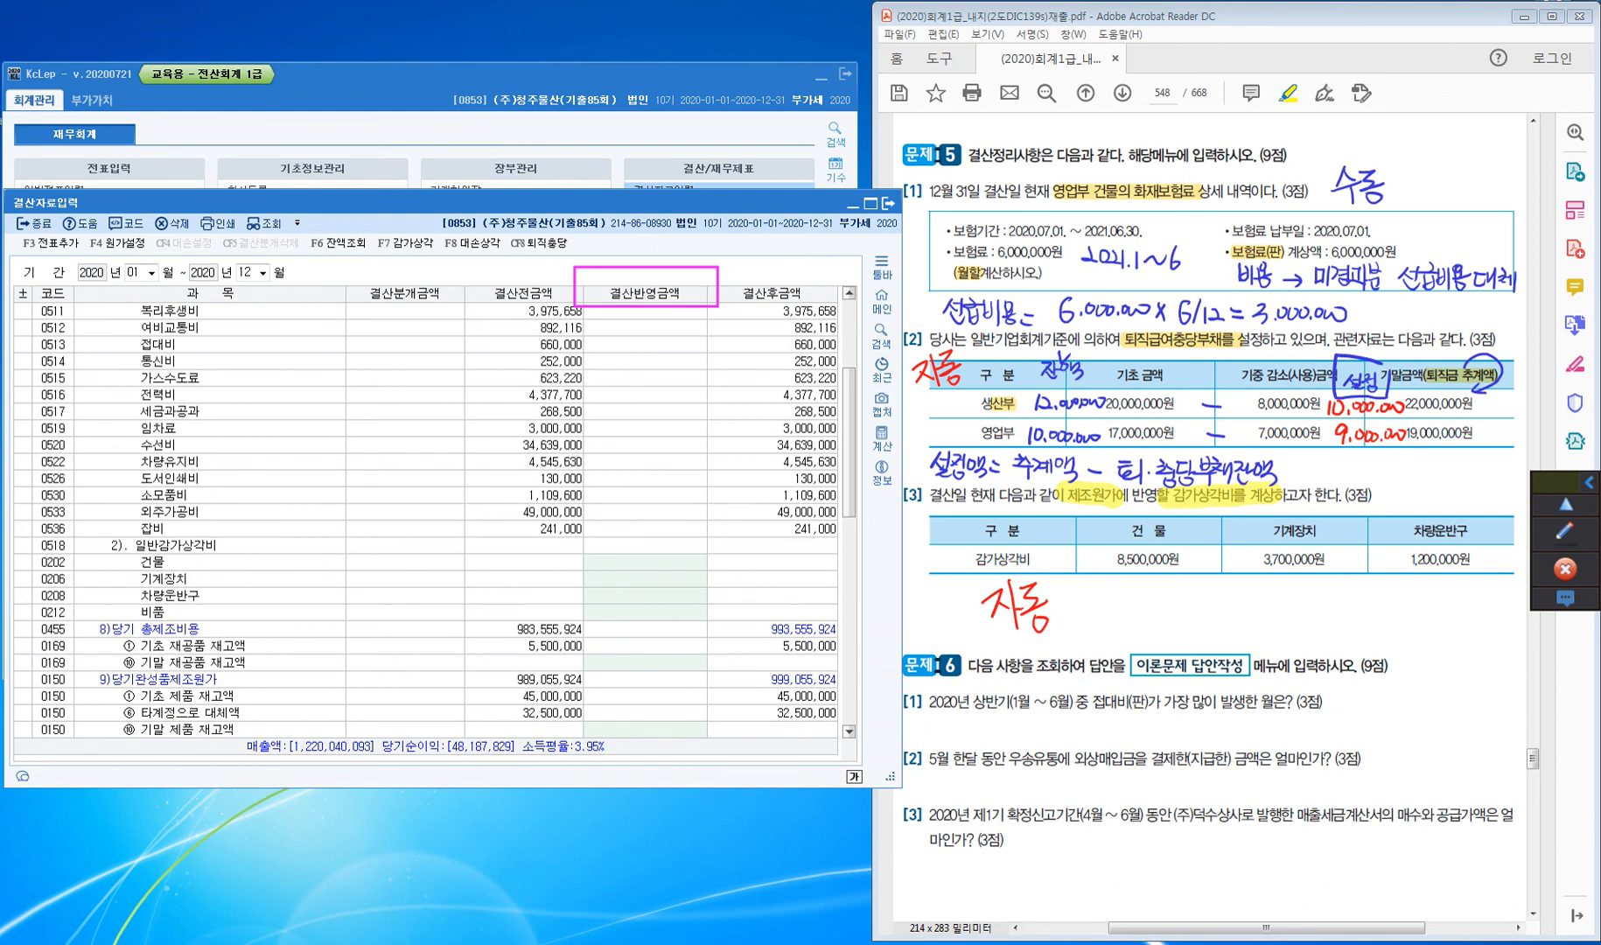
left_click(175, 545)
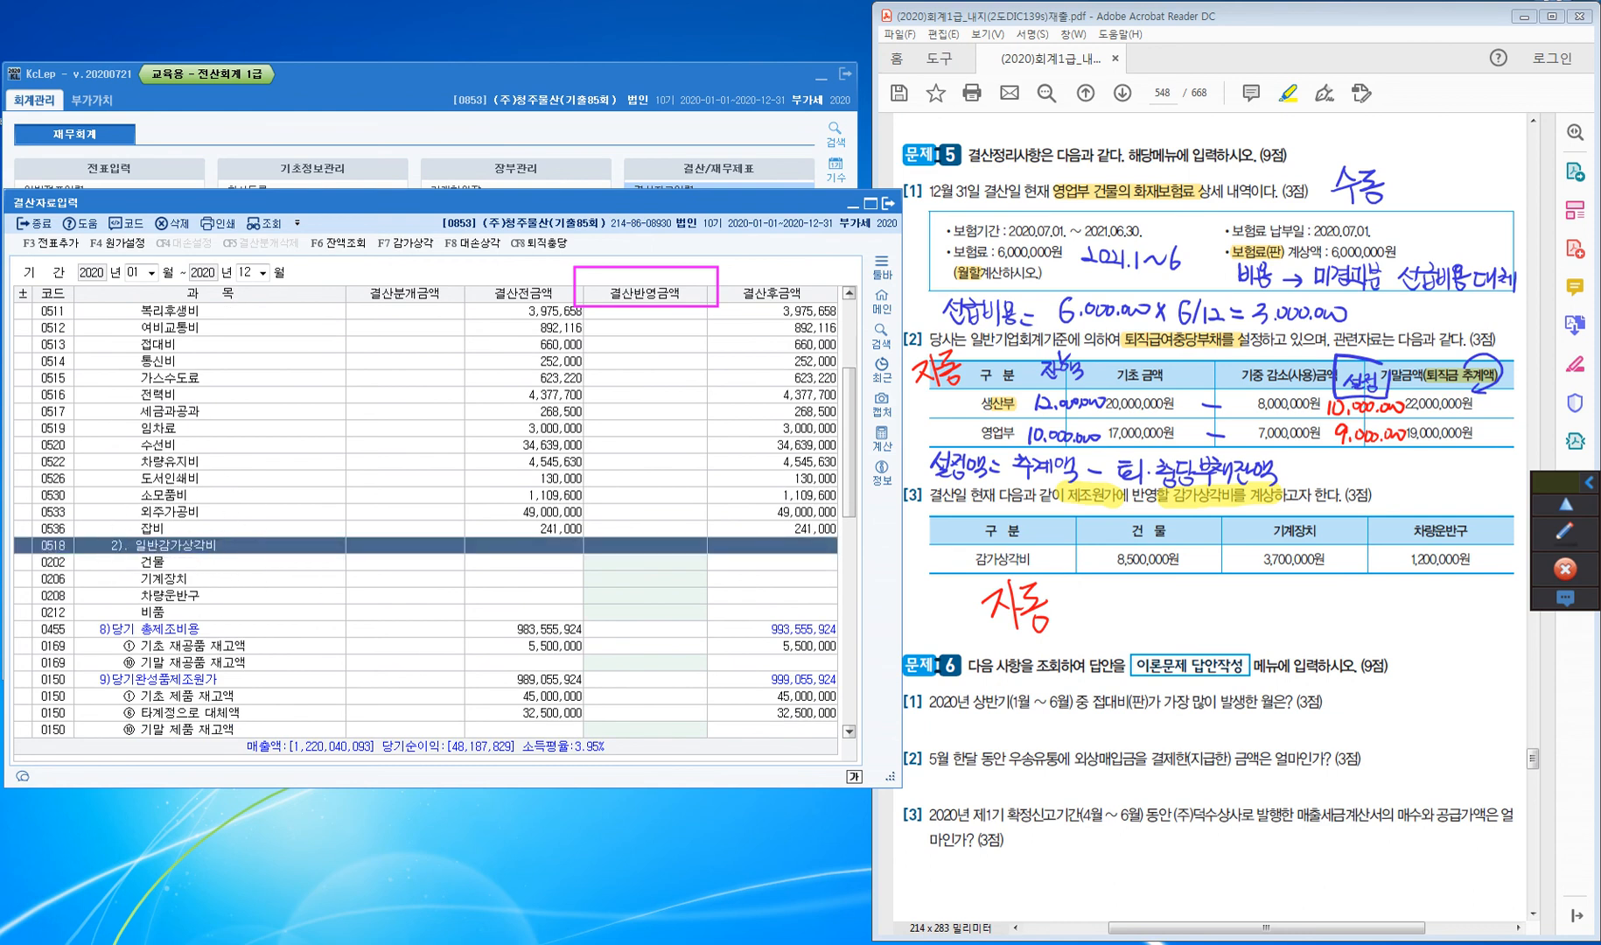
left_click(644, 562)
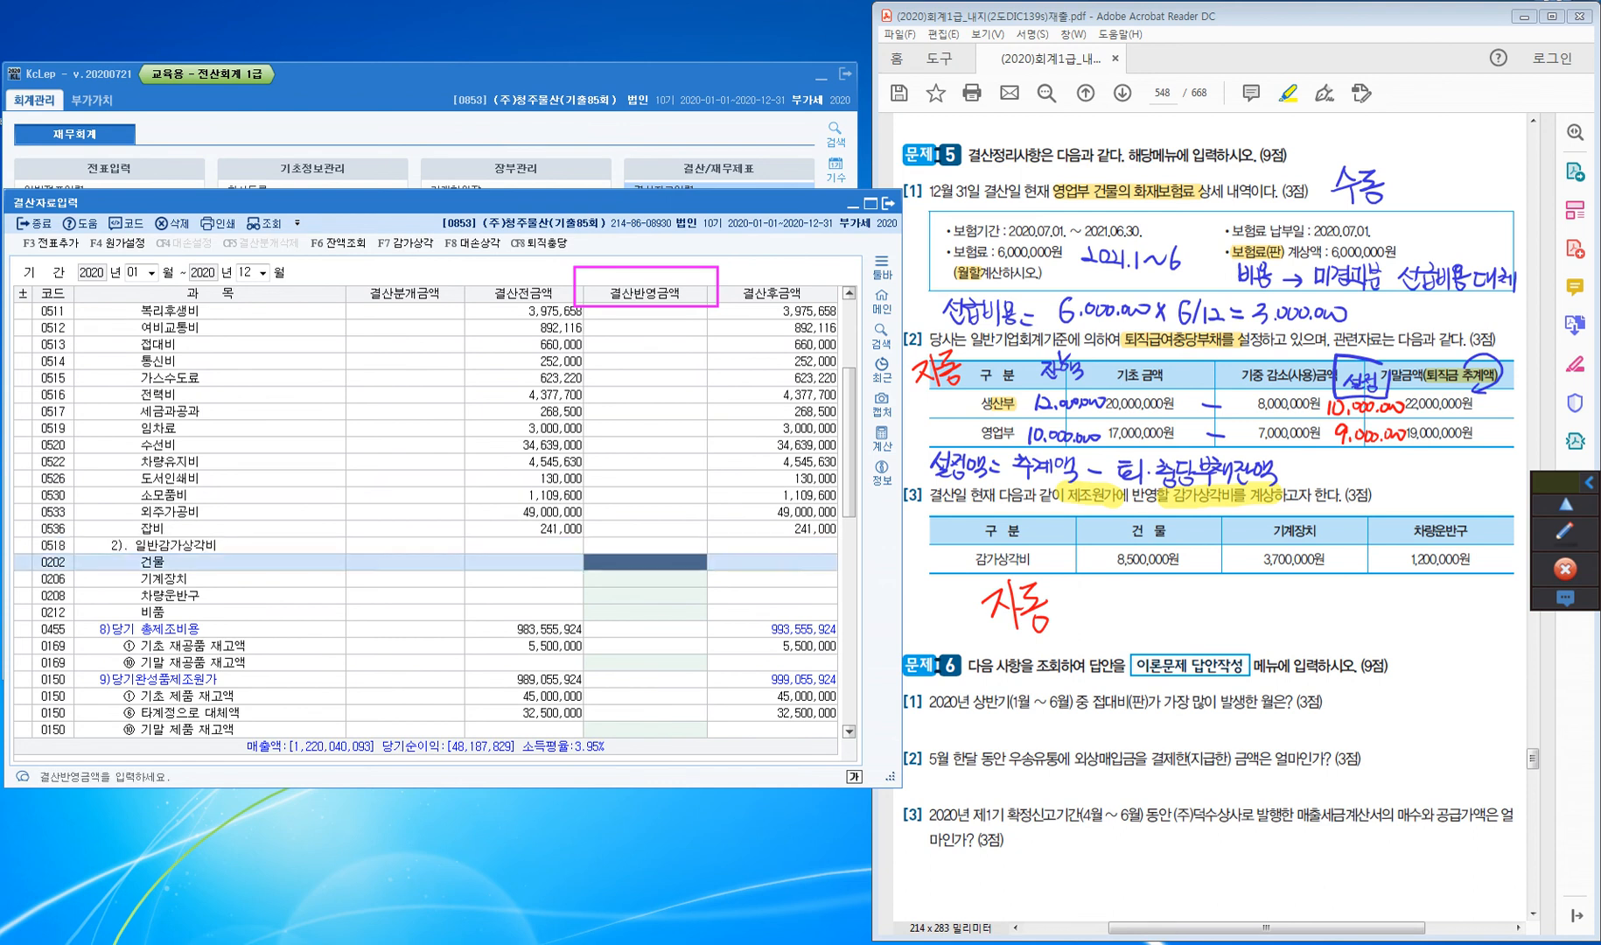
type("8500000")
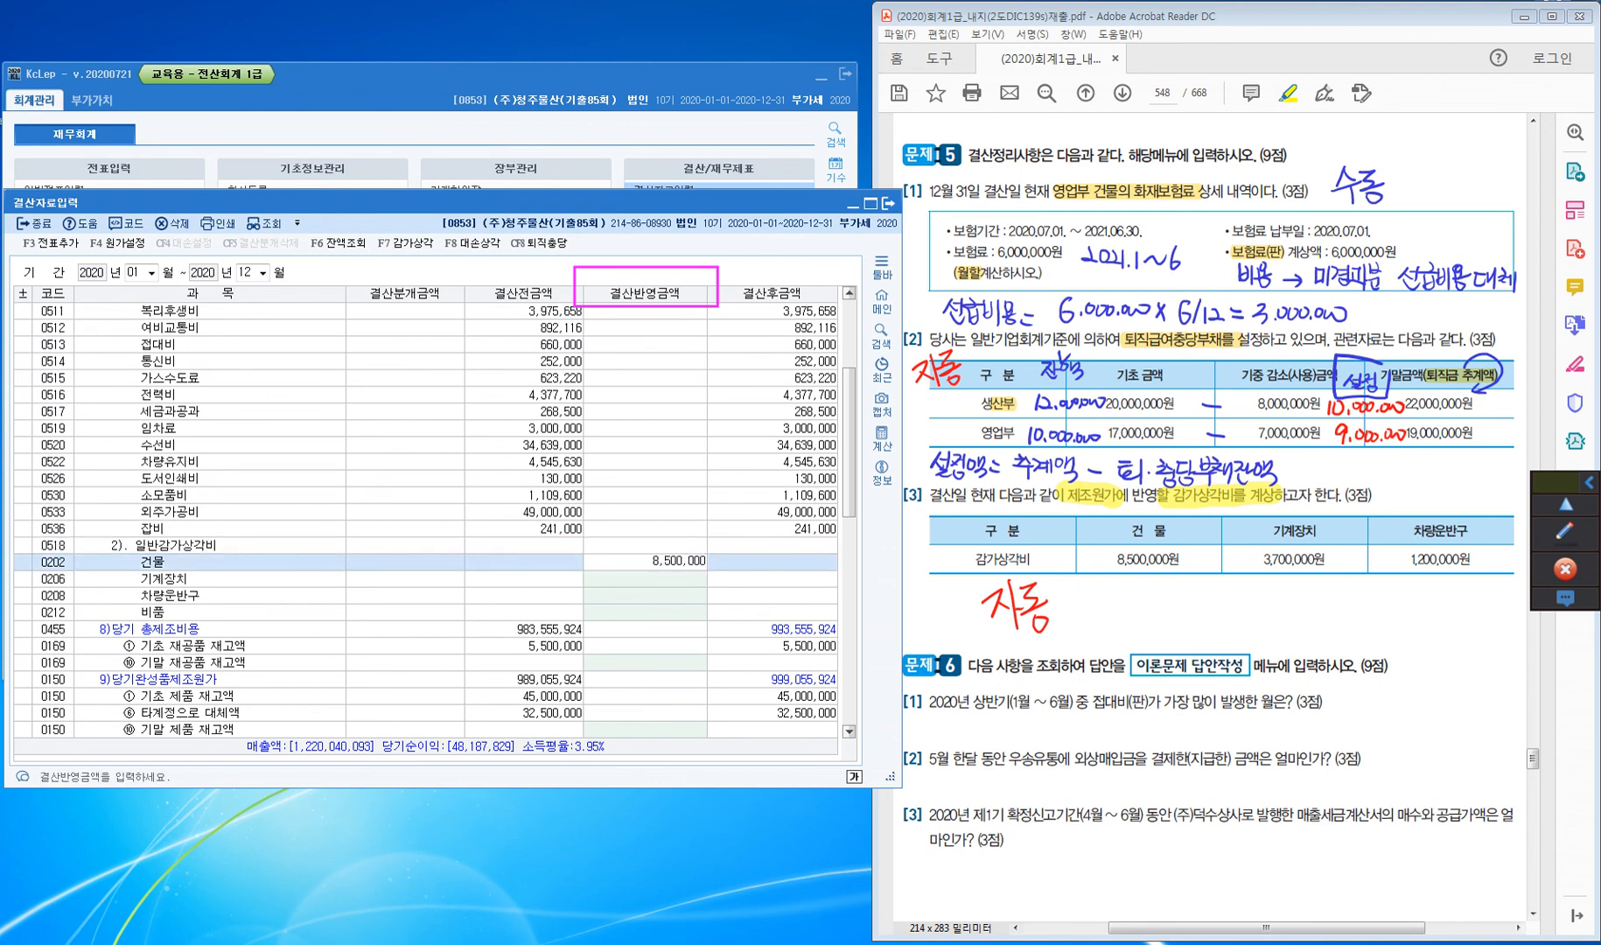
key("Return")
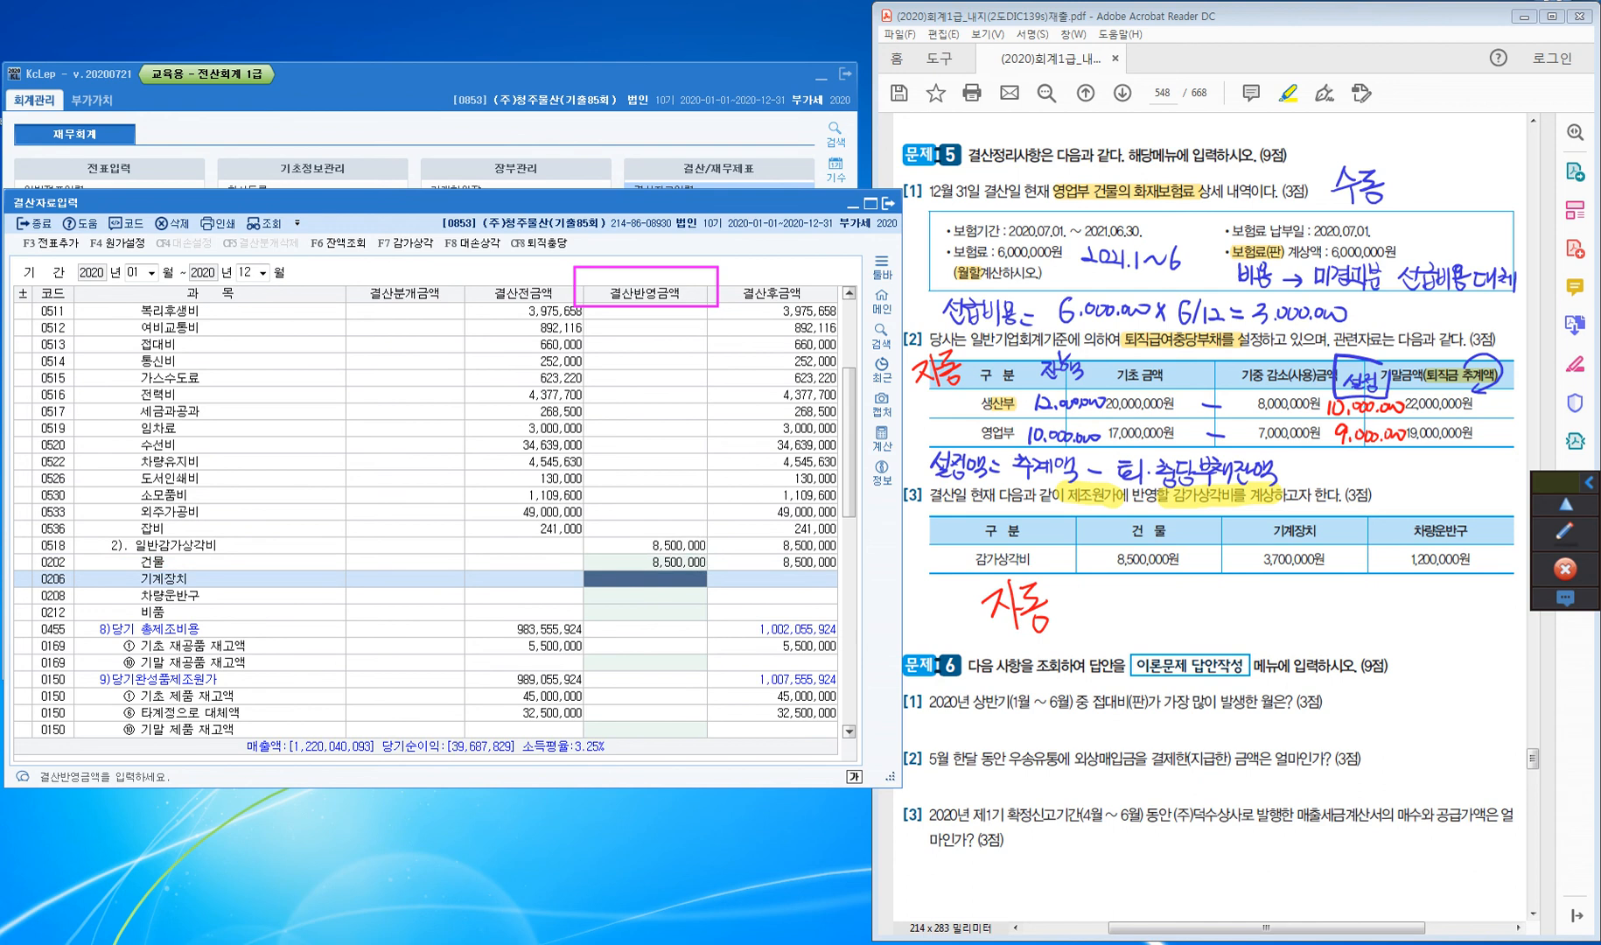
type("3700000")
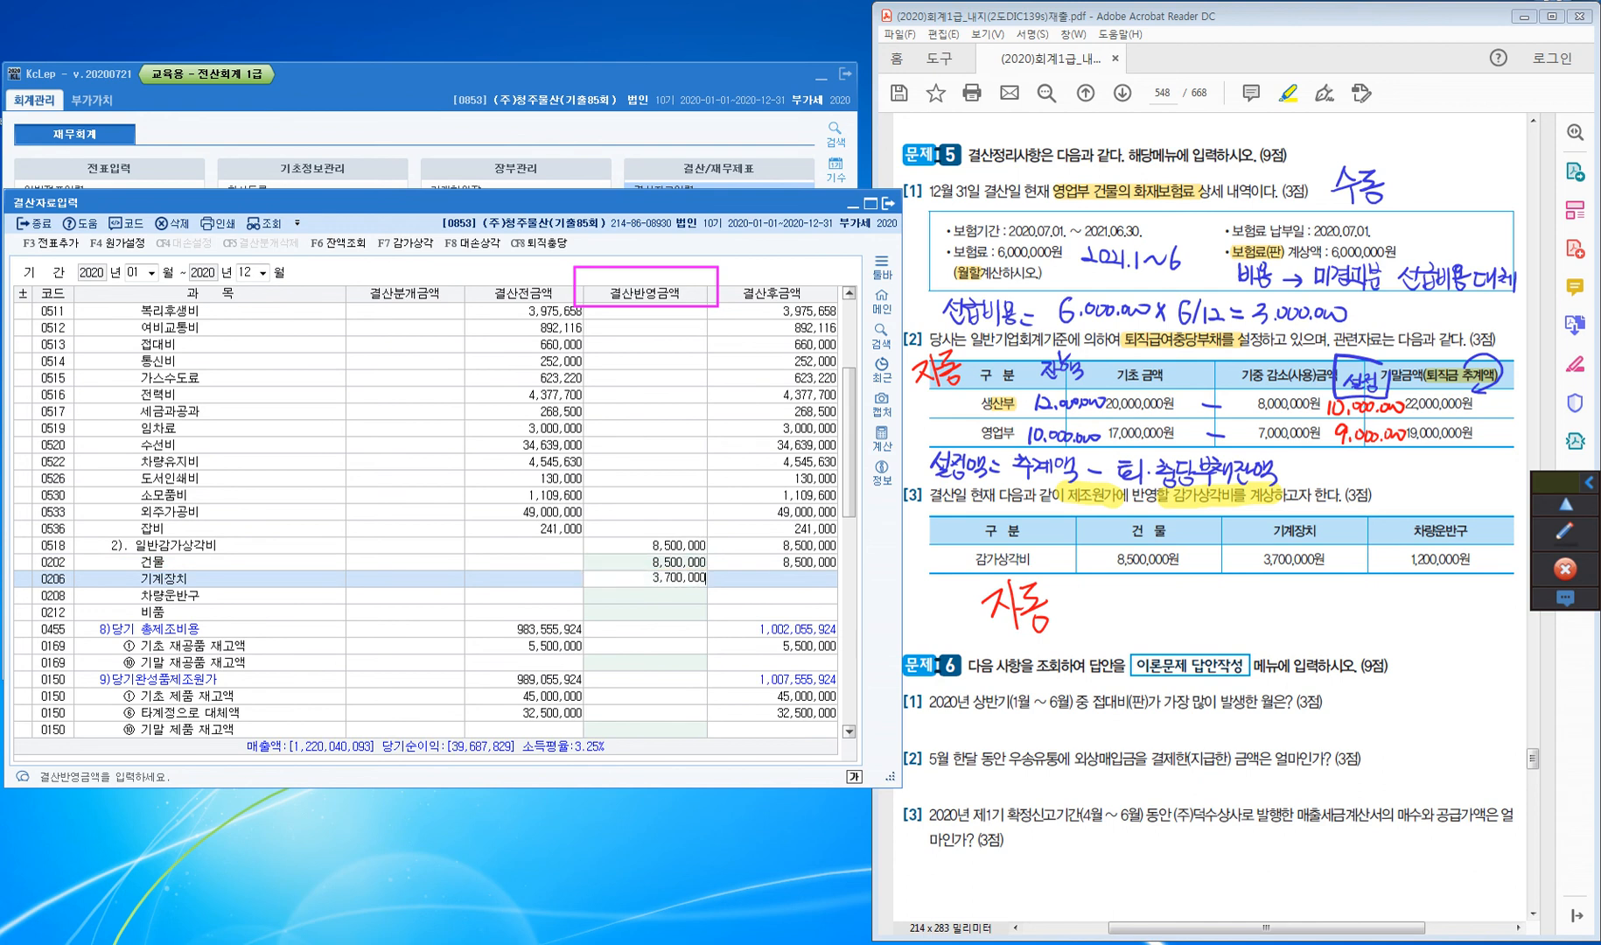
key("Return")
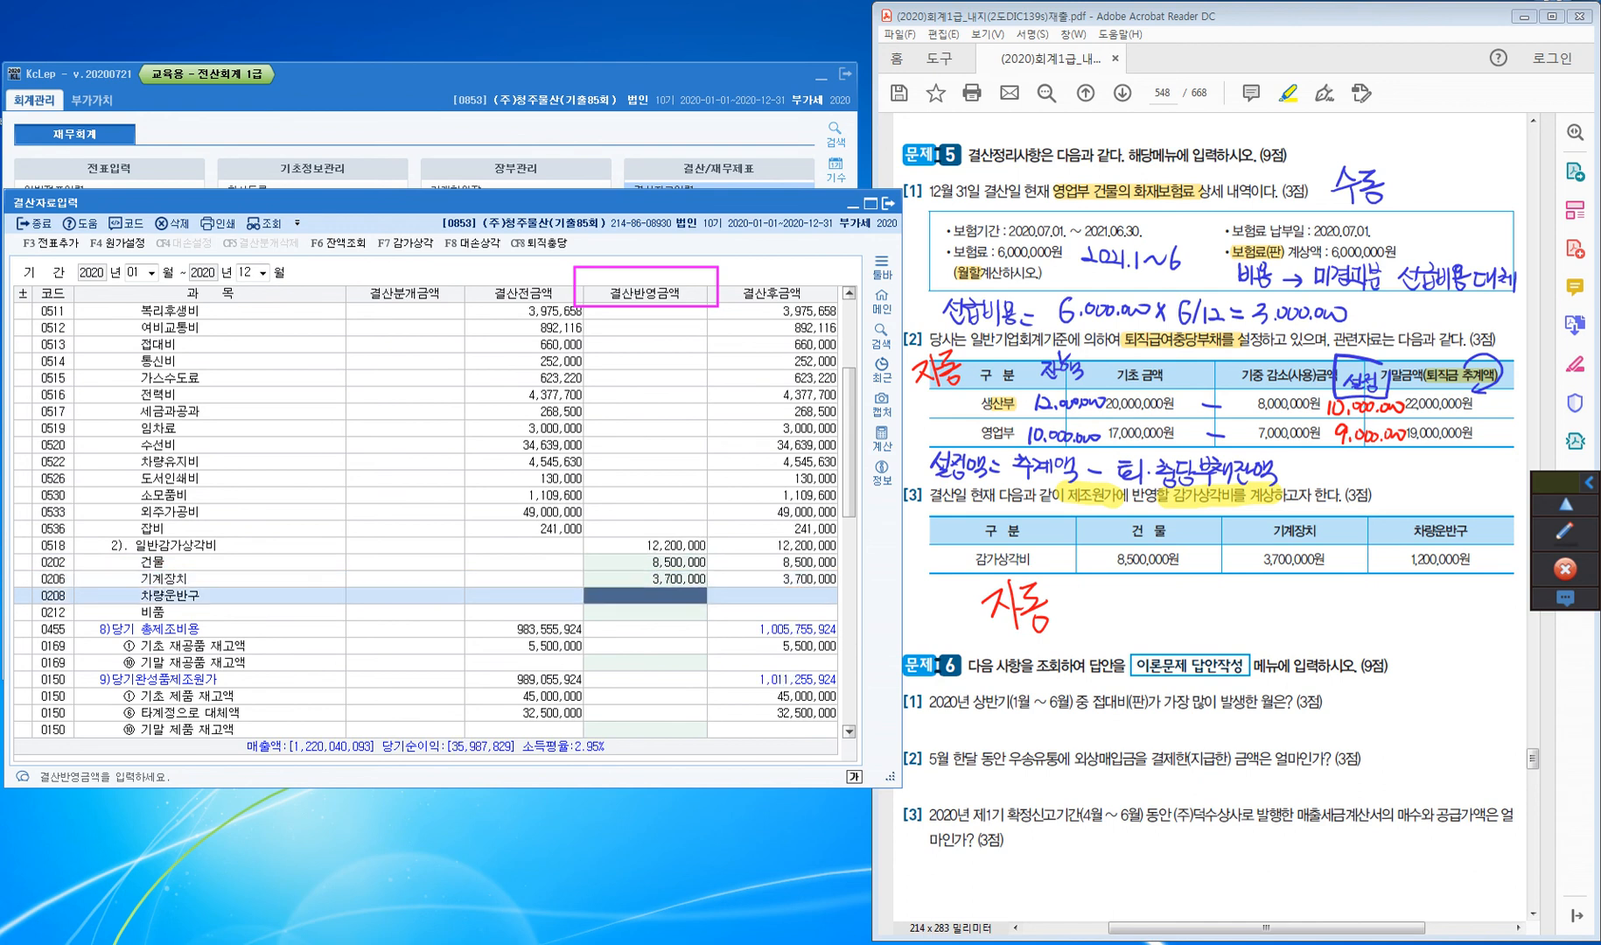
type("1200000")
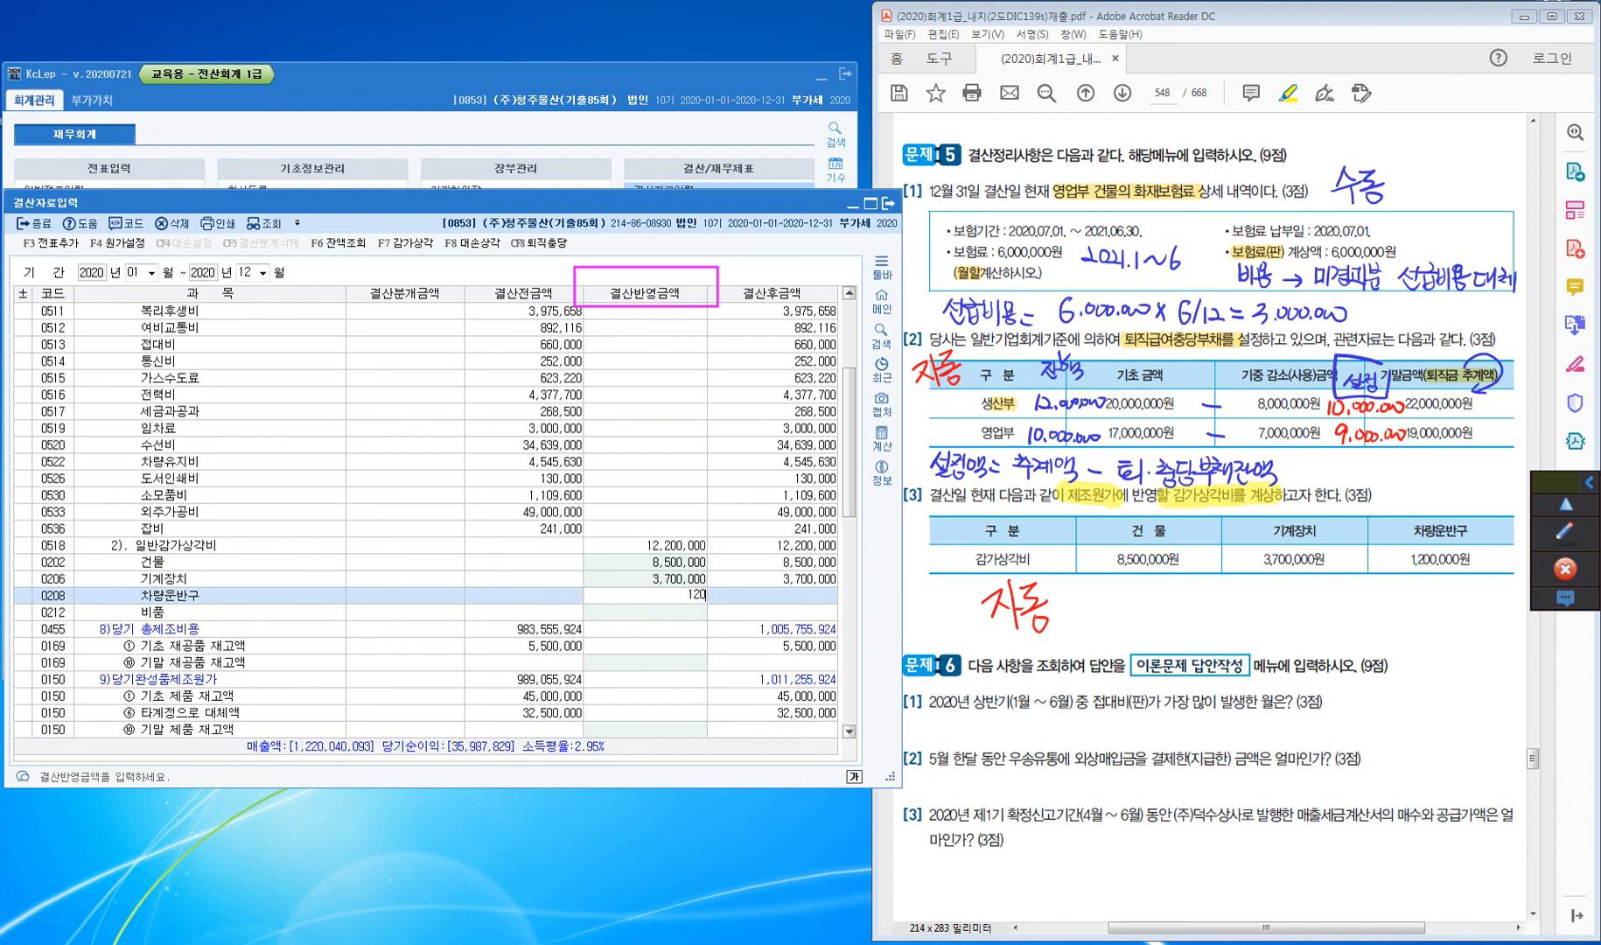
key("Return")
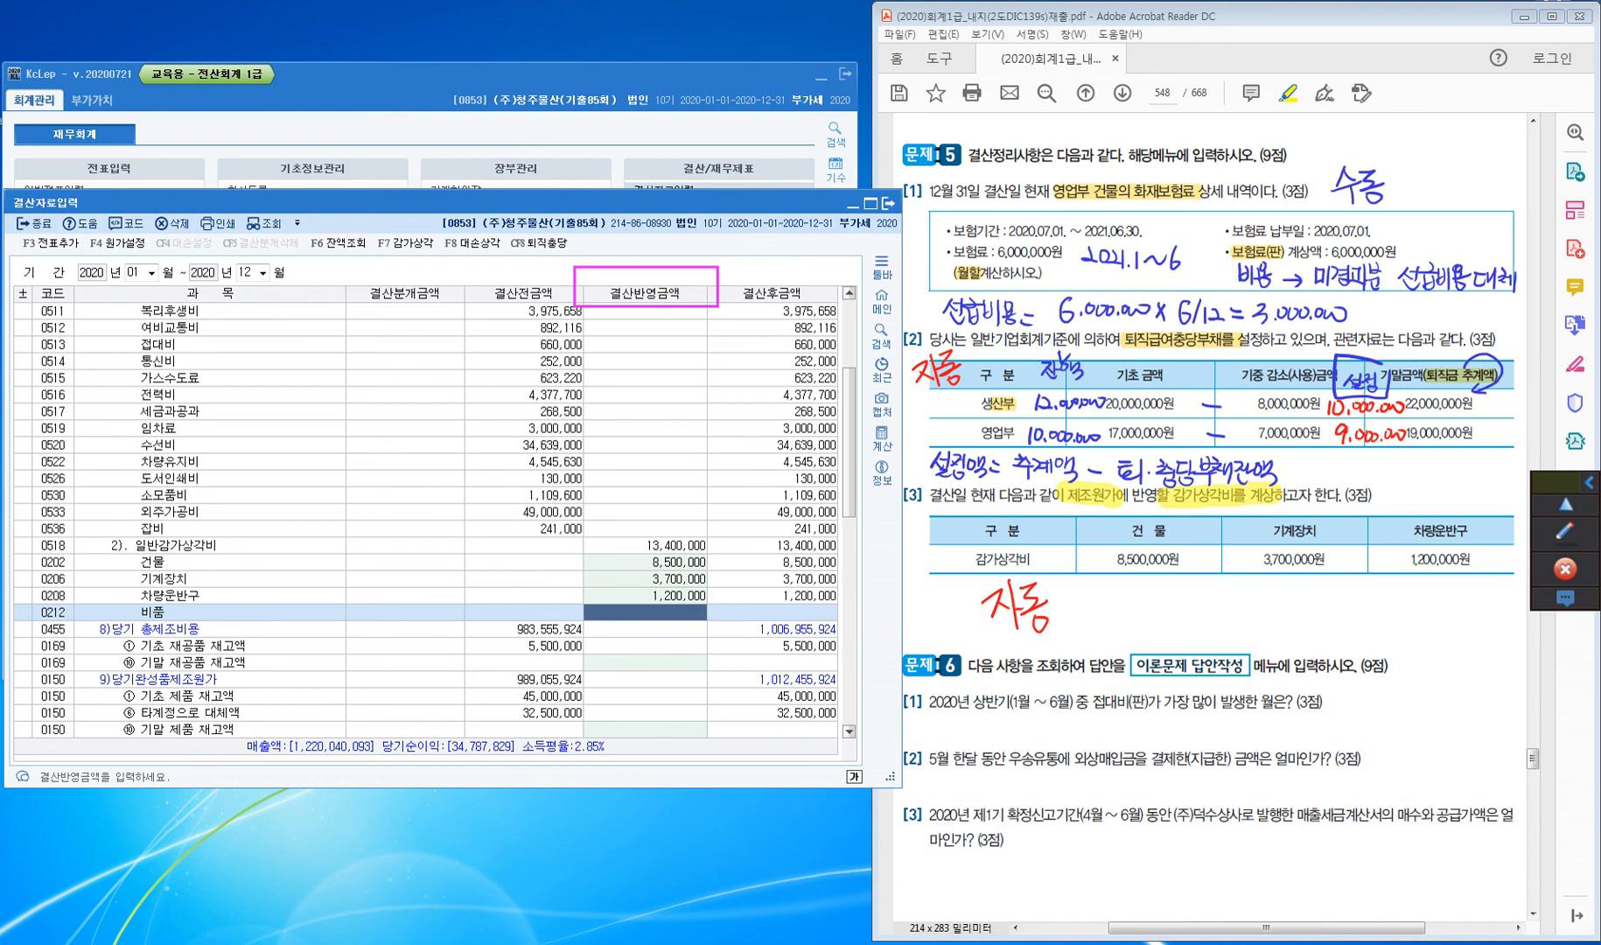
Add the closing entries to the general journal (일반전표) once, declining to delete and repeat them
key("F3")
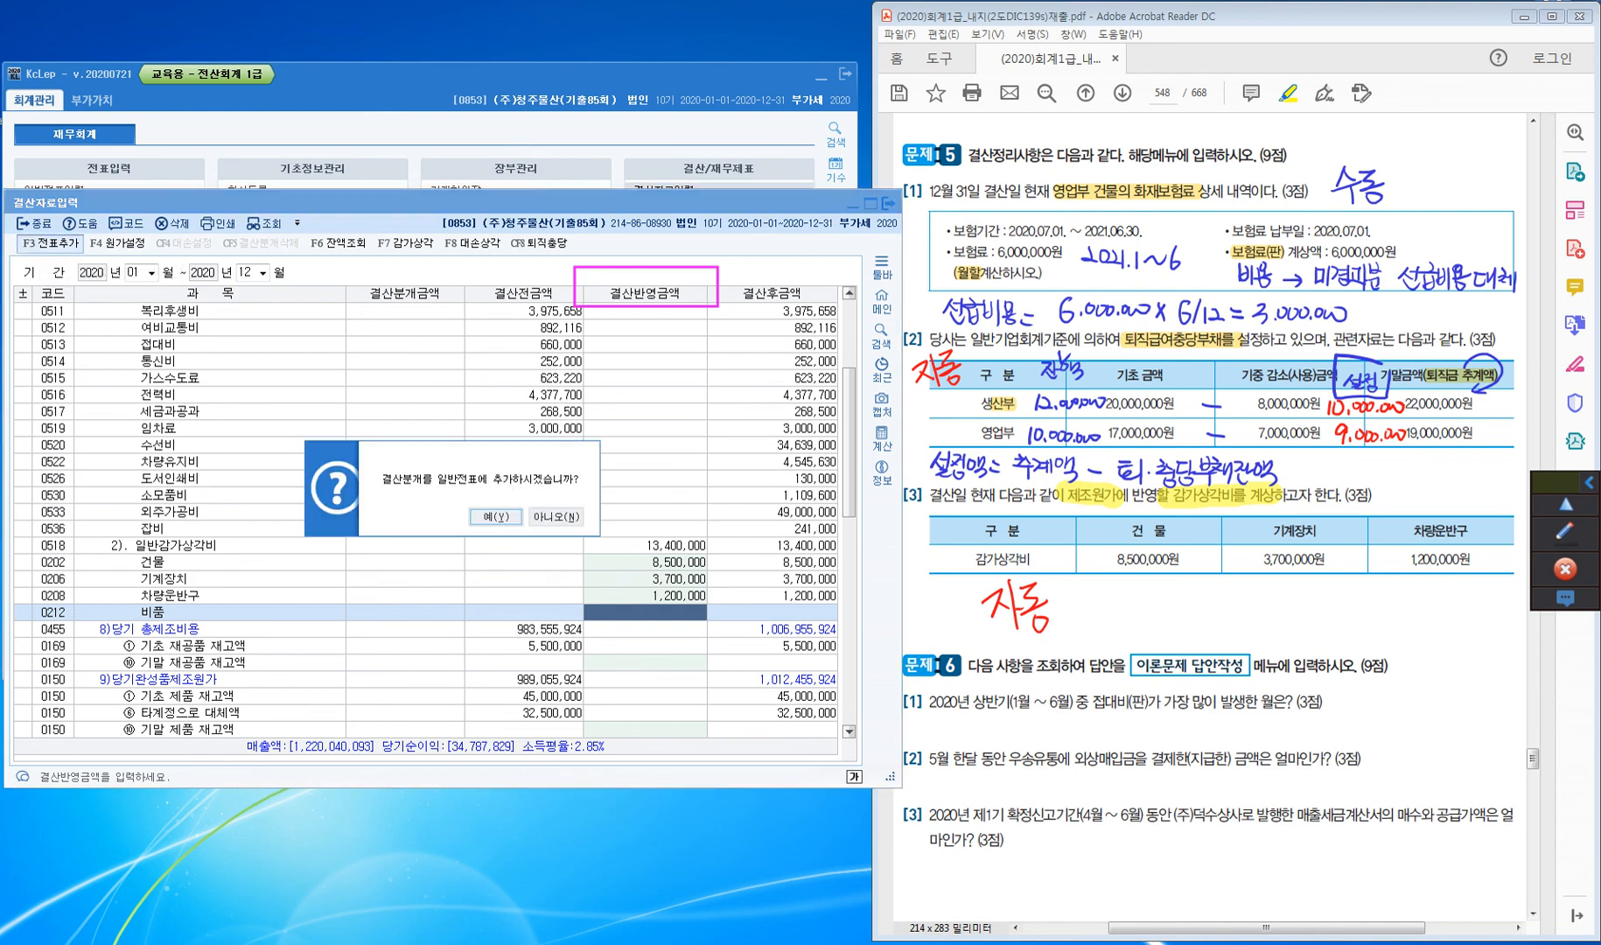
left_click(495, 516)
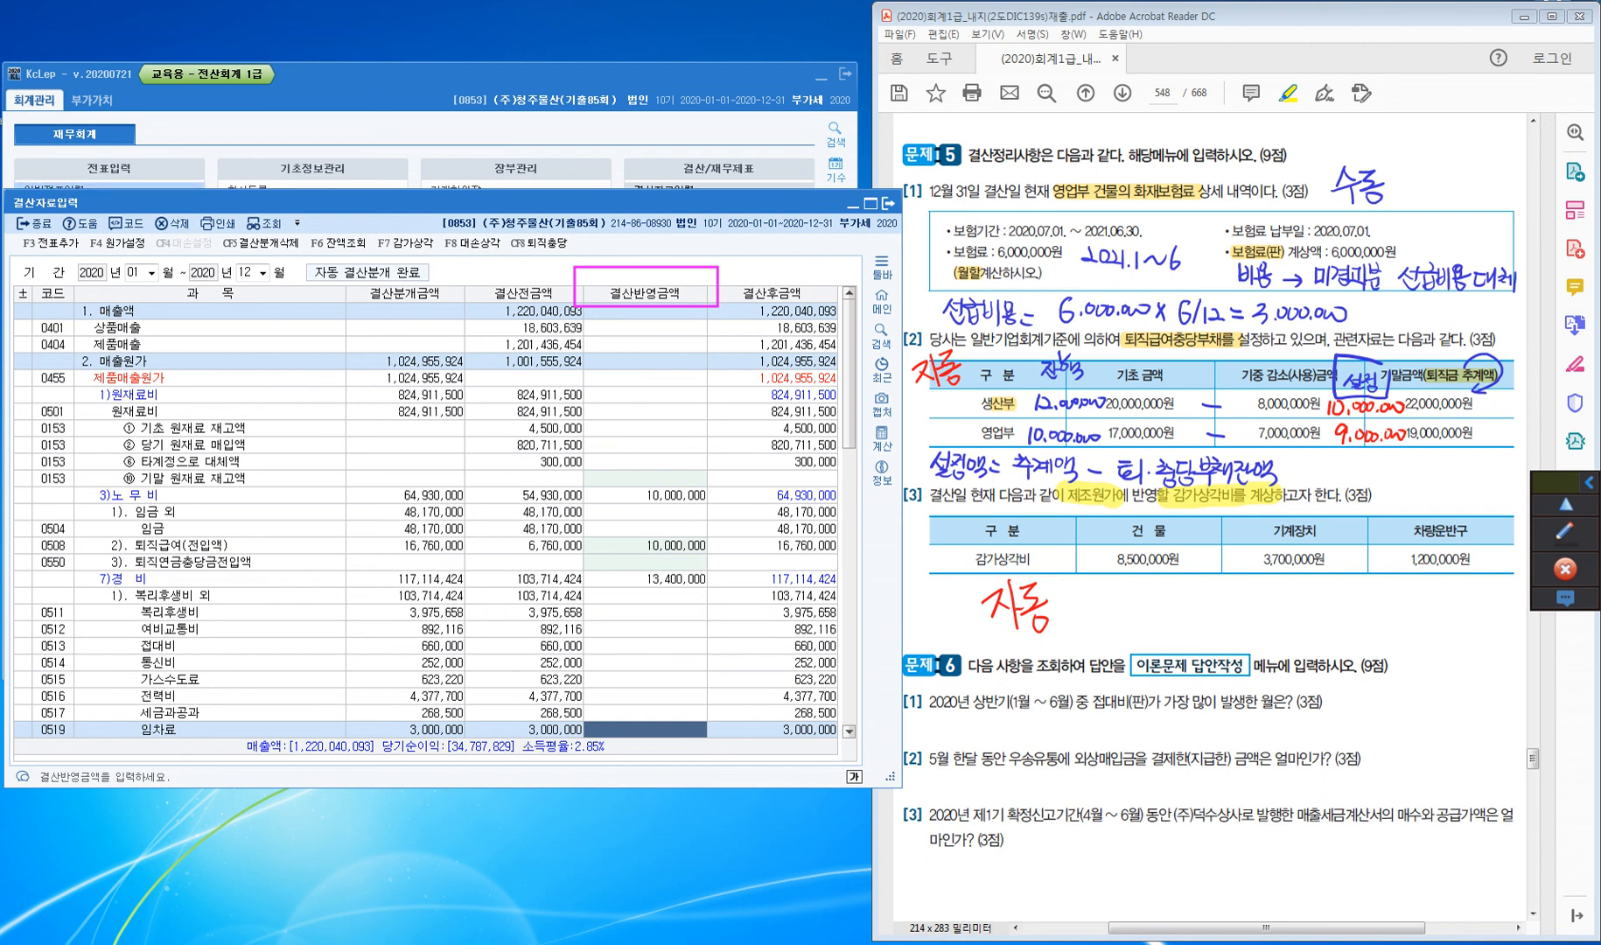
key("F3")
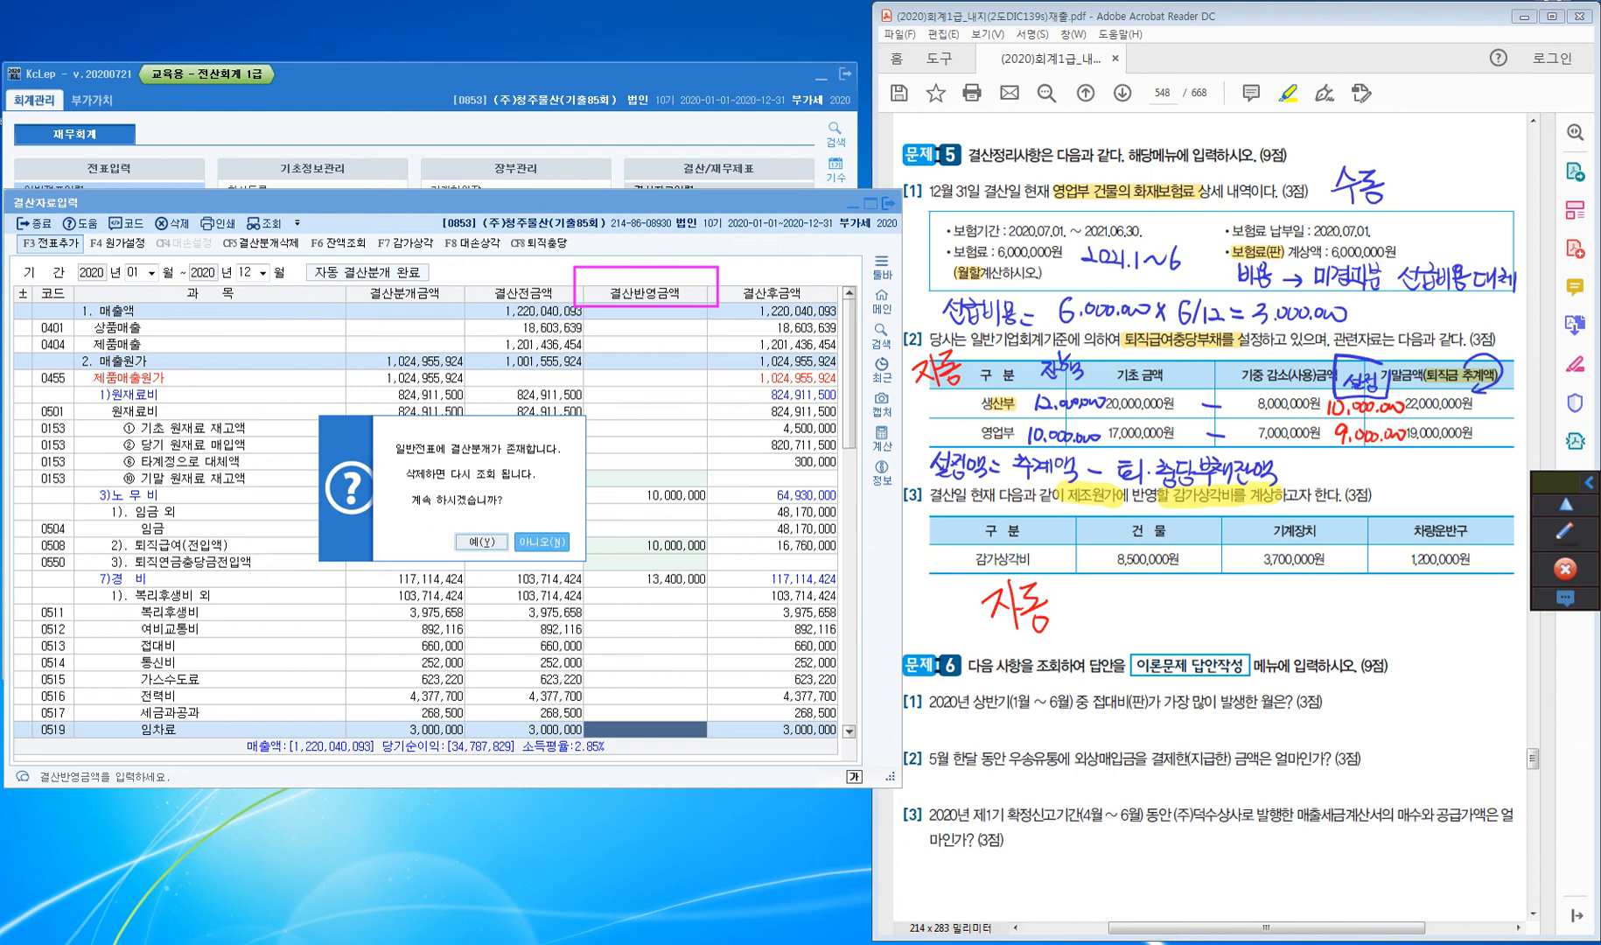
left_click(540, 541)
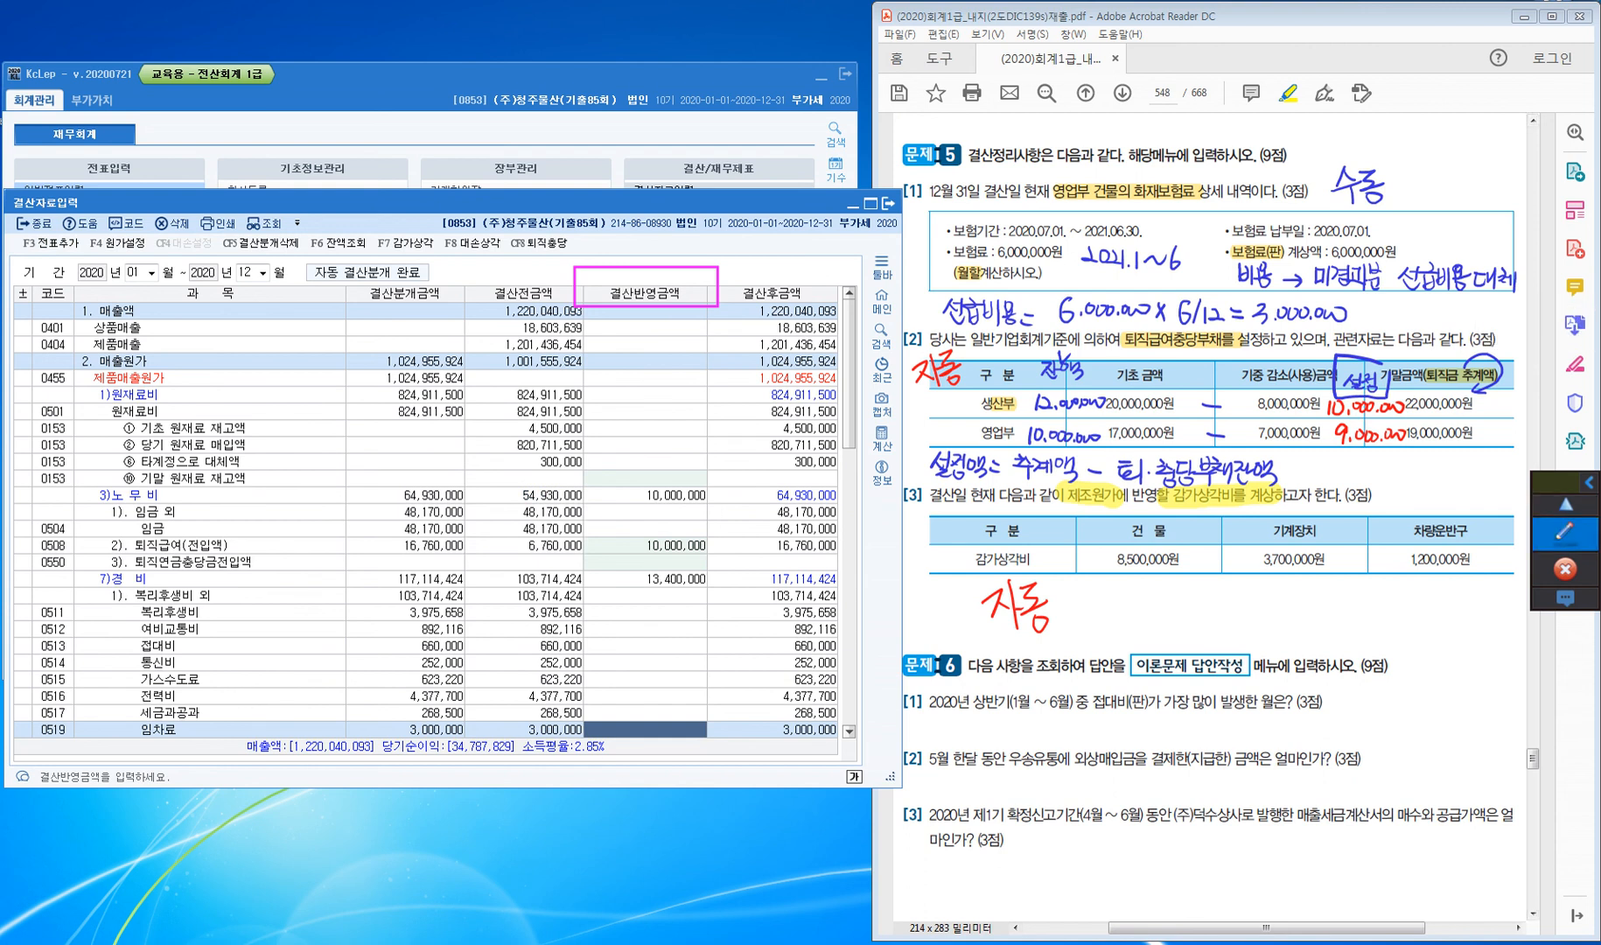
Erase the magenta rectangle around the 결산반영금액 heading and leave annotation mode
left_click(1565, 531)
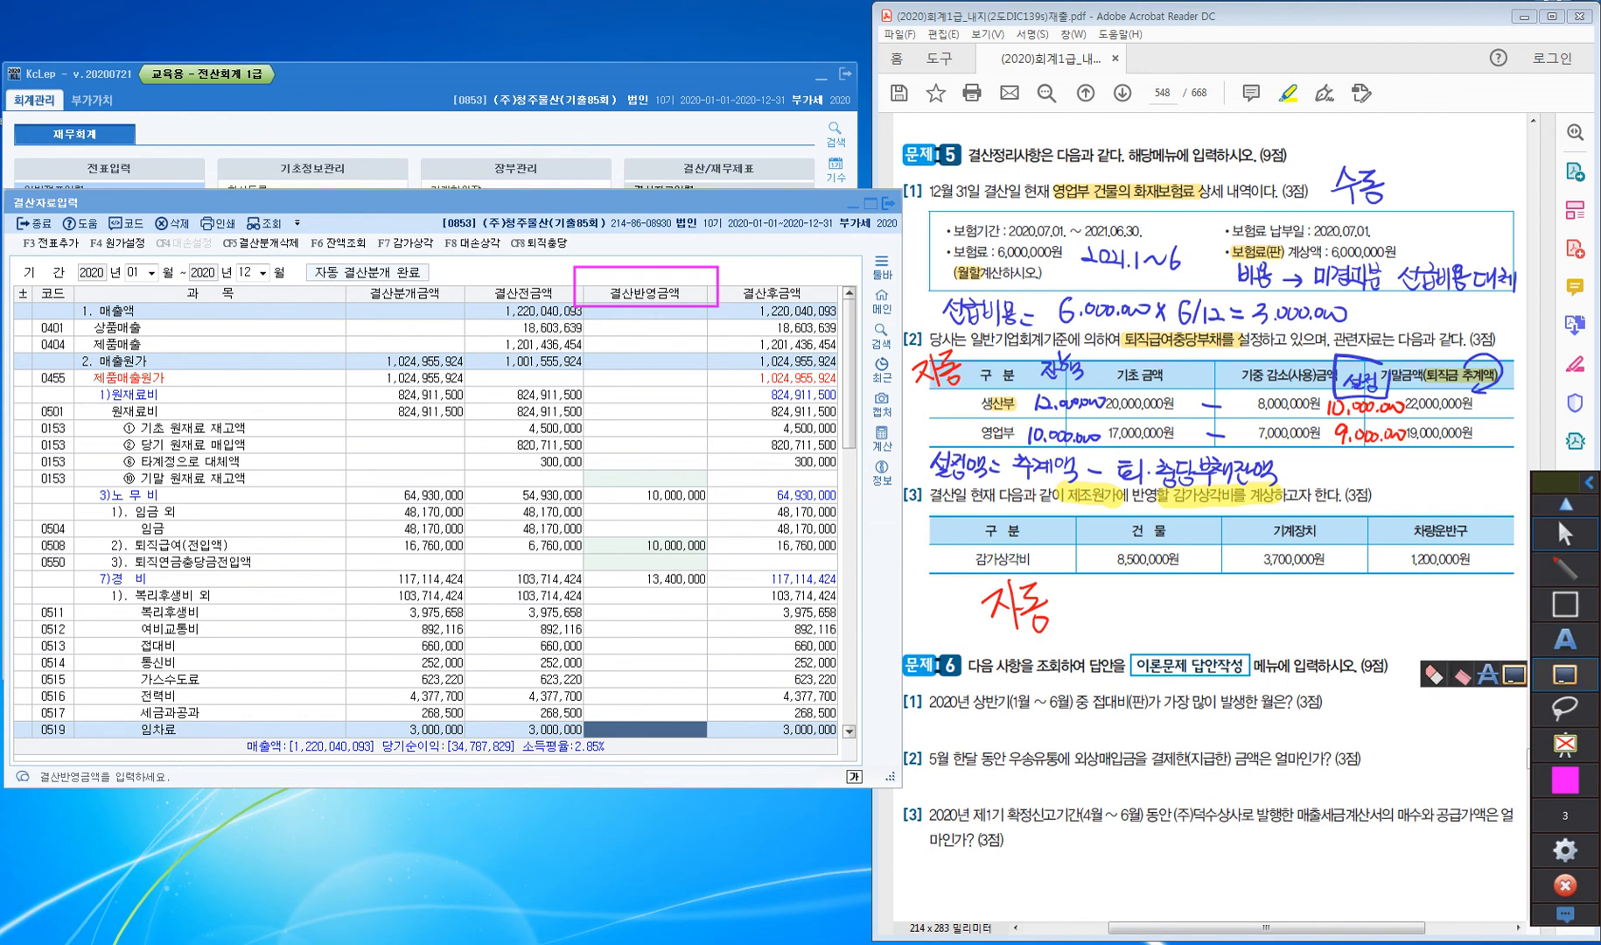
left_click(1565, 744)
left_click(1563, 530)
Close 결산자료입력 and highlight 접대비(판) and 월 in 문제 6 question [1] of the exam PDF
scroll(1207, 525, "down", 3)
scroll(1207, 524, "down", 3)
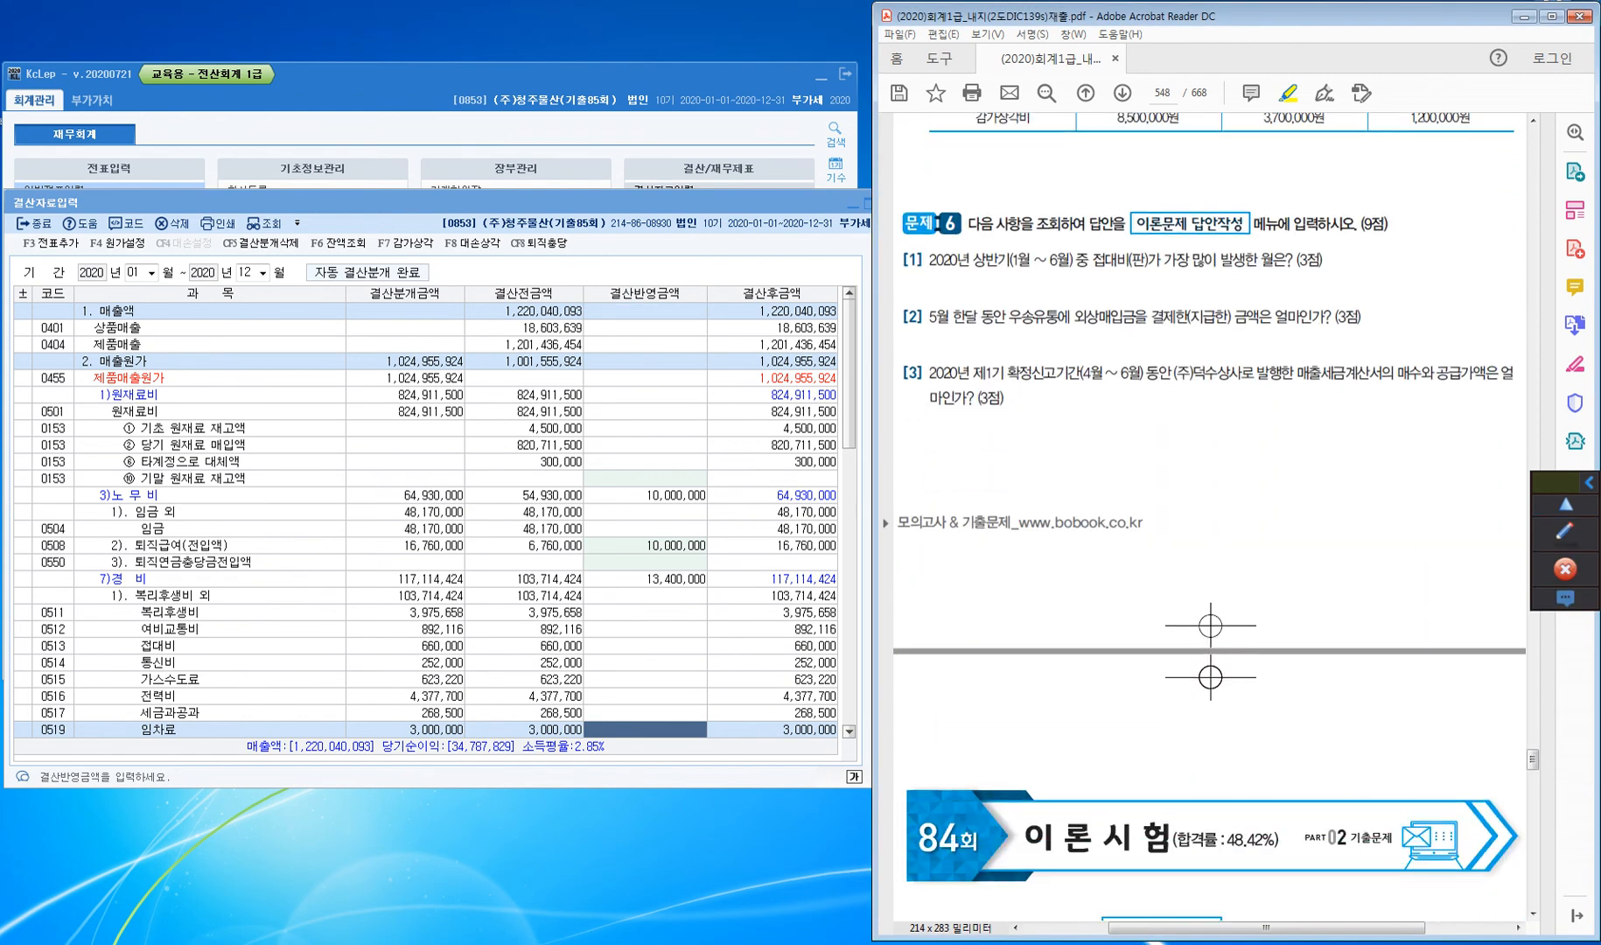
left_click(39, 224)
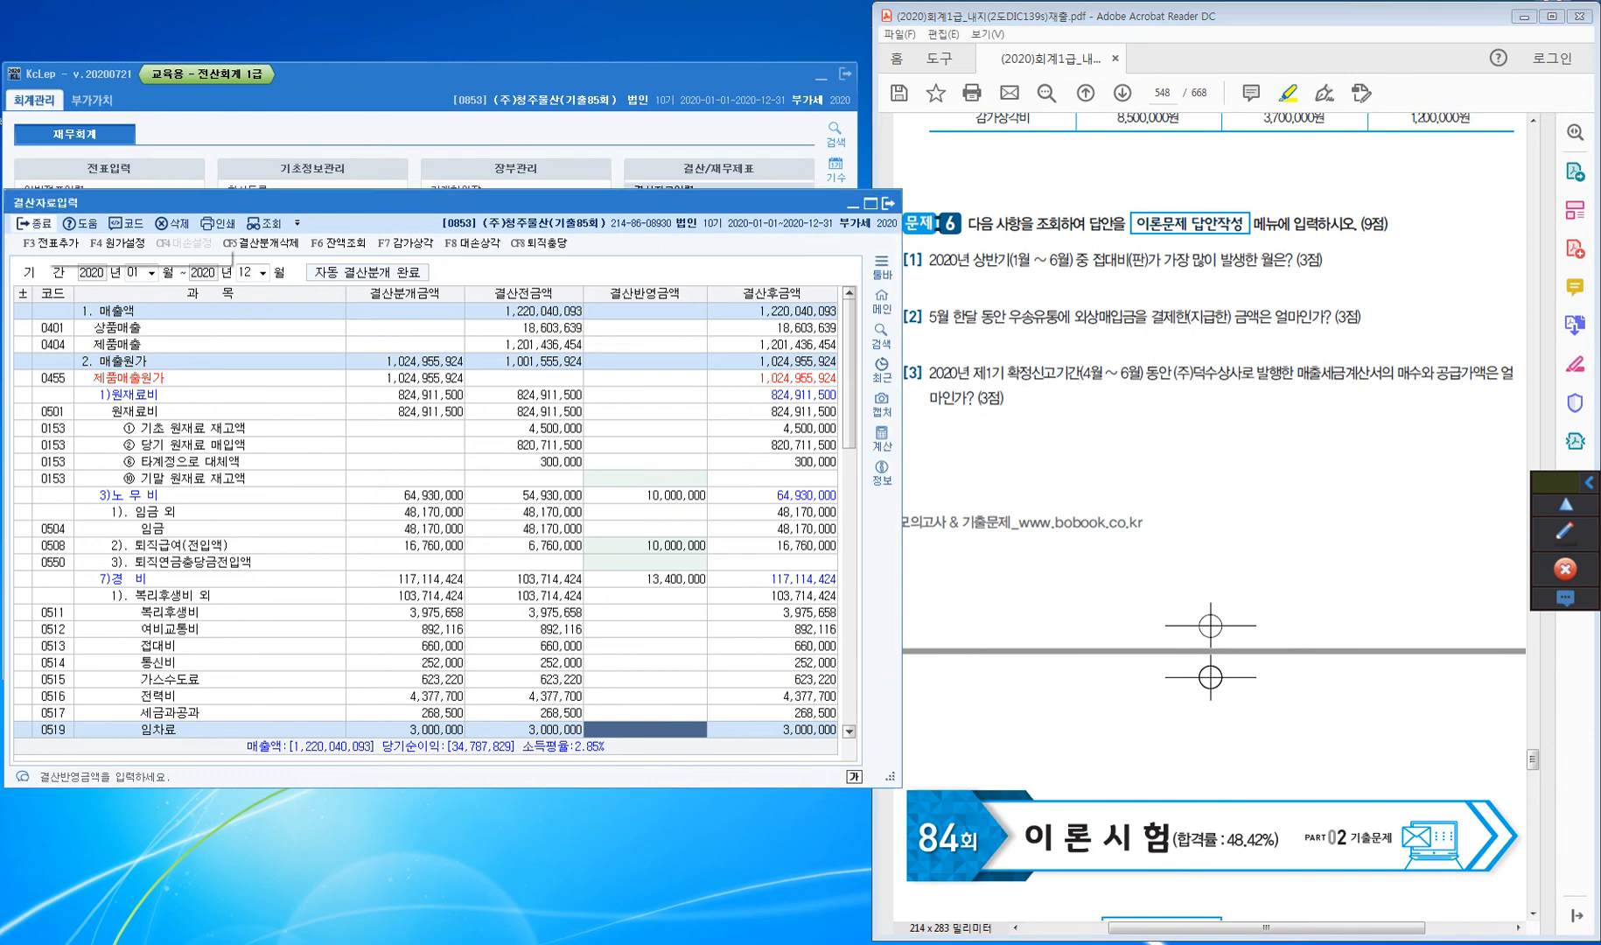
left_click(38, 224)
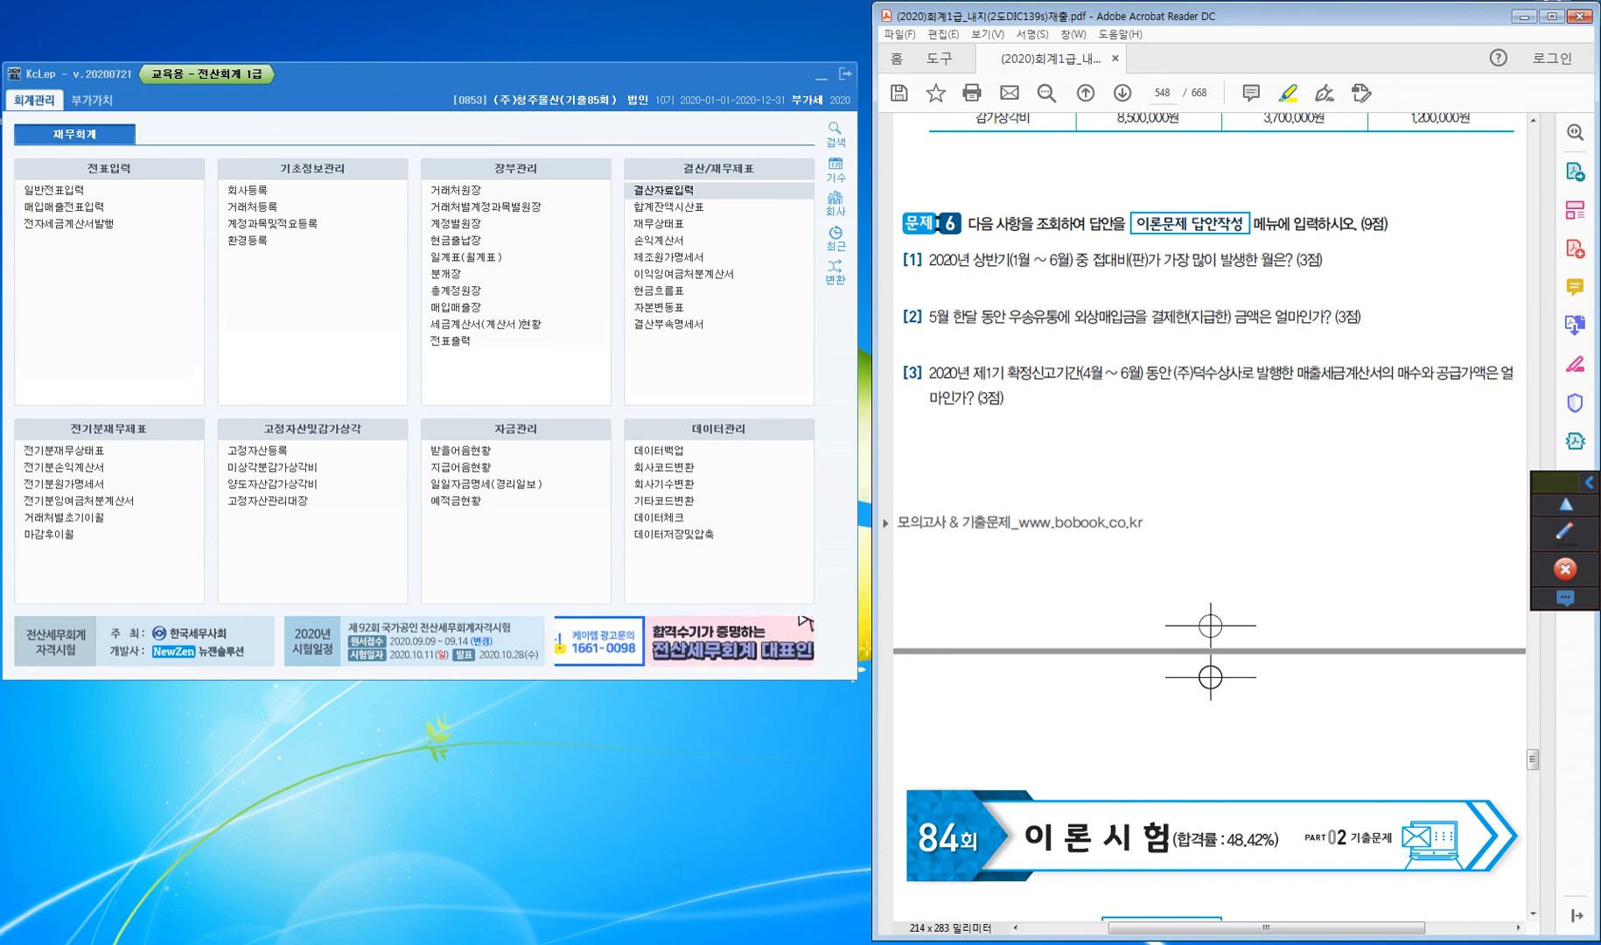
left_click_drag(1091, 260, 1147, 260)
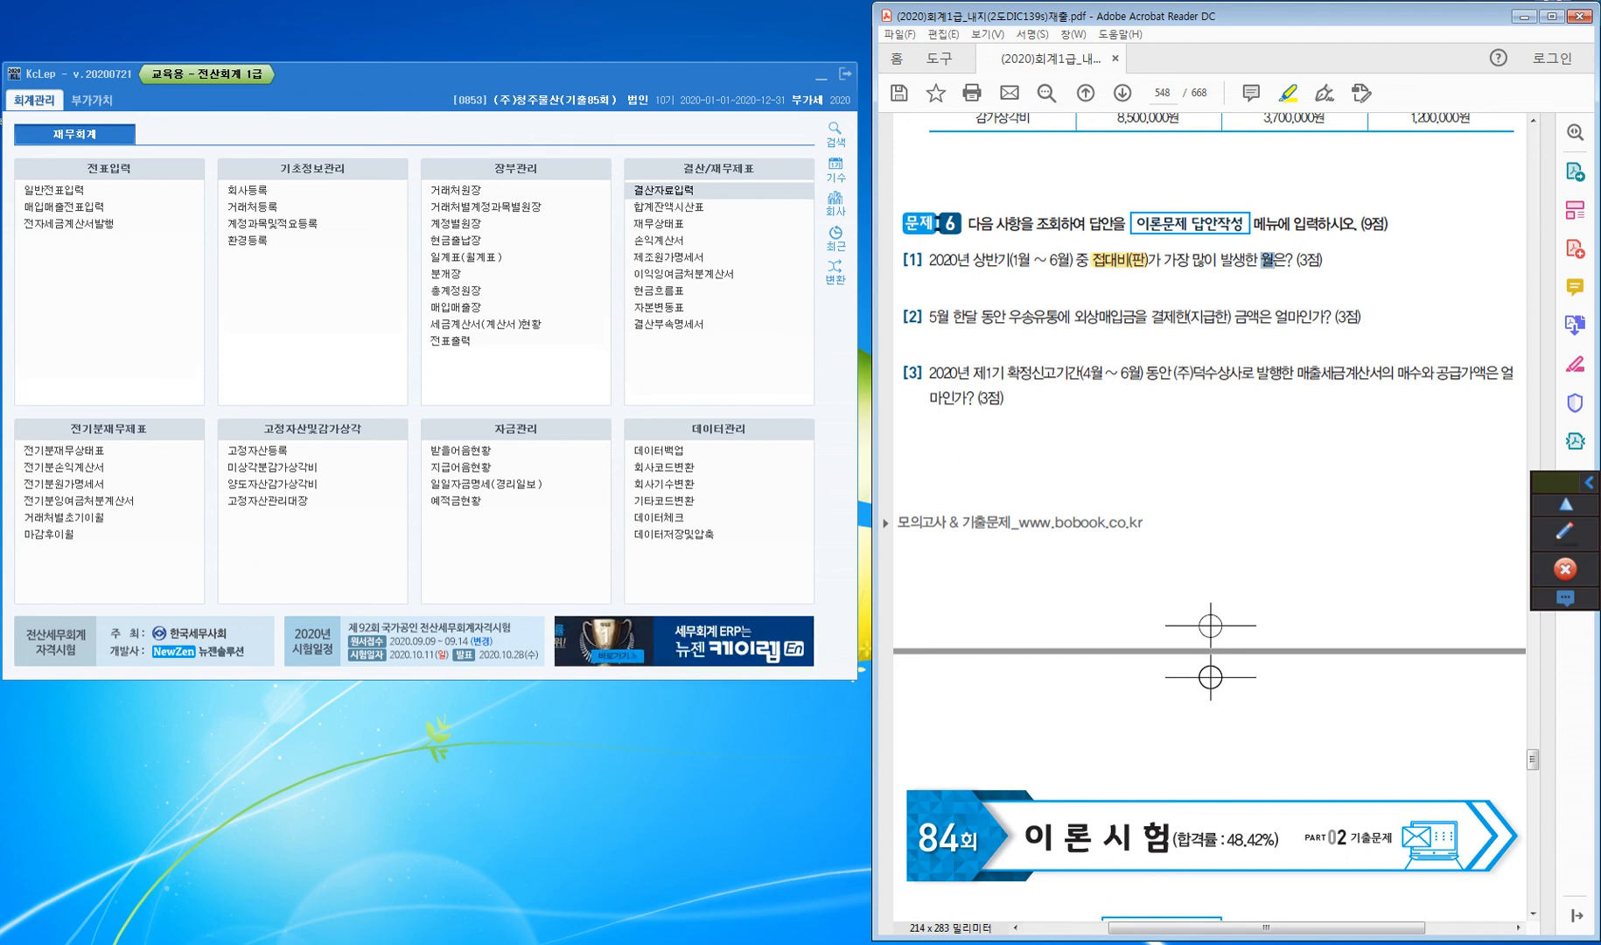
left_click_drag(1260, 260, 1277, 260)
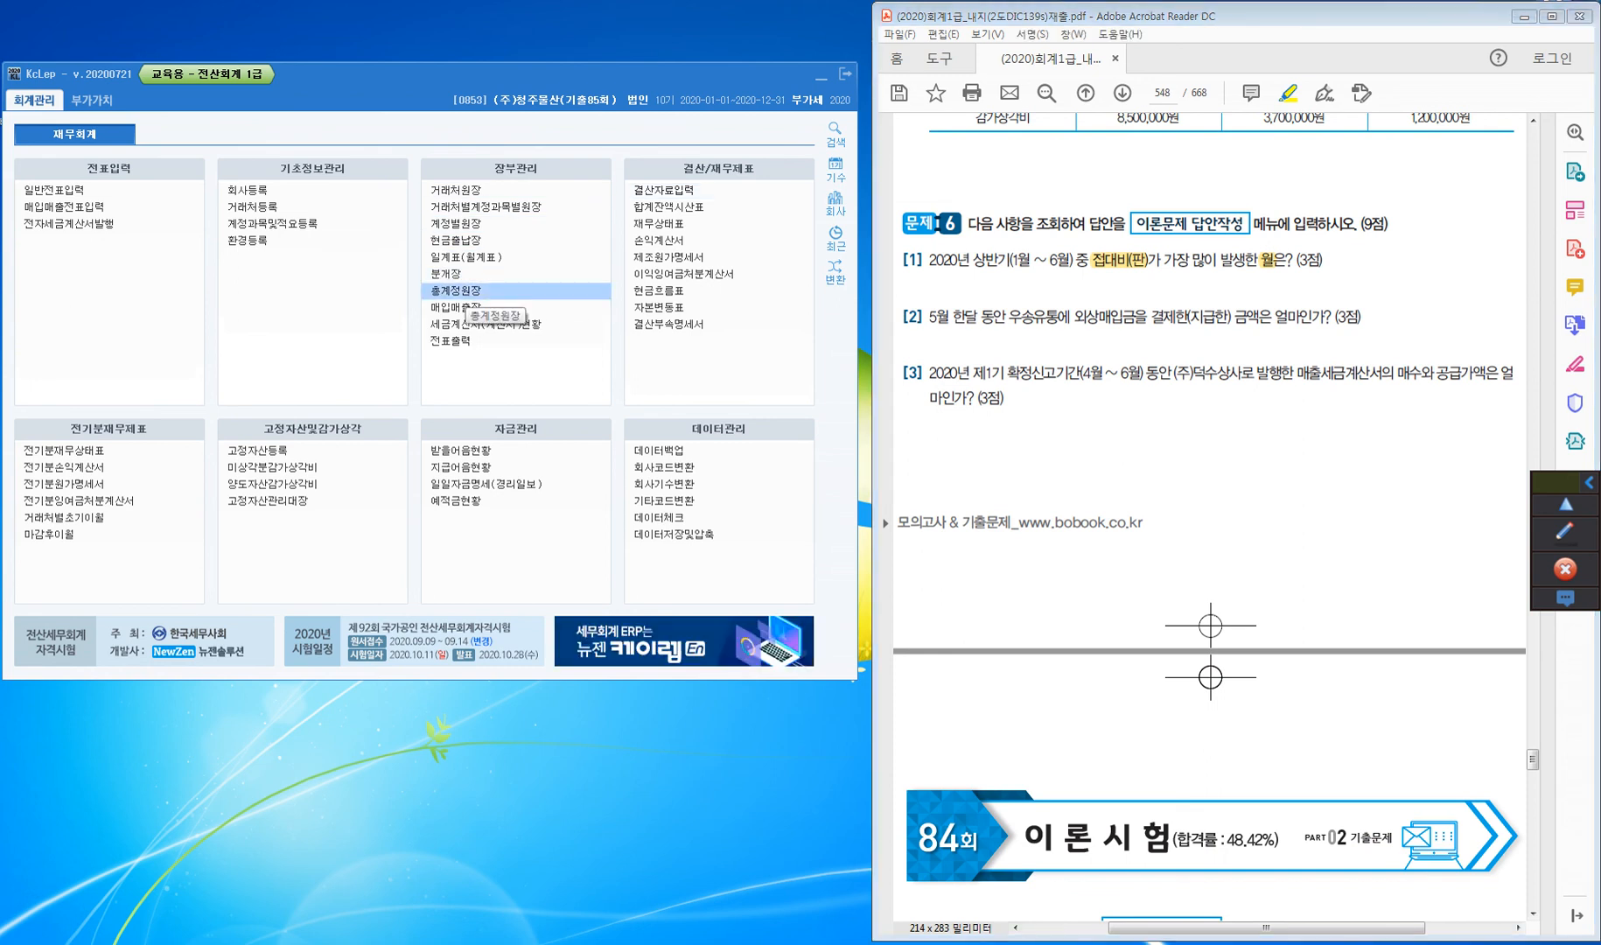
Open 총계정원장 and query account 0813 접대비 by month for January 1 to June 30, 2020
left_click(459, 289)
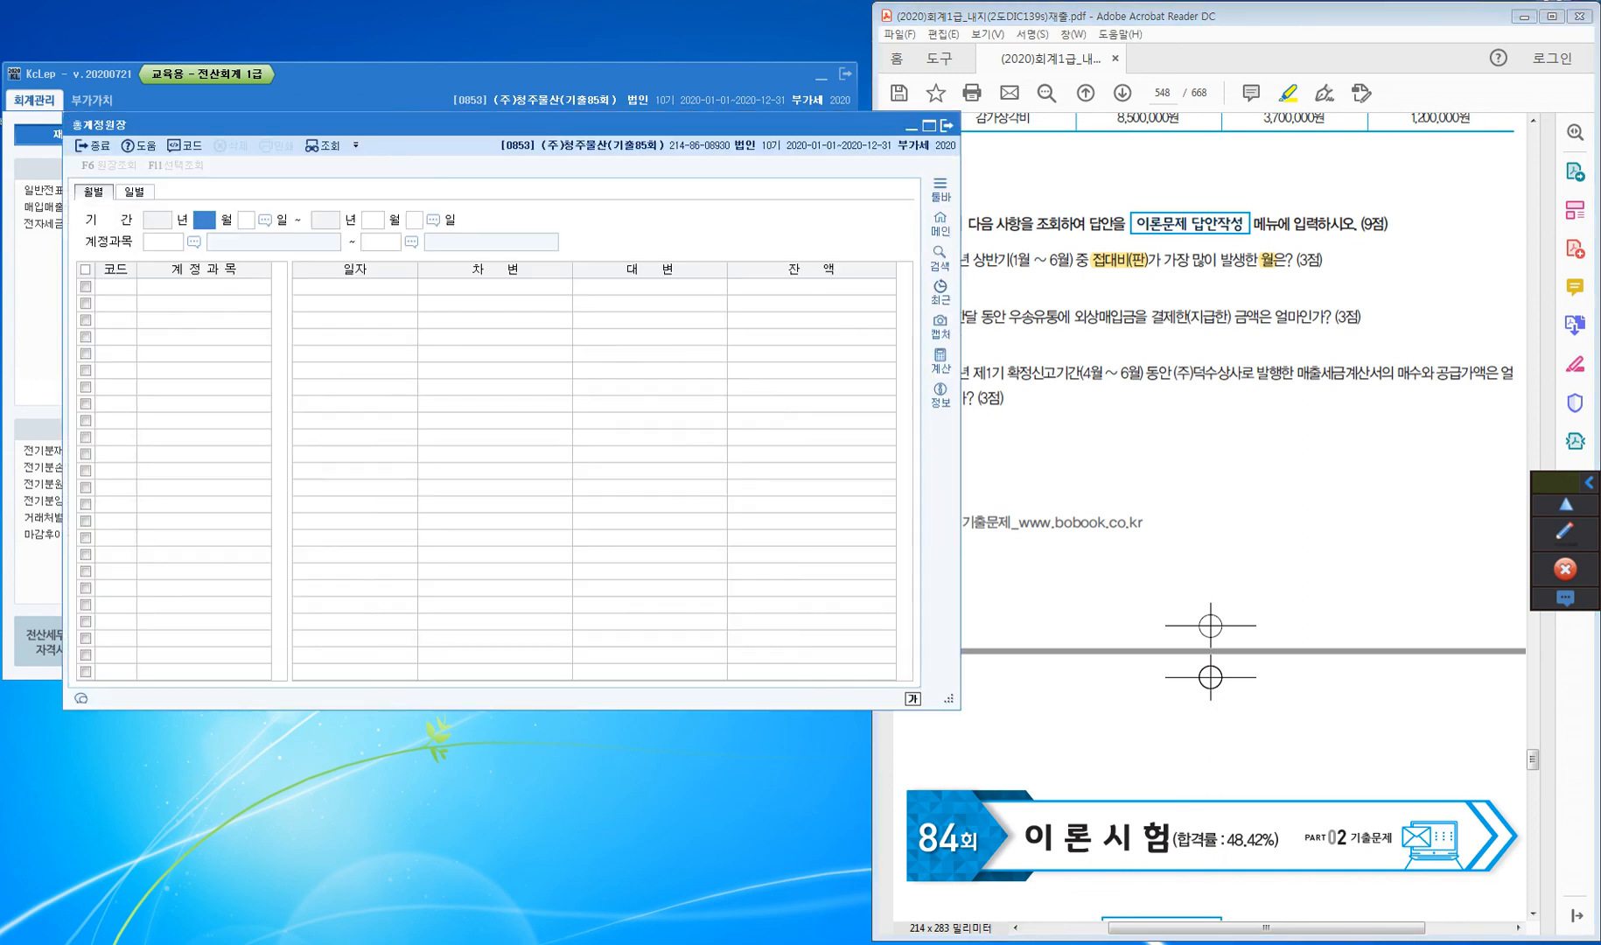
type("1")
key("Return")
key("Return")
type("6")
key("Return")
key("Return")
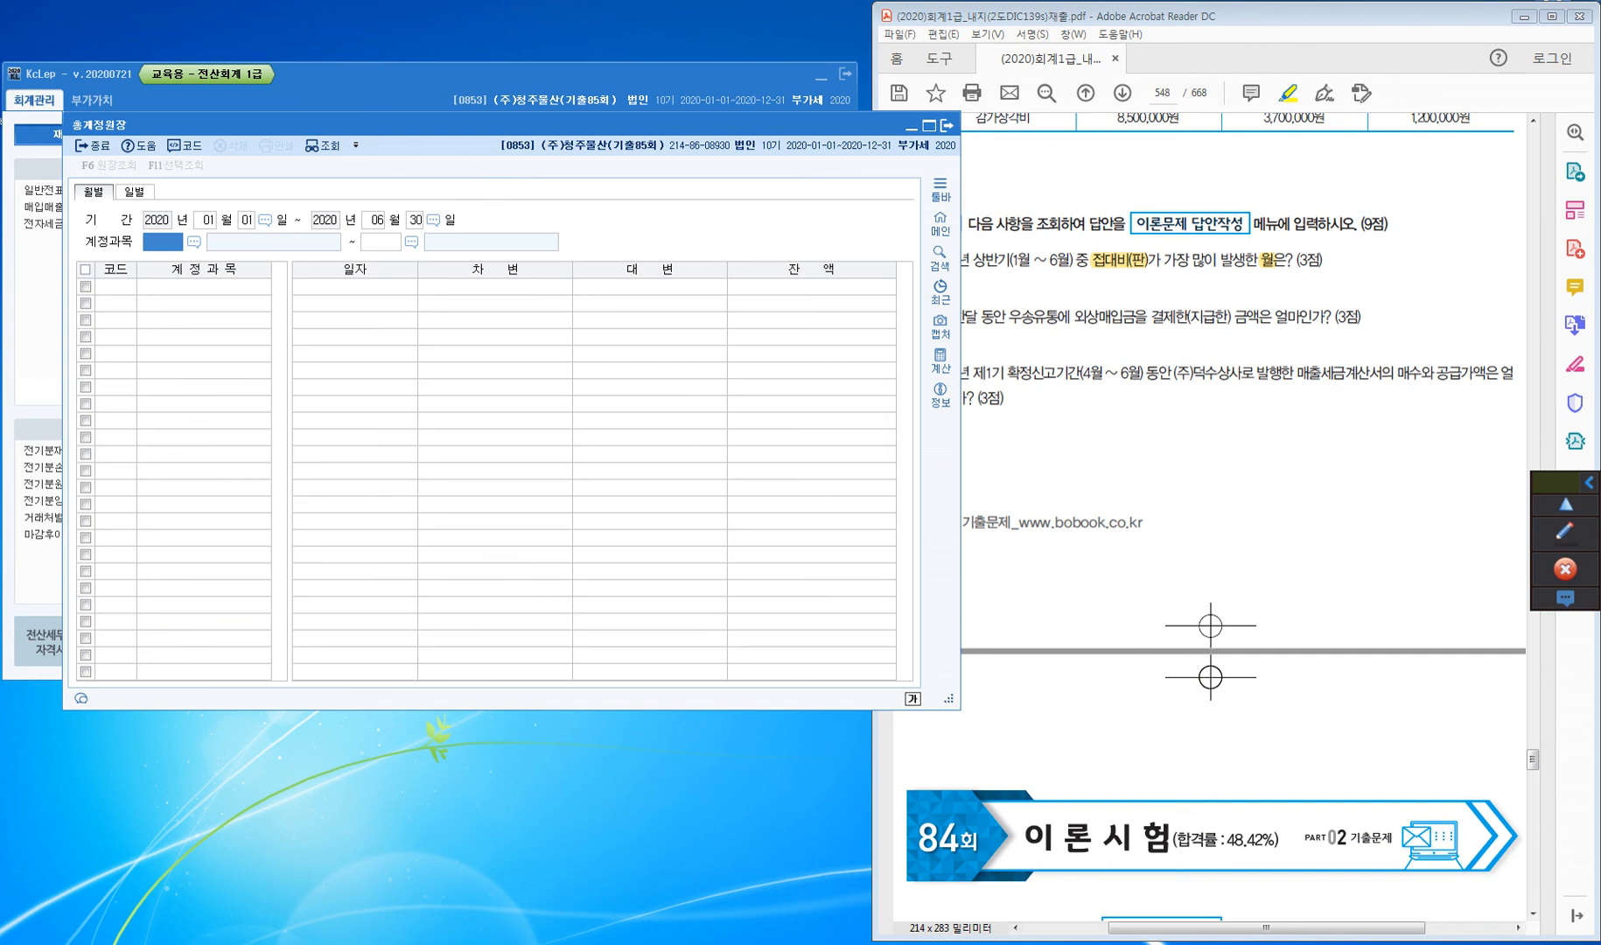
type("0813")
key("Return")
key("Return")
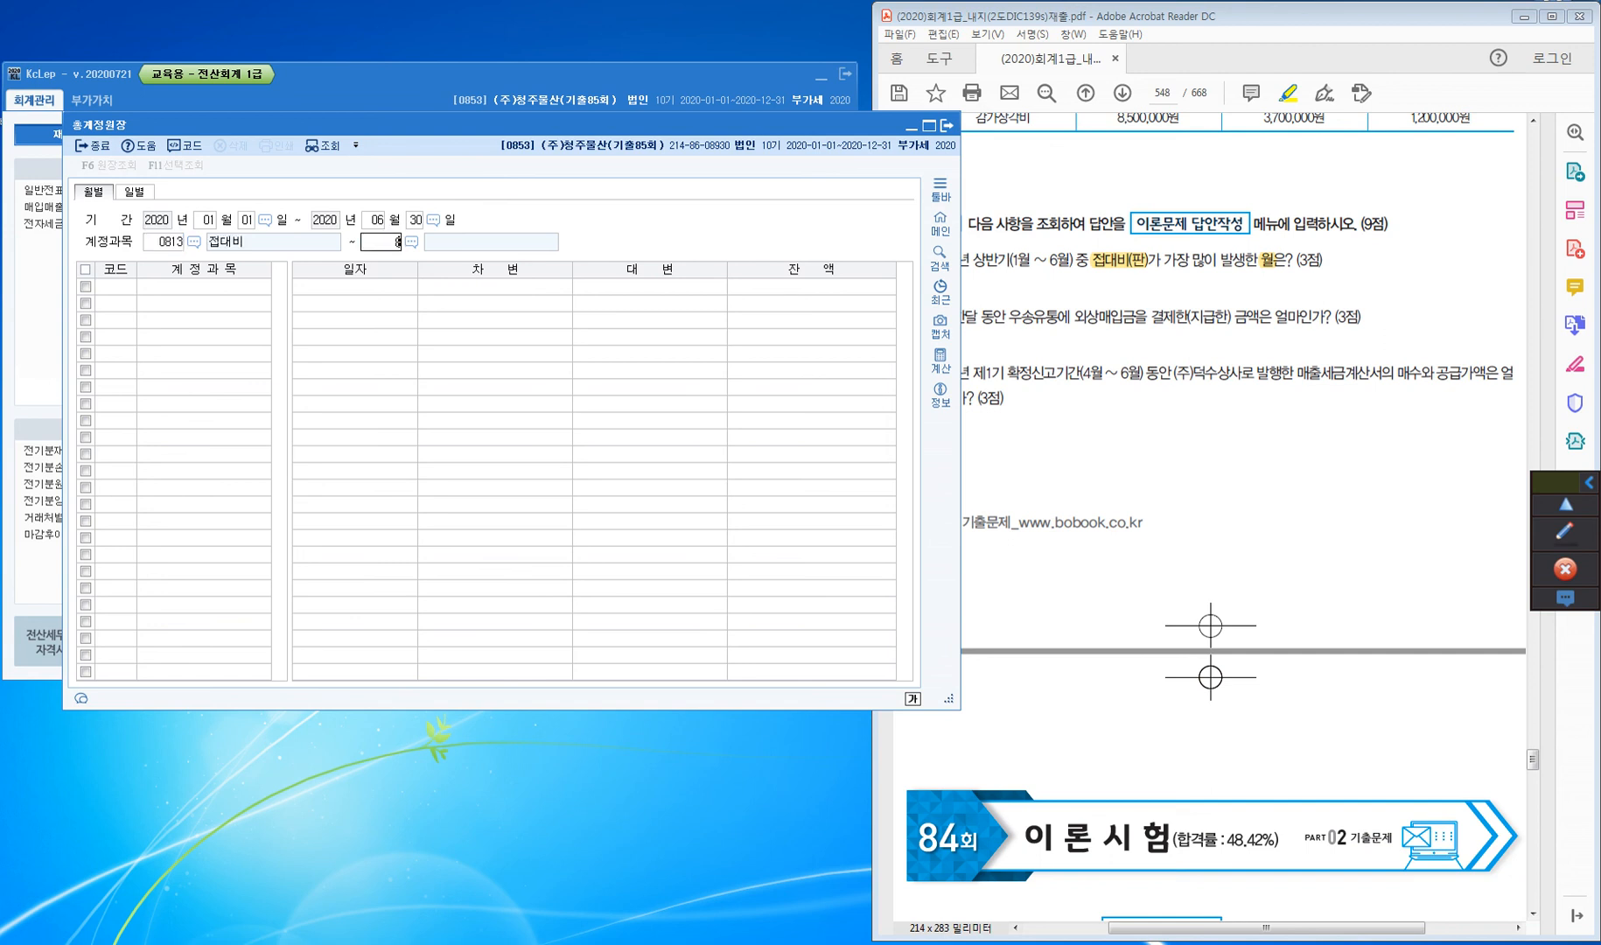
key("Return")
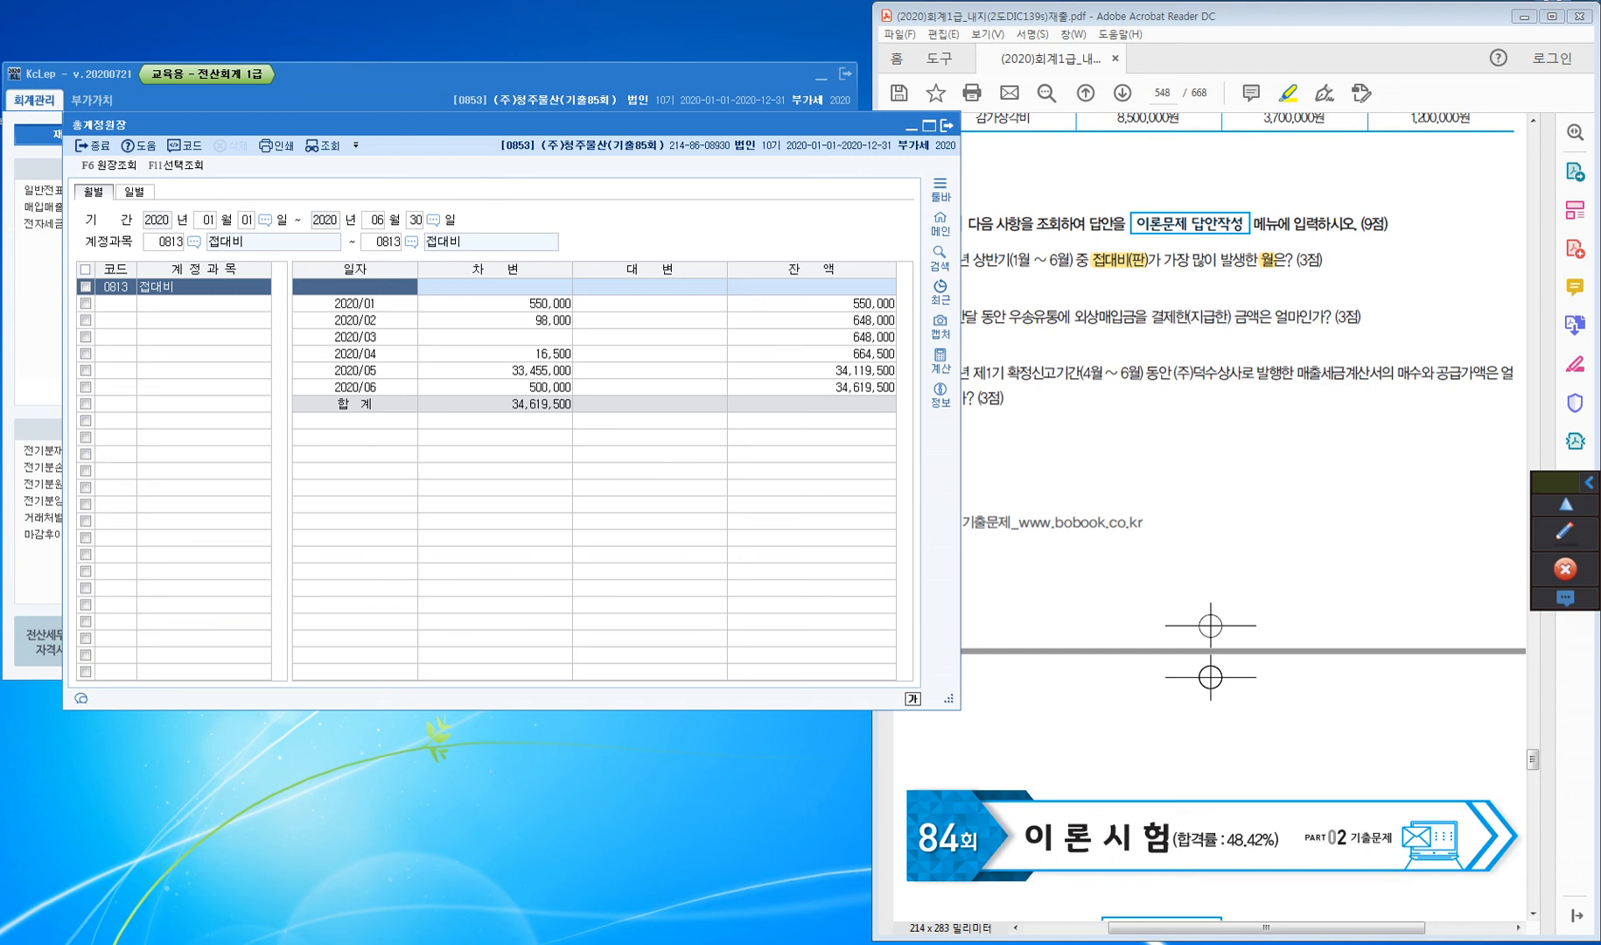
Compare the monthly debit amounts of 접대비 to answer question [1], then close 총계정원장
left_click(525, 303)
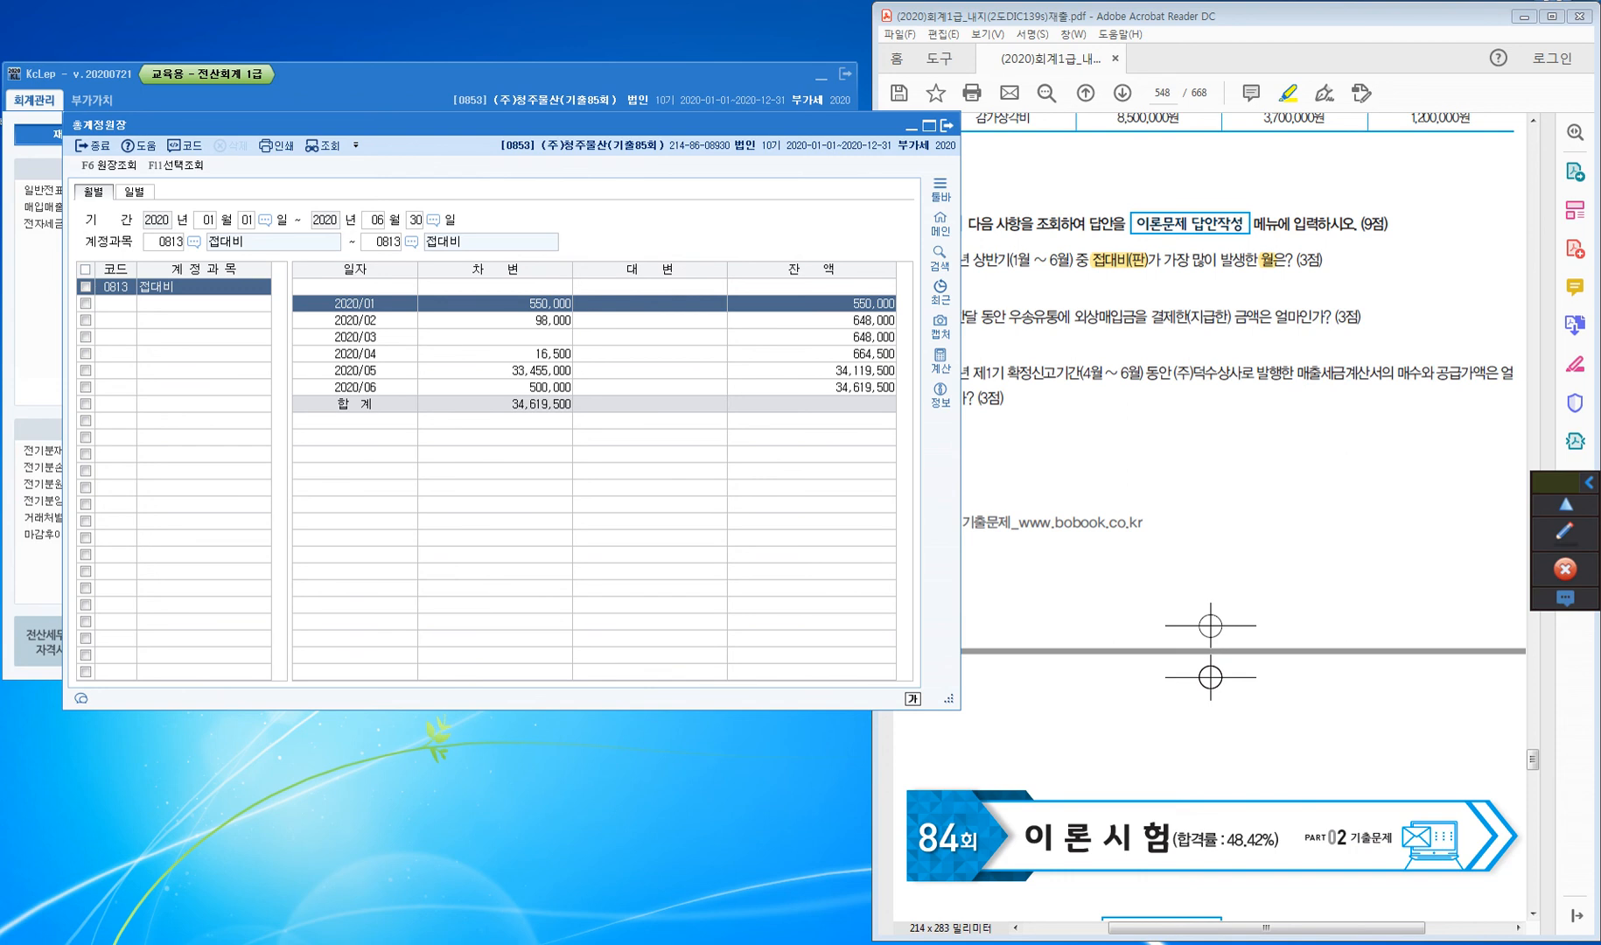
left_click(525, 371)
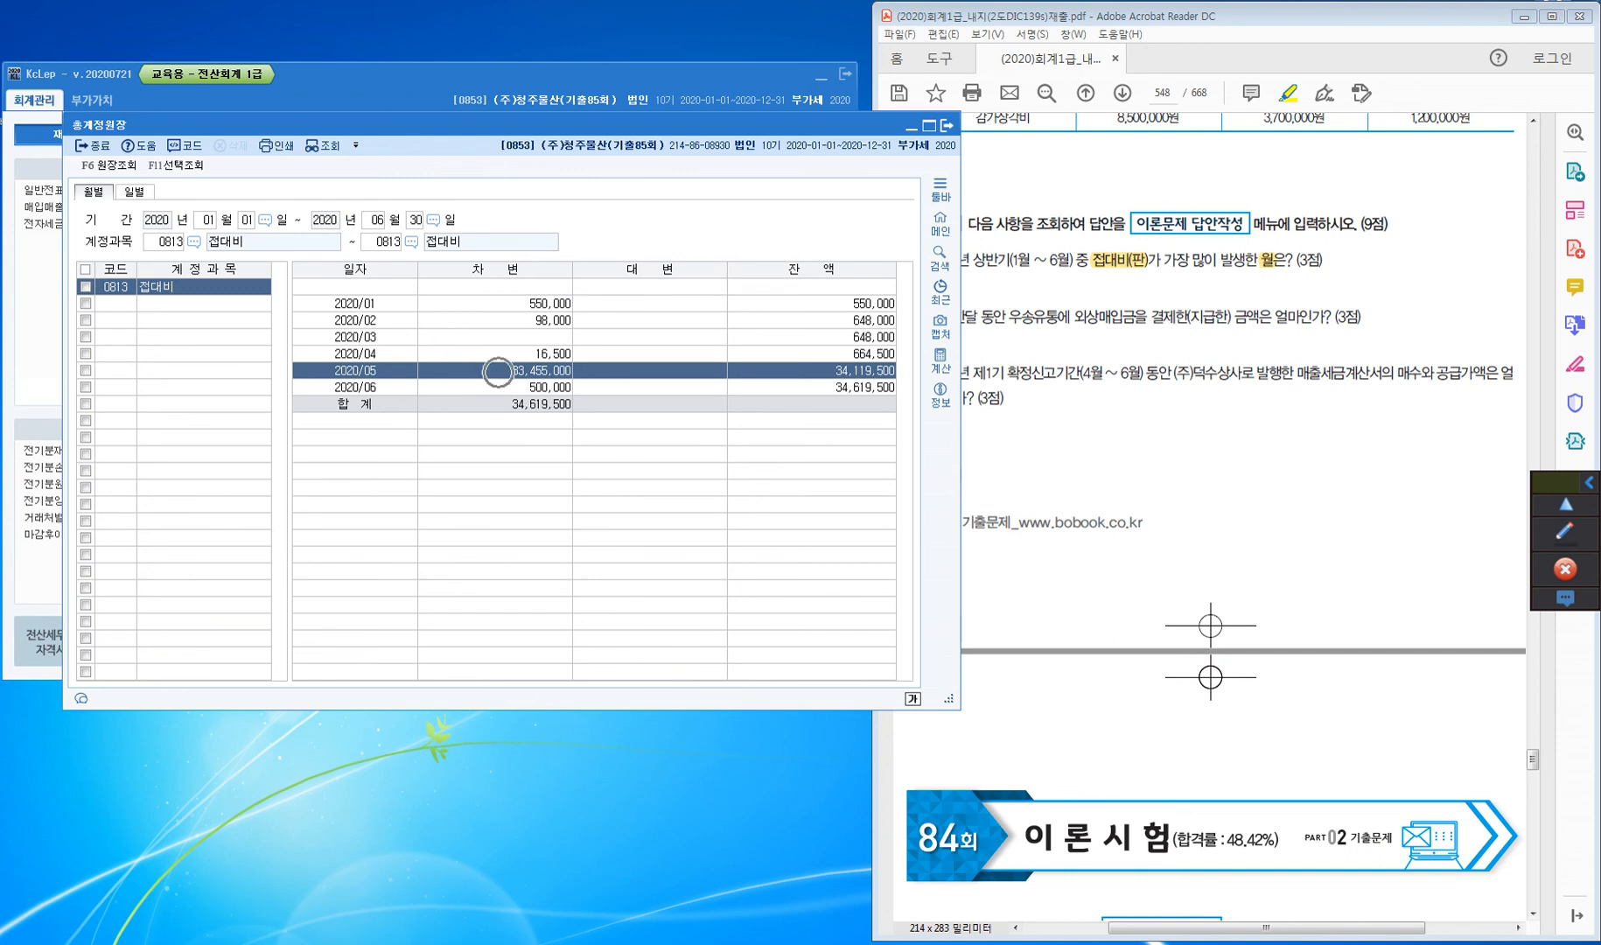
left_click(1075, 18)
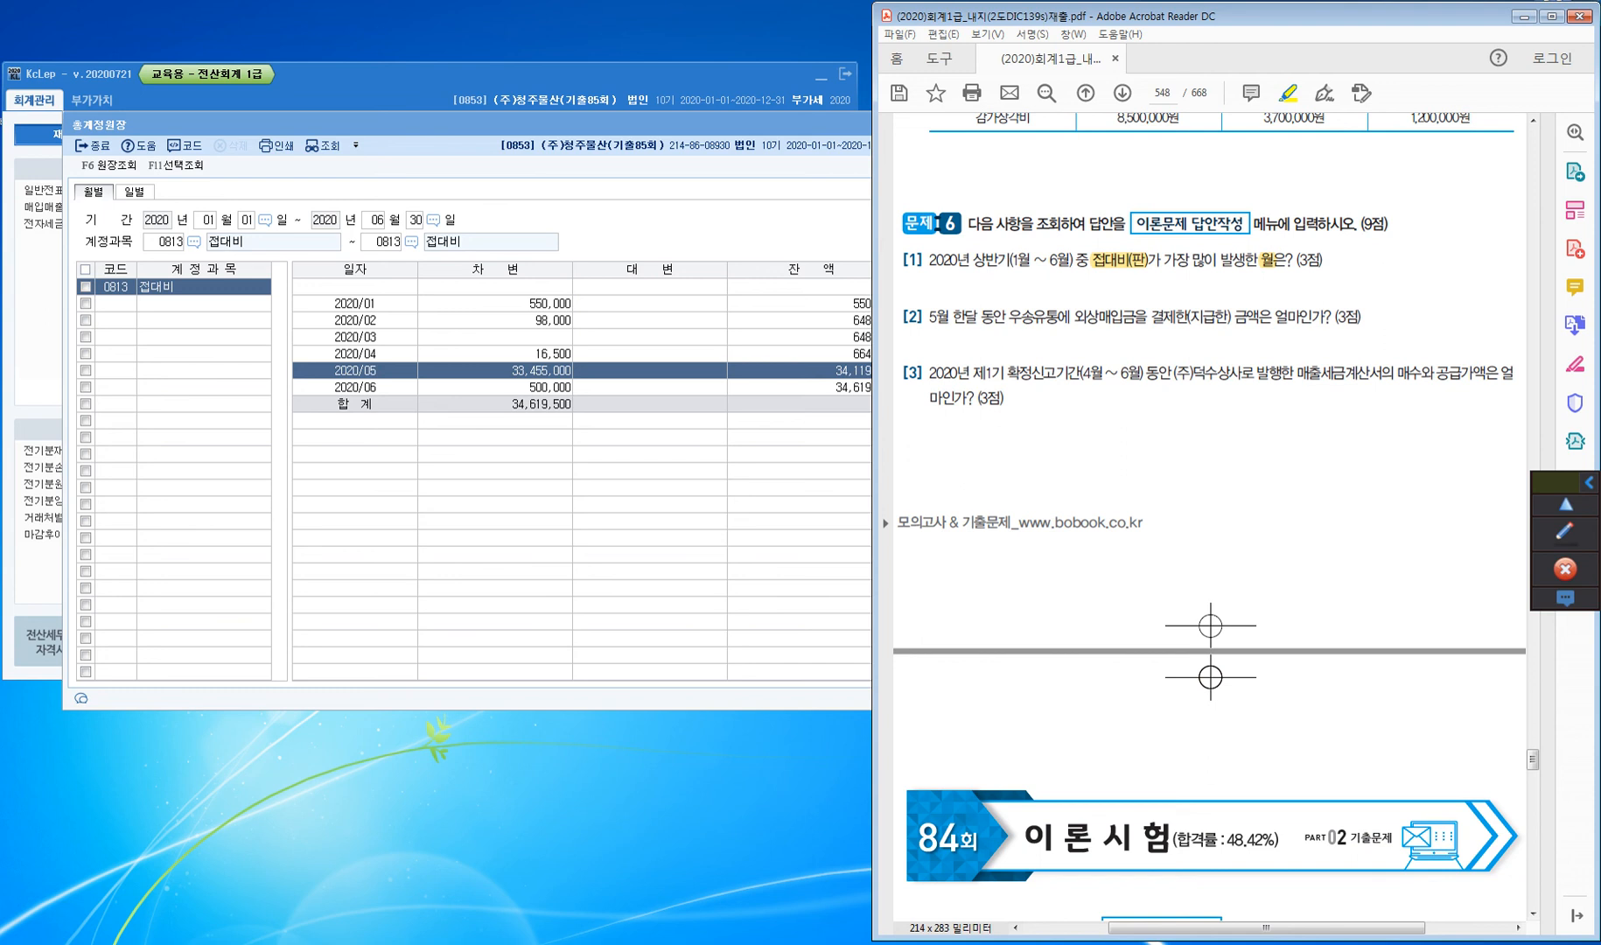
left_click(92, 146)
key("Escape")
key("Escape")
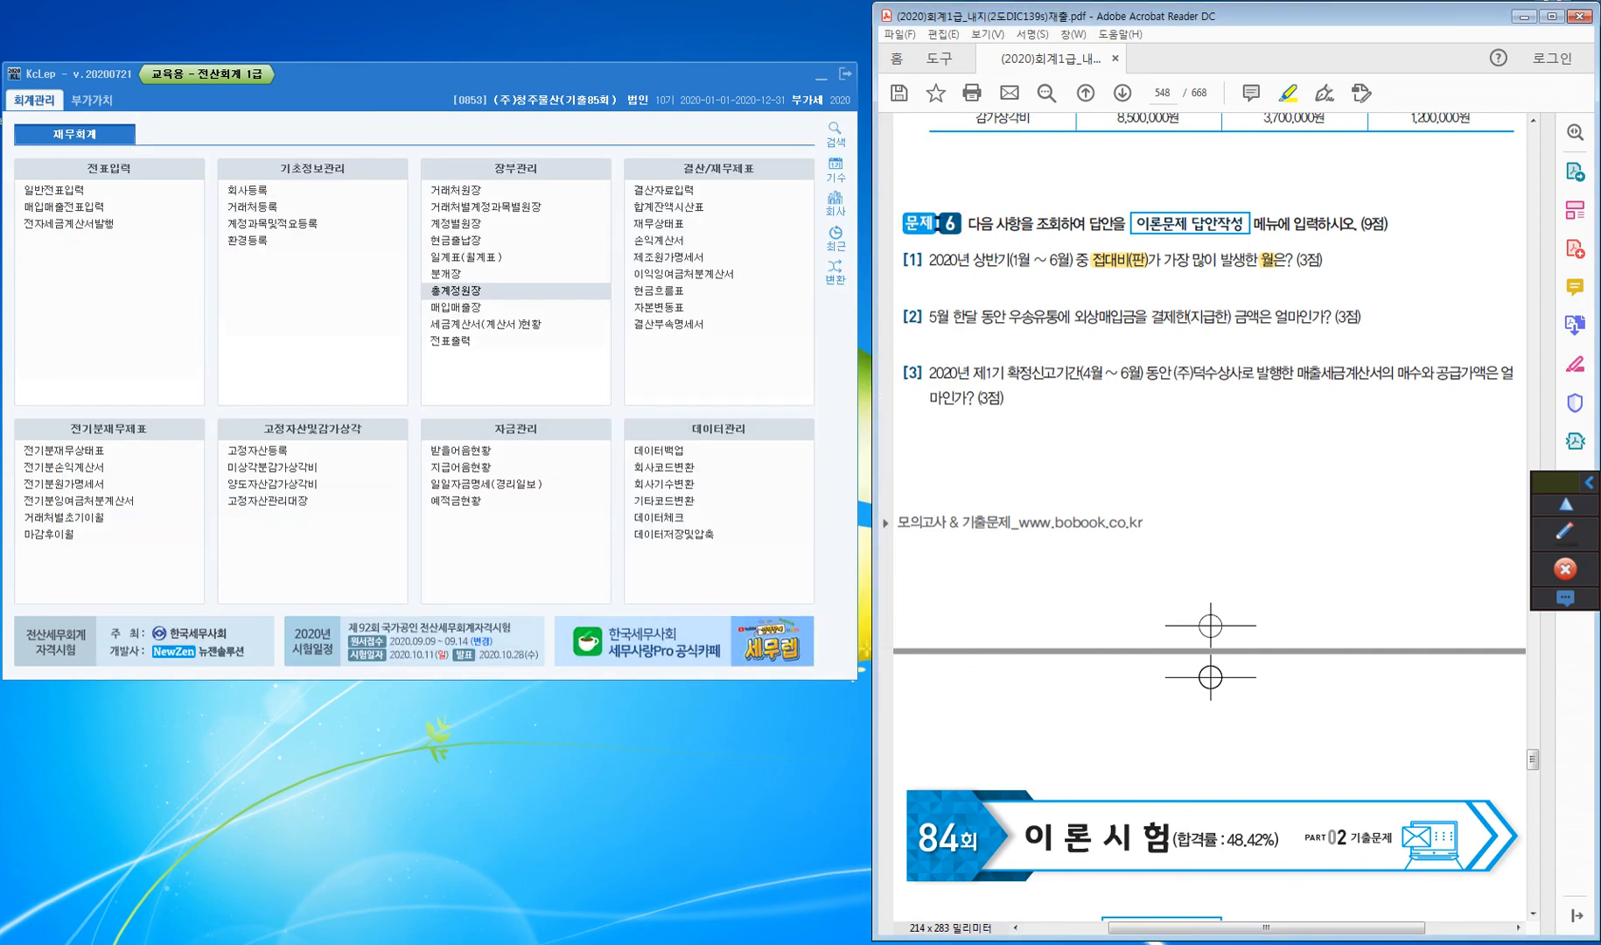
Highlight 외상매입 and 결제한(지급한) 금액은 in 문제 6 question [2] of the exam PDF
left_click_drag(1074, 317, 1124, 317)
left_click_drag(1151, 317, 1273, 317)
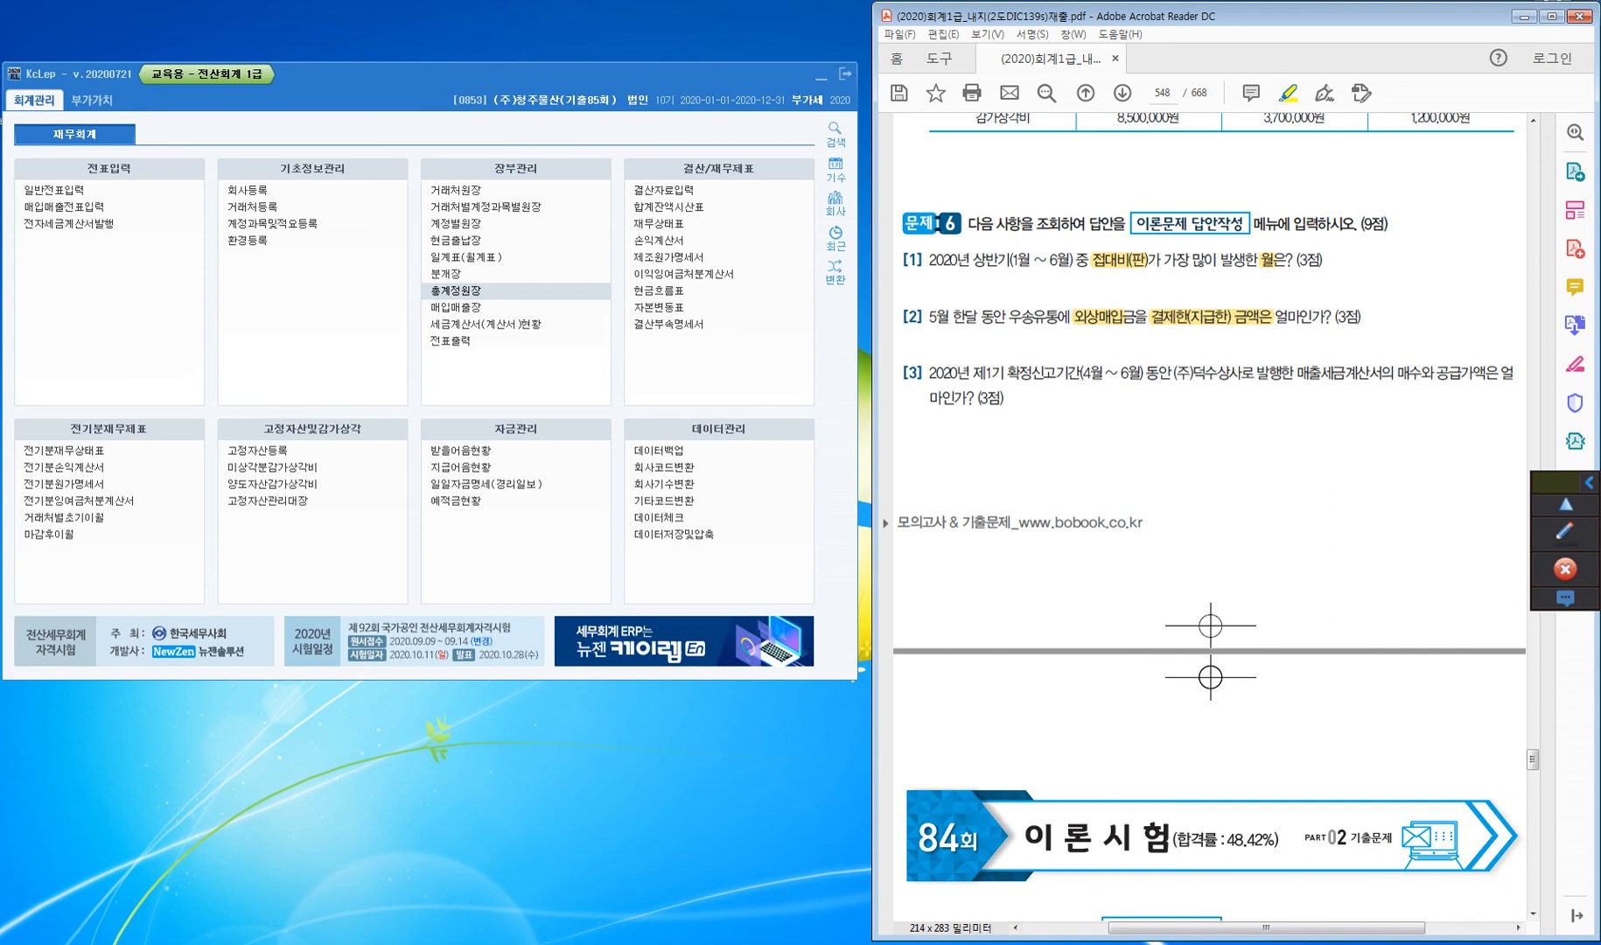
Highlight 우송유통 in 문제 6 question [2] of the exam PDF
left_click_drag(1059, 317, 1006, 317)
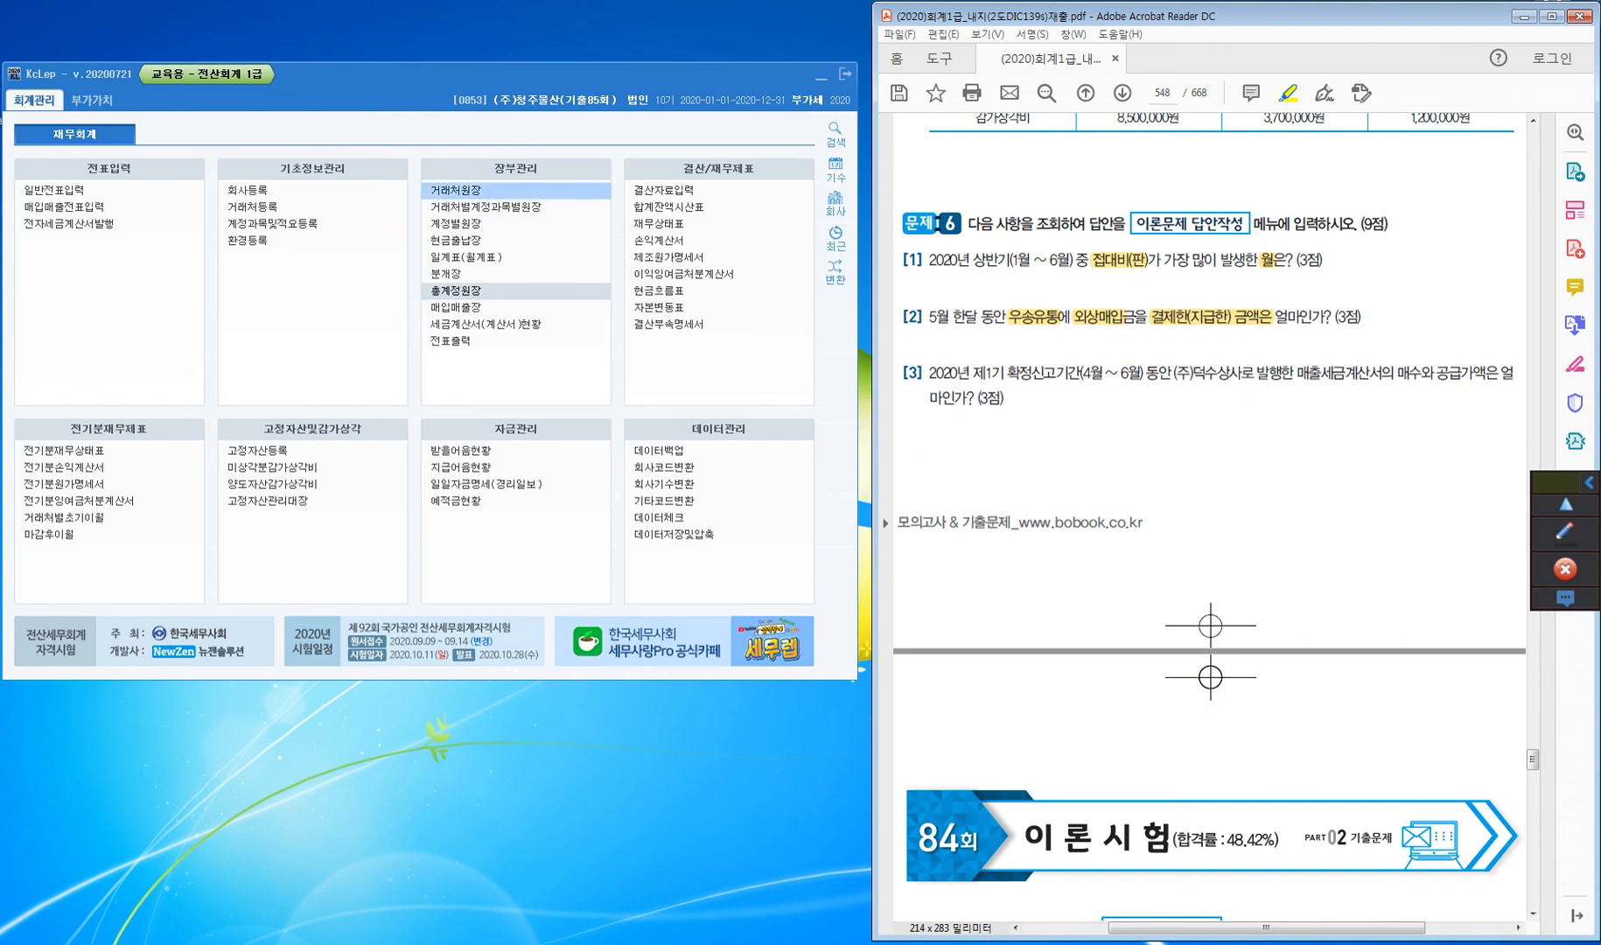
key("ctrl")
key("ctrl")
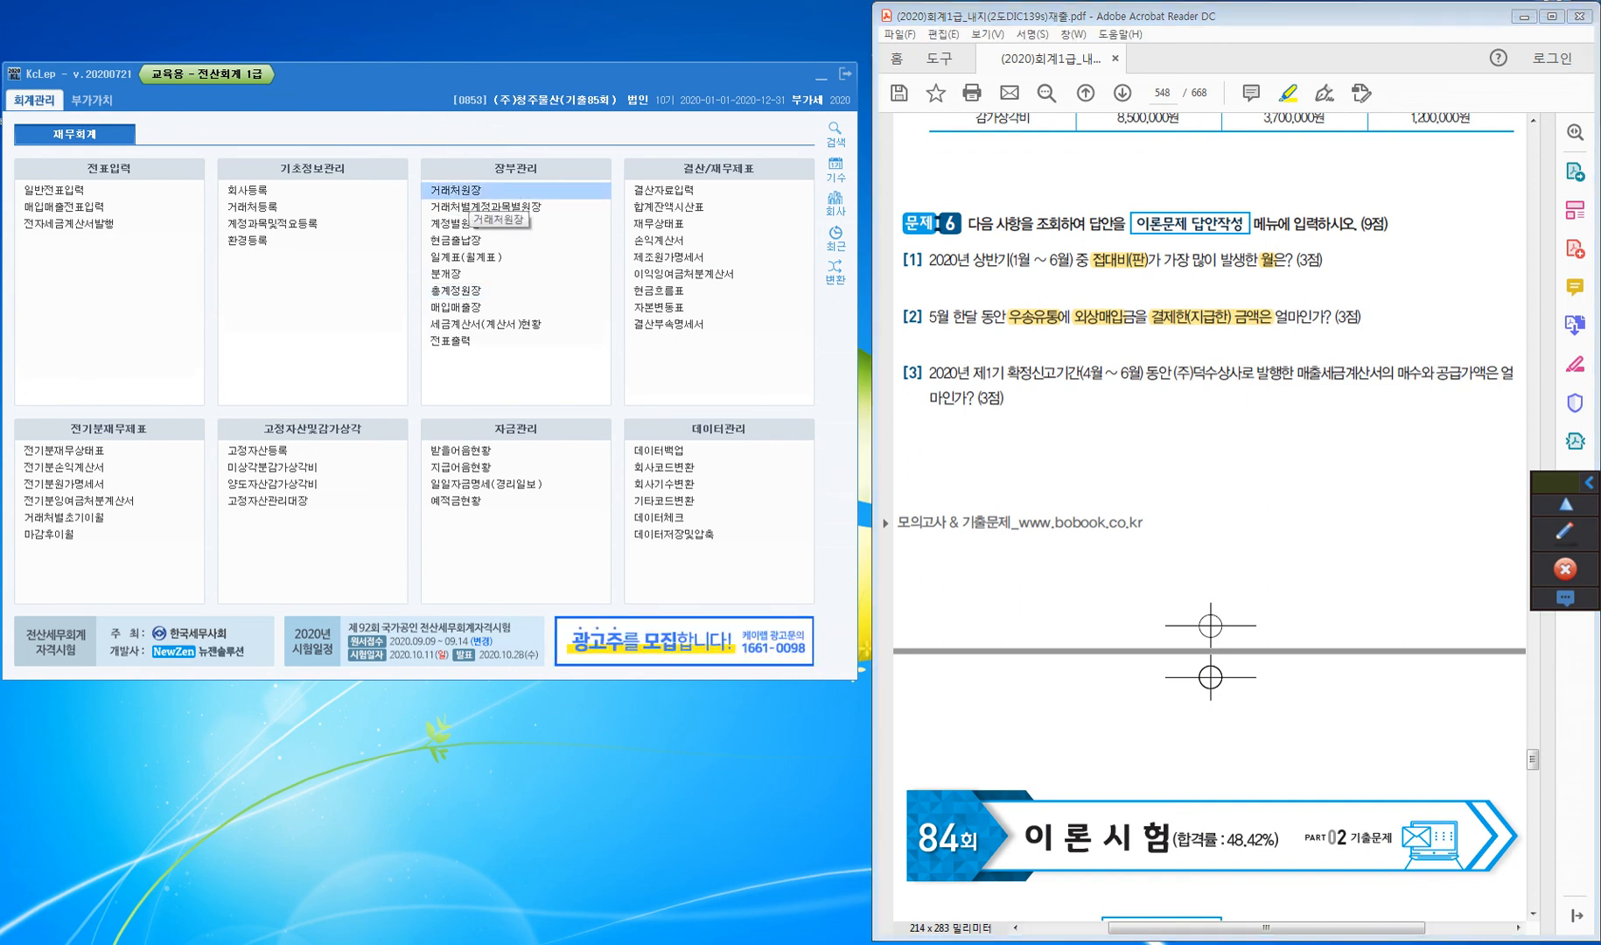
Open 거래처원장 in KcLep and set the query period to May 1 through May 31, 2020
left_click(464, 190)
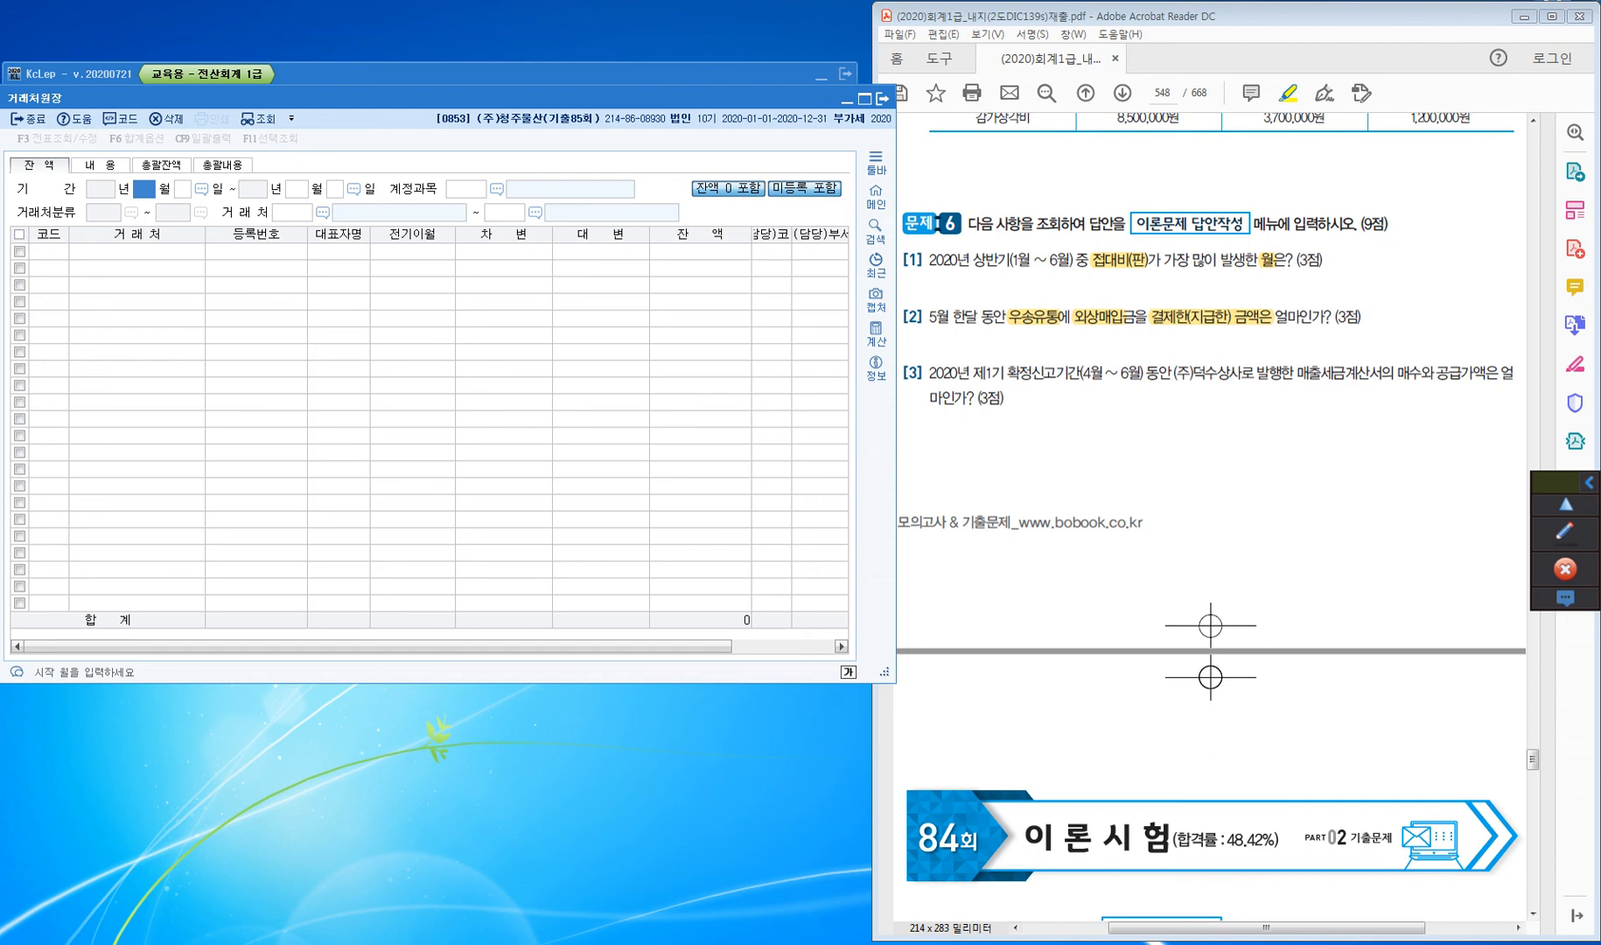
type("5")
key("Return")
type("1")
key("Return")
type("5")
key("Return")
type("31")
key("Return")
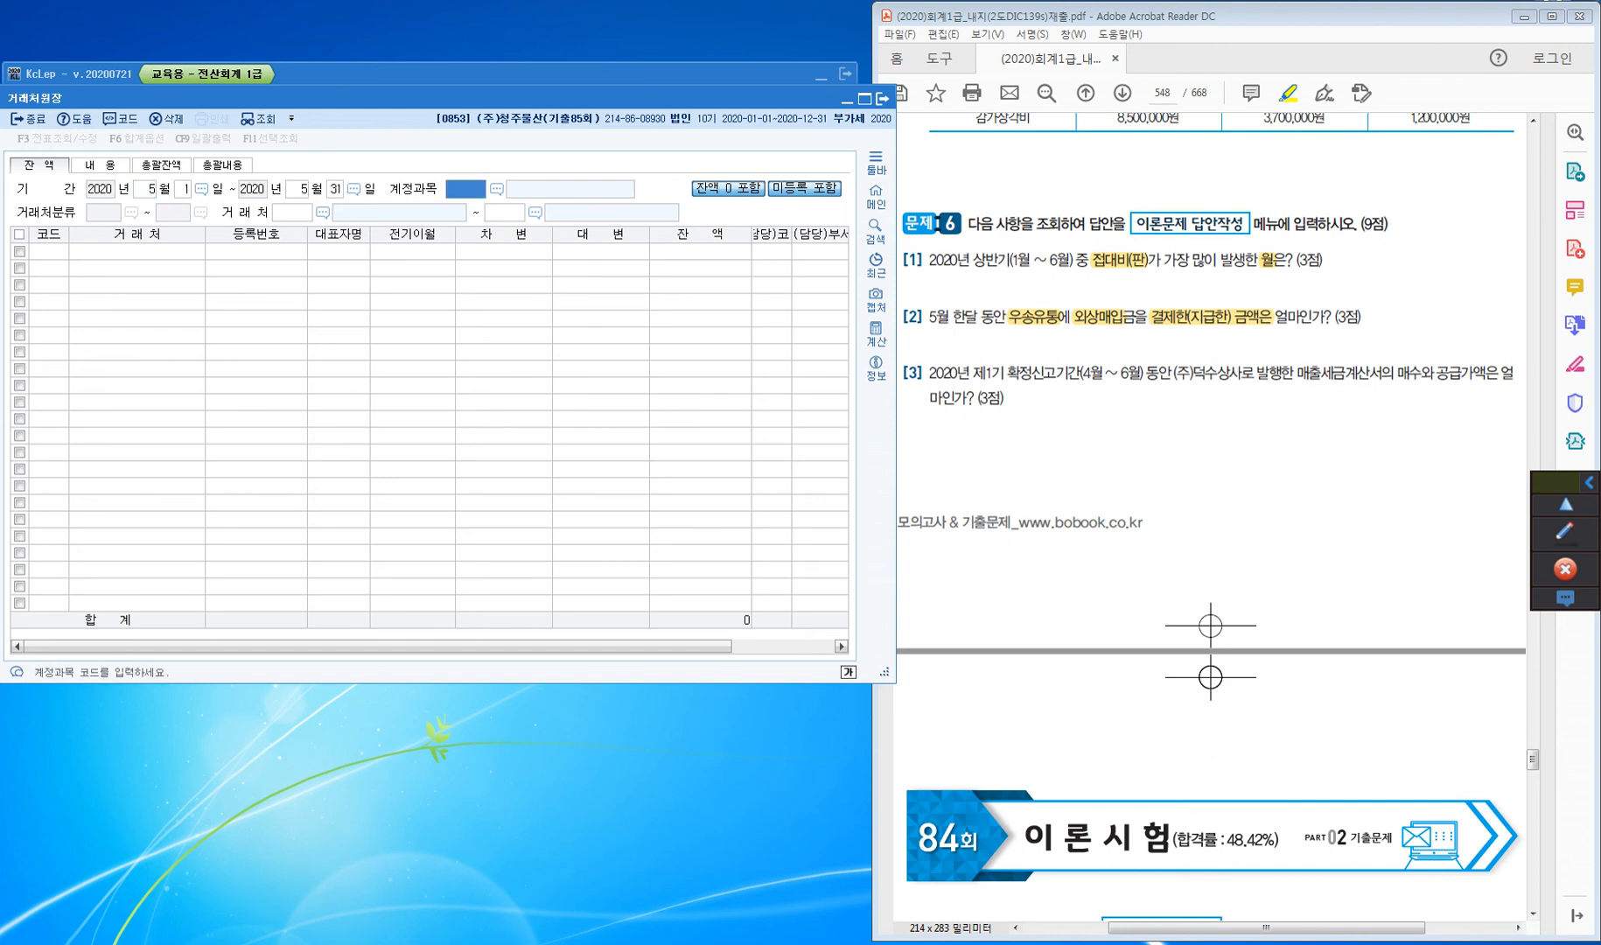
Look up 외상매 in the account code help and choose 0251 외상매입금 as the 계정과목
key("F2")
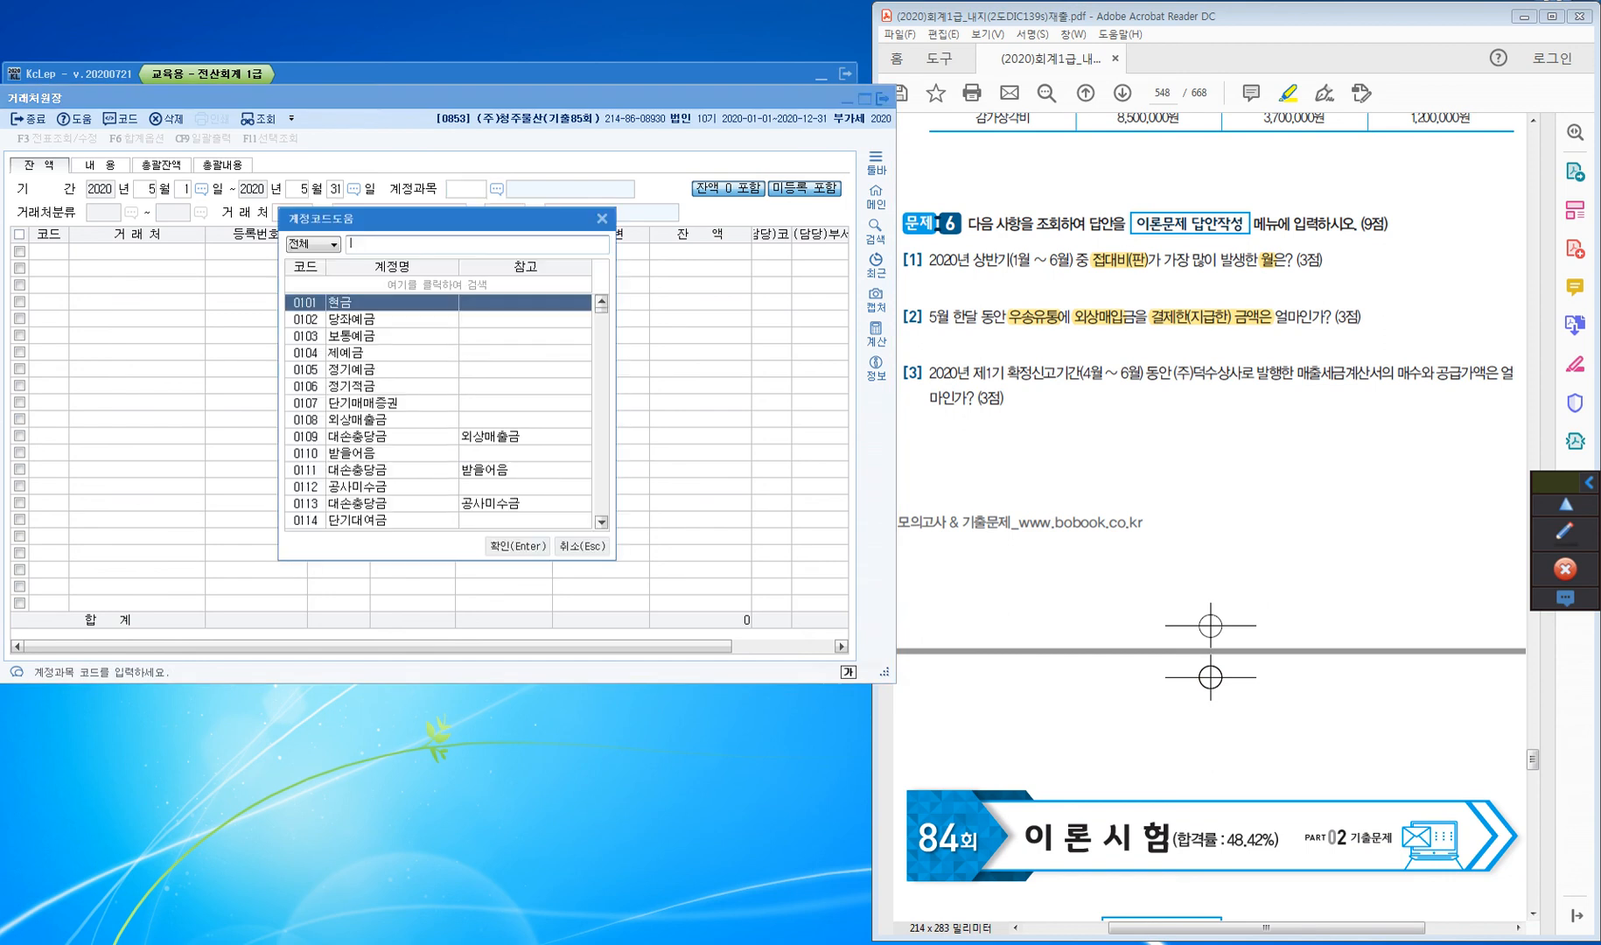
type("외상매")
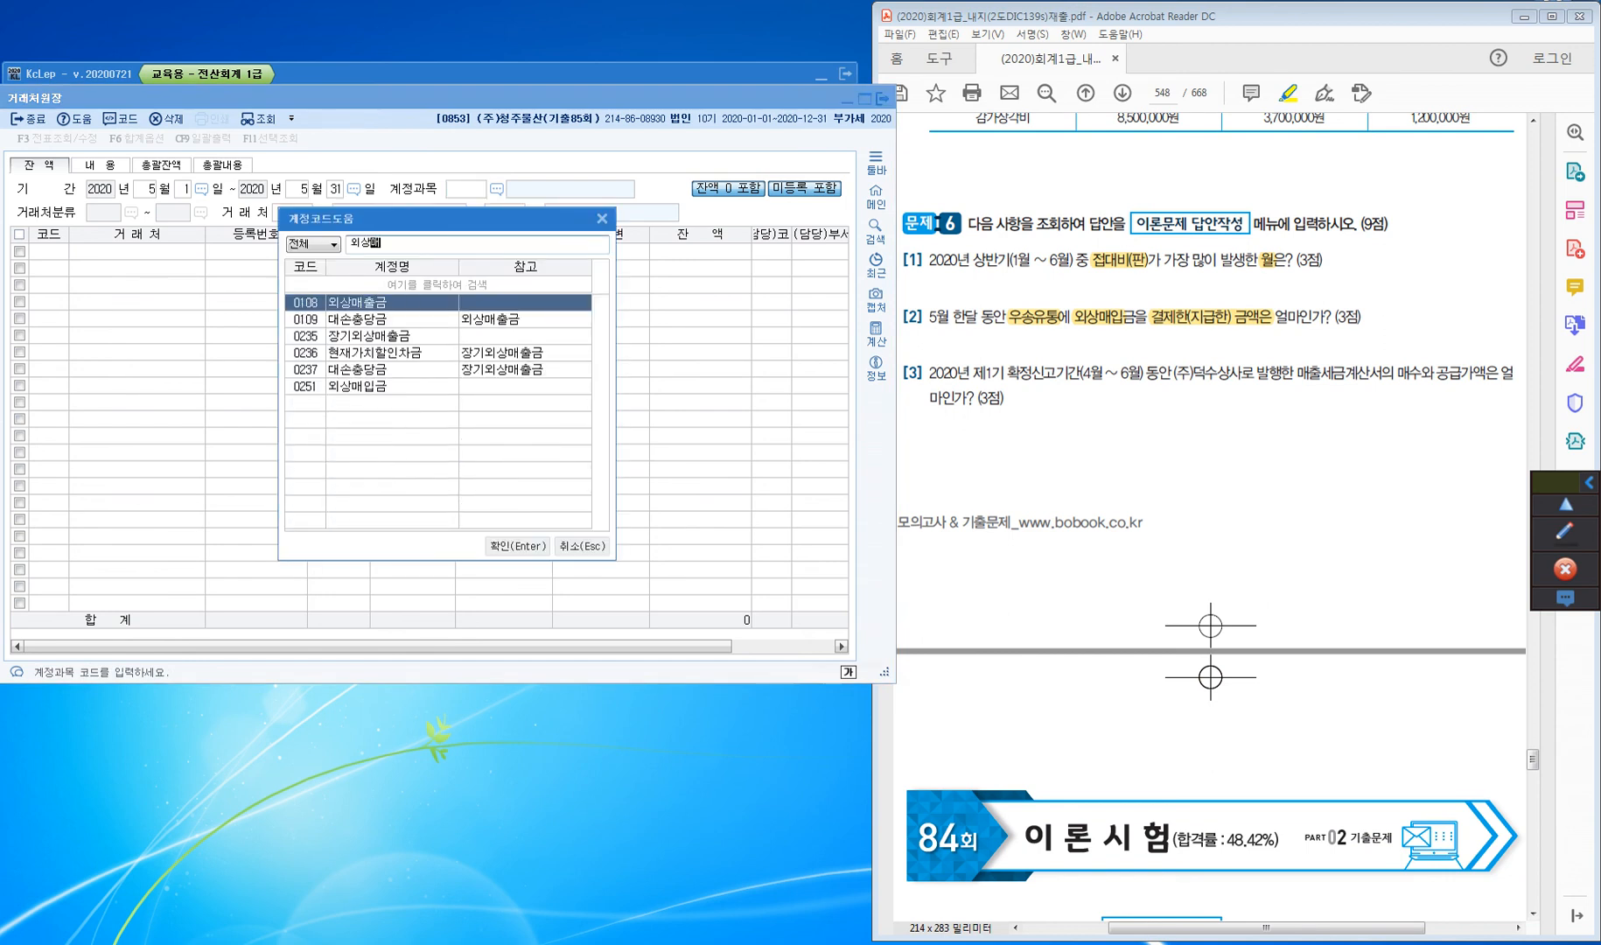
key("Down")
key("Down")
key("Down")
key("Down")
key("Down")
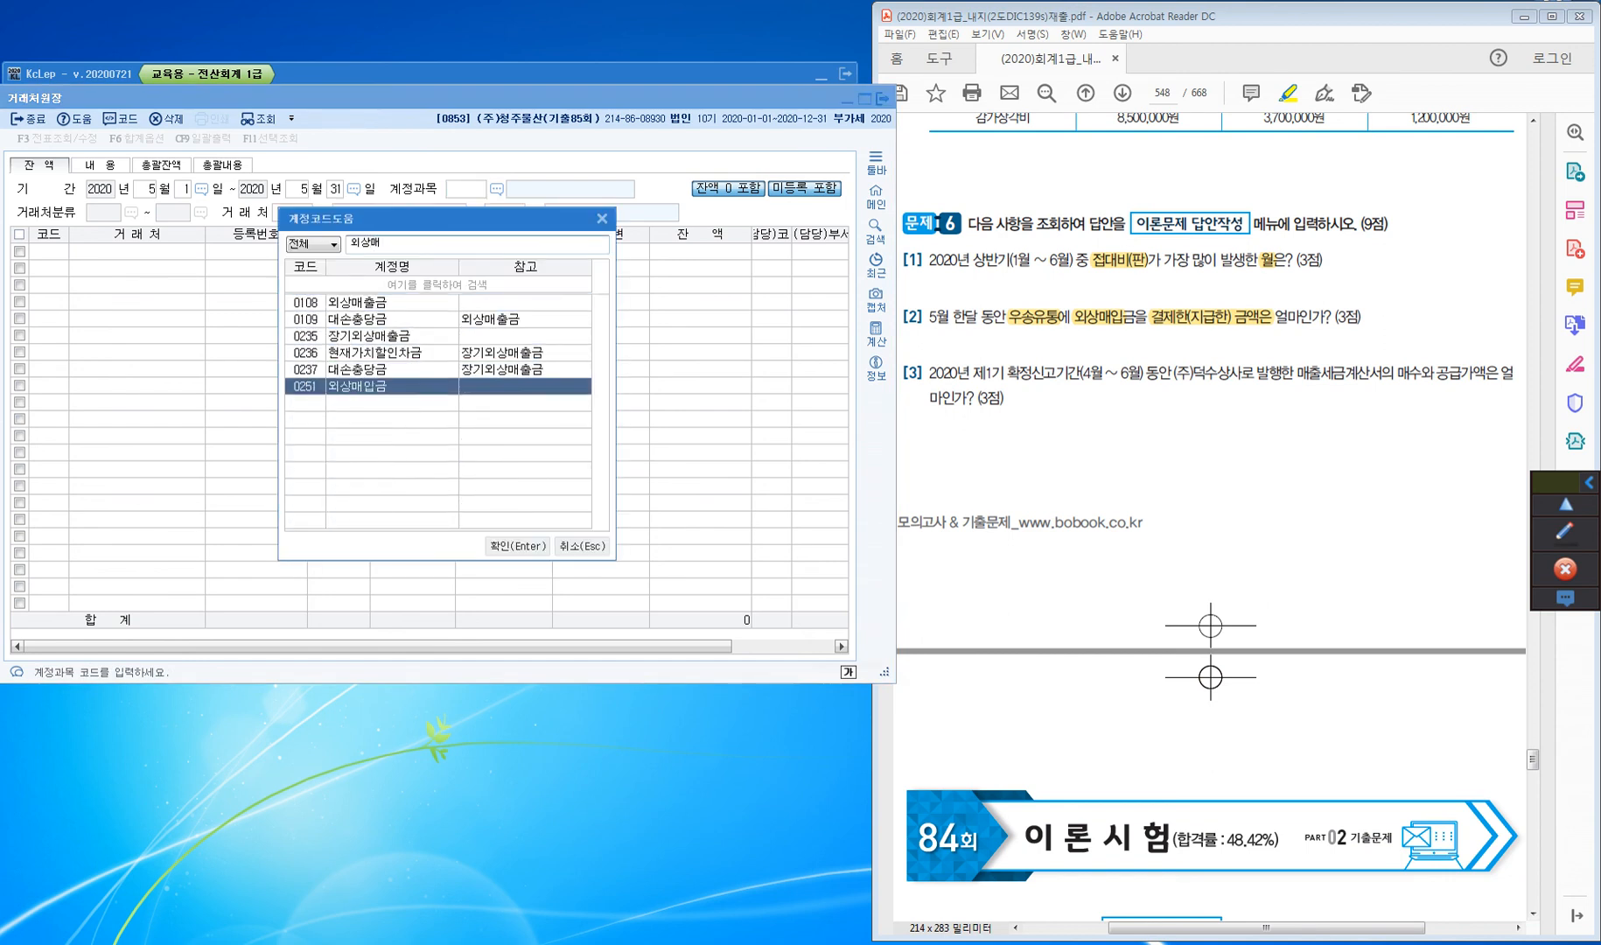
key("Return")
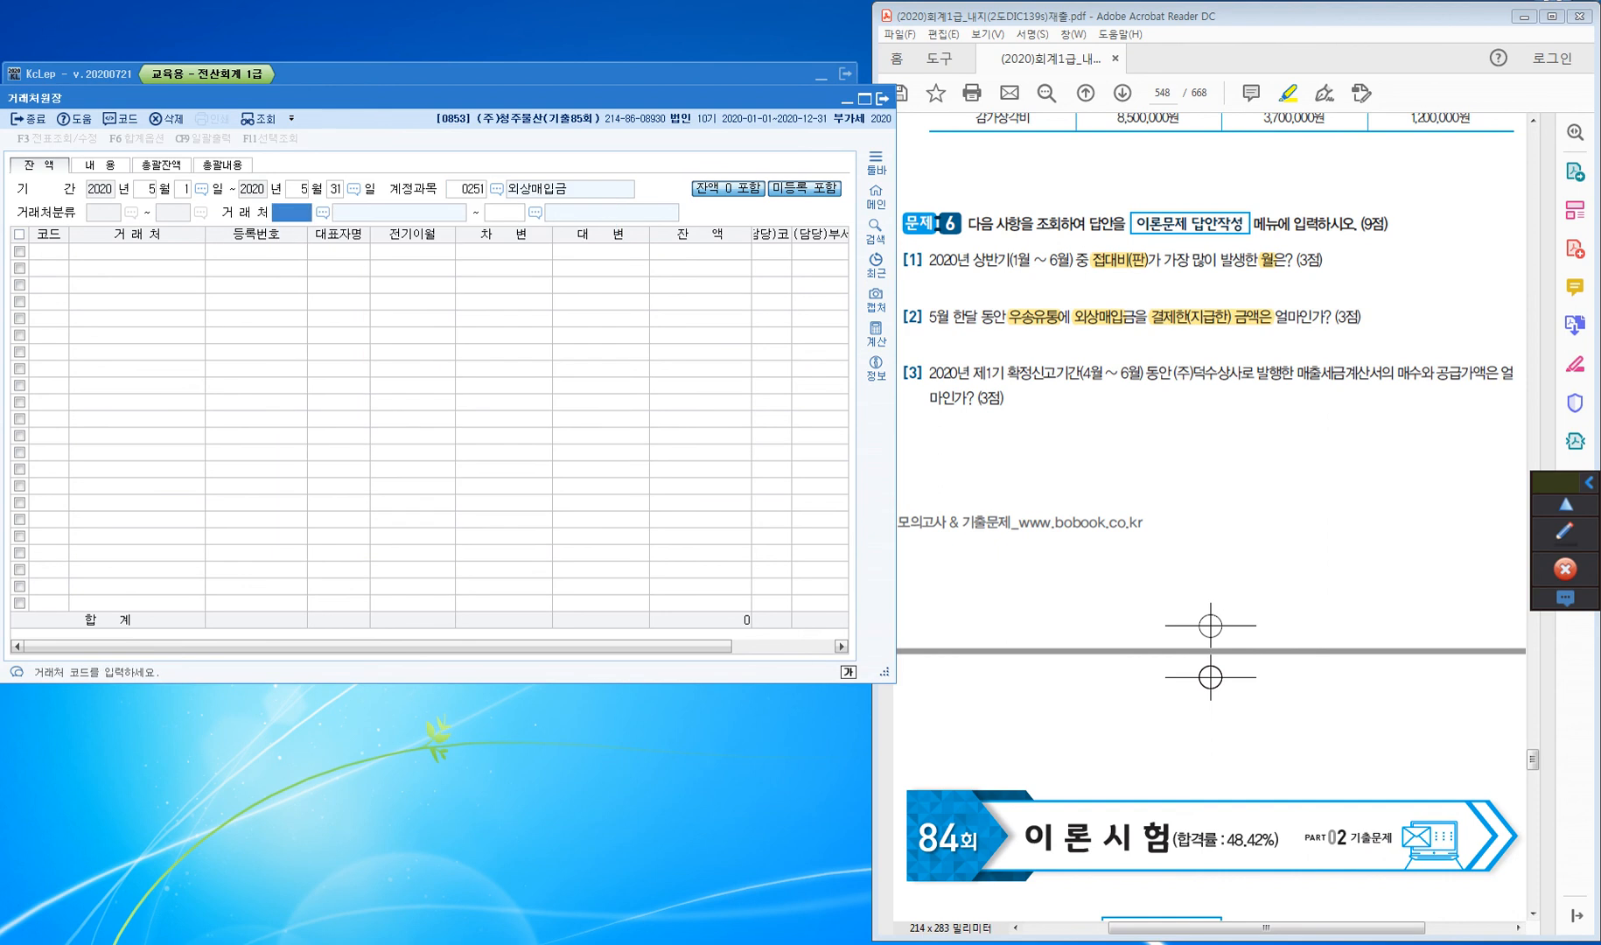
Query the ledger with 우송유통 as both ends of the 거래처 range and check its debit amount for question [2]
key("F2")
type("우송")
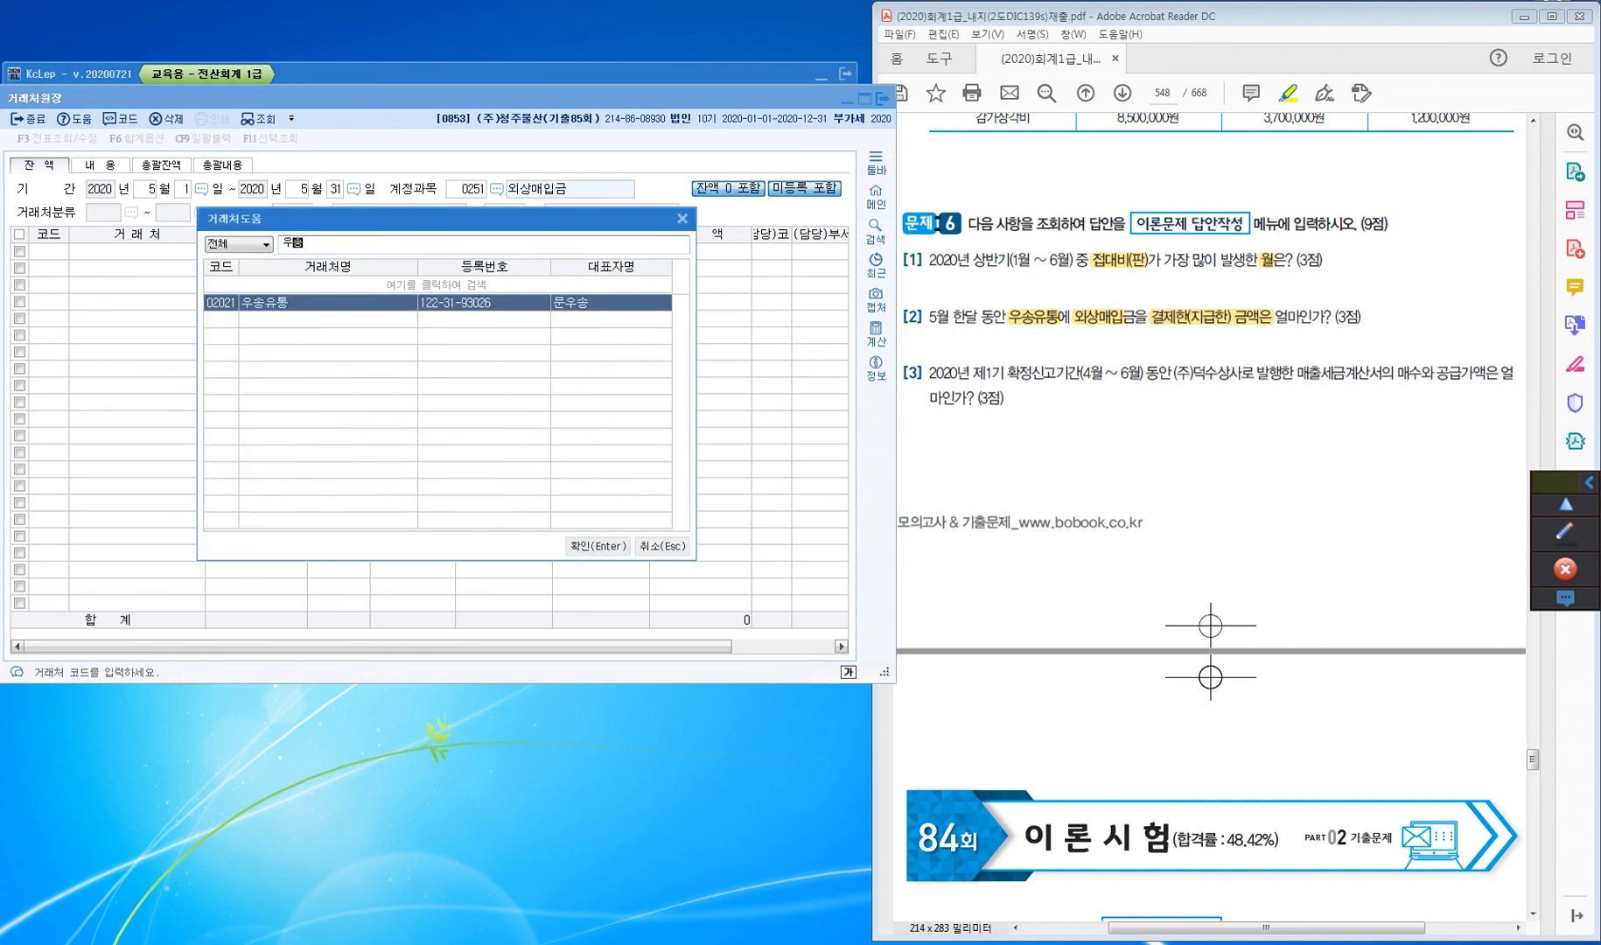
key("Return")
type("2021")
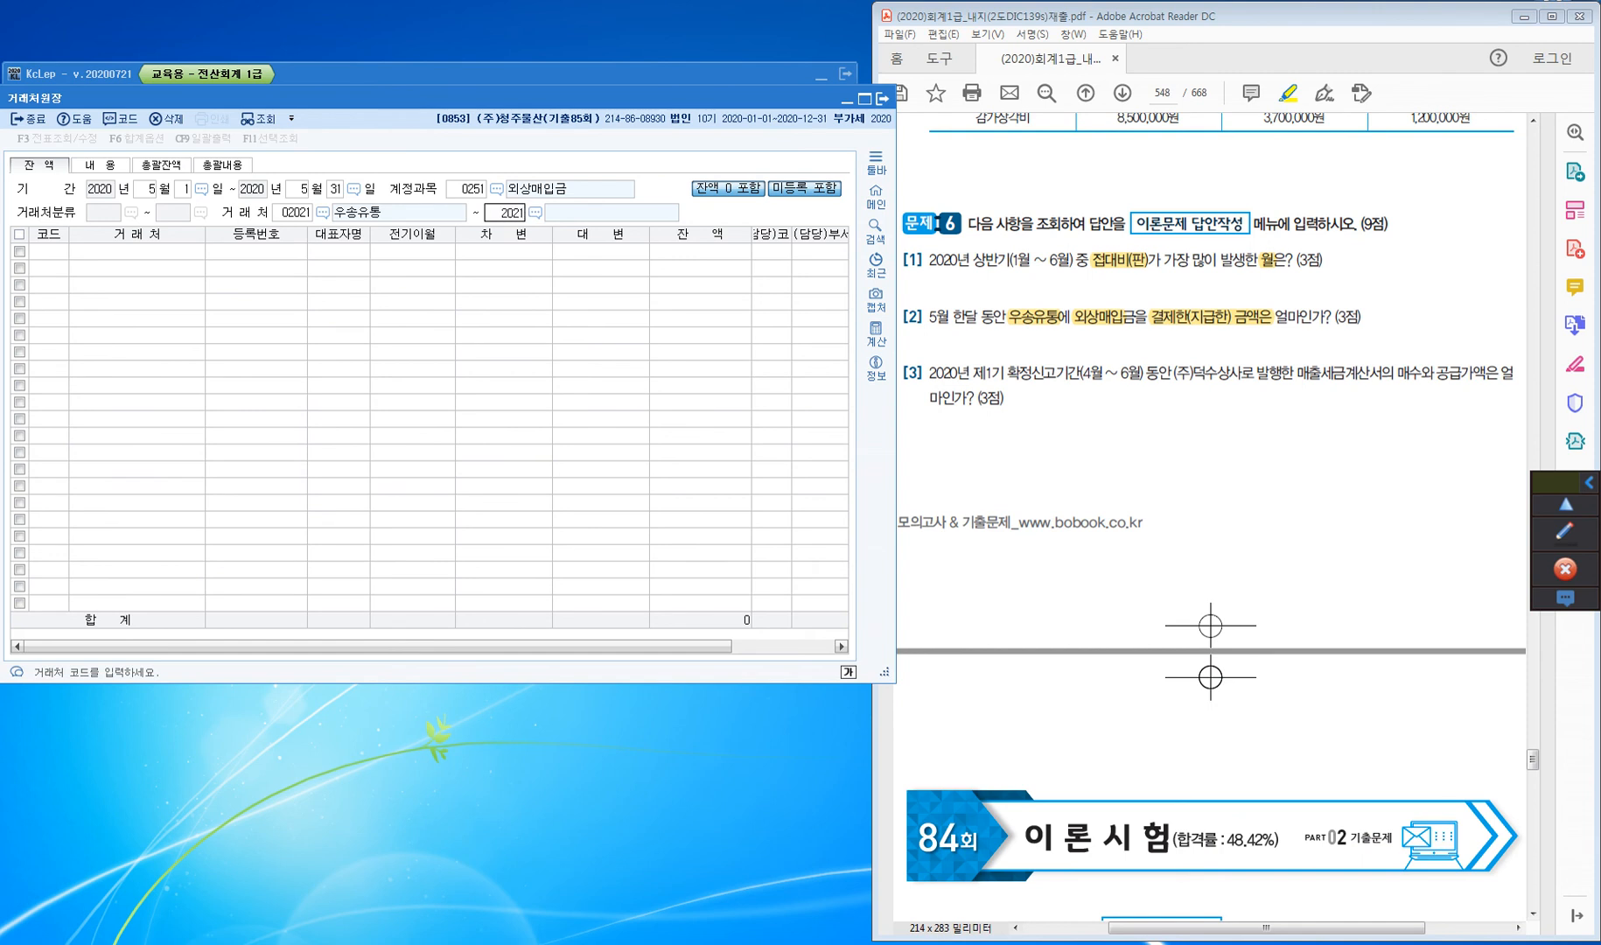
key("Return")
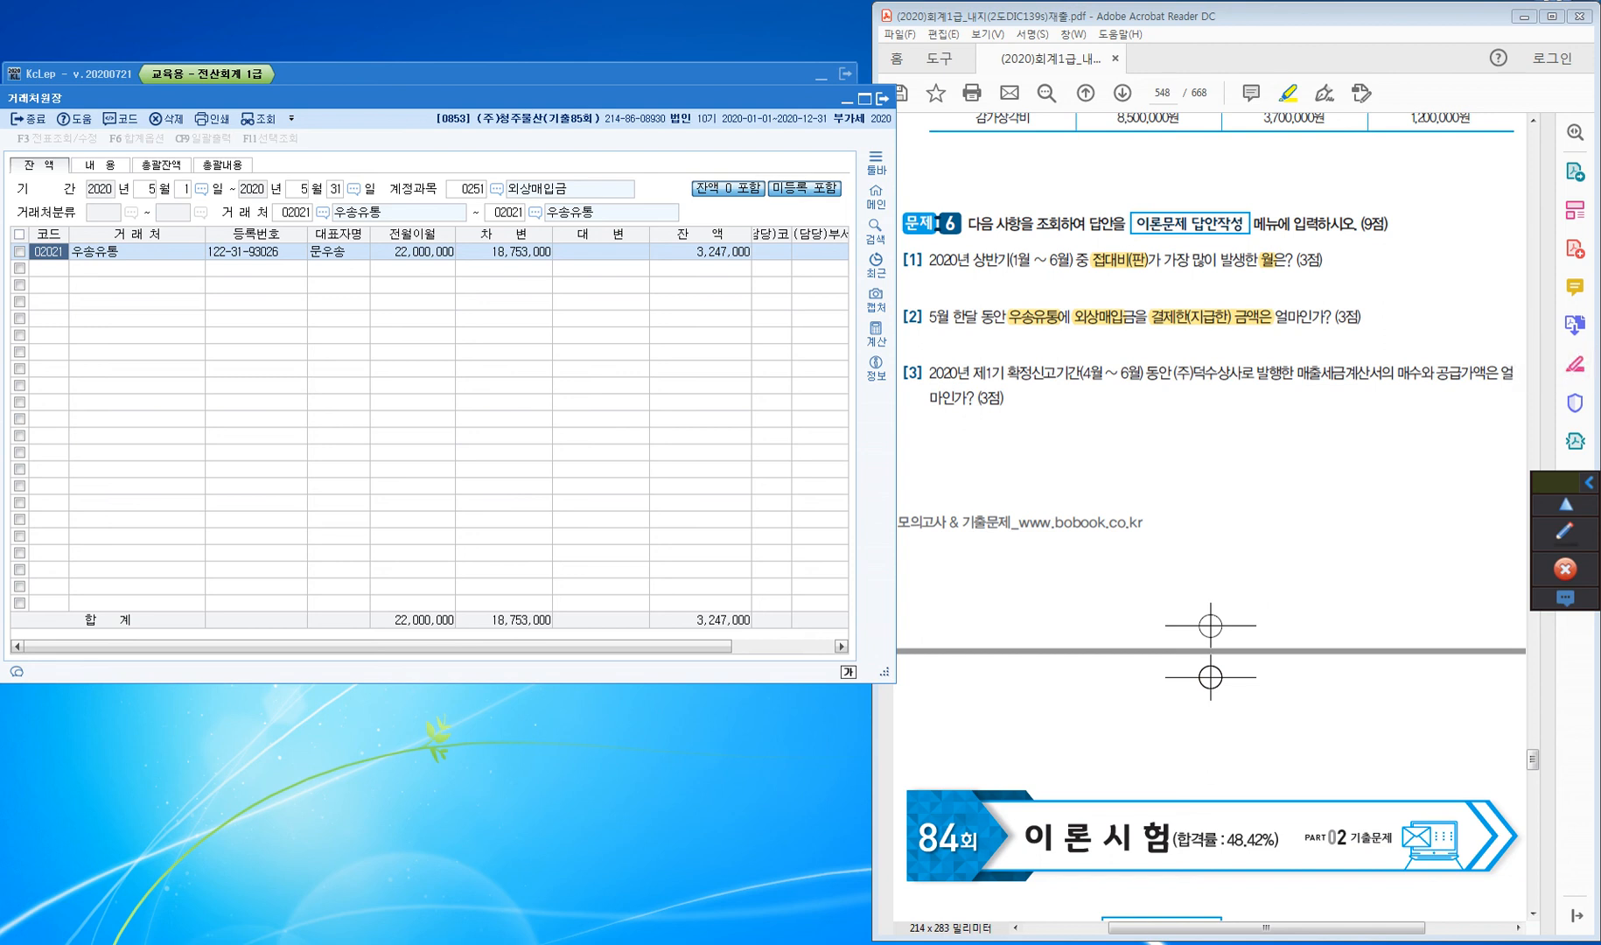
left_click(504, 252)
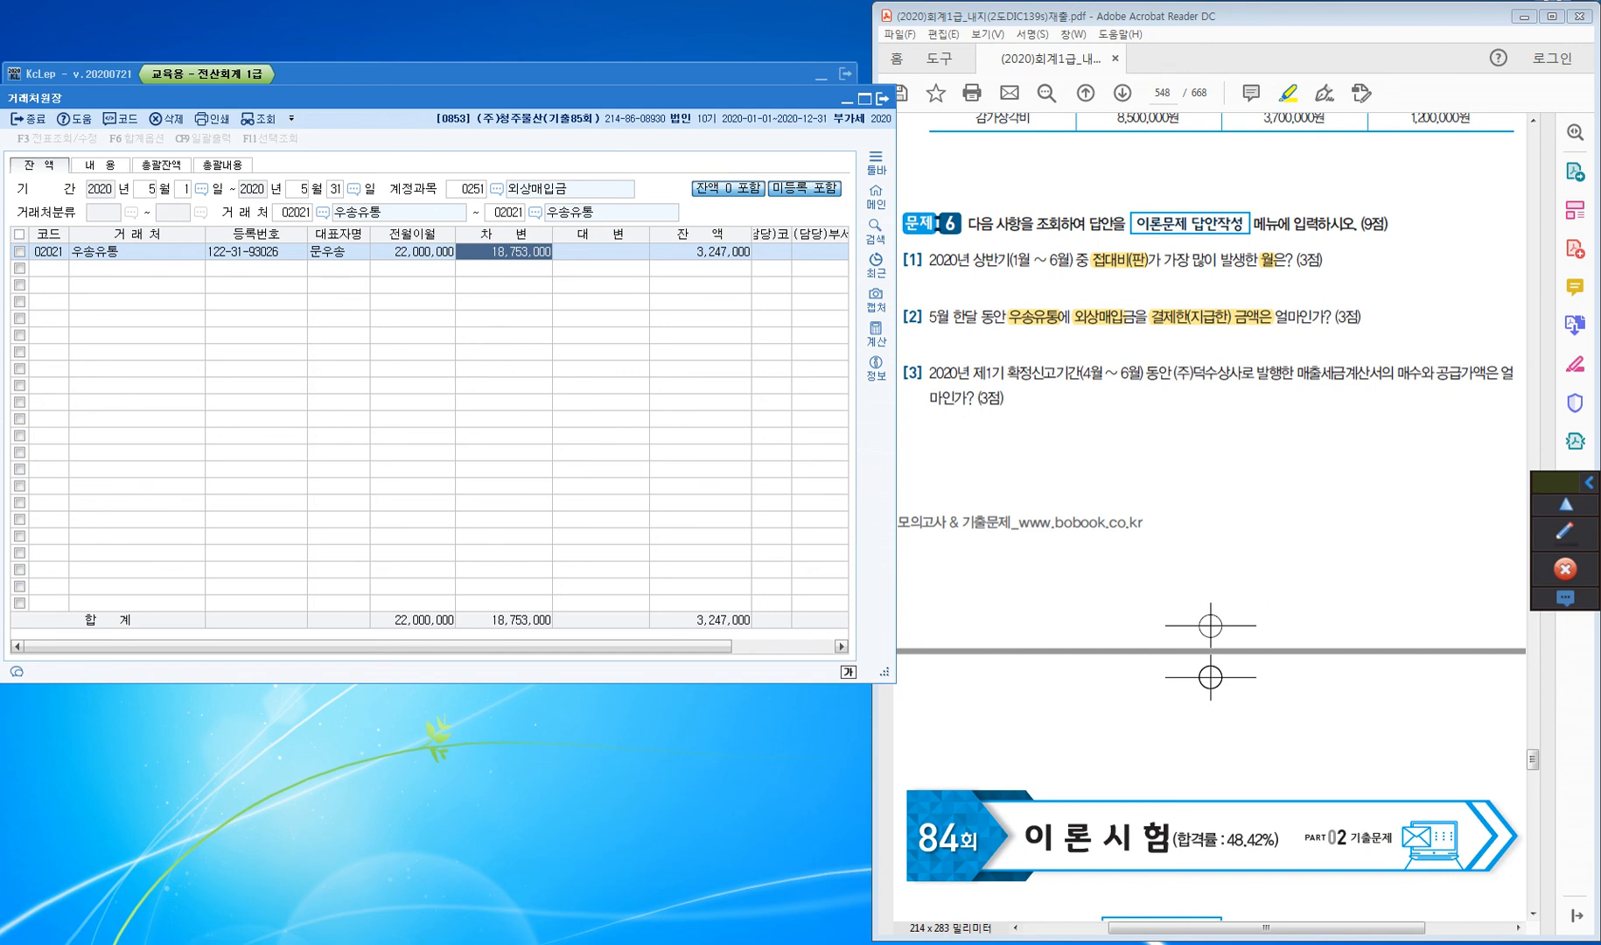
Close 거래처원장 and highlight (주)덕수상사 and 매출세금계산서의 매수와 공급가액은 in question [3] of the exam PDF
left_click(28, 119)
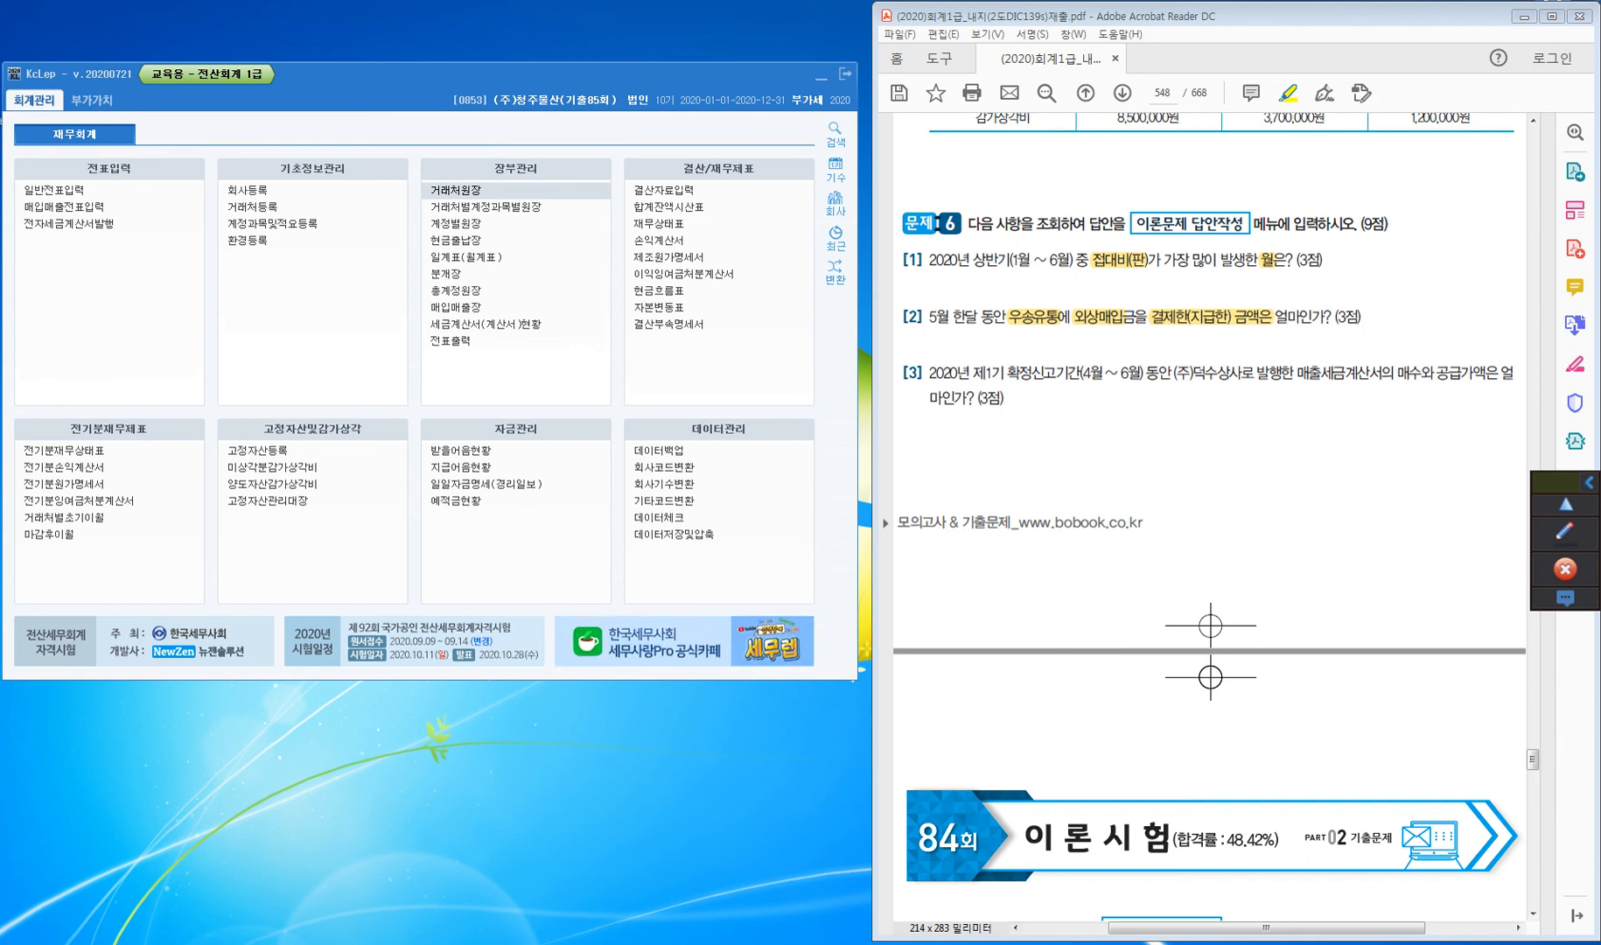
left_click_drag(1173, 373, 1499, 374)
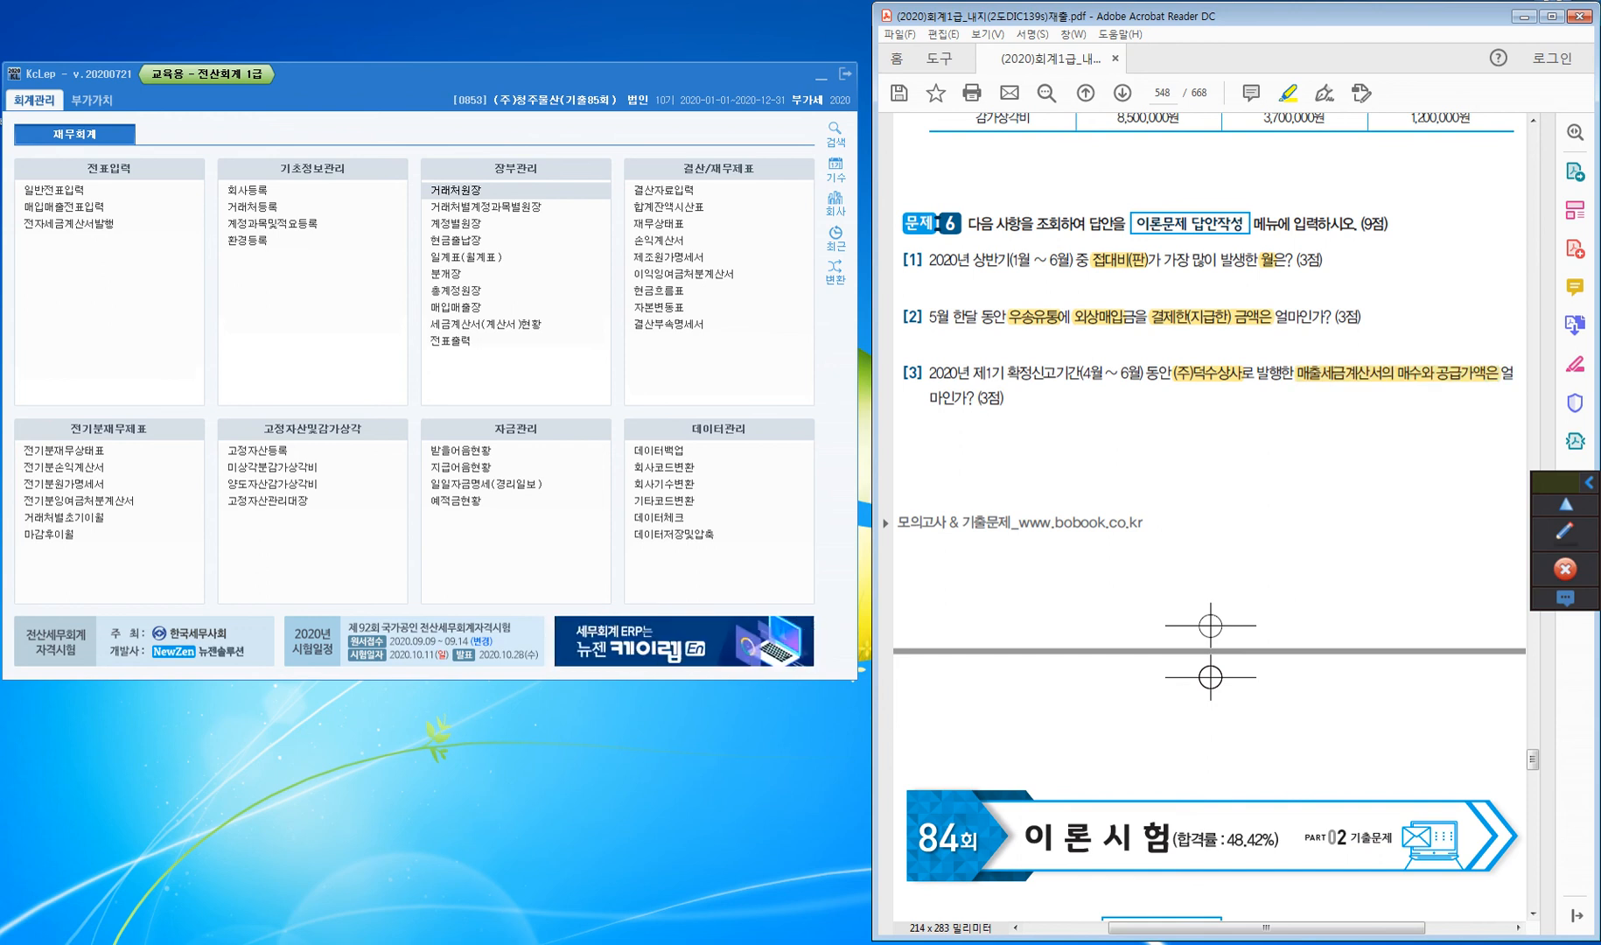
Open 세금계산서합계표 under 부가가치 and query April to June 2020 as 1. 정기신고
left_click(92, 100)
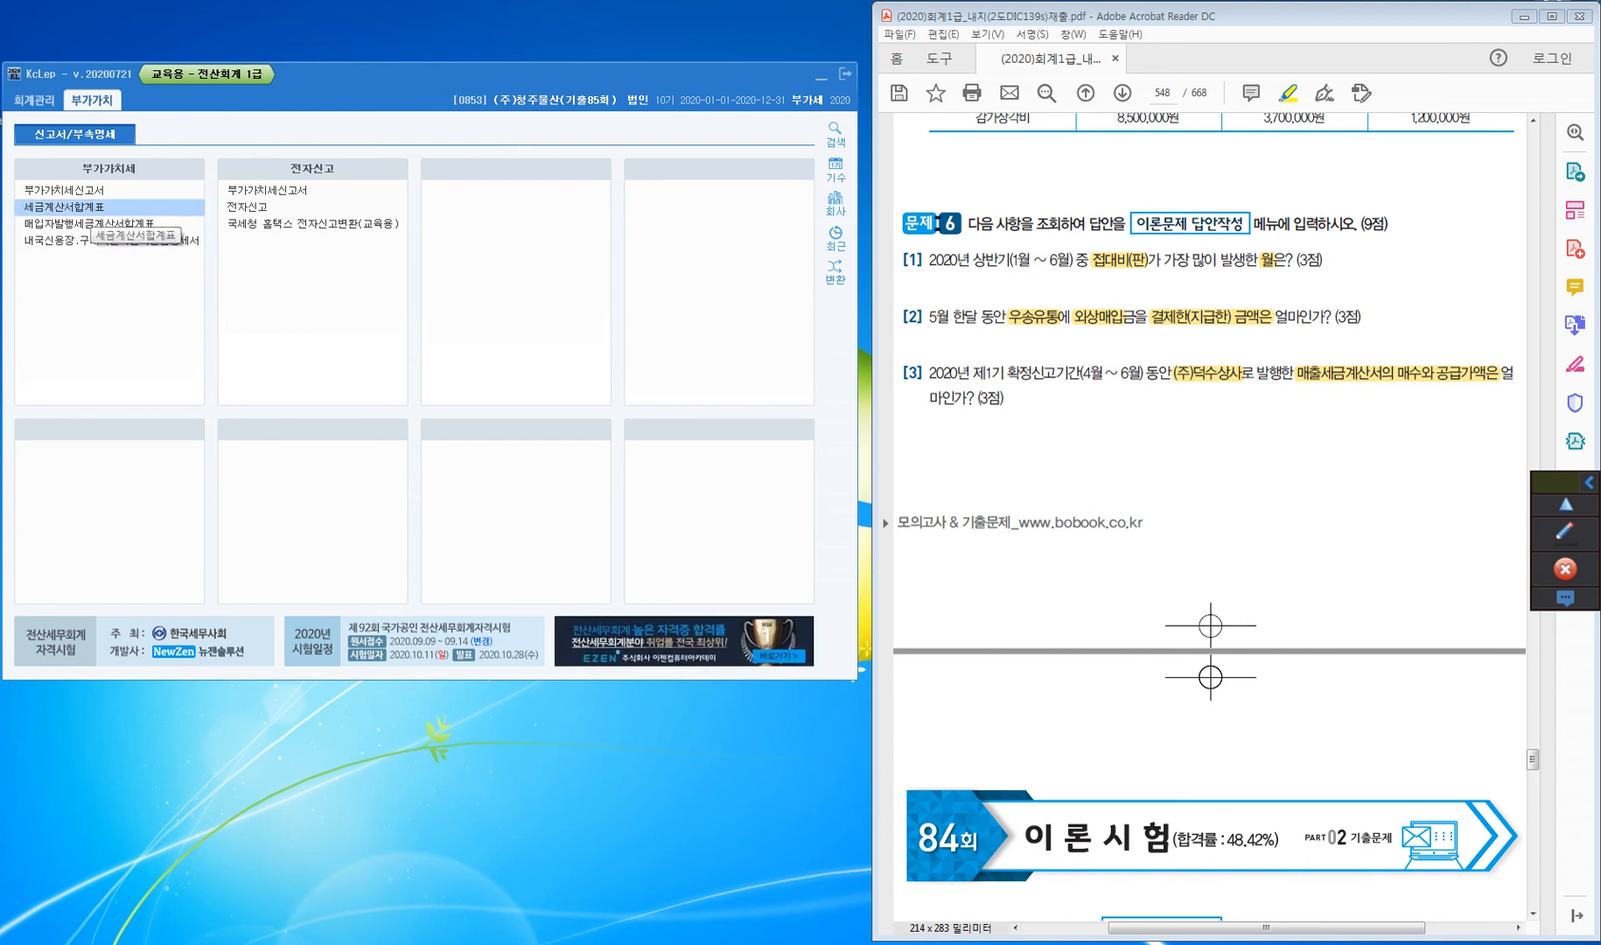
left_click(87, 208)
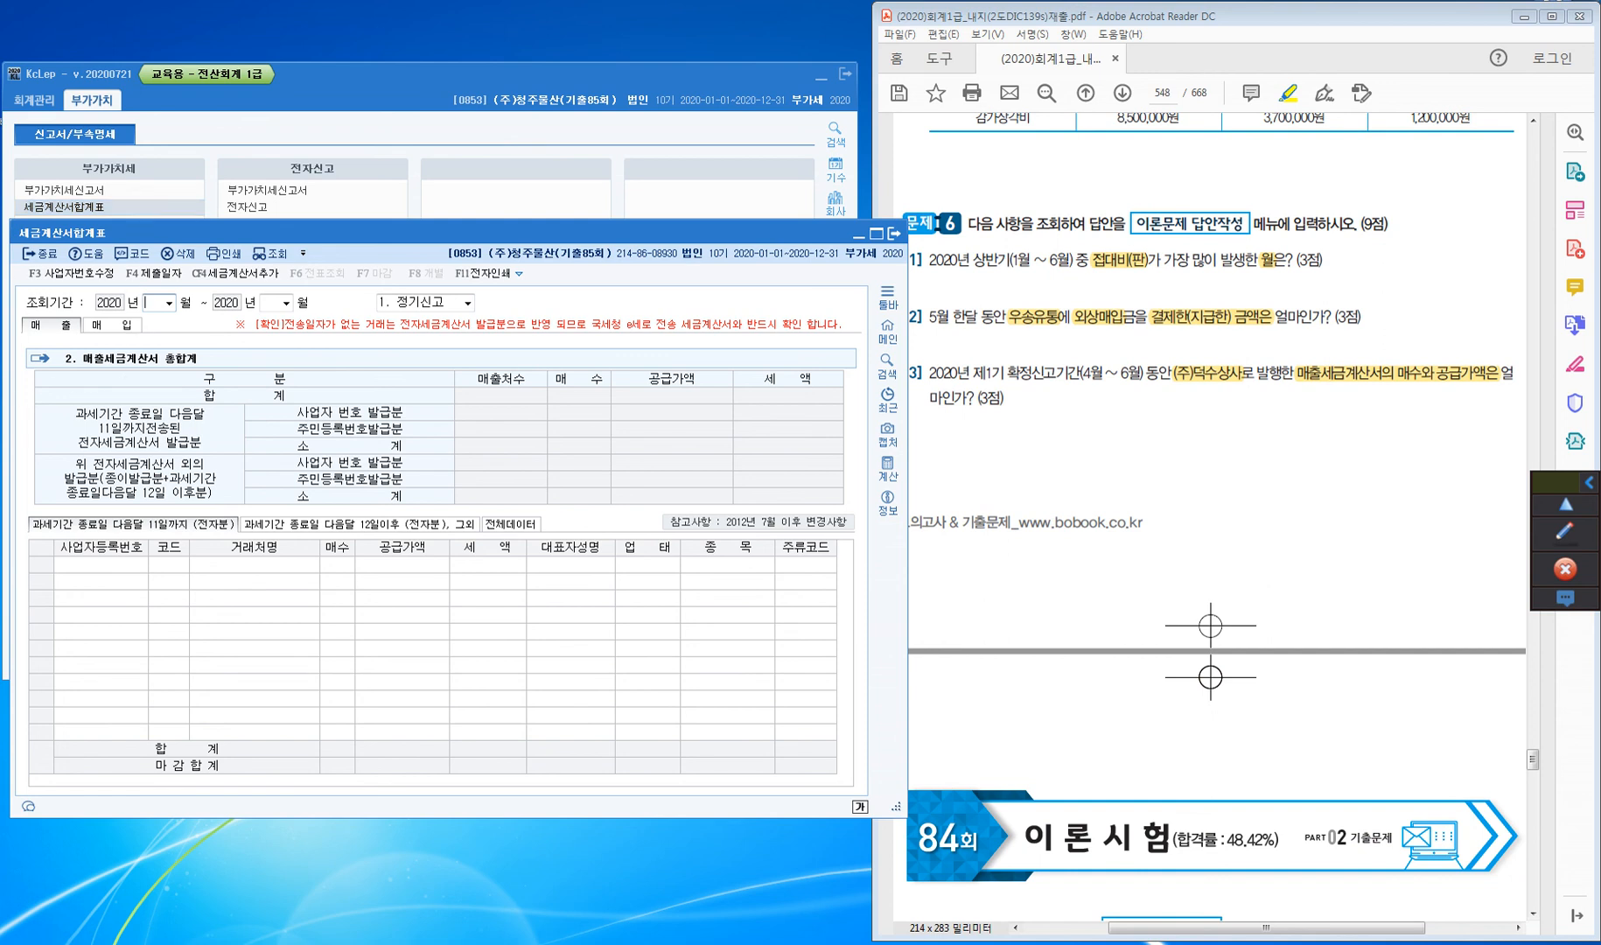
type("04")
key("Return")
type("06")
key("Return")
key("Return")
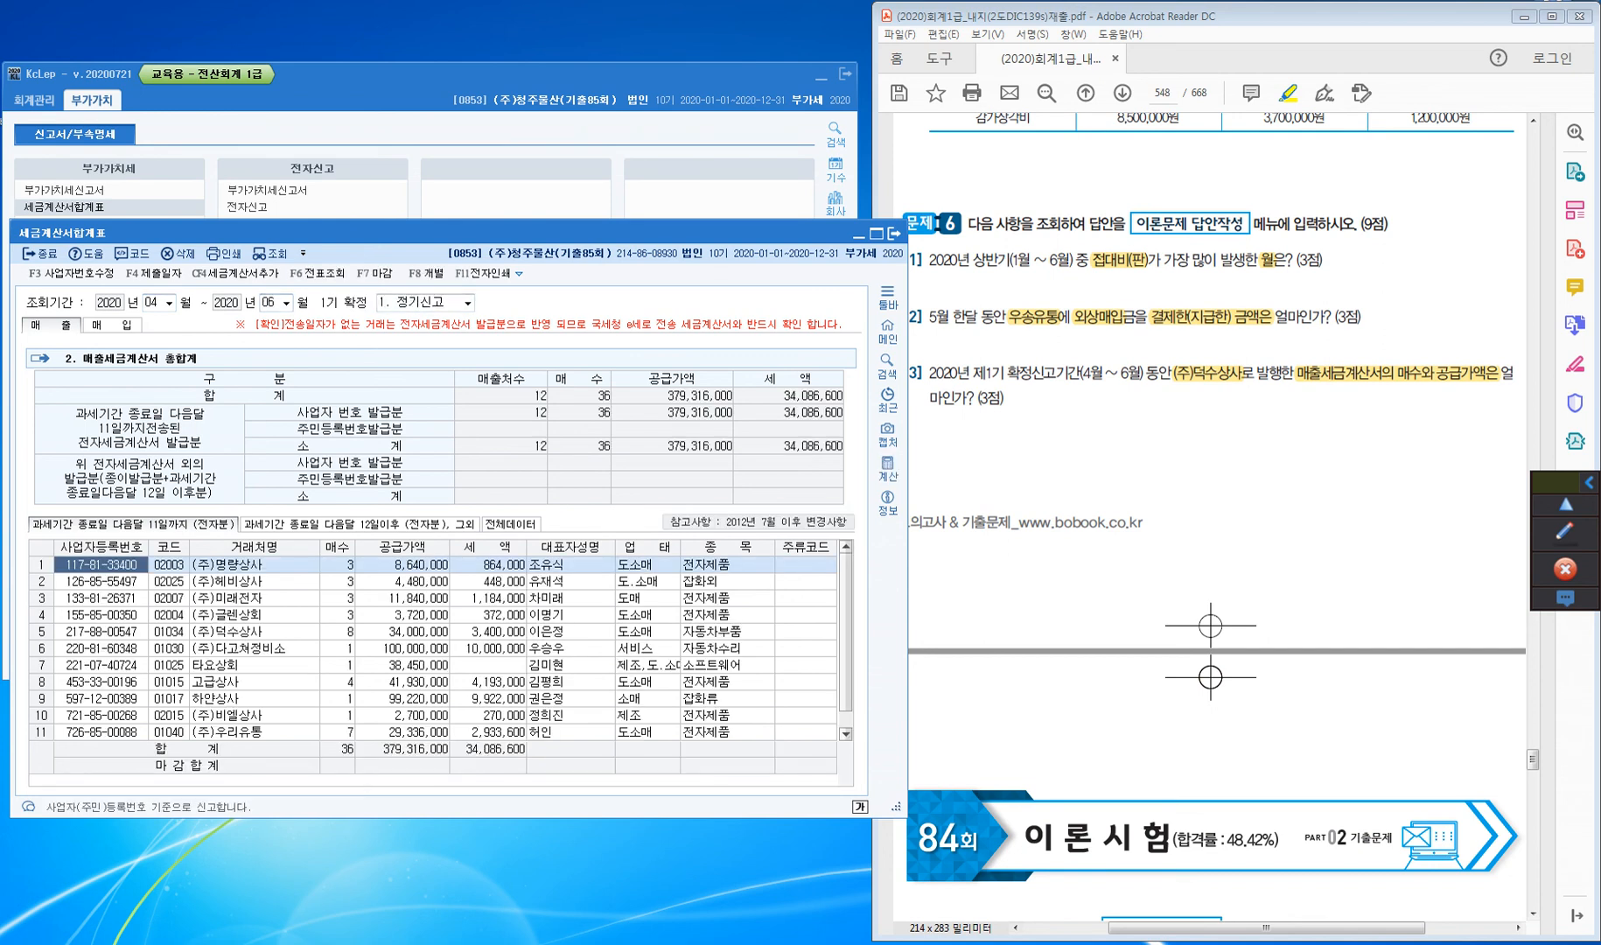
Show 전체데이터 for 매출 and outline the 매수 and 공급가액 of (주)덕수상사 with a rectangle to answer question [3]
left_click(511, 524)
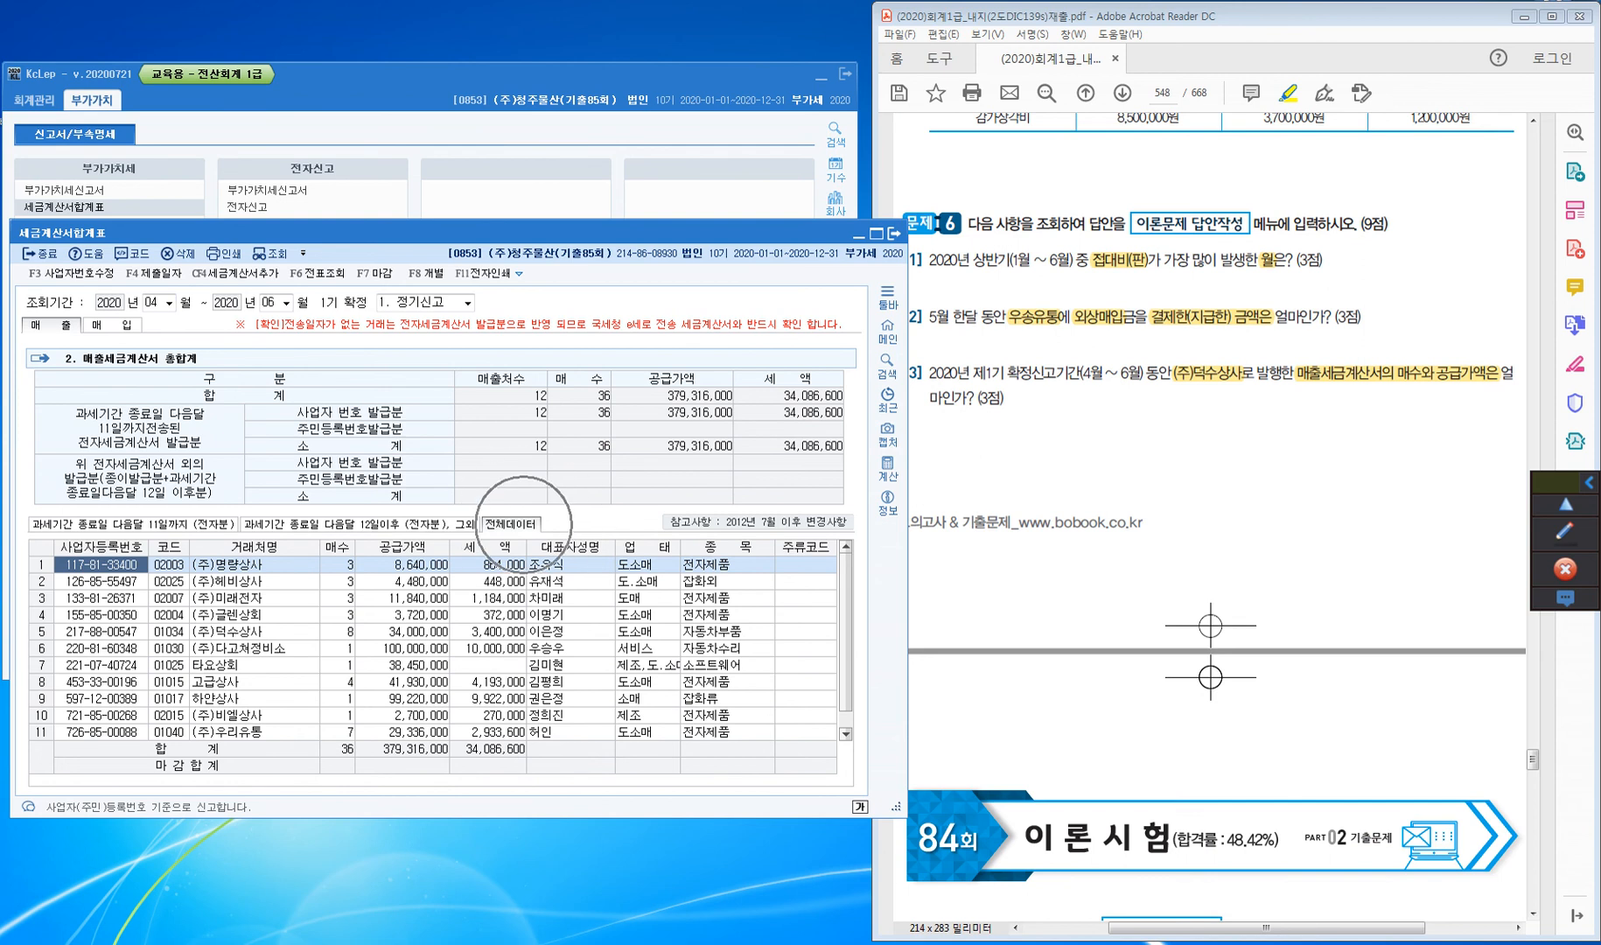
left_click(101, 631)
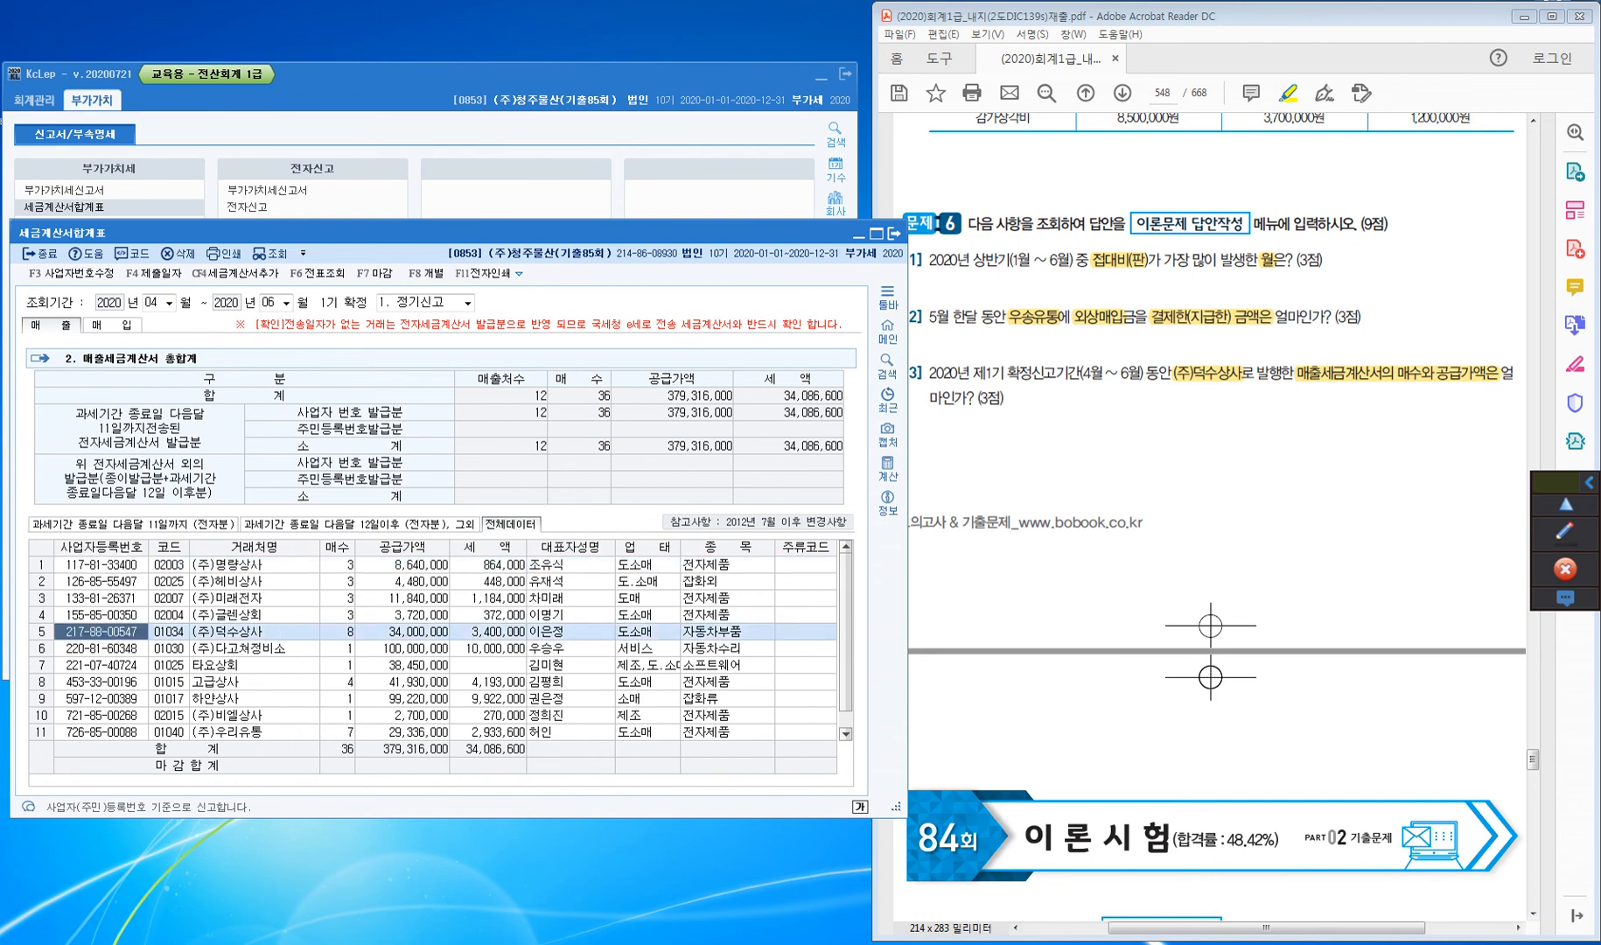
left_click(1557, 518)
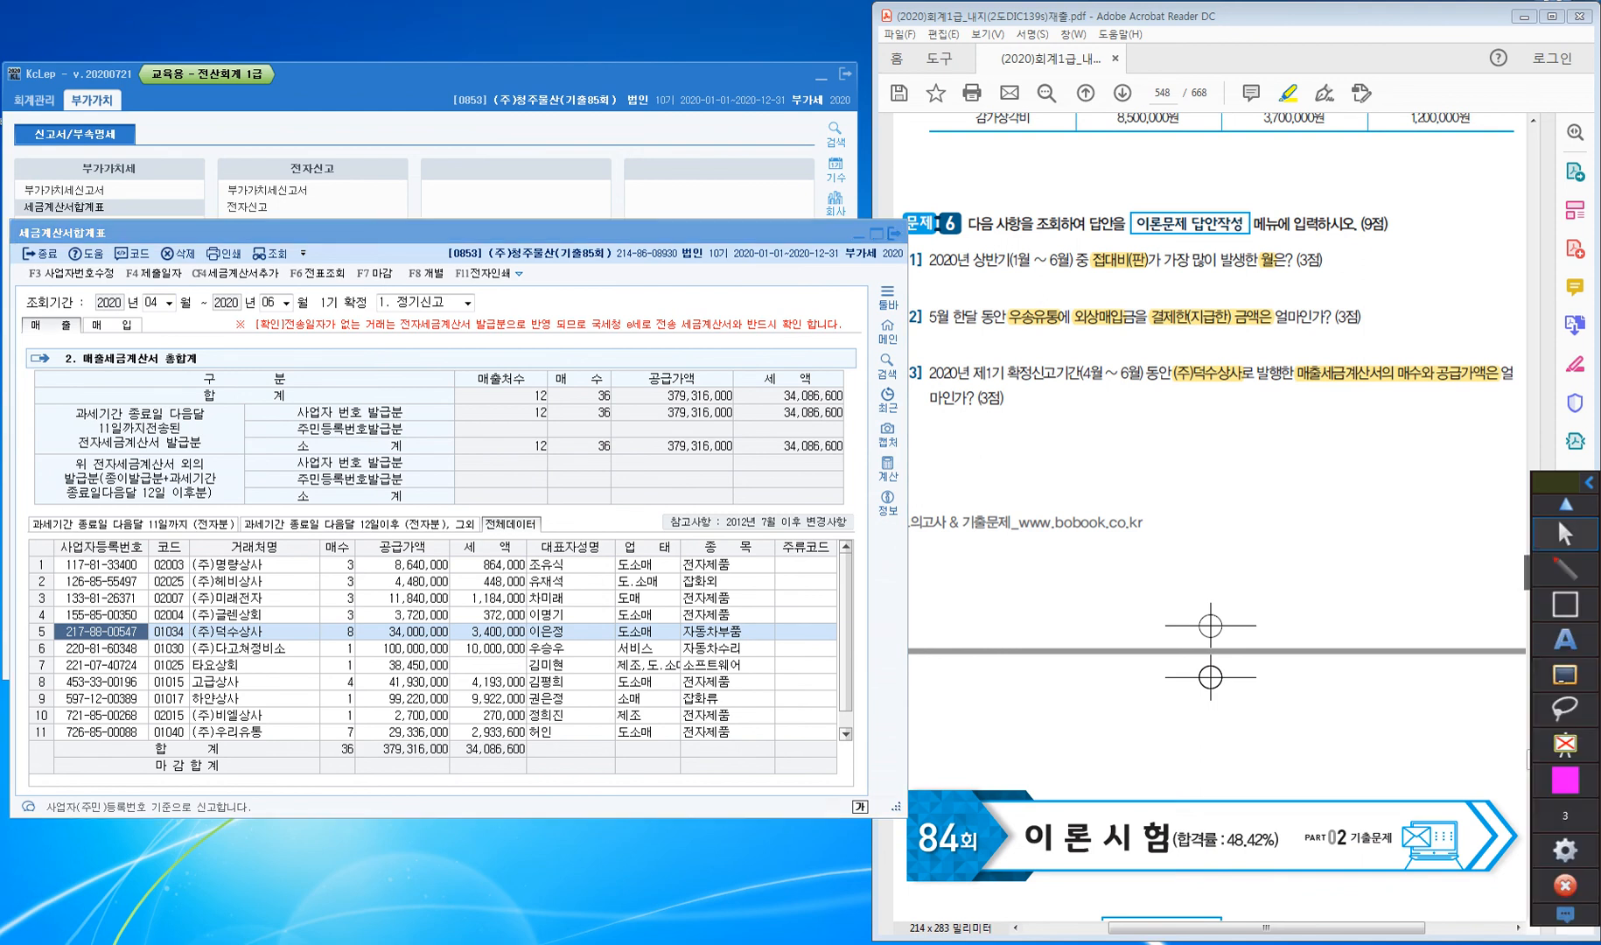
left_click(1565, 605)
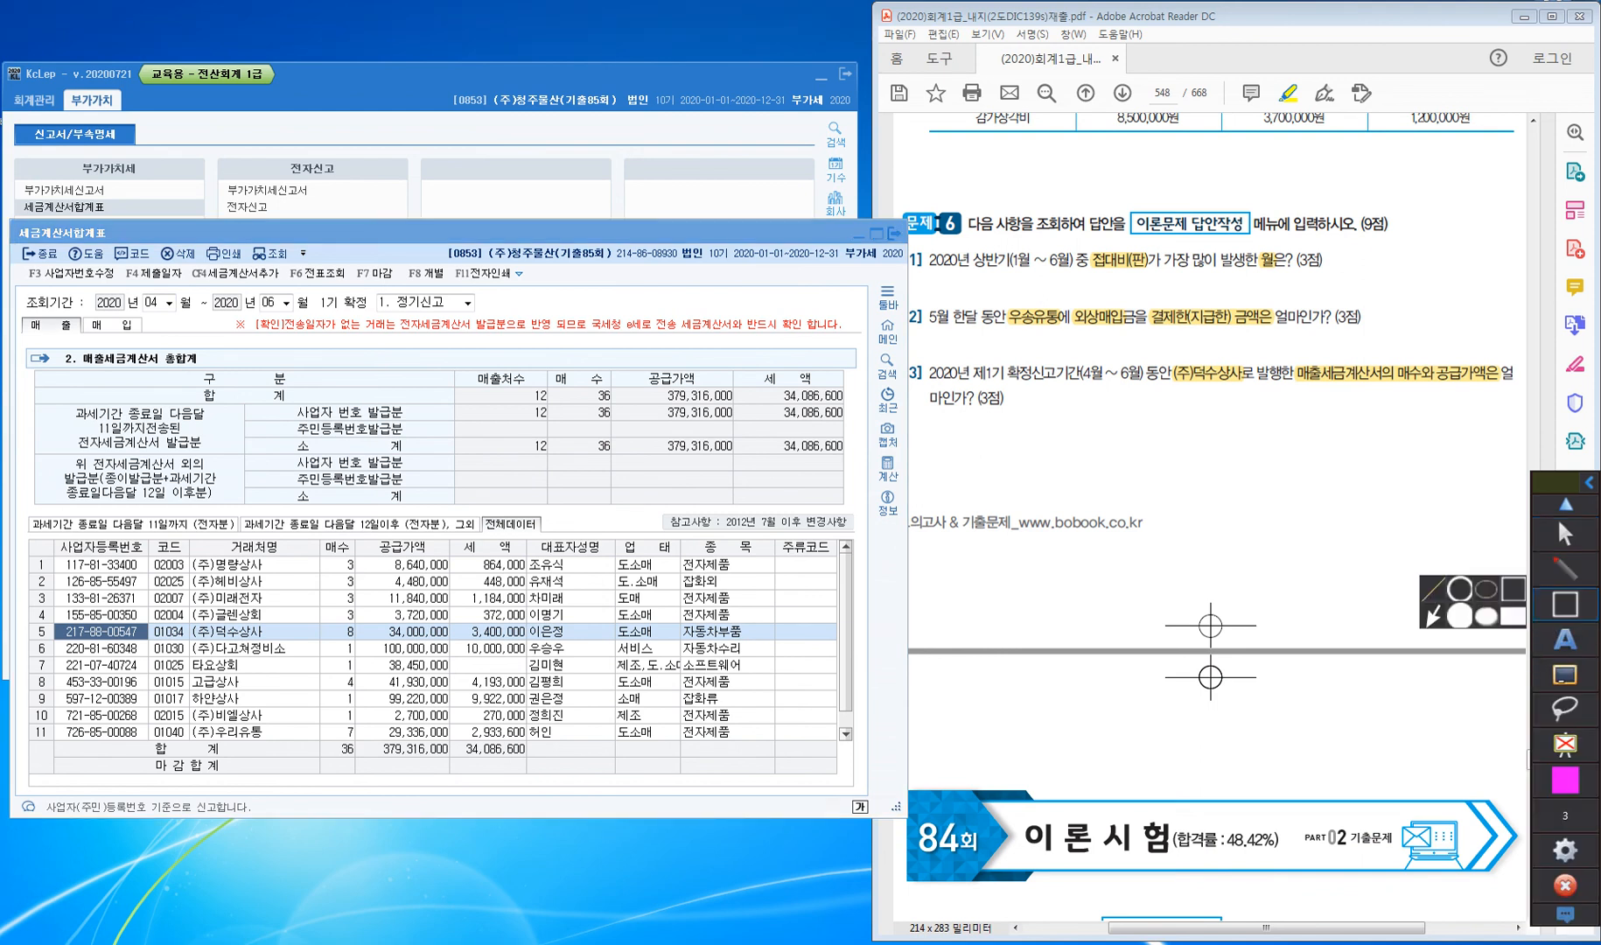
mouse_move(315, 618)
left_mouse_down()
mouse_move(332, 642)
mouse_move(454, 645)
left_mouse_up()
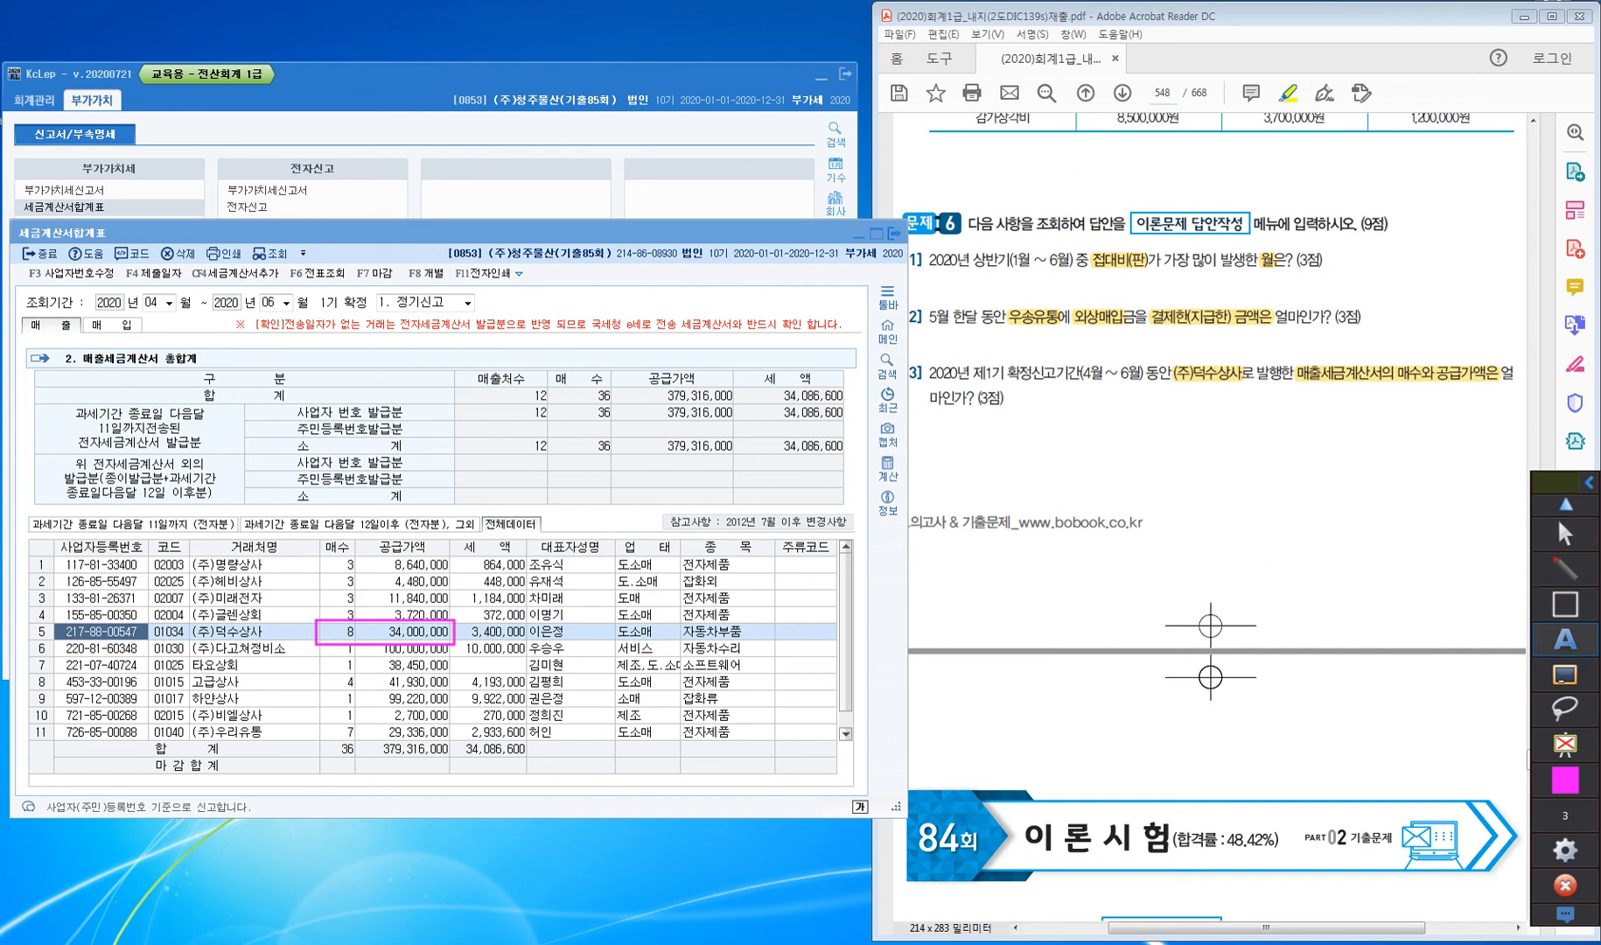
Clear the rectangle annotation from the screen and close 세금계산서합계표
left_click(1565, 674)
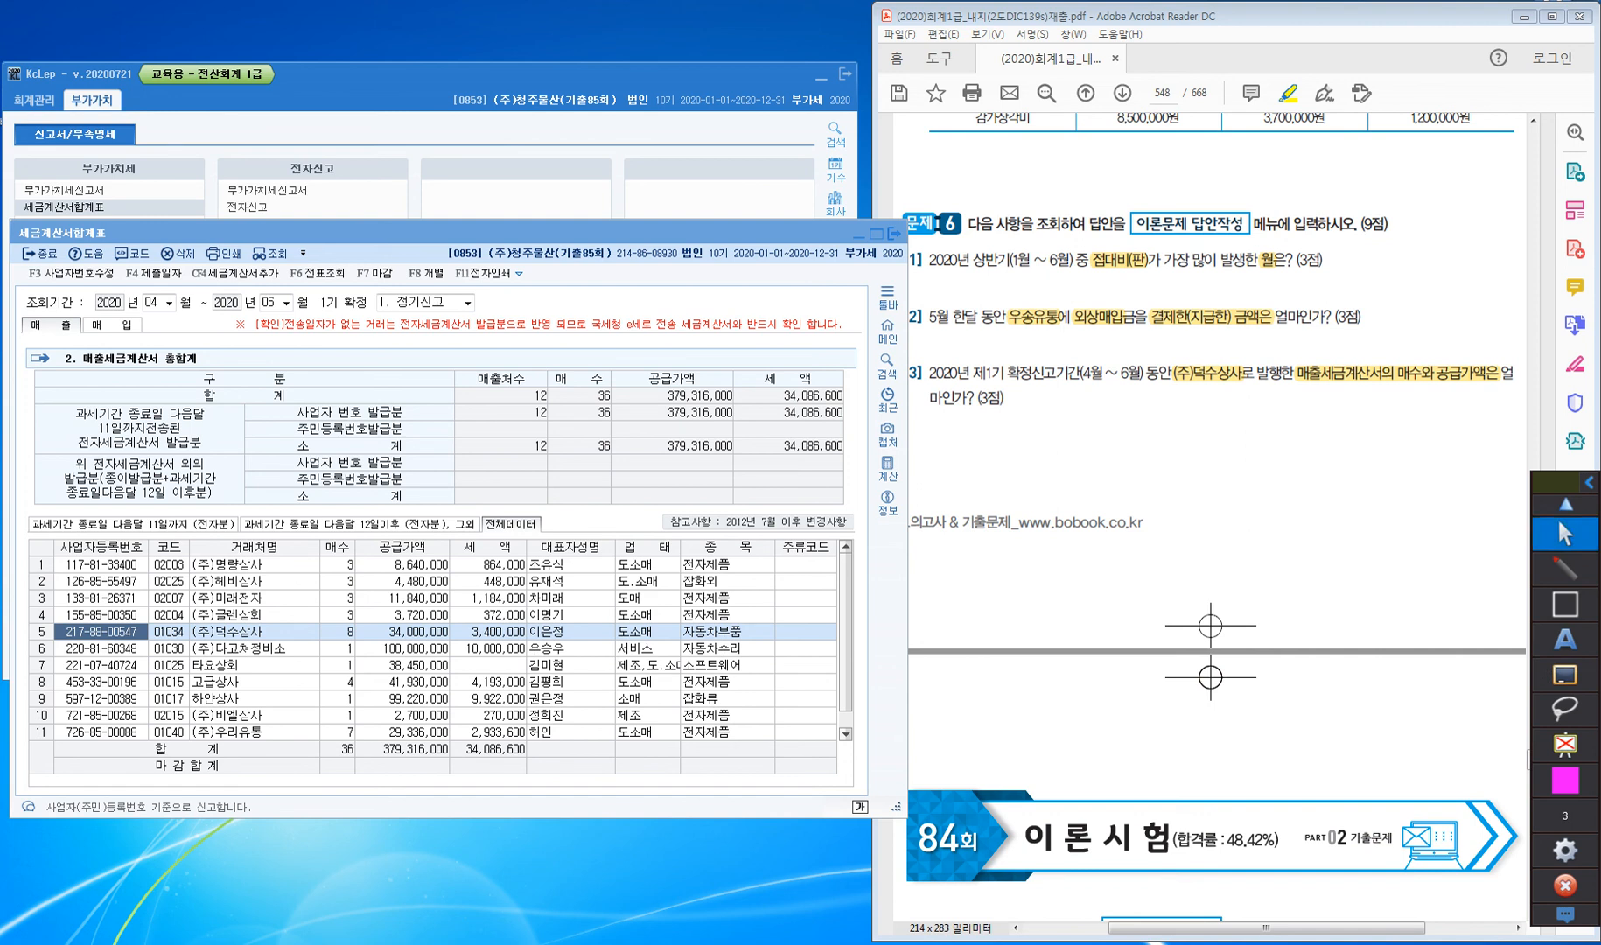
left_click(1565, 534)
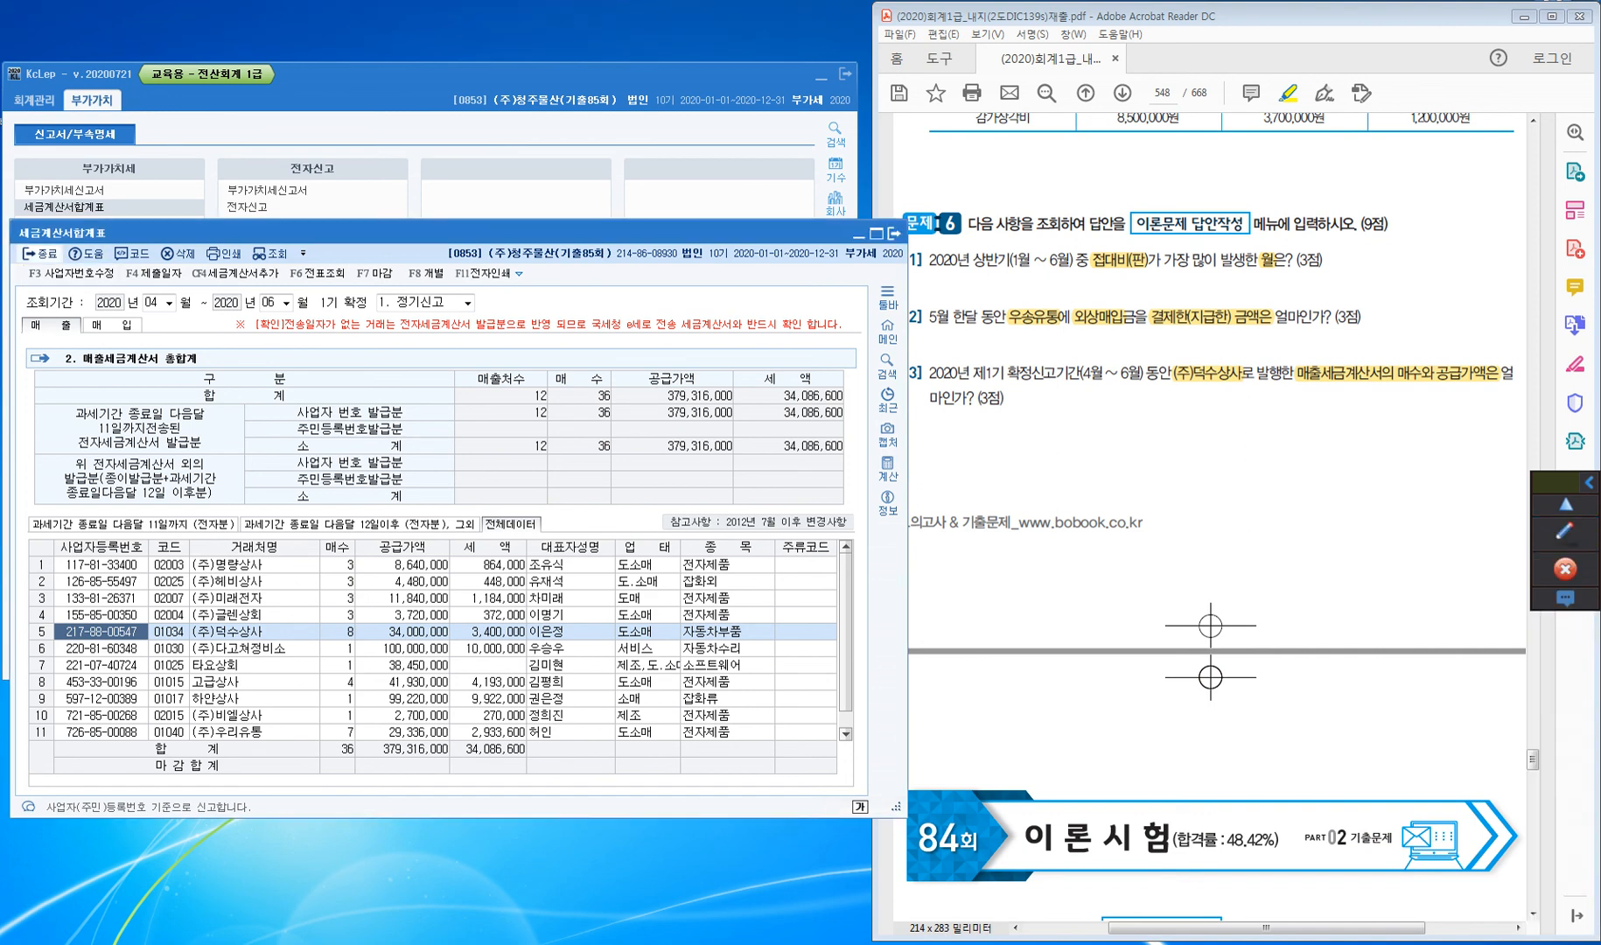
left_click(40, 253)
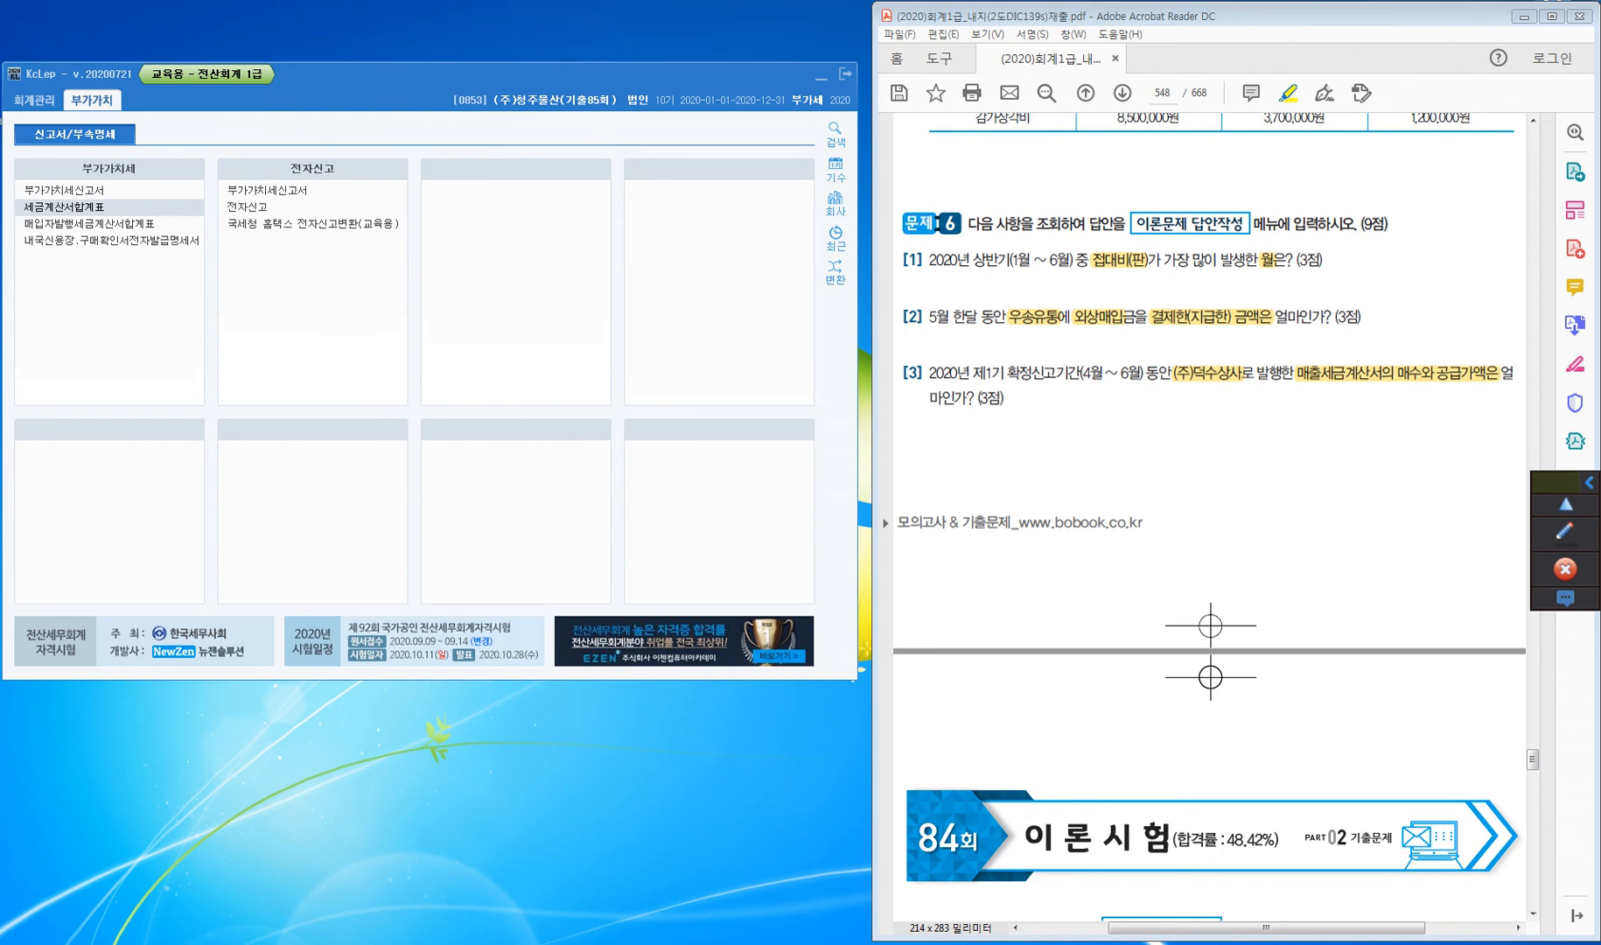